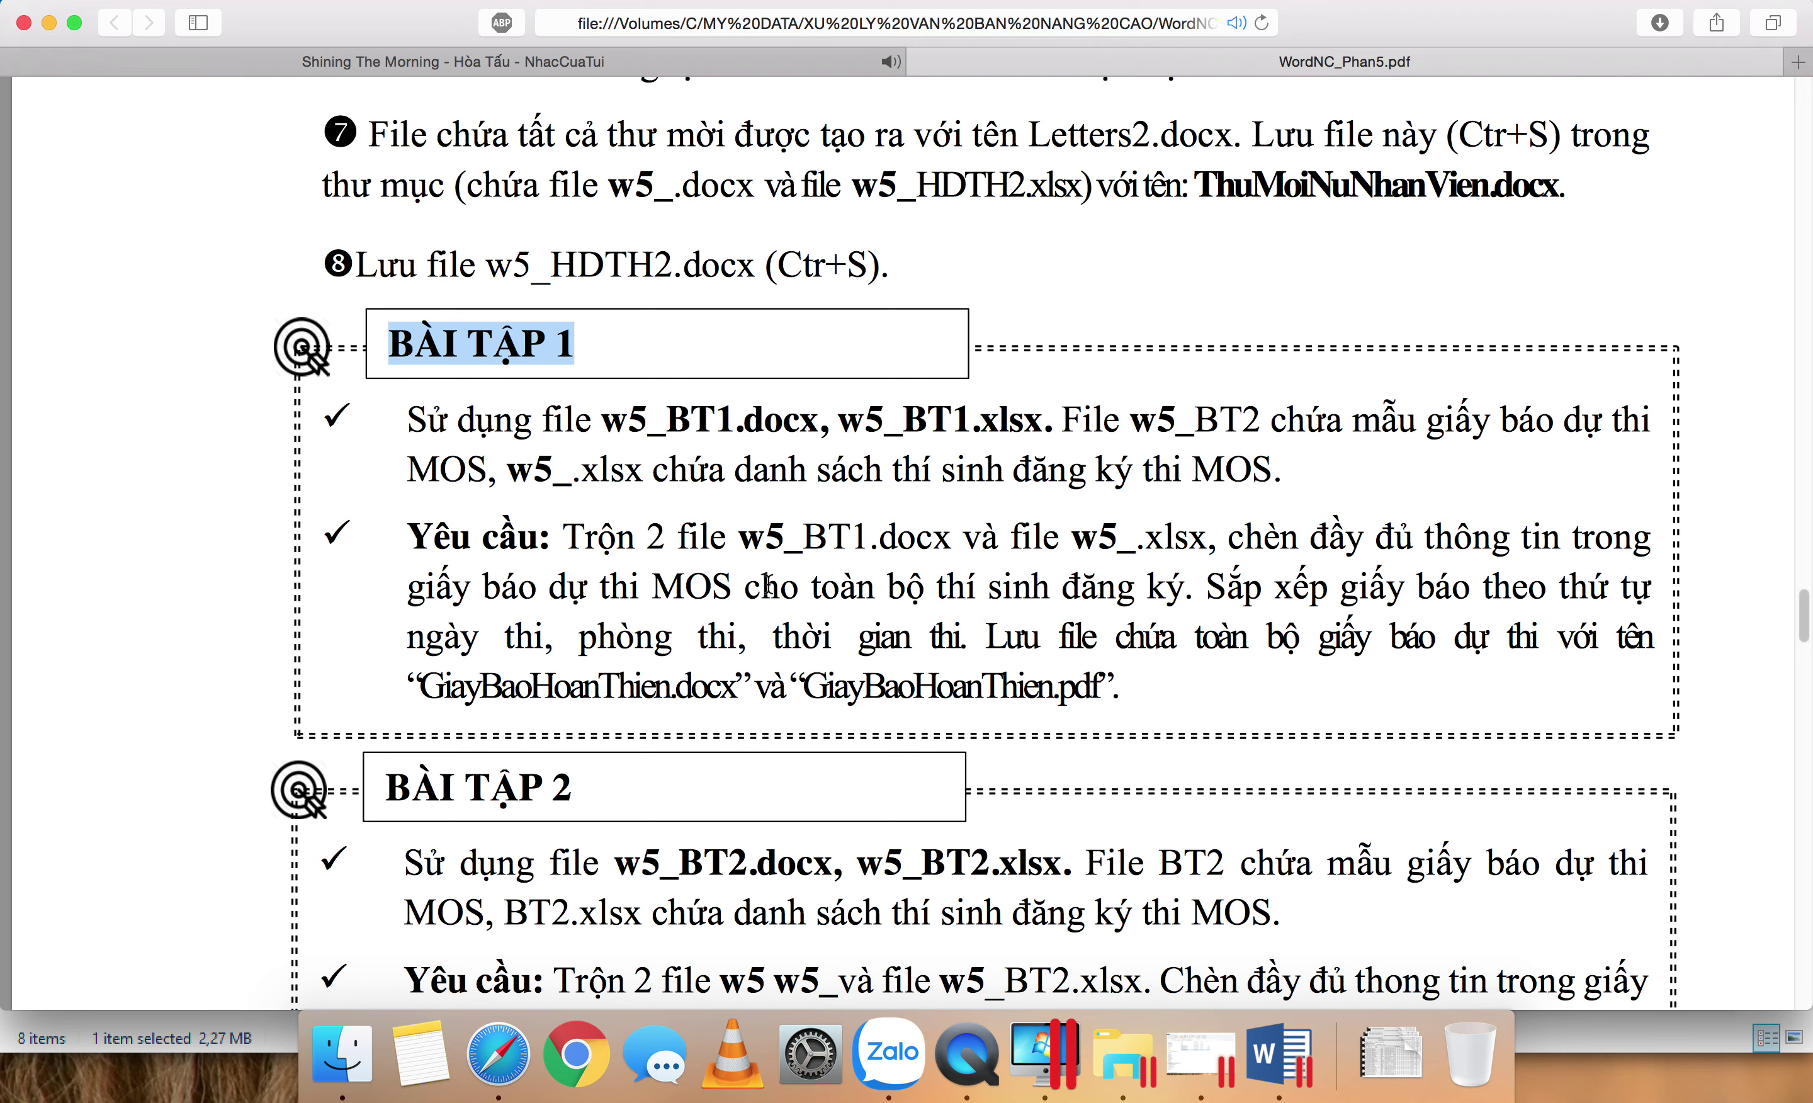
Step: Read the Bài tập 1 instructions in WordNC_Phan5.pdf on merging the exam notice with the candidate list and saving the results
{"action": "left_click_drag", "start_coordinate": [1190, 589], "coordinate": [728, 587]}
{"action": "left_click", "coordinate": [1014, 603]}
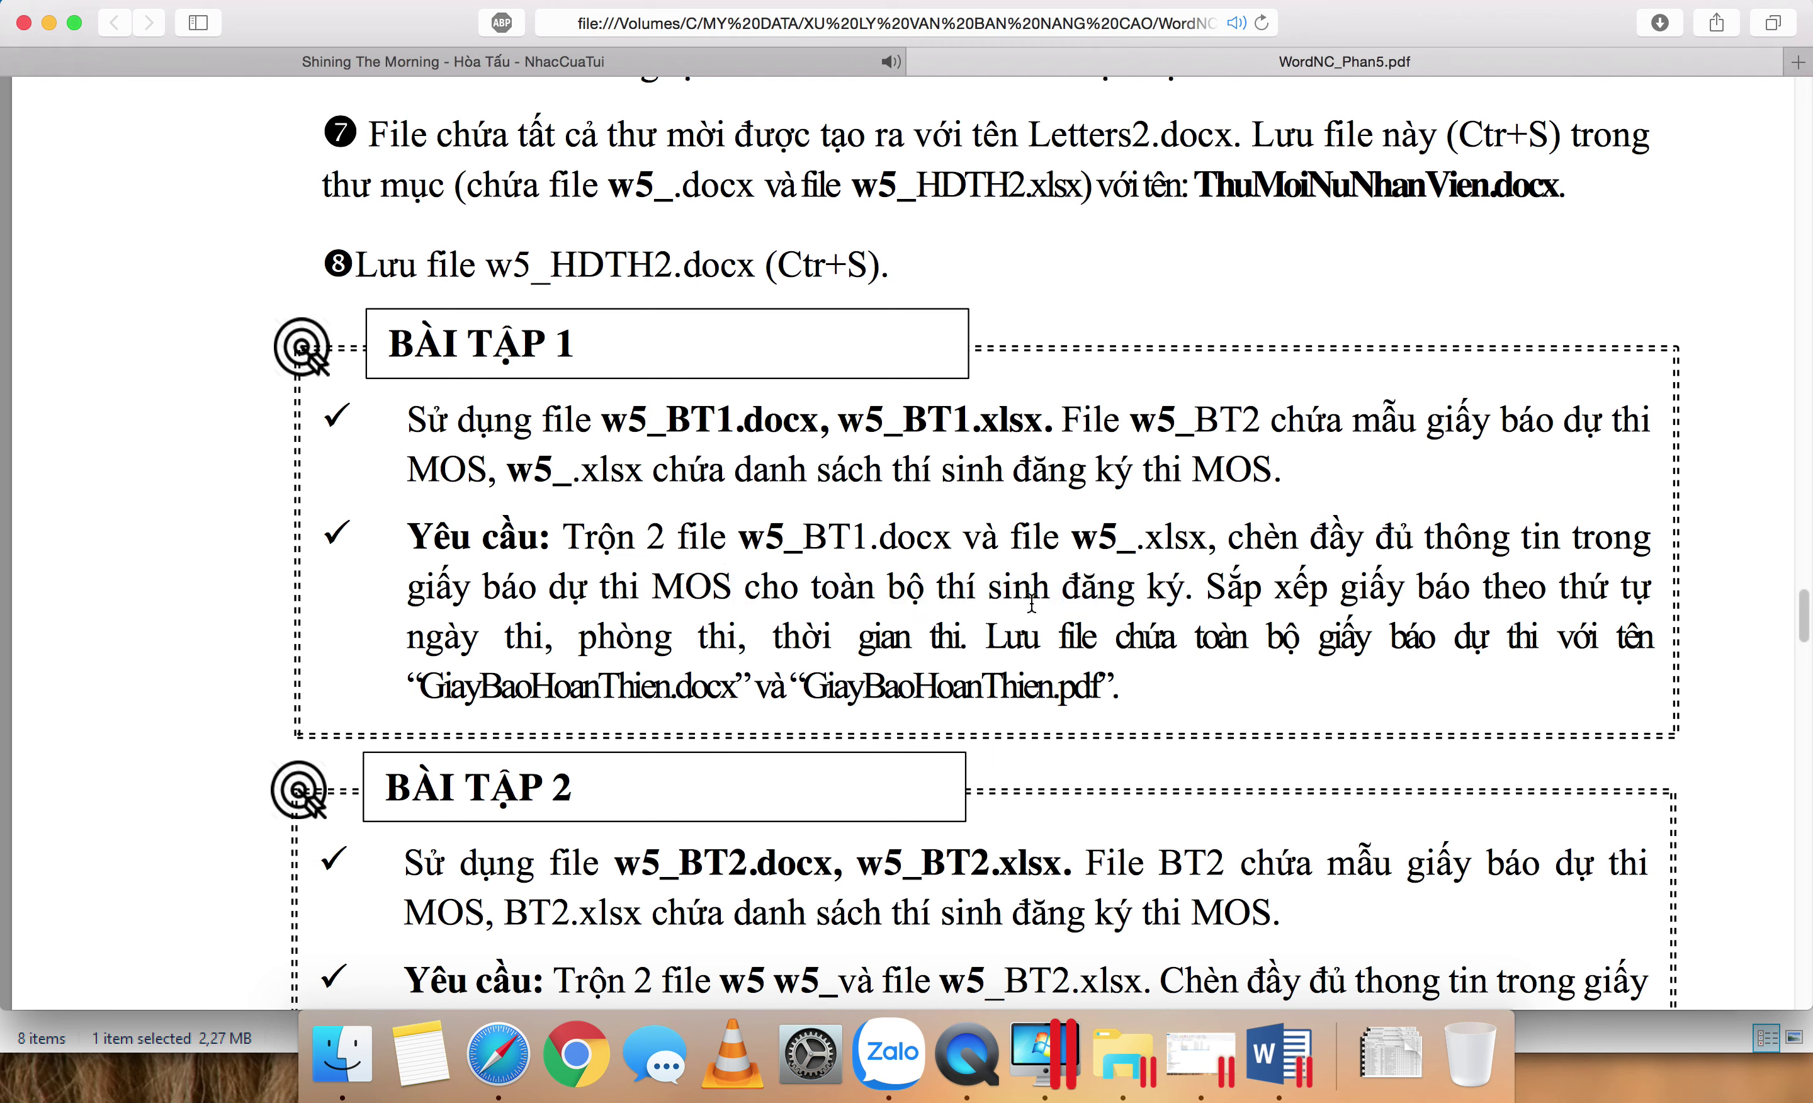
{"action": "left_click_drag", "start_coordinate": [1192, 582], "coordinate": [938, 586]}
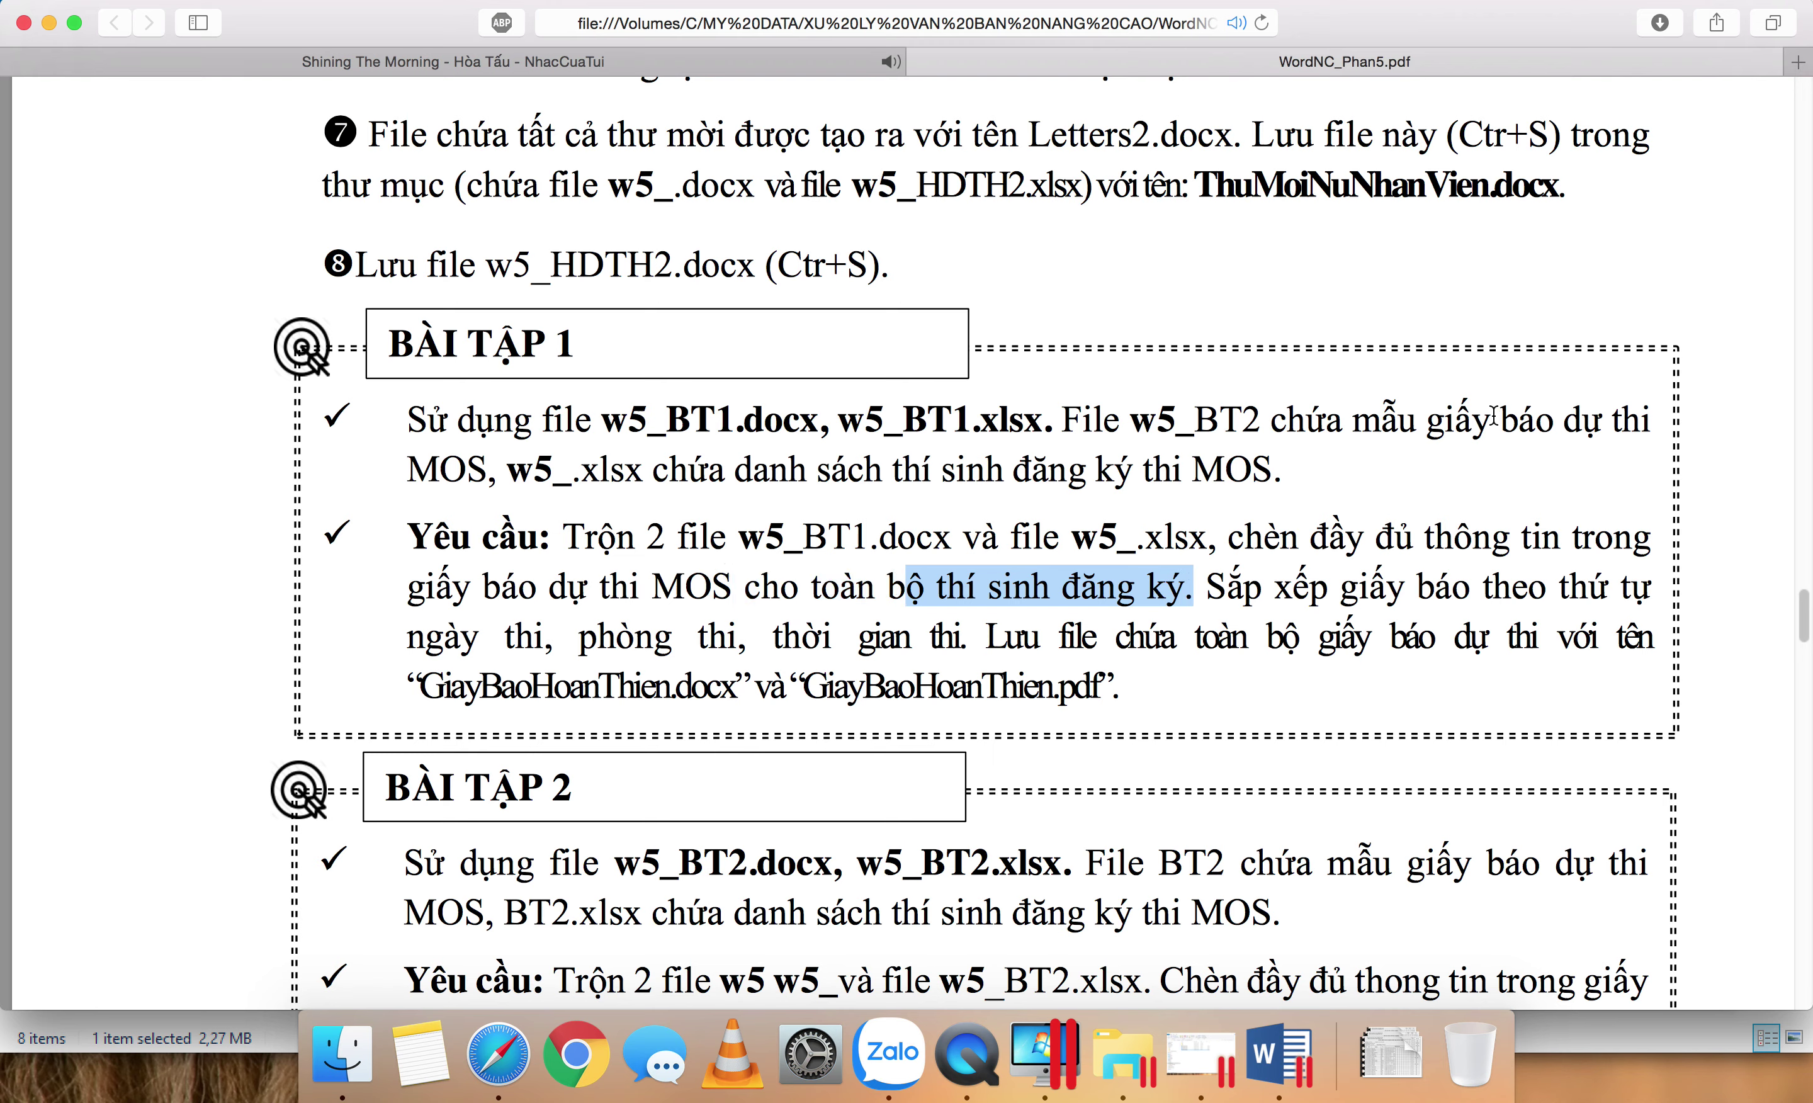
{"action": "left_click", "coordinate": [1446, 411]}
{"action": "left_click_drag", "start_coordinate": [1447, 411], "coordinate": [1605, 415]}
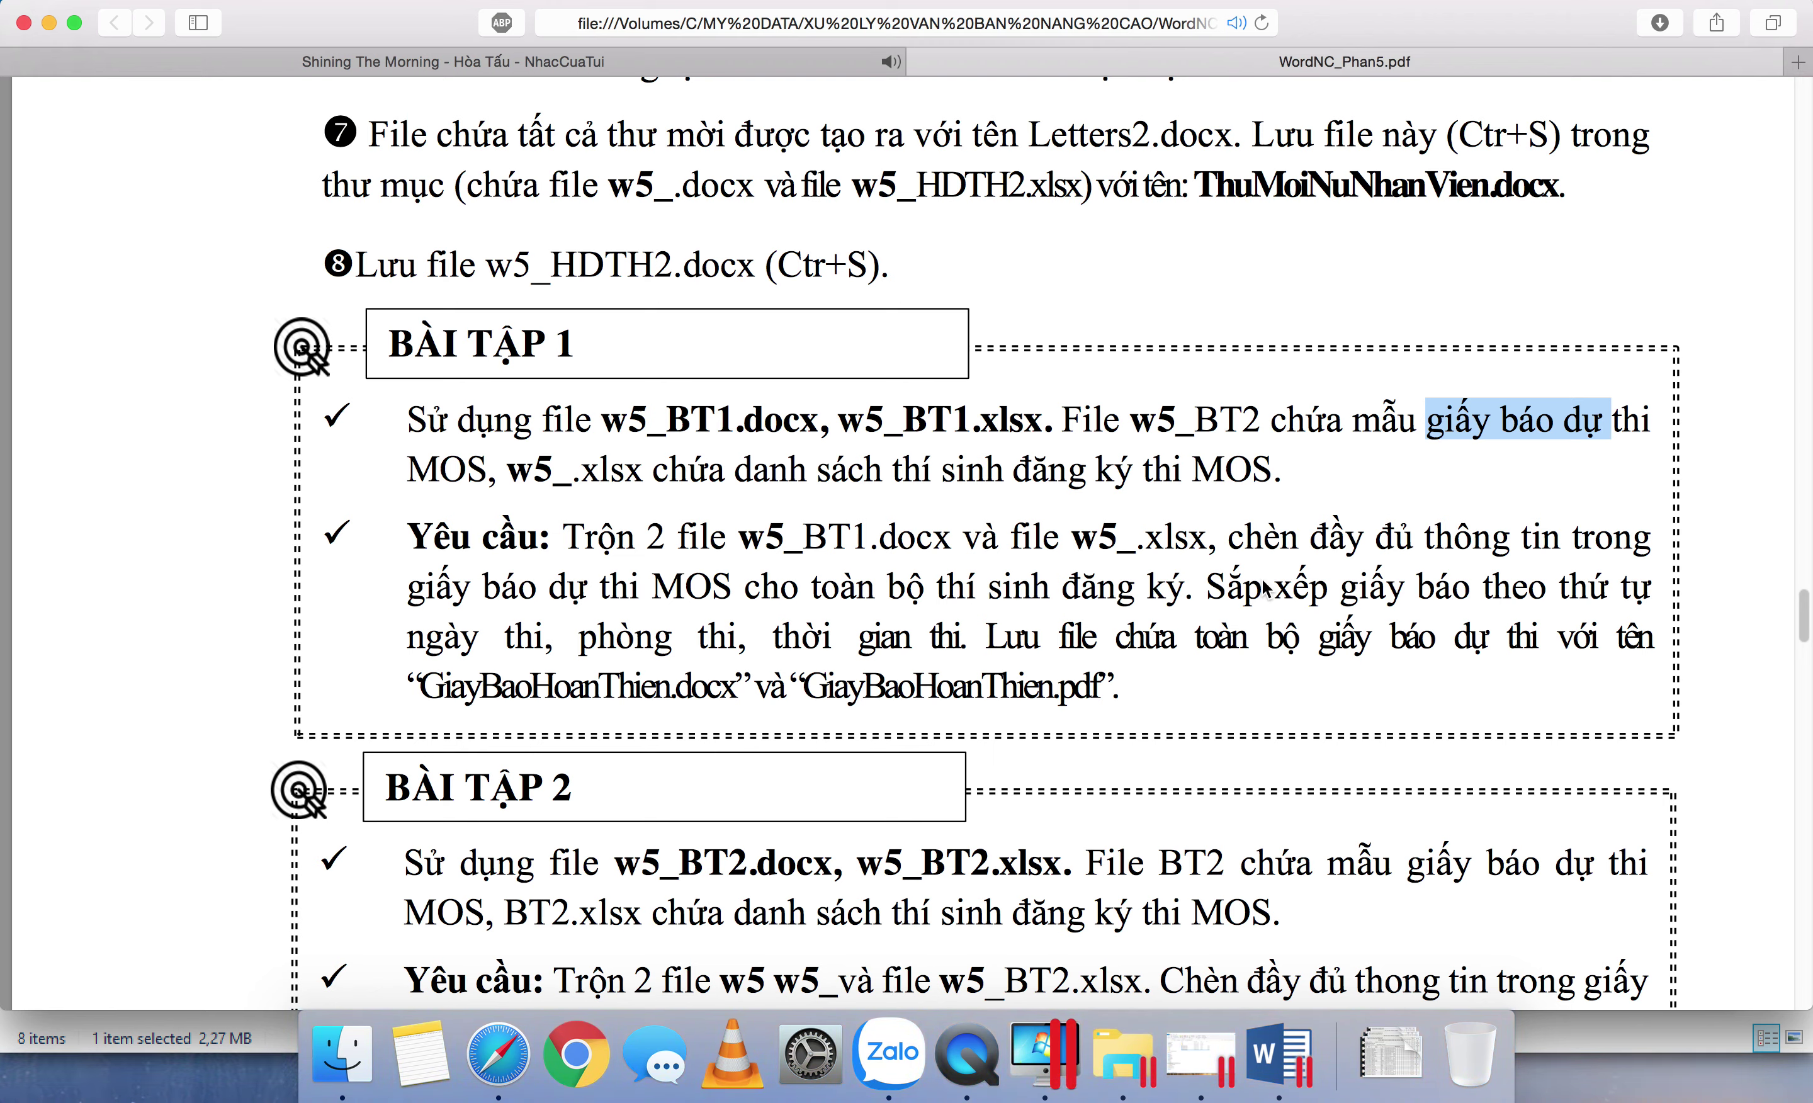
{"action": "left_click_drag", "start_coordinate": [1220, 584], "coordinate": [815, 688]}
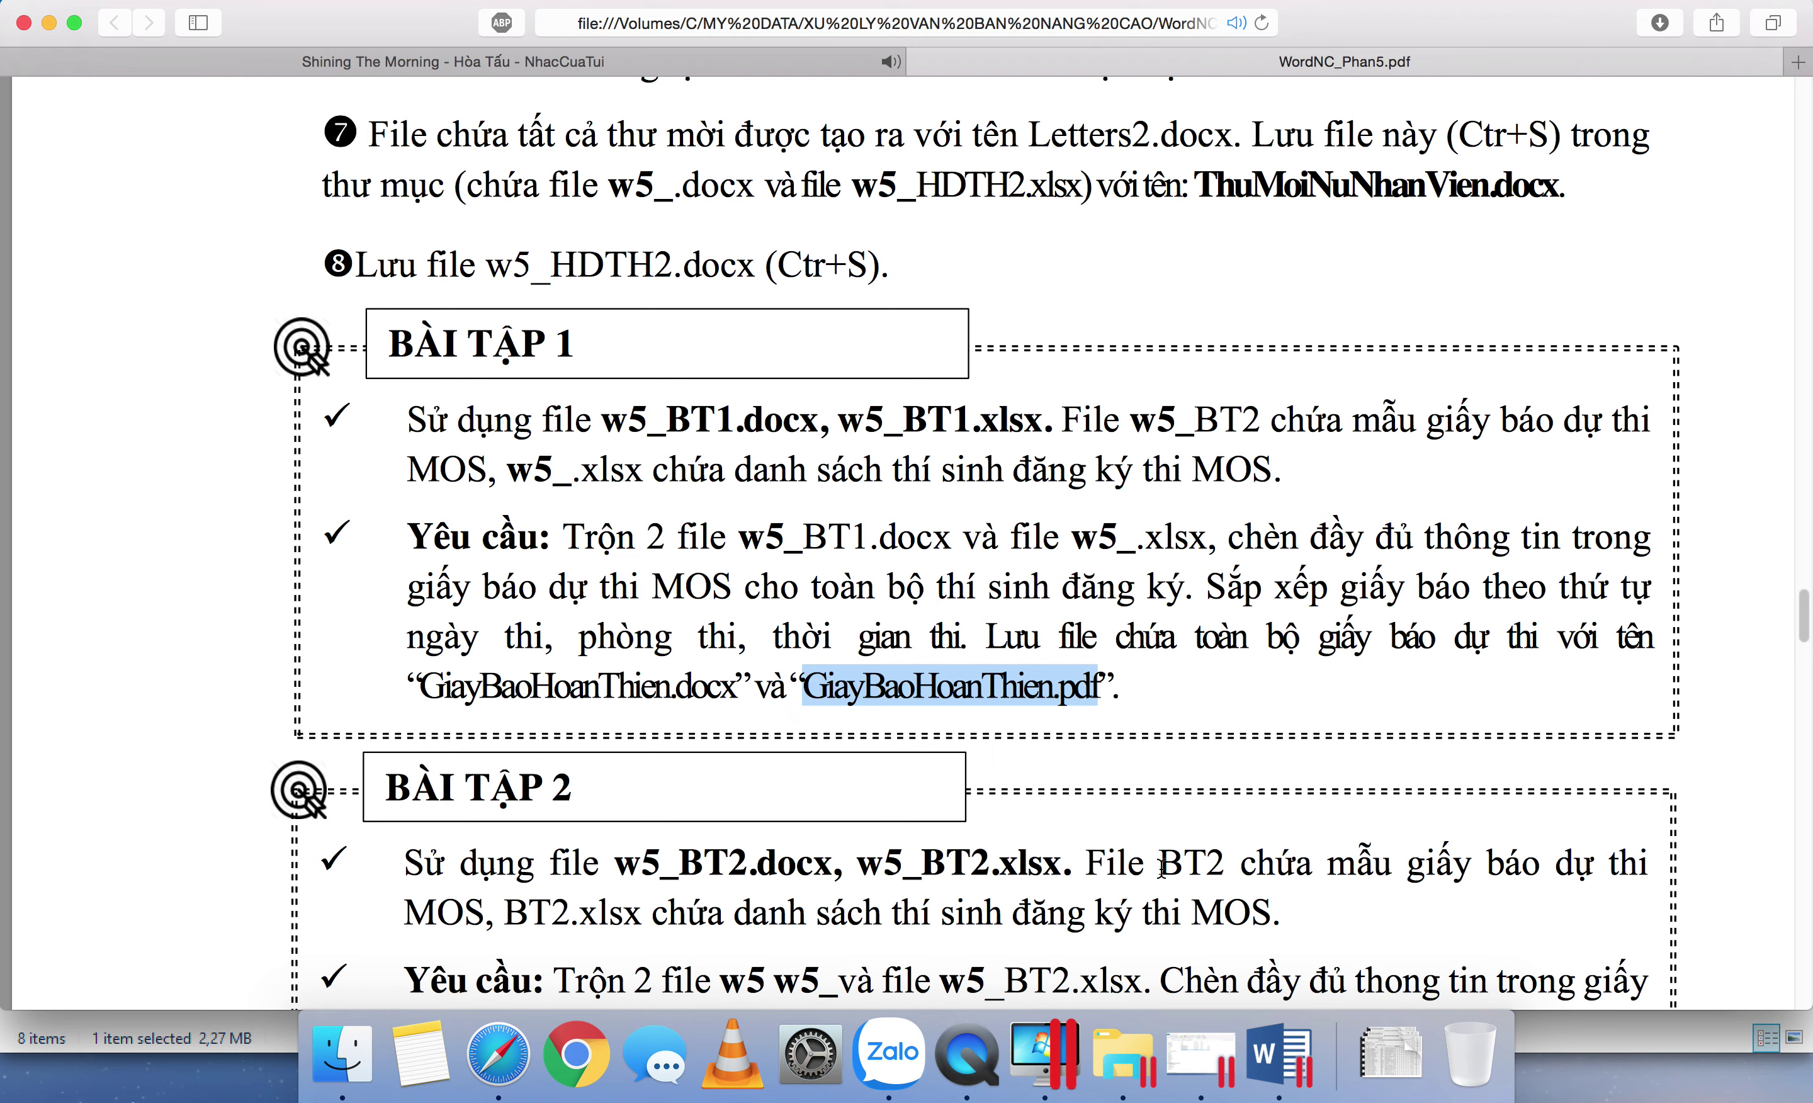
Step: Switch to File Explorer and open the Phan5 folder in MY DATA\DU LIEU MAU\DuLieuThucHanhWordNC
{"action": "left_click", "coordinate": [1124, 1055]}
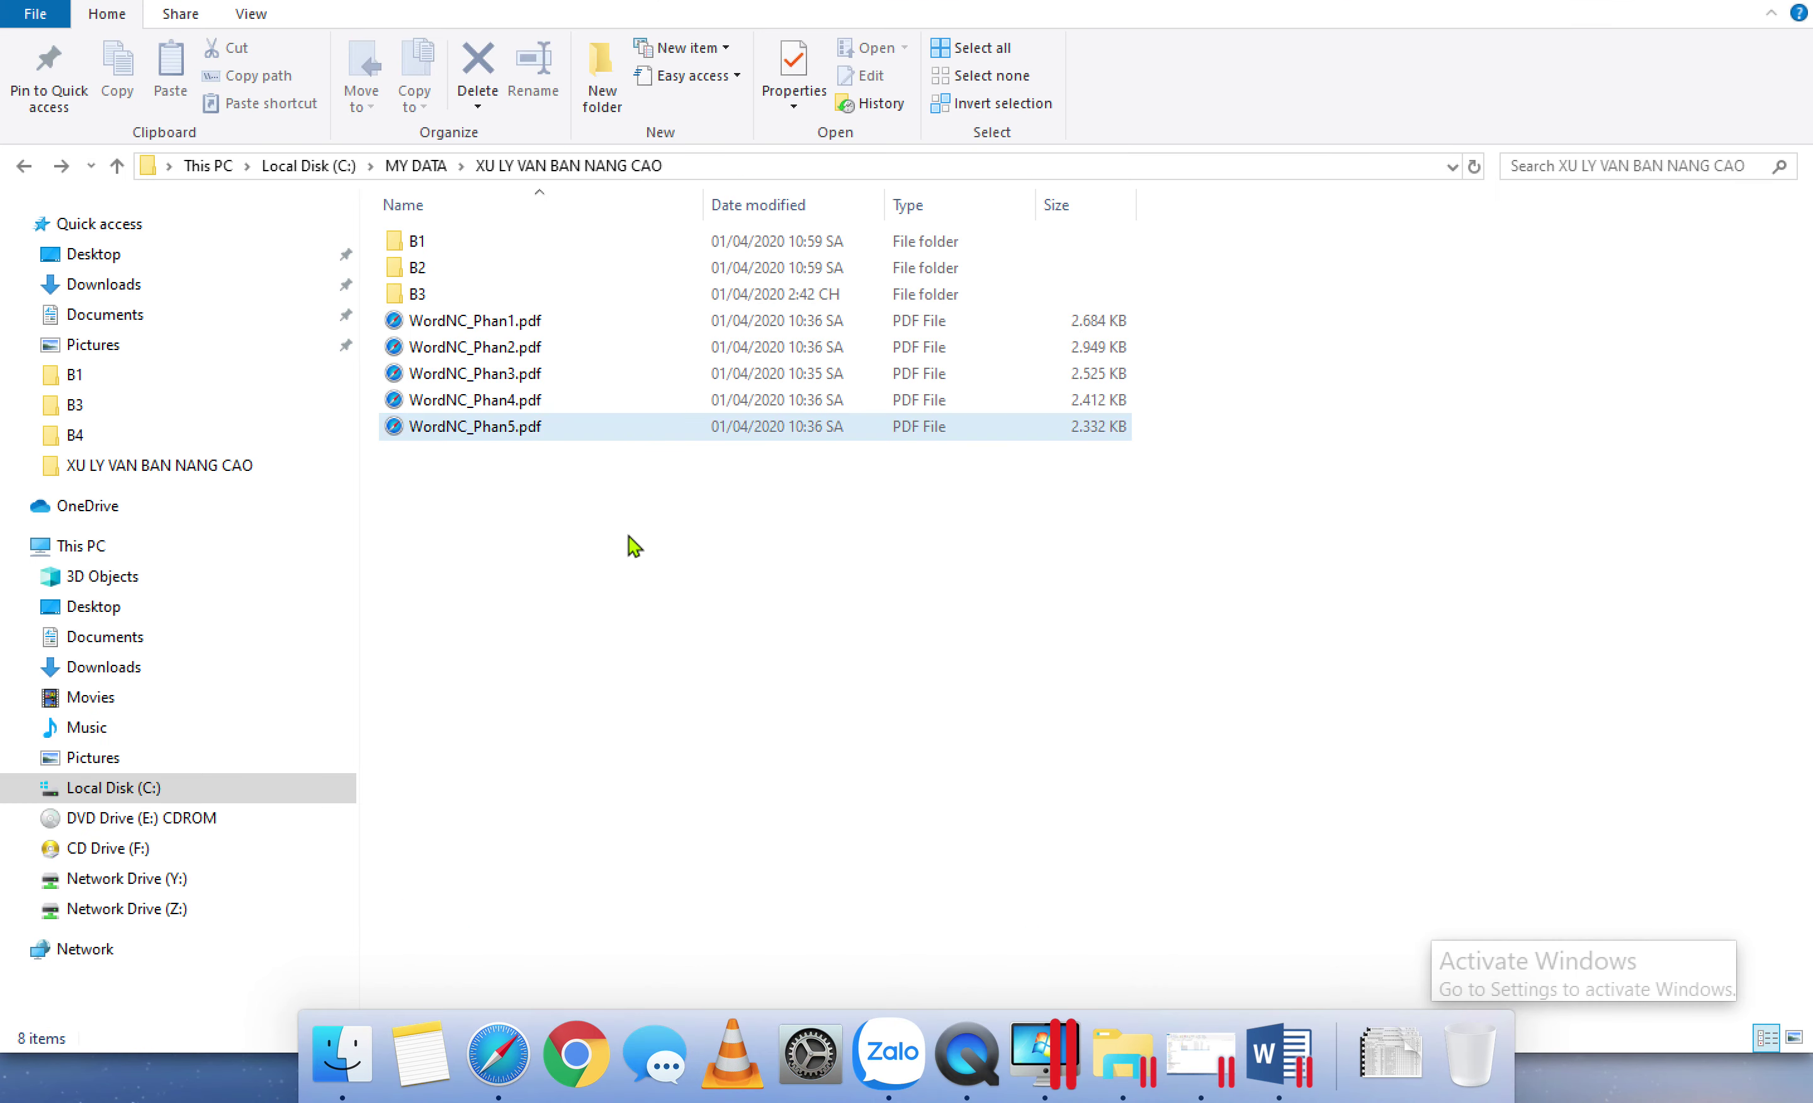
{"action": "key", "text": "alt+Up"}
{"action": "double_click", "coordinate": [508, 303]}
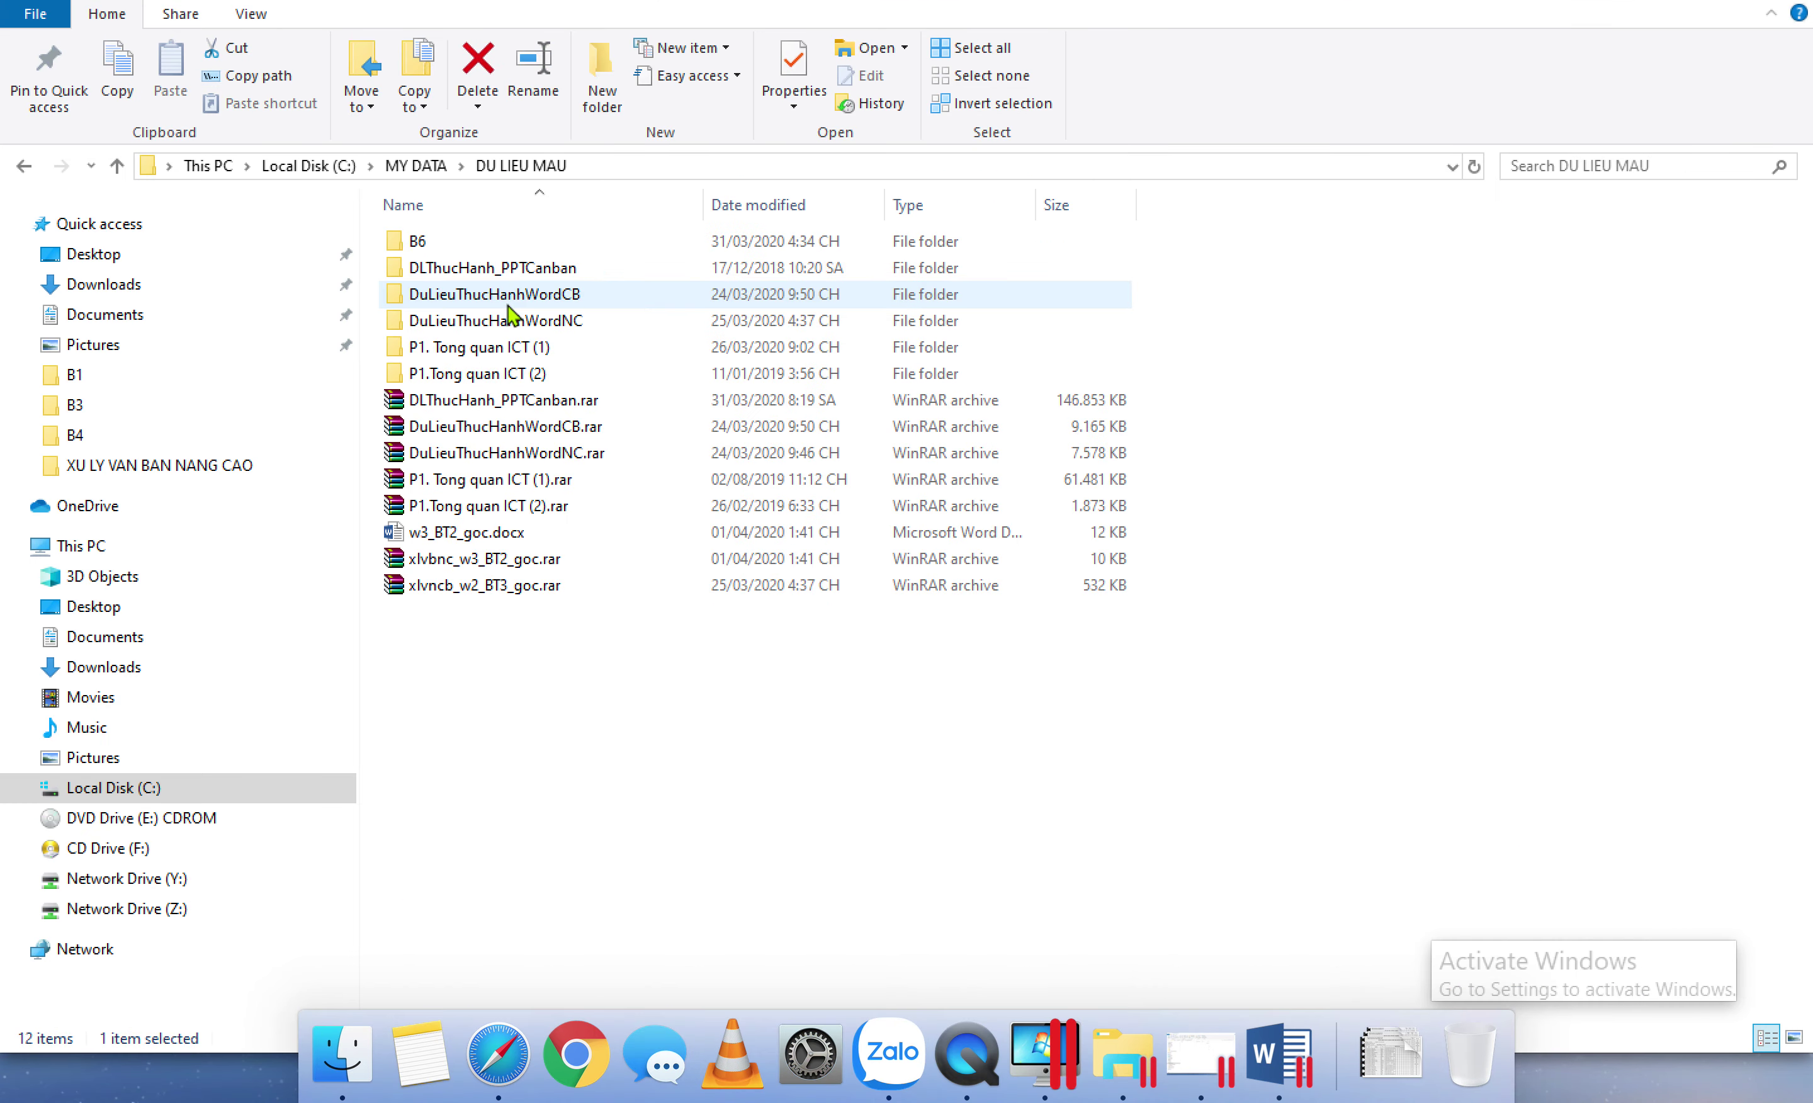
{"action": "double_click", "coordinate": [574, 324]}
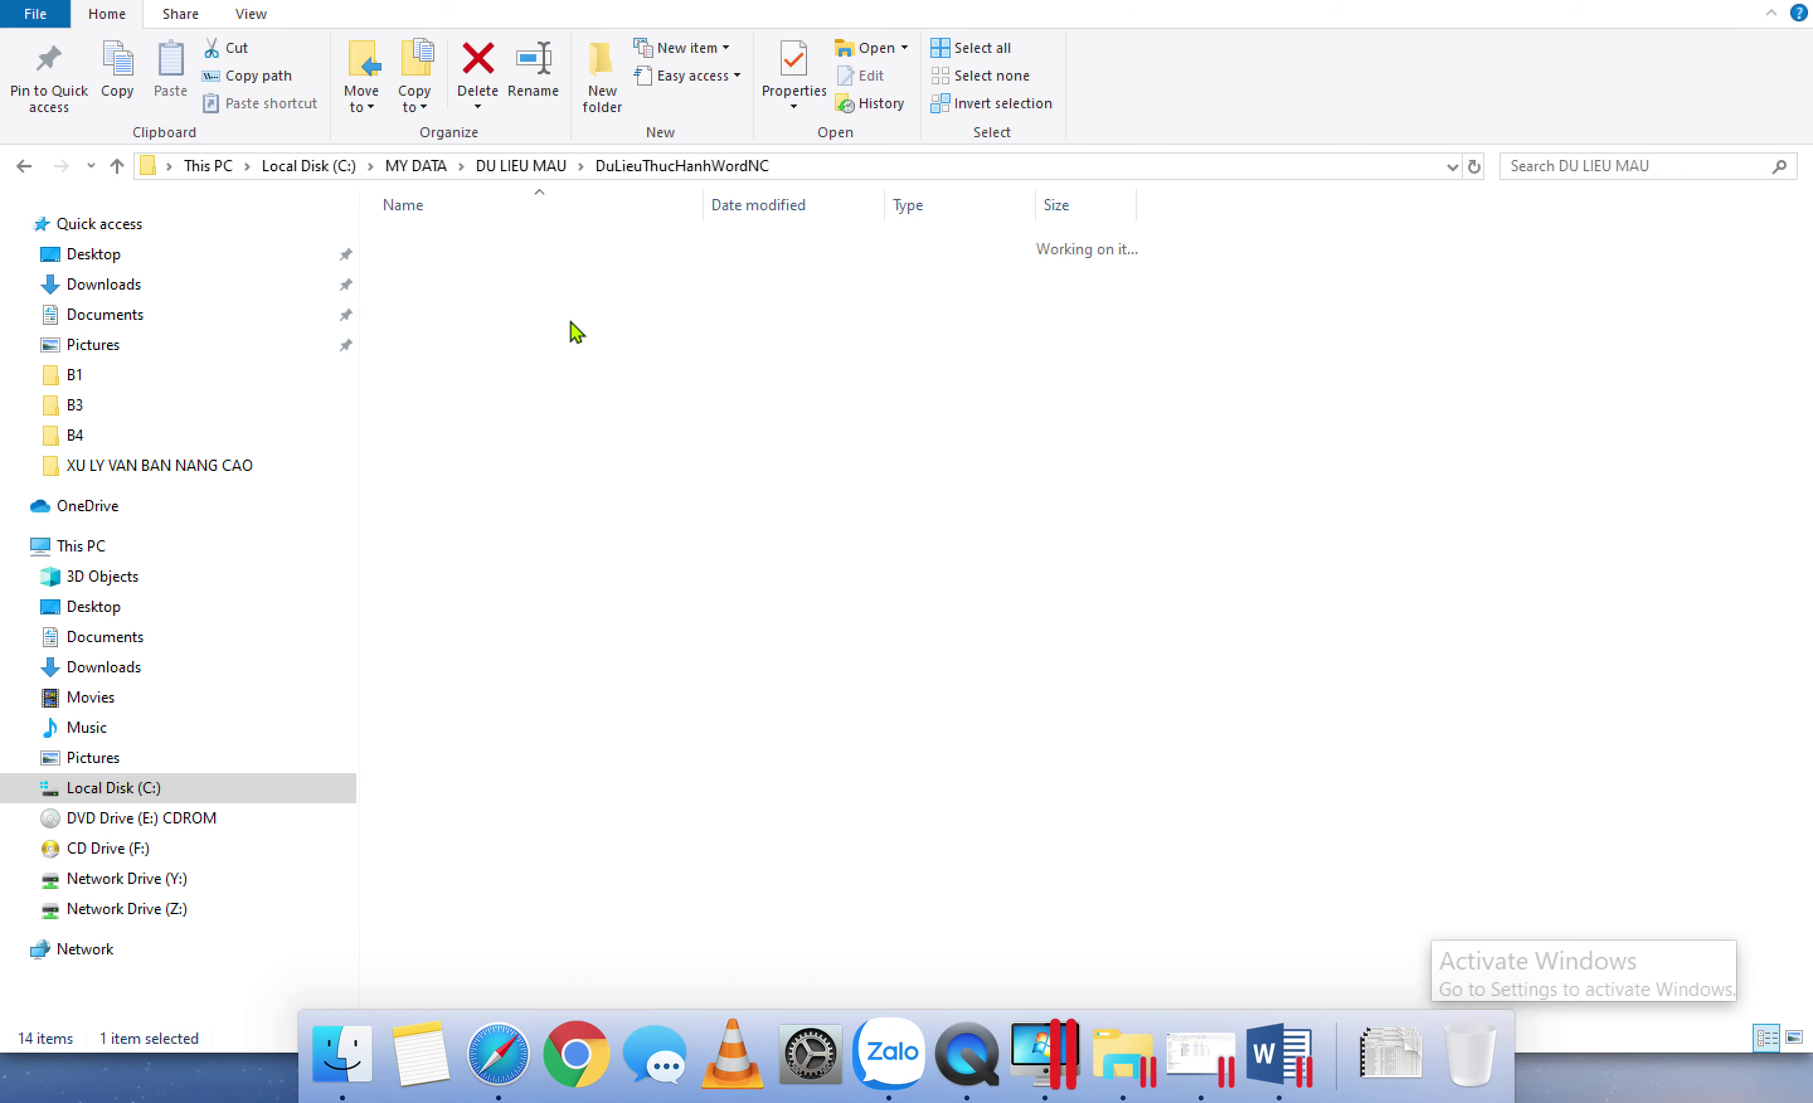
{"action": "left_click", "coordinate": [438, 349]}
{"action": "double_click", "coordinate": [440, 349]}
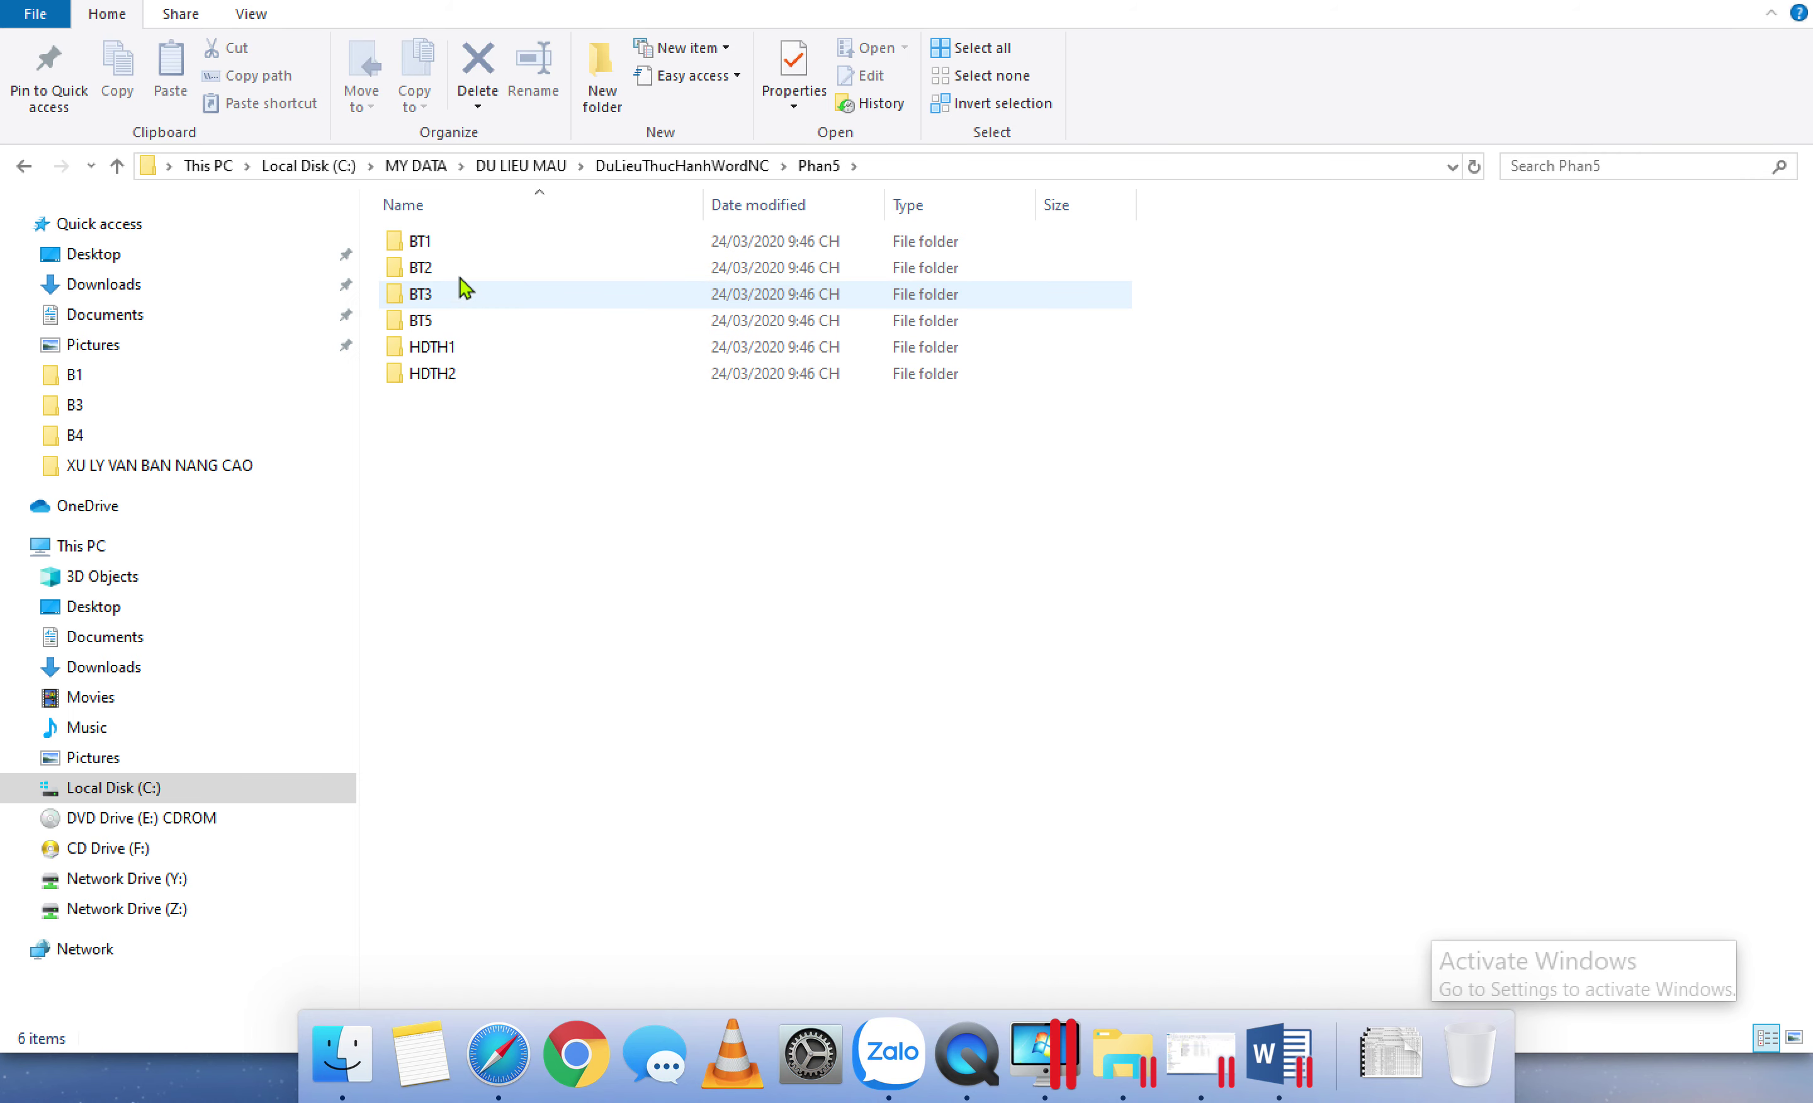
Step: Copy the BT1 and BT2 exercise folders together
{"action": "left_click", "coordinate": [431, 268]}
{"action": "left_click", "coordinate": [431, 244]}
{"action": "left_click", "coordinate": [434, 268]}
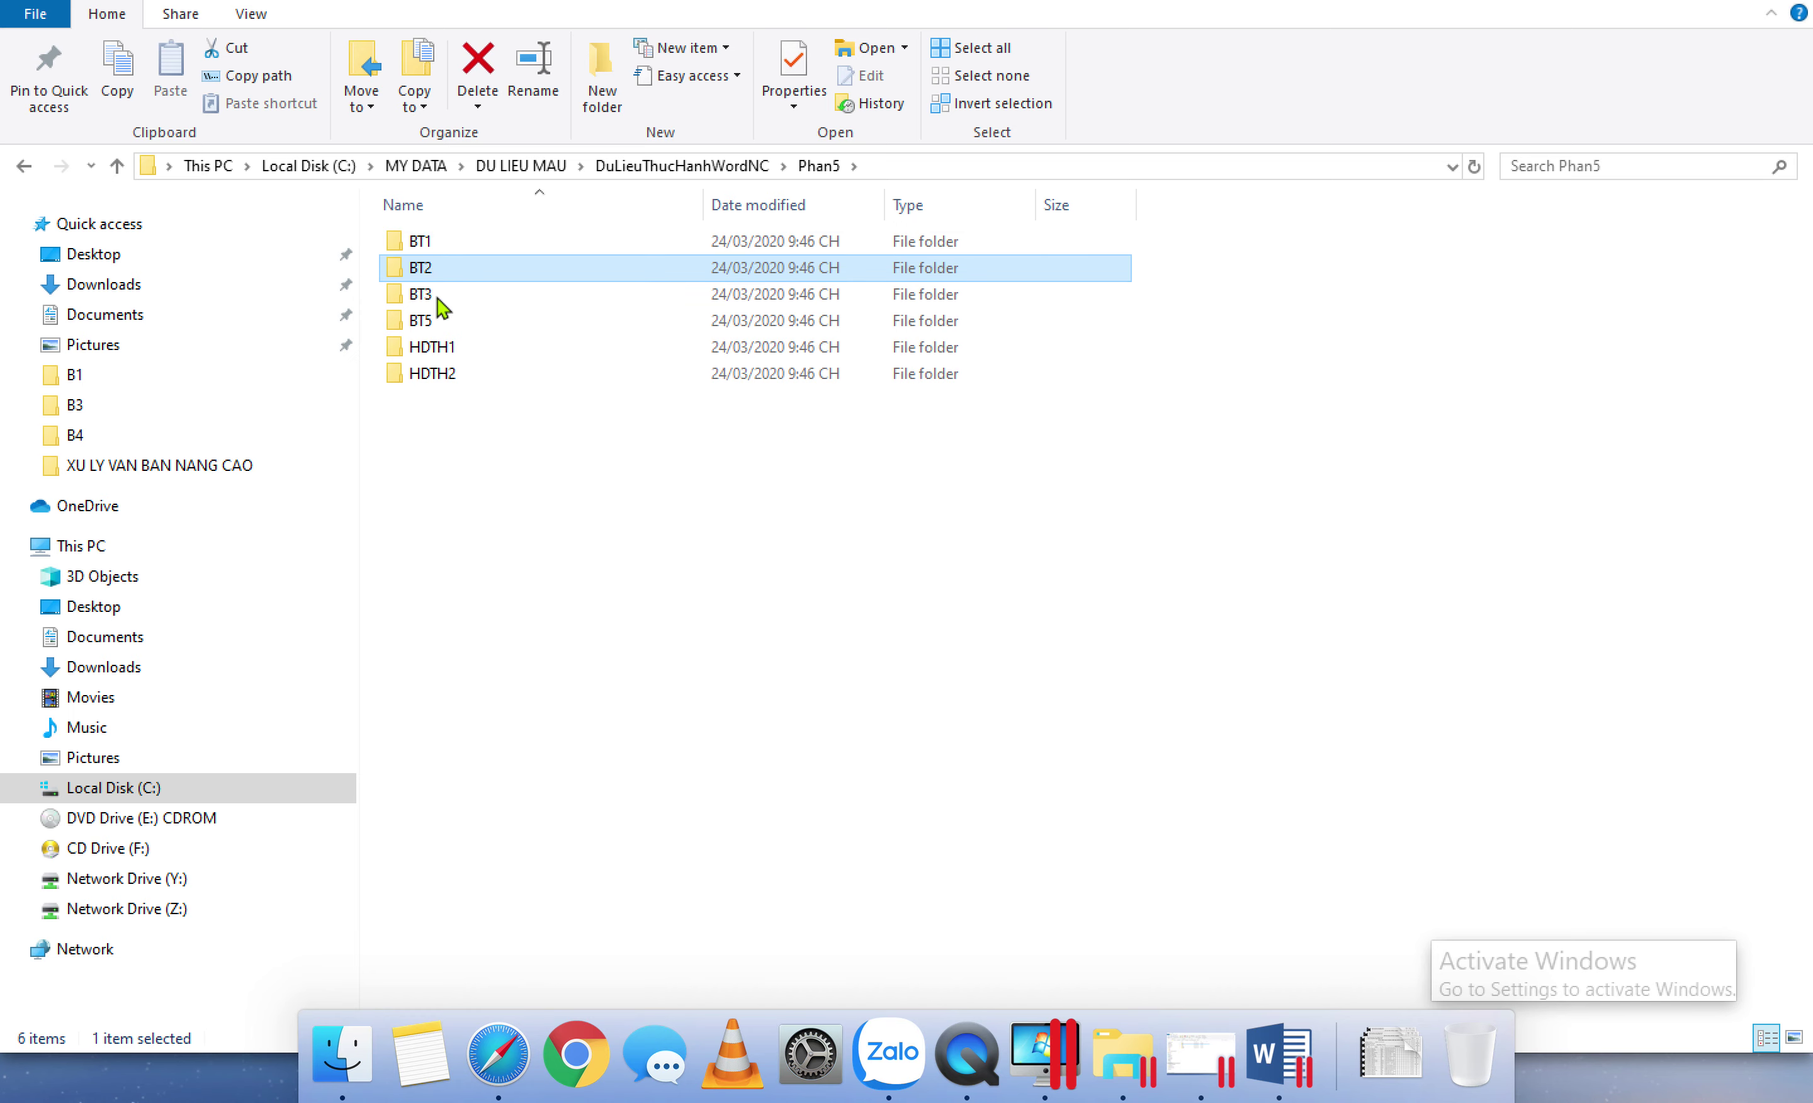
{"action": "left_click", "coordinate": [437, 296]}
{"action": "left_click", "coordinate": [442, 320]}
{"action": "left_click", "coordinate": [444, 242]}
{"action": "left_click", "coordinate": [439, 263]}
{"action": "left_click", "coordinate": [439, 243]}
{"action": "left_click", "coordinate": [427, 269], "text": "ctrl"}
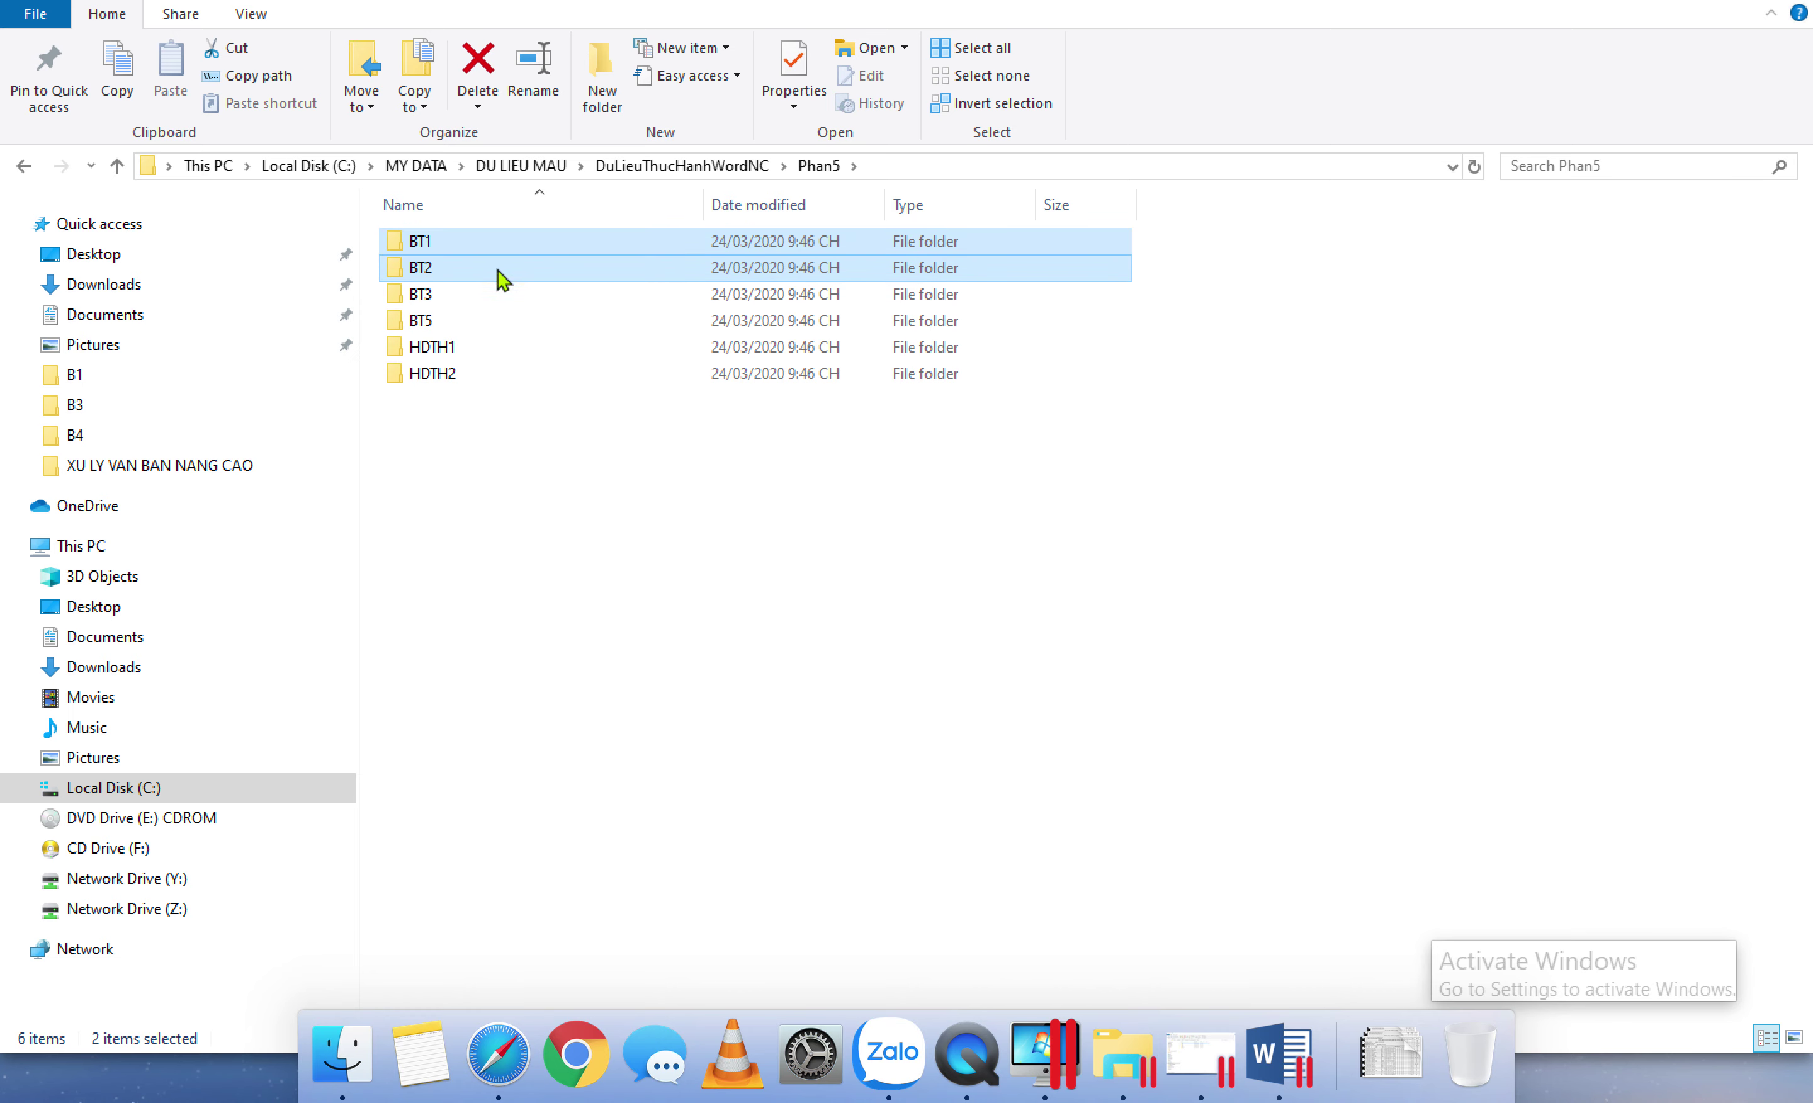
{"action": "right_click", "coordinate": [498, 271]}
{"action": "left_click", "coordinate": [589, 667]}
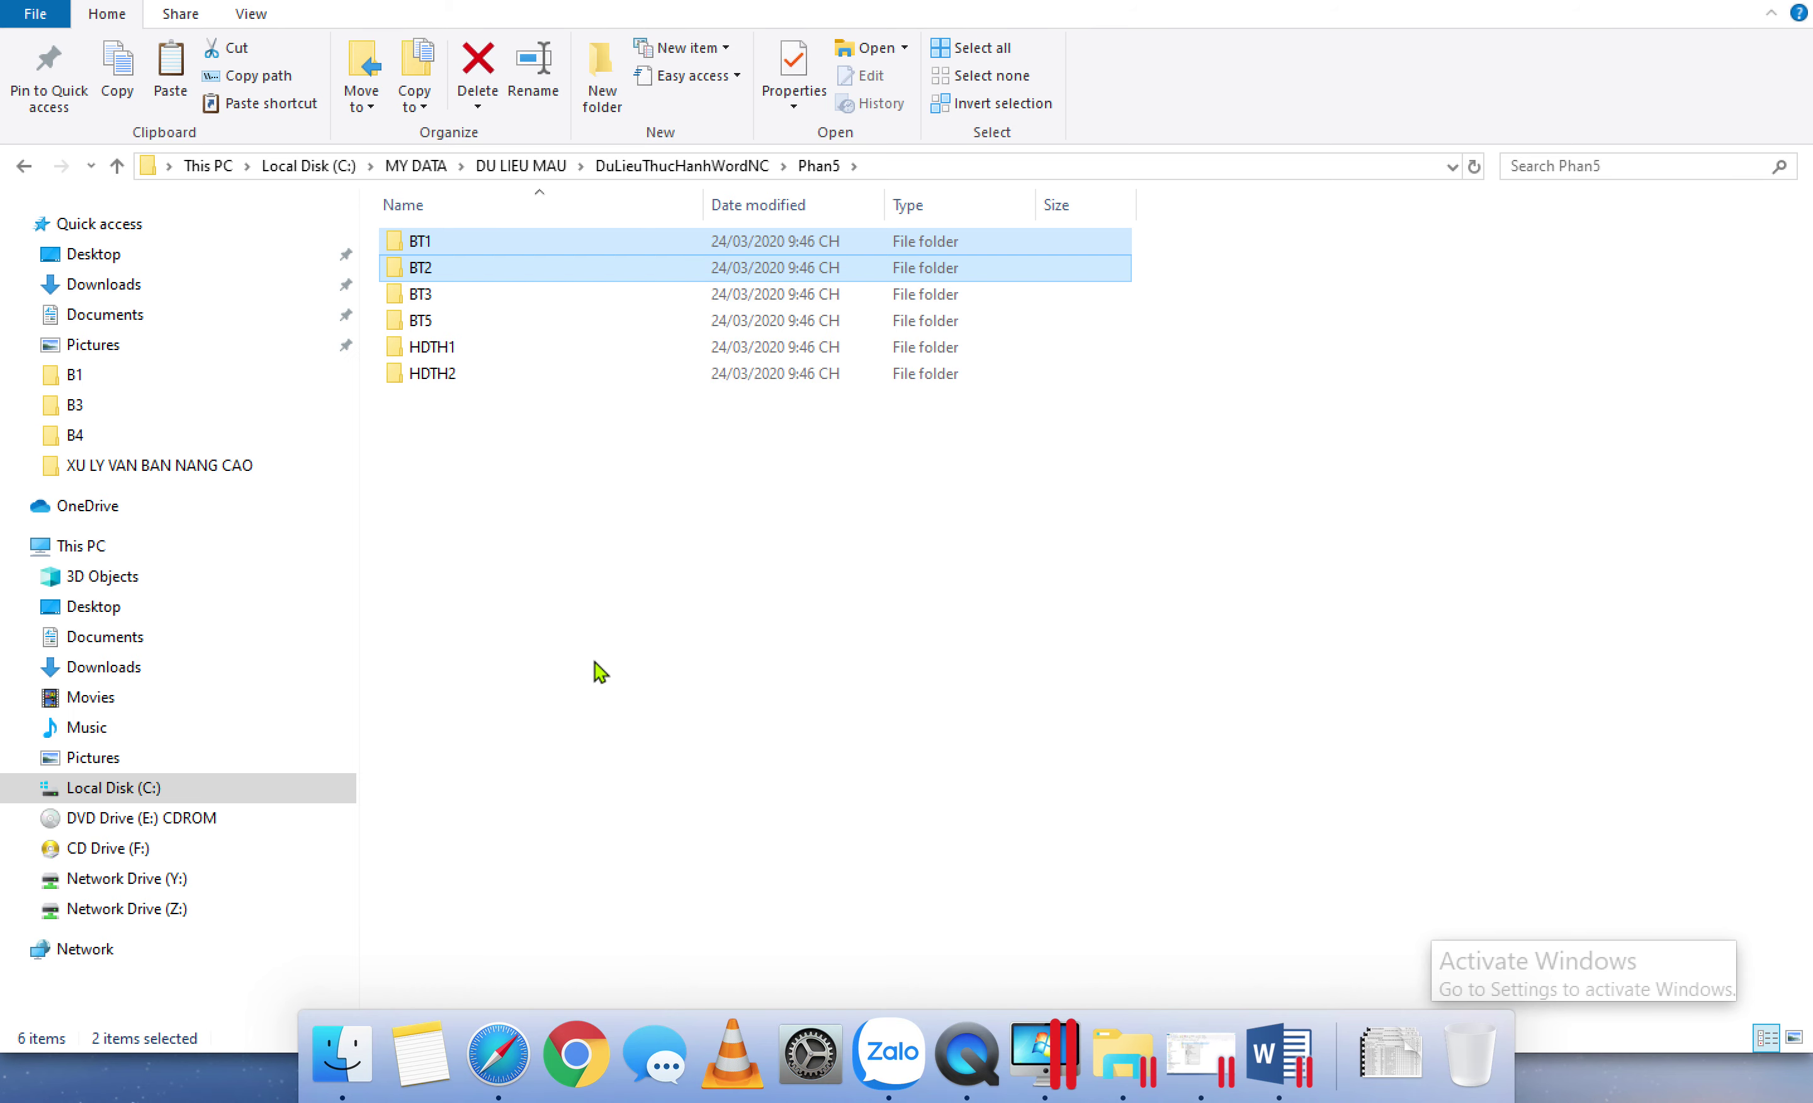
Step: Paste the copied folders into MY DATA\XU LY VAN BAN NANG CAO\B3 and open the pasted BT1 folder
{"action": "left_click", "coordinate": [512, 166]}
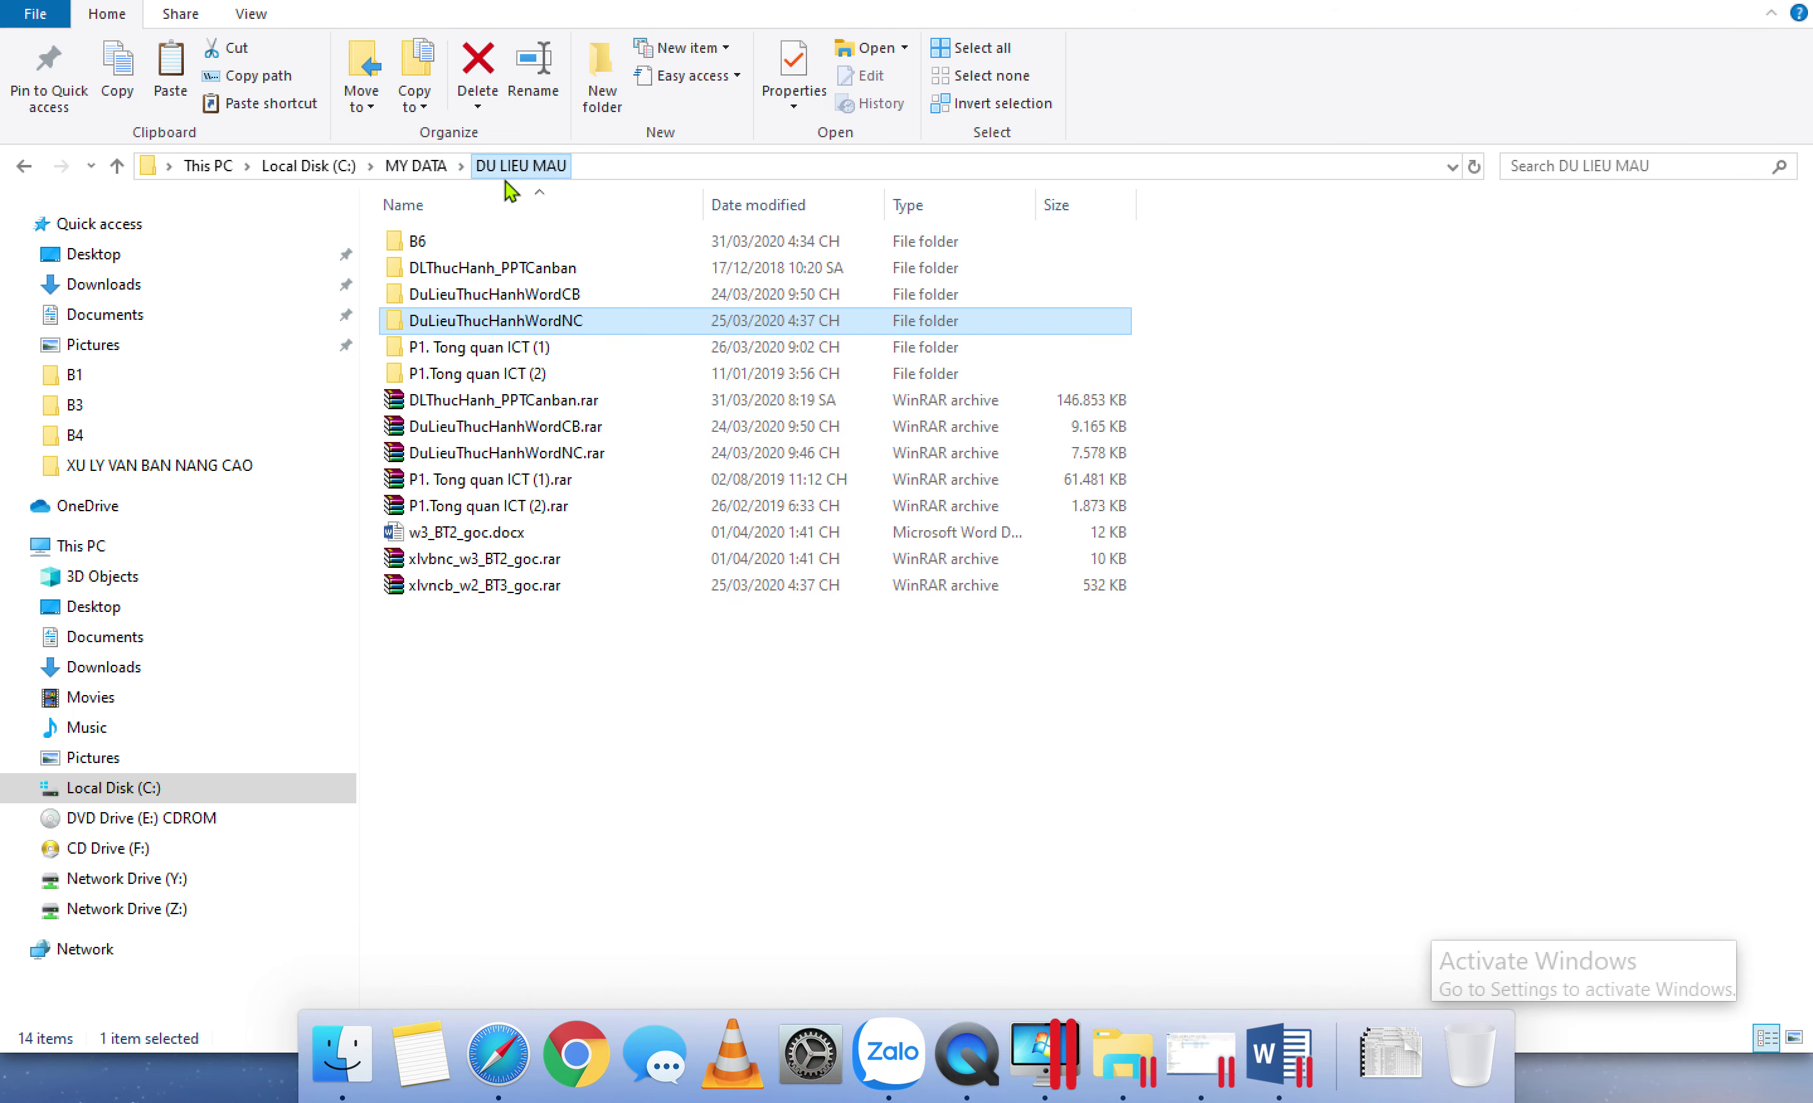
{"action": "left_click", "coordinate": [432, 171]}
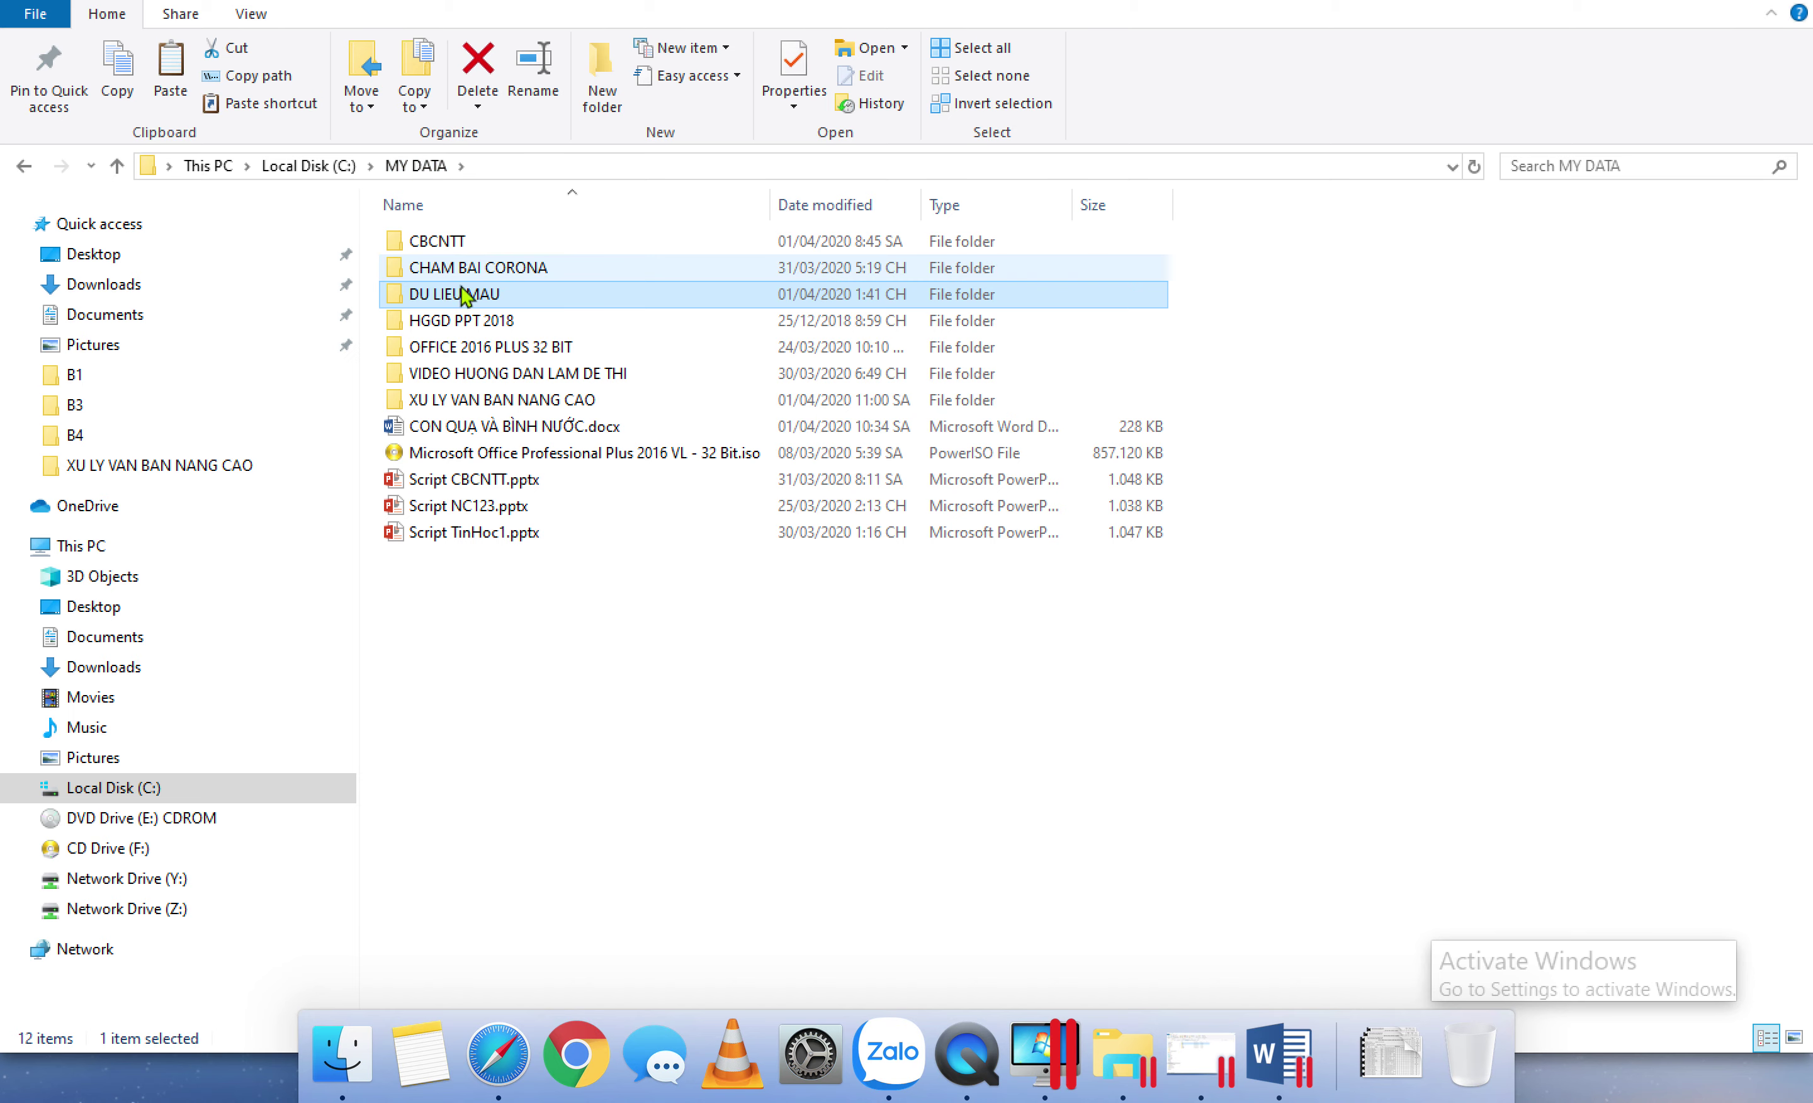
{"action": "left_click", "coordinate": [490, 402]}
{"action": "double_click", "coordinate": [490, 402]}
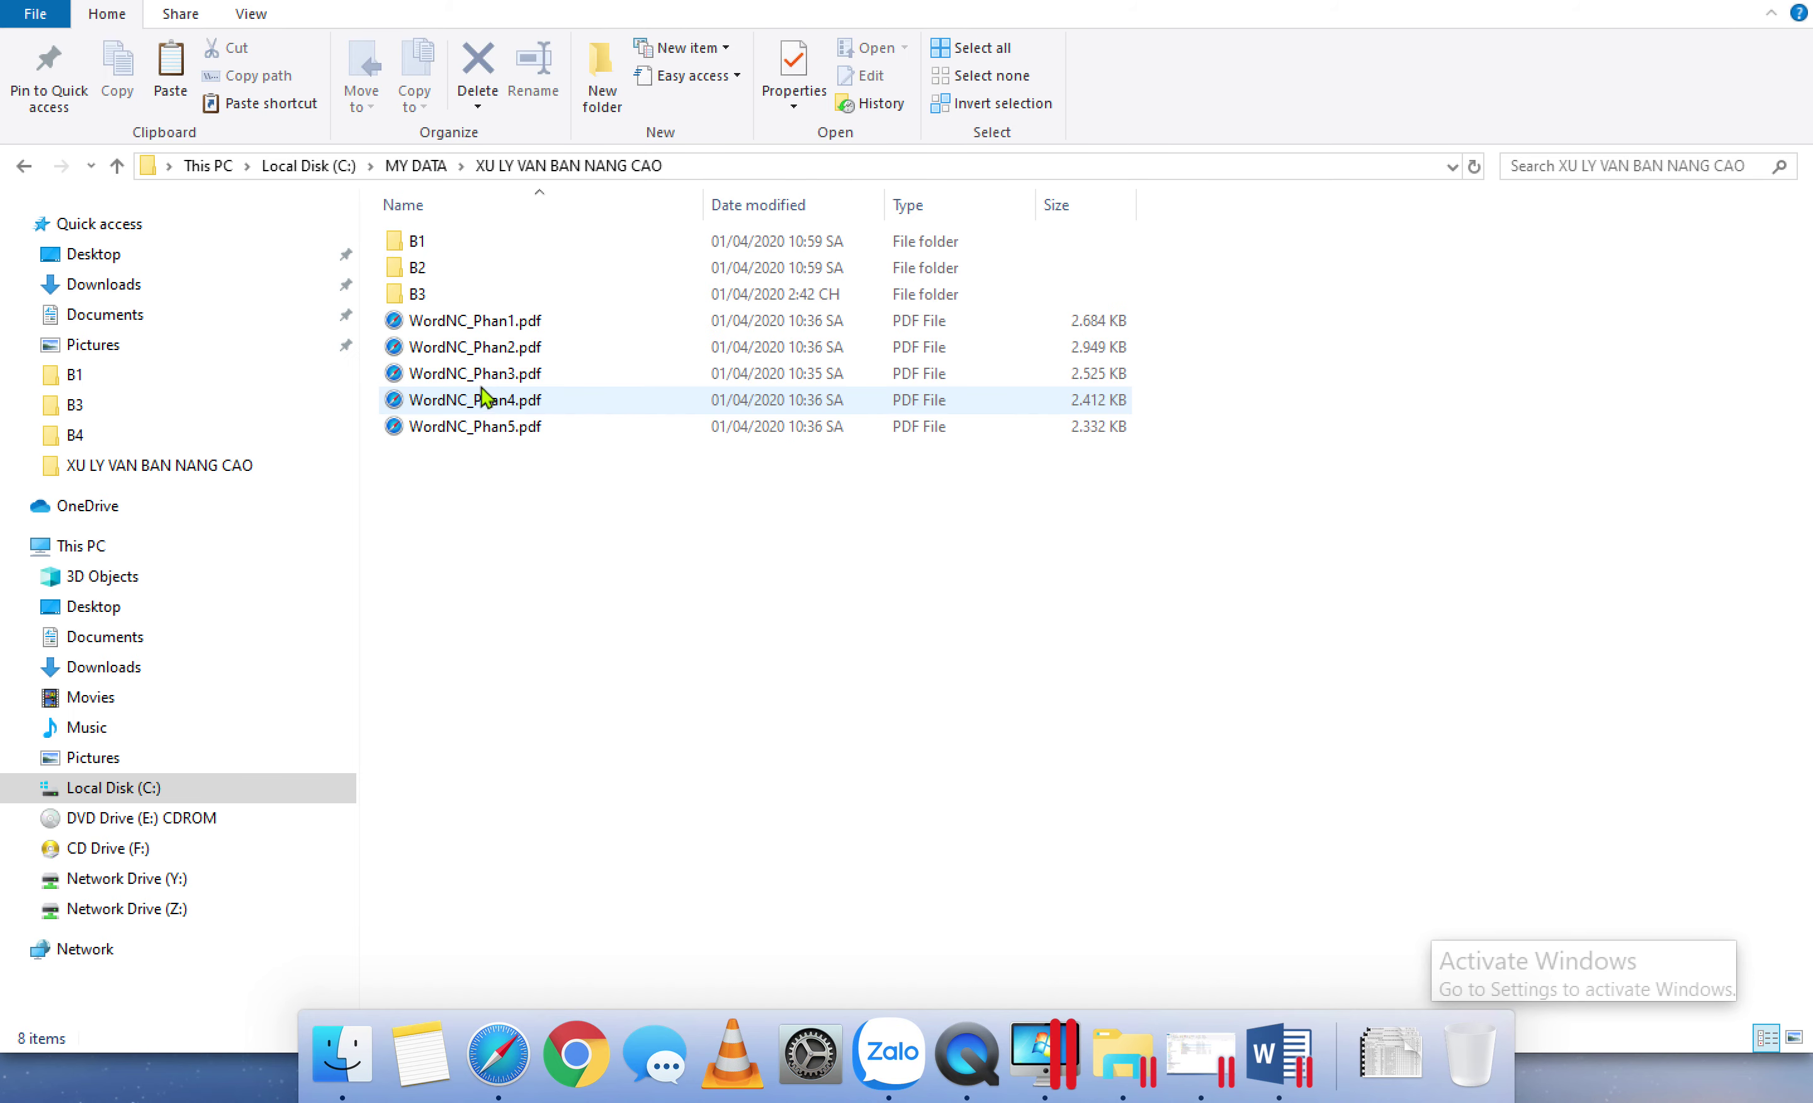
{"action": "double_click", "coordinate": [424, 294]}
{"action": "right_click", "coordinate": [531, 436]}
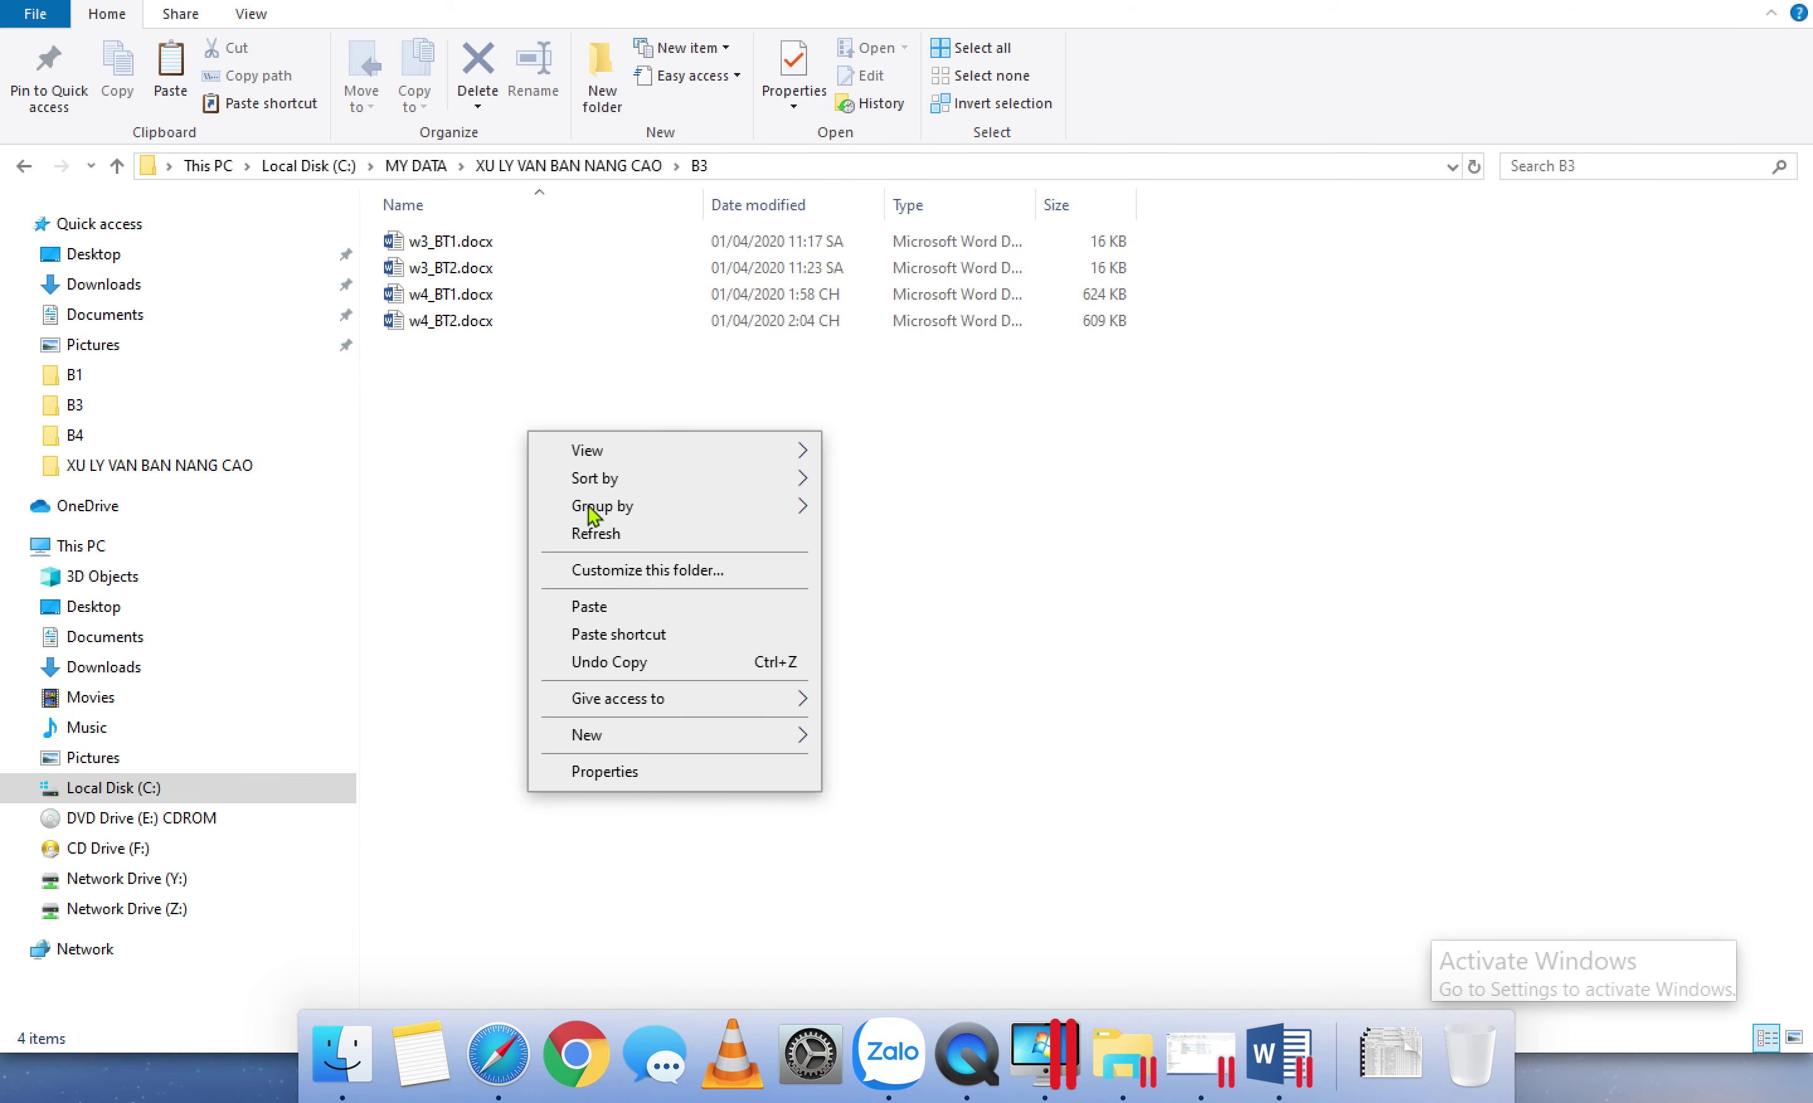
{"action": "left_click", "coordinate": [615, 603]}
{"action": "double_click", "coordinate": [469, 247]}
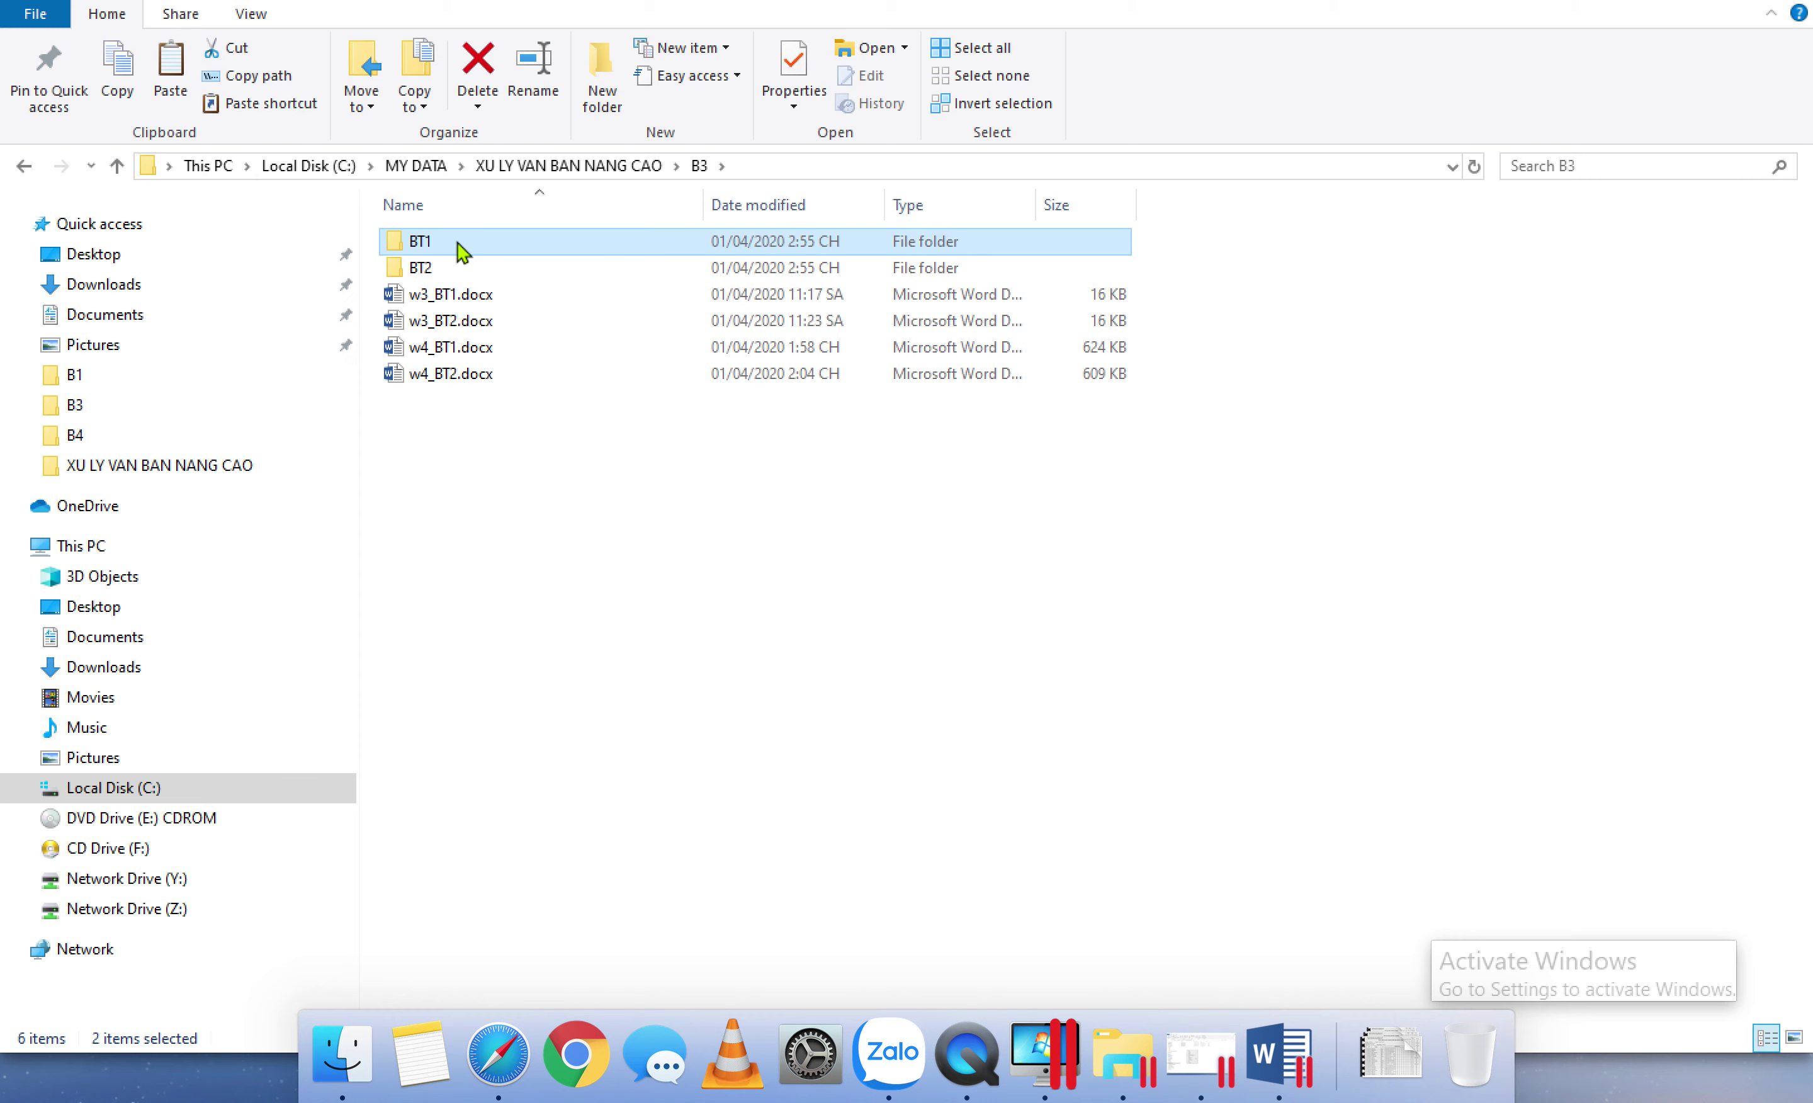
Step: Check the two exercise files in the BT1 folder, w5_BT1.docx and w5_BT1.xlsx
{"action": "left_click", "coordinate": [466, 273]}
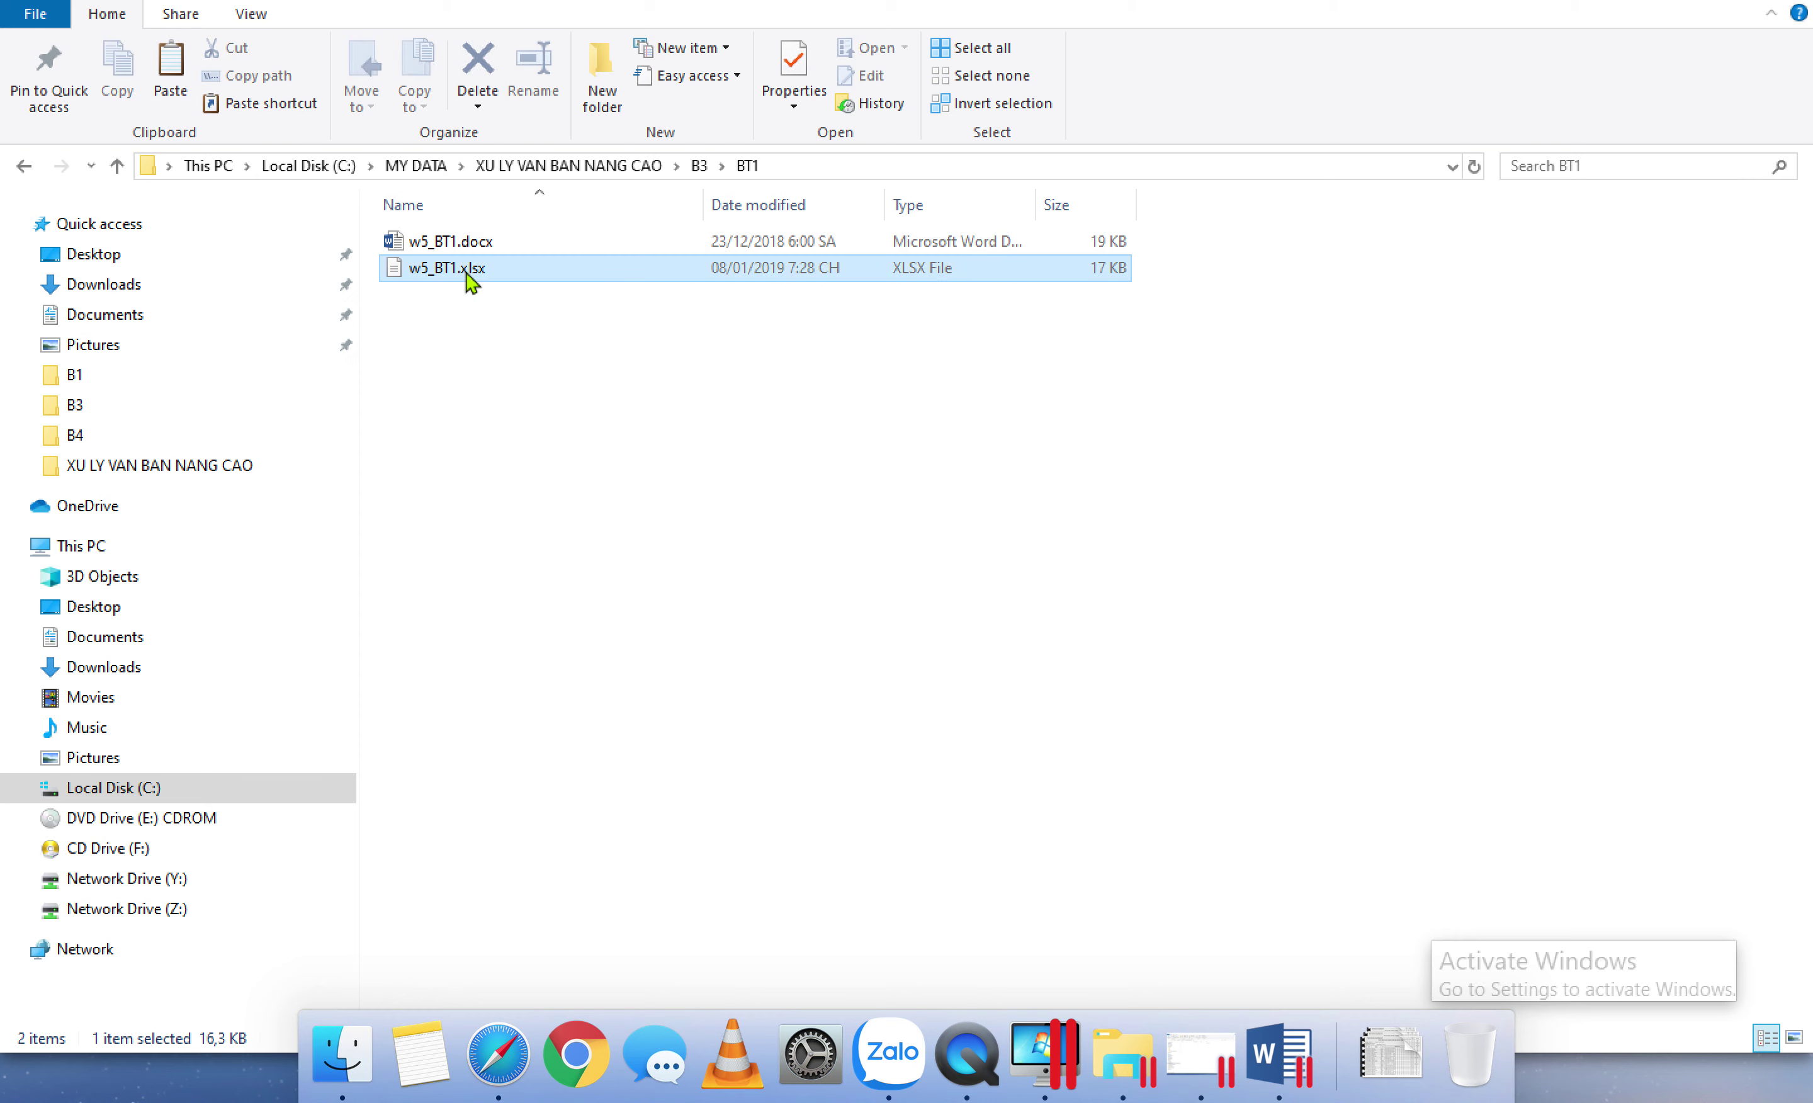
{"action": "left_click", "coordinate": [479, 245]}
{"action": "left_click", "coordinate": [484, 265]}
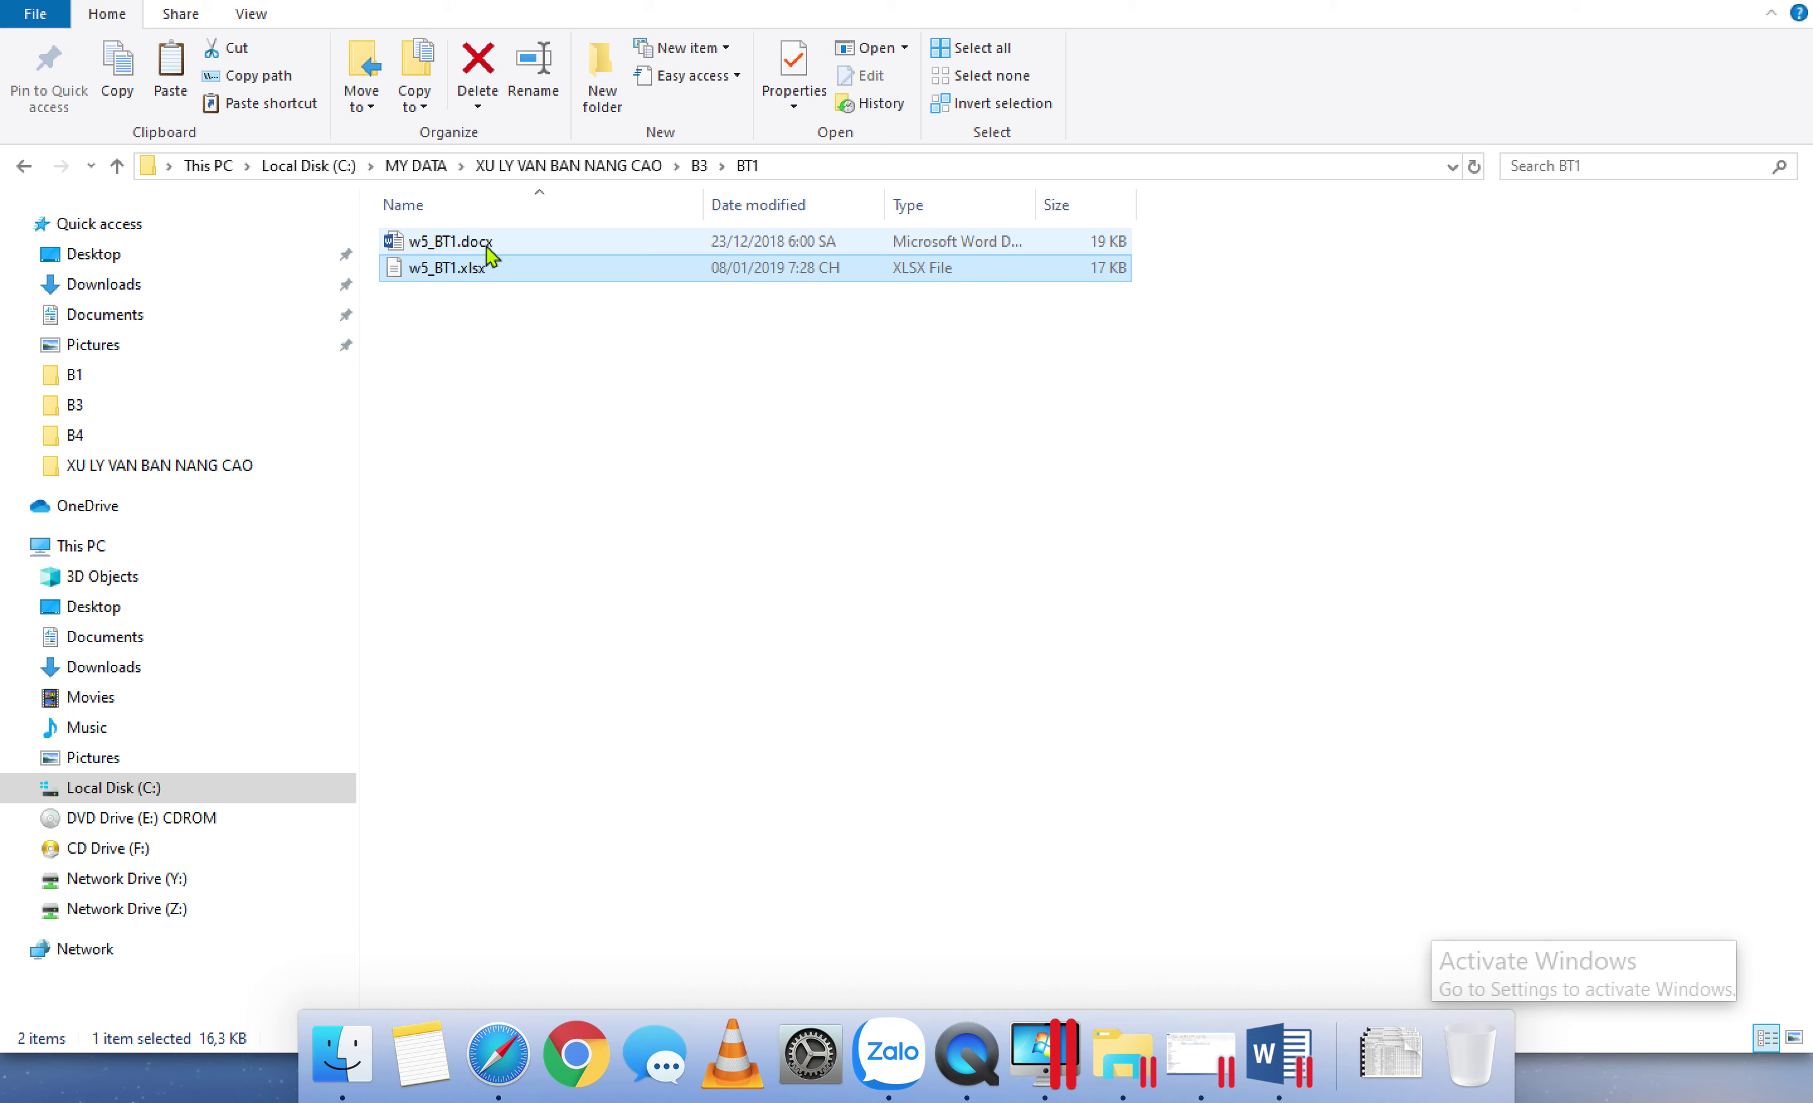
{"action": "left_click", "coordinate": [487, 248]}
{"action": "left_click", "coordinate": [481, 264]}
{"action": "left_click", "coordinate": [482, 248]}
{"action": "left_click", "coordinate": [483, 267]}
{"action": "left_click", "coordinate": [483, 248]}
{"action": "left_click", "coordinate": [484, 268]}
{"action": "left_click", "coordinate": [485, 248]}
{"action": "left_click", "coordinate": [483, 266]}
{"action": "left_click", "coordinate": [482, 248]}
{"action": "left_click", "coordinate": [483, 267]}
{"action": "left_click", "coordinate": [491, 245]}
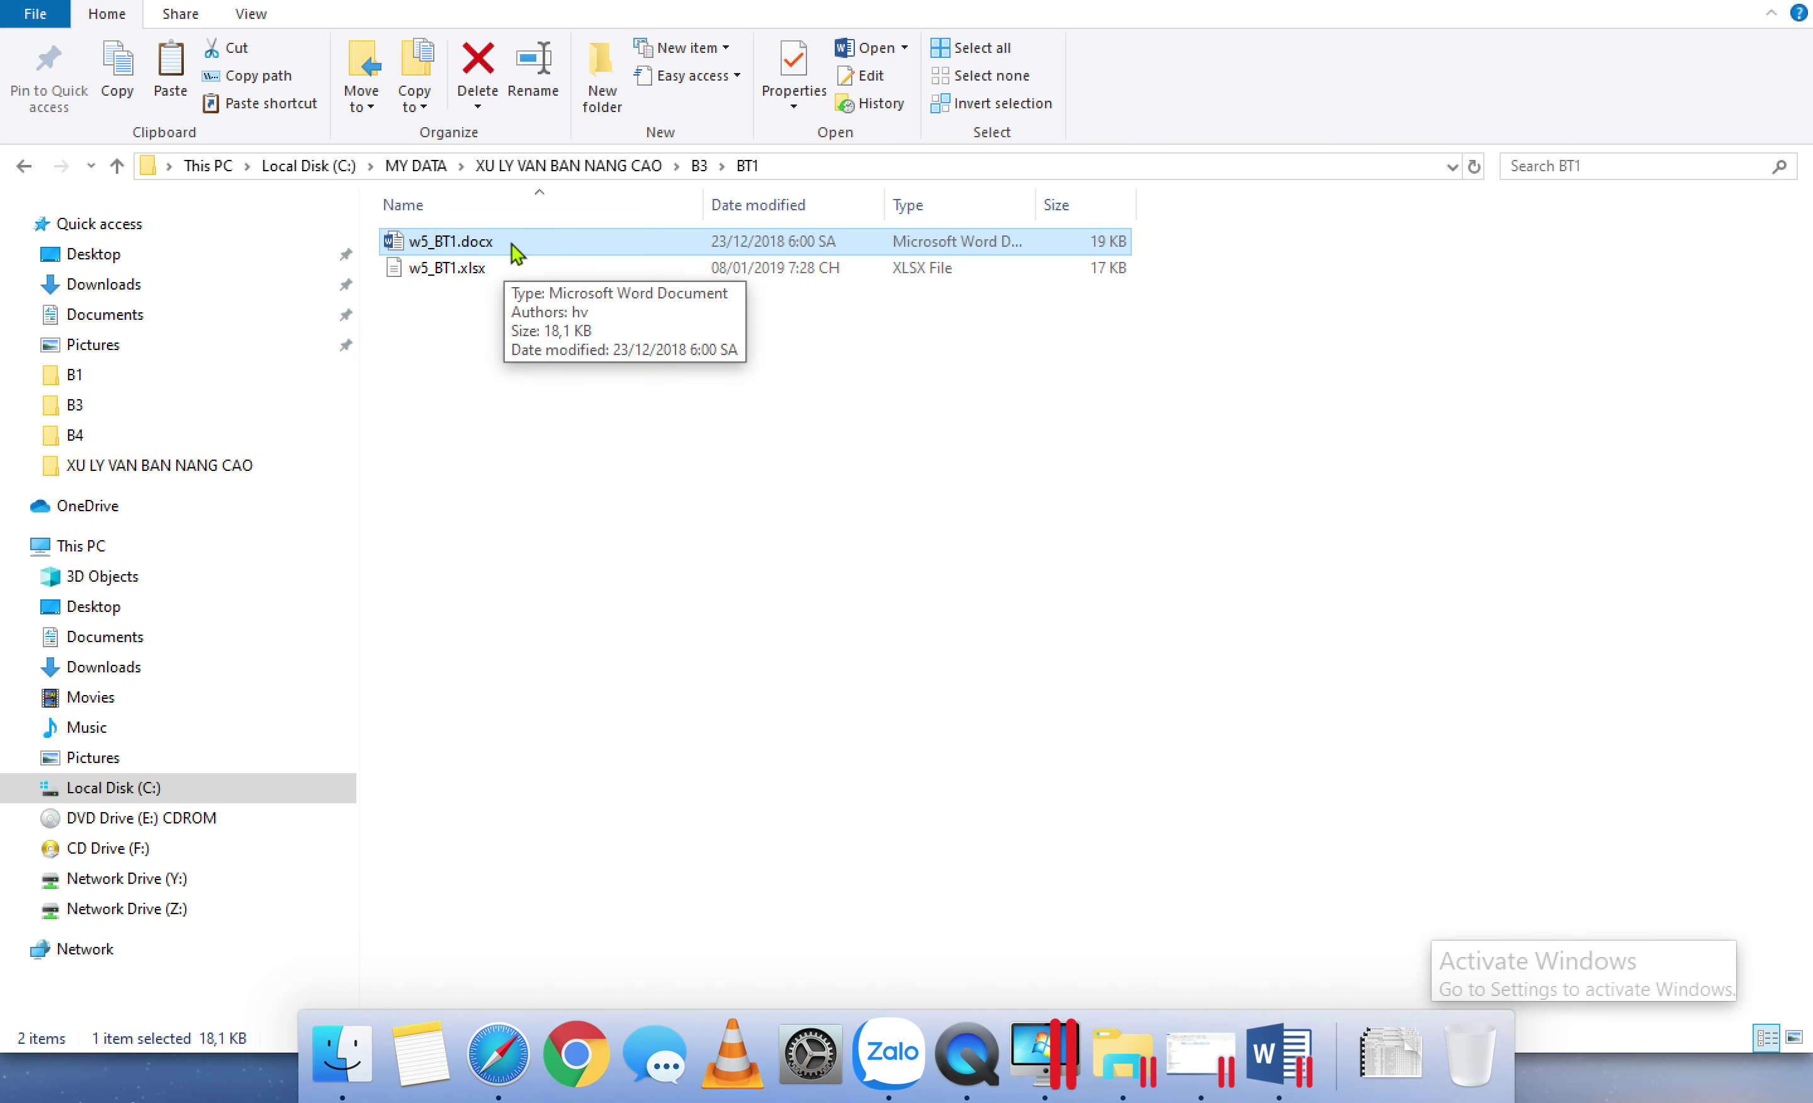
{"action": "left_click", "coordinate": [475, 281]}
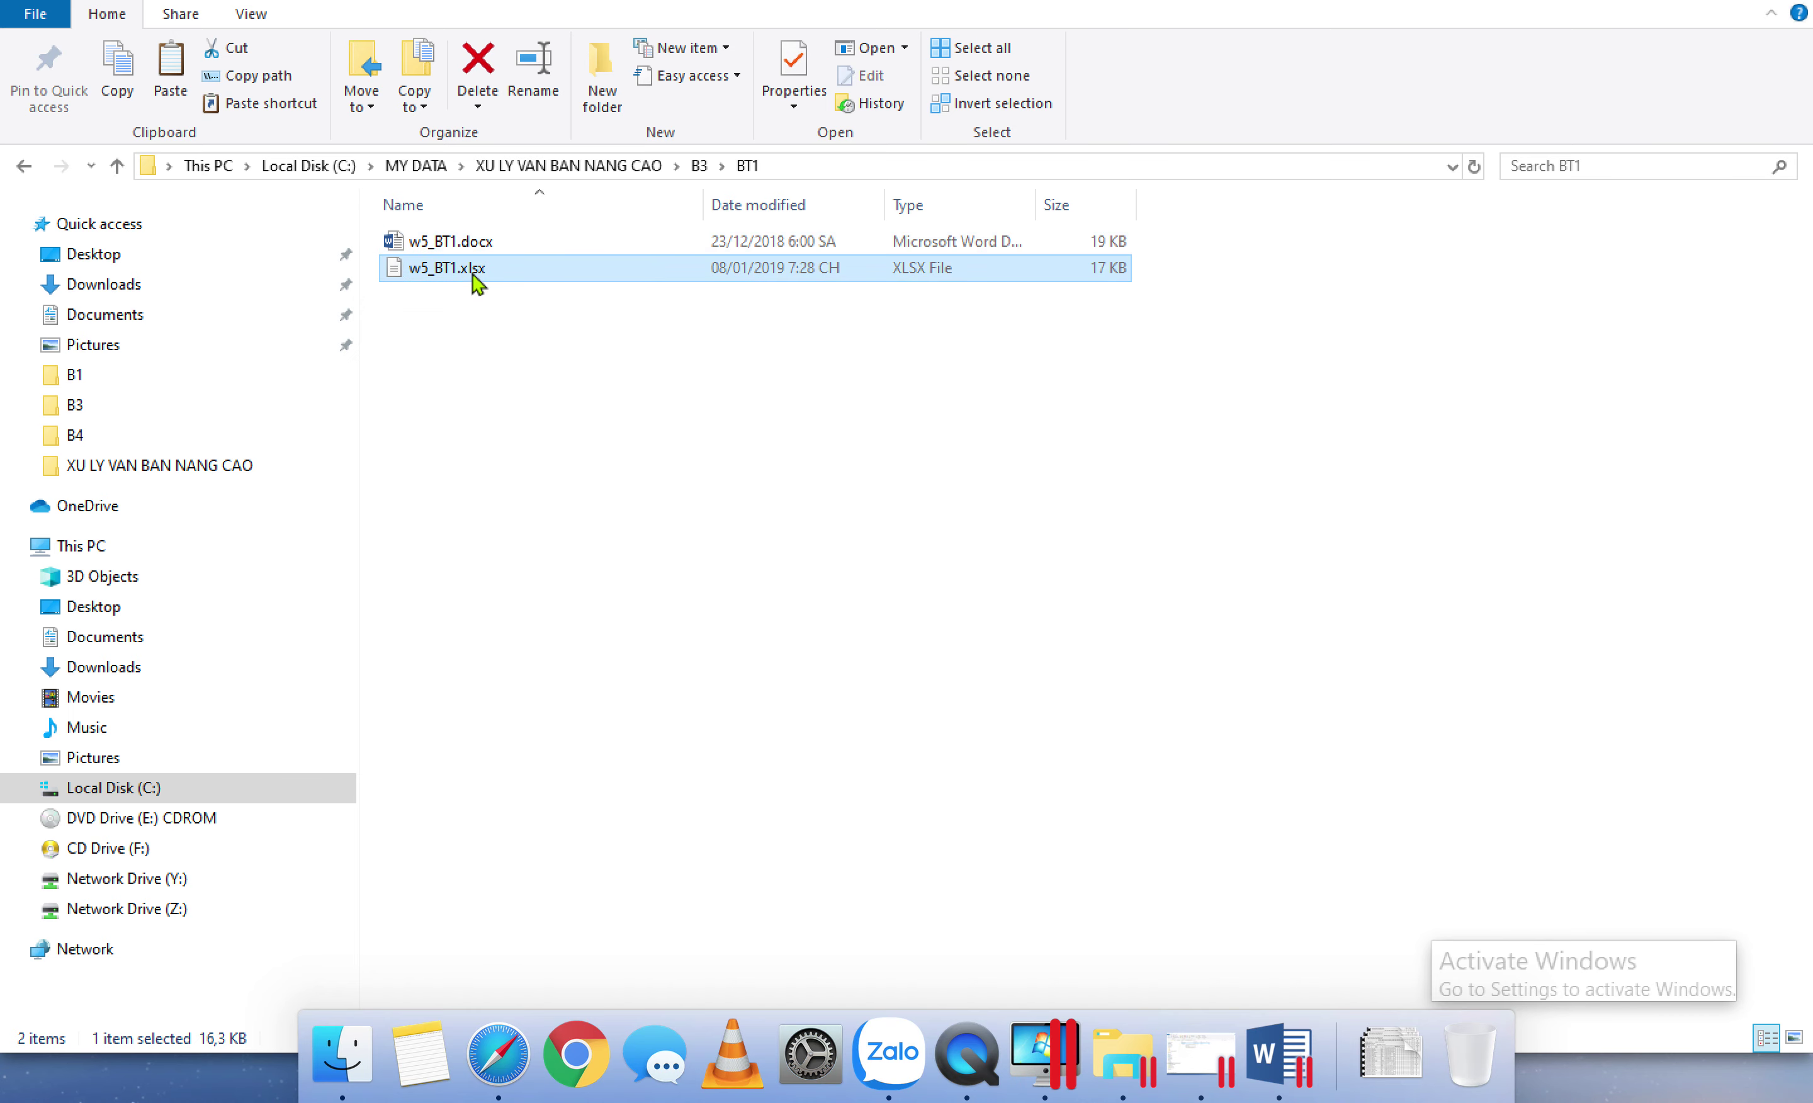
Step: Open w5_BT1.docx in a maximized Word window and close the other Word document that is open
{"action": "left_click", "coordinate": [491, 243]}
{"action": "double_click", "coordinate": [491, 243]}
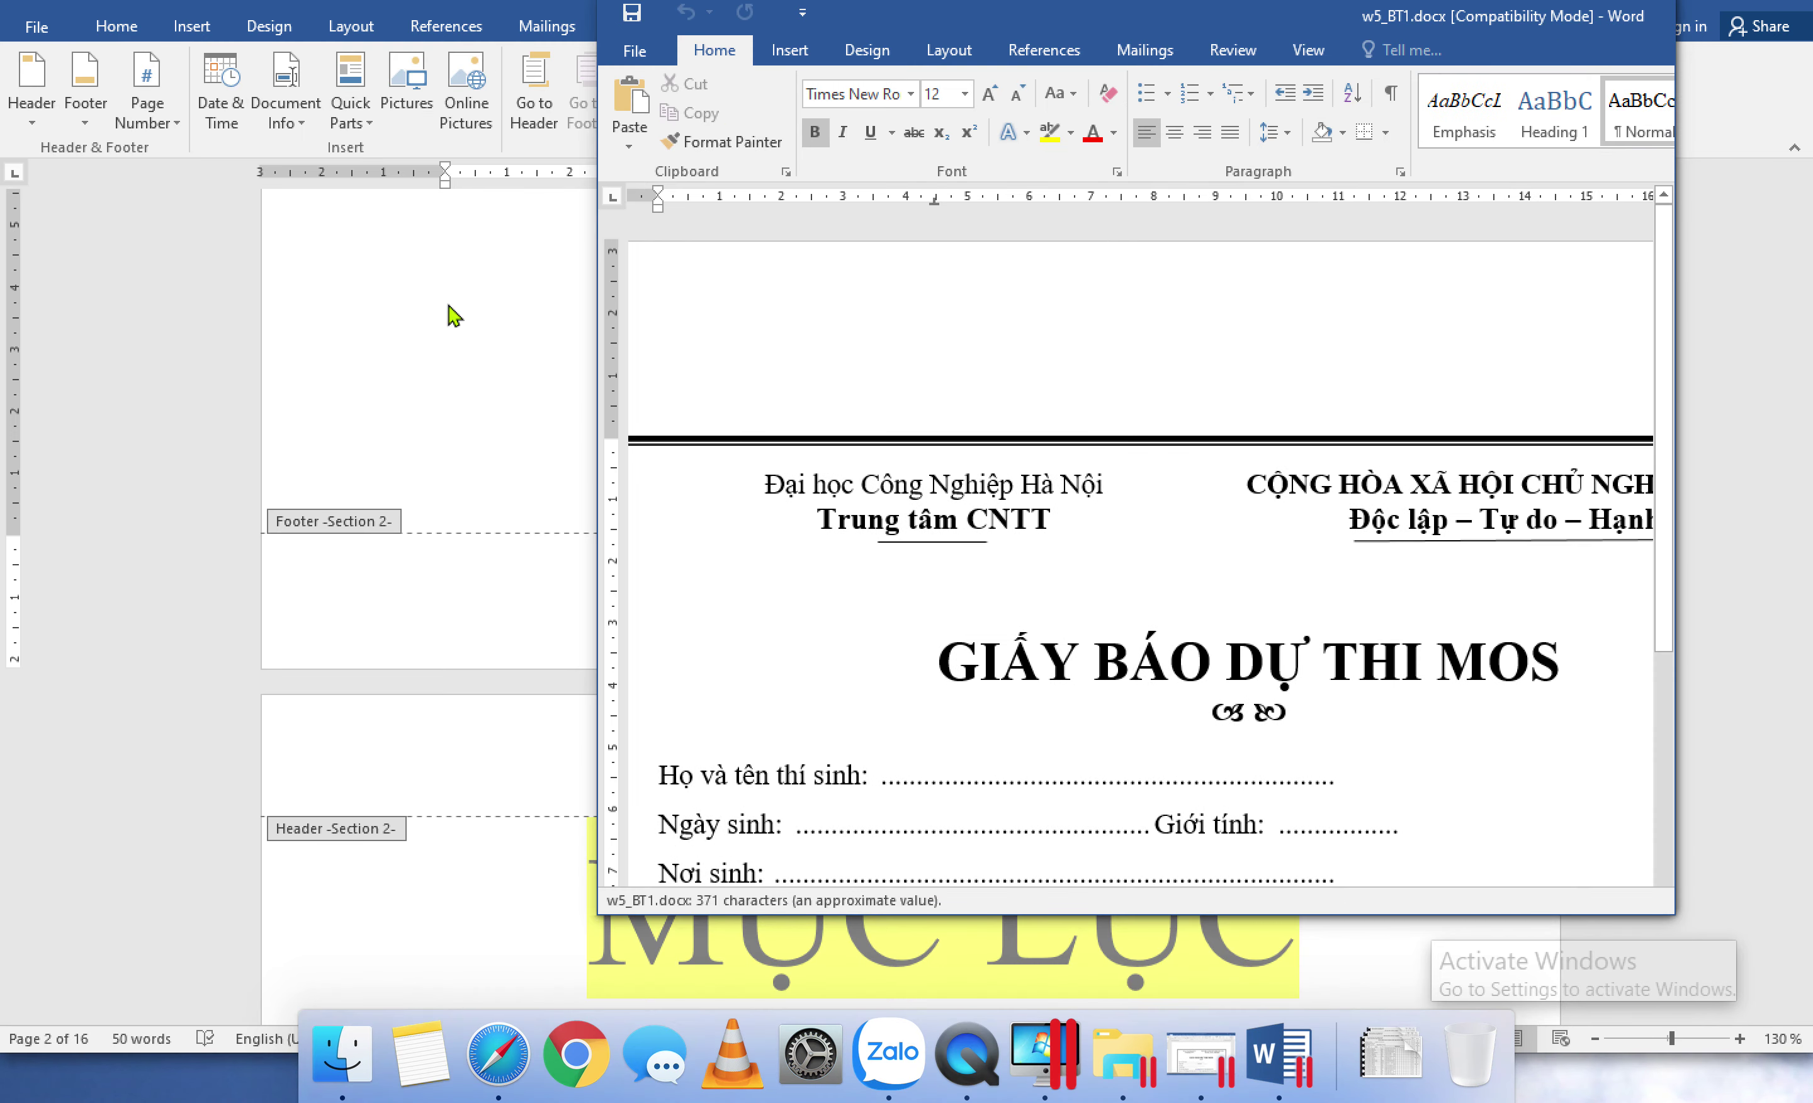
{"action": "left_click", "coordinate": [215, 405]}
{"action": "left_click", "coordinate": [1313, 91]}
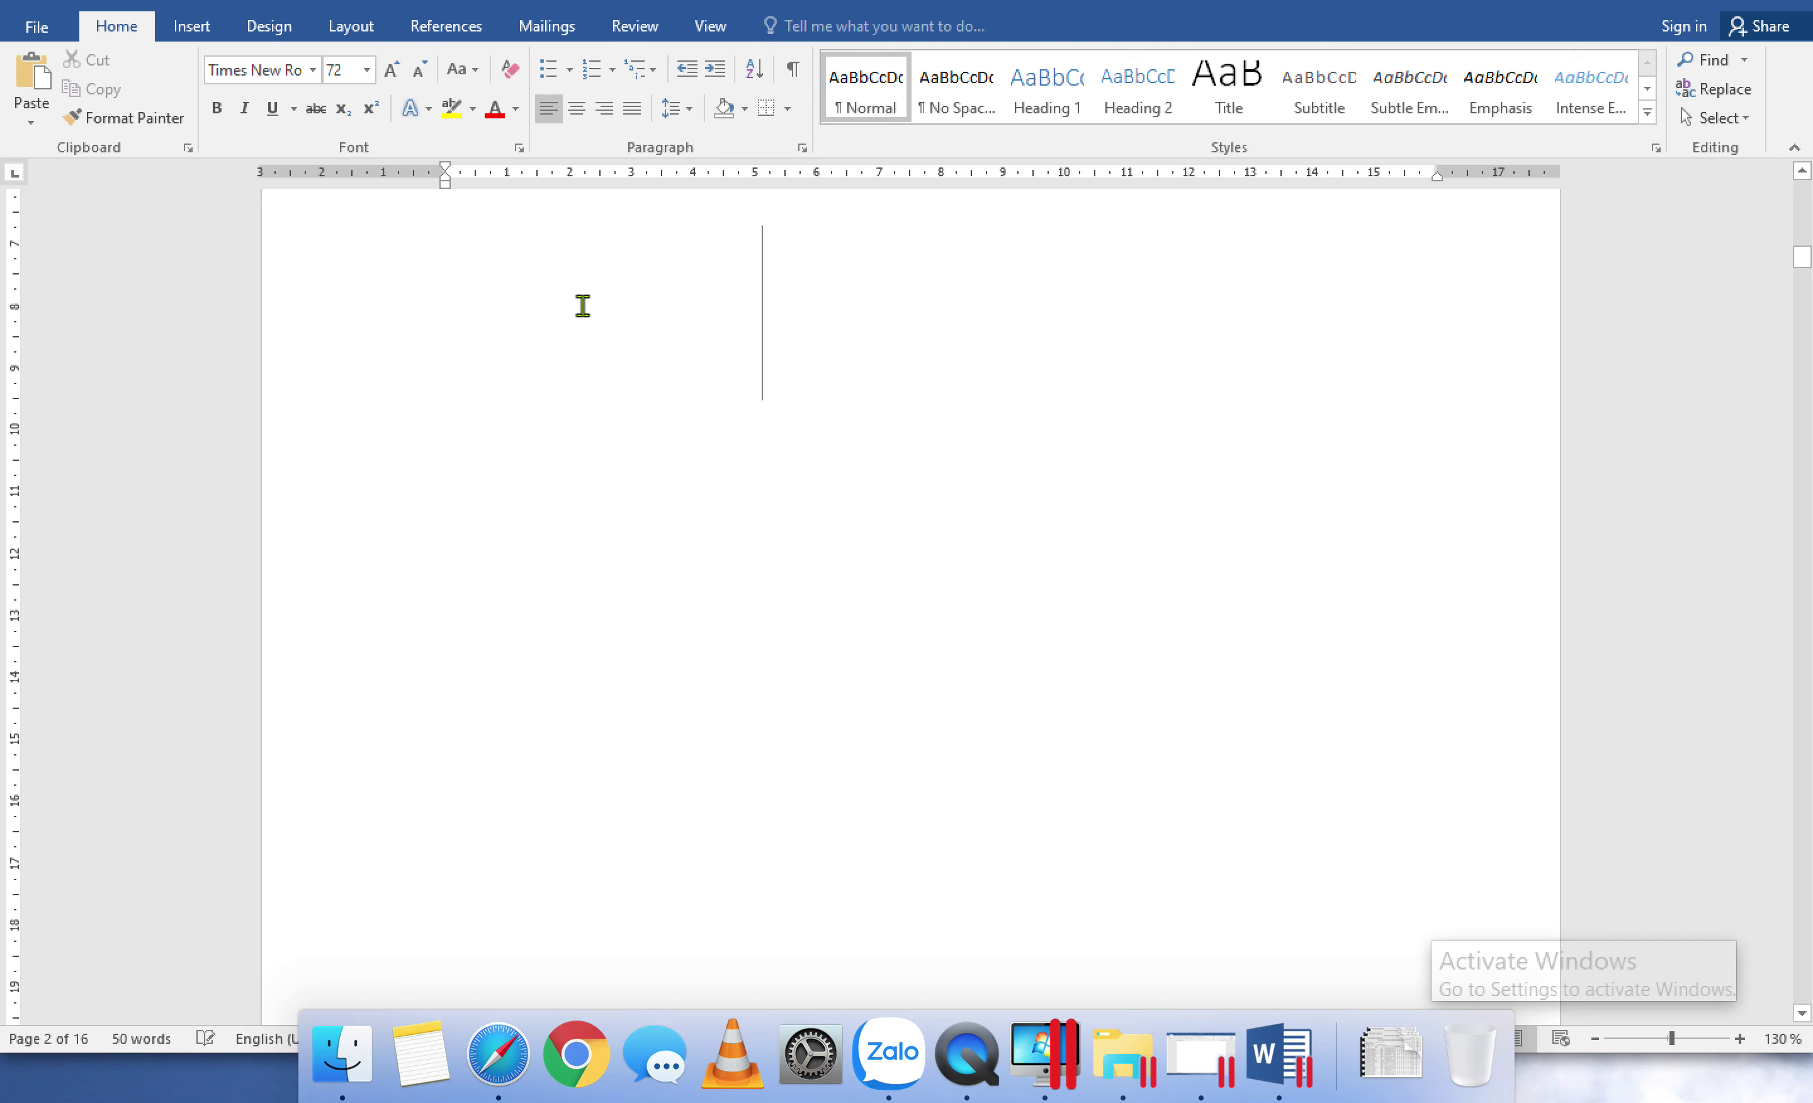
{"action": "left_click", "coordinate": [149, 8]}
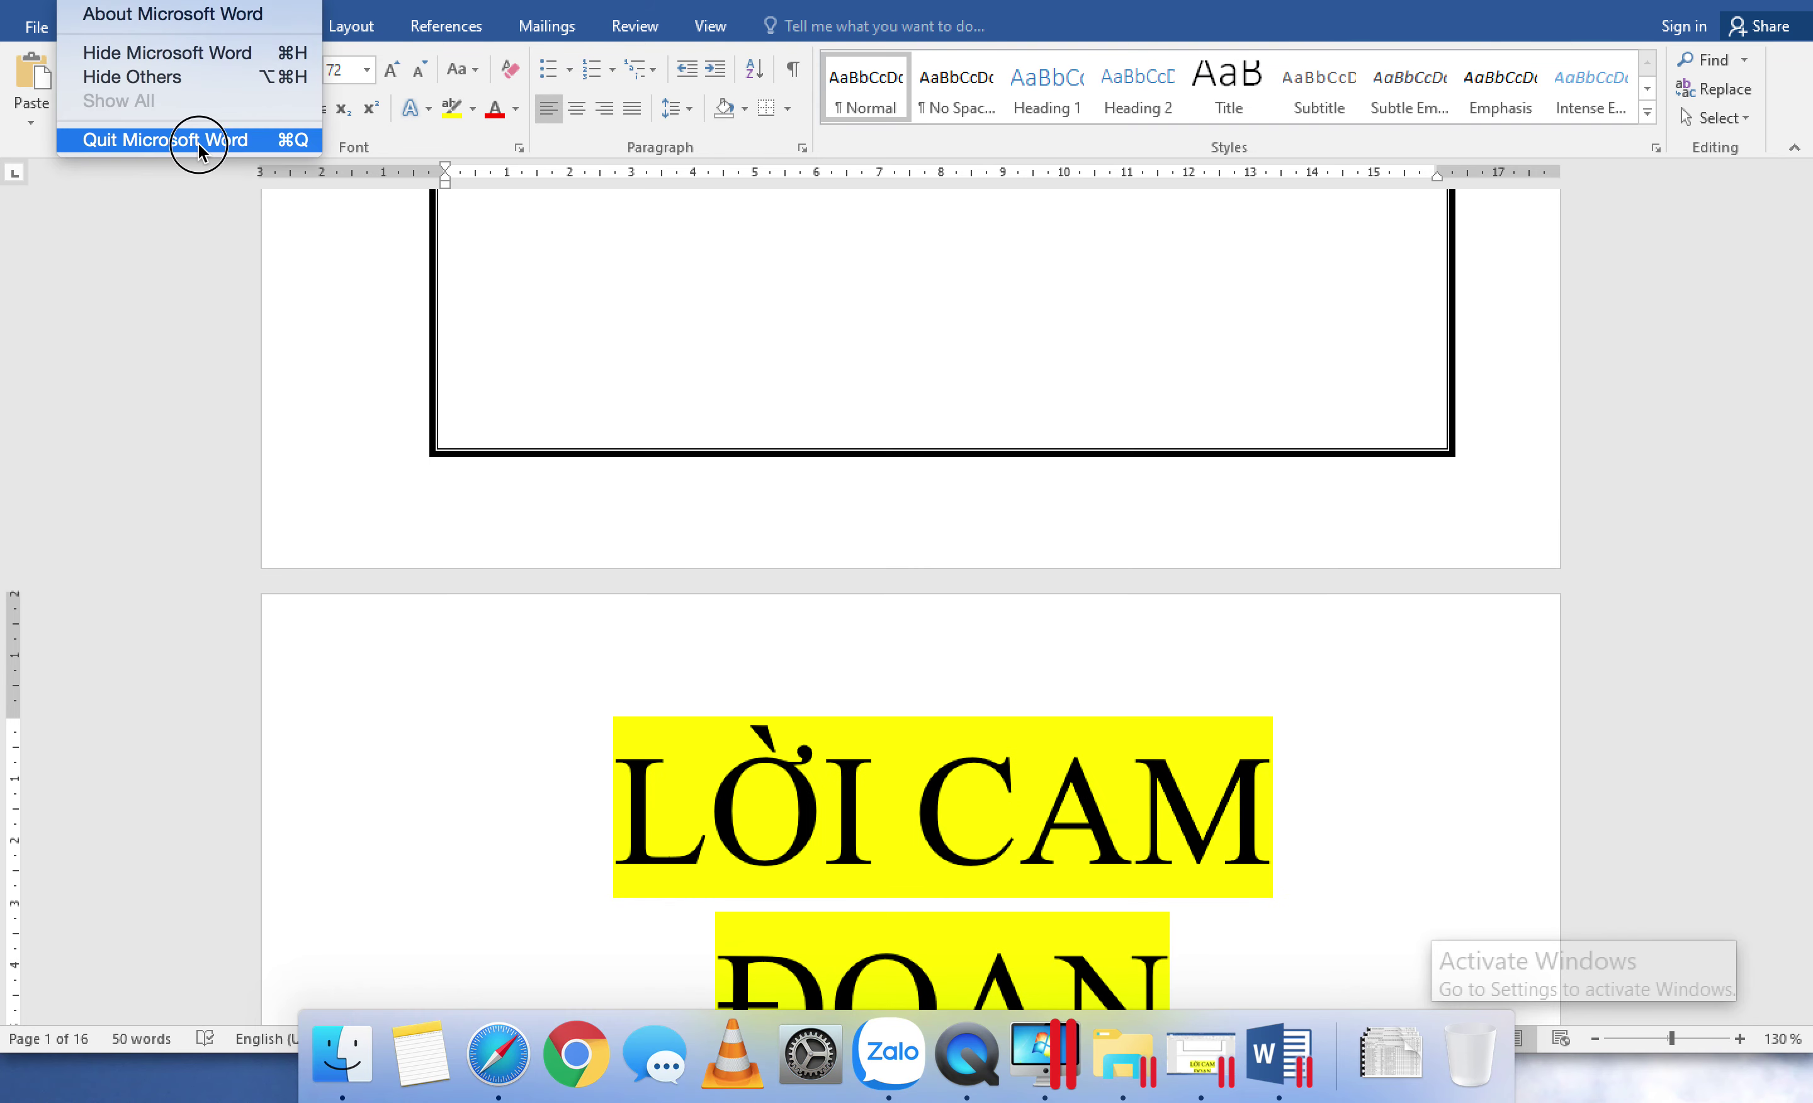
{"action": "left_click", "coordinate": [203, 140]}
{"action": "left_click", "coordinate": [922, 592]}
{"action": "left_click", "coordinate": [821, 571]}
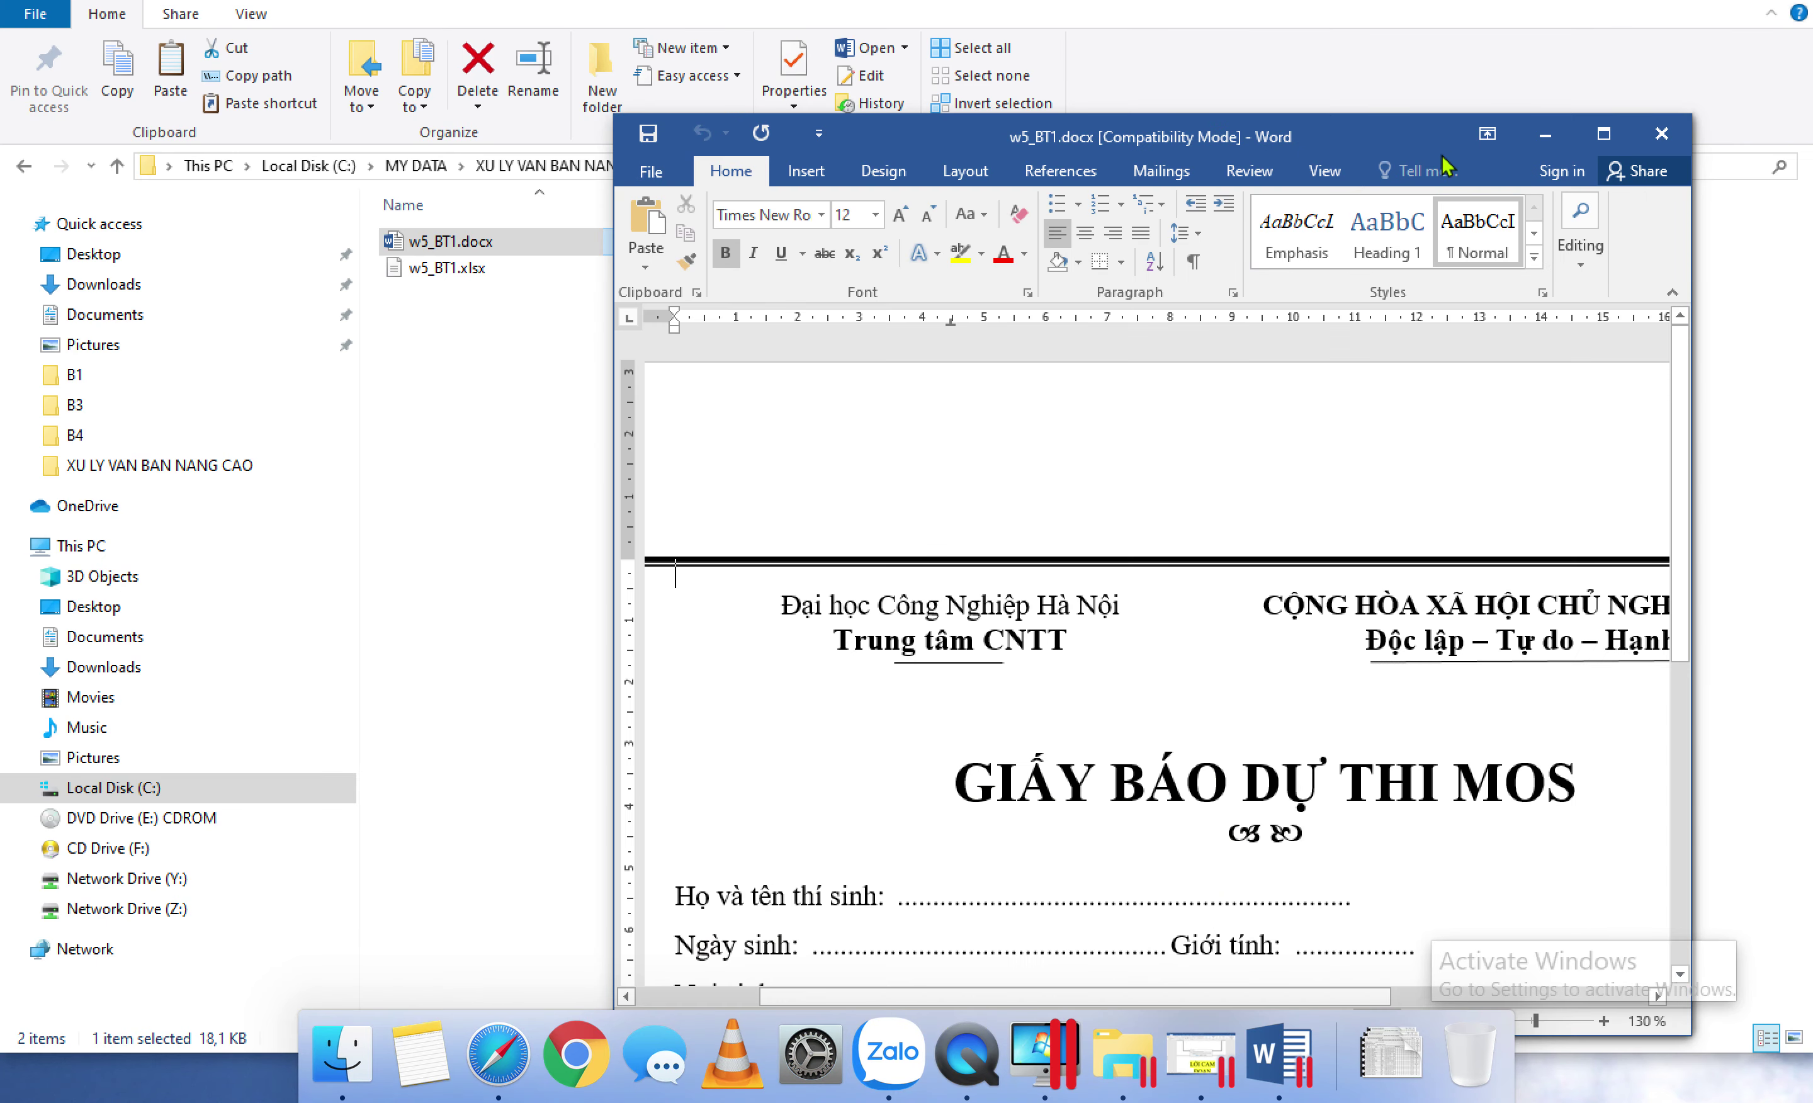
{"action": "left_click", "coordinate": [1603, 134]}
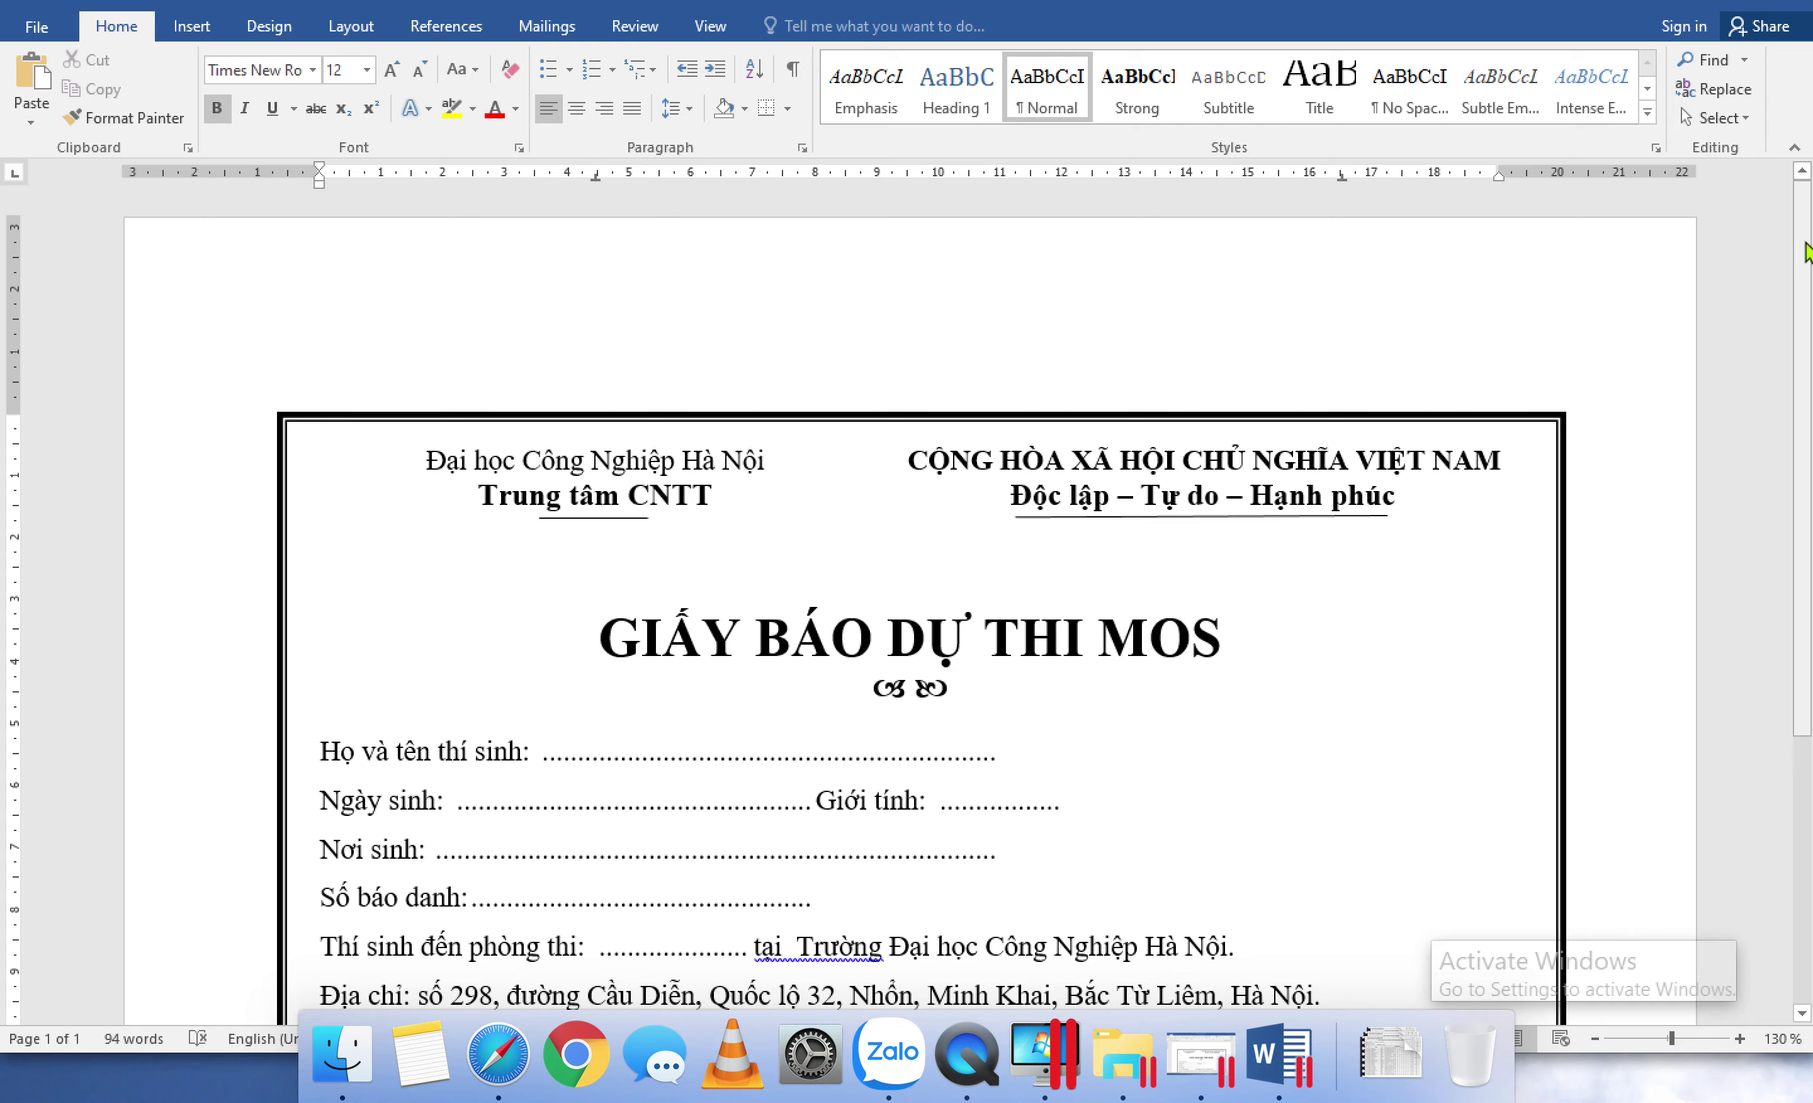
Step: Examine the blanks of the exam notice, including the candidate's name, birth date, birthplace and registration number
{"action": "left_click_drag", "start_coordinate": [1804, 245], "coordinate": [1803, 364]}
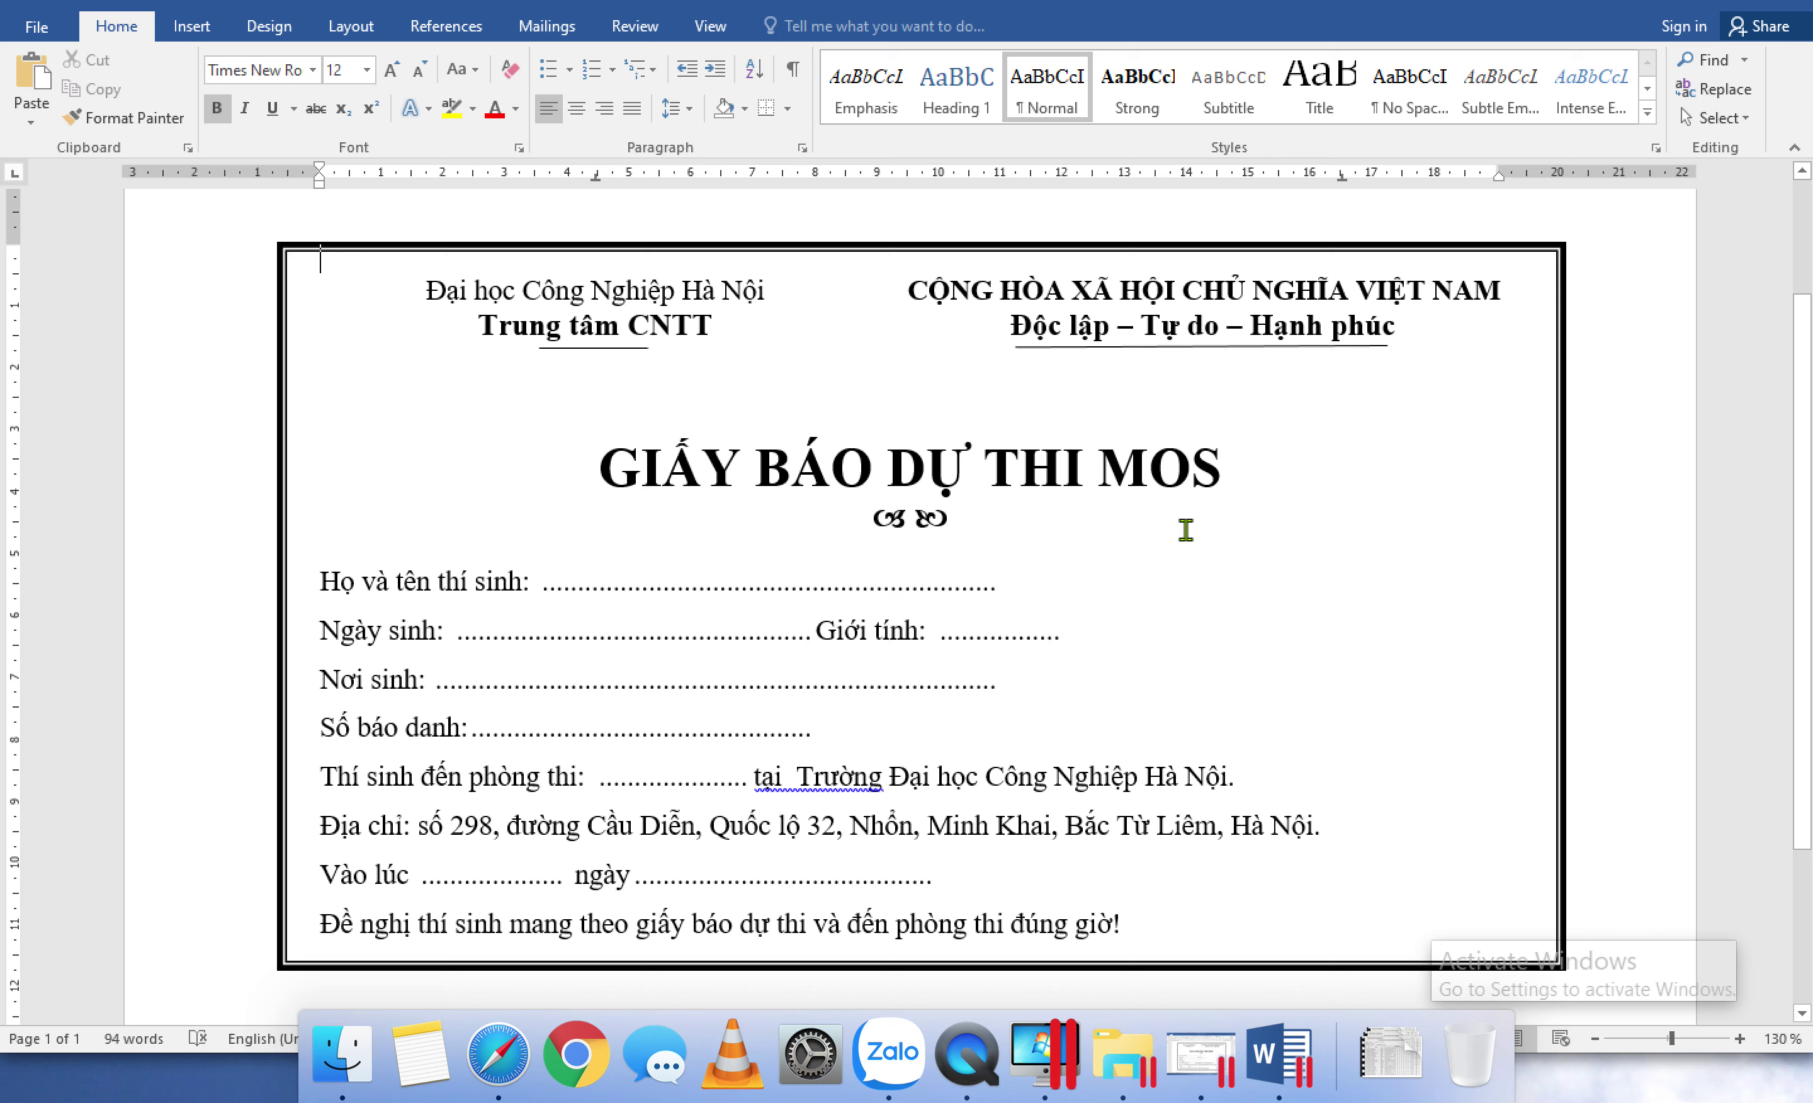
{"action": "left_click", "coordinate": [547, 583]}
{"action": "left_click", "coordinate": [458, 630]}
{"action": "left_click", "coordinate": [442, 676]}
{"action": "left_click", "coordinate": [479, 732]}
{"action": "left_click", "coordinate": [1051, 691]}
Step: Start a mail merge of the Letters type for the exam notice
{"action": "left_click", "coordinate": [565, 30]}
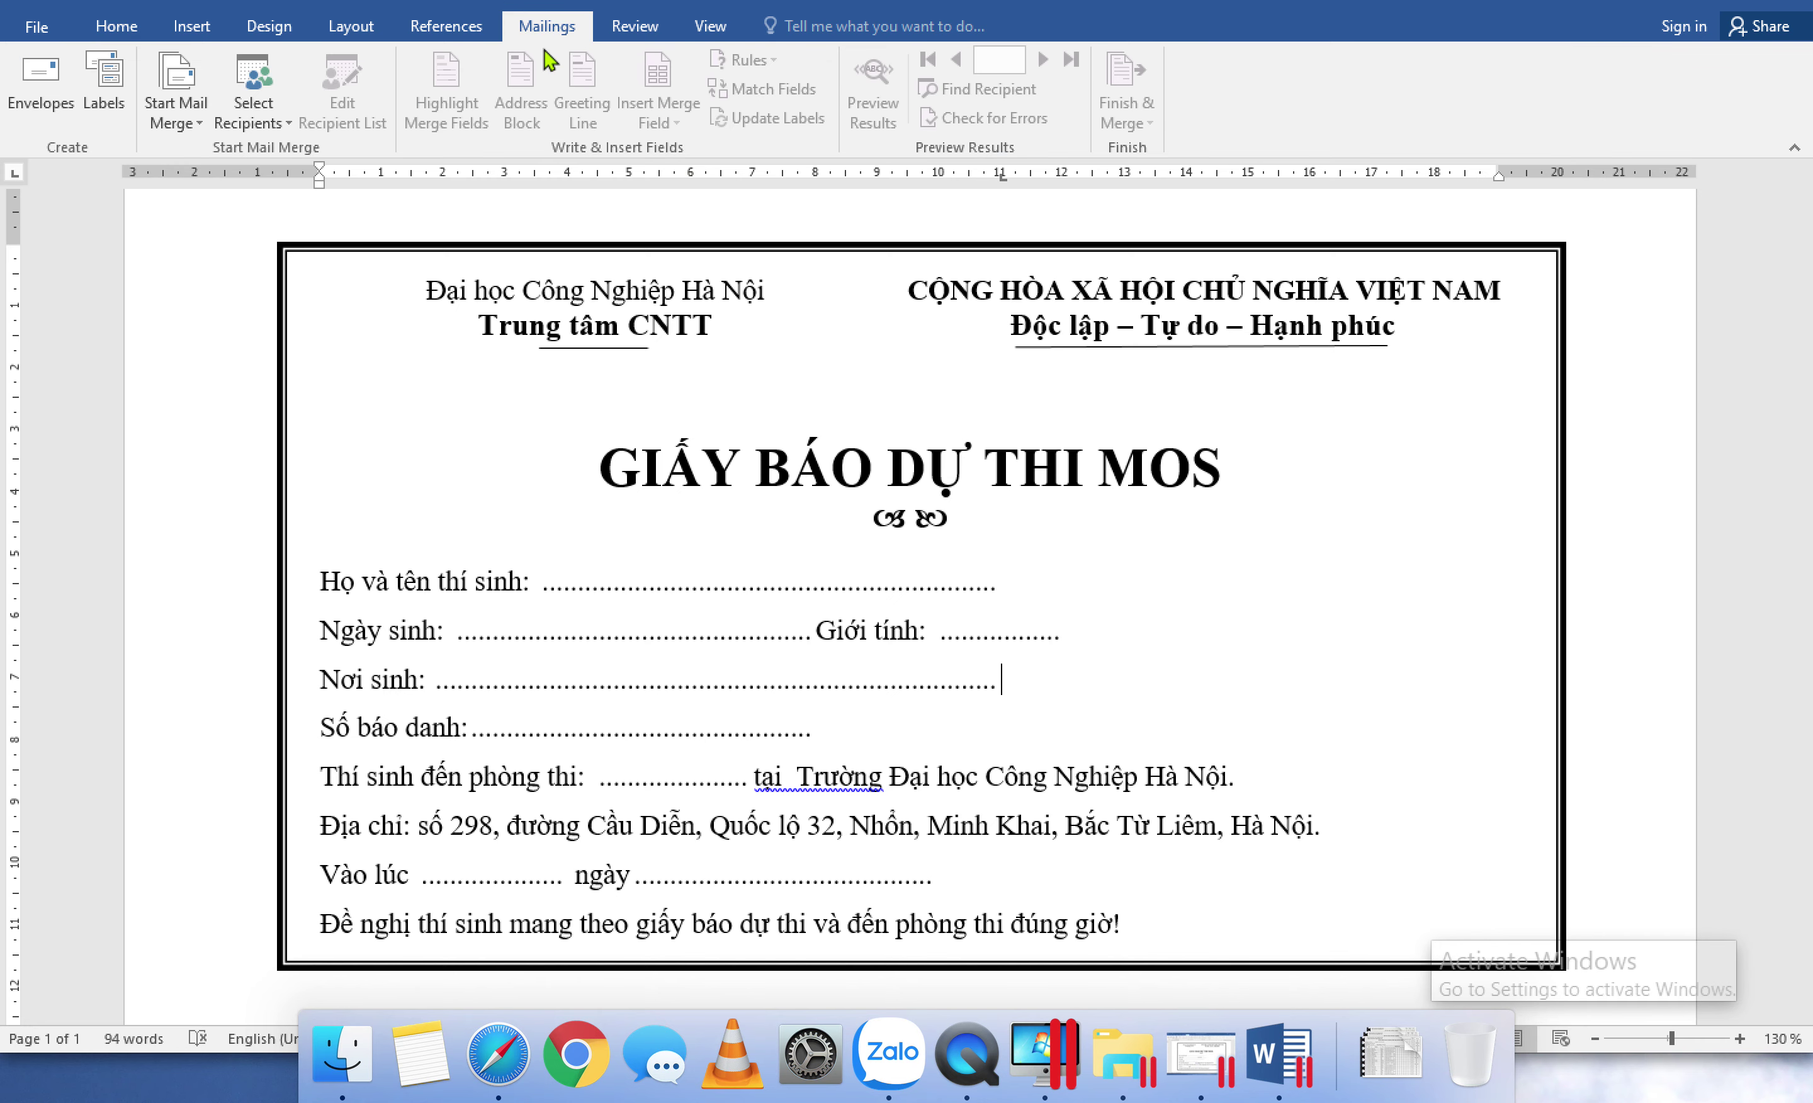
{"action": "left_click", "coordinate": [193, 125]}
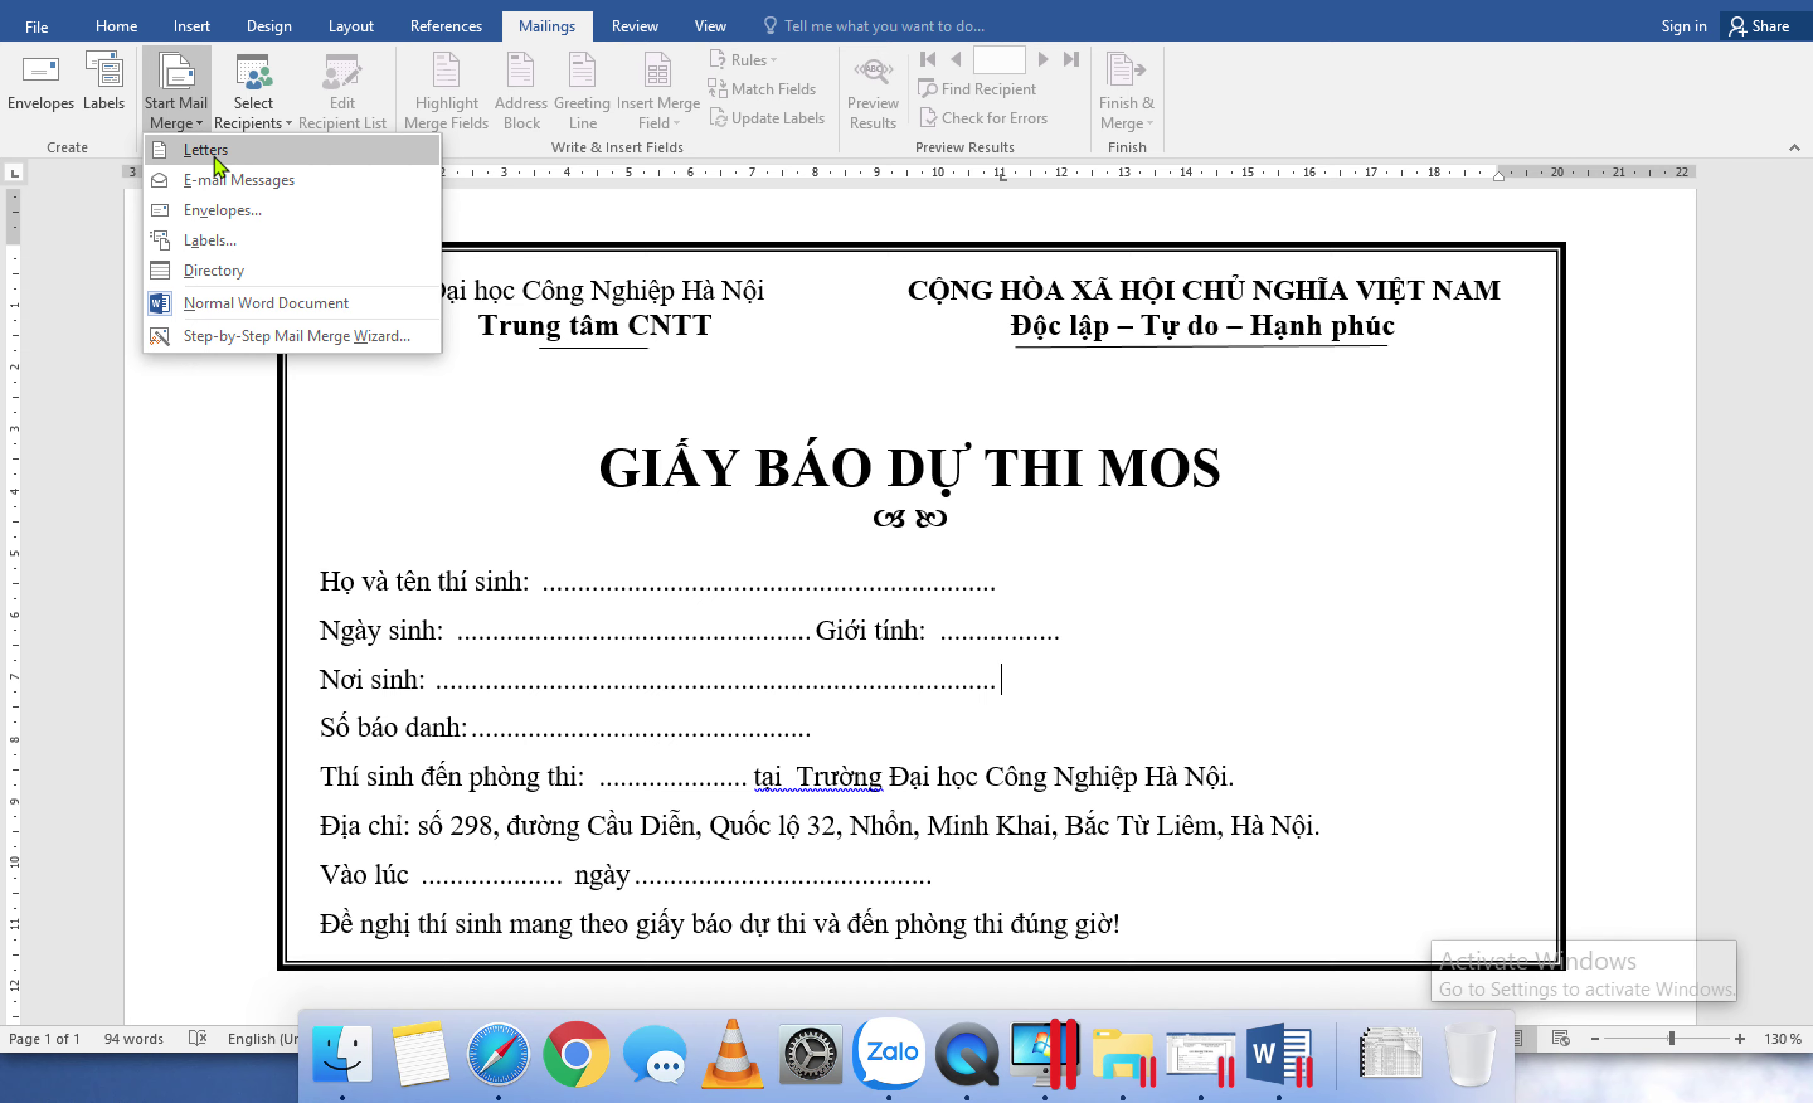
{"action": "left_click", "coordinate": [202, 151]}
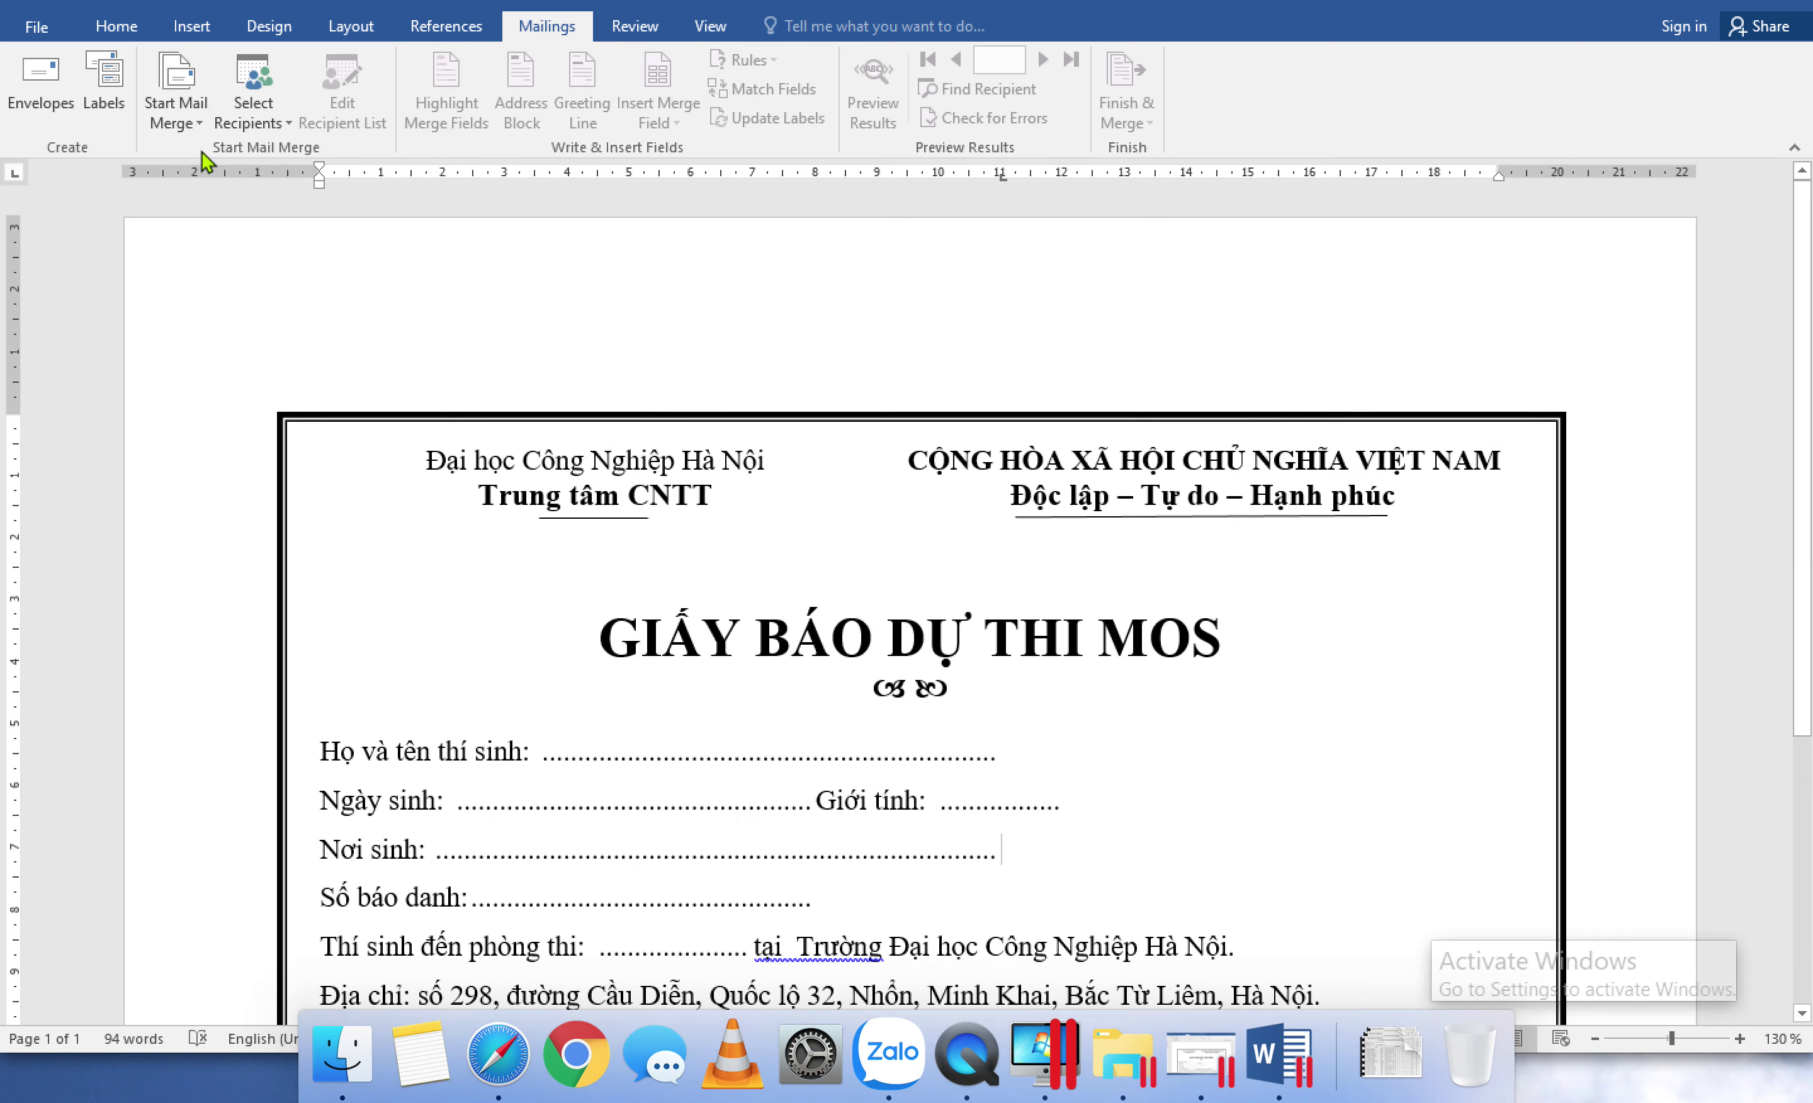
{"action": "scroll", "coordinate": [603, 424], "scroll_direction": "down", "scroll_amount": 2}
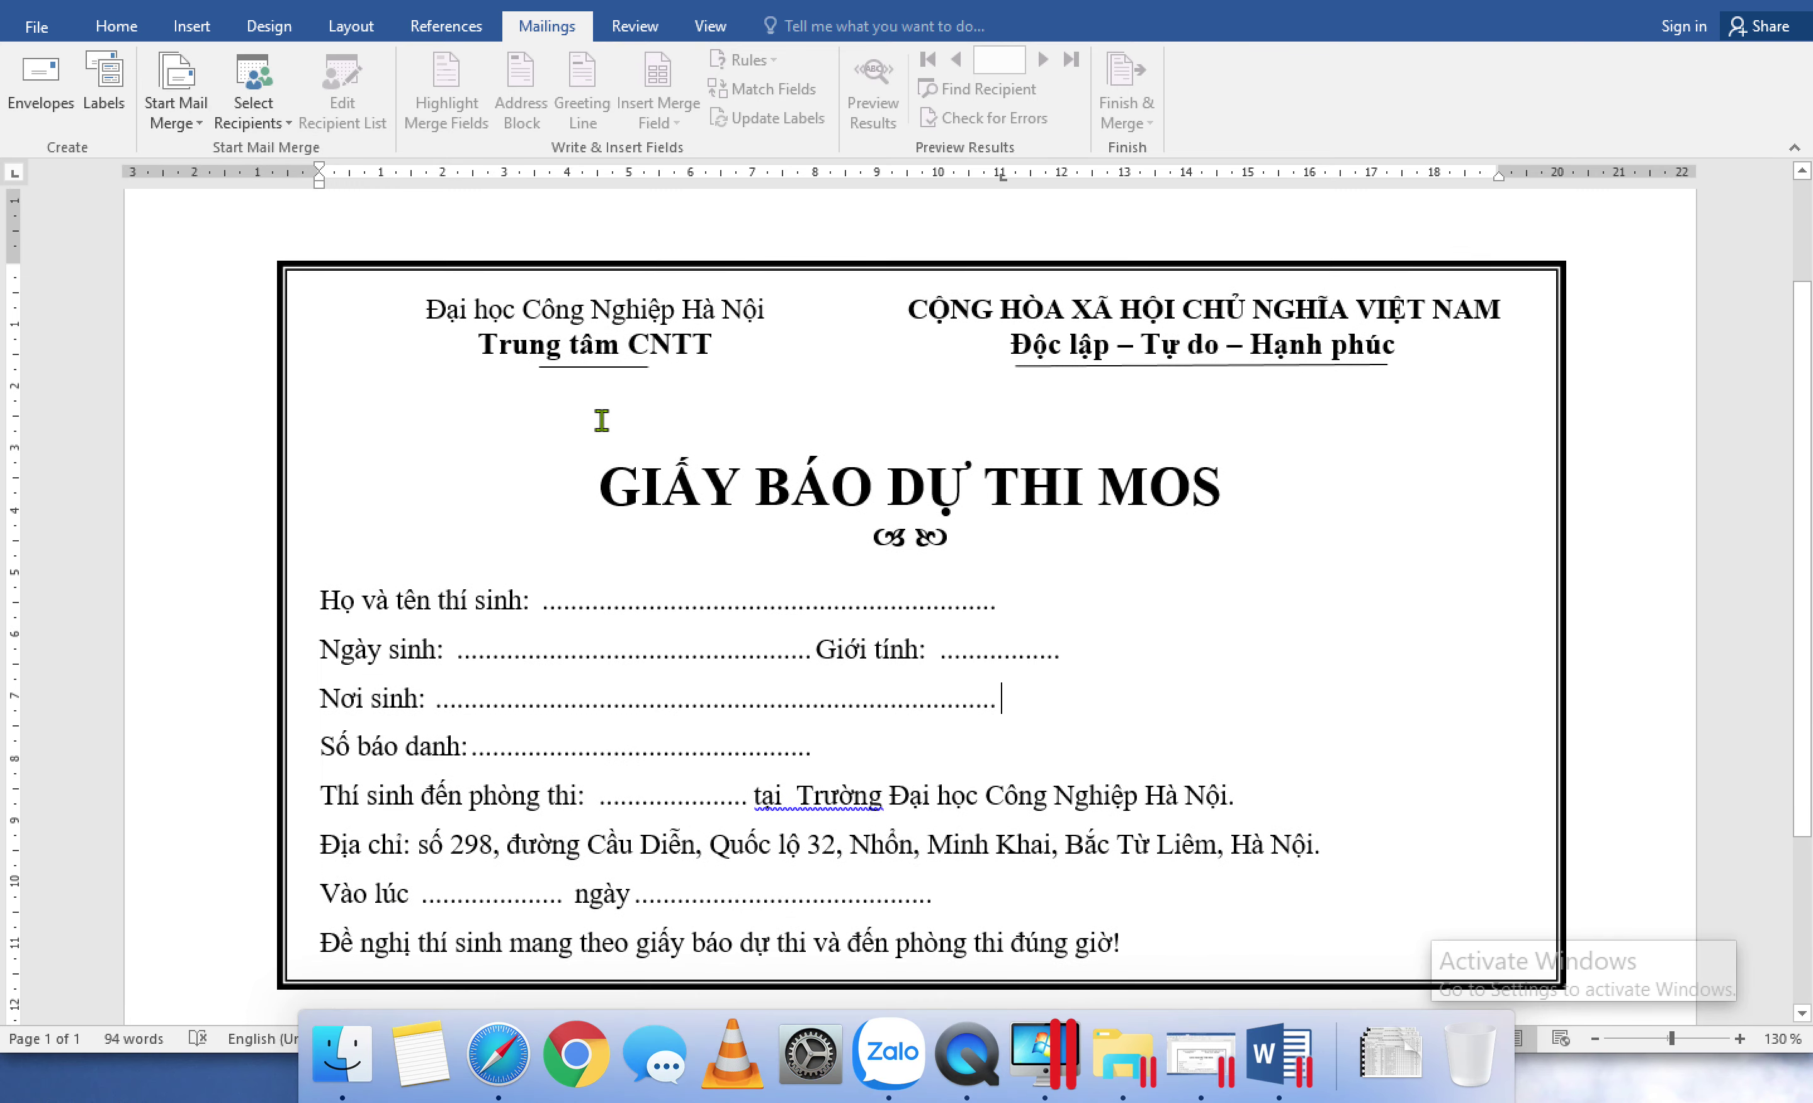
Step: Switch to Safari, return the music tab to the Shining The Morning page and minimize the browser
{"action": "left_click", "coordinate": [260, 110]}
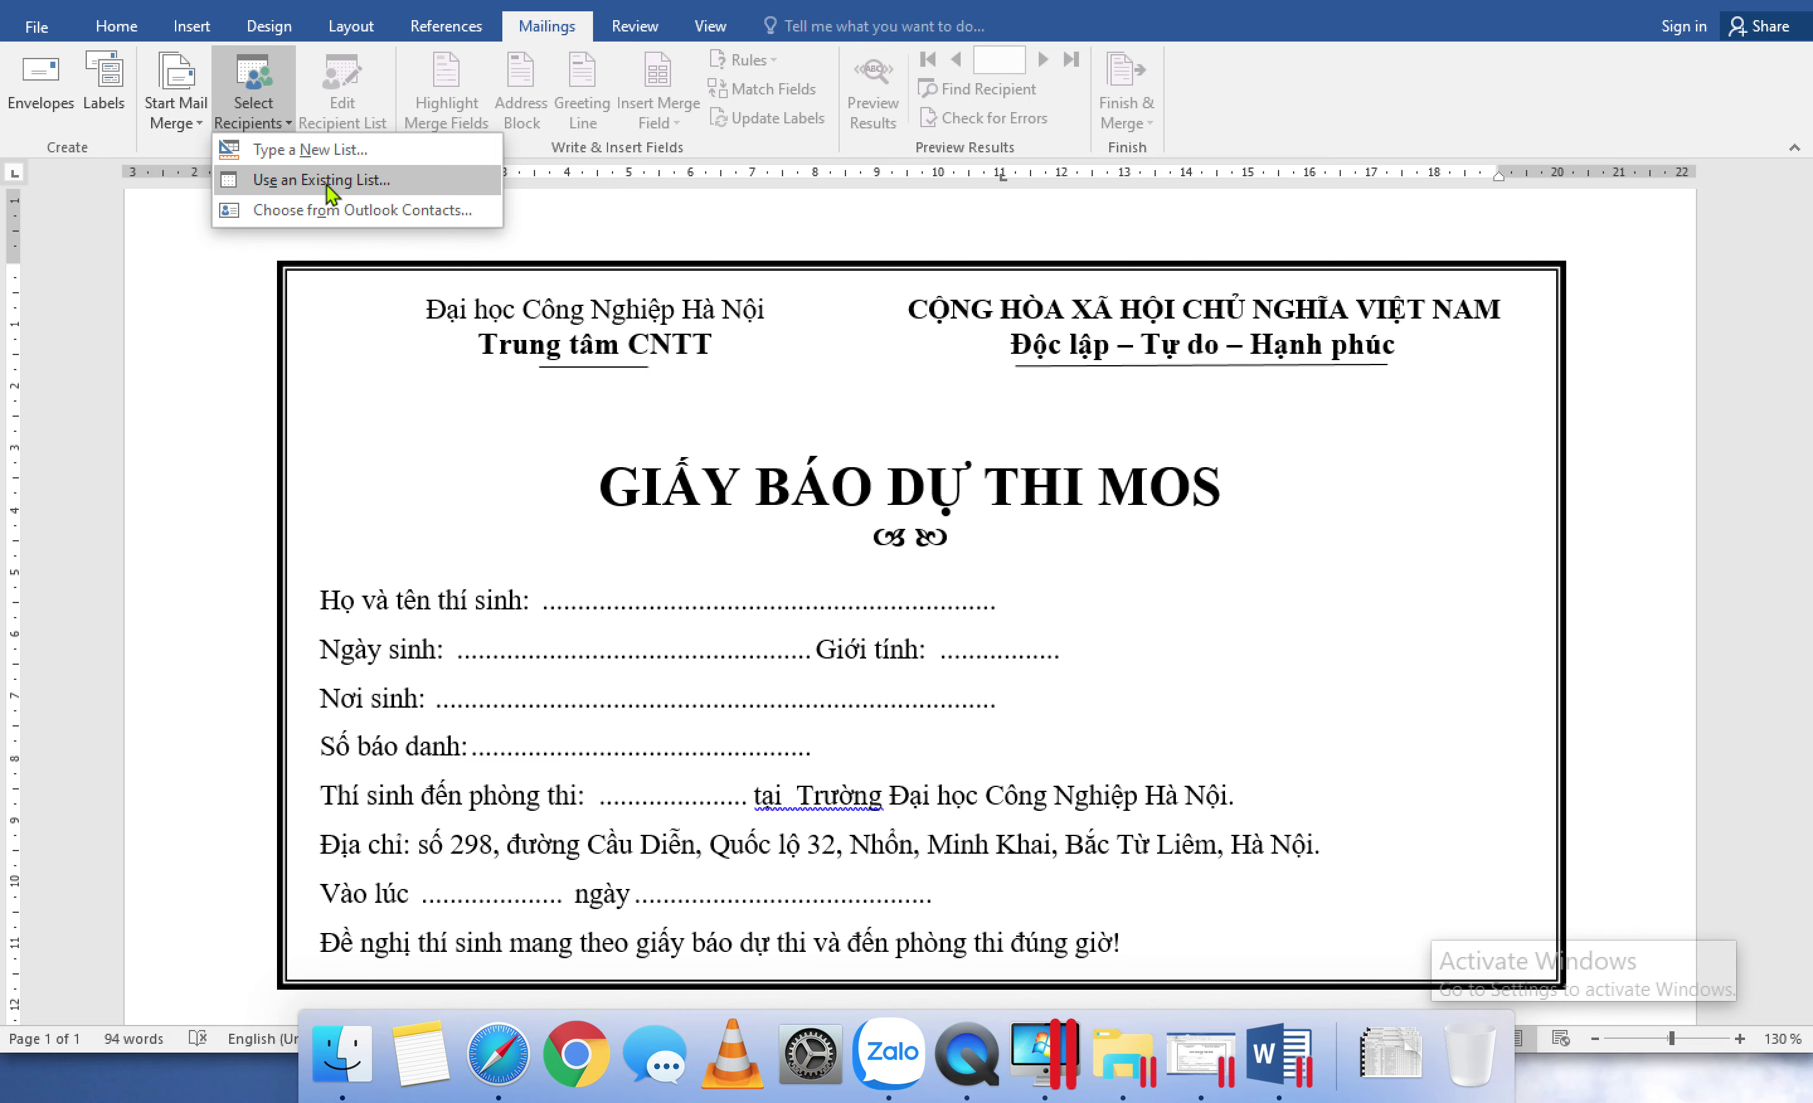
{"action": "left_click", "coordinate": [515, 1034]}
{"action": "left_click", "coordinate": [397, 63]}
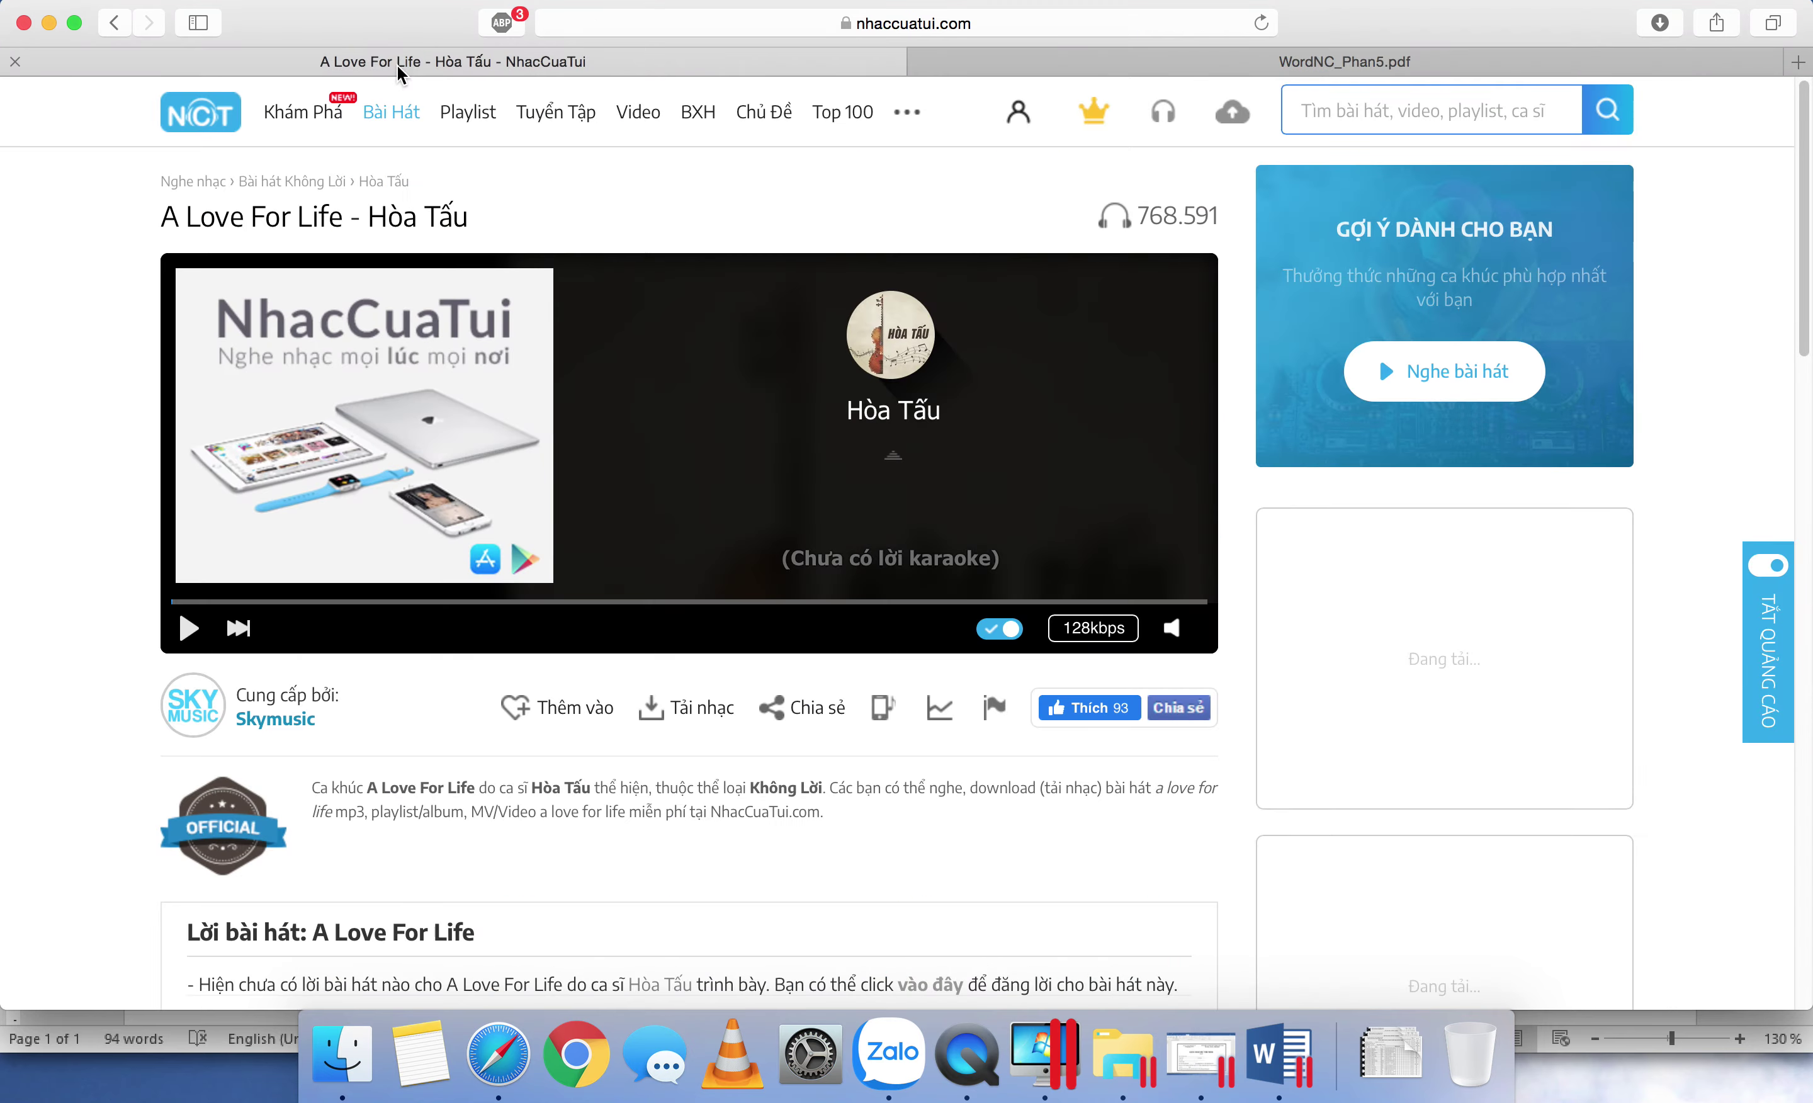
{"action": "left_click", "coordinate": [114, 22]}
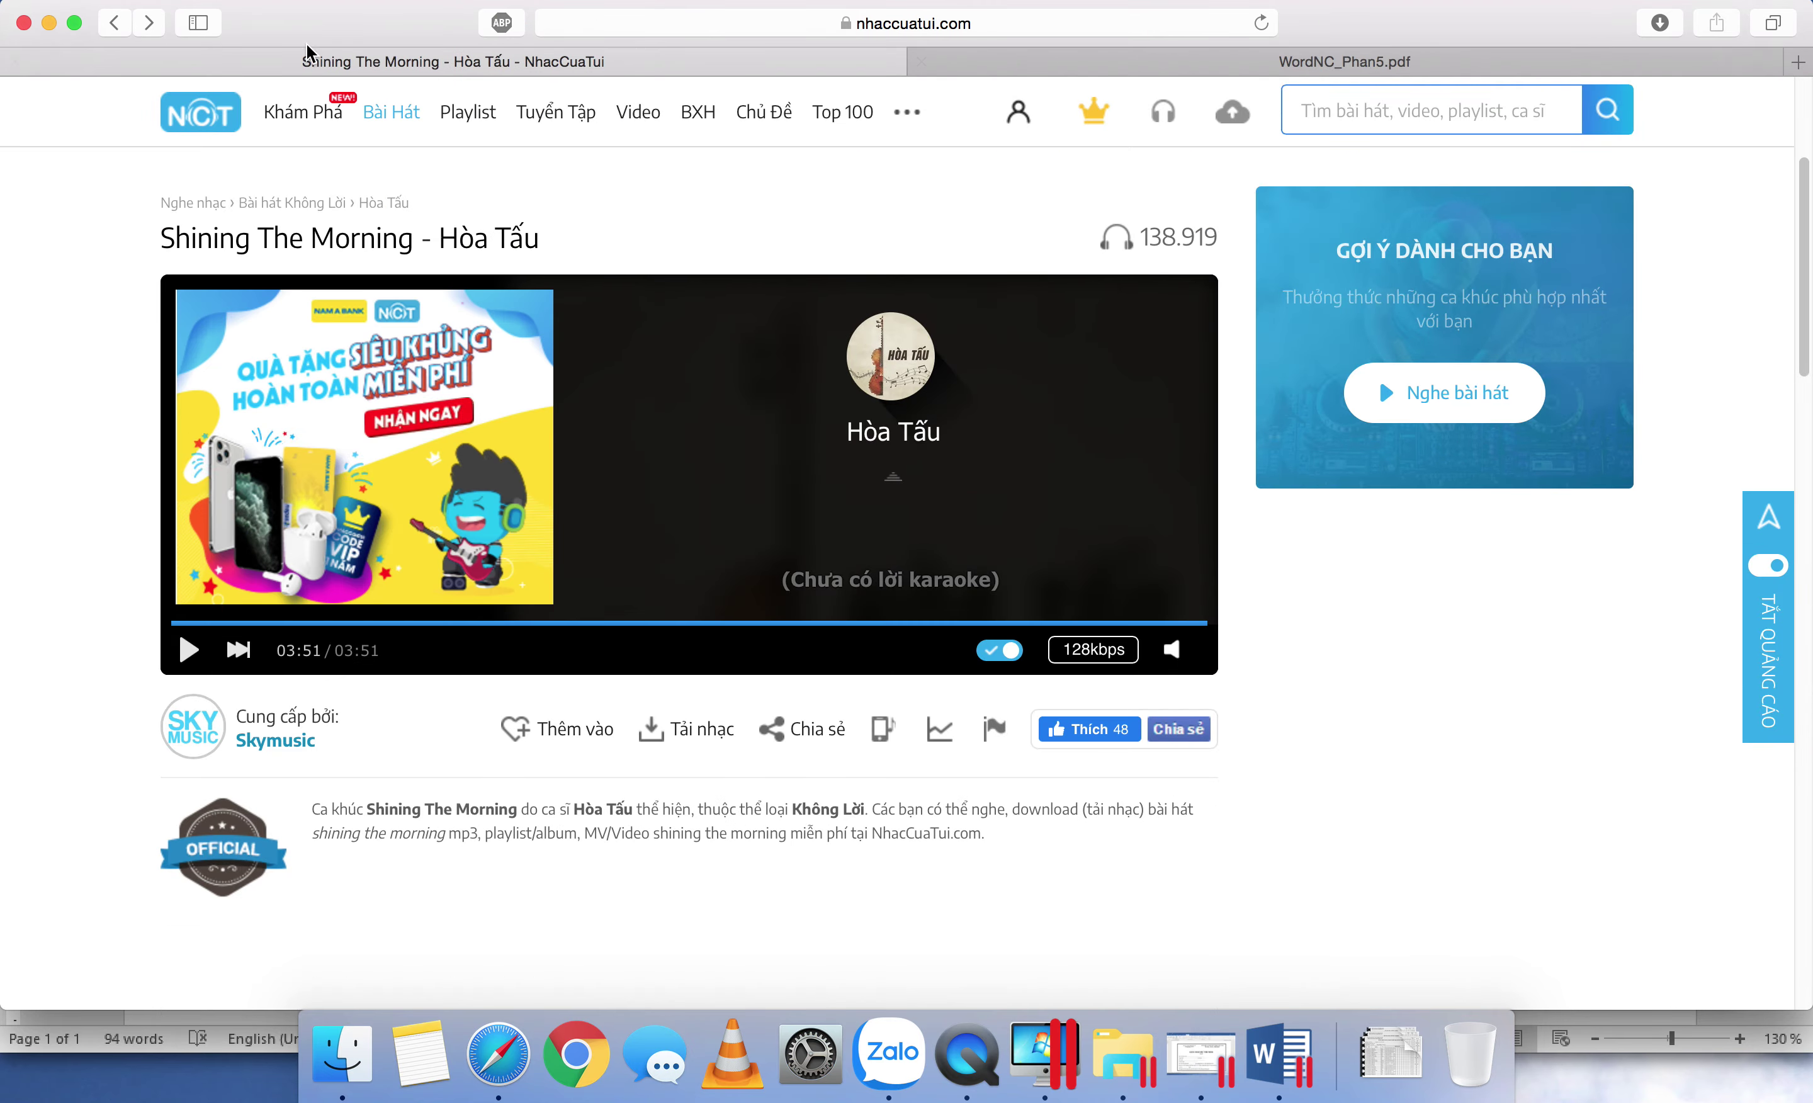
{"action": "left_click", "coordinate": [49, 22]}
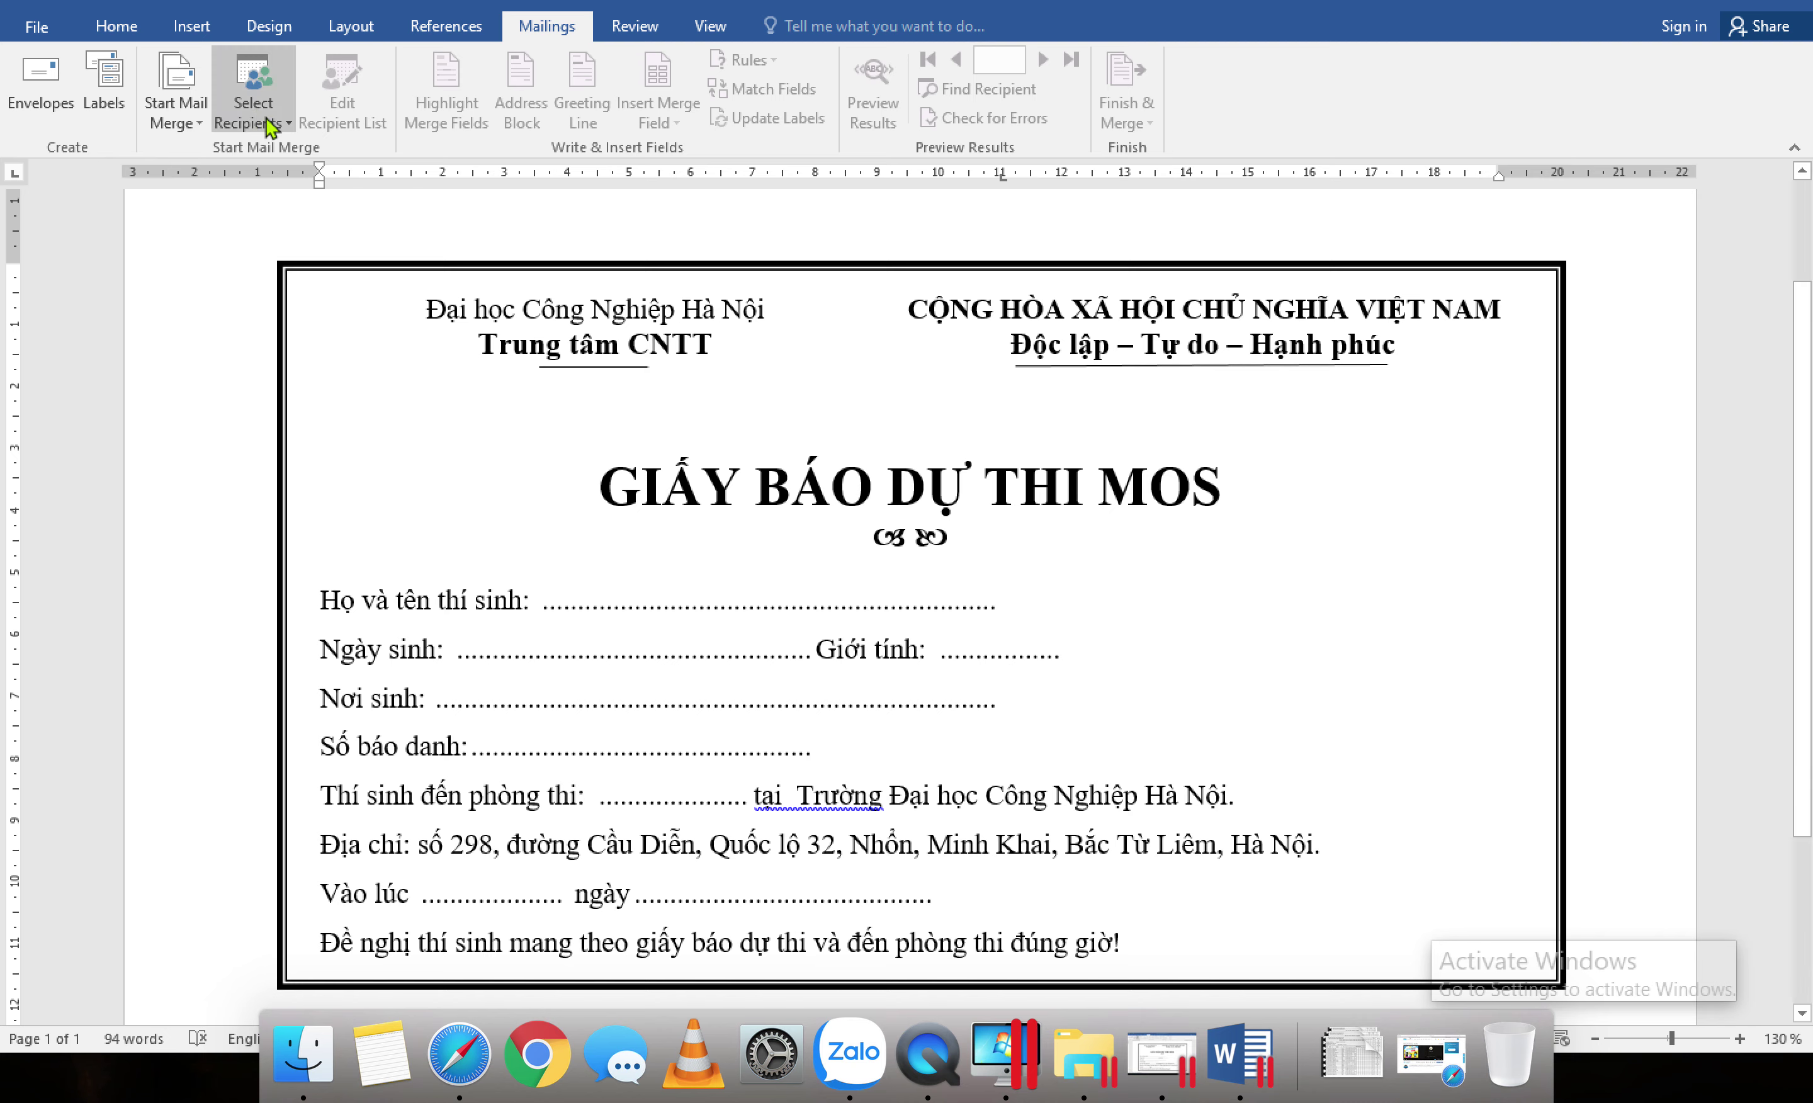
Step: Set the merge type to Letters and attach Sheet1$ of w5_BT1.xlsx, in folder B3\BT1, as the recipient list
{"action": "left_click", "coordinate": [177, 112]}
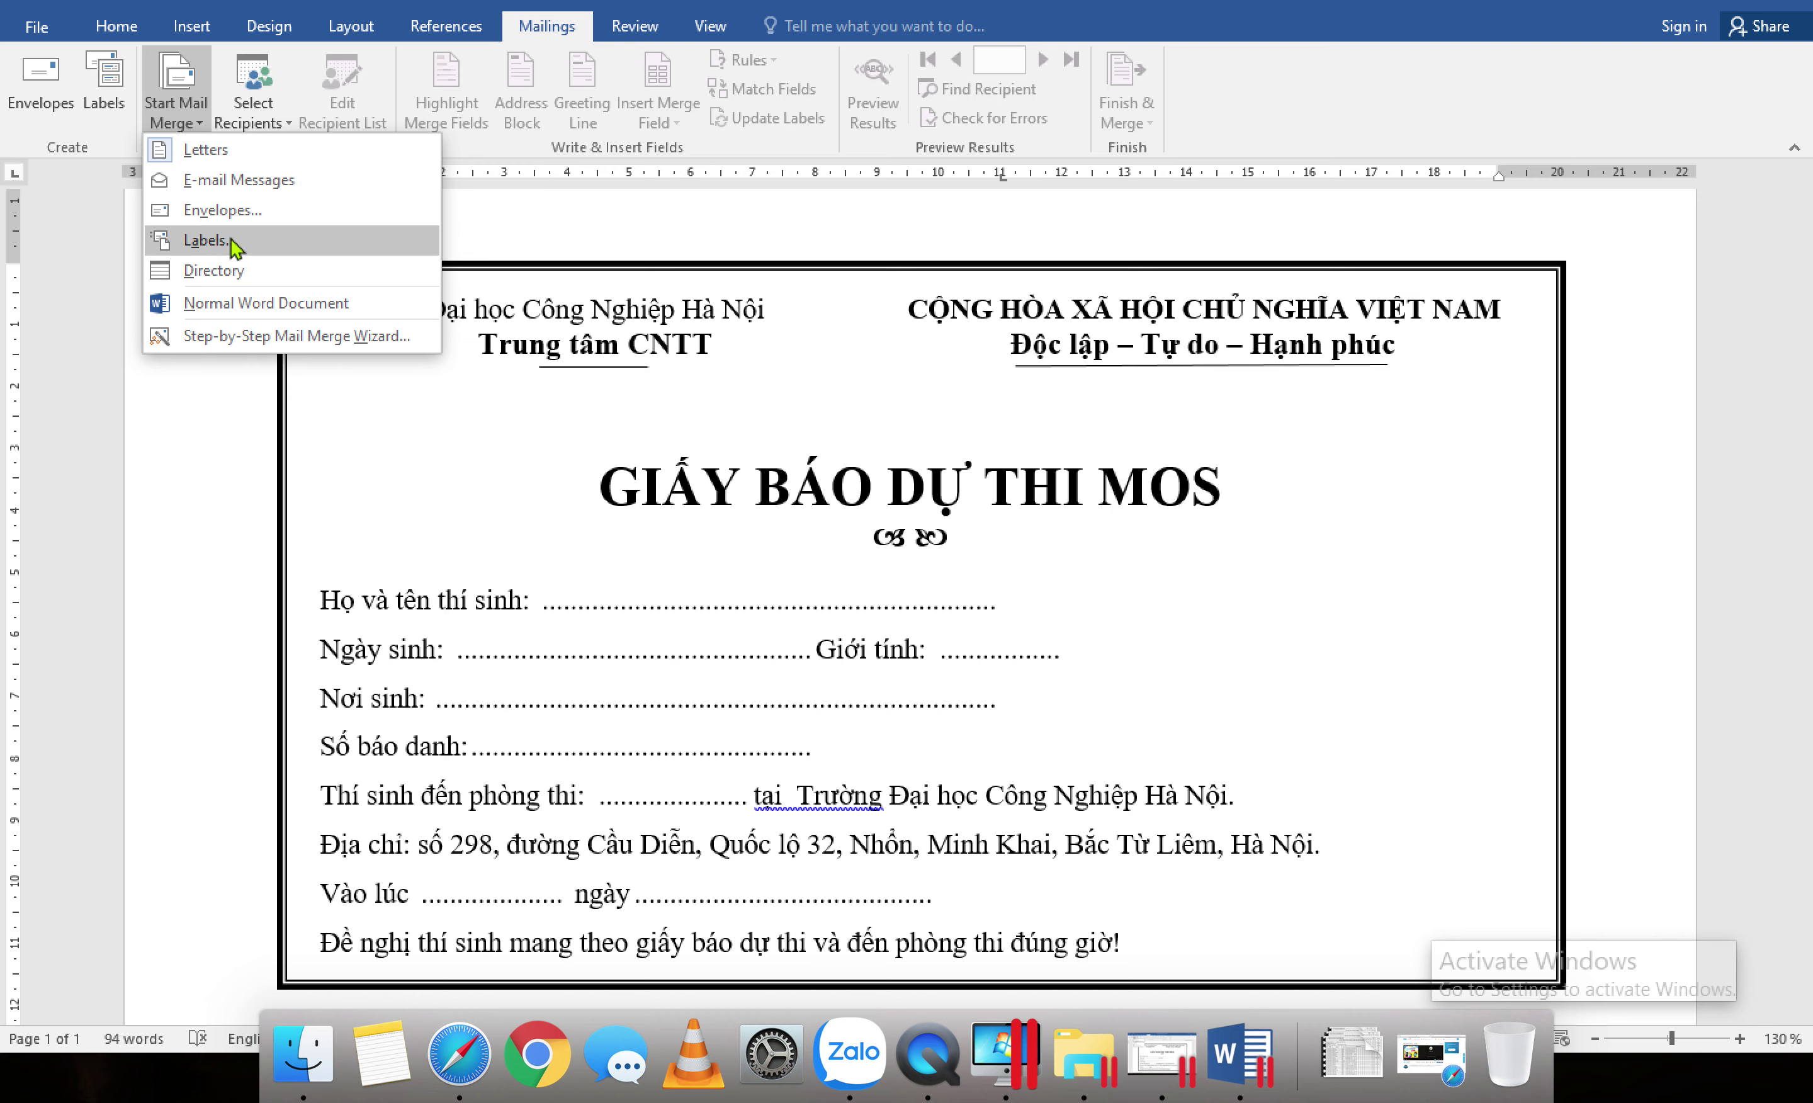
{"action": "left_click", "coordinate": [205, 149]}
{"action": "left_click", "coordinate": [252, 112]}
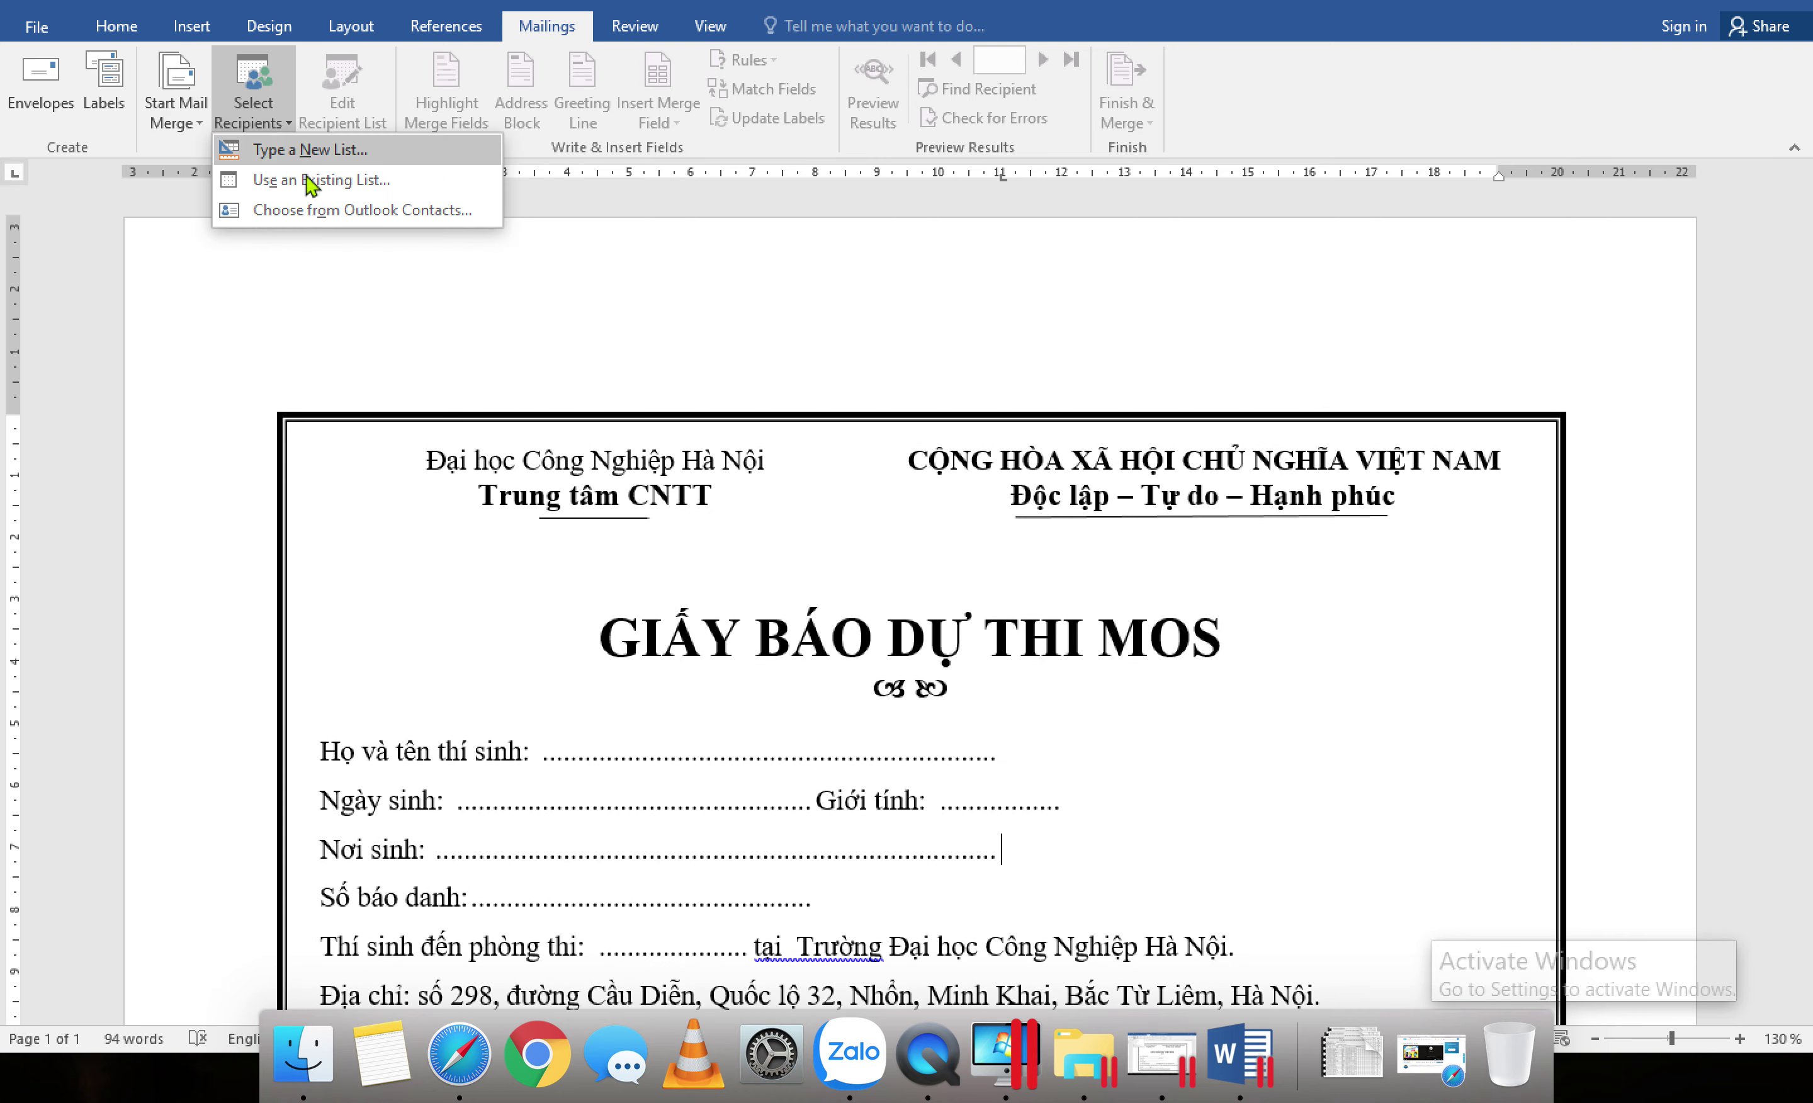
{"action": "left_click", "coordinate": [399, 180]}
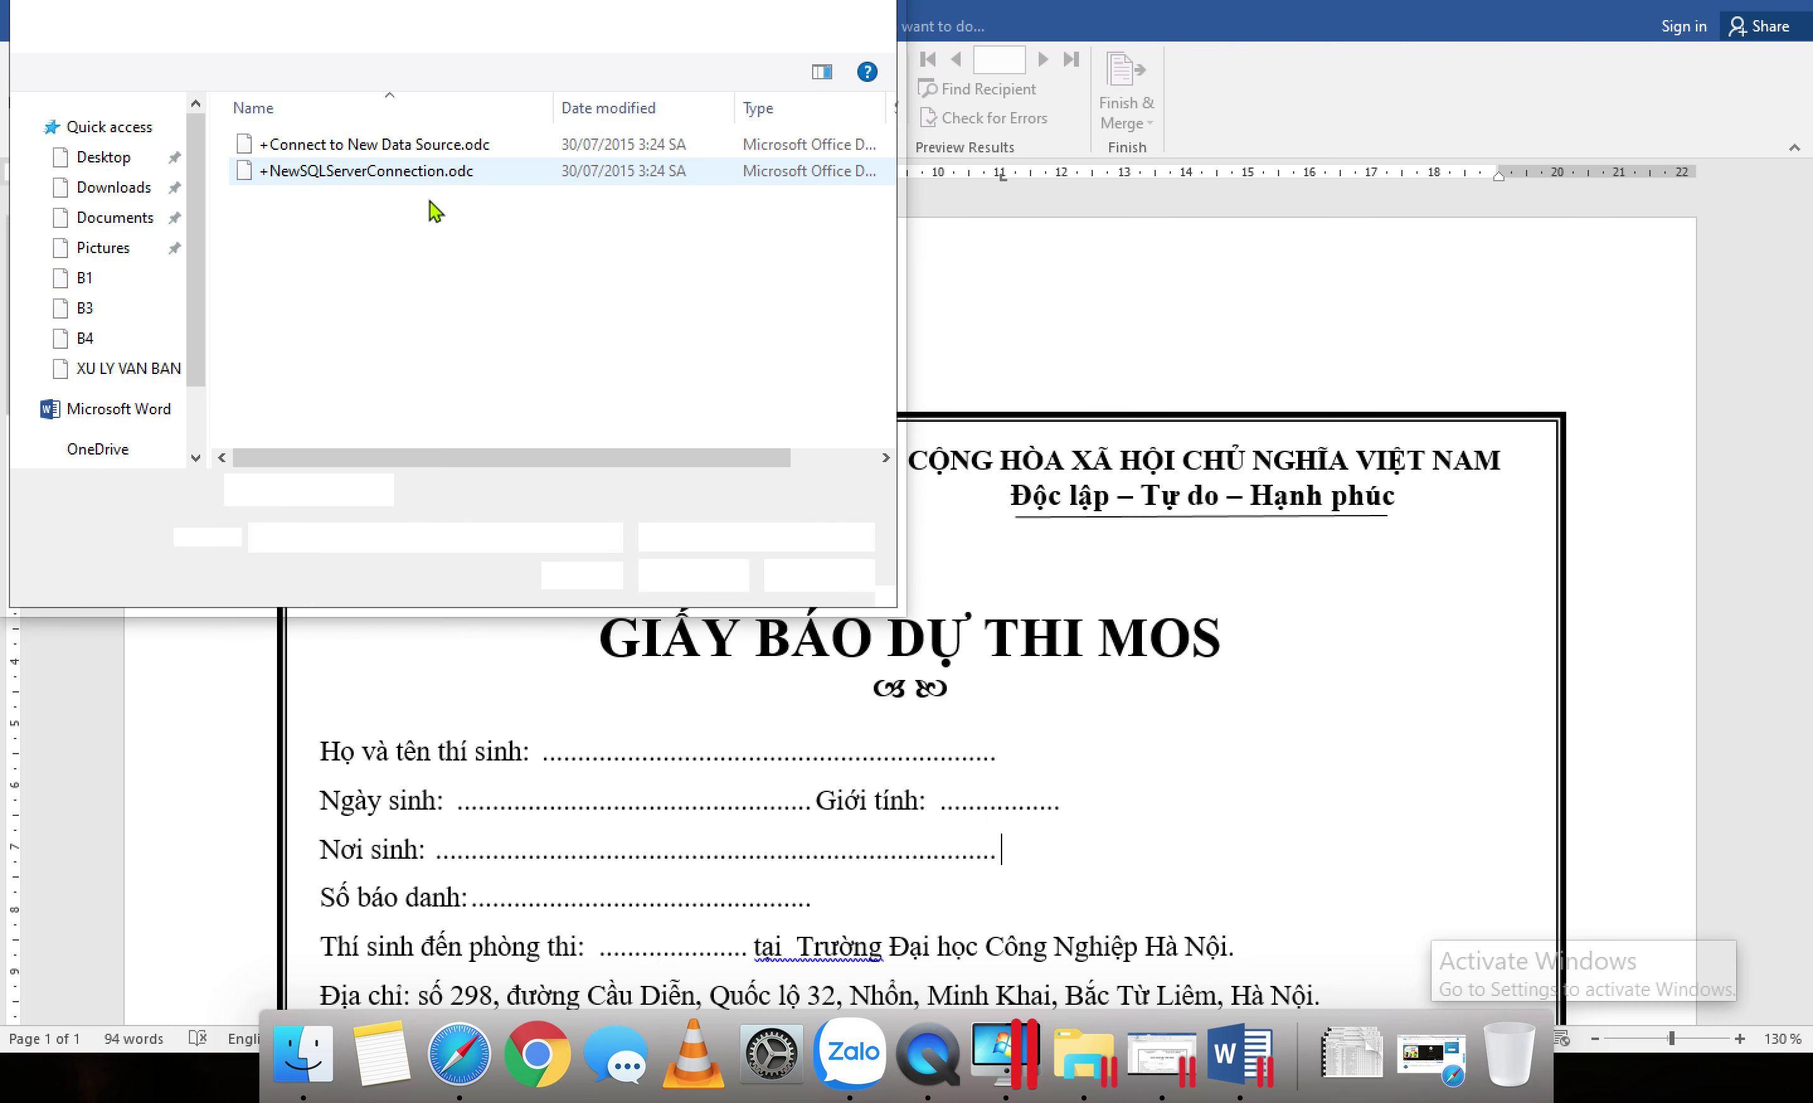
{"action": "left_click_drag", "start_coordinate": [210, 338], "coordinate": [216, 232]}
{"action": "left_click", "coordinate": [148, 176]}
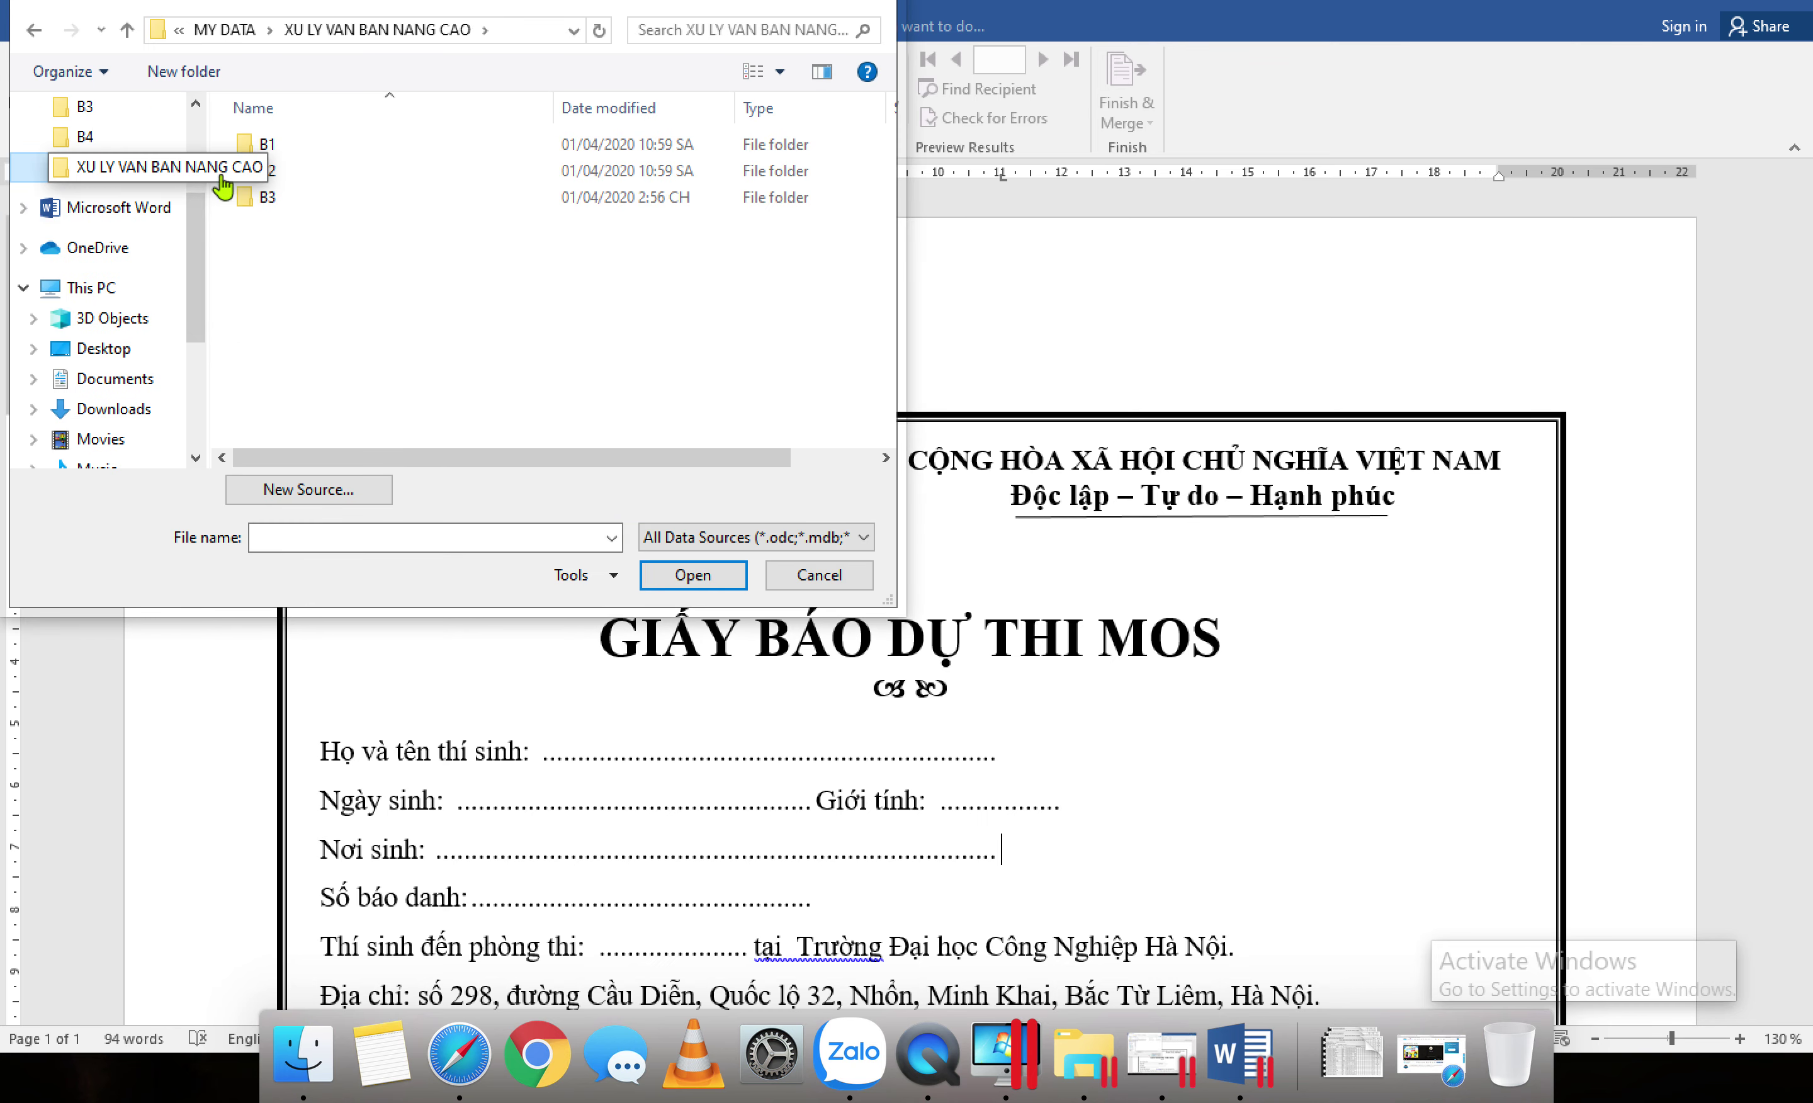
{"action": "double_click", "coordinate": [277, 196]}
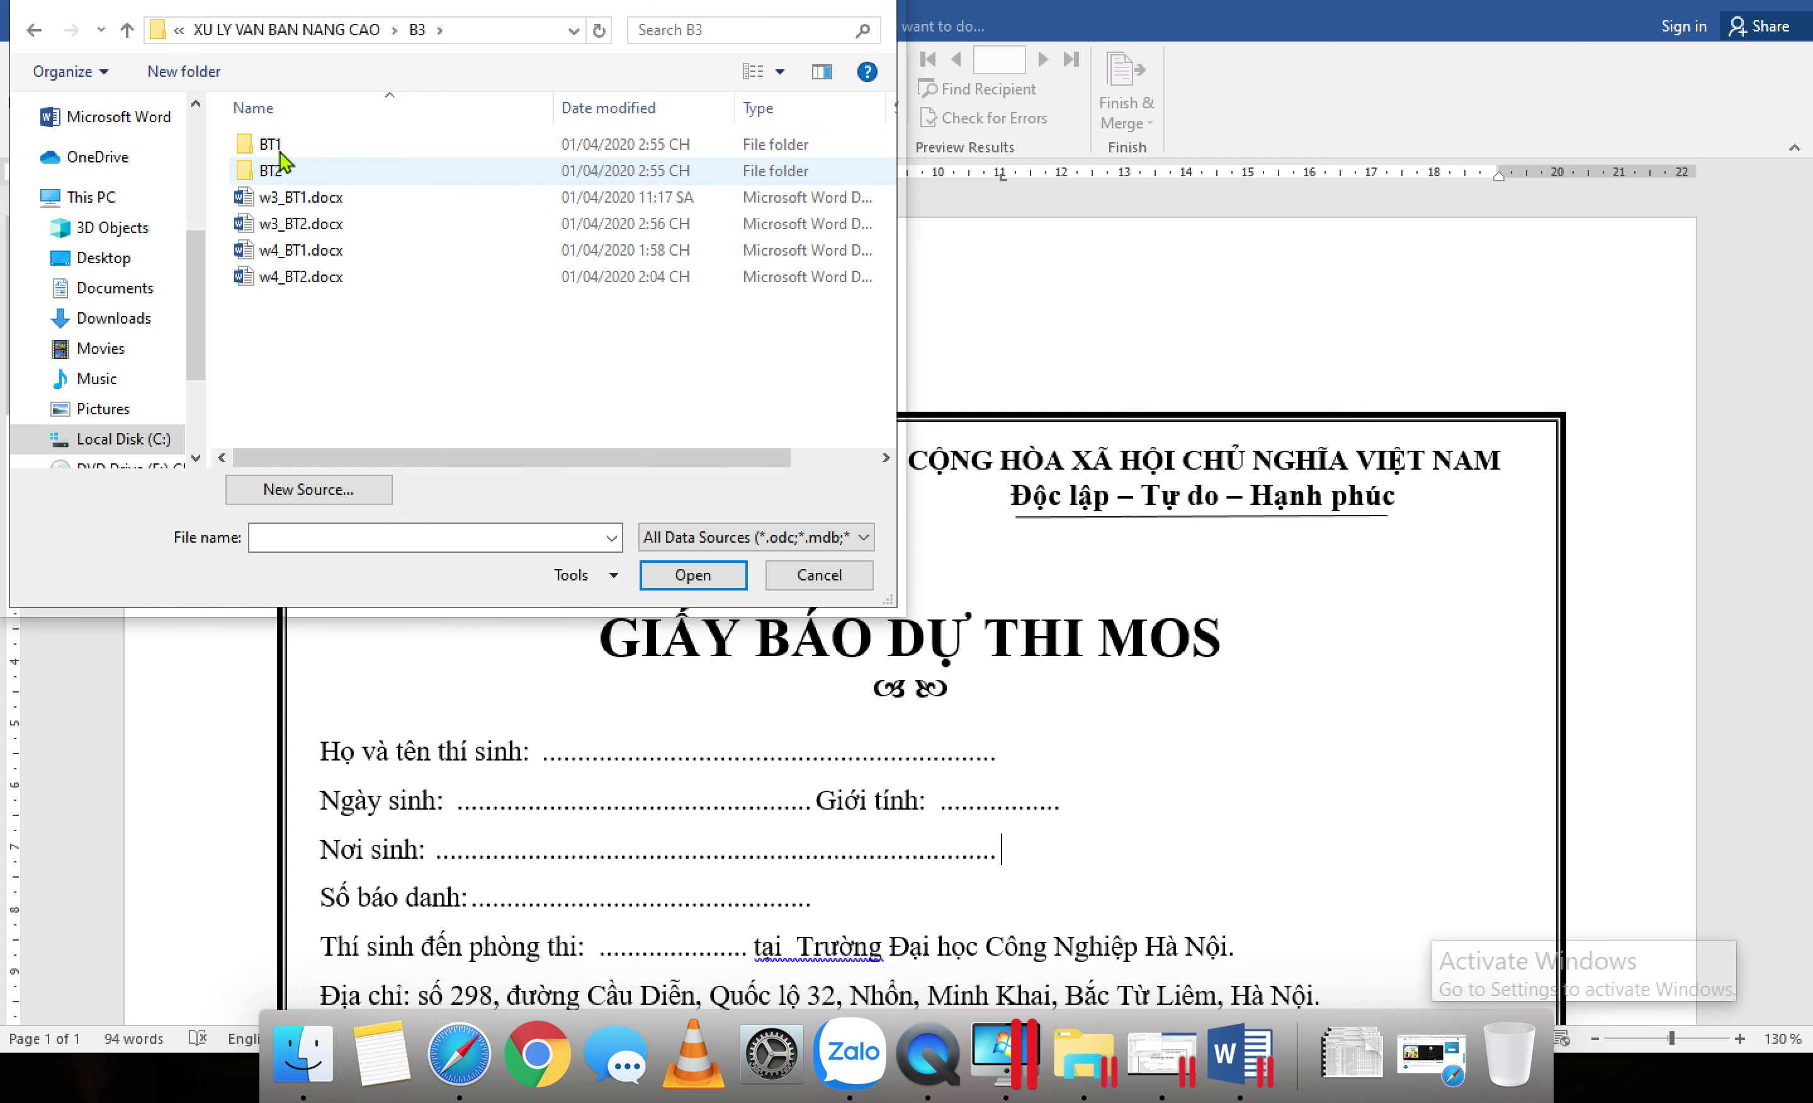
{"action": "double_click", "coordinate": [280, 144]}
{"action": "double_click", "coordinate": [309, 172]}
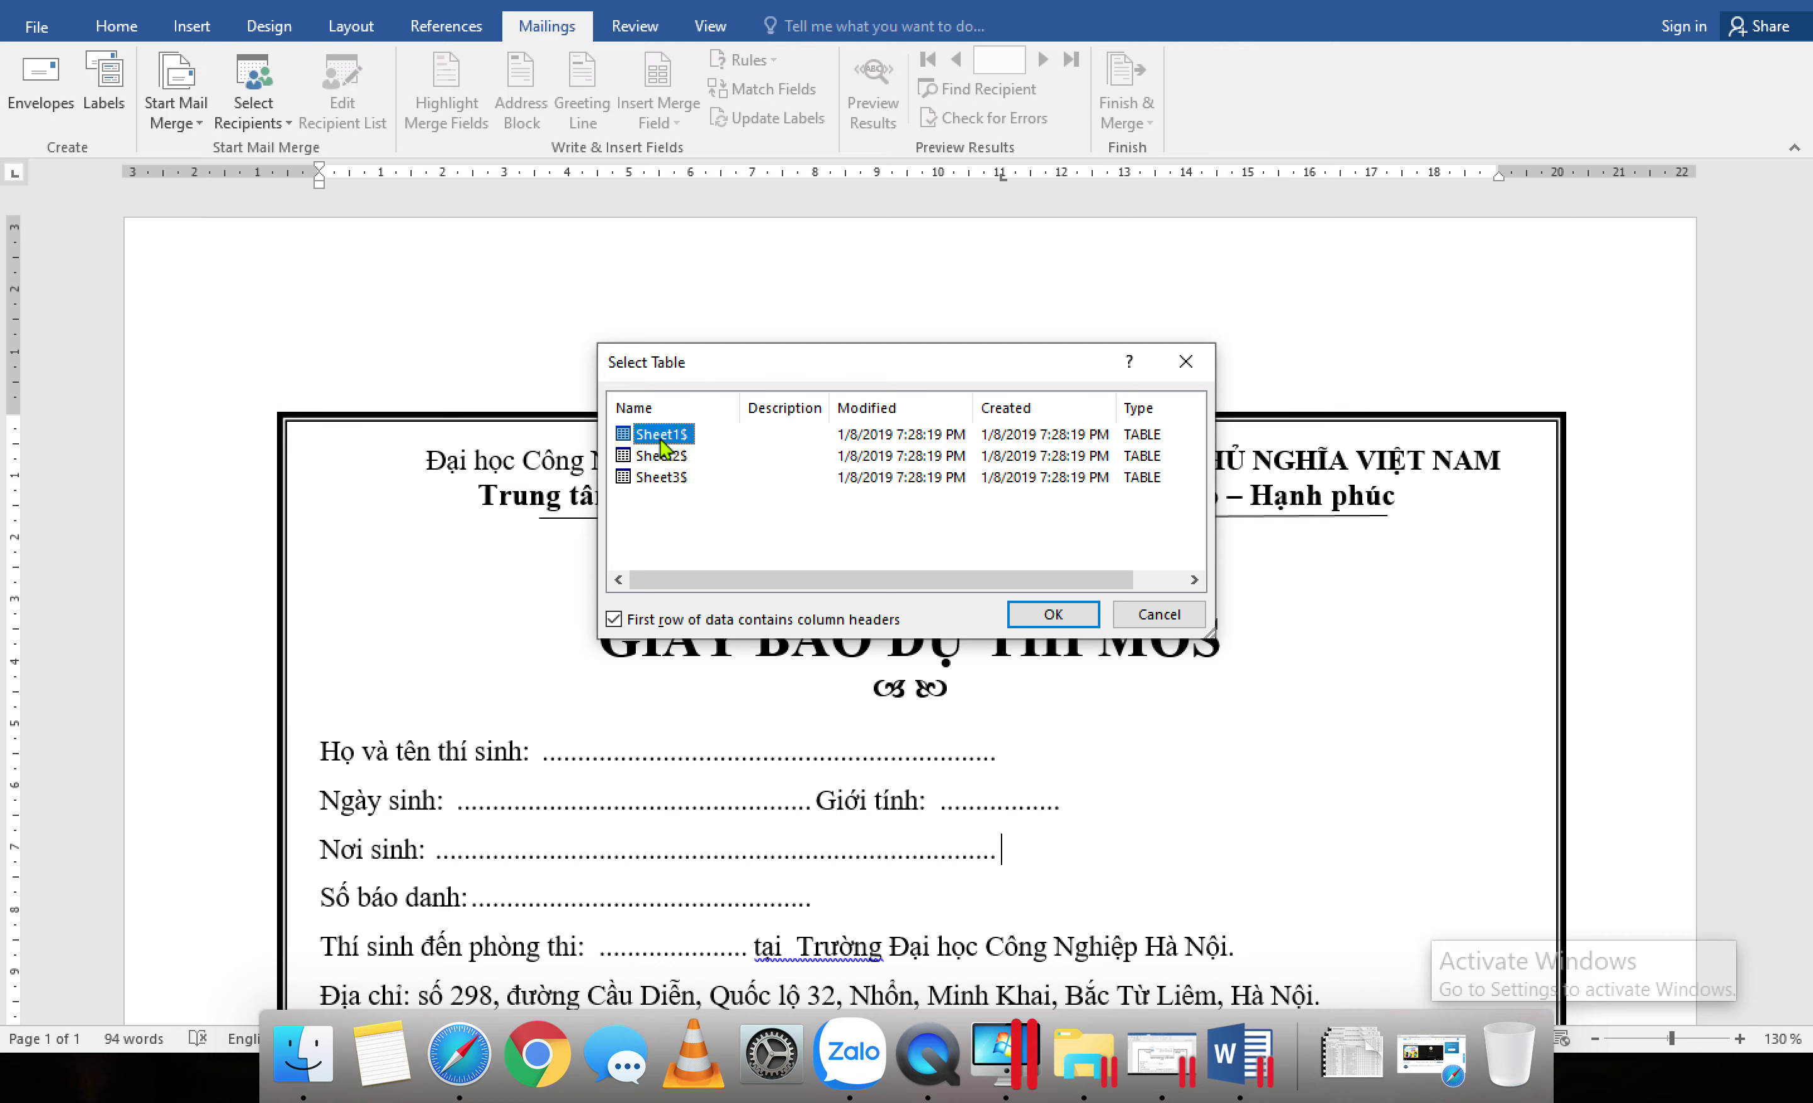
{"action": "left_click", "coordinate": [1054, 615]}
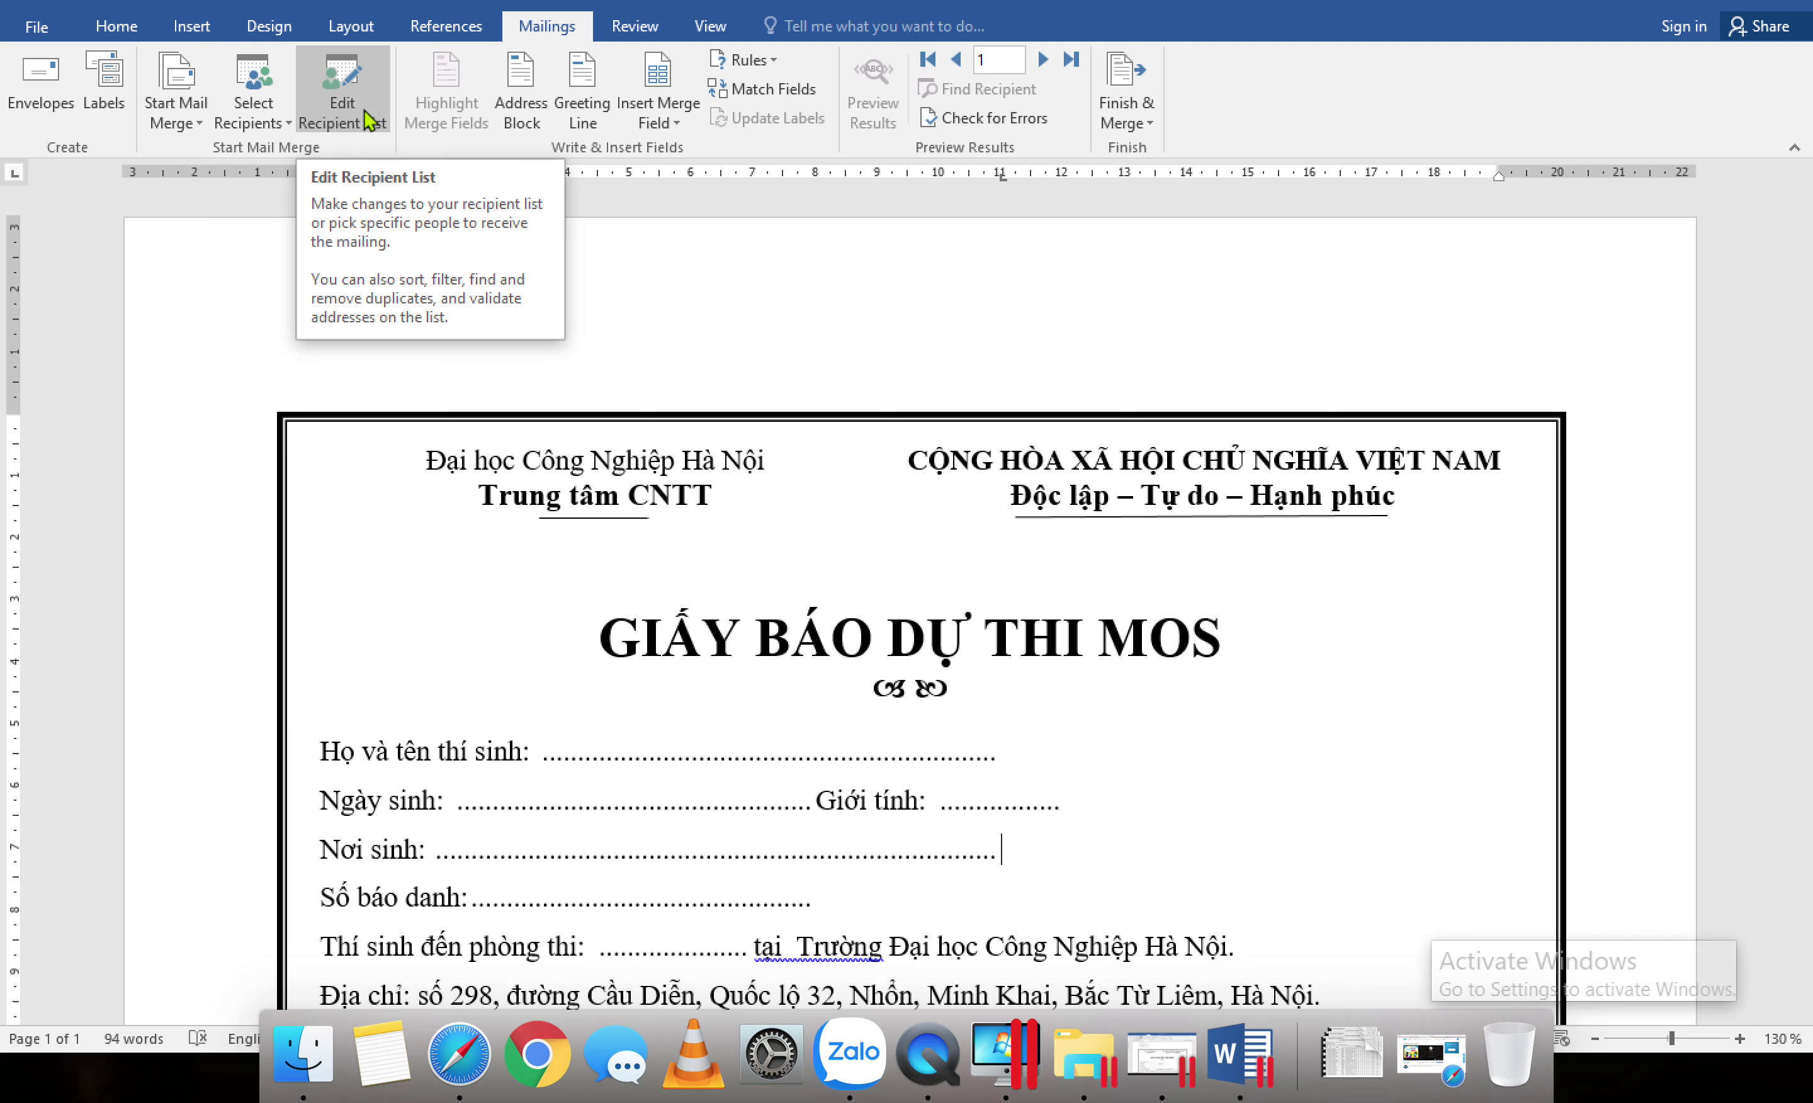
Step: Open the merge recipient list and review the candidate records and columns from the first row to the last
{"action": "left_click", "coordinate": [349, 86]}
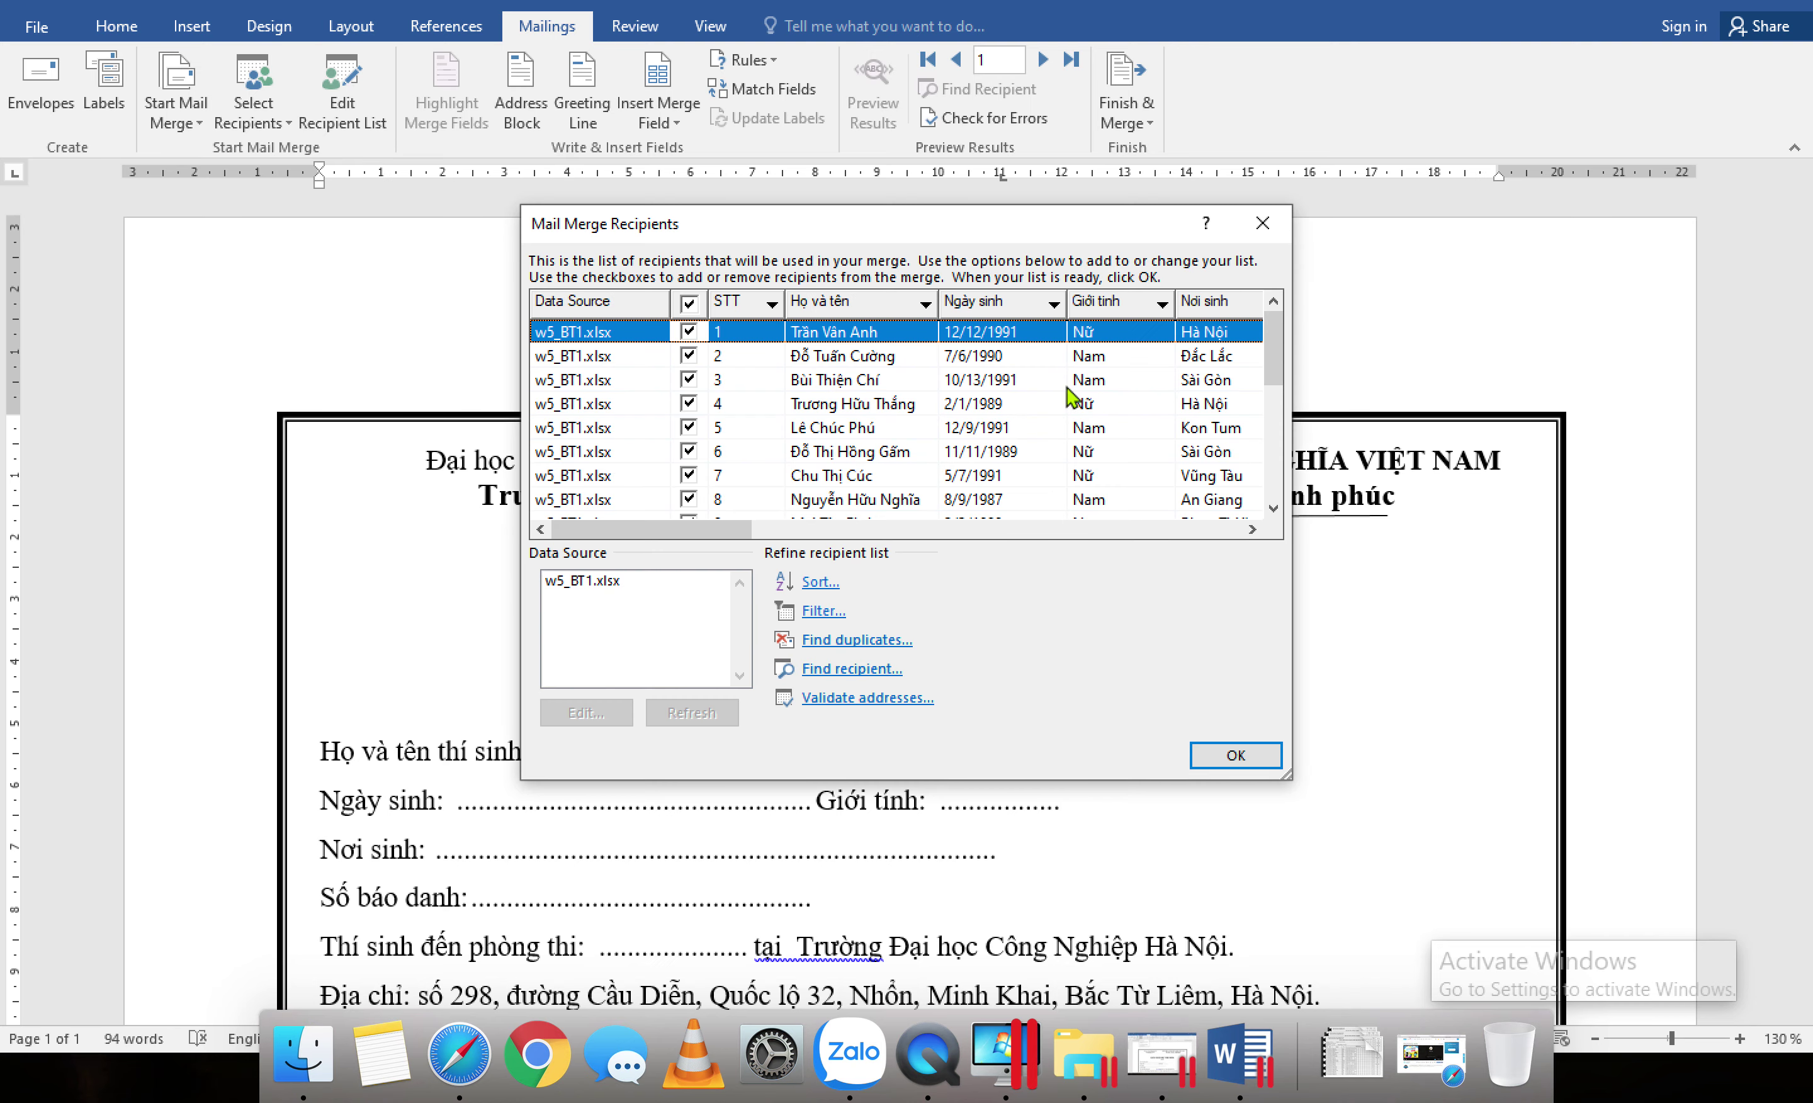
{"action": "left_click_drag", "start_coordinate": [1272, 361], "coordinate": [1200, 293]}
{"action": "mouse_move", "coordinate": [688, 529]}
{"action": "left_mouse_down"}
{"action": "mouse_move", "coordinate": [1145, 527]}
{"action": "mouse_move", "coordinate": [658, 529]}
{"action": "left_mouse_up"}
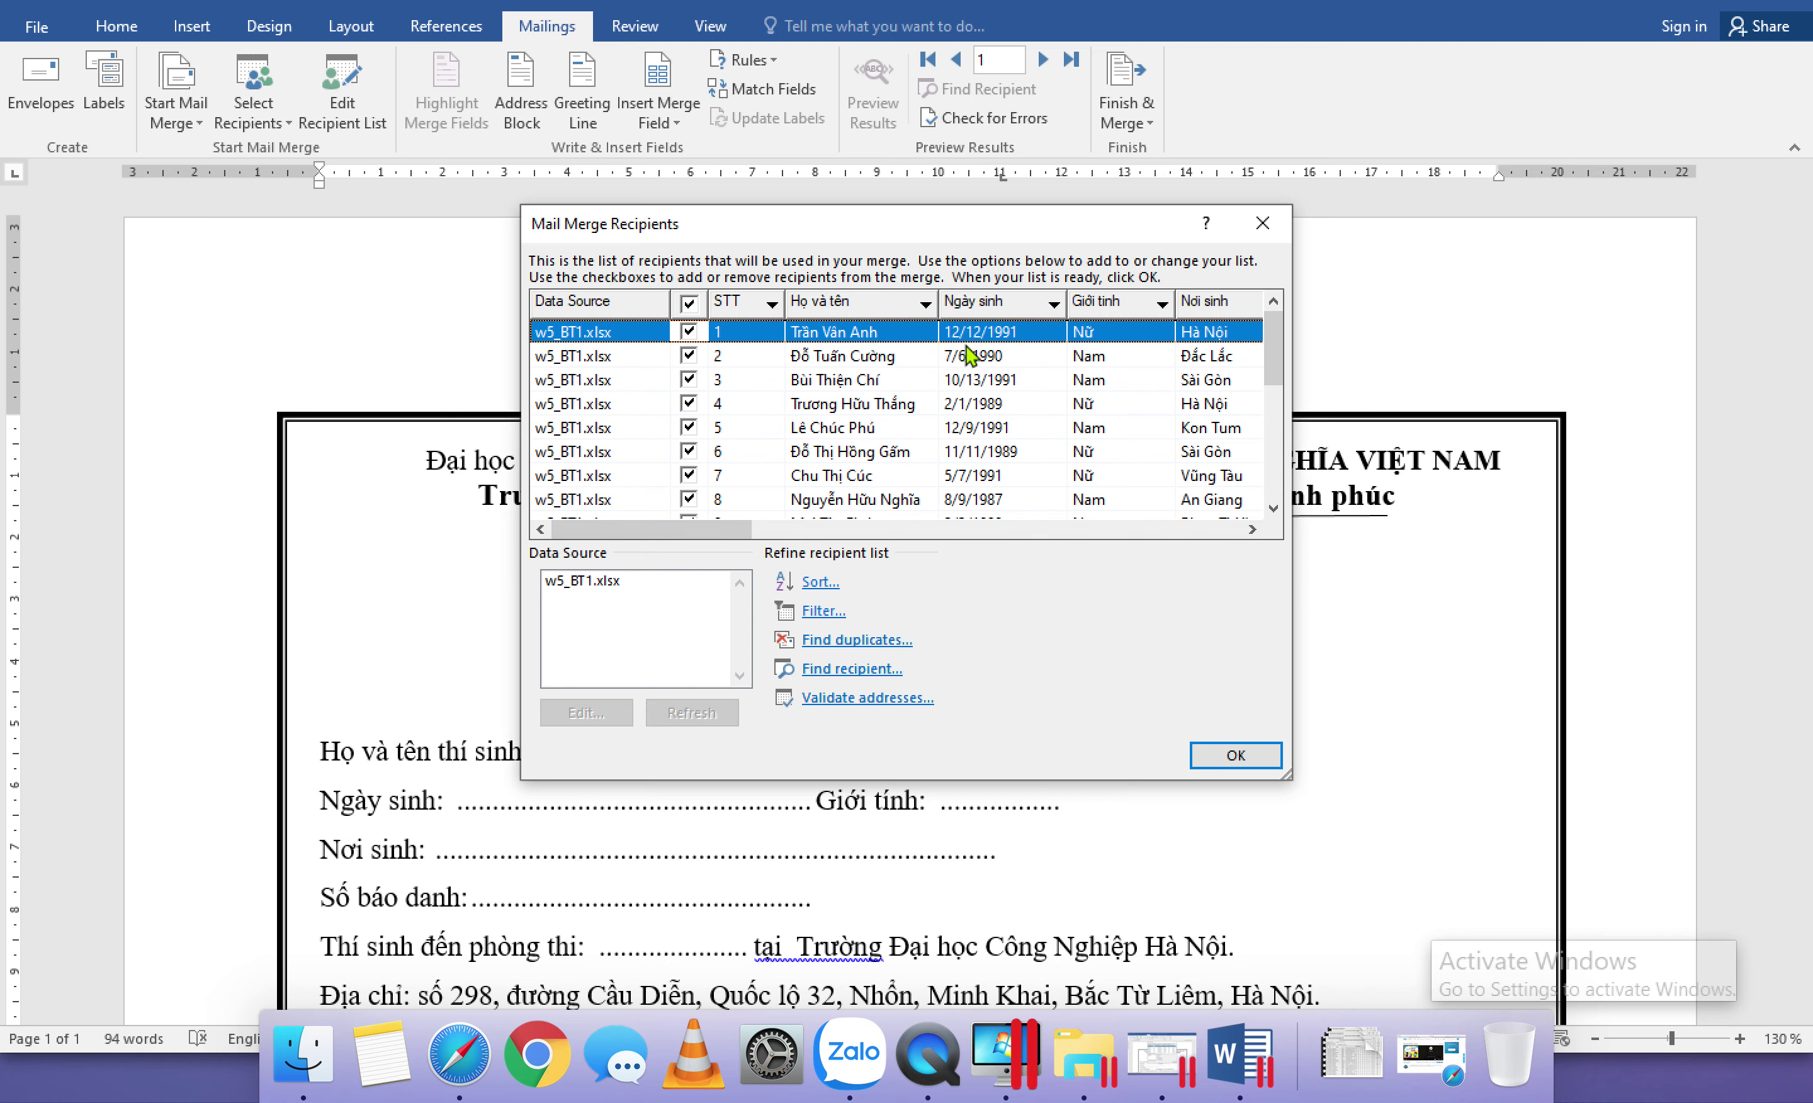
{"action": "left_click_drag", "start_coordinate": [737, 529], "coordinate": [671, 534]}
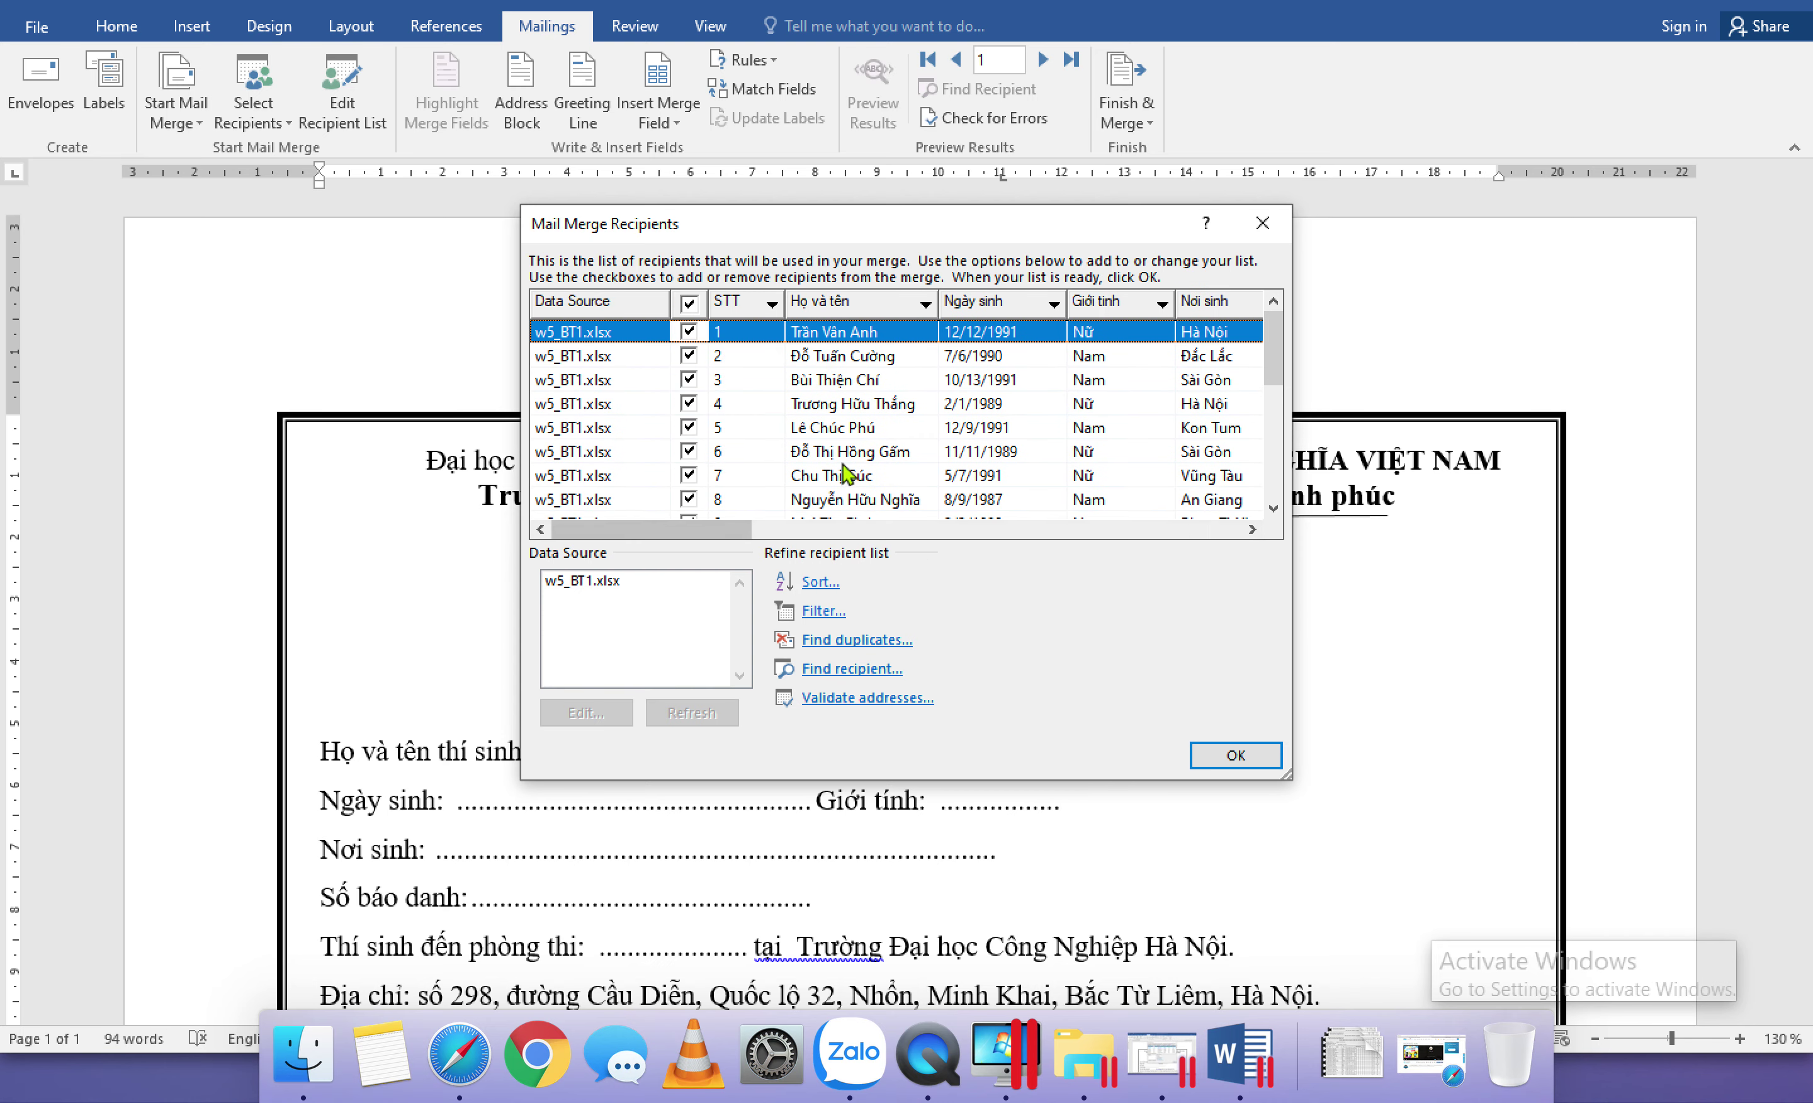
{"action": "left_click_drag", "start_coordinate": [1272, 364], "coordinate": [1282, 483]}
{"action": "left_click", "coordinate": [999, 364]}
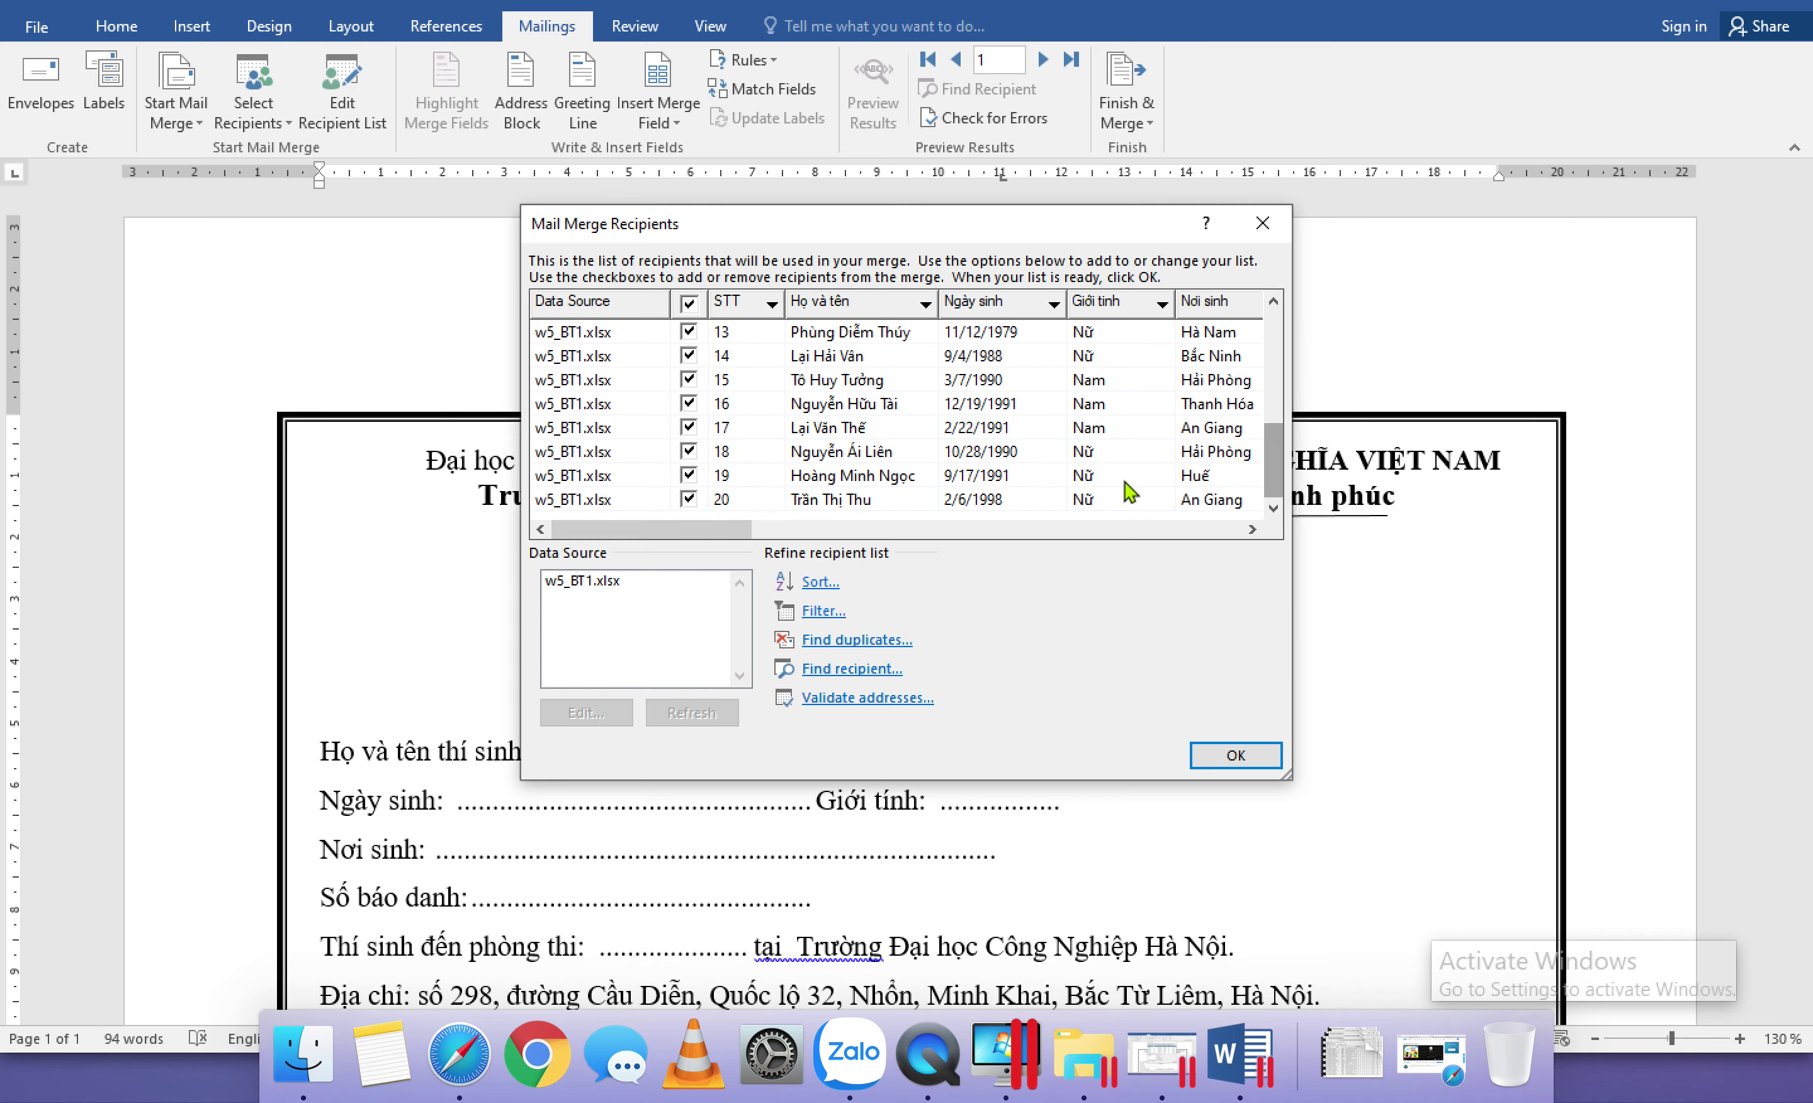
{"action": "left_click", "coordinate": [1044, 499]}
{"action": "left_click_drag", "start_coordinate": [1276, 472], "coordinate": [1277, 332]}
{"action": "left_click", "coordinate": [1010, 336]}
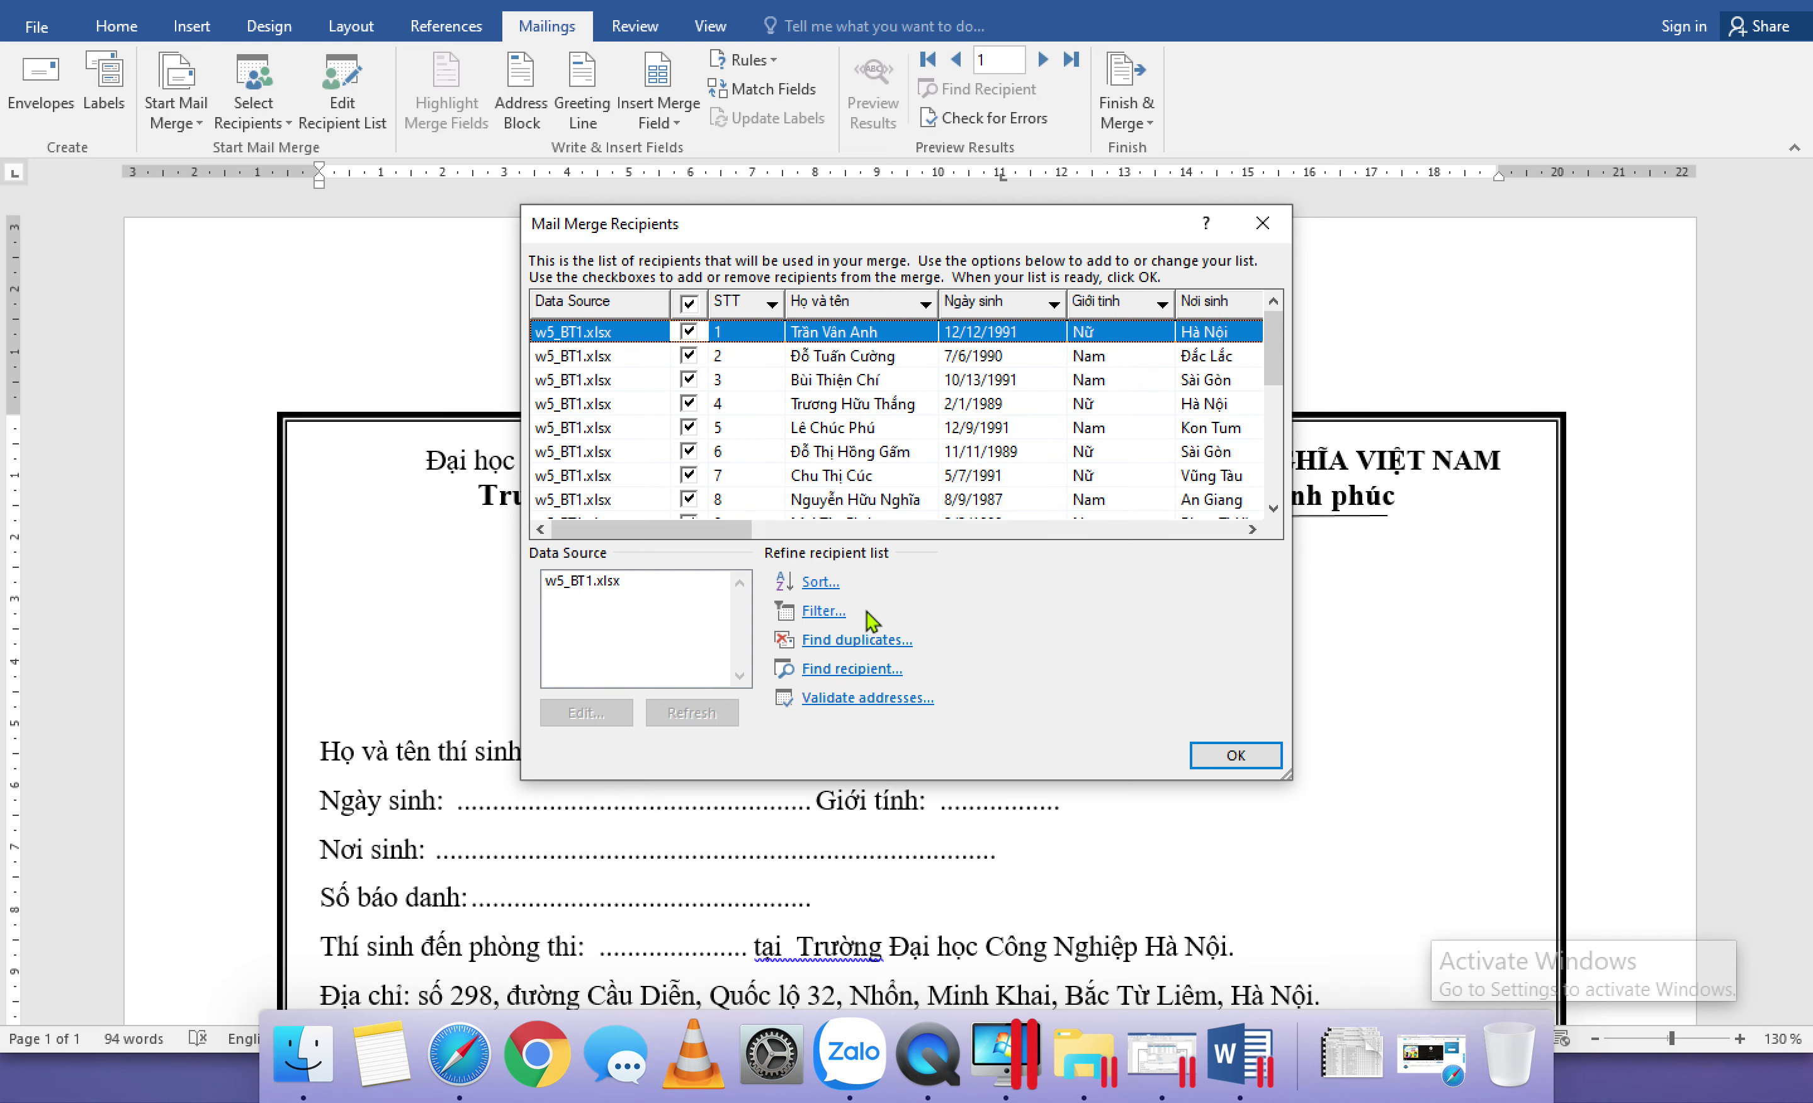
{"action": "left_click", "coordinate": [821, 613]}
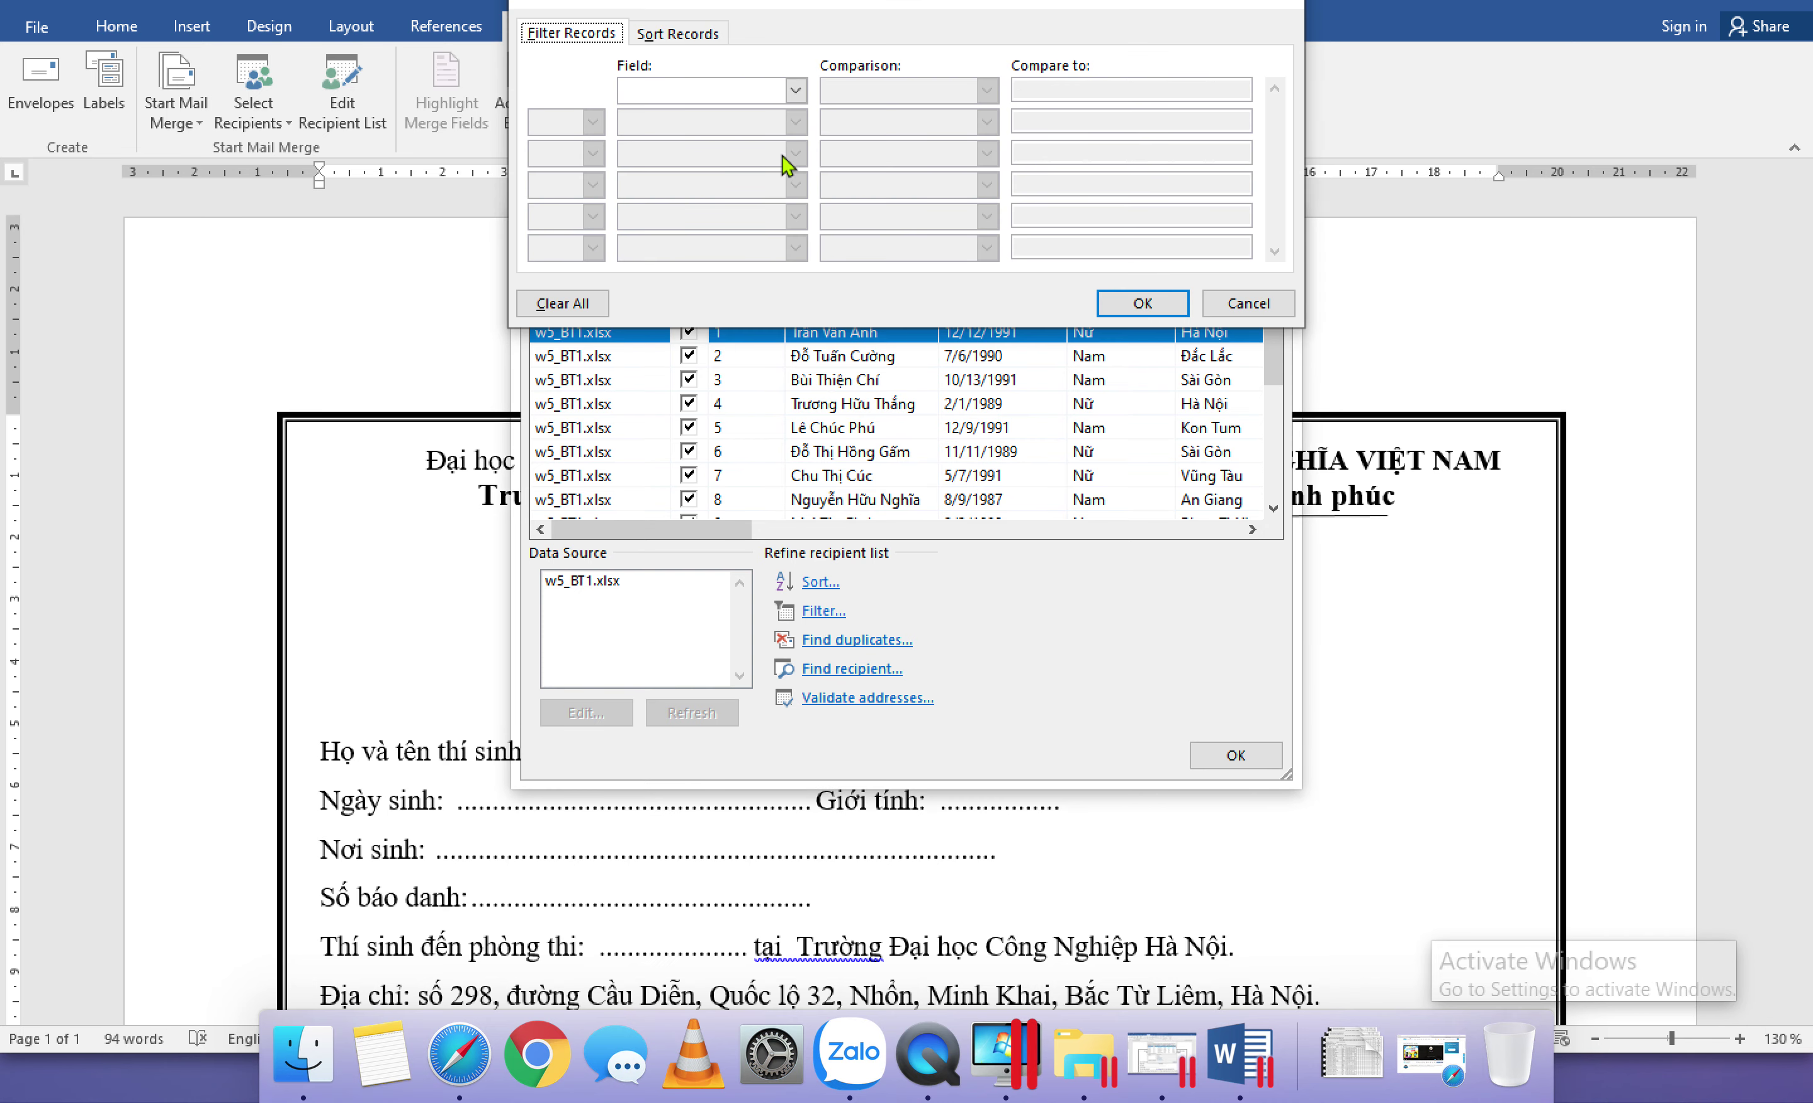
{"action": "left_click", "coordinate": [796, 90]}
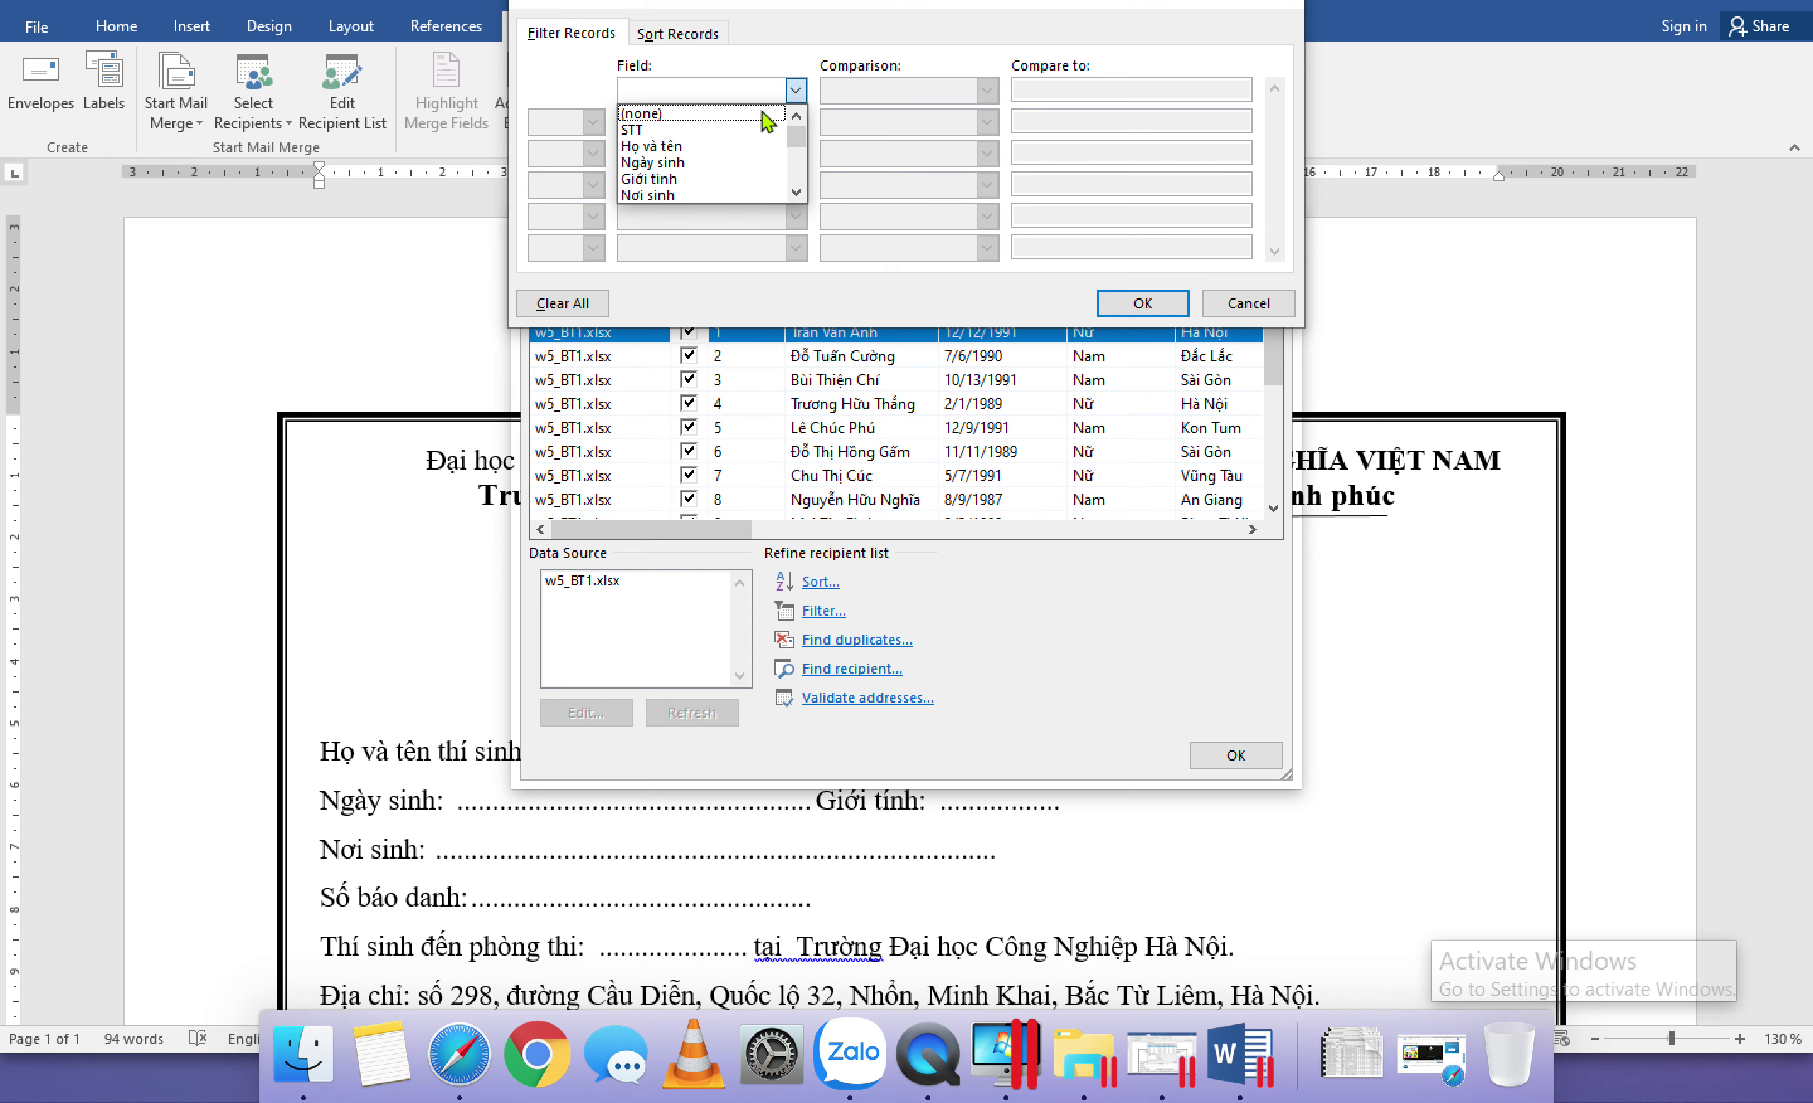
{"action": "left_click", "coordinate": [706, 182]}
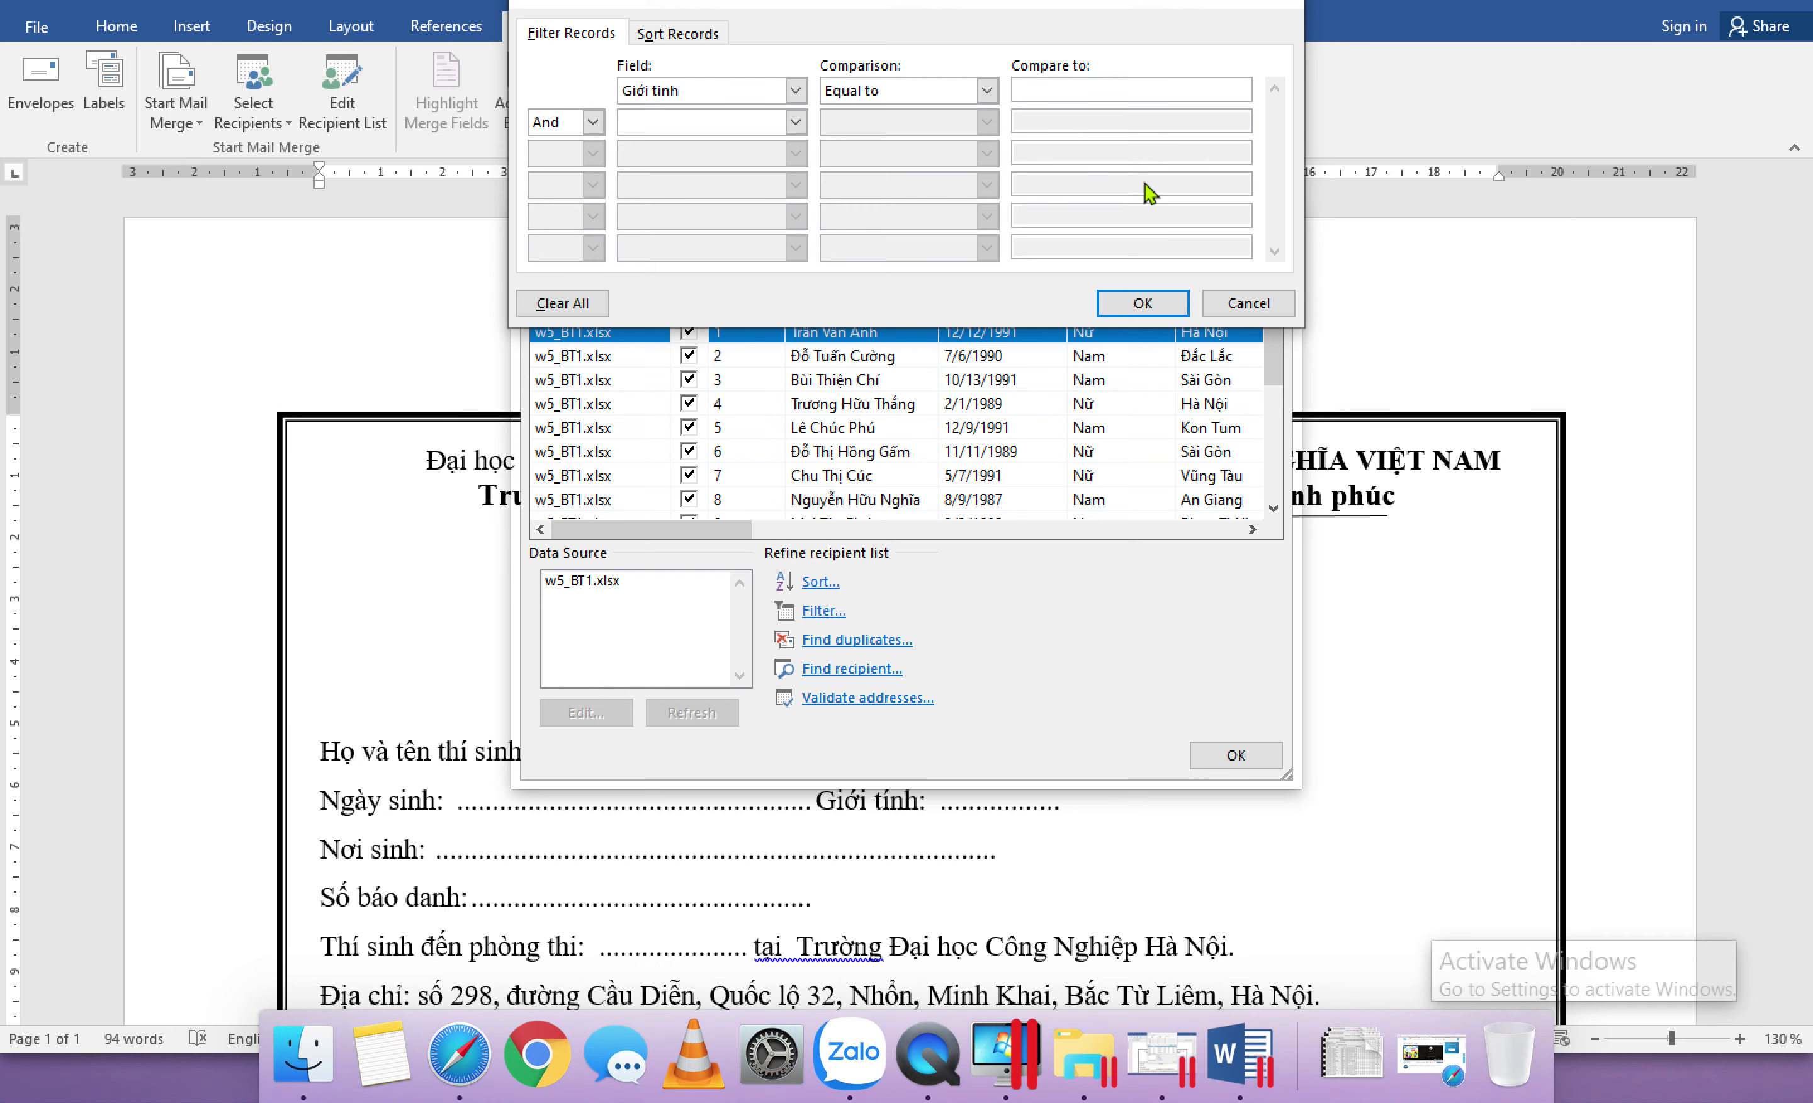
{"action": "left_click", "coordinate": [1252, 301]}
Step: Look over individual candidate rows near the start of the recipient list, finishing on row 3, and close the list
{"action": "left_click", "coordinate": [847, 451]}
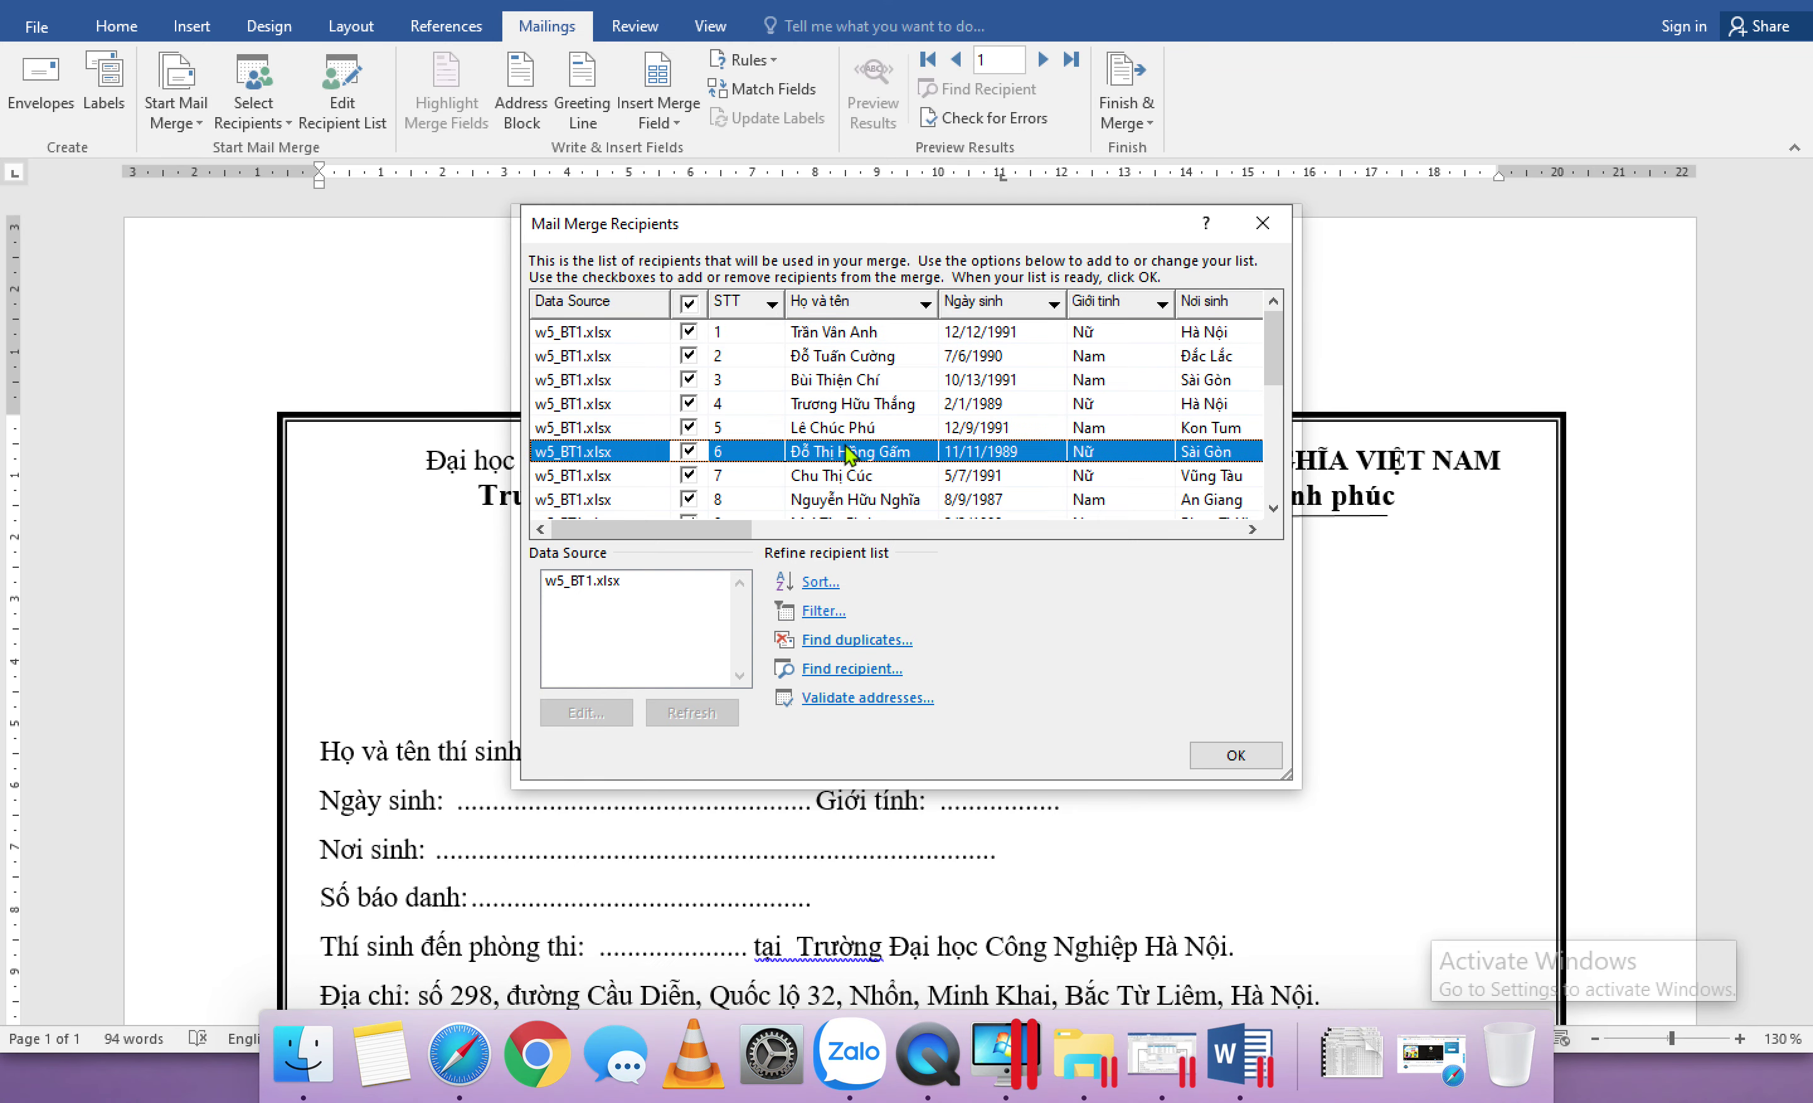
{"action": "mouse_move", "coordinate": [1272, 346]}
{"action": "left_mouse_down"}
{"action": "mouse_move", "coordinate": [1270, 493]}
{"action": "mouse_move", "coordinate": [1276, 326]}
{"action": "left_mouse_up"}
{"action": "left_click", "coordinate": [1003, 428]}
{"action": "left_click", "coordinate": [955, 404]}
{"action": "left_click", "coordinate": [951, 358]}
{"action": "left_click", "coordinate": [953, 380]}
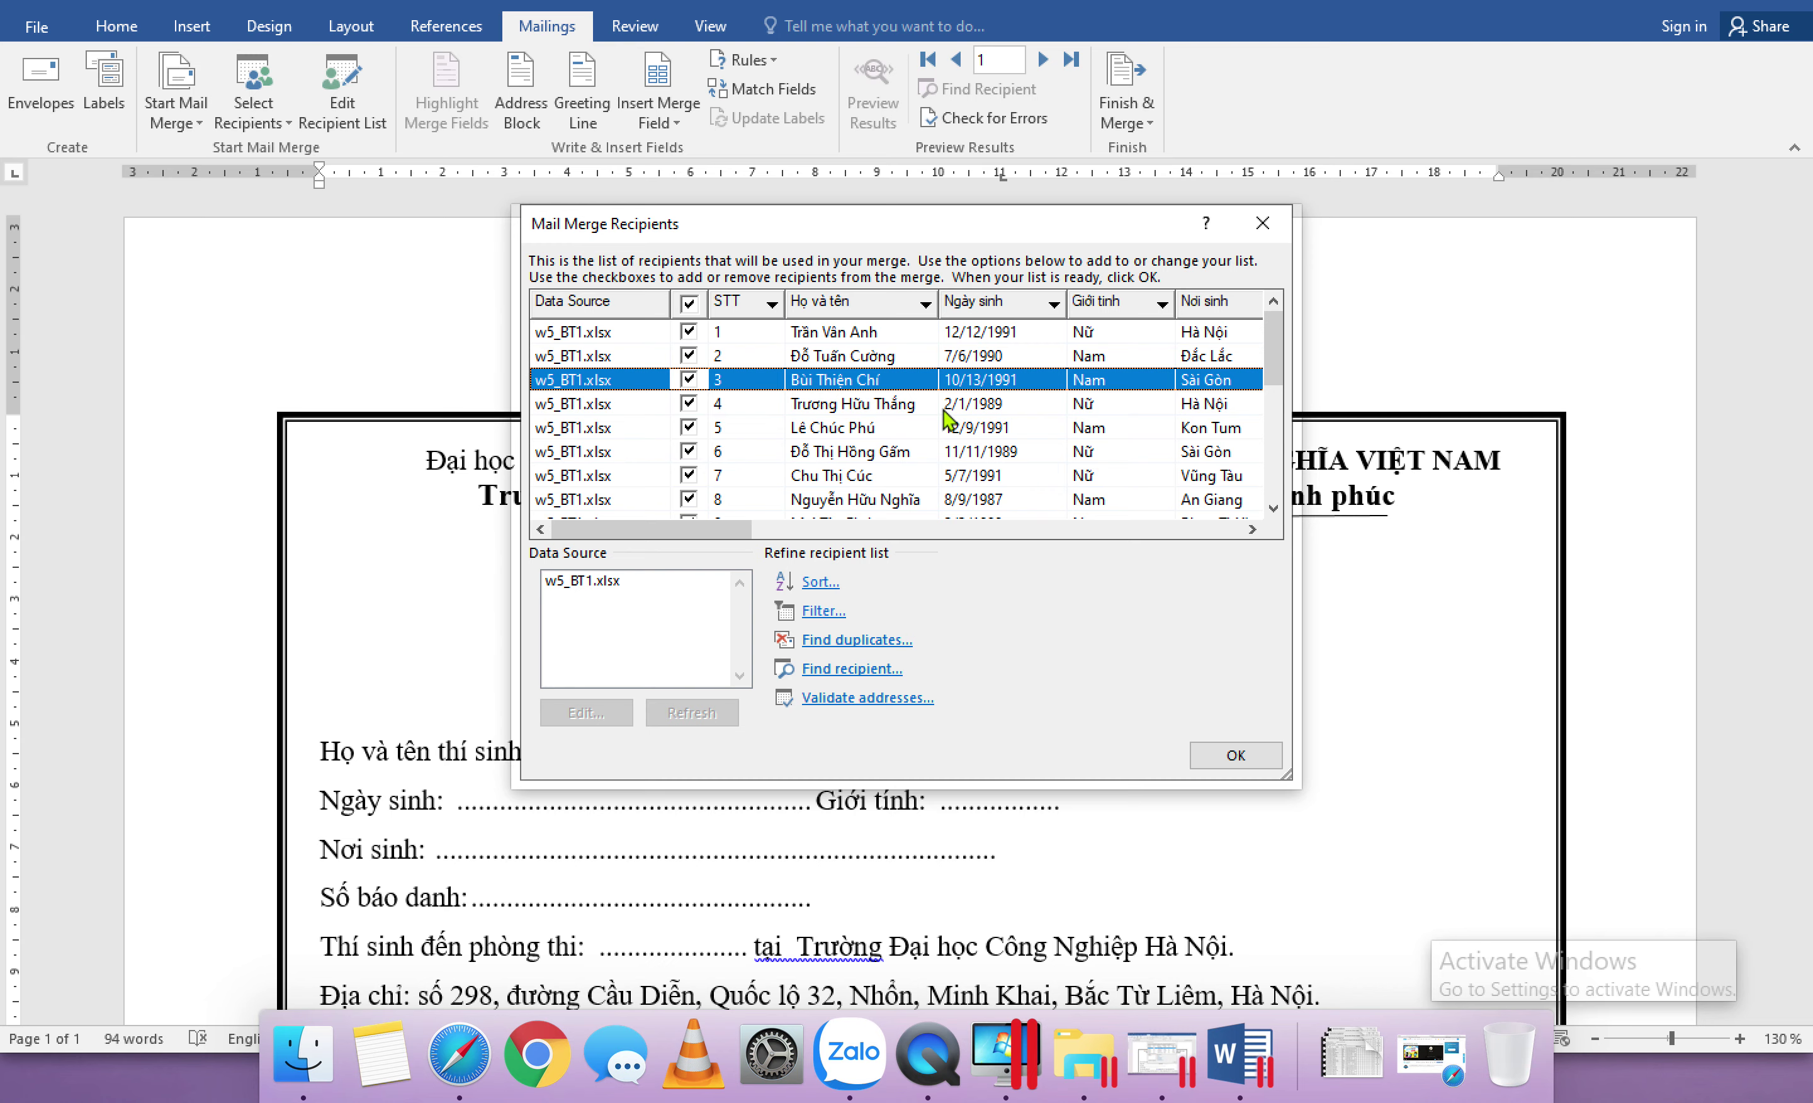
{"action": "left_click", "coordinate": [1237, 757]}
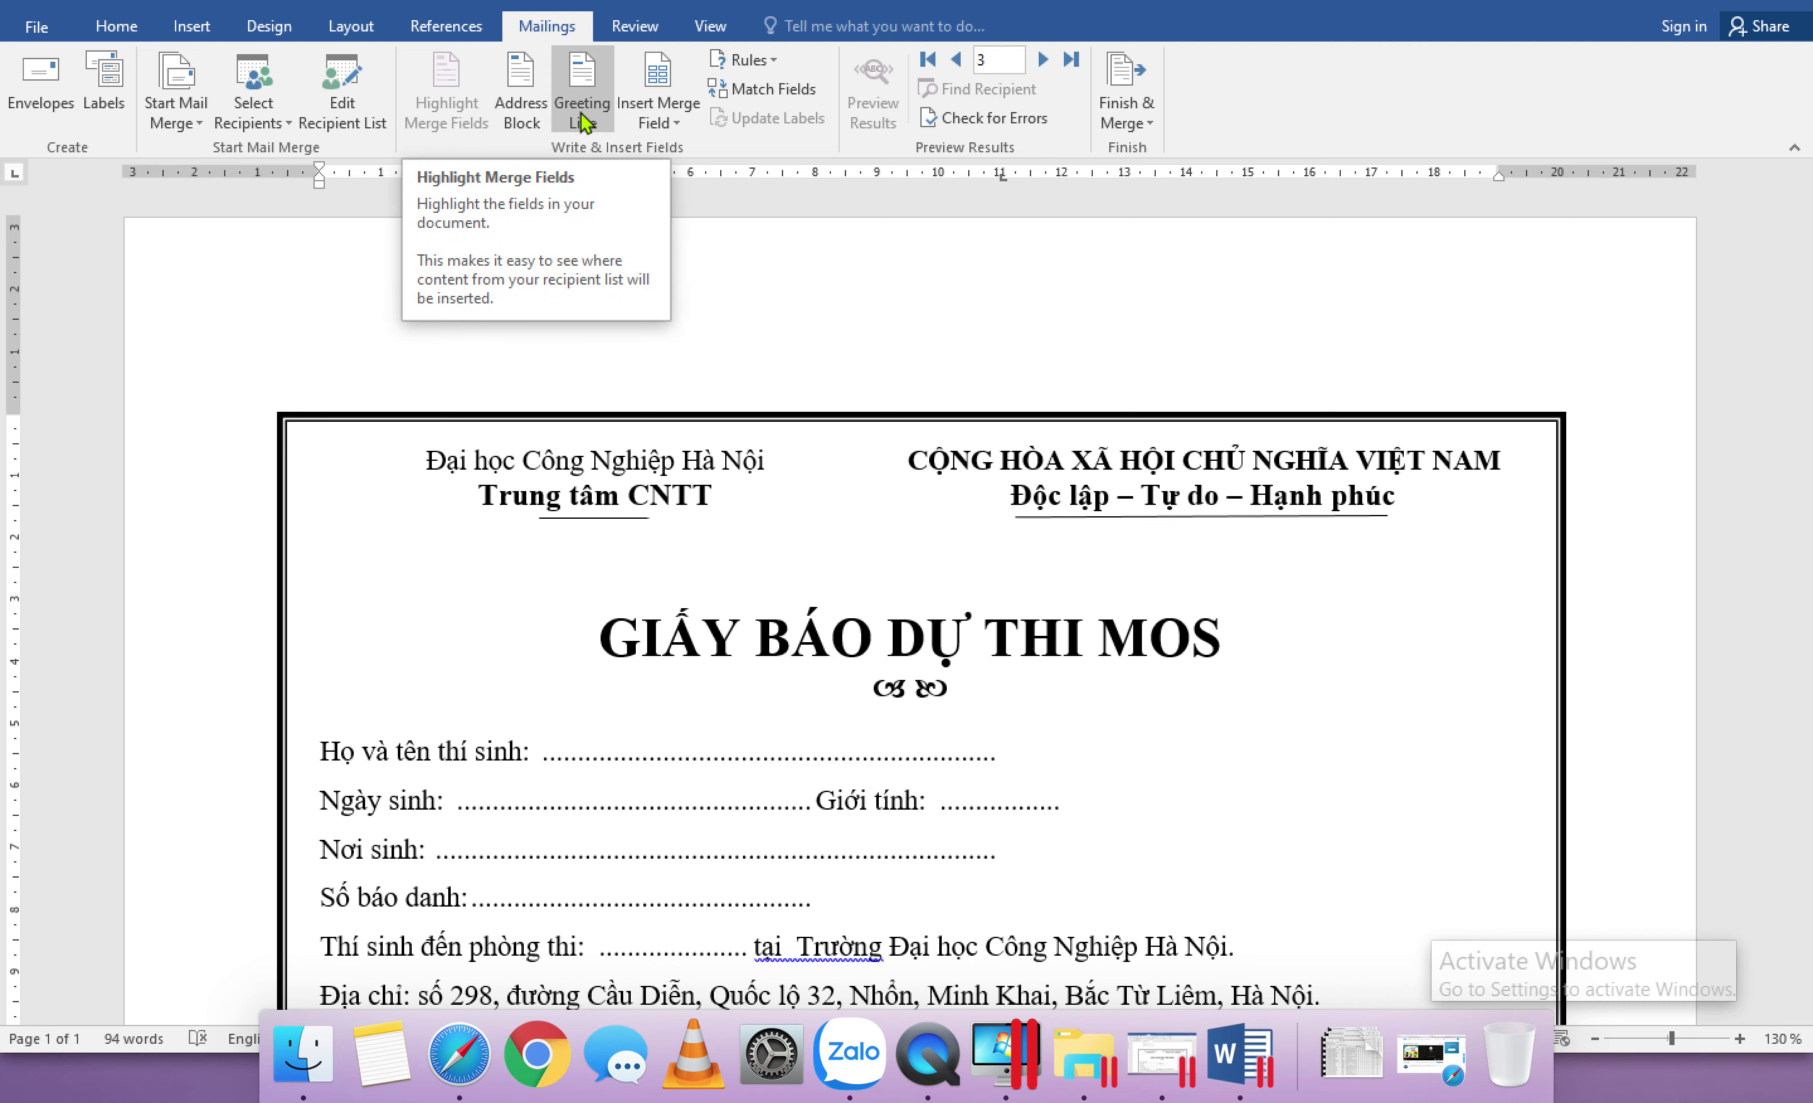
Step: Insert the Họ_và_tên merge field after "Họ và tên thí sinh:" and the Ngày_sinh field after "Ngày sinh:"
{"action": "left_click", "coordinate": [670, 119]}
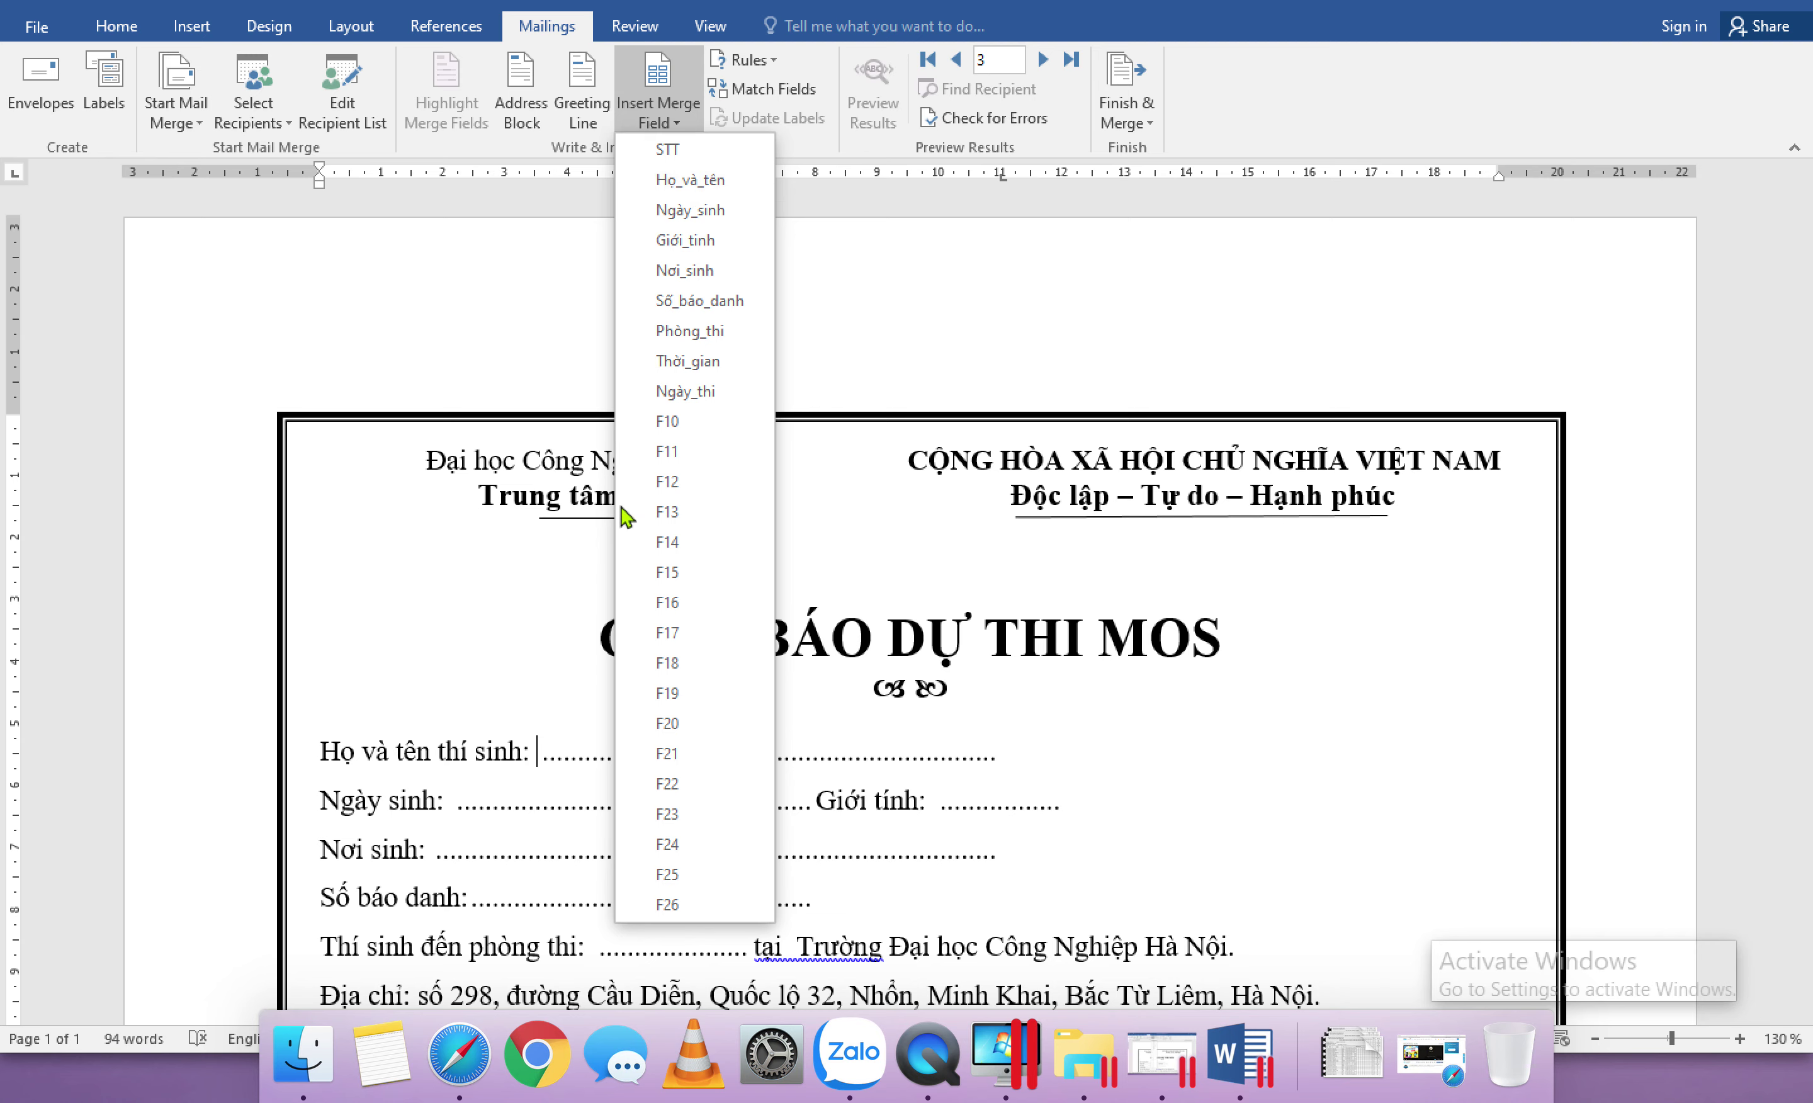
{"action": "left_click", "coordinate": [707, 183]}
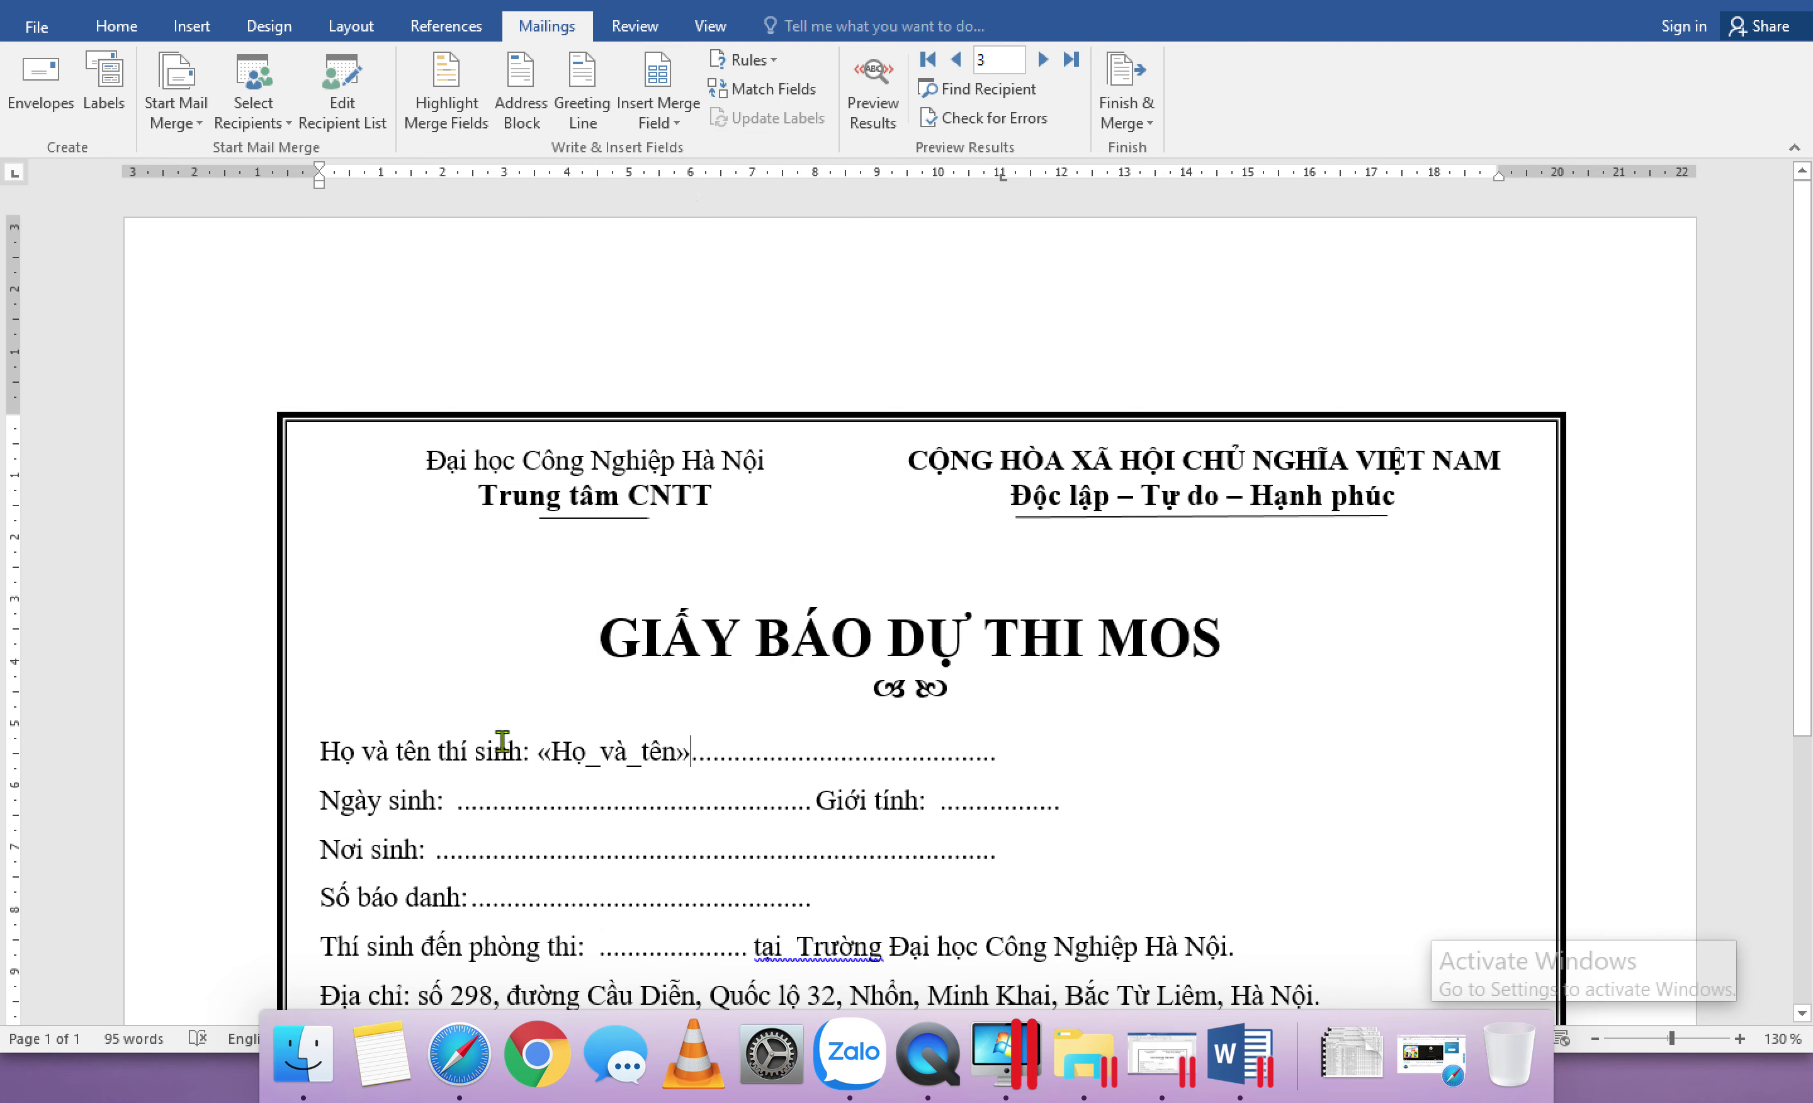
{"action": "left_click", "coordinate": [672, 130]}
{"action": "left_click", "coordinate": [704, 211]}
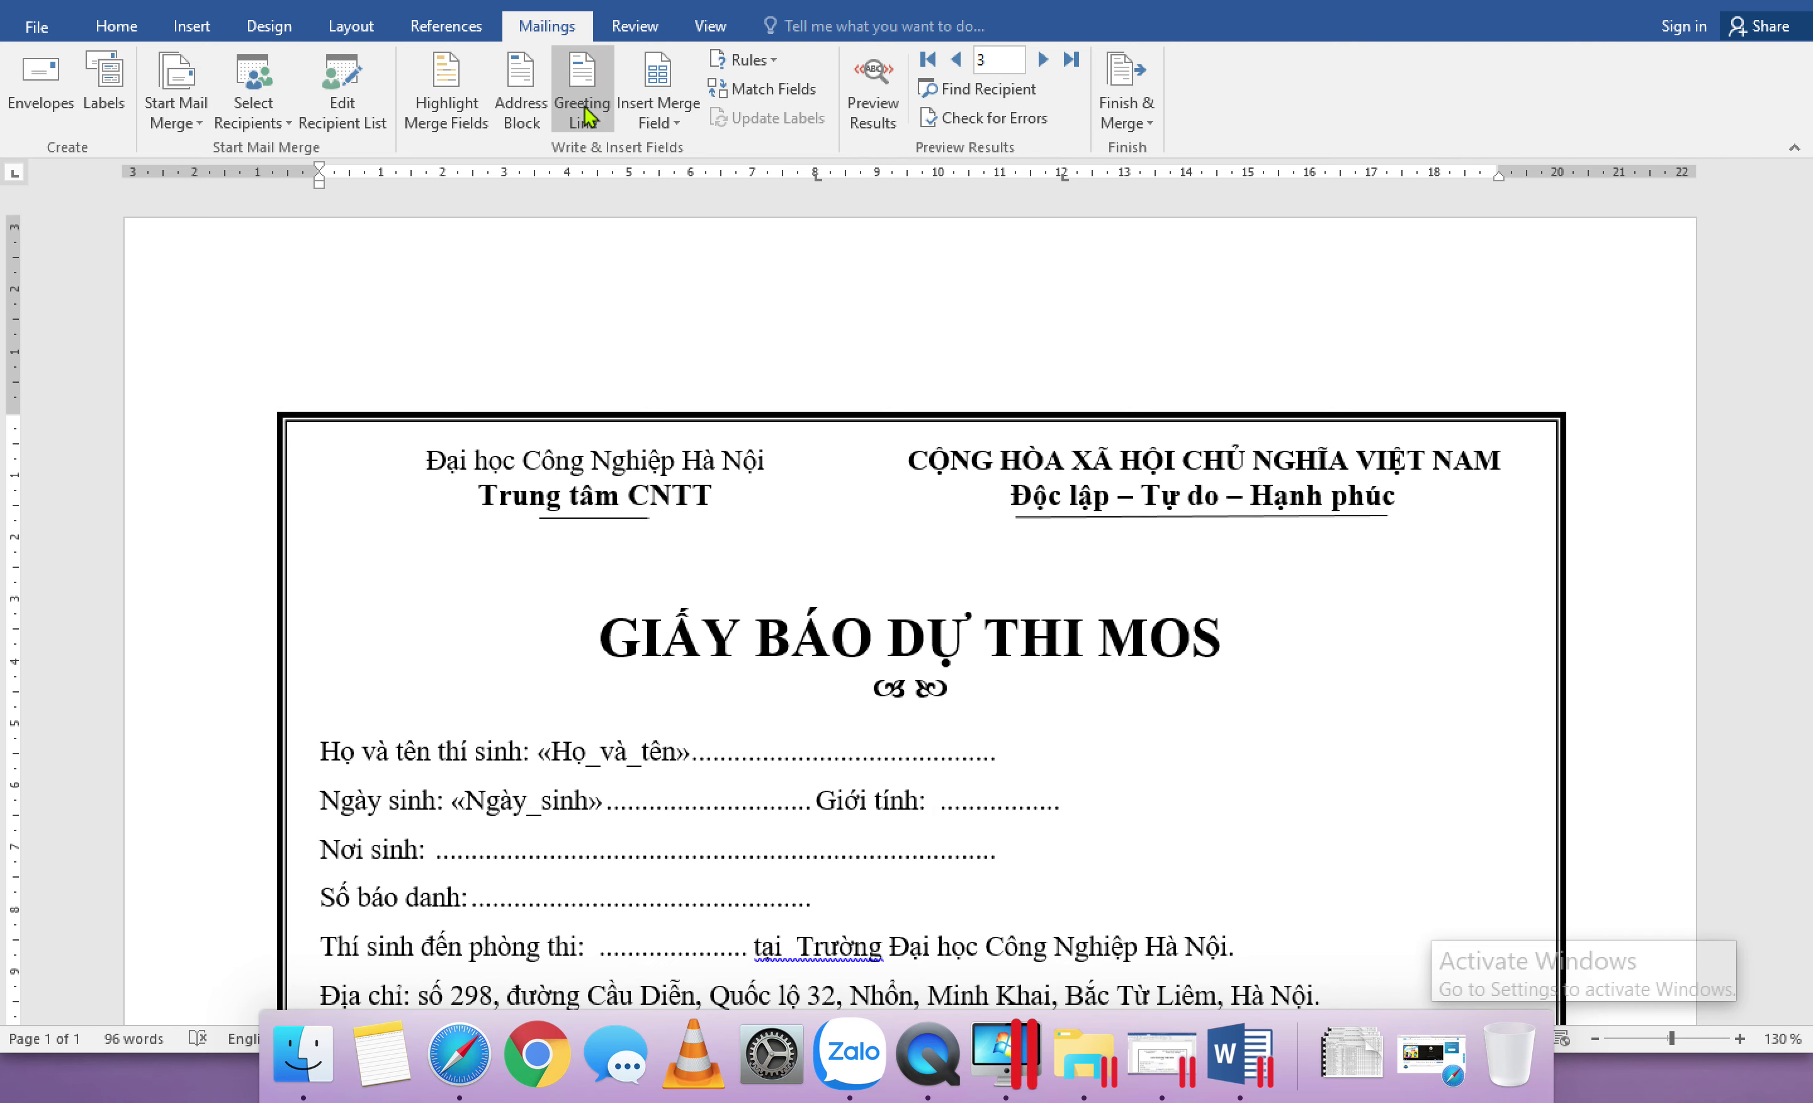
Step: Insert the Giới_tinh merge field after "Giới tính:" and the Nơi_sinh field after "Nơi sinh:"
{"action": "left_click", "coordinate": [658, 111]}
{"action": "left_click", "coordinate": [713, 247]}
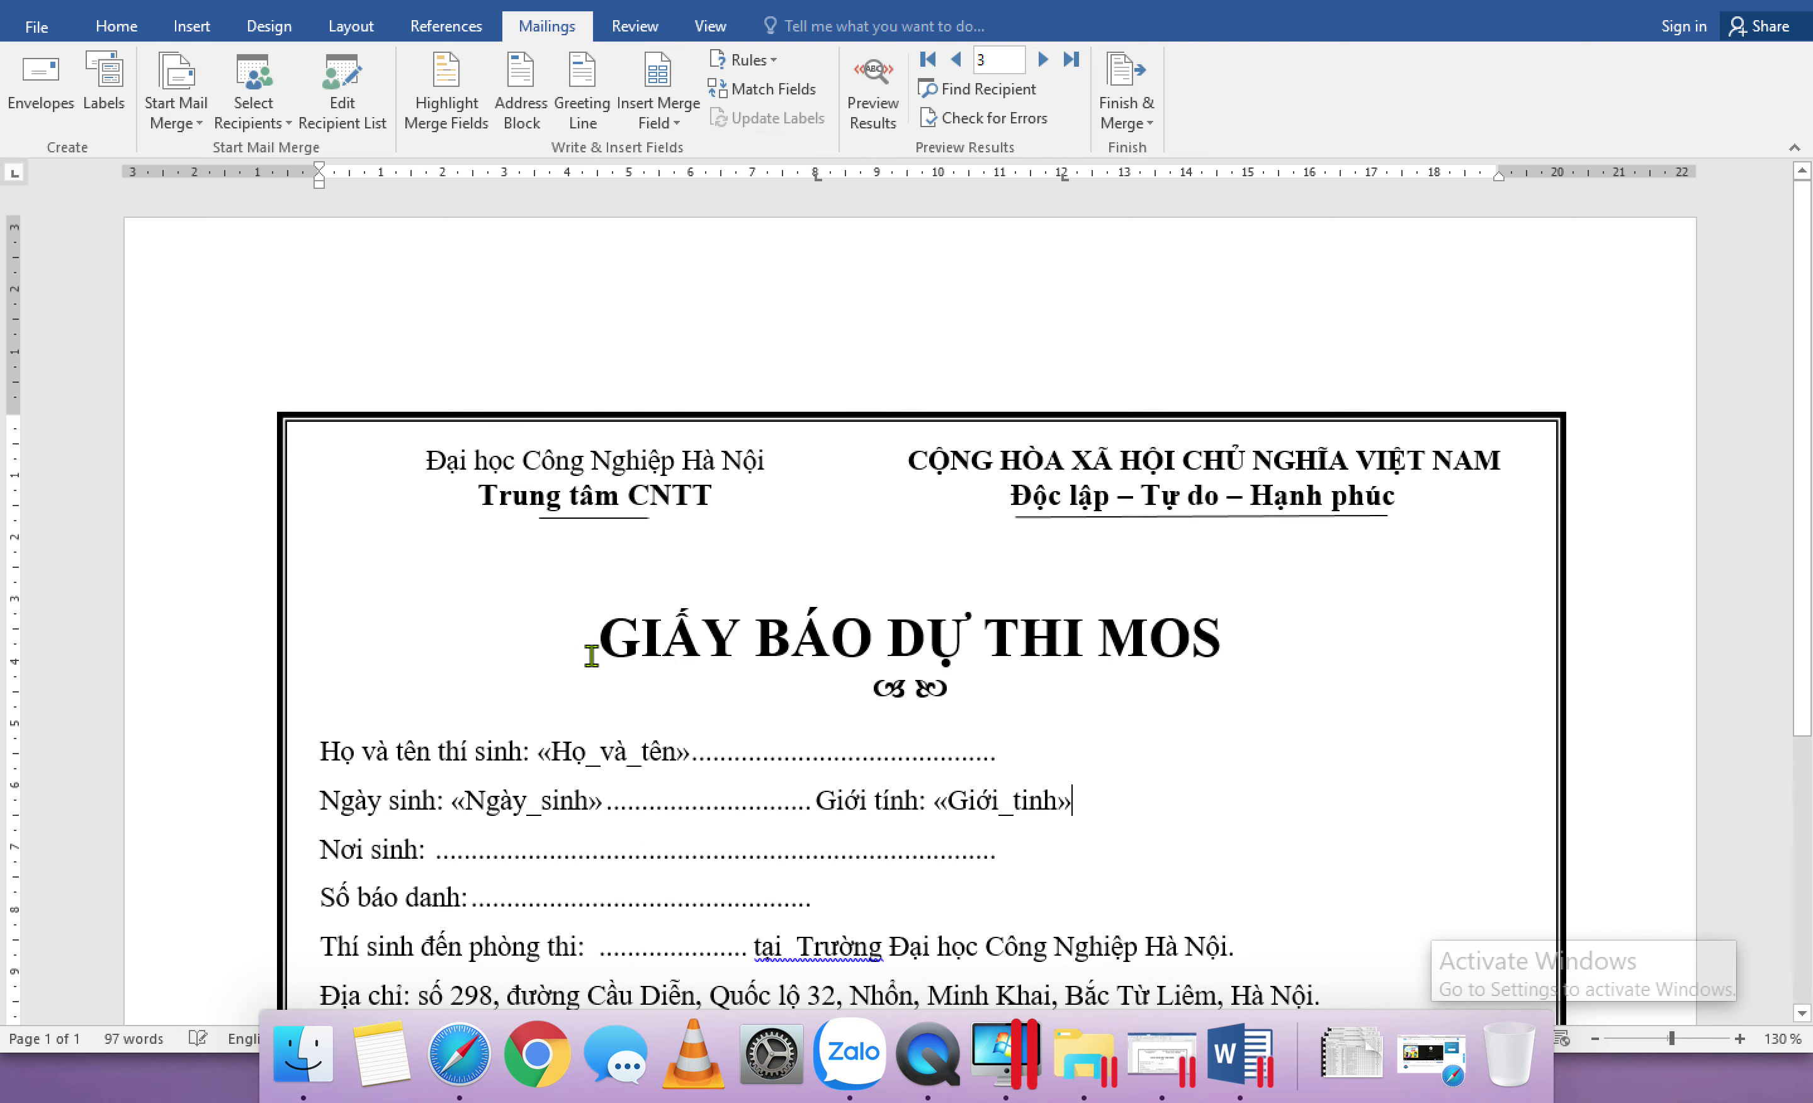
{"action": "left_click", "coordinate": [434, 849]}
{"action": "left_click", "coordinate": [671, 120]}
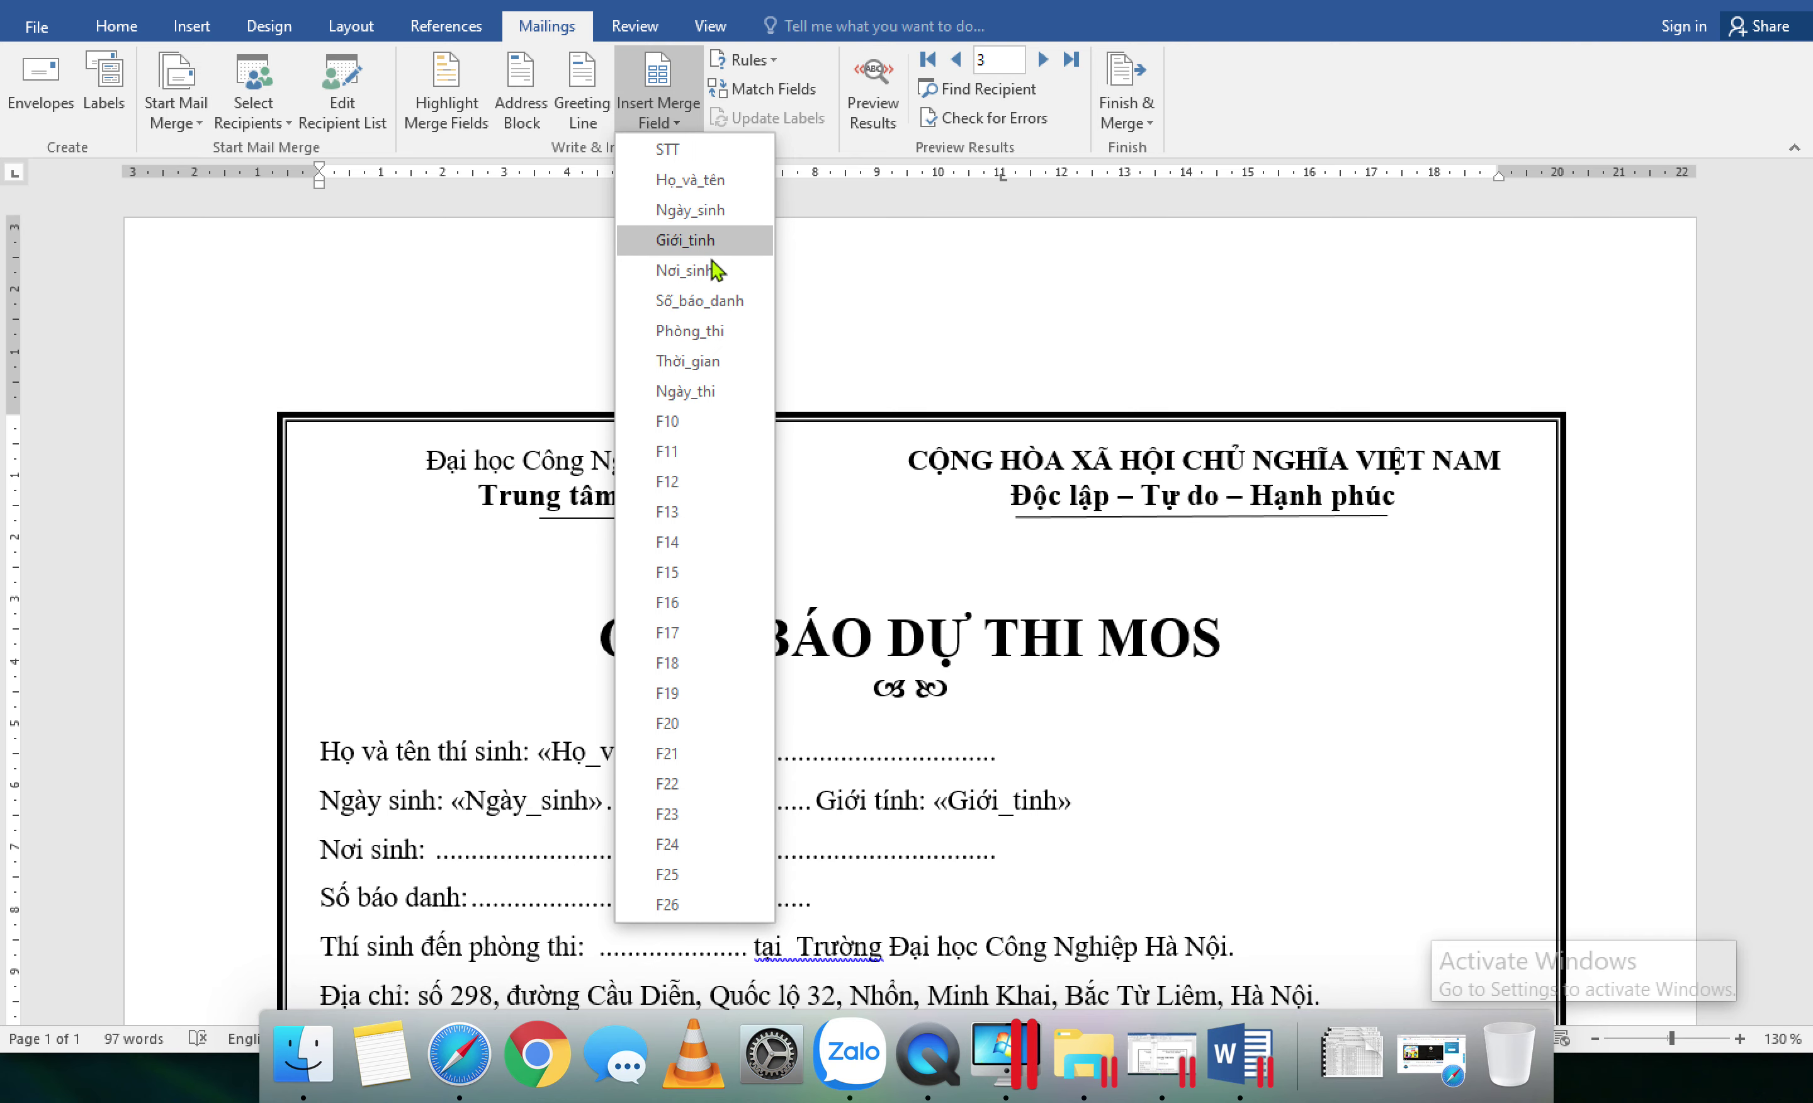
{"action": "left_click", "coordinate": [713, 266]}
Step: Insert the Số_báo_danh merge field after "Số báo danh:", adding a space before it, and the Phòng_thi field after "Thí sinh đến phòng thi:"
{"action": "left_click", "coordinate": [471, 897]}
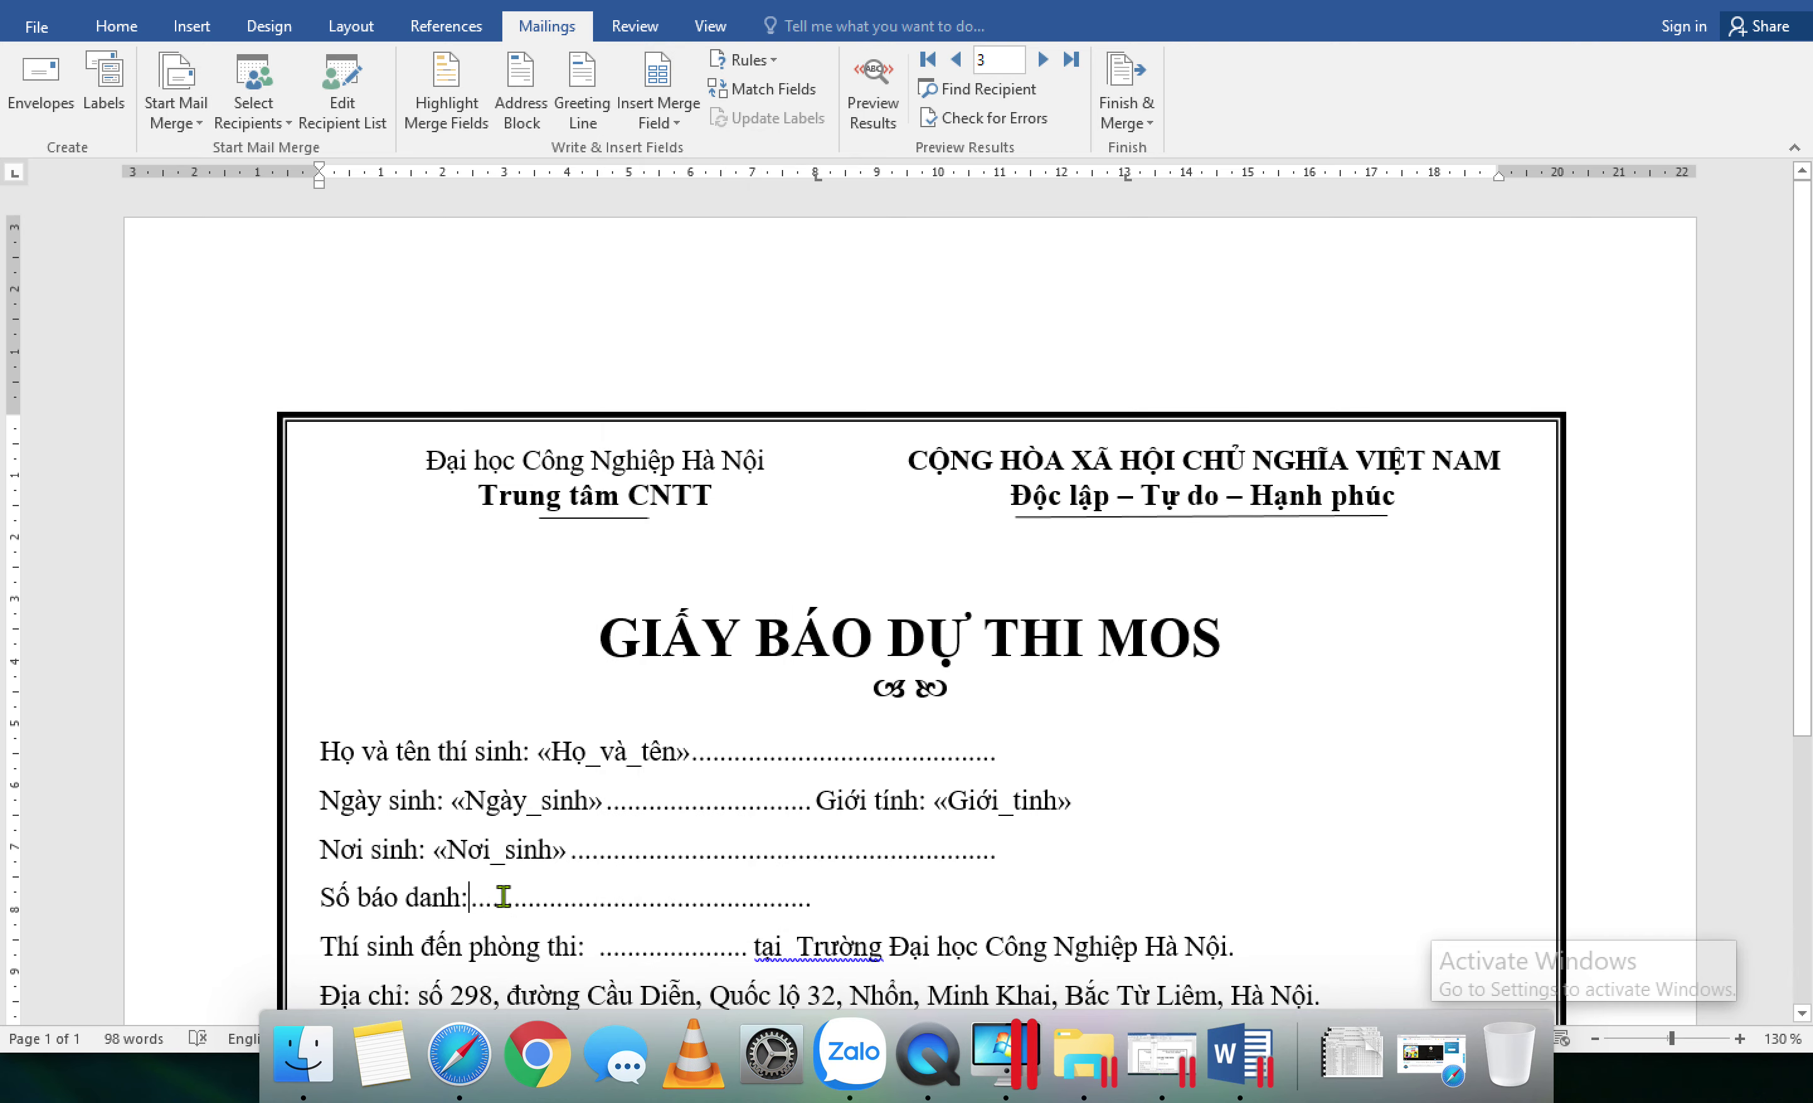
{"action": "left_click", "coordinate": [679, 118]}
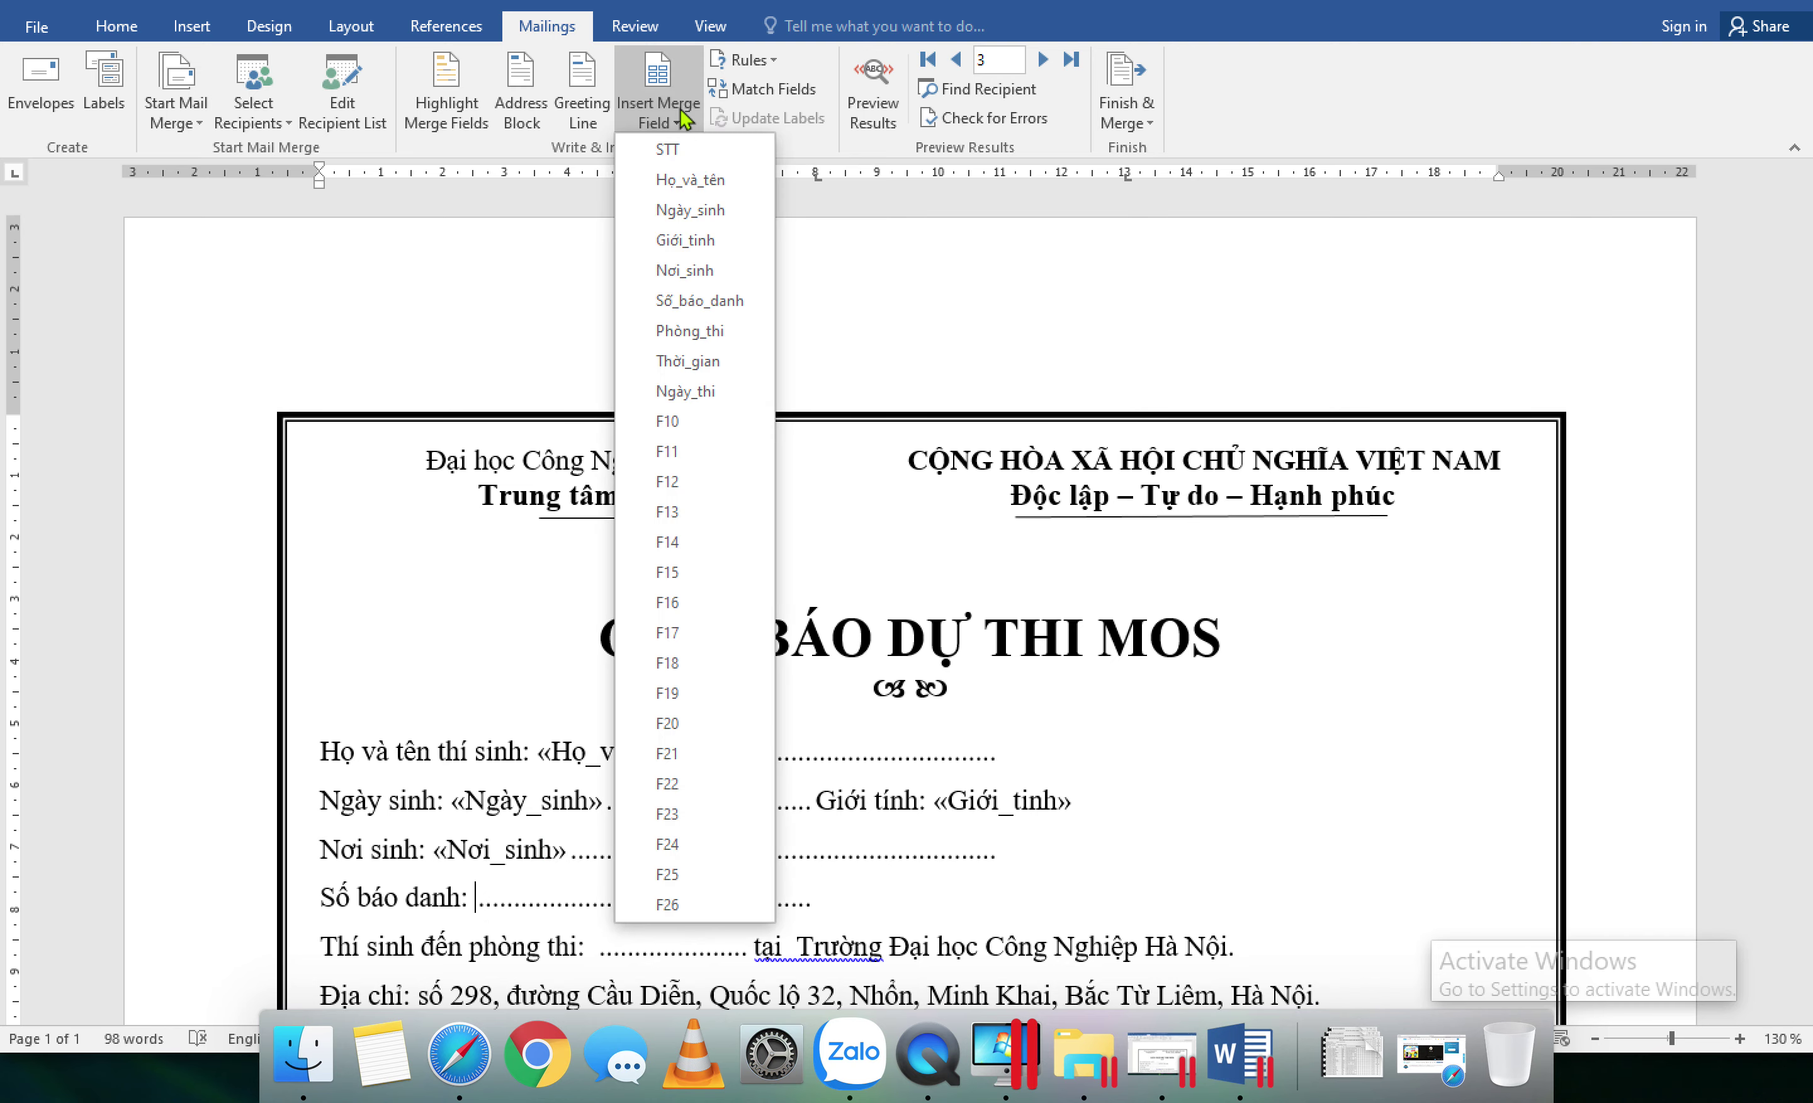
{"action": "left_click", "coordinate": [712, 300]}
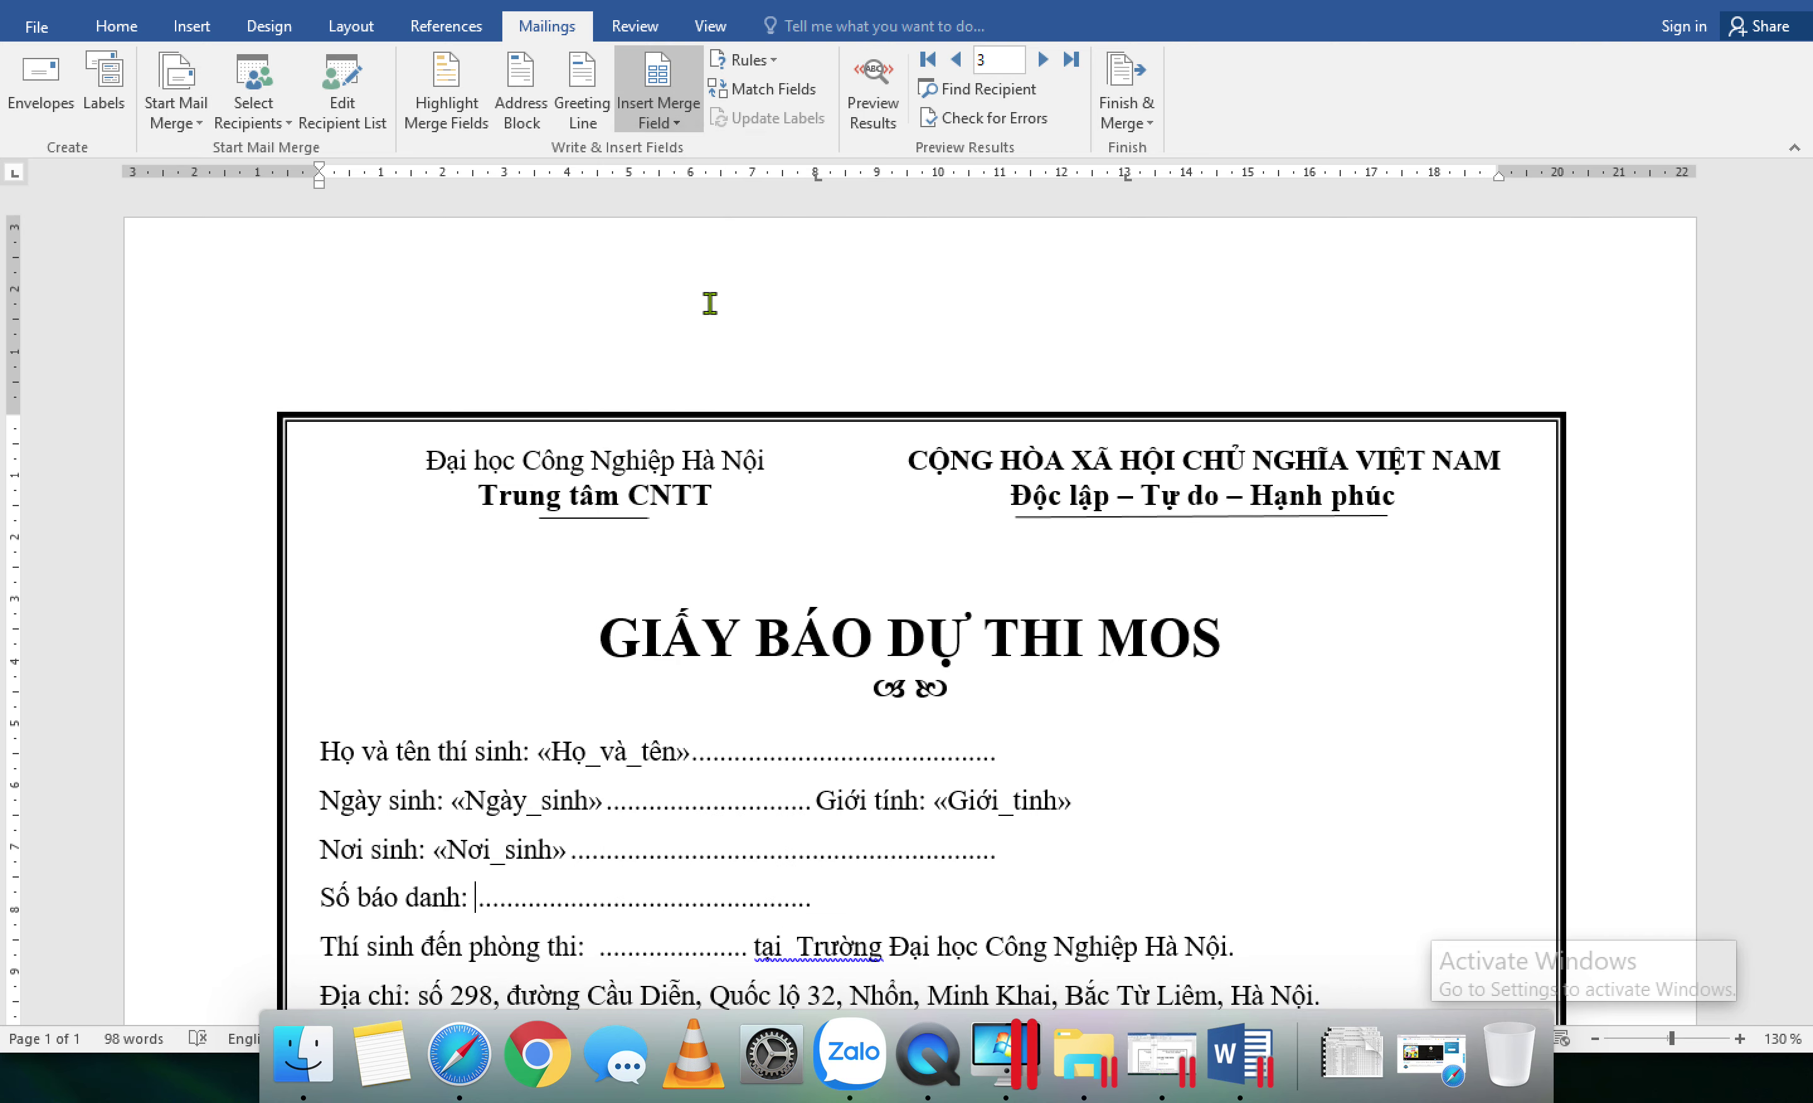
{"action": "left_click", "coordinate": [598, 951]}
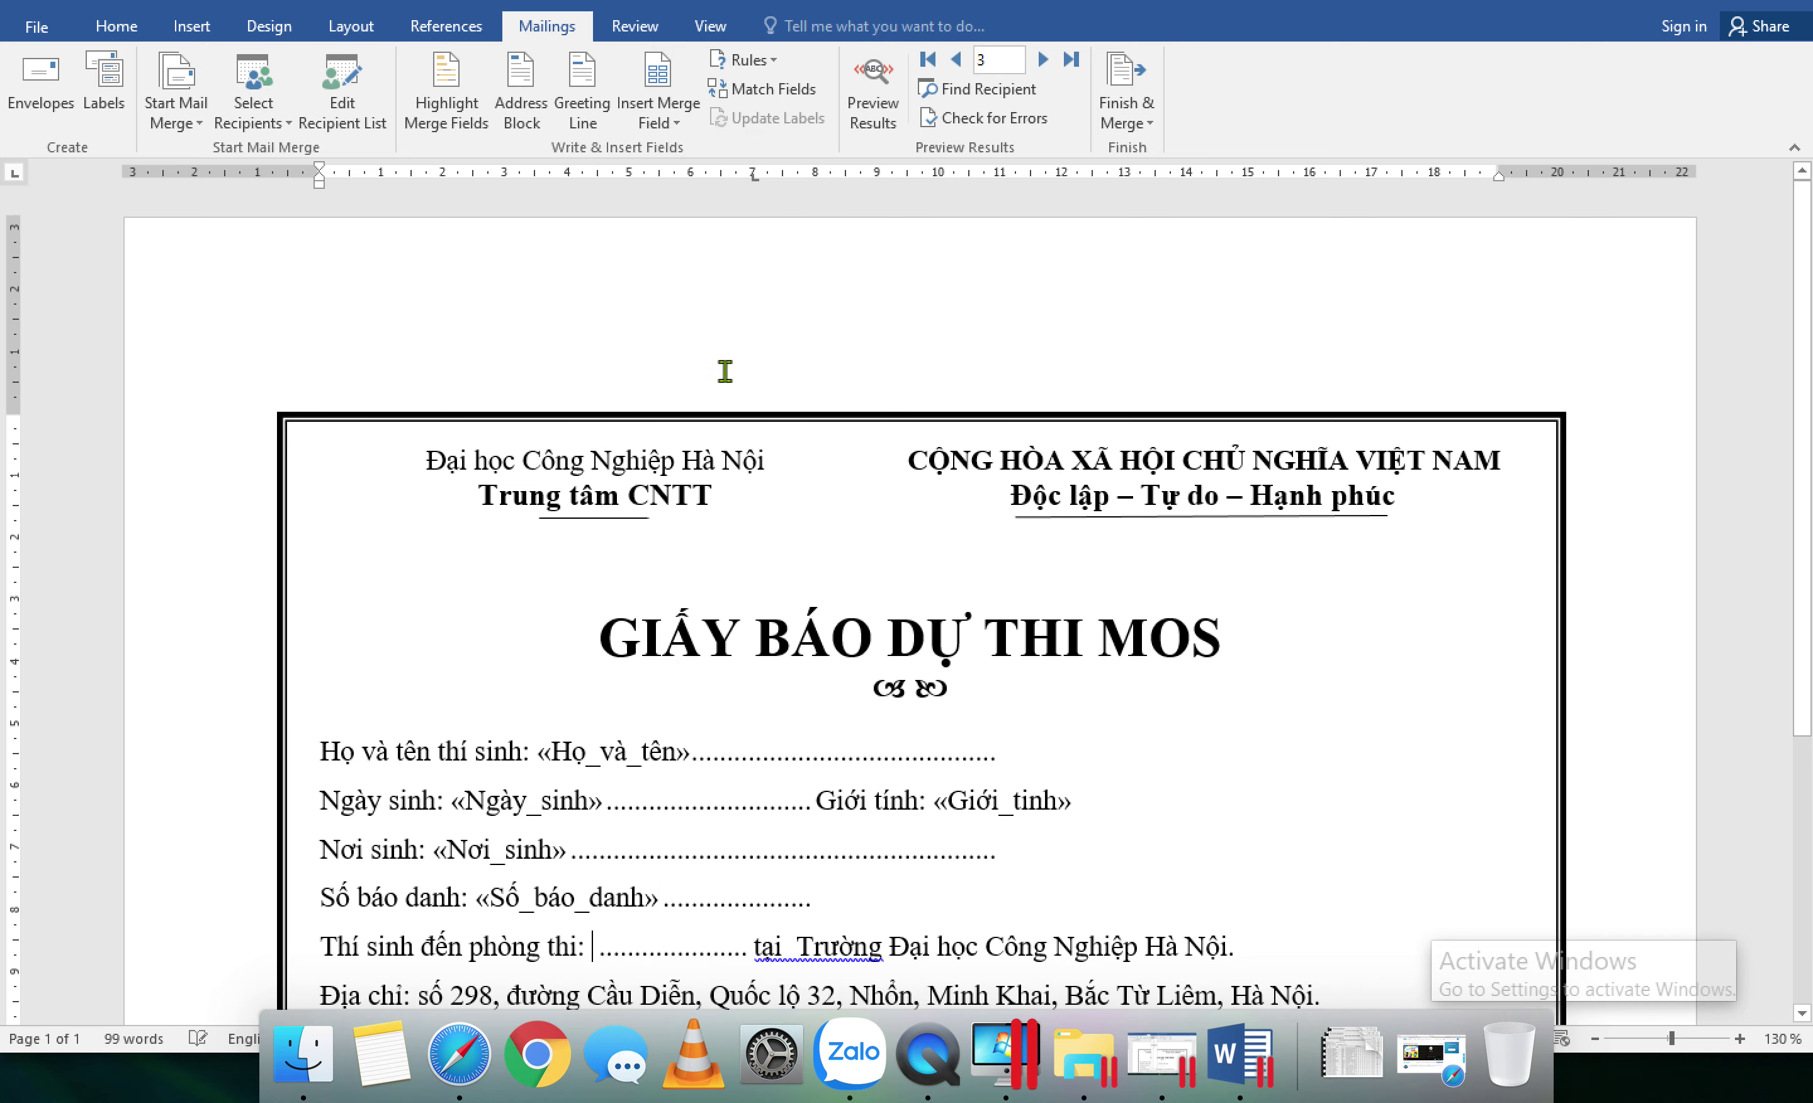
{"action": "left_click", "coordinate": [672, 118]}
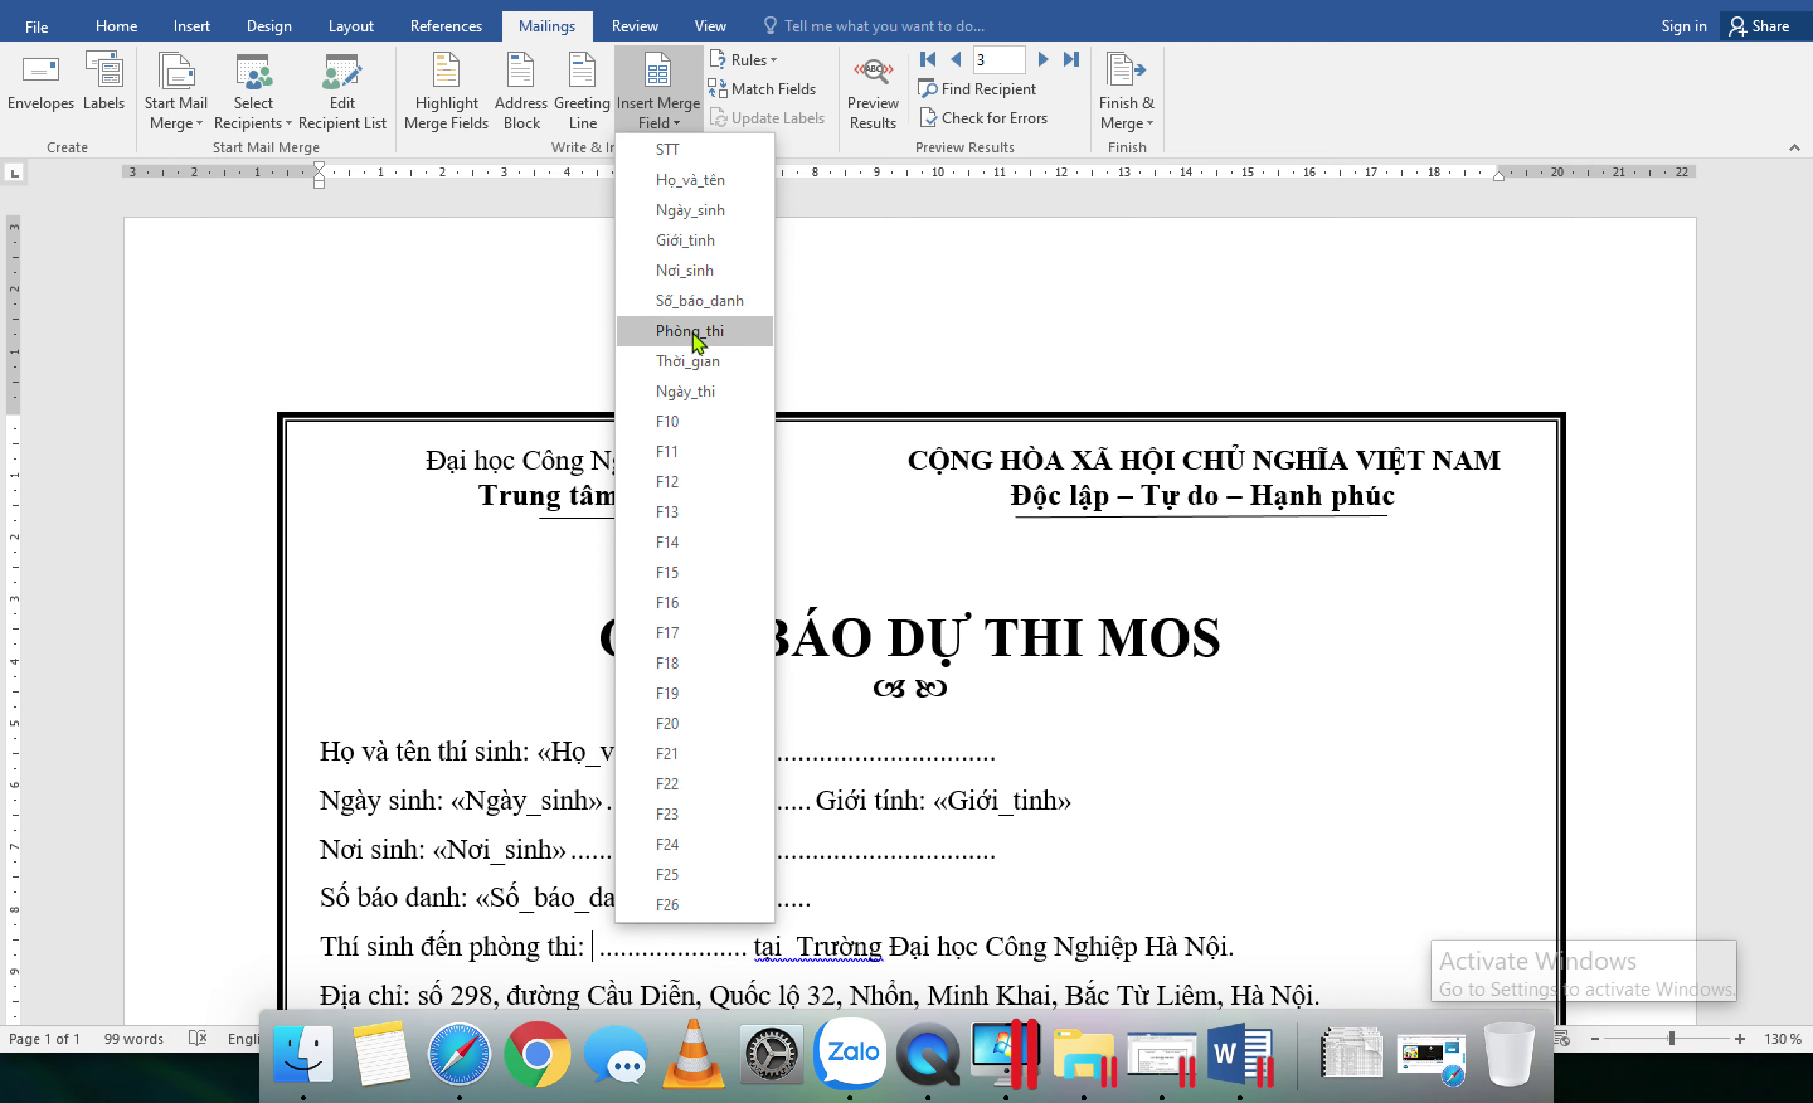
{"action": "left_click", "coordinate": [692, 331]}
Step: Insert the Thời_gian merge field after "Vào lúc" and the Ngày_thi field after "ngày" on the same line
{"action": "scroll", "coordinate": [875, 683], "scroll_direction": "down", "scroll_amount": 4}
{"action": "left_click", "coordinate": [427, 741]}
{"action": "left_click", "coordinate": [658, 111]}
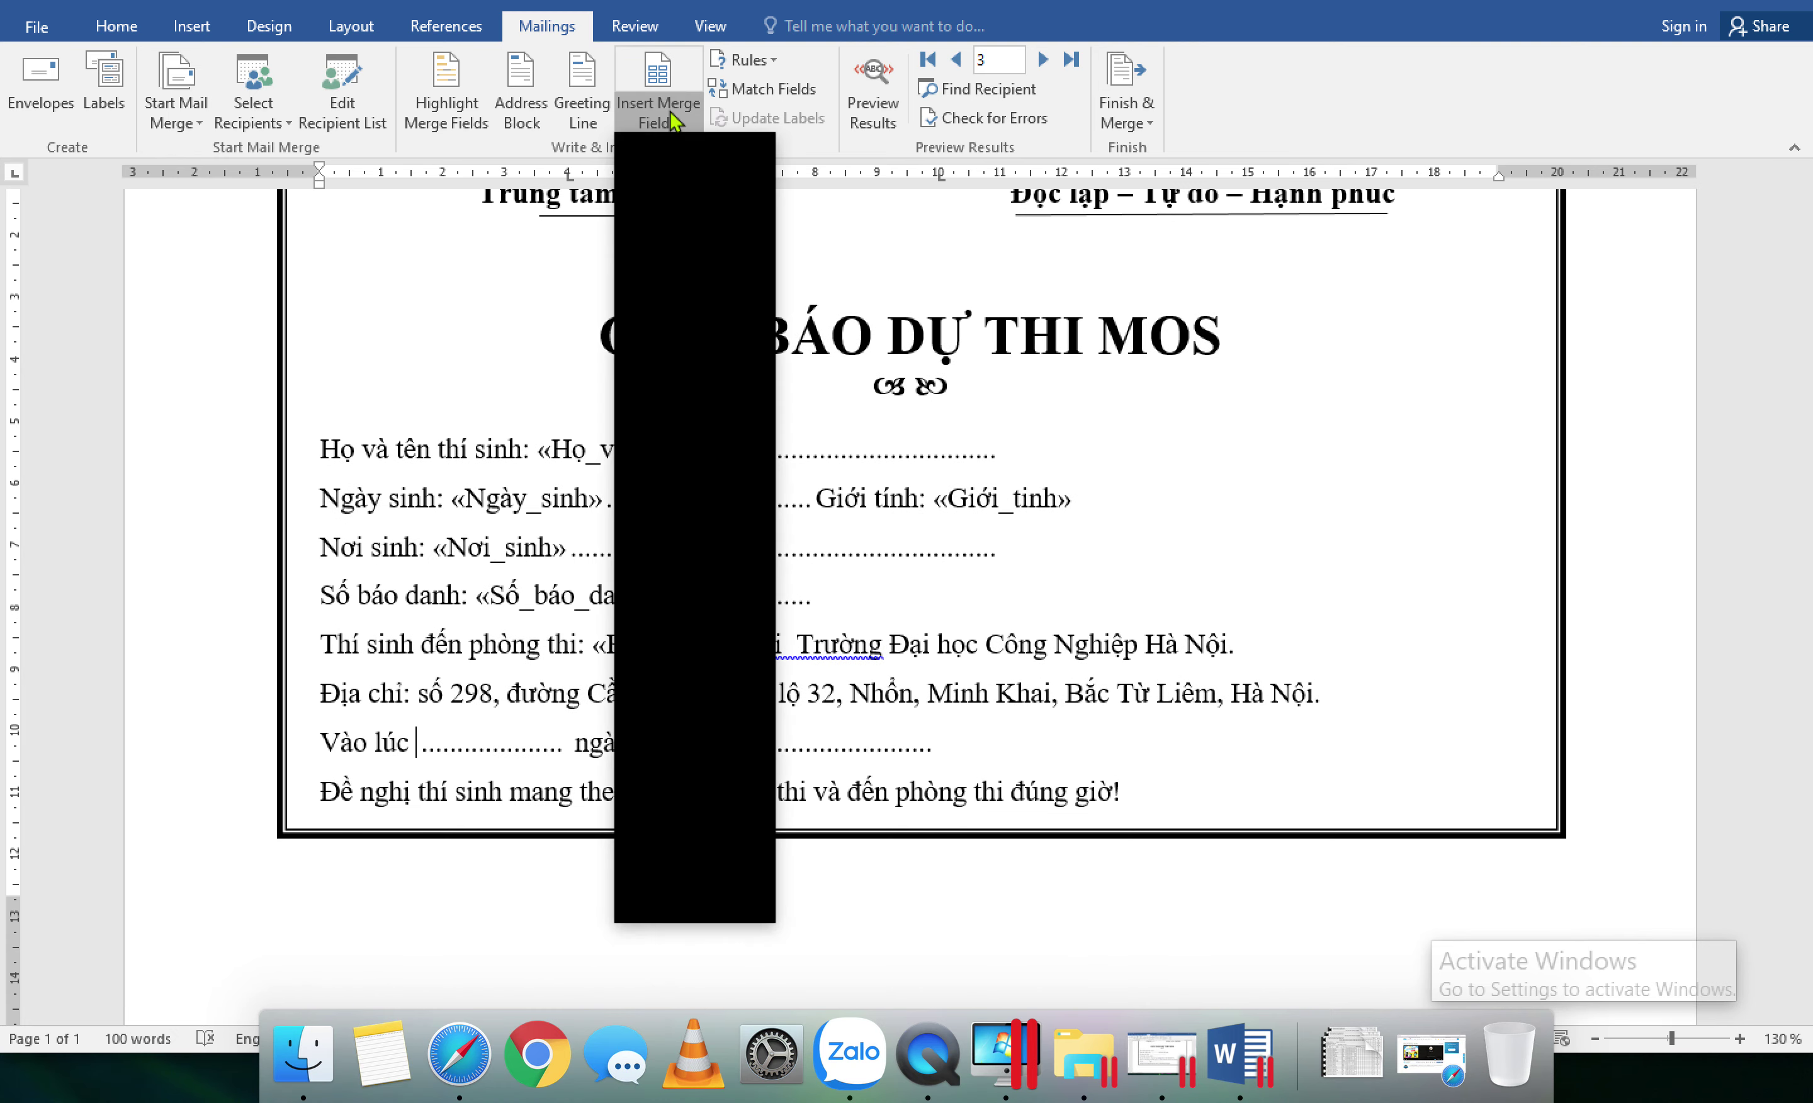
{"action": "left_click", "coordinate": [697, 369]}
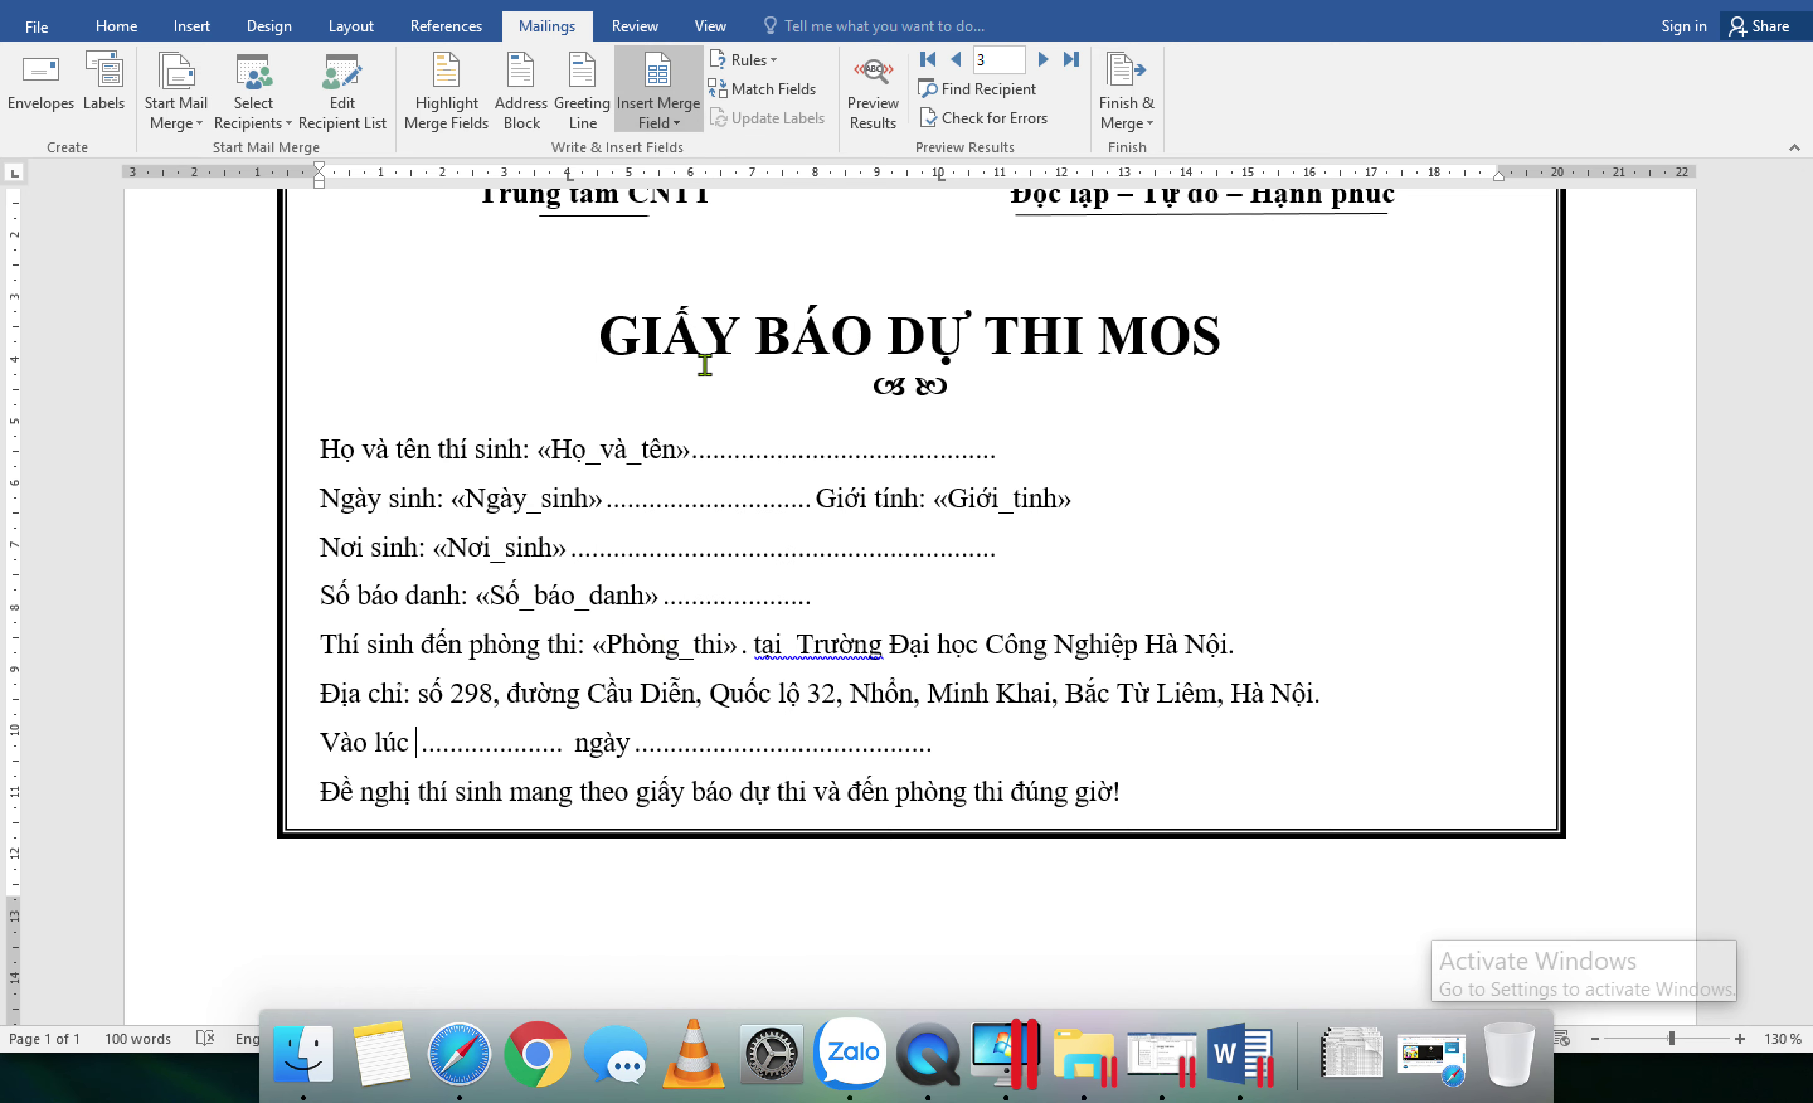
{"action": "left_click", "coordinate": [643, 743]}
{"action": "left_click", "coordinate": [660, 112]}
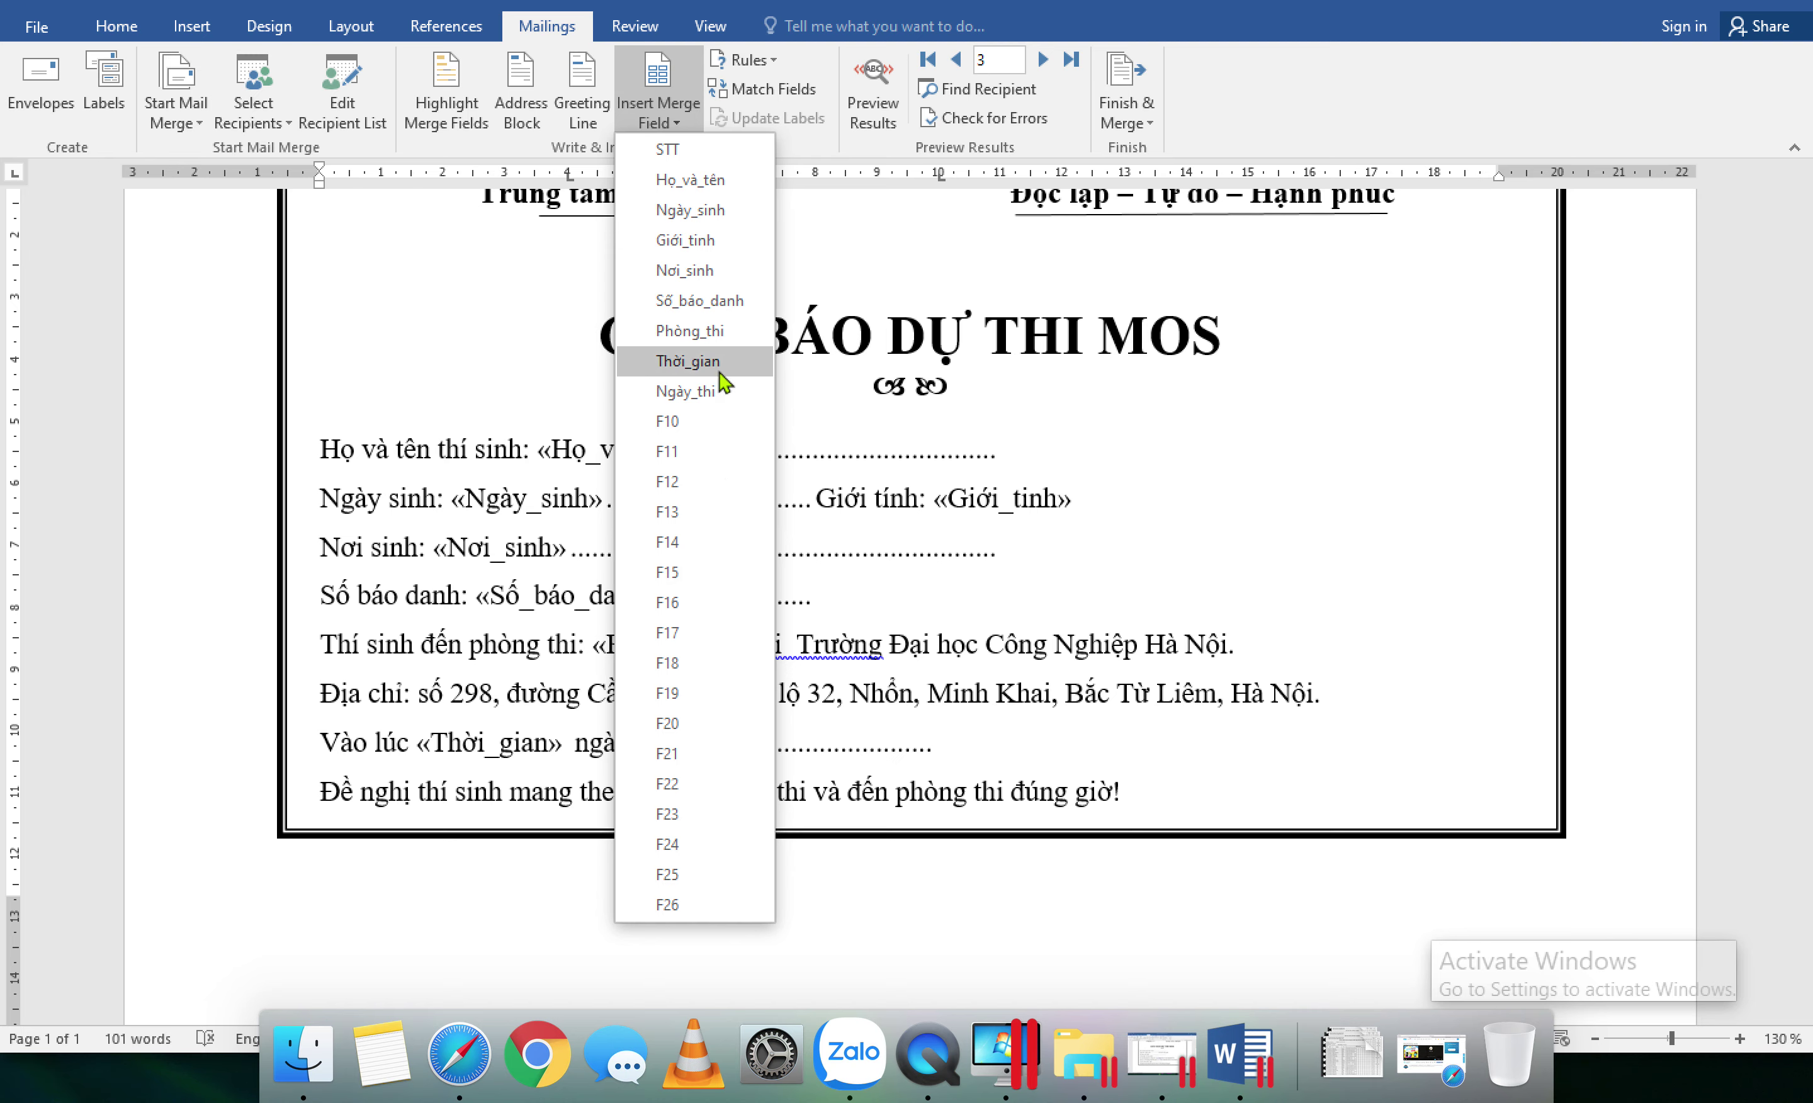
{"action": "left_click", "coordinate": [714, 392]}
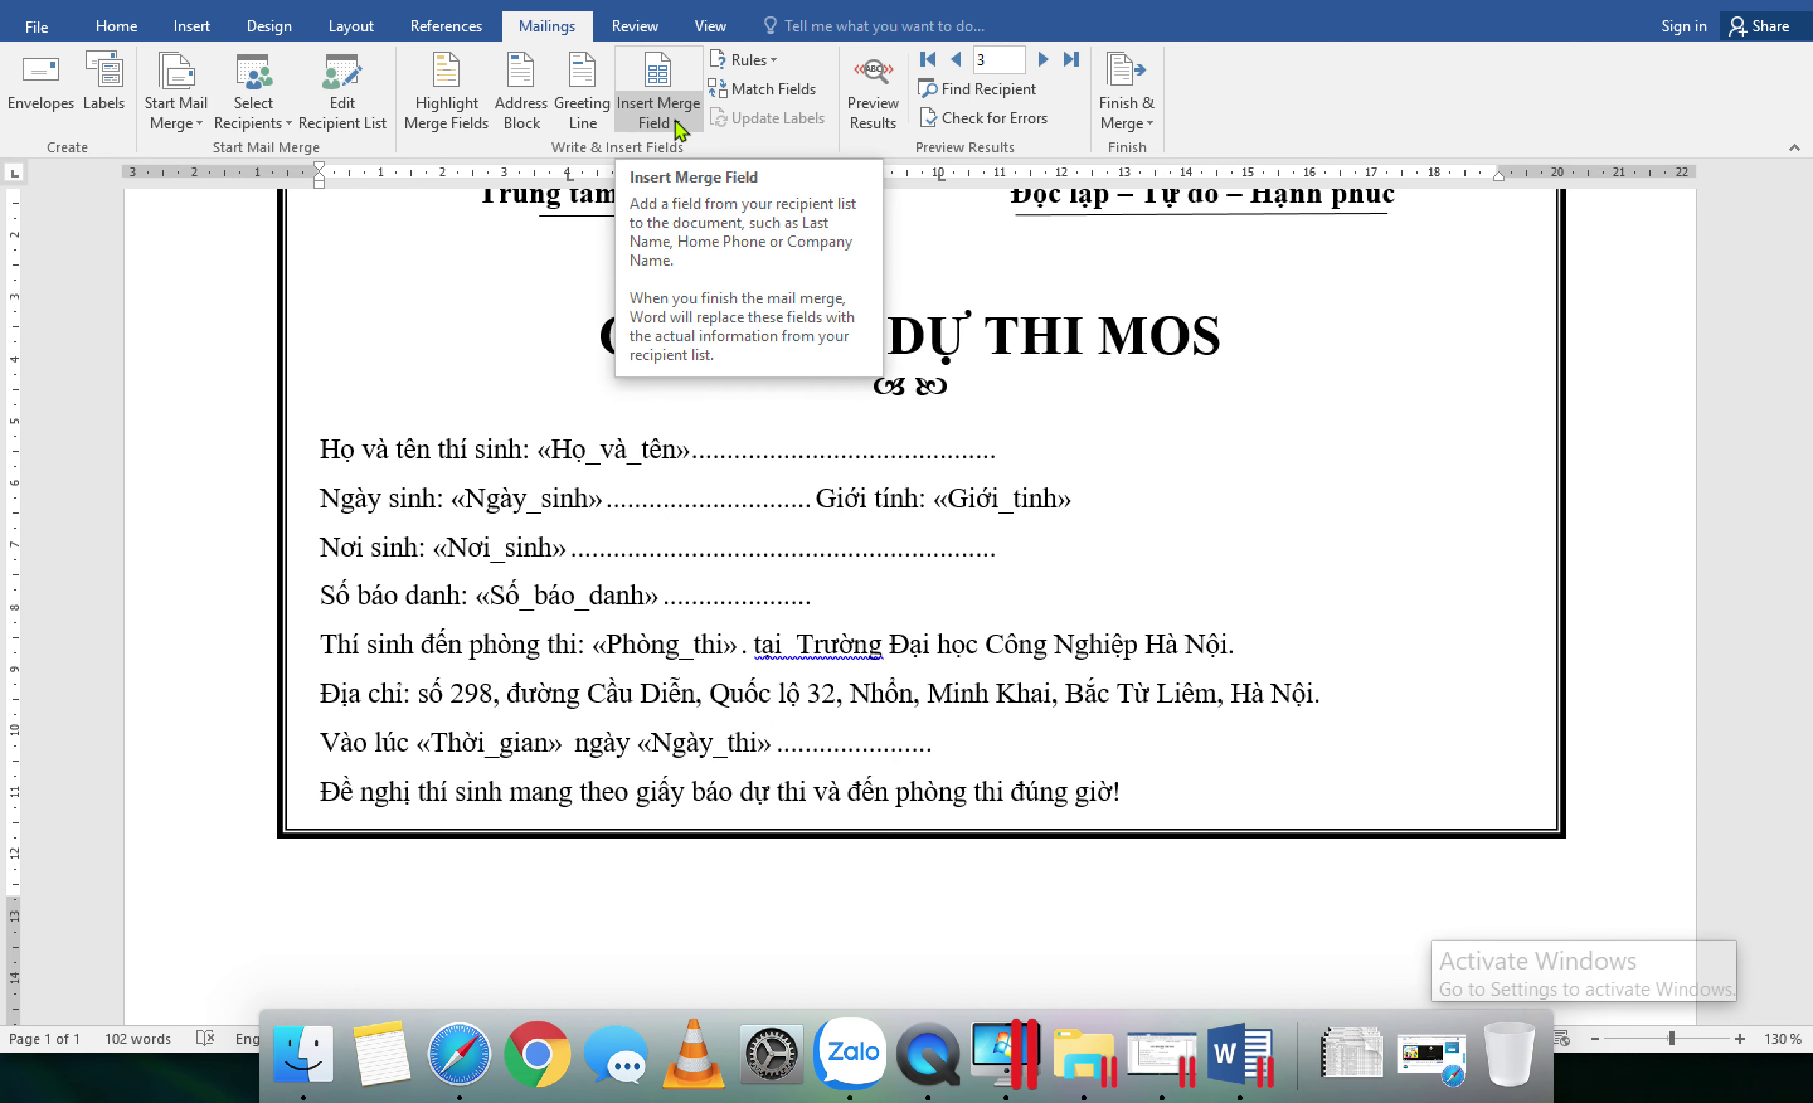
Step: Preview the merge results in the notice, check the candidate name, and go to the first record
{"action": "left_click", "coordinate": [885, 100]}
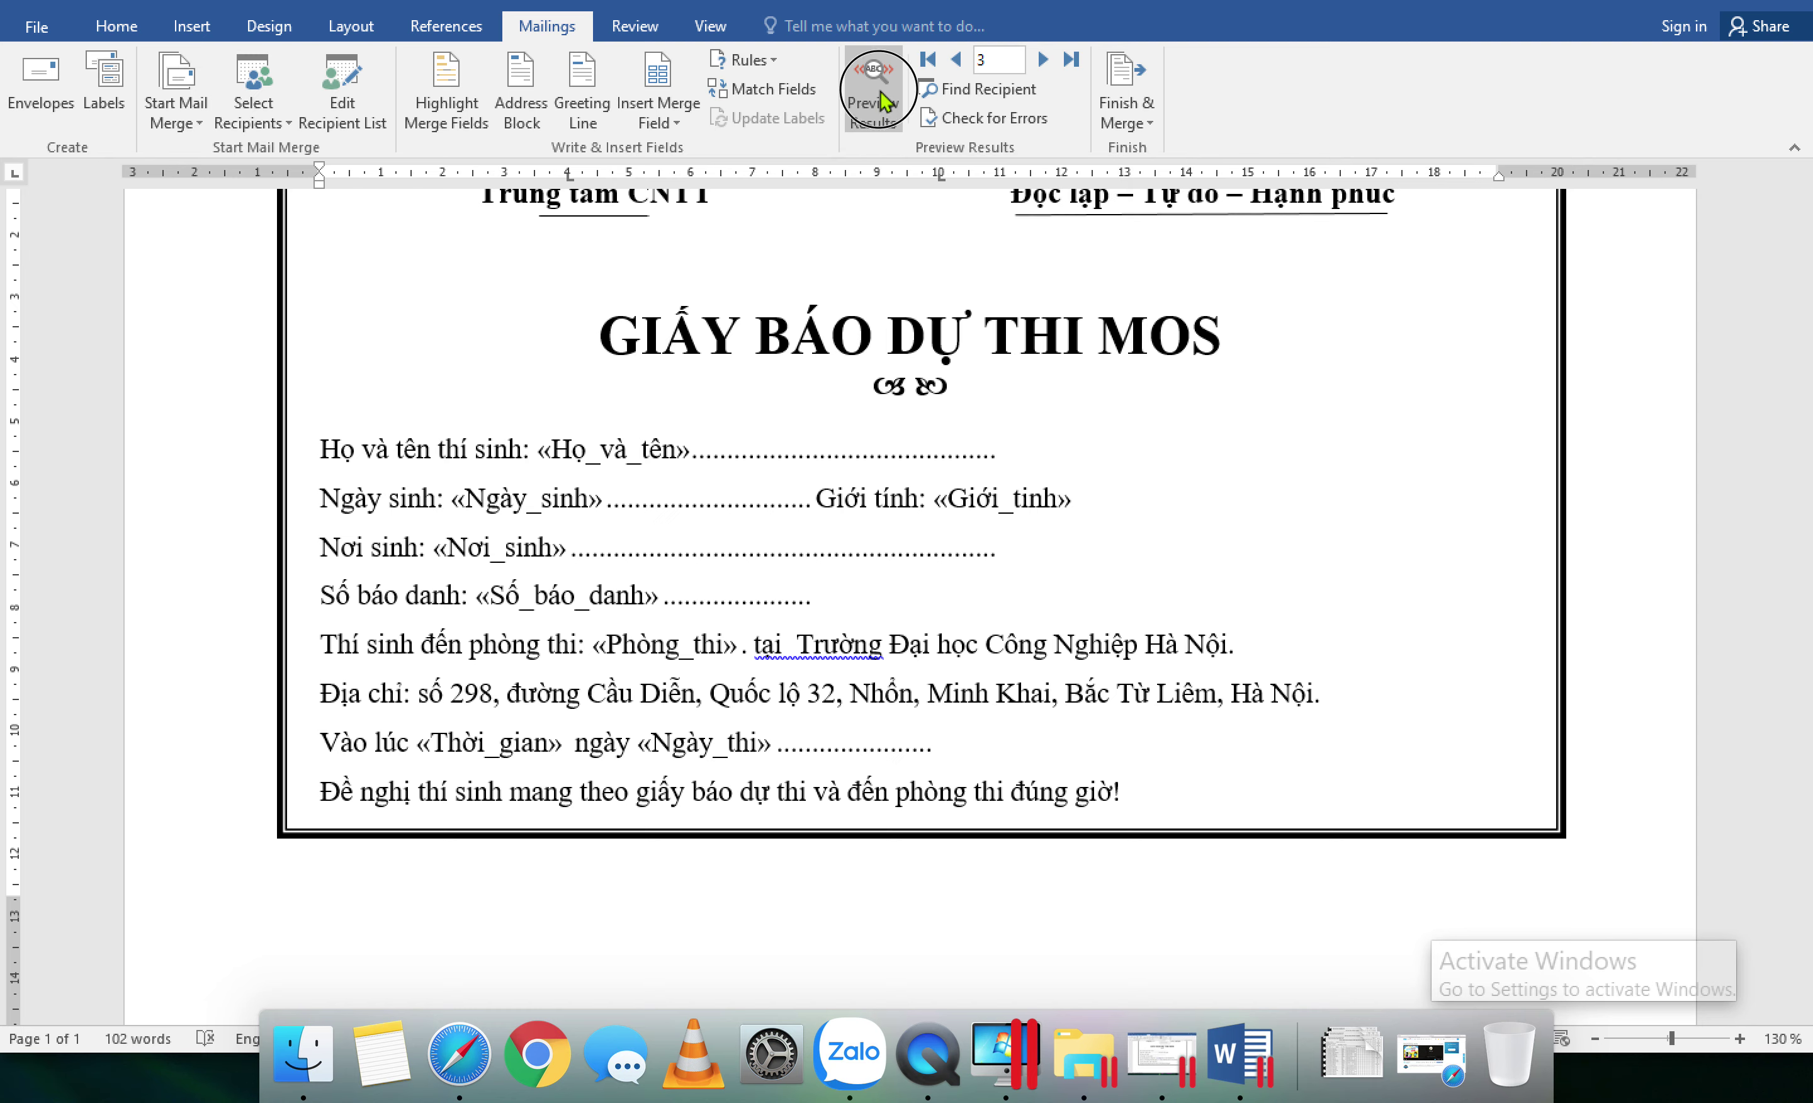
{"action": "left_click_drag", "start_coordinate": [541, 449], "coordinate": [695, 449]}
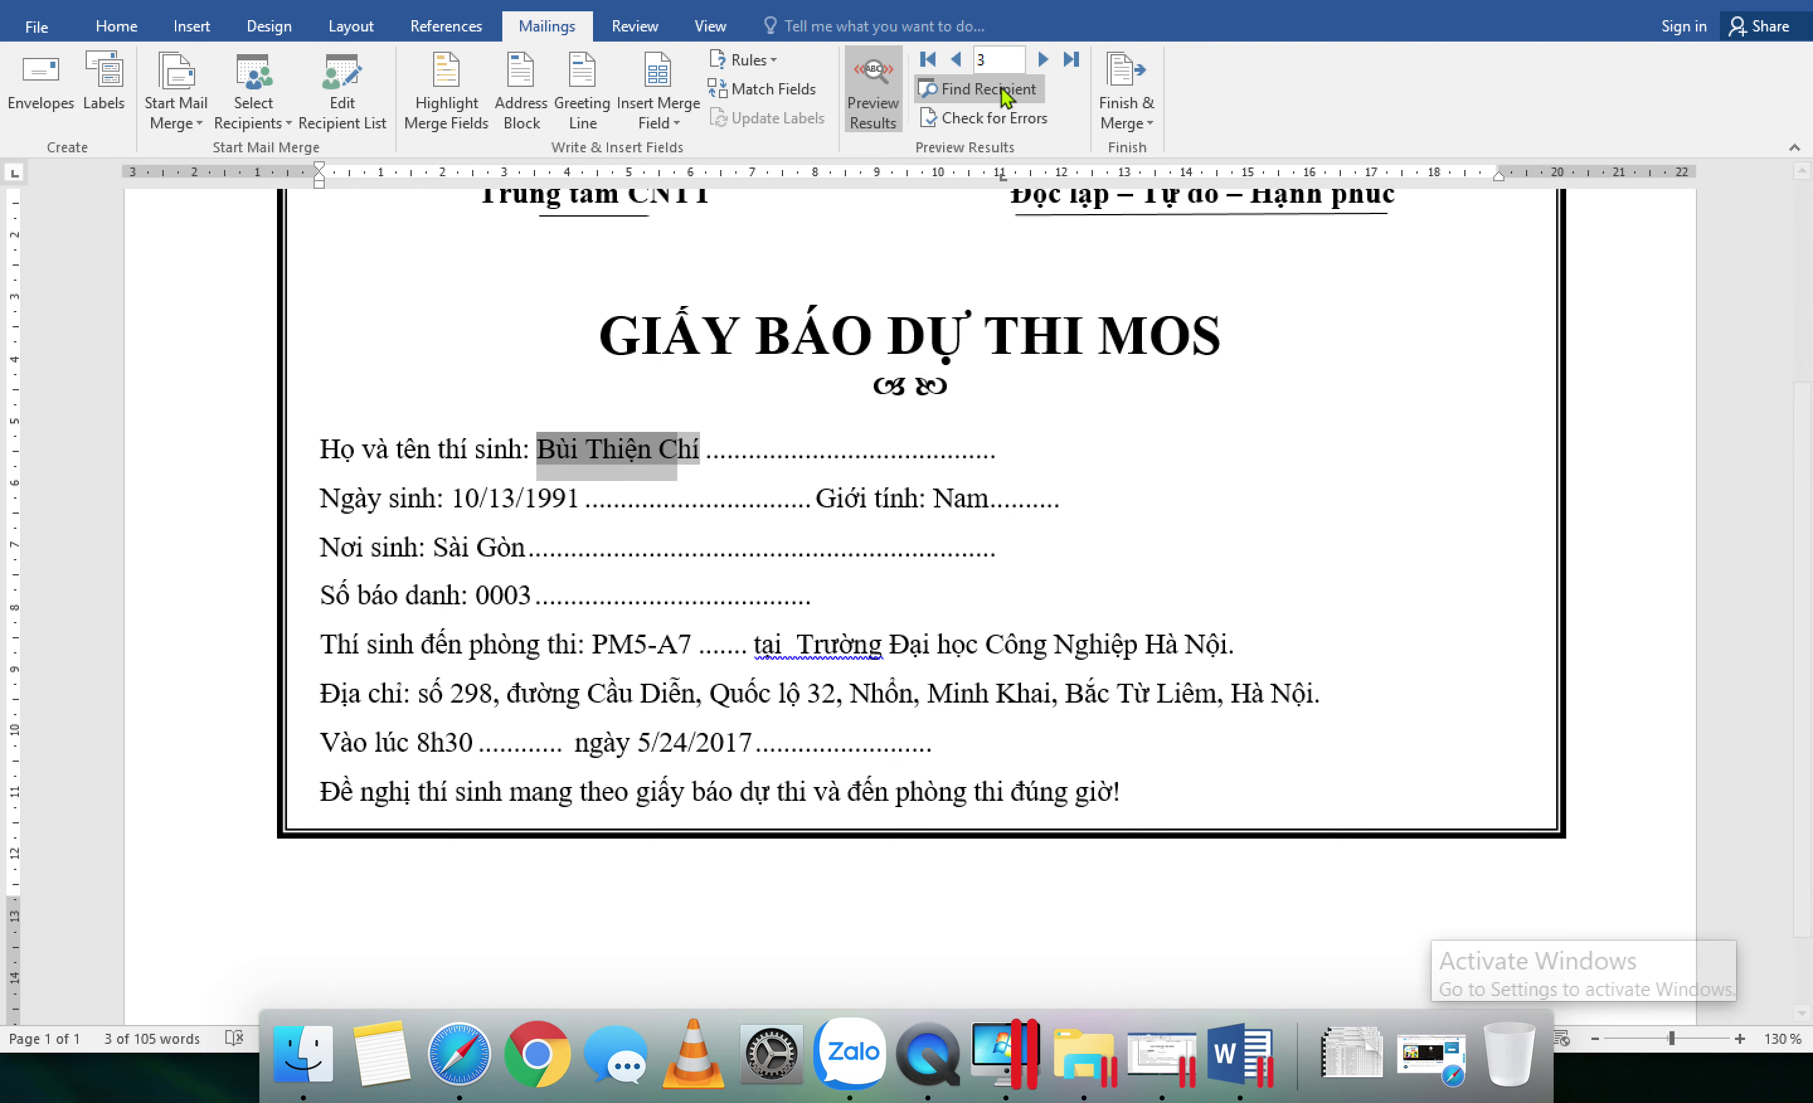
{"action": "left_click", "coordinate": [927, 59]}
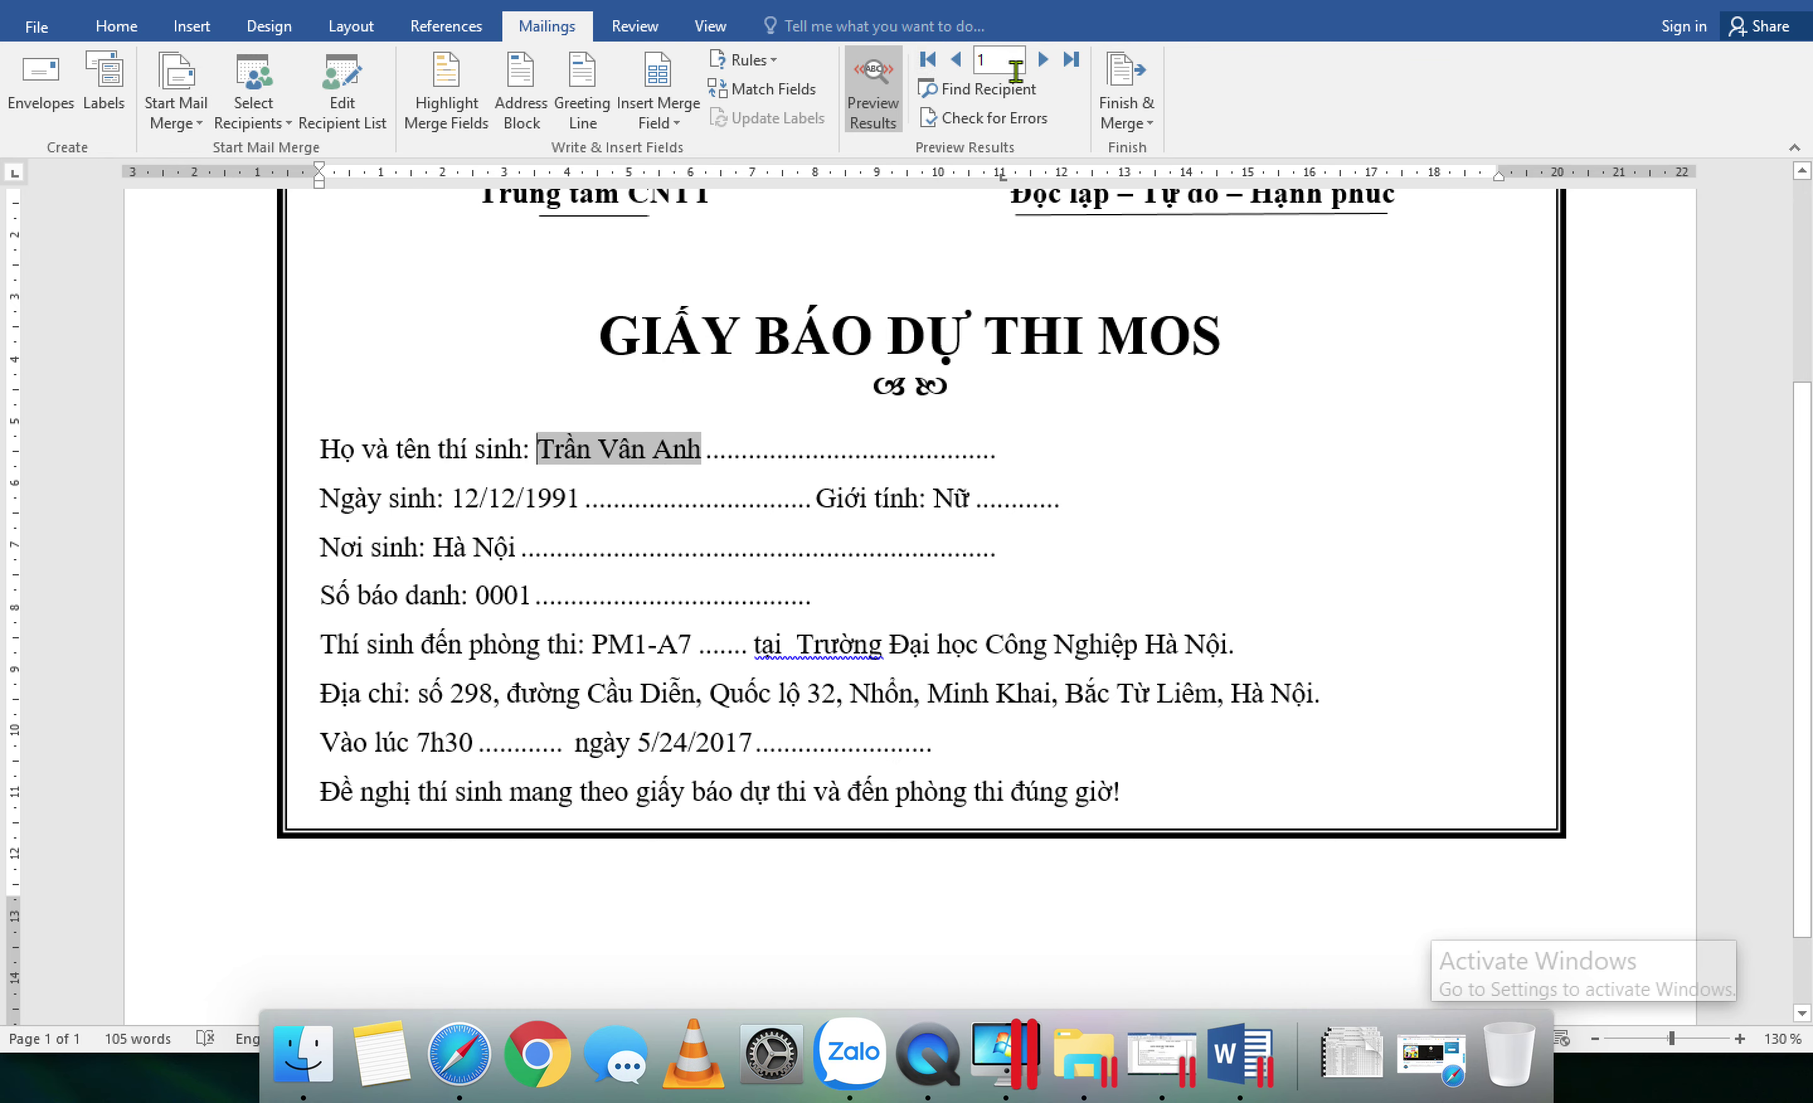
Step: Step through the previewed notices record by record, jump to the last record, and check the whole notice
{"action": "left_click", "coordinate": [1044, 59]}
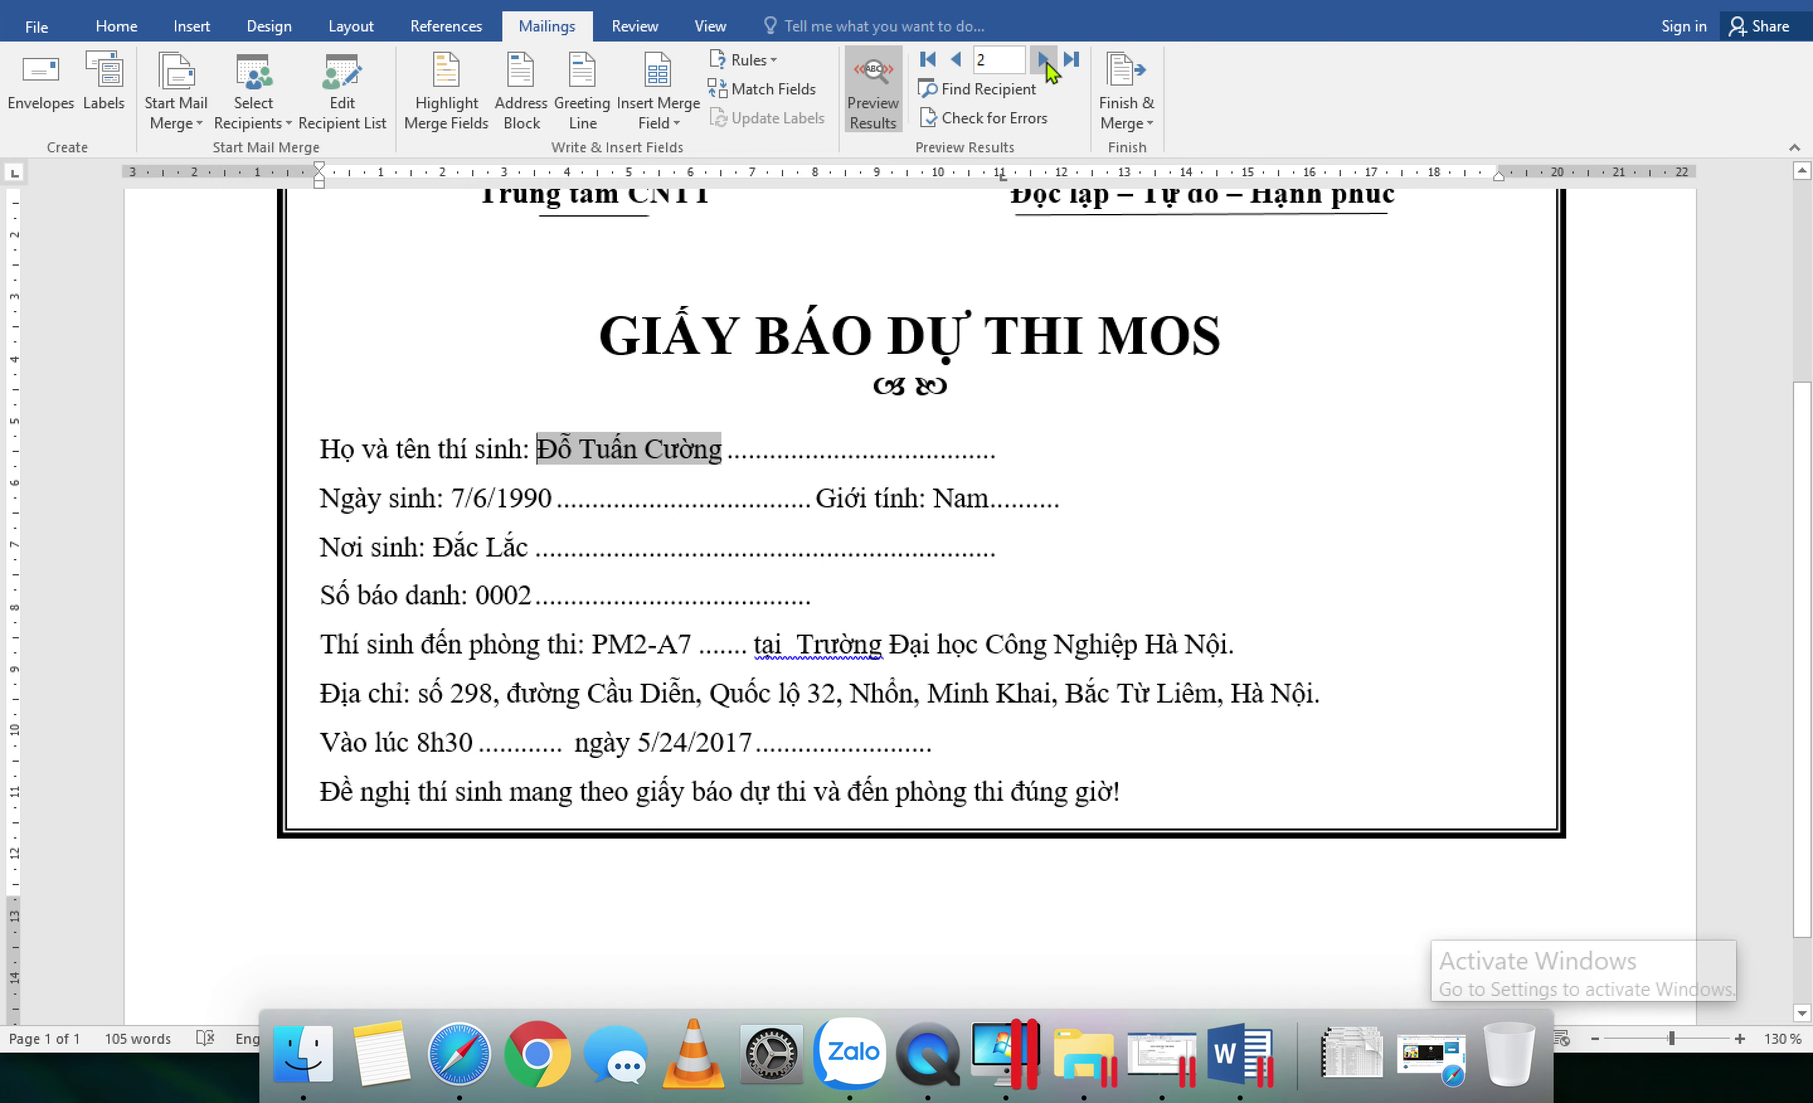
{"action": "left_click", "coordinate": [1044, 59]}
{"action": "left_click", "coordinate": [1071, 64]}
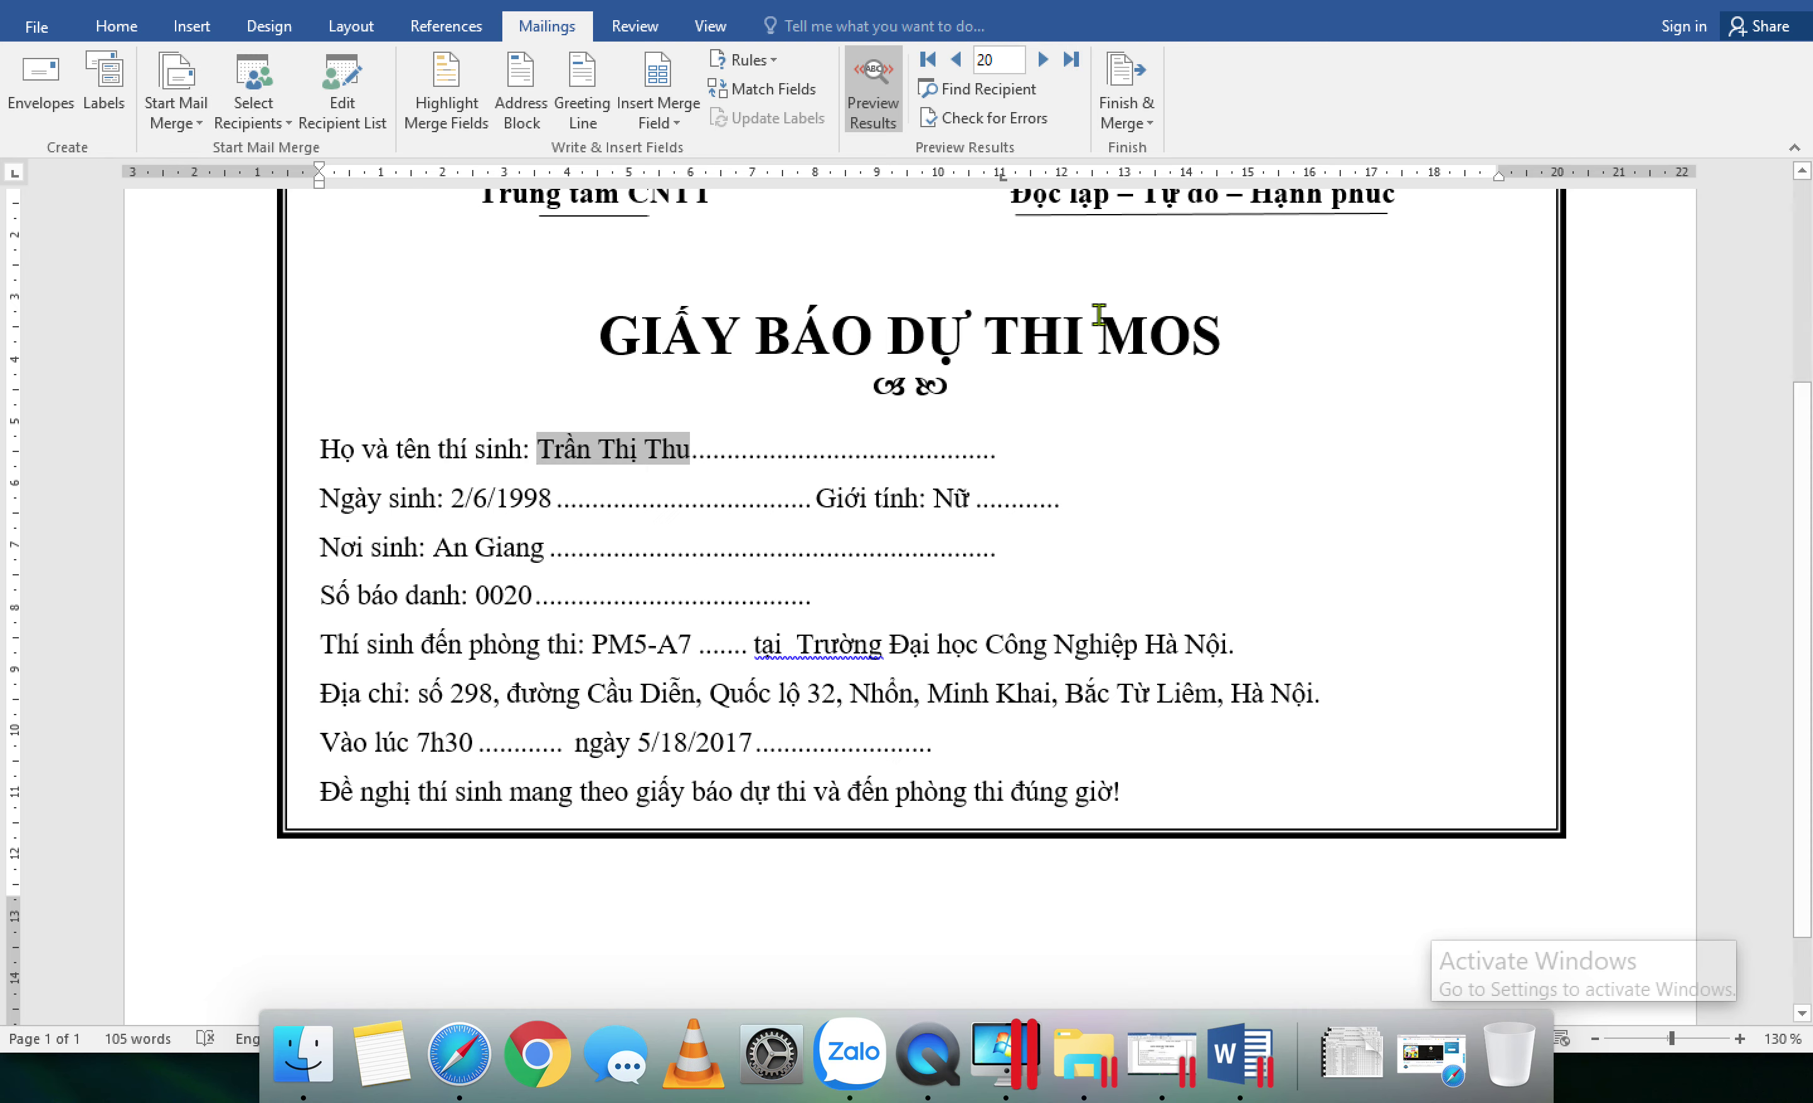
{"action": "scroll", "coordinate": [1085, 327], "scroll_direction": "up", "scroll_amount": 3}
{"action": "scroll", "coordinate": [1079, 367], "scroll_direction": "down", "scroll_amount": 2}
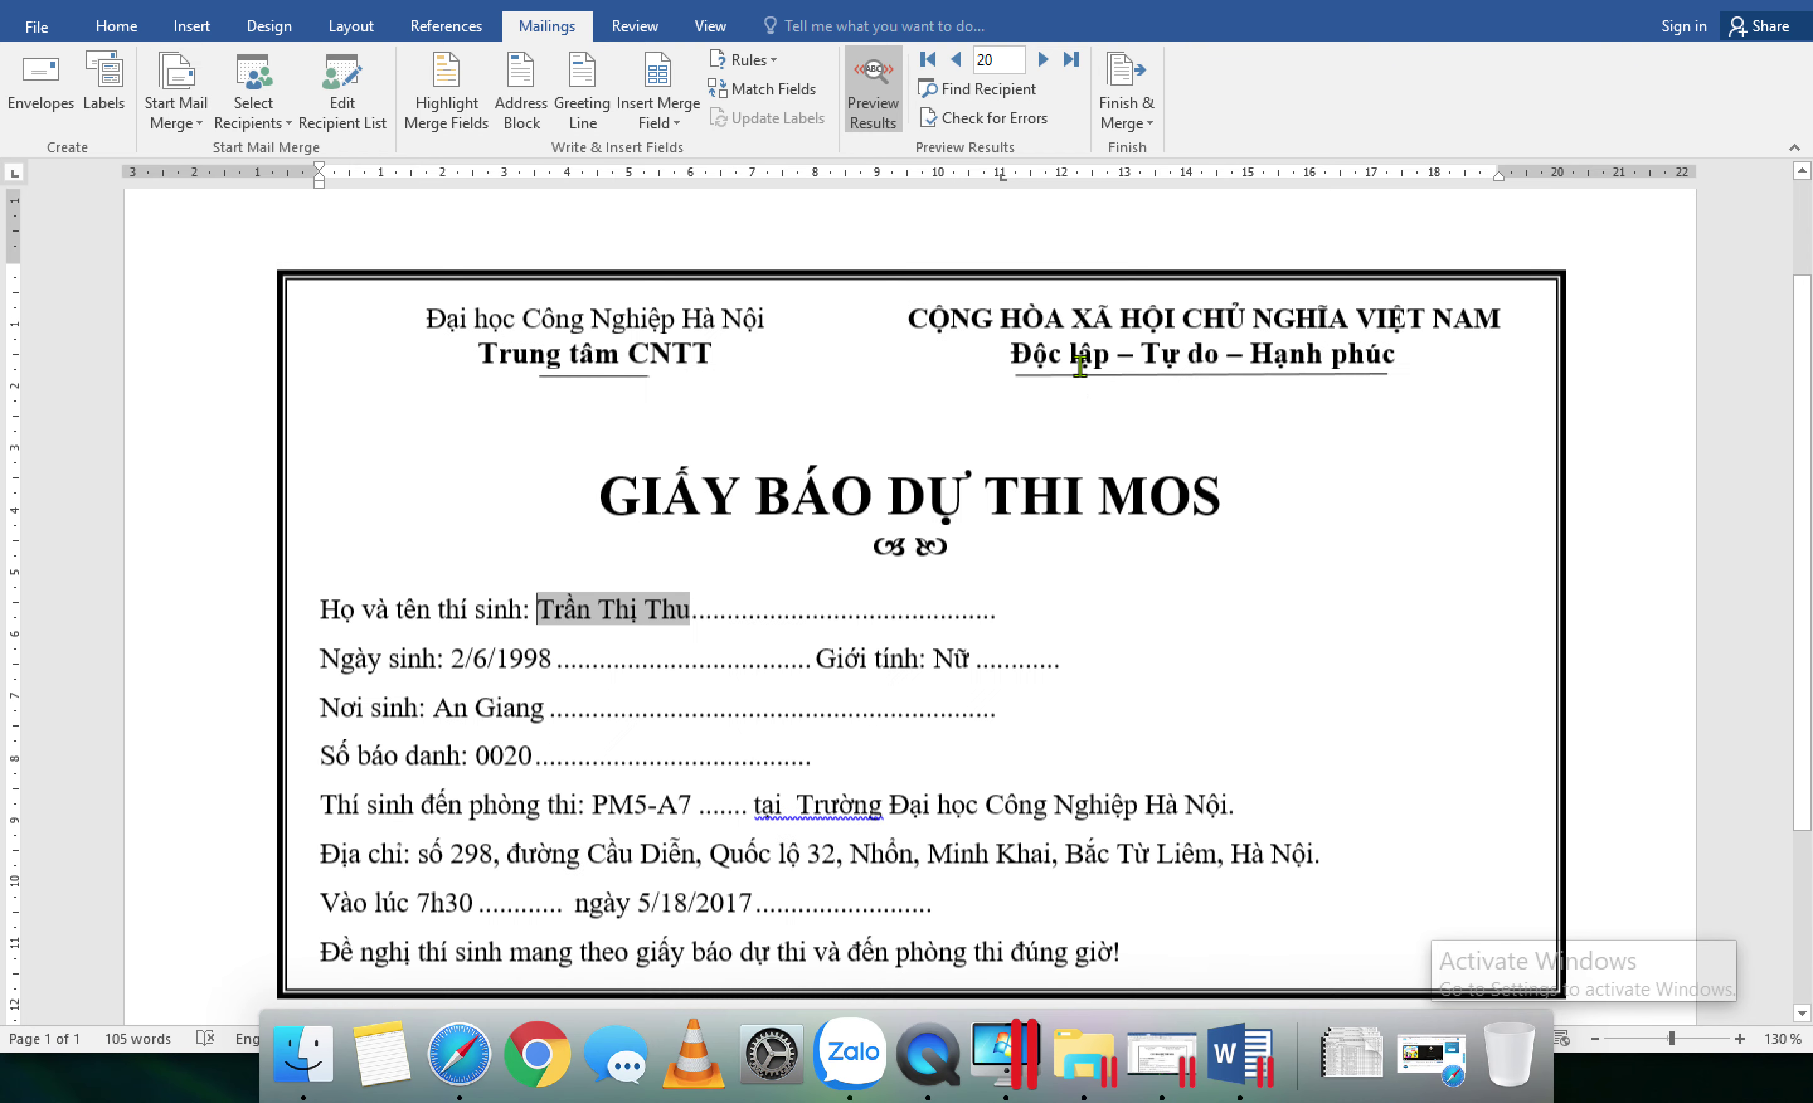
Step: Merge all records into a new document of individual notices and look over the generated pages
{"action": "left_click", "coordinate": [1131, 110]}
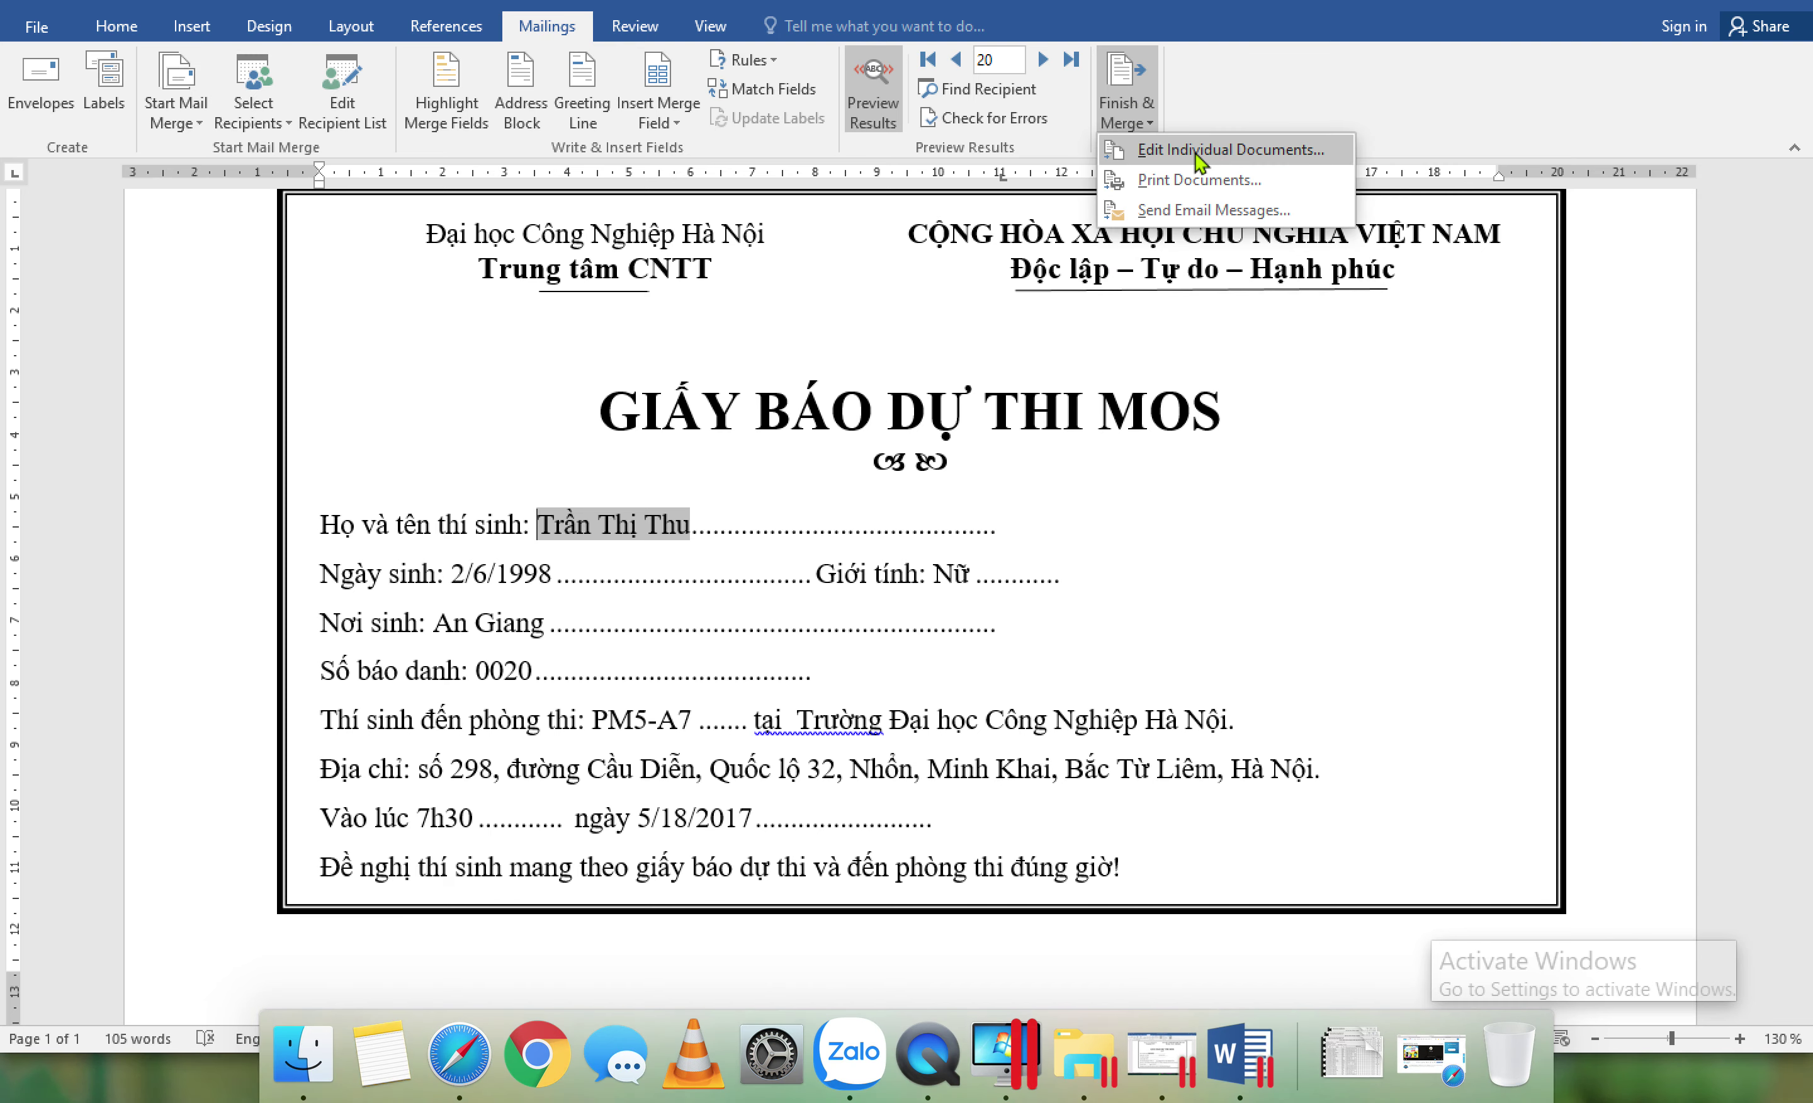
{"action": "left_click", "coordinate": [1287, 153]}
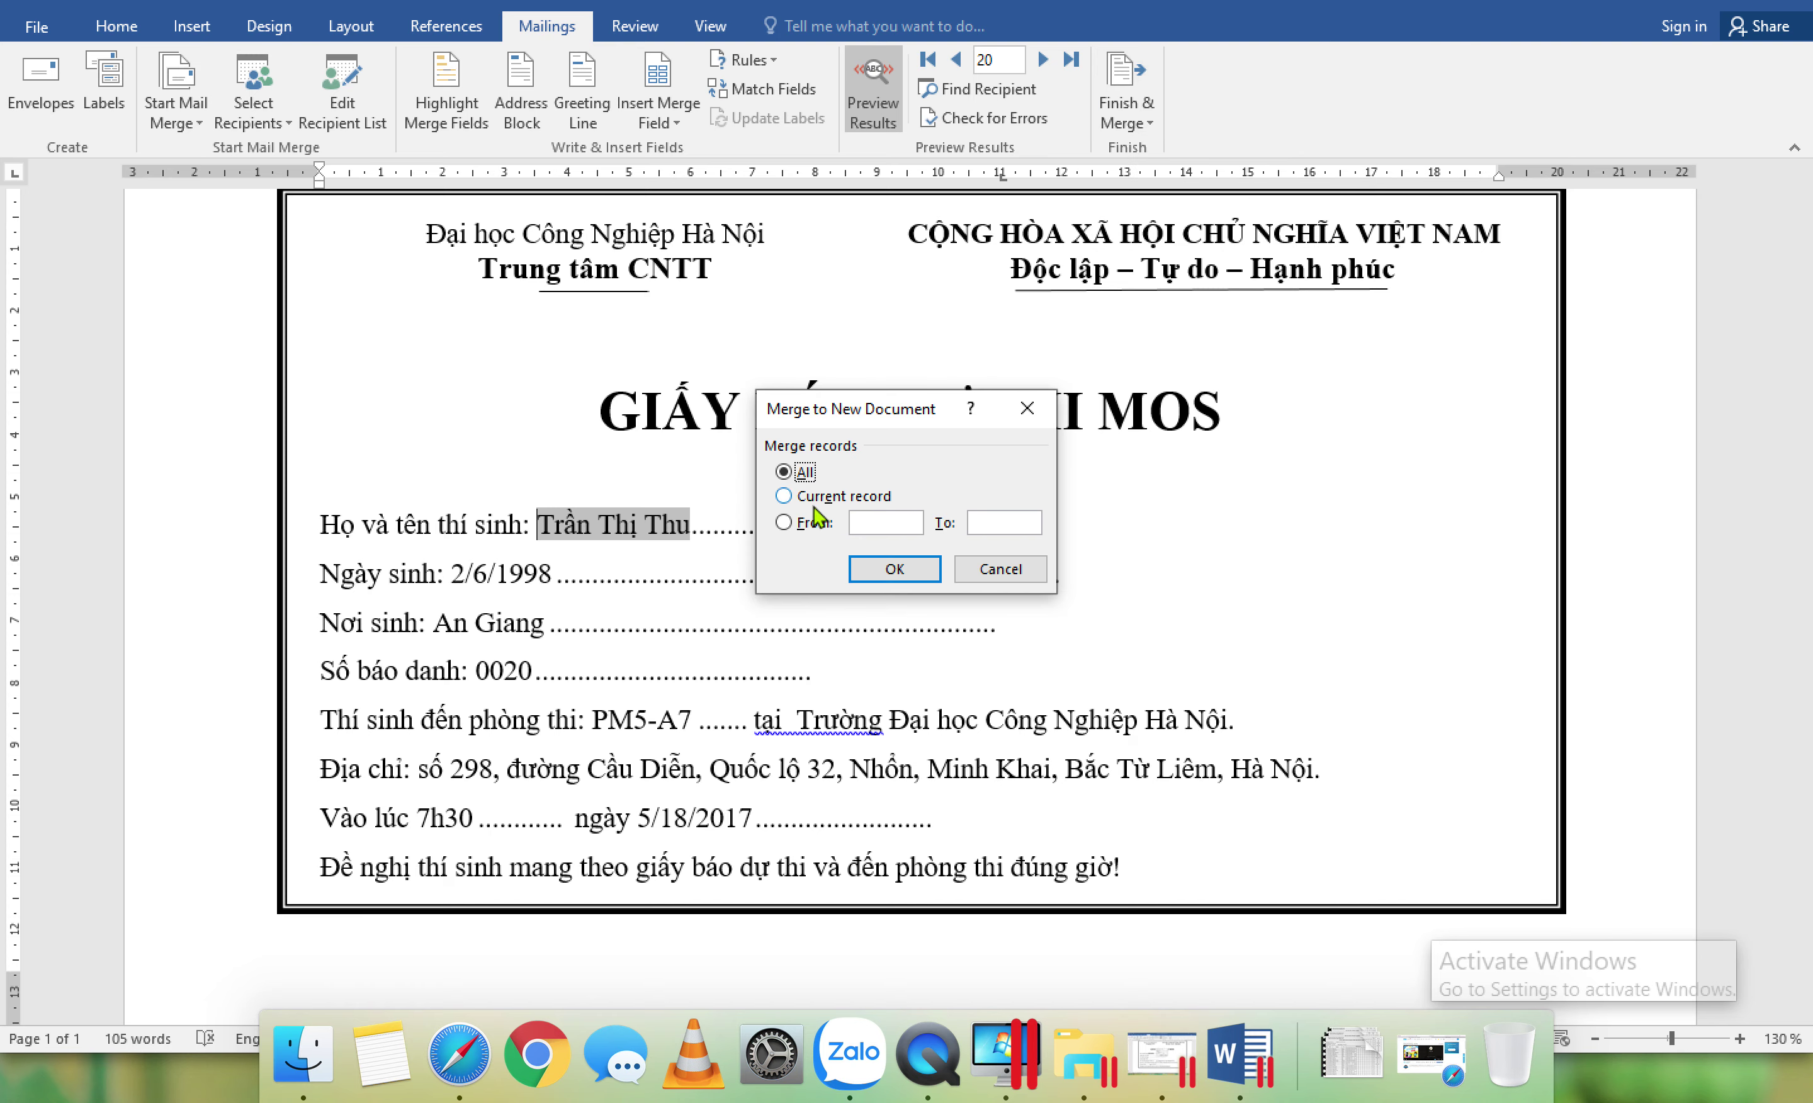
{"action": "left_click", "coordinate": [889, 573]}
{"action": "left_click", "coordinate": [899, 569]}
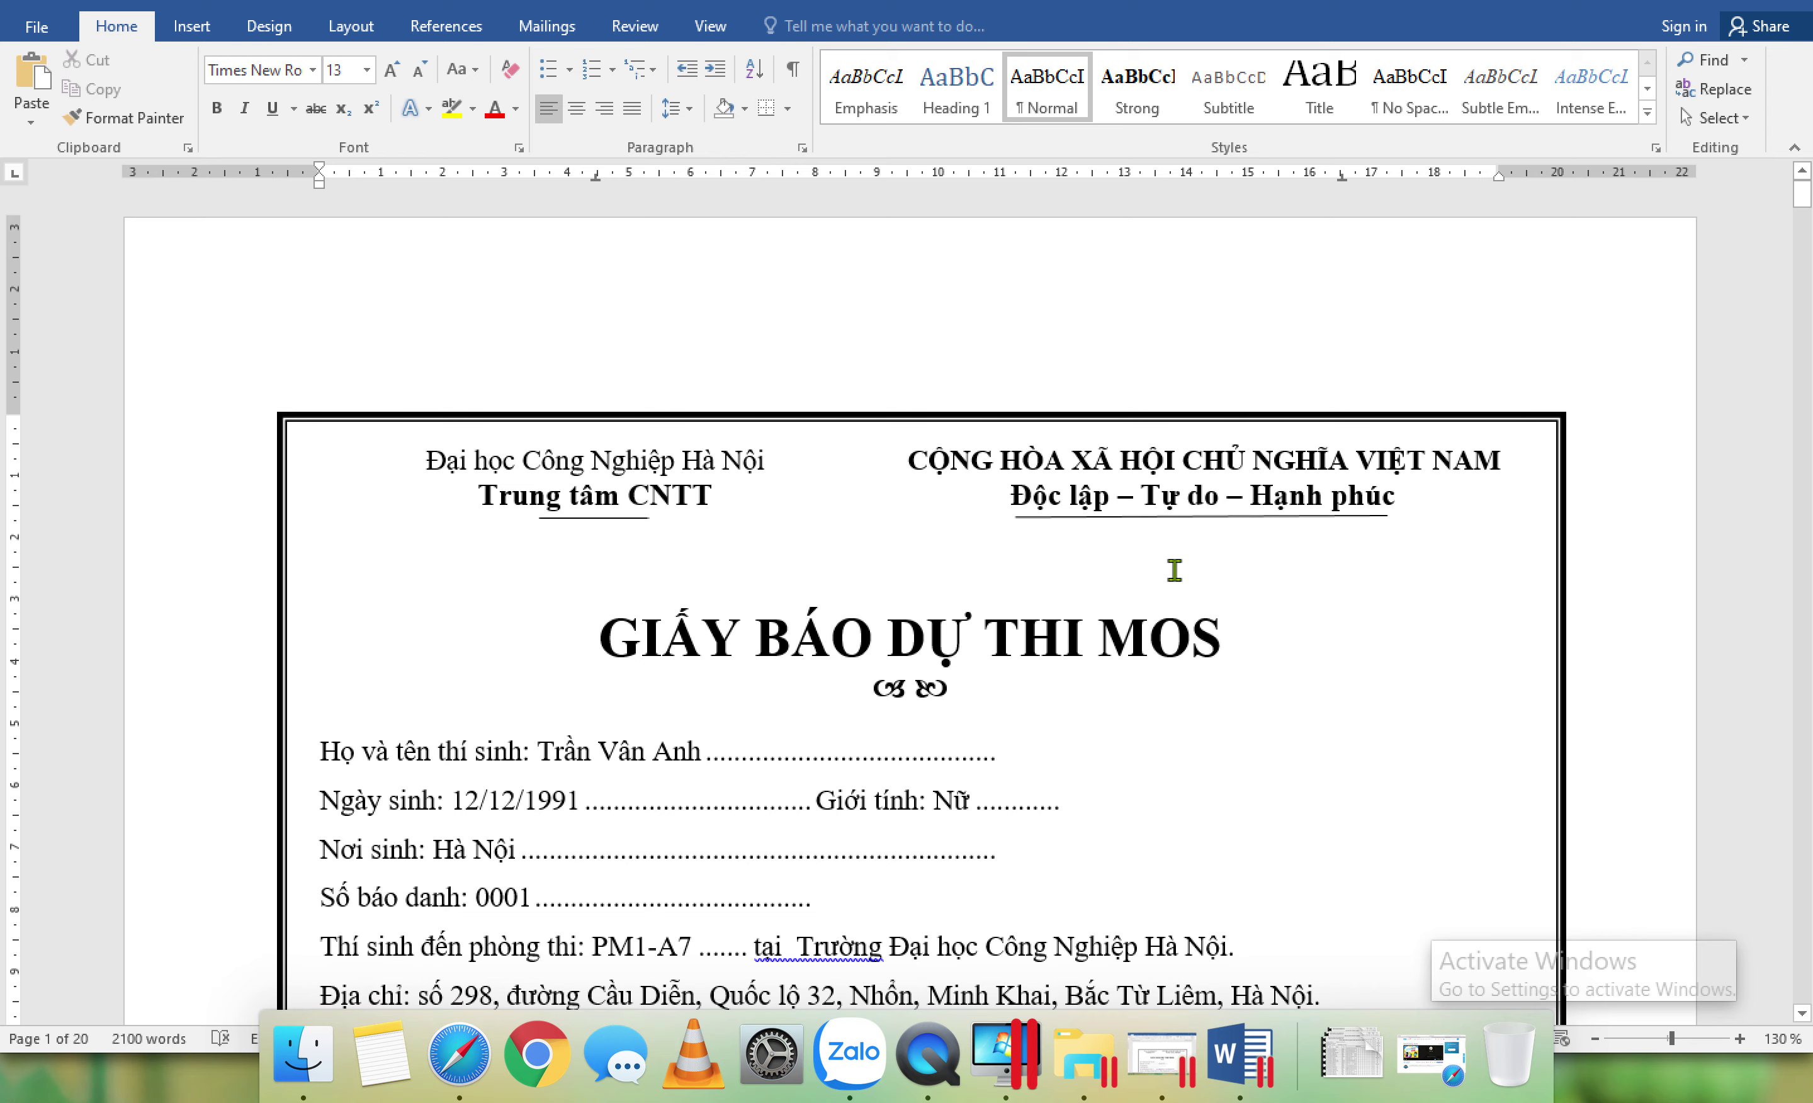
{"action": "scroll", "coordinate": [1166, 572], "scroll_direction": "up", "scroll_amount": 5}
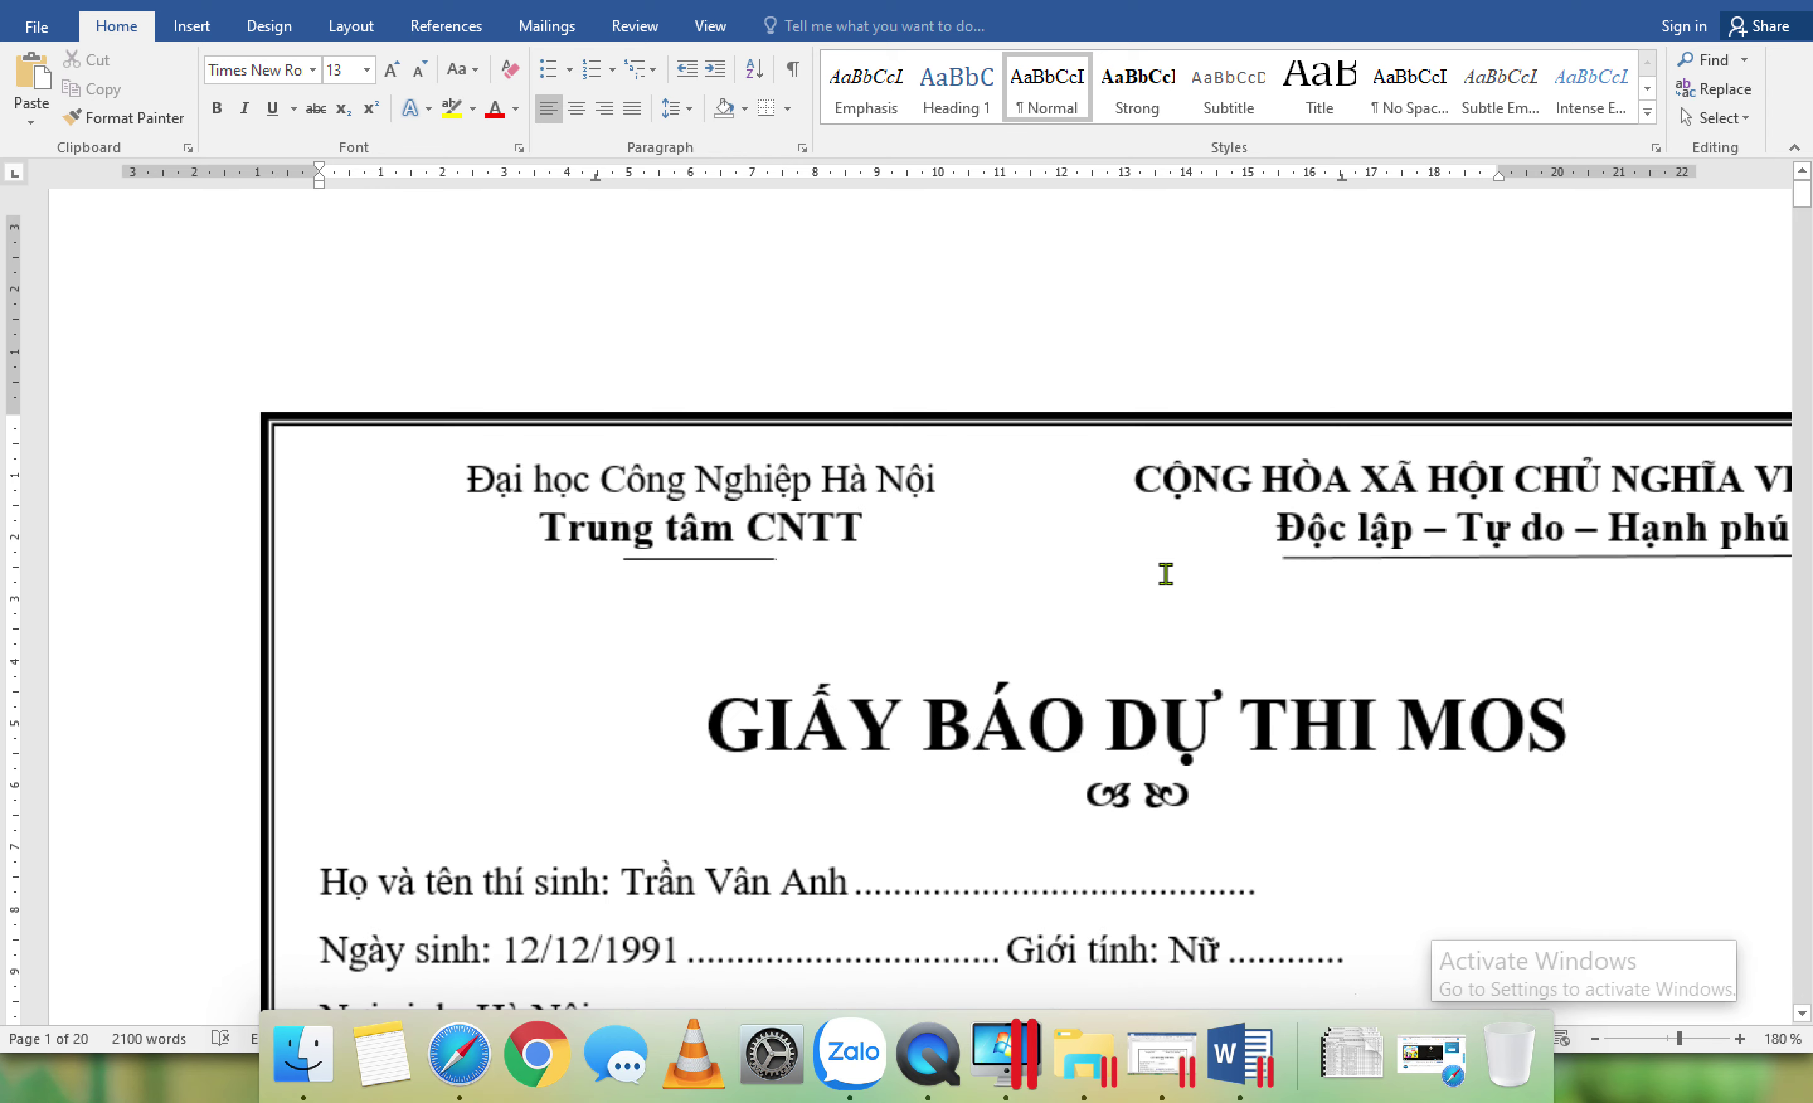
{"action": "scroll", "coordinate": [1153, 578], "scroll_direction": "down", "scroll_amount": 11}
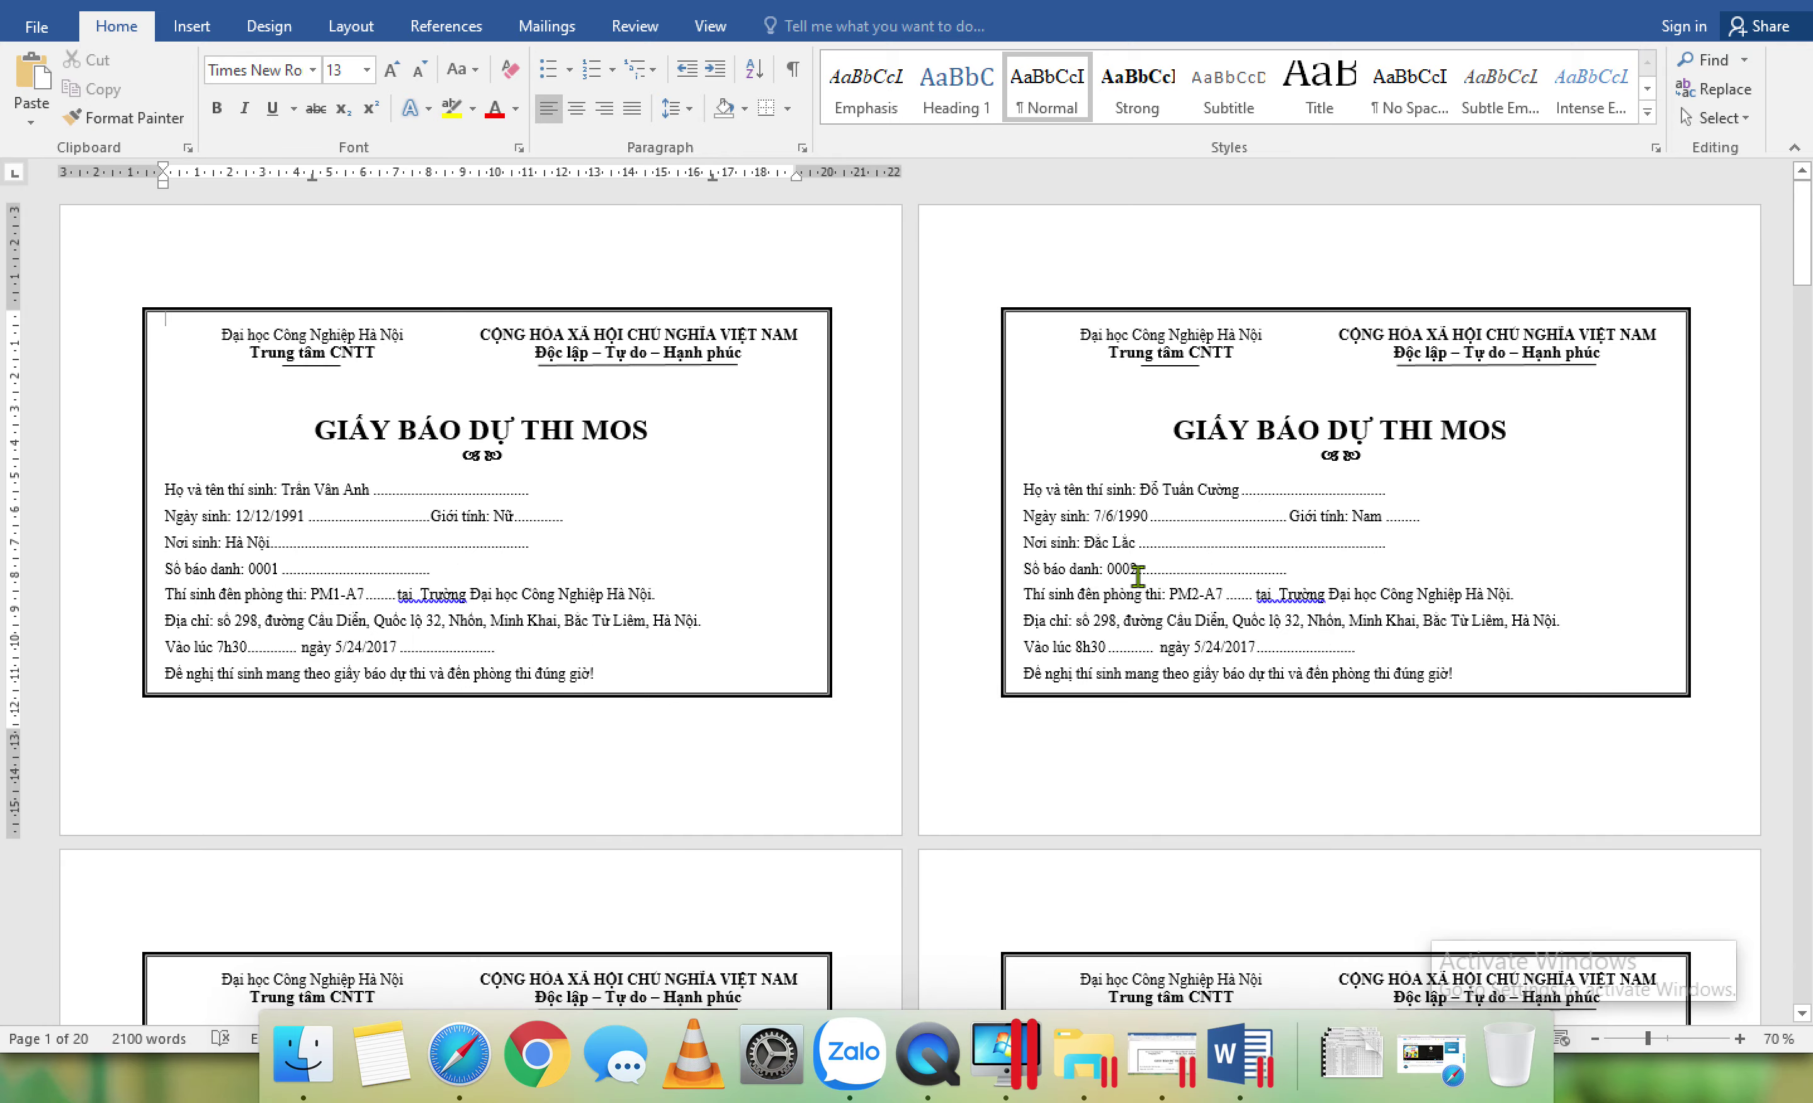
{"action": "mouse_move", "coordinate": [1801, 251]}
{"action": "left_mouse_down"}
{"action": "mouse_move", "coordinate": [1793, 794]}
{"action": "mouse_move", "coordinate": [1783, 230]}
{"action": "left_mouse_up"}
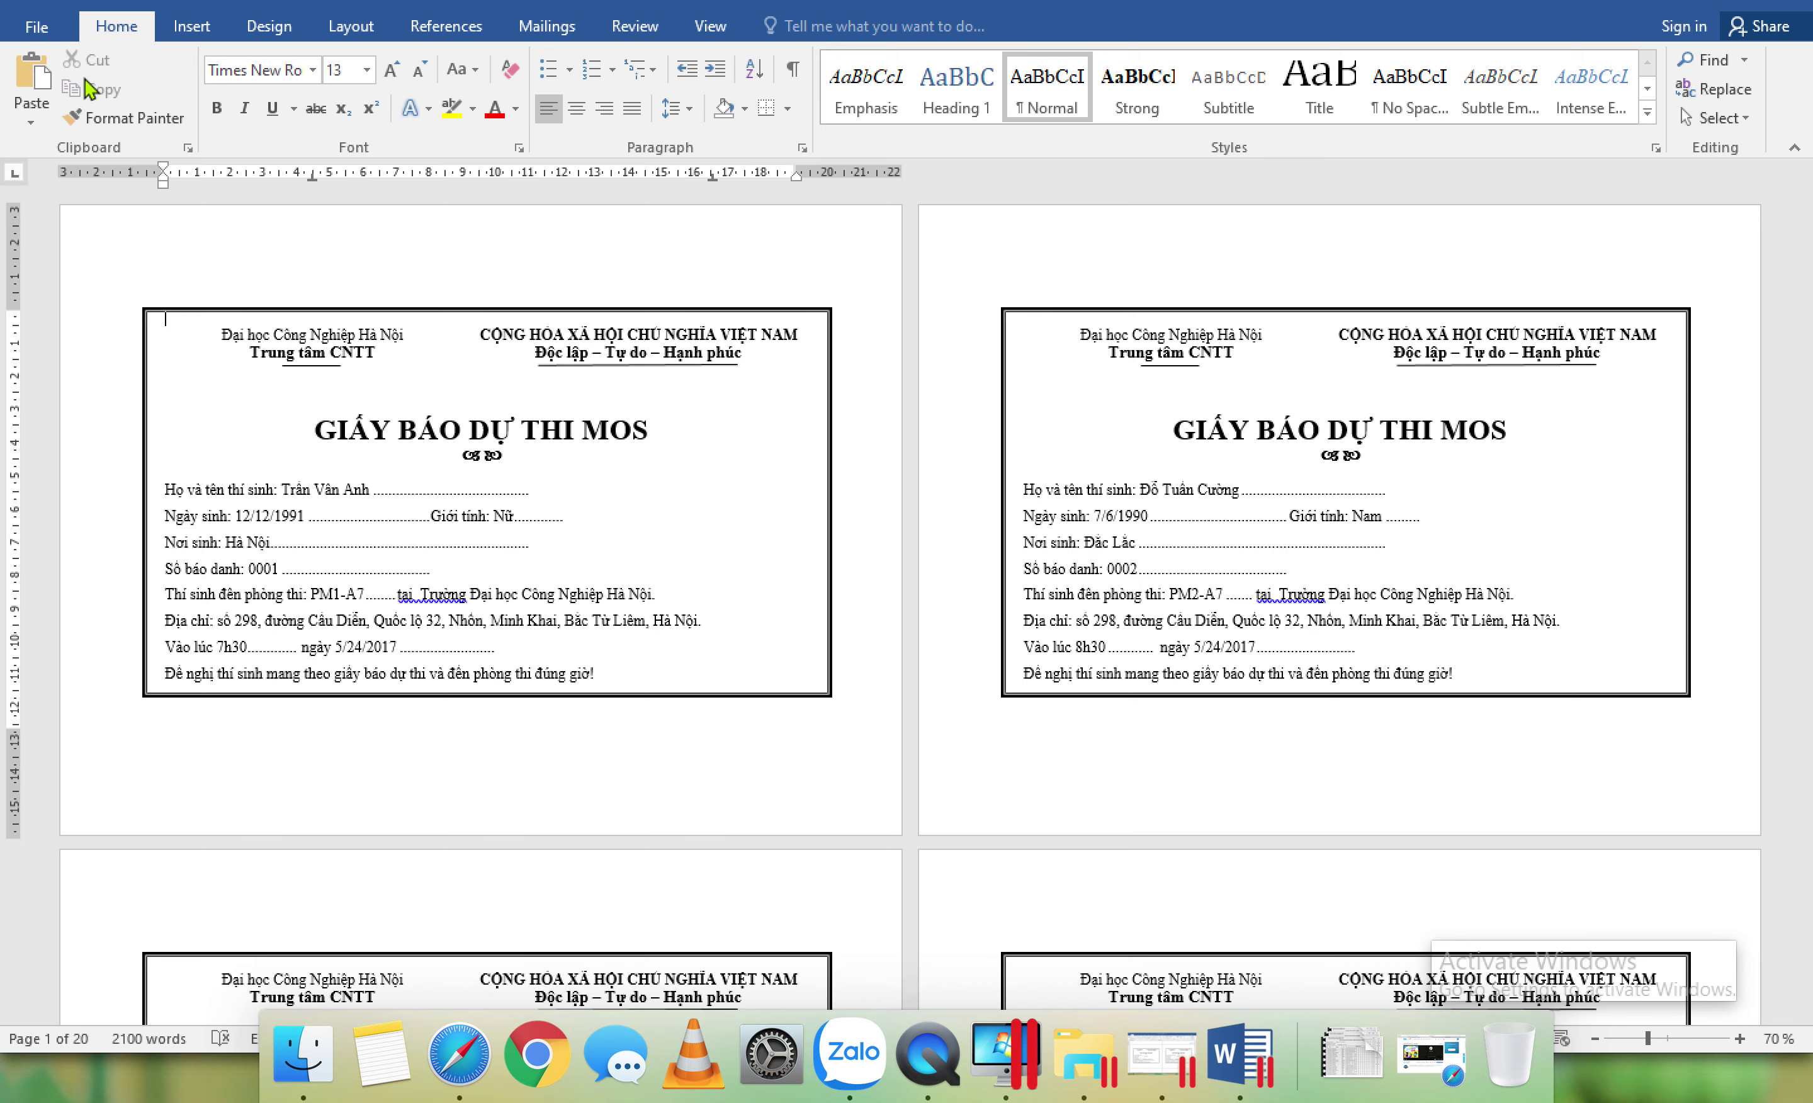
Step: Export the merged notices as a PDF named GiayBaoDuThiHoanThien in the B3 > BT1 folder of XU LY VAN BAN NANG CAO
{"action": "left_click", "coordinate": [61, 37]}
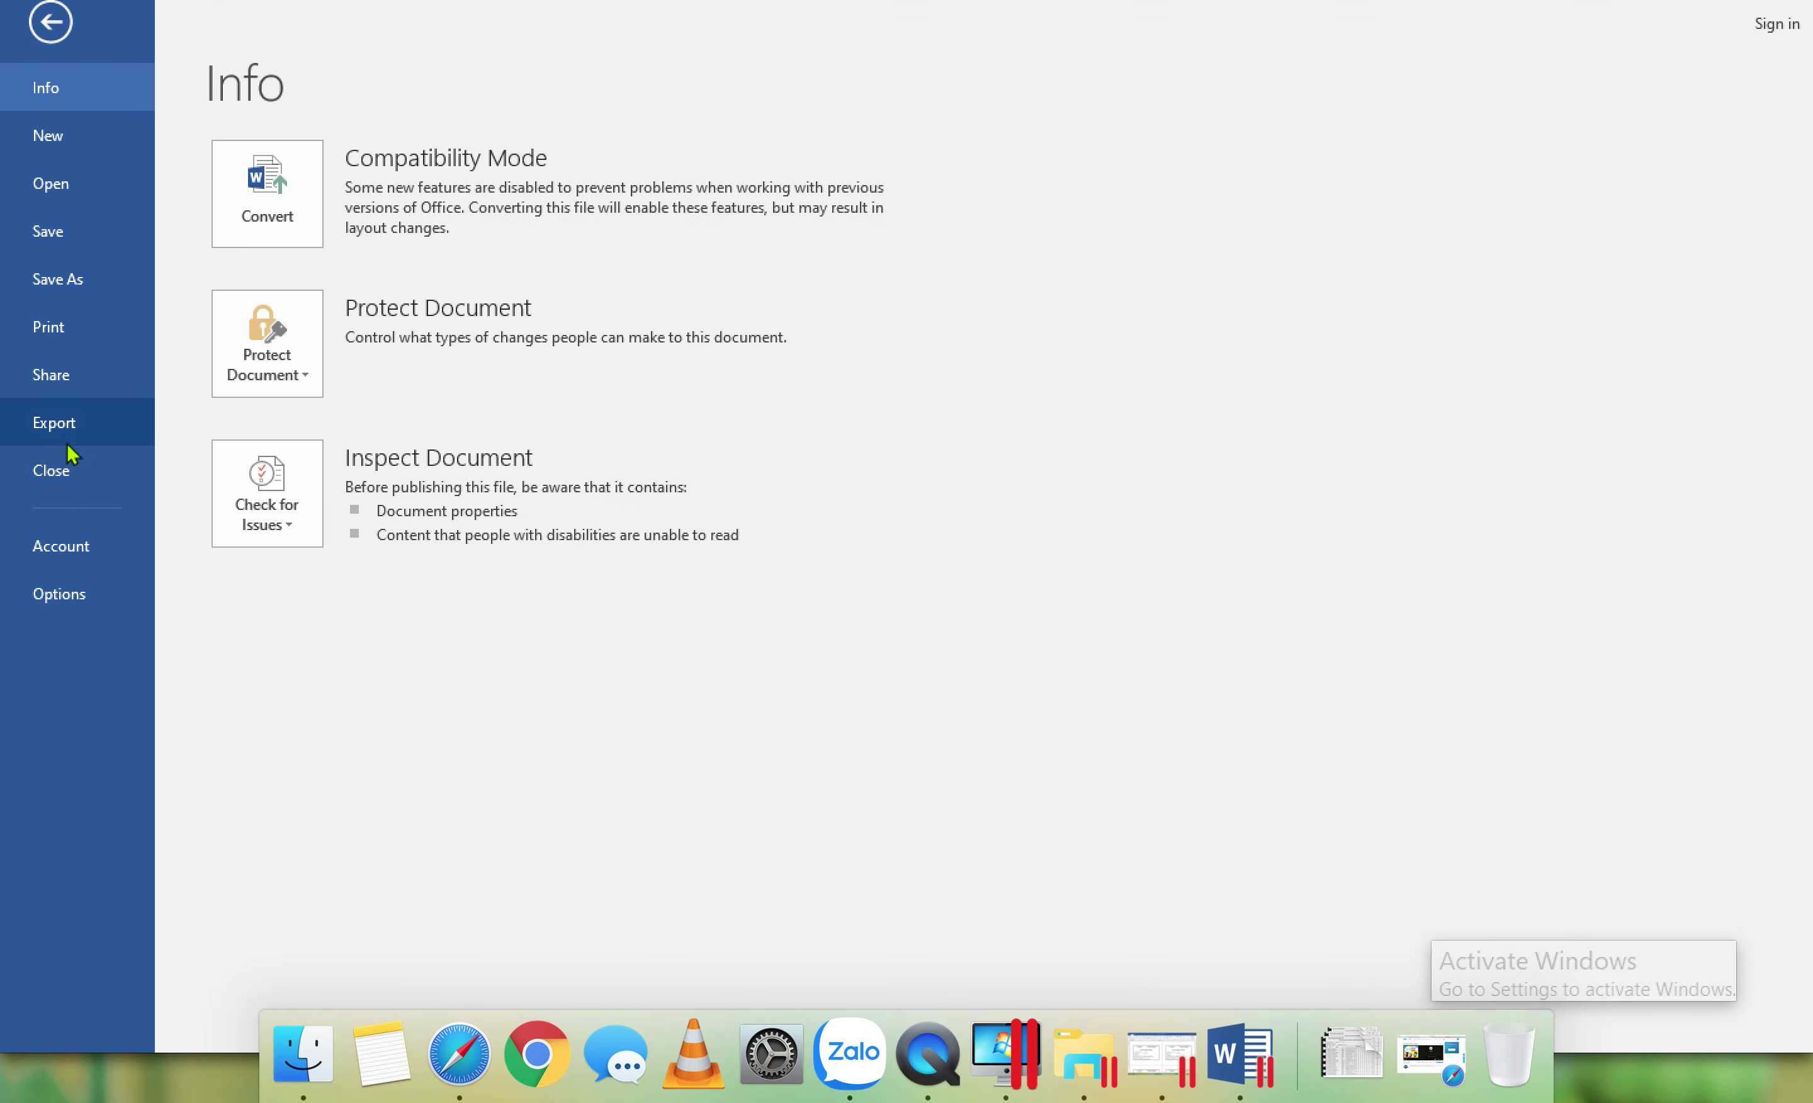
{"action": "left_click", "coordinate": [99, 433]}
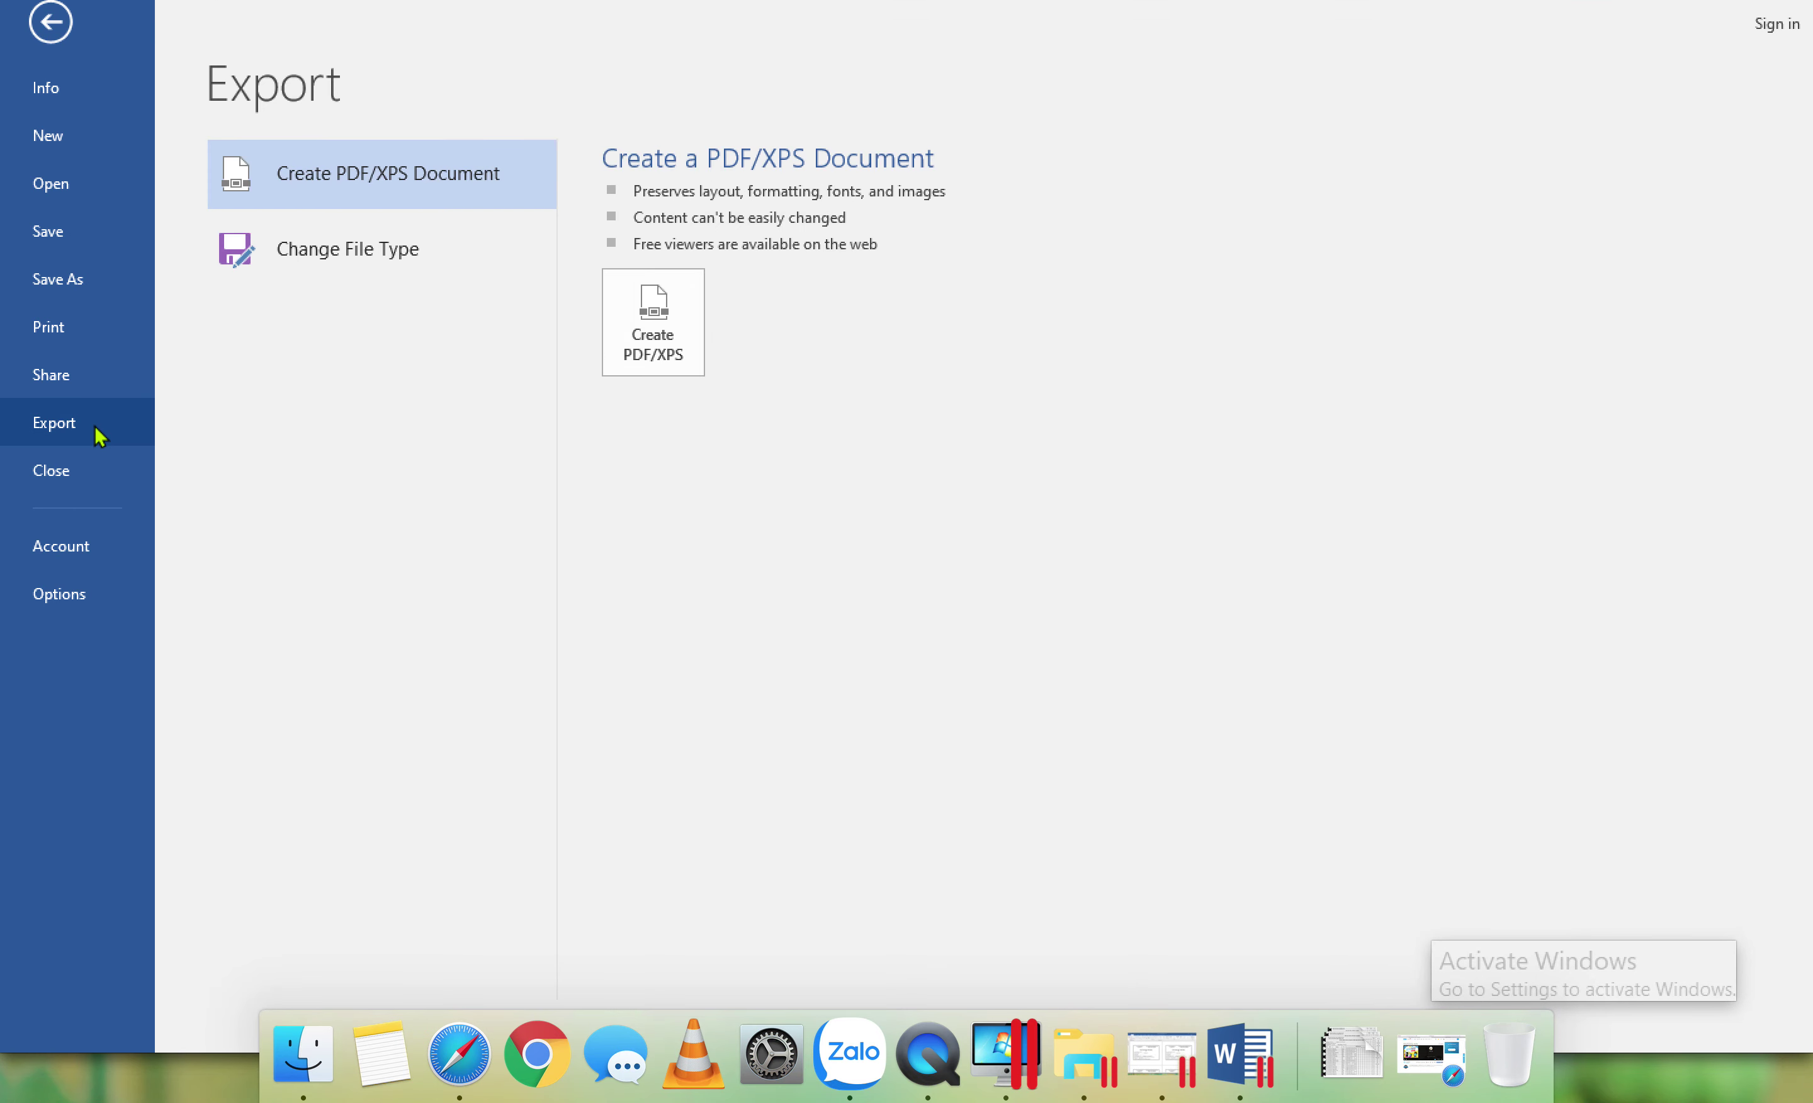
{"action": "left_click", "coordinate": [659, 349]}
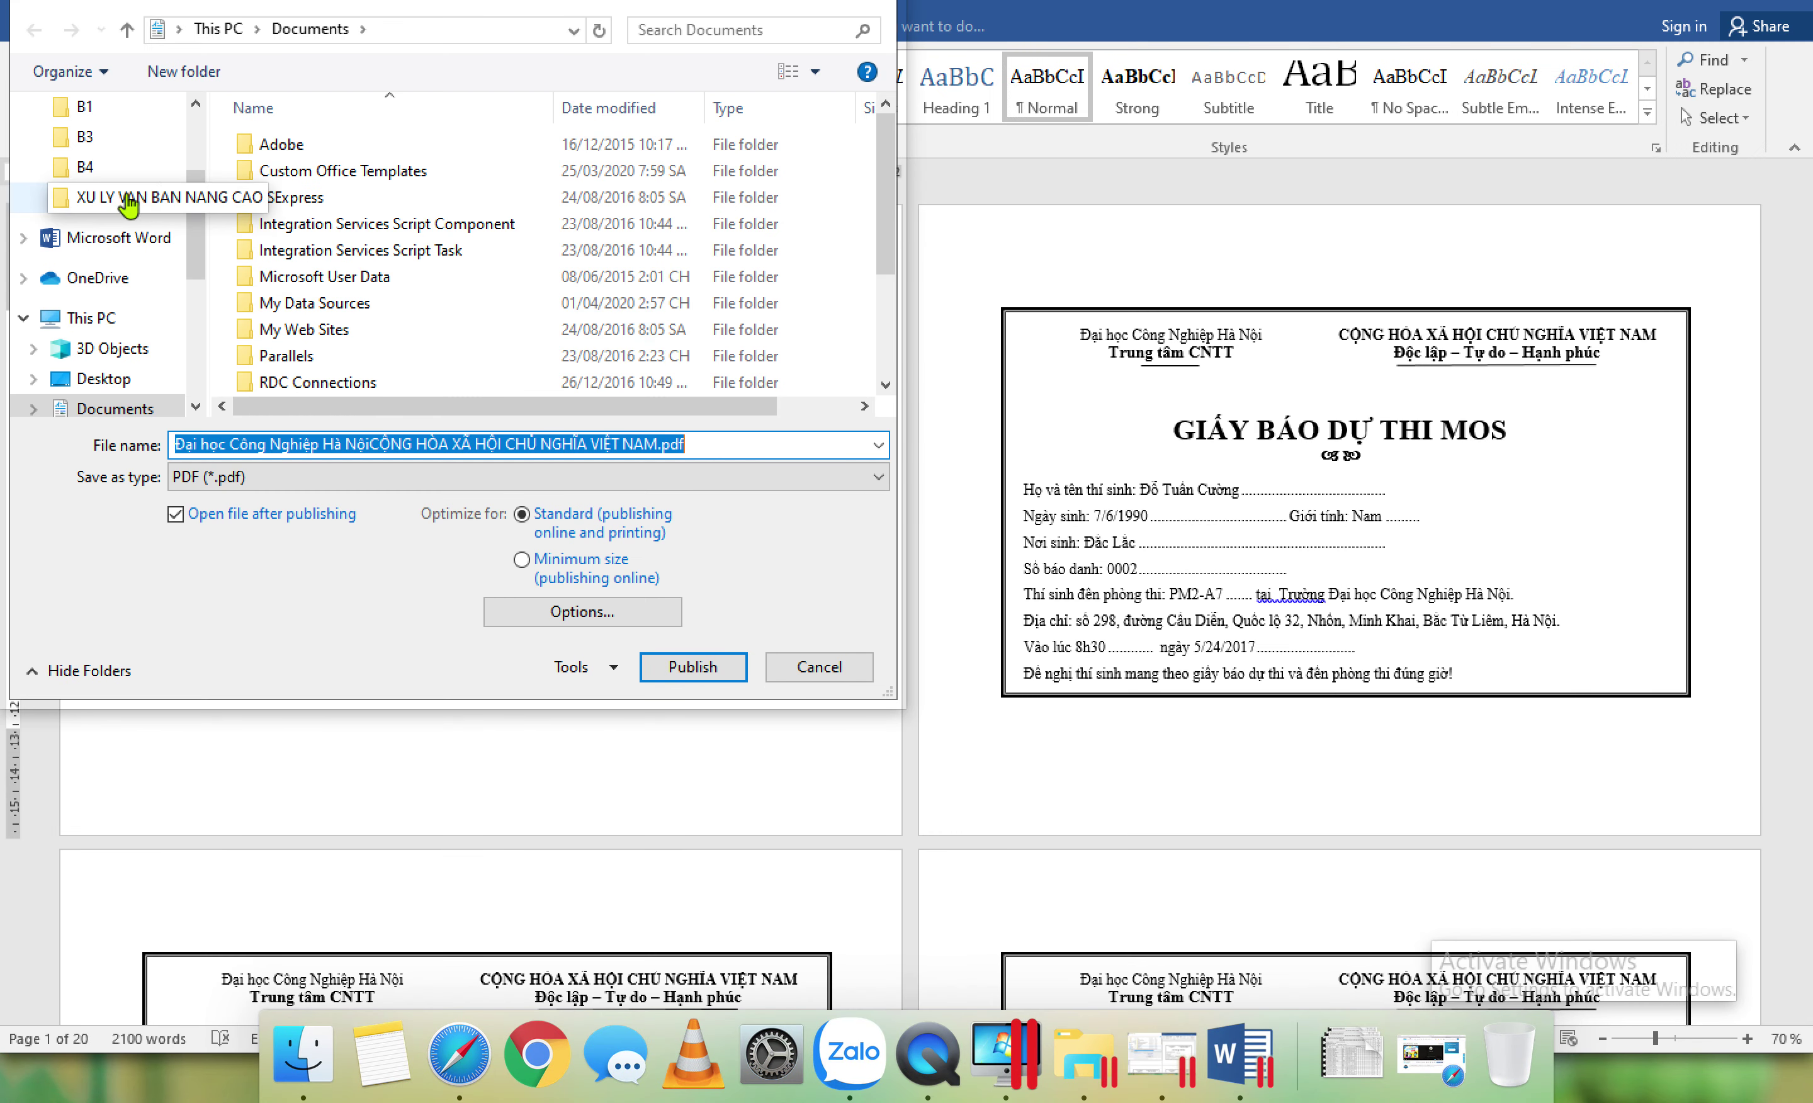
{"action": "left_click", "coordinate": [131, 201]}
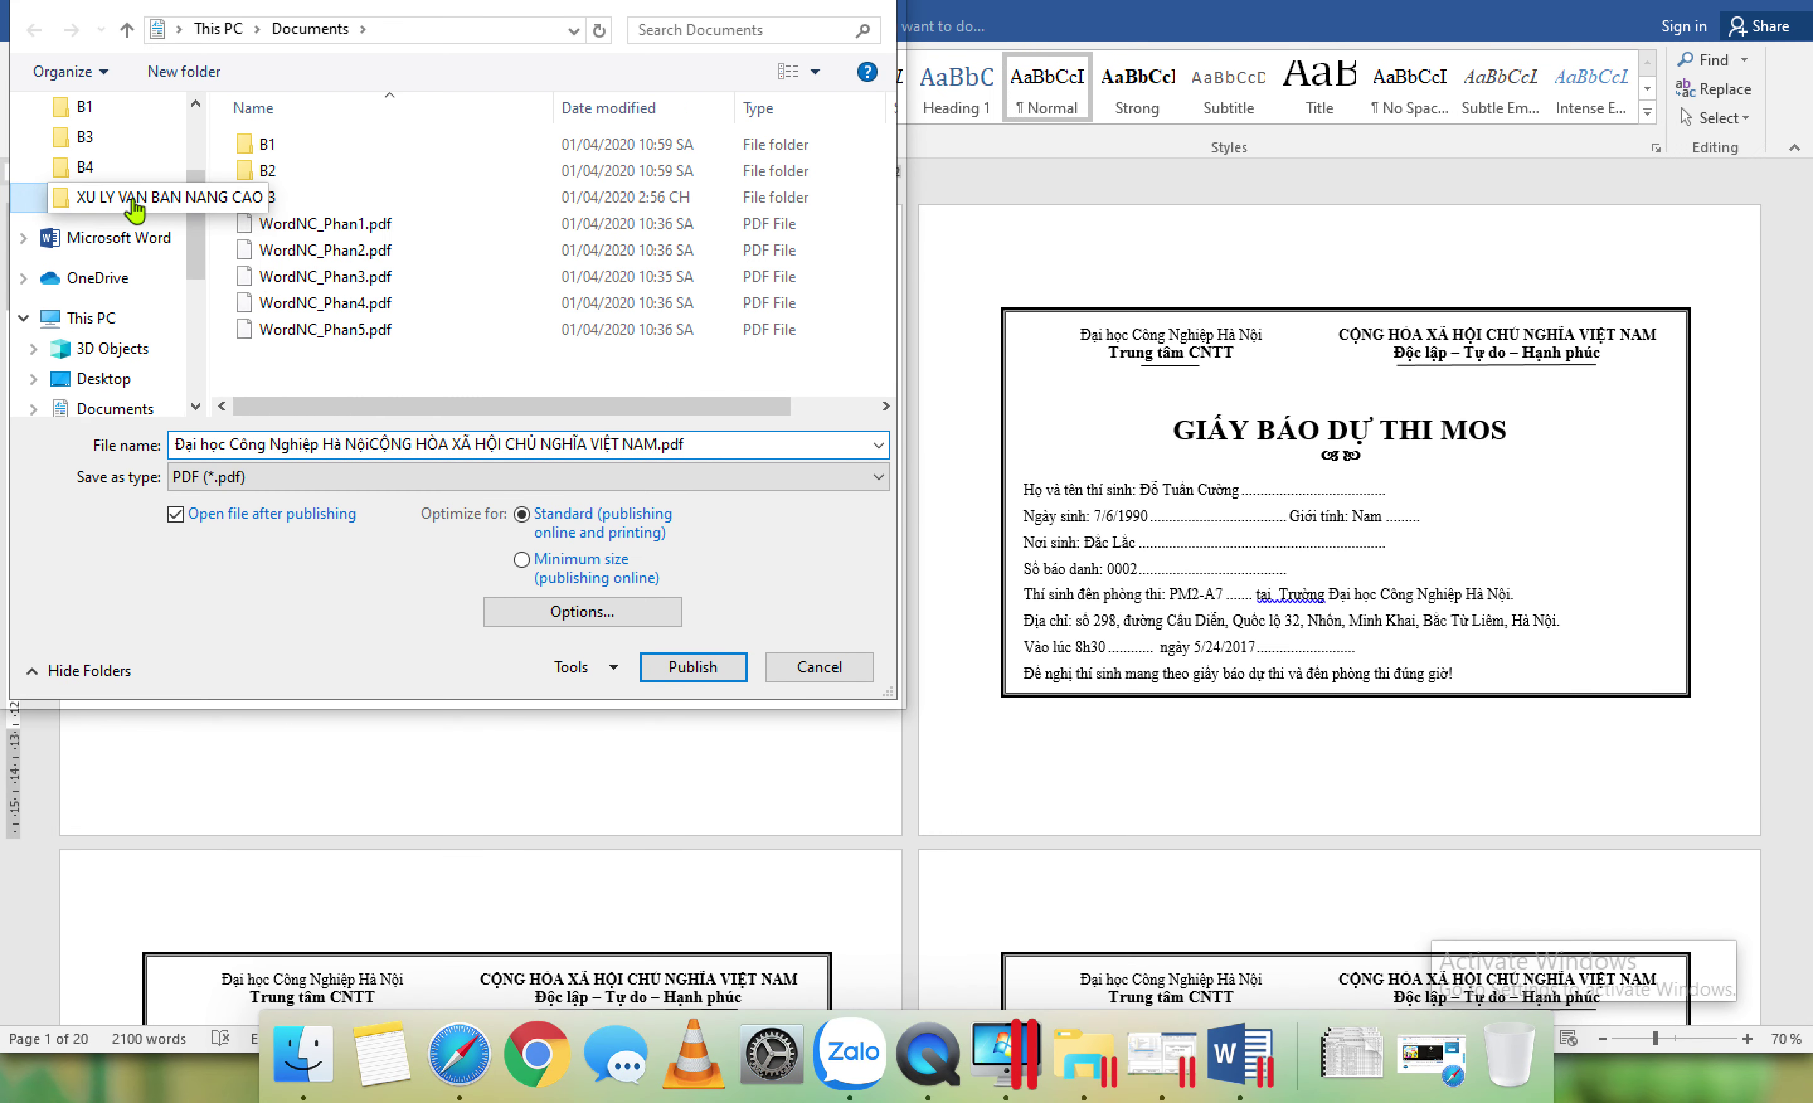
{"action": "left_click", "coordinate": [281, 197]}
{"action": "double_click", "coordinate": [280, 197]}
{"action": "double_click", "coordinate": [288, 148]}
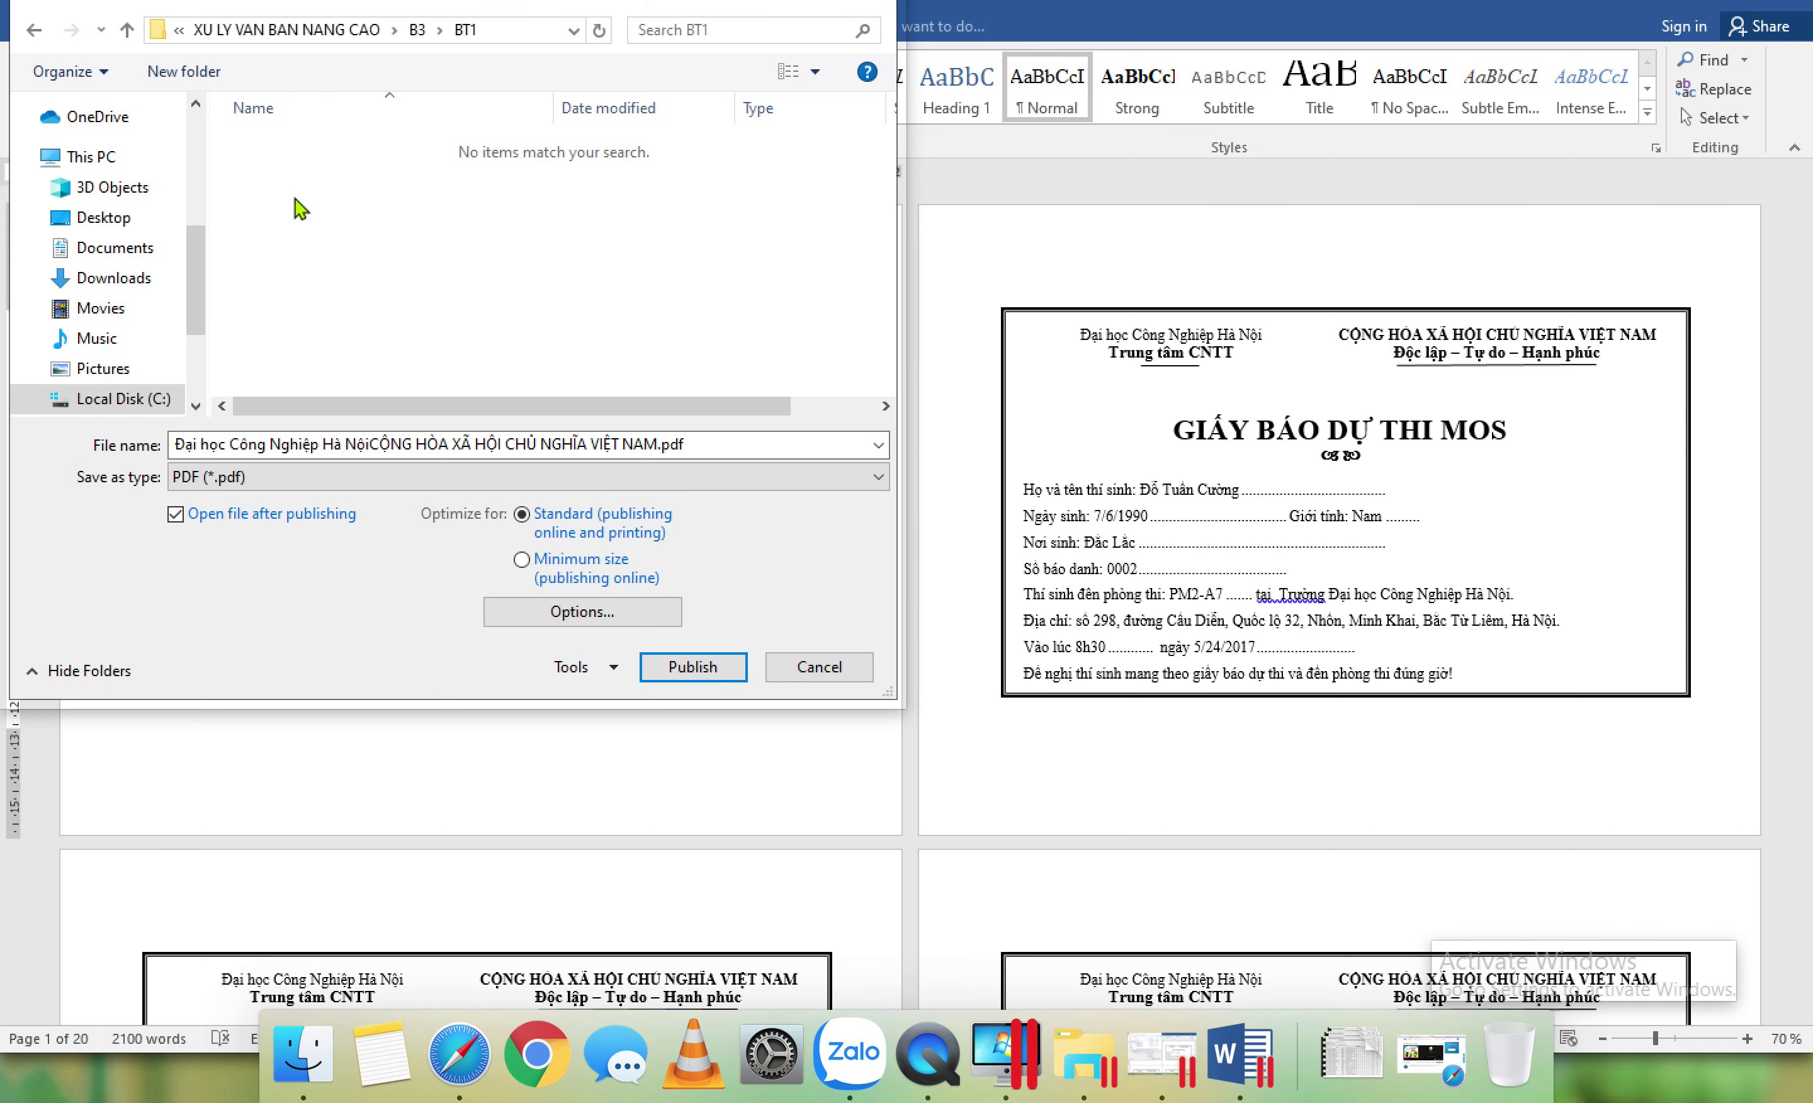
{"action": "left_click", "coordinate": [394, 444]}
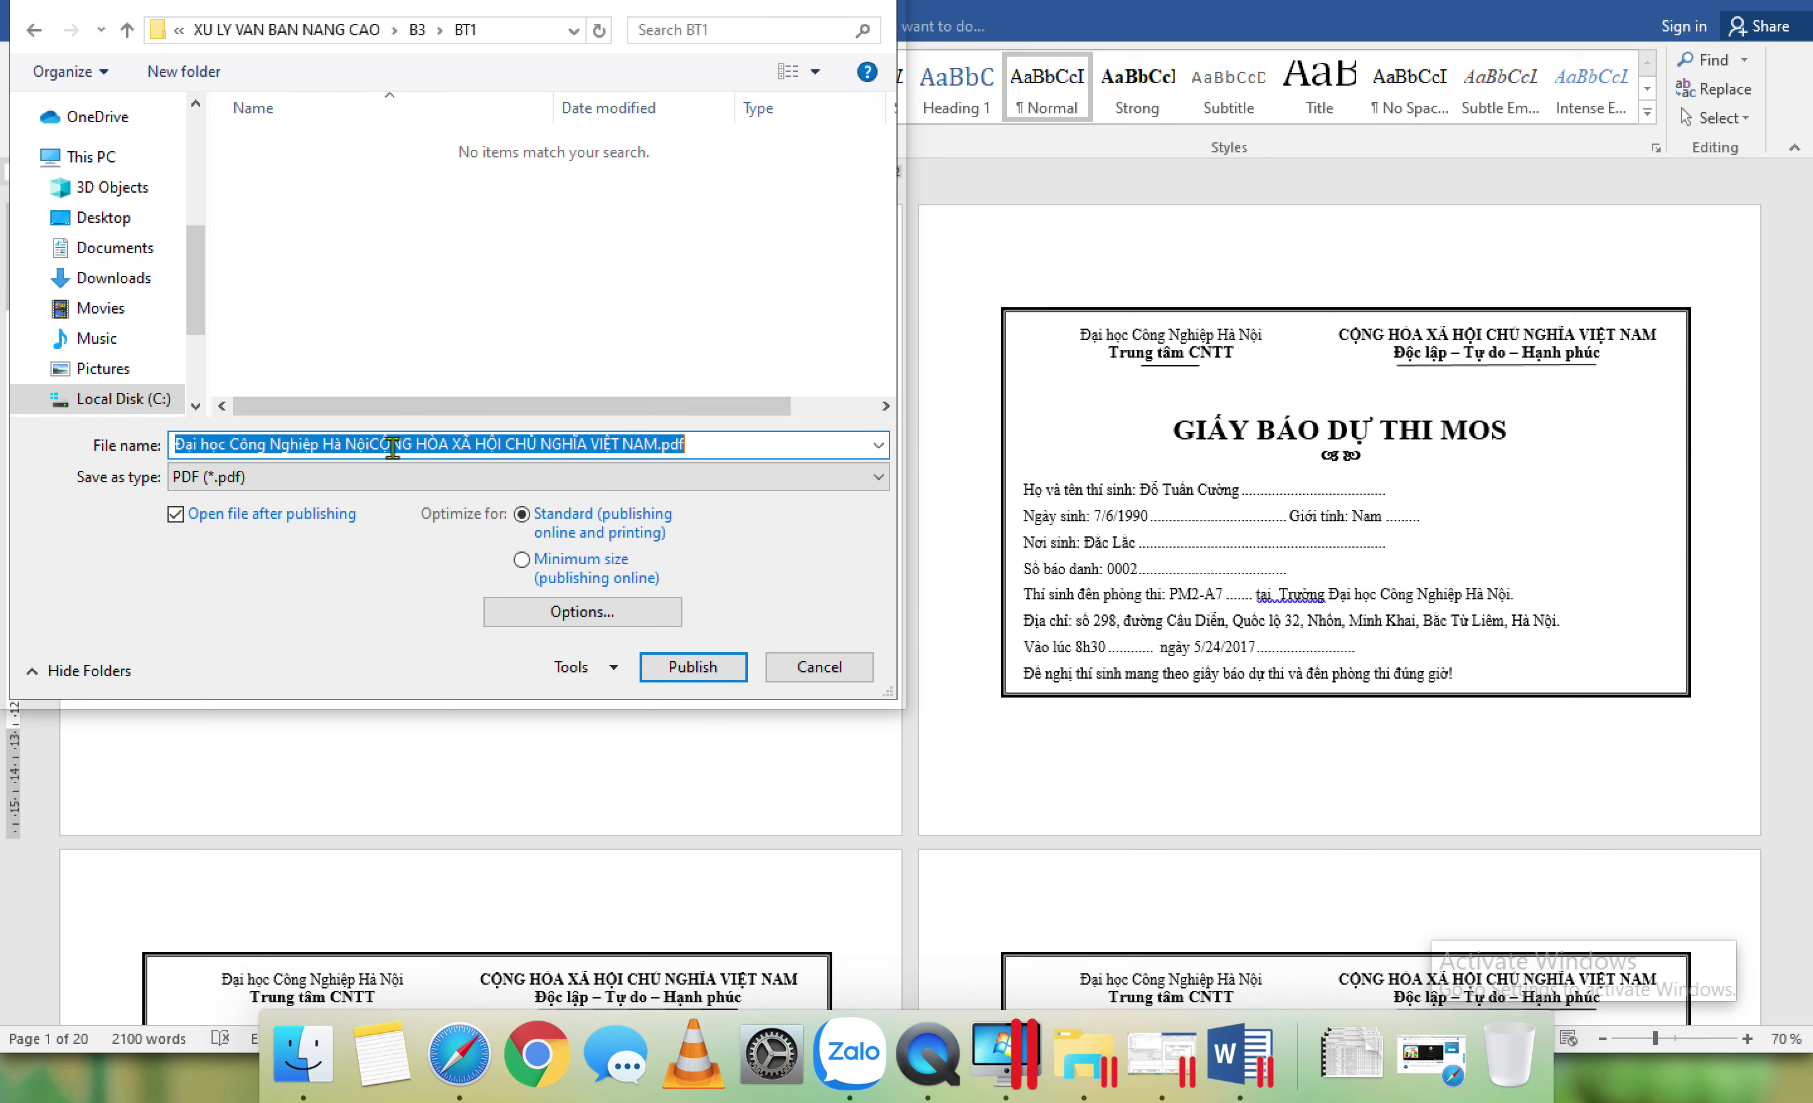
{"action": "type", "text": "GiayBaoDuThiHoanThien"}
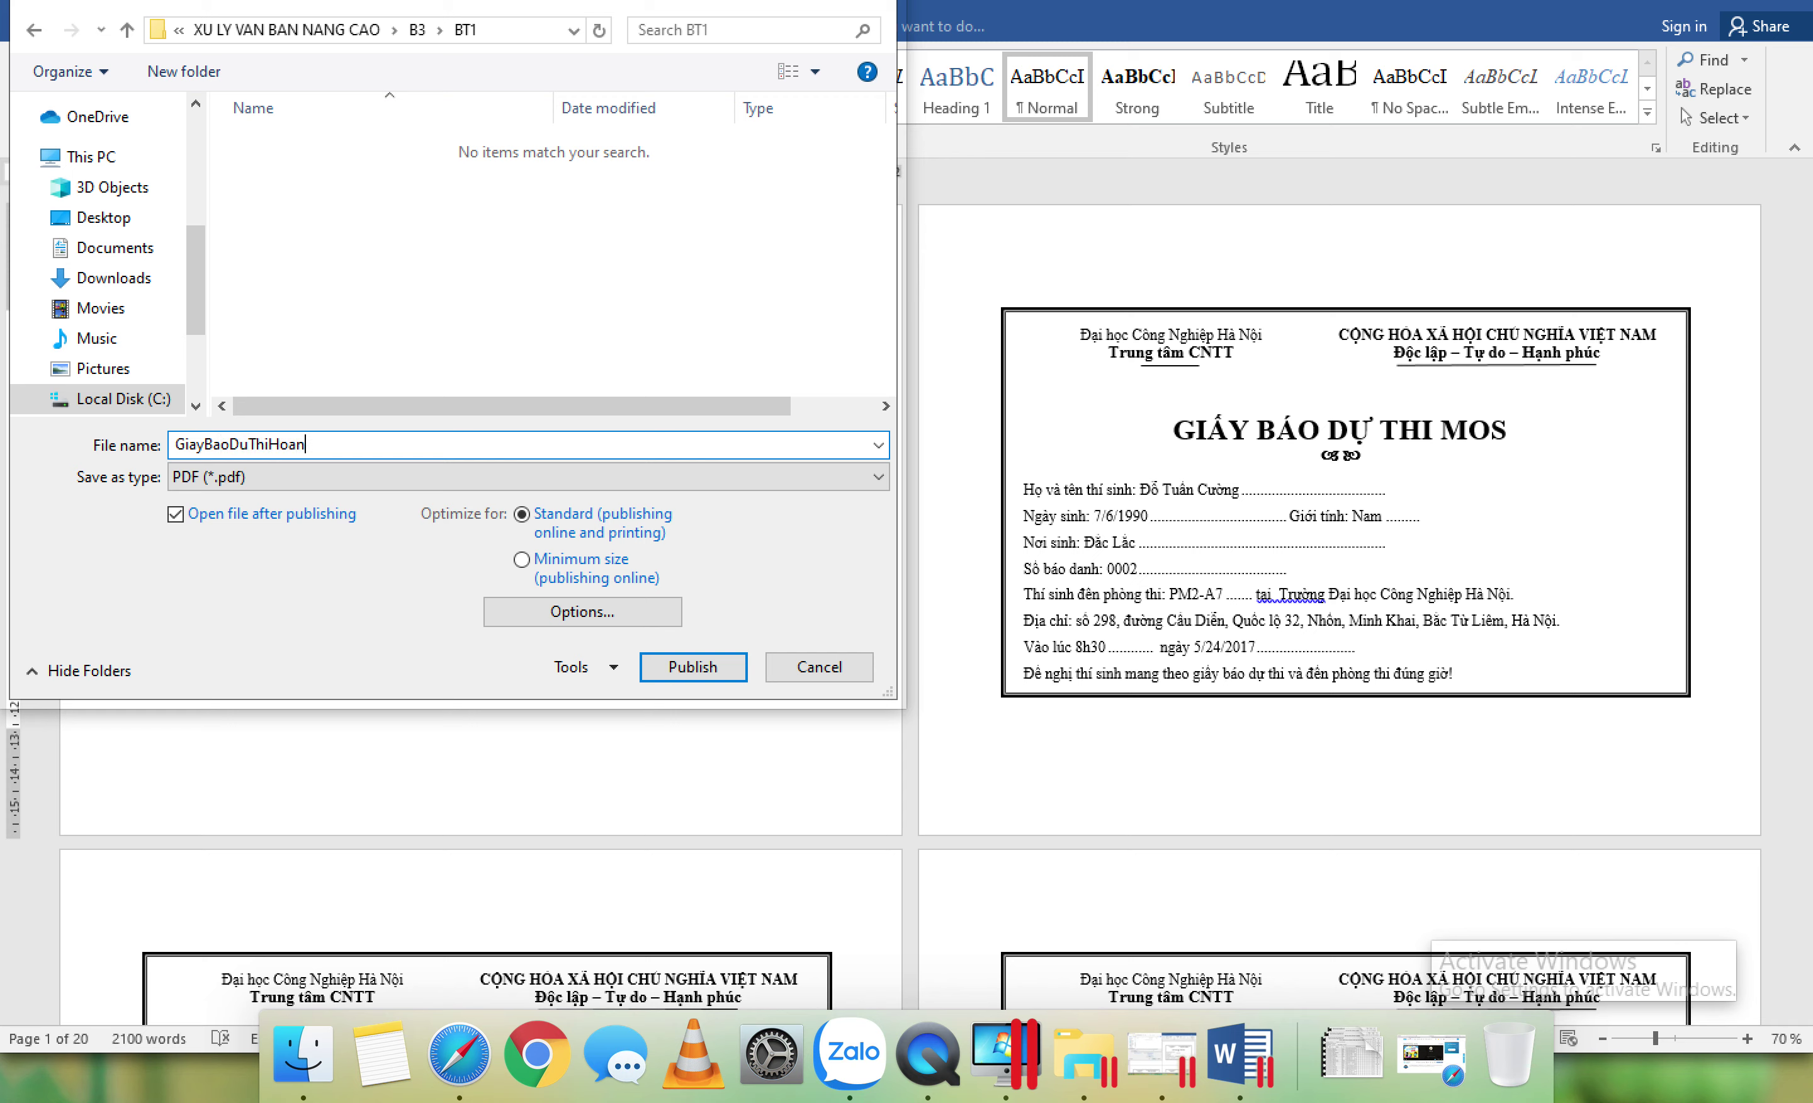
{"action": "left_click", "coordinate": [692, 665]}
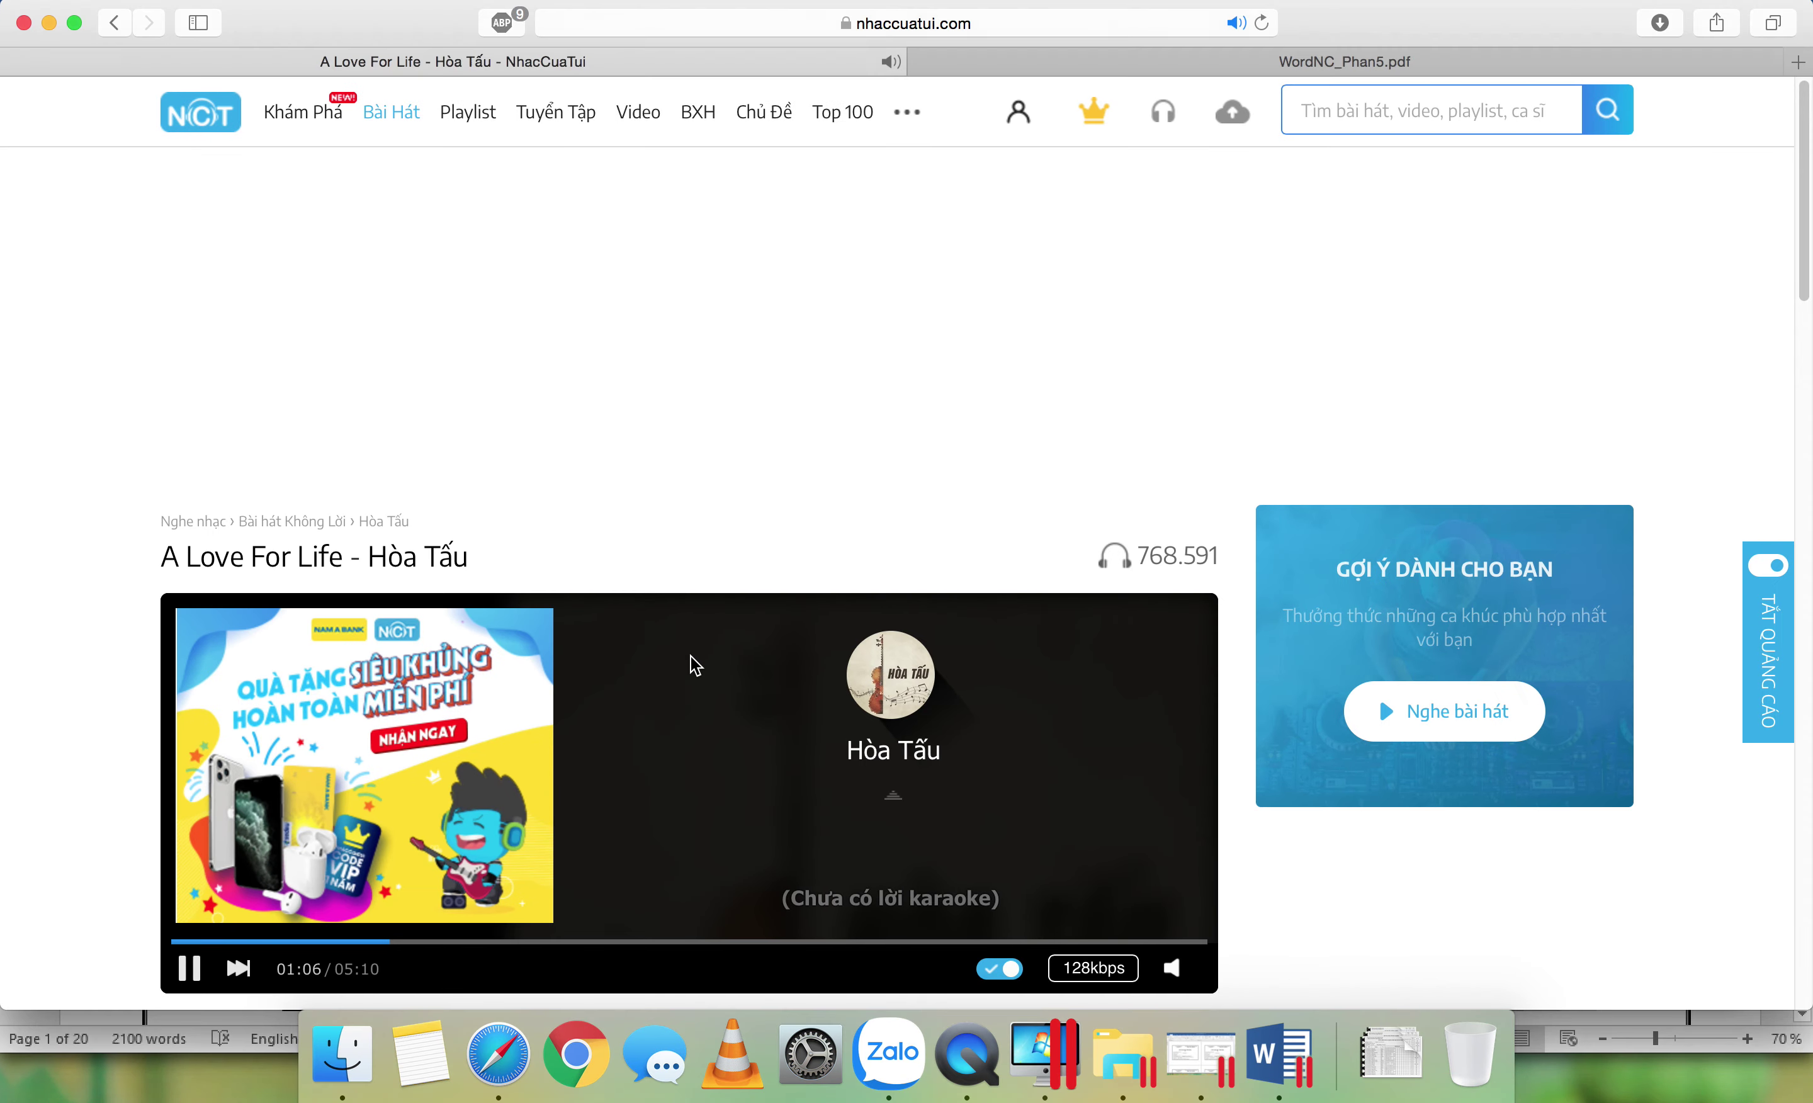
Step: Minimize the browser window that opened after the export and quit Safari
{"action": "left_click", "coordinate": [49, 22]}
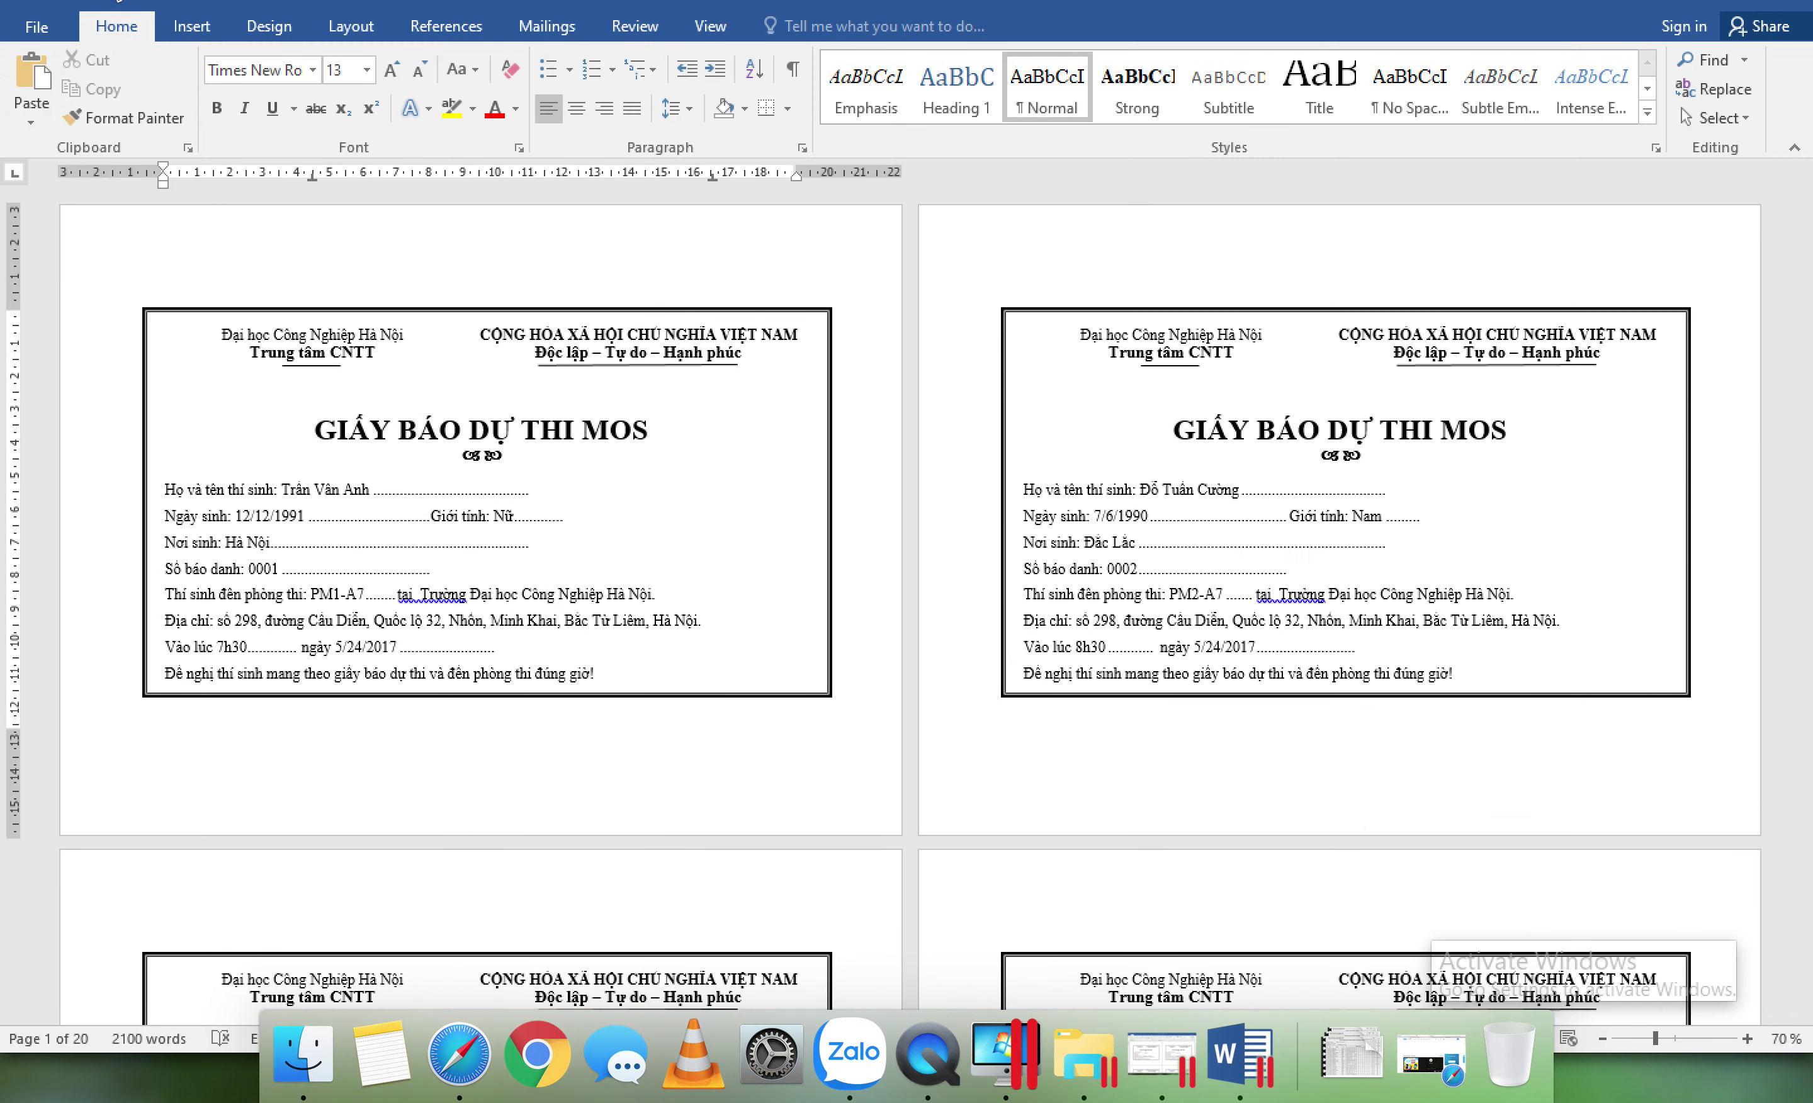
{"action": "left_click", "coordinate": [170, 0]}
{"action": "mouse_move", "coordinate": [111, 0]}
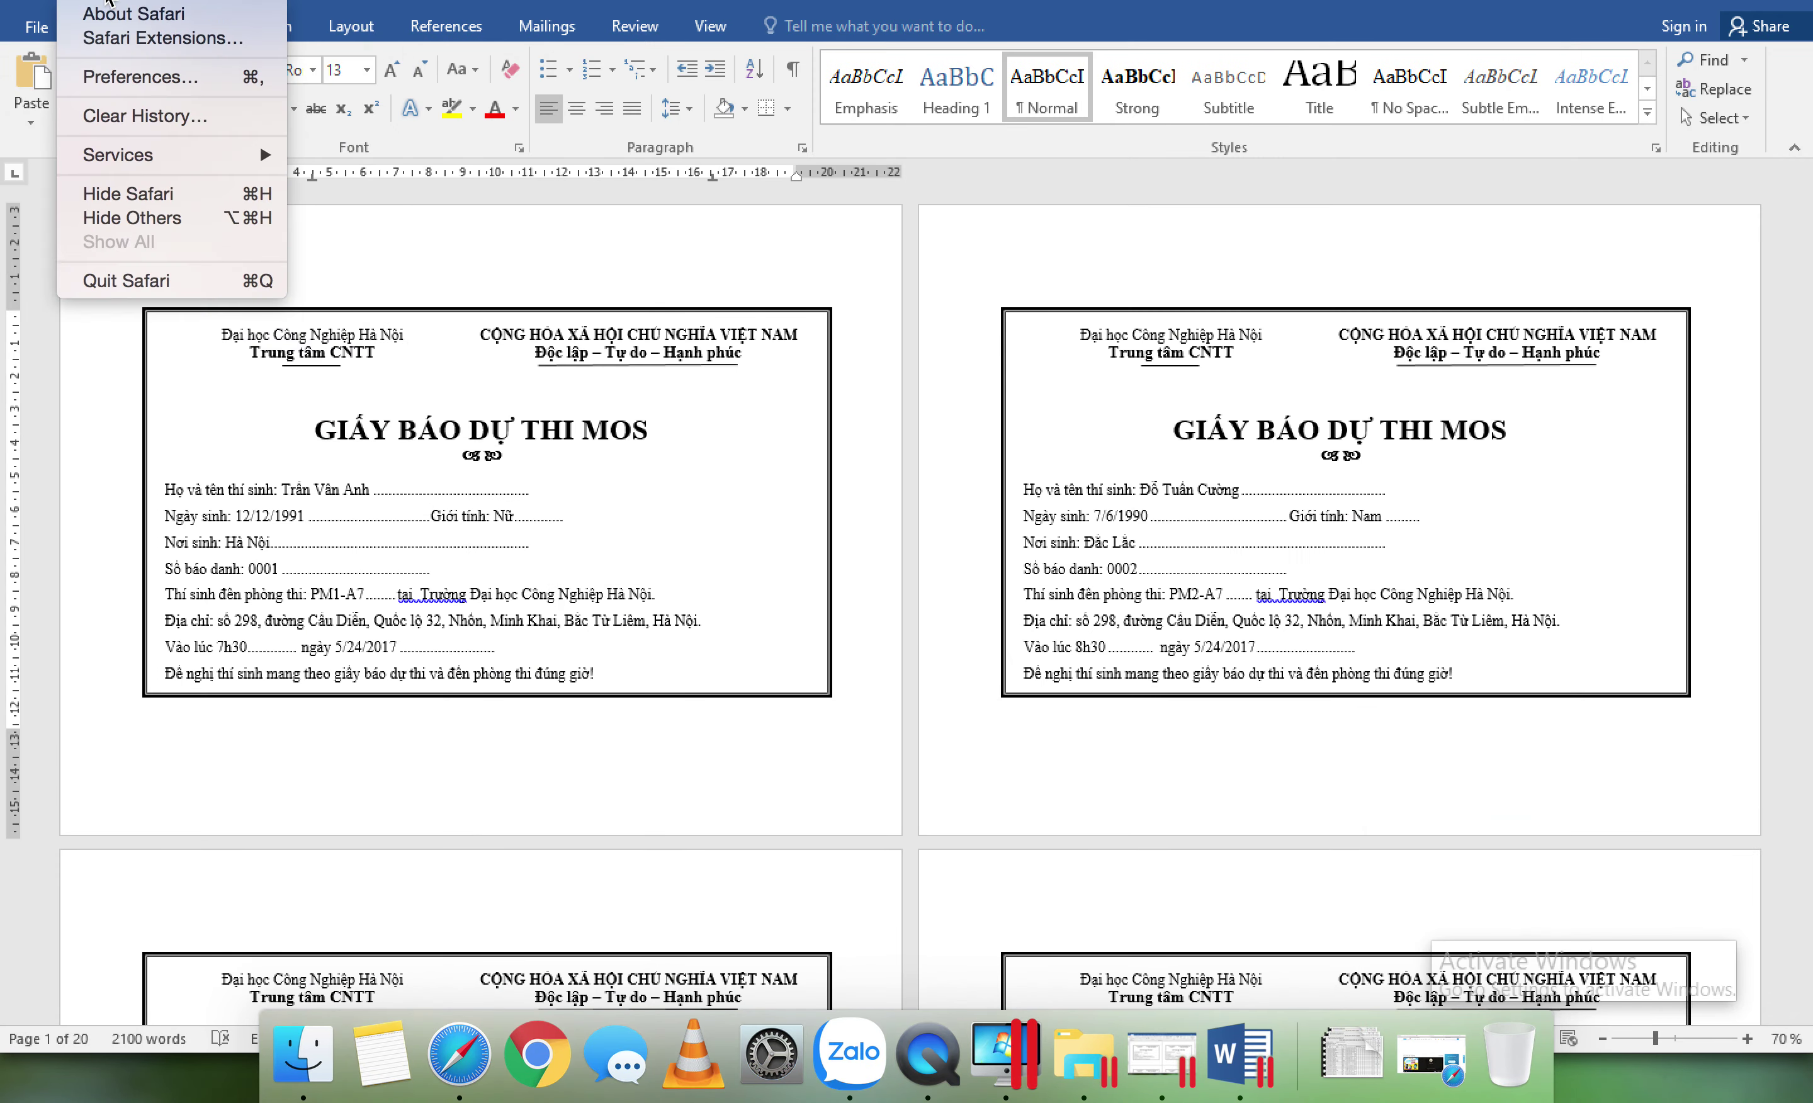
{"action": "left_click", "coordinate": [133, 280]}
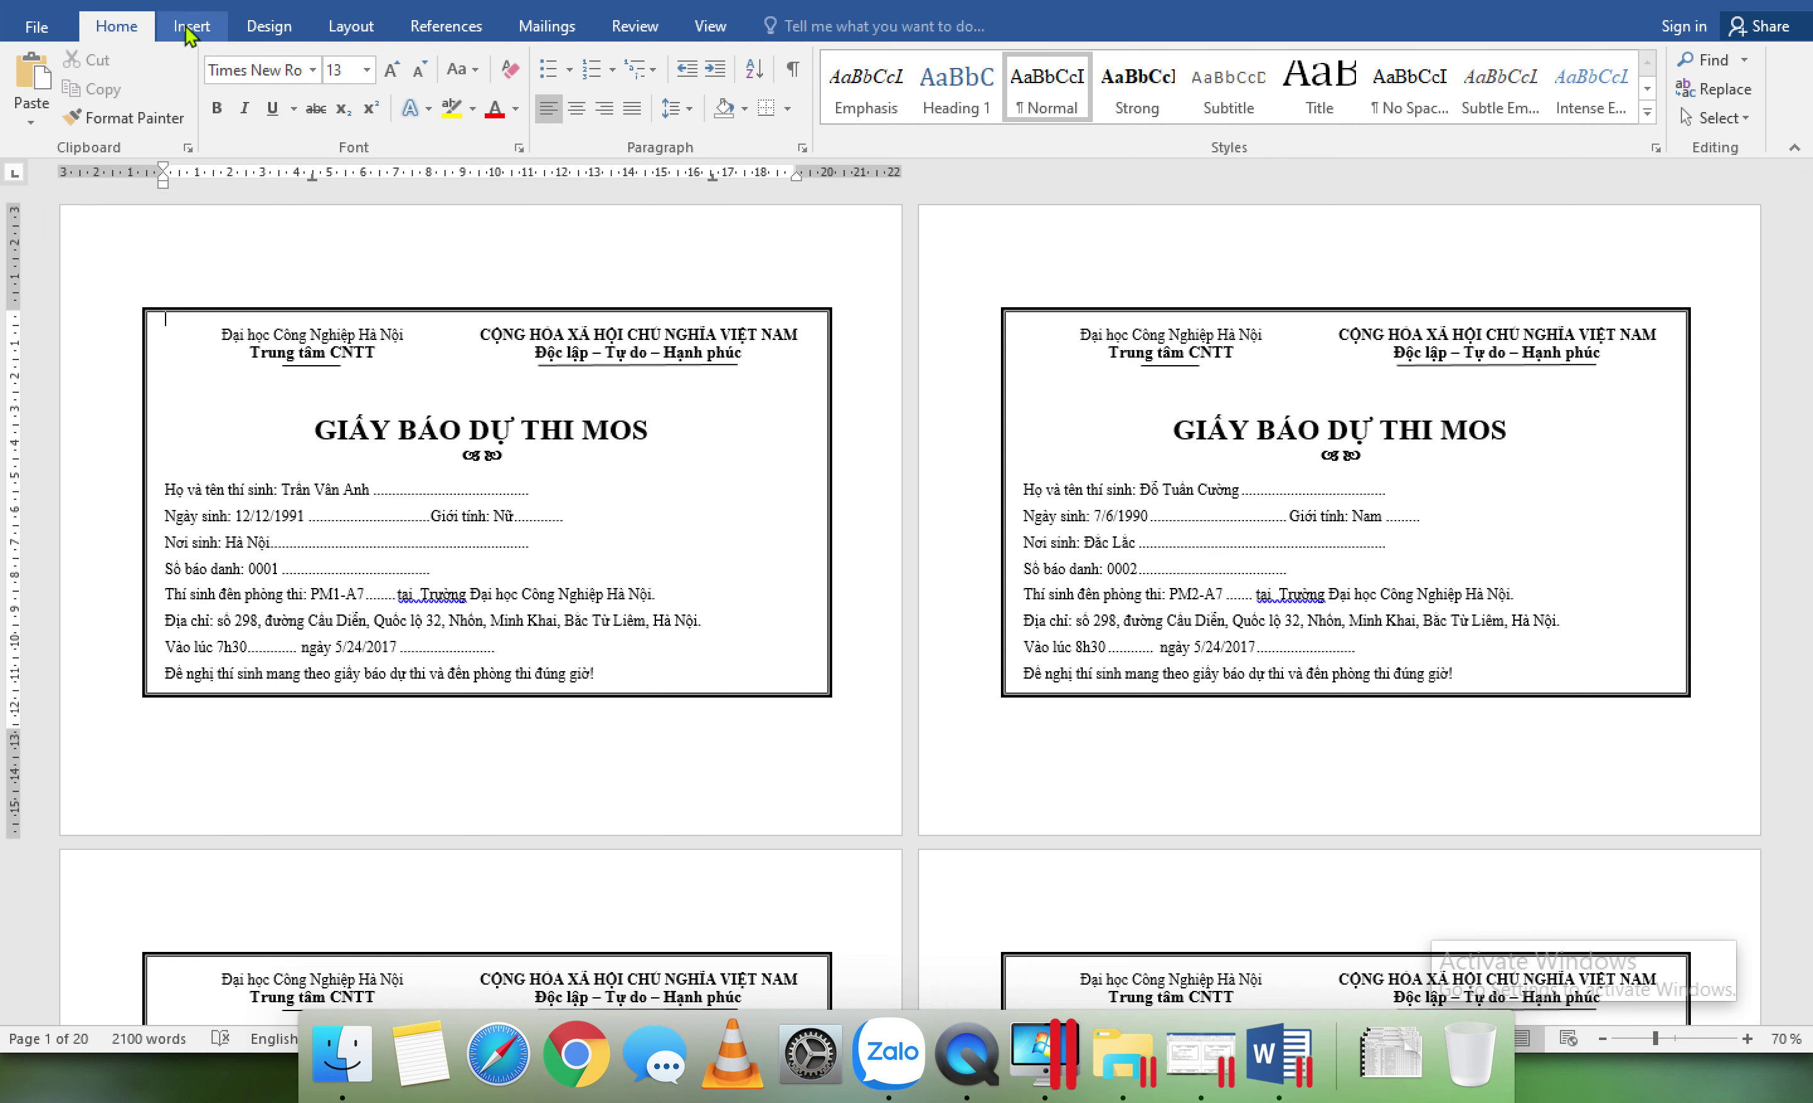
Step: Close the merged document, saving it in the BT1 folder as the Word document GiayBaoHoanThien and accepting the upgrade to the newest file format
{"action": "left_click", "coordinate": [173, 0]}
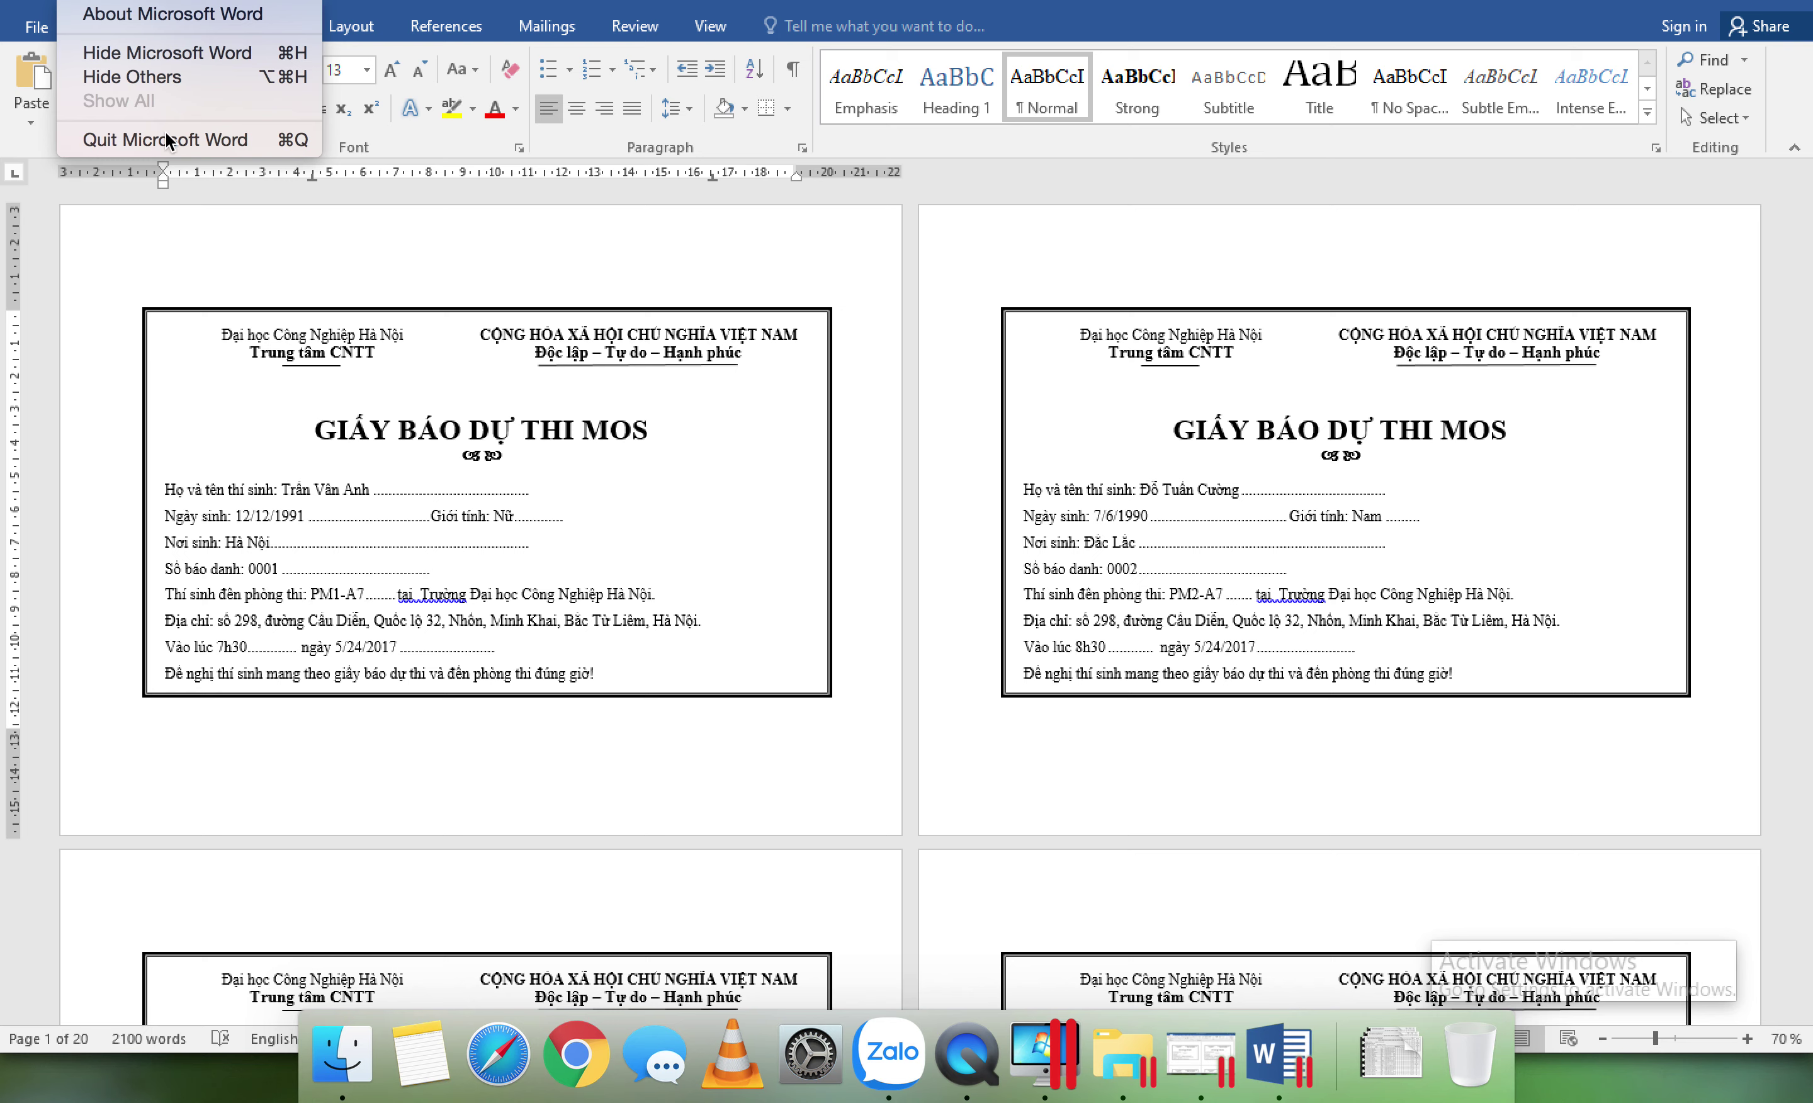
{"action": "left_click", "coordinate": [185, 141]}
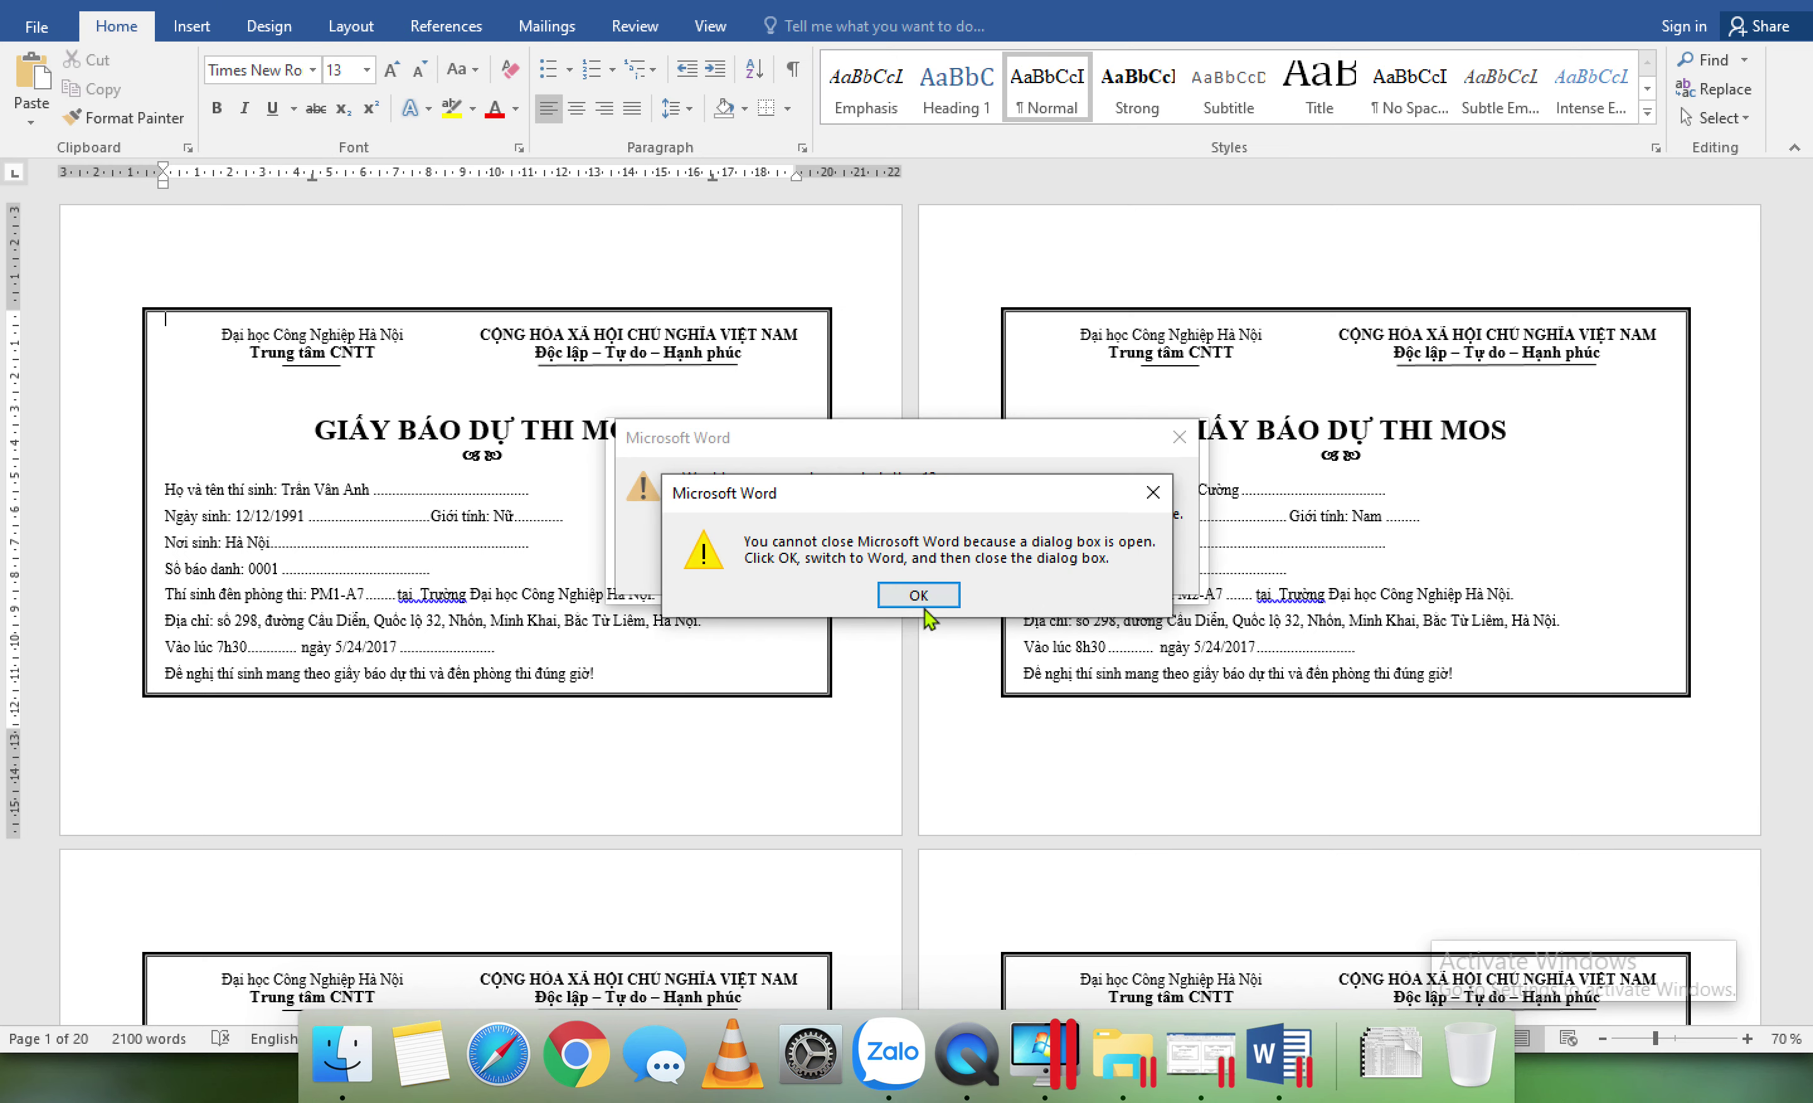
{"action": "left_click", "coordinate": [919, 596]}
{"action": "left_click", "coordinate": [808, 573]}
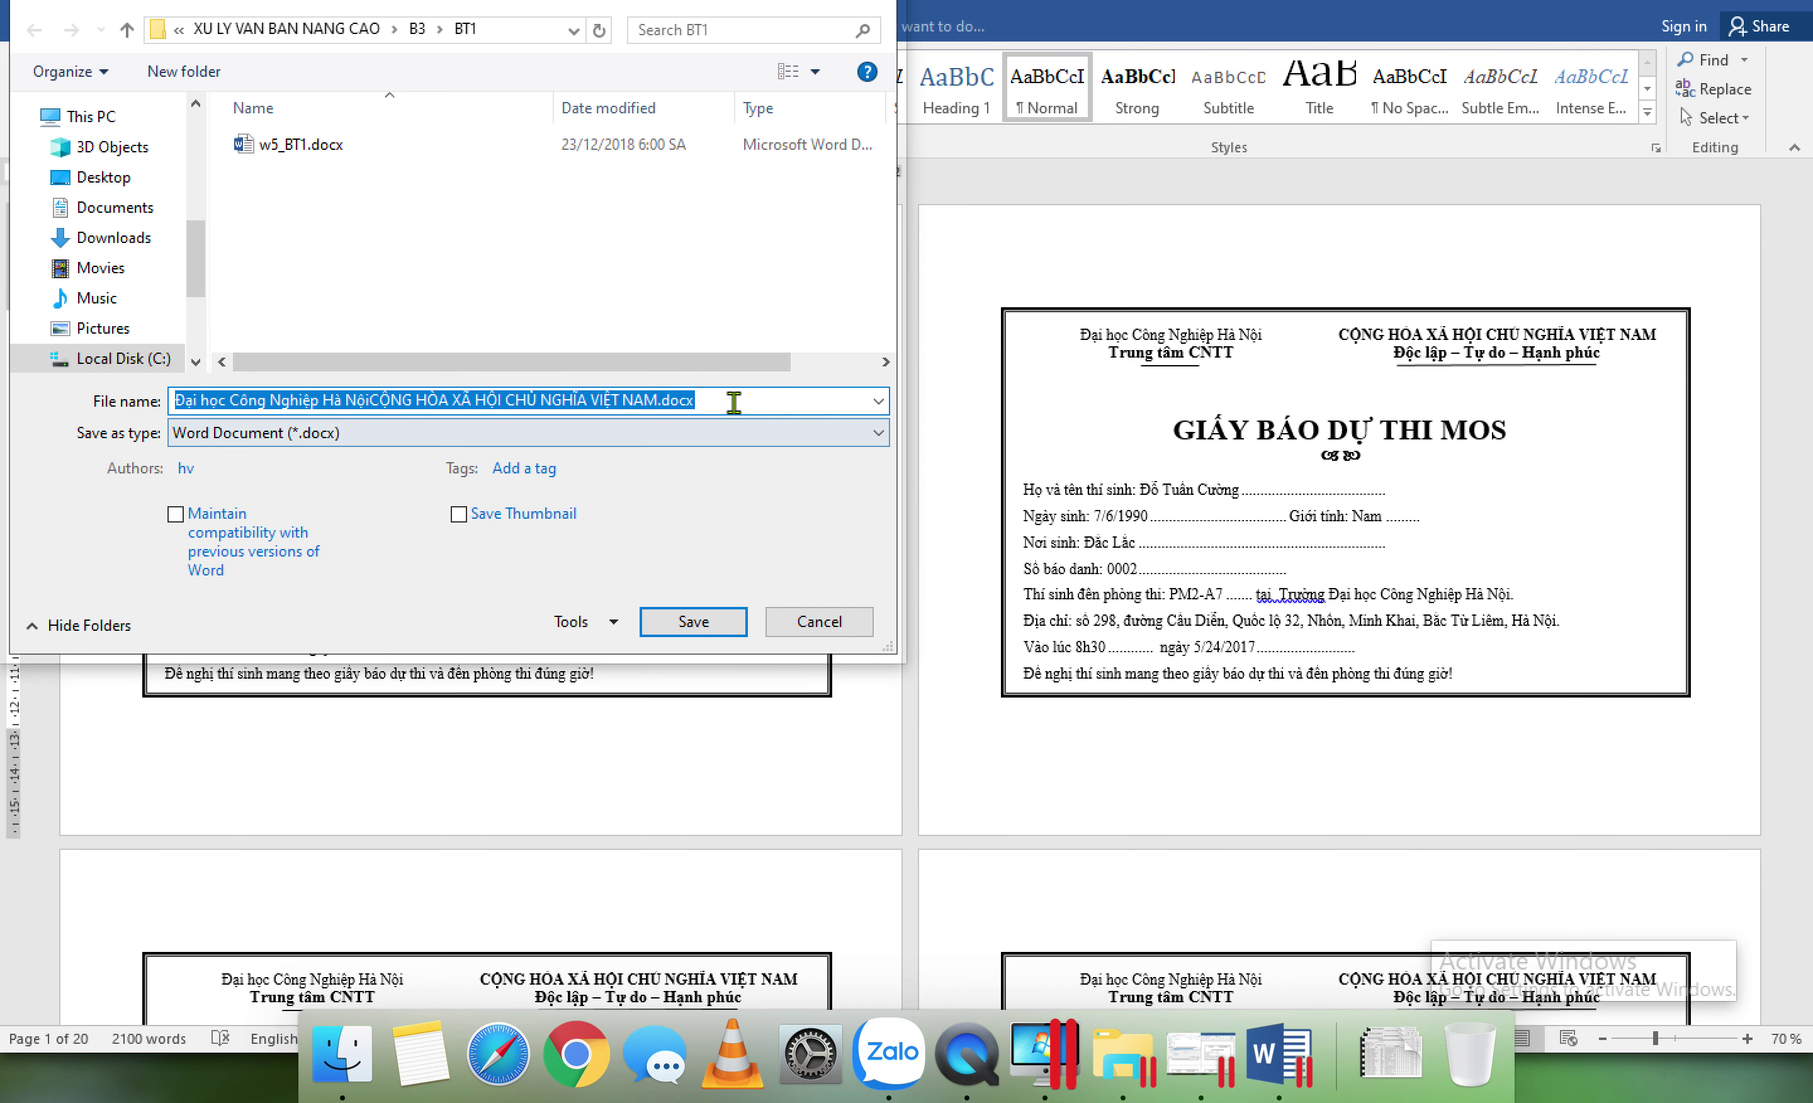
{"action": "type", "text": "GiayBoa"}
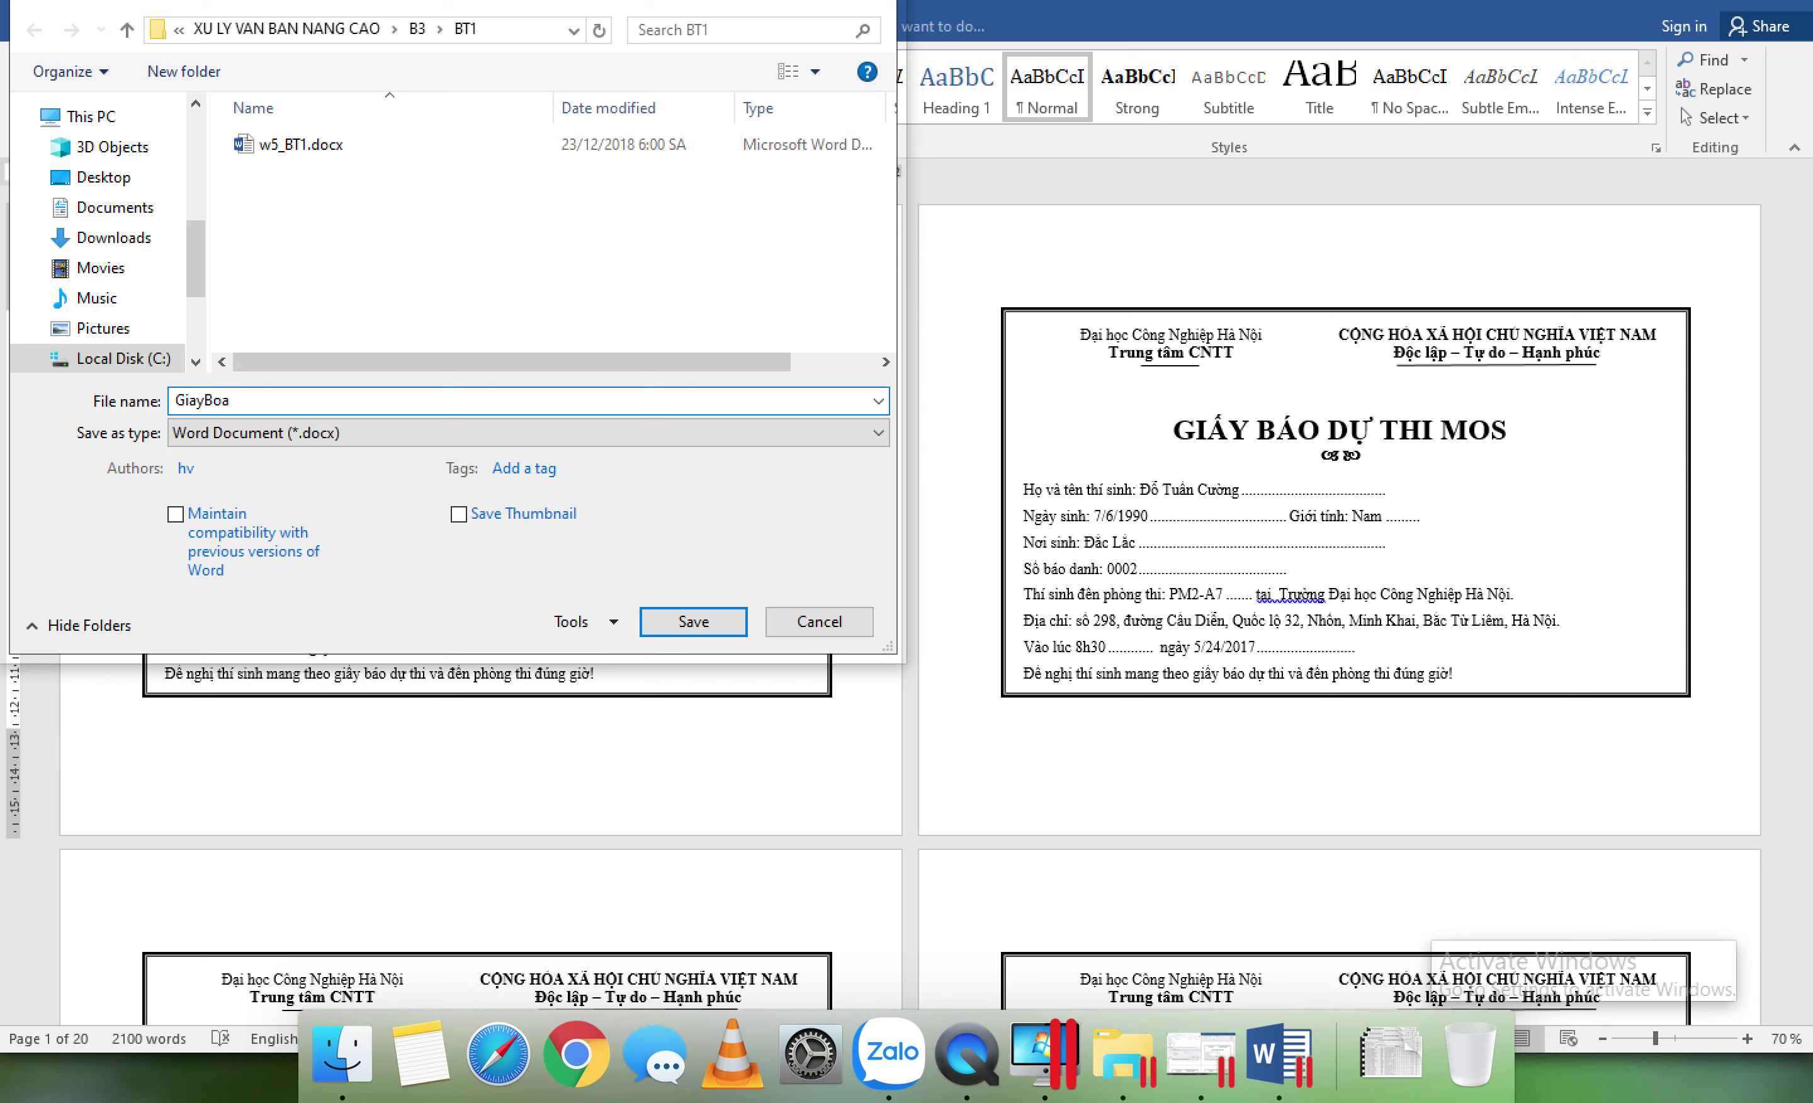
{"action": "key", "text": "BackSpace"}
{"action": "key", "text": "BackSpace"}
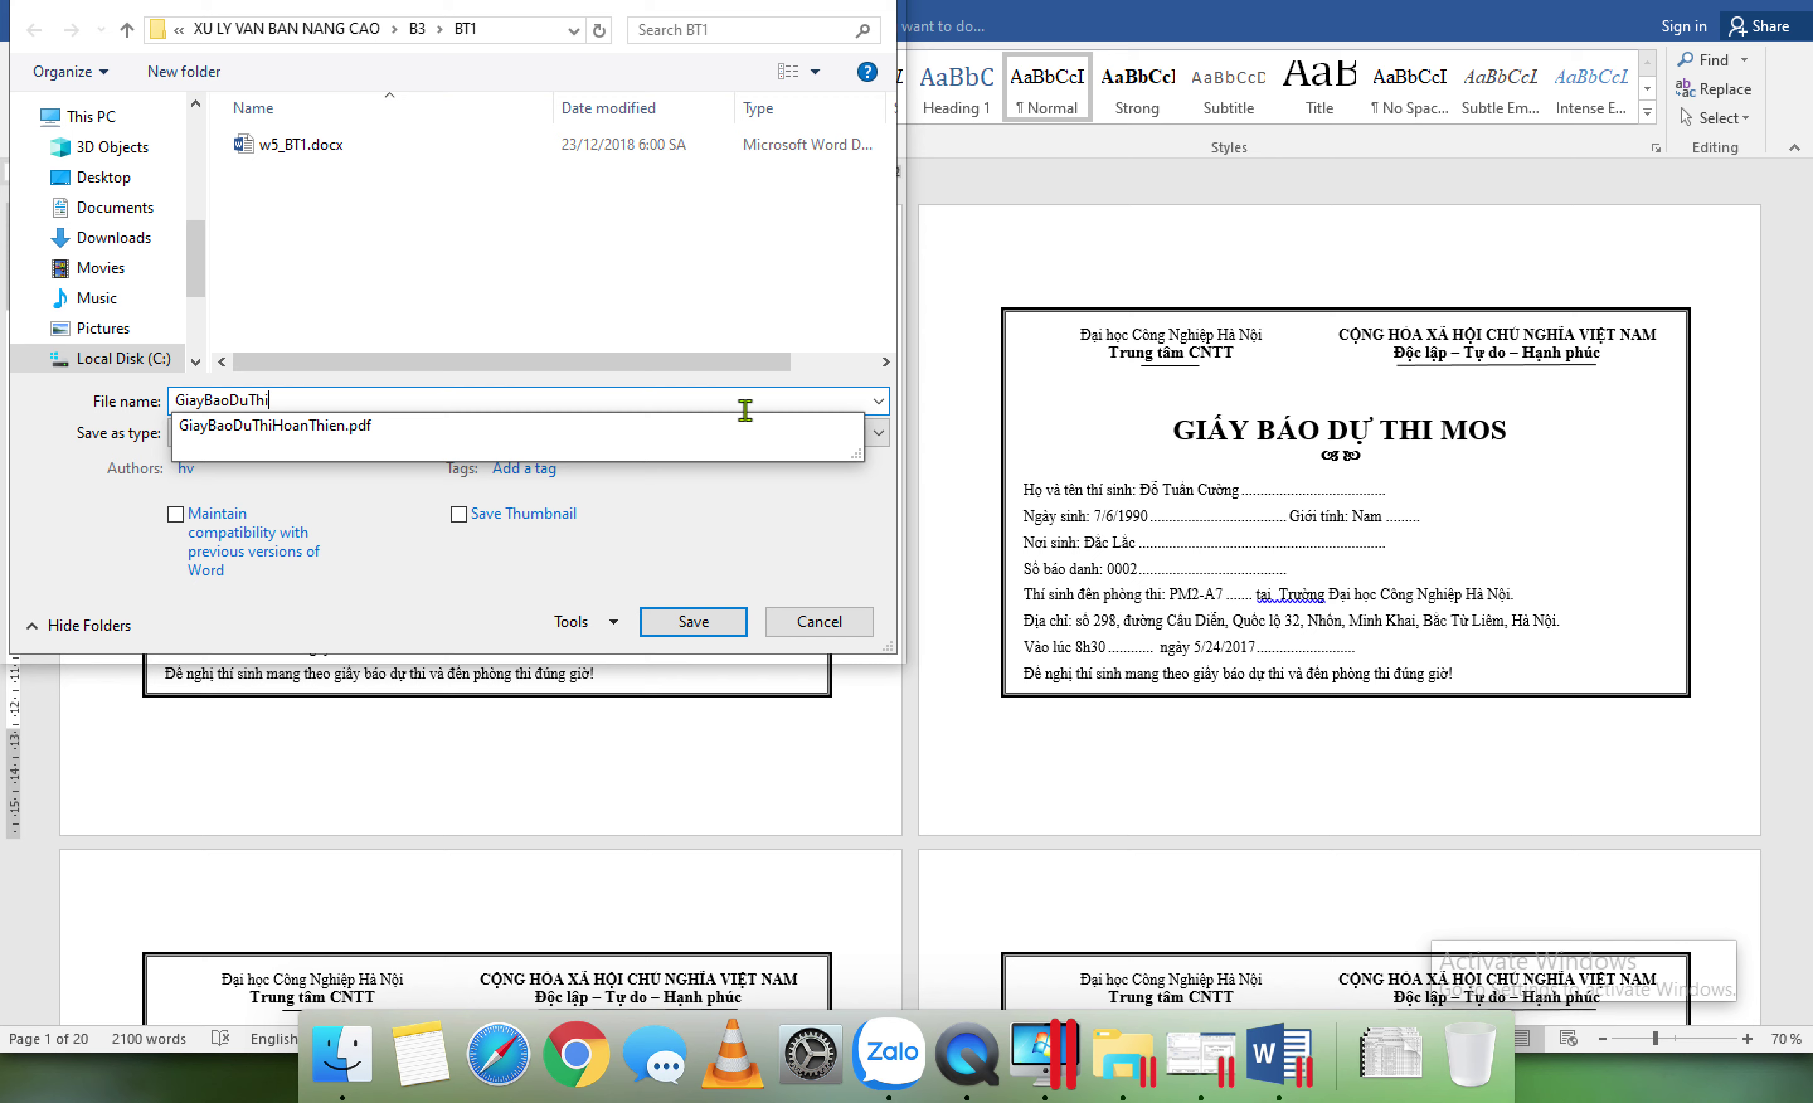
{"action": "type", "text": "Hoan"}
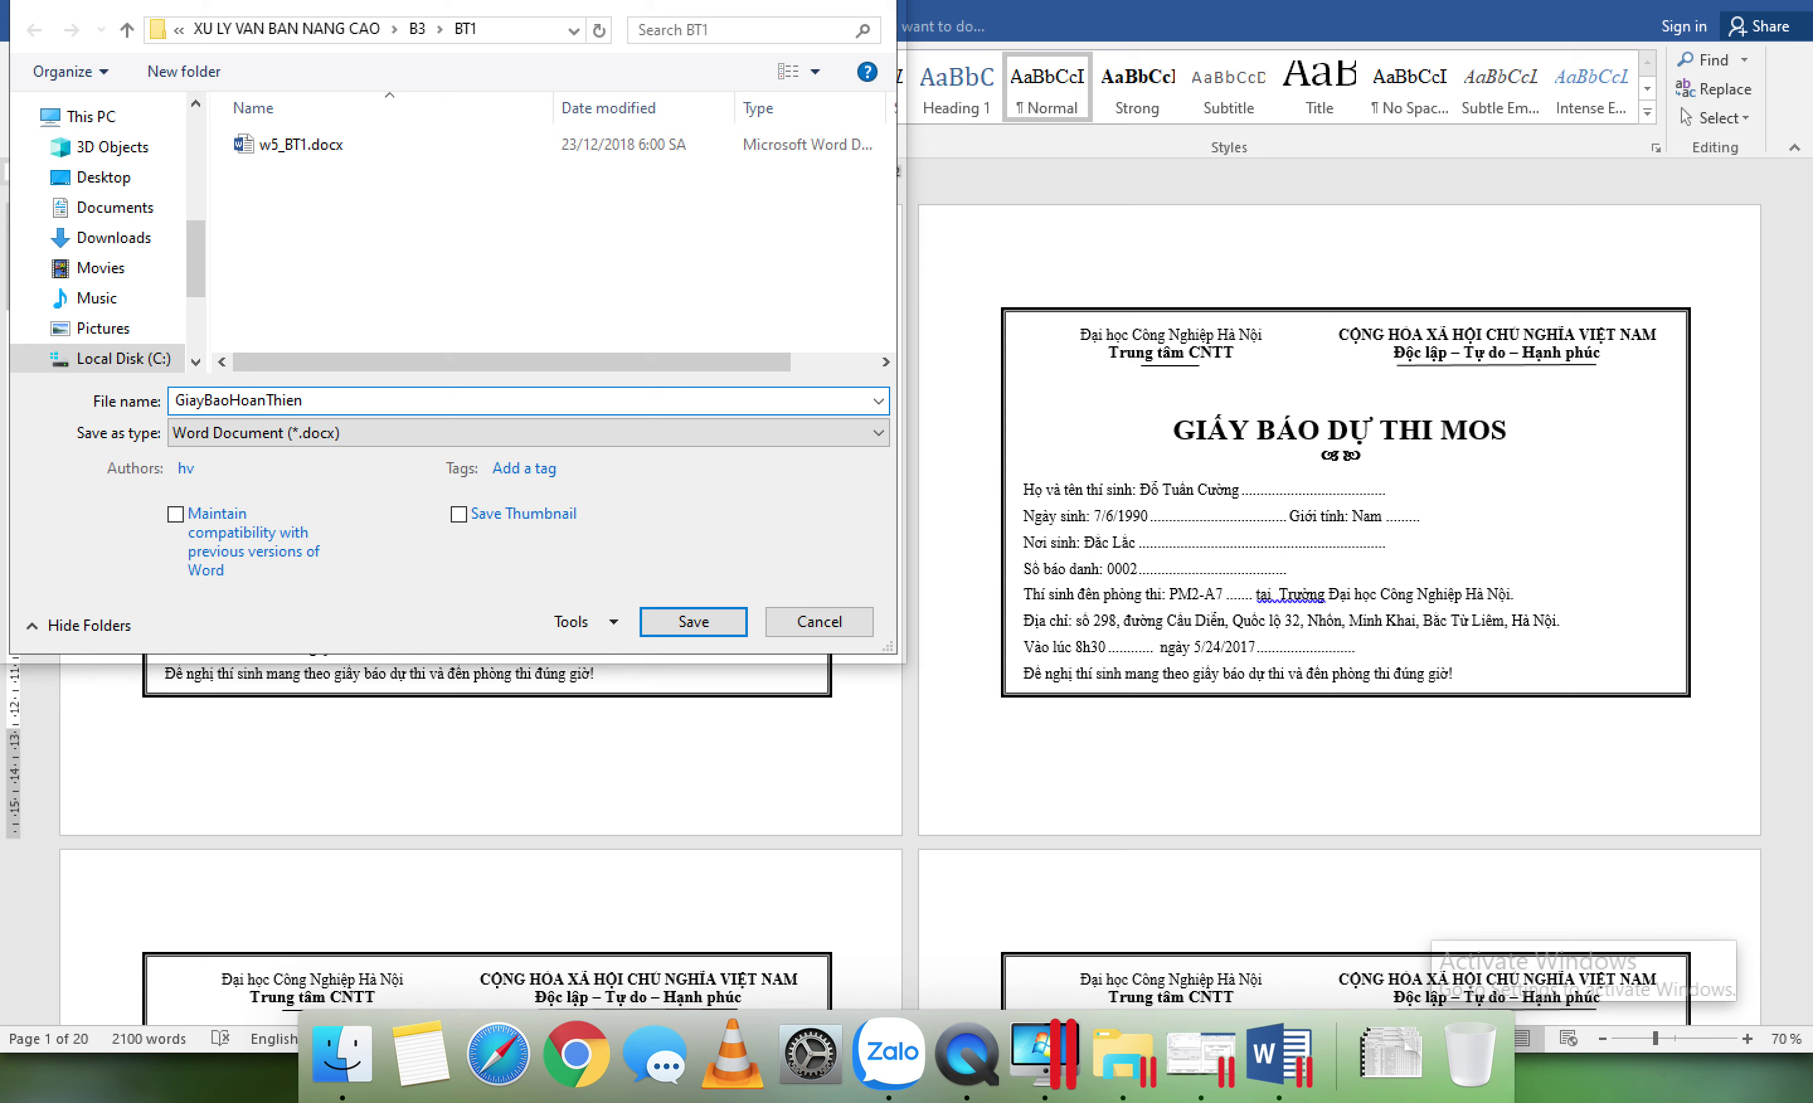
{"action": "left_click", "coordinate": [710, 621]}
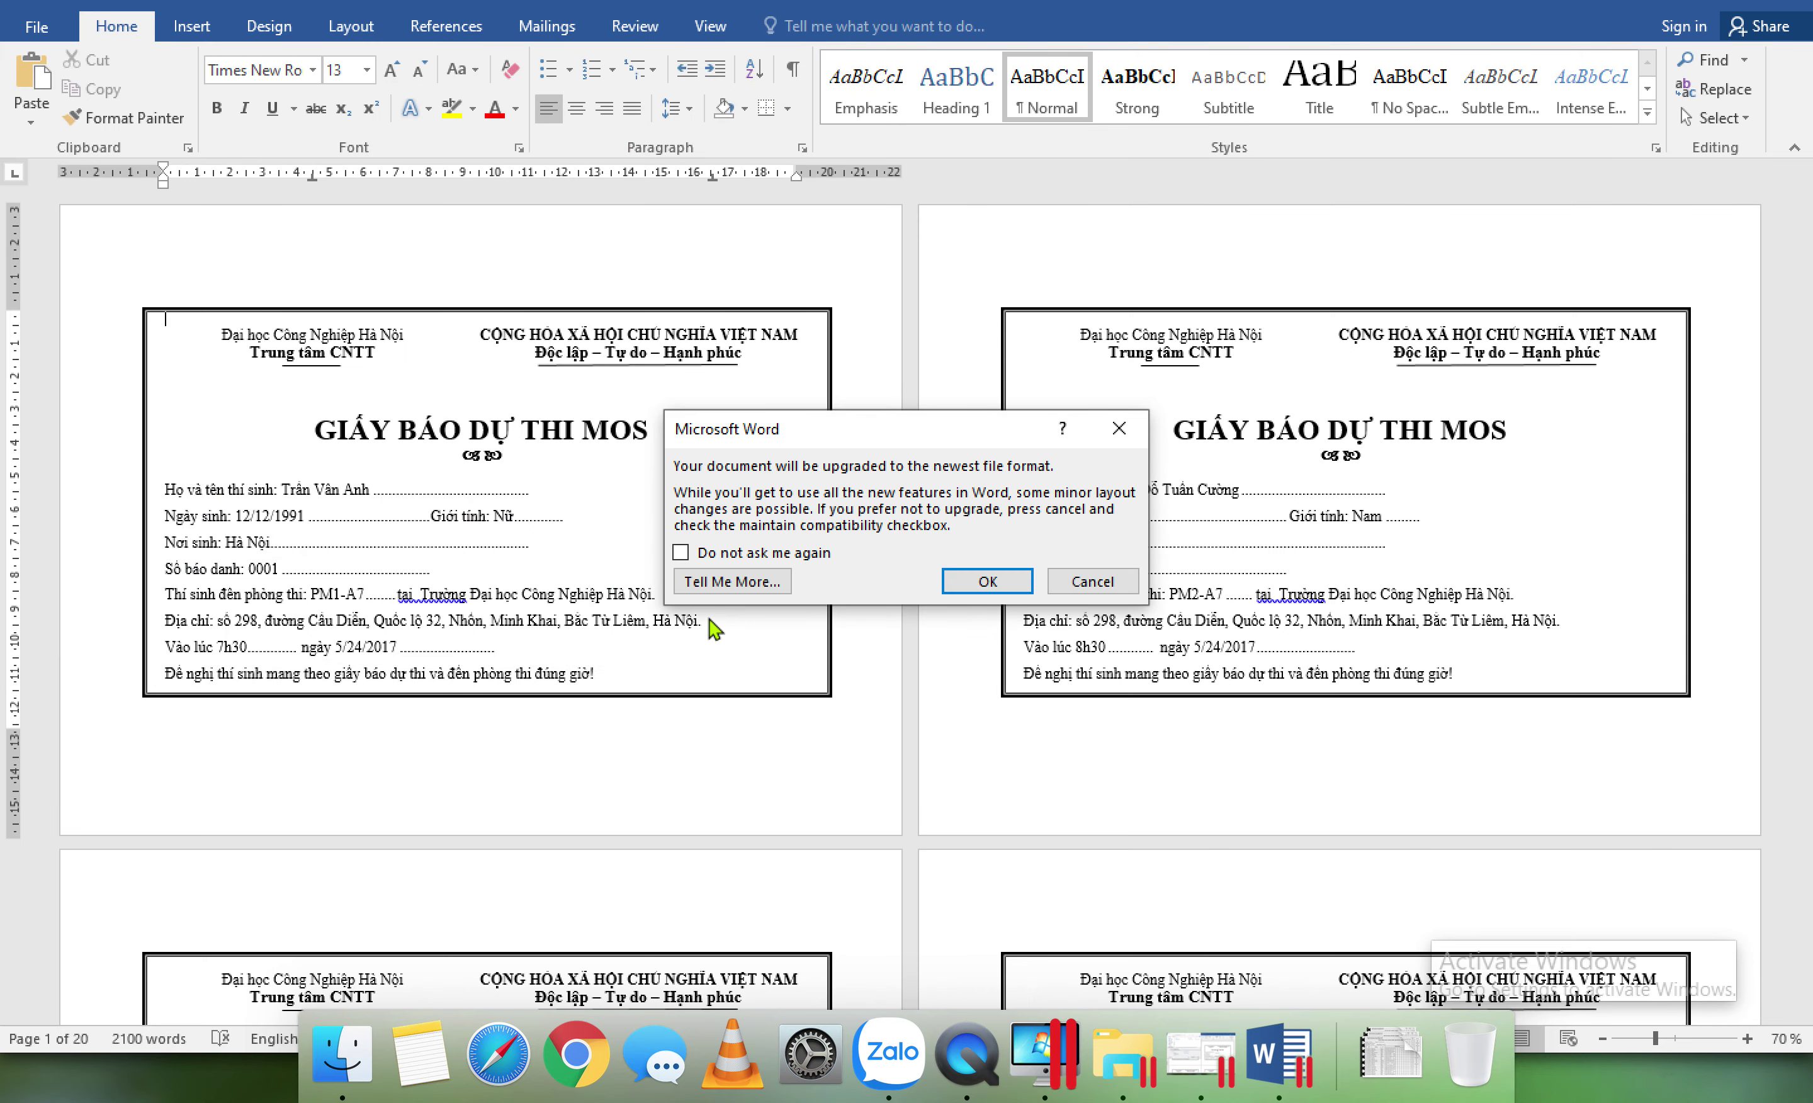
{"action": "left_click", "coordinate": [965, 588]}
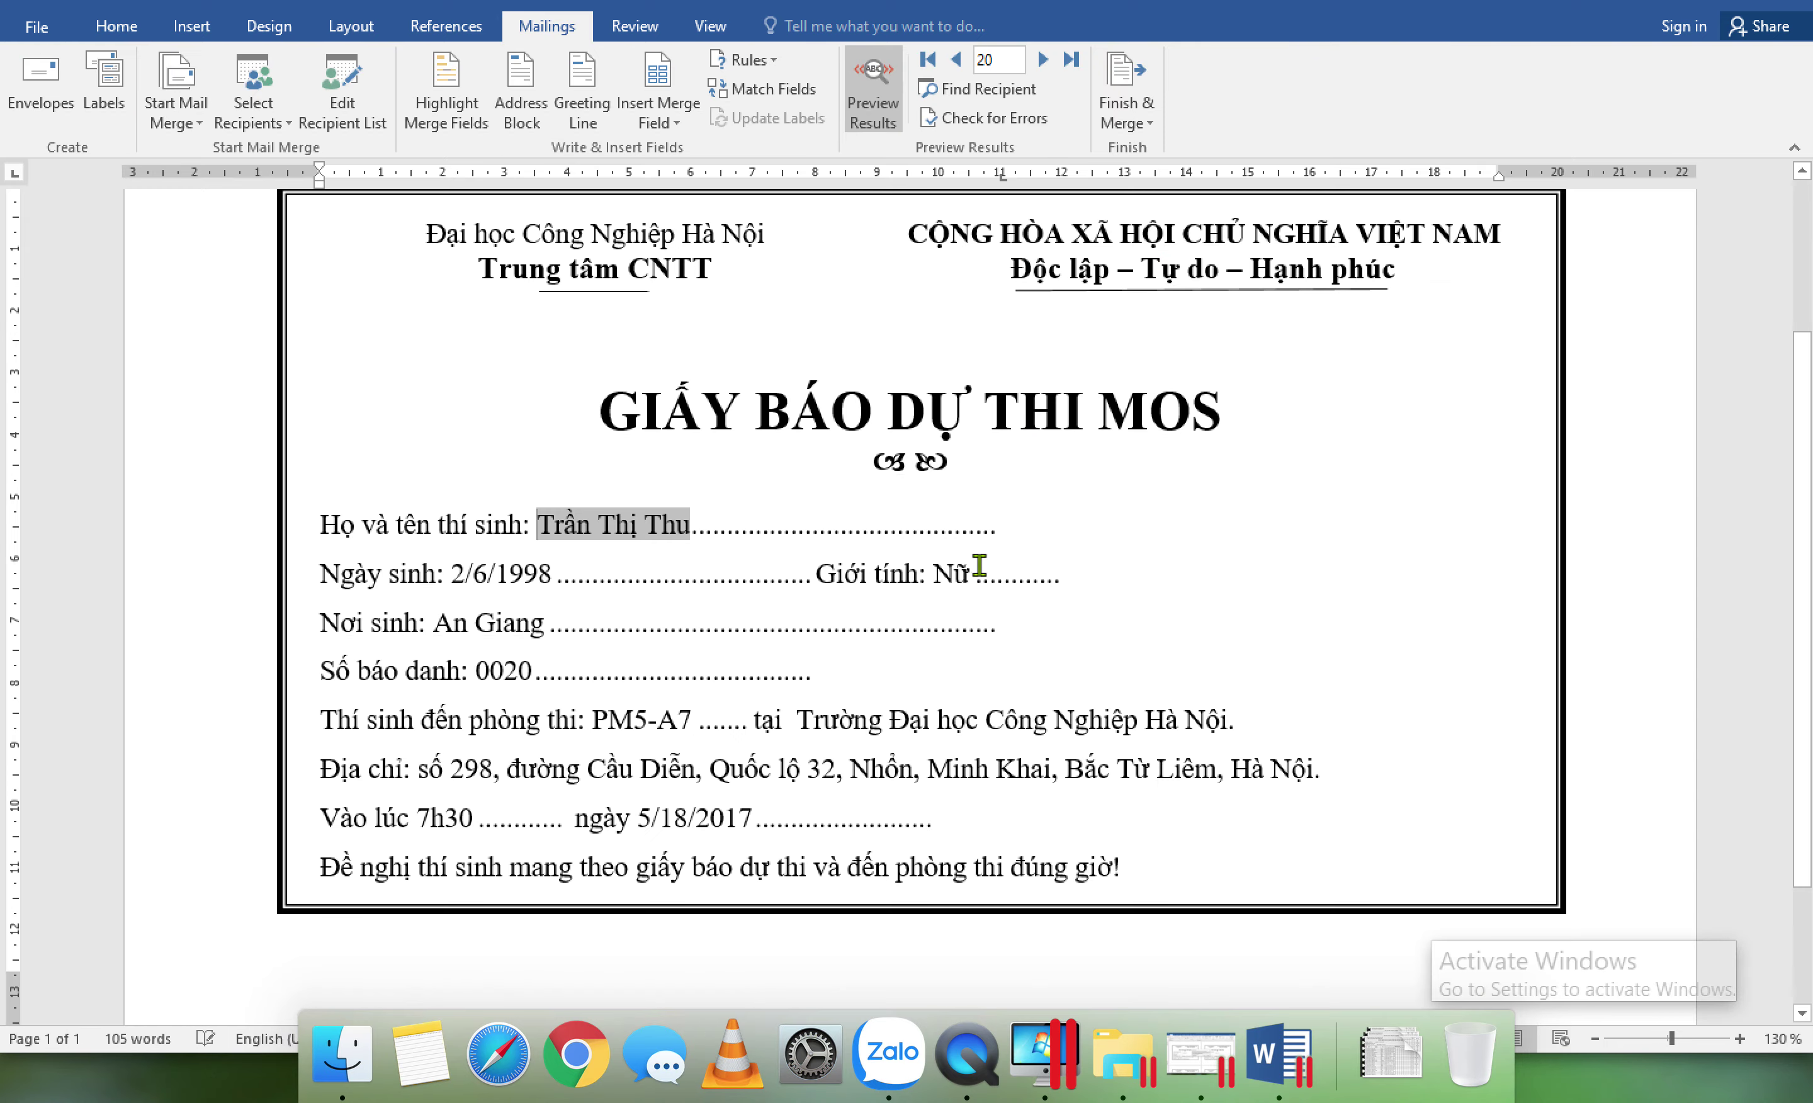
Step: Quit Microsoft Word, saving the changes to the main notice w5_BT1.docx
{"action": "scroll", "coordinate": [1016, 543], "scroll_direction": "up", "scroll_amount": 3}
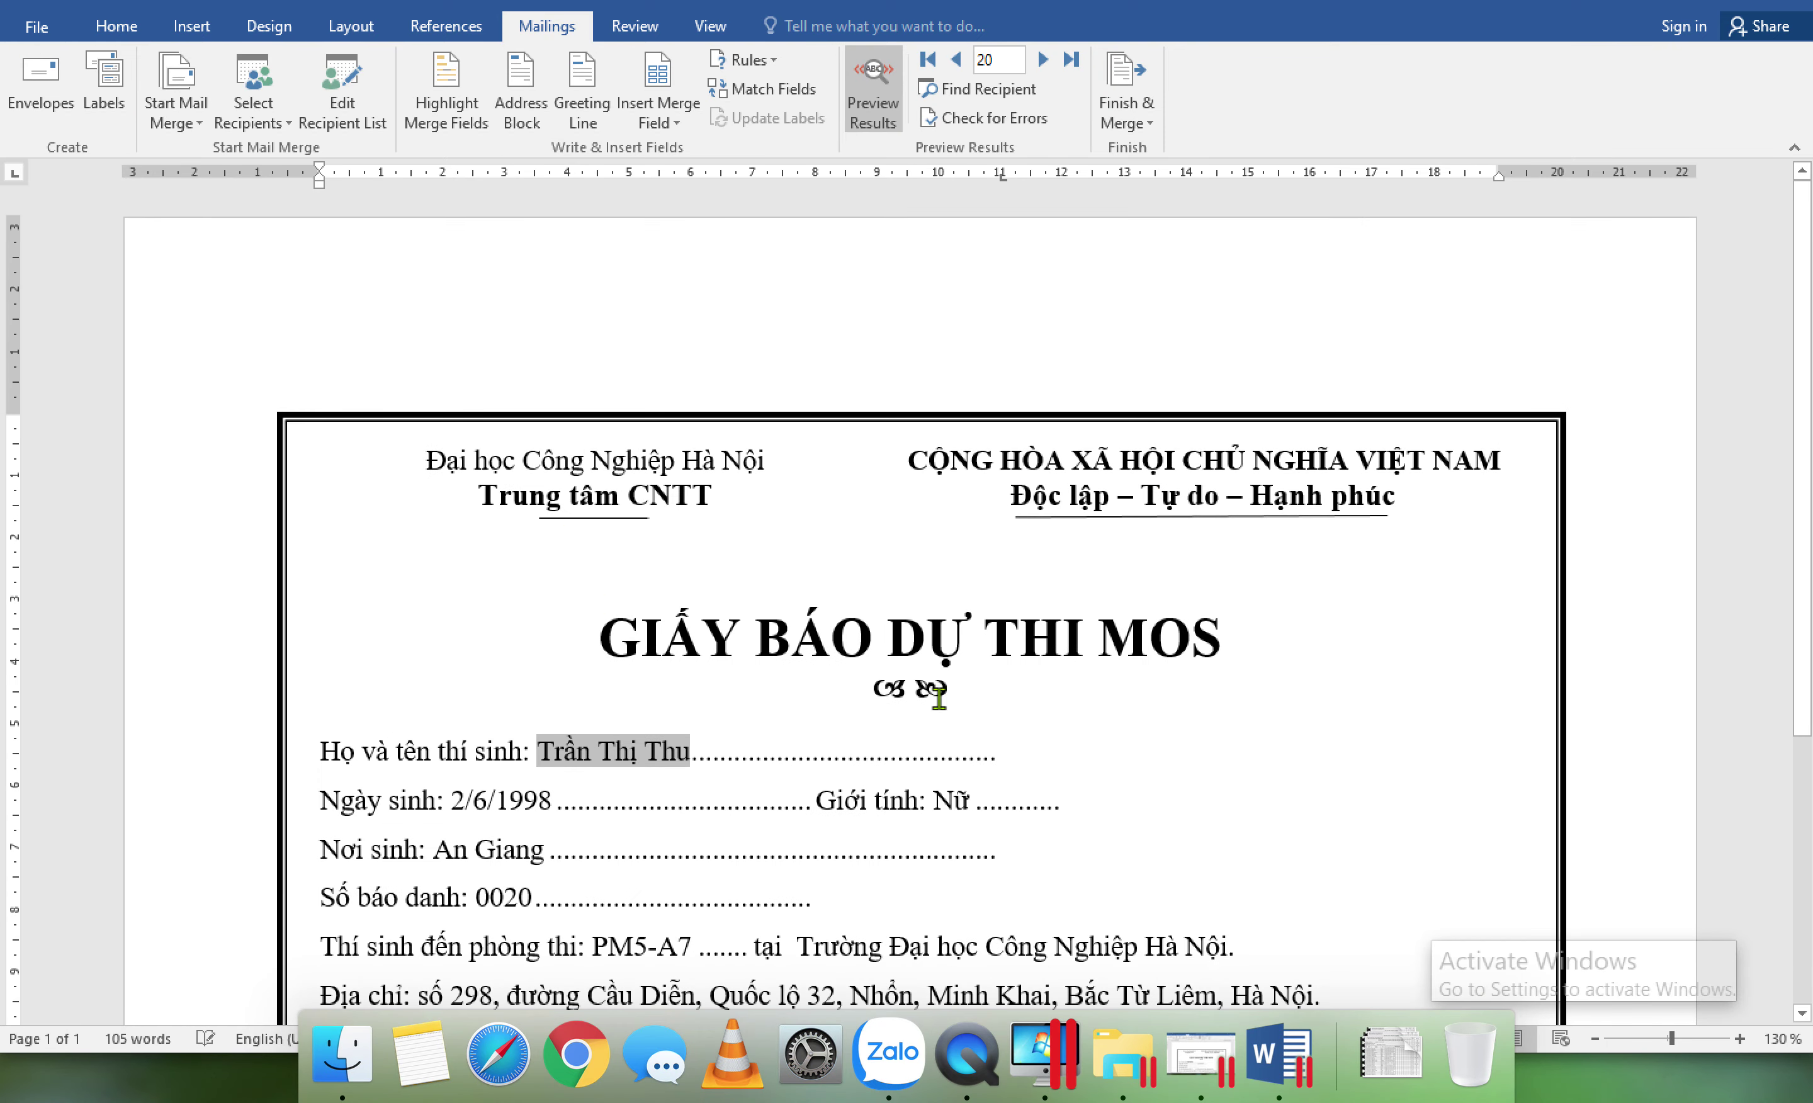
{"action": "left_click", "coordinate": [149, 4]}
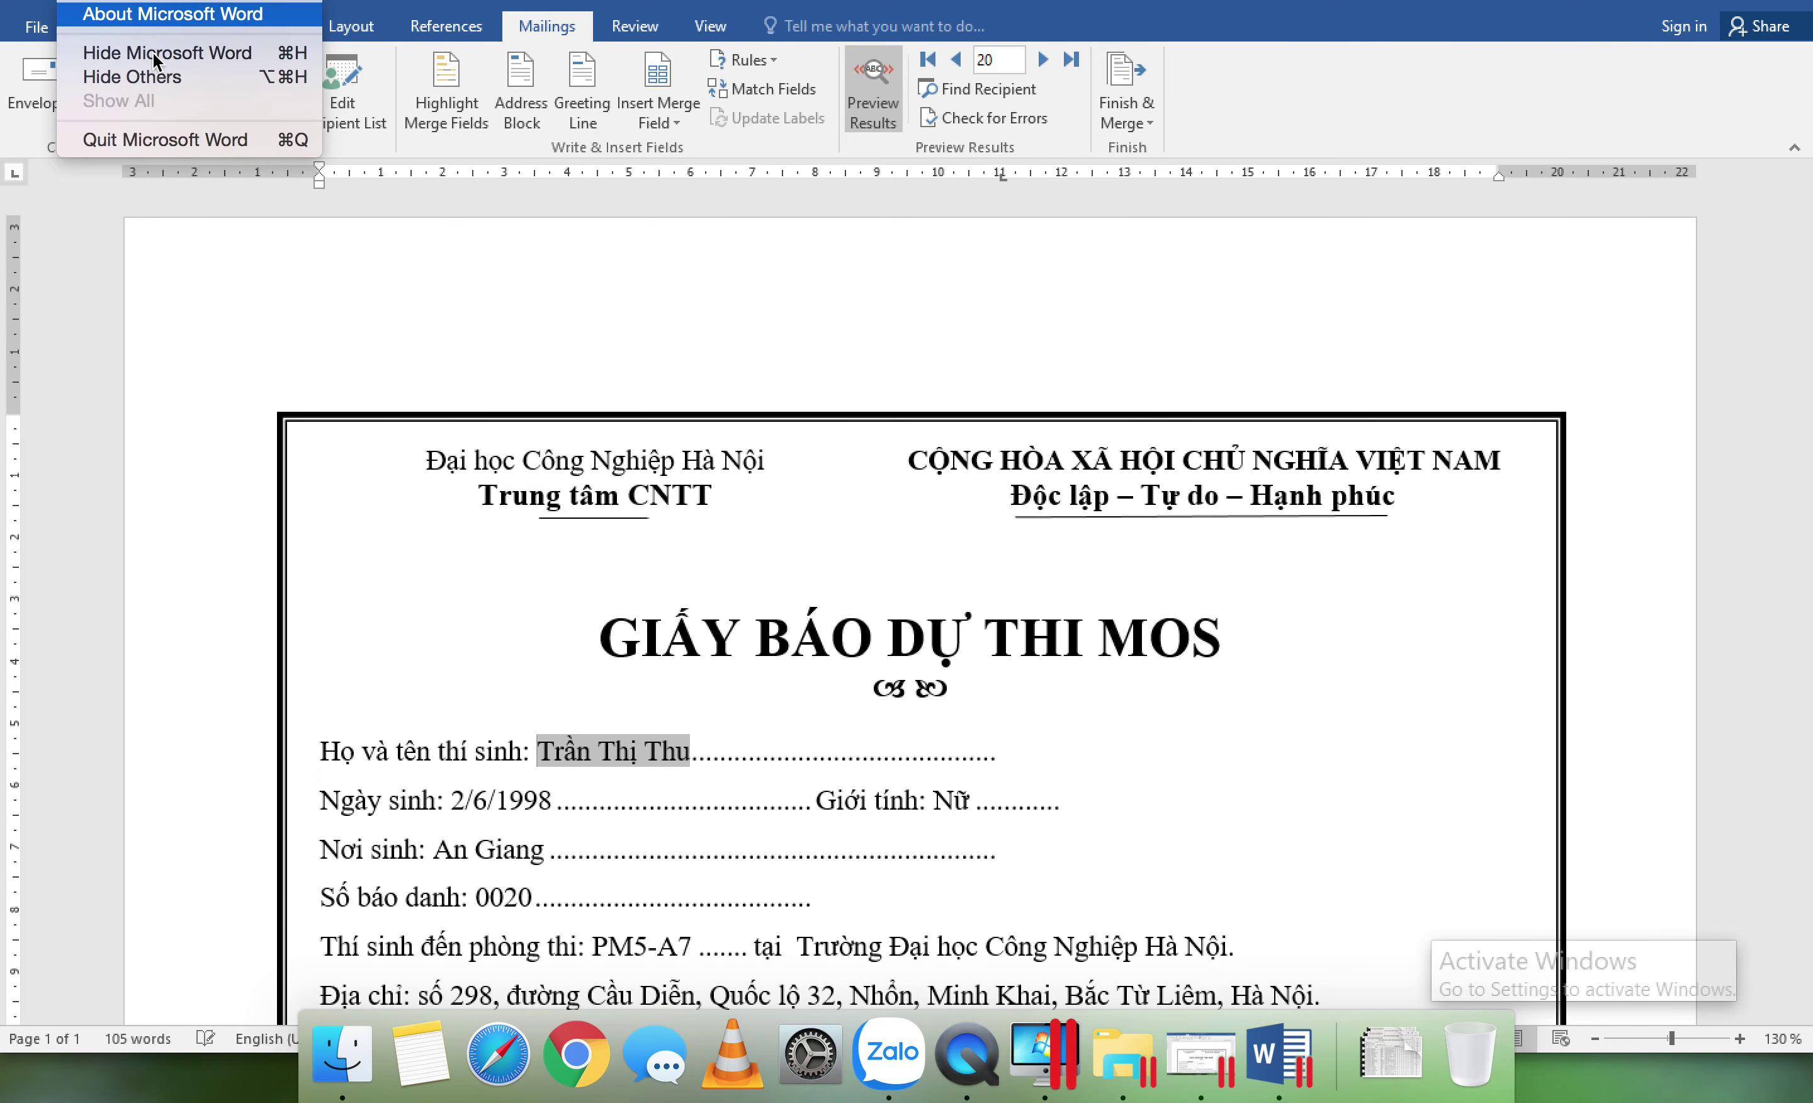
{"action": "left_click", "coordinate": [163, 144]}
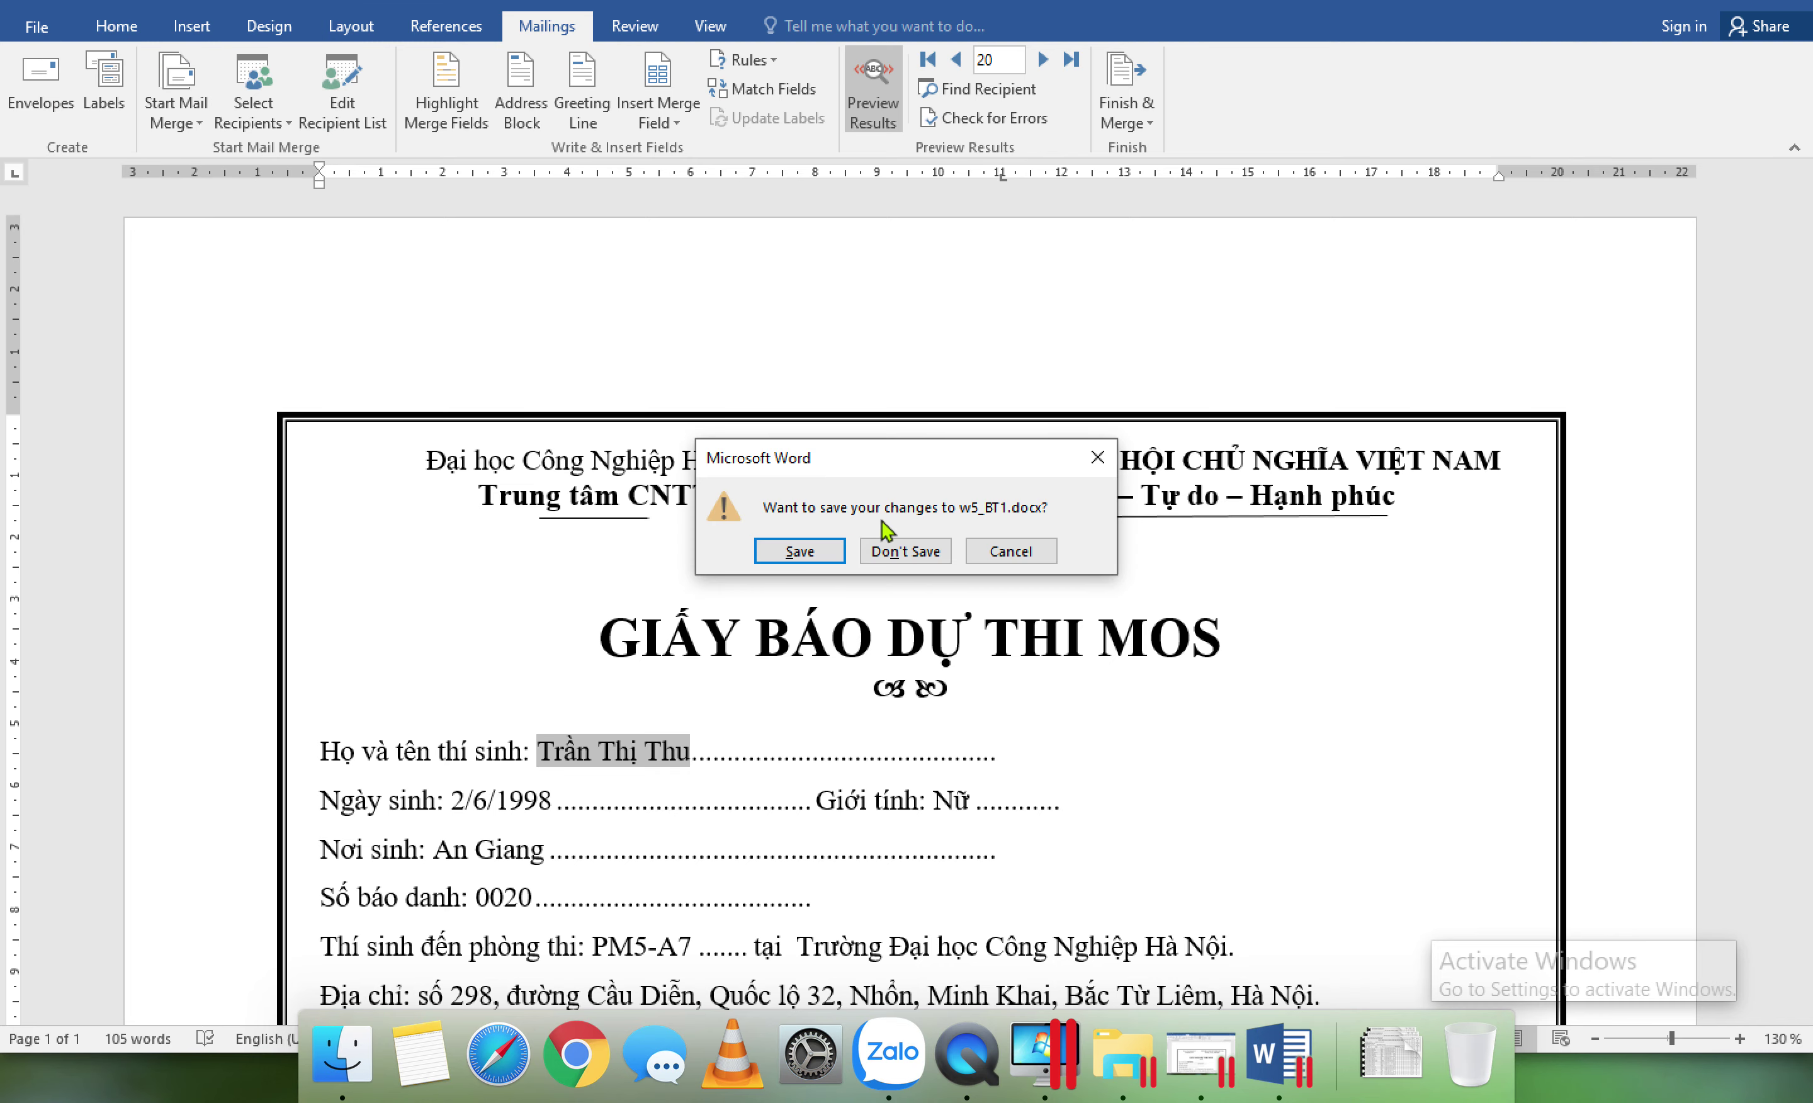
{"action": "left_click", "coordinate": [799, 550]}
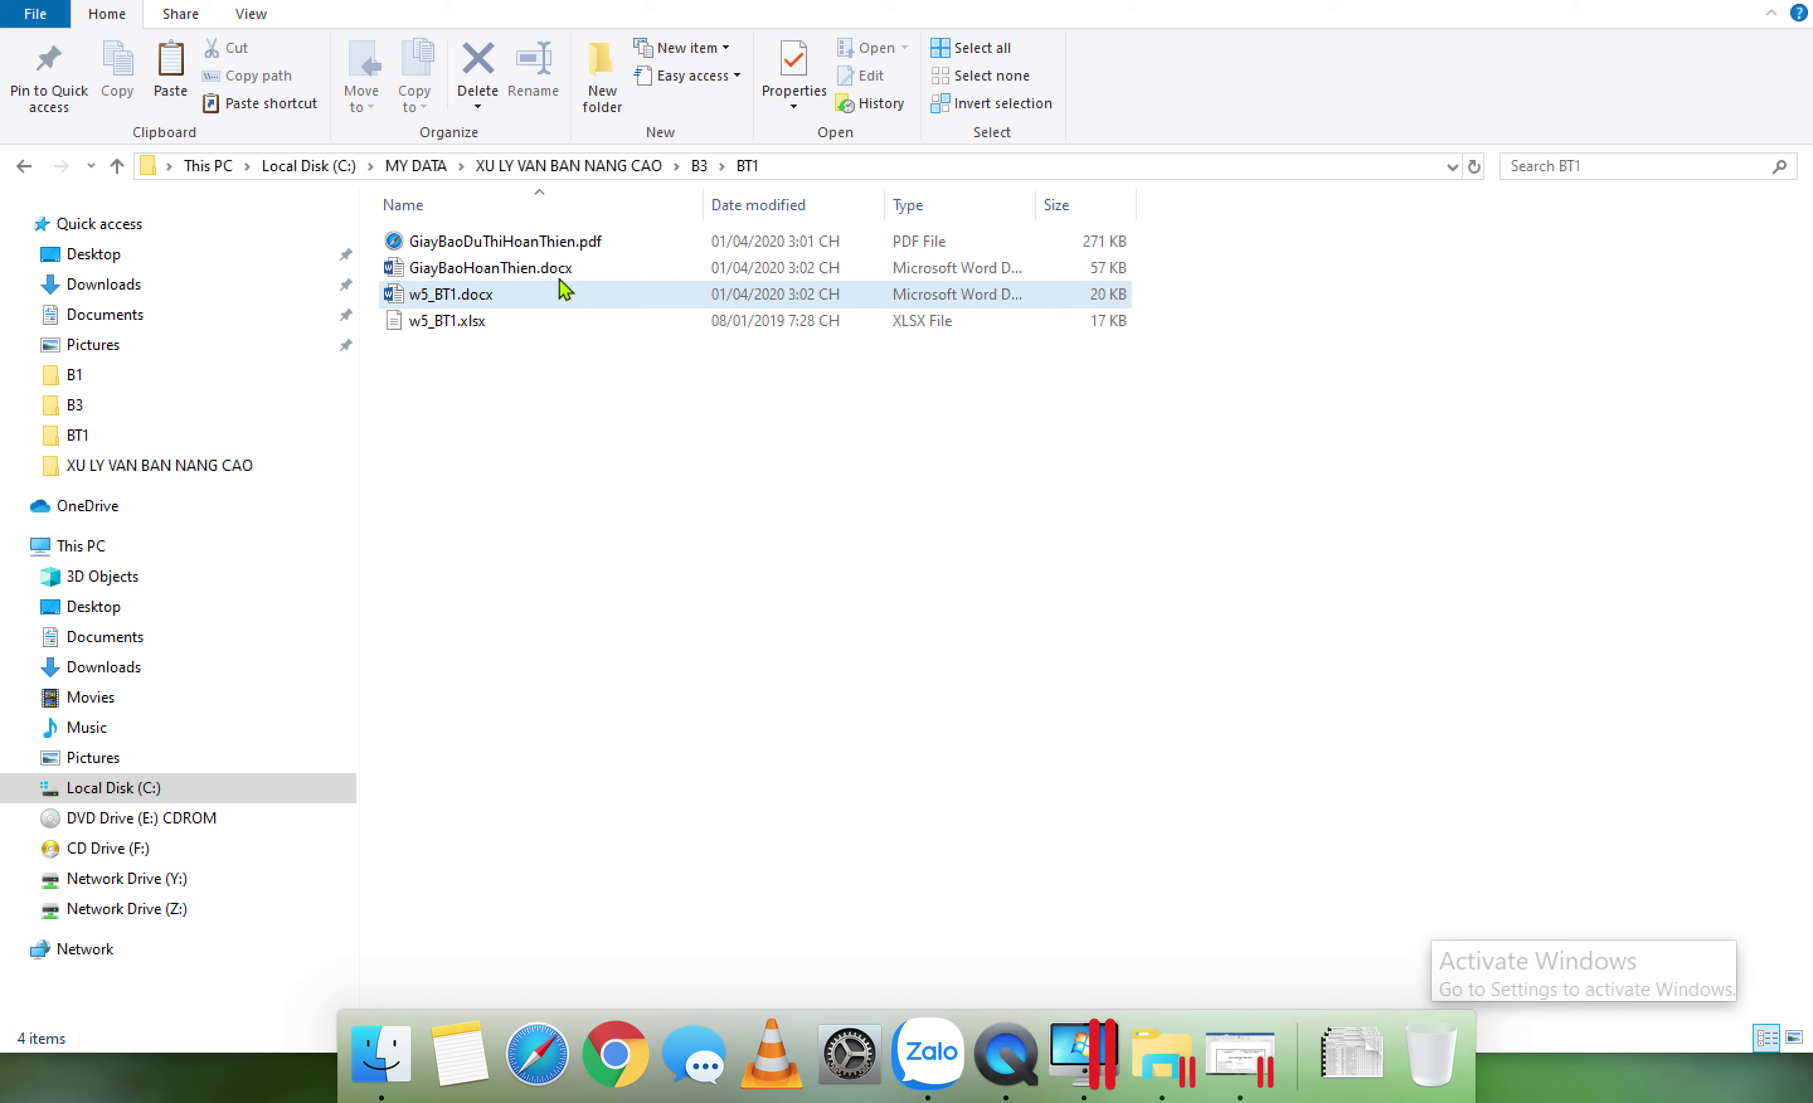
Step: Check the saved files GiayBaoHoanThien.docx, GiayBaoDuThiHoanThien.pdf and w5_BT1.docx in the BT1 folder
{"action": "left_click", "coordinate": [543, 272]}
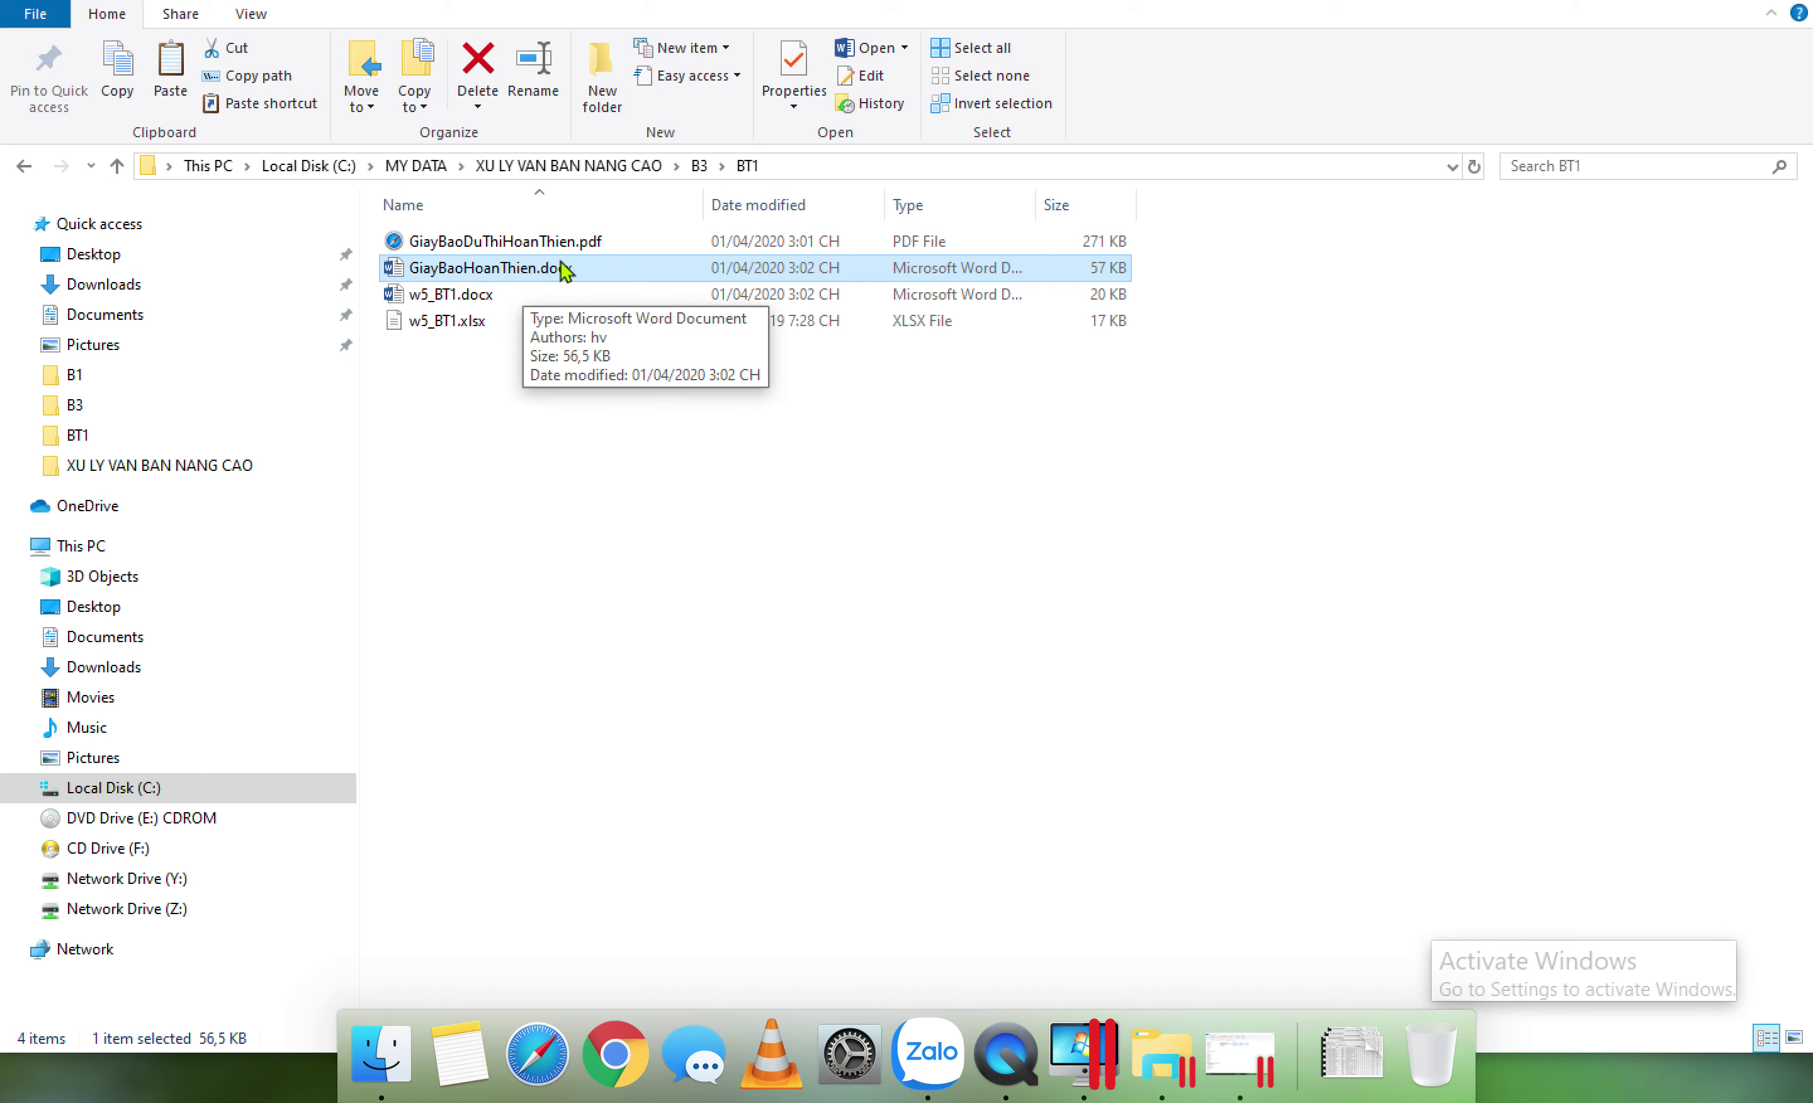
{"action": "left_click", "coordinate": [655, 246]}
{"action": "left_click", "coordinate": [470, 296]}
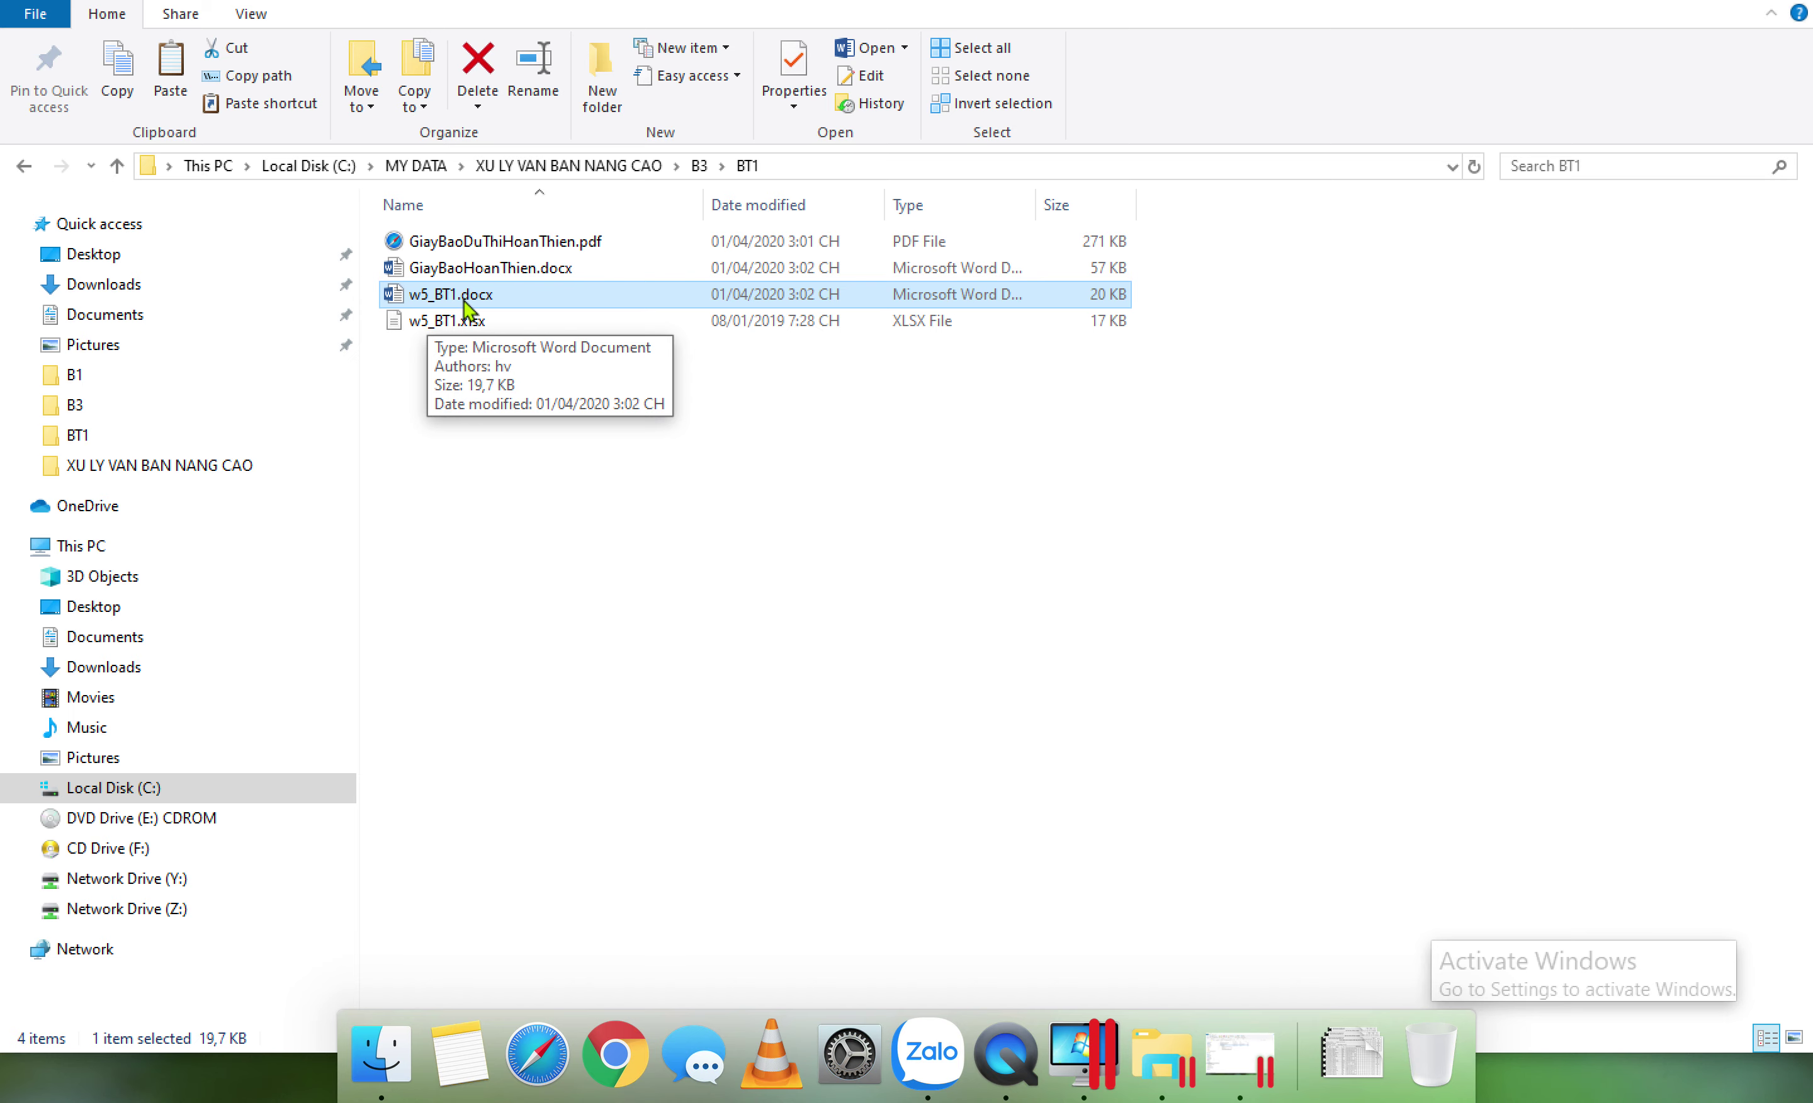
{"action": "left_click", "coordinate": [581, 462]}
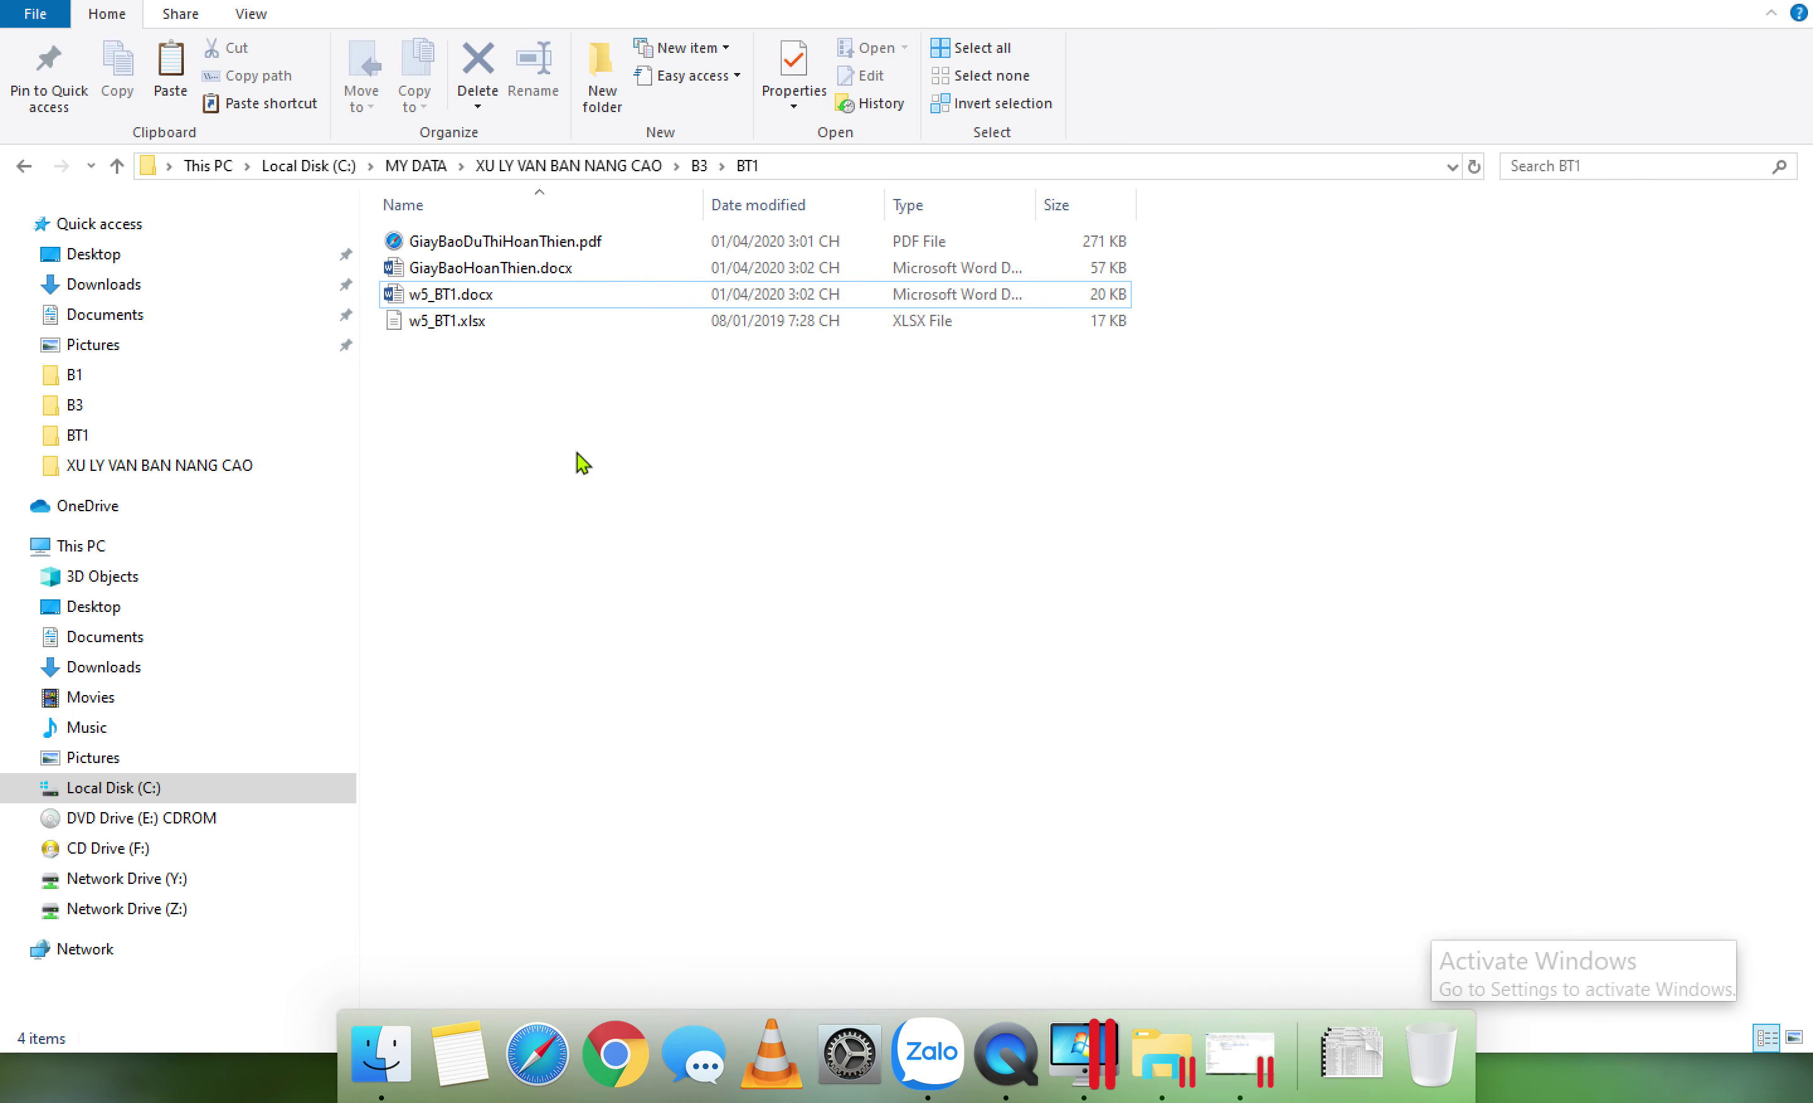
Step: Go up to the B3 folder and open BT2 to look at the exercise files w5_BT2.docx and w5_BT2.xlsx
{"action": "key", "text": "BackSpace"}
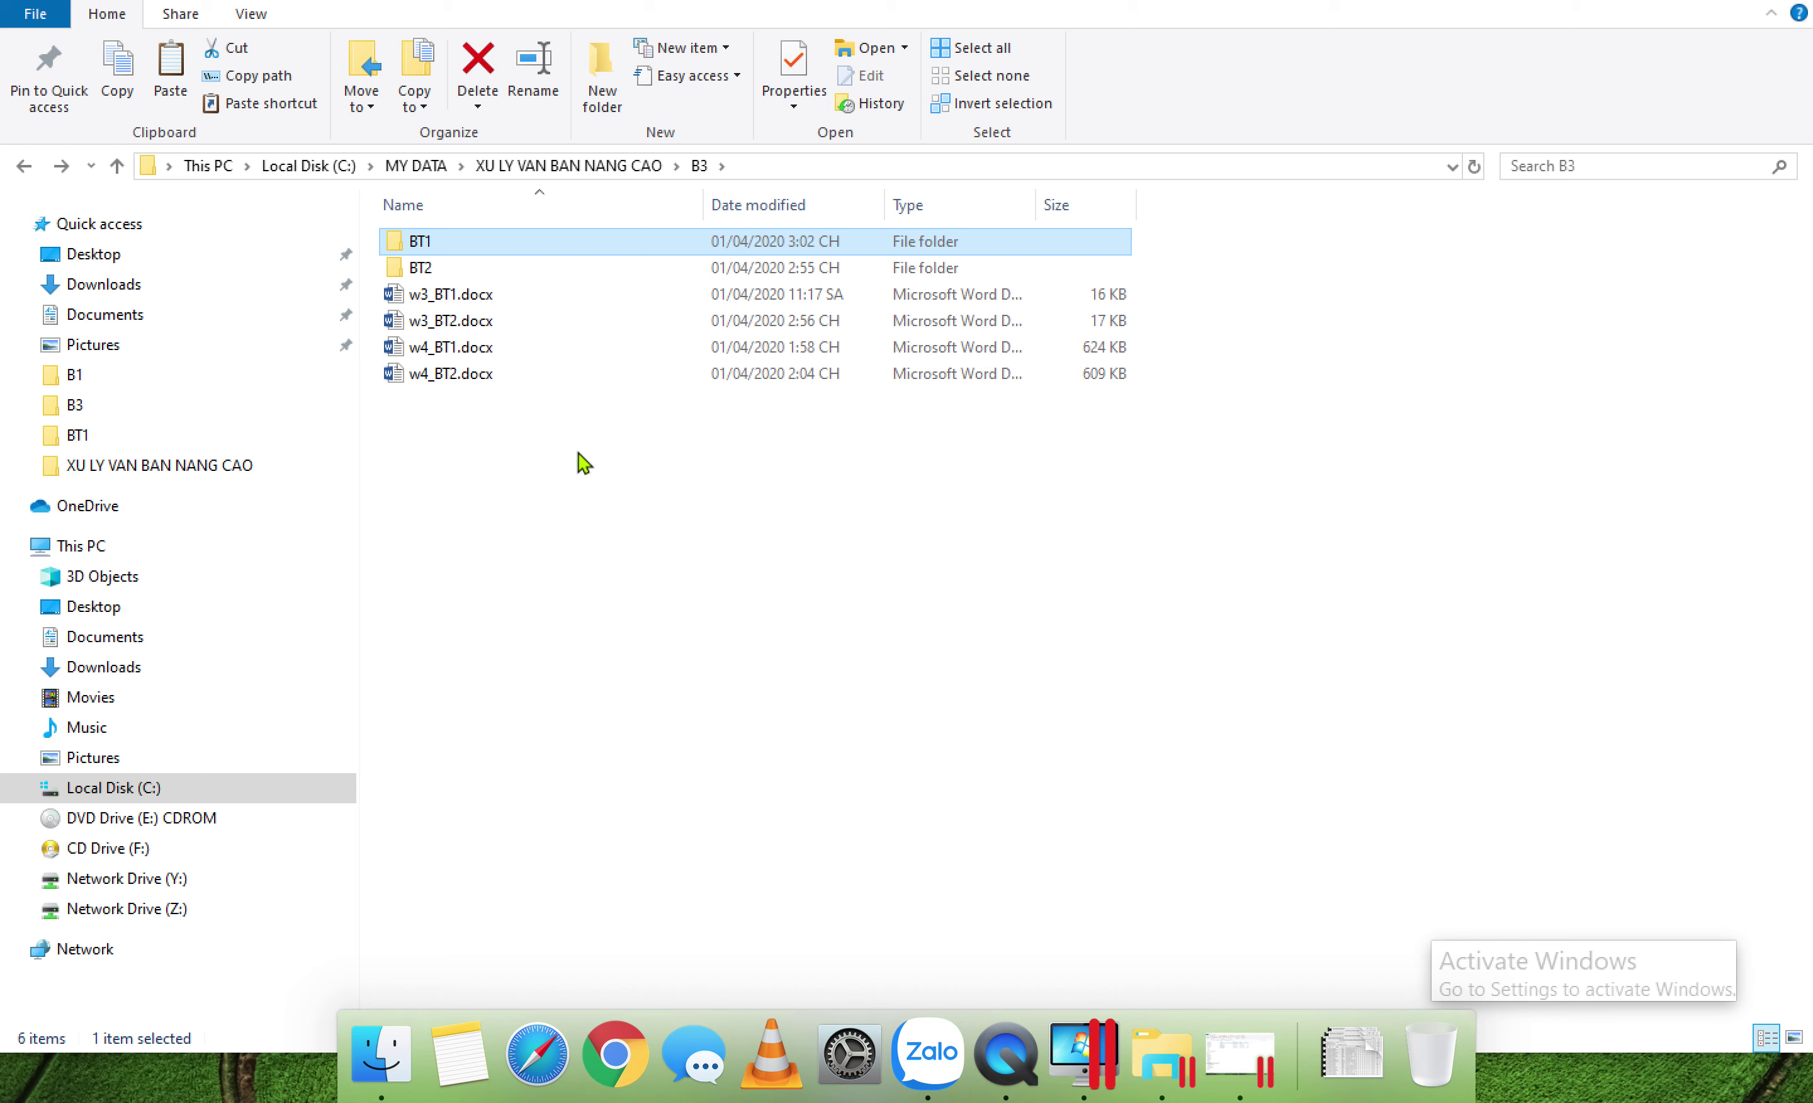
{"action": "double_click", "coordinate": [482, 274]}
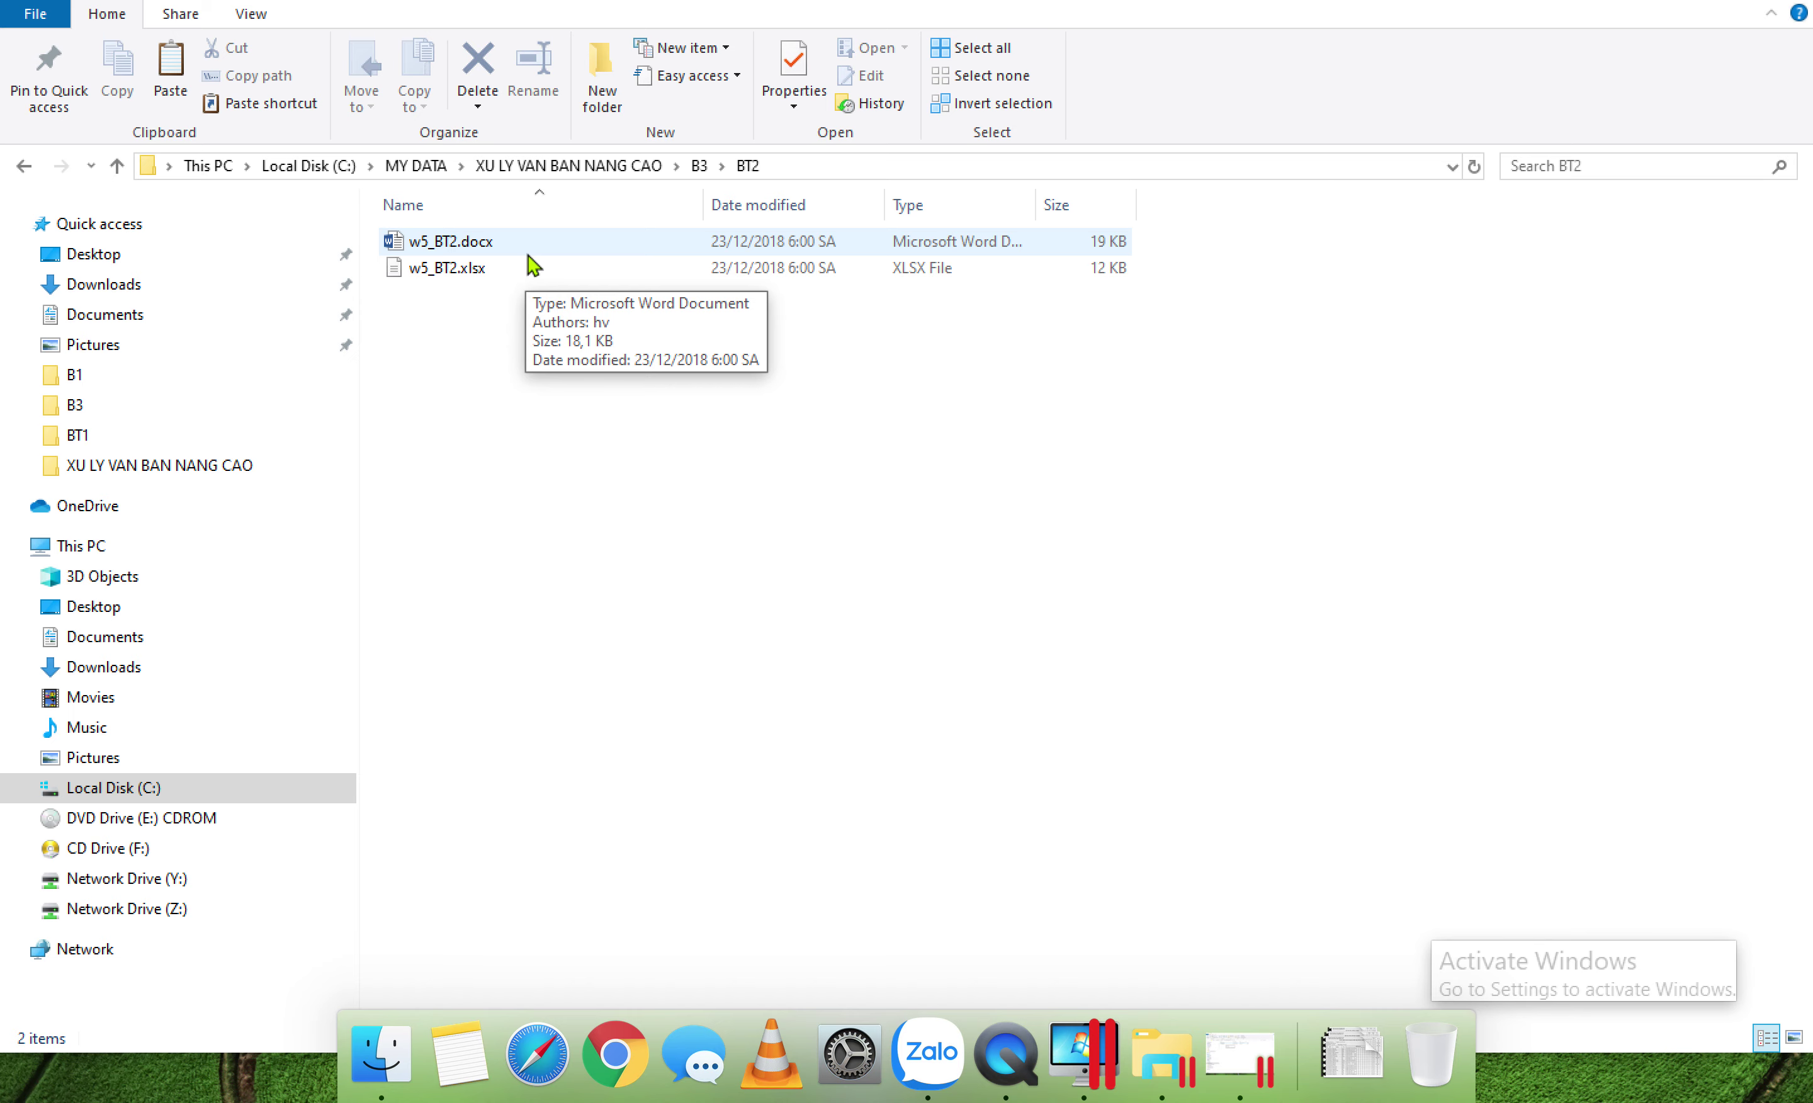
{"action": "left_click", "coordinate": [469, 273]}
{"action": "left_click", "coordinate": [457, 246]}
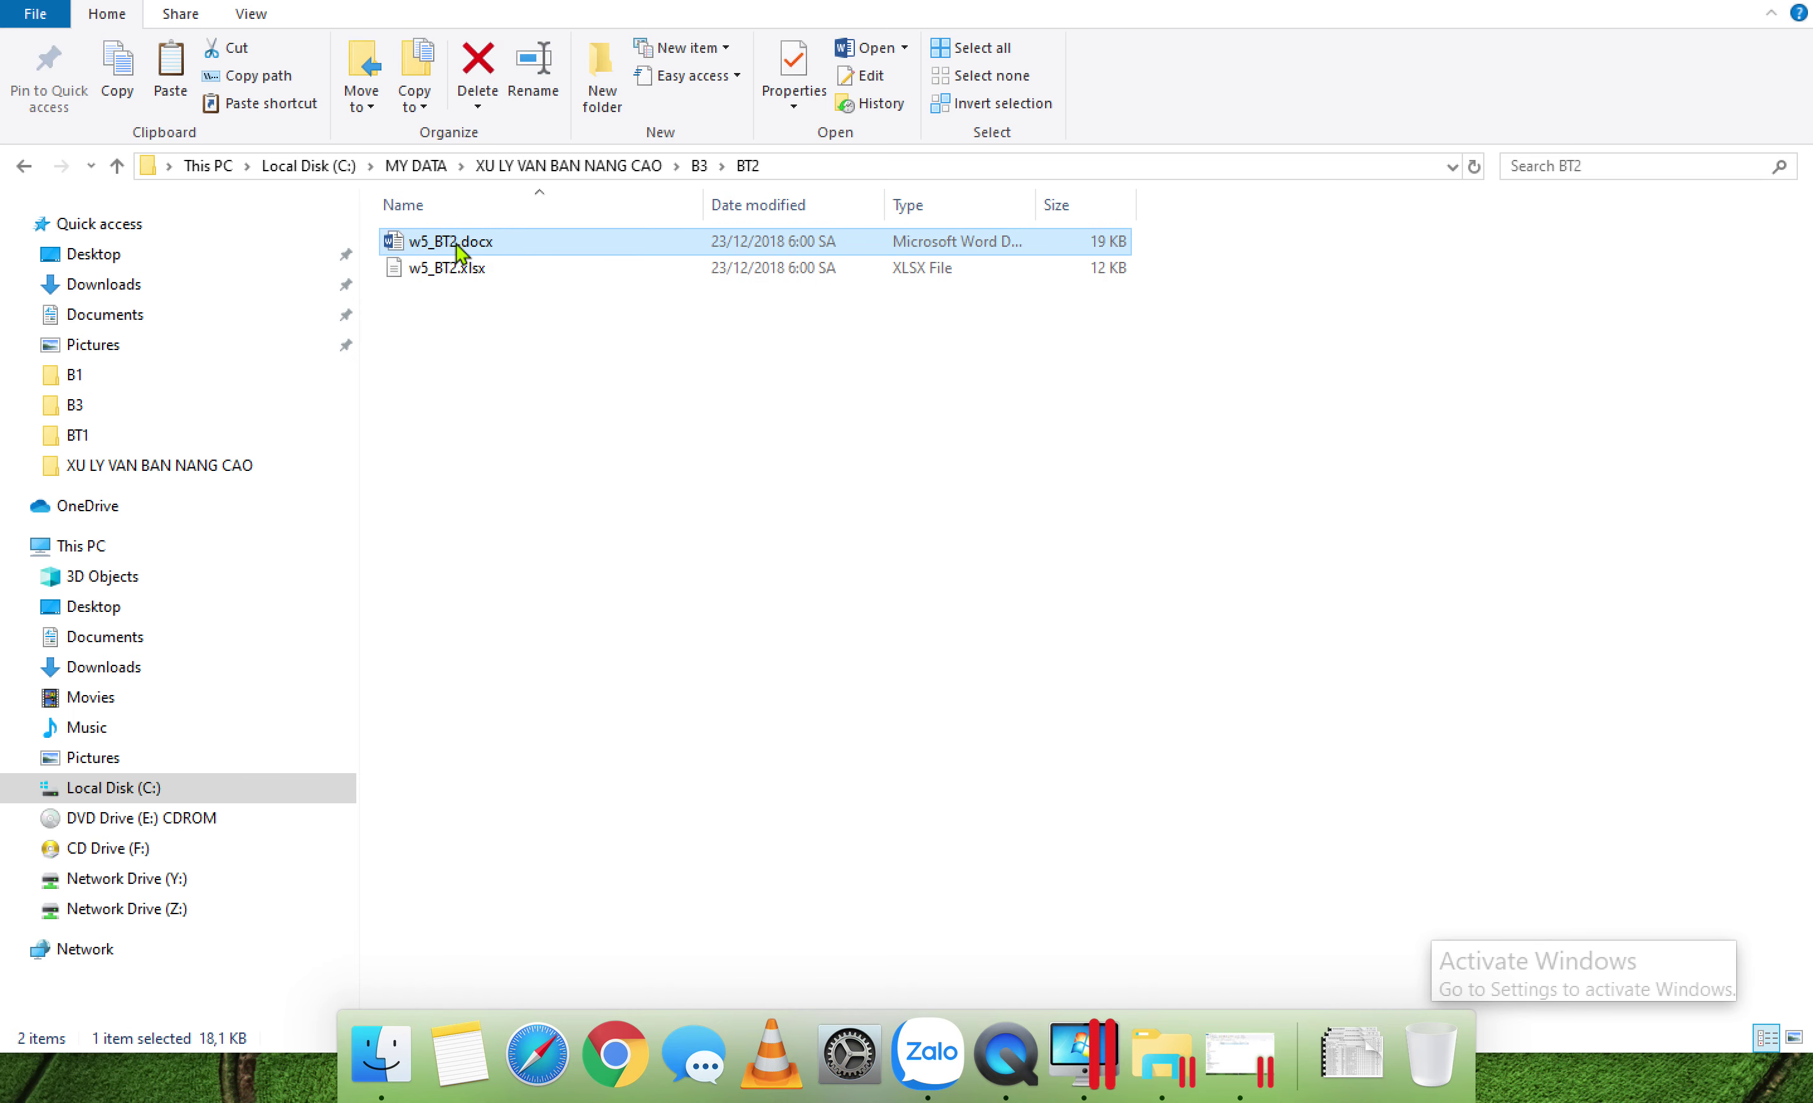
Step: Switch to Safari, search Google for "shining the morning", open the V.A song page on NhacCuaTui, and minimize the browser
{"action": "left_click", "coordinate": [544, 1041]}
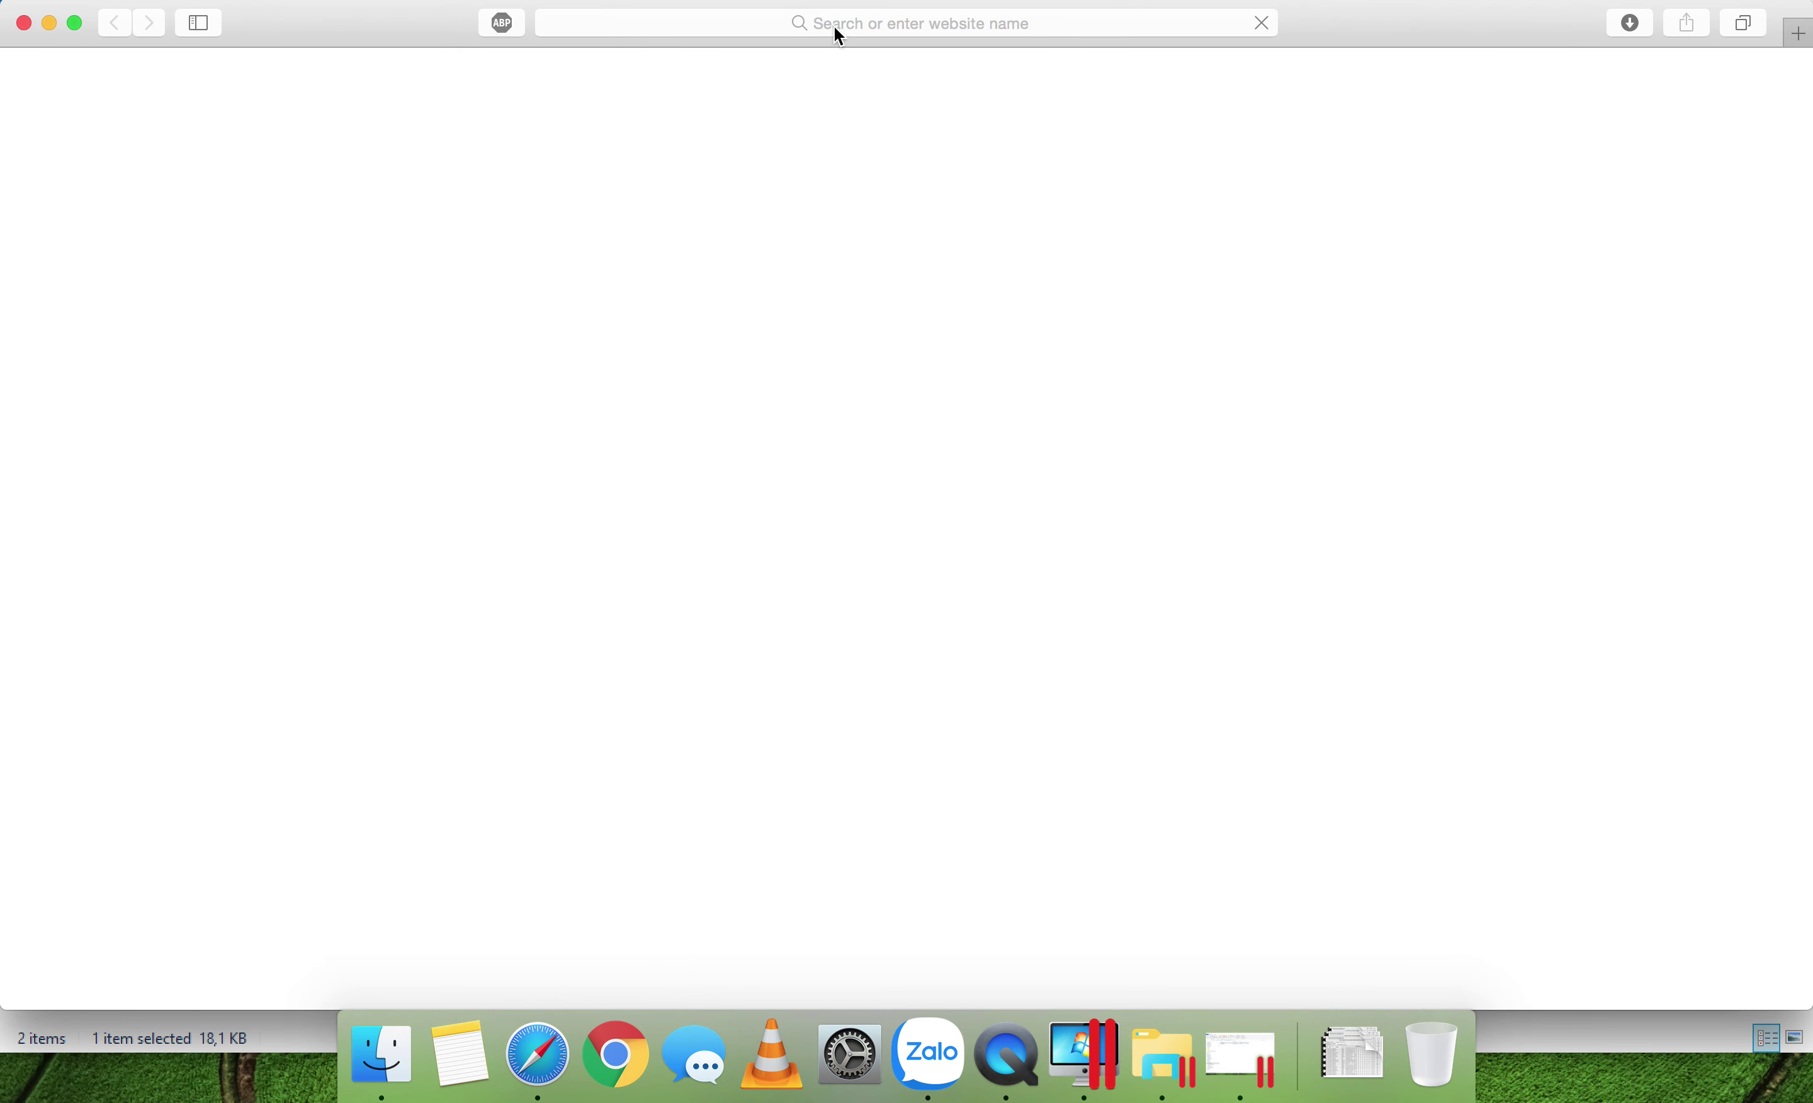
{"action": "left_click", "coordinate": [1066, 24]}
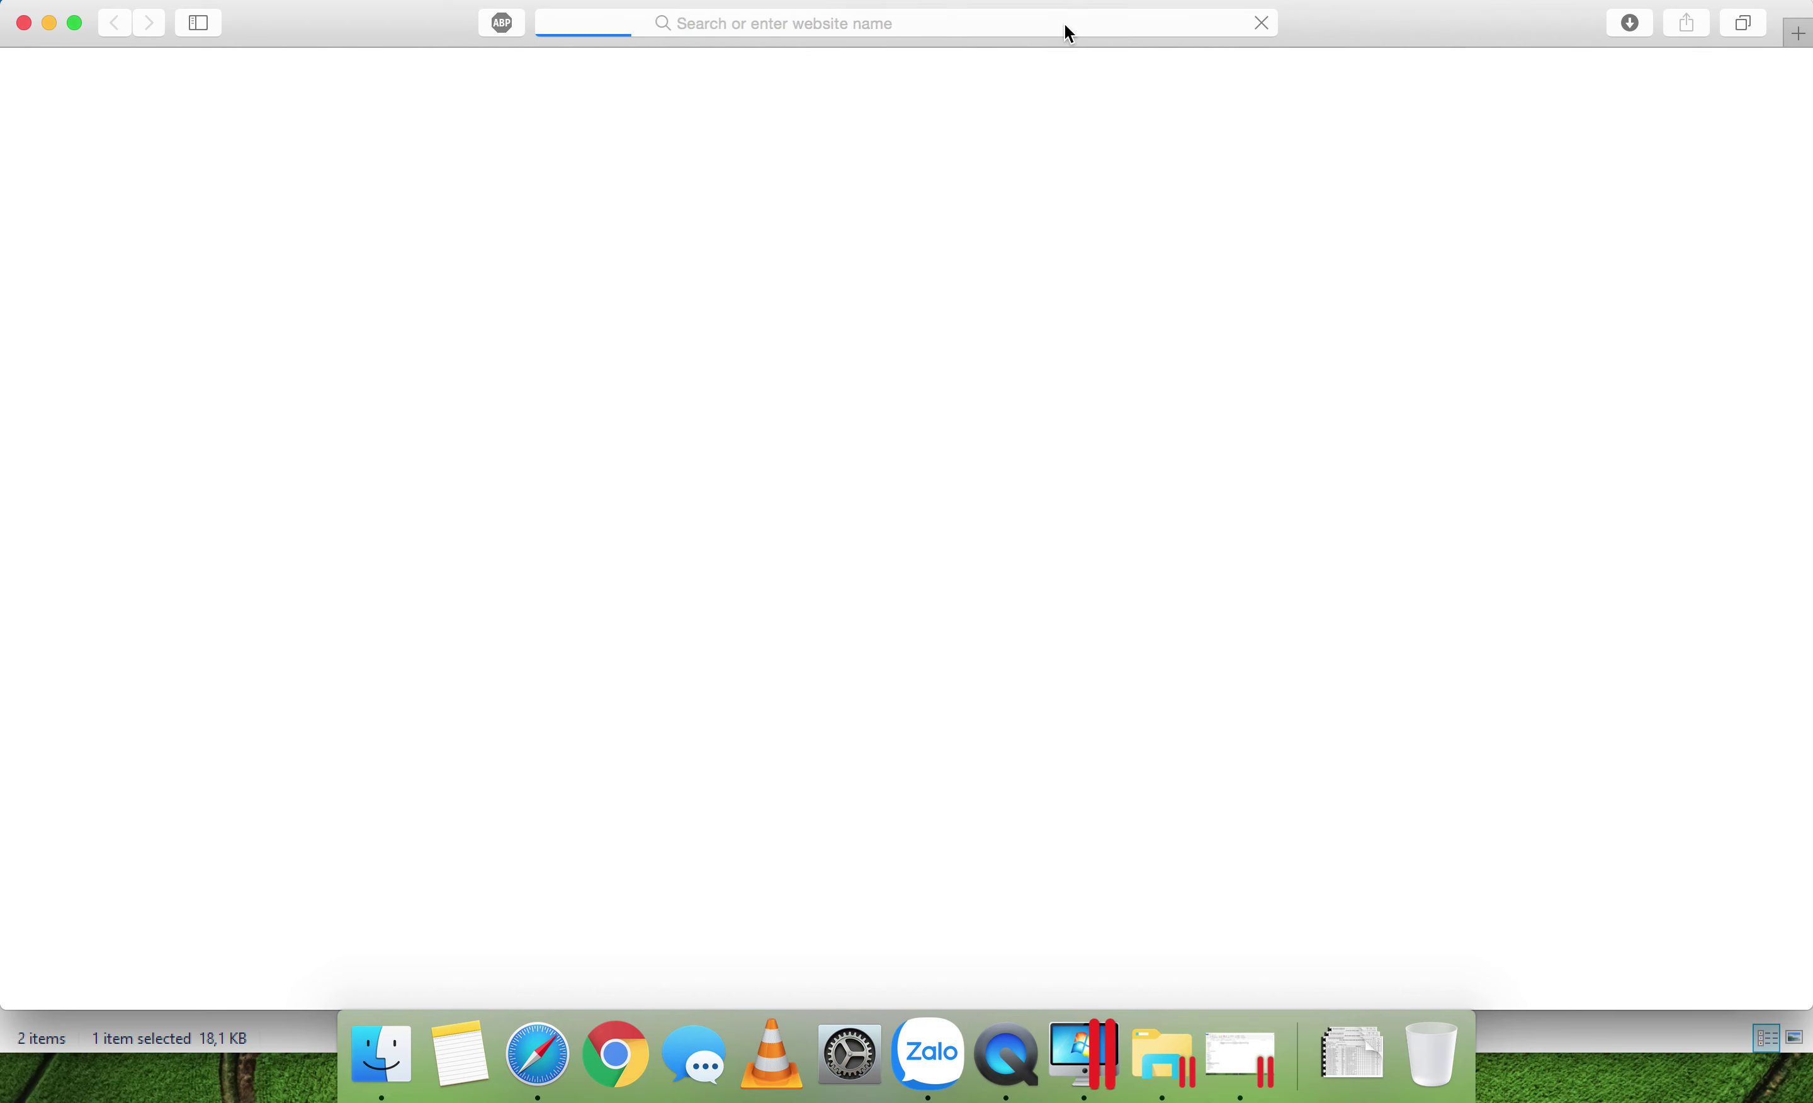
{"action": "type", "text": "shining"}
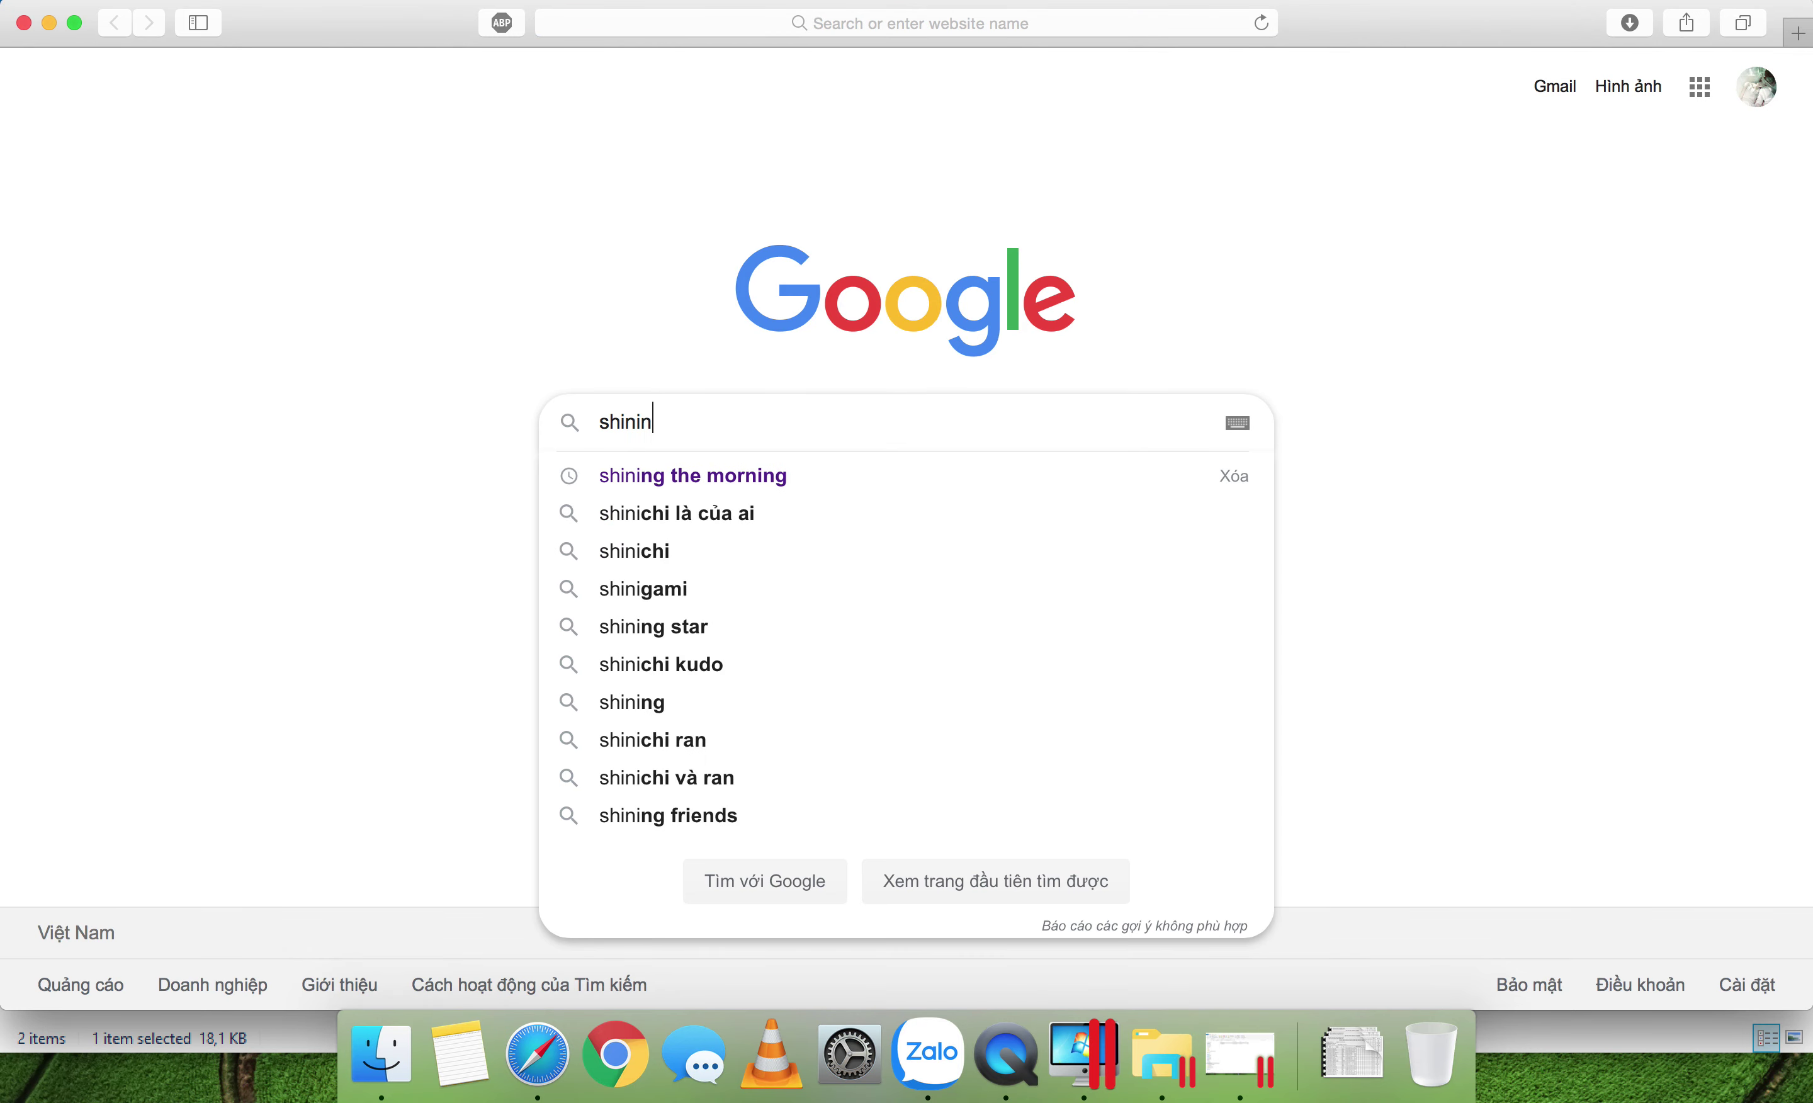
{"action": "key", "text": "Down"}
{"action": "key", "text": "Return"}
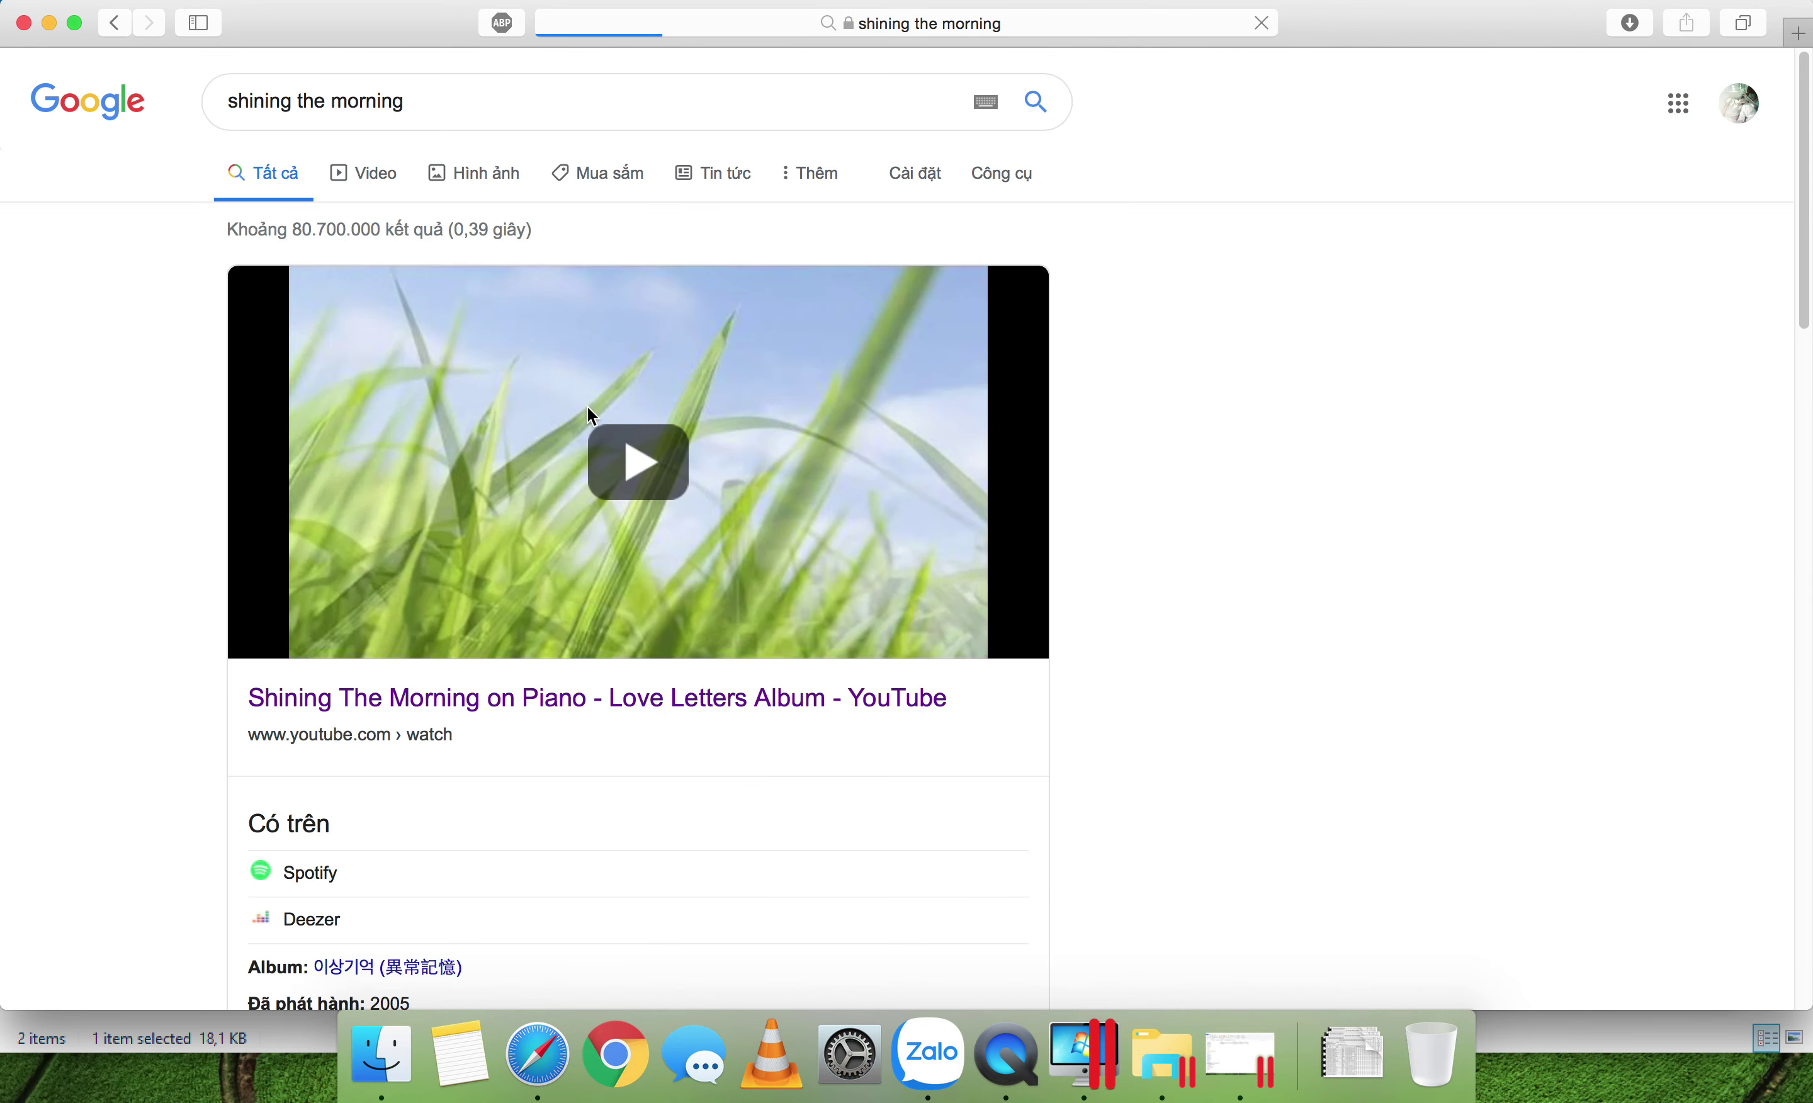
{"action": "scroll", "coordinate": [665, 532], "scroll_direction": "down", "scroll_amount": 3}
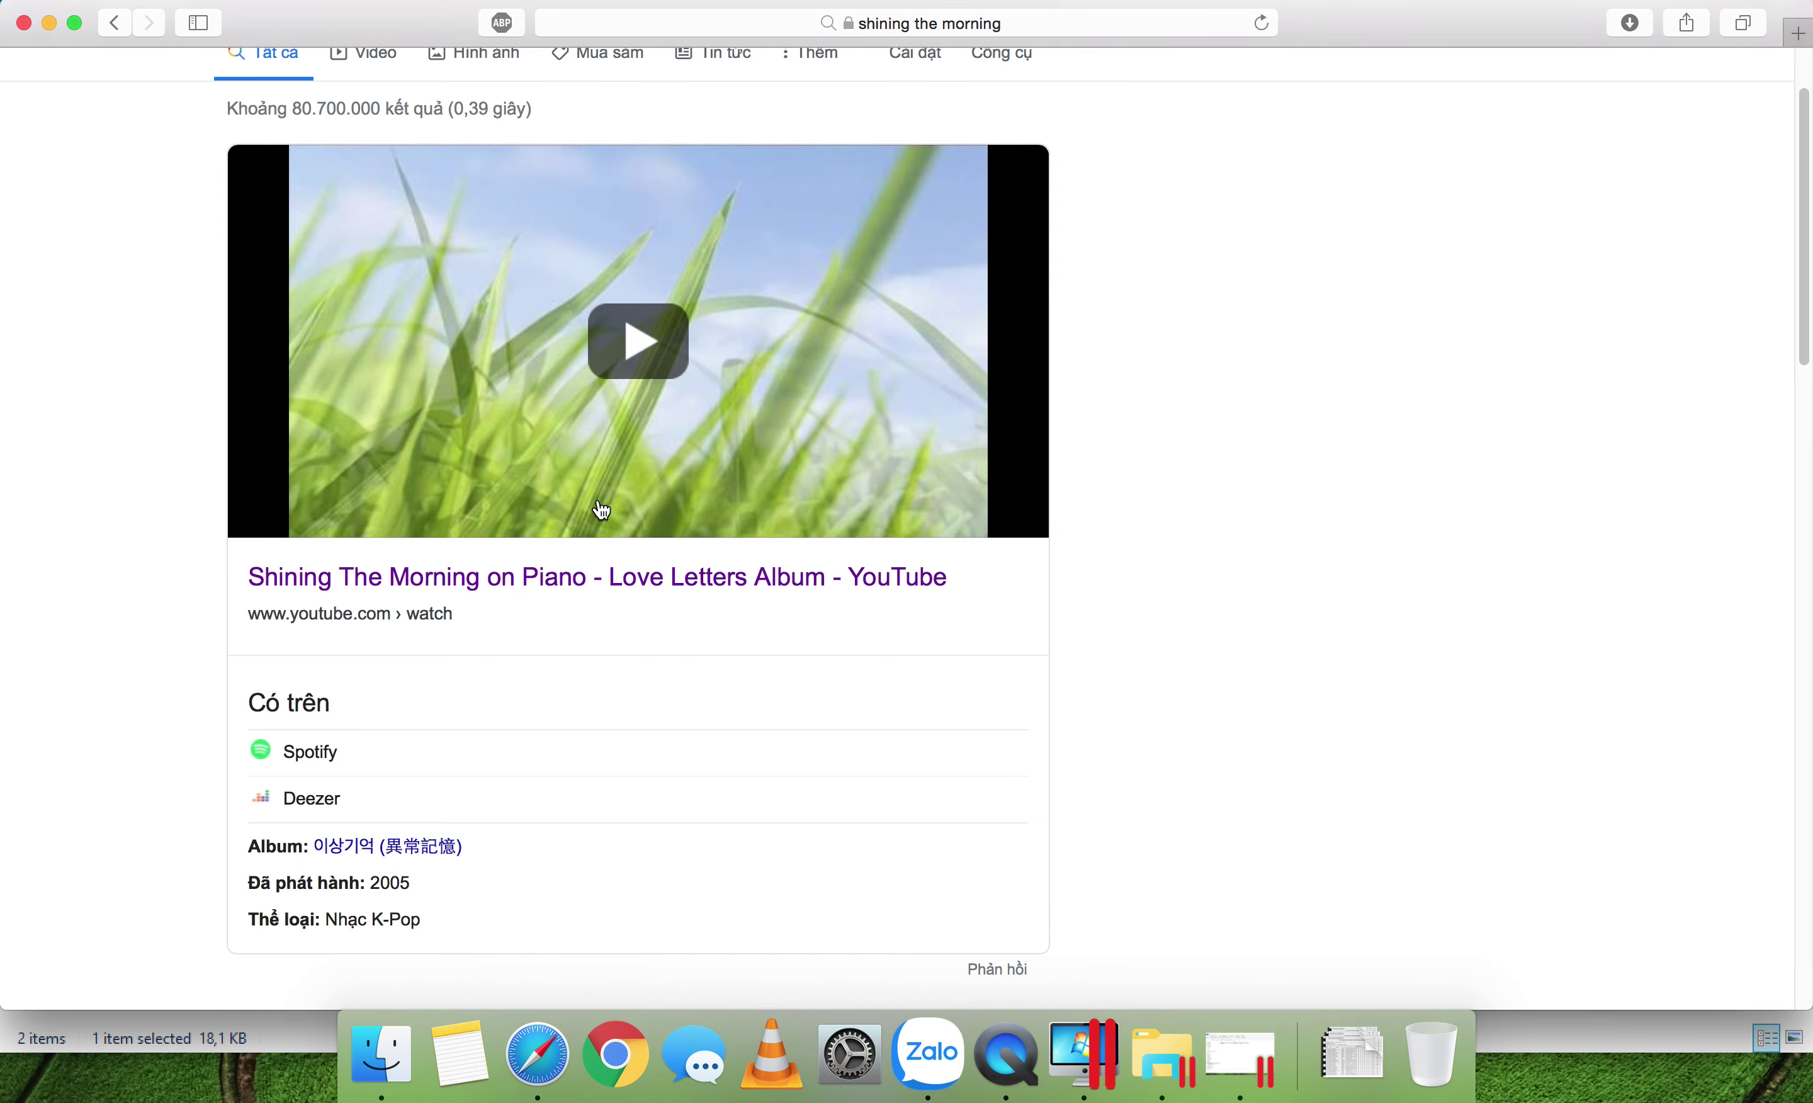
{"action": "scroll", "coordinate": [598, 510], "scroll_direction": "down", "scroll_amount": 6}
{"action": "scroll", "coordinate": [525, 661], "scroll_direction": "down", "scroll_amount": 6}
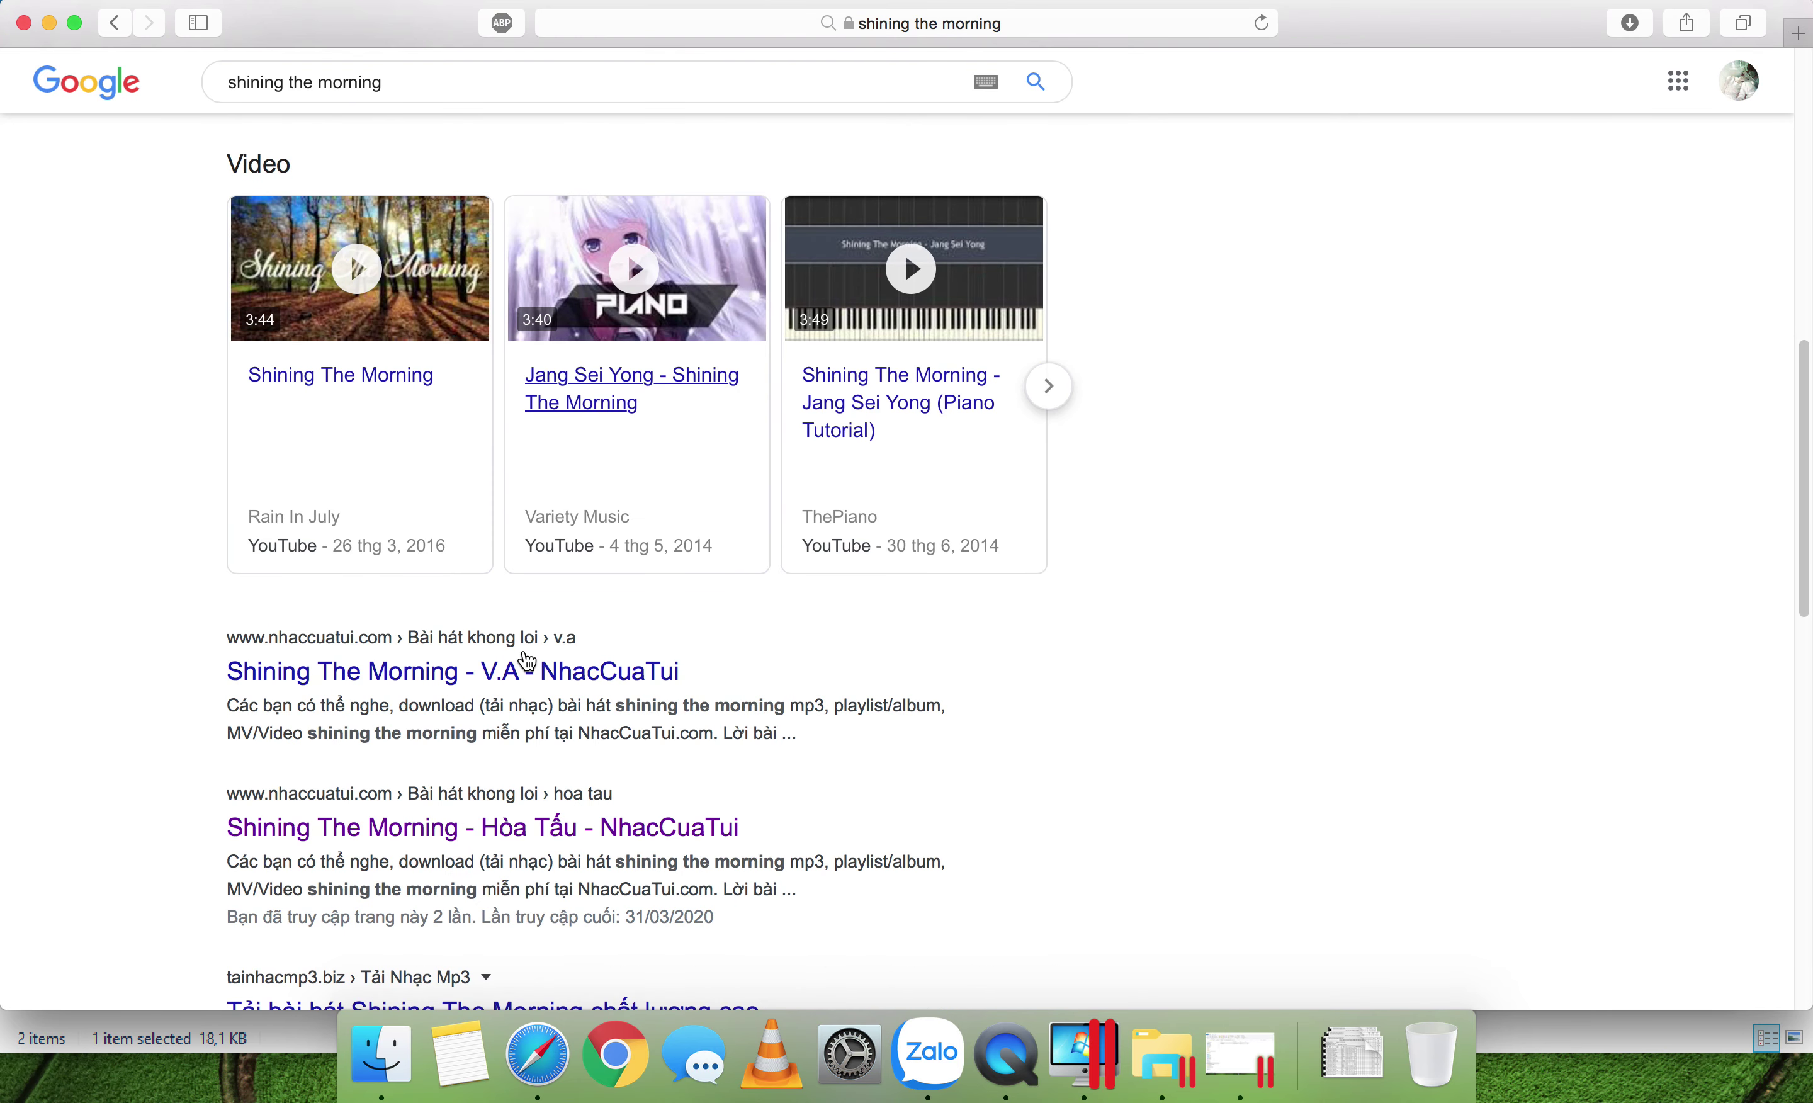
{"action": "left_click", "coordinate": [49, 23]}
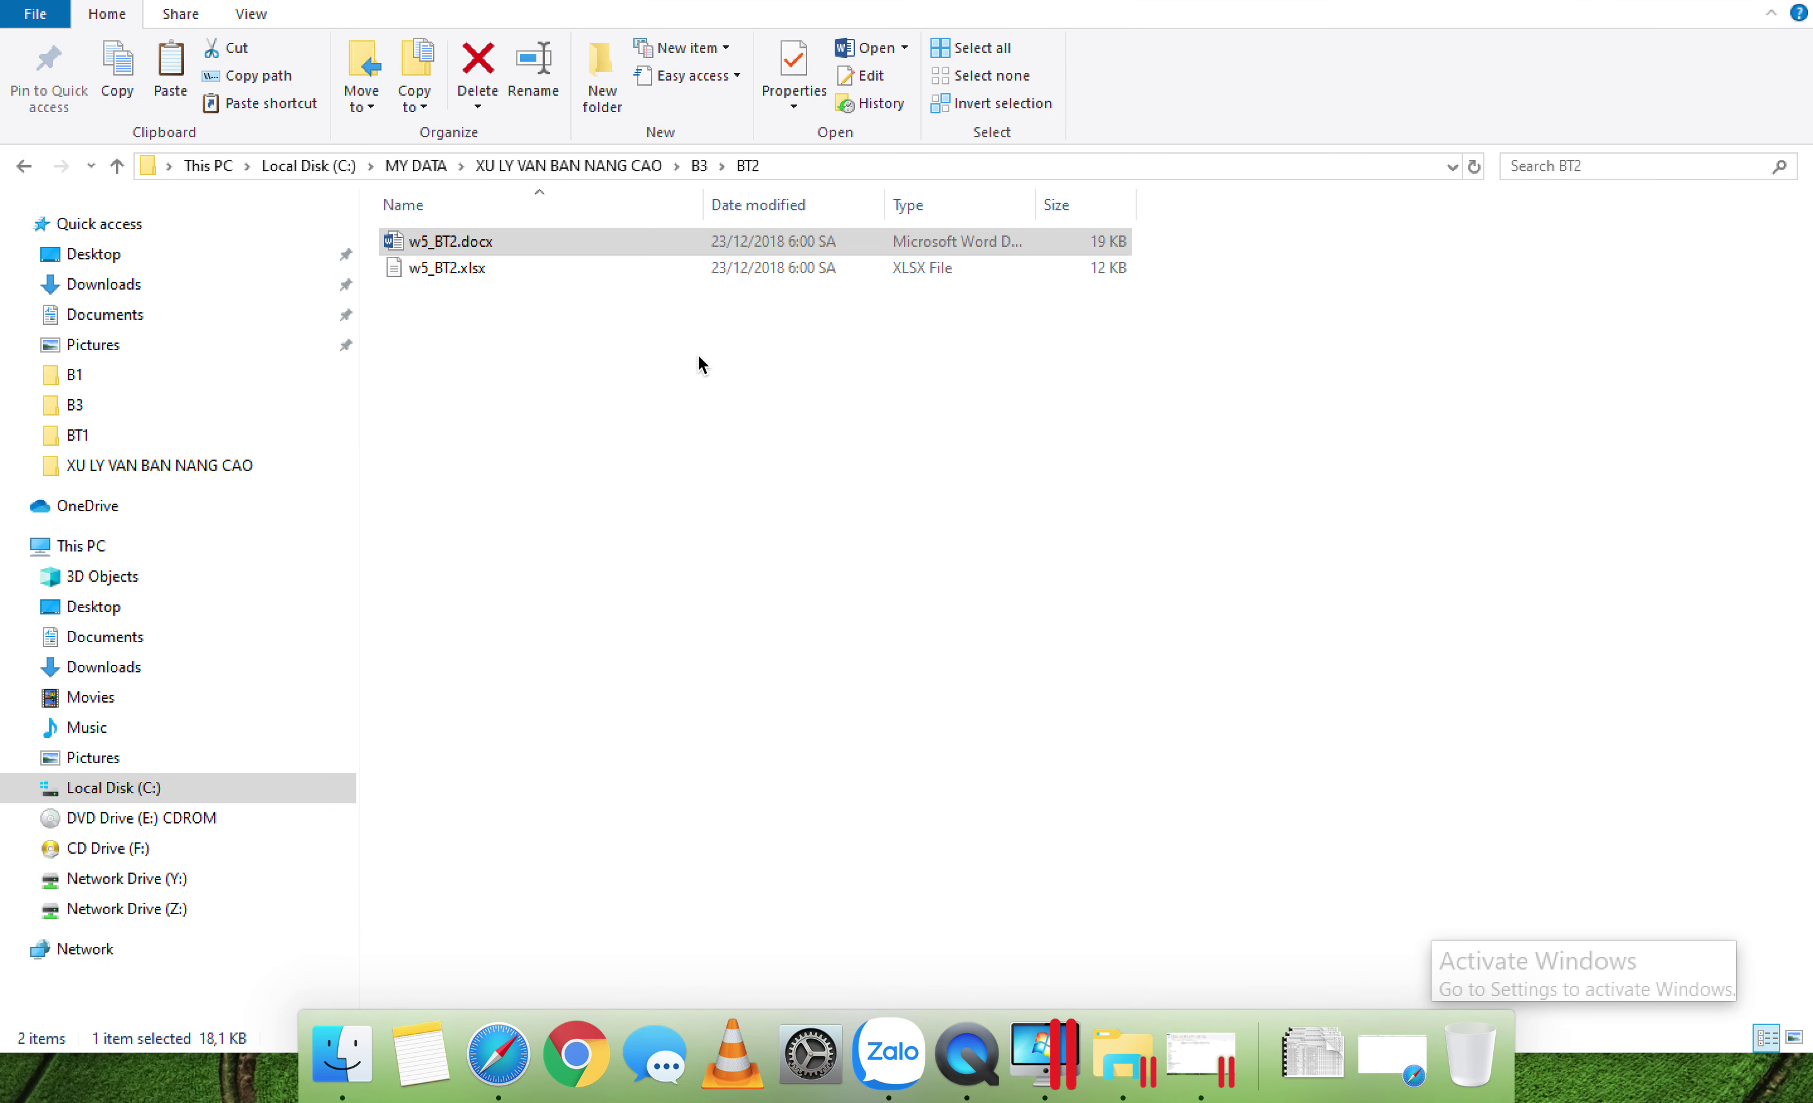
Step: Open WordNC_Phan5.pdf from the XU LY VAN BAN NANG CAO folder and go to the exercise BÀI TẬP 2
{"action": "left_click", "coordinate": [453, 271]}
{"action": "left_click", "coordinate": [478, 243]}
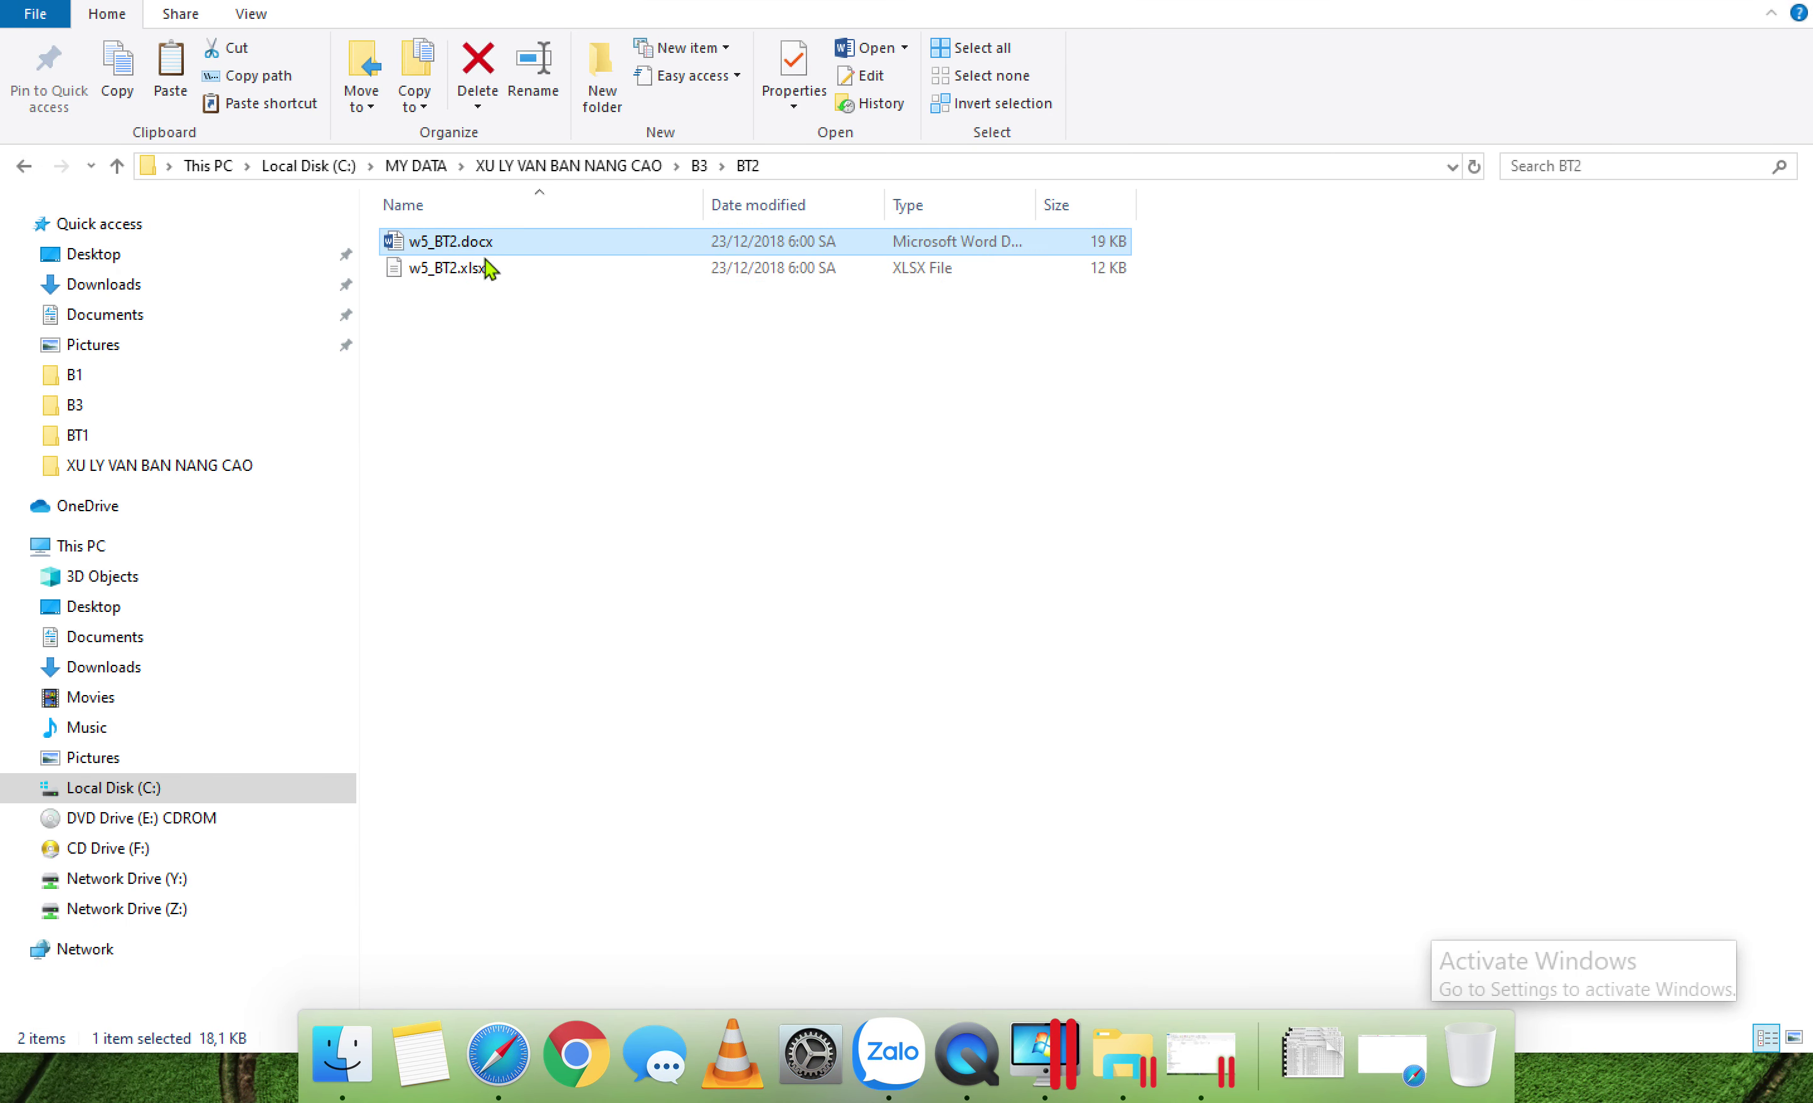
{"action": "left_click", "coordinate": [475, 268]}
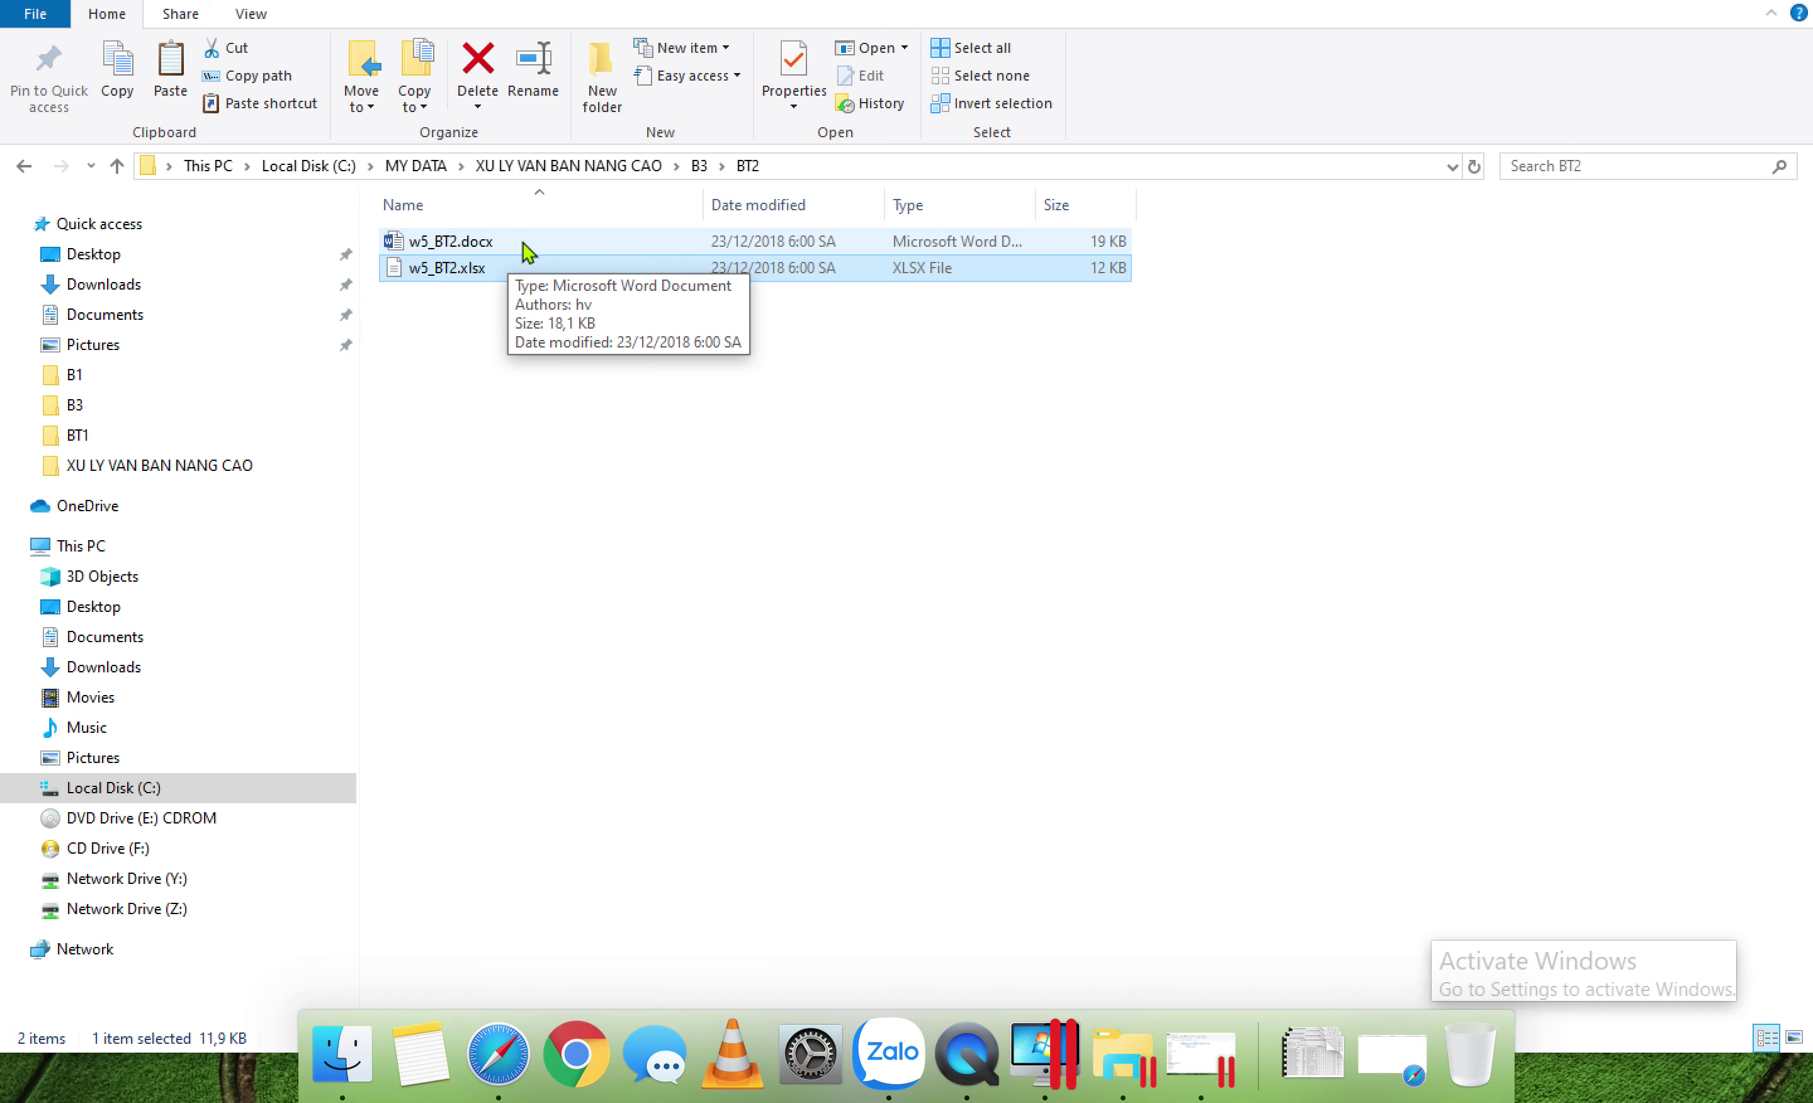
{"action": "left_click", "coordinate": [583, 166]}
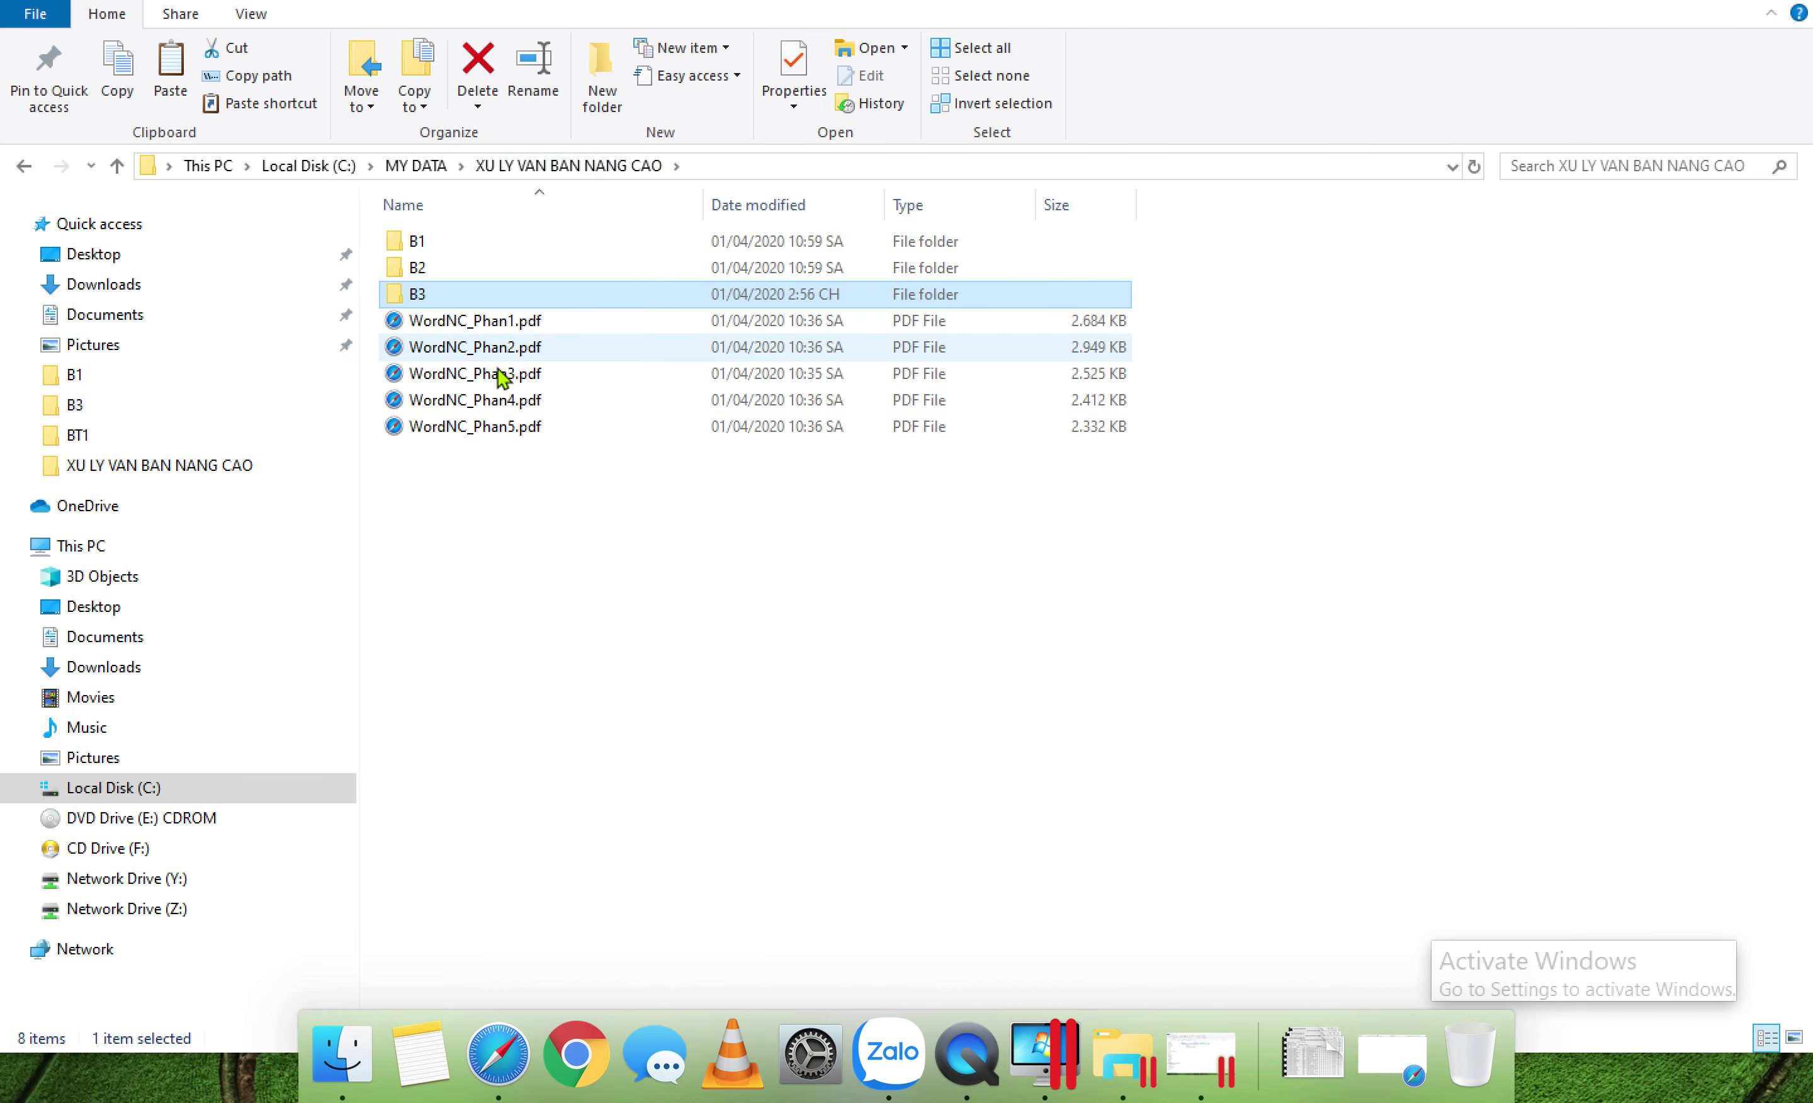
{"action": "right_click", "coordinate": [485, 425]}
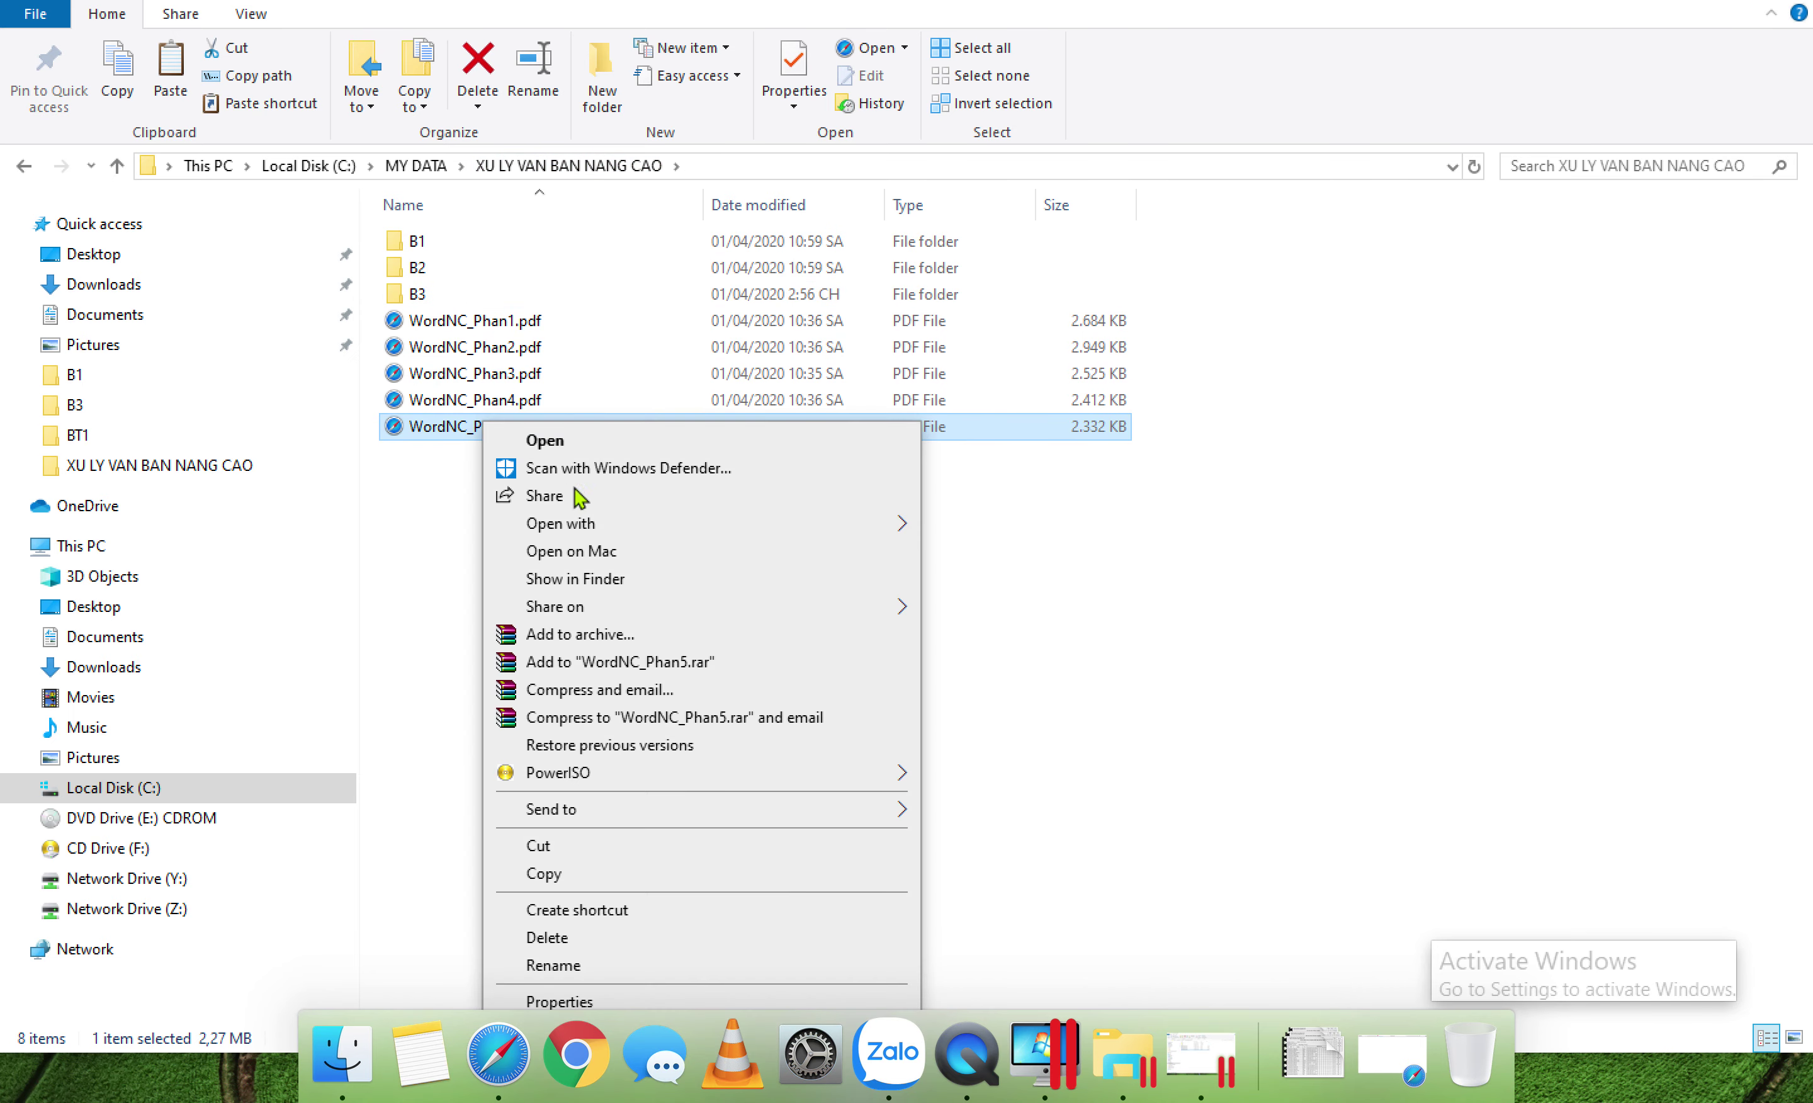
{"action": "left_click", "coordinate": [490, 444]}
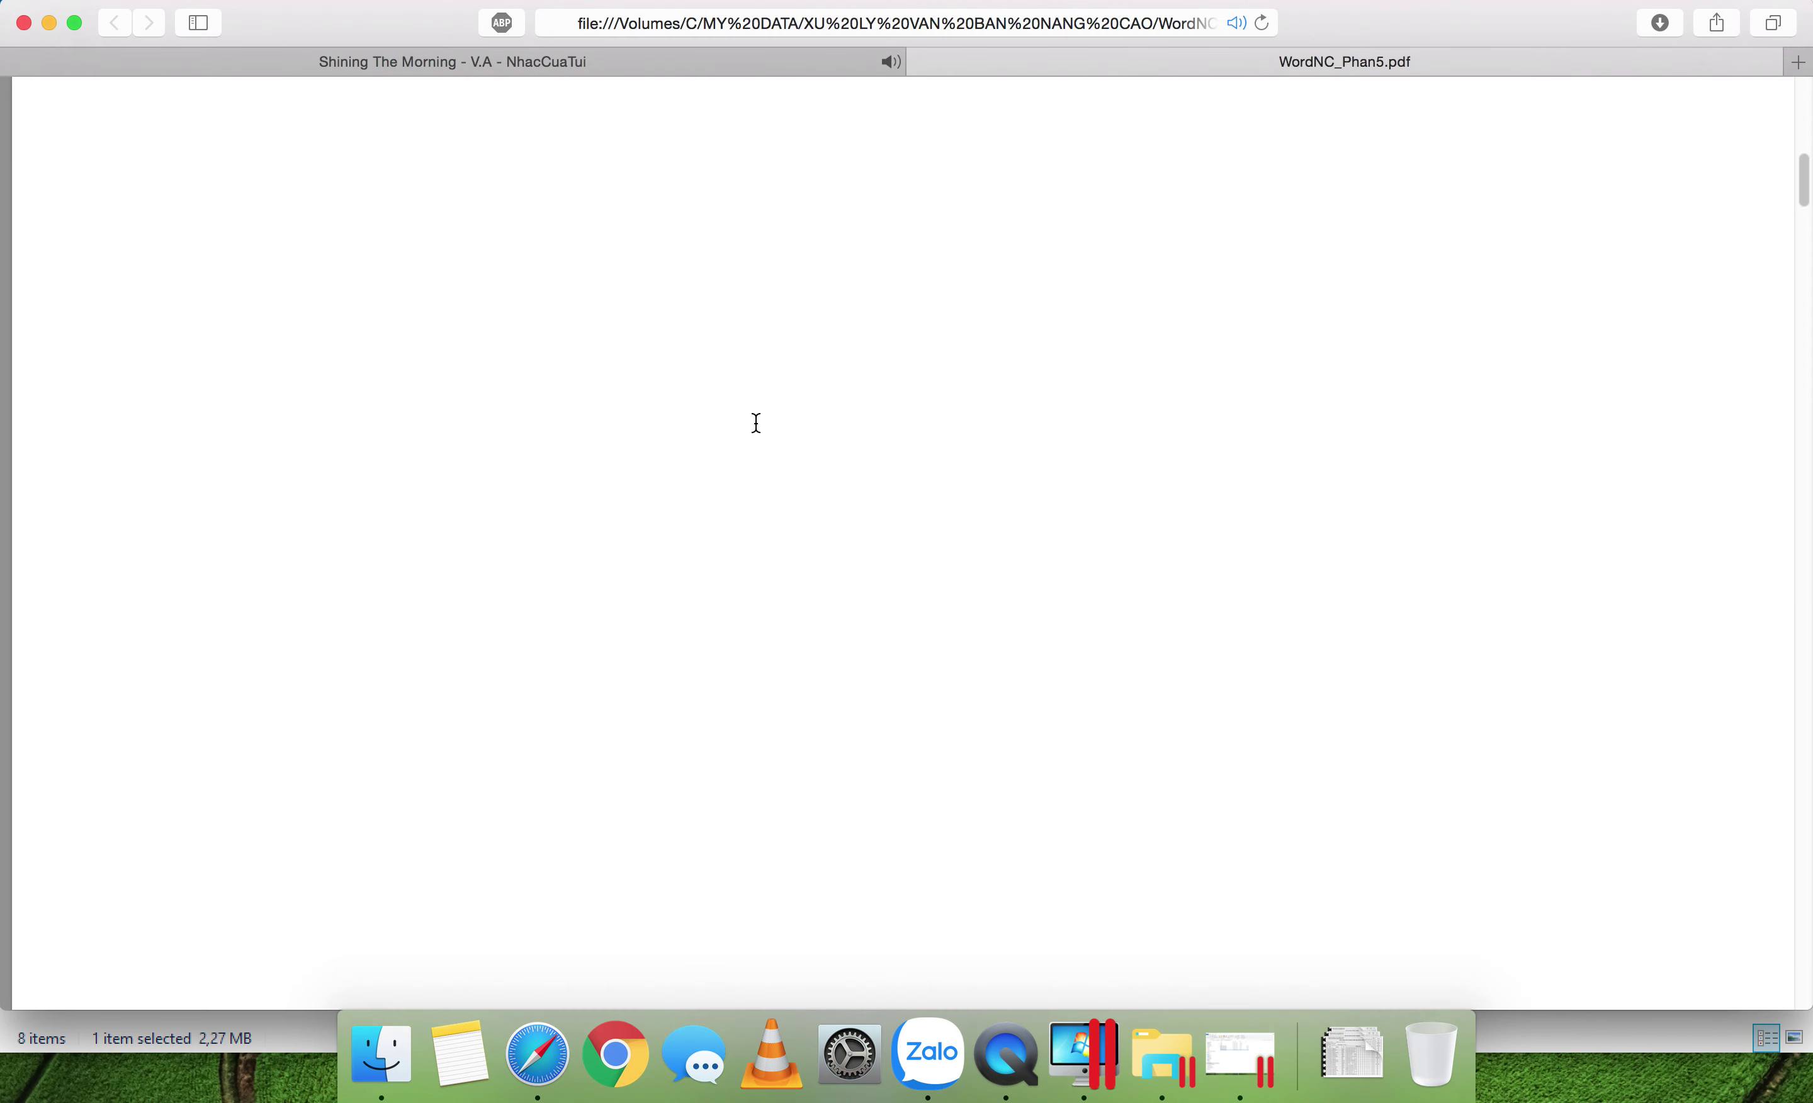
{"action": "scroll", "coordinate": [757, 423], "scroll_direction": "down", "scroll_amount": 10}
{"action": "scroll", "coordinate": [757, 422], "scroll_direction": "down", "scroll_amount": 15}
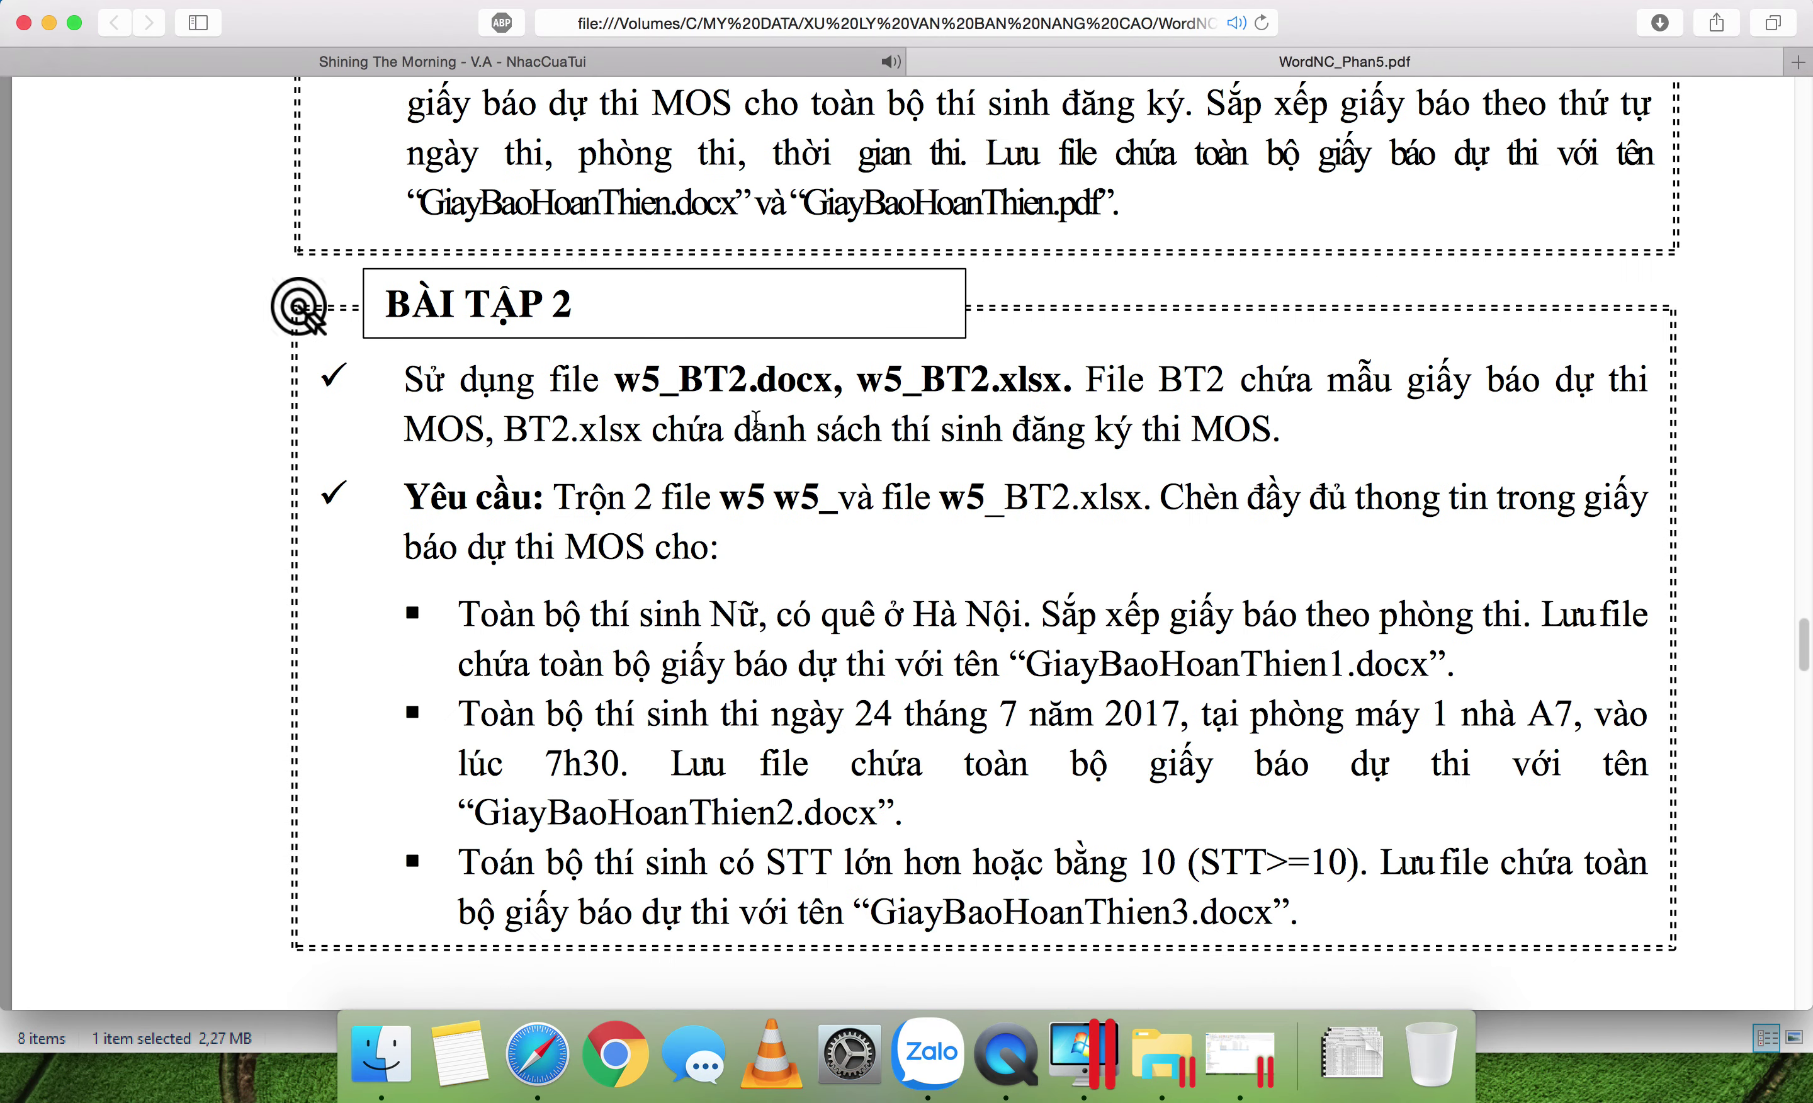
Step: Read the BÀI TẬP 2 requirements: the candidate conditions, sort order and output file name for each of the three notice sets
{"action": "left_click_drag", "start_coordinate": [474, 617], "coordinate": [1521, 618]}
{"action": "left_click", "coordinate": [1137, 605]}
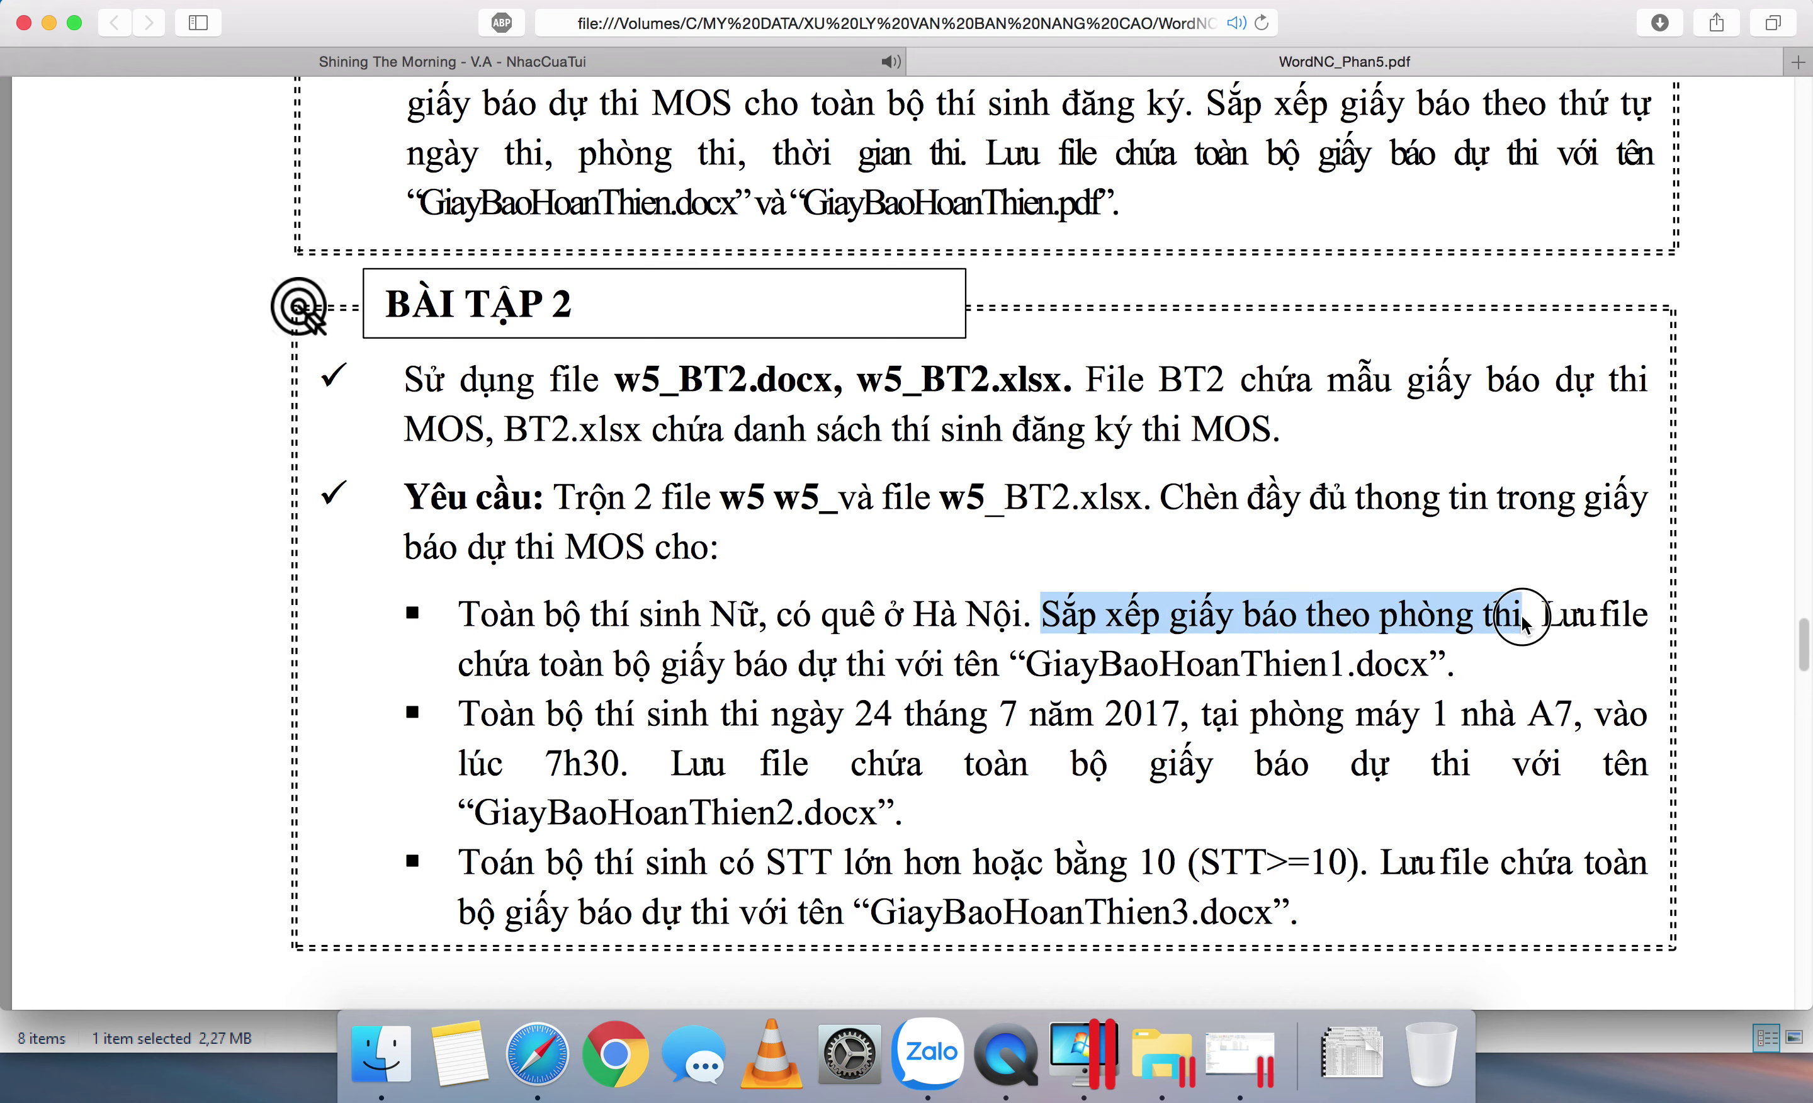
{"action": "left_click_drag", "start_coordinate": [1521, 621], "coordinate": [1521, 621]}
{"action": "left_click_drag", "start_coordinate": [549, 661], "coordinate": [1410, 659]}
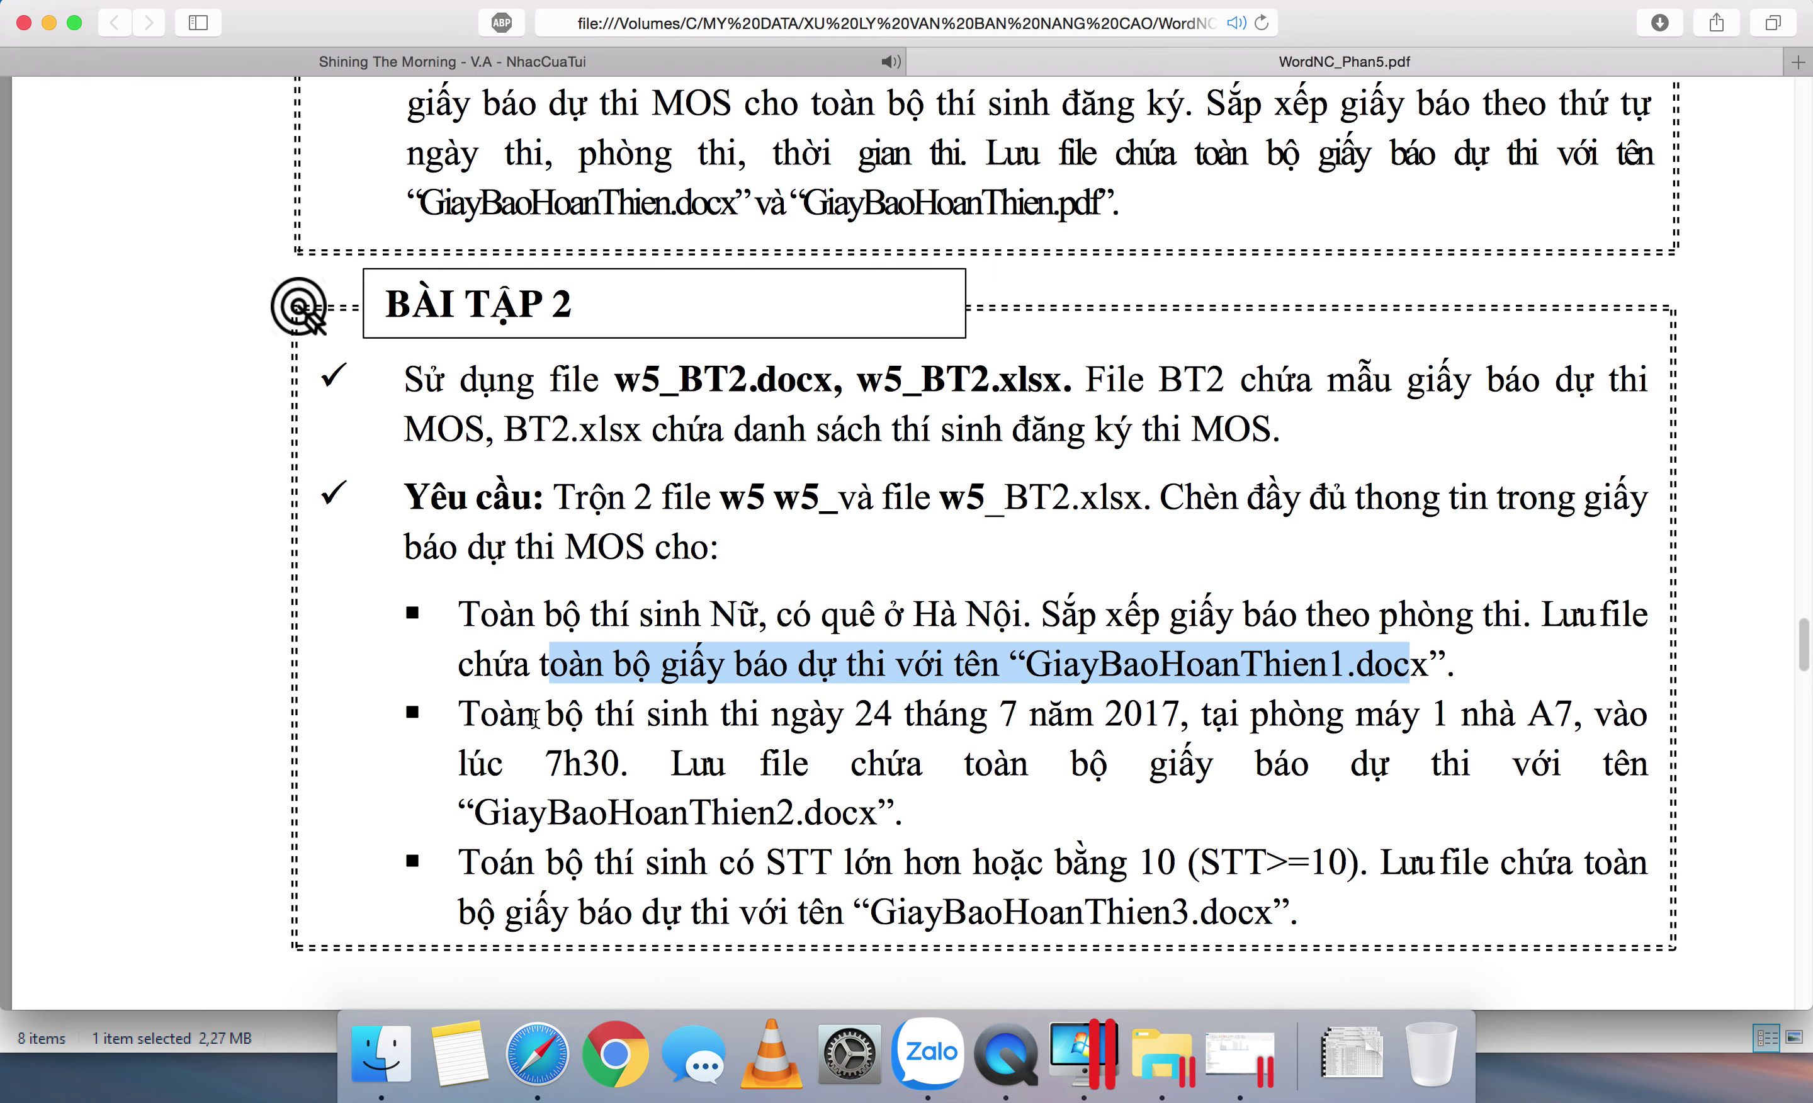
{"action": "left_click_drag", "start_coordinate": [499, 712], "coordinate": [1371, 723]}
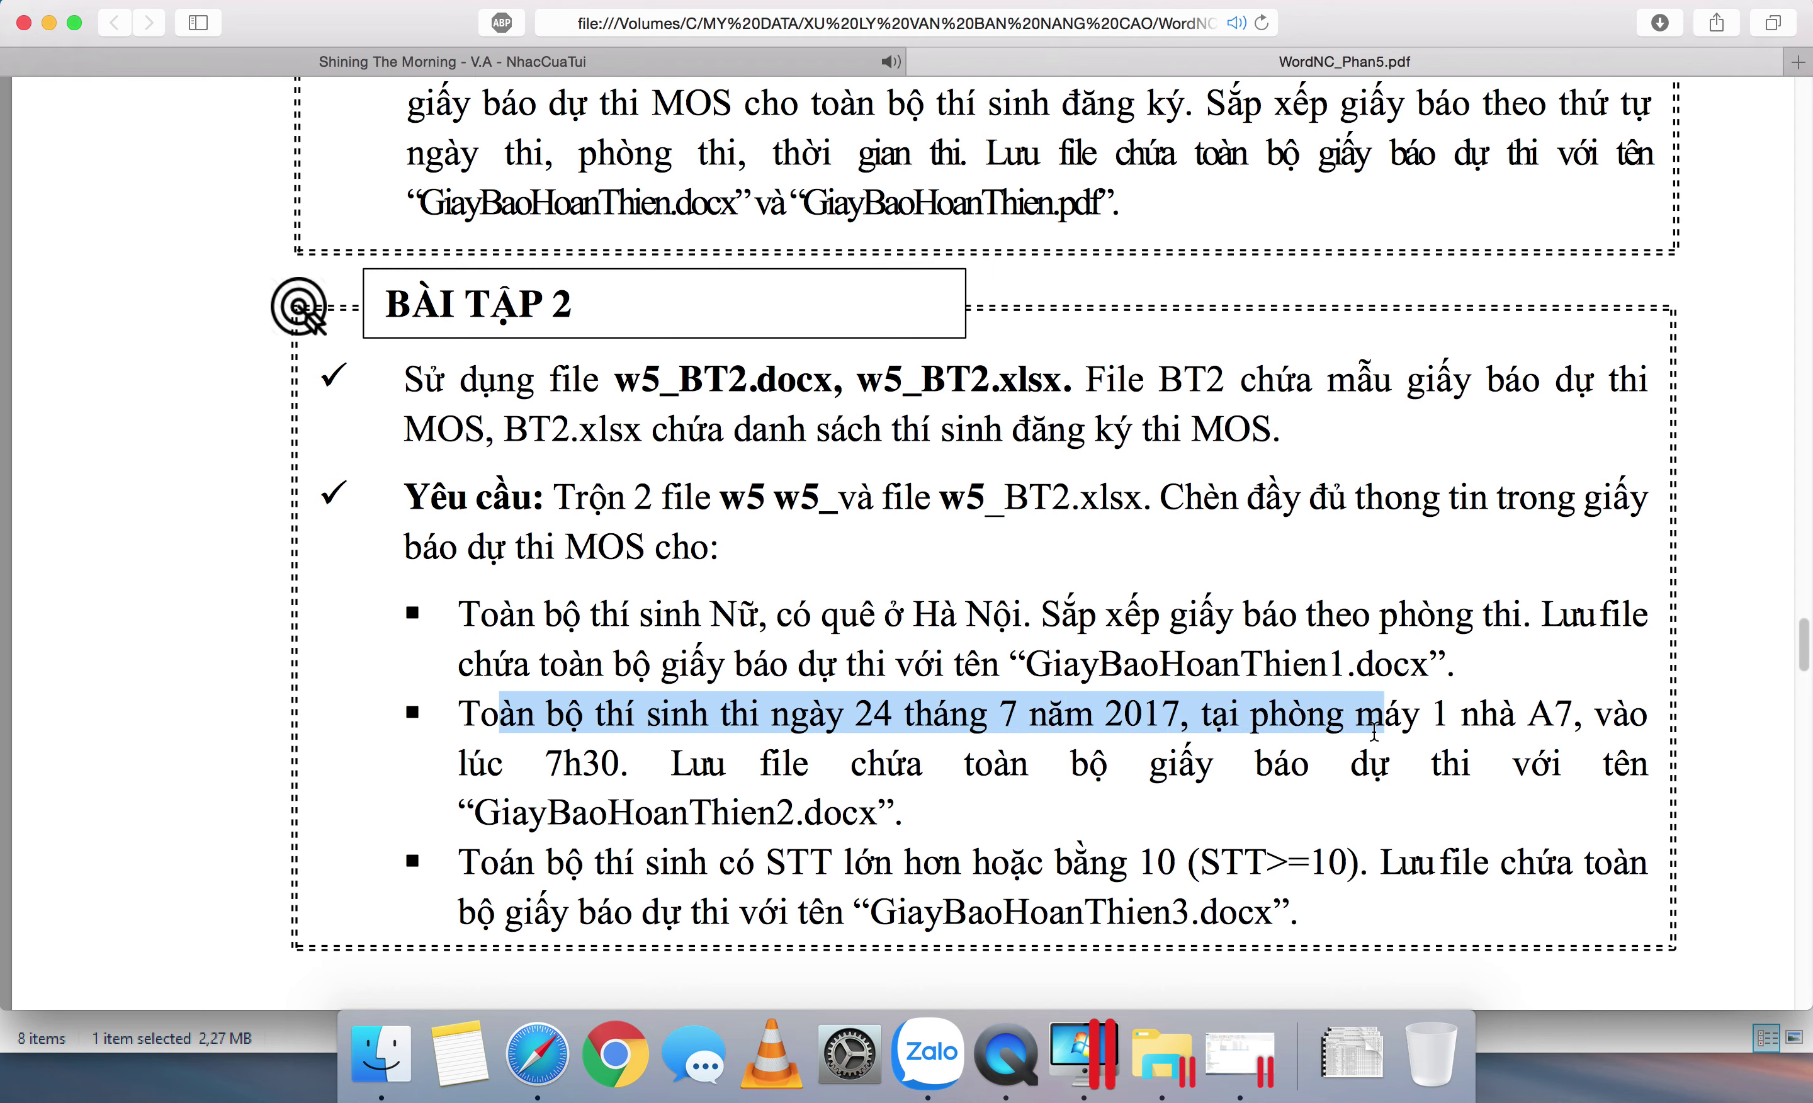
{"action": "left_click", "coordinate": [1371, 722]}
{"action": "left_click_drag", "start_coordinate": [1229, 715], "coordinate": [1438, 733]}
{"action": "left_click_drag", "start_coordinate": [458, 757], "coordinate": [623, 786]}
{"action": "left_click", "coordinate": [1249, 778]}
{"action": "left_click_drag", "start_coordinate": [459, 860], "coordinate": [1344, 842]}
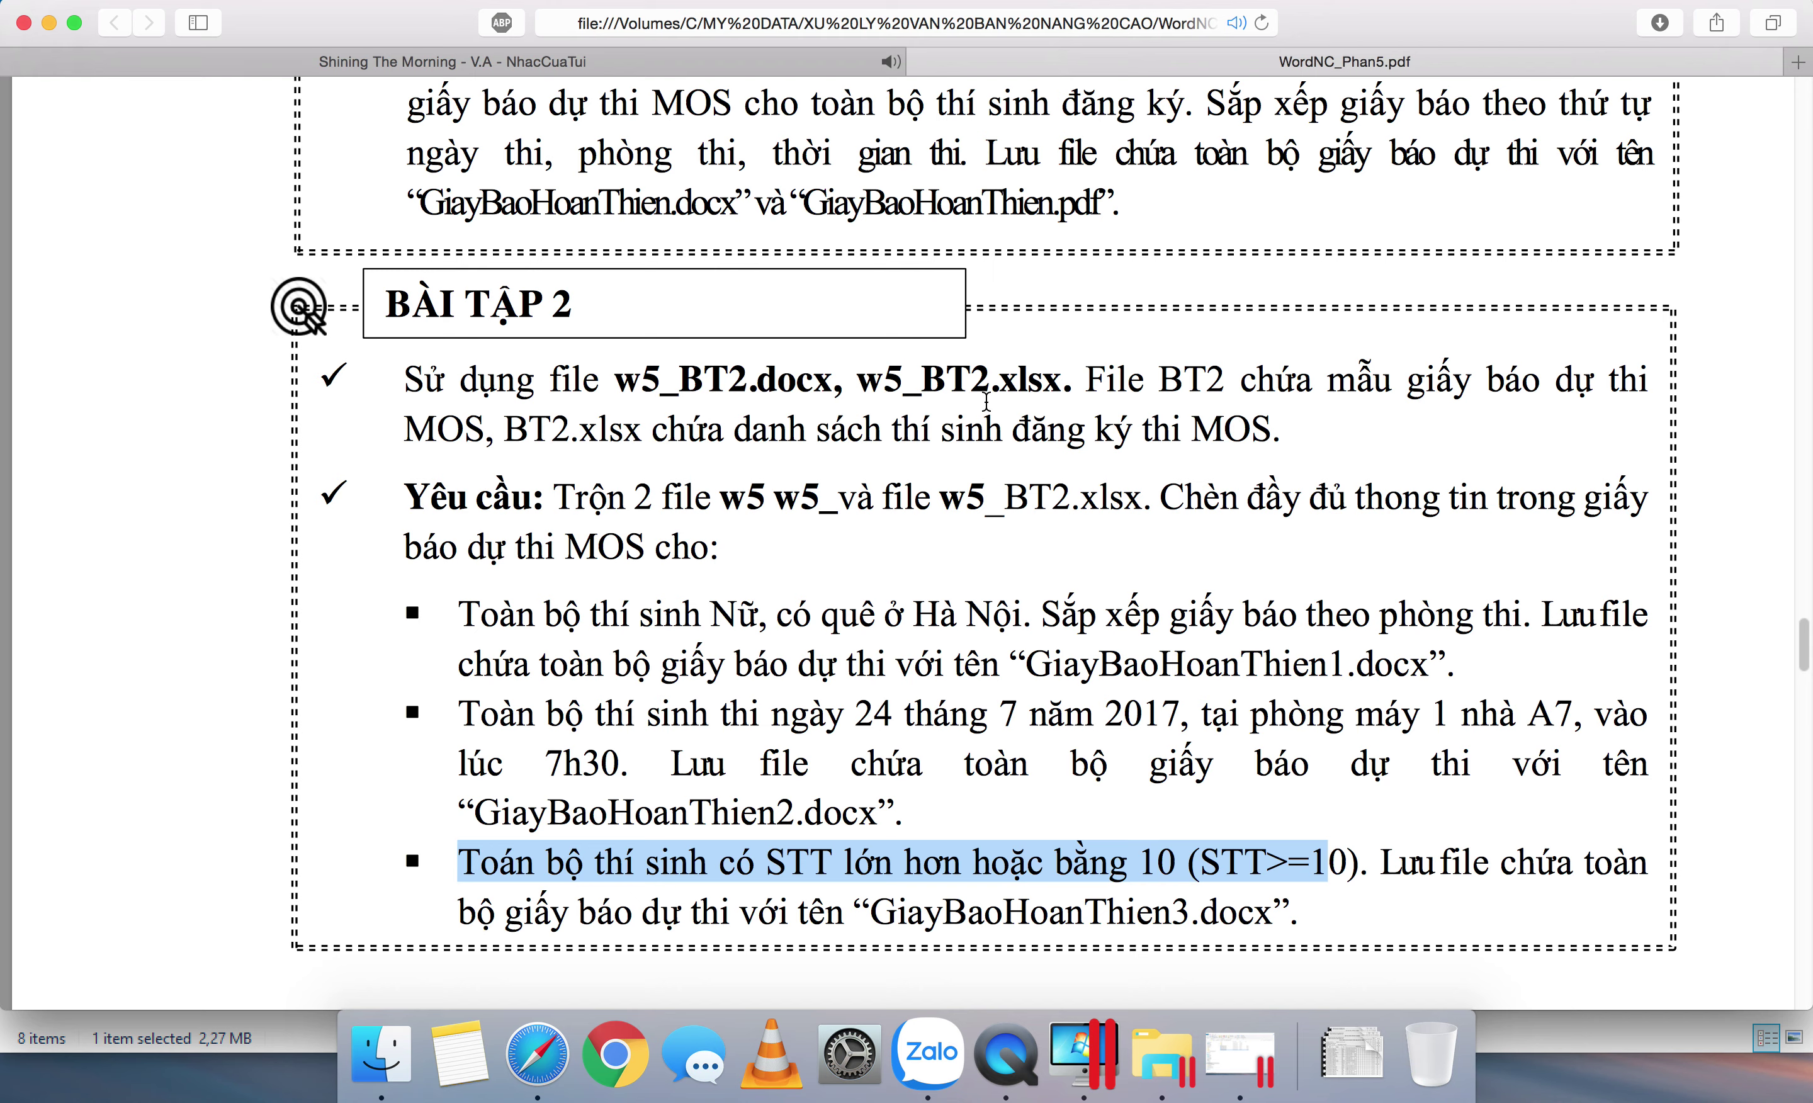
{"action": "left_click_drag", "start_coordinate": [466, 616], "coordinate": [1301, 908]}
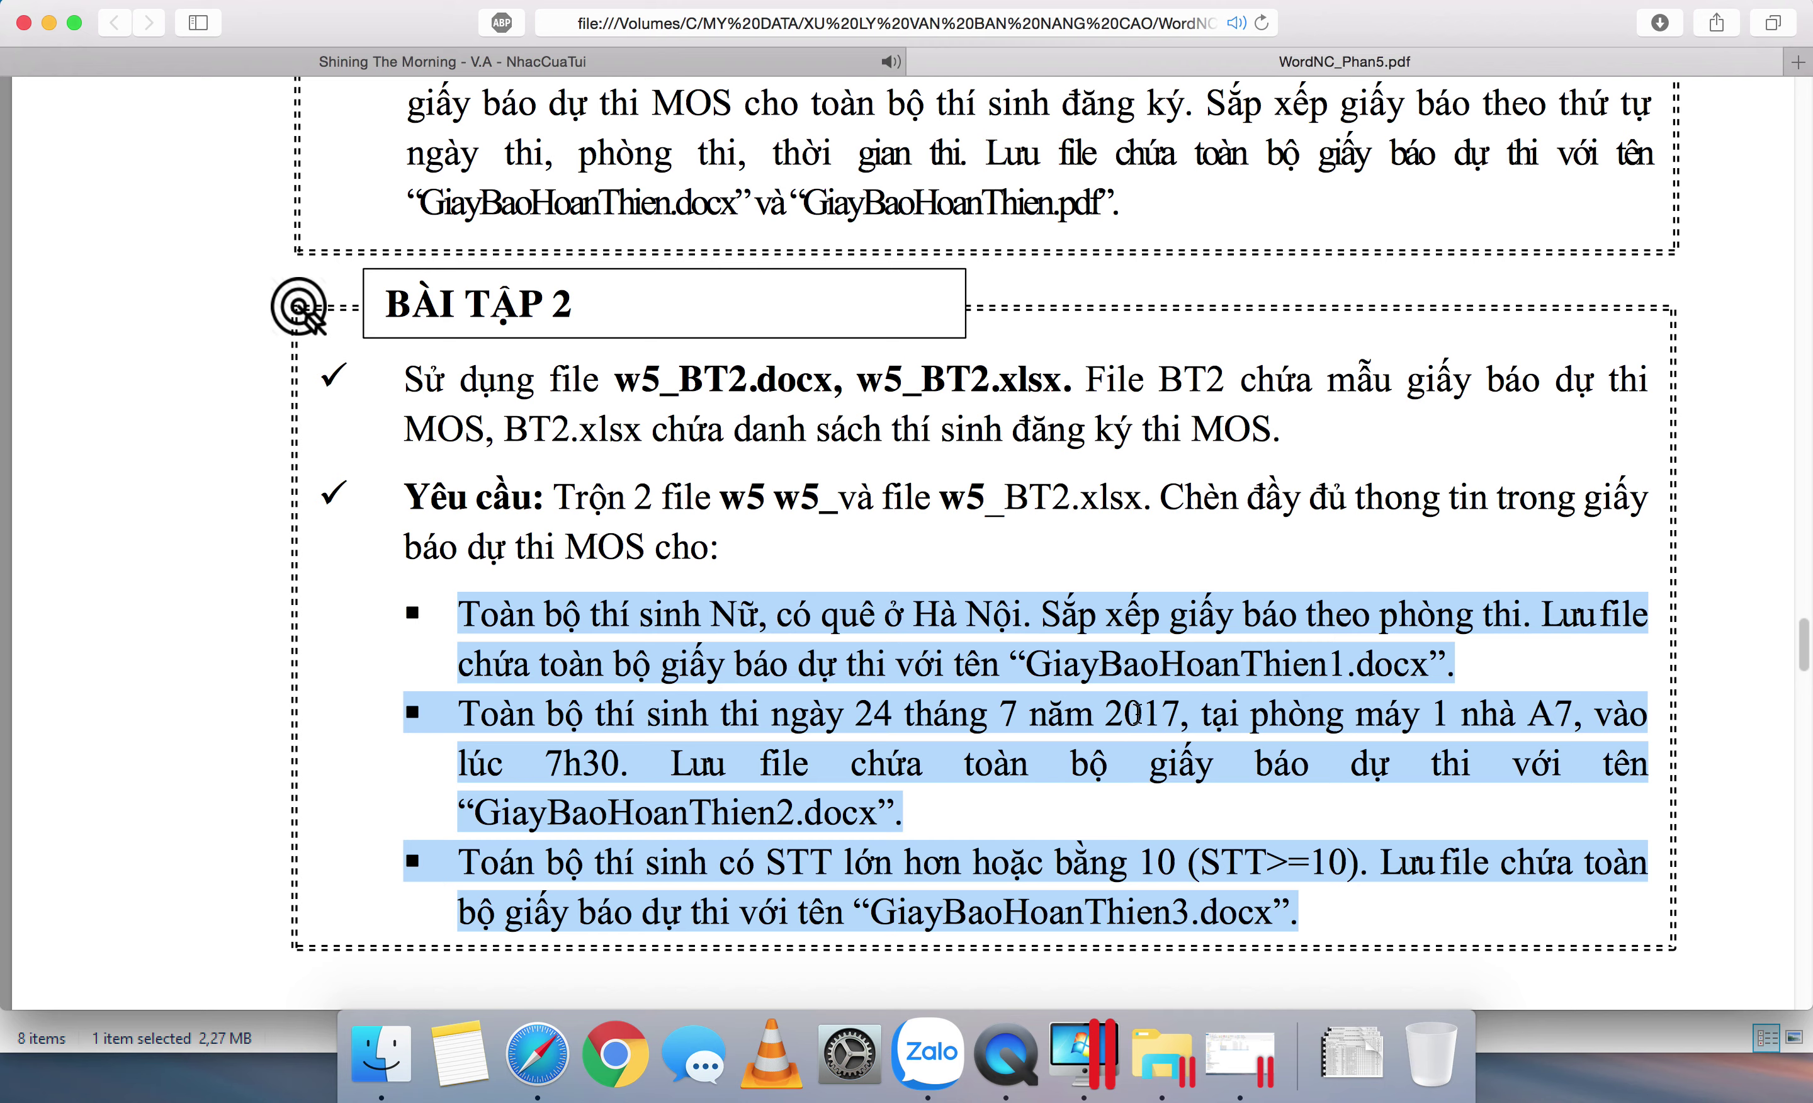
{"action": "scroll", "coordinate": [960, 715], "scroll_direction": "down", "scroll_amount": 1}
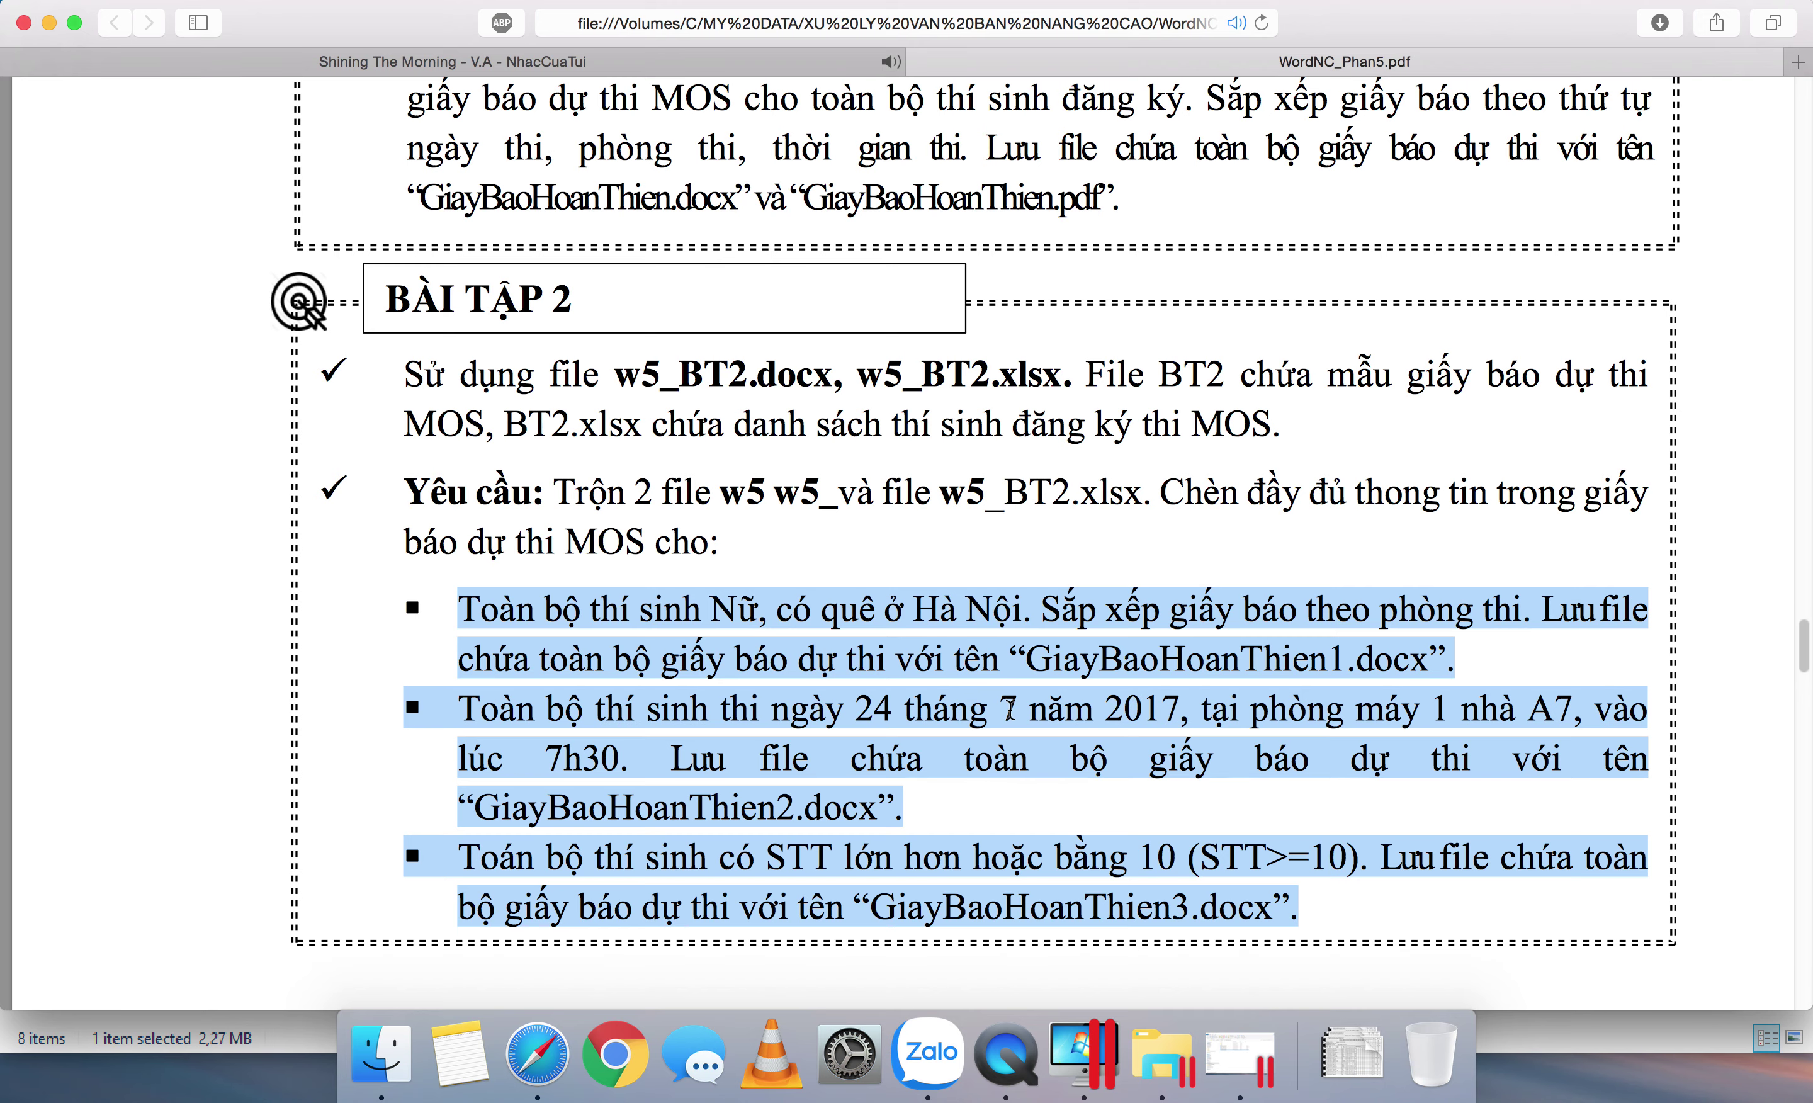
{"action": "scroll", "coordinate": [1011, 707], "scroll_direction": "down", "scroll_amount": 5}
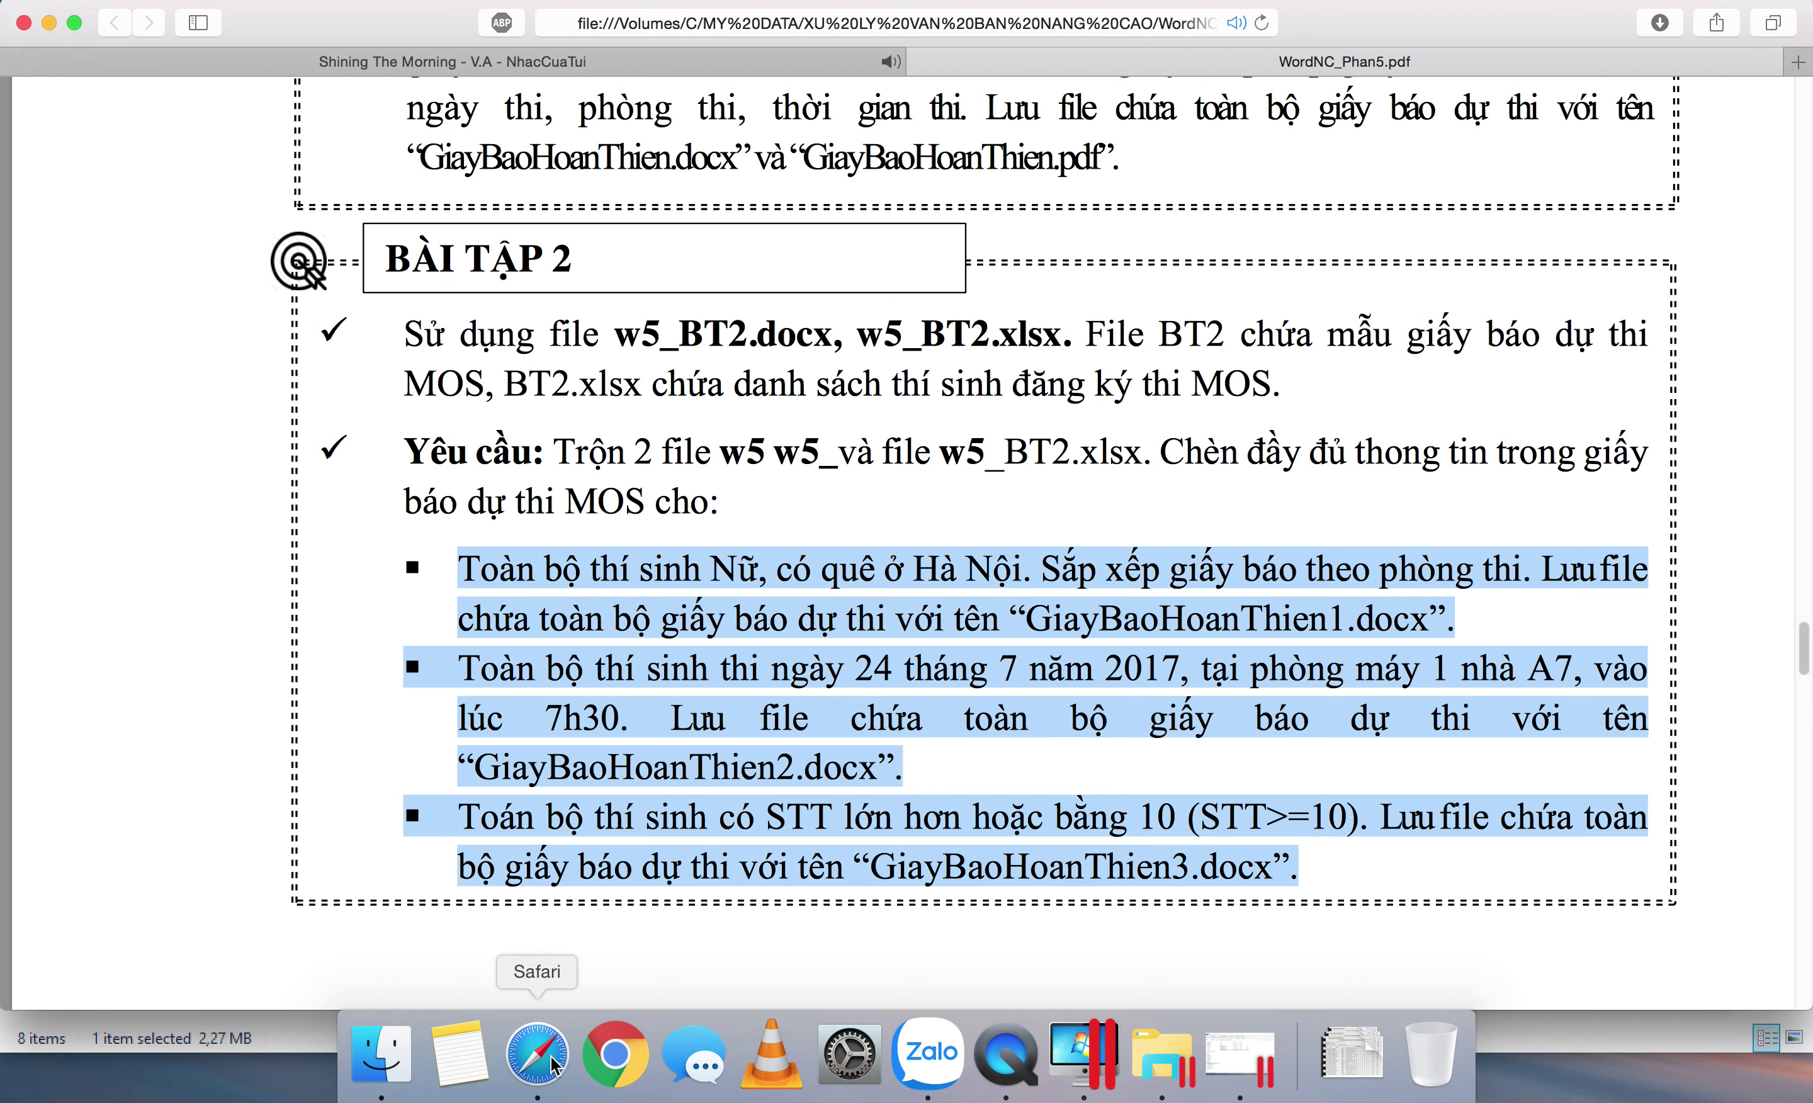
Step: Switch back to File Explorer and open w5_BT2.docx from the B3\BT2 folder in Word
{"action": "left_click", "coordinate": [1163, 1055]}
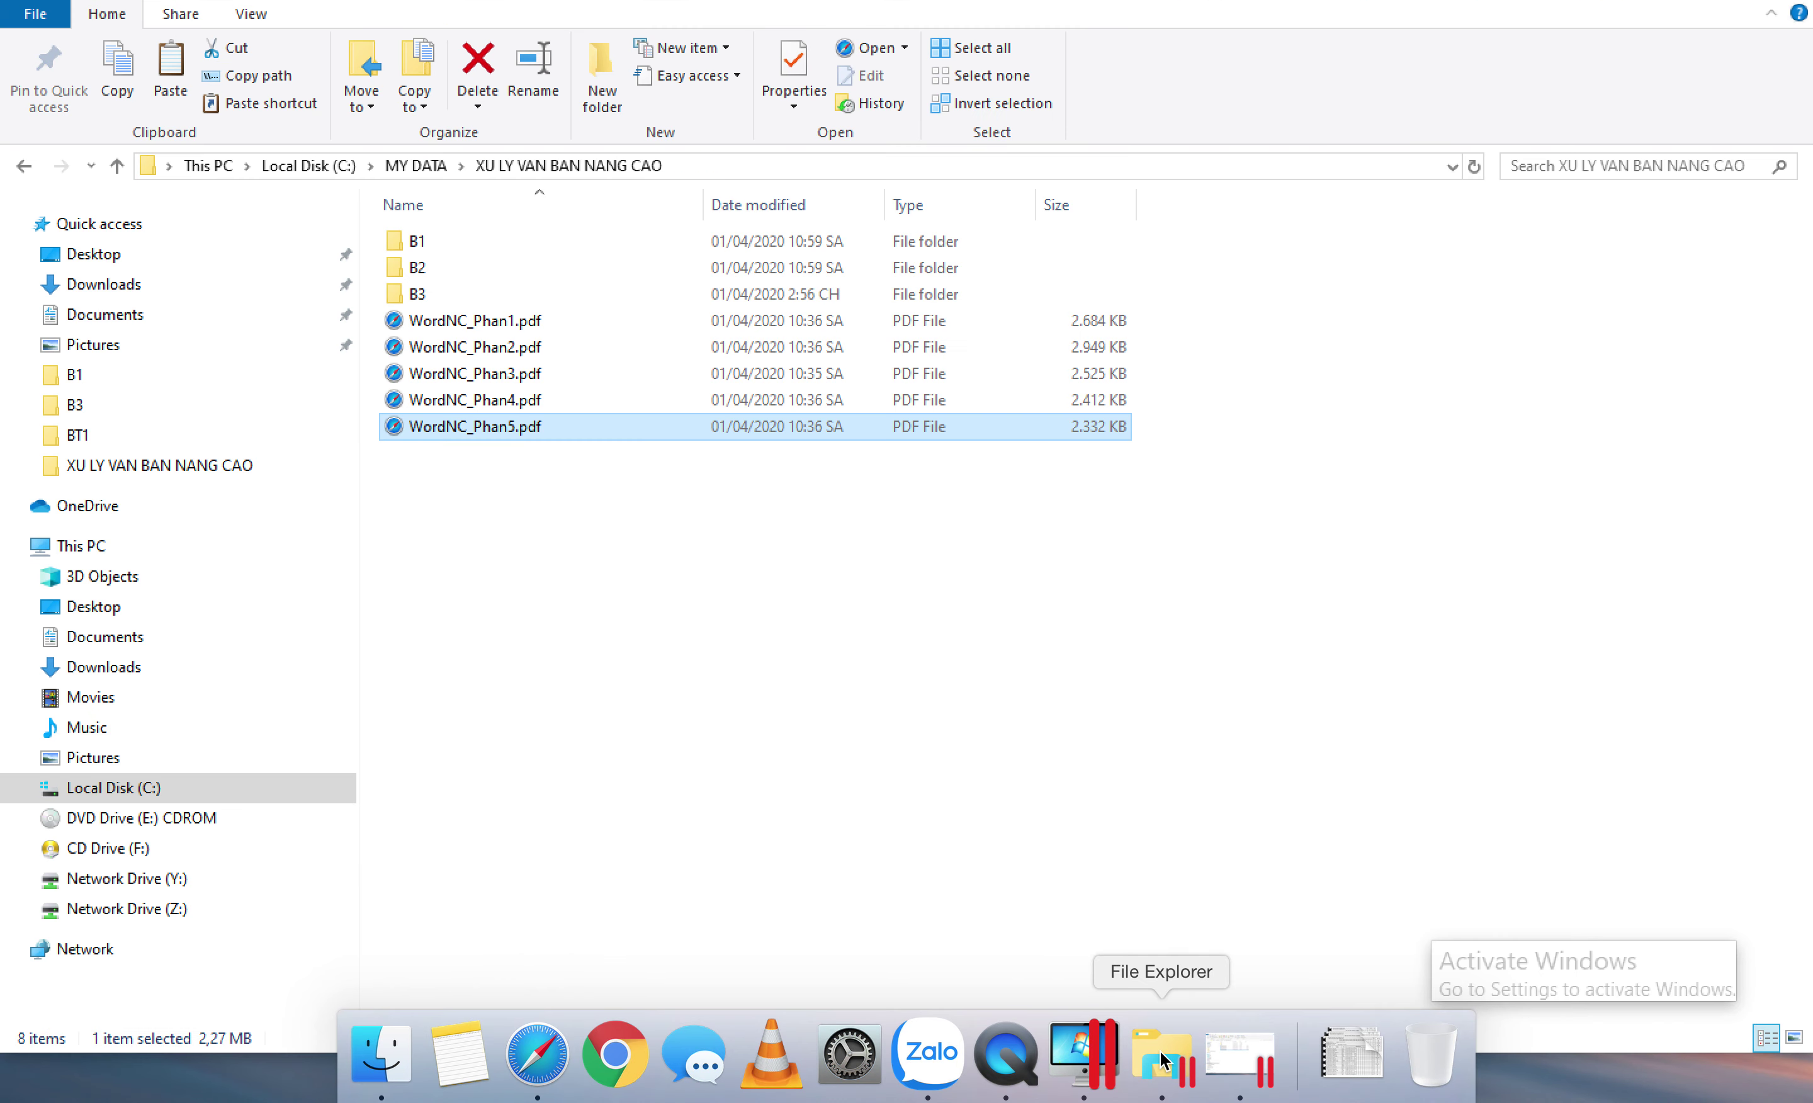
{"action": "double_click", "coordinate": [413, 295]}
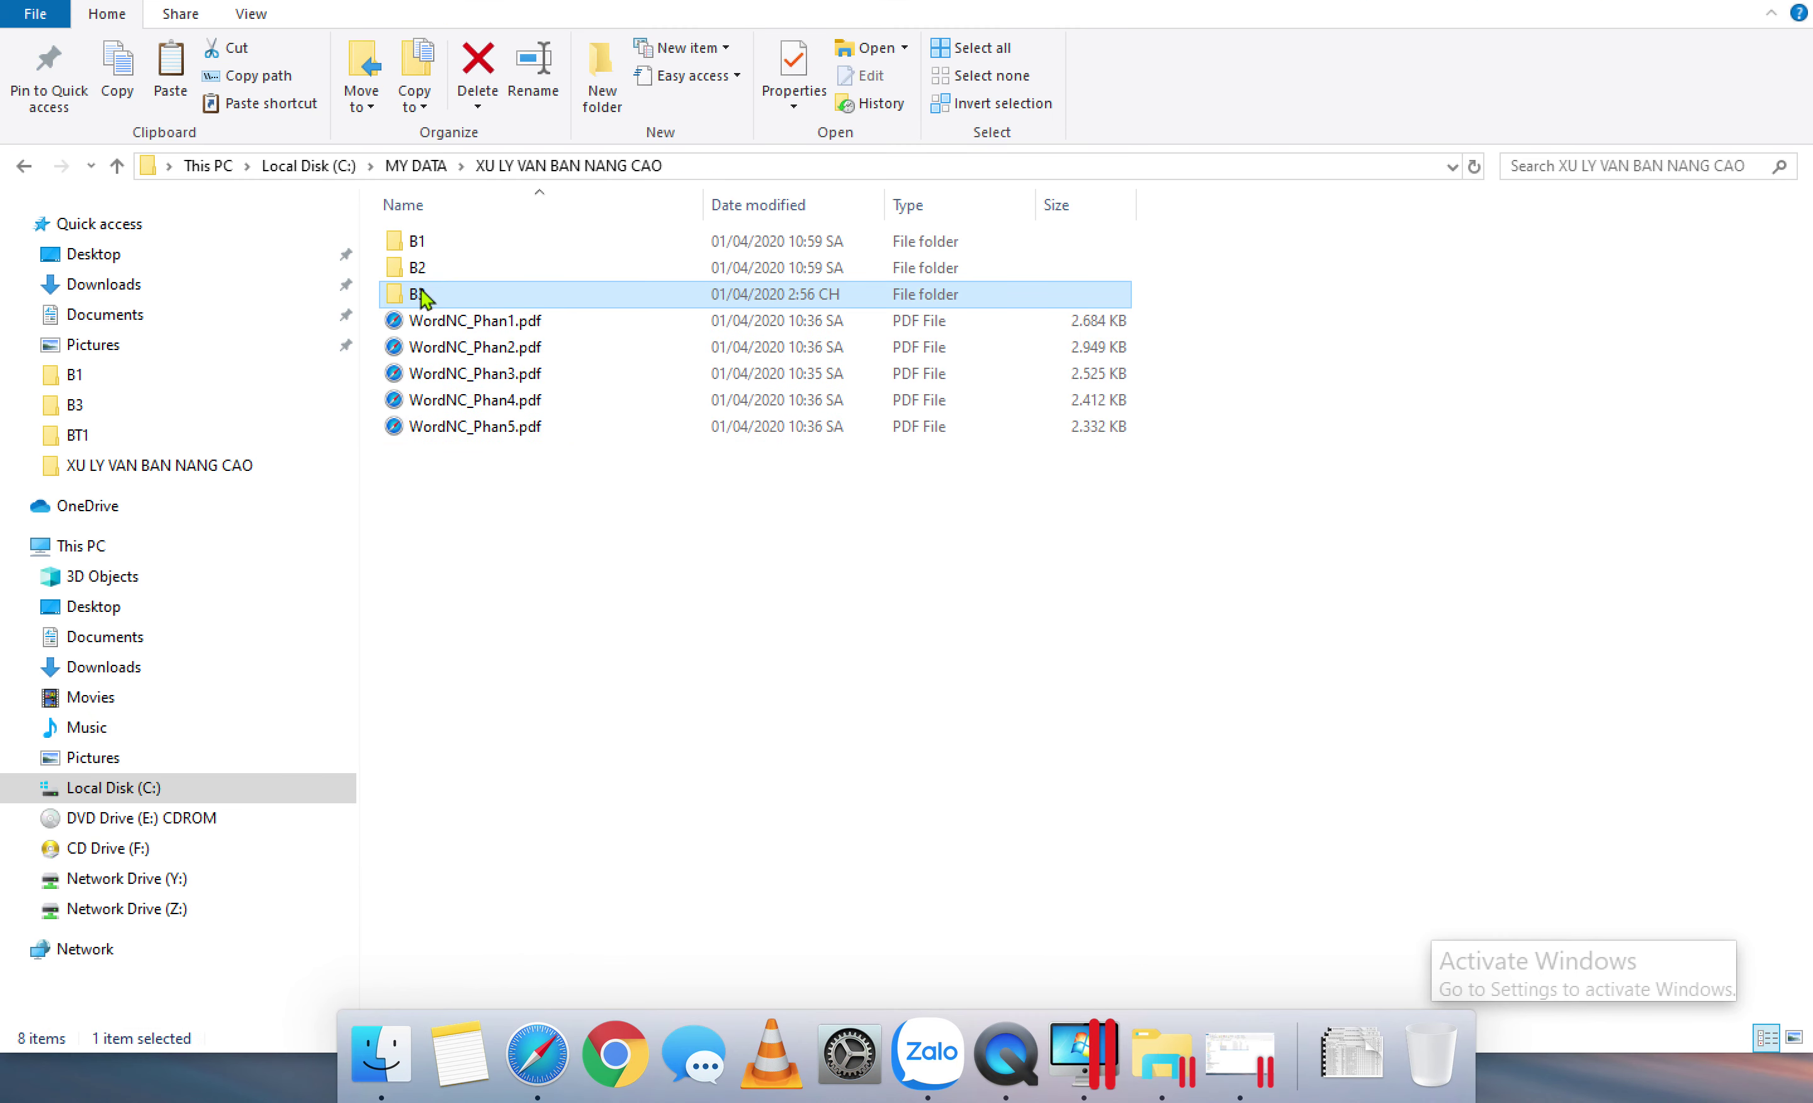
{"action": "double_click", "coordinate": [448, 269]}
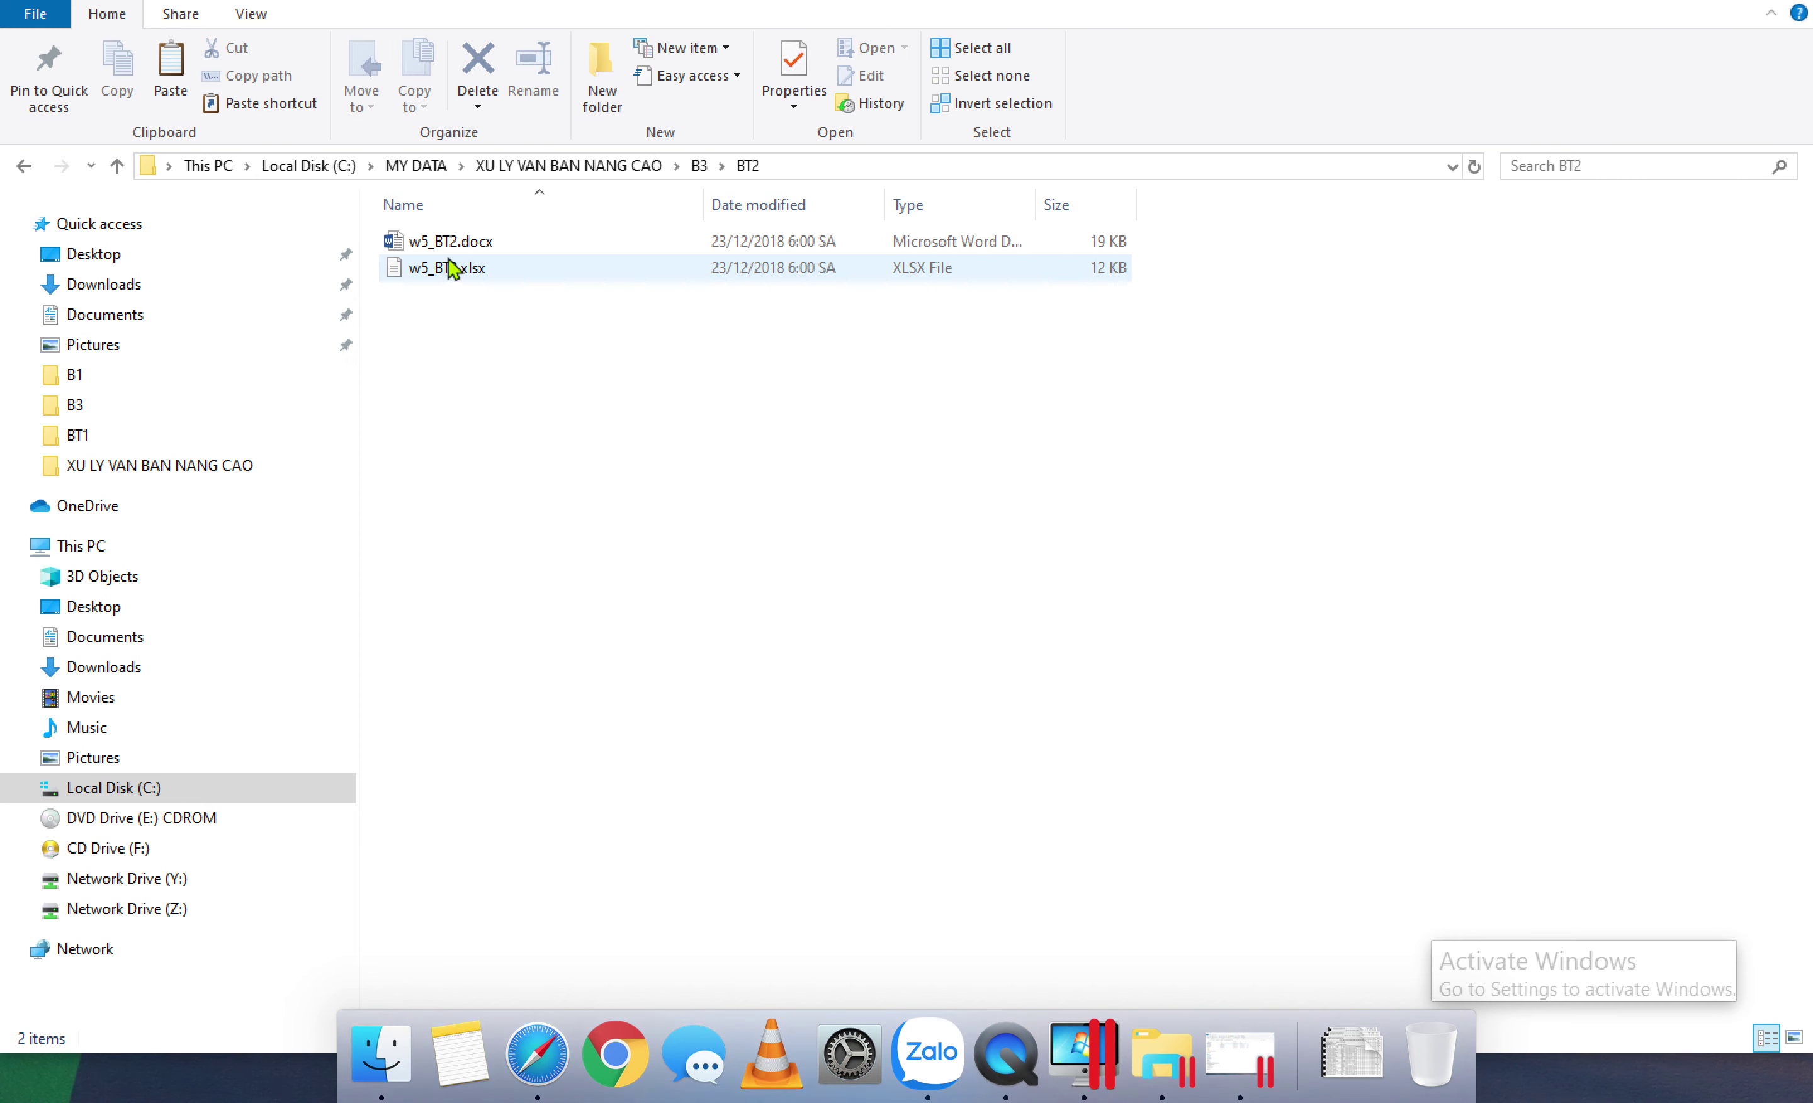
{"action": "double_click", "coordinate": [479, 242]}
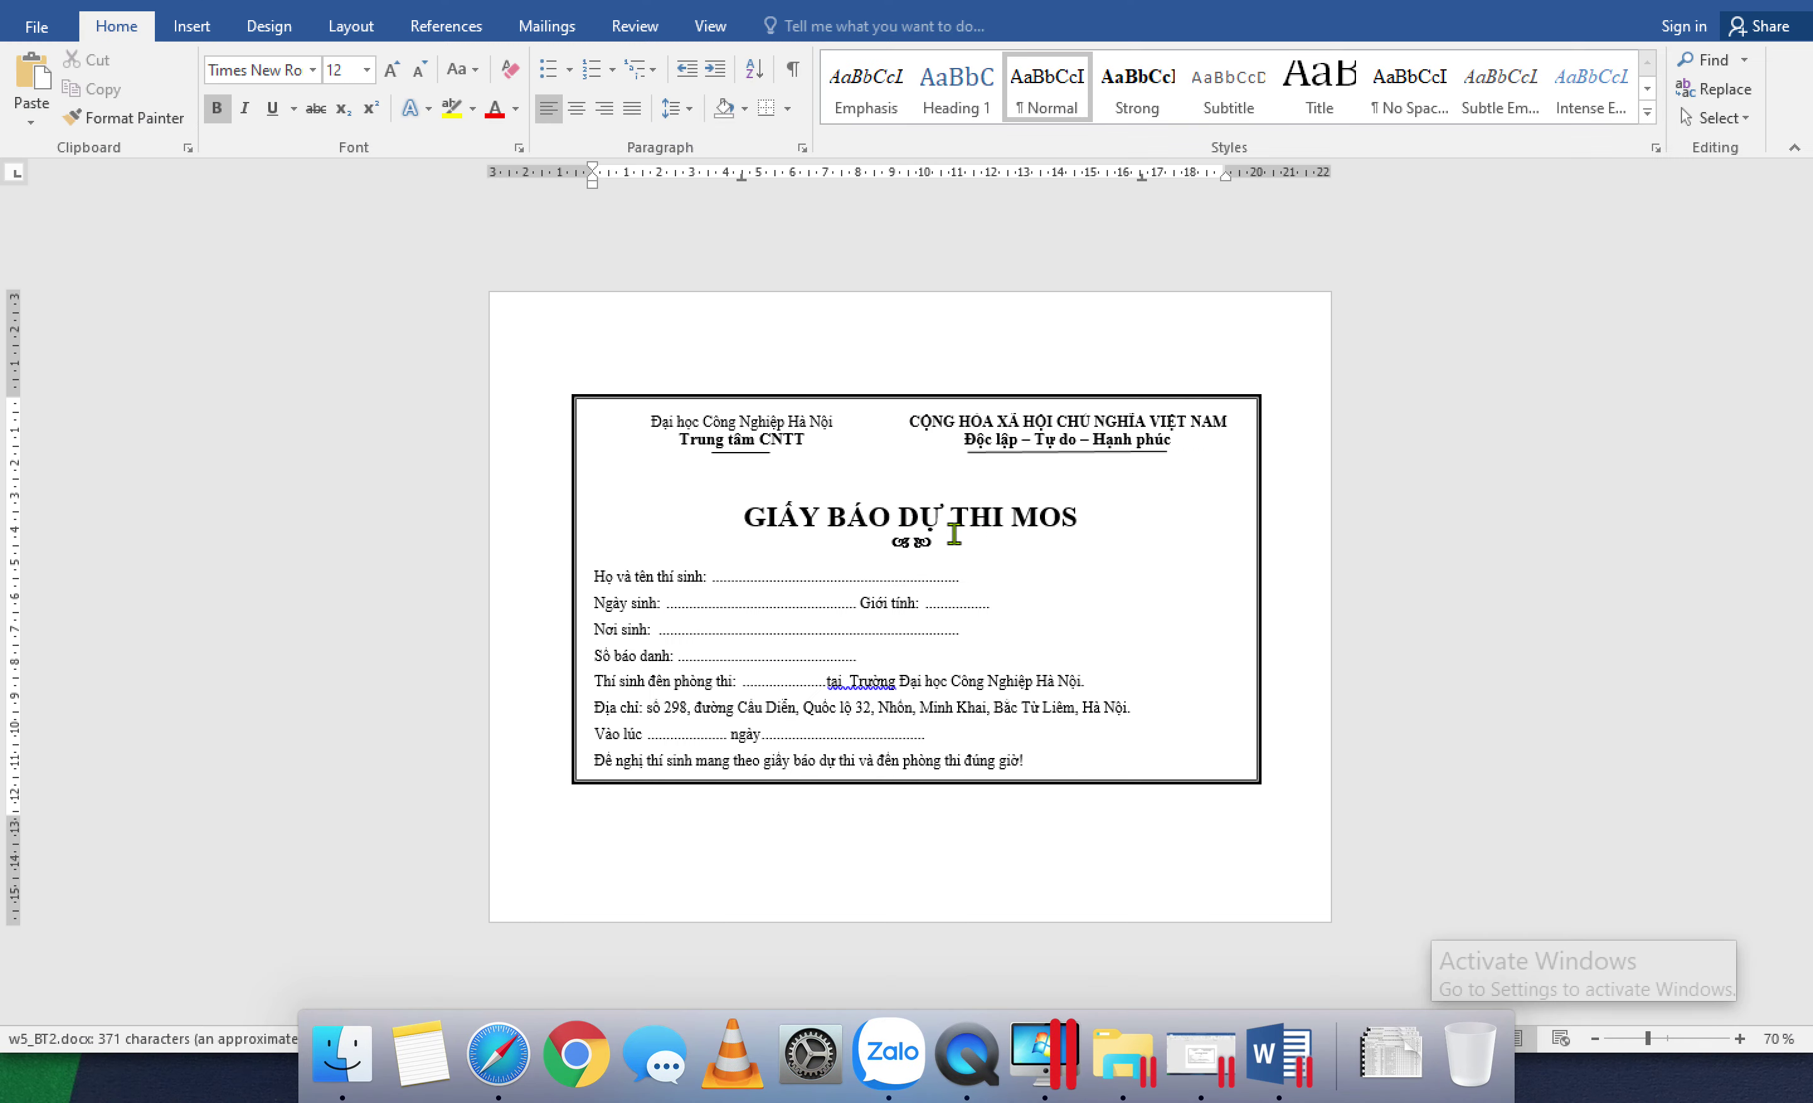
Step: Start a mail merge of the Letters type in the w5_BT2.docx exam notice
{"action": "scroll", "coordinate": [954, 531], "scroll_direction": "down", "scroll_amount": 4}
{"action": "scroll", "coordinate": [954, 532], "scroll_direction": "up", "scroll_amount": 5}
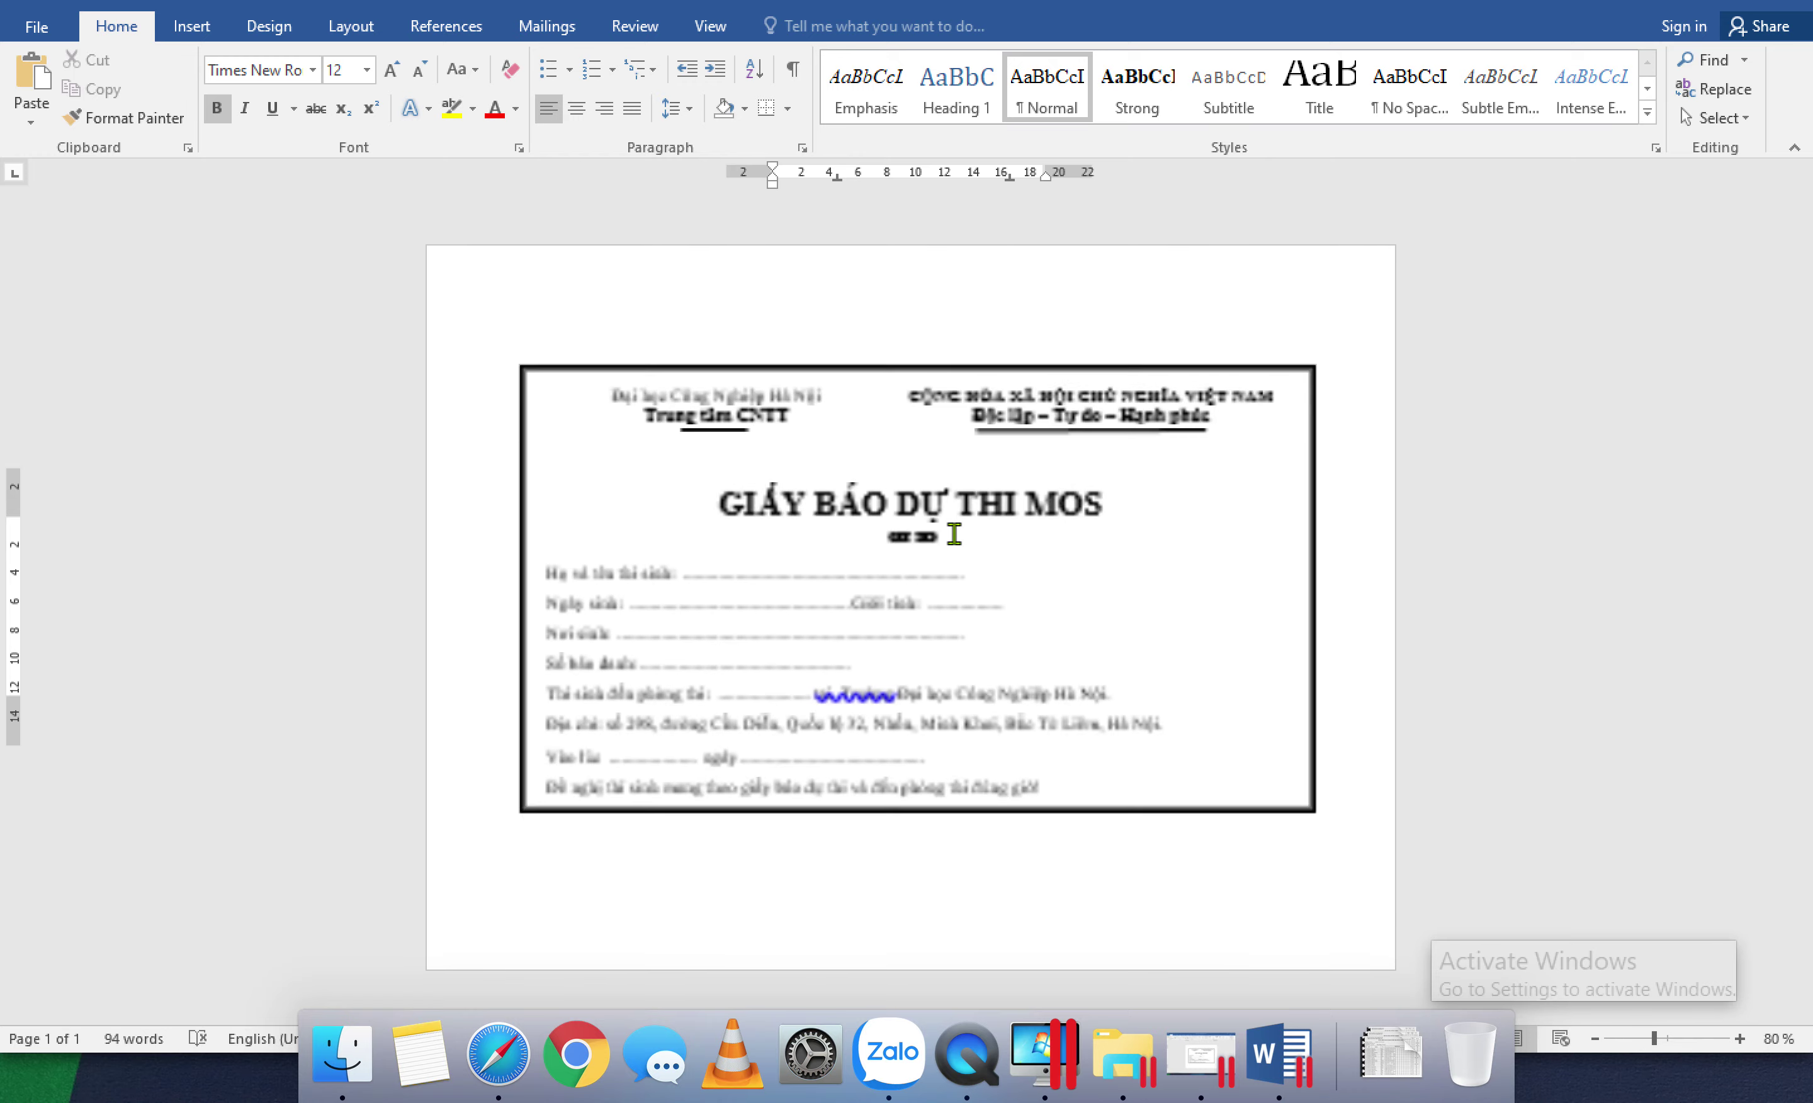
{"action": "scroll", "coordinate": [954, 532], "scroll_direction": "up", "scroll_amount": 1}
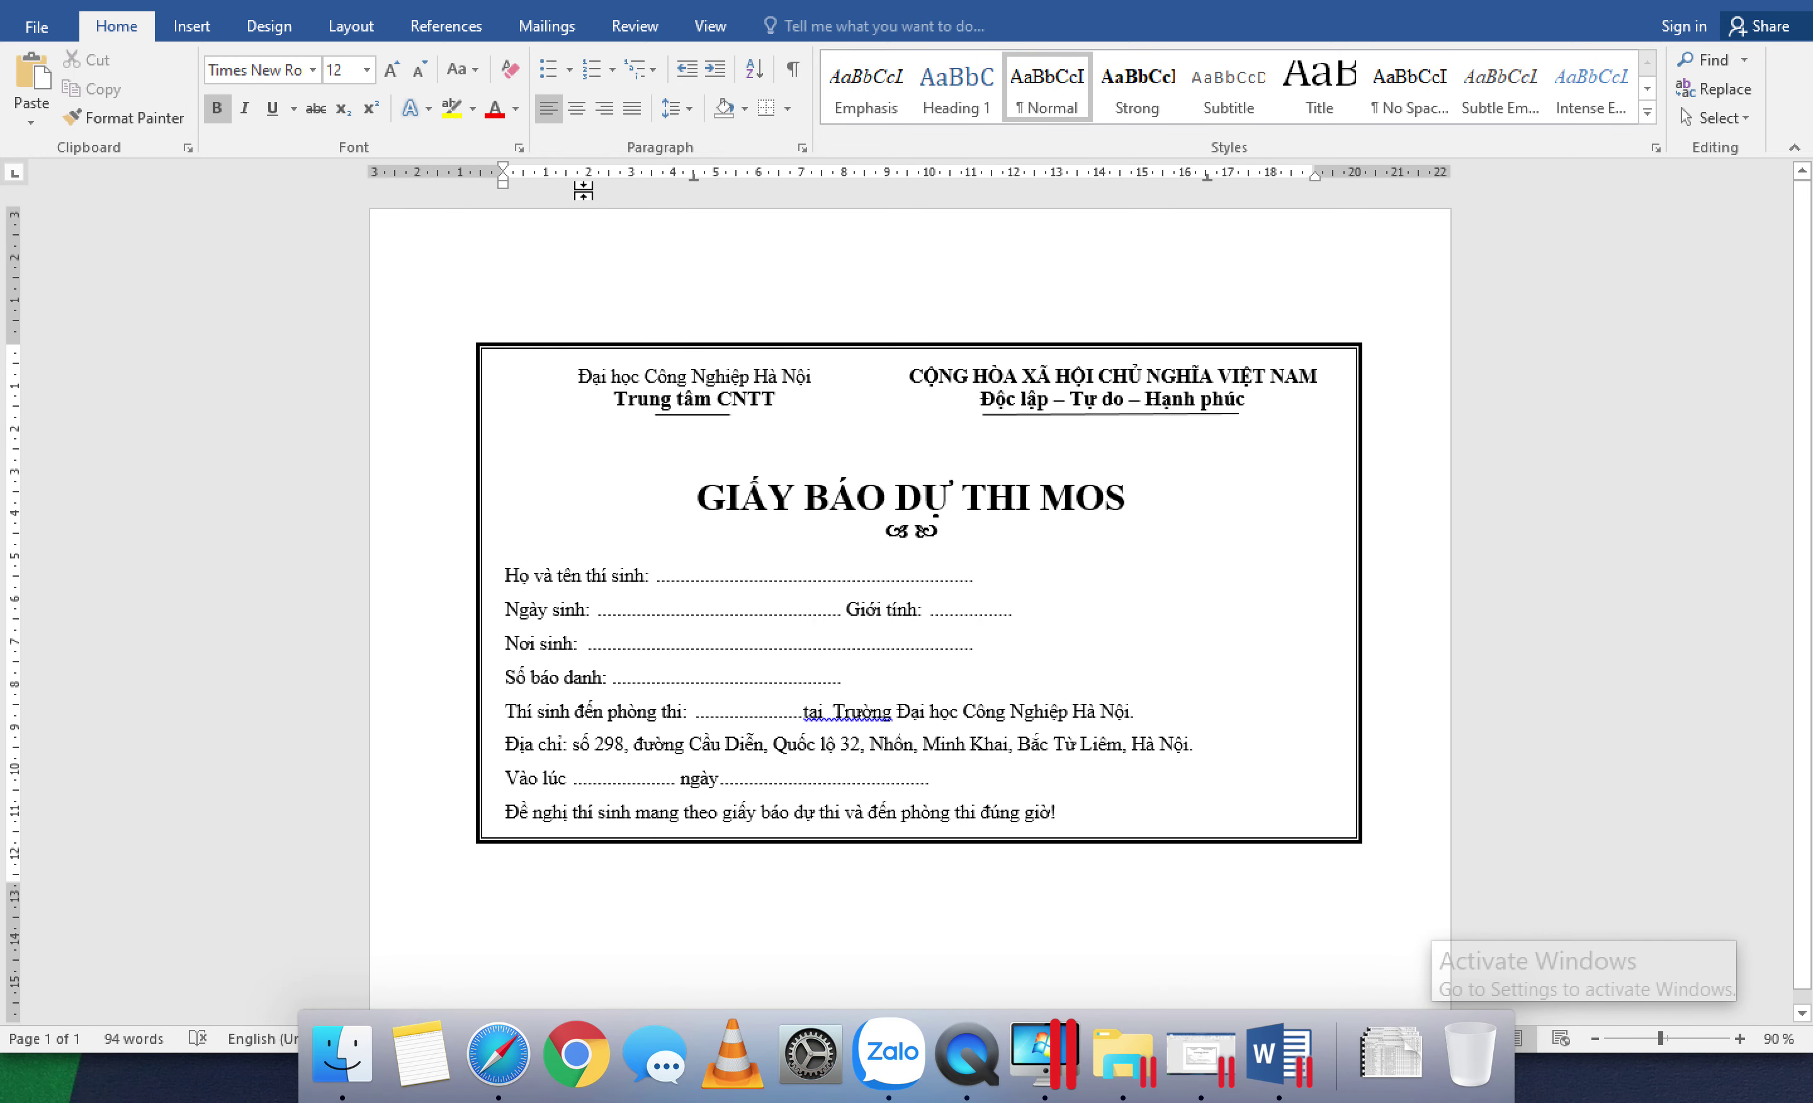
{"action": "left_click", "coordinate": [552, 26]}
{"action": "left_click", "coordinate": [182, 118]}
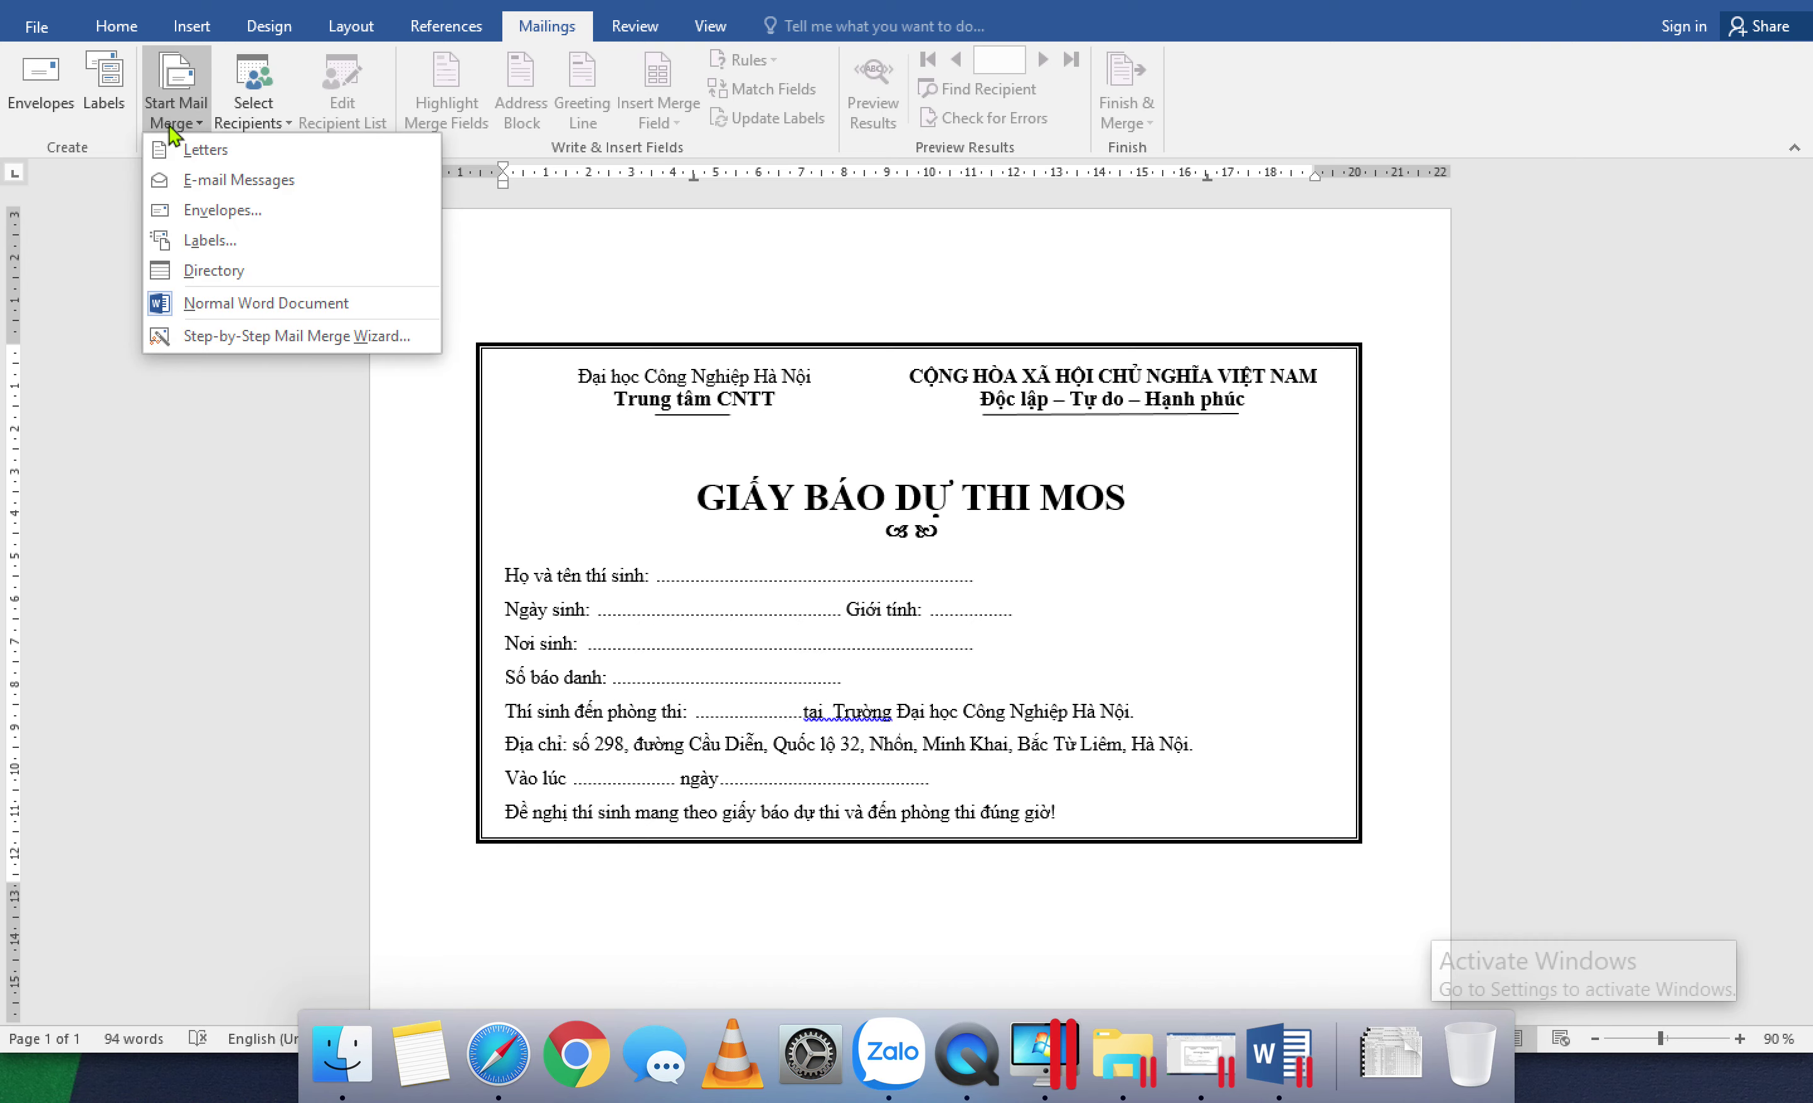
{"action": "left_click", "coordinate": [206, 153]}
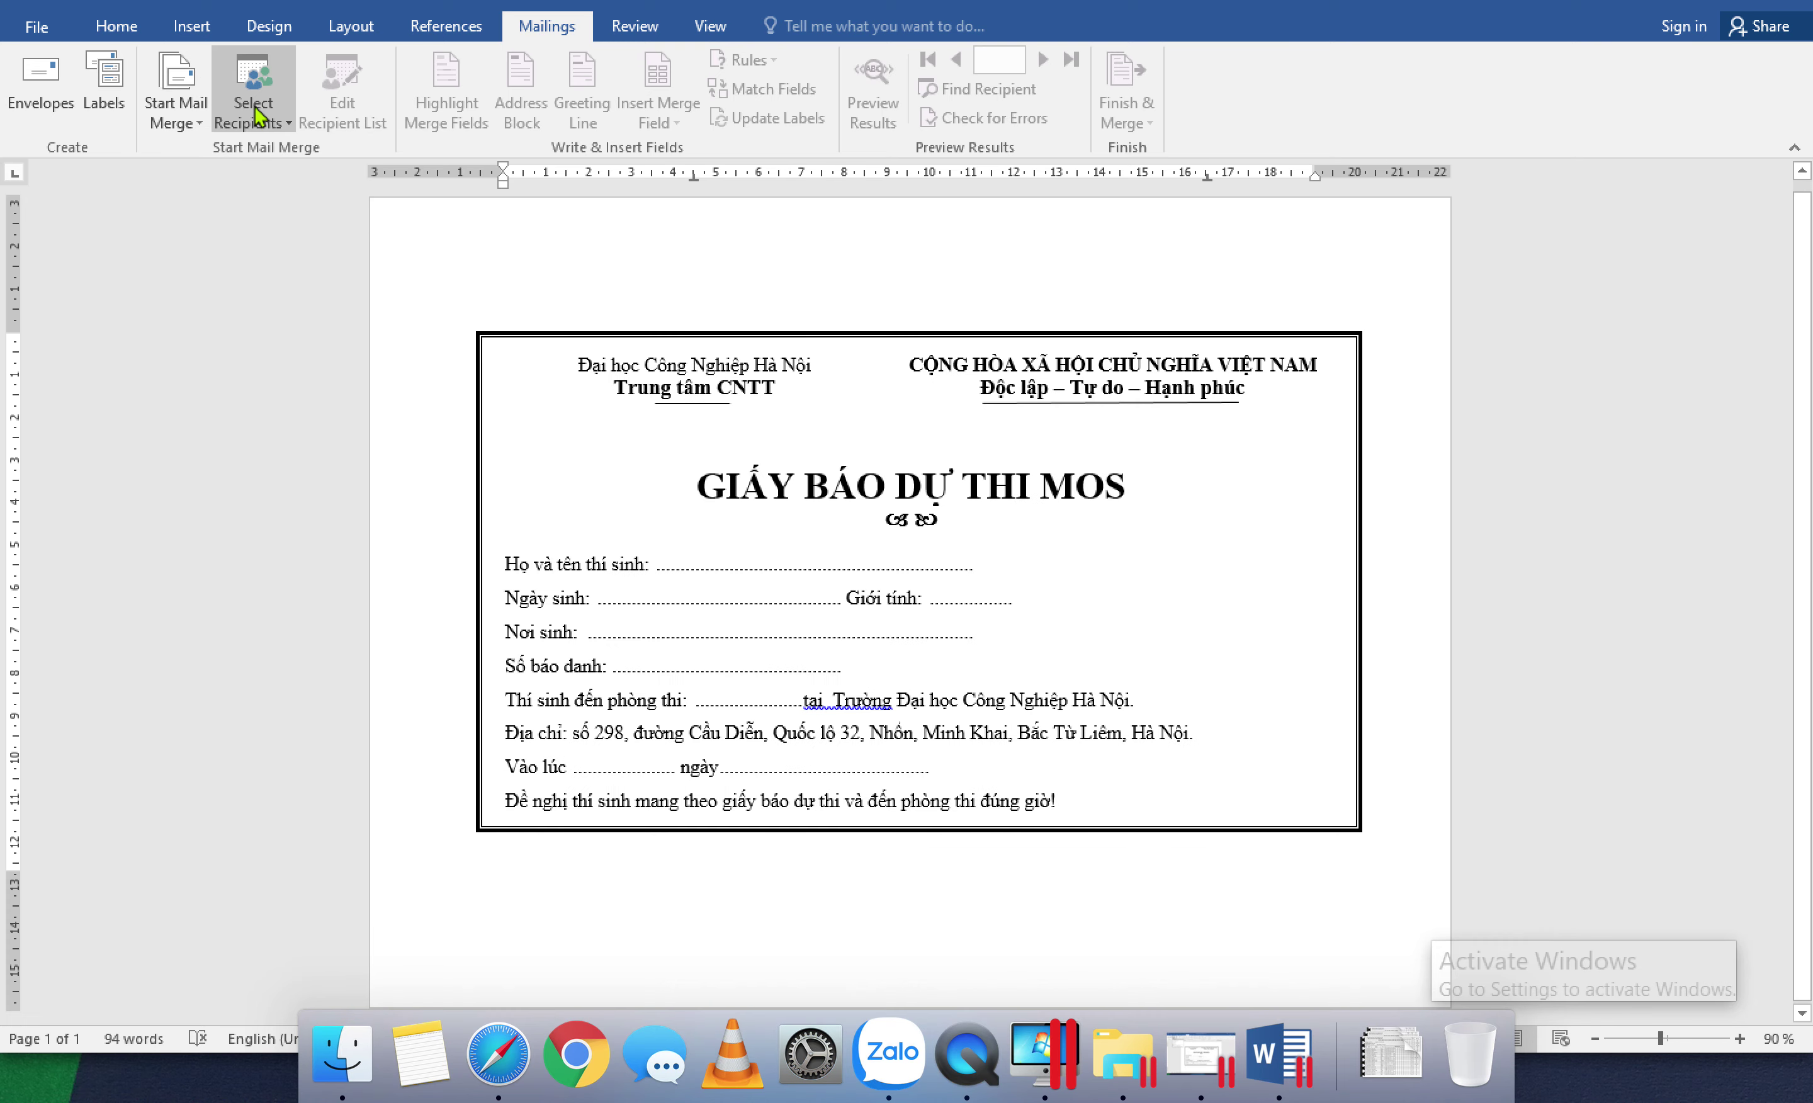
Step: Connect the notice to the existing recipient list w5_BT2.xlsx in the B3\BT2 folder, using Sheet1$ with column headers in the first row
{"action": "left_click", "coordinate": [259, 118]}
{"action": "left_click", "coordinate": [289, 180]}
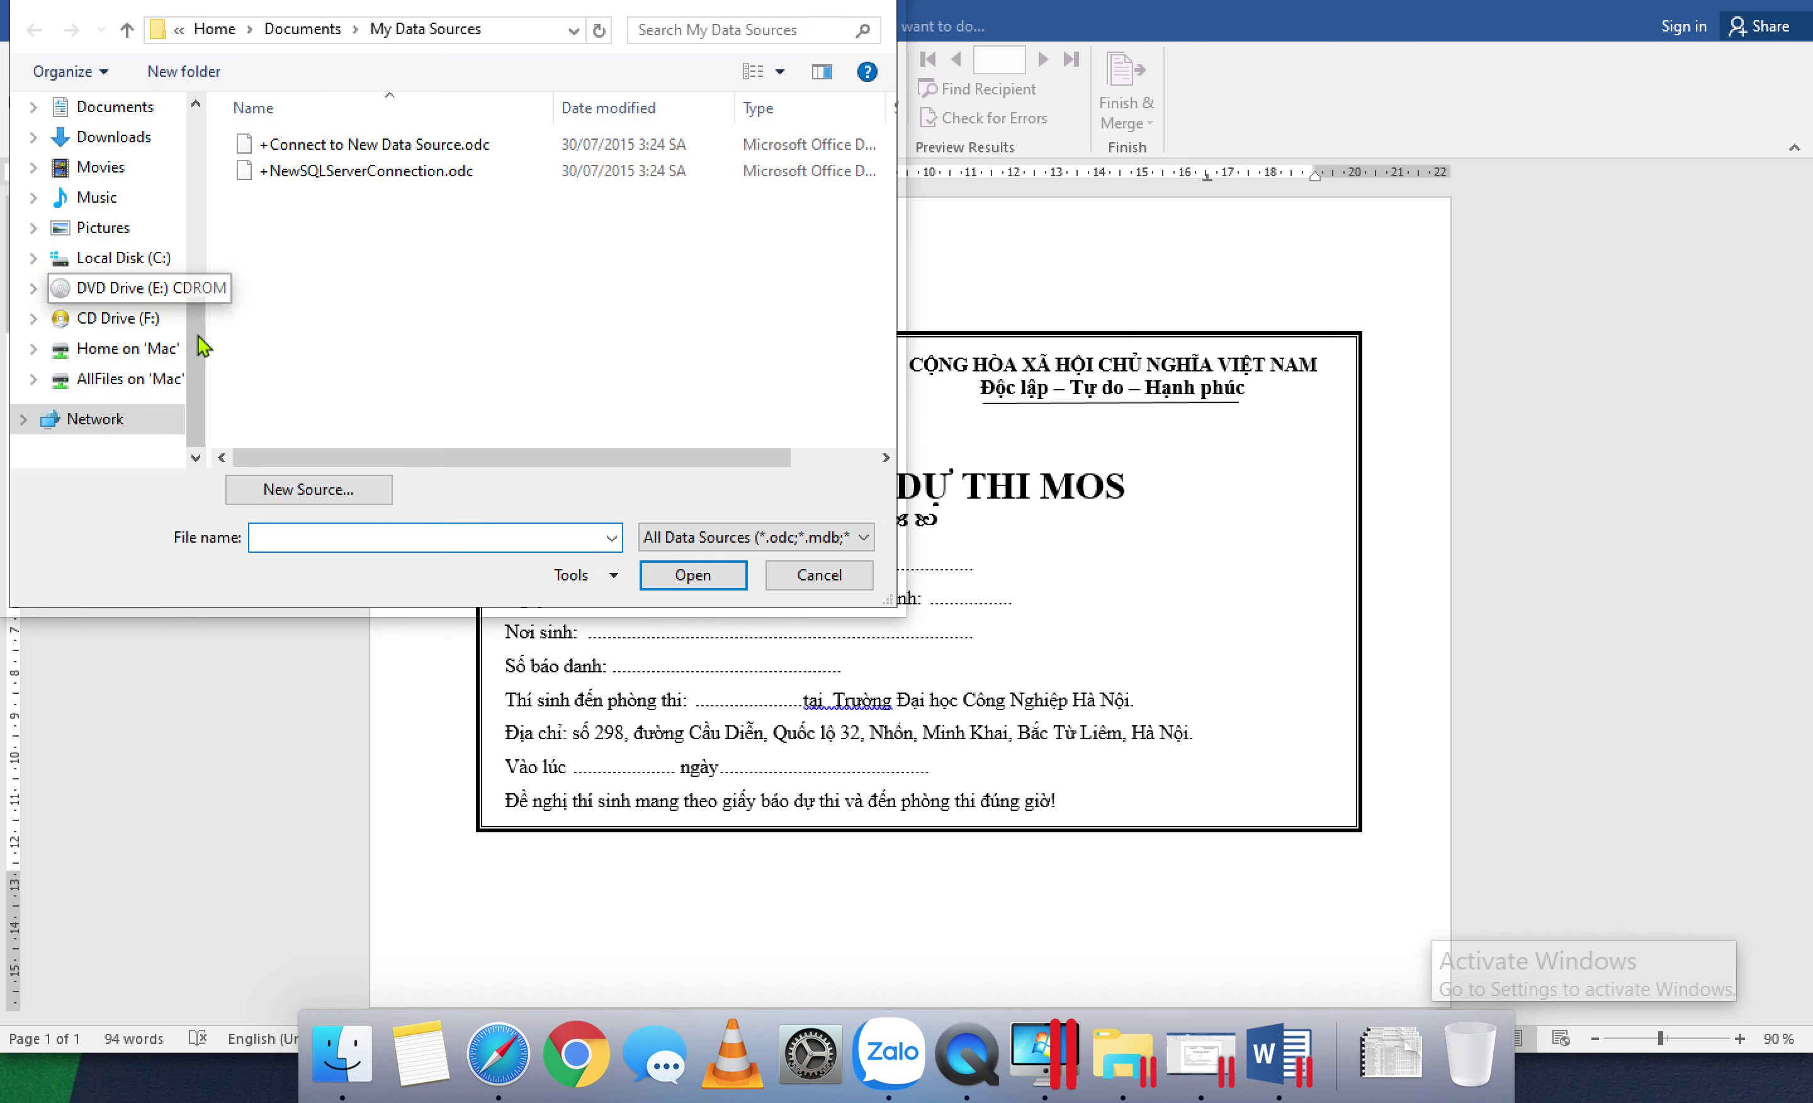
{"action": "scroll", "coordinate": [178, 246], "scroll_direction": "up", "scroll_amount": 3}
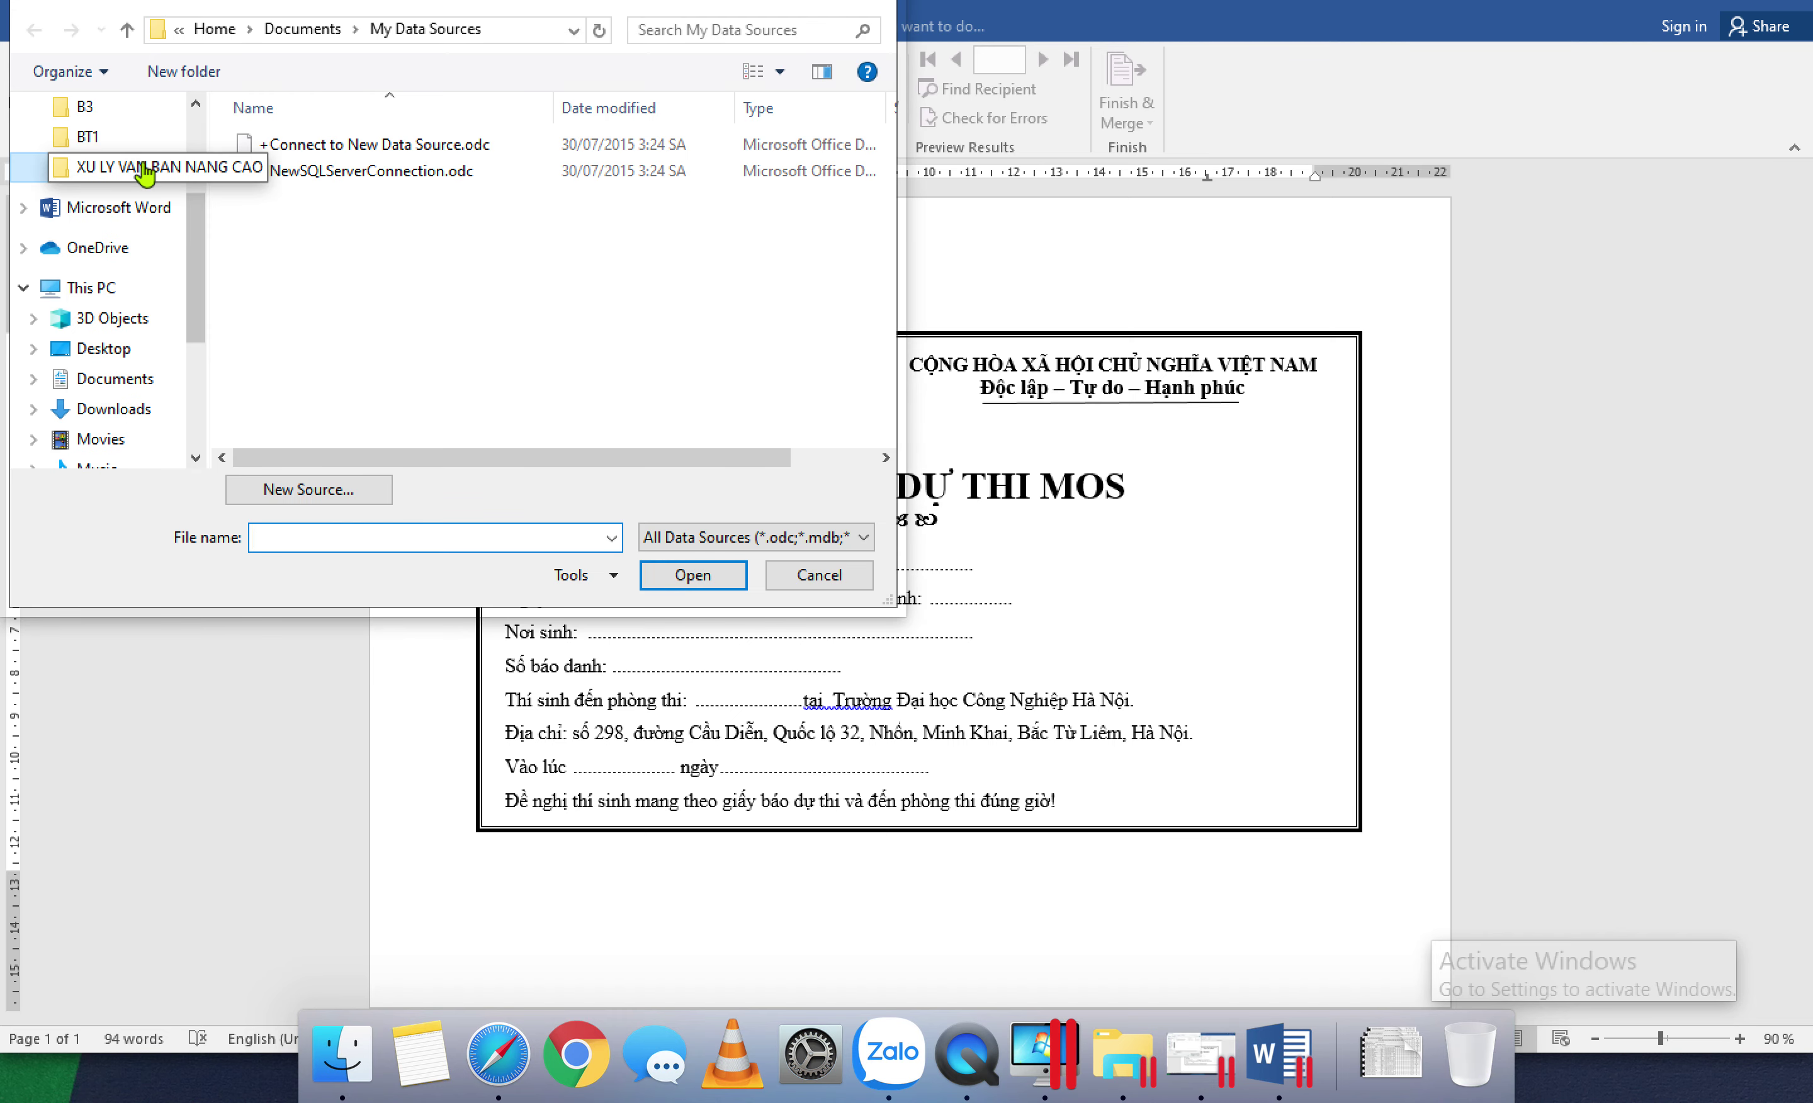
{"action": "left_click", "coordinate": [140, 171]}
{"action": "double_click", "coordinate": [268, 194]}
{"action": "double_click", "coordinate": [268, 170]}
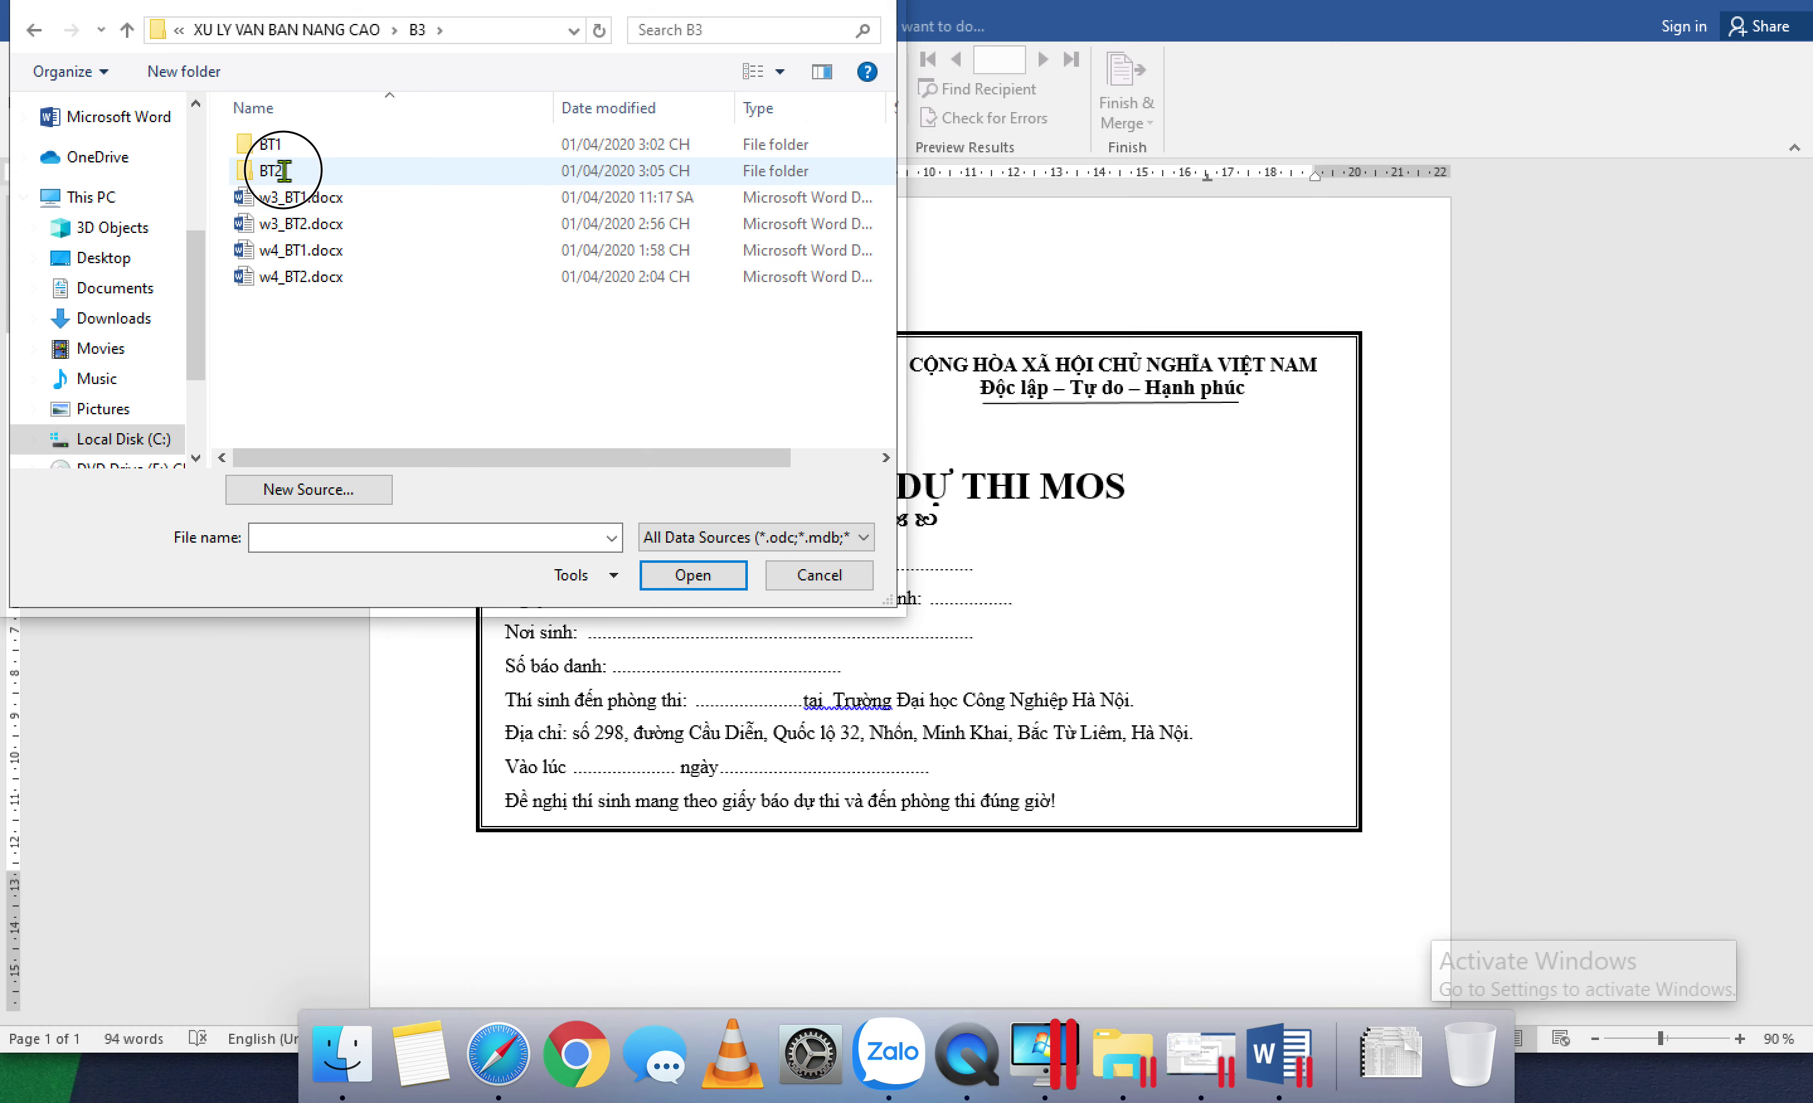
{"action": "double_click", "coordinate": [283, 172]}
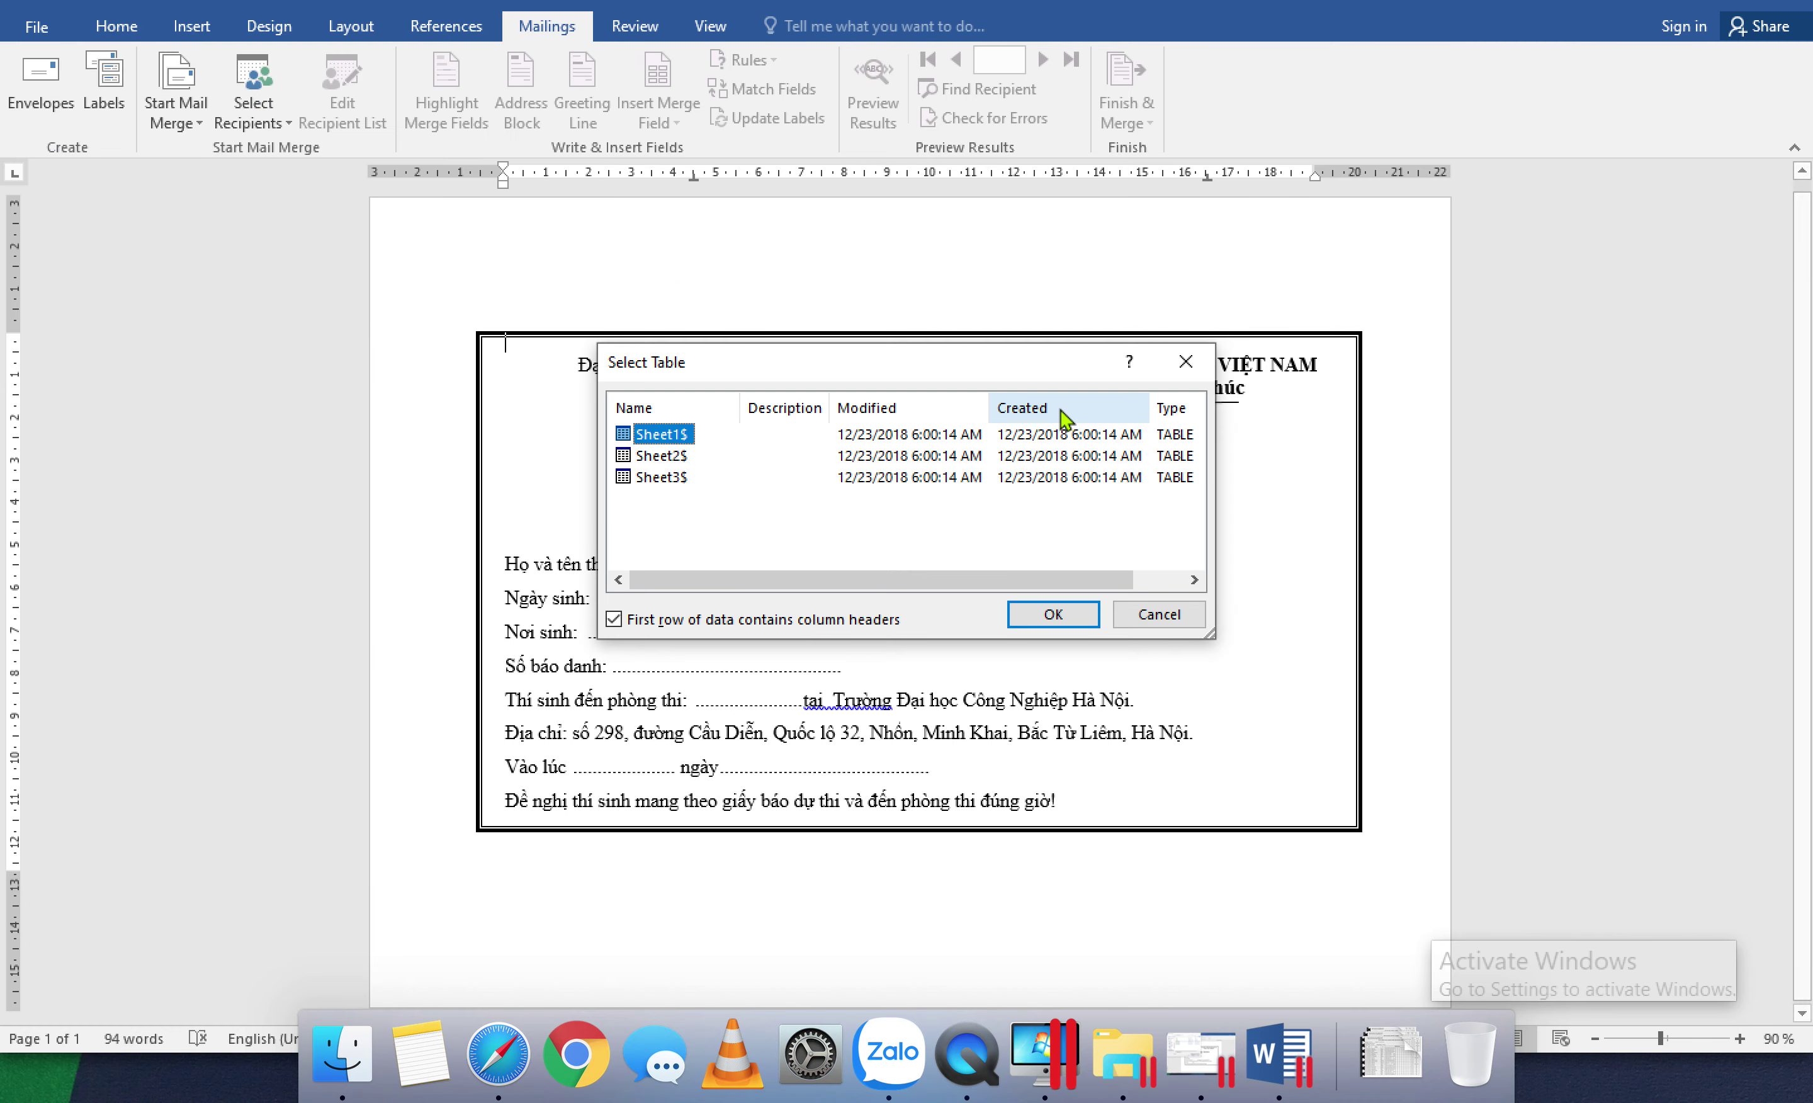
{"action": "left_click", "coordinate": [1070, 616]}
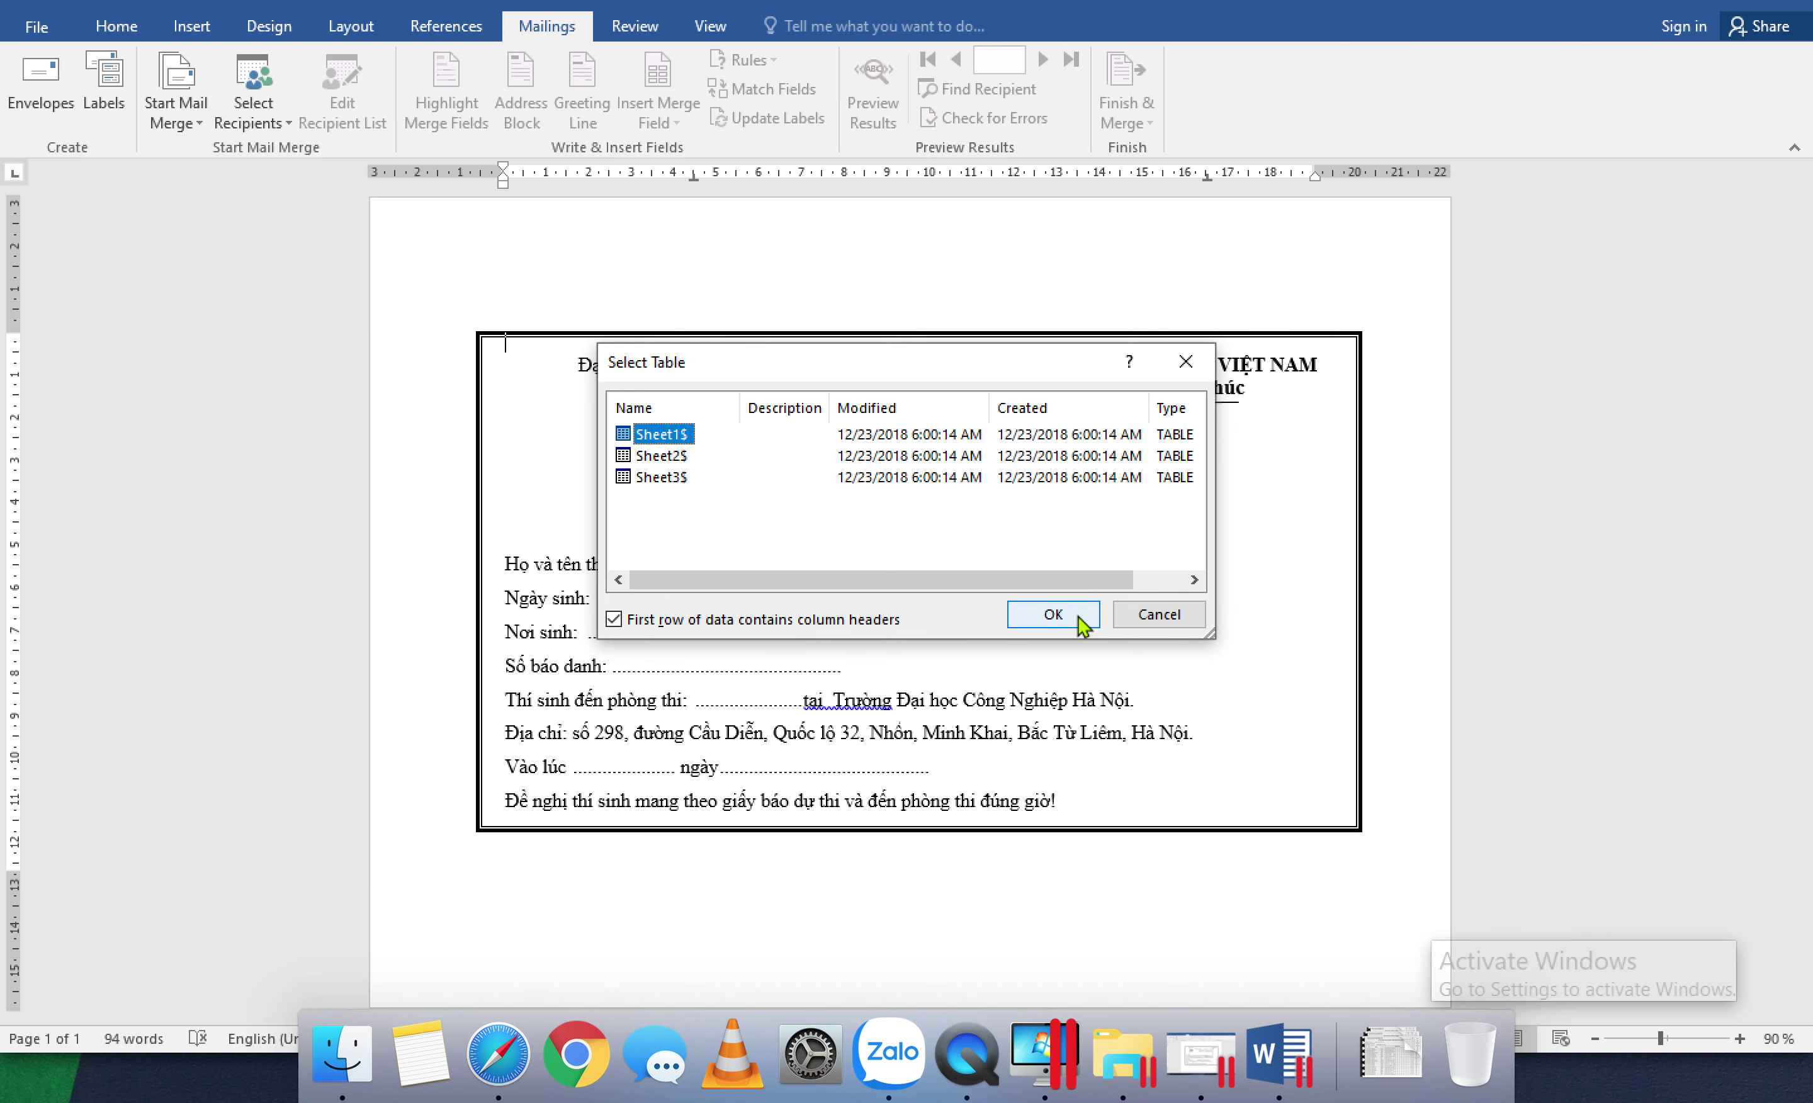
{"action": "left_click", "coordinate": [1042, 616]}
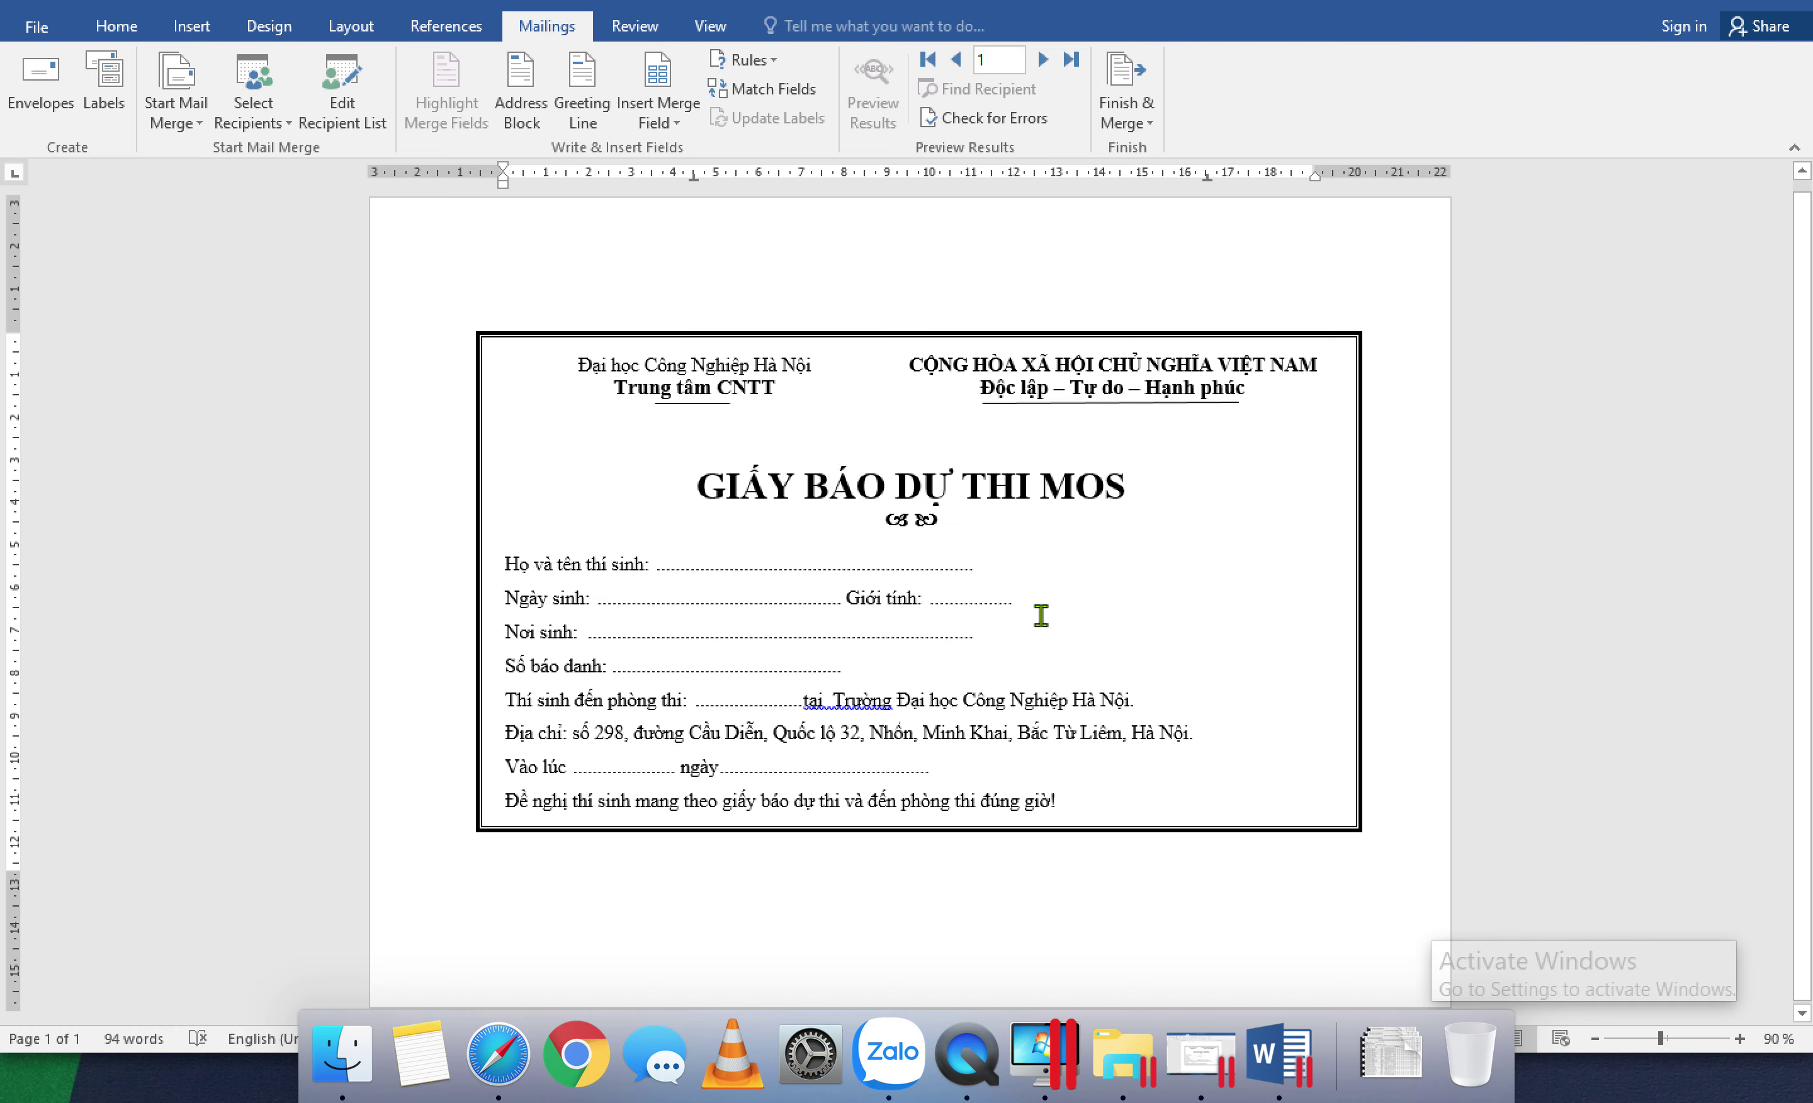
Step: Look over the recipient list's columns and reread the first BÀI TẬP 2 requirement in WordNC_Phan5.pdf, switching back to Word
{"action": "left_click", "coordinate": [341, 93]}
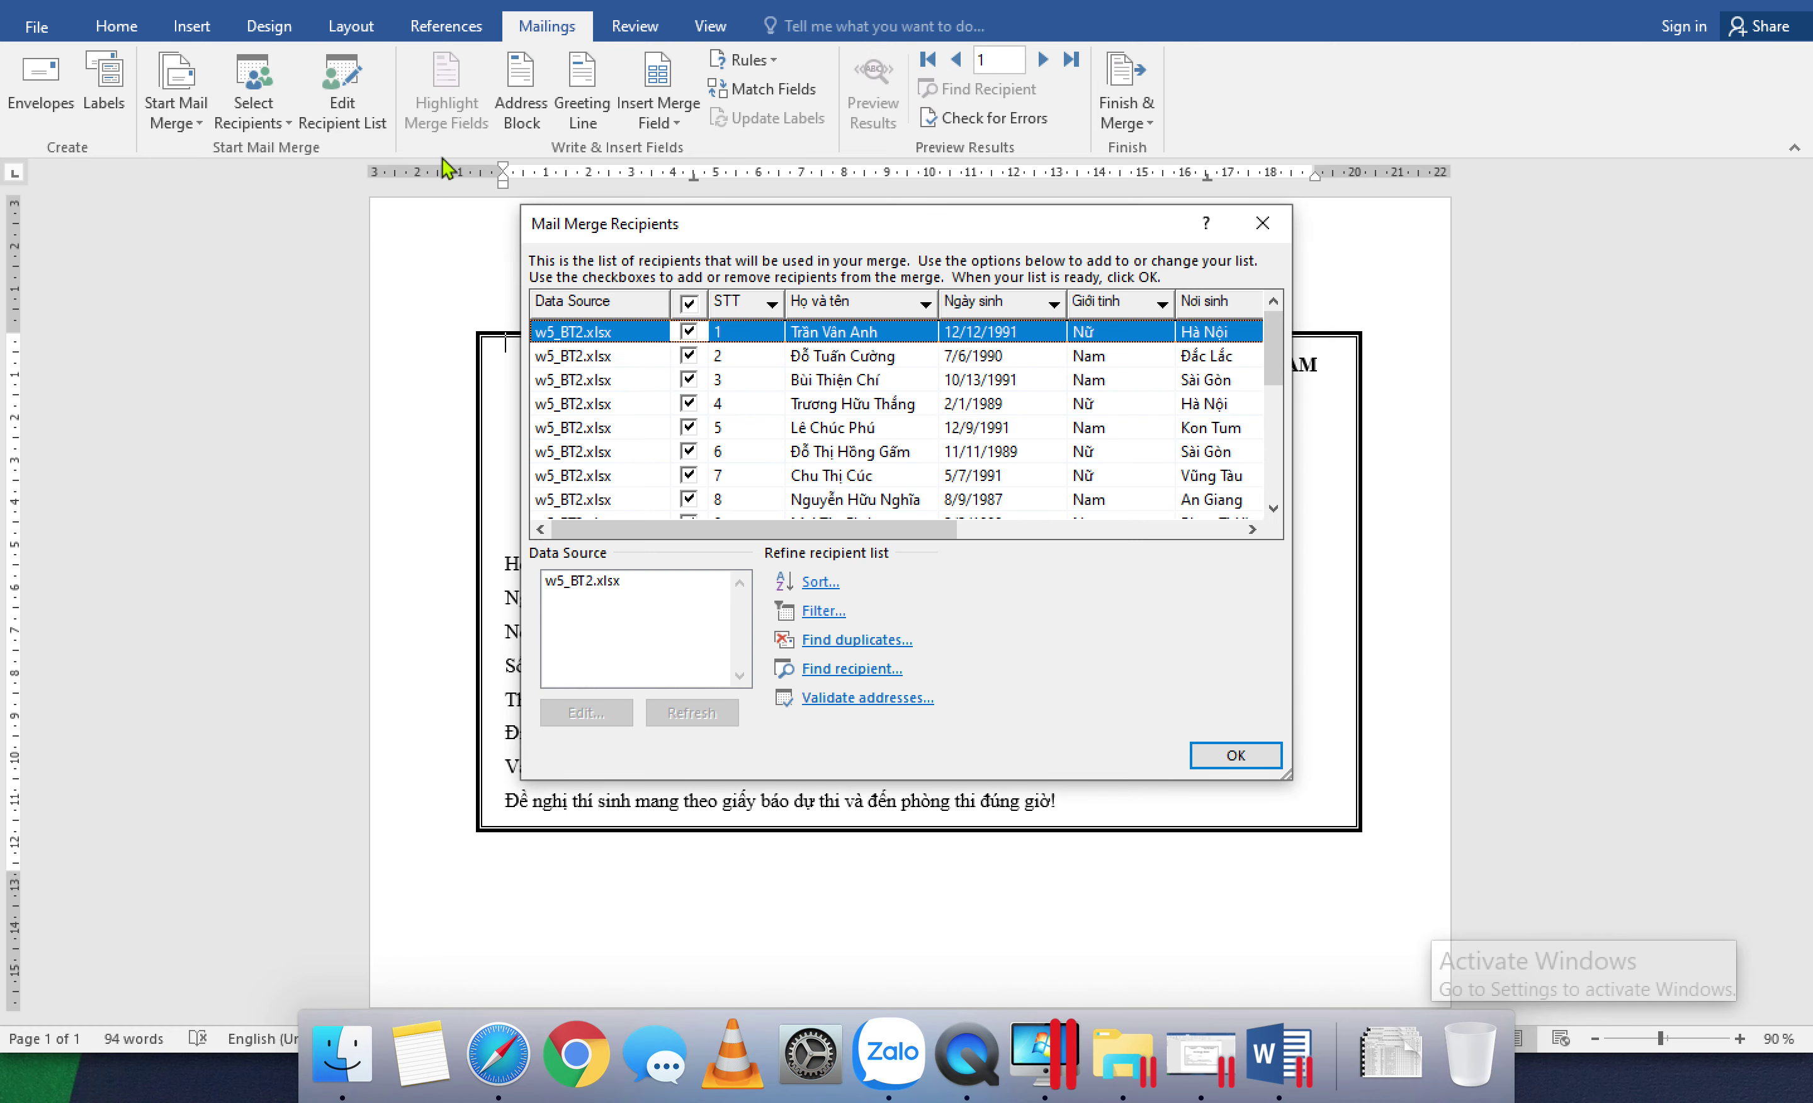
{"action": "mouse_move", "coordinate": [1270, 335]}
{"action": "left_mouse_down"}
{"action": "mouse_move", "coordinate": [1266, 474]}
{"action": "mouse_move", "coordinate": [1273, 320]}
{"action": "left_mouse_up"}
{"action": "left_click", "coordinate": [1256, 753]}
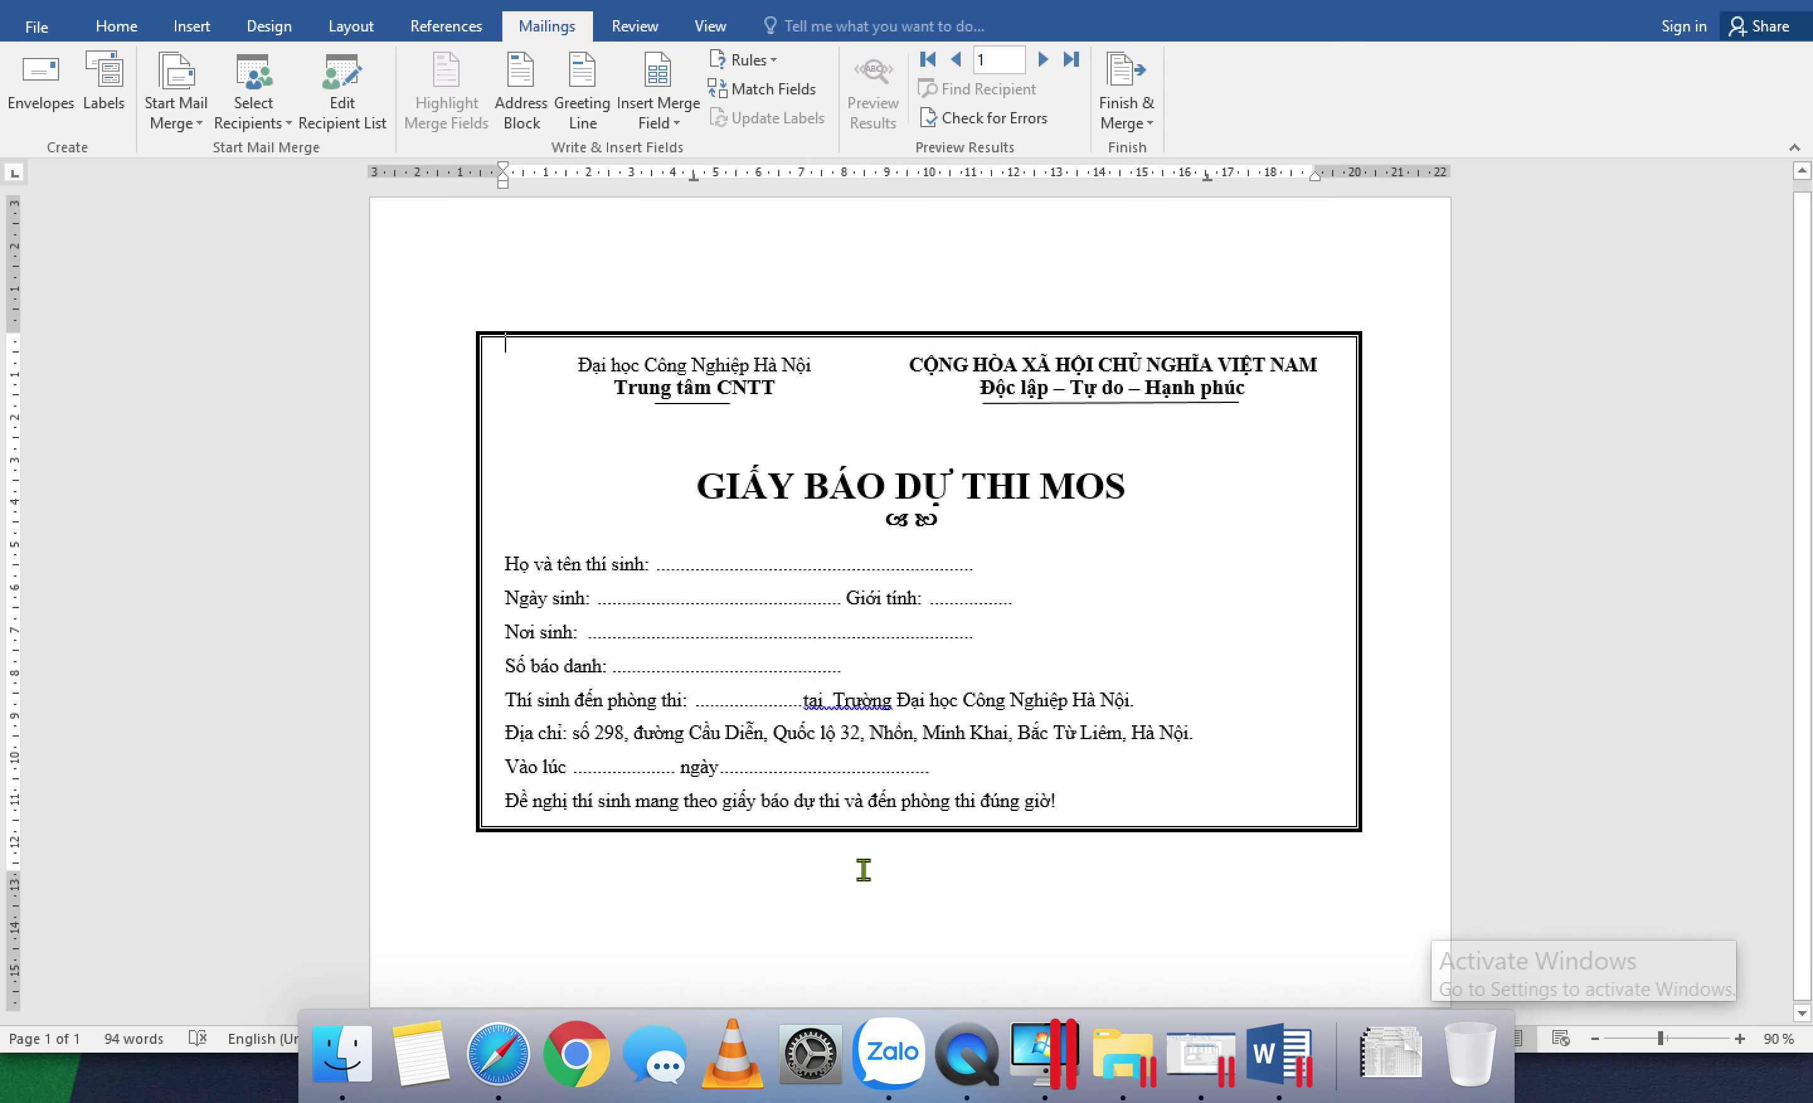
{"action": "left_click", "coordinate": [518, 1064]}
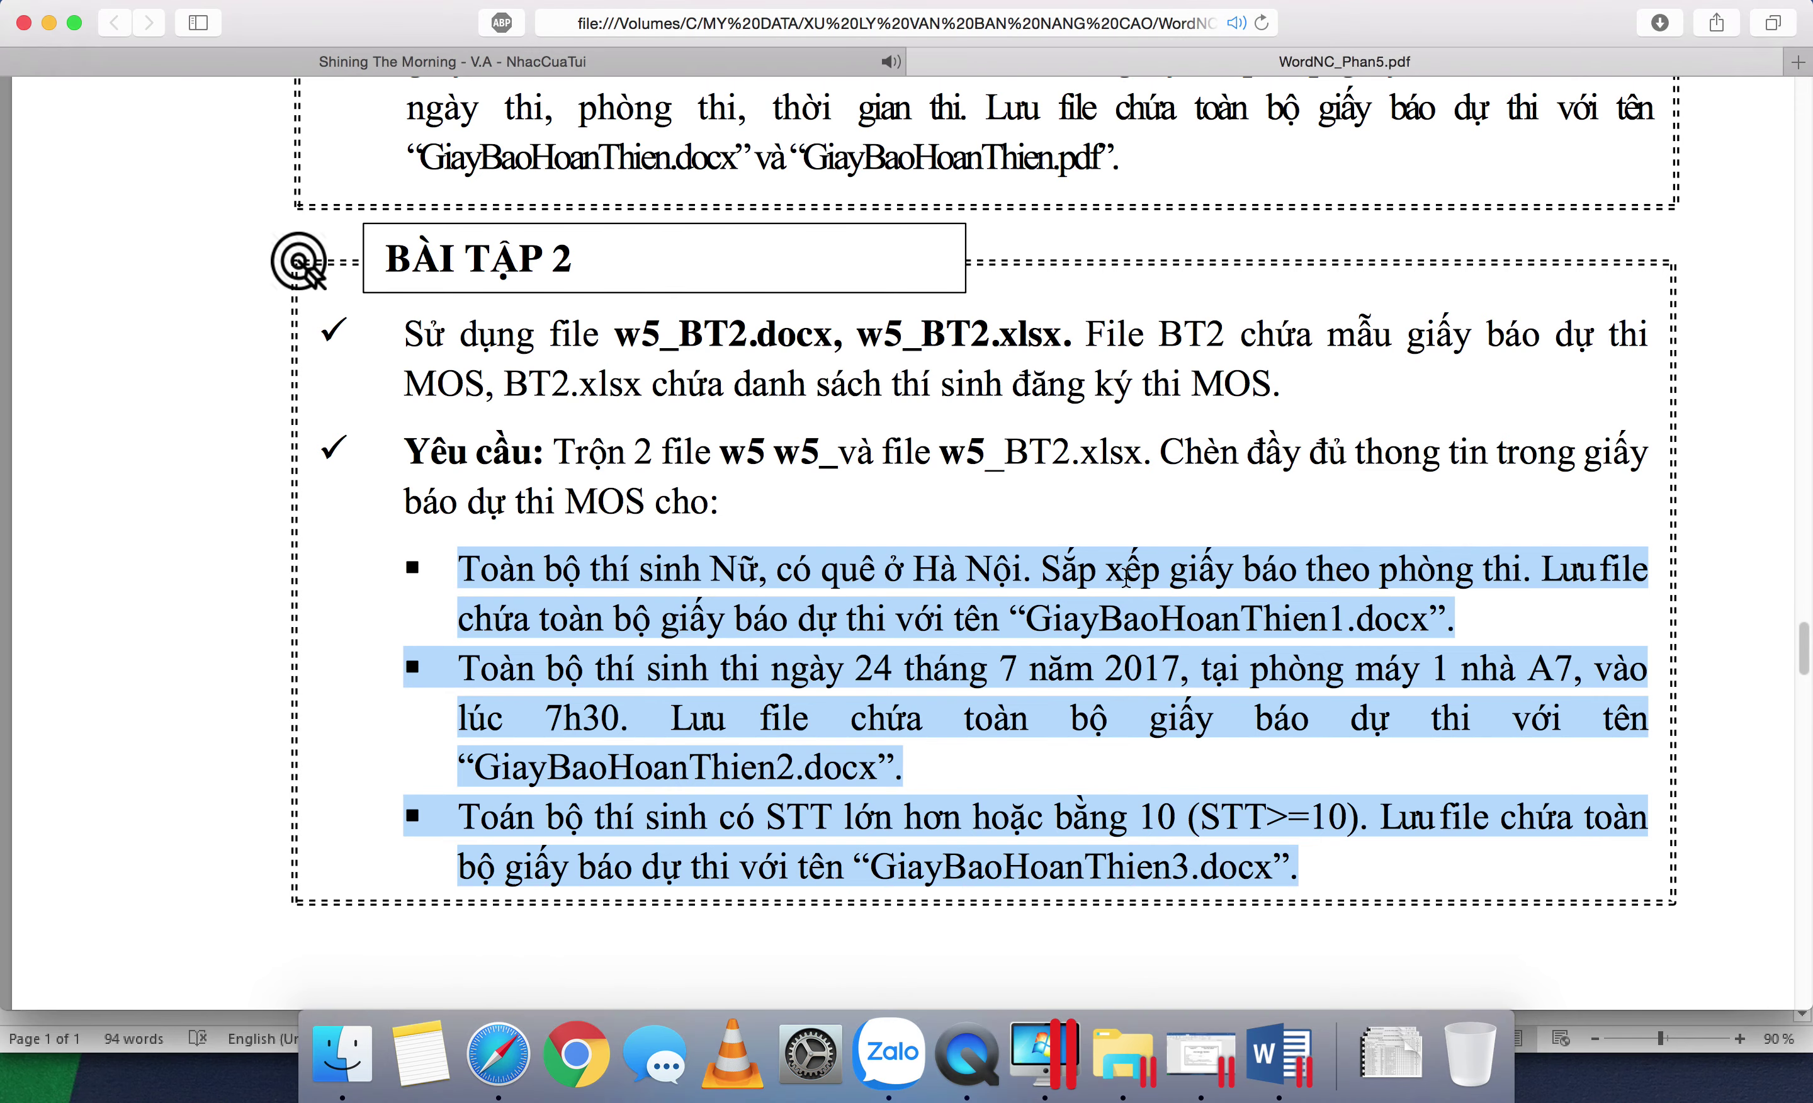
{"action": "left_click", "coordinate": [1222, 579]}
{"action": "key", "text": "super+Tab"}
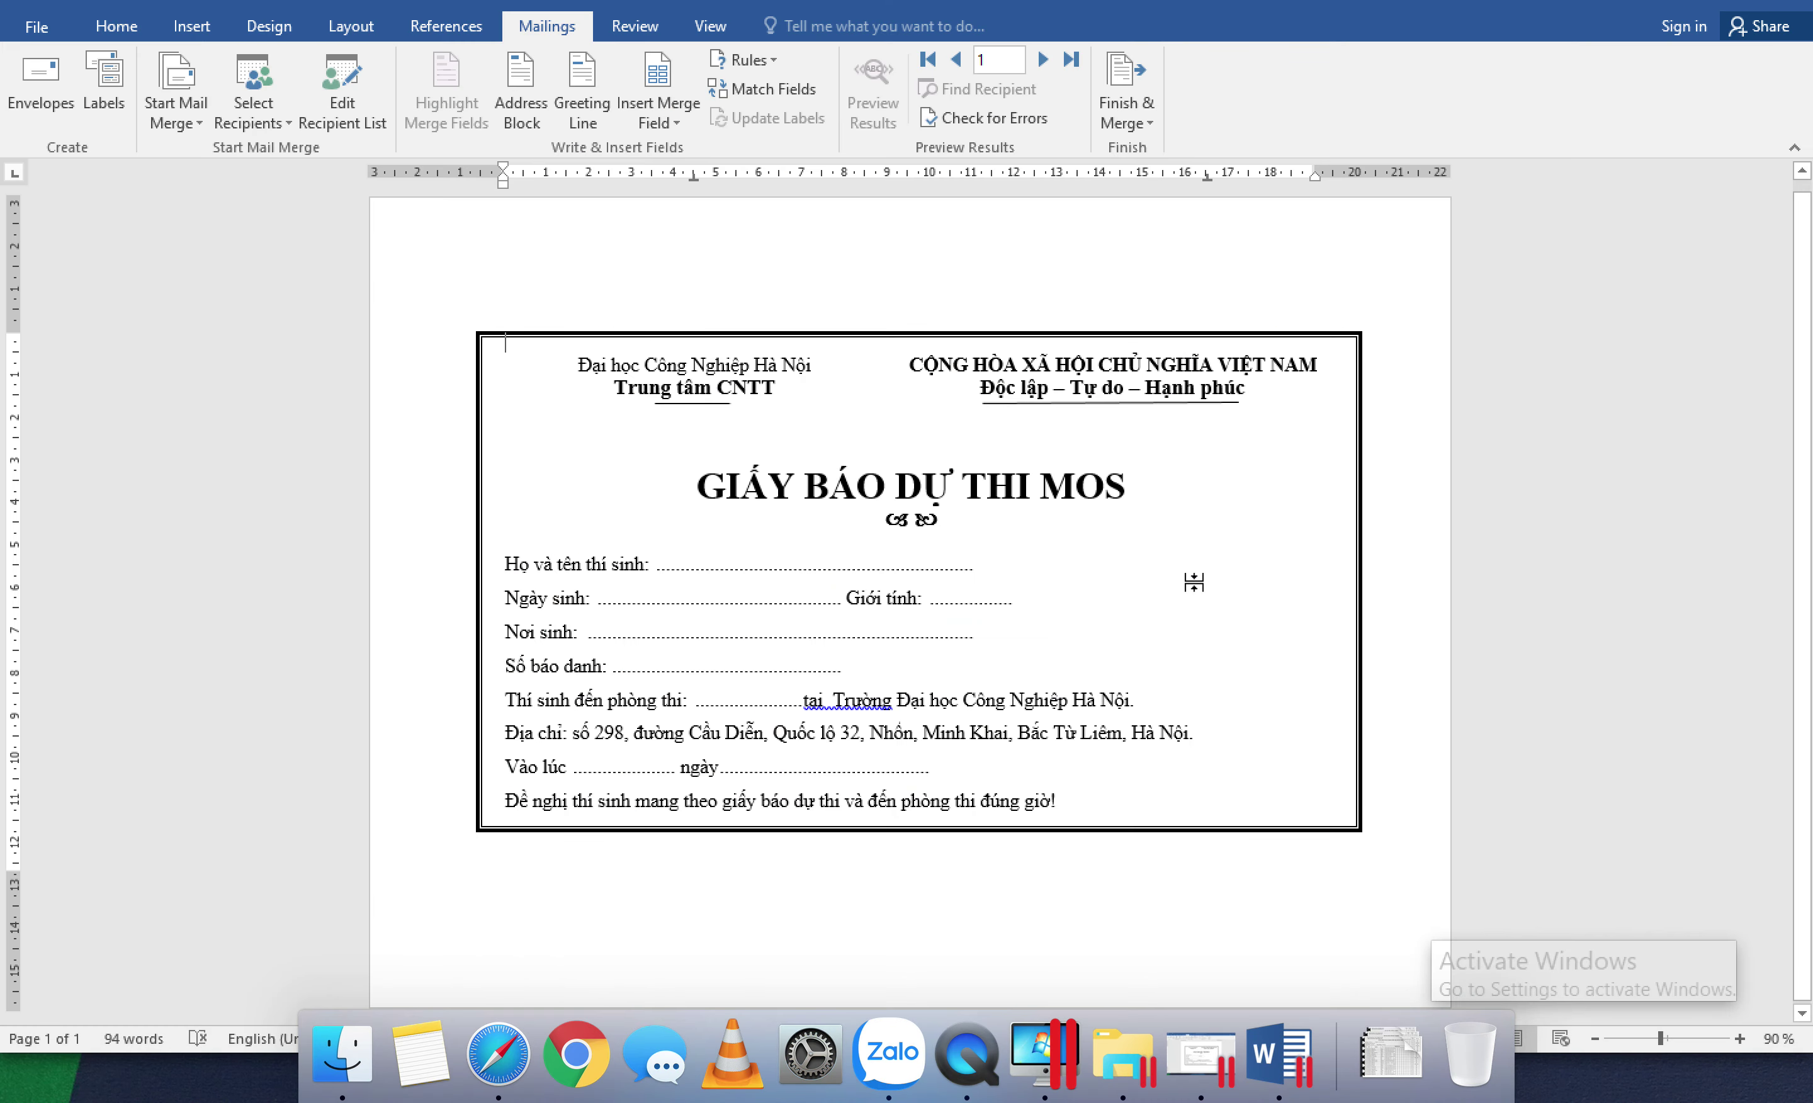
Step: Edit the recipient list and set its first filter condition to Giới tính Equal to Nữ
{"action": "left_click", "coordinate": [371, 123]}
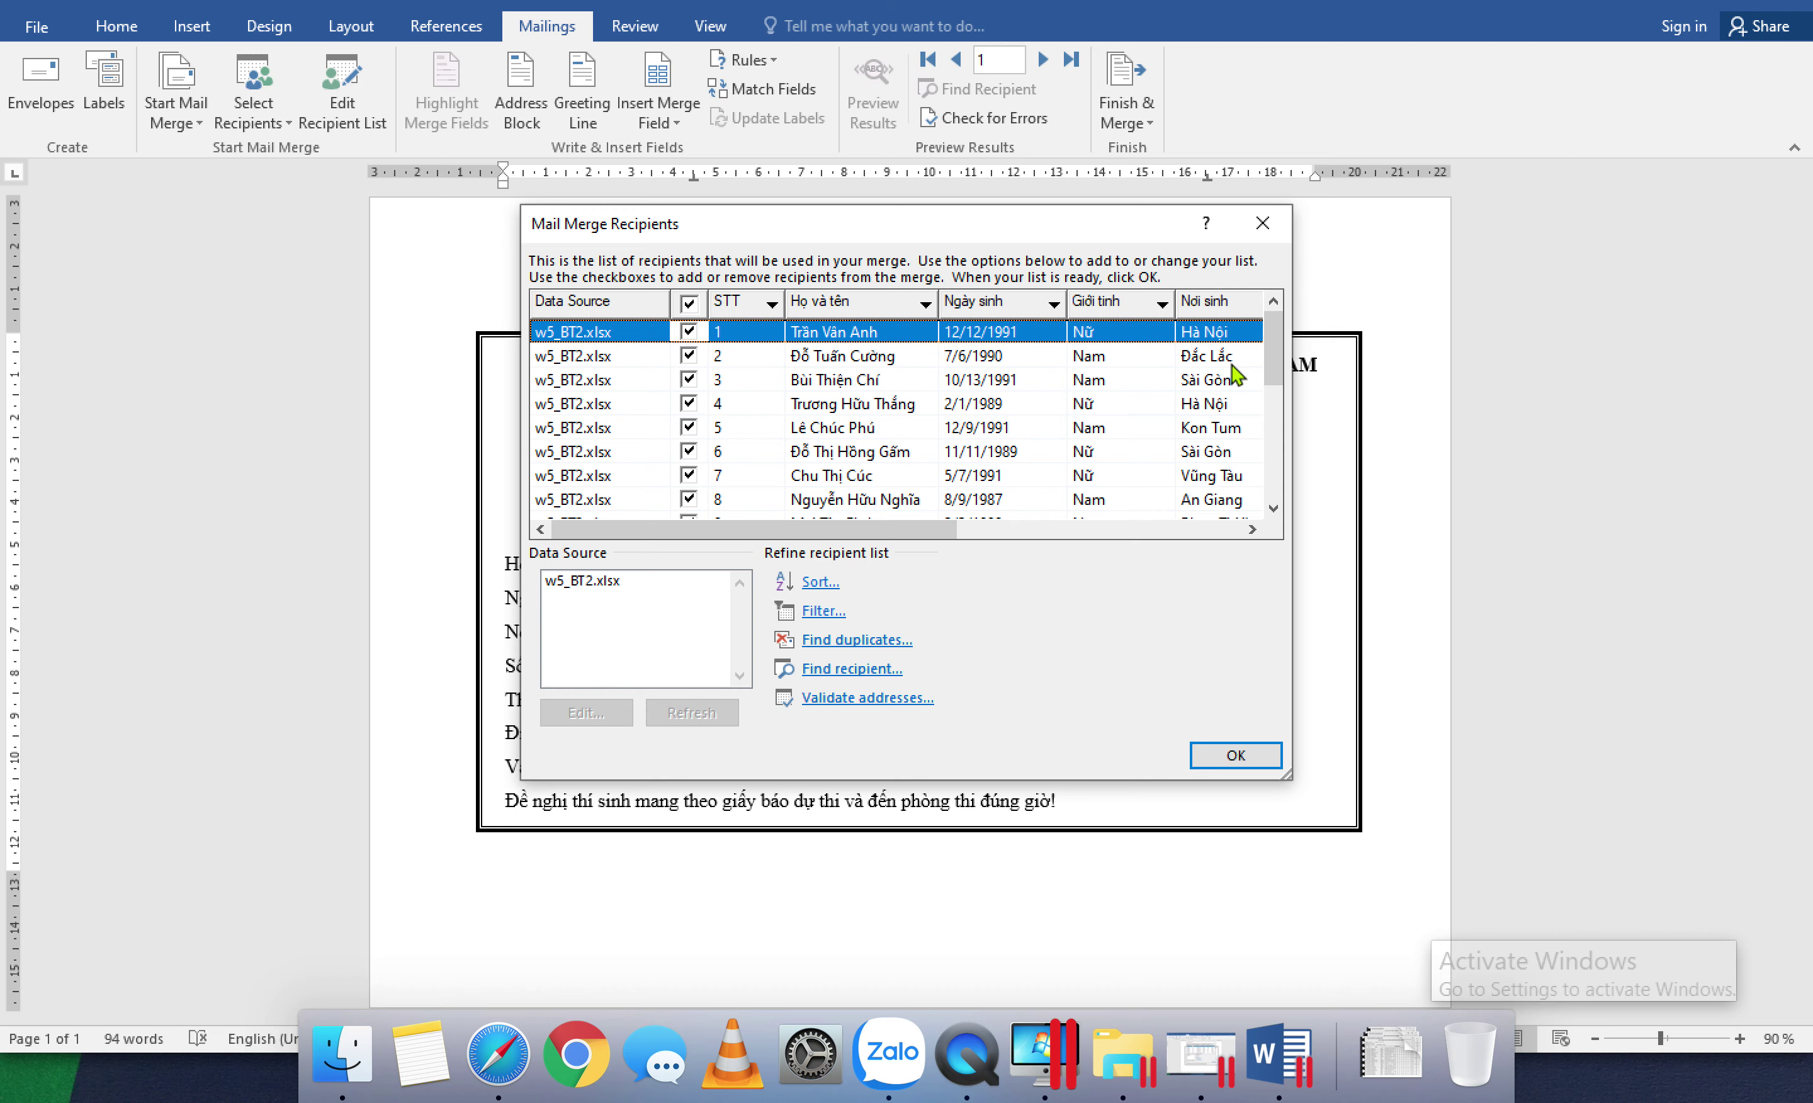
{"action": "left_click", "coordinate": [821, 610]}
{"action": "left_click", "coordinate": [794, 91]}
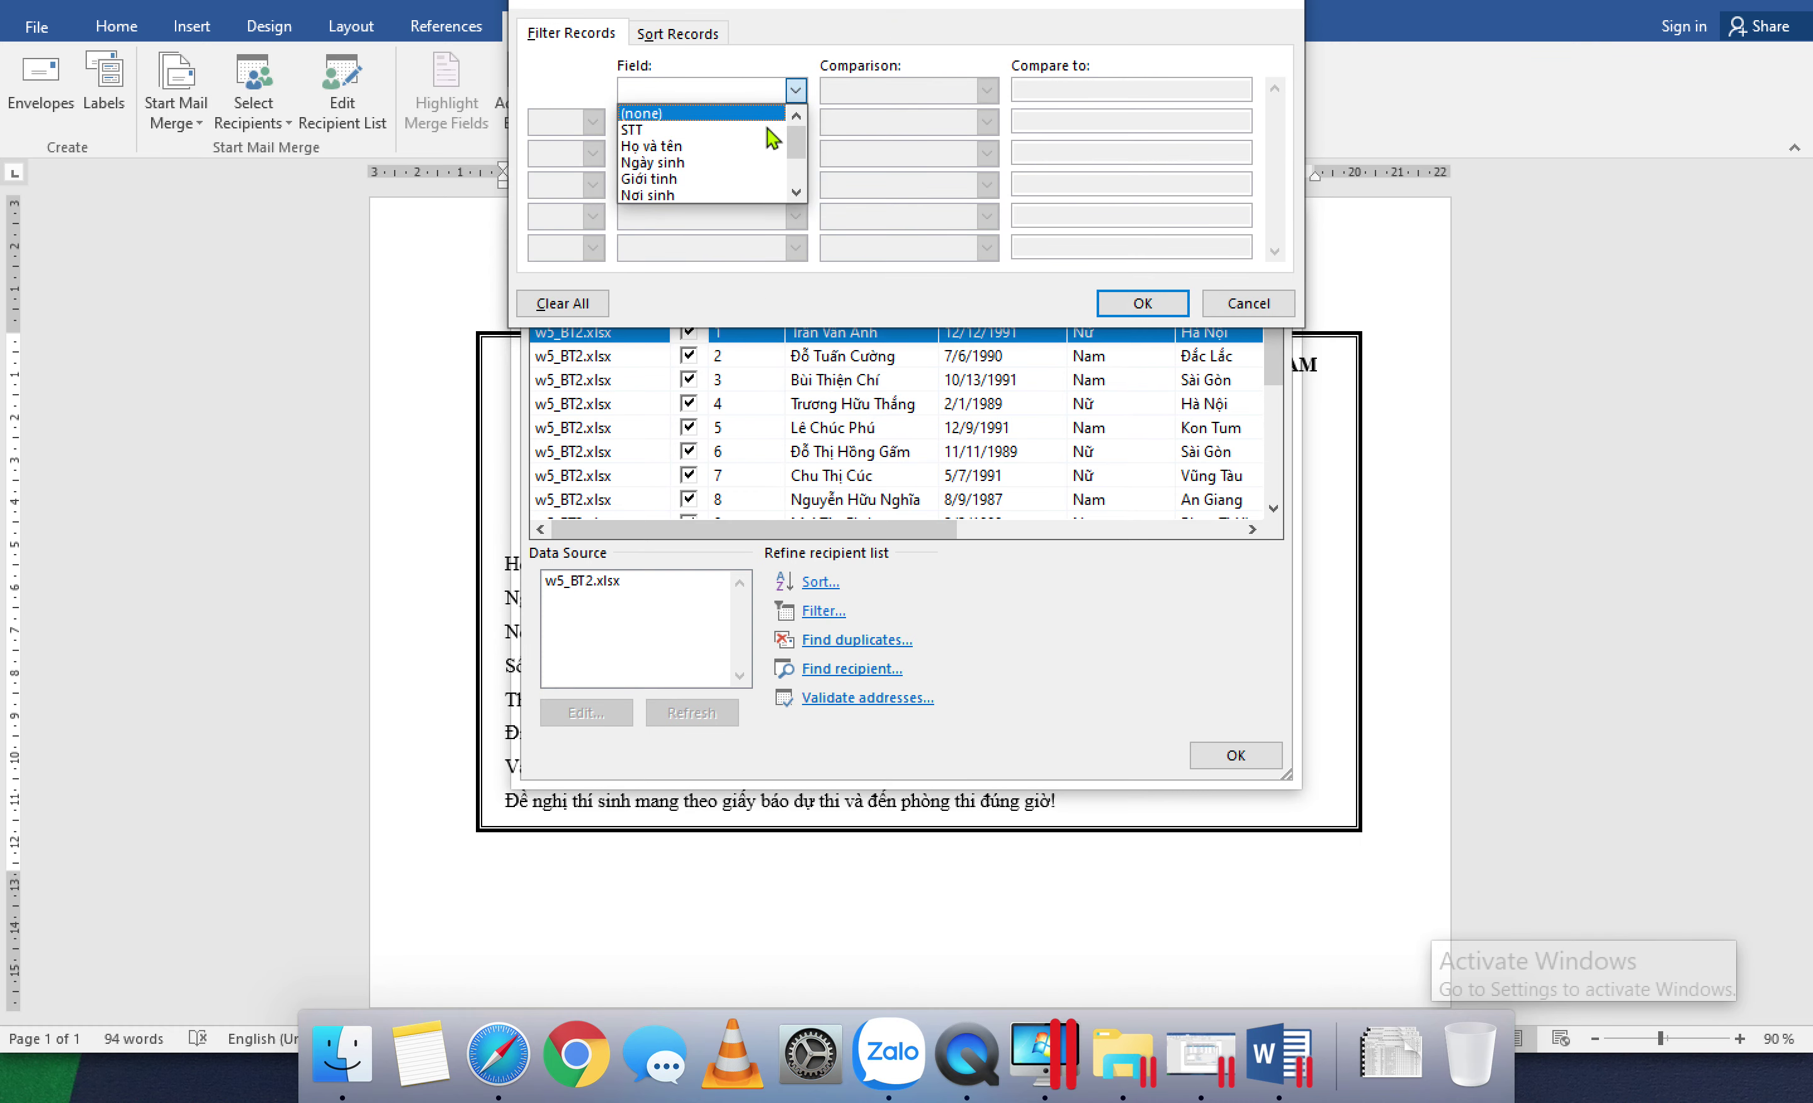
{"action": "left_click", "coordinate": [750, 178]}
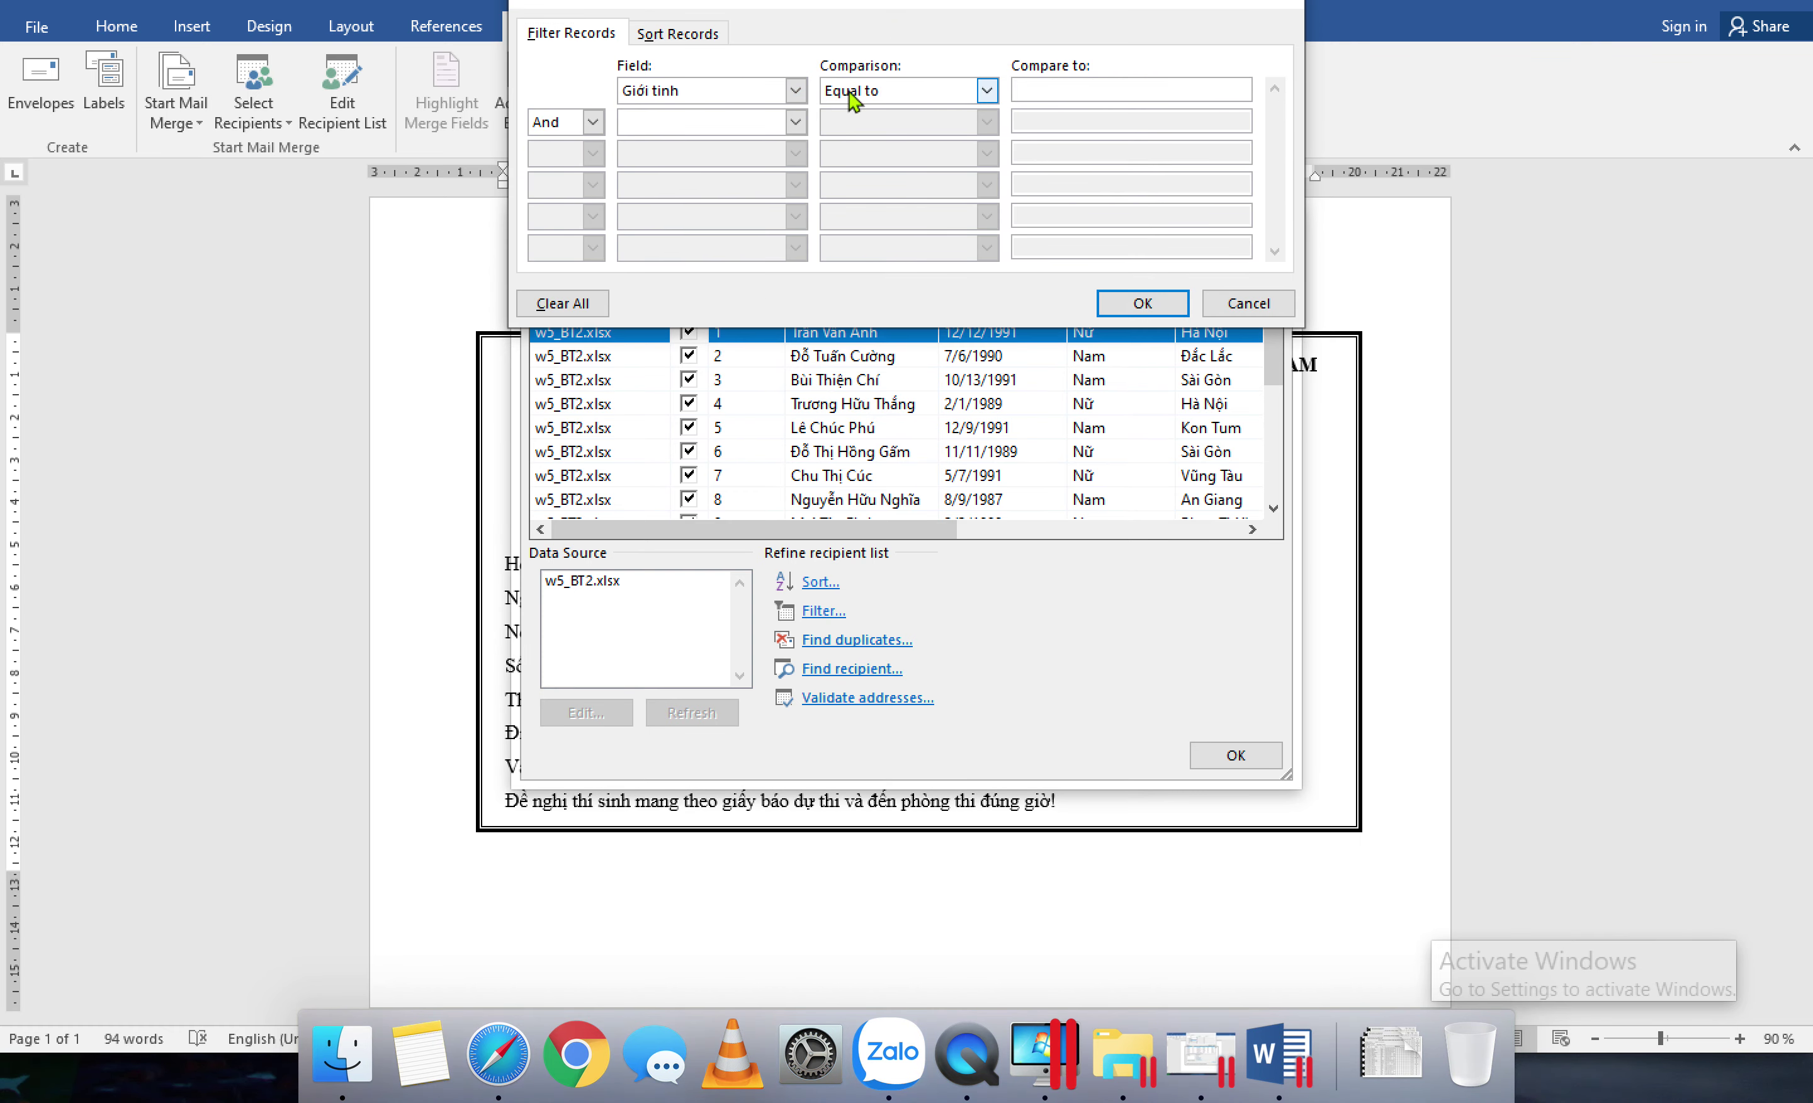
{"action": "left_click", "coordinate": [861, 94]}
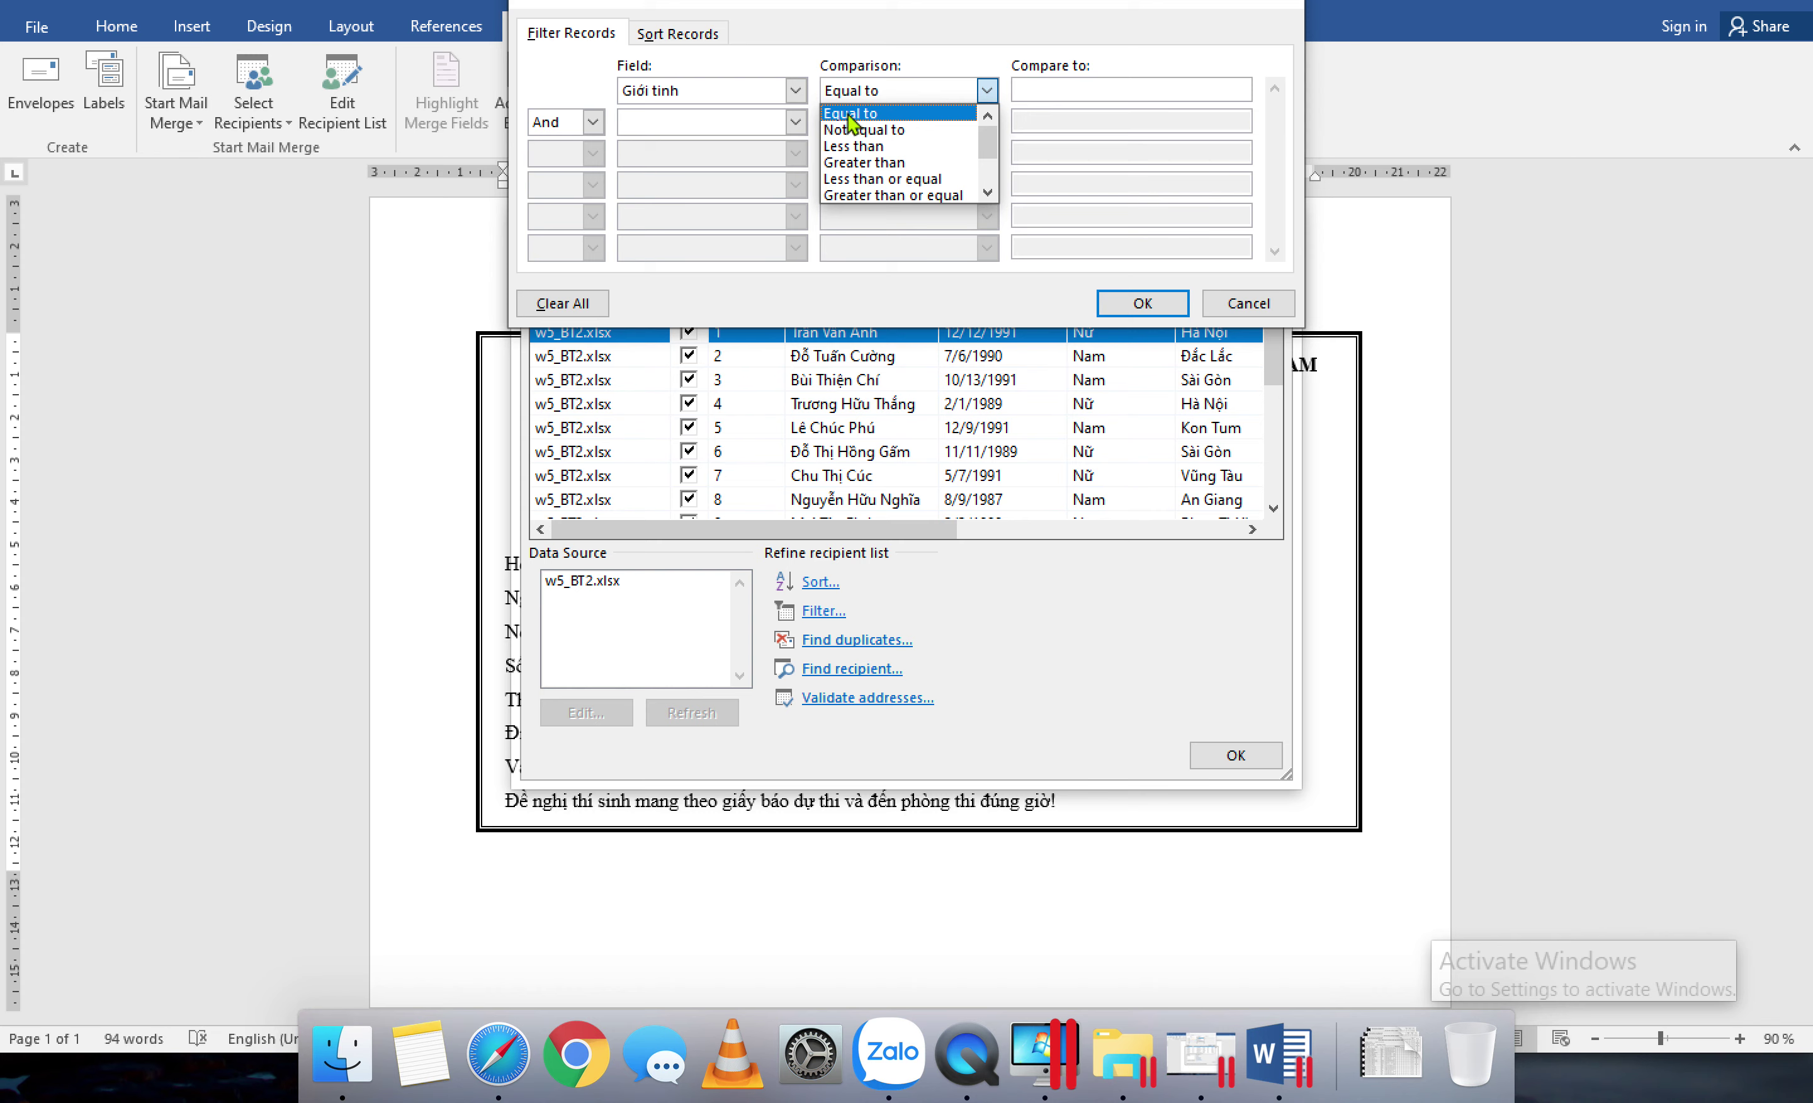
{"action": "mouse_move", "coordinate": [986, 141]}
{"action": "left_mouse_down"}
{"action": "mouse_move", "coordinate": [989, 214]}
{"action": "mouse_move", "coordinate": [988, 141]}
{"action": "left_mouse_up"}
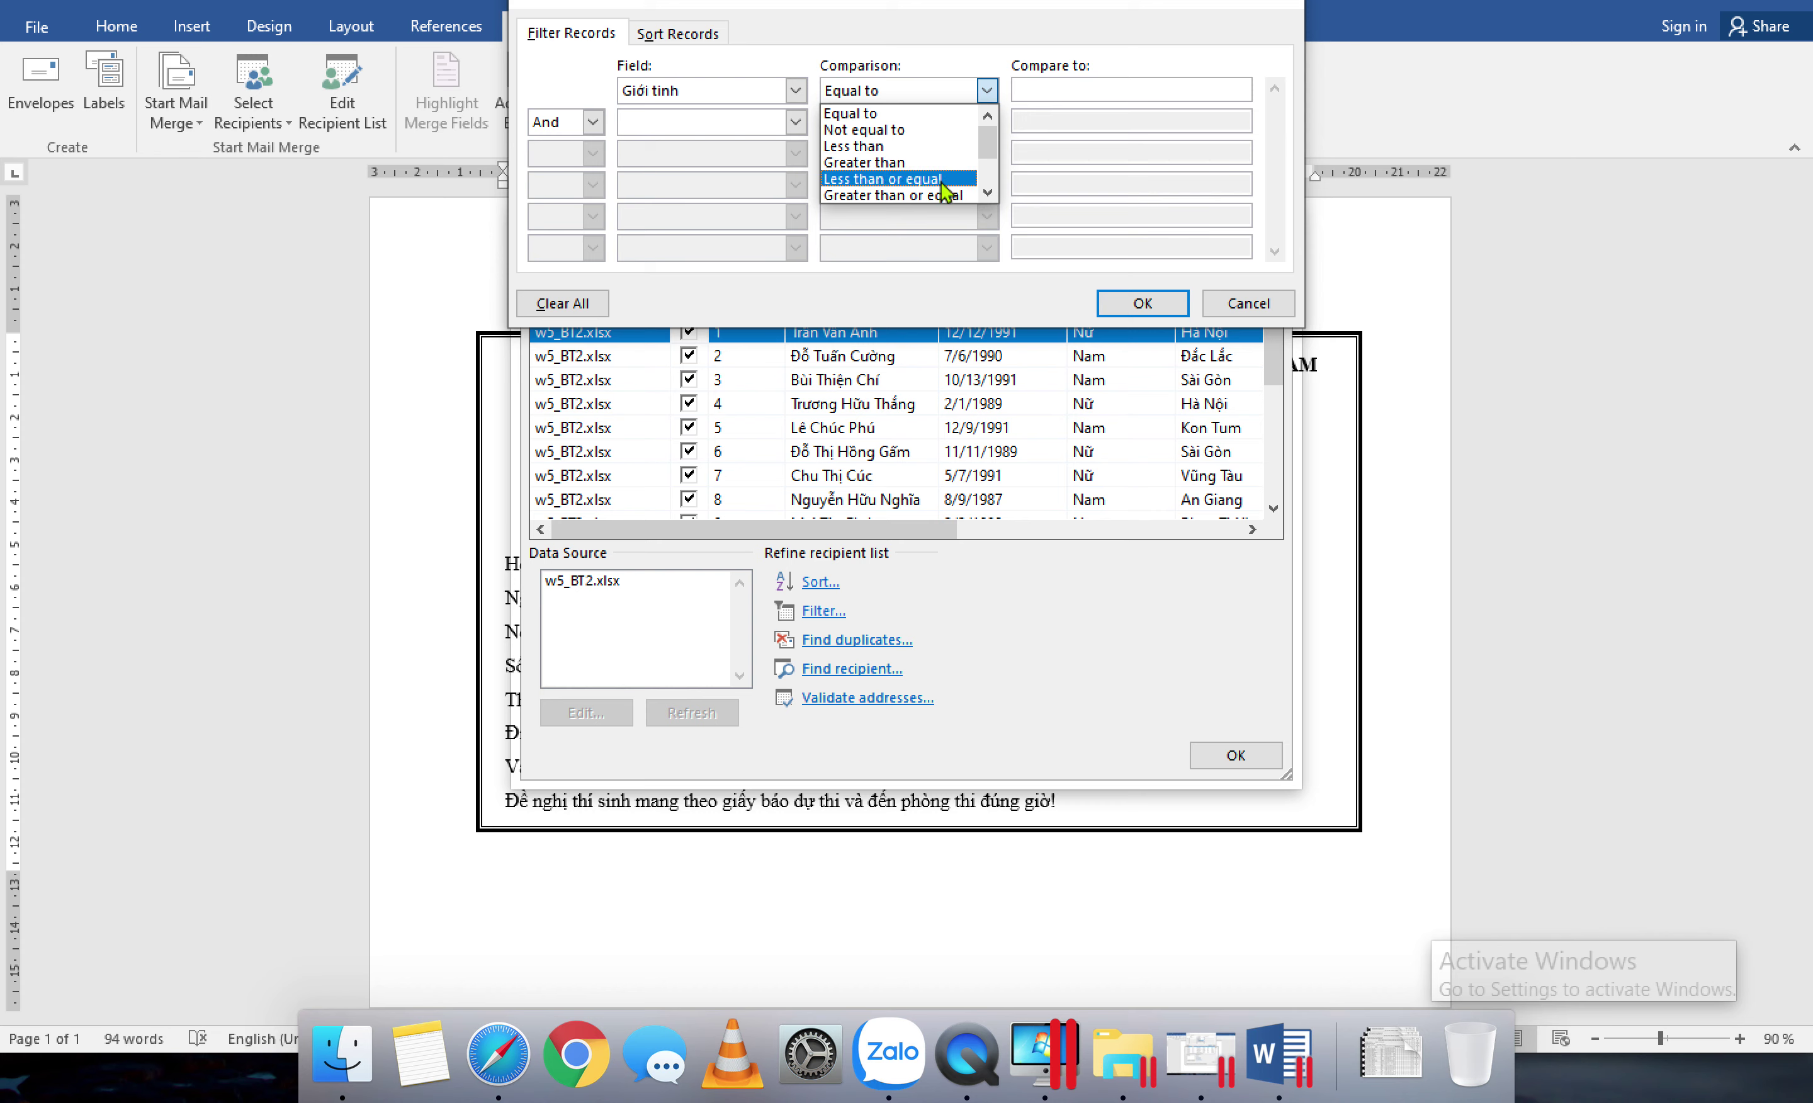
{"action": "left_click", "coordinate": [993, 173]}
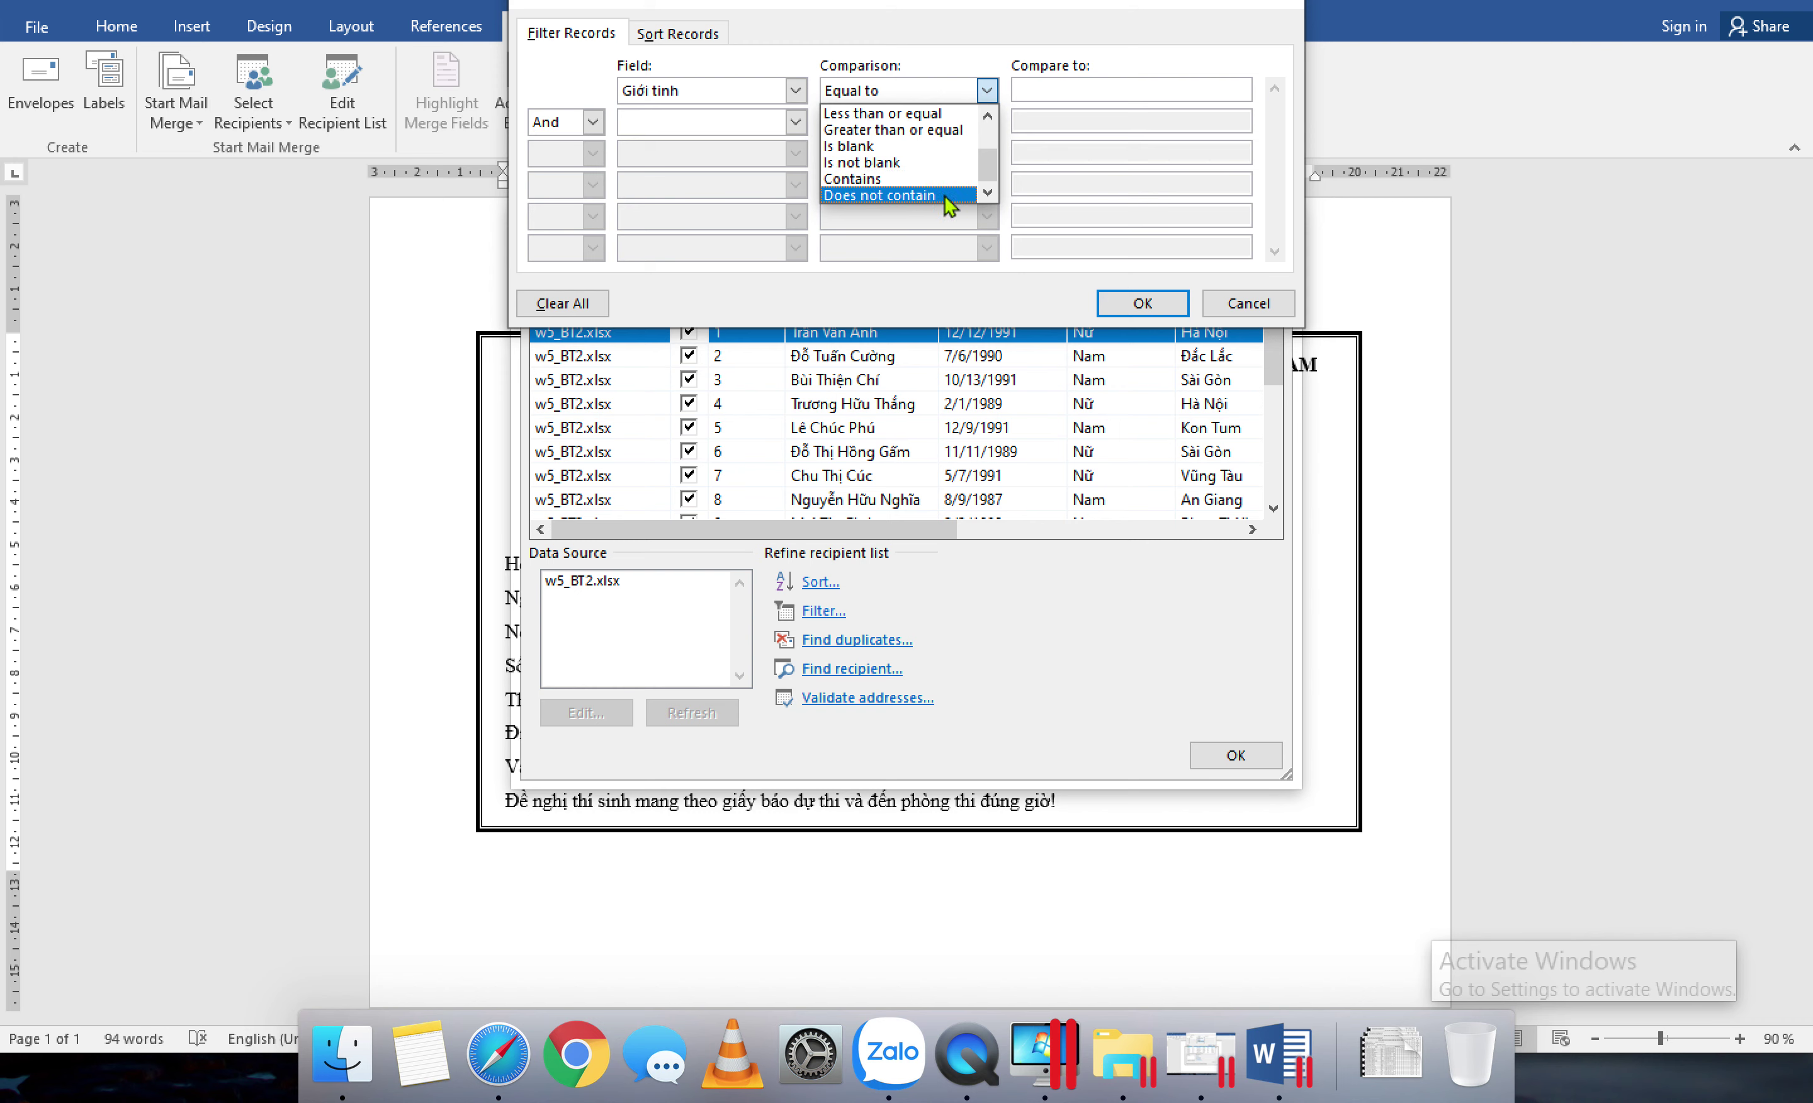
{"action": "left_click", "coordinate": [1053, 91]}
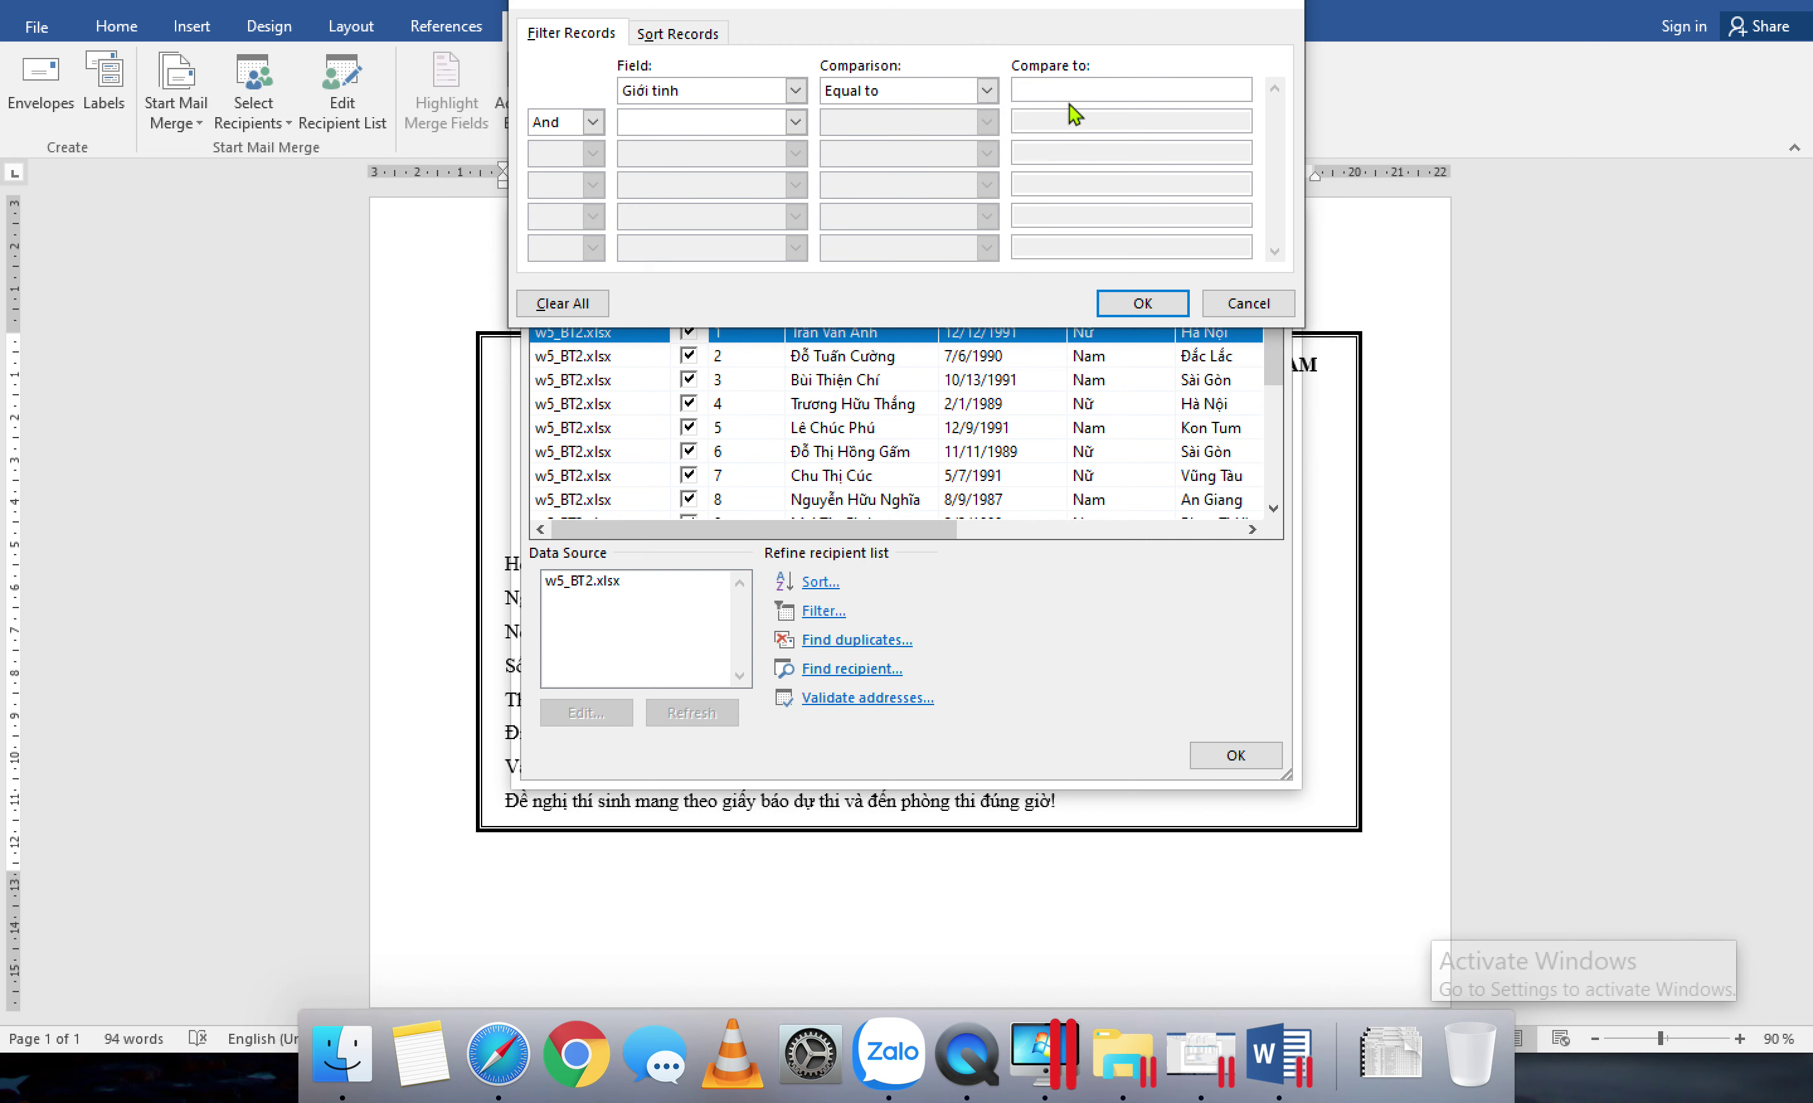
{"action": "type", "text": "Nu"}
Step: Add an And condition for Nơi sinh Contains Hà Nội and apply the recipient filter
{"action": "left_click", "coordinate": [708, 131]}
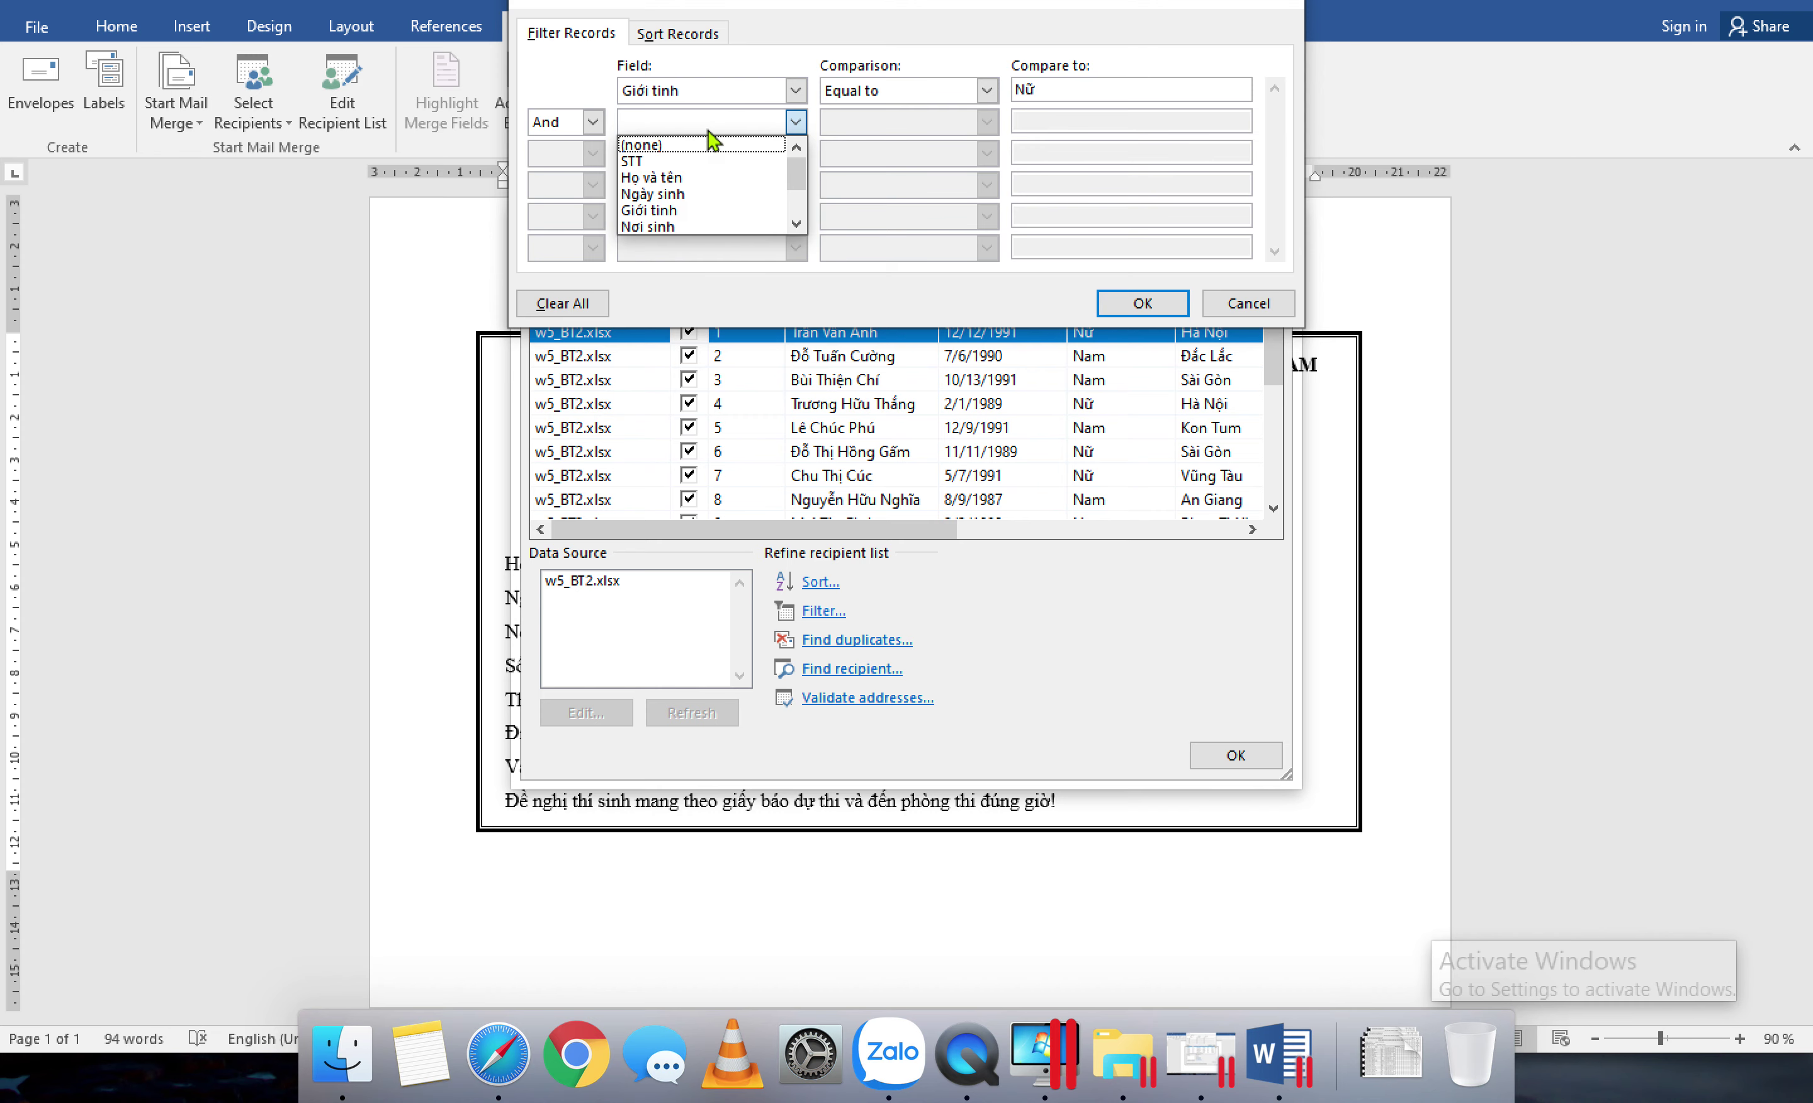
{"action": "left_click_drag", "start_coordinate": [794, 161], "coordinate": [793, 202]}
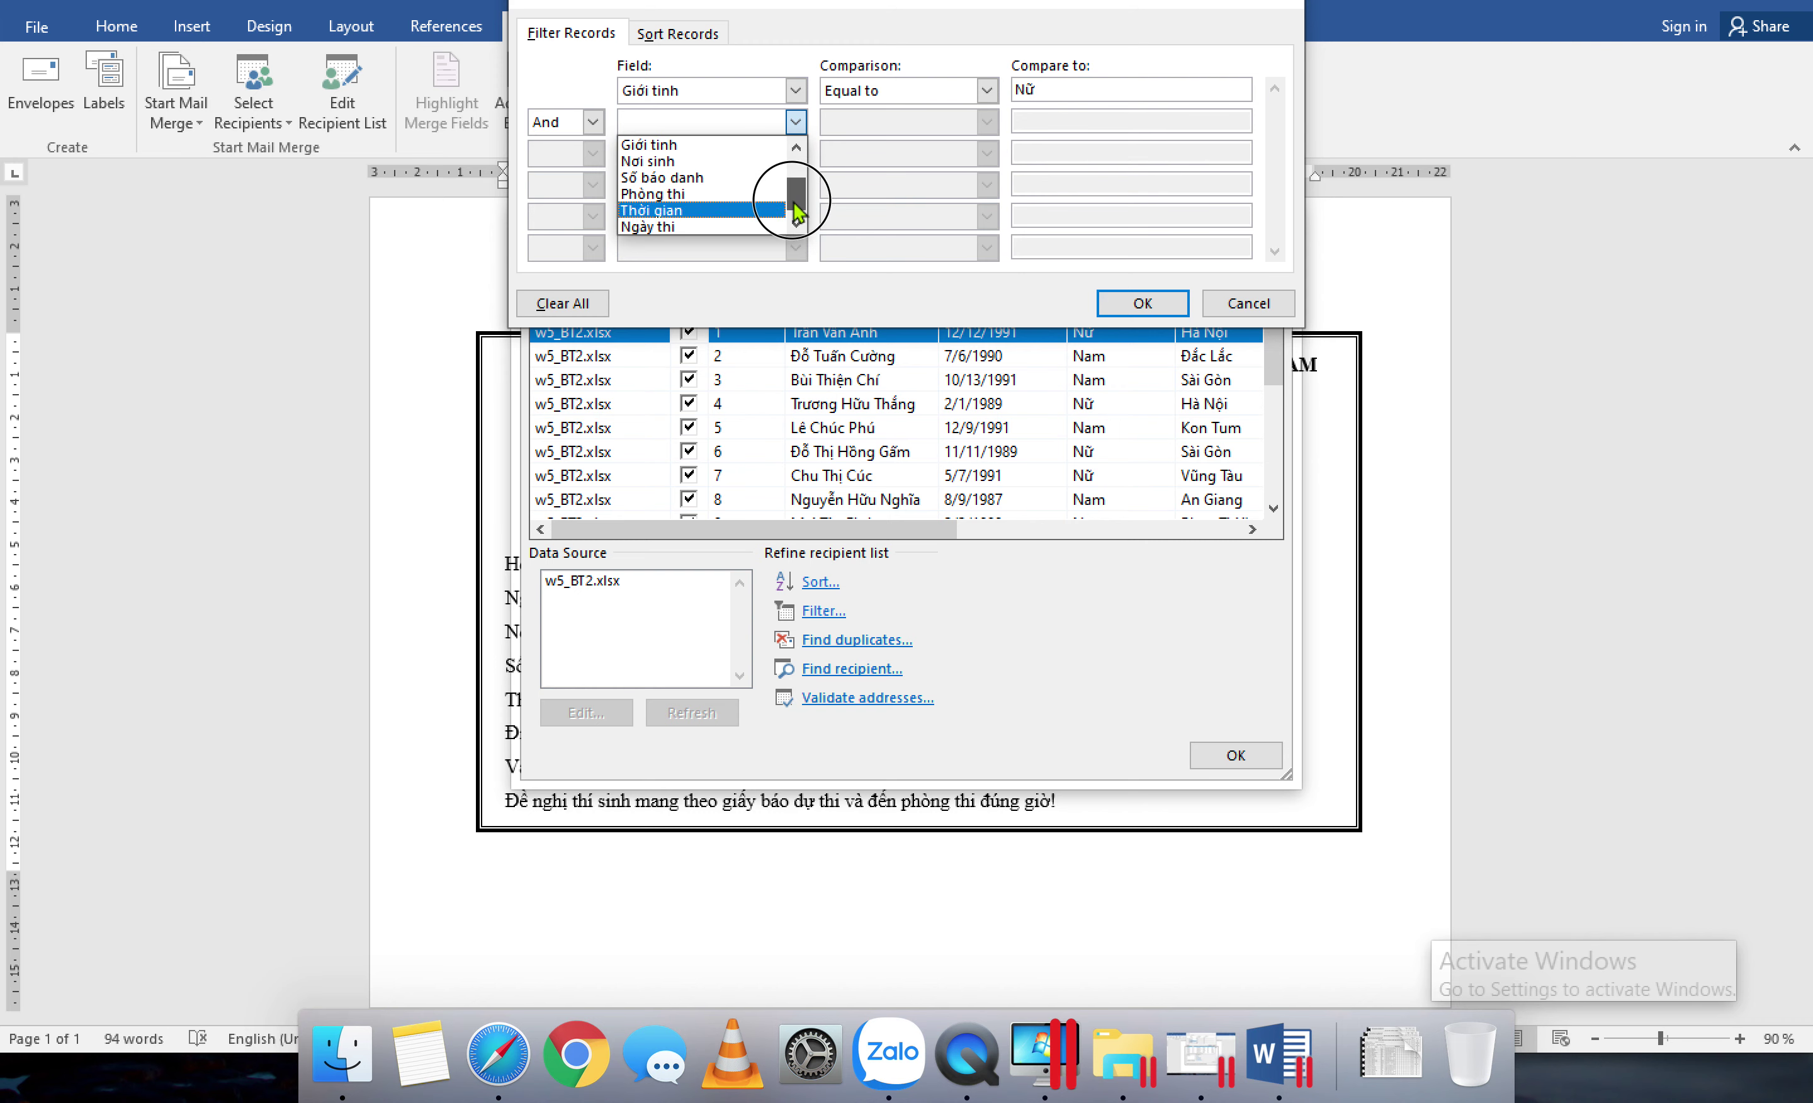
{"action": "left_click_drag", "start_coordinate": [793, 204], "coordinate": [794, 199]}
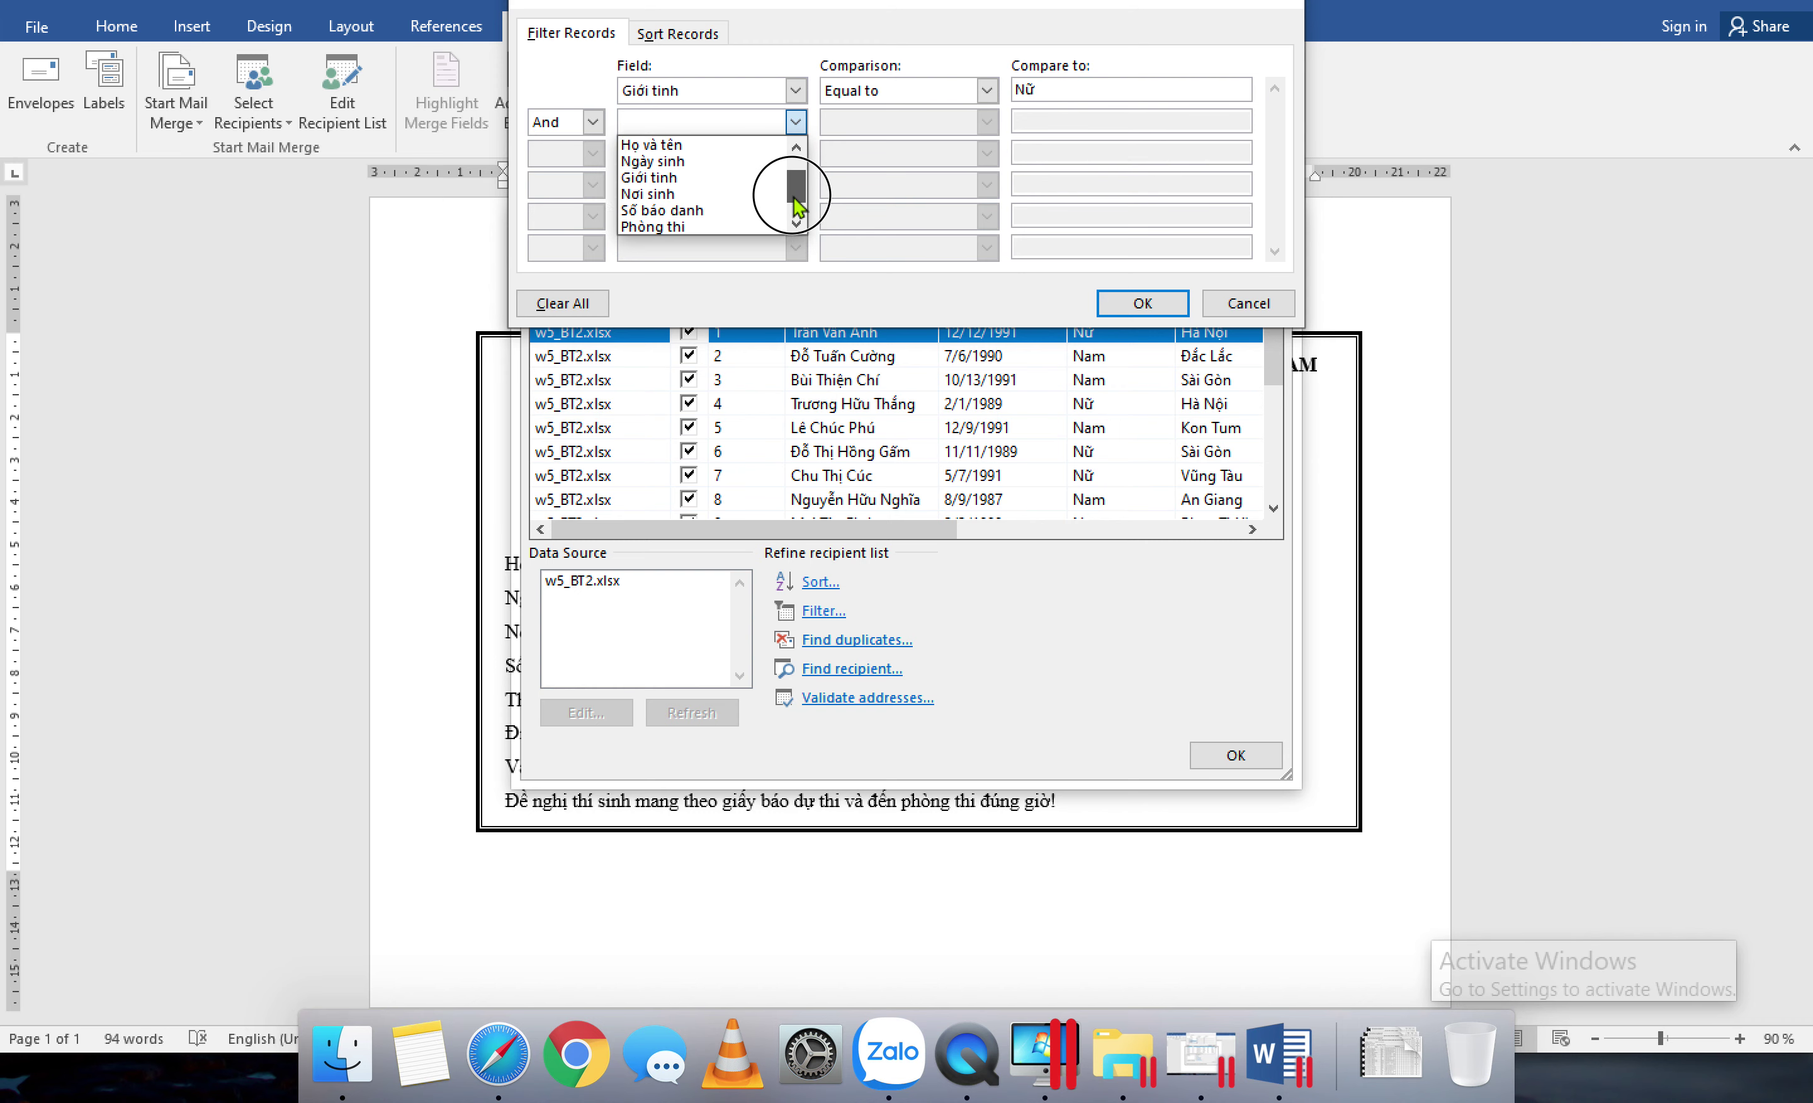
{"action": "left_click", "coordinate": [717, 195]}
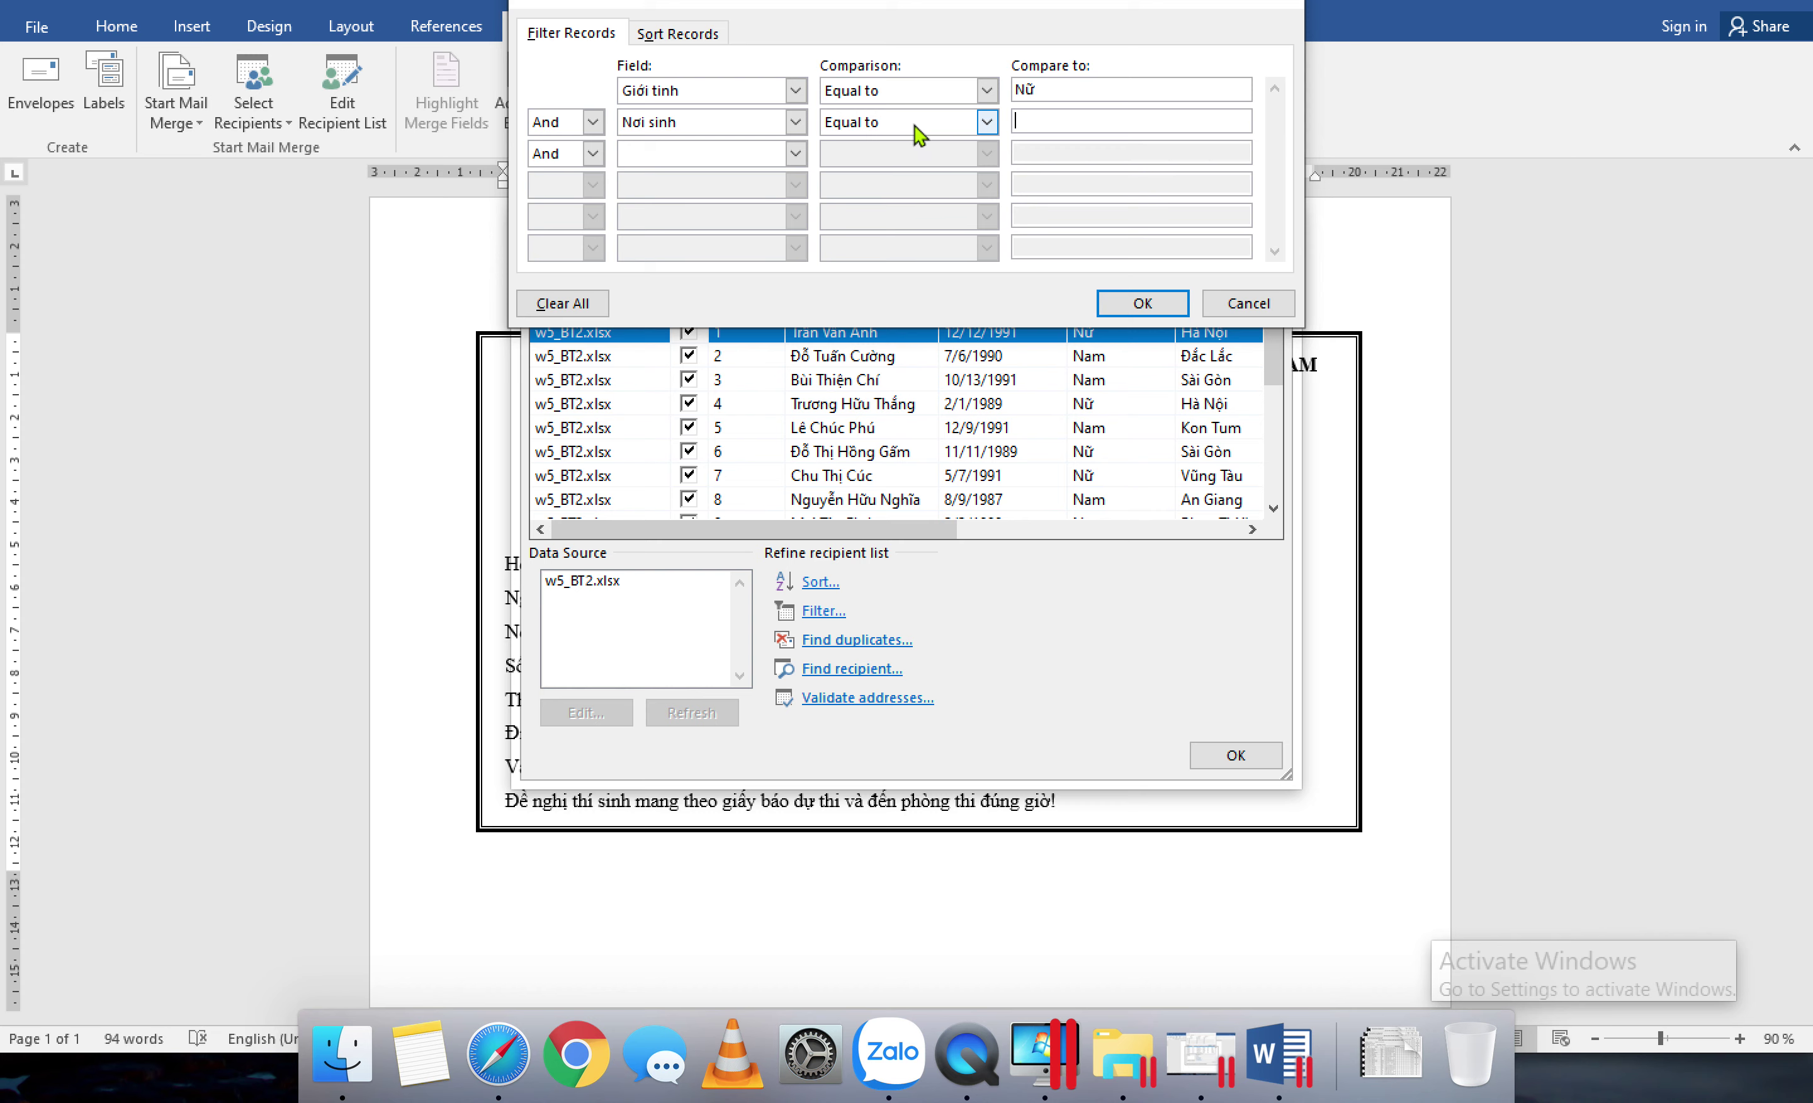
{"action": "left_click", "coordinate": [994, 127]}
{"action": "left_click_drag", "start_coordinate": [995, 158], "coordinate": [989, 214]}
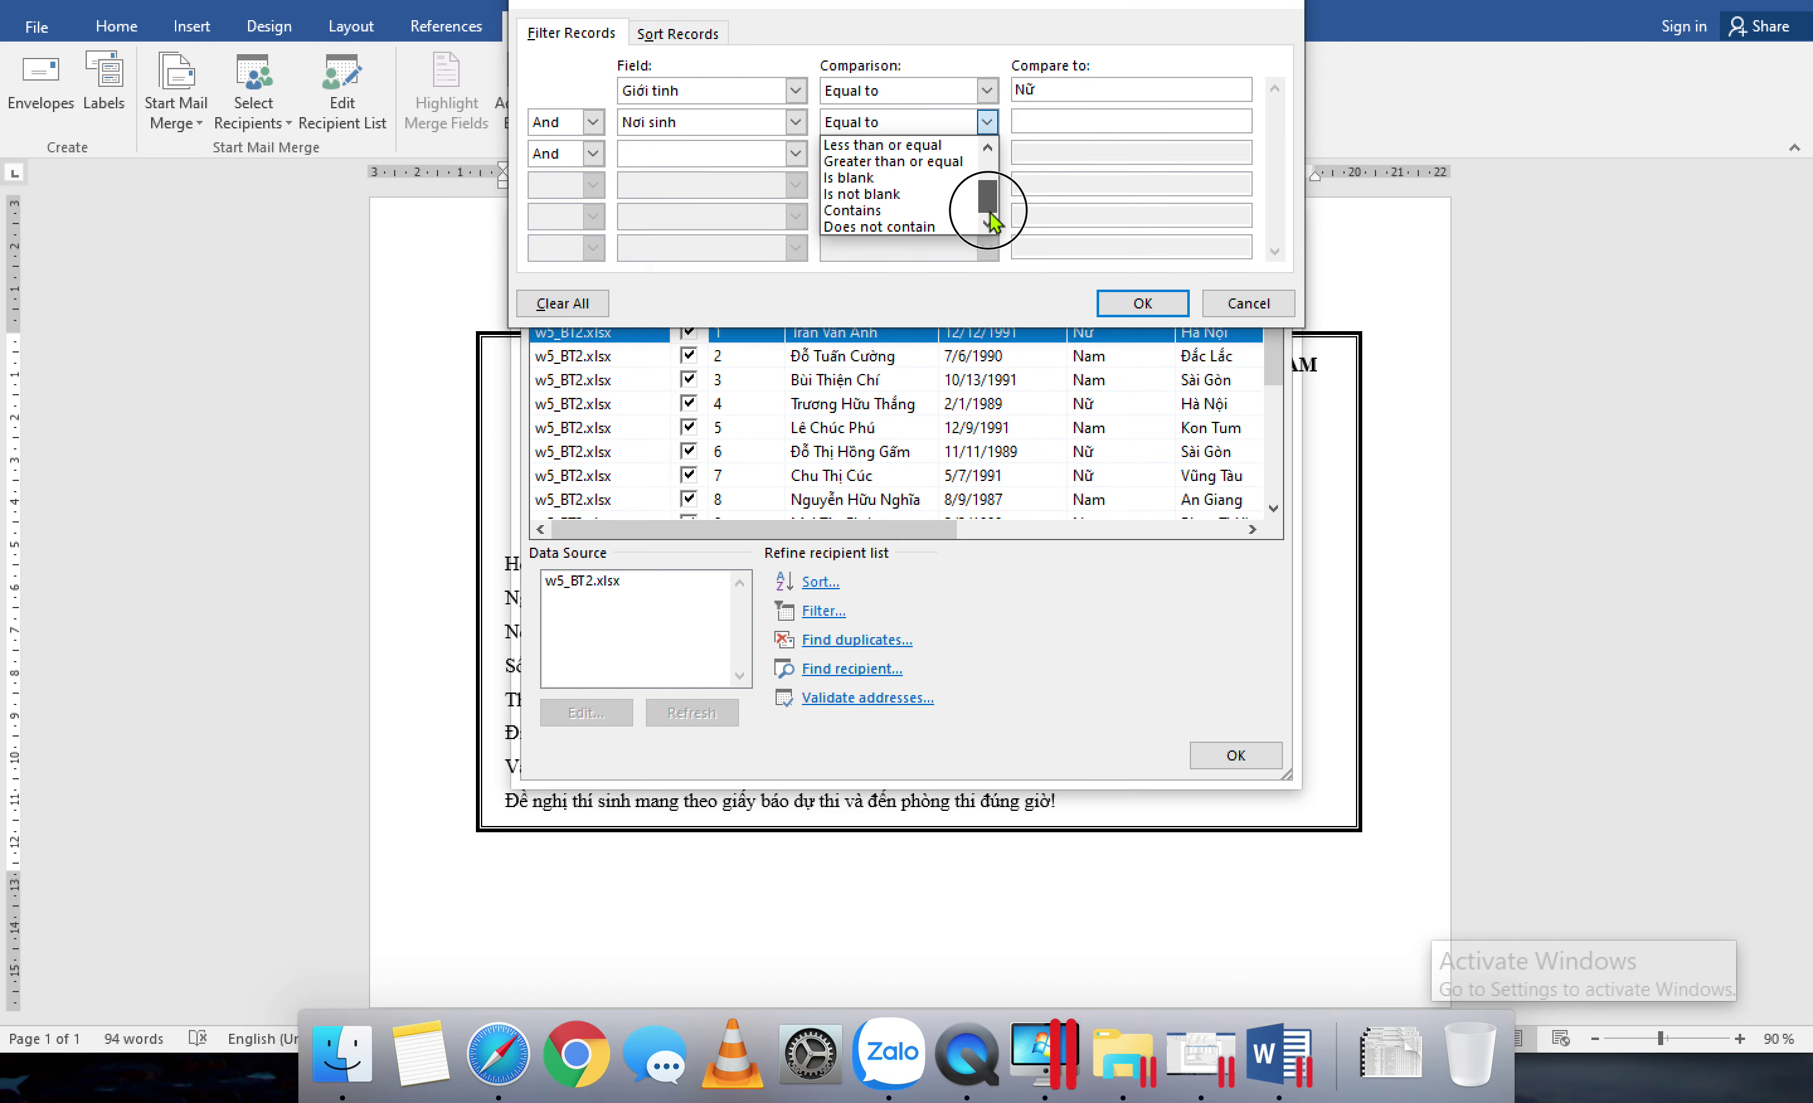
{"action": "left_click", "coordinate": [918, 212]}
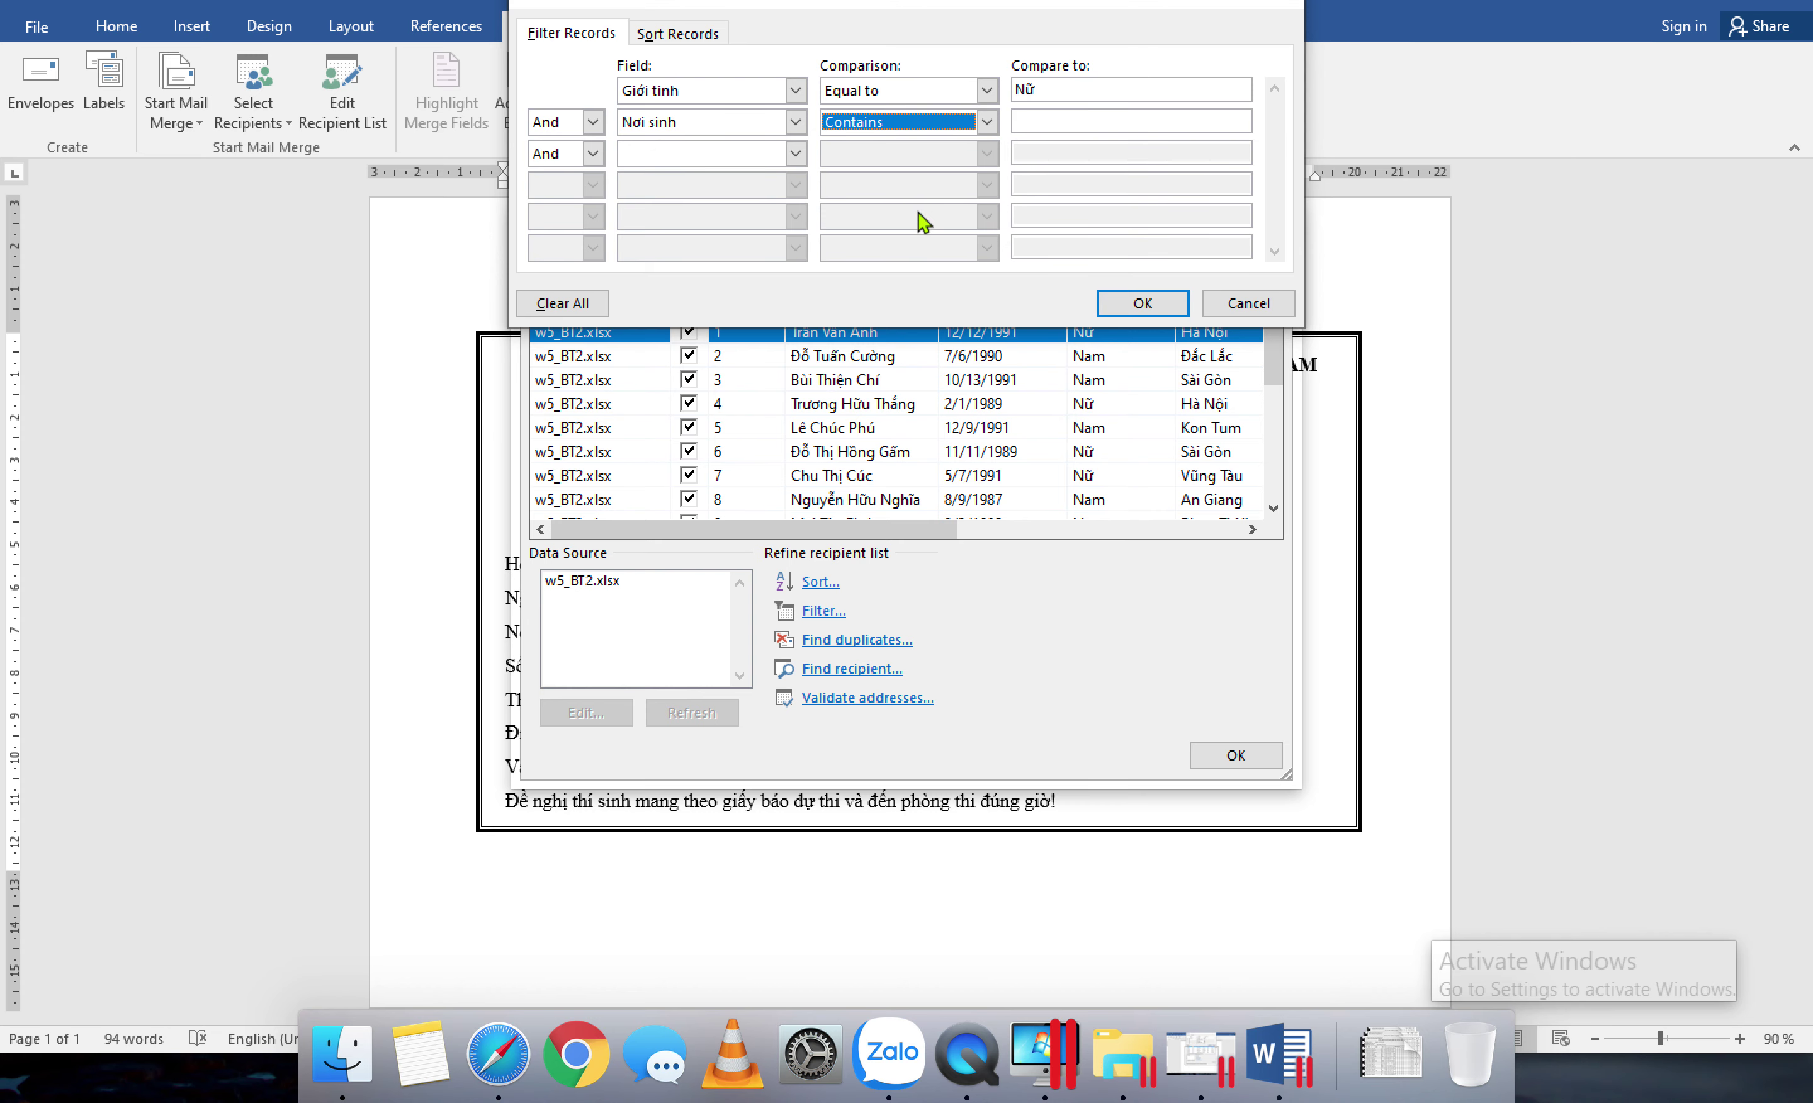
{"action": "left_click", "coordinate": [1045, 123]}
{"action": "type", "text": "Hà Nội"}
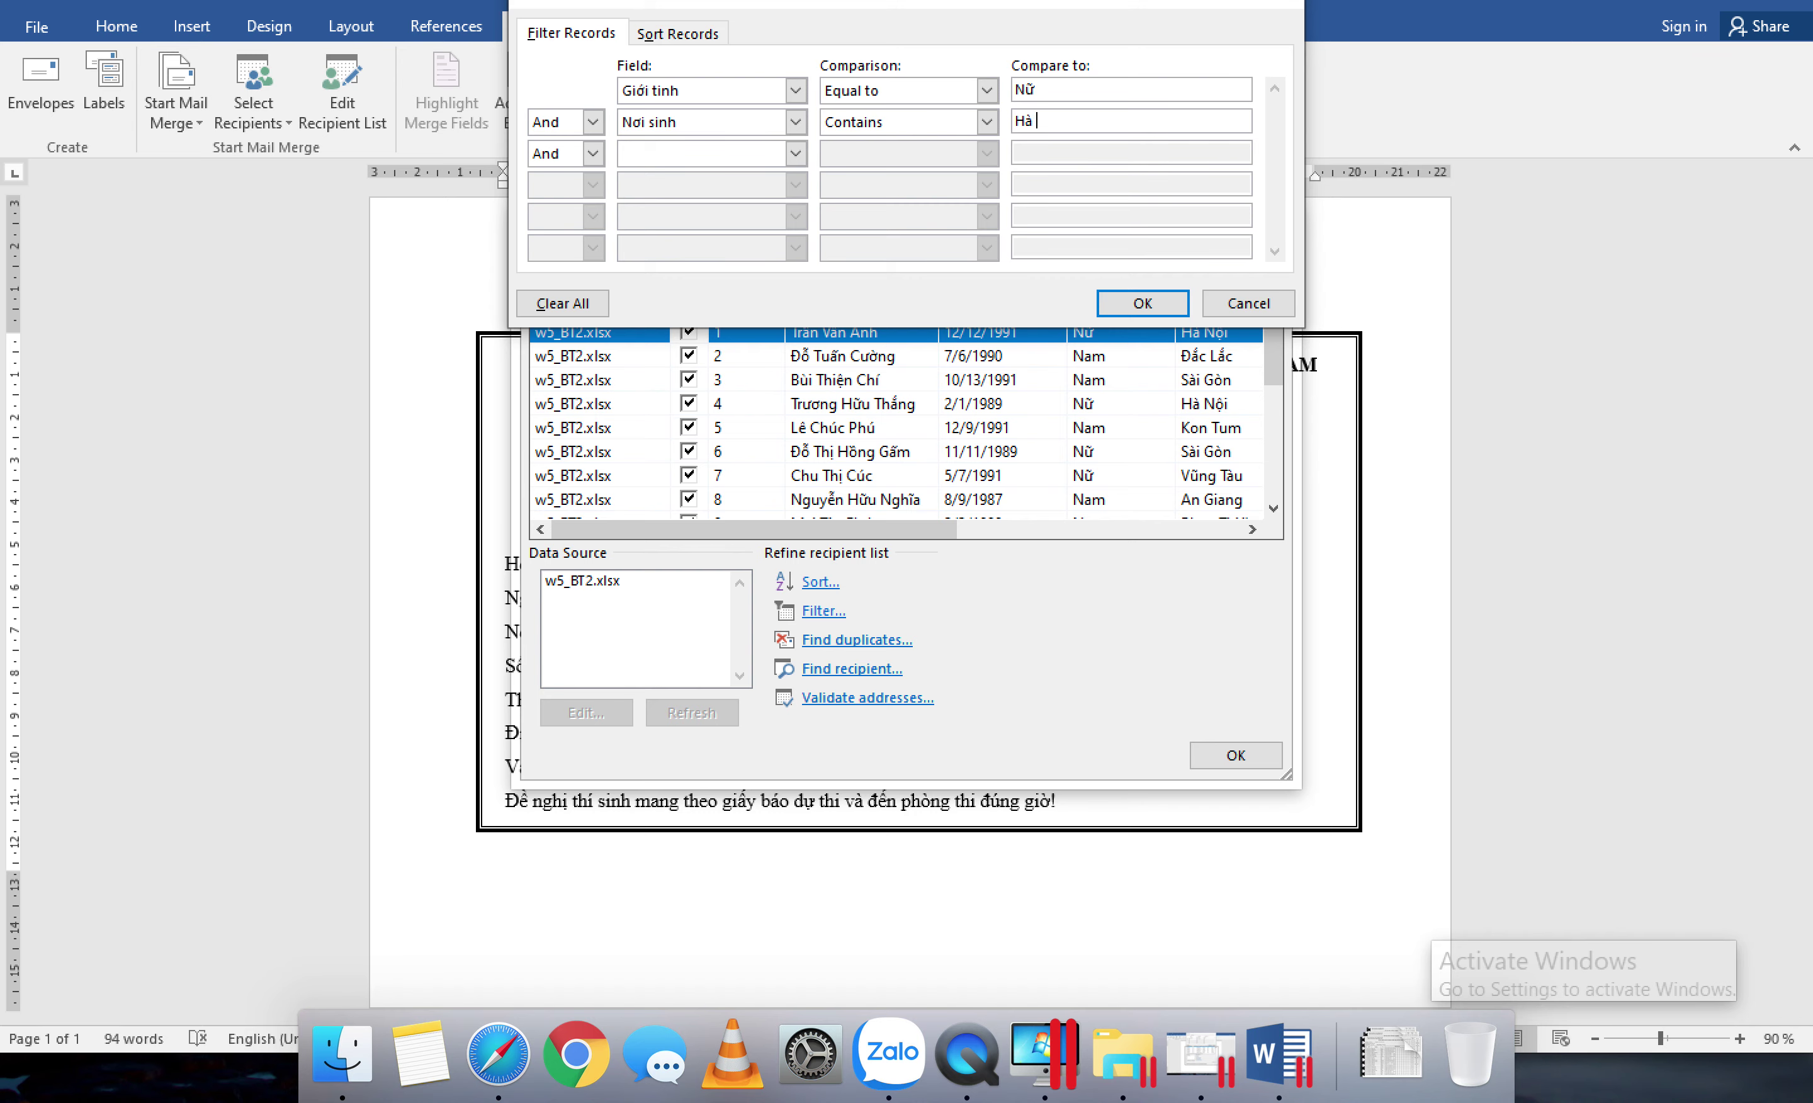
{"action": "left_click", "coordinate": [1156, 305]}
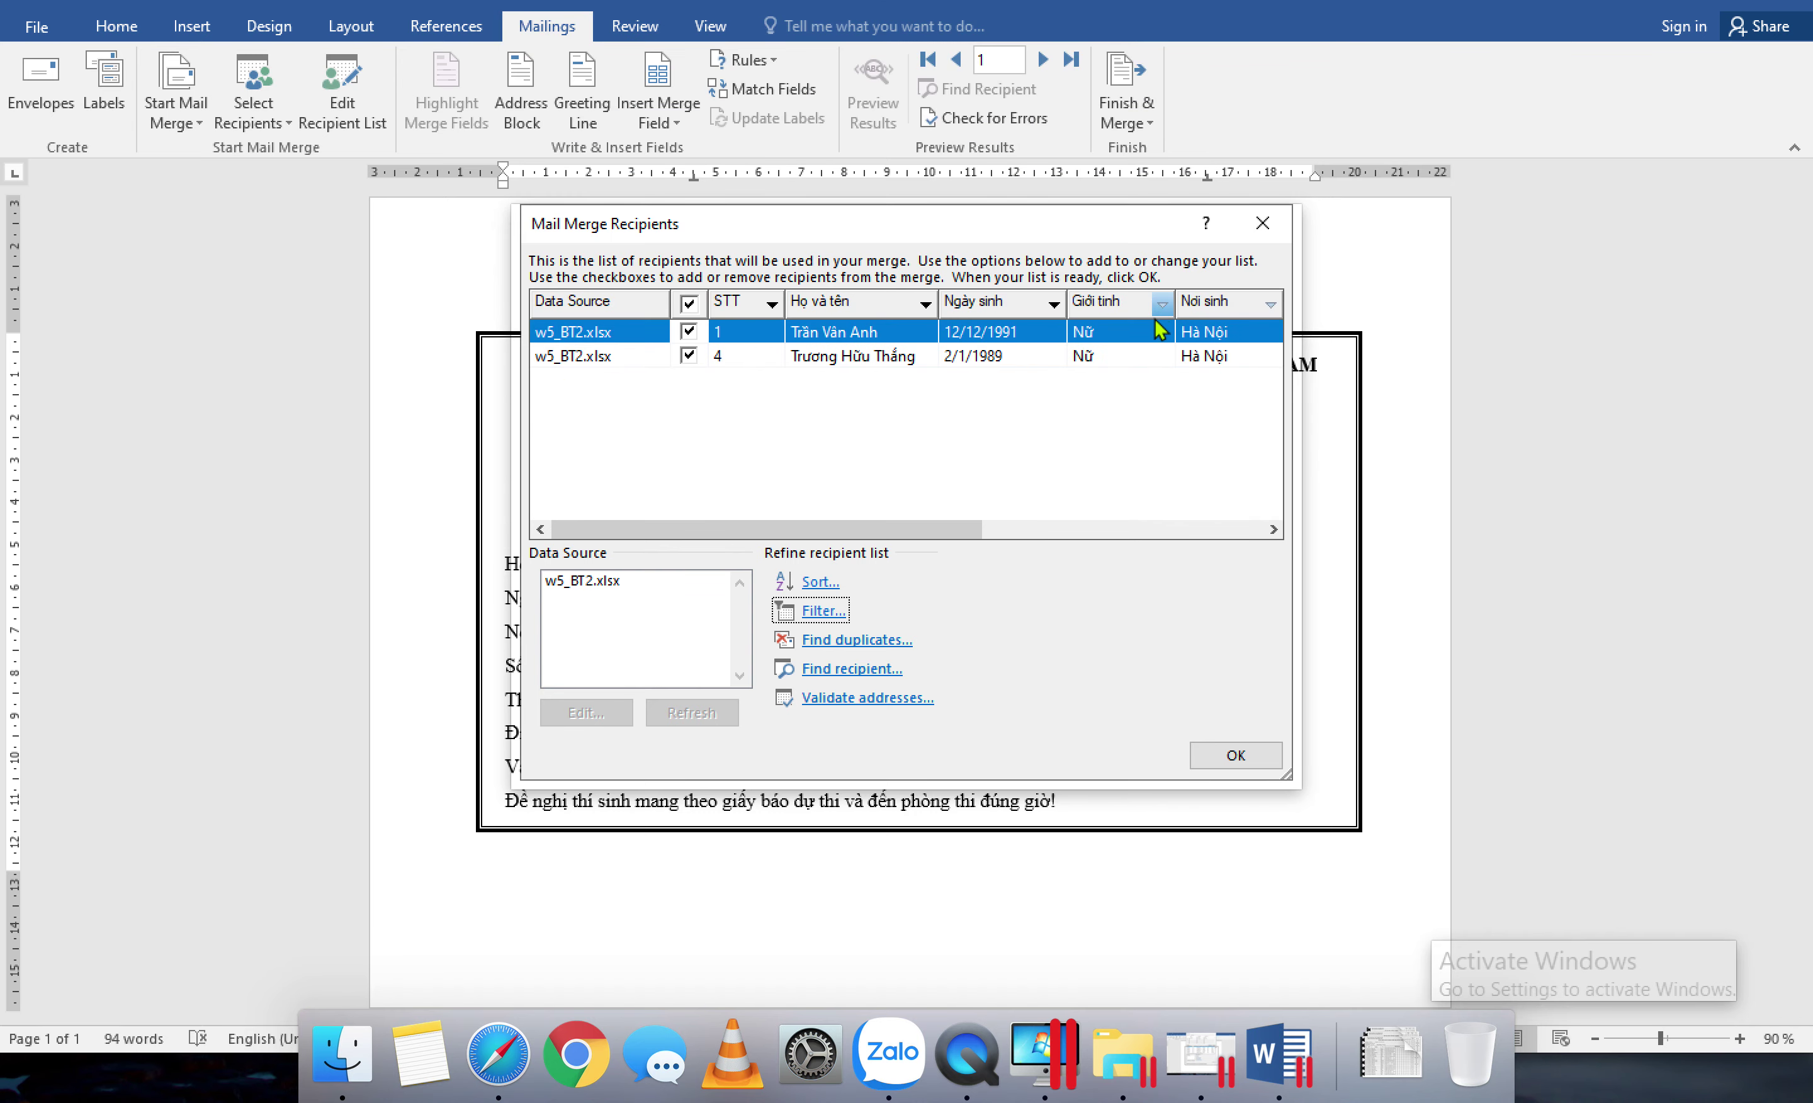
Step: Check the gender and birthplace of the filtered recipients and accept the list
{"action": "left_click", "coordinate": [1076, 358]}
{"action": "key", "text": "Up"}
{"action": "key", "text": "Down"}
{"action": "key", "text": "Up"}
{"action": "key", "text": "Down"}
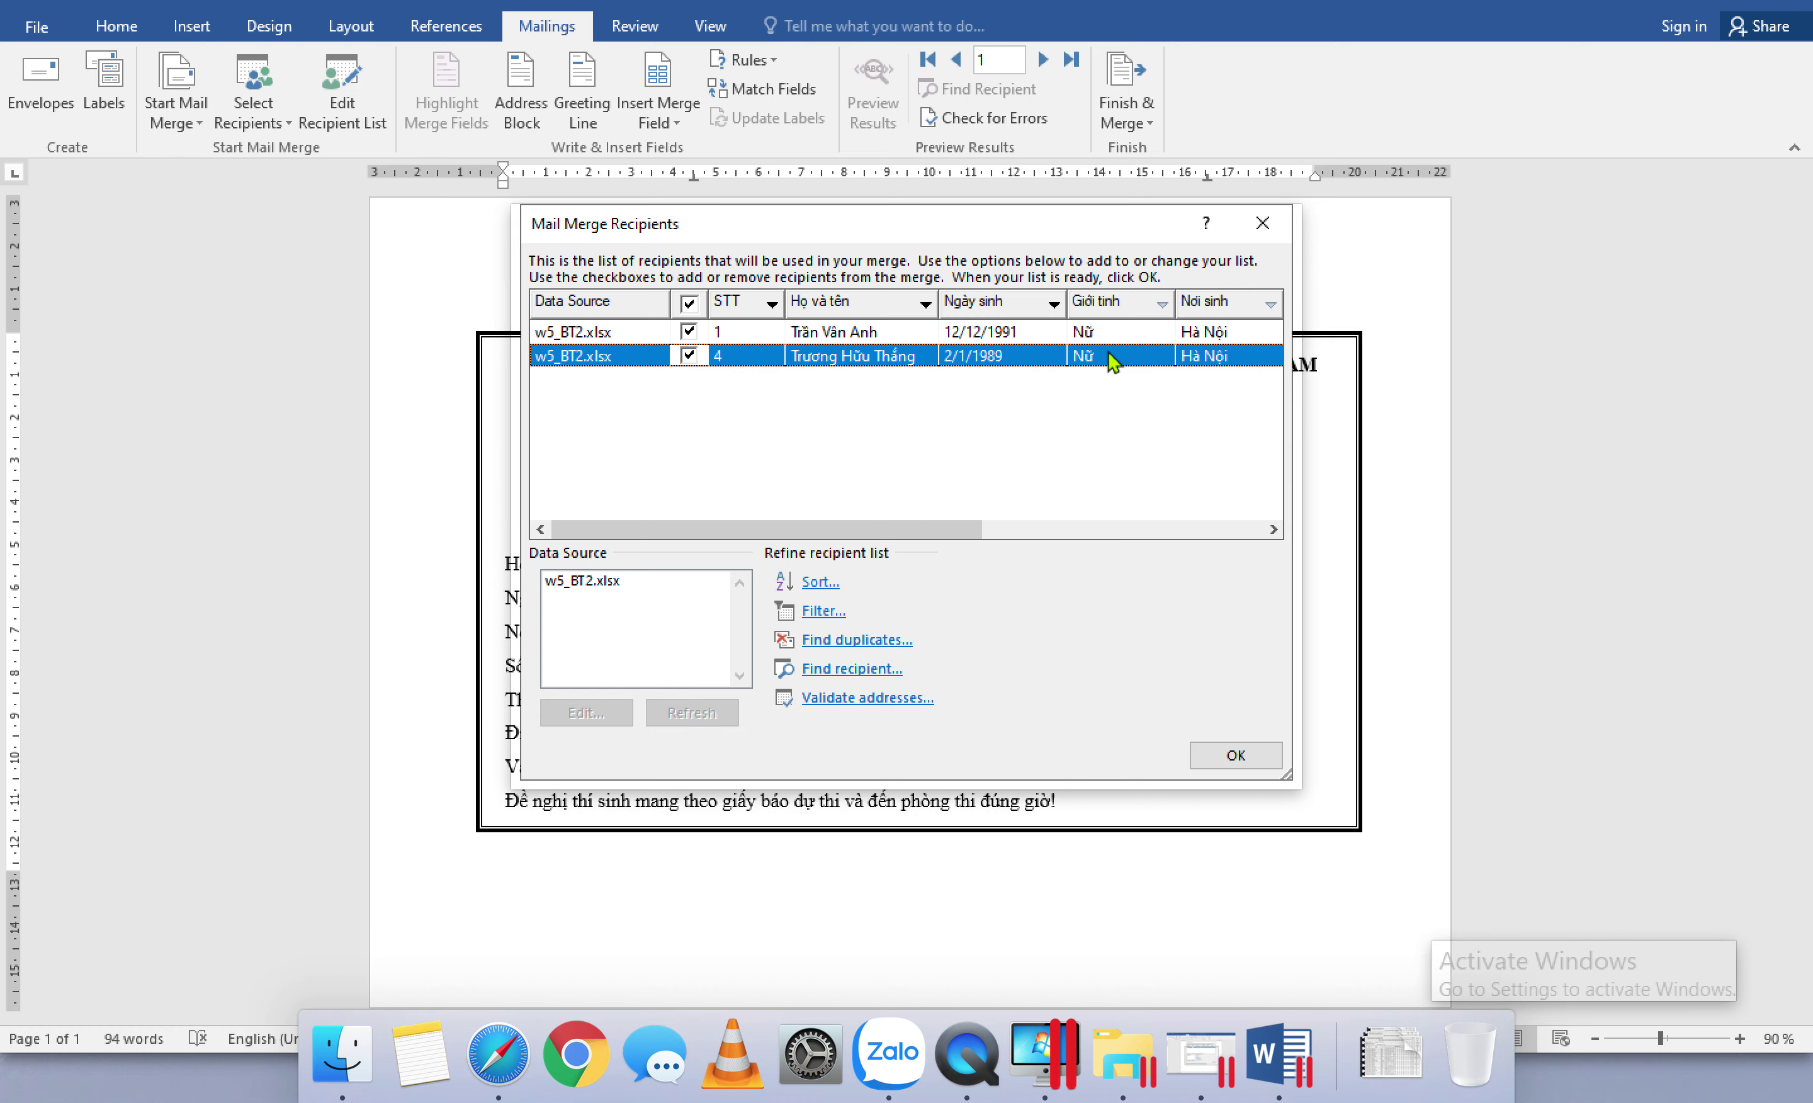
{"action": "key", "text": "Up"}
{"action": "key", "text": "Down"}
{"action": "key", "text": "Up"}
{"action": "key", "text": "Down"}
{"action": "key", "text": "Up"}
{"action": "left_click", "coordinate": [978, 363]}
{"action": "left_click", "coordinate": [1013, 340]}
{"action": "left_click", "coordinate": [1009, 357]}
{"action": "left_click", "coordinate": [1236, 754]}
Step: Insert the merge fields Họ_và_tên, Ngày_sinh and Giới_tính after their matching labels in the notice
{"action": "left_click", "coordinate": [656, 564]}
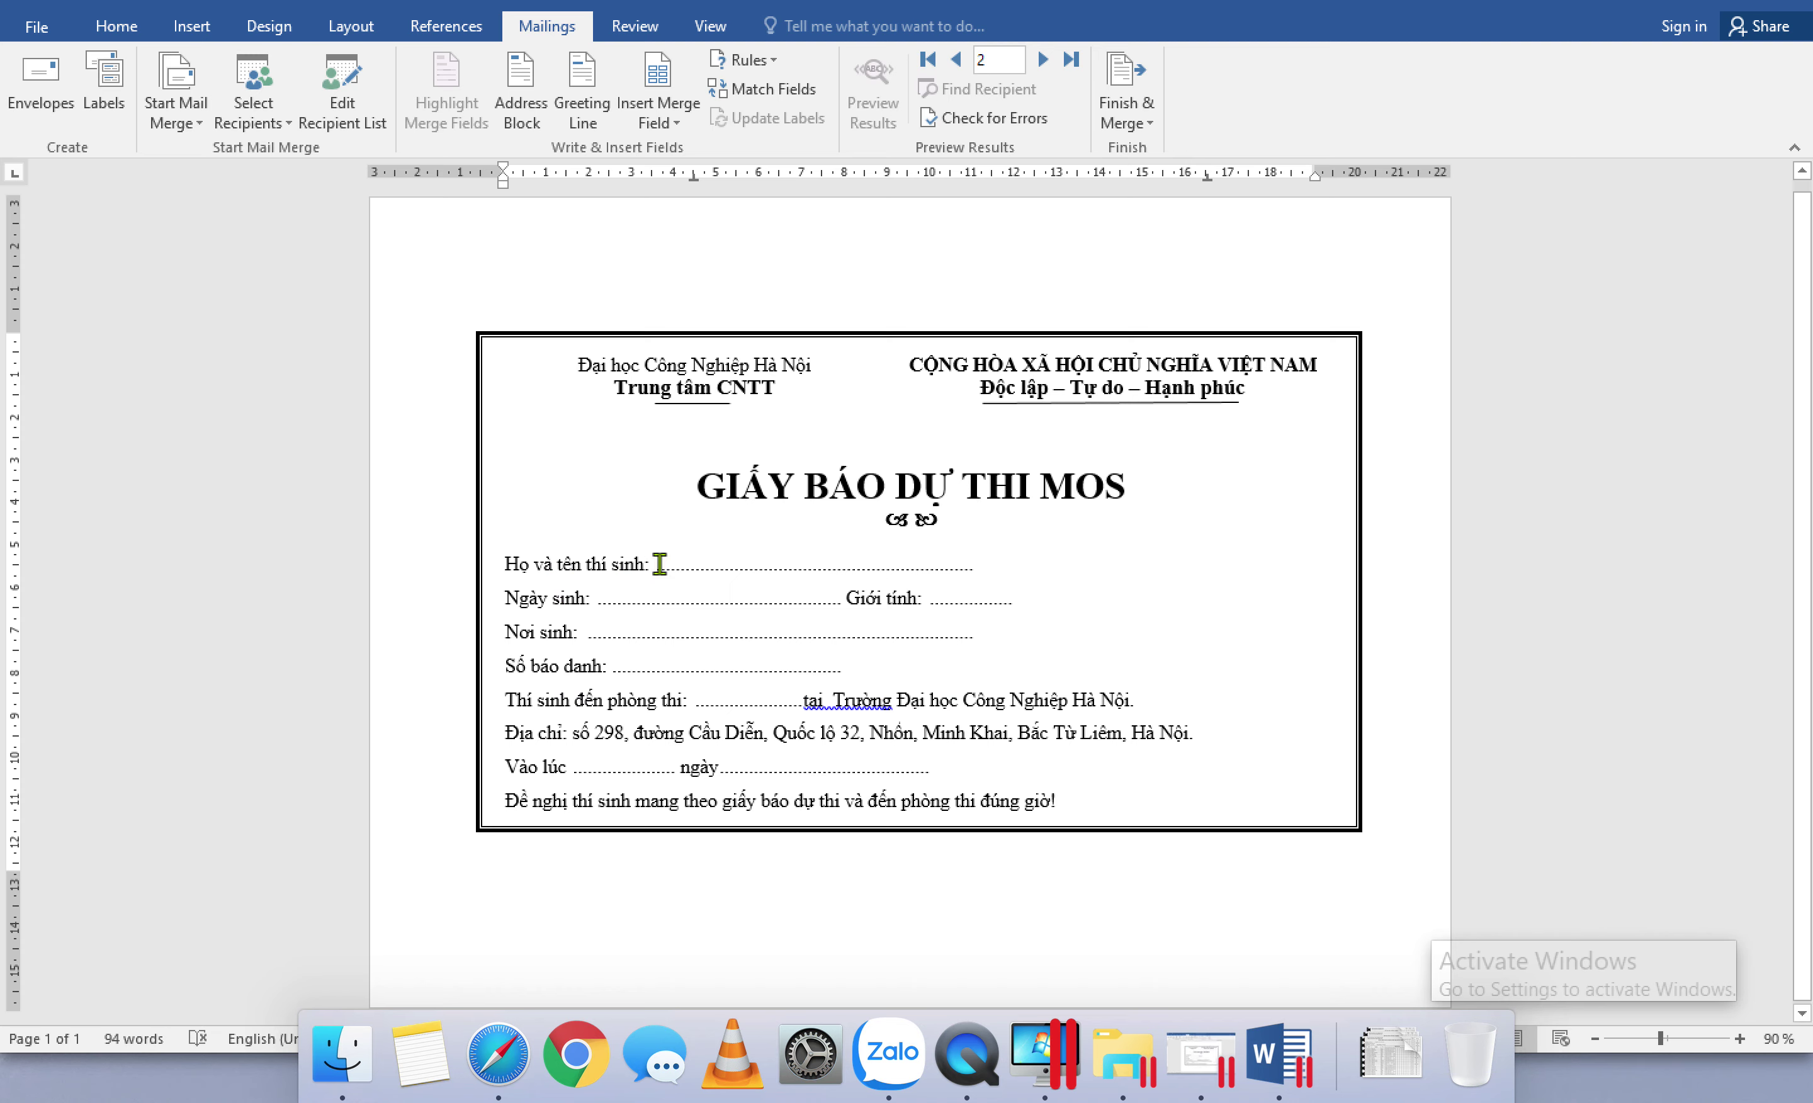
{"action": "left_click", "coordinate": [689, 119]}
{"action": "left_click", "coordinate": [692, 180]}
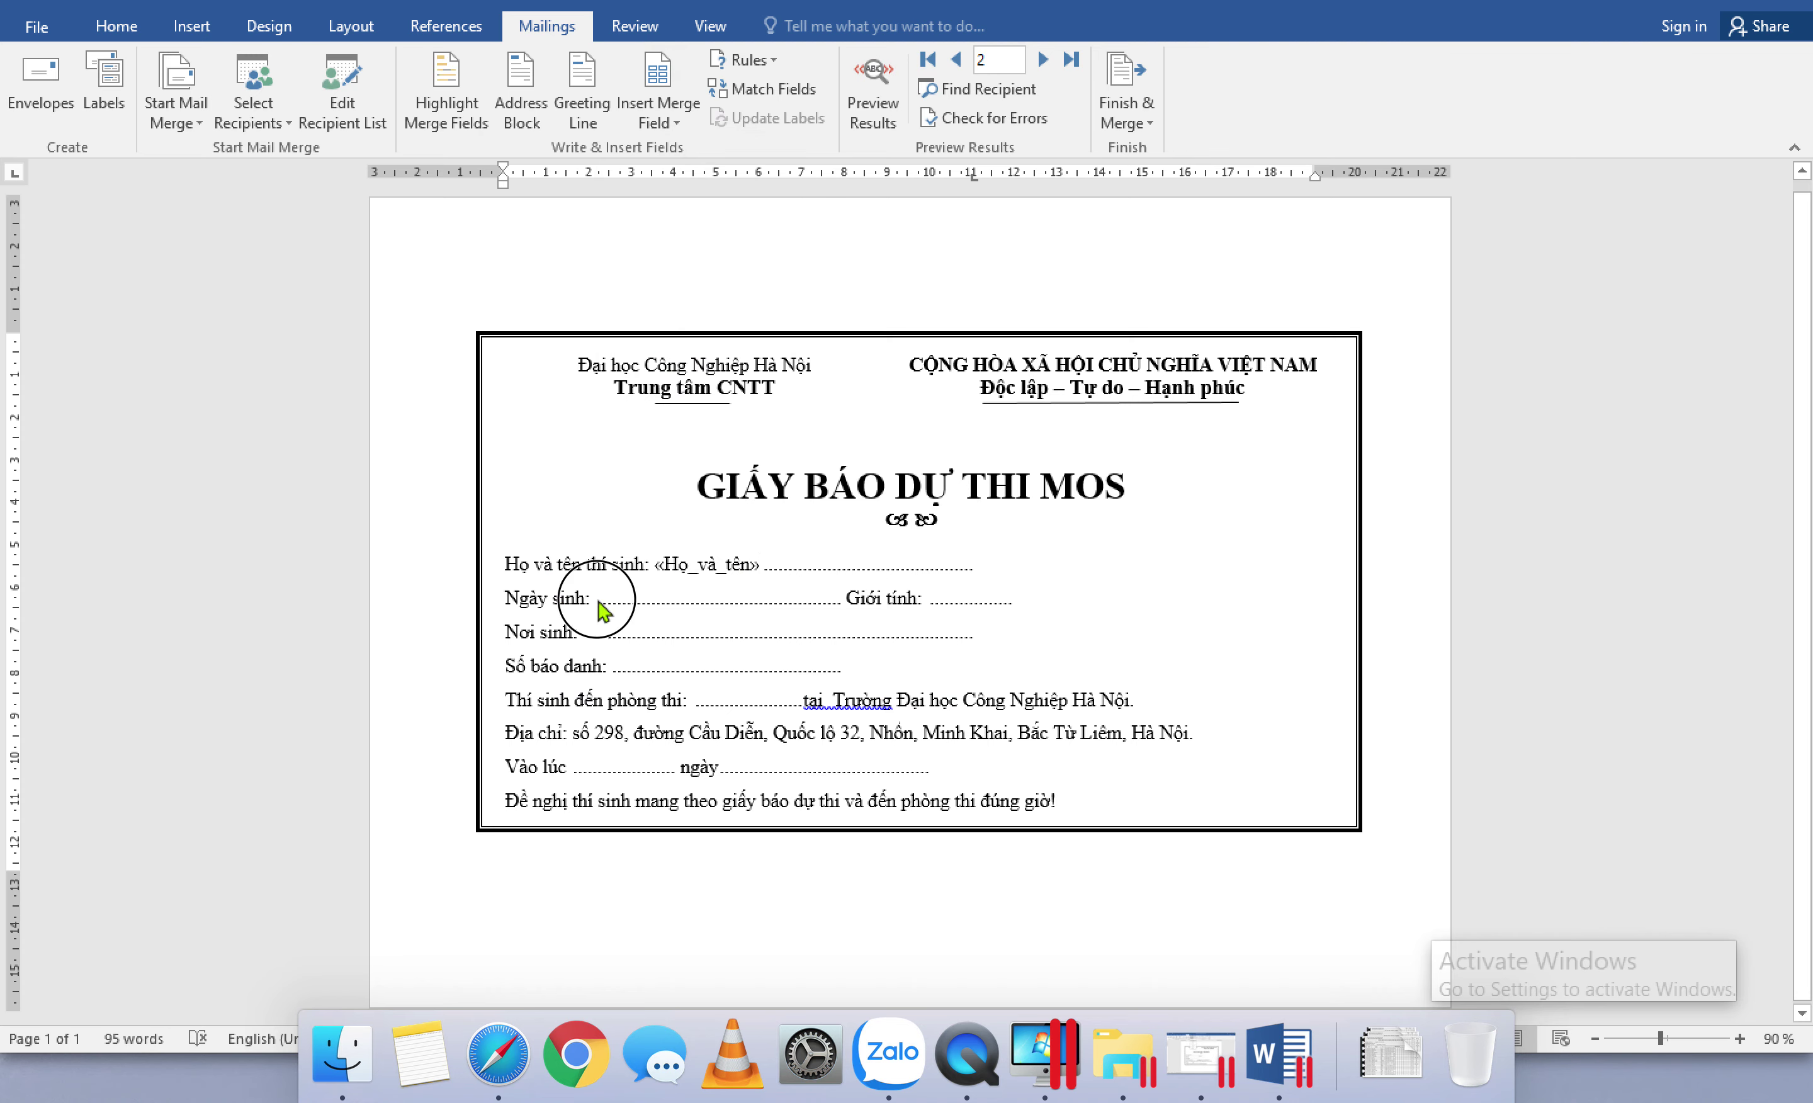
{"action": "left_click", "coordinate": [676, 123]}
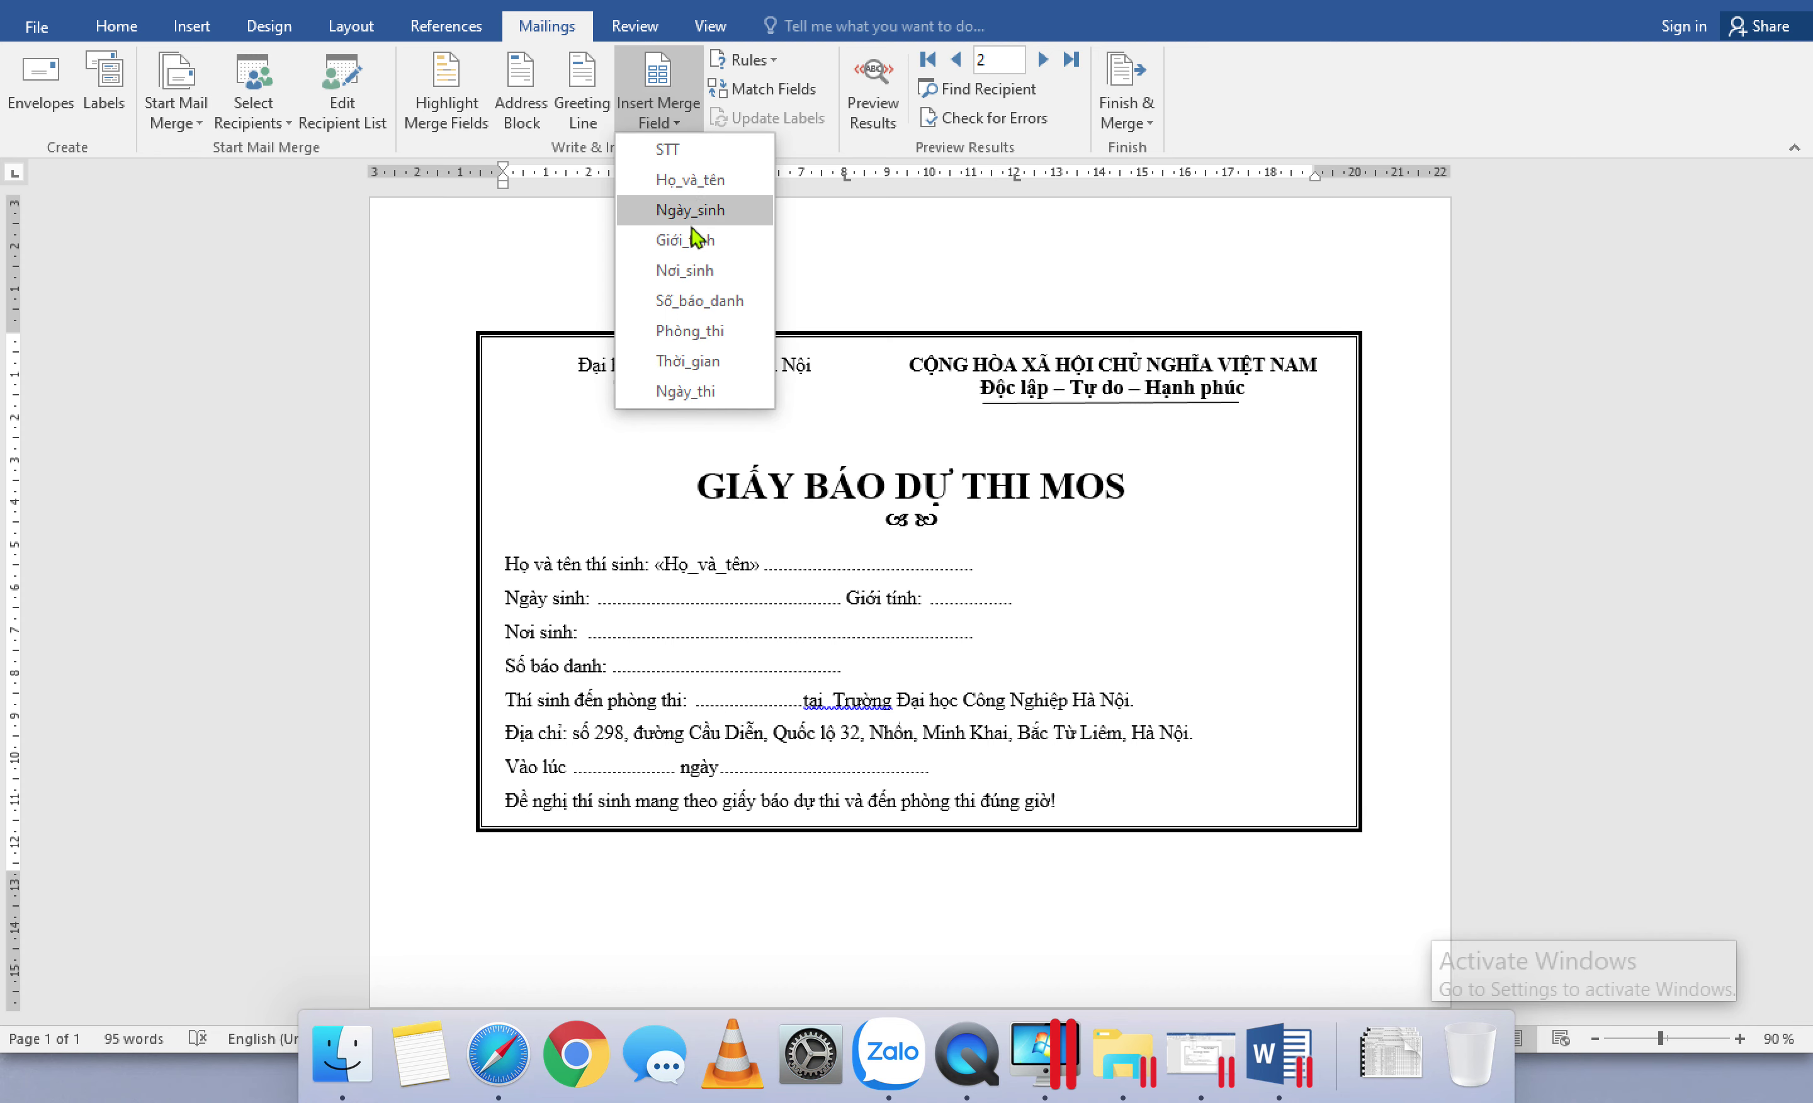
{"action": "left_click", "coordinate": [691, 215]}
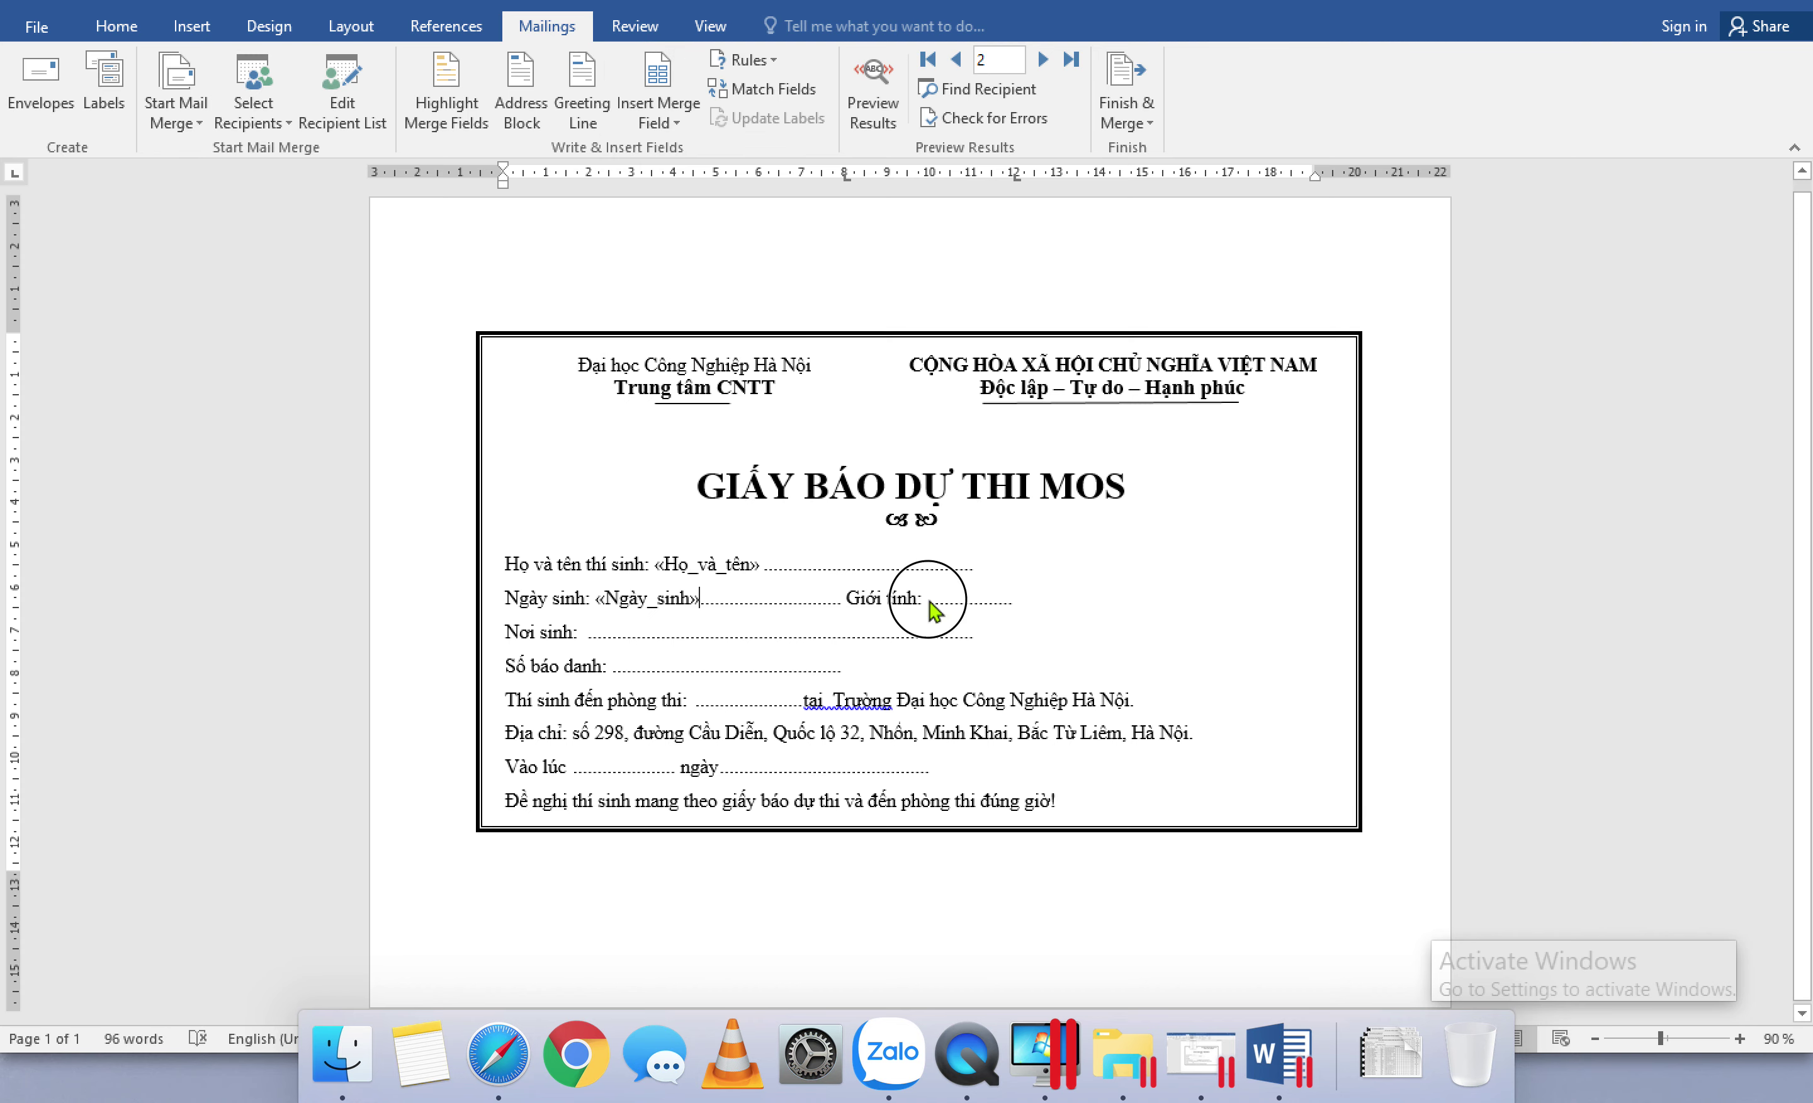
{"action": "left_click", "coordinate": [672, 120]}
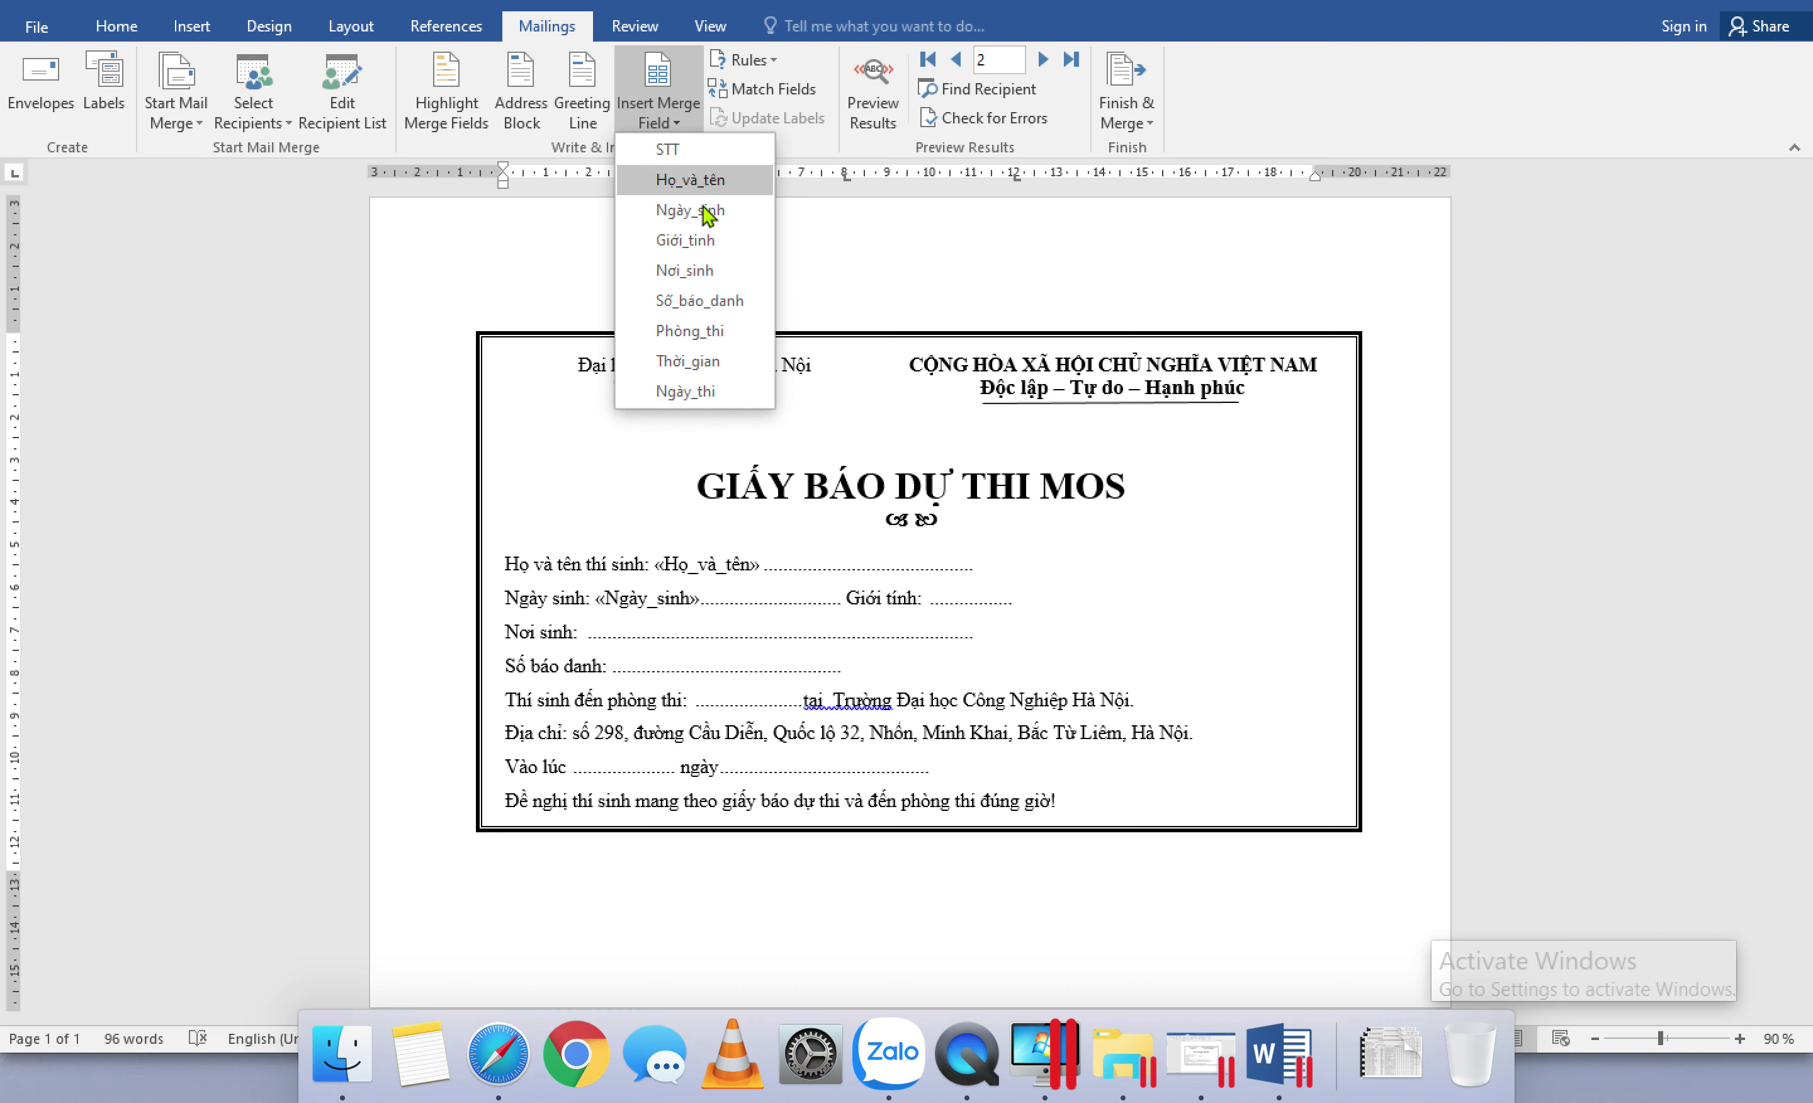
{"action": "left_click", "coordinate": [707, 241]}
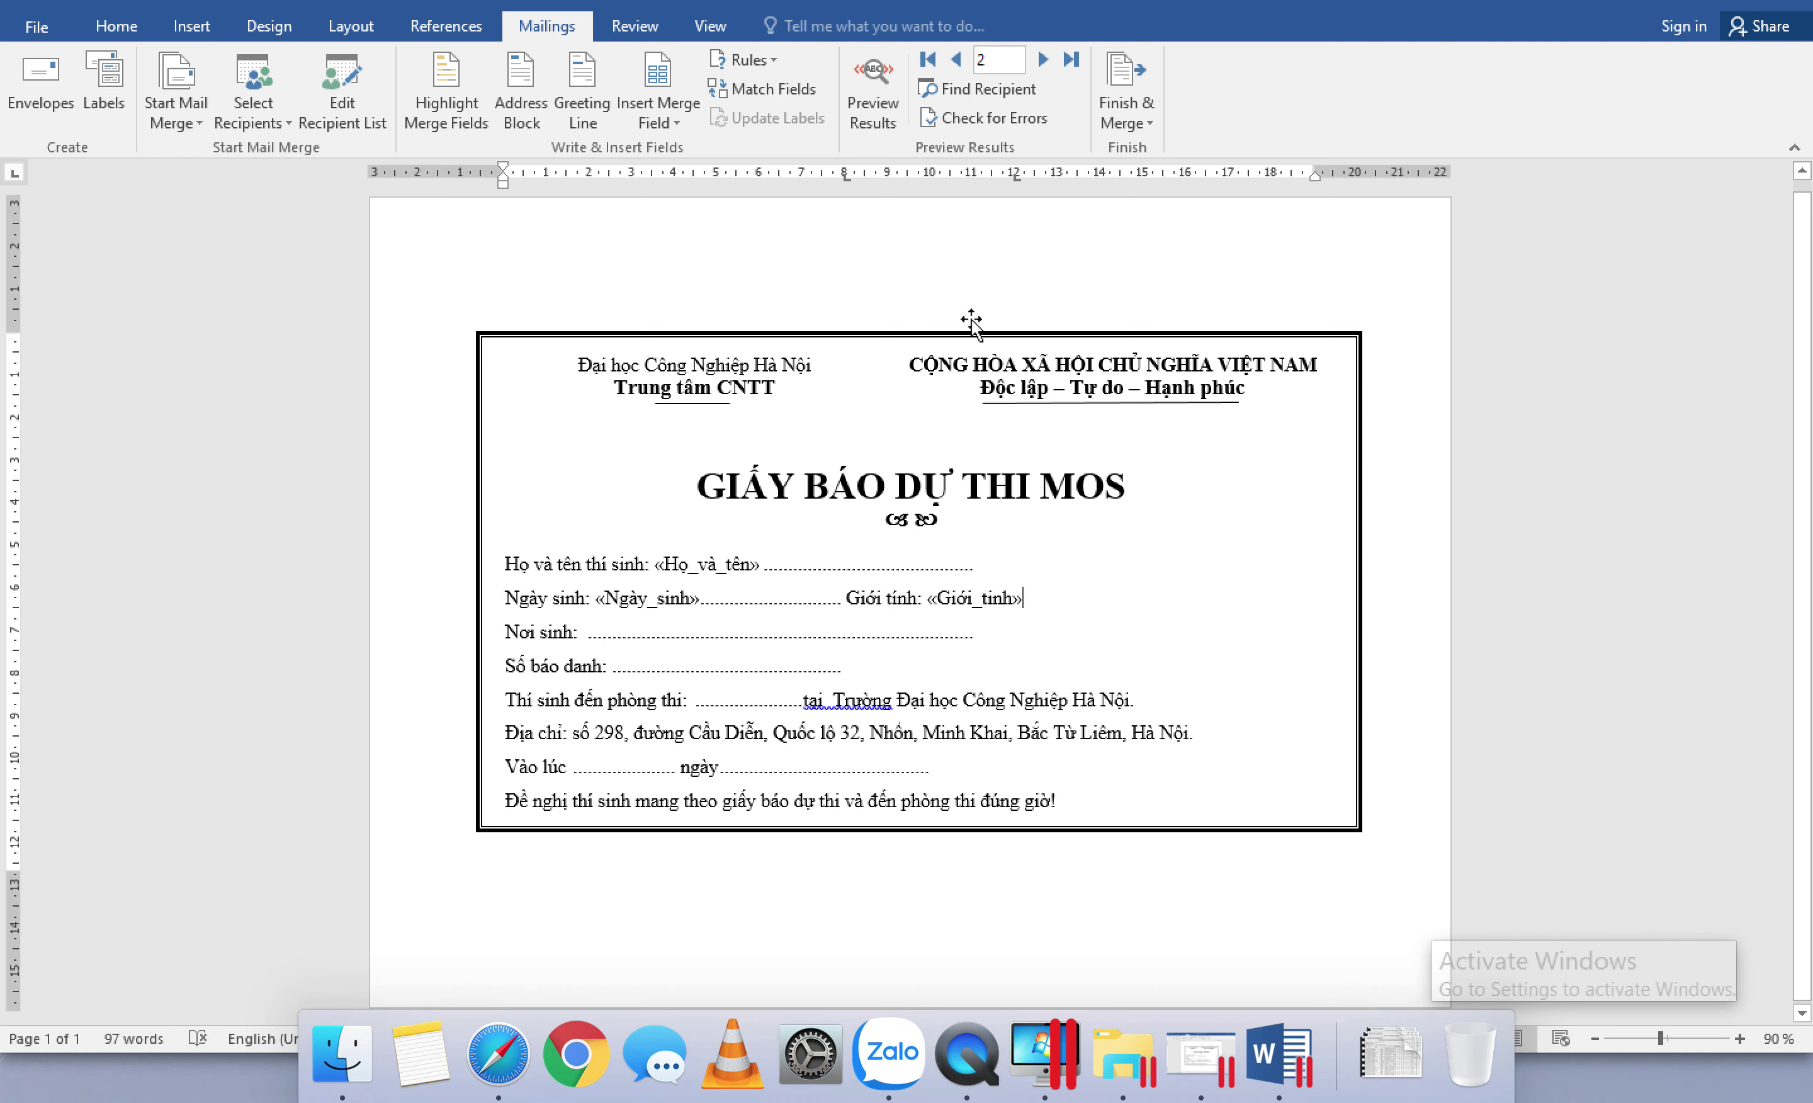
Step: Preview the merged notice and page back and forth through the filtered candidates' records
{"action": "left_click", "coordinate": [878, 109]}
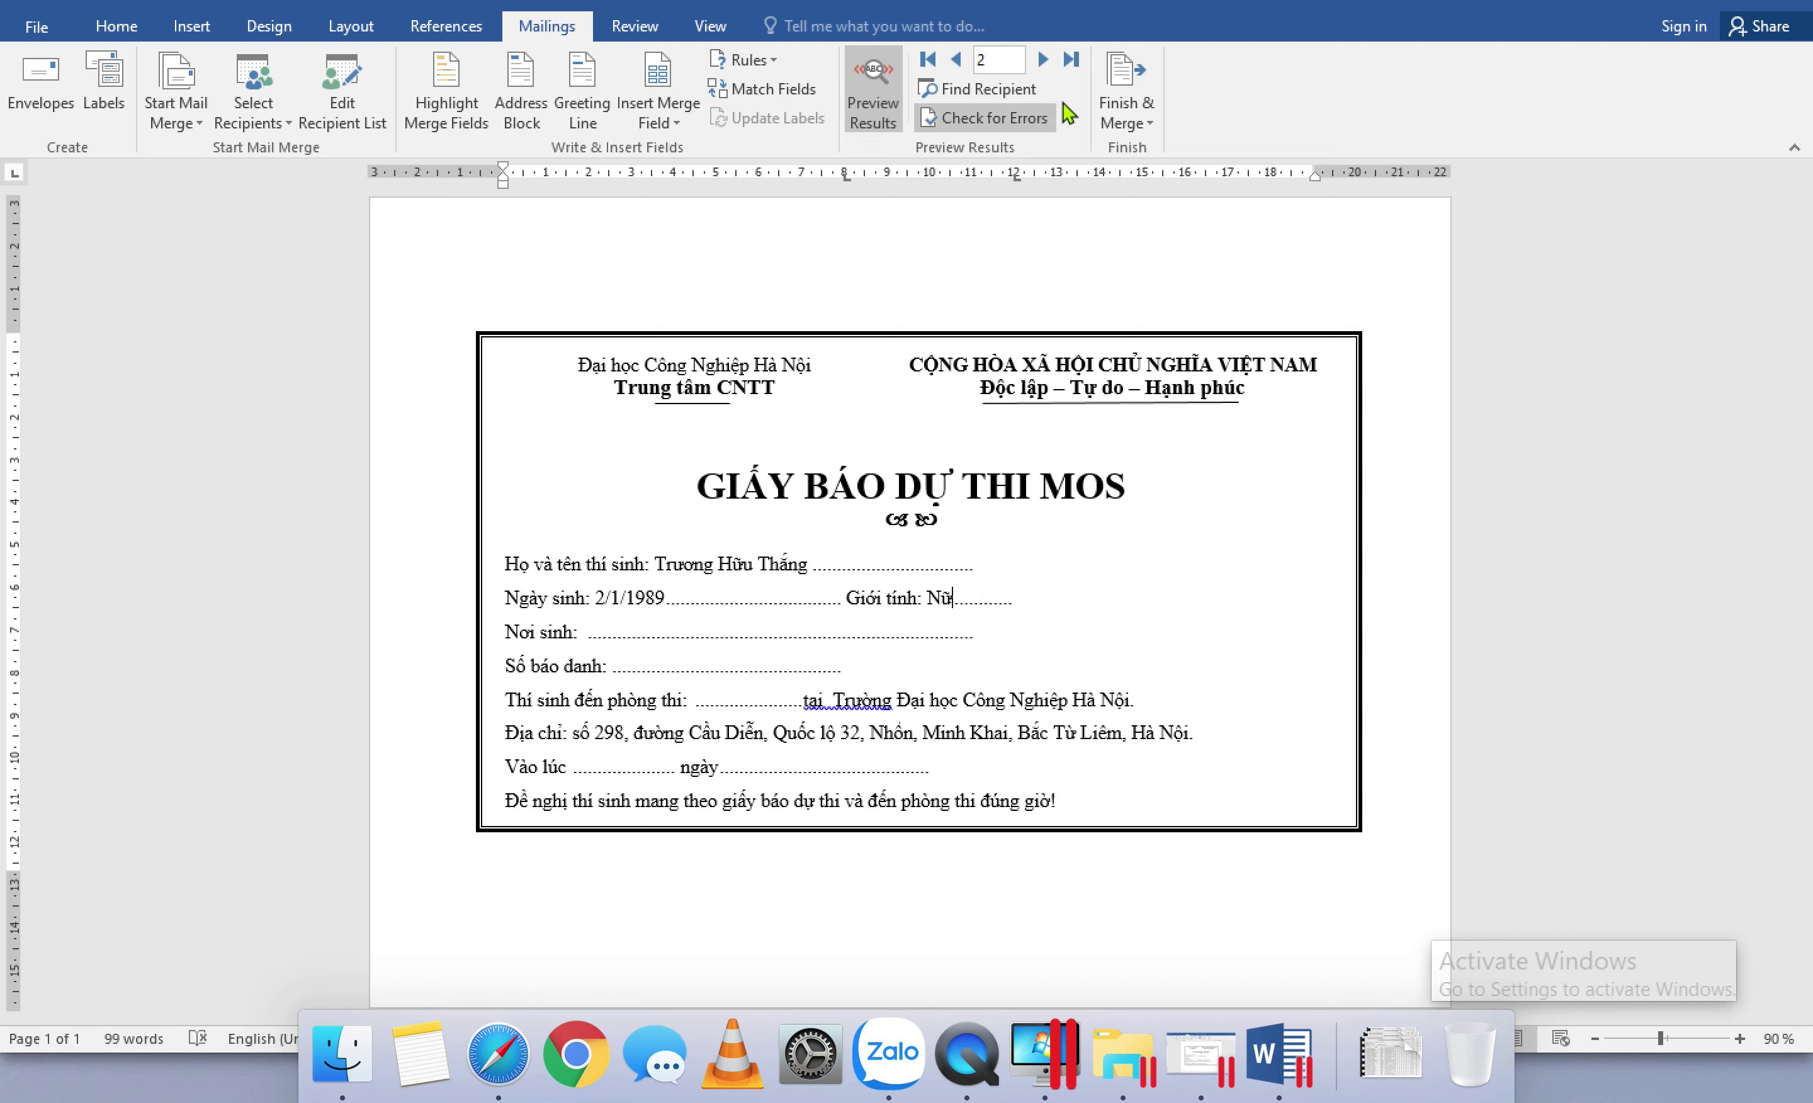
{"action": "left_click", "coordinate": [957, 69]}
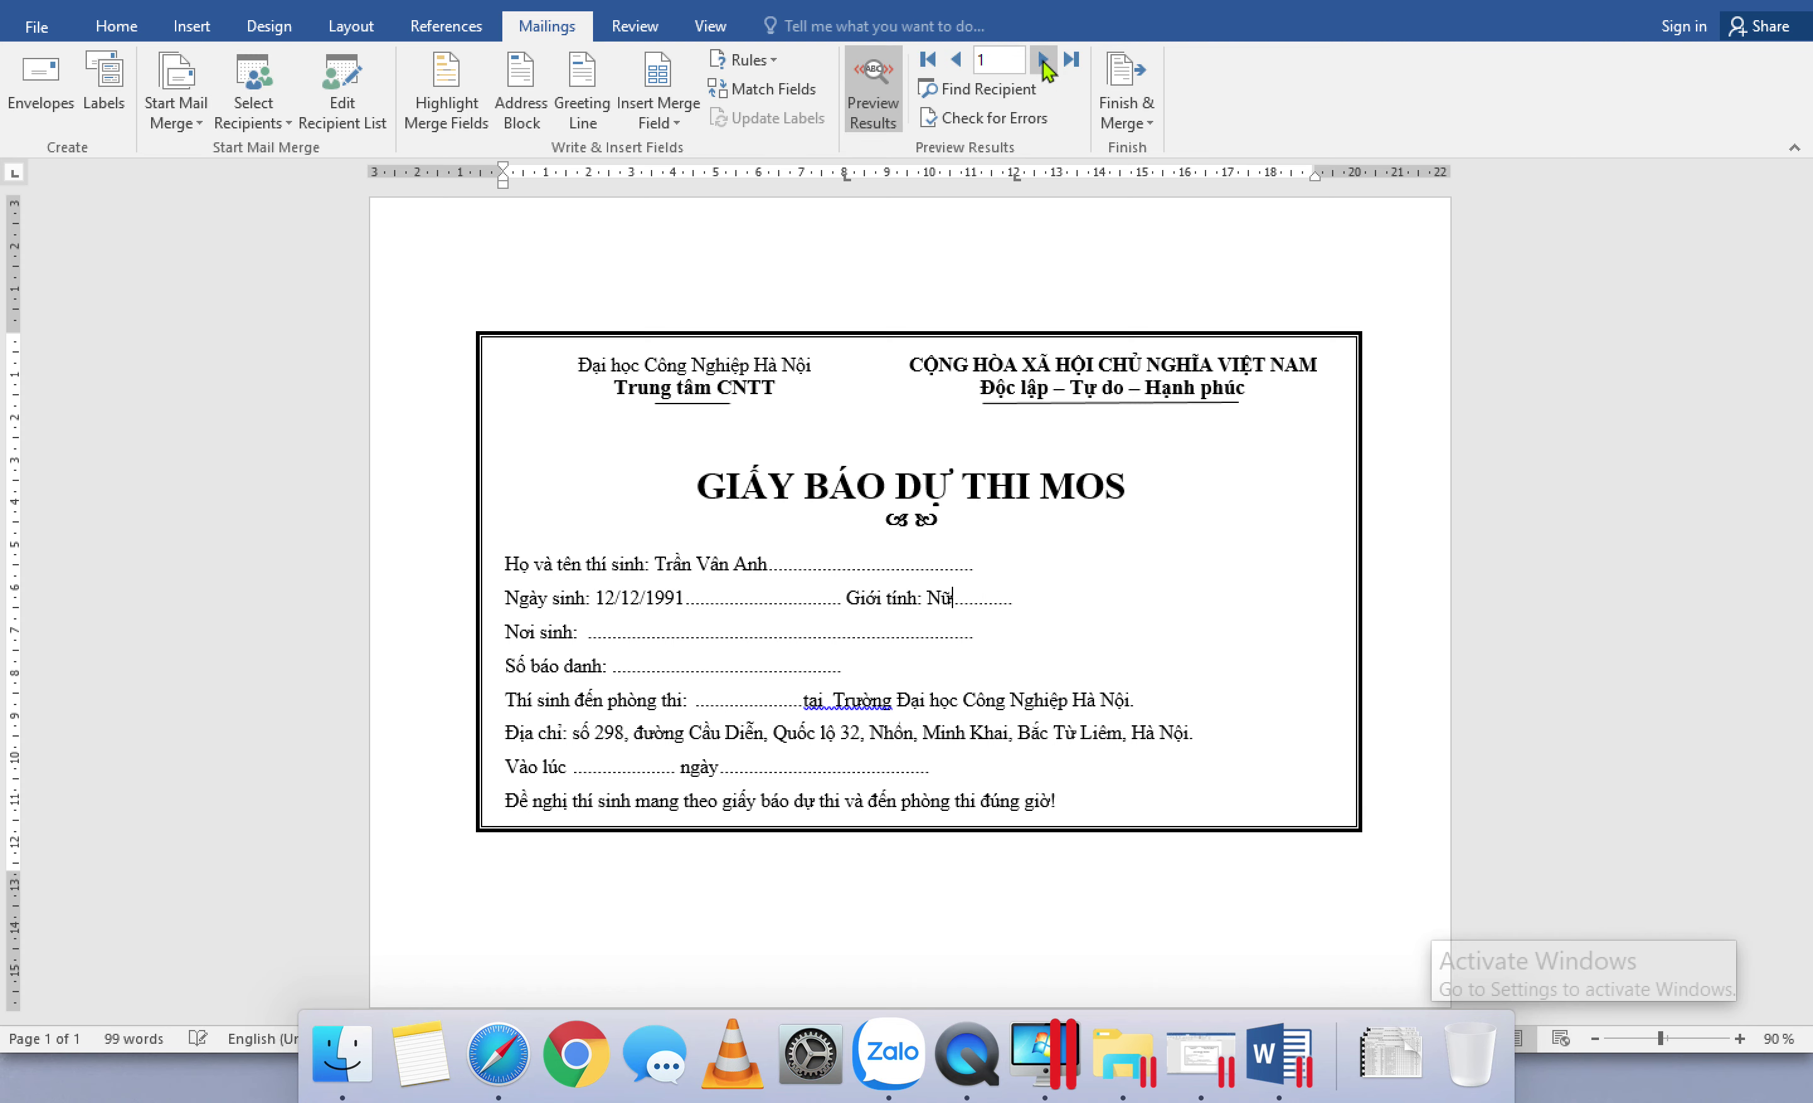
{"action": "left_click", "coordinate": [1043, 58]}
{"action": "left_click", "coordinate": [956, 58]}
{"action": "left_click", "coordinate": [1042, 60]}
Step: Merge all filtered records into a new document and look through the resulting notices
{"action": "left_click", "coordinate": [1127, 104]}
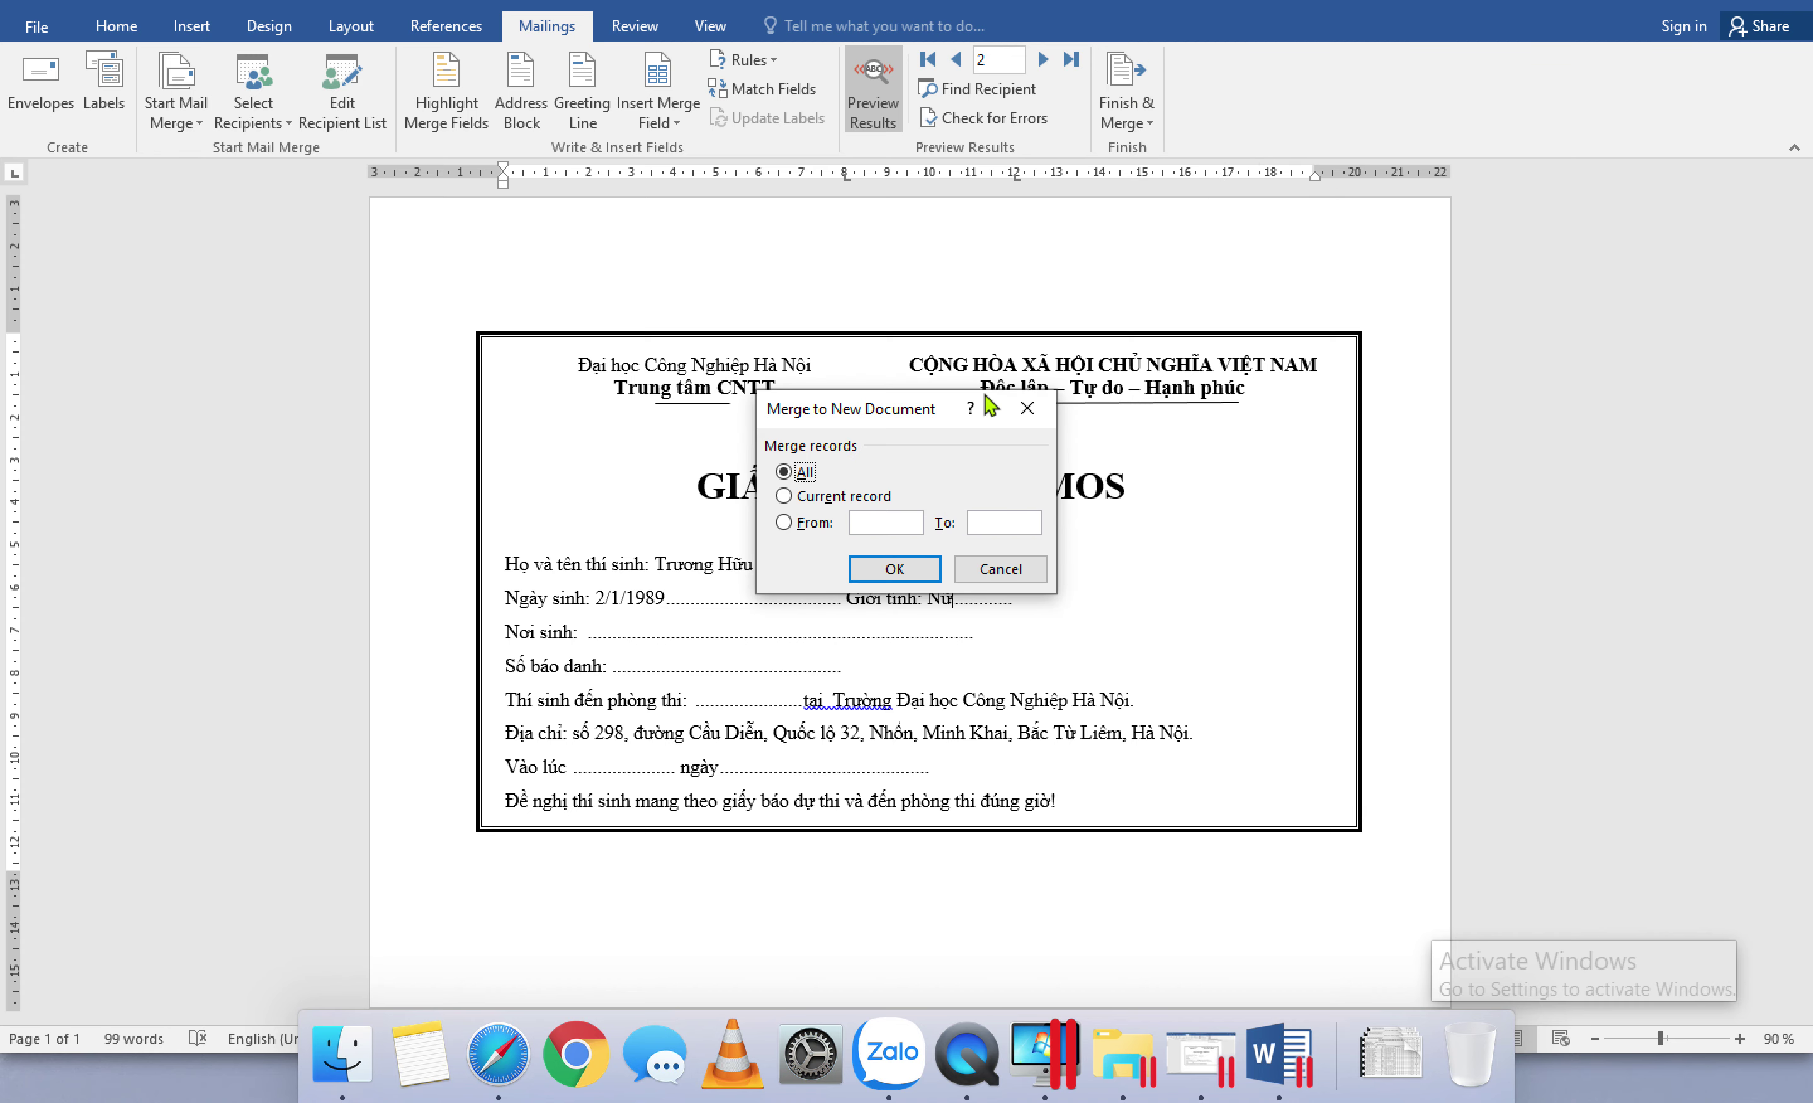
{"action": "left_click", "coordinate": [895, 568]}
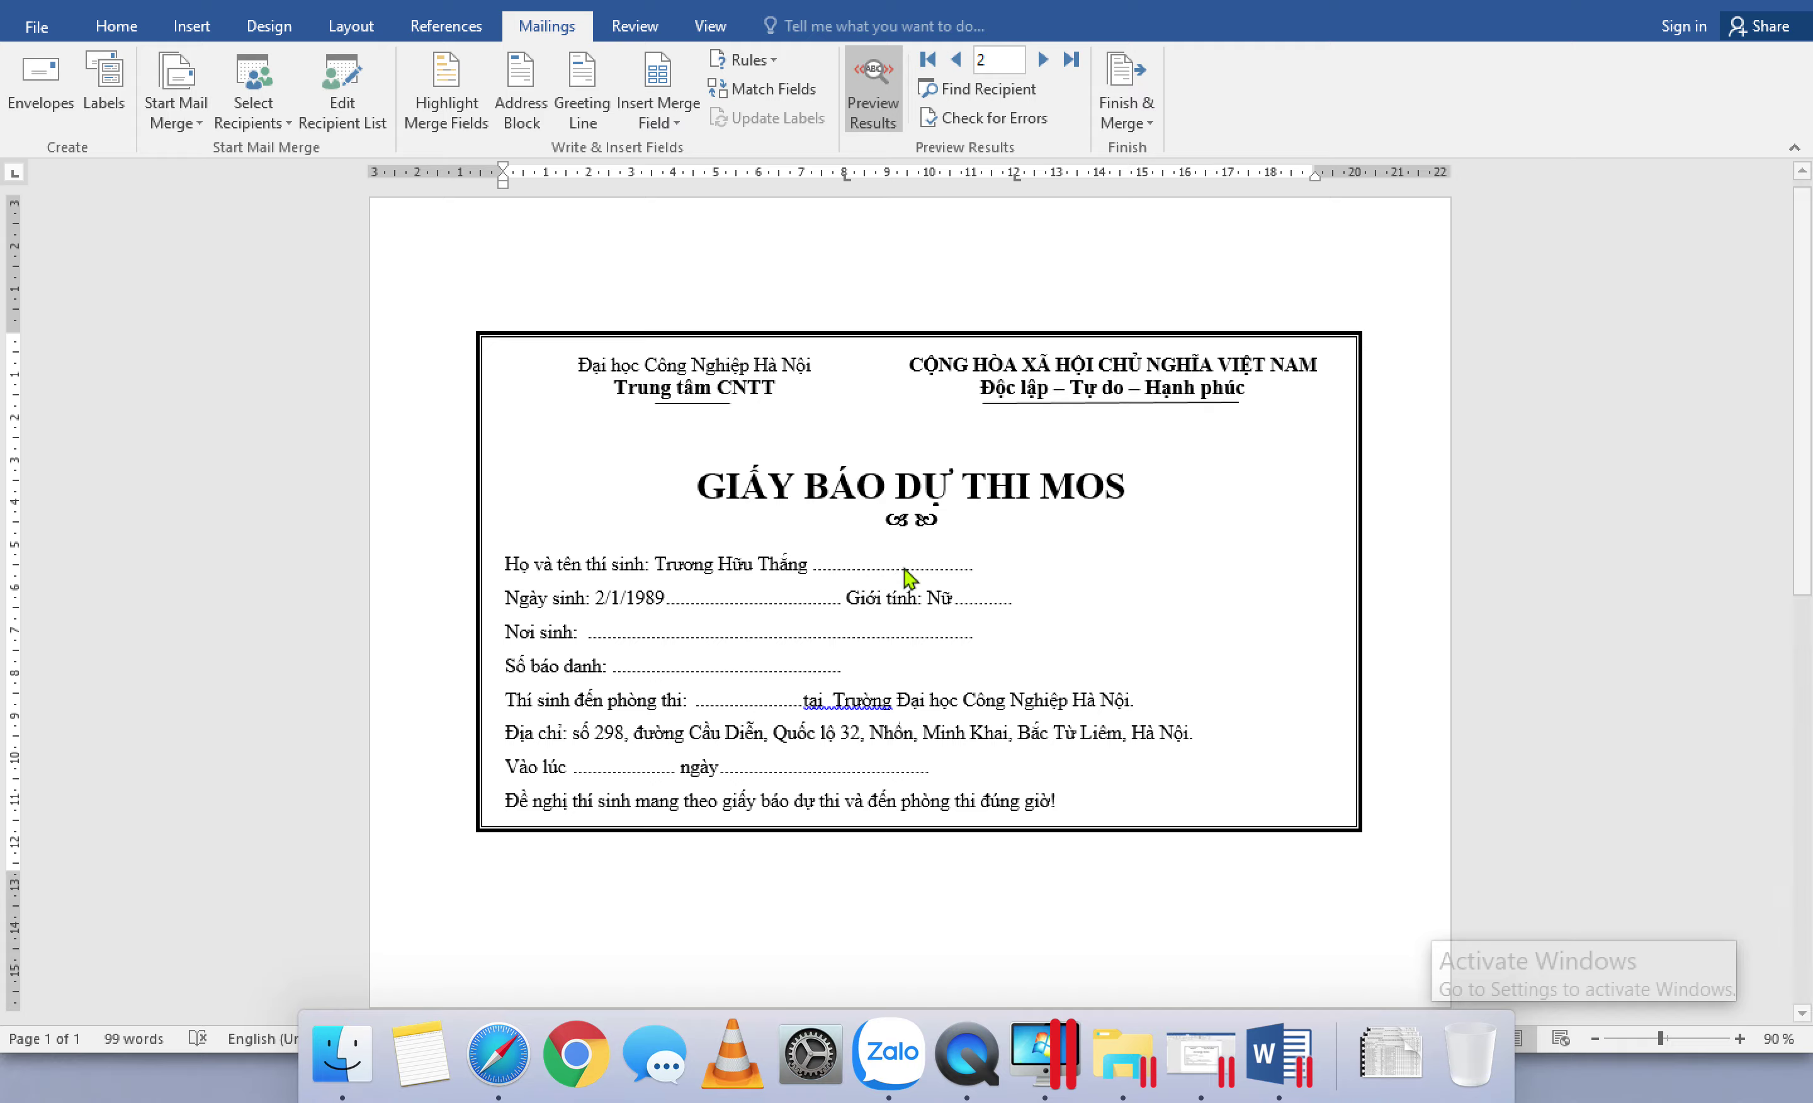
{"action": "left_click", "coordinate": [494, 1052]}
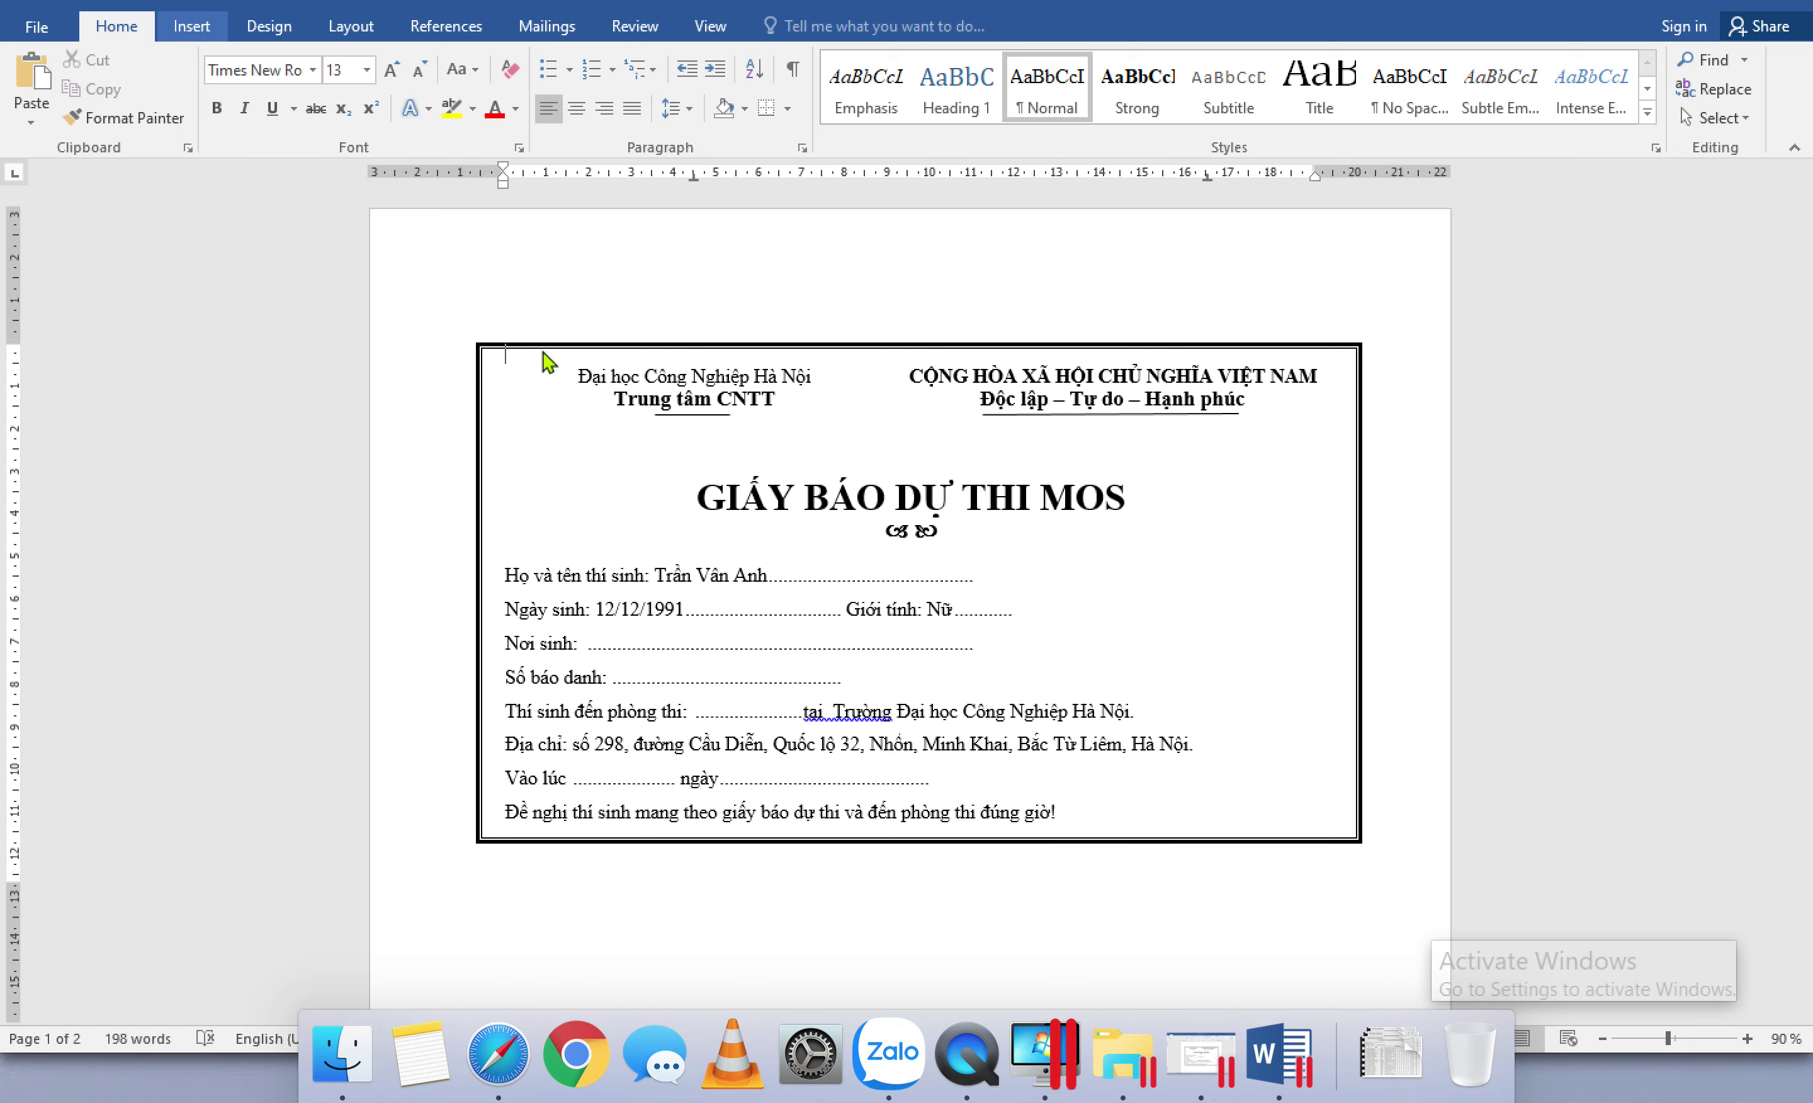
{"action": "scroll", "coordinate": [845, 572], "scroll_direction": "down", "scroll_amount": 15}
{"action": "scroll", "coordinate": [846, 571], "scroll_direction": "up", "scroll_amount": 15}
{"action": "left_click", "coordinate": [192, 26]}
{"action": "left_click", "coordinate": [104, 24]}
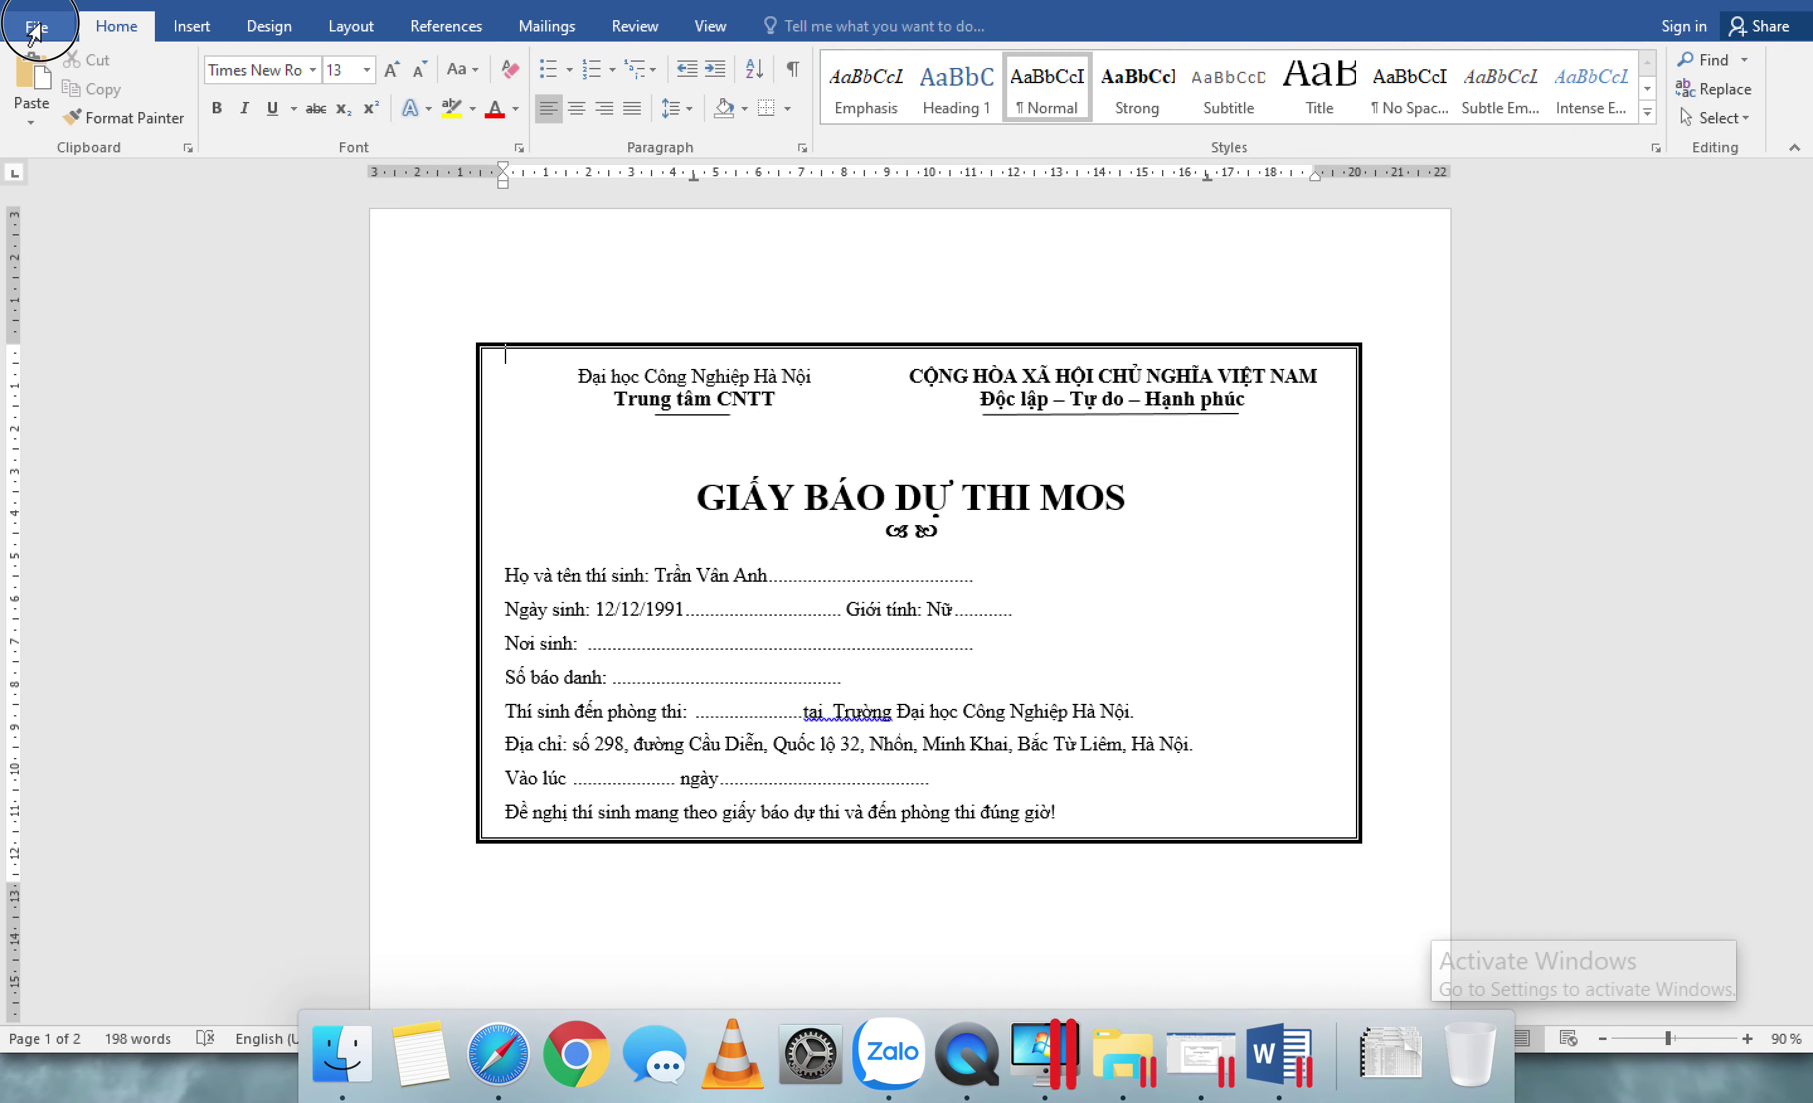
Step: Save the merged notices as GiayBaoHoanThien1 in the B3 > BT2 folder, accepting the newest file format, and close that document
{"action": "left_click", "coordinate": [33, 29]}
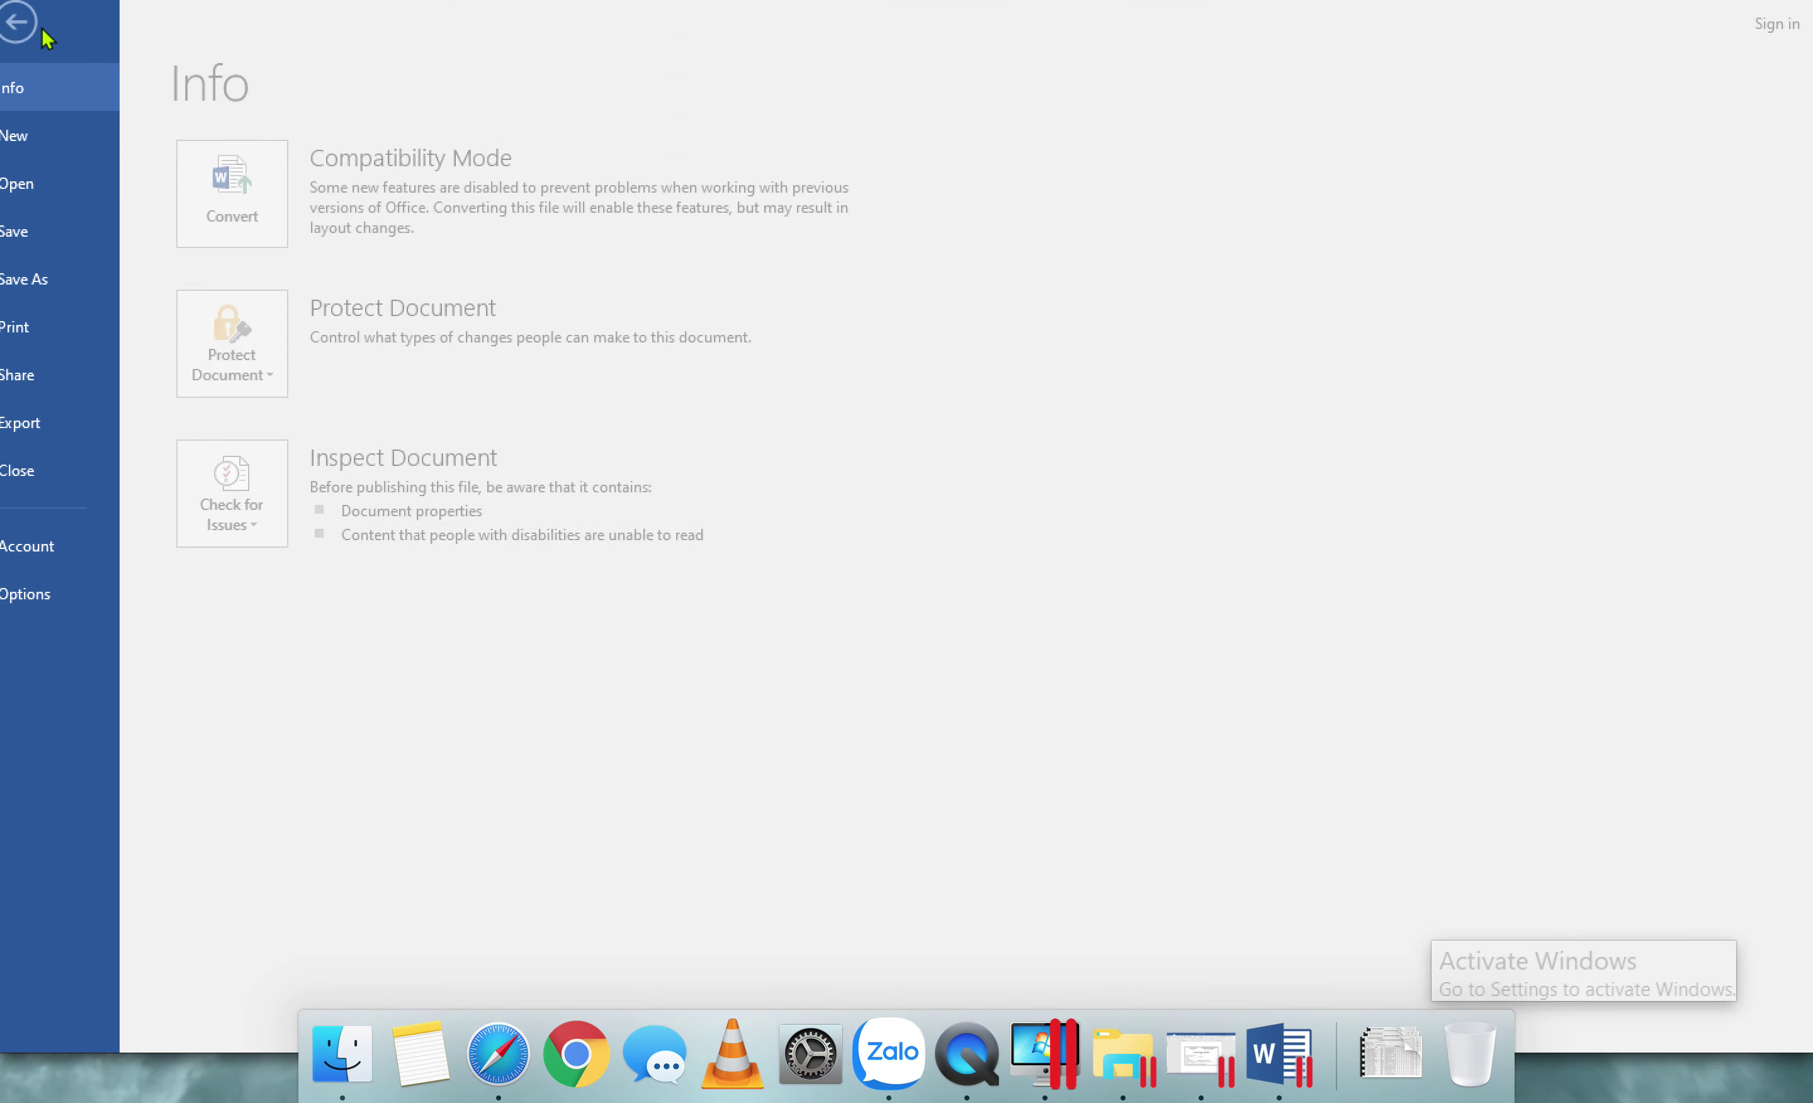
{"action": "left_click", "coordinate": [74, 239]}
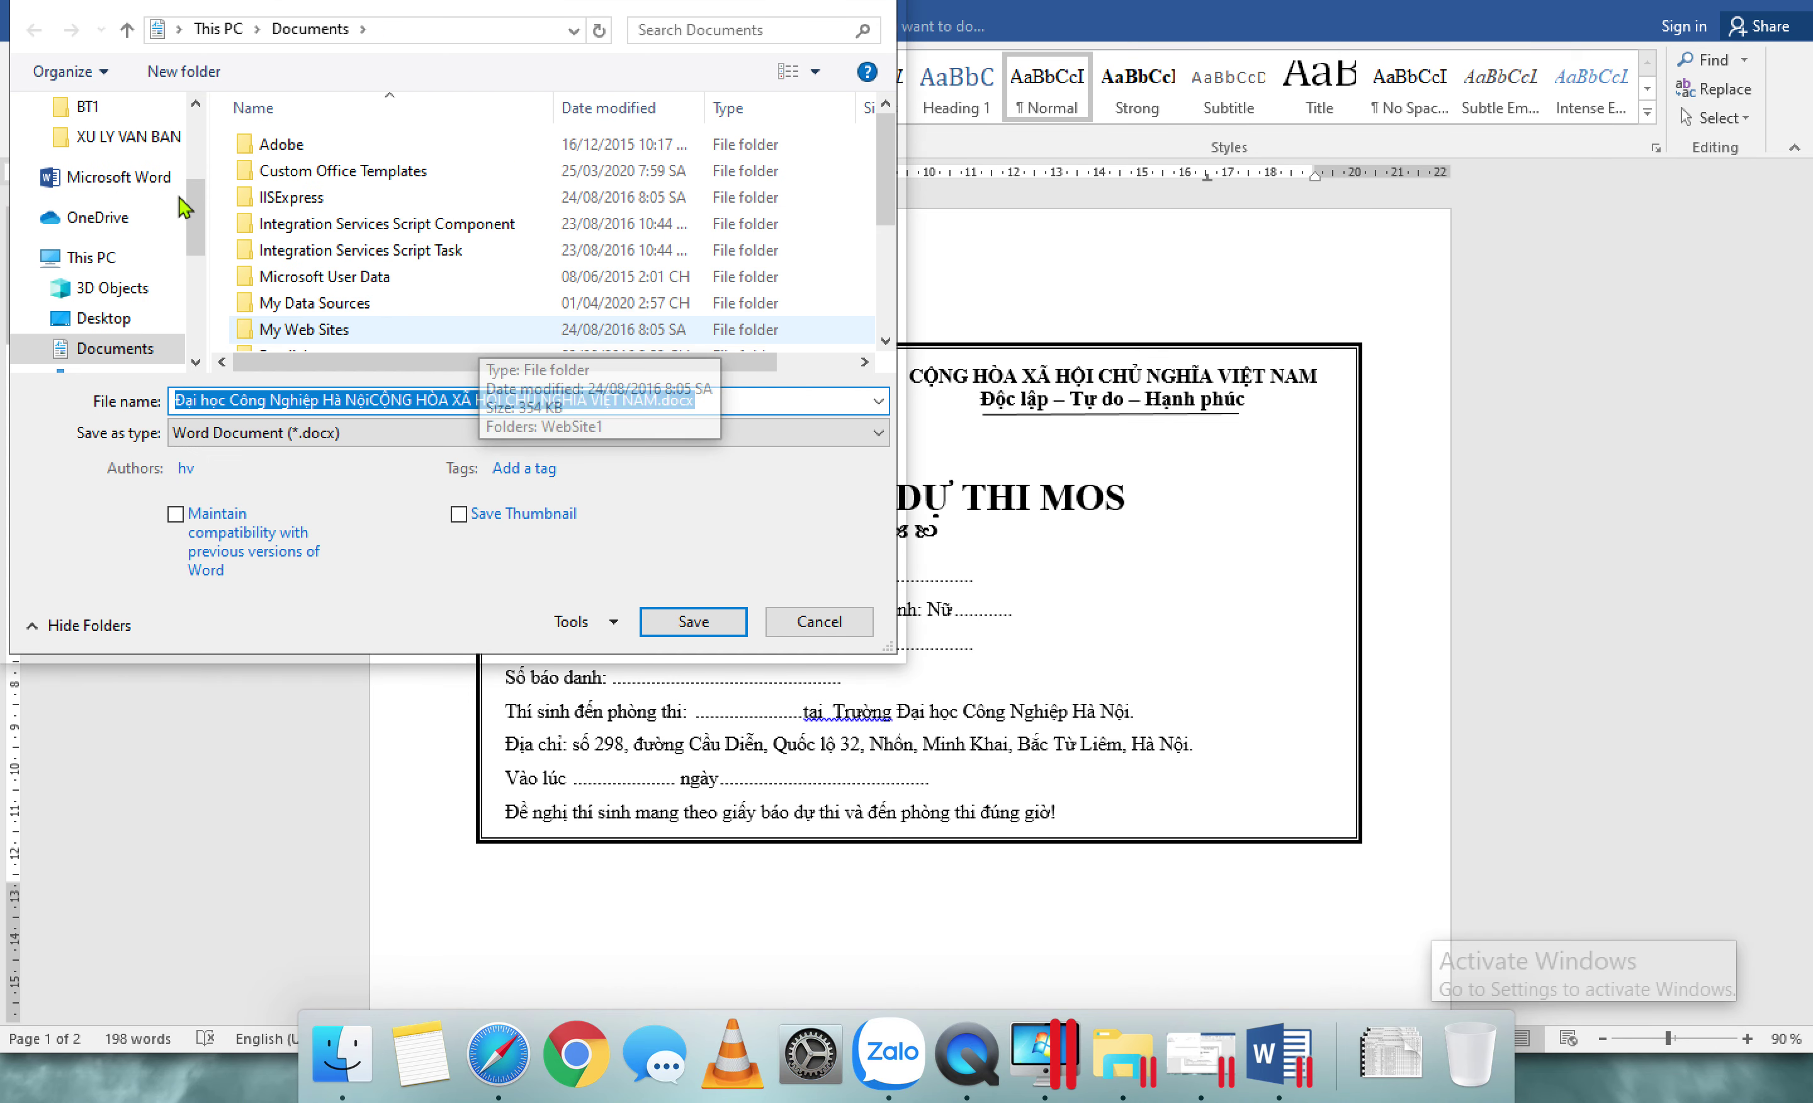
{"action": "left_click", "coordinate": [148, 138]}
{"action": "left_click", "coordinate": [284, 203]}
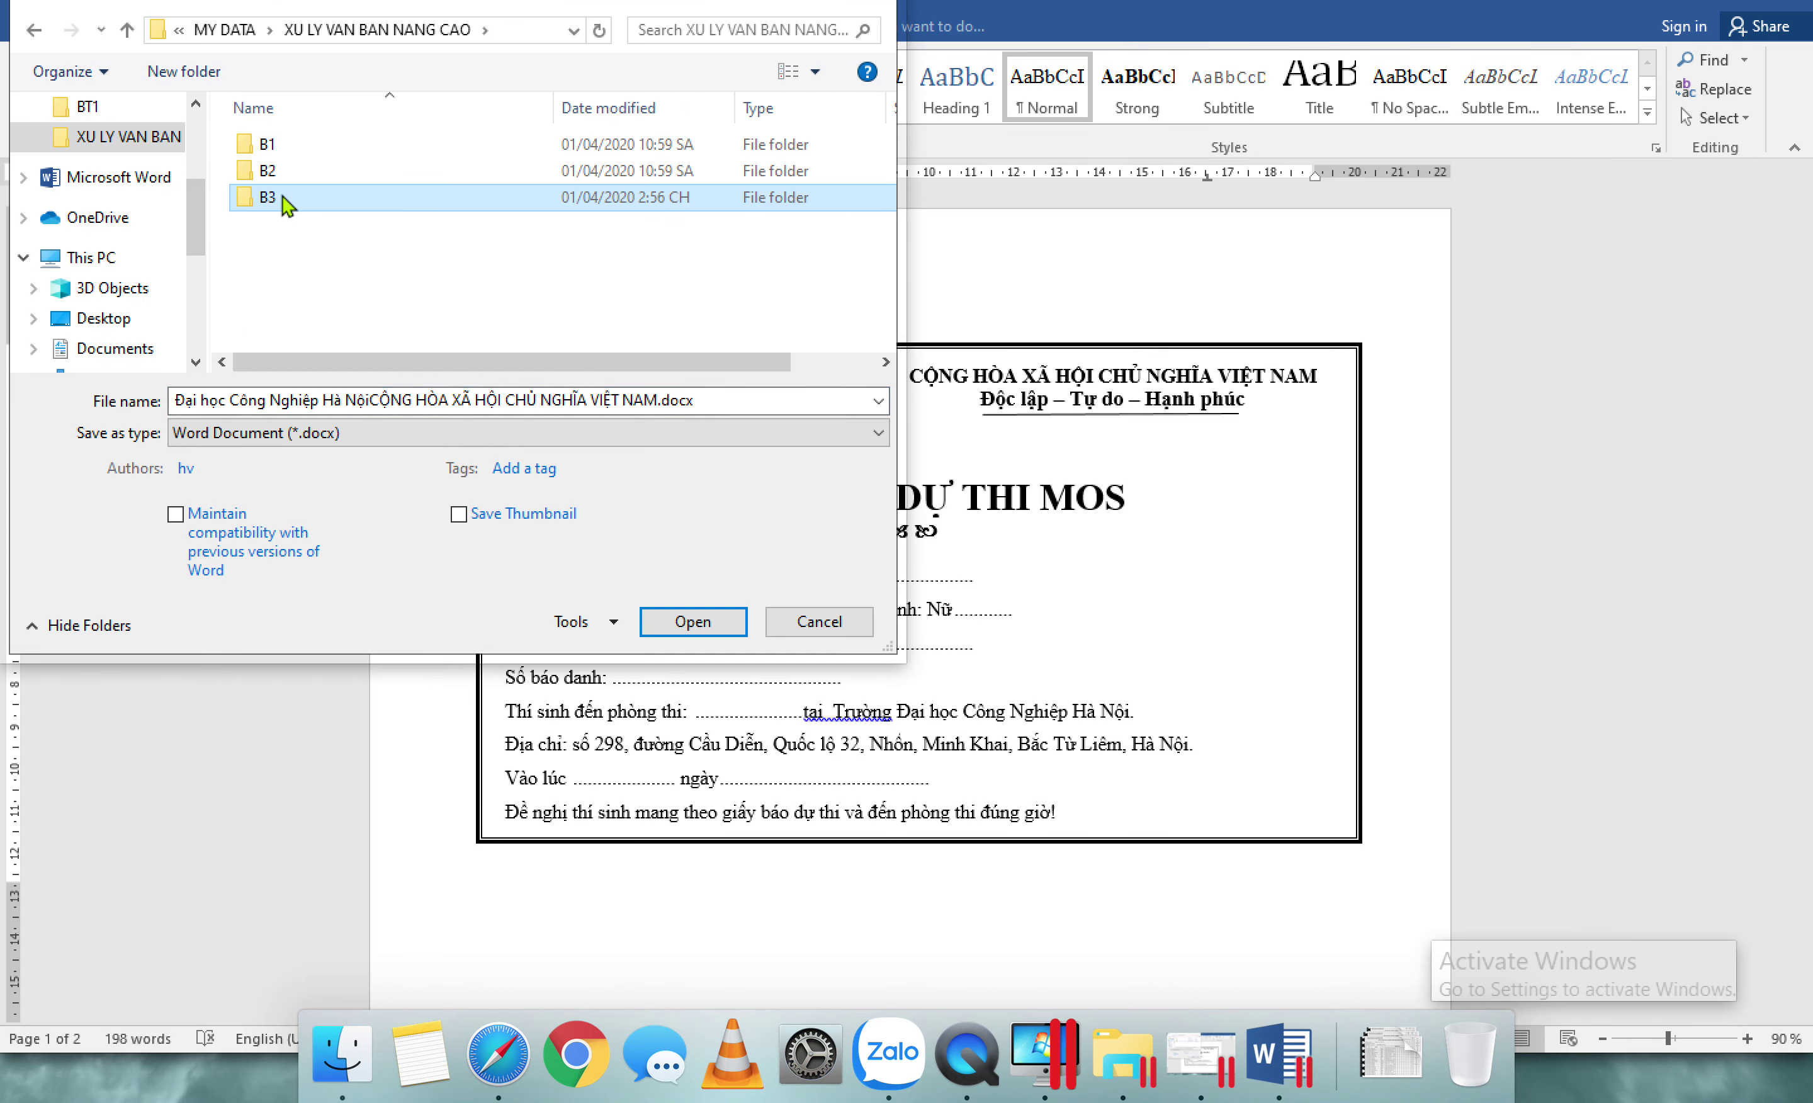
{"action": "double_click", "coordinate": [285, 203]}
{"action": "double_click", "coordinate": [284, 172]}
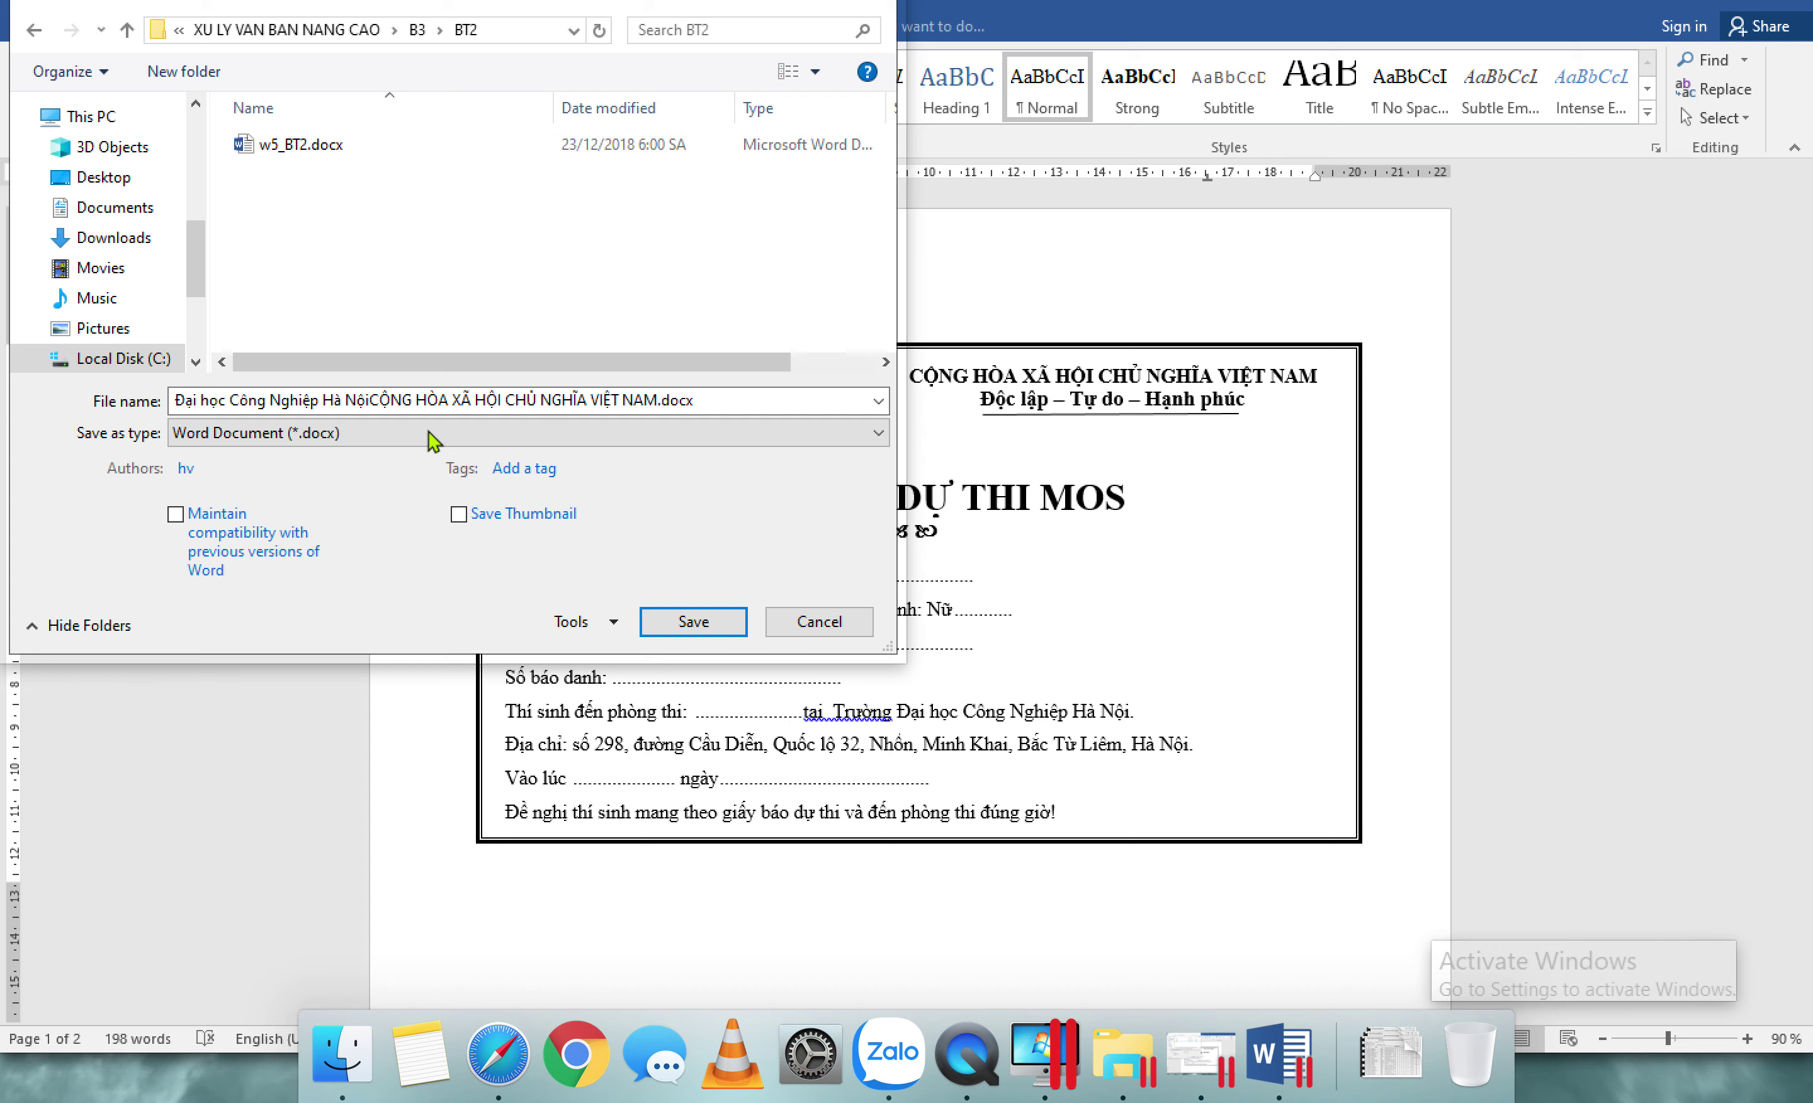
{"action": "left_click", "coordinate": [455, 392]}
{"action": "type", "text": "GiayBaoHoanThien1"}
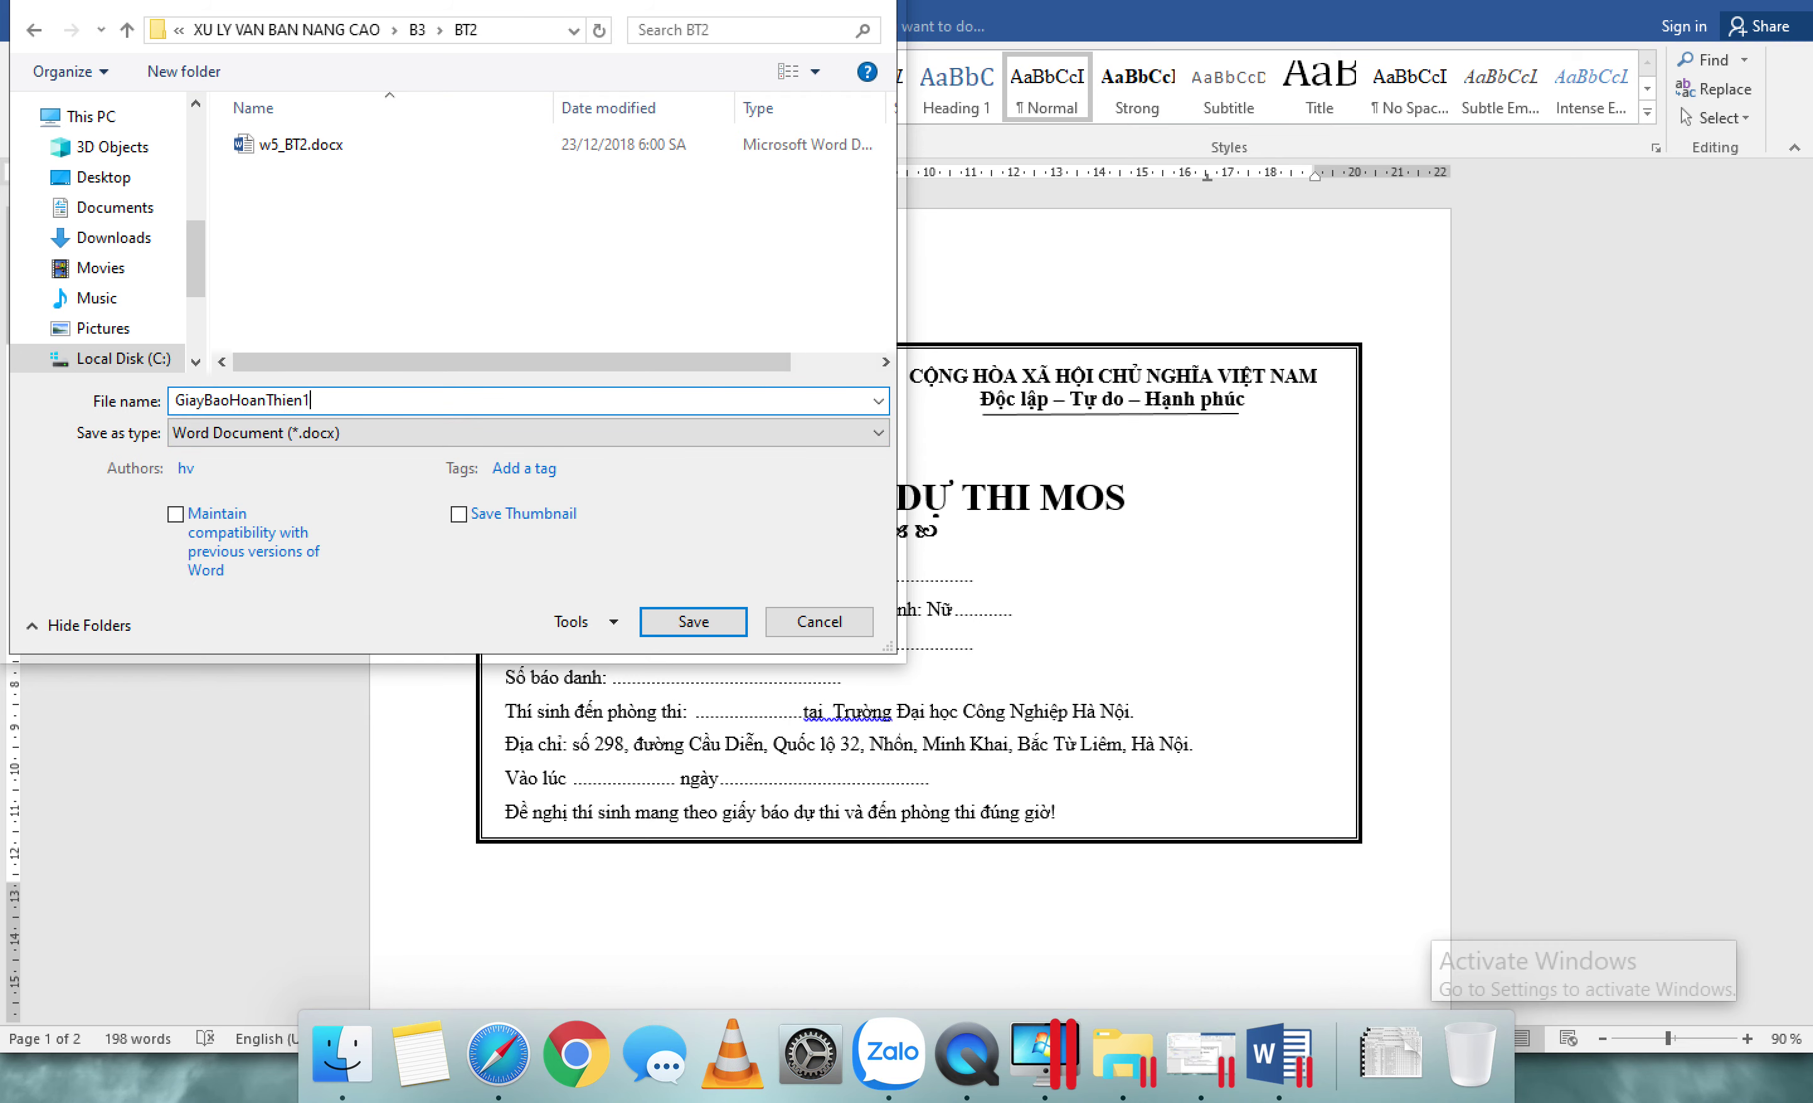
{"action": "key", "text": "Return"}
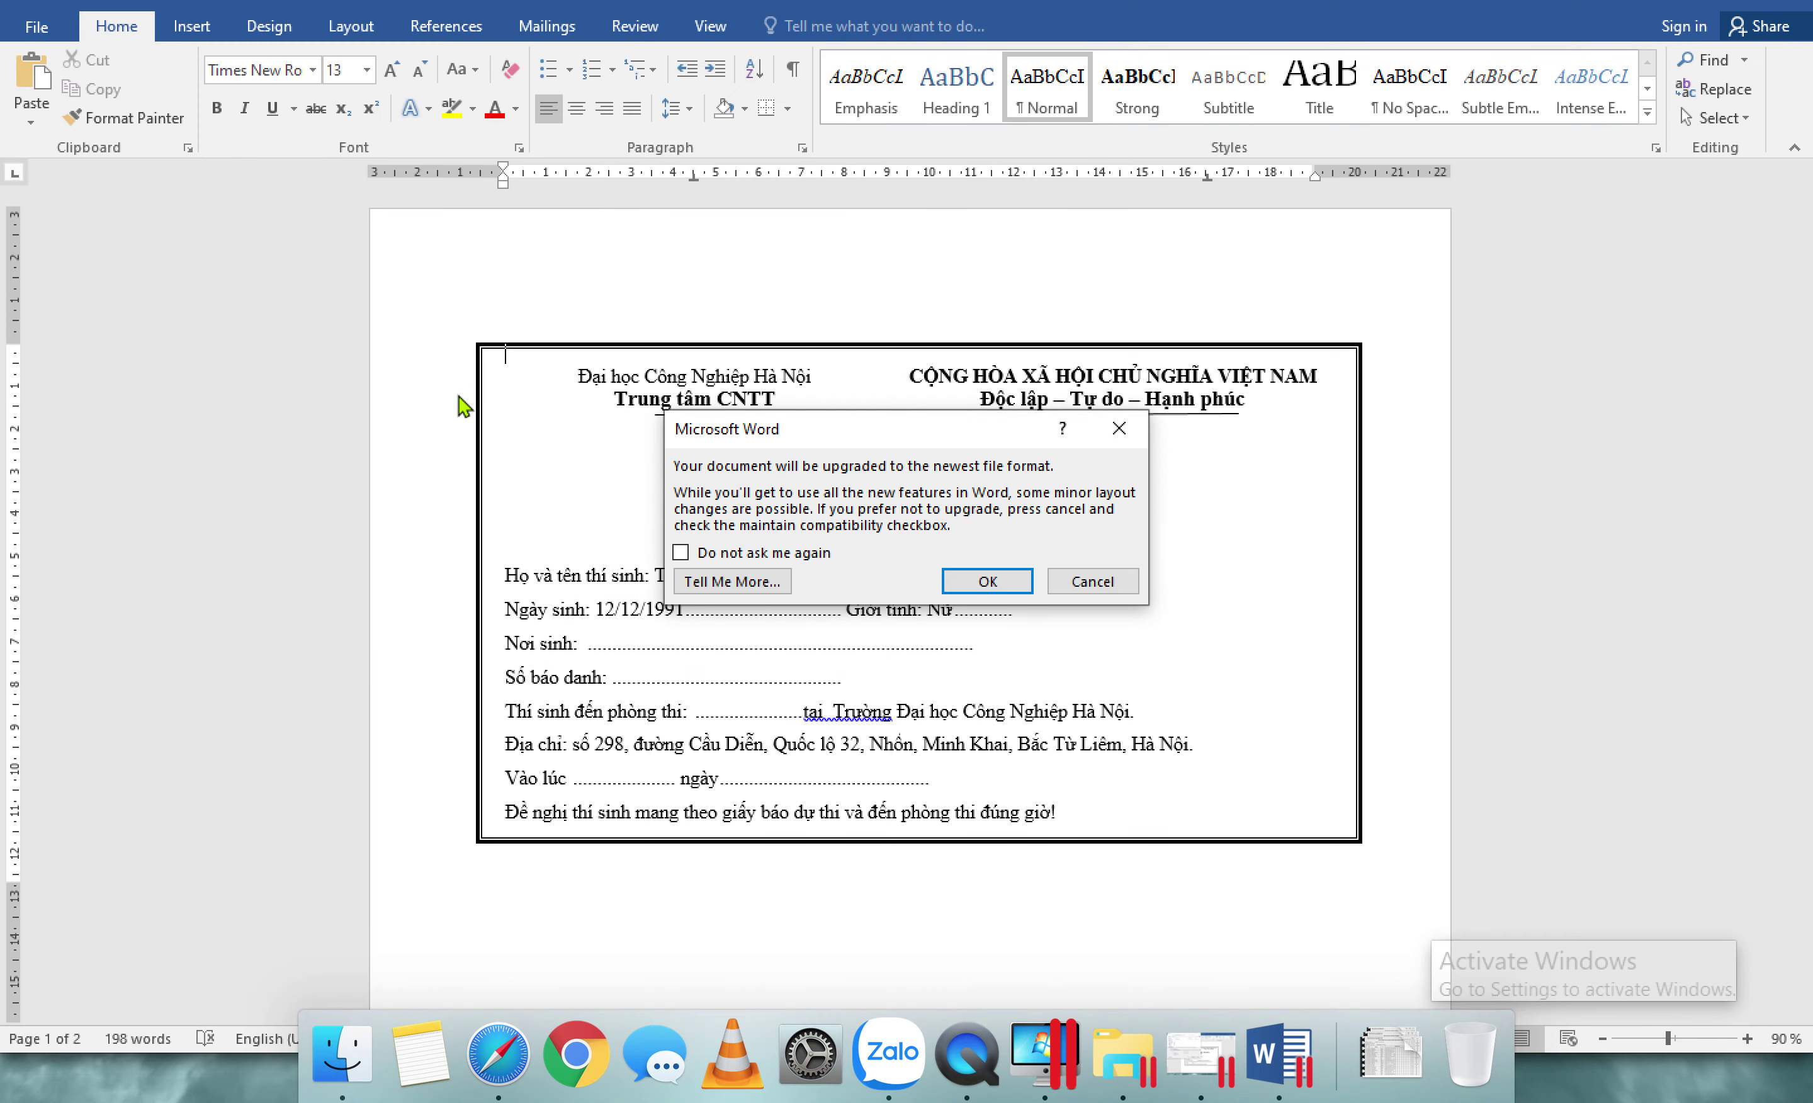
{"action": "left_click", "coordinate": [965, 581]}
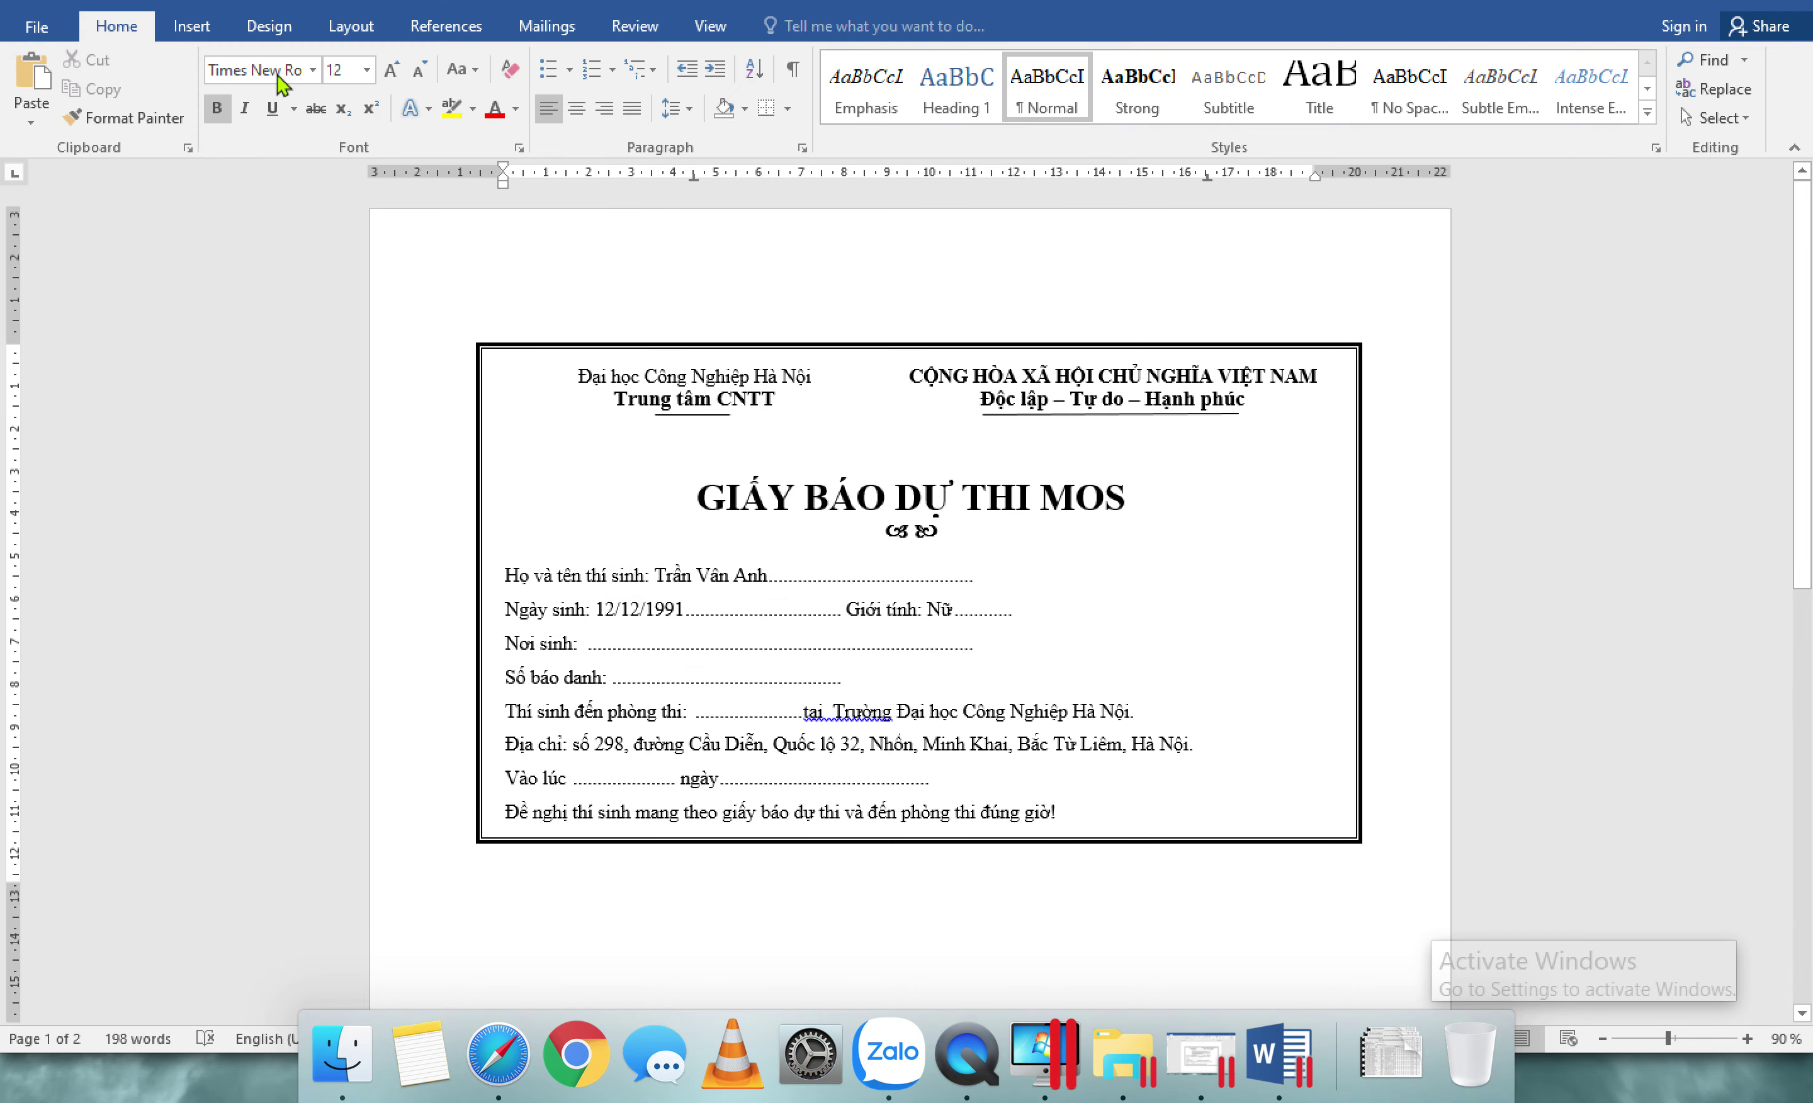
{"action": "left_click", "coordinate": [190, 9]}
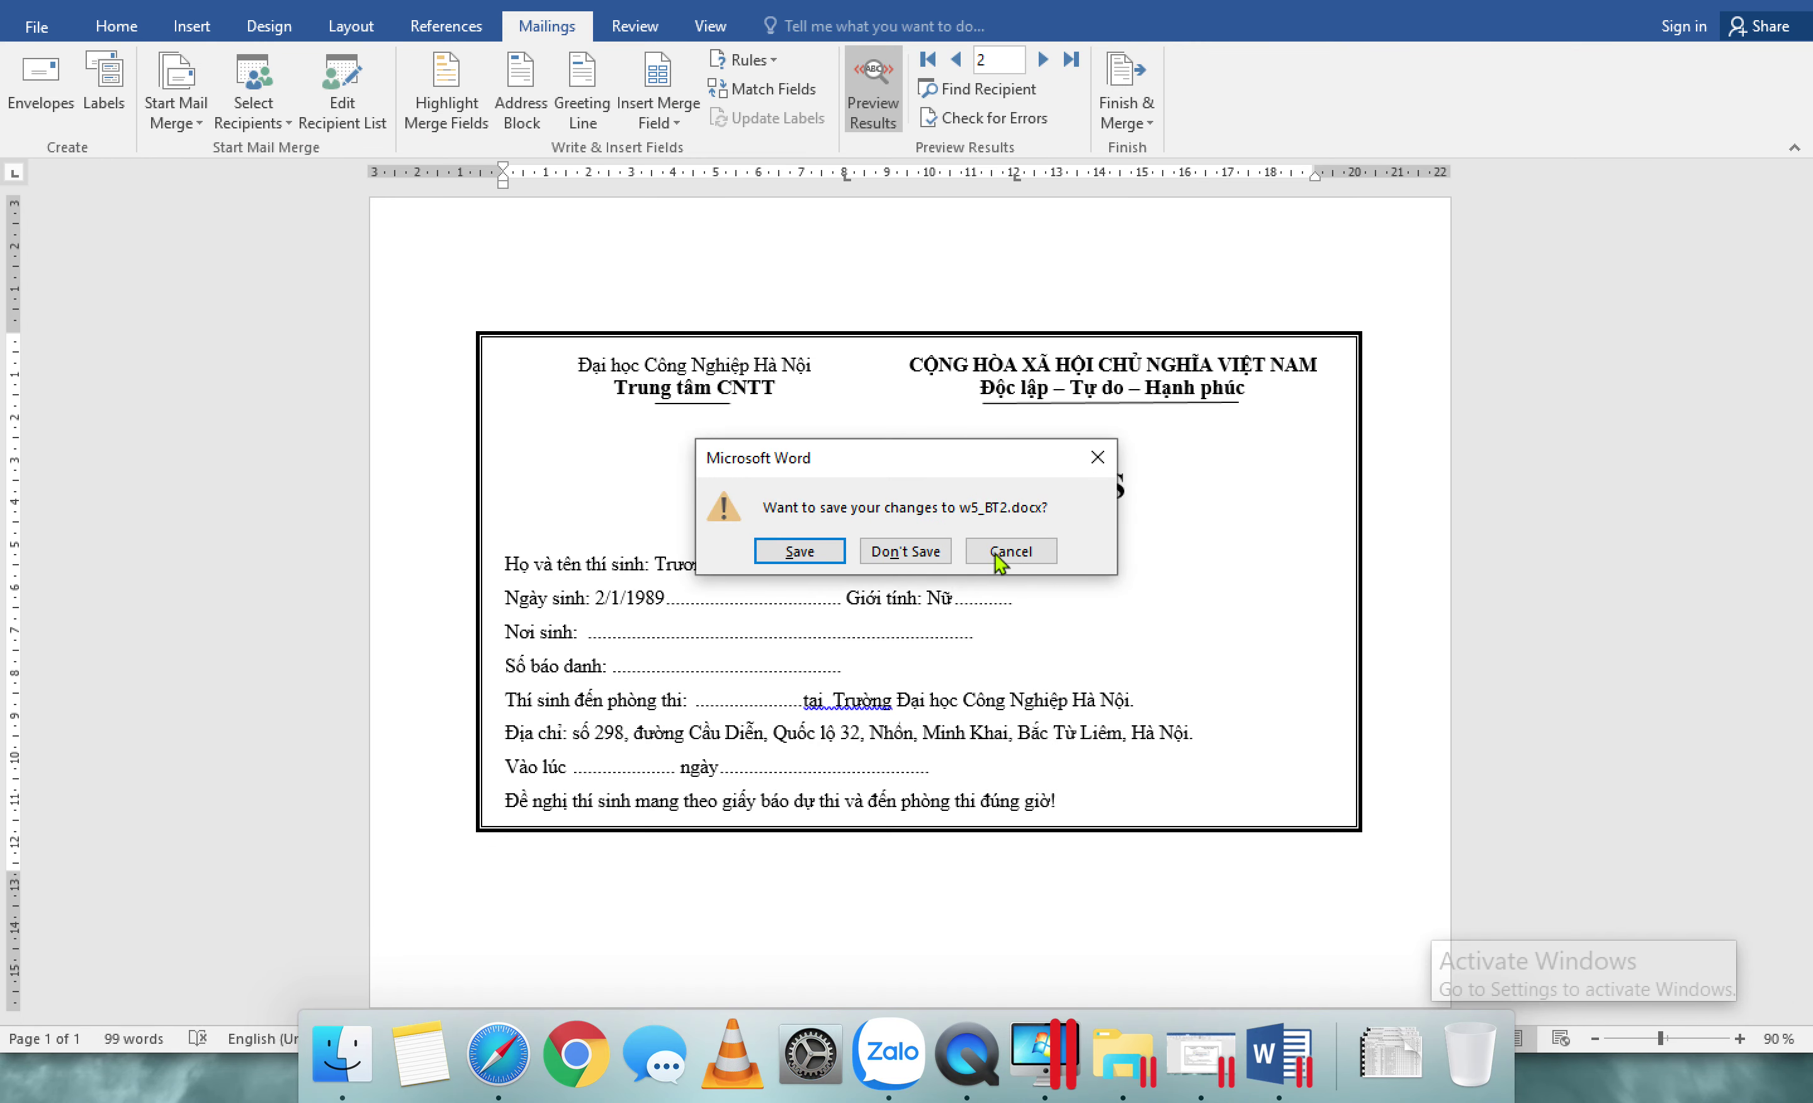
{"action": "left_click", "coordinate": [1019, 556]}
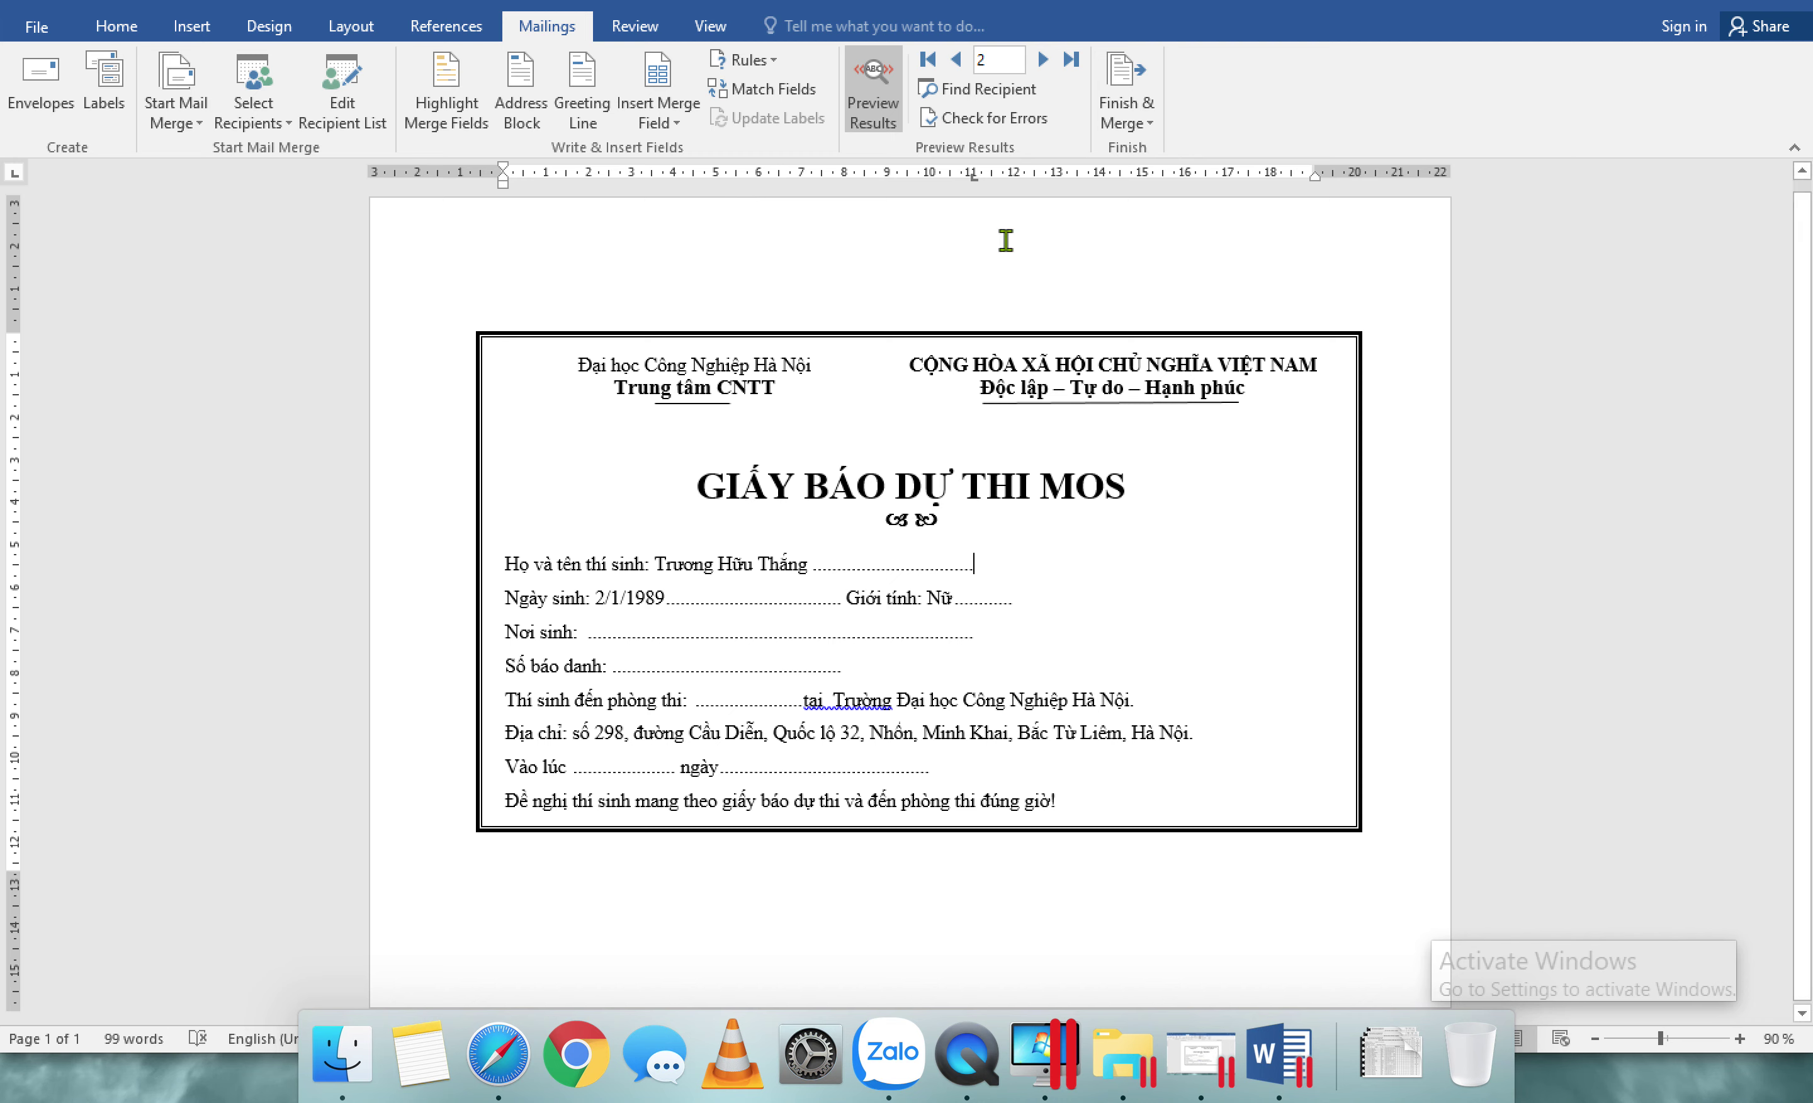
Step: Check the required file name in the exercise PDF and the saved file in the BT2 folder, and return to Word
{"action": "left_click", "coordinate": [498, 1068]}
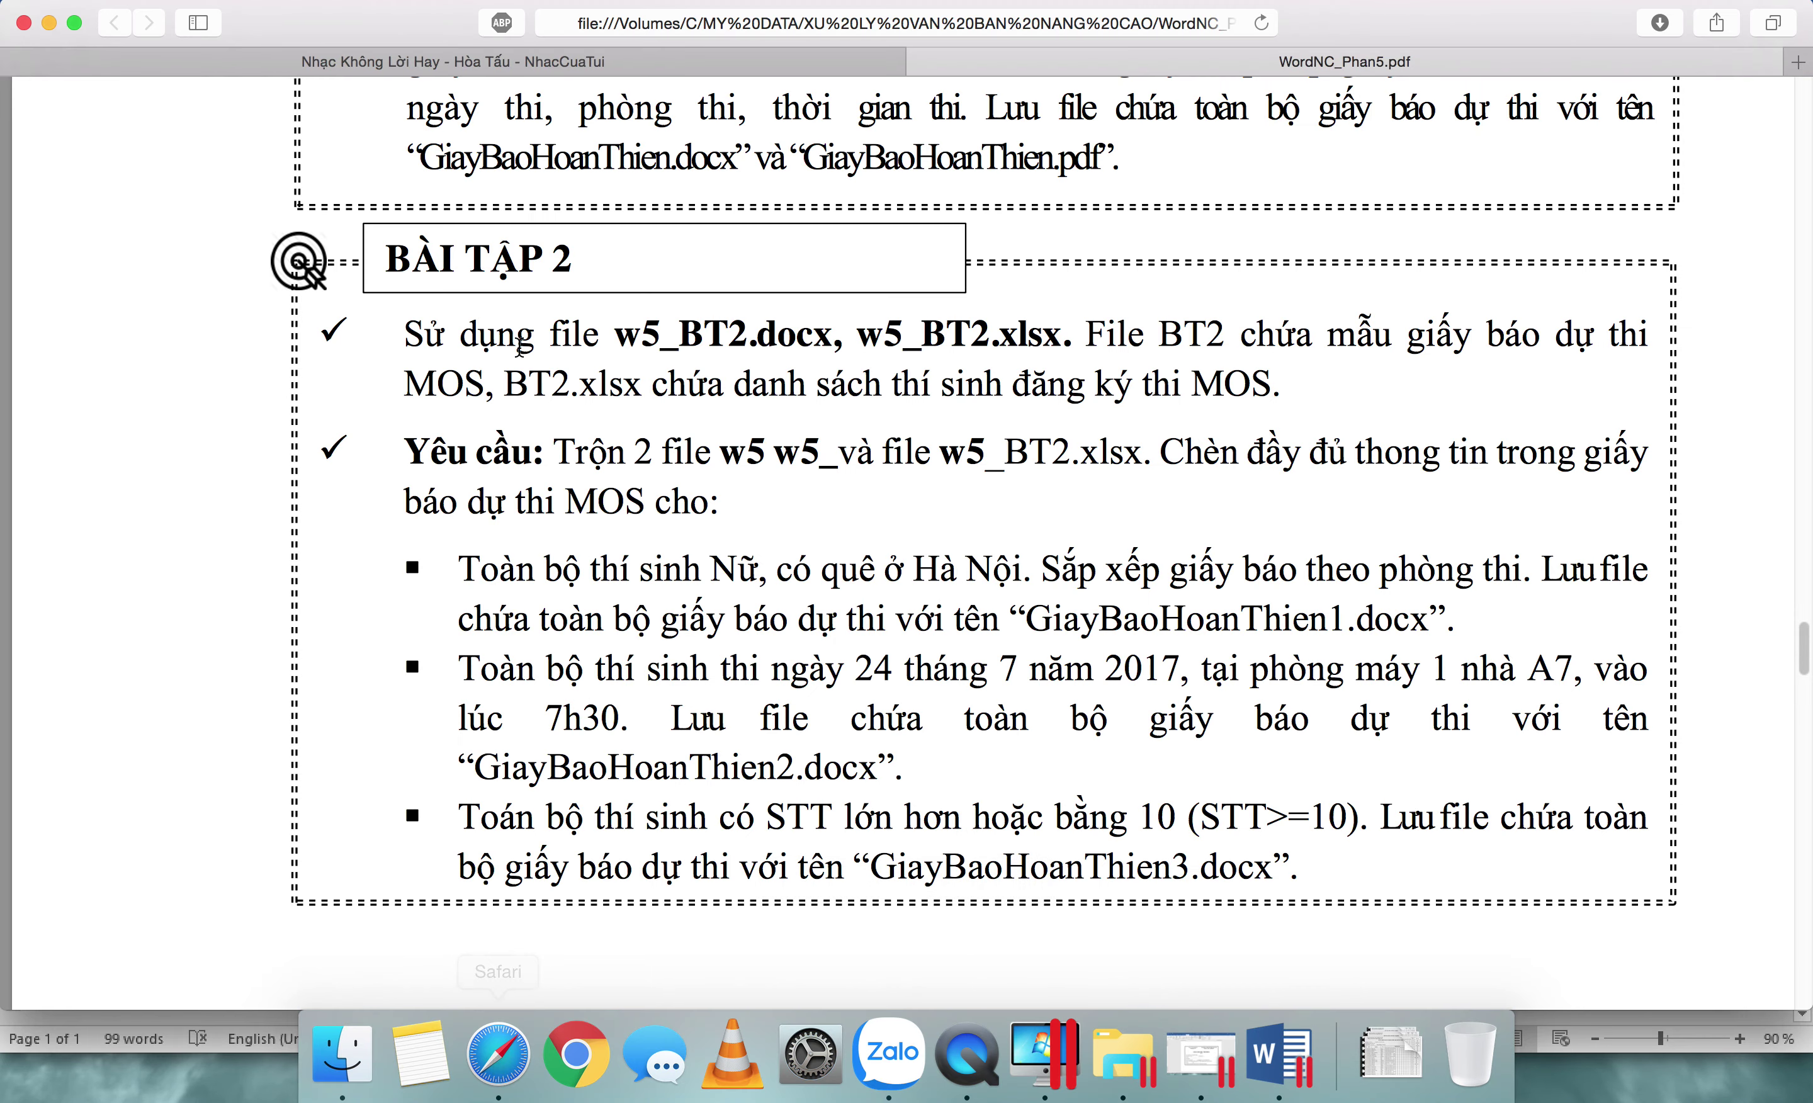
{"action": "left_click", "coordinate": [547, 65]}
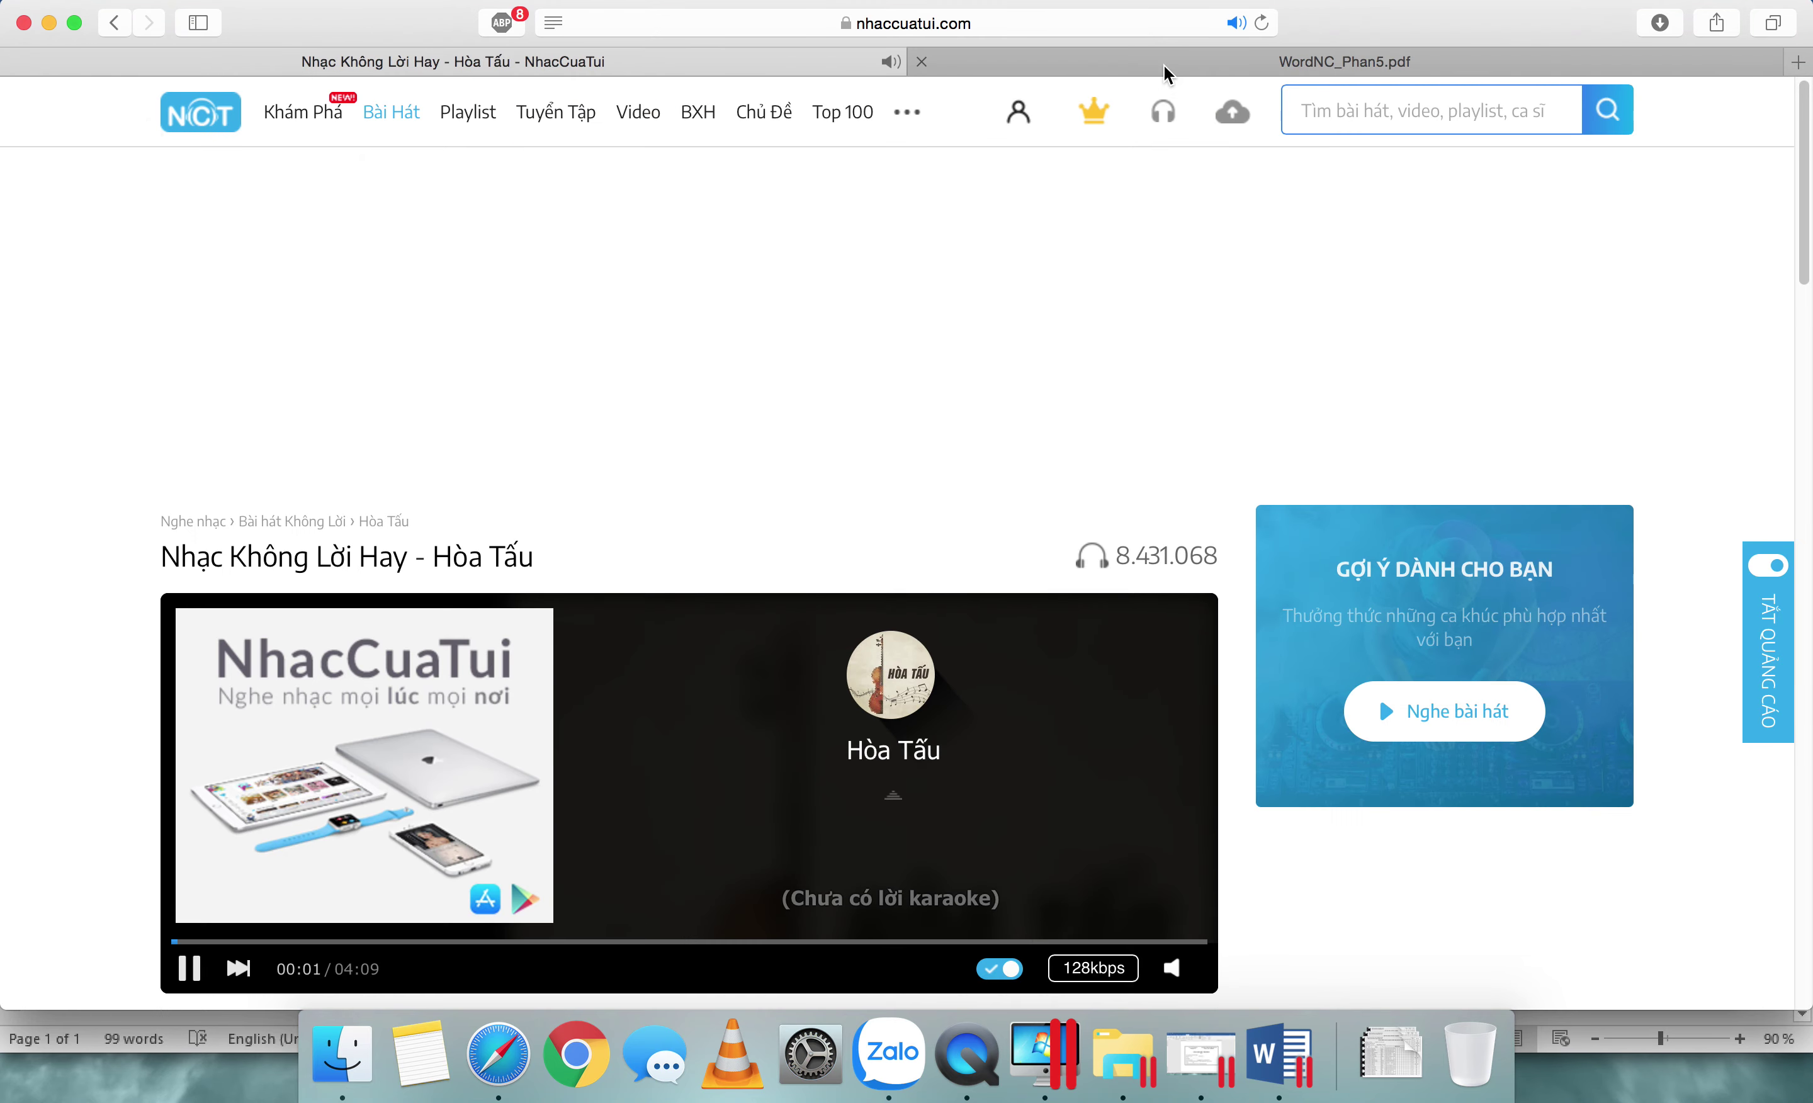
{"action": "left_click", "coordinate": [1166, 71]}
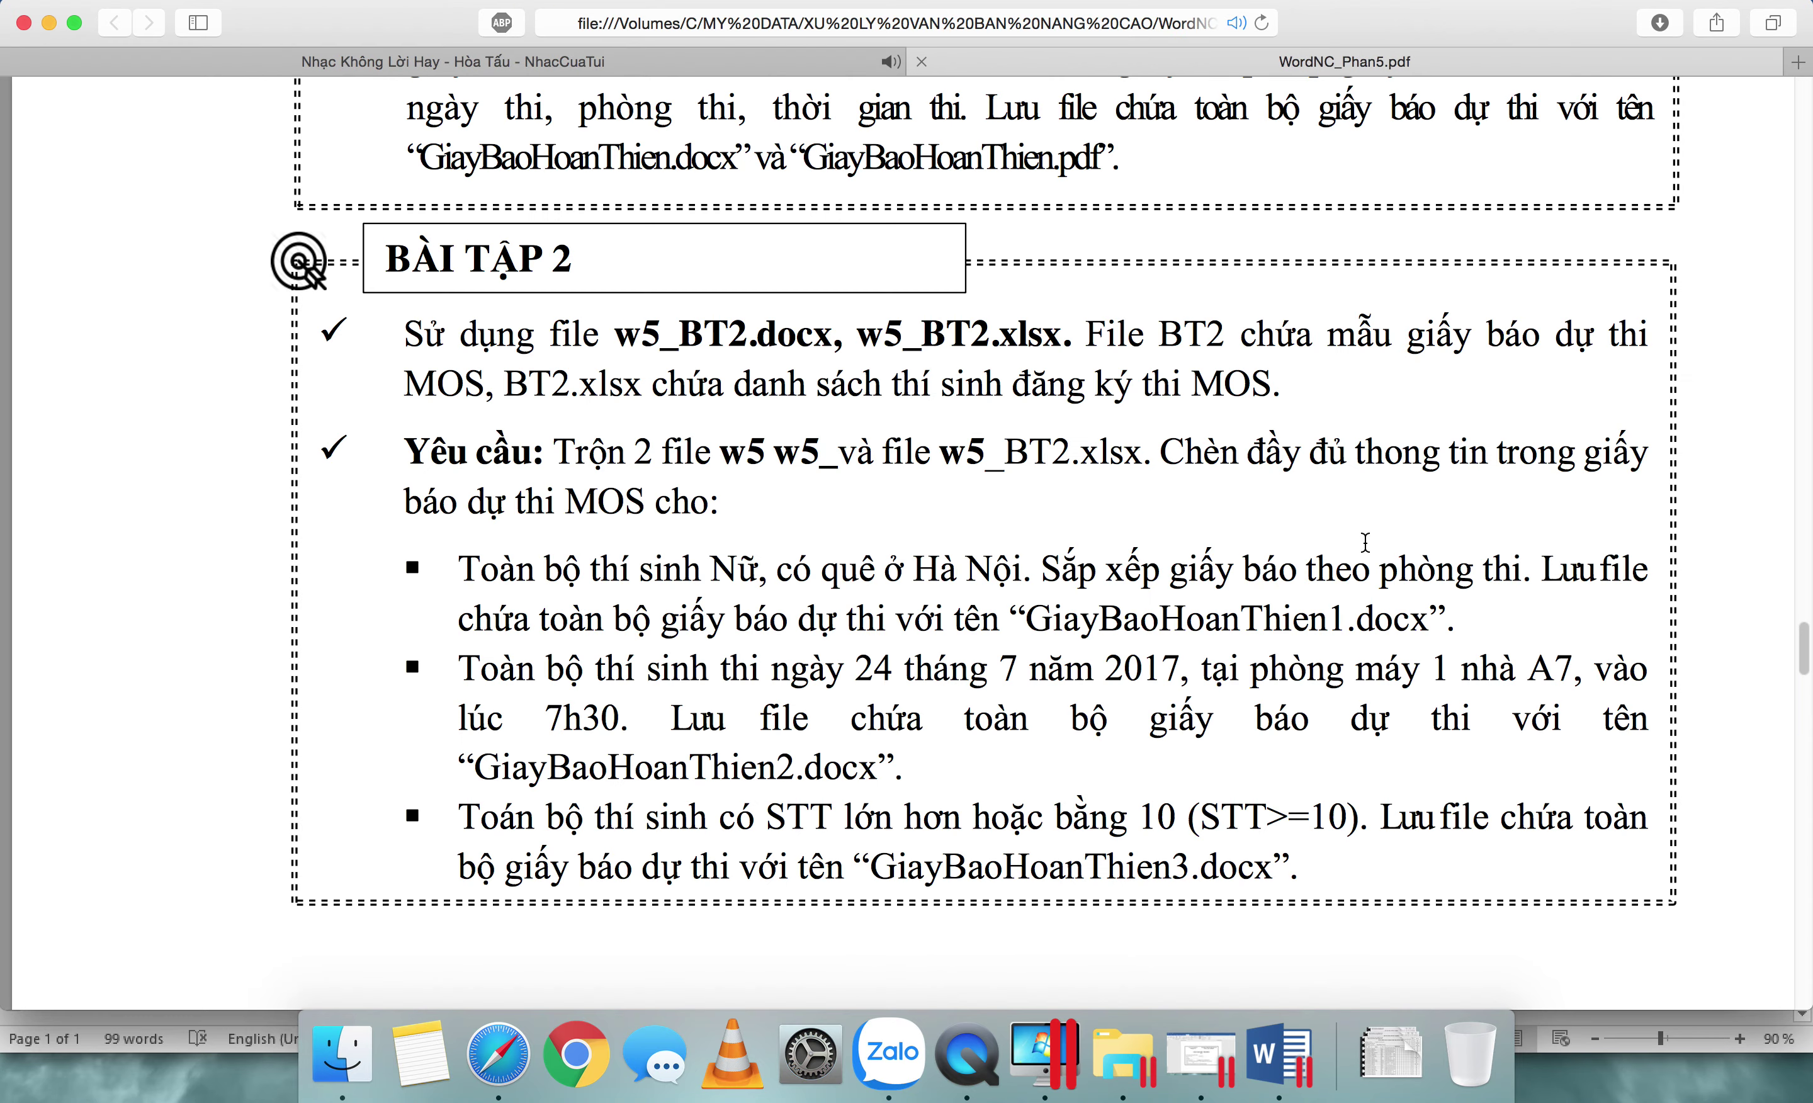
{"action": "left_click", "coordinate": [1123, 1054]}
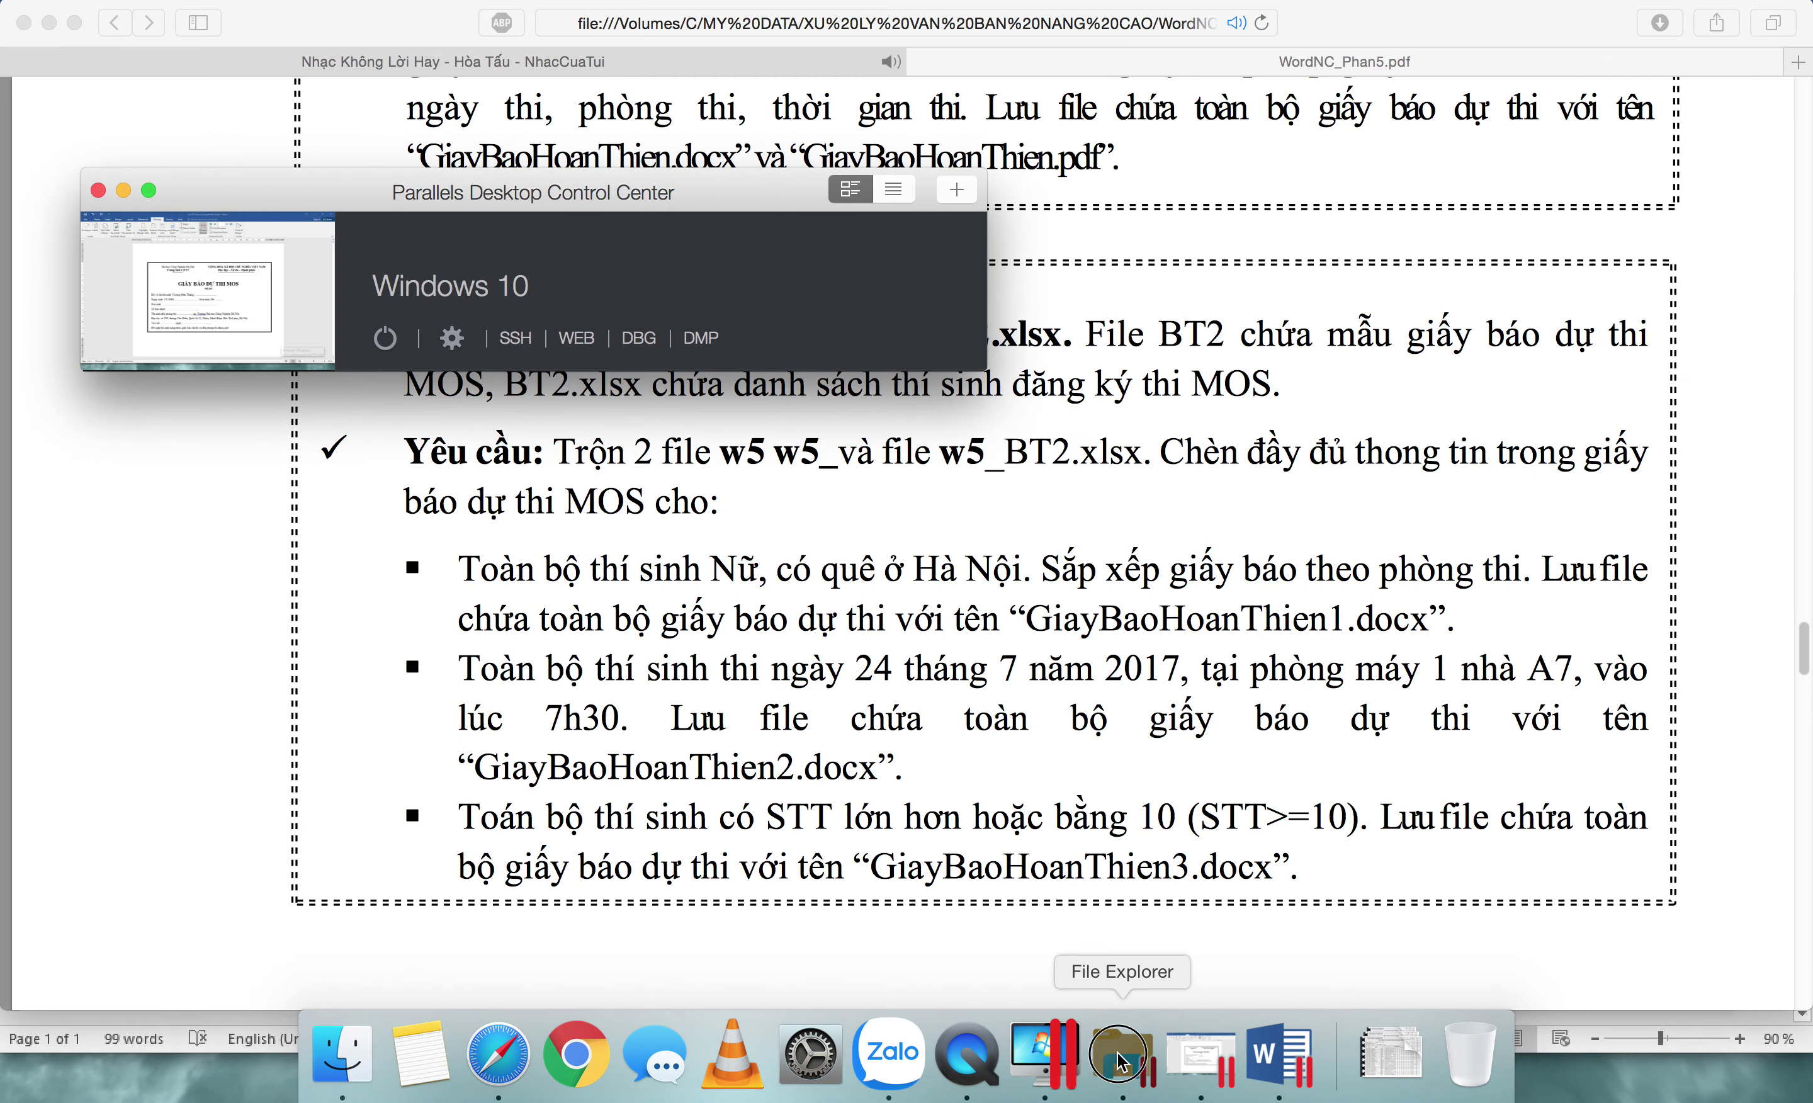
{"action": "double_click", "coordinate": [541, 246]}
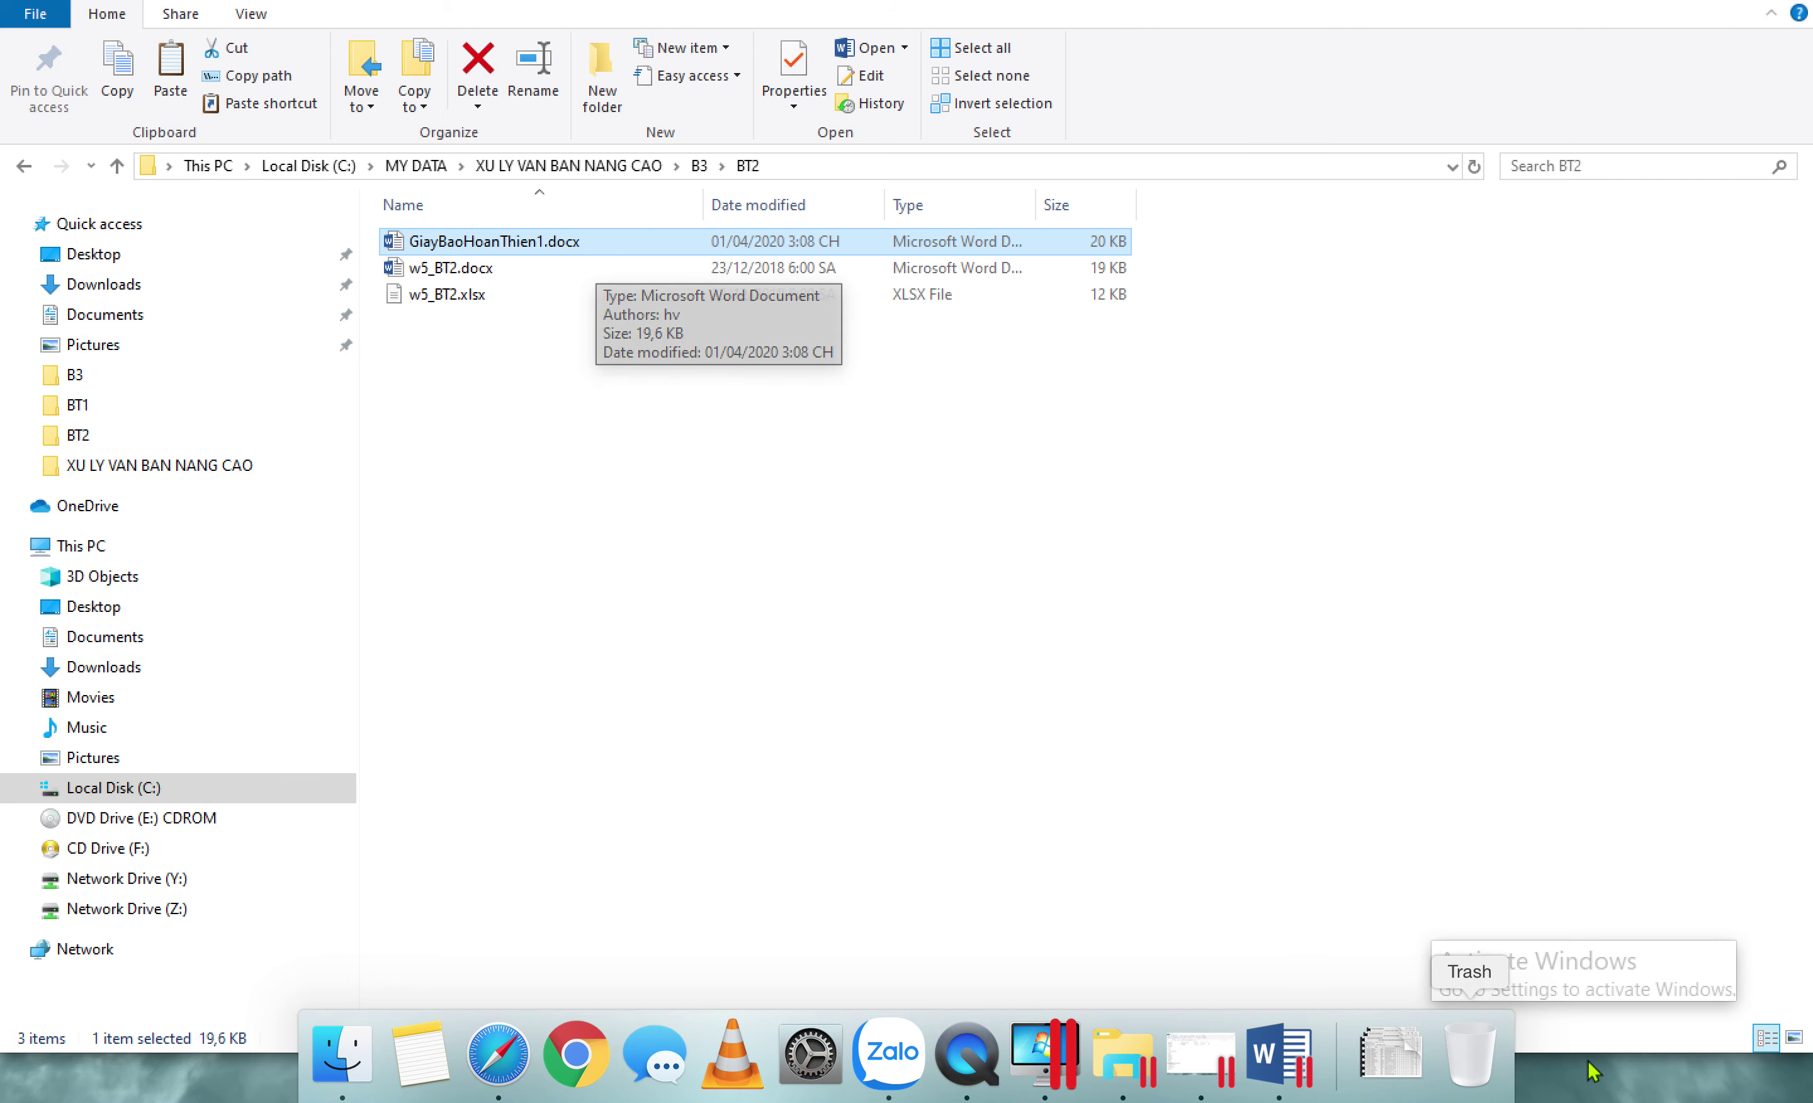
{"action": "left_click", "coordinate": [1304, 1065]}
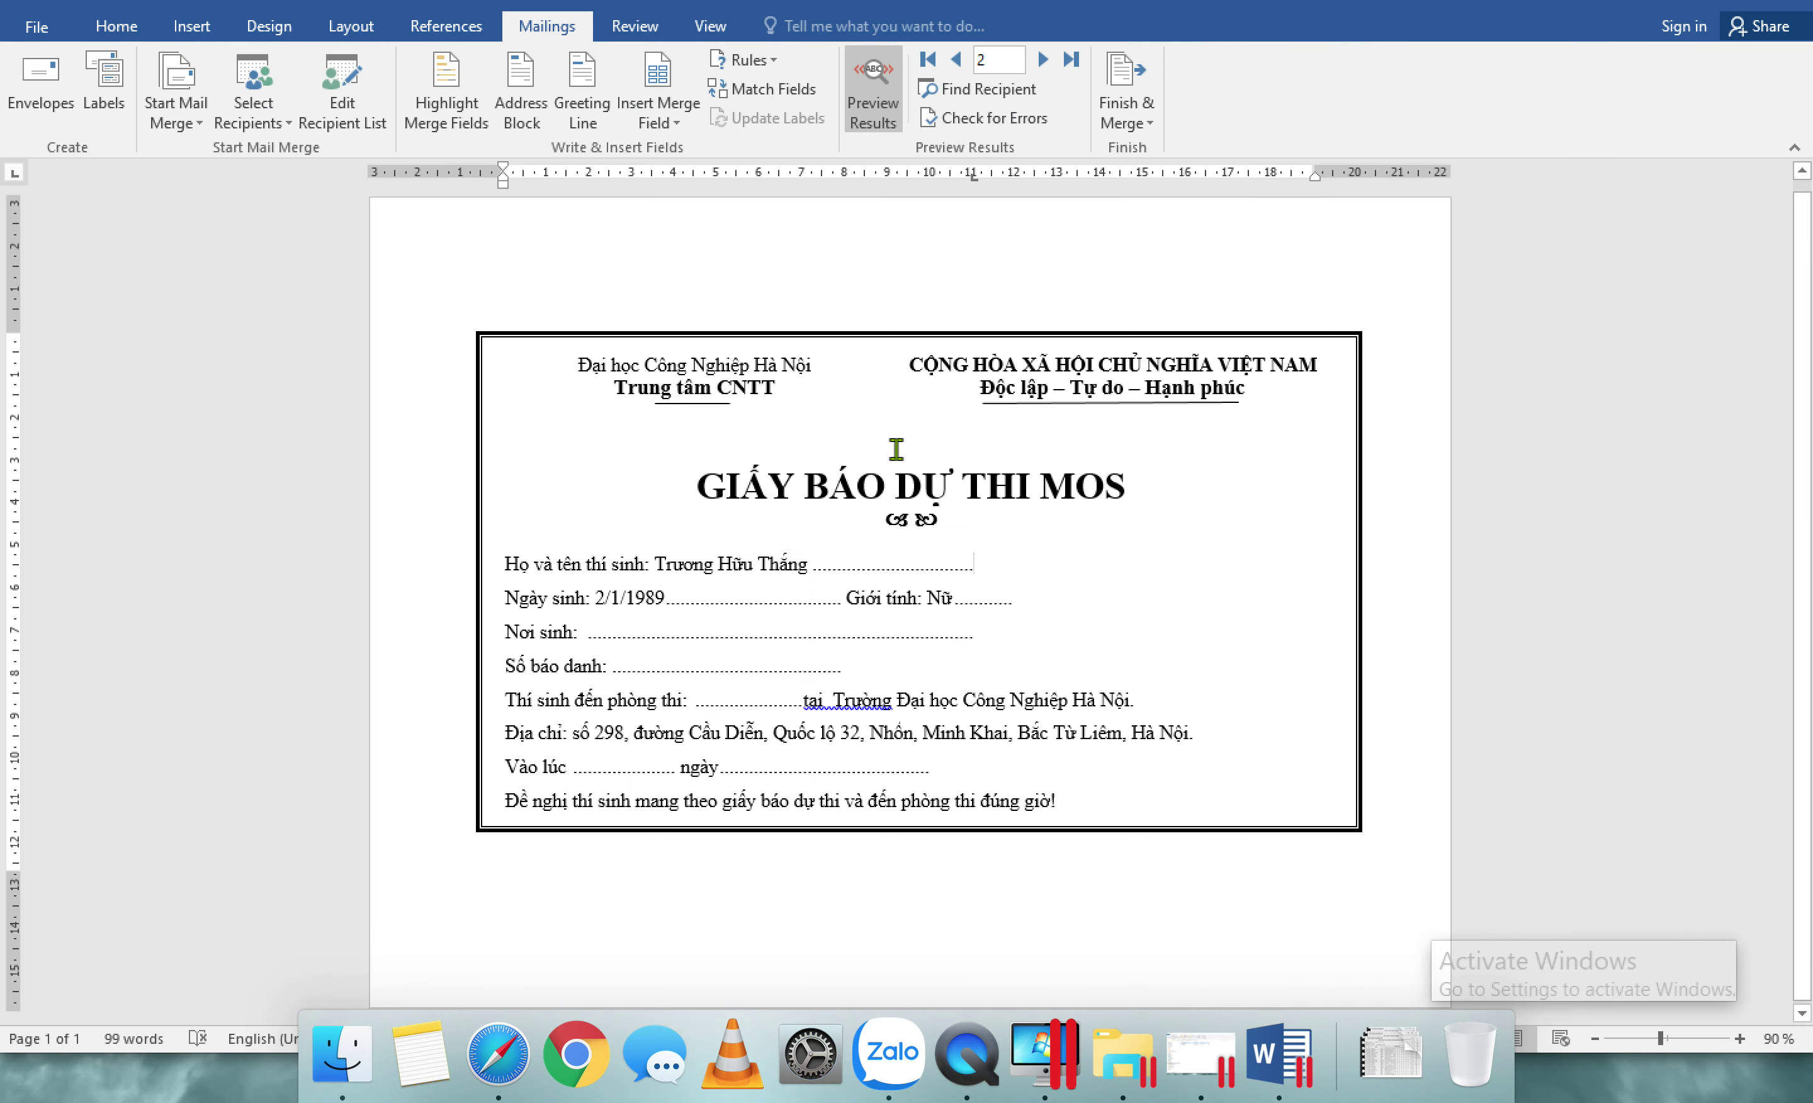
Step: Read the second BÀI TẬP 2 requirement in the exercise PDF in Safari and switch back to Word
{"action": "left_click", "coordinate": [498, 1054]}
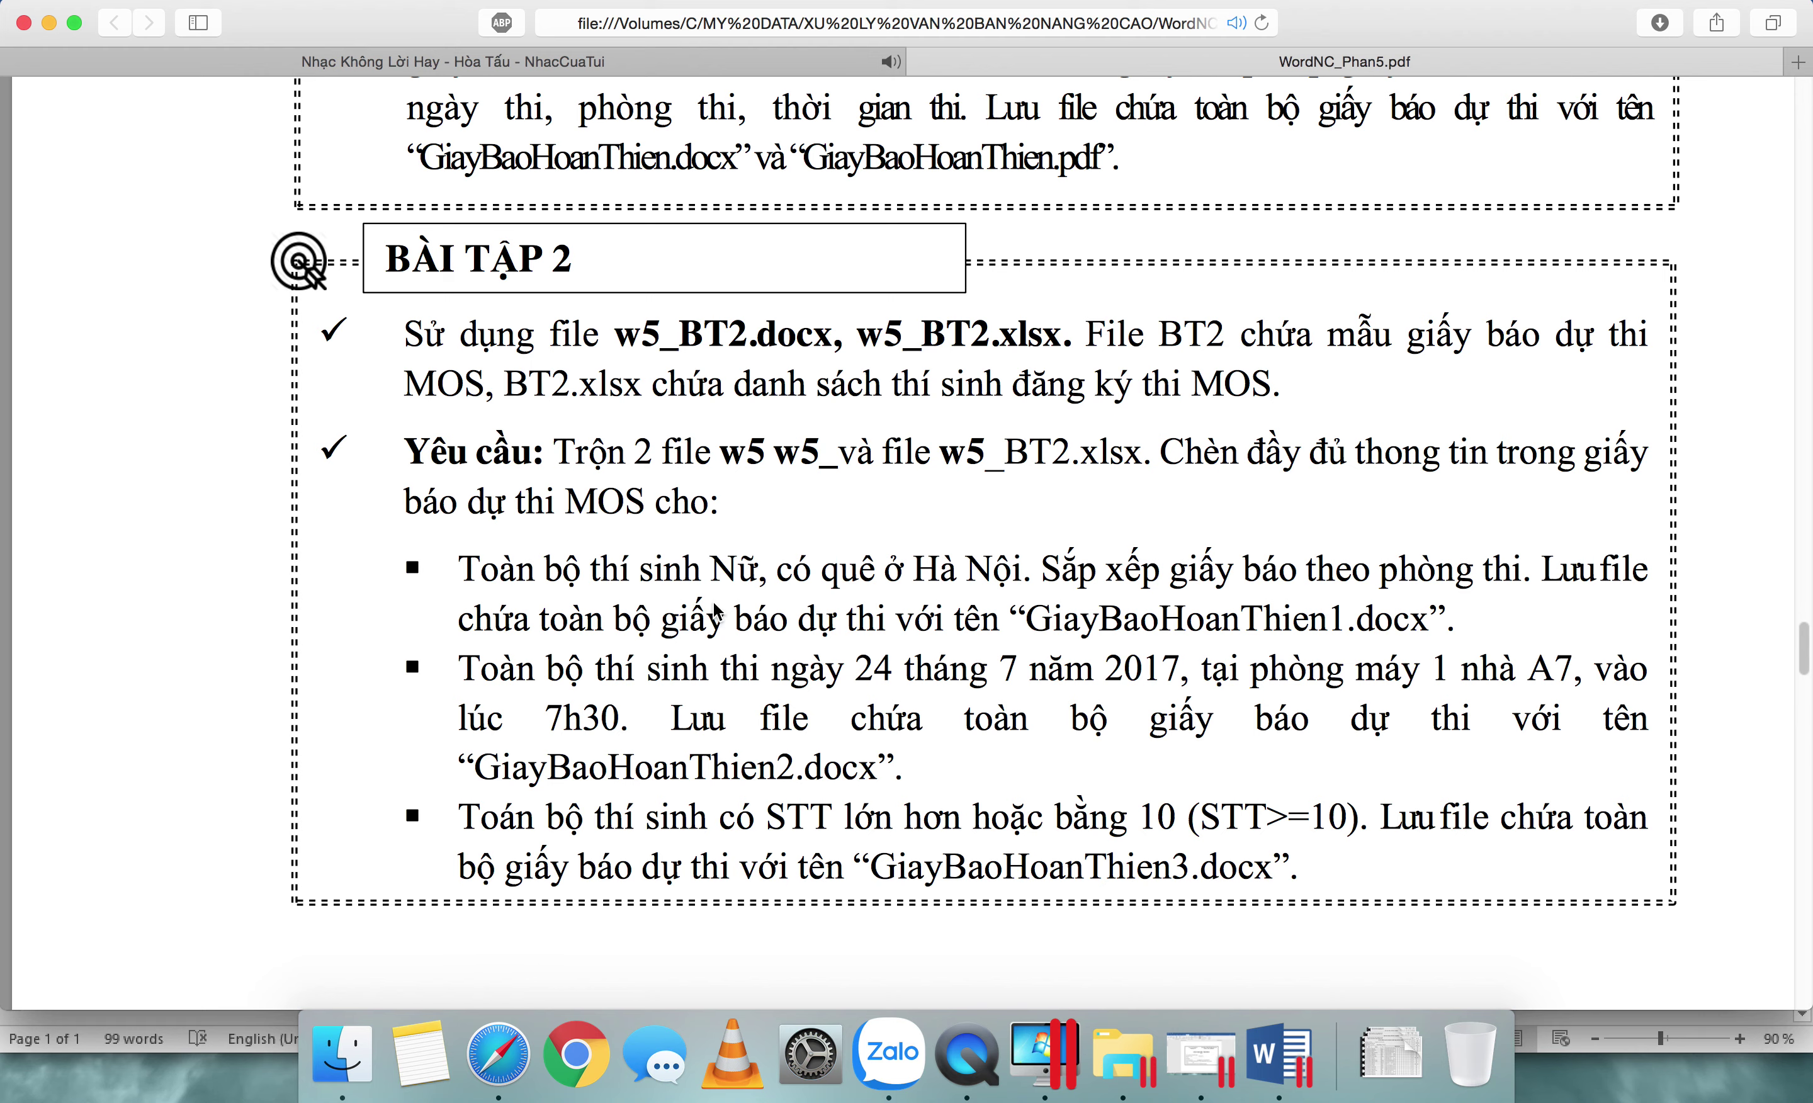
{"action": "left_click_drag", "start_coordinate": [480, 665], "coordinate": [905, 757]}
{"action": "left_click", "coordinate": [910, 752]}
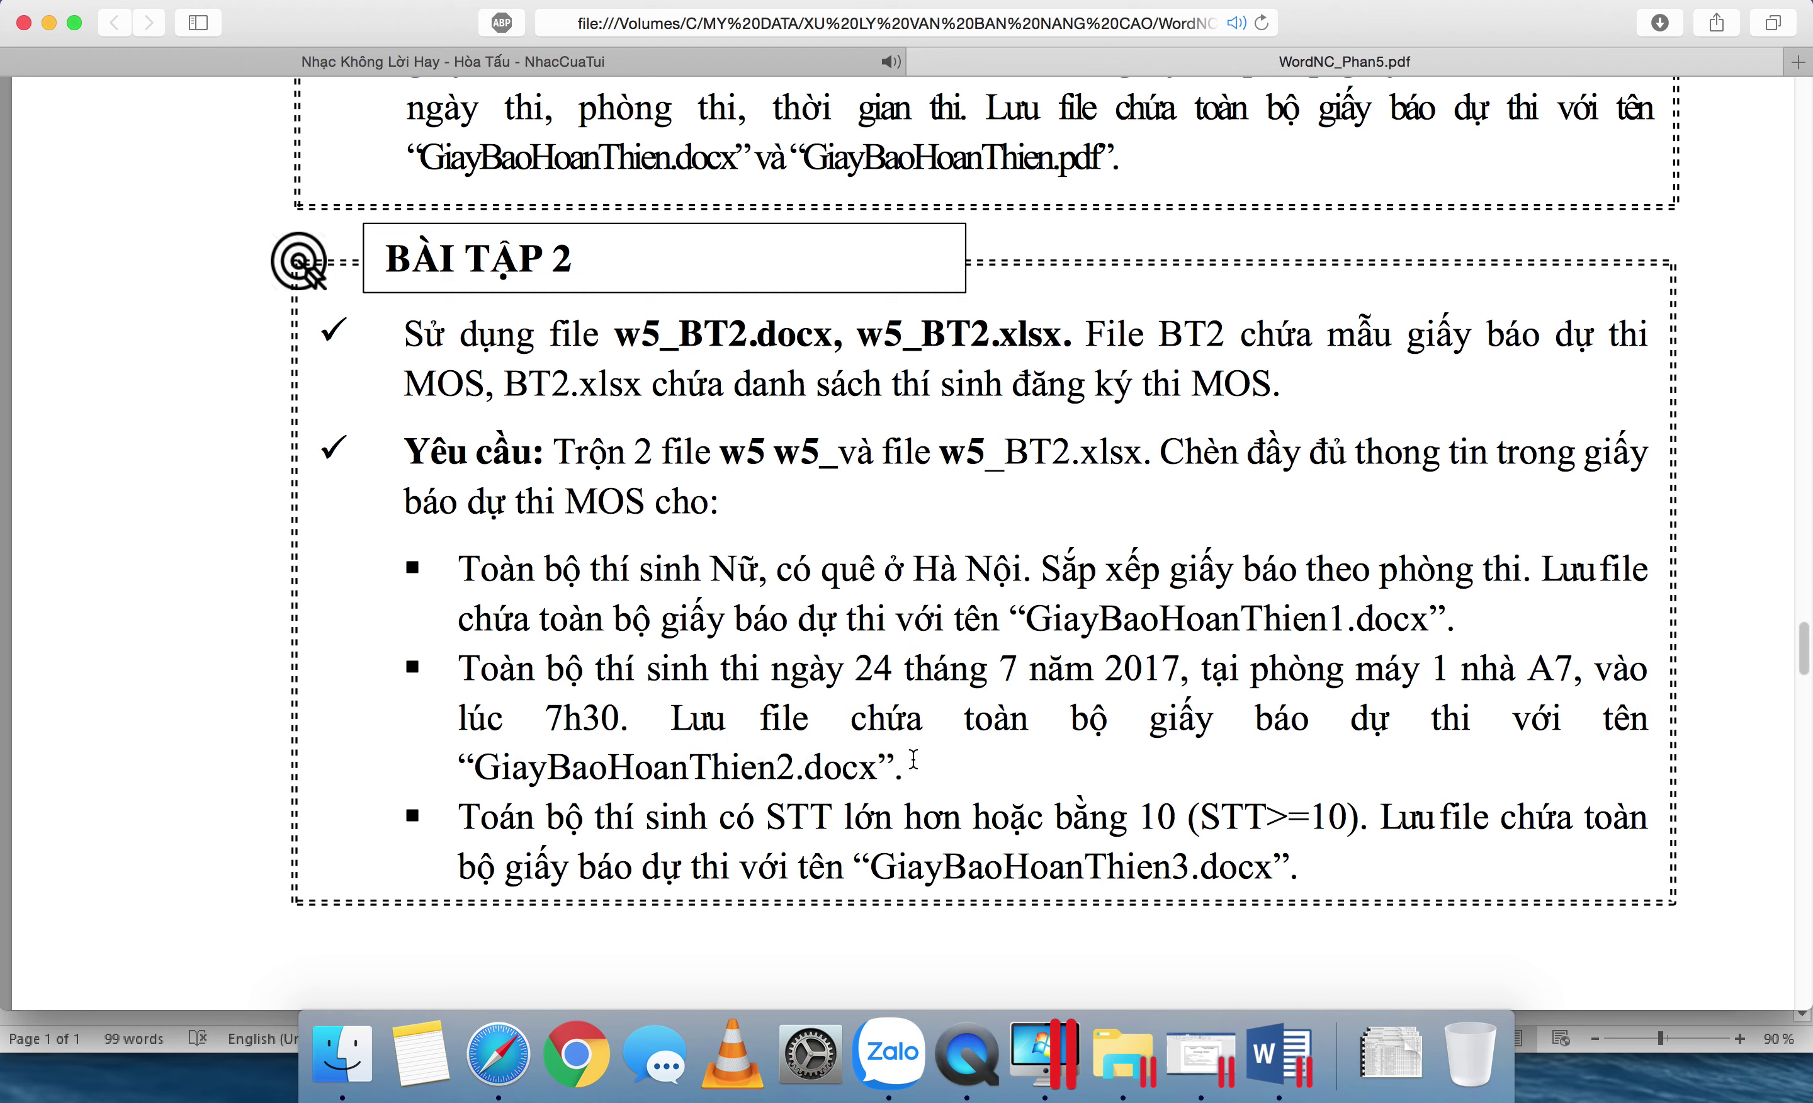
{"action": "key", "text": "super+Tab"}
Step: Clear all filter conditions from the mail merge recipient list and apply the empty filter
{"action": "left_click", "coordinate": [379, 119]}
{"action": "left_click", "coordinate": [826, 615]}
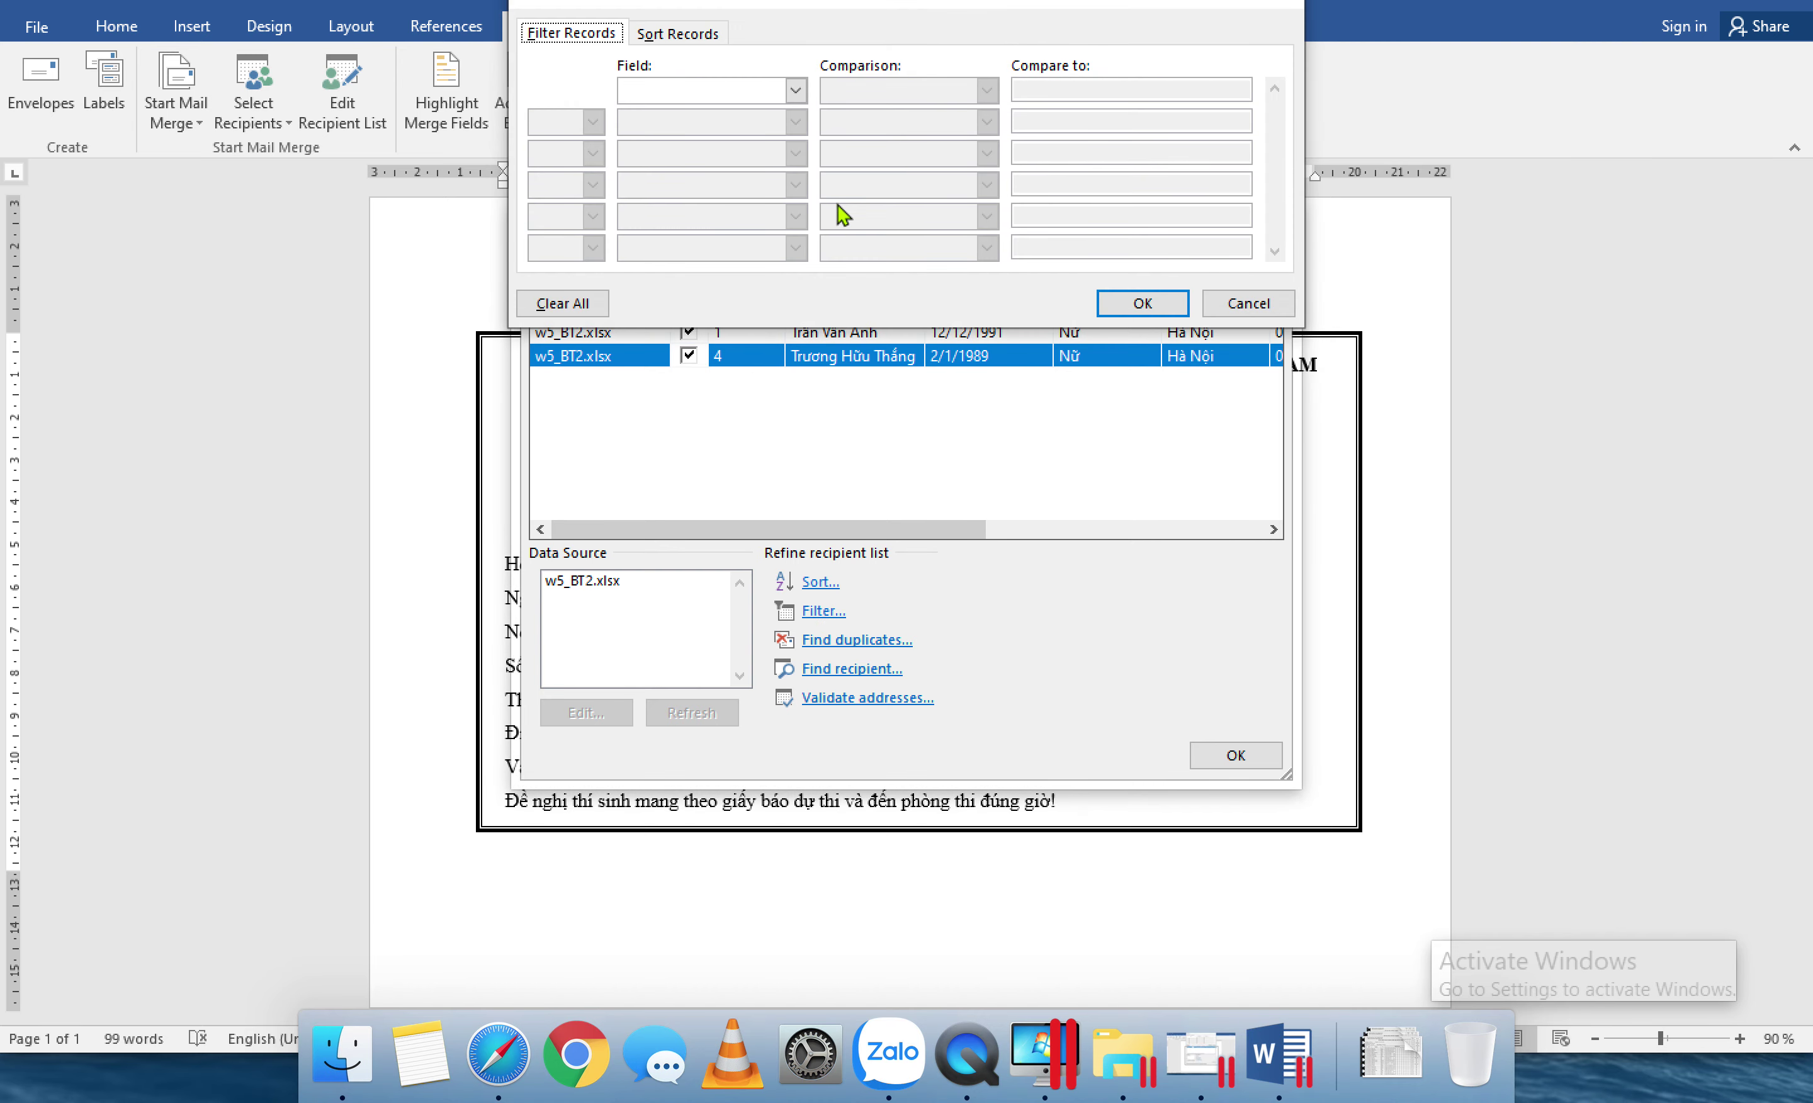
{"action": "key", "text": "Escape"}
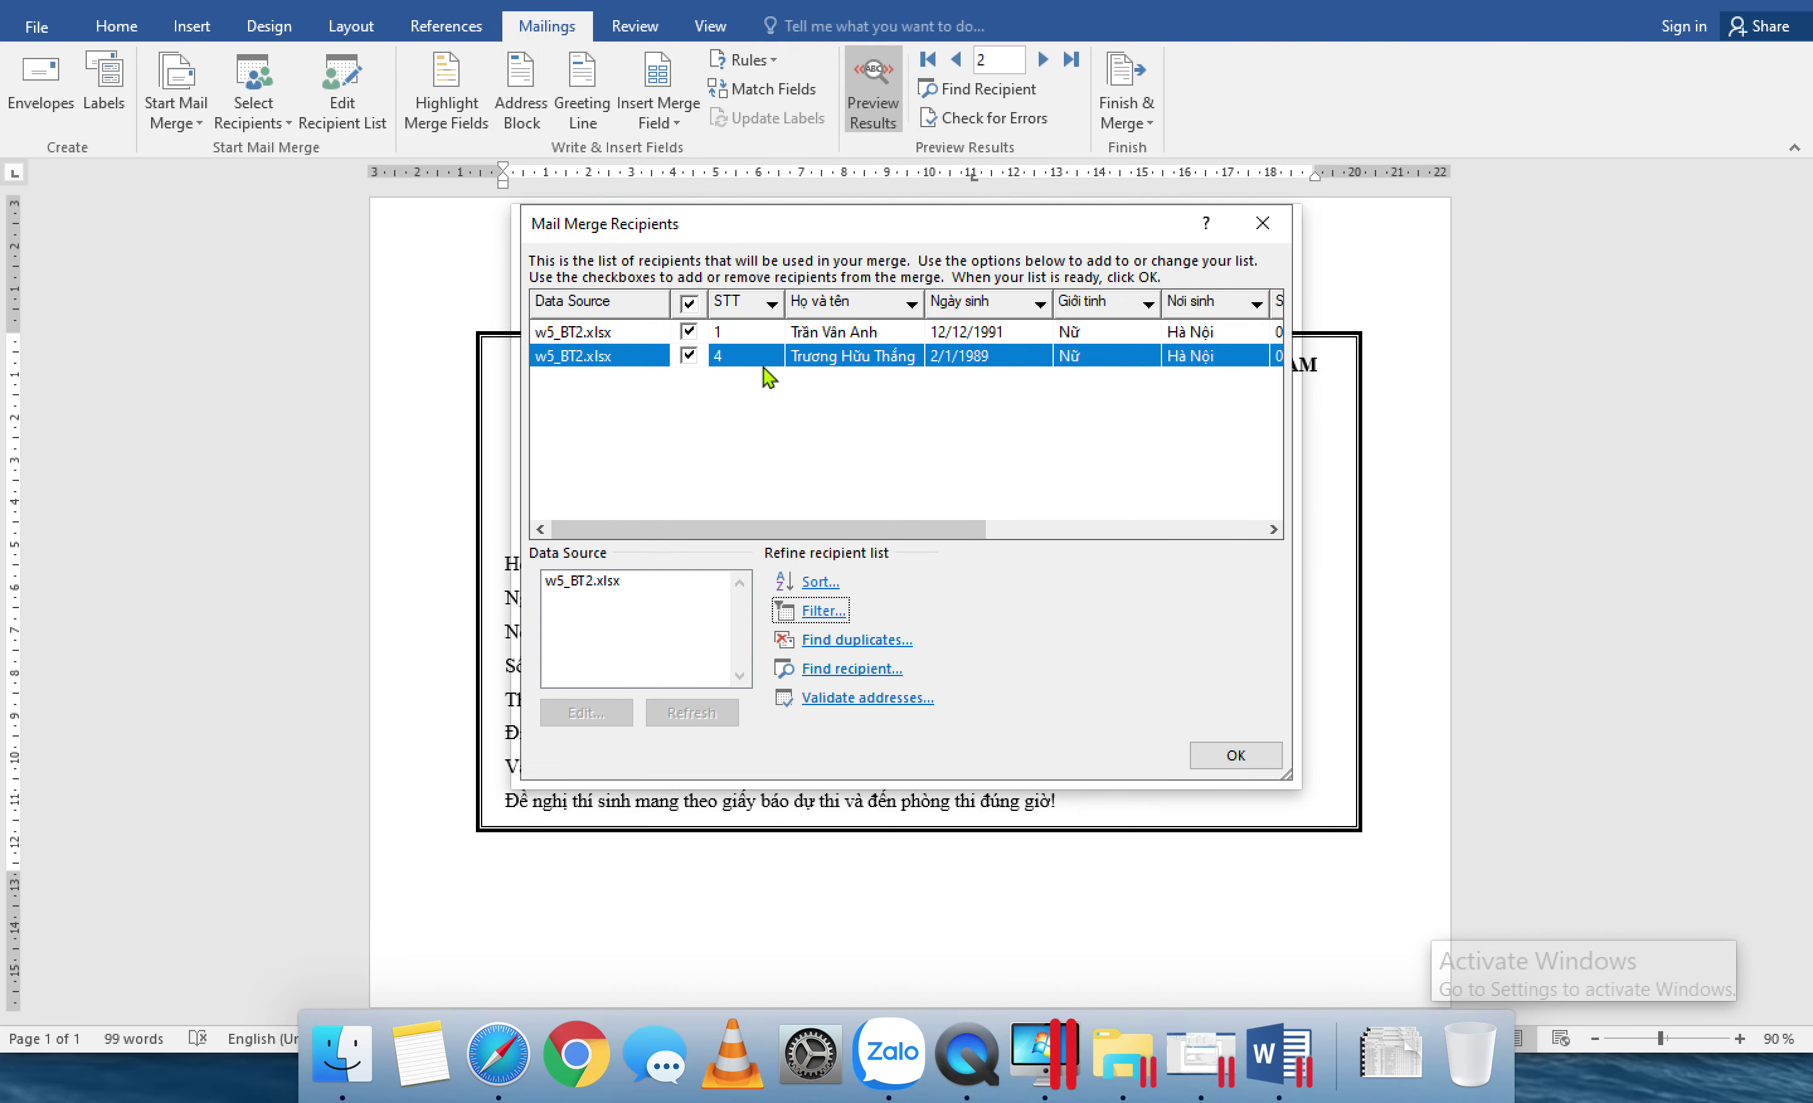
{"action": "left_click", "coordinate": [823, 613]}
{"action": "left_click", "coordinate": [584, 305]}
{"action": "left_click", "coordinate": [1111, 303]}
{"action": "left_click", "coordinate": [918, 419]}
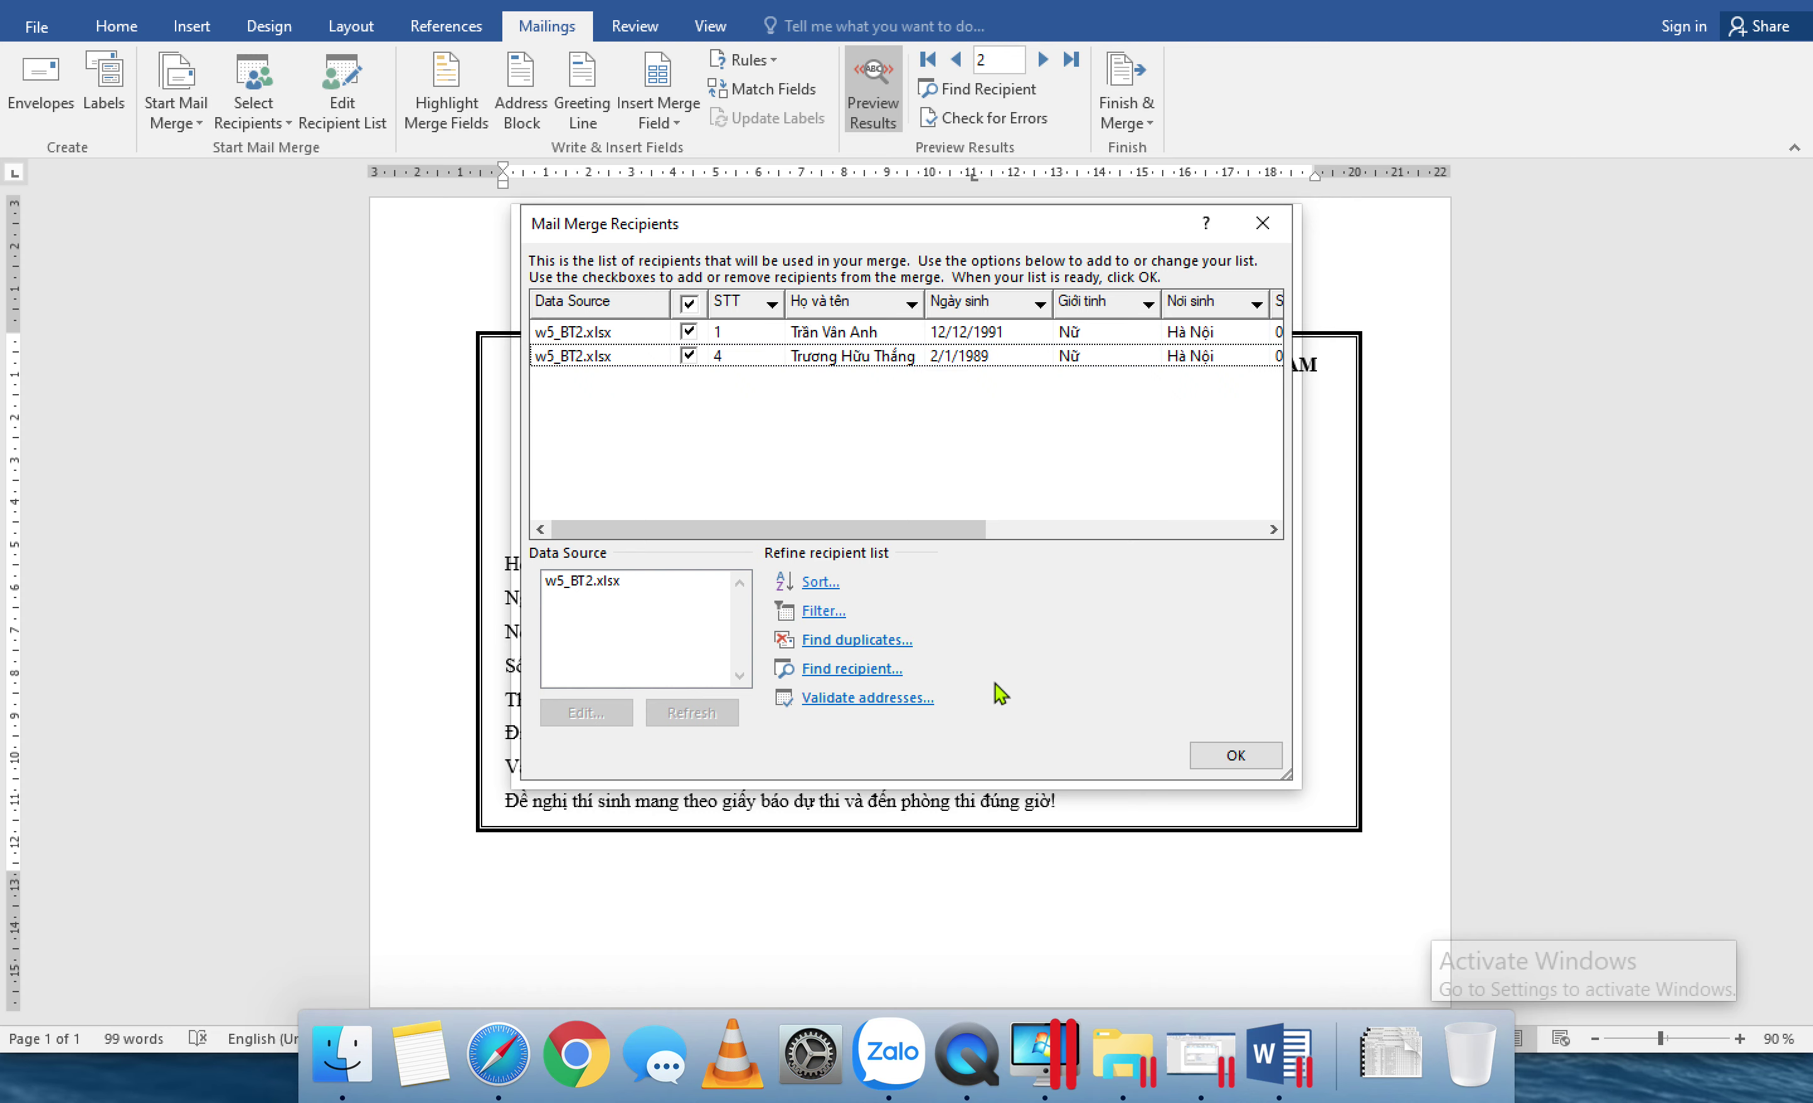
Step: Reload the full recipient list by opening the w5_BT2.xlsx data source for editing and closing it without changes
{"action": "left_click", "coordinate": [605, 586]}
{"action": "left_click", "coordinate": [692, 715]}
{"action": "left_click", "coordinate": [588, 713]}
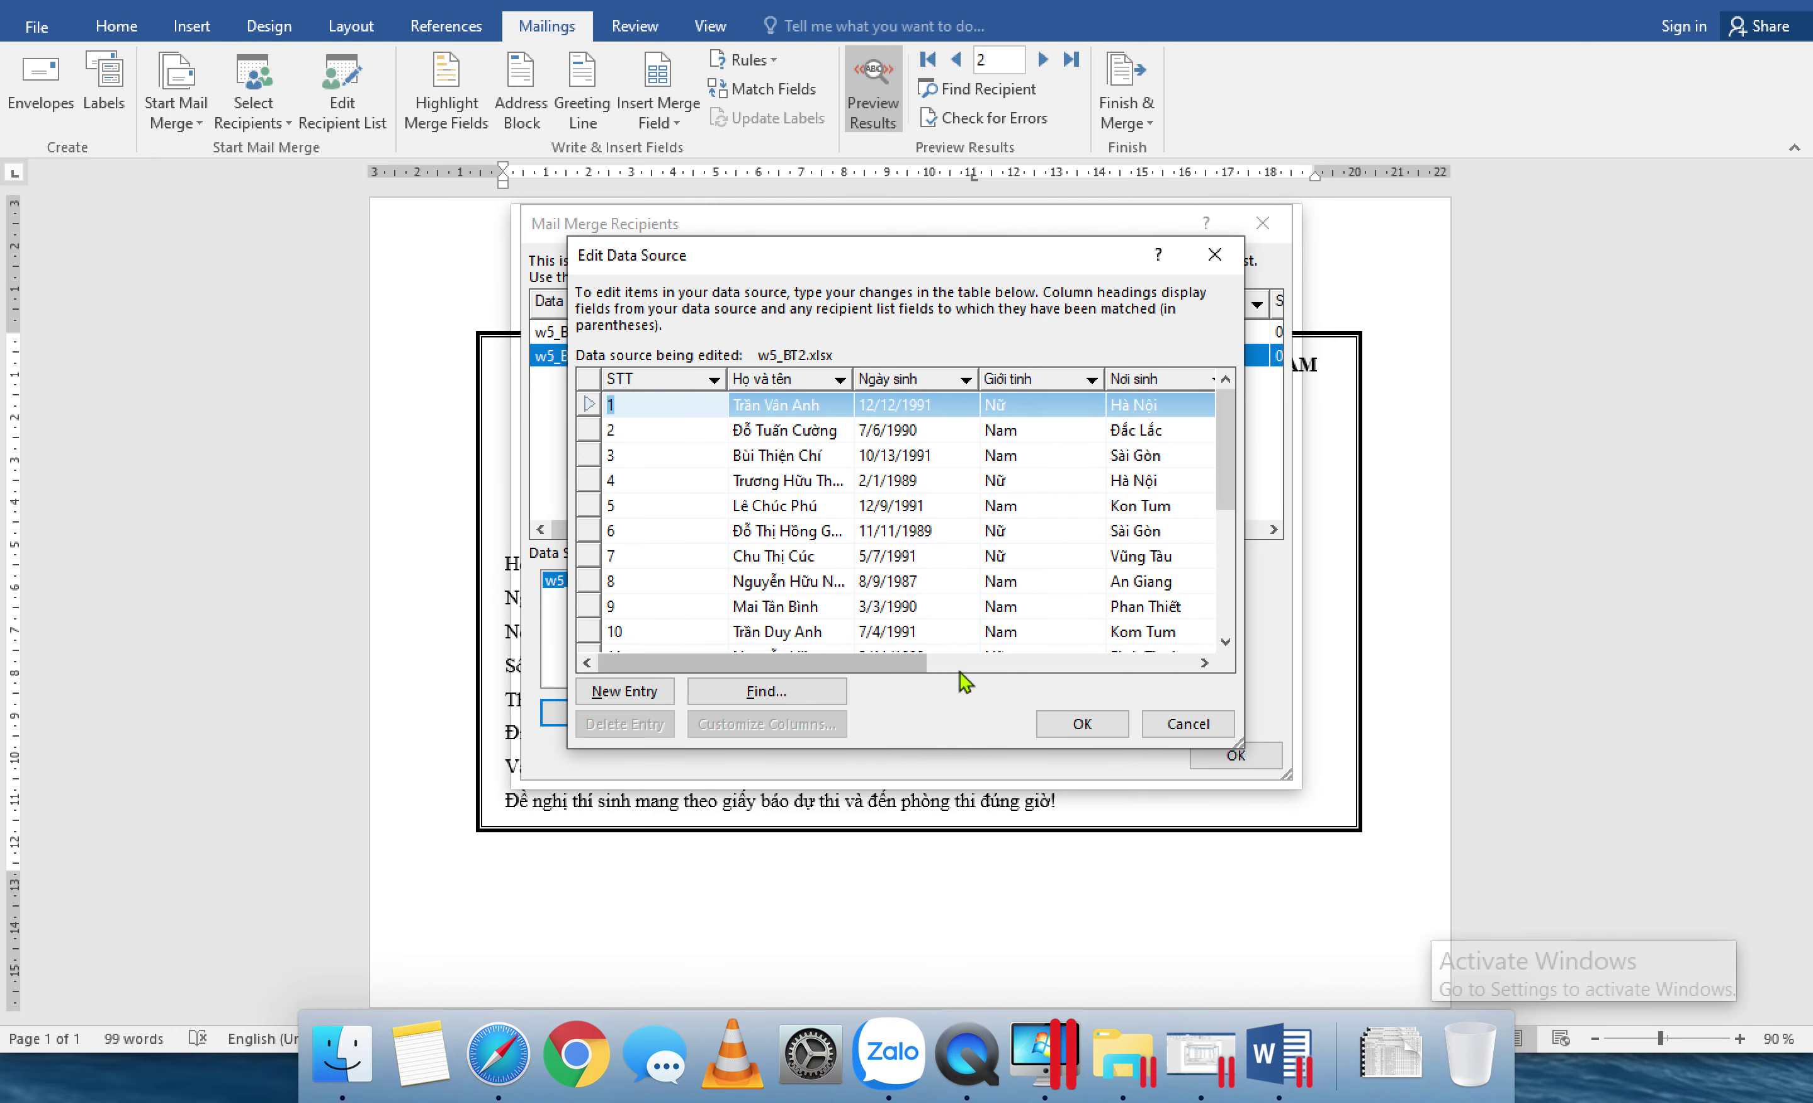
{"action": "left_click", "coordinate": [1188, 723]}
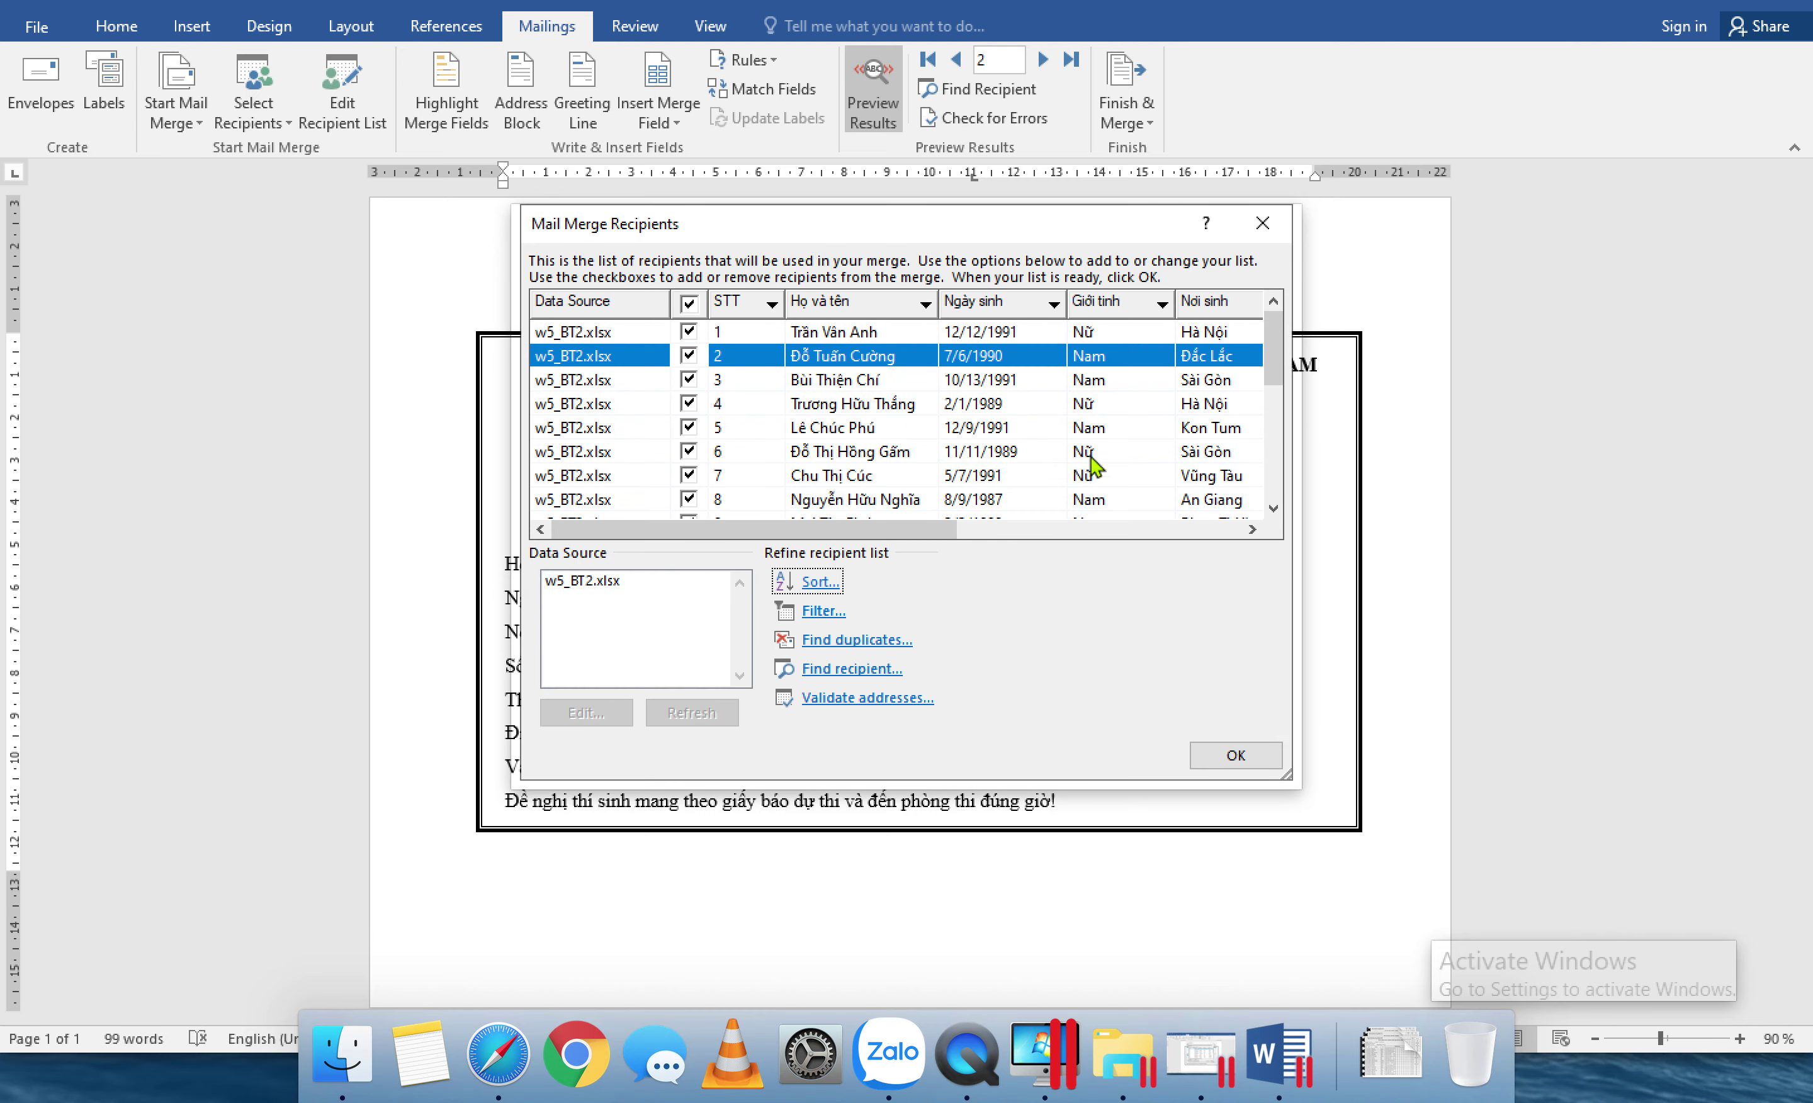
{"action": "mouse_move", "coordinate": [1273, 349]}
{"action": "left_mouse_down"}
{"action": "mouse_move", "coordinate": [1275, 483]}
{"action": "mouse_move", "coordinate": [1274, 304]}
{"action": "mouse_move", "coordinate": [1278, 324]}
{"action": "left_mouse_up"}
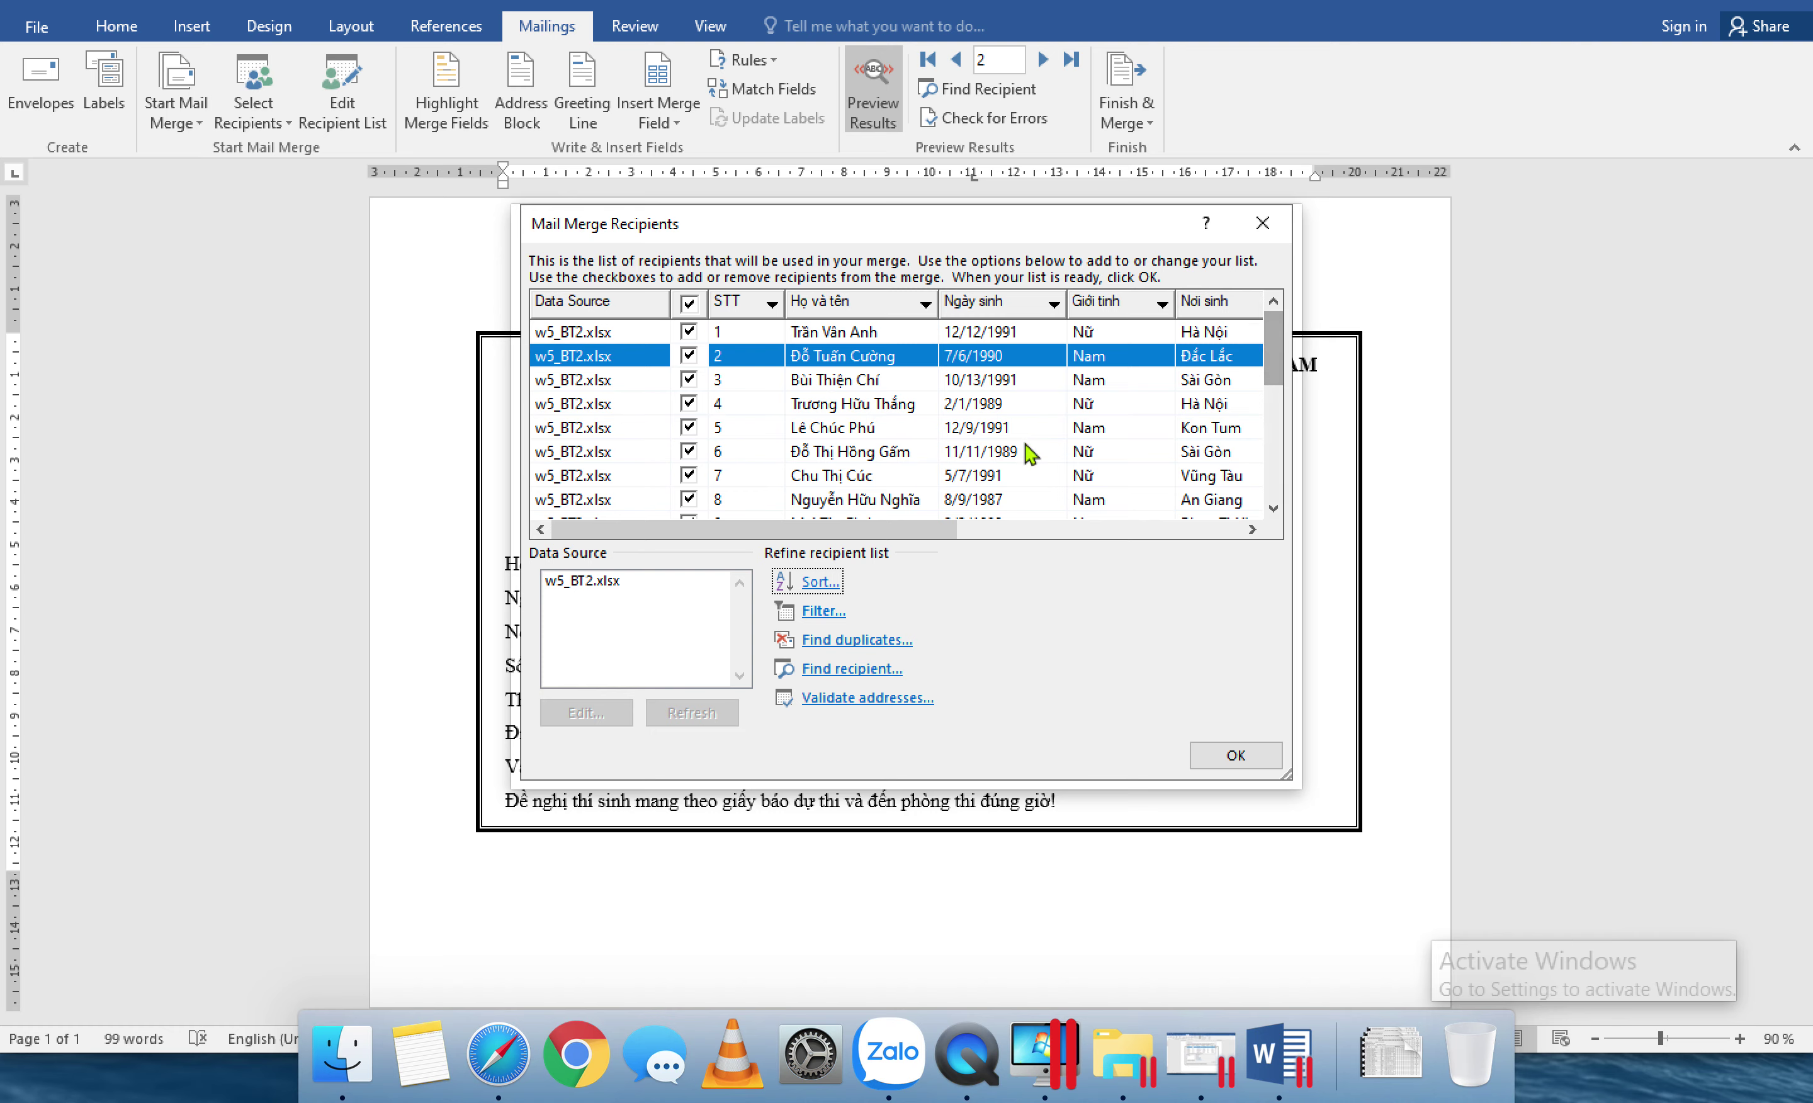
{"action": "left_click", "coordinate": [825, 611]}
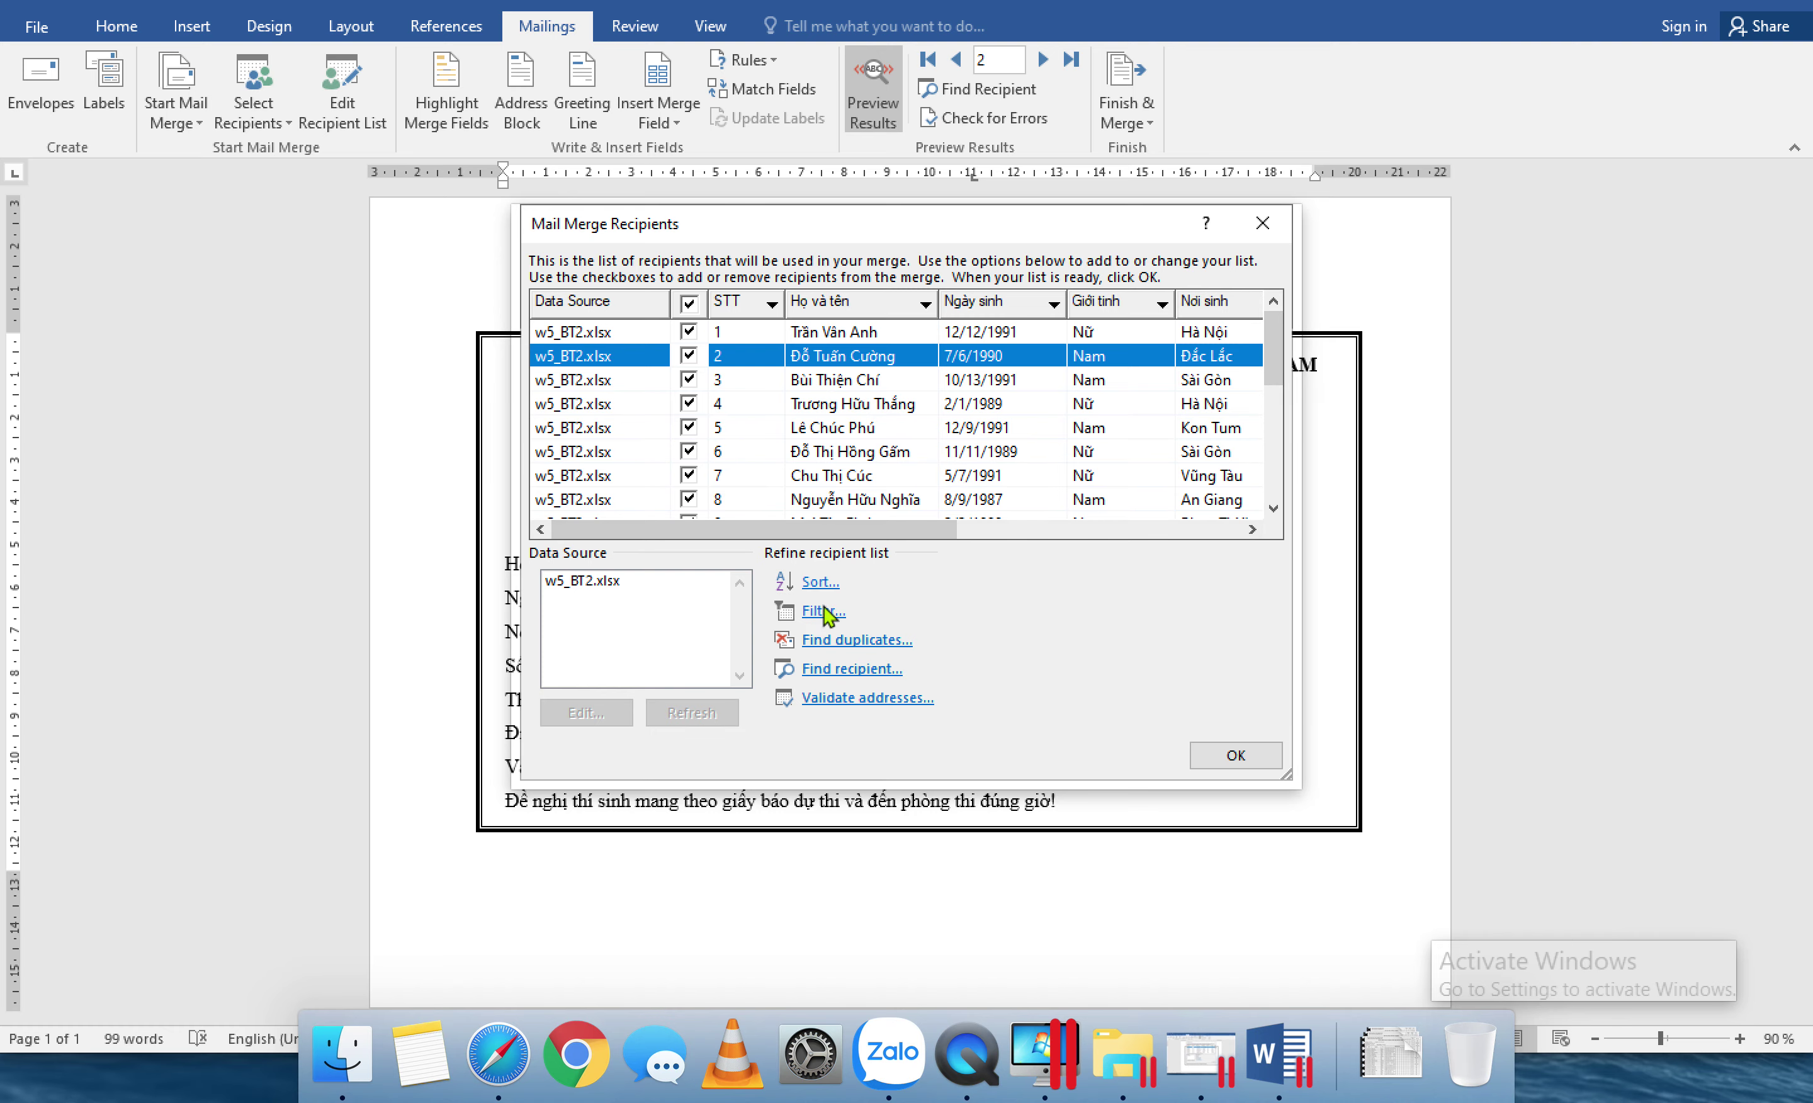
{"action": "left_click", "coordinate": [757, 95]}
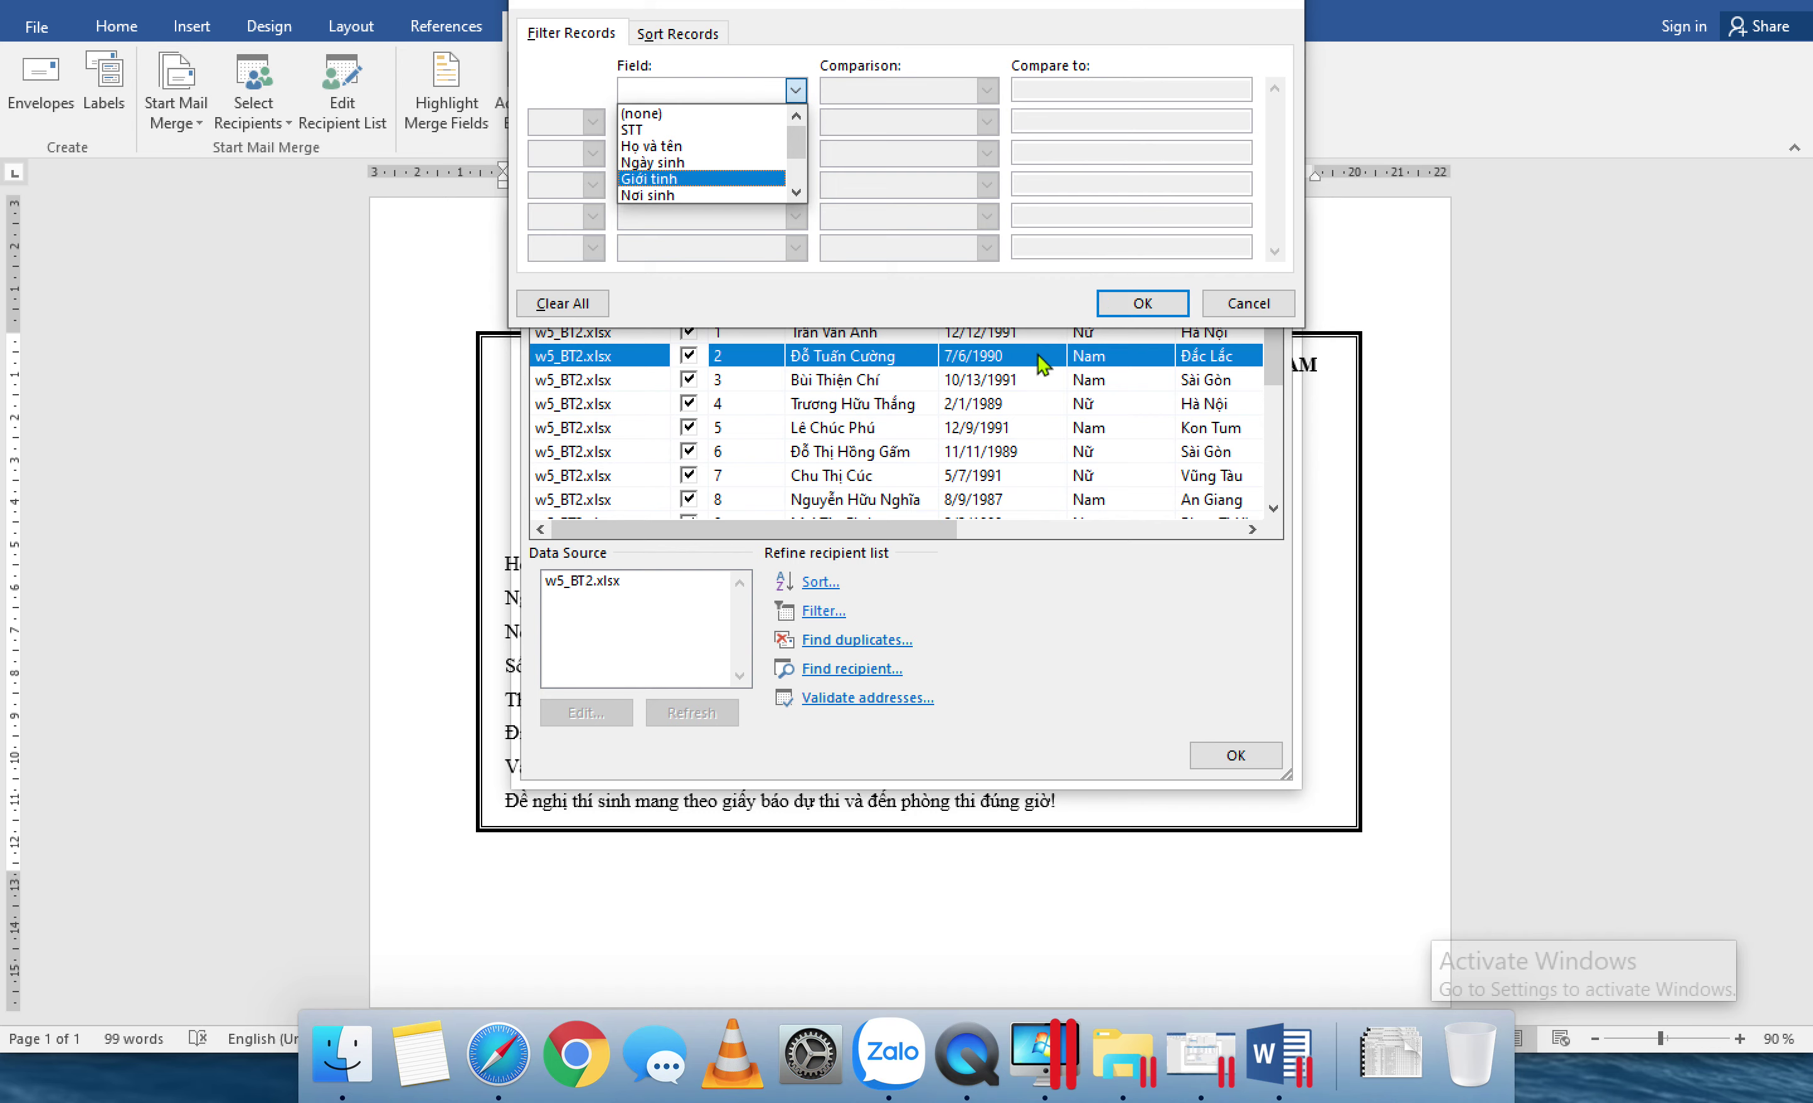
{"action": "left_click", "coordinate": [1242, 309]}
Step: Check the recipients' Phòng thi, Thời gian and Ngày thi columns against the exam criteria in the exercise PDF
{"action": "left_click_drag", "start_coordinate": [925, 530], "coordinate": [1231, 532]}
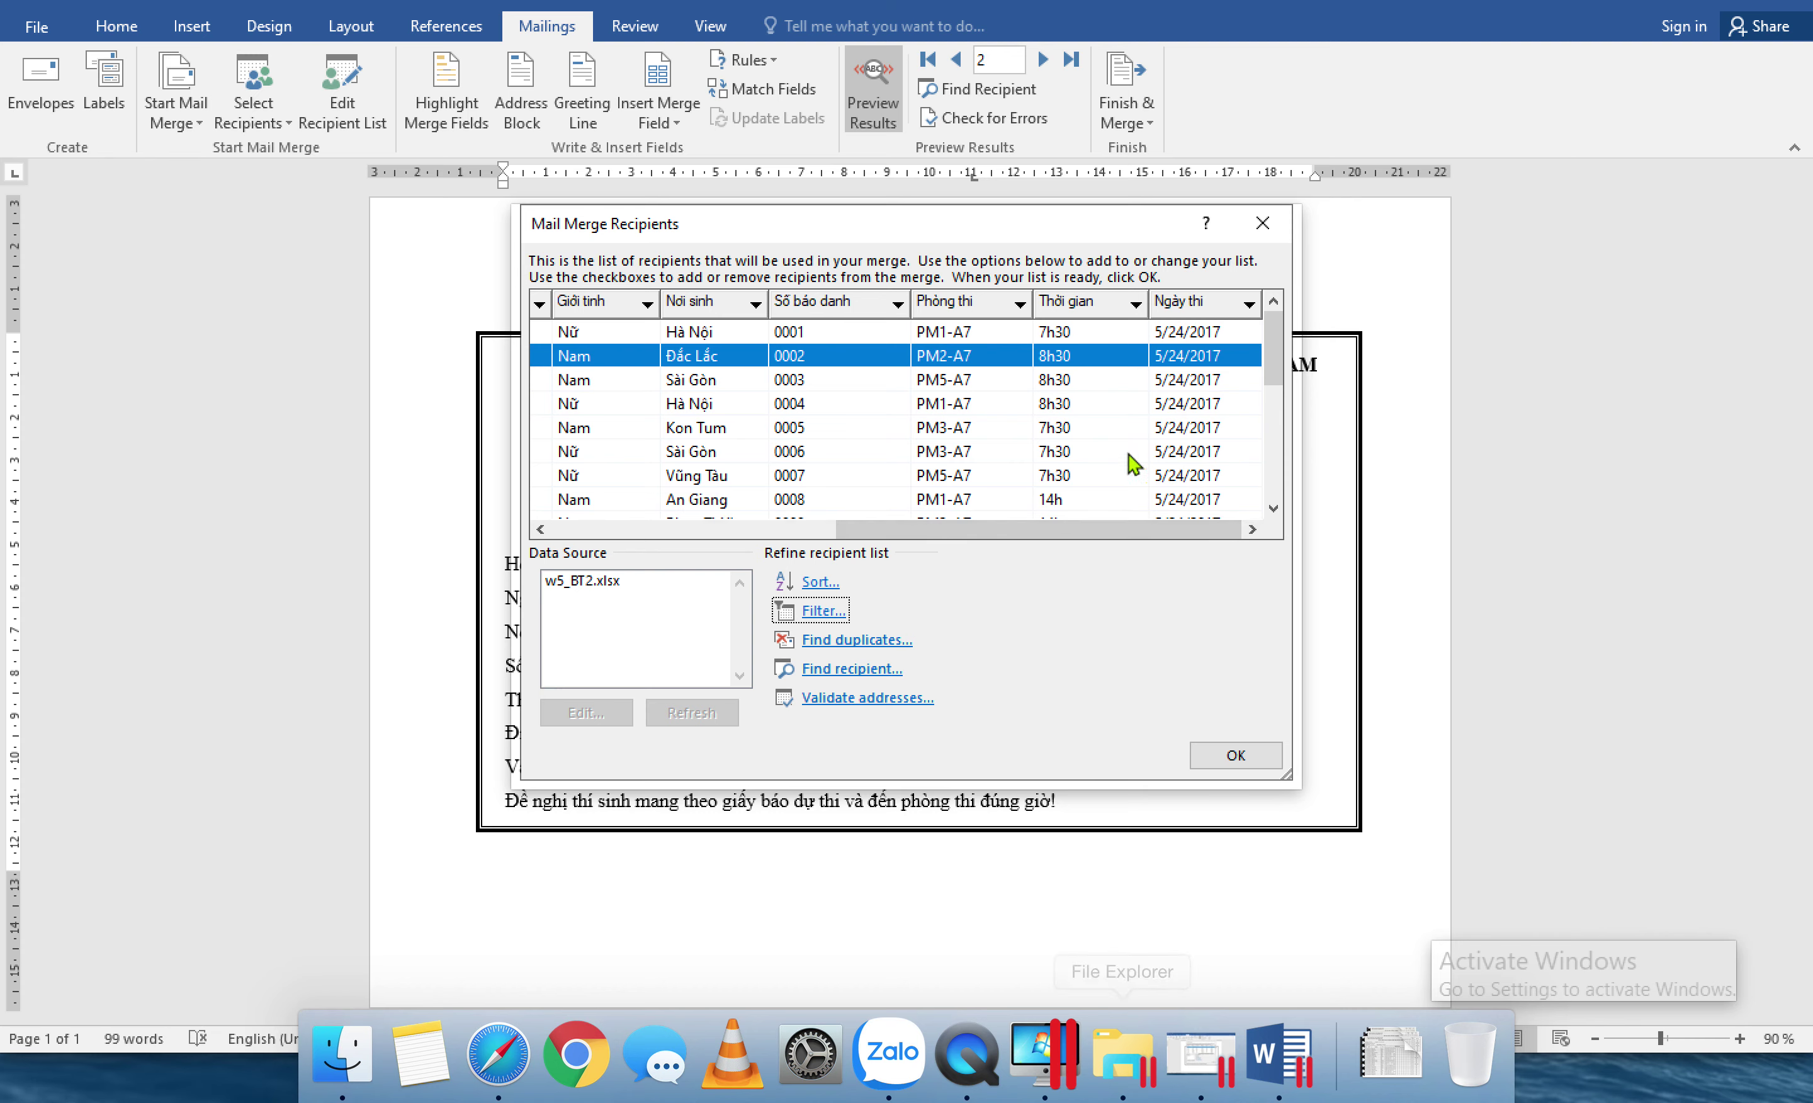
{"action": "left_click", "coordinate": [1197, 383]}
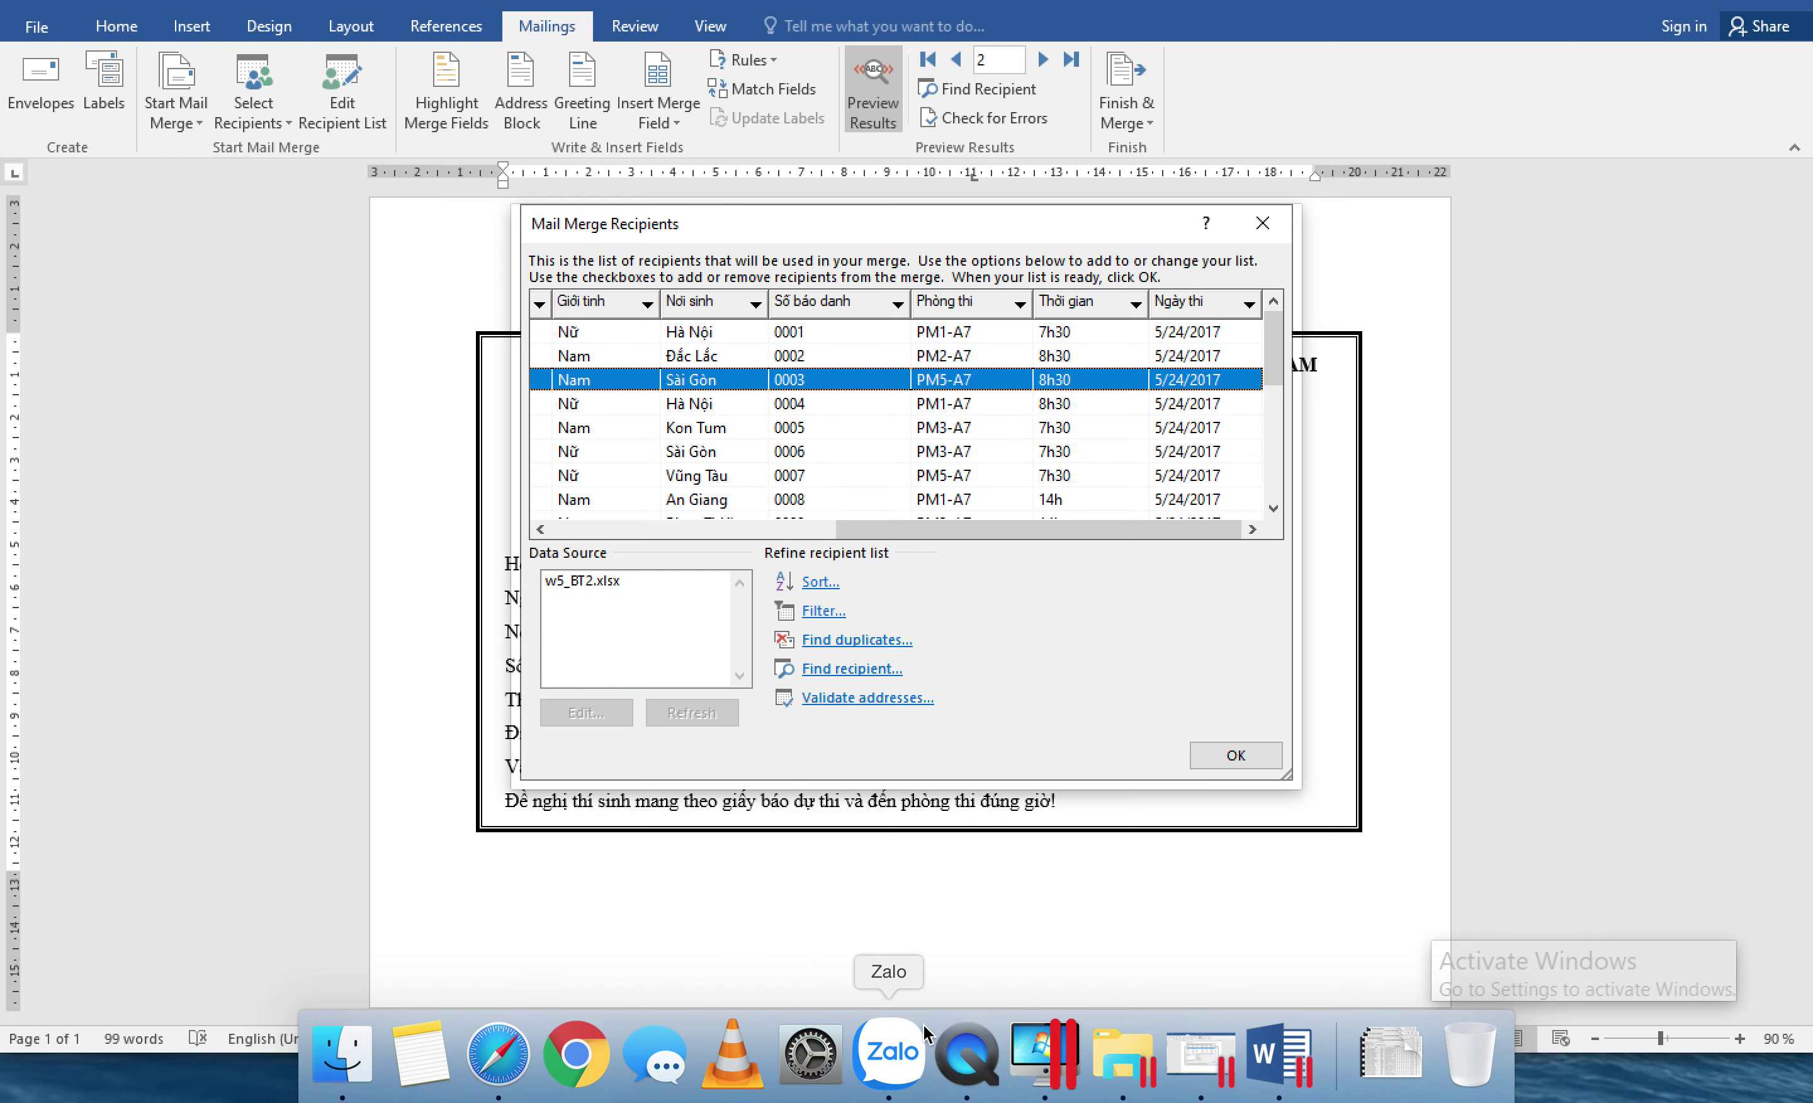
{"action": "left_click", "coordinate": [496, 1064]}
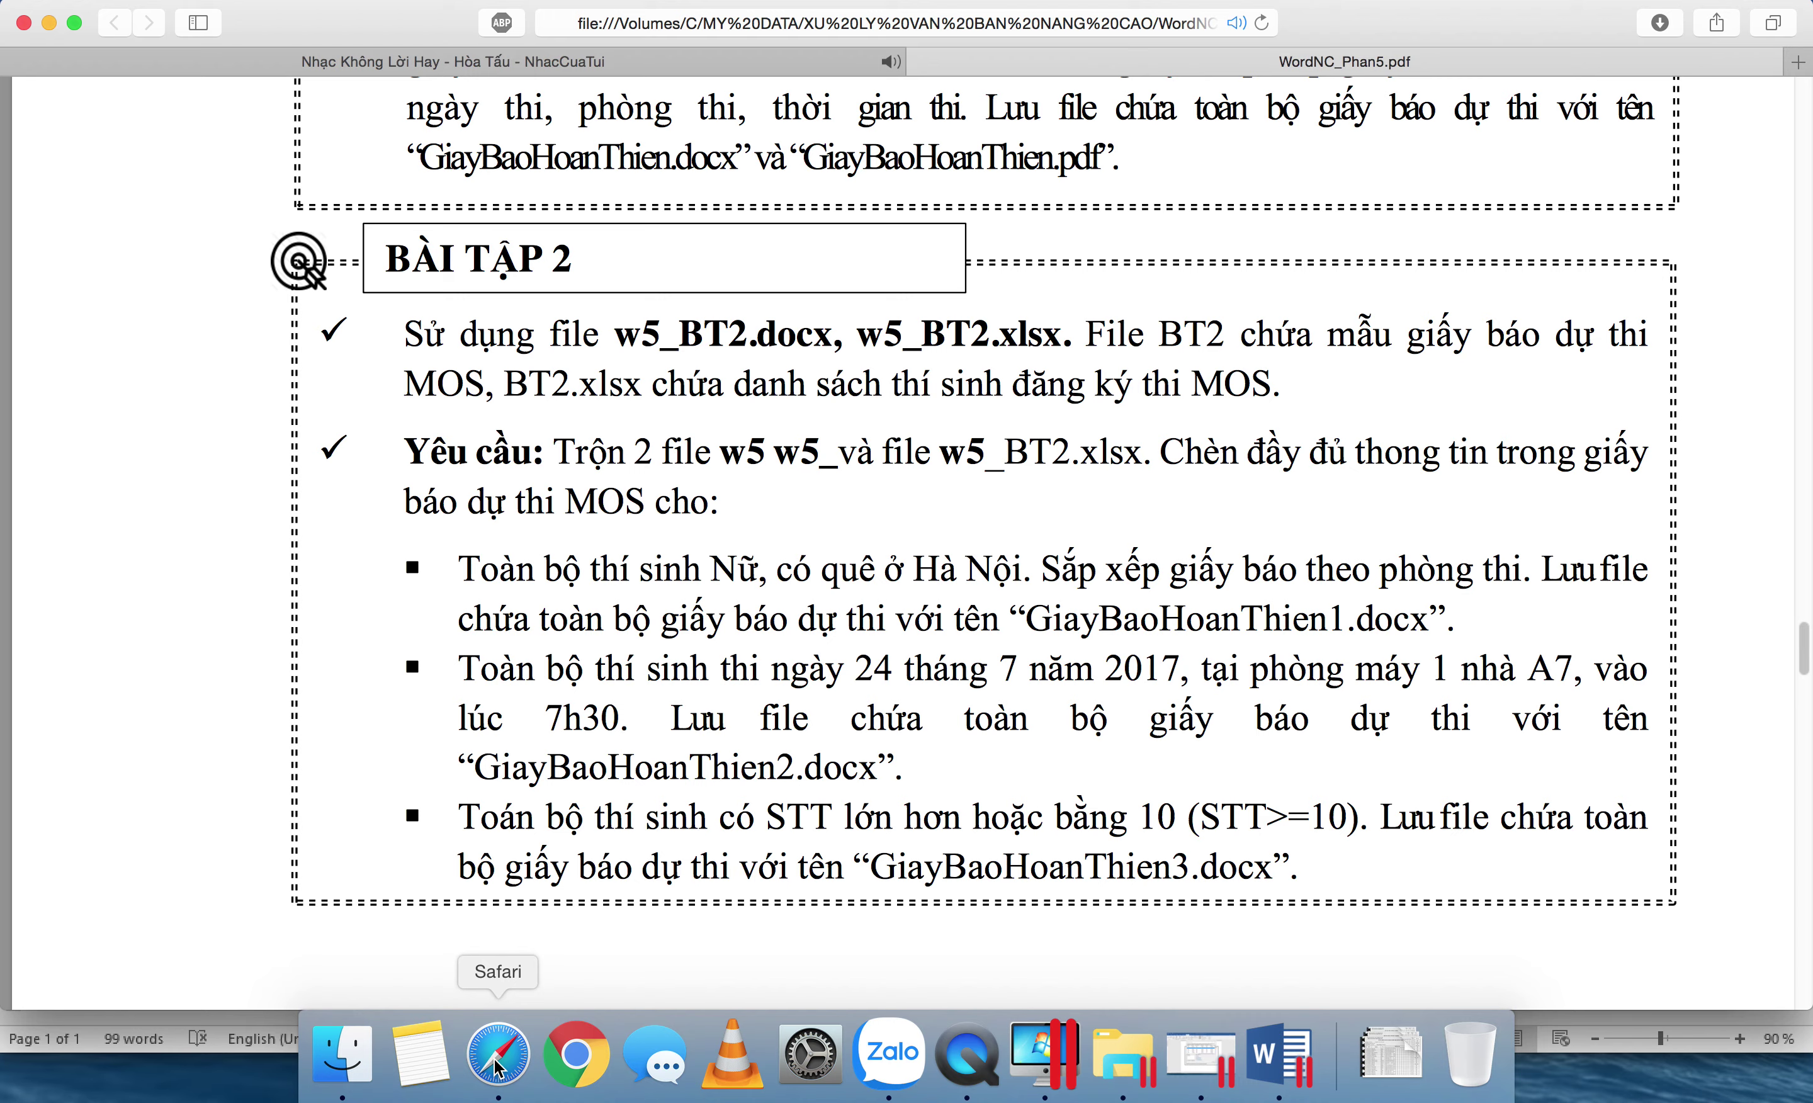
{"action": "left_click", "coordinate": [50, 23]}
{"action": "mouse_move", "coordinate": [1270, 355]}
{"action": "left_mouse_down"}
{"action": "mouse_move", "coordinate": [1274, 507]}
{"action": "mouse_move", "coordinate": [1264, 343]}
{"action": "mouse_move", "coordinate": [1251, 486]}
{"action": "mouse_move", "coordinate": [1272, 348]}
{"action": "left_mouse_up"}
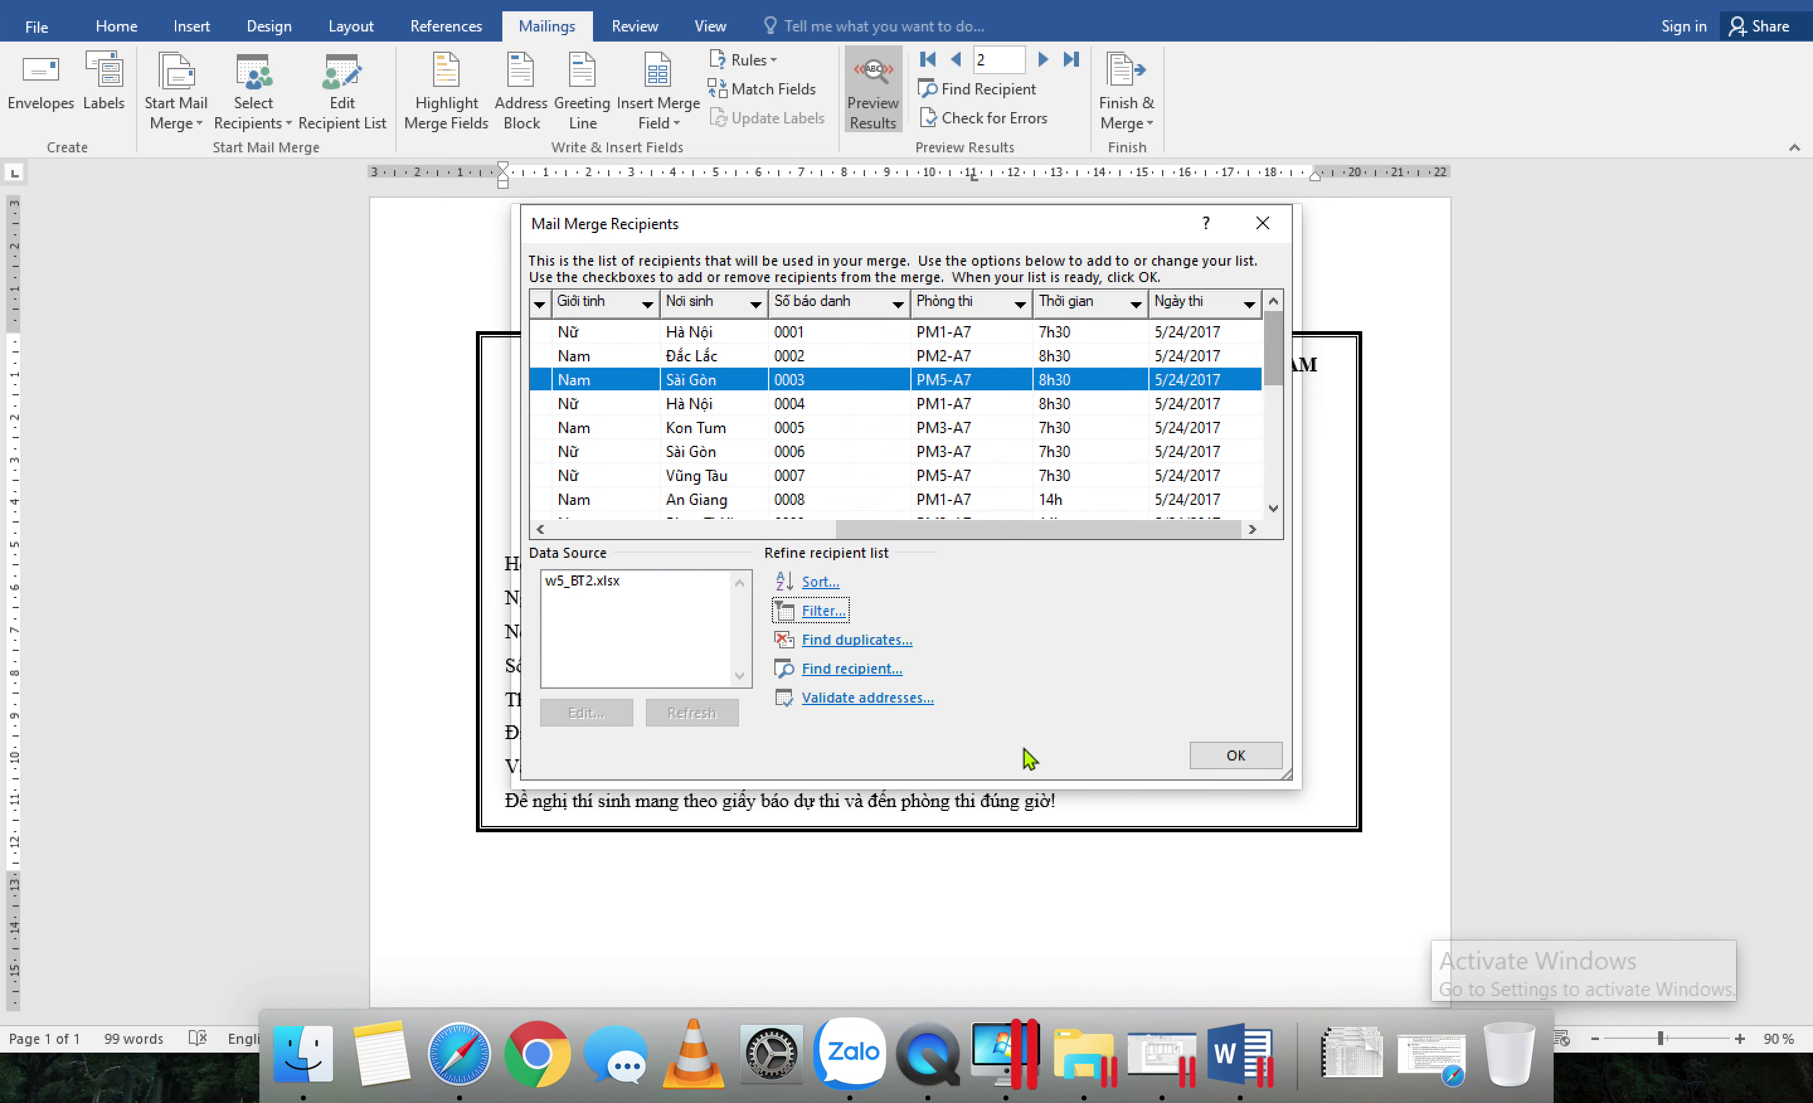
{"action": "left_click", "coordinate": [458, 1054]}
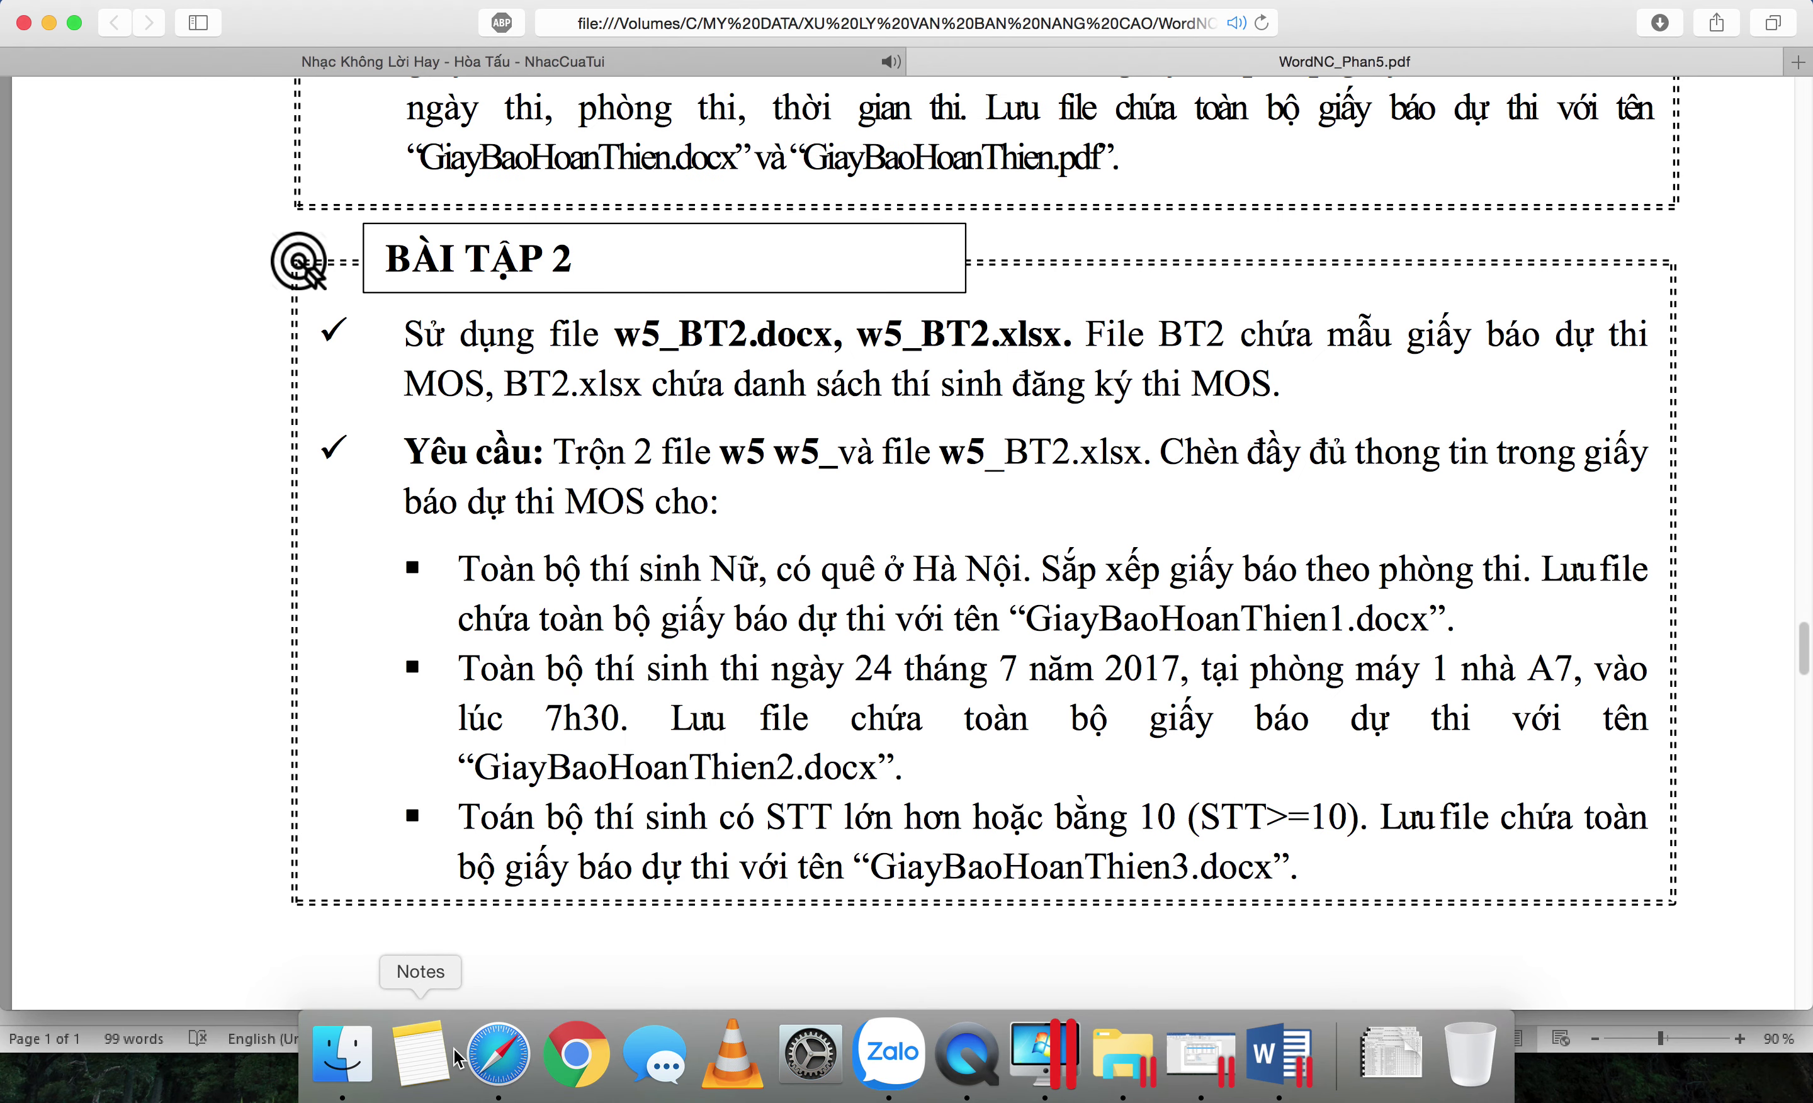
{"action": "left_click", "coordinate": [445, 1055]}
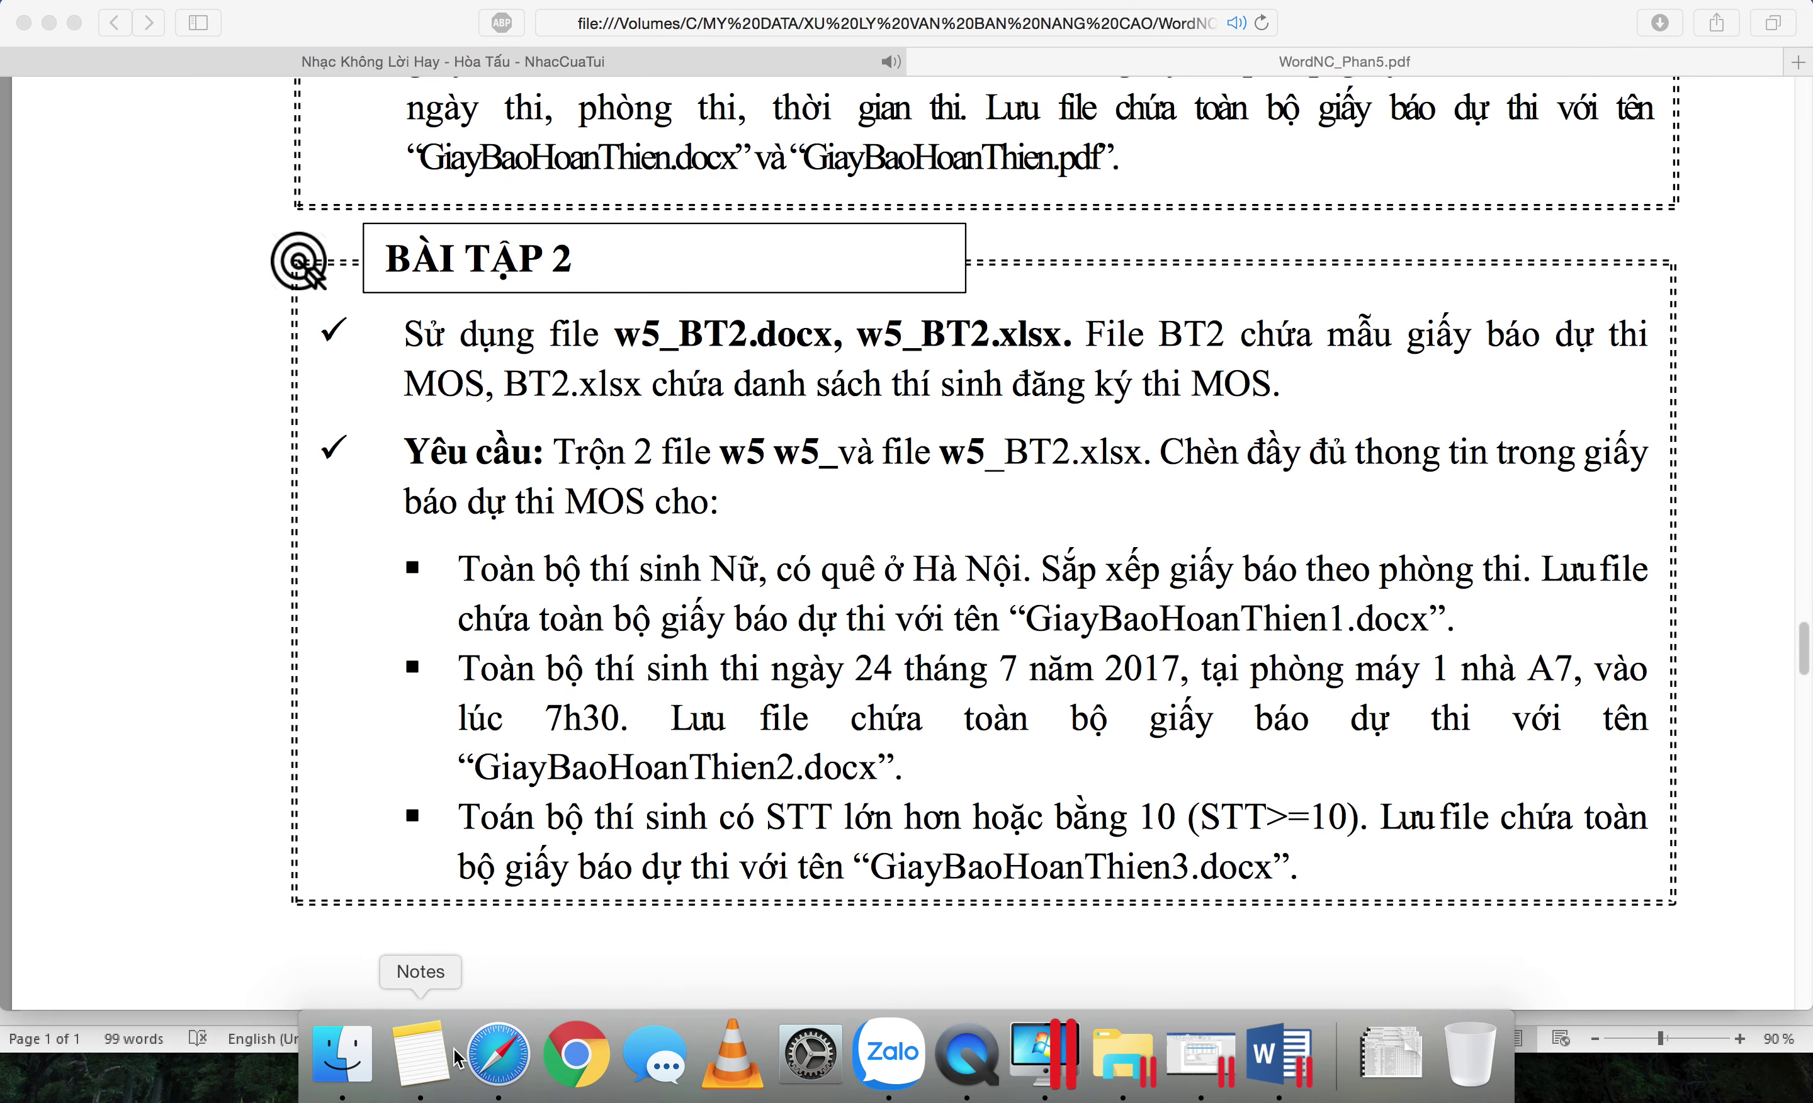
Step: Switch from the exercise PDF back to Word and add a recipient filter condition: Ngày thi Equal to 5/24/2017
{"action": "right_click", "coordinate": [443, 1055]}
{"action": "left_click", "coordinate": [431, 943]}
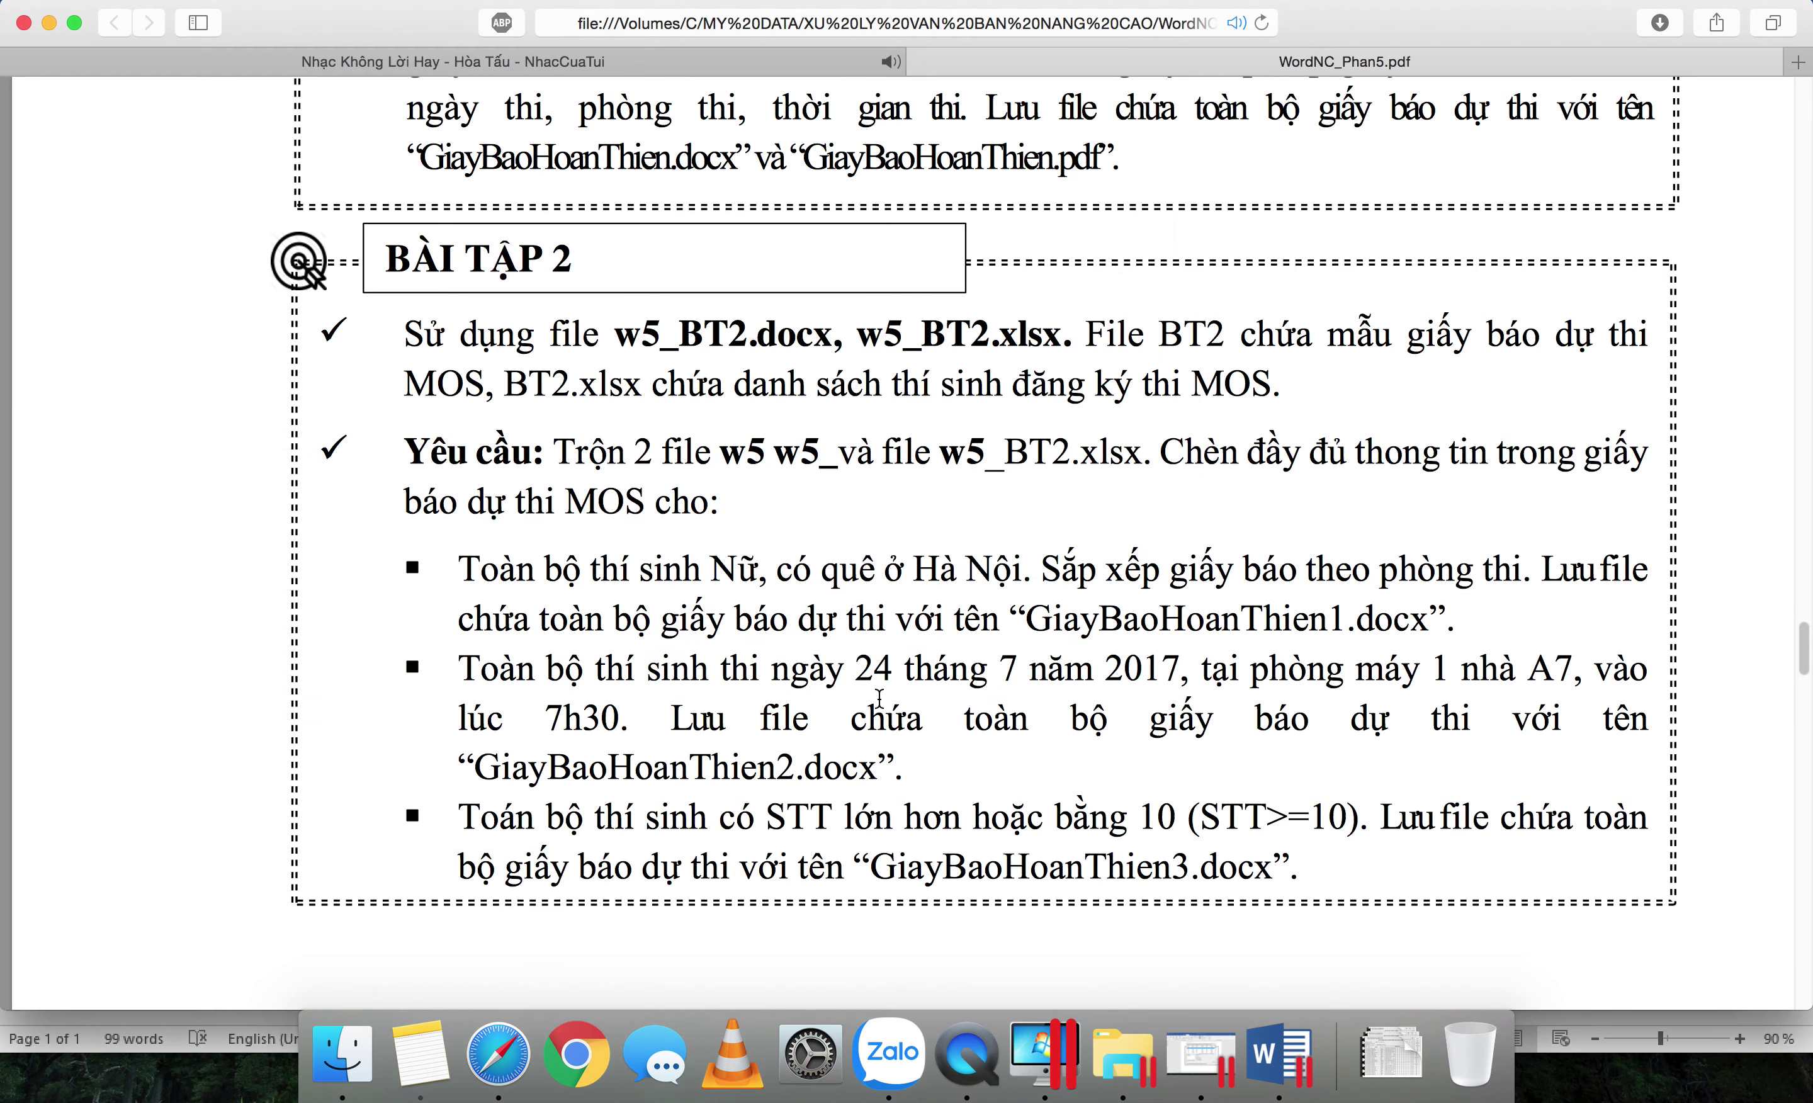
{"action": "left_click", "coordinate": [1297, 1054]}
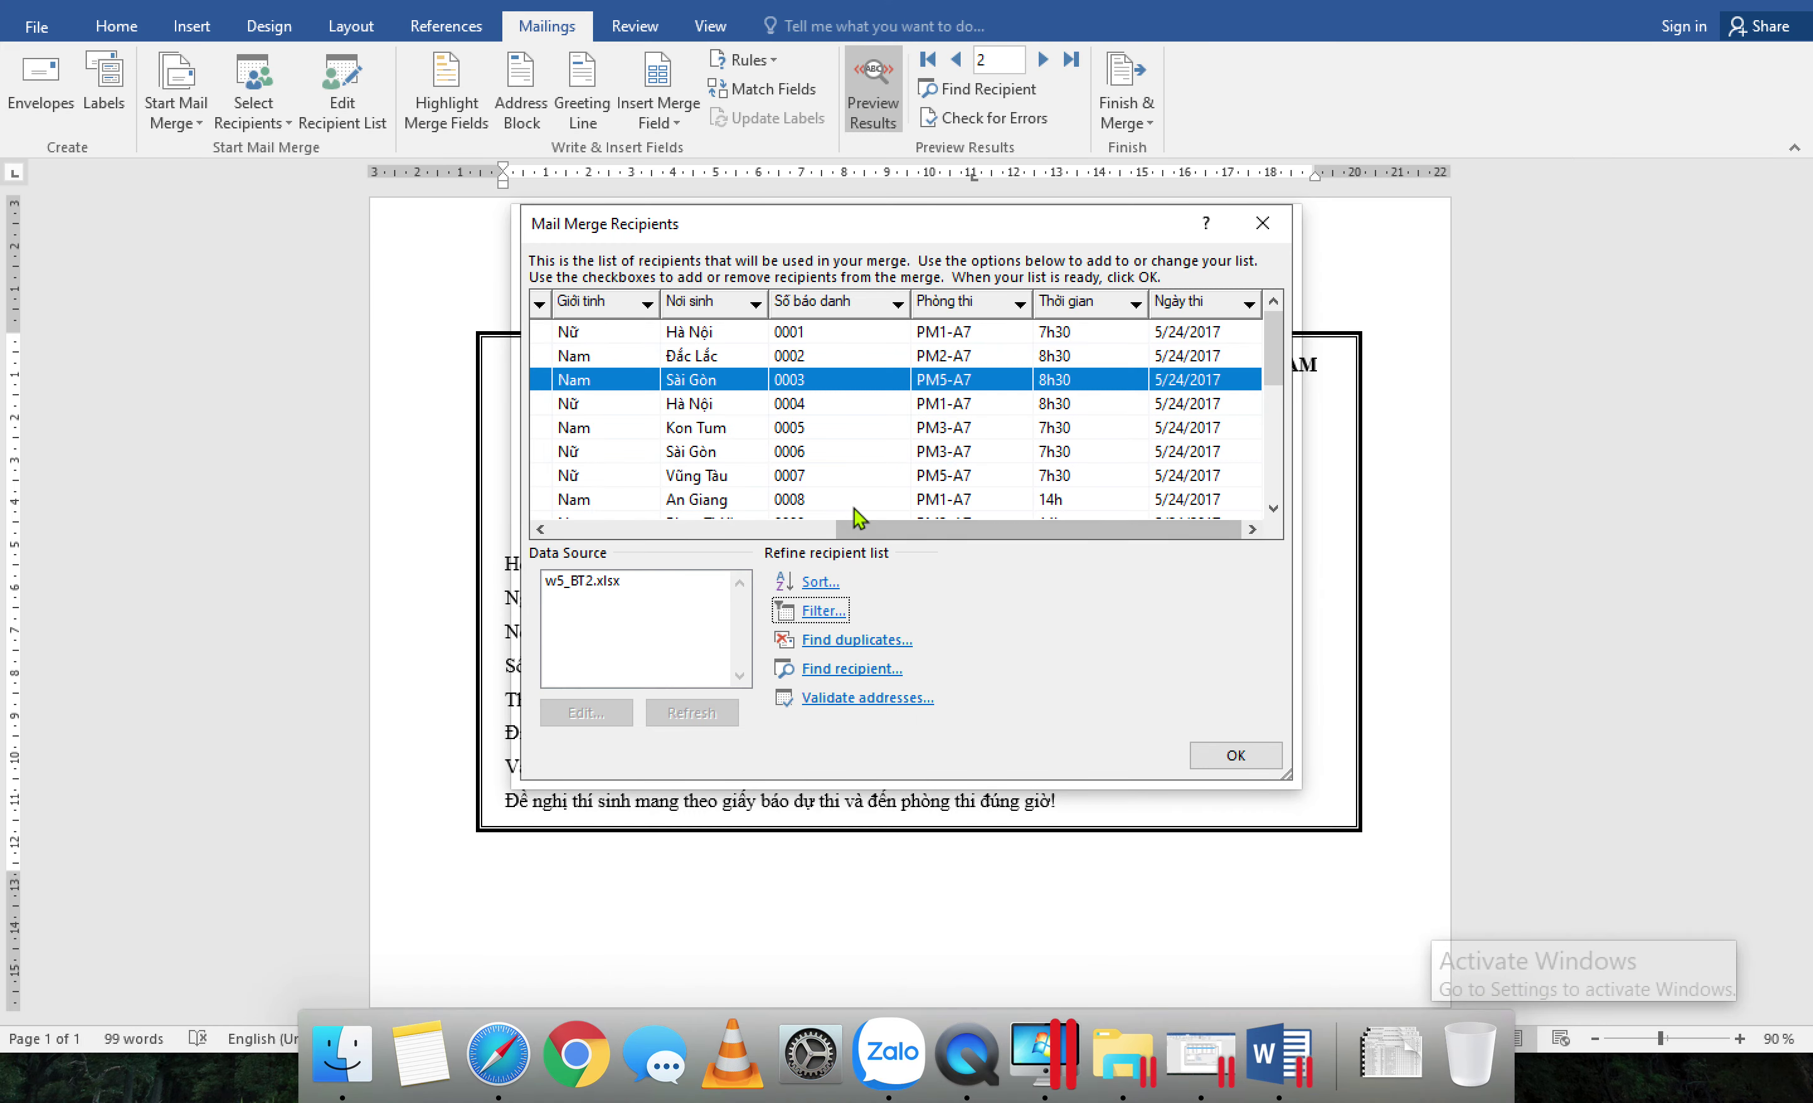
{"action": "left_click", "coordinate": [817, 613]}
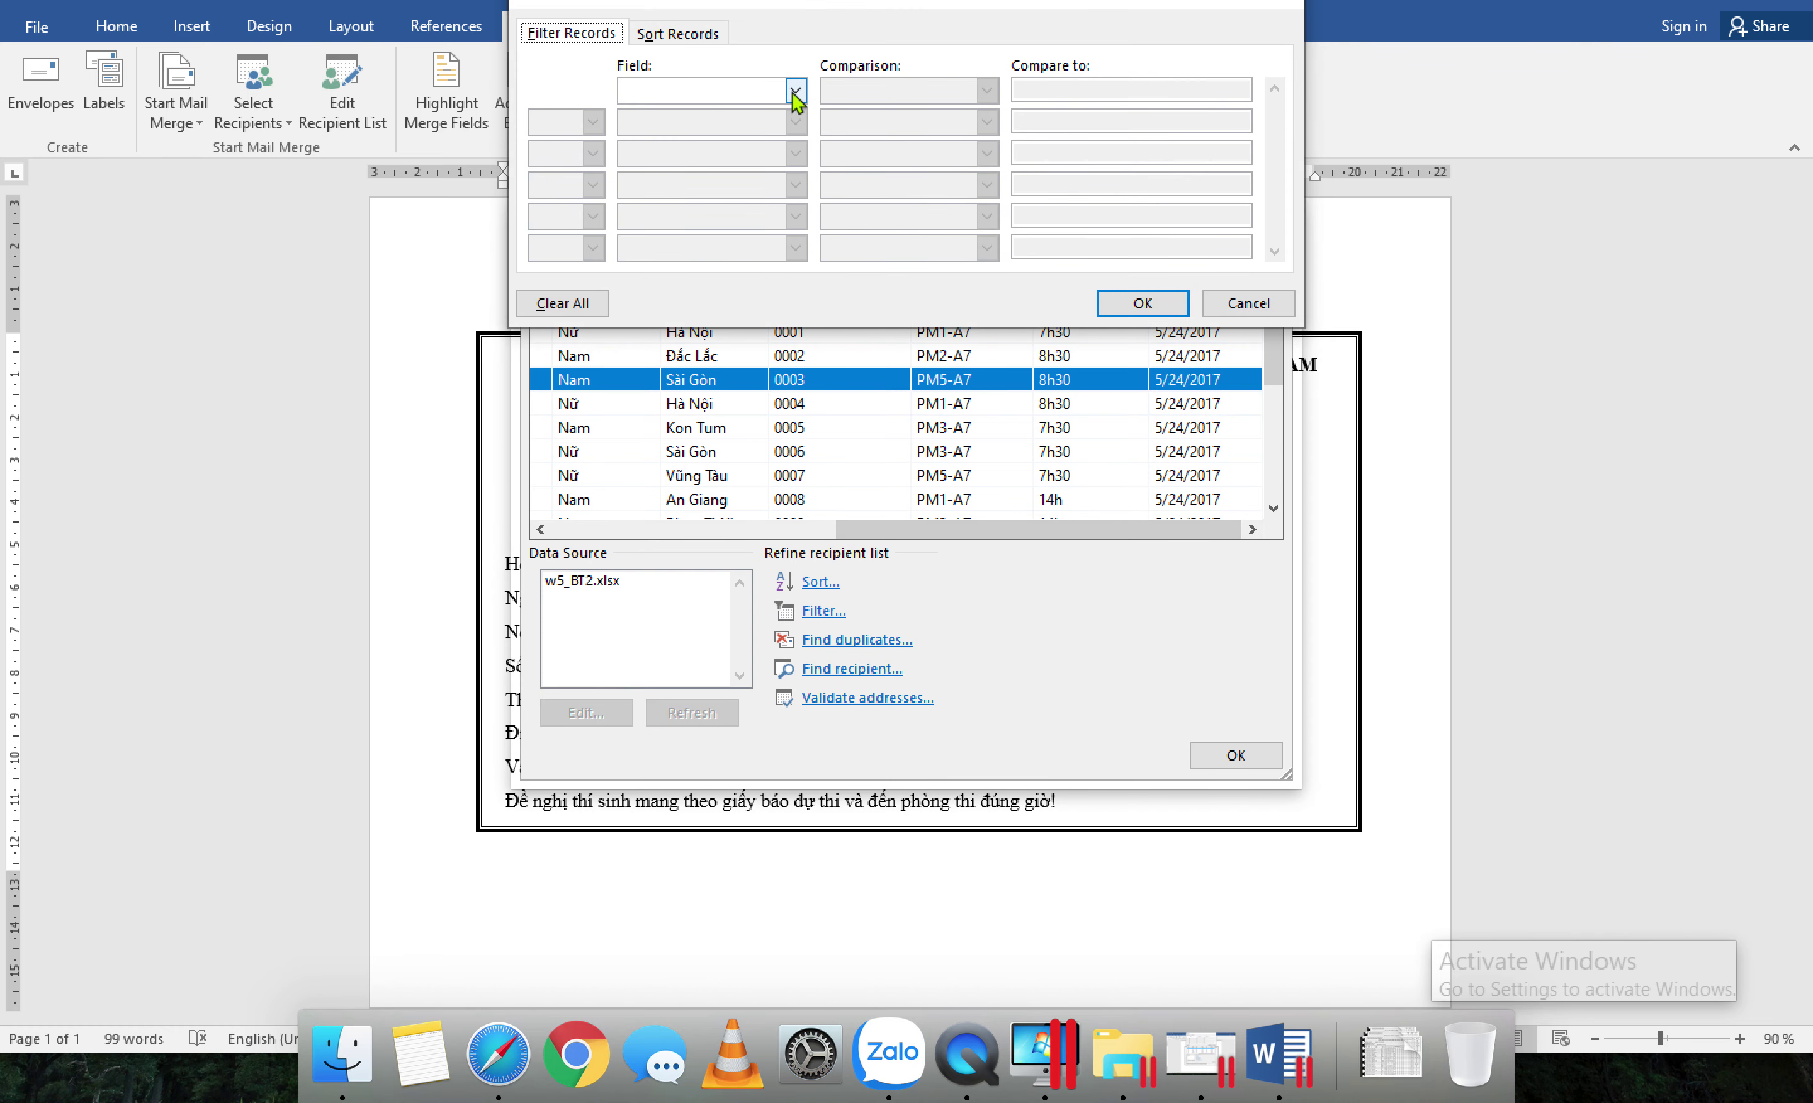
{"action": "left_click", "coordinate": [791, 95]}
{"action": "left_click", "coordinate": [796, 162]}
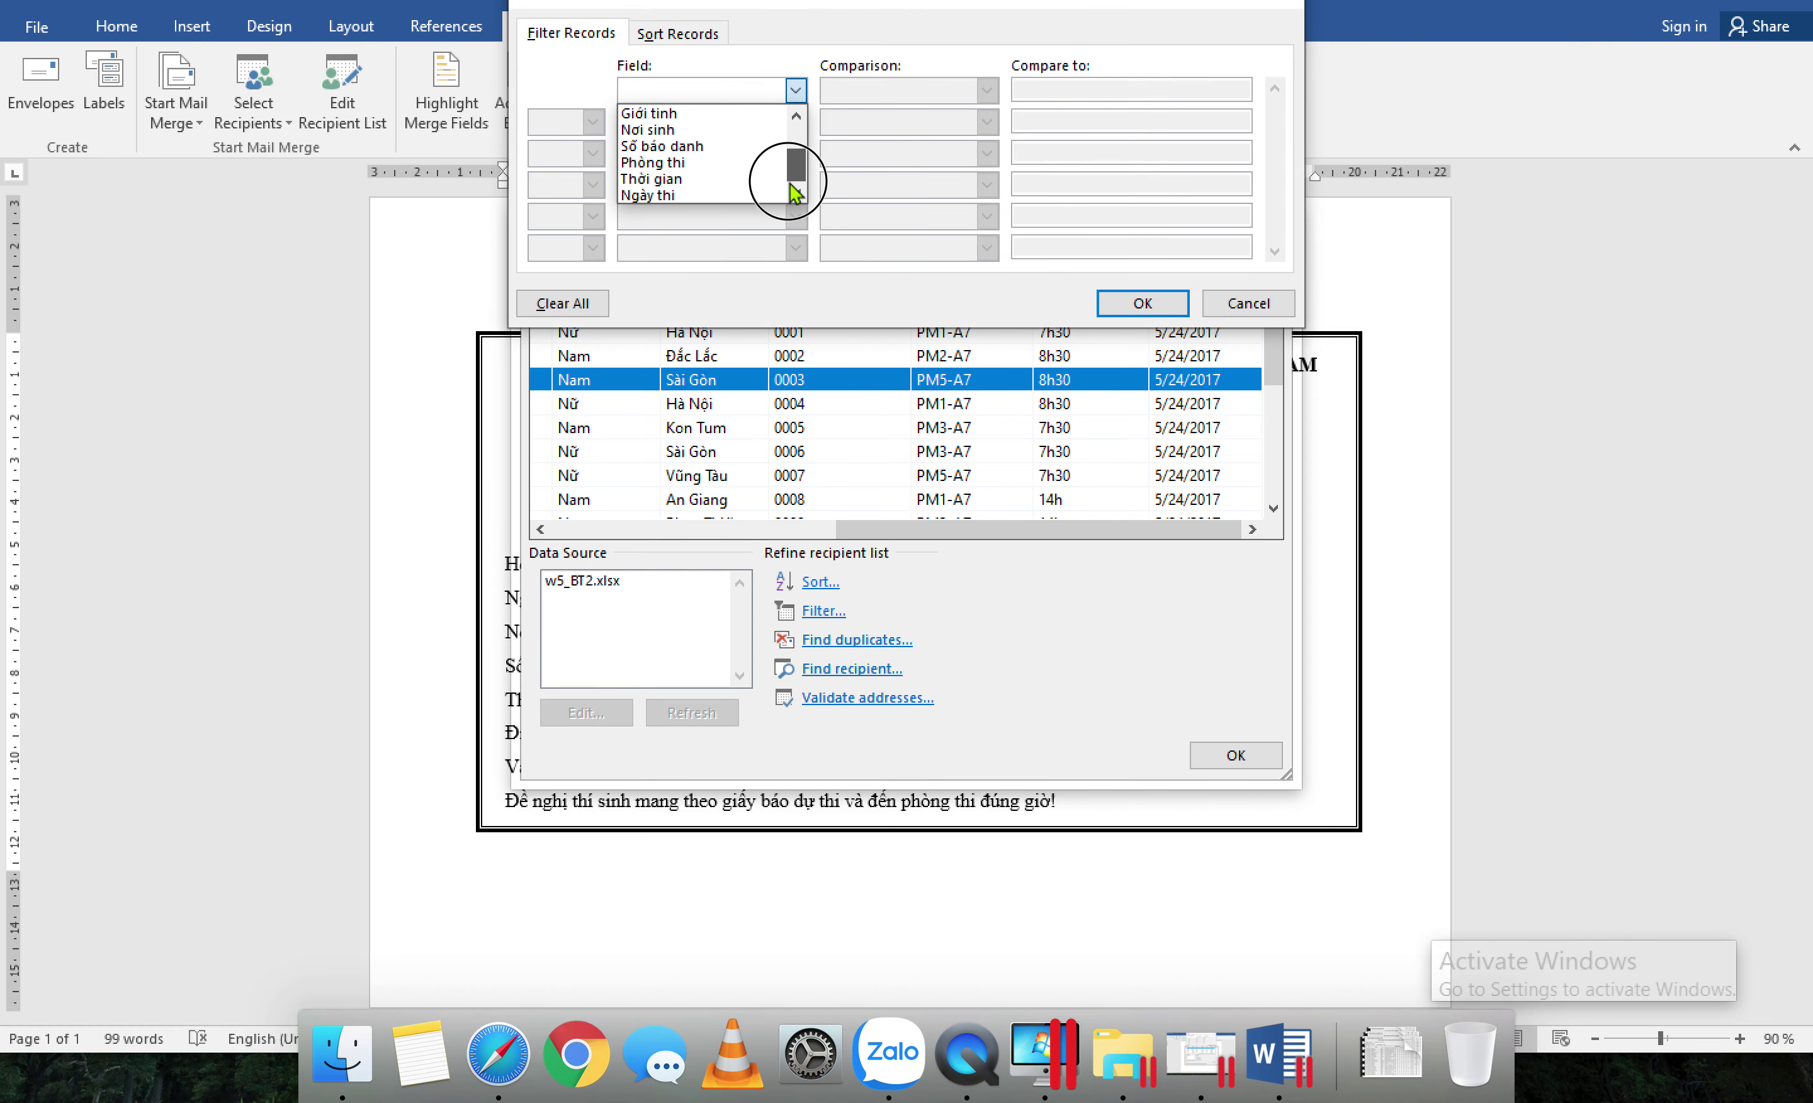
{"action": "left_click", "coordinate": [725, 194]}
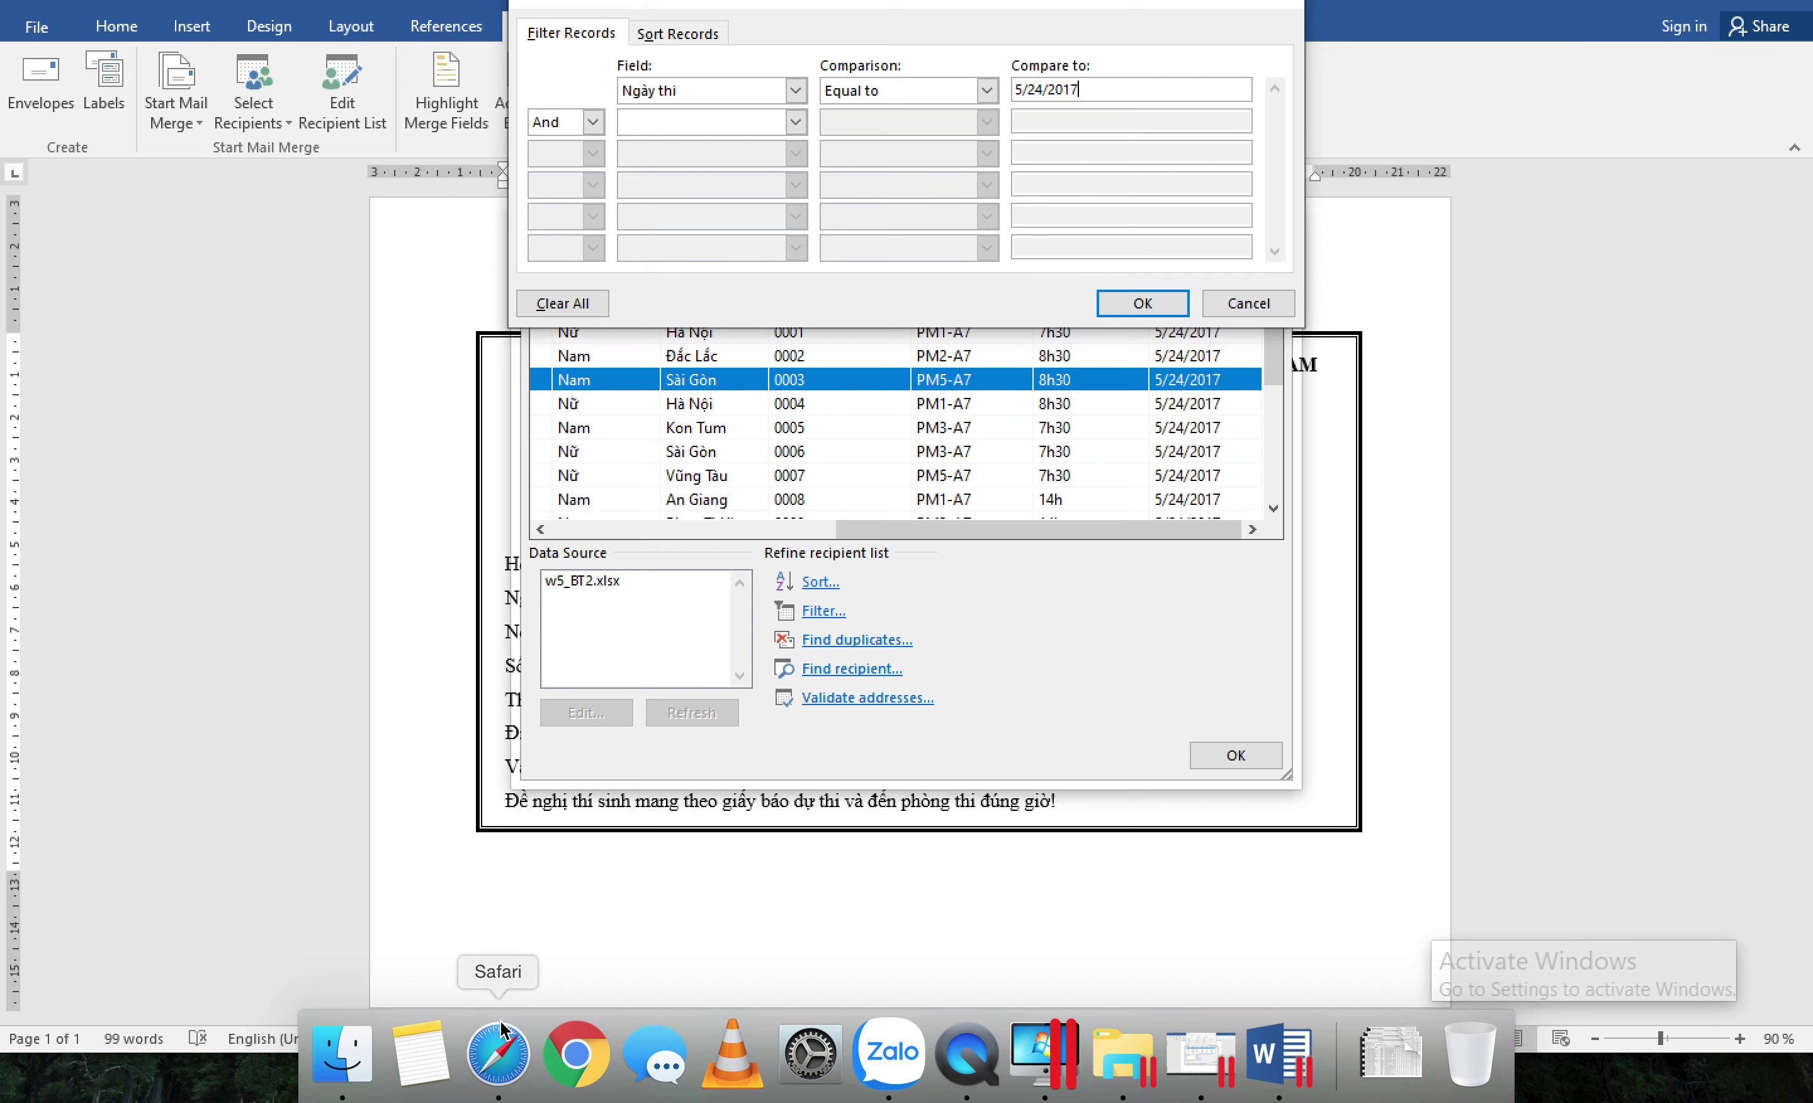
Step: Check the room requirement in the exercise PDF and add a second filter condition in Word: And Phòng thi Equal to PM1-A7
{"action": "left_click", "coordinate": [488, 1034]}
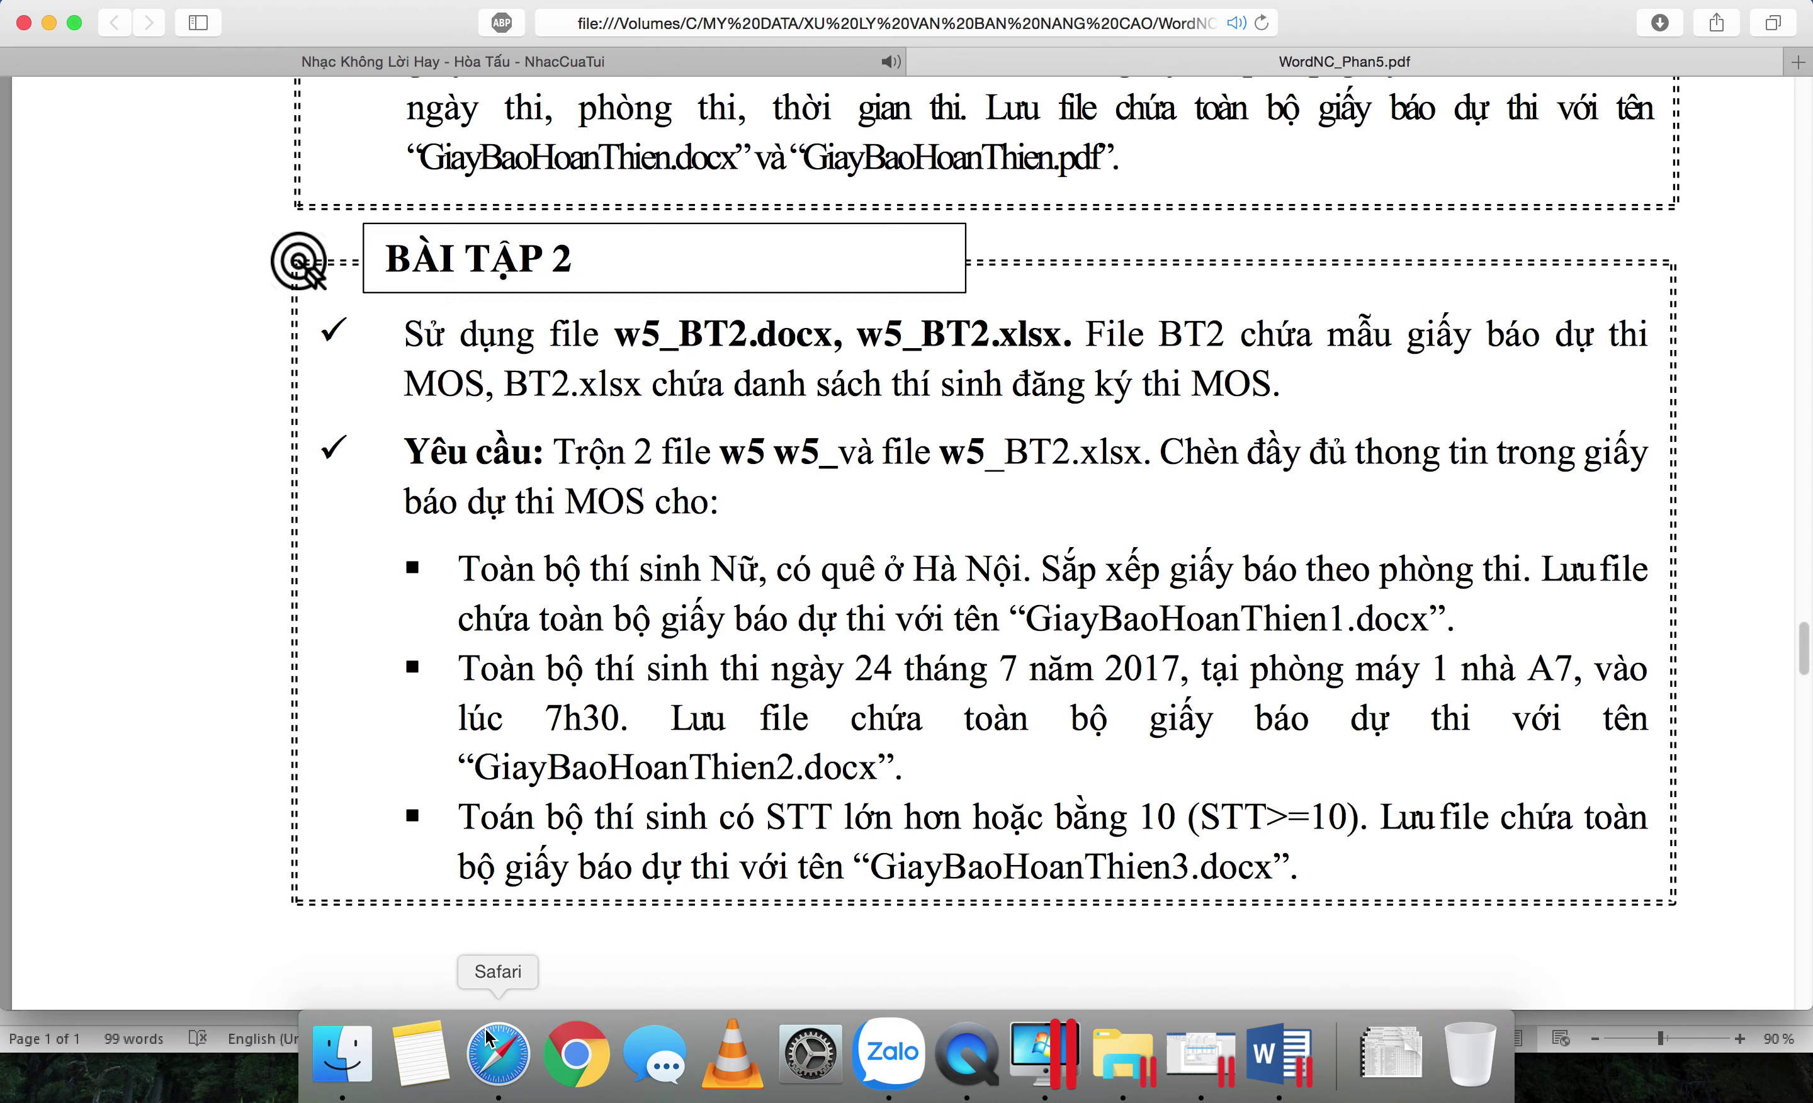
{"action": "left_click", "coordinate": [1279, 1054]}
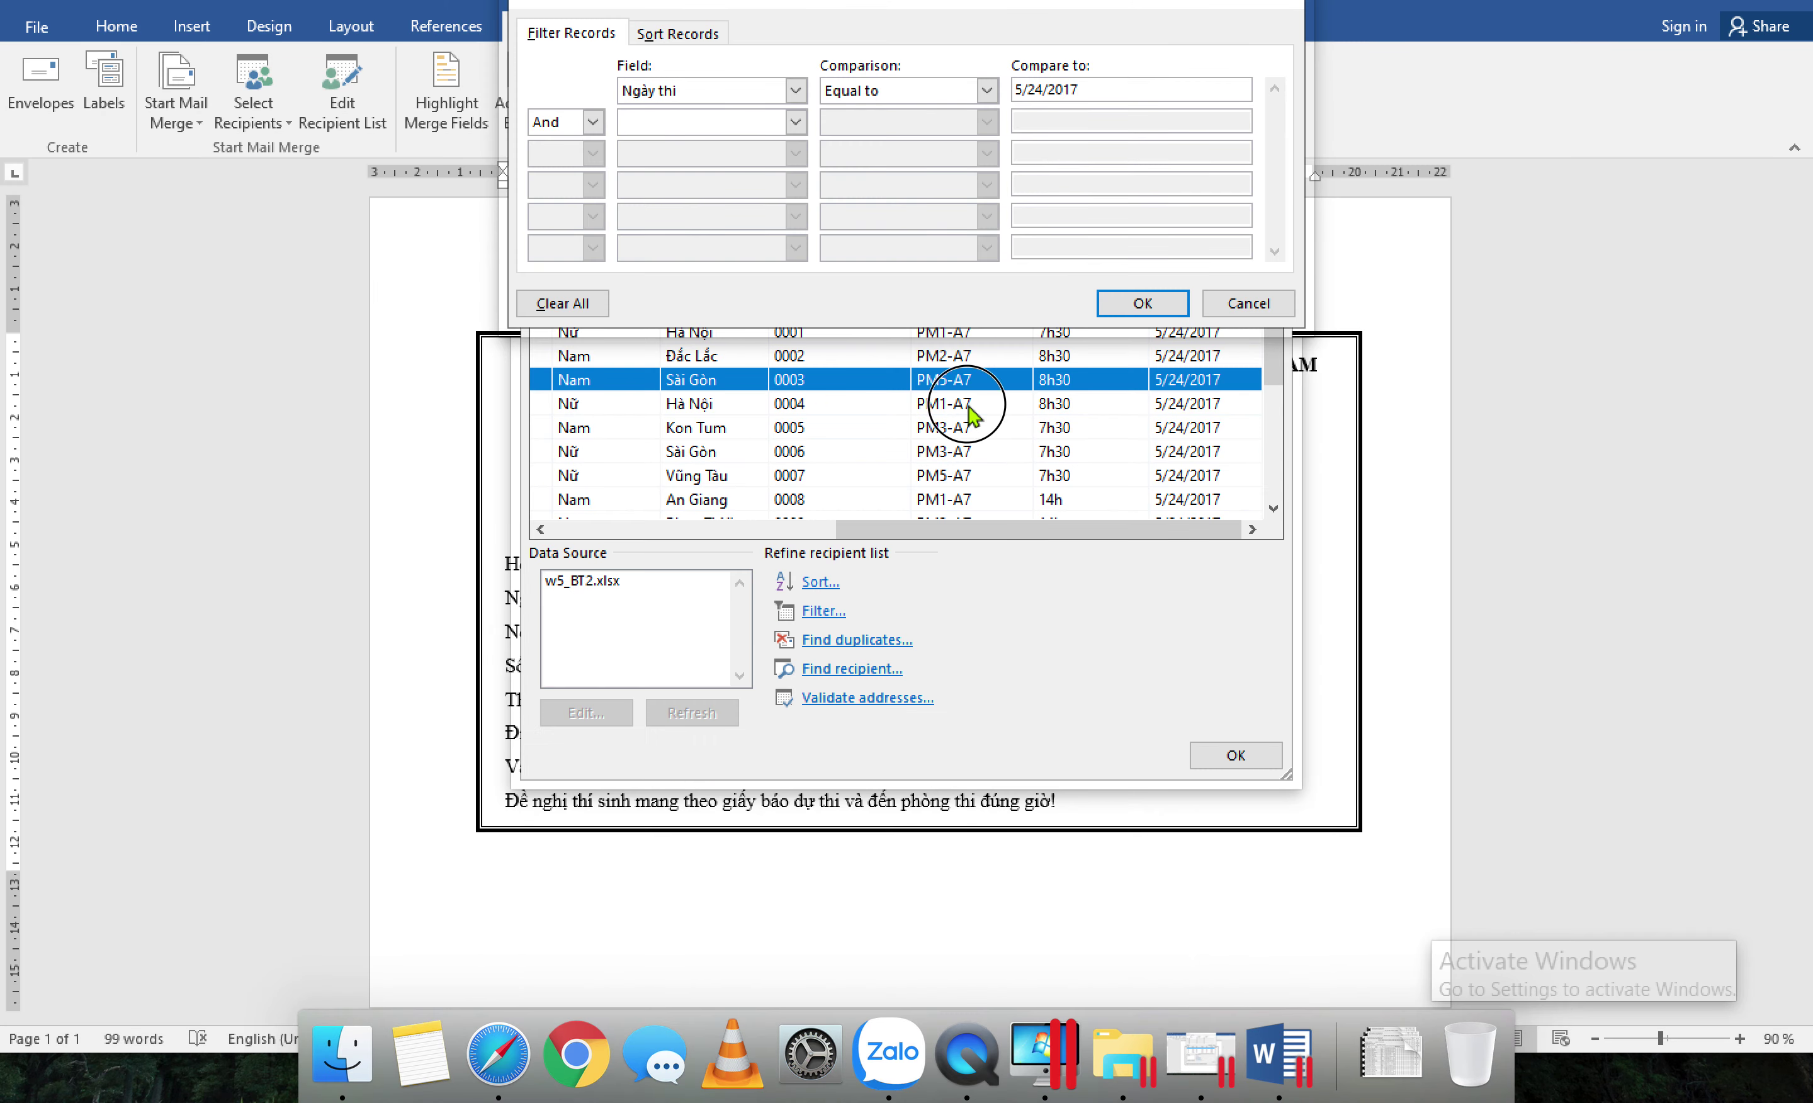
{"action": "left_click", "coordinate": [744, 125]}
{"action": "left_click_drag", "start_coordinate": [794, 157], "coordinate": [794, 213]}
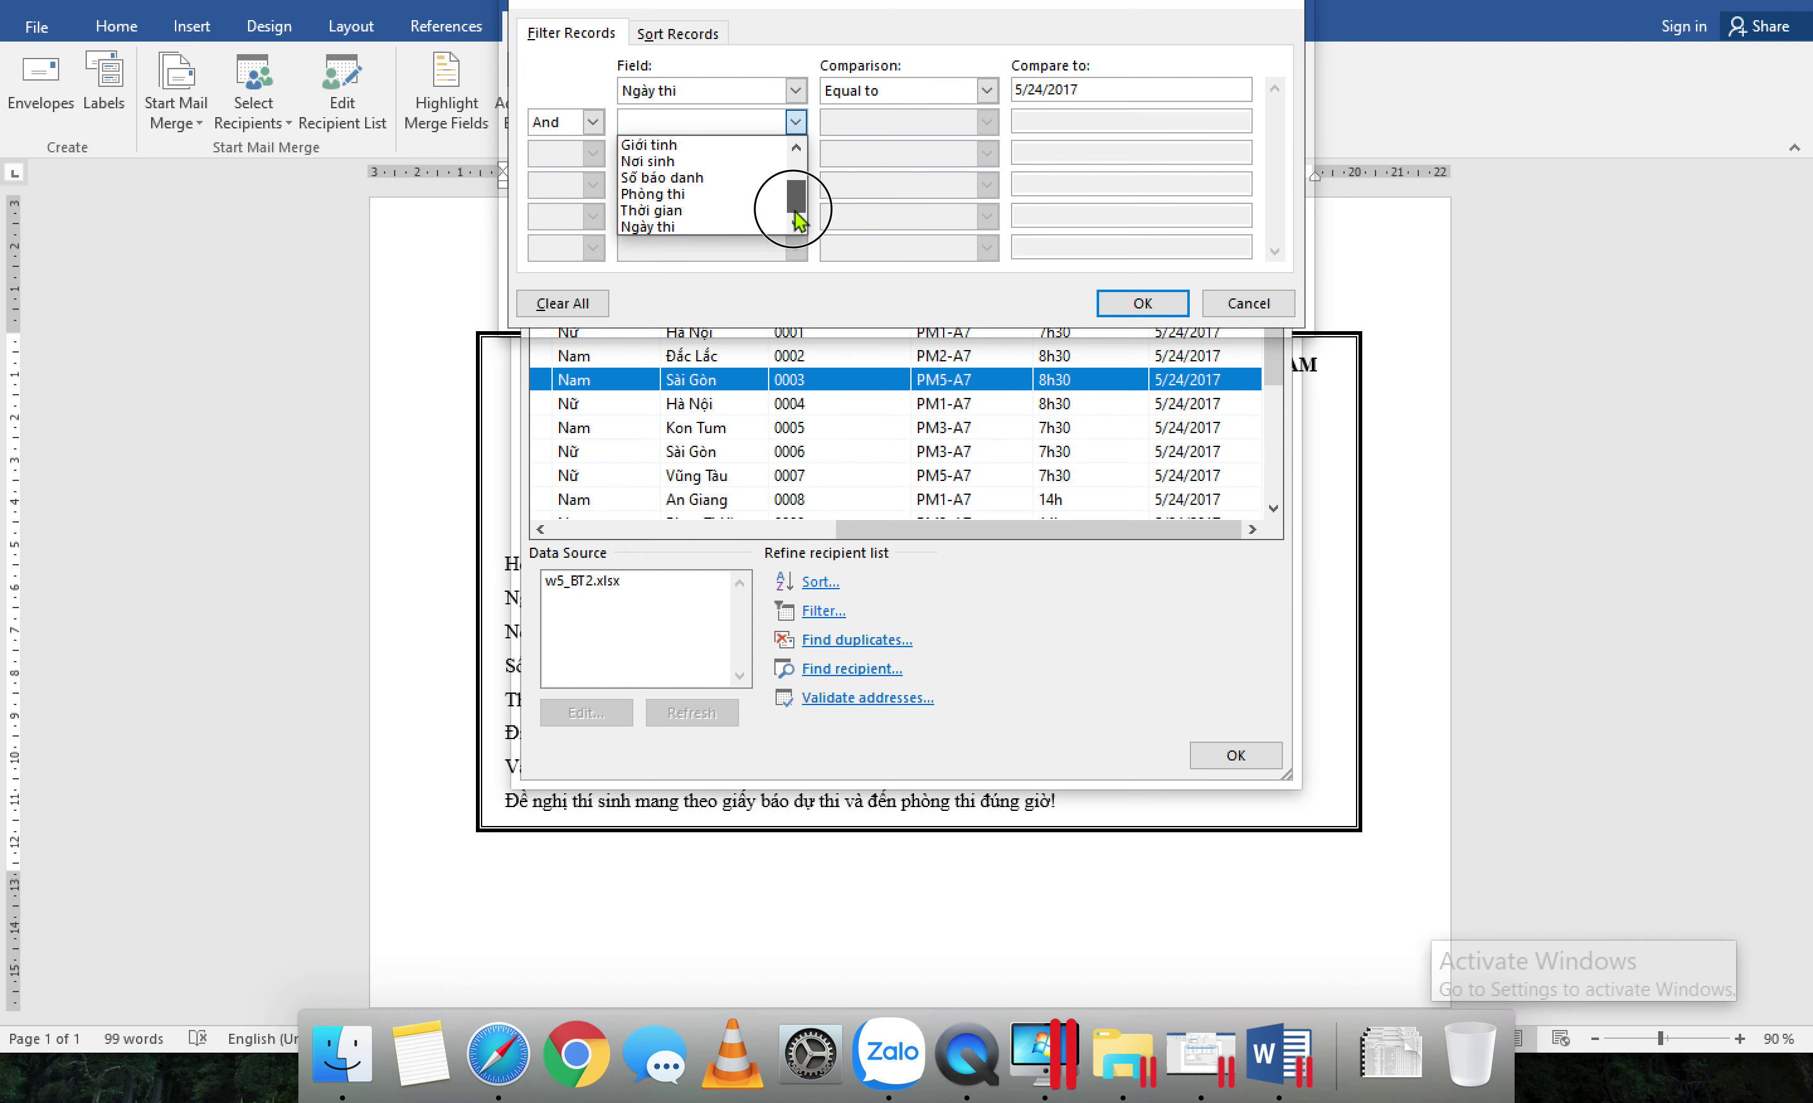
{"action": "left_click", "coordinate": [718, 195]}
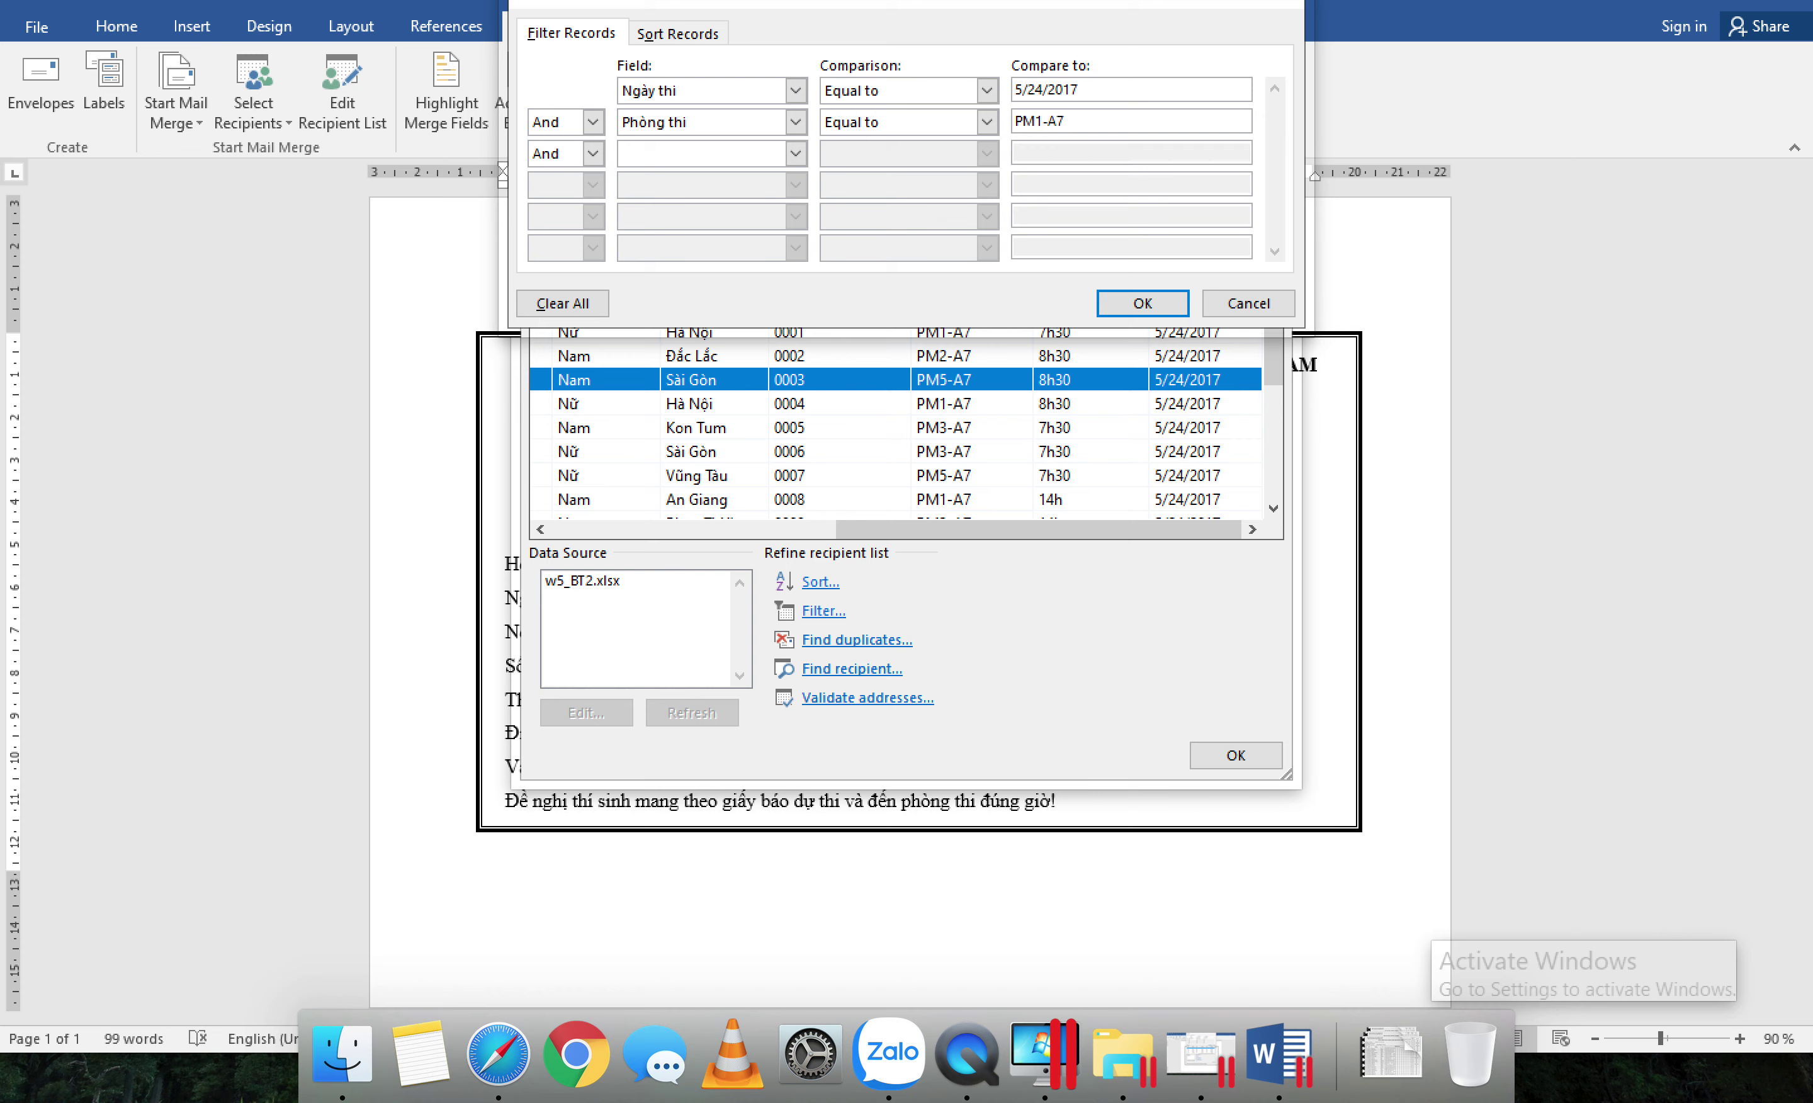
Step: Check the exam time in the exercise PDF, add the condition And Thời gian Equal to 7h30 in Word, and apply the recipient filter
{"action": "left_click_drag", "start_coordinate": [1100, 121], "coordinate": [1004, 119]}
{"action": "left_click", "coordinate": [487, 1054]}
{"action": "left_click", "coordinate": [486, 1054]}
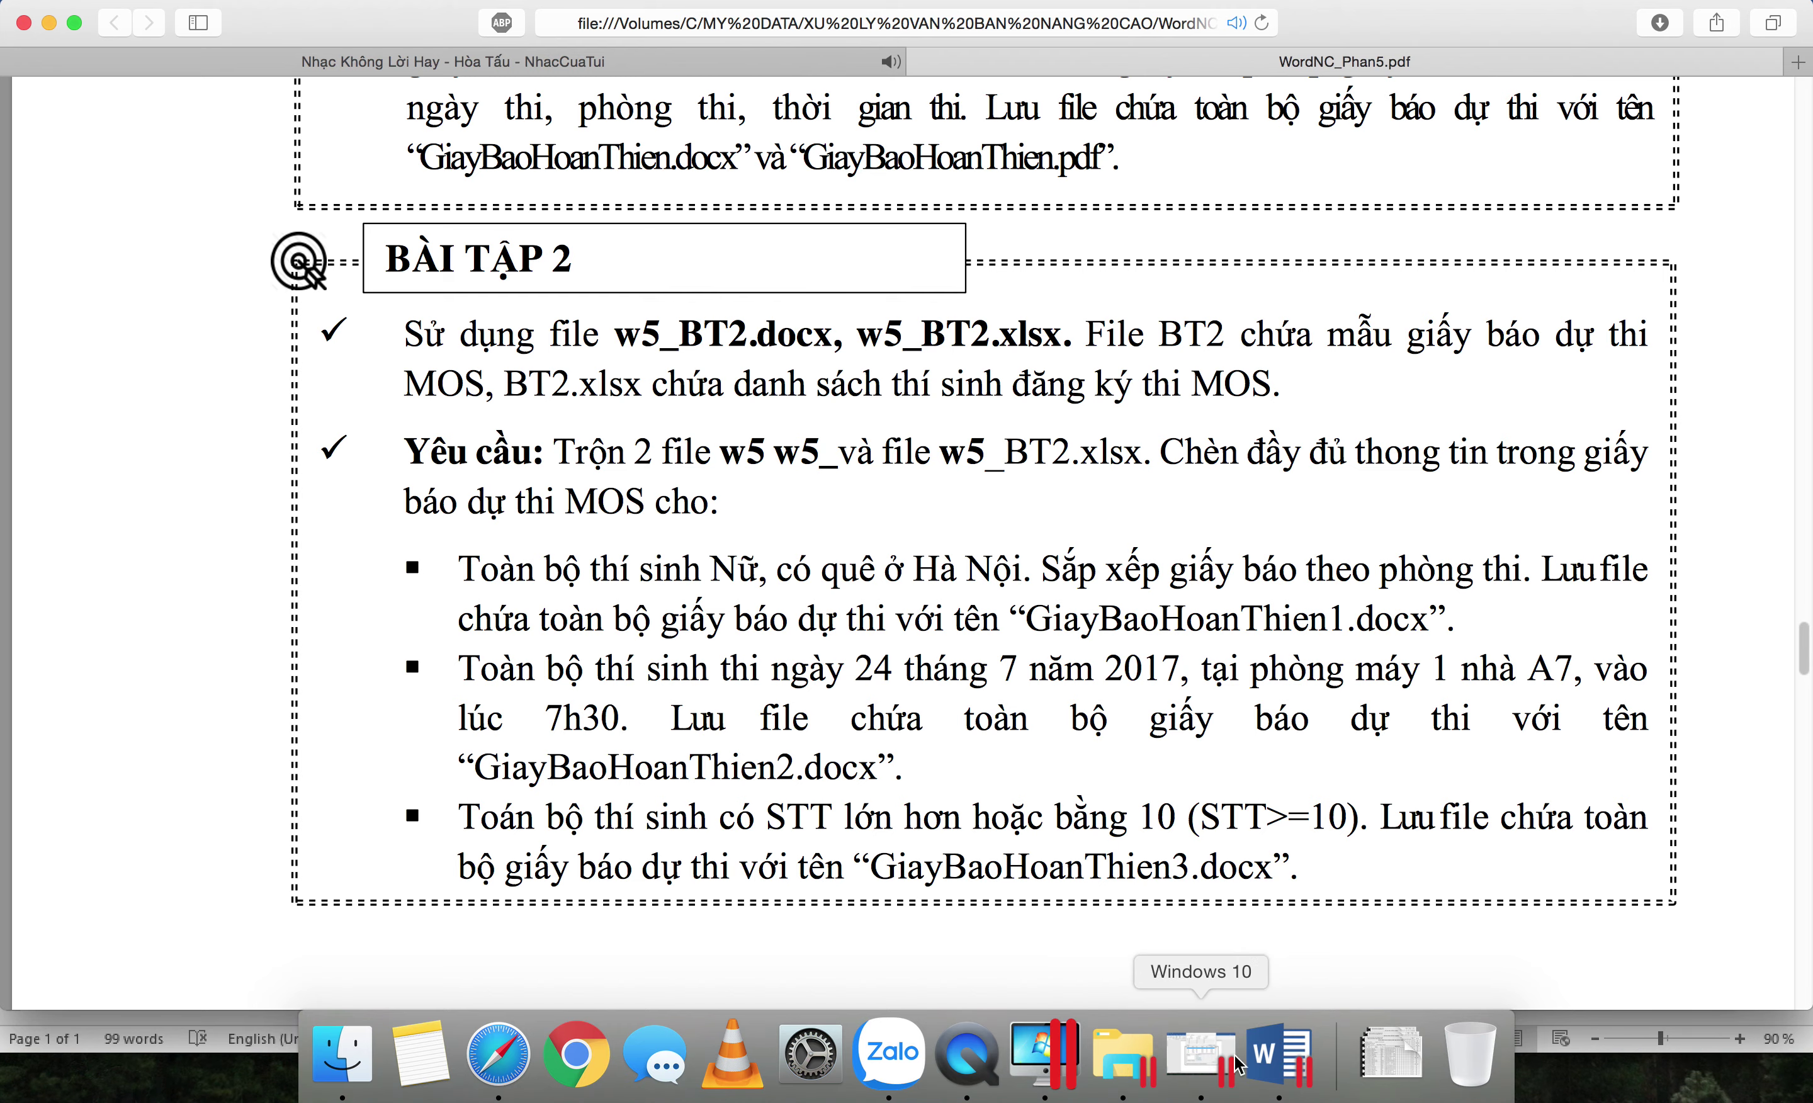
{"action": "left_click", "coordinate": [1278, 1054]}
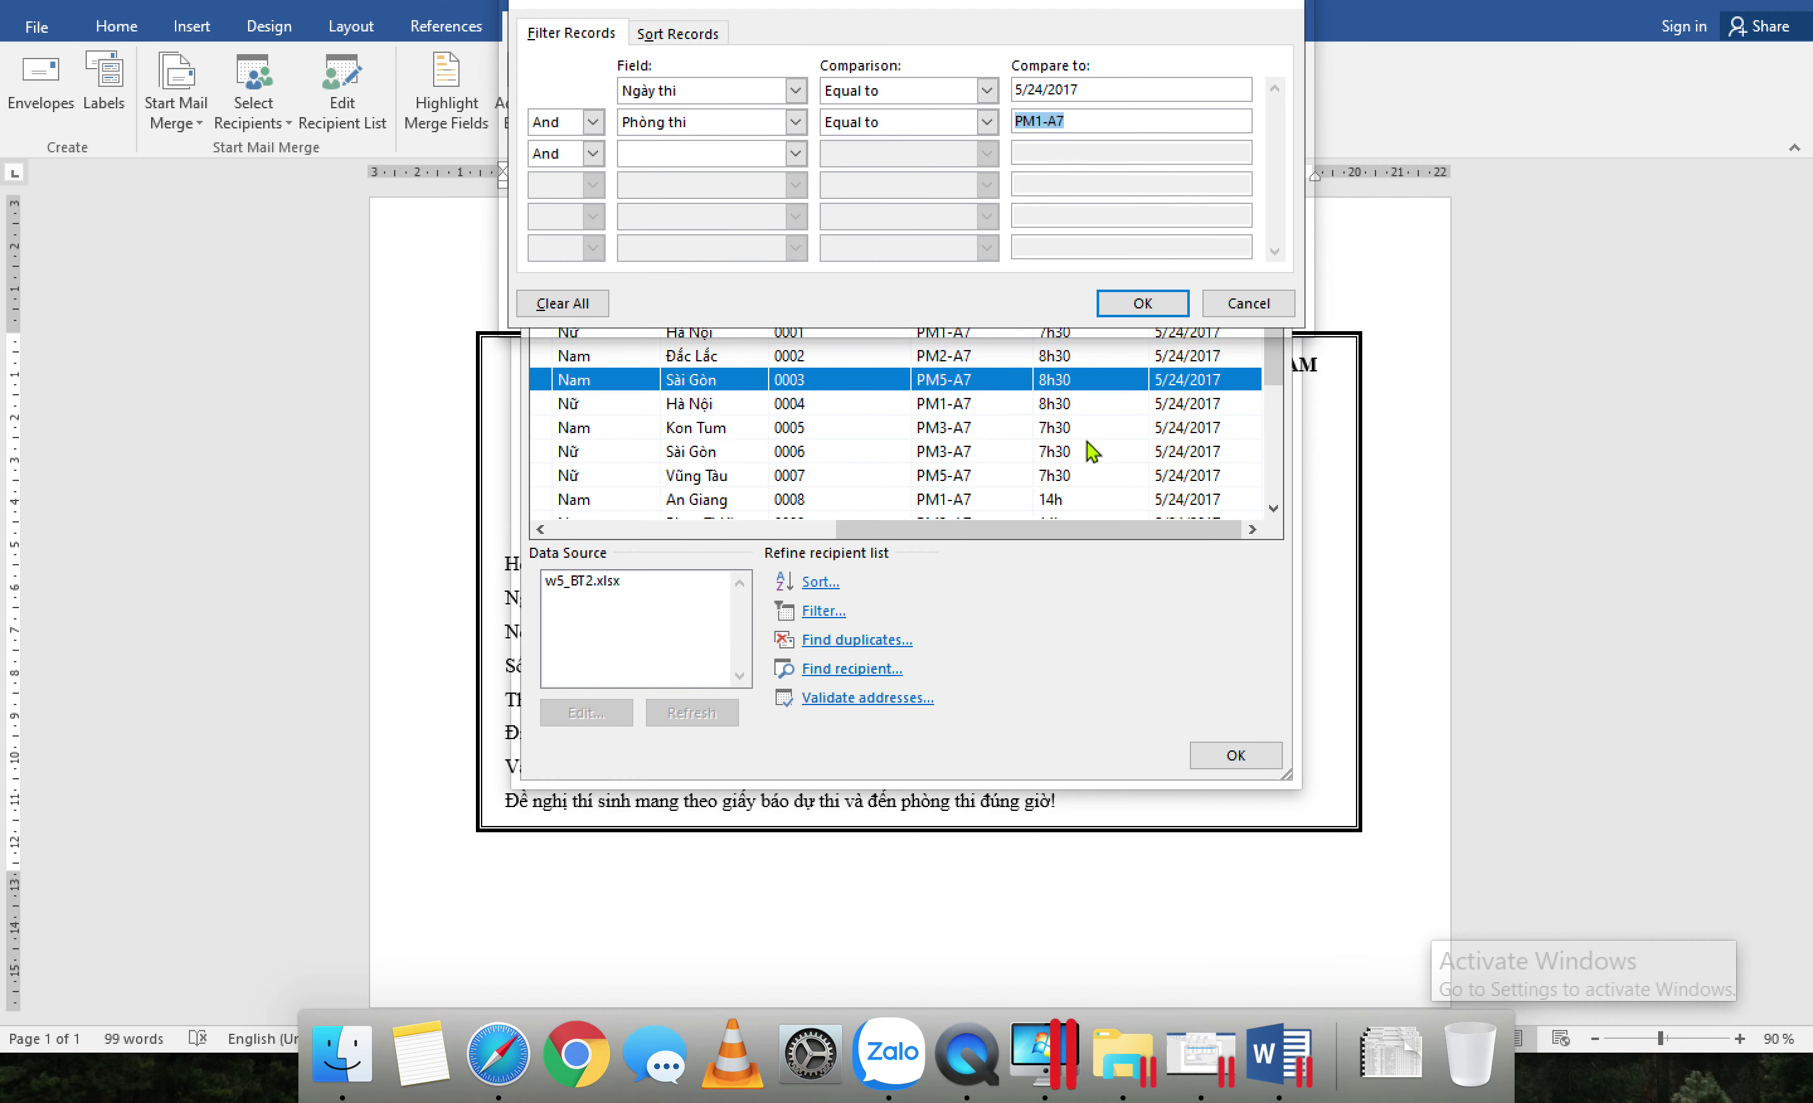
{"action": "left_click", "coordinate": [795, 153]}
{"action": "scroll", "coordinate": [733, 227], "scroll_direction": "down", "scroll_amount": 2}
{"action": "left_click", "coordinate": [691, 241]}
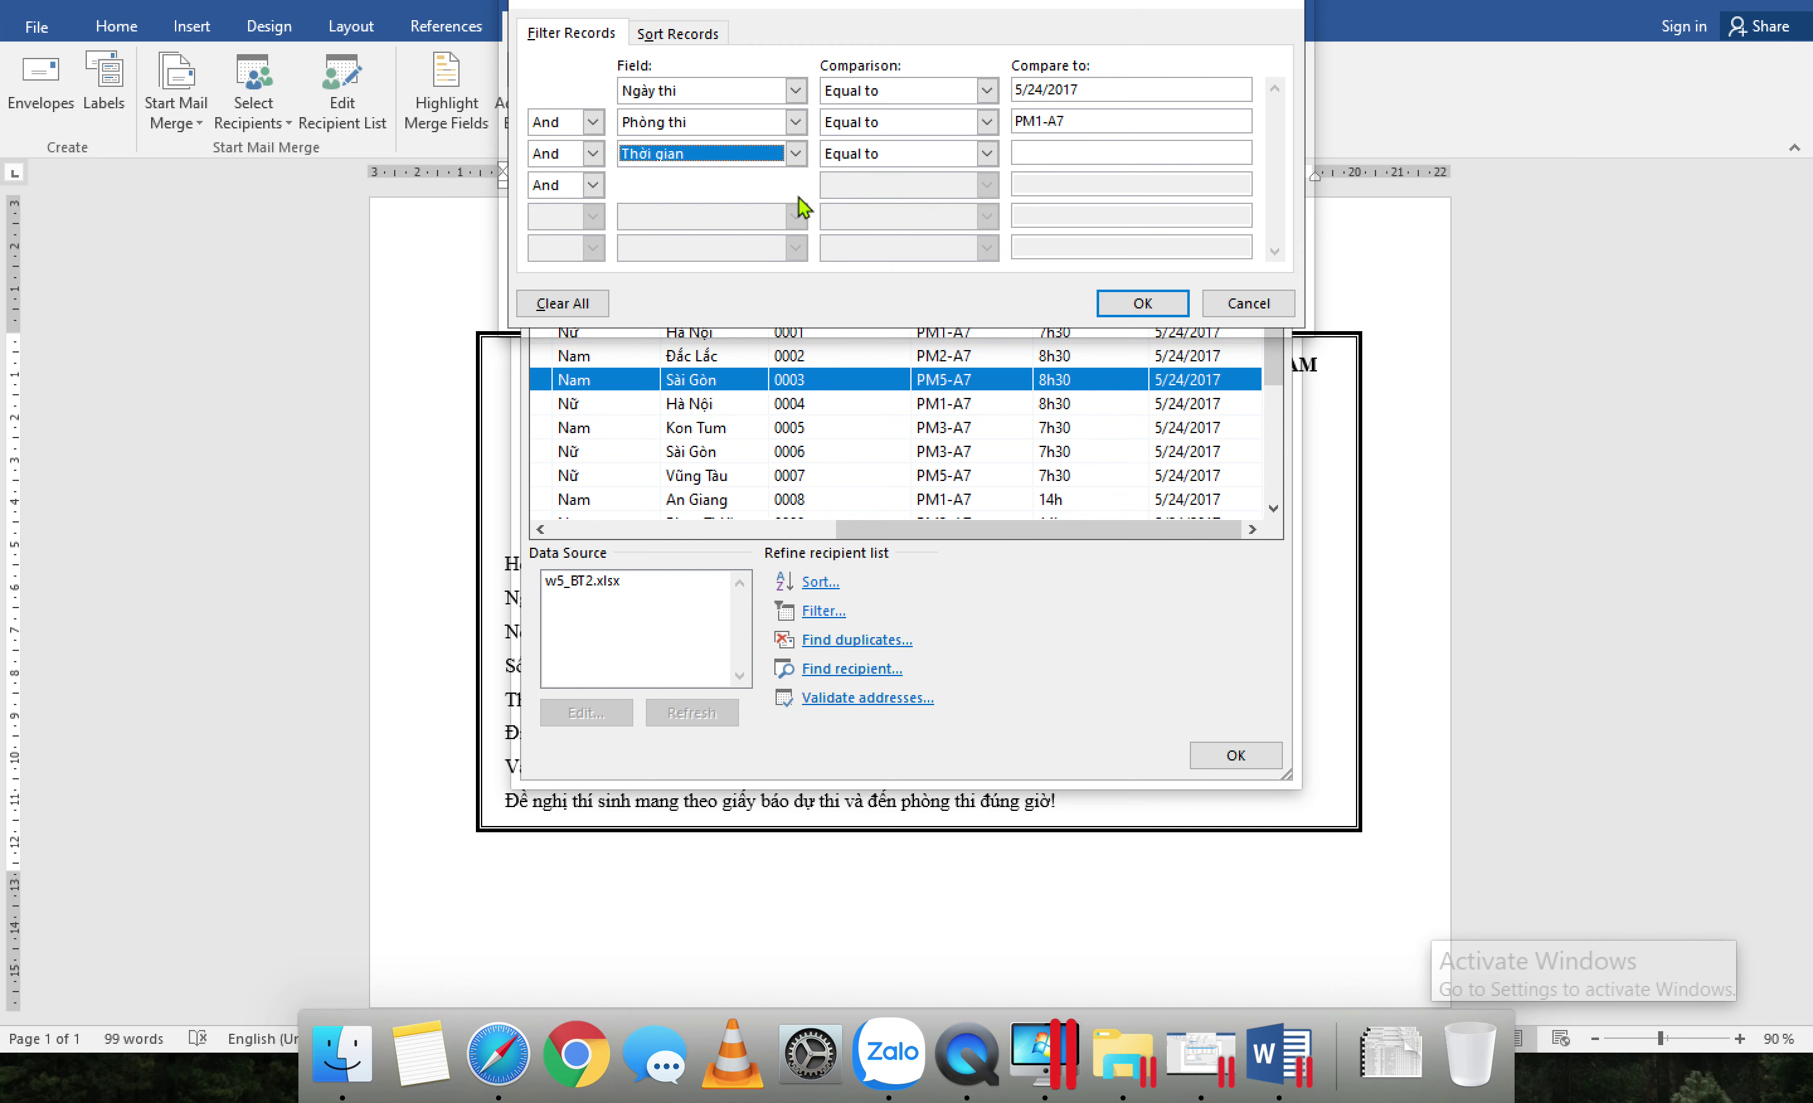
{"action": "left_click", "coordinate": [1099, 162]}
{"action": "type", "text": "7h30"}
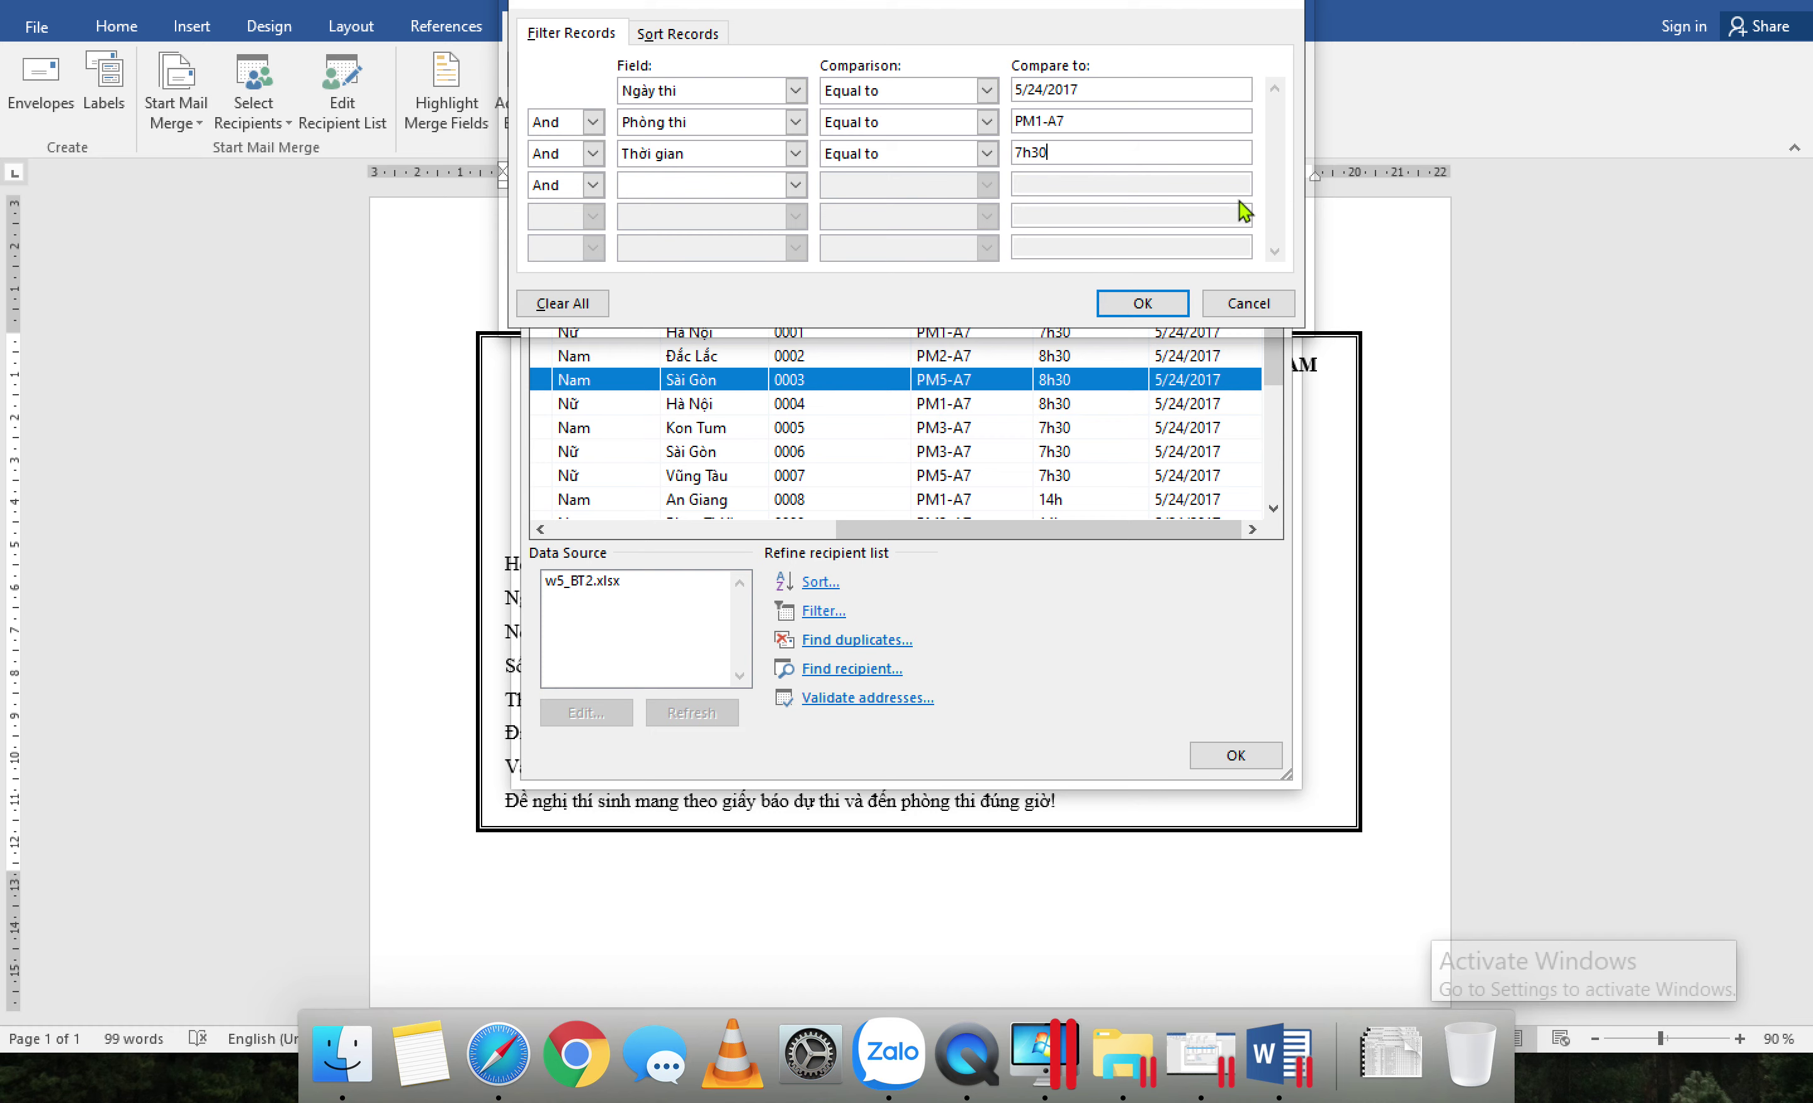
{"action": "left_click", "coordinate": [1144, 303]}
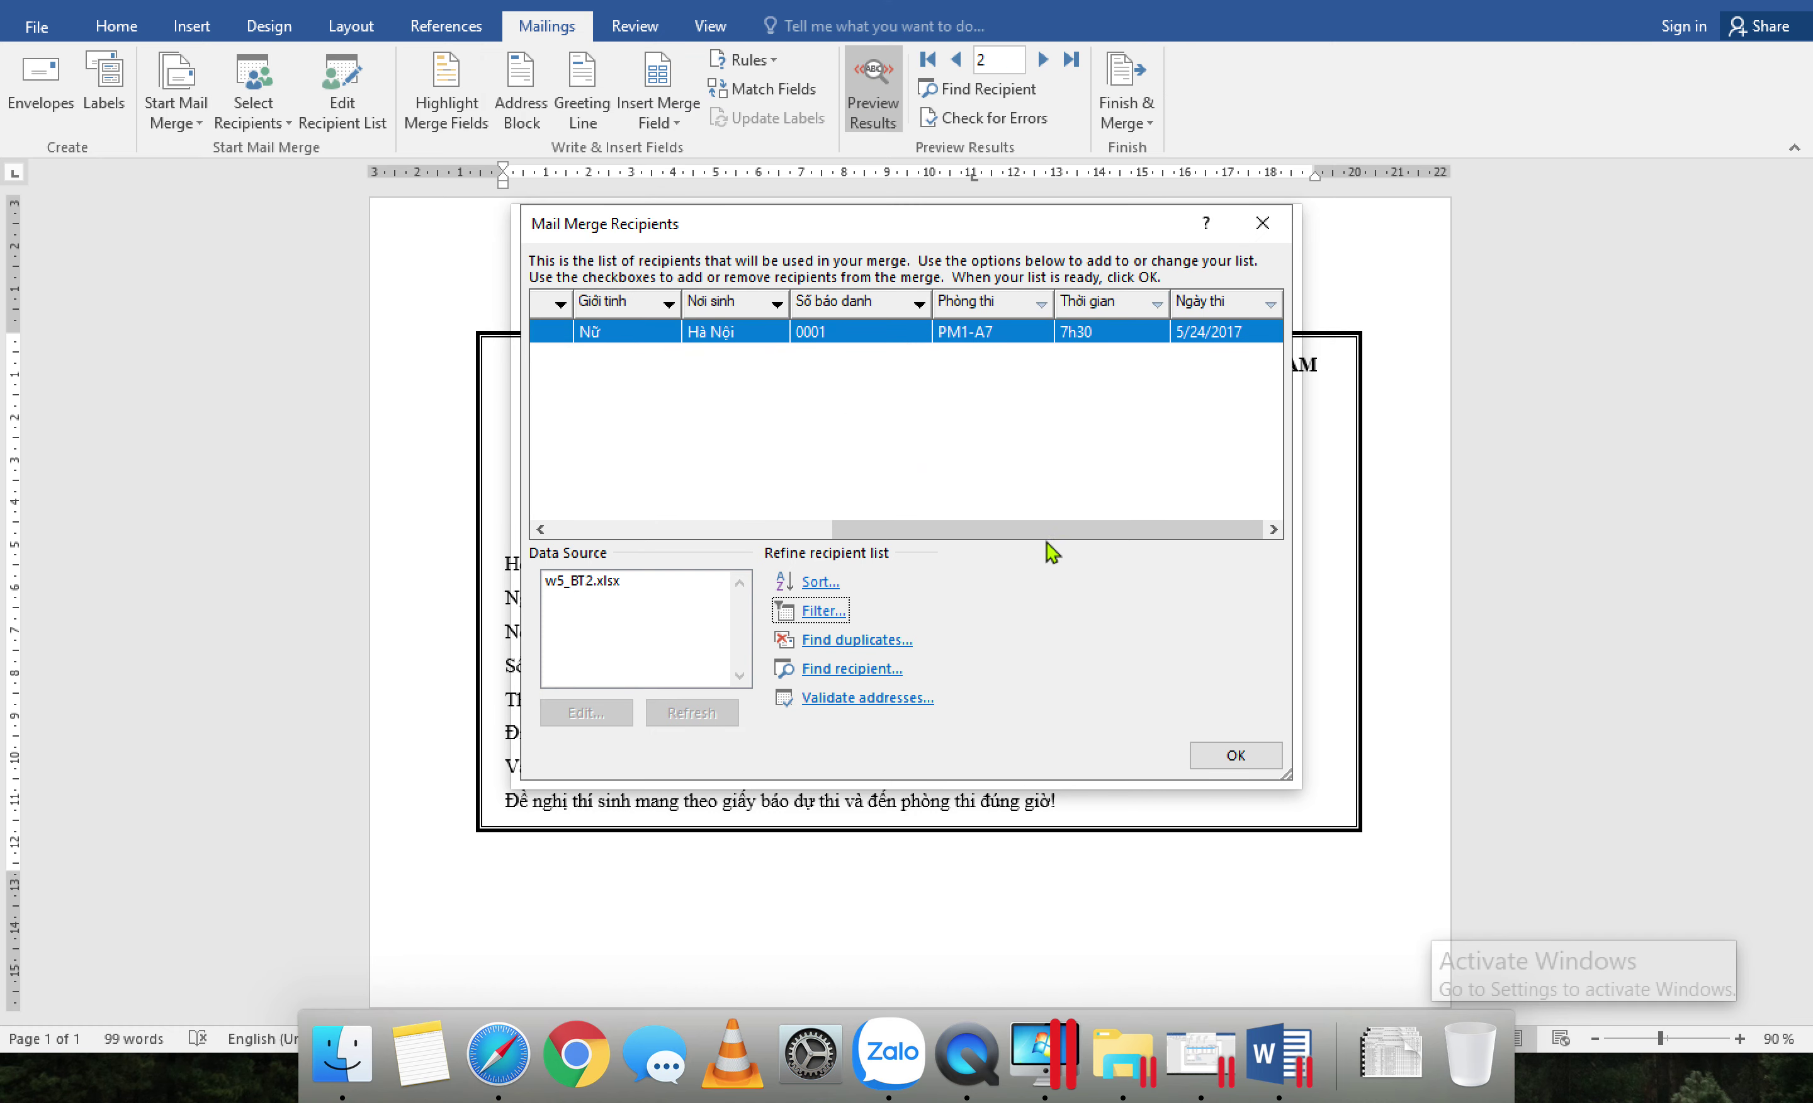
{"action": "left_click_drag", "start_coordinate": [1055, 530], "coordinate": [725, 528]}
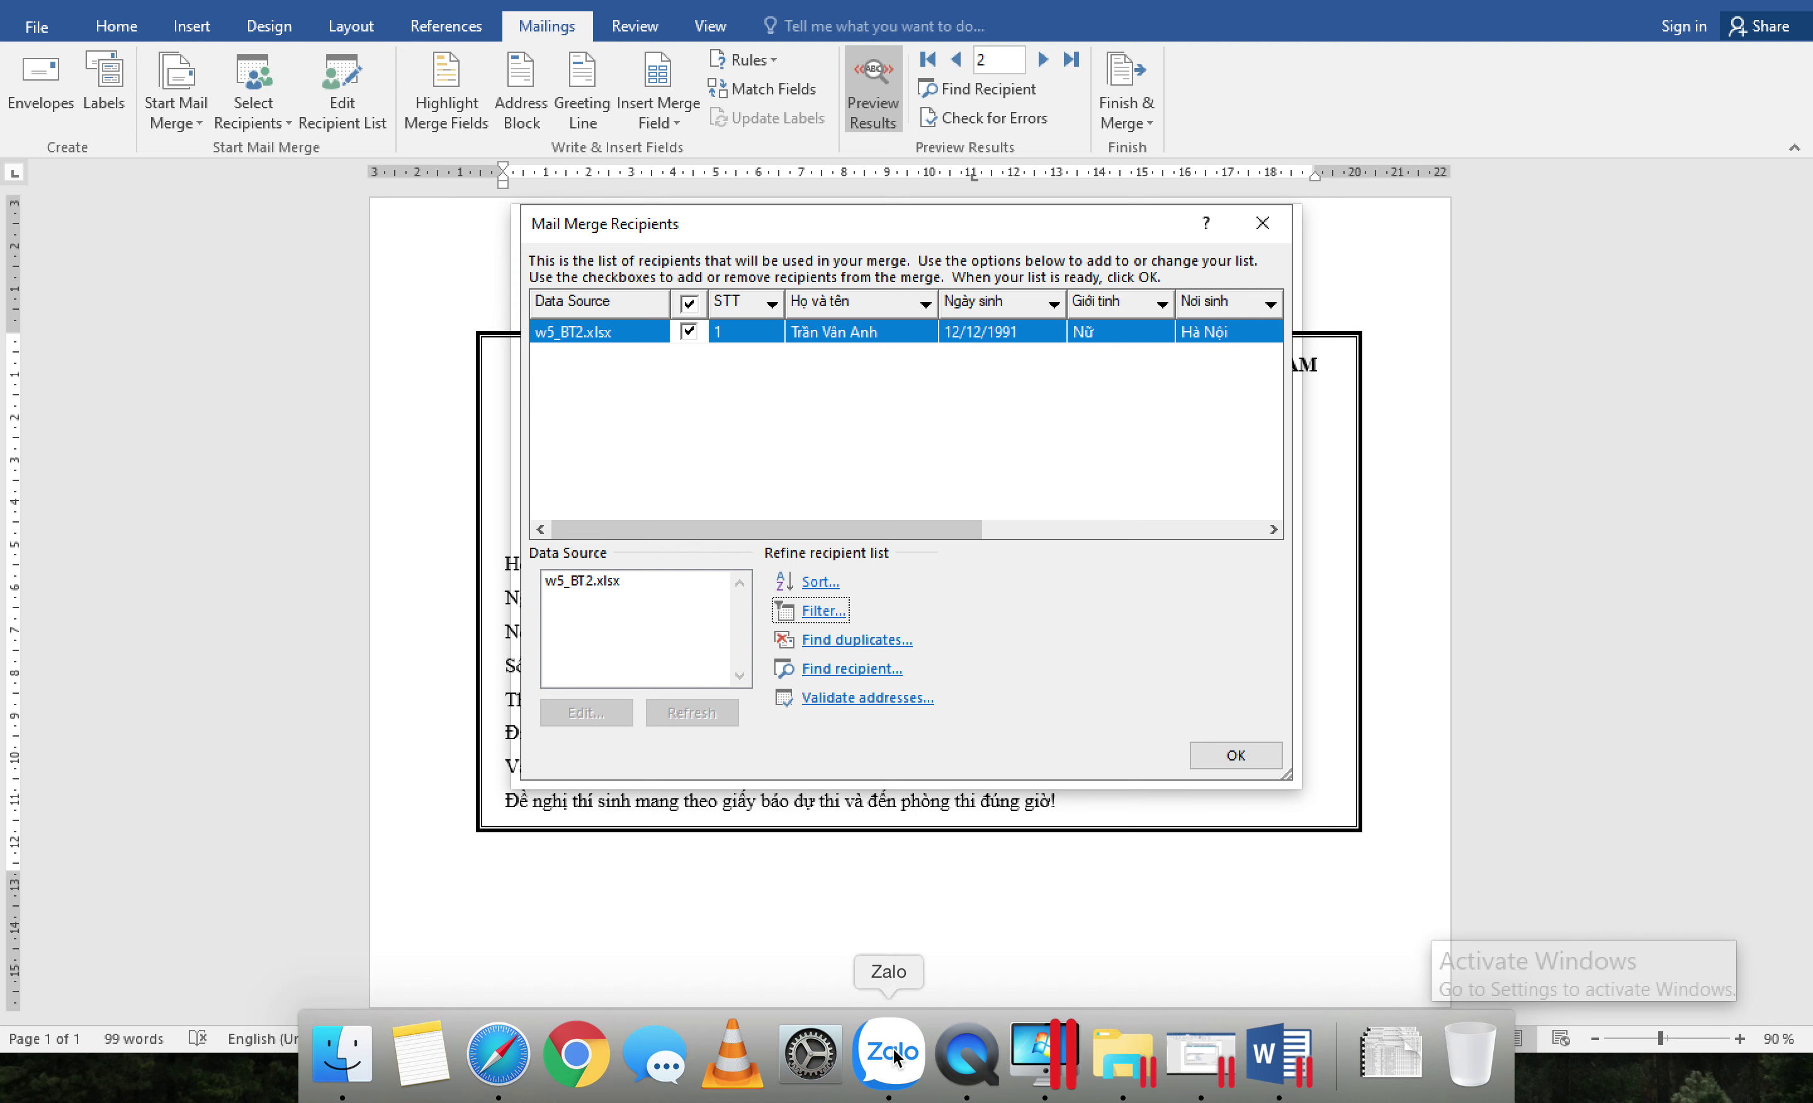
Step: Reread the requirement to sort the notices by phòng thi in the exercise PDF in Safari and return to Word
{"action": "left_click", "coordinate": [512, 1050]}
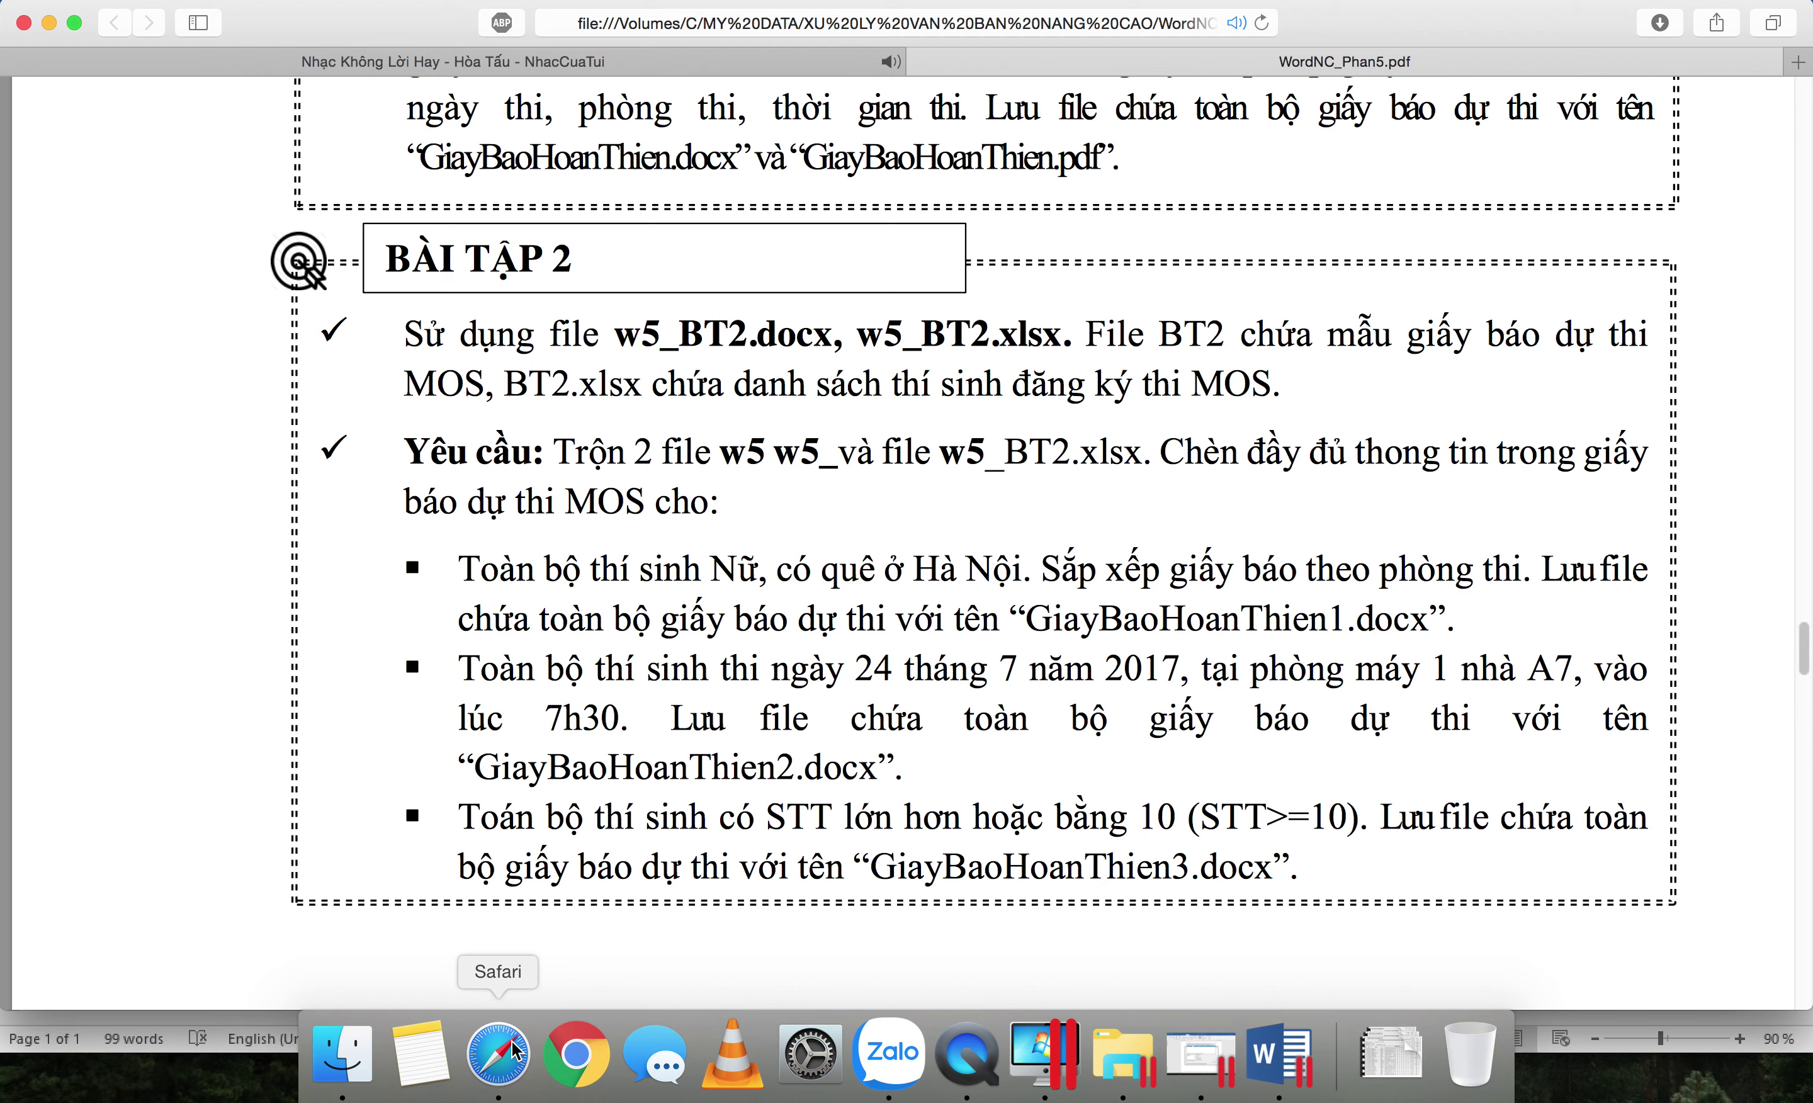
{"action": "left_click_drag", "start_coordinate": [1043, 565], "coordinate": [1520, 563]}
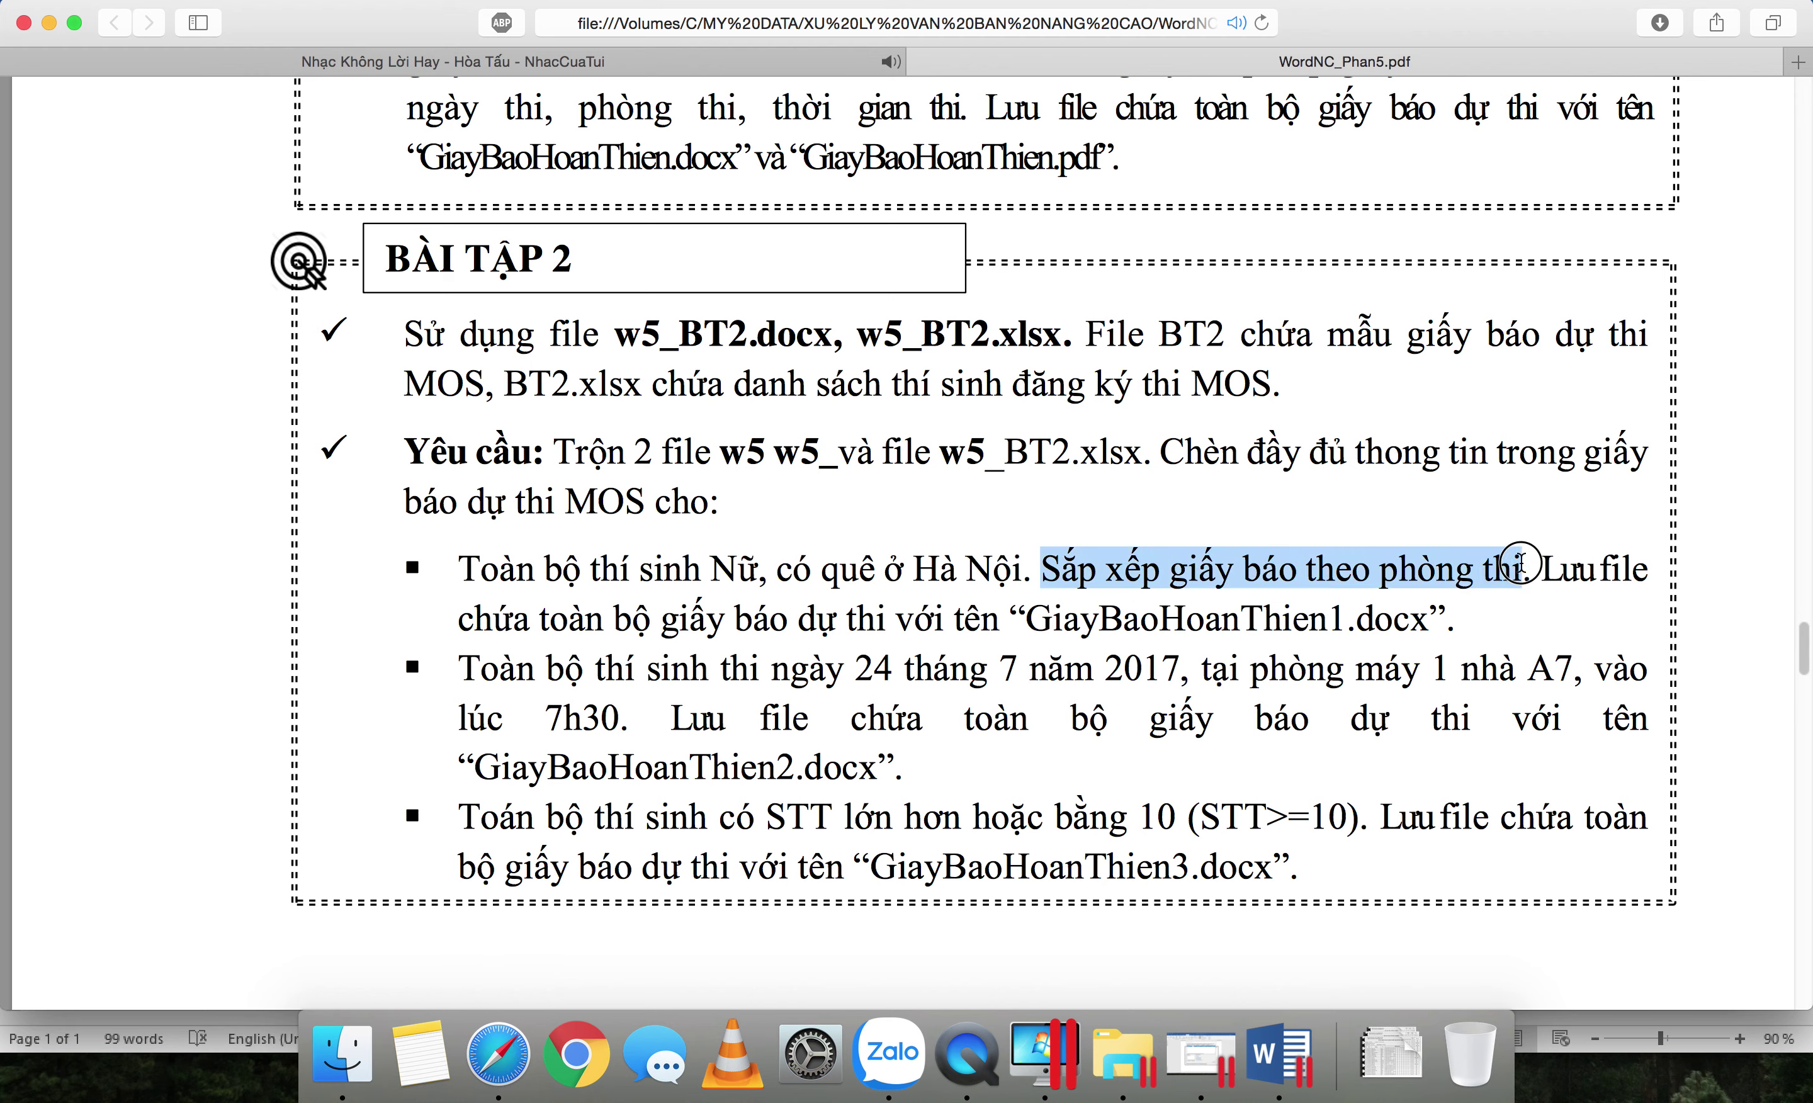
{"action": "left_click", "coordinate": [1115, 577]}
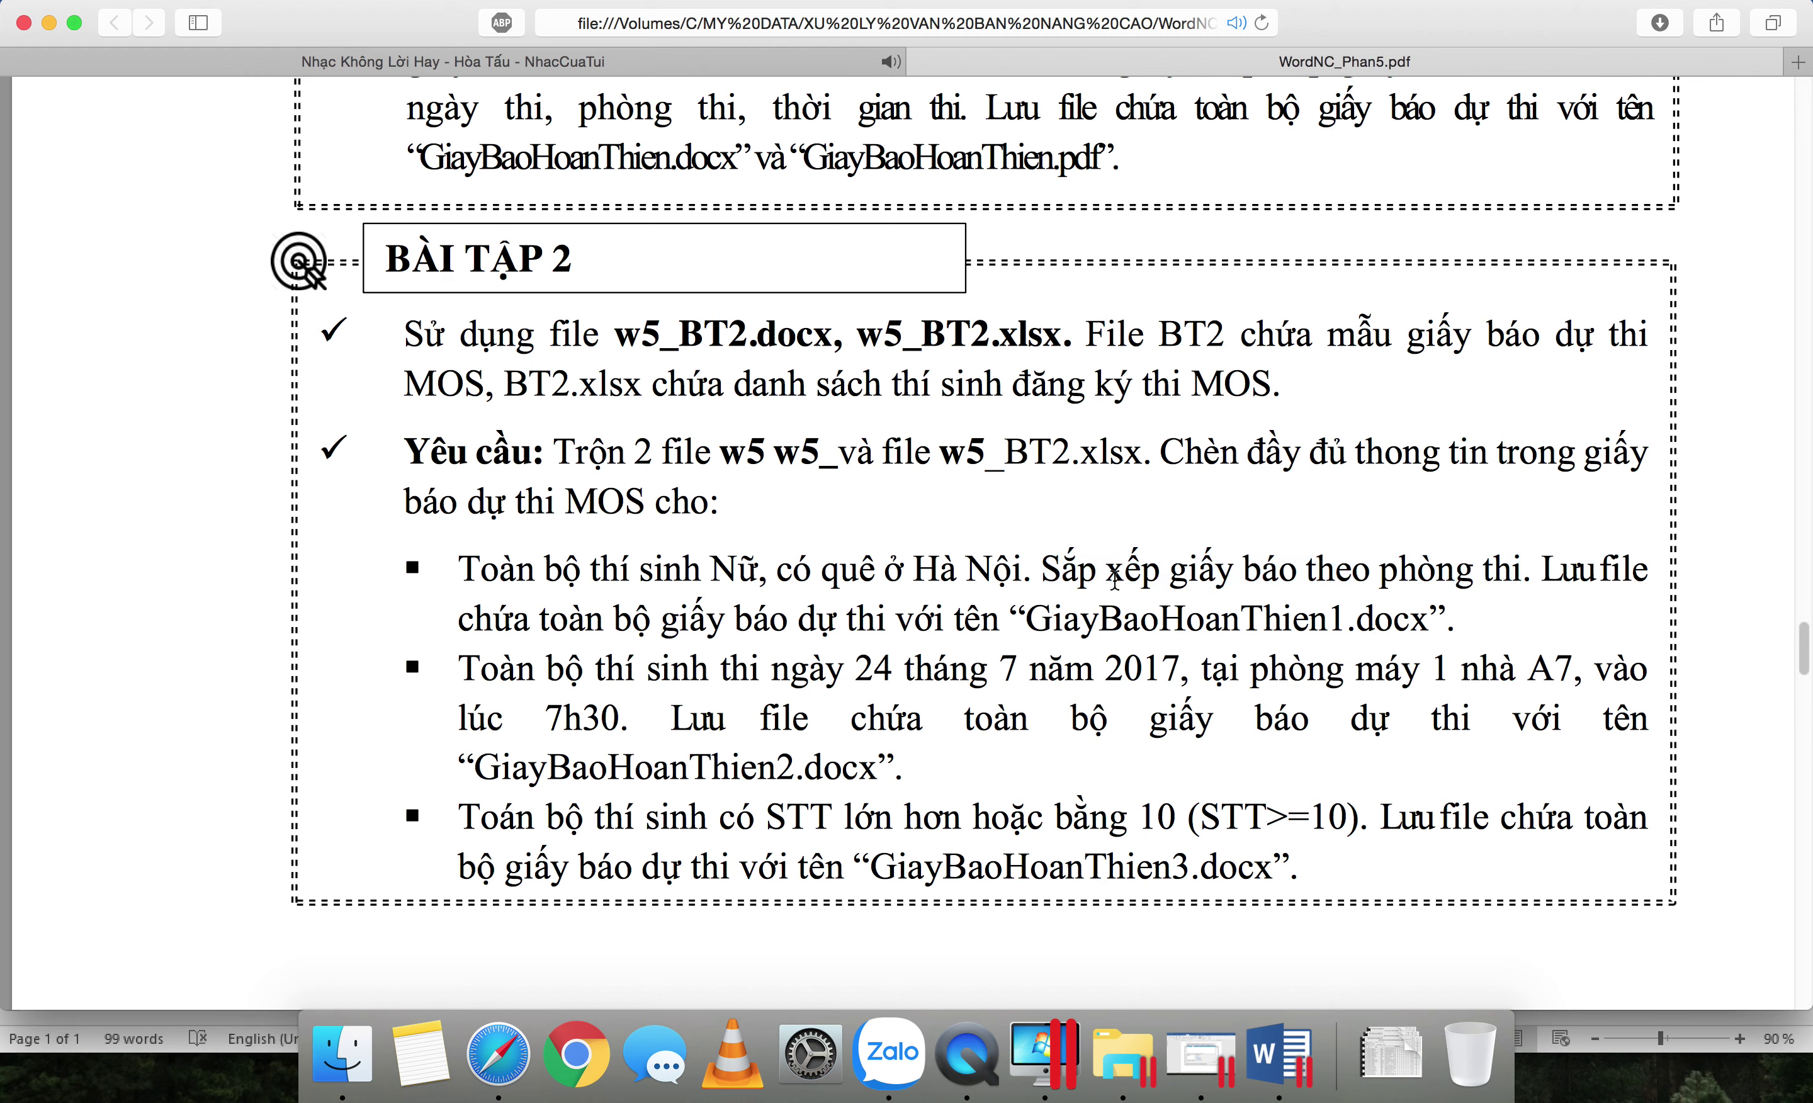
{"action": "left_click_drag", "start_coordinate": [1044, 568], "coordinate": [1511, 569]}
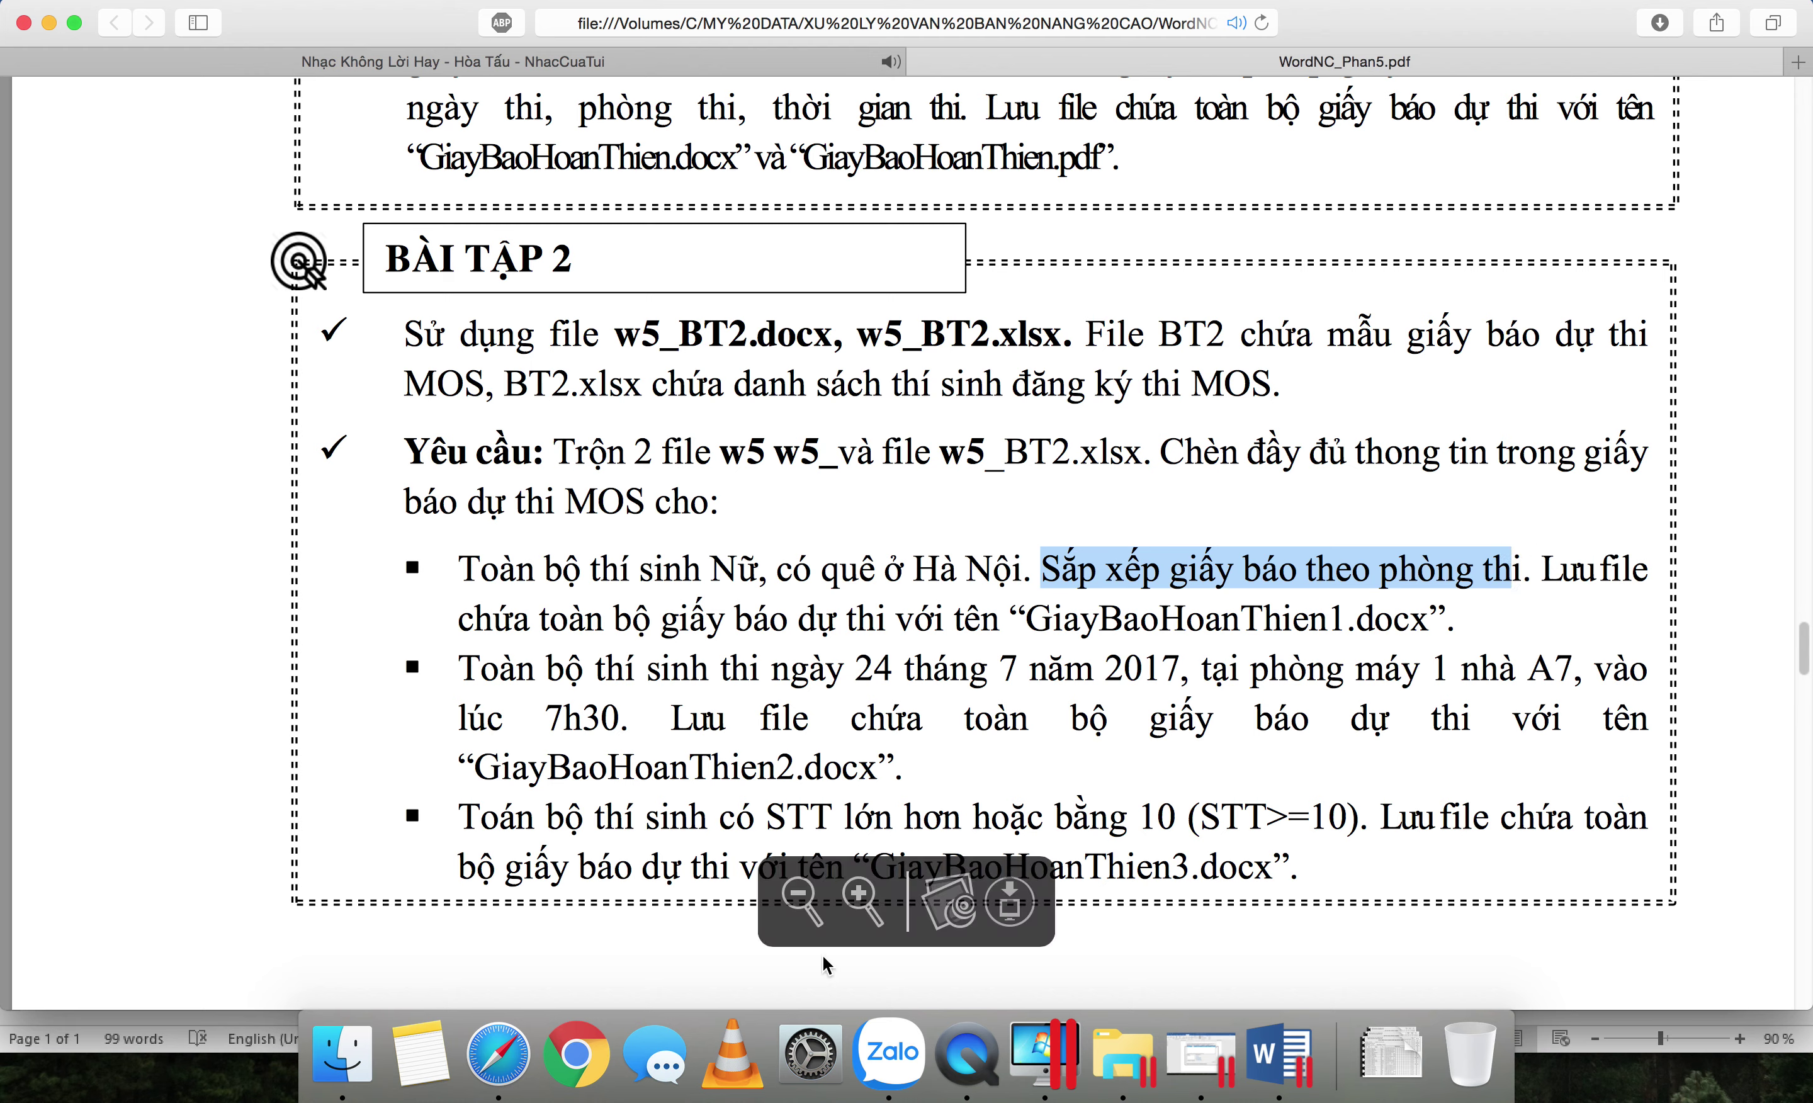
{"action": "left_click", "coordinate": [1280, 1059]}
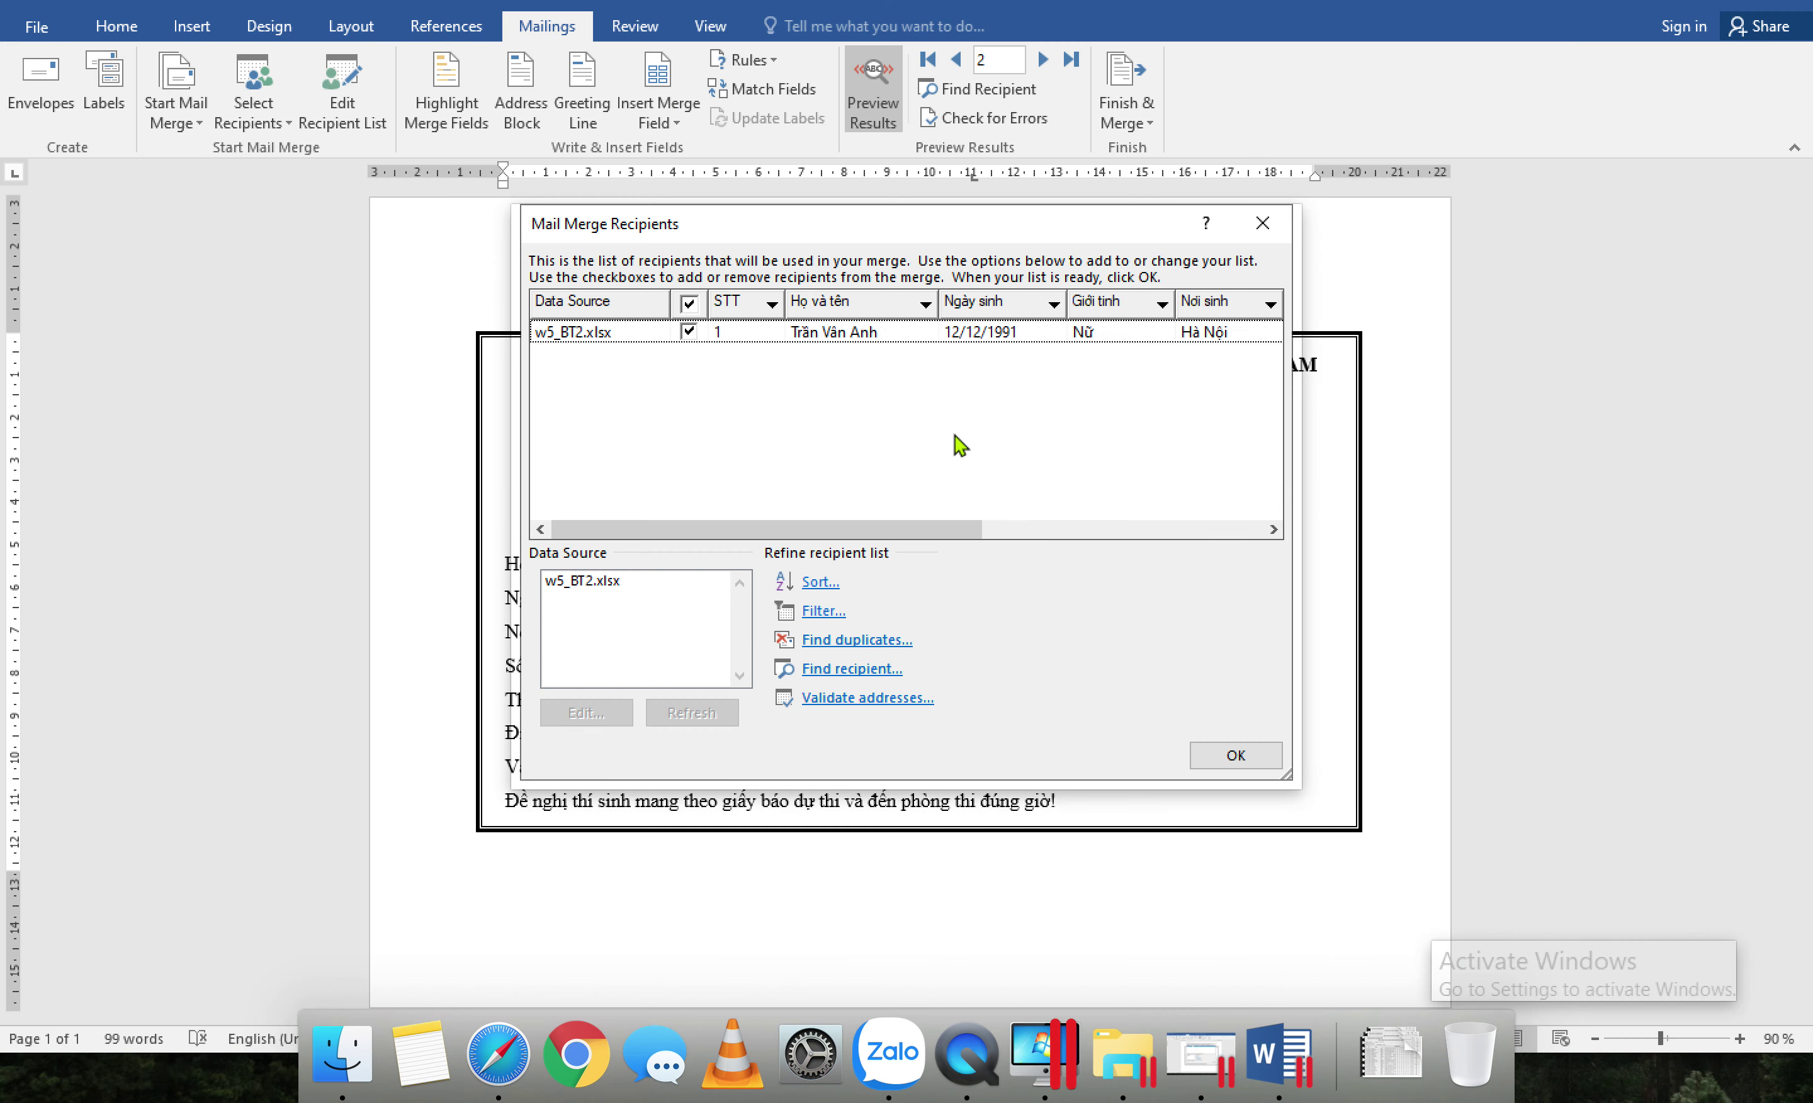
{"action": "left_click", "coordinate": [821, 582]}
{"action": "left_click", "coordinate": [847, 74]}
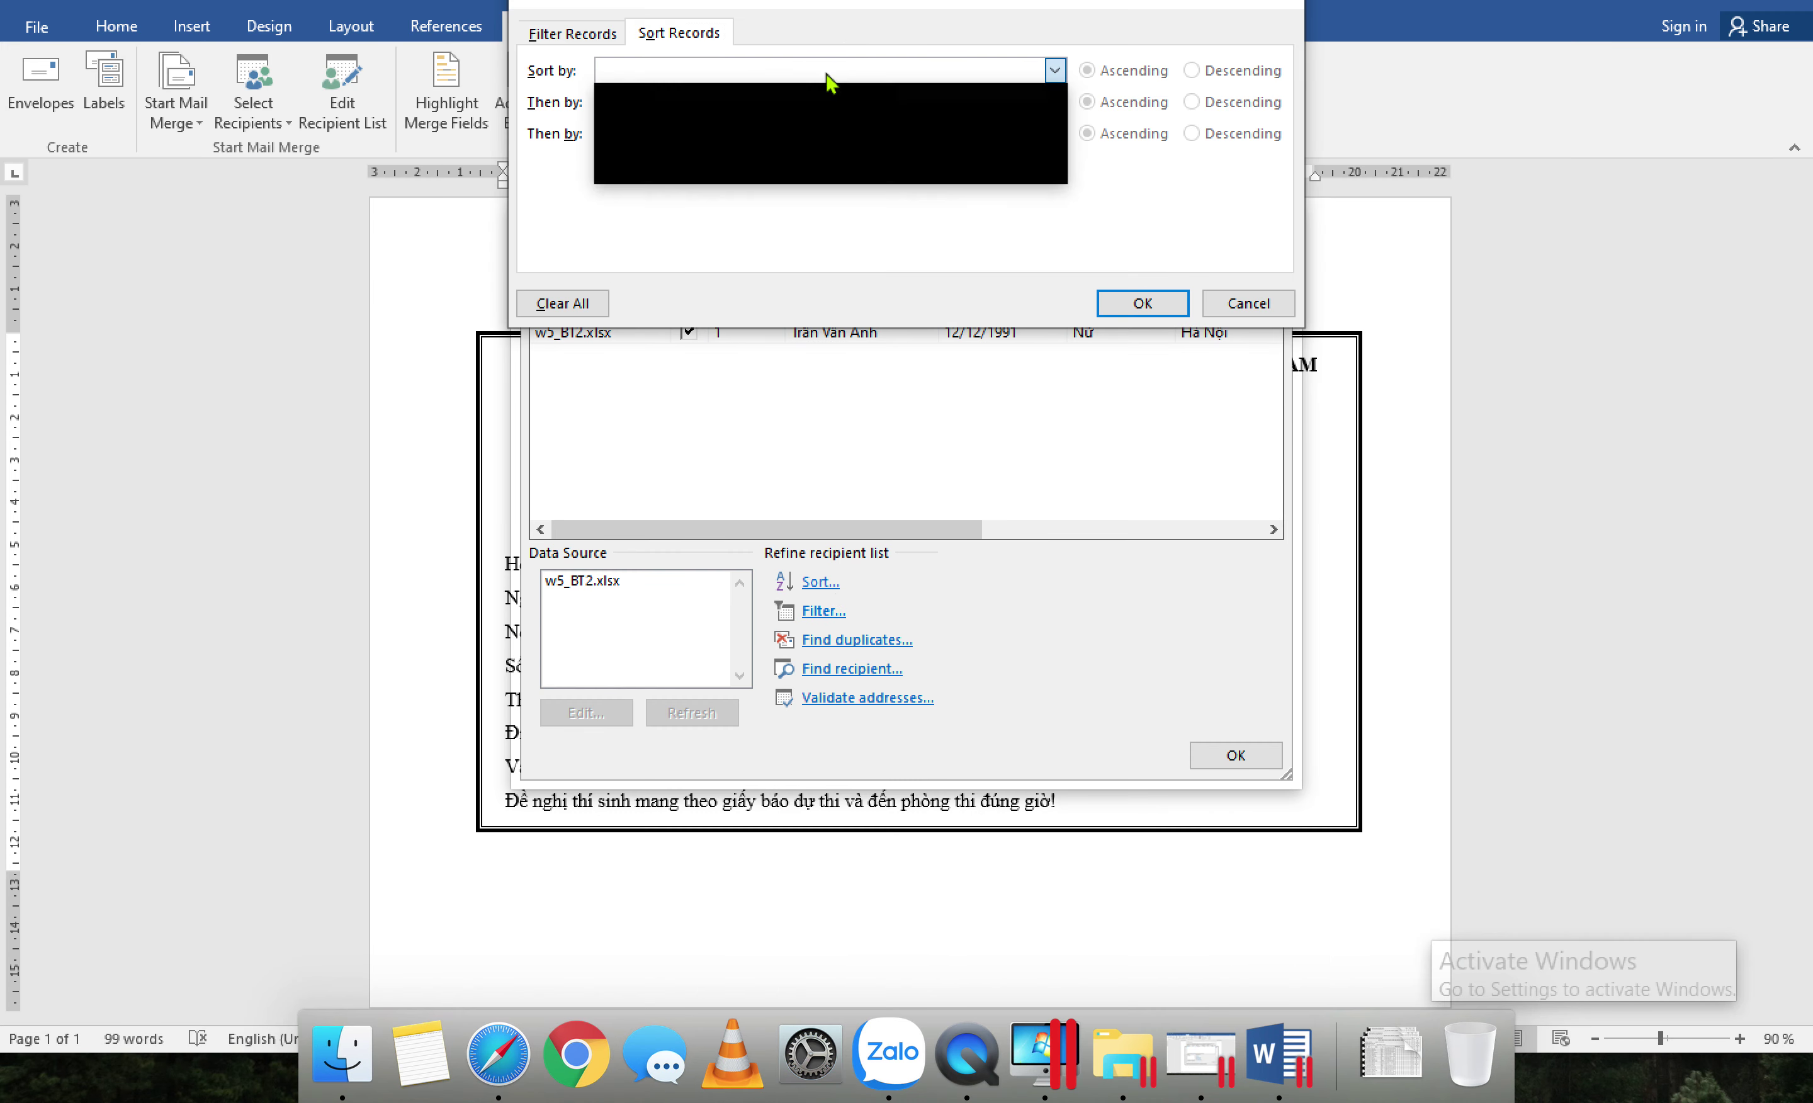
{"action": "scroll", "coordinate": [813, 130], "scroll_direction": "down", "scroll_amount": 2}
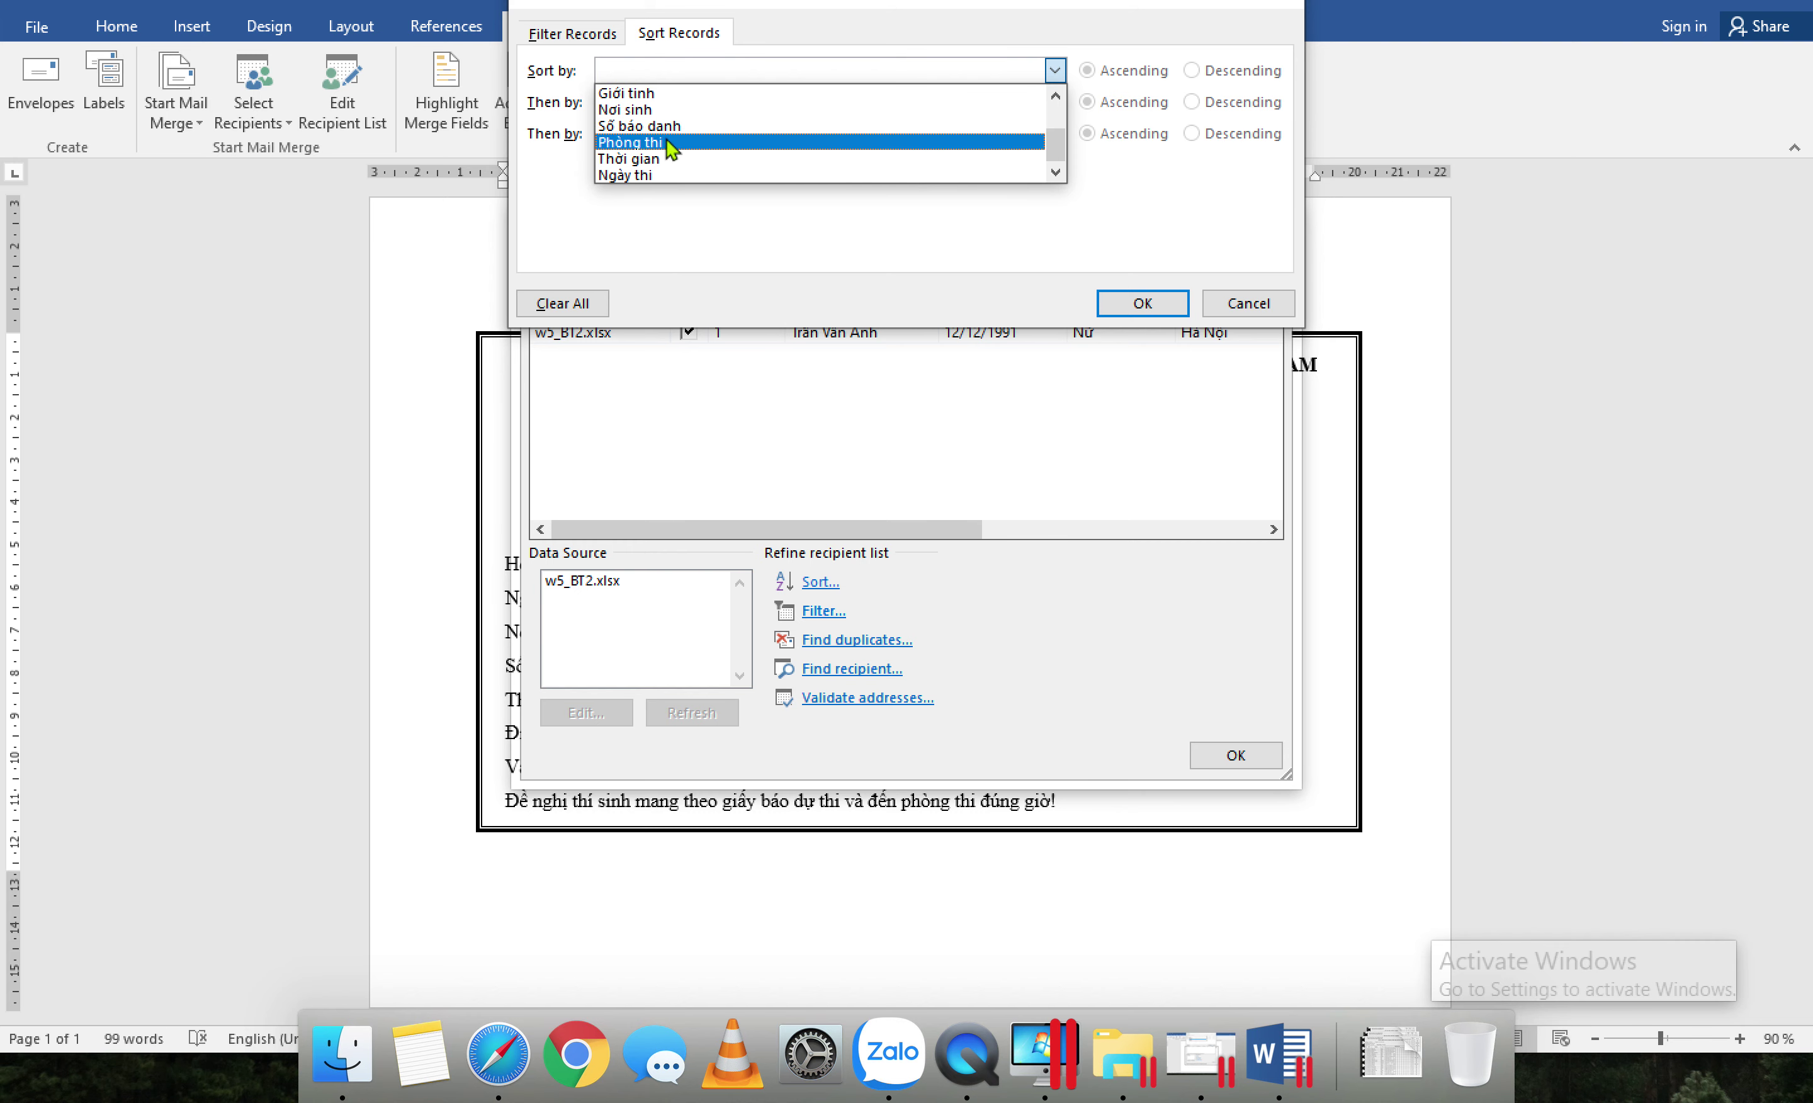
{"action": "left_click", "coordinate": [667, 140]}
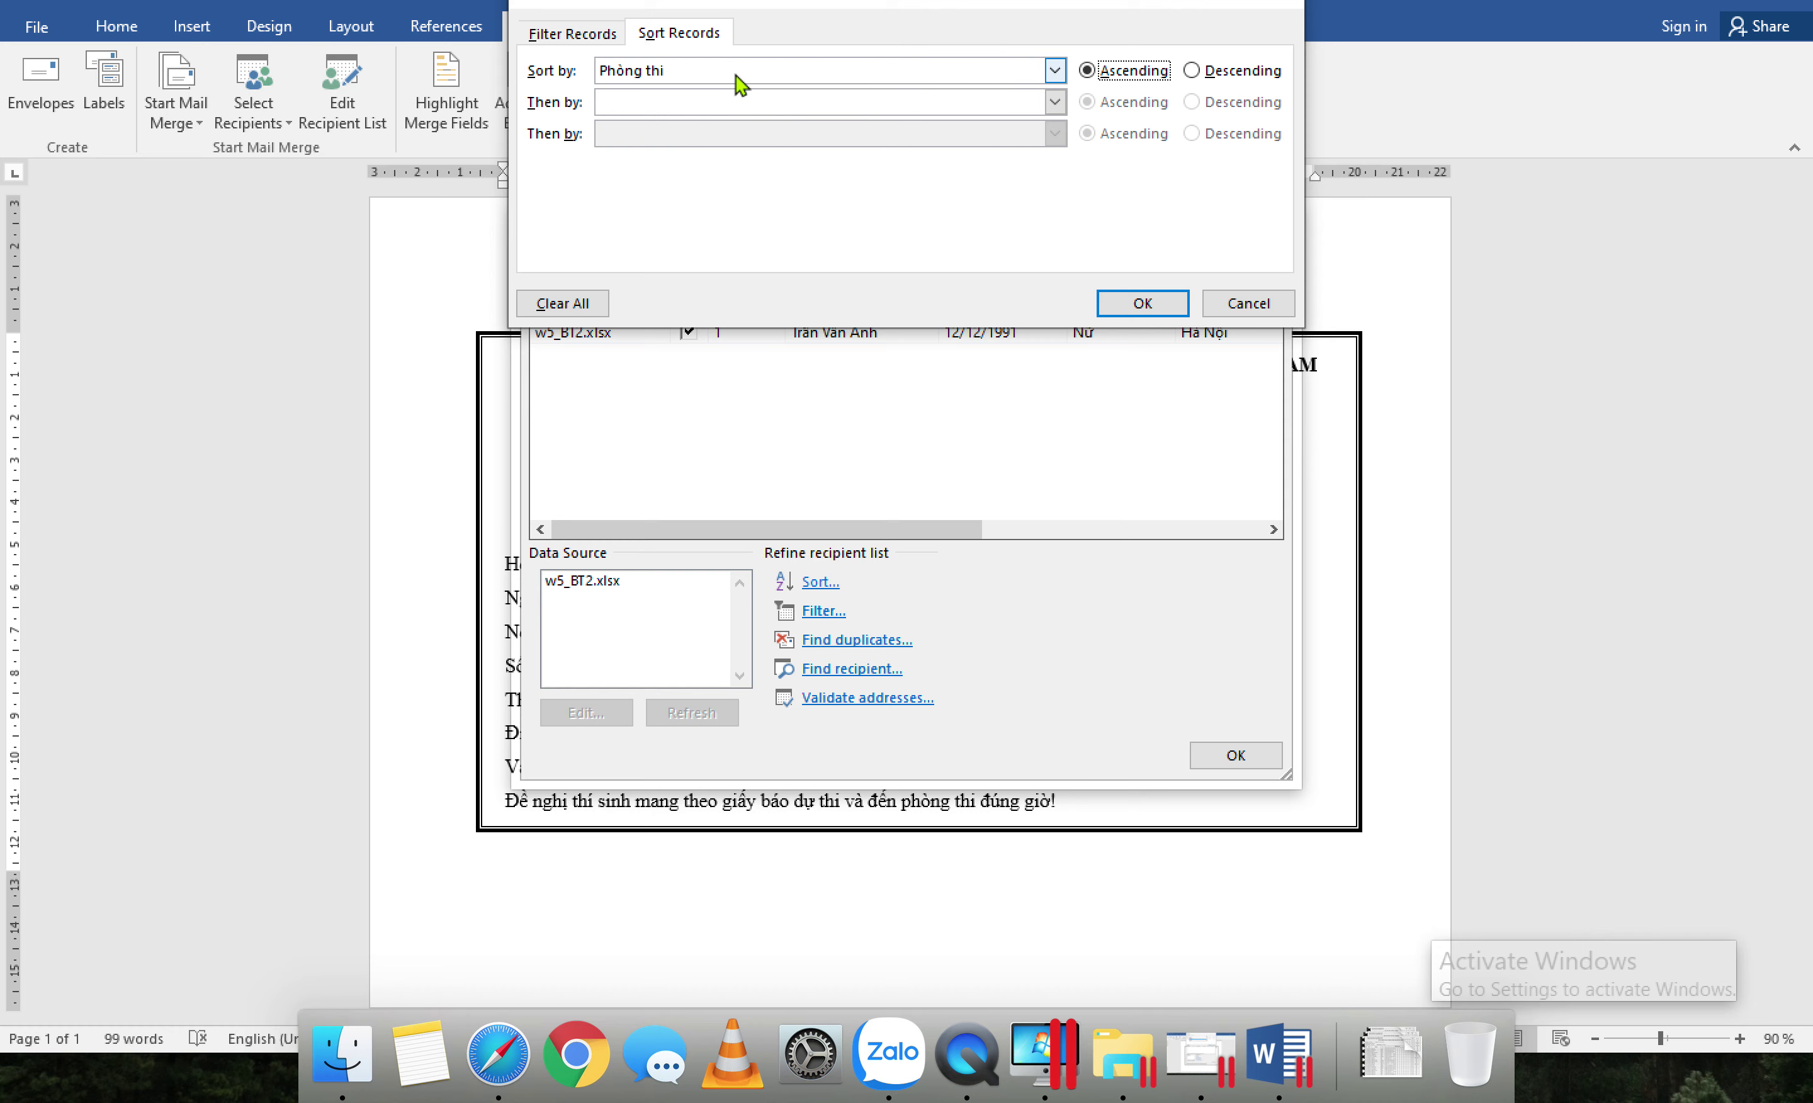
{"action": "left_click", "coordinate": [1245, 304]}
Step: Accept the recipient list and merge the records into a new document of individual exam notices
{"action": "left_click", "coordinate": [1215, 754]}
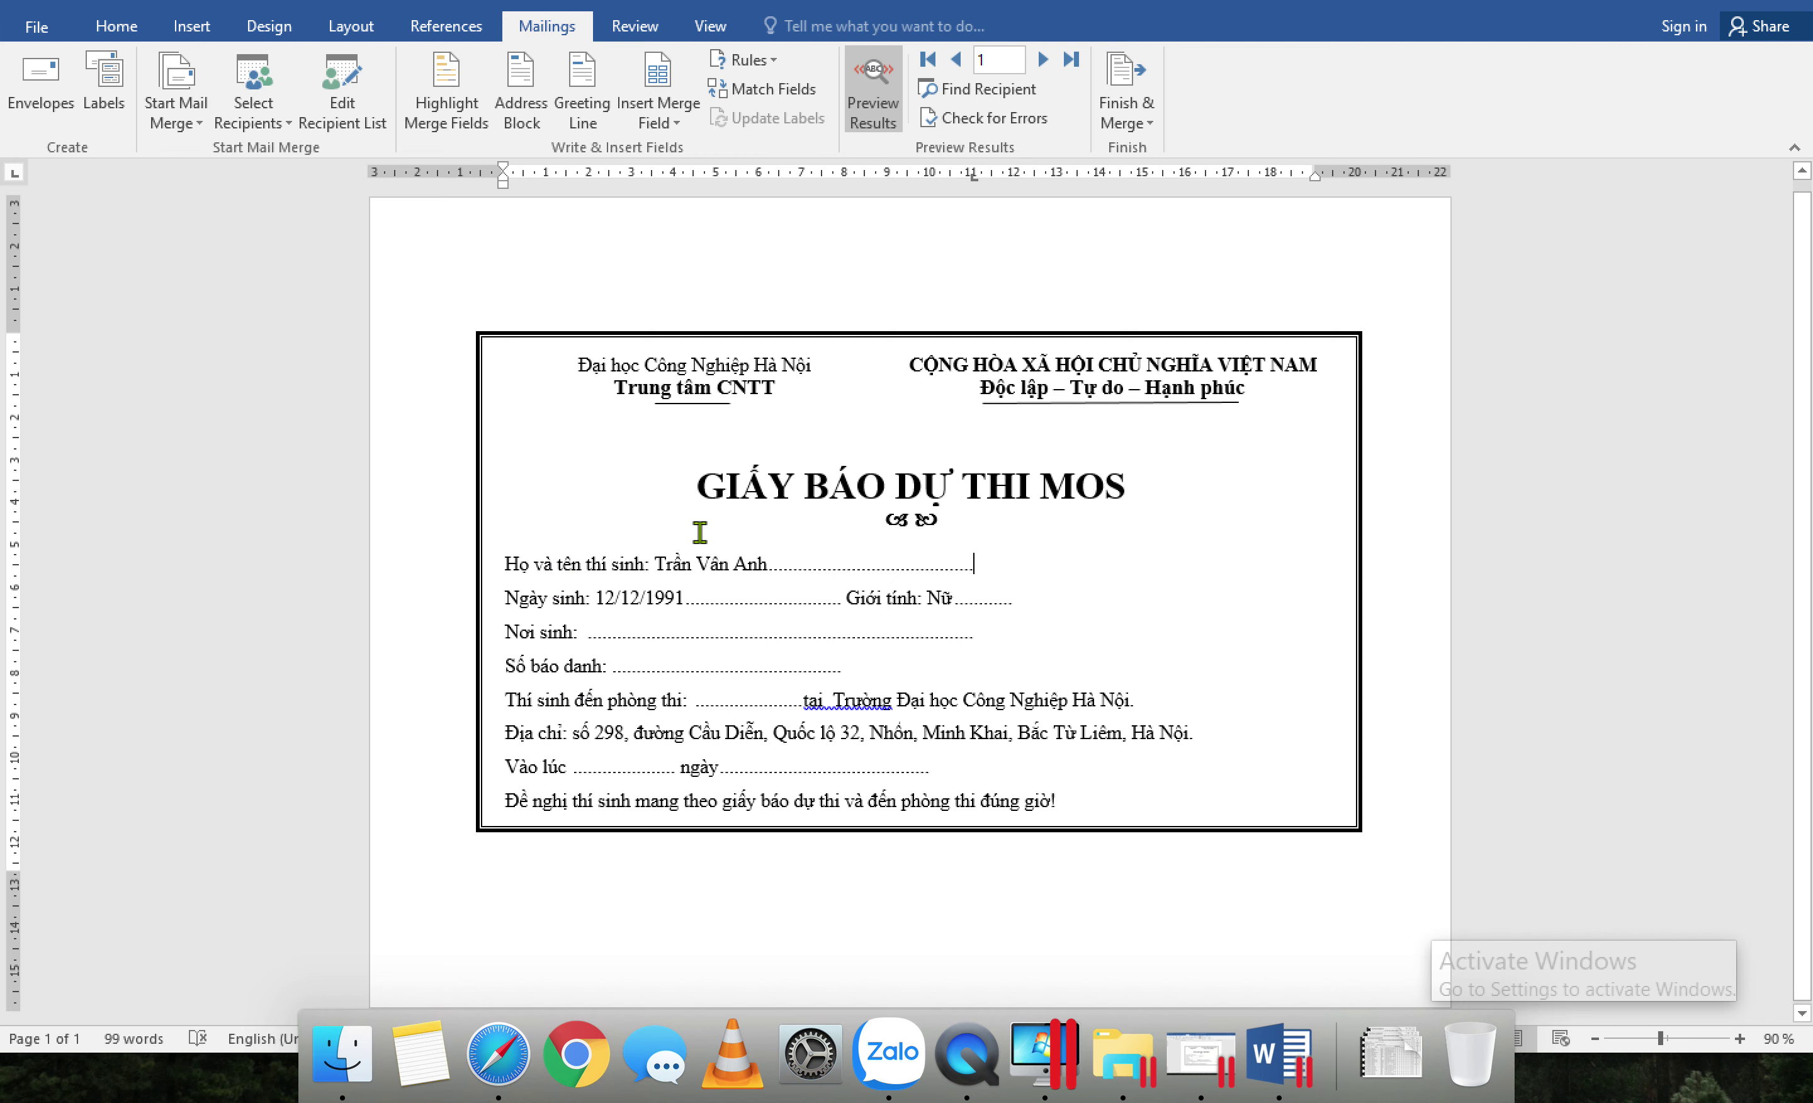
{"action": "left_click", "coordinate": [1125, 100]}
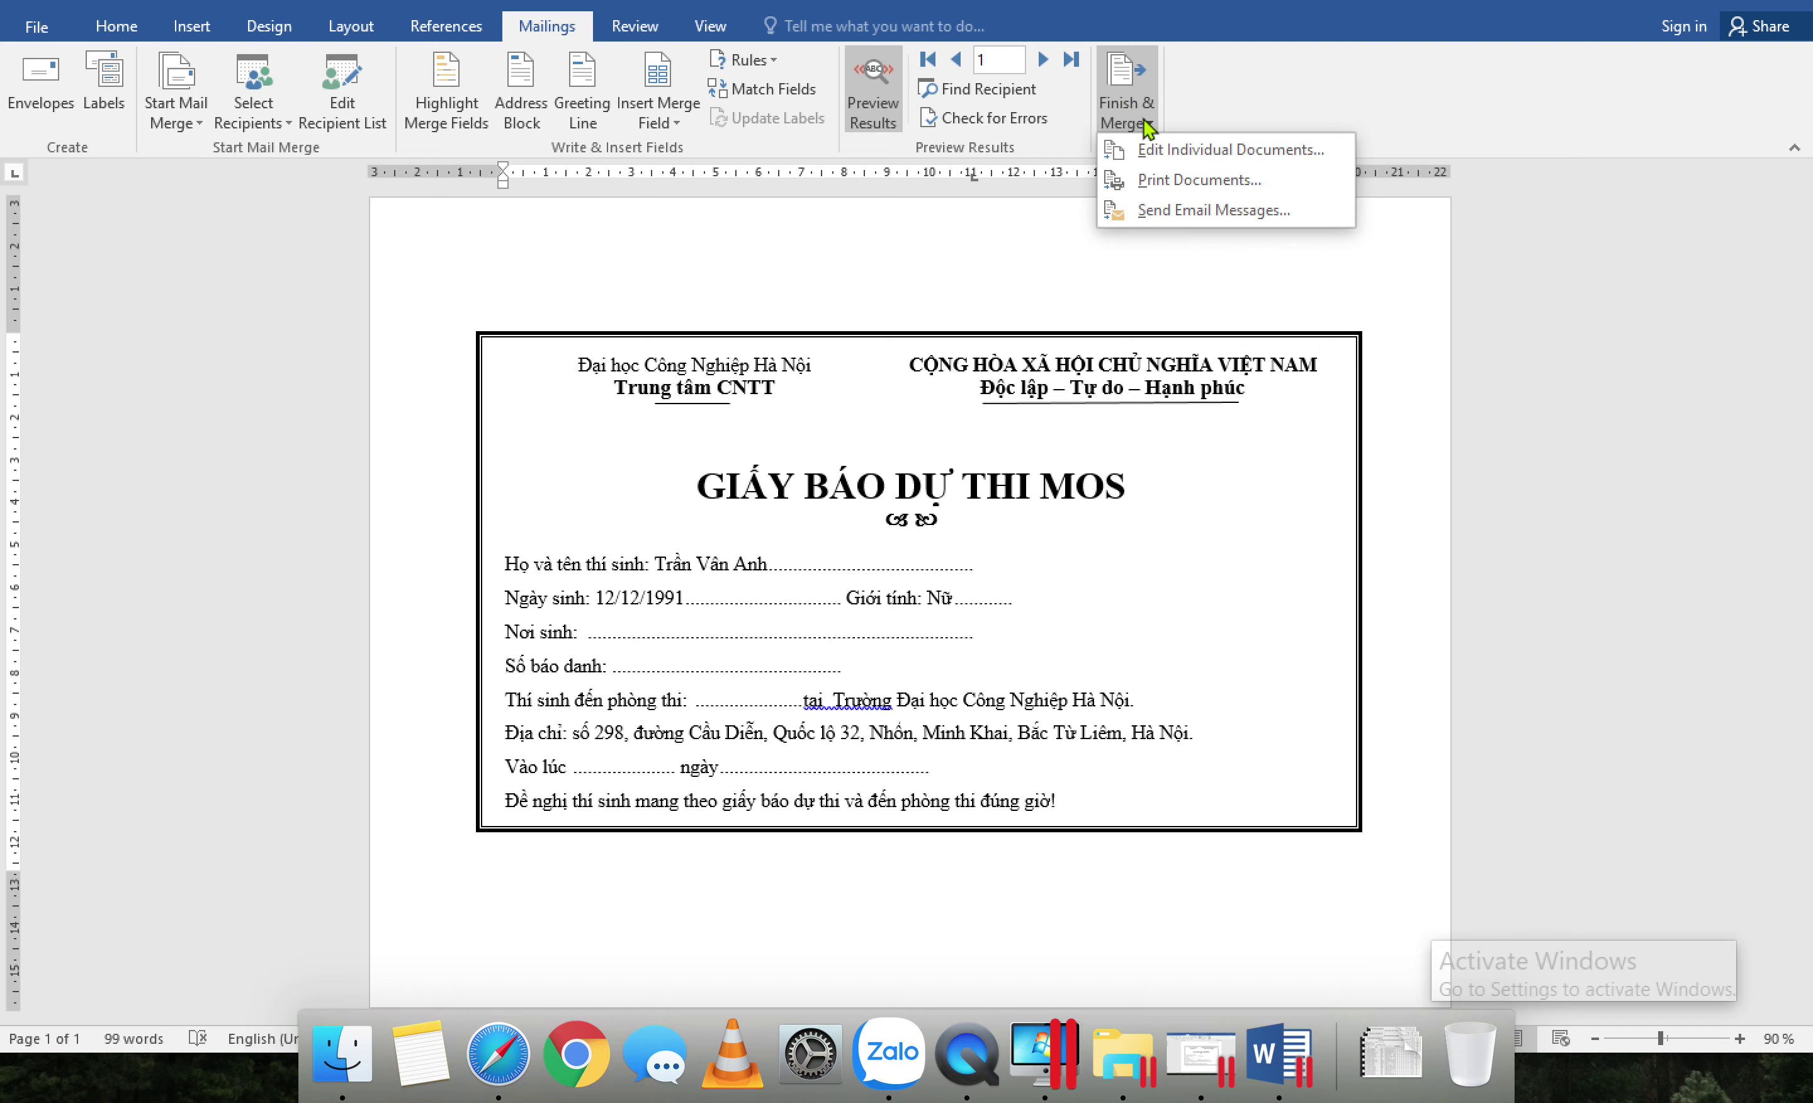
{"action": "left_click", "coordinate": [1157, 148]}
{"action": "left_click", "coordinate": [891, 567]}
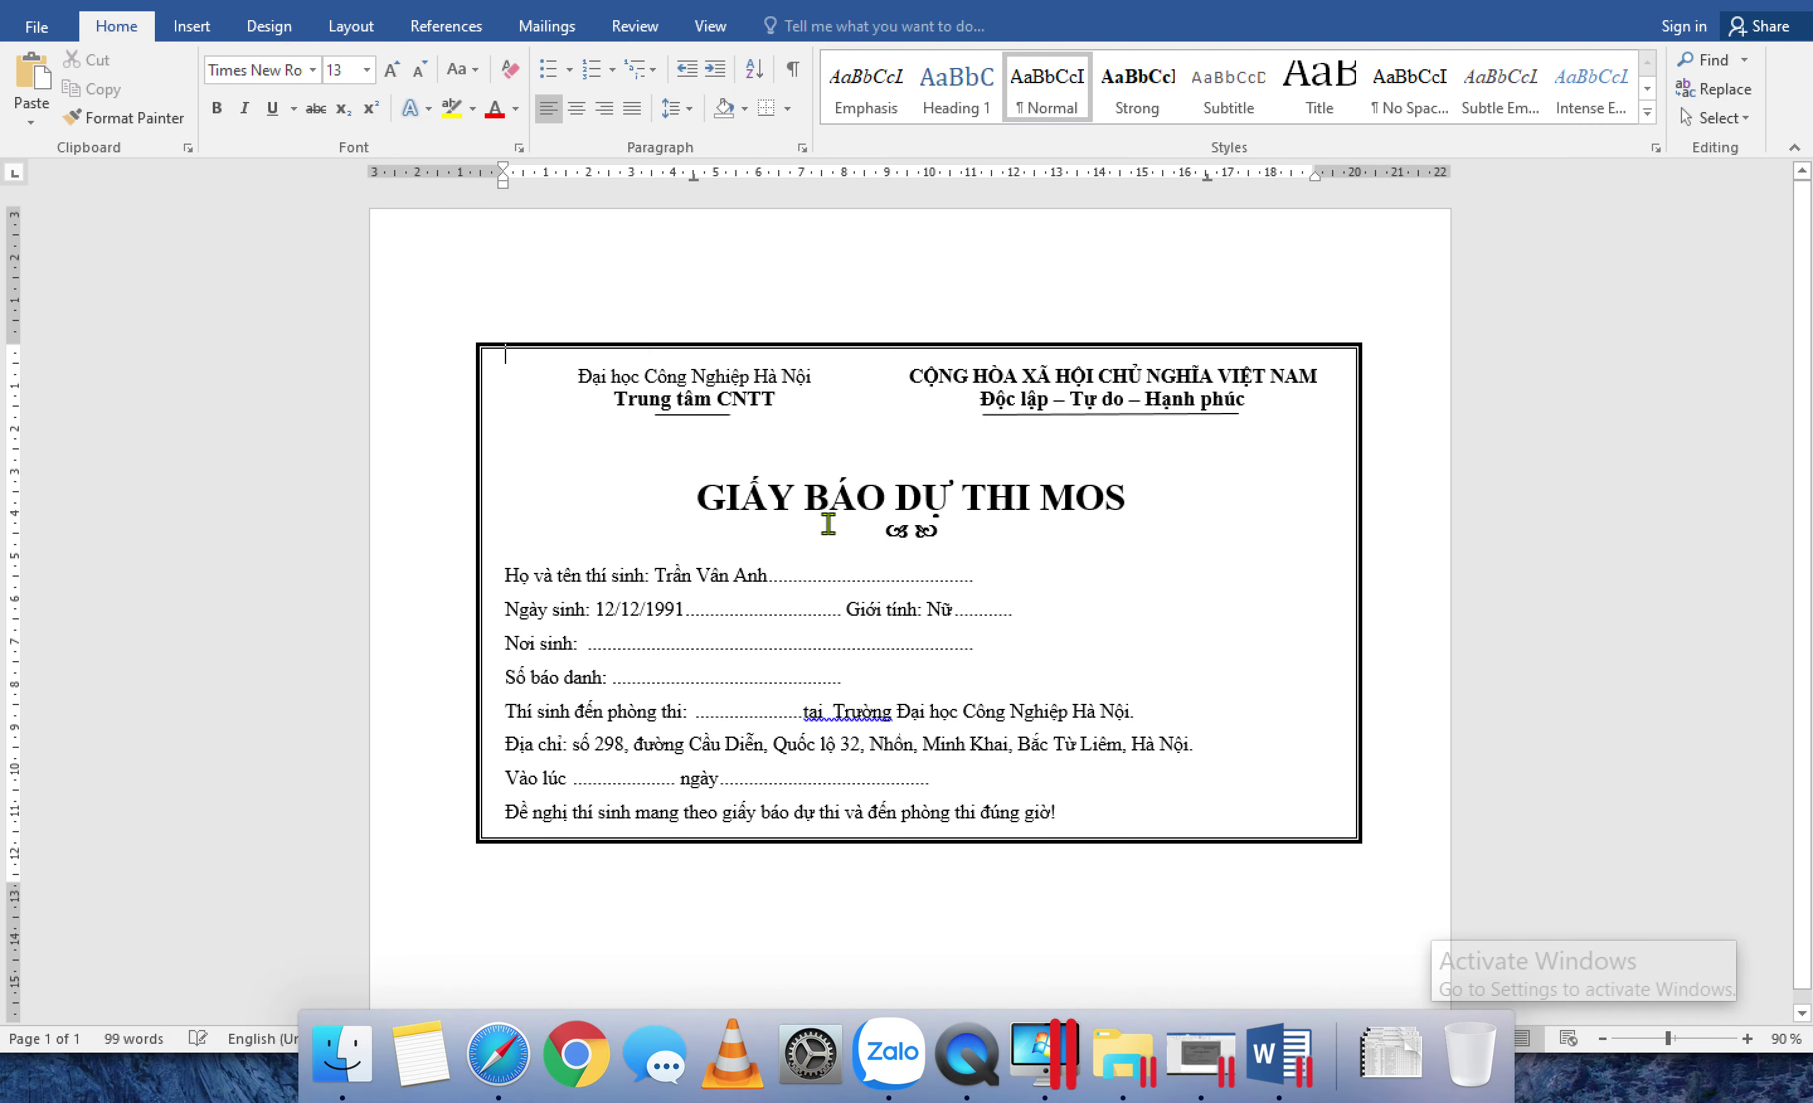
Step: Save the merged document as GiayBaoHoanThien2.docx in the BT2 folder, accepting the upgrade to the newest file format
{"action": "left_click", "coordinate": [250, 3]}
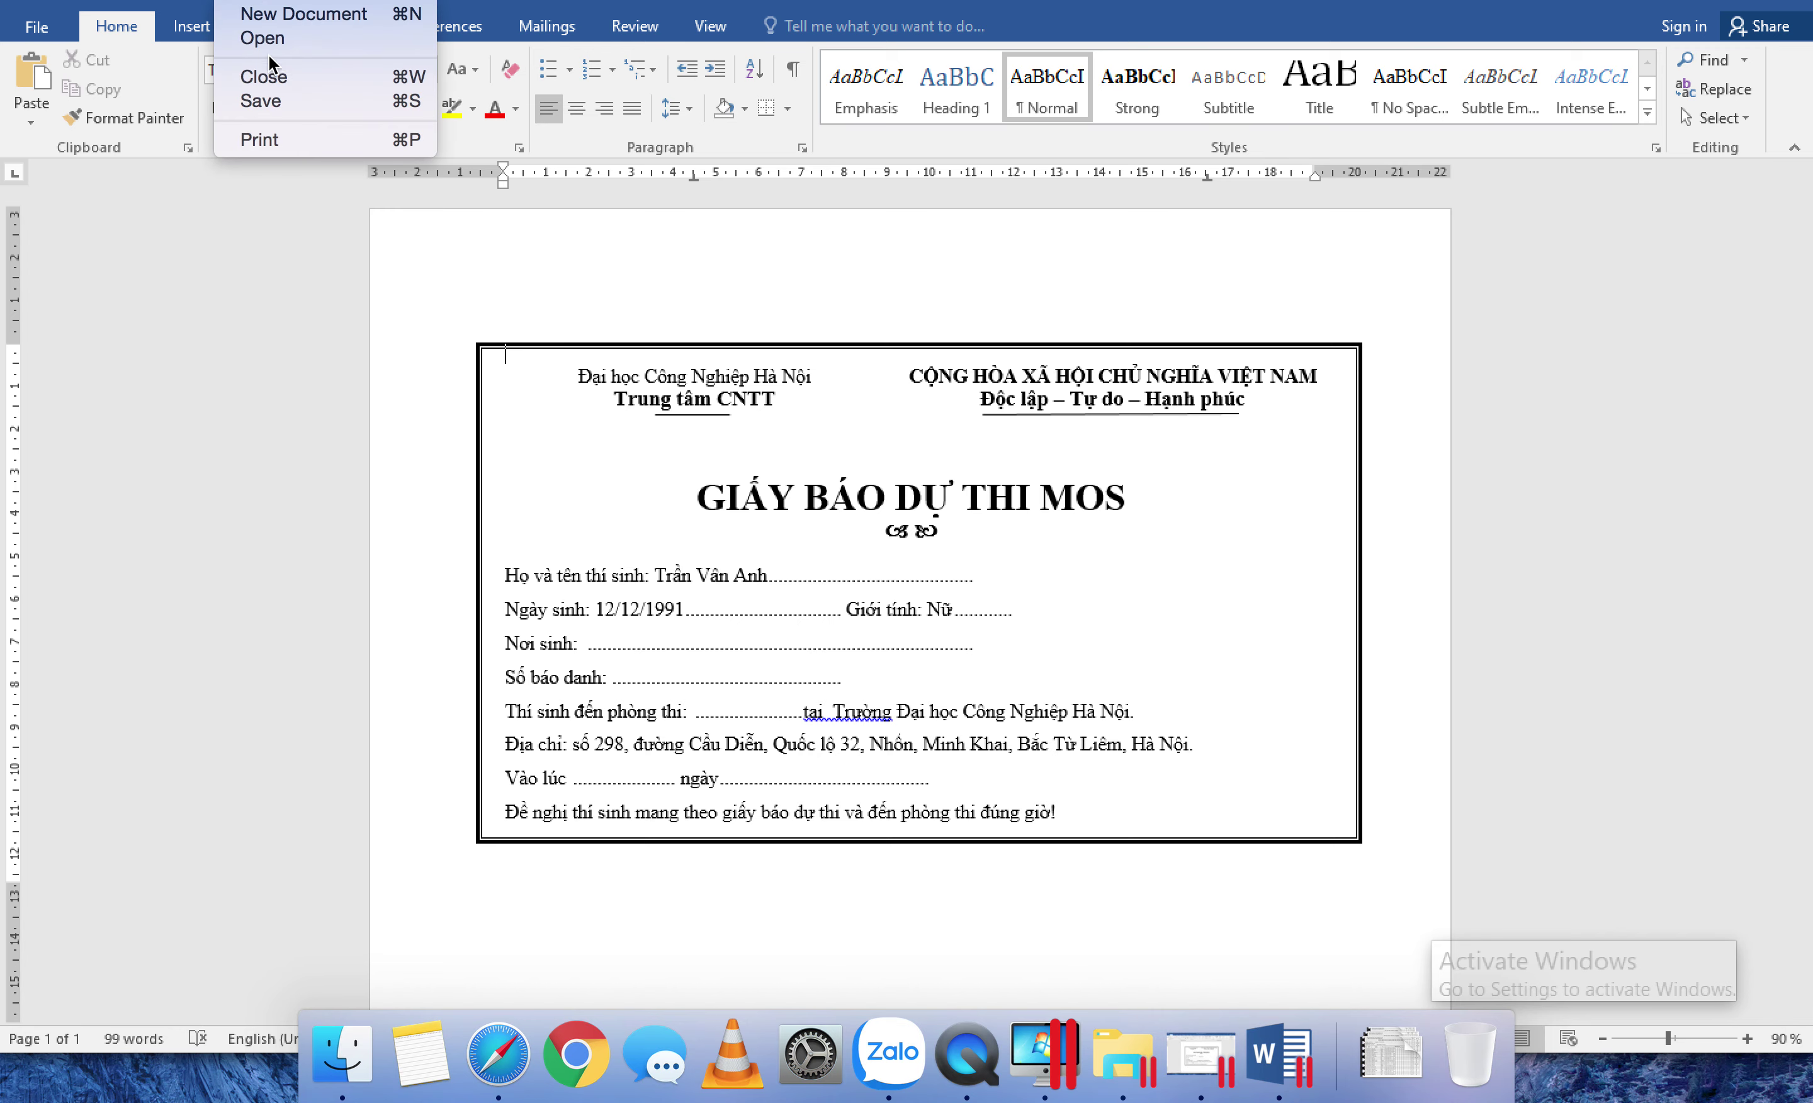
{"action": "left_click", "coordinate": [264, 102]}
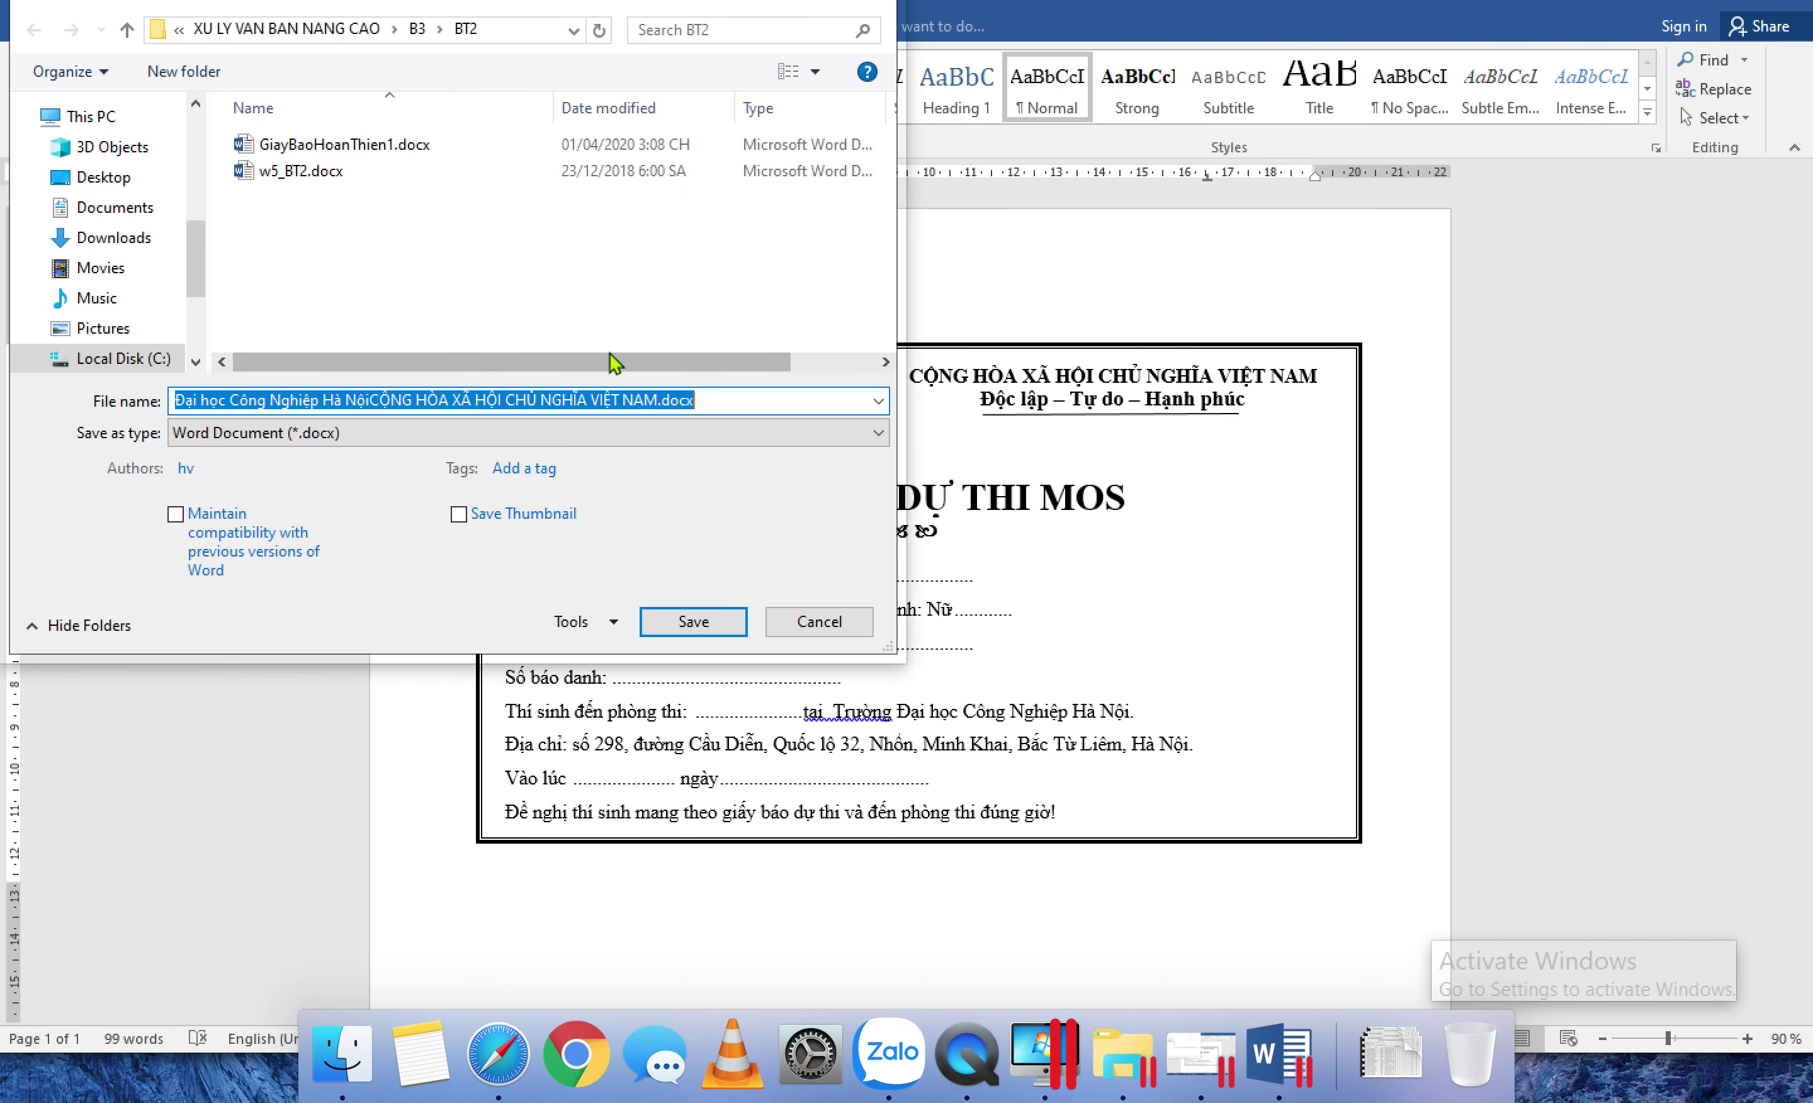
{"action": "left_click", "coordinate": [338, 148]}
{"action": "double_click", "coordinate": [349, 399]}
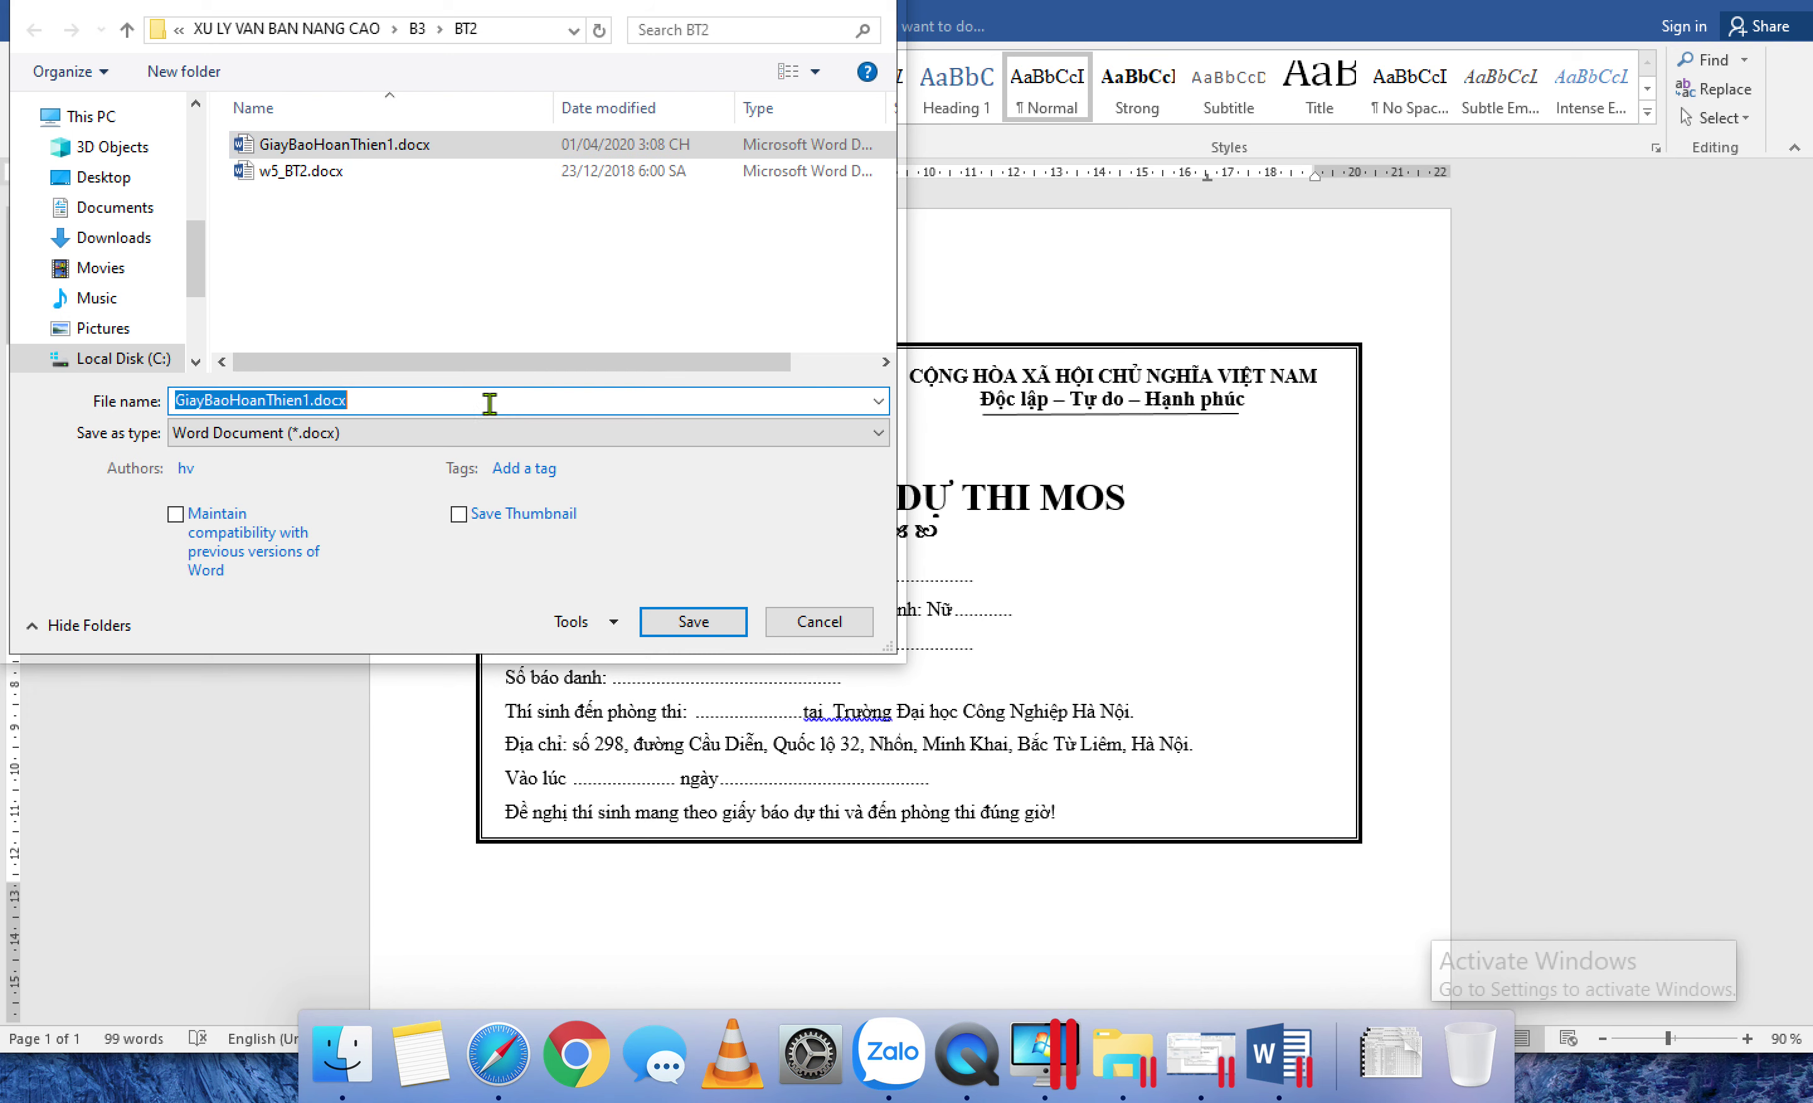
{"action": "left_click", "coordinate": [419, 408]}
{"action": "left_click", "coordinate": [313, 399]}
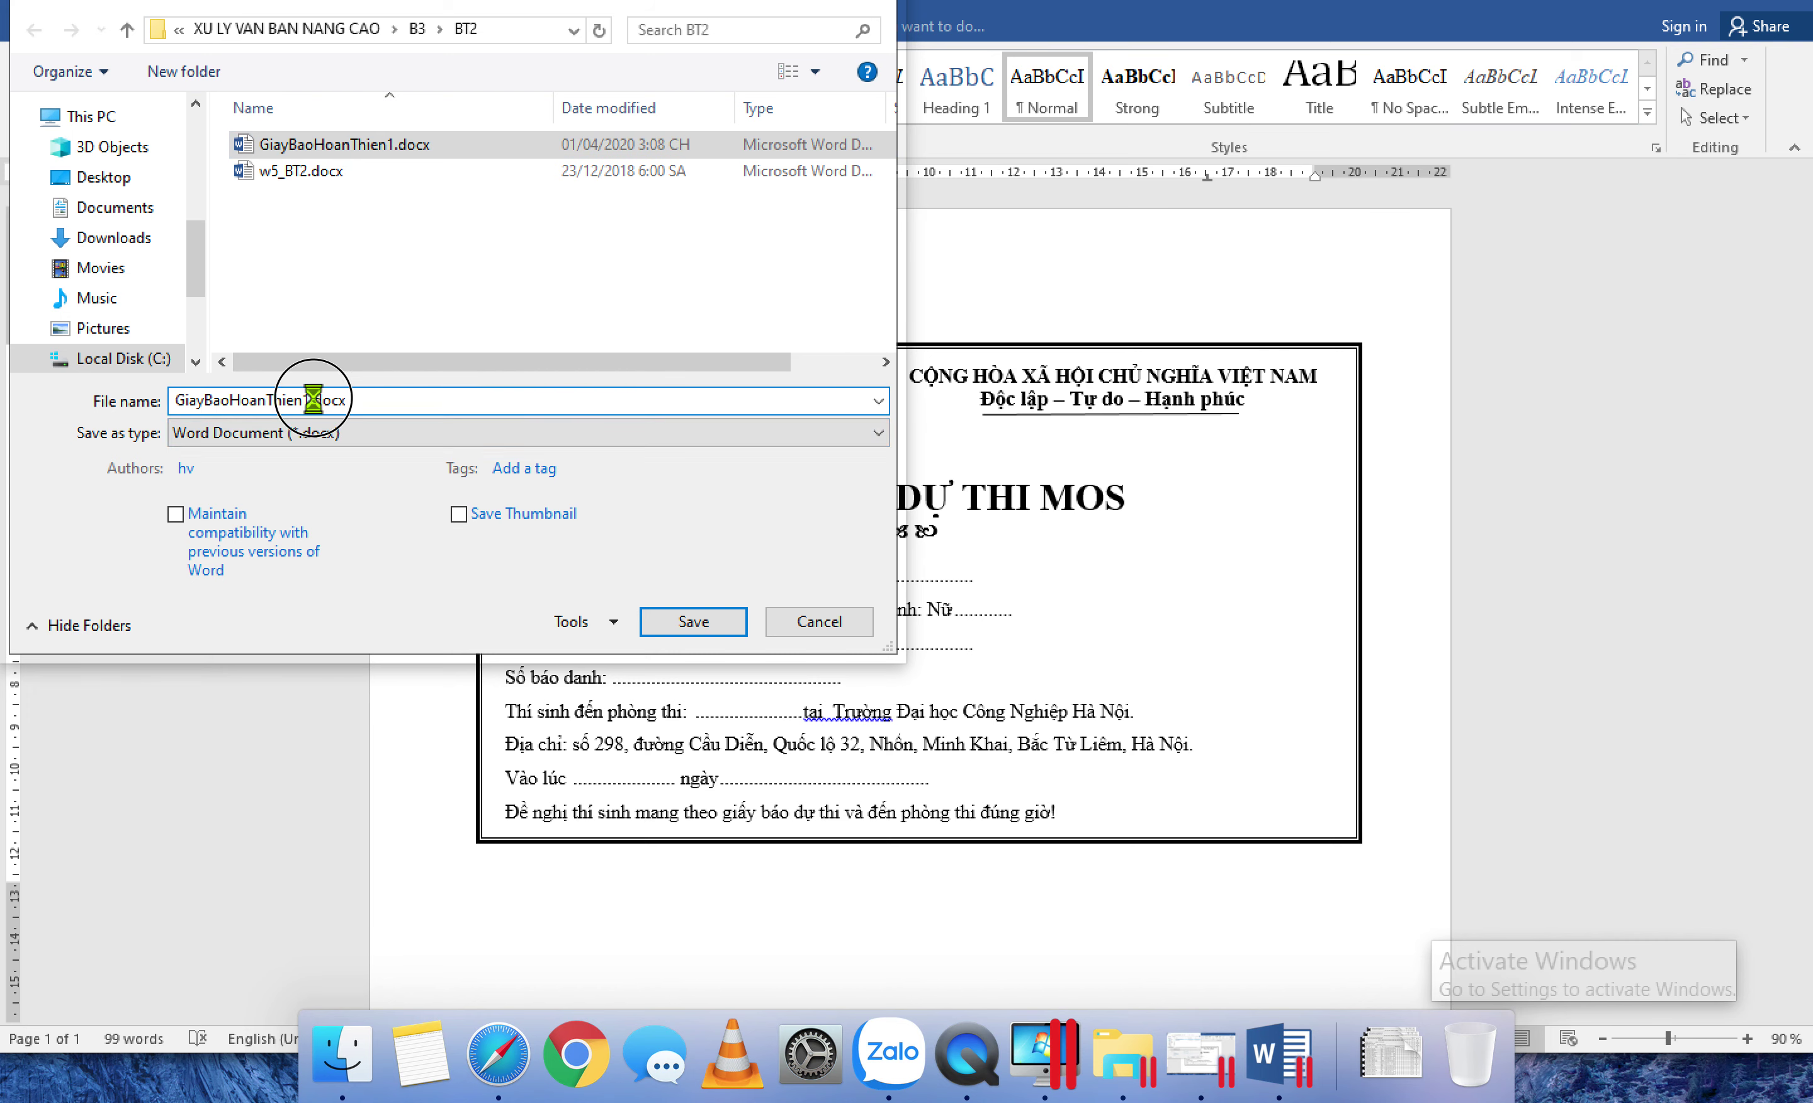
{"action": "type", "text": "2"}
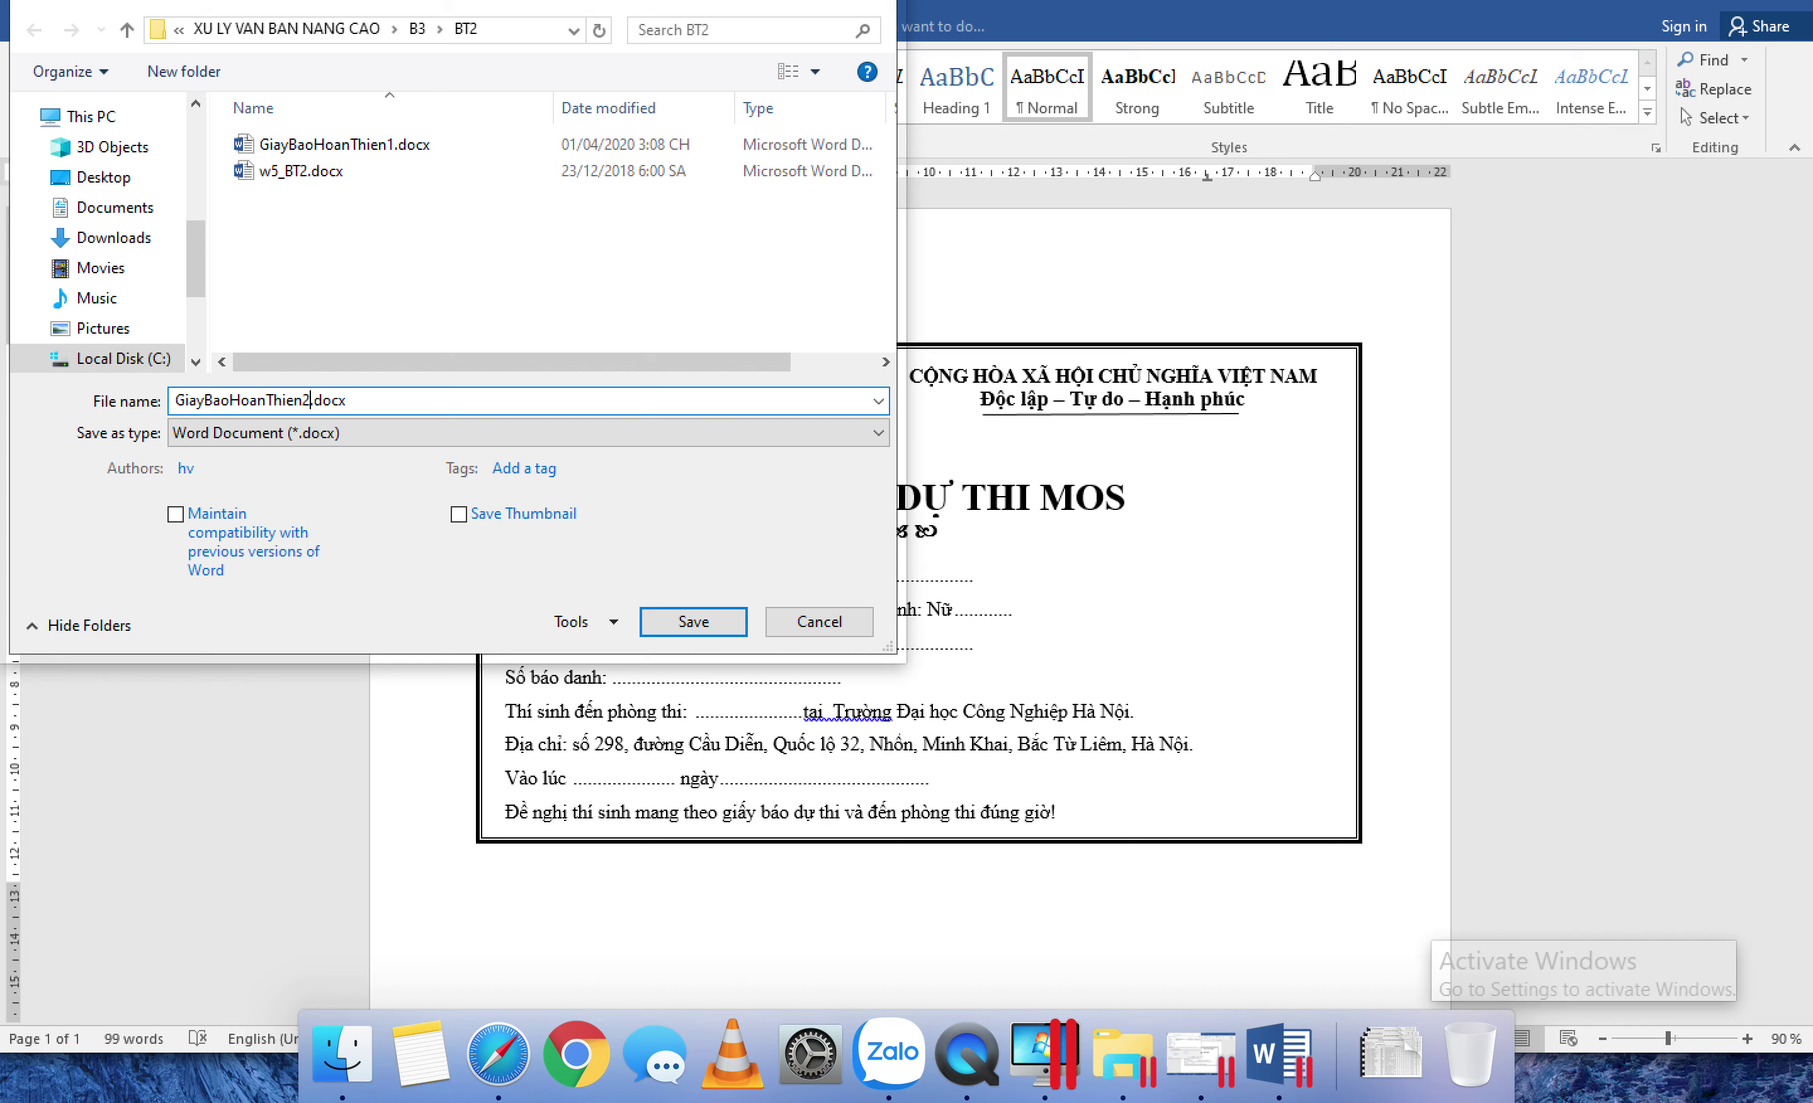
{"action": "left_click", "coordinate": [672, 626]}
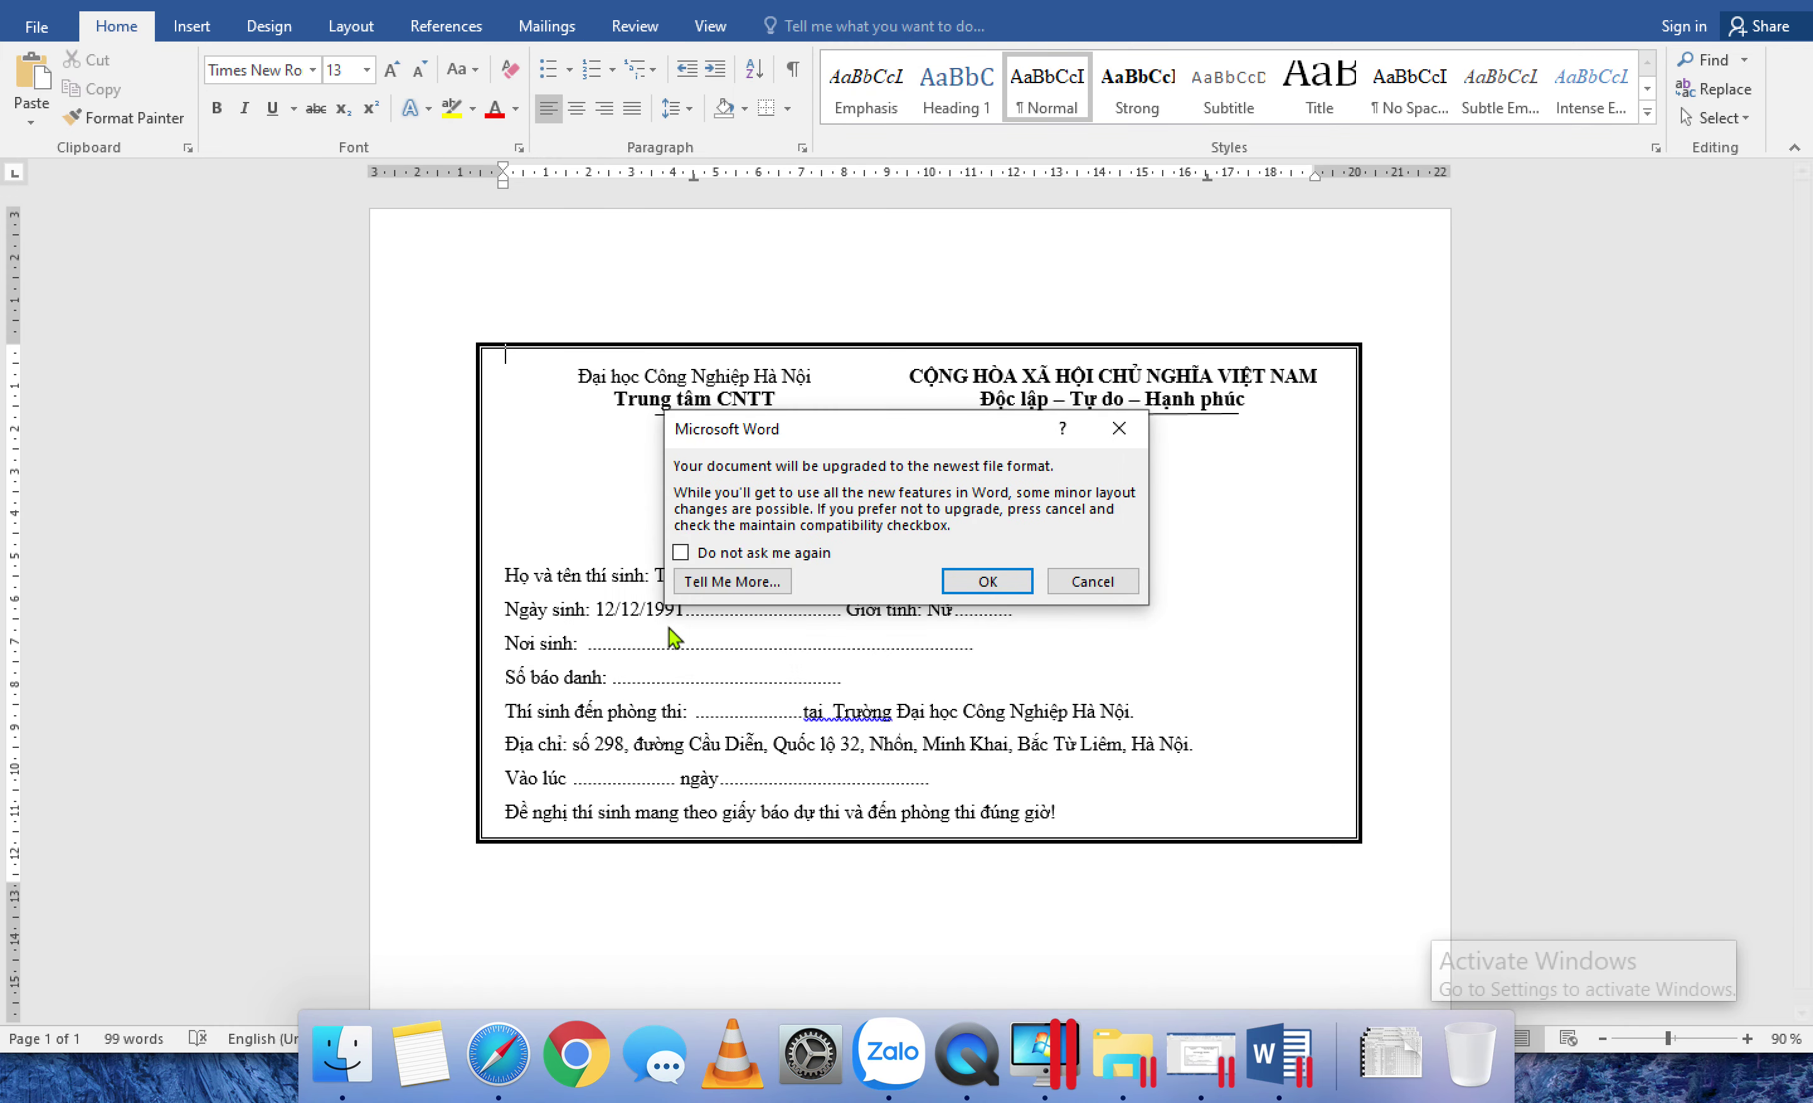
{"action": "left_click", "coordinate": [988, 581]}
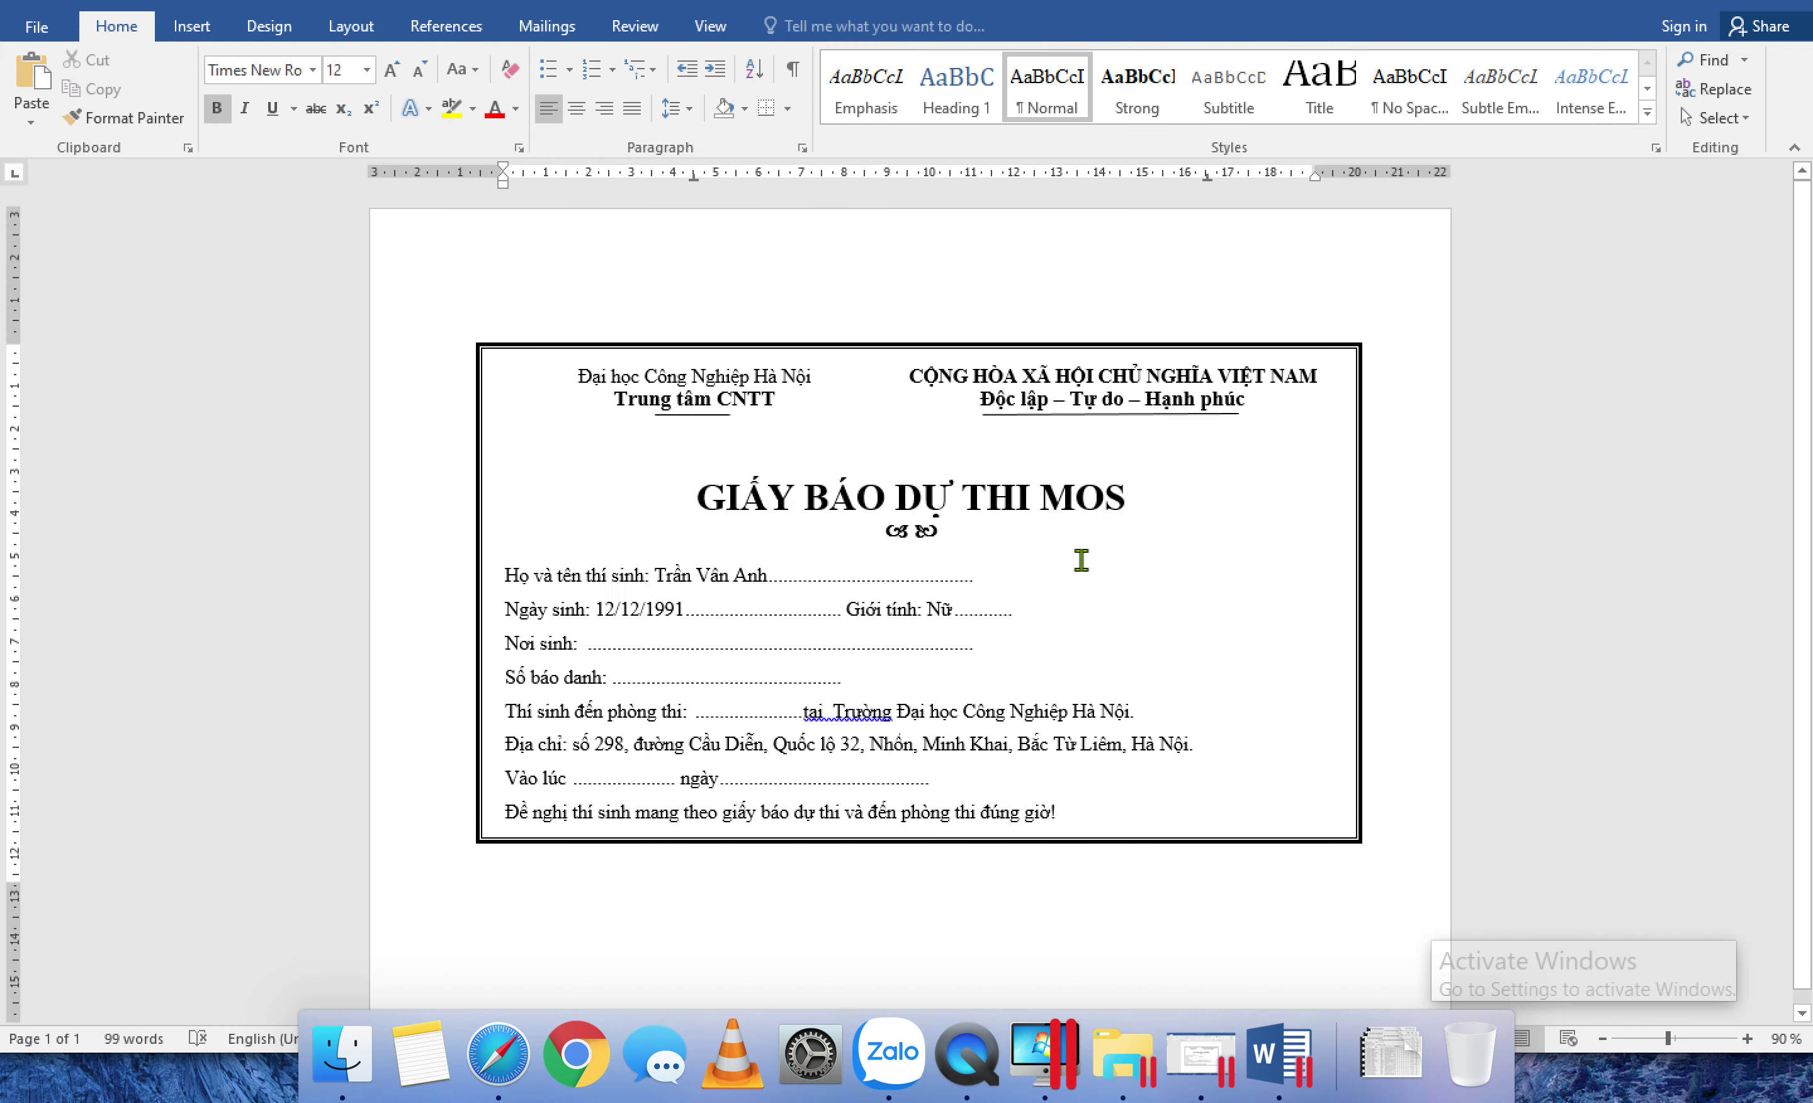
Step: Close GiayBaoHoanThien2.docx and keep the main document w5_BT2.docx open without saving it
{"action": "left_click", "coordinate": [38, 28]}
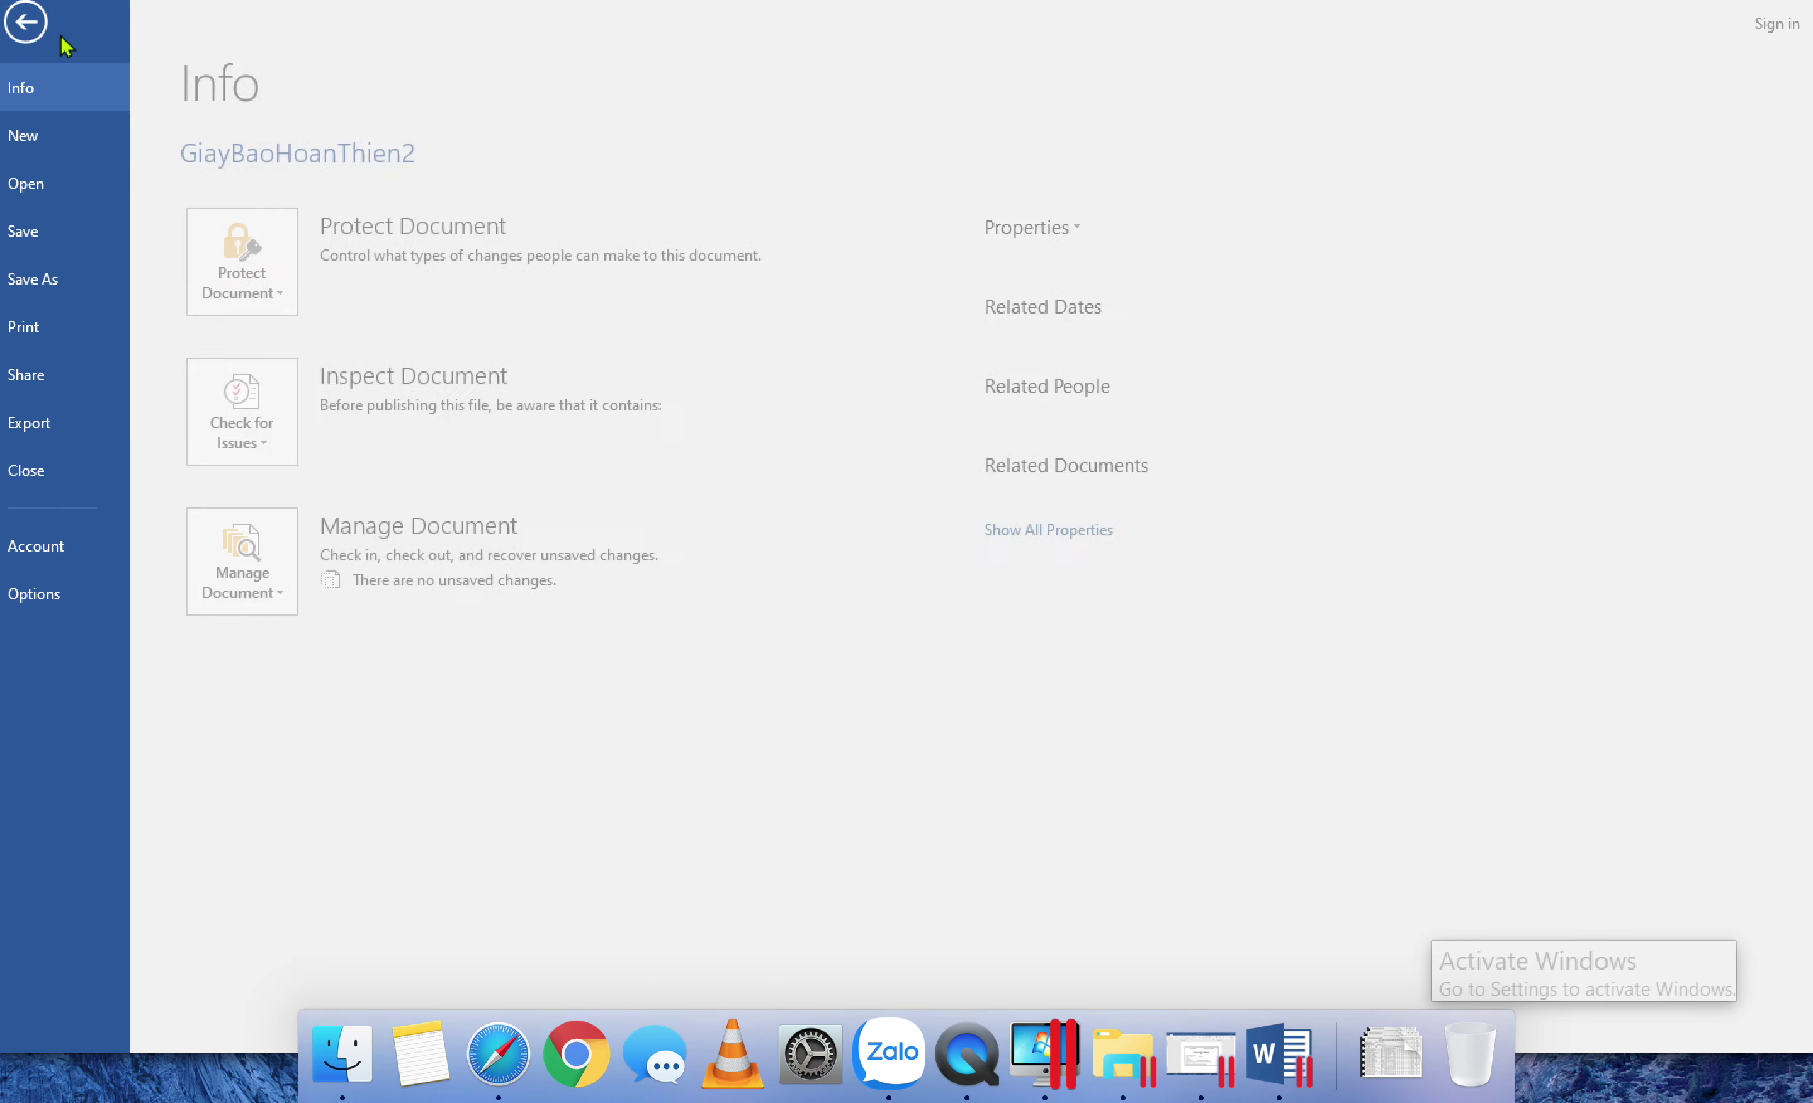
{"action": "left_click", "coordinate": [59, 29]}
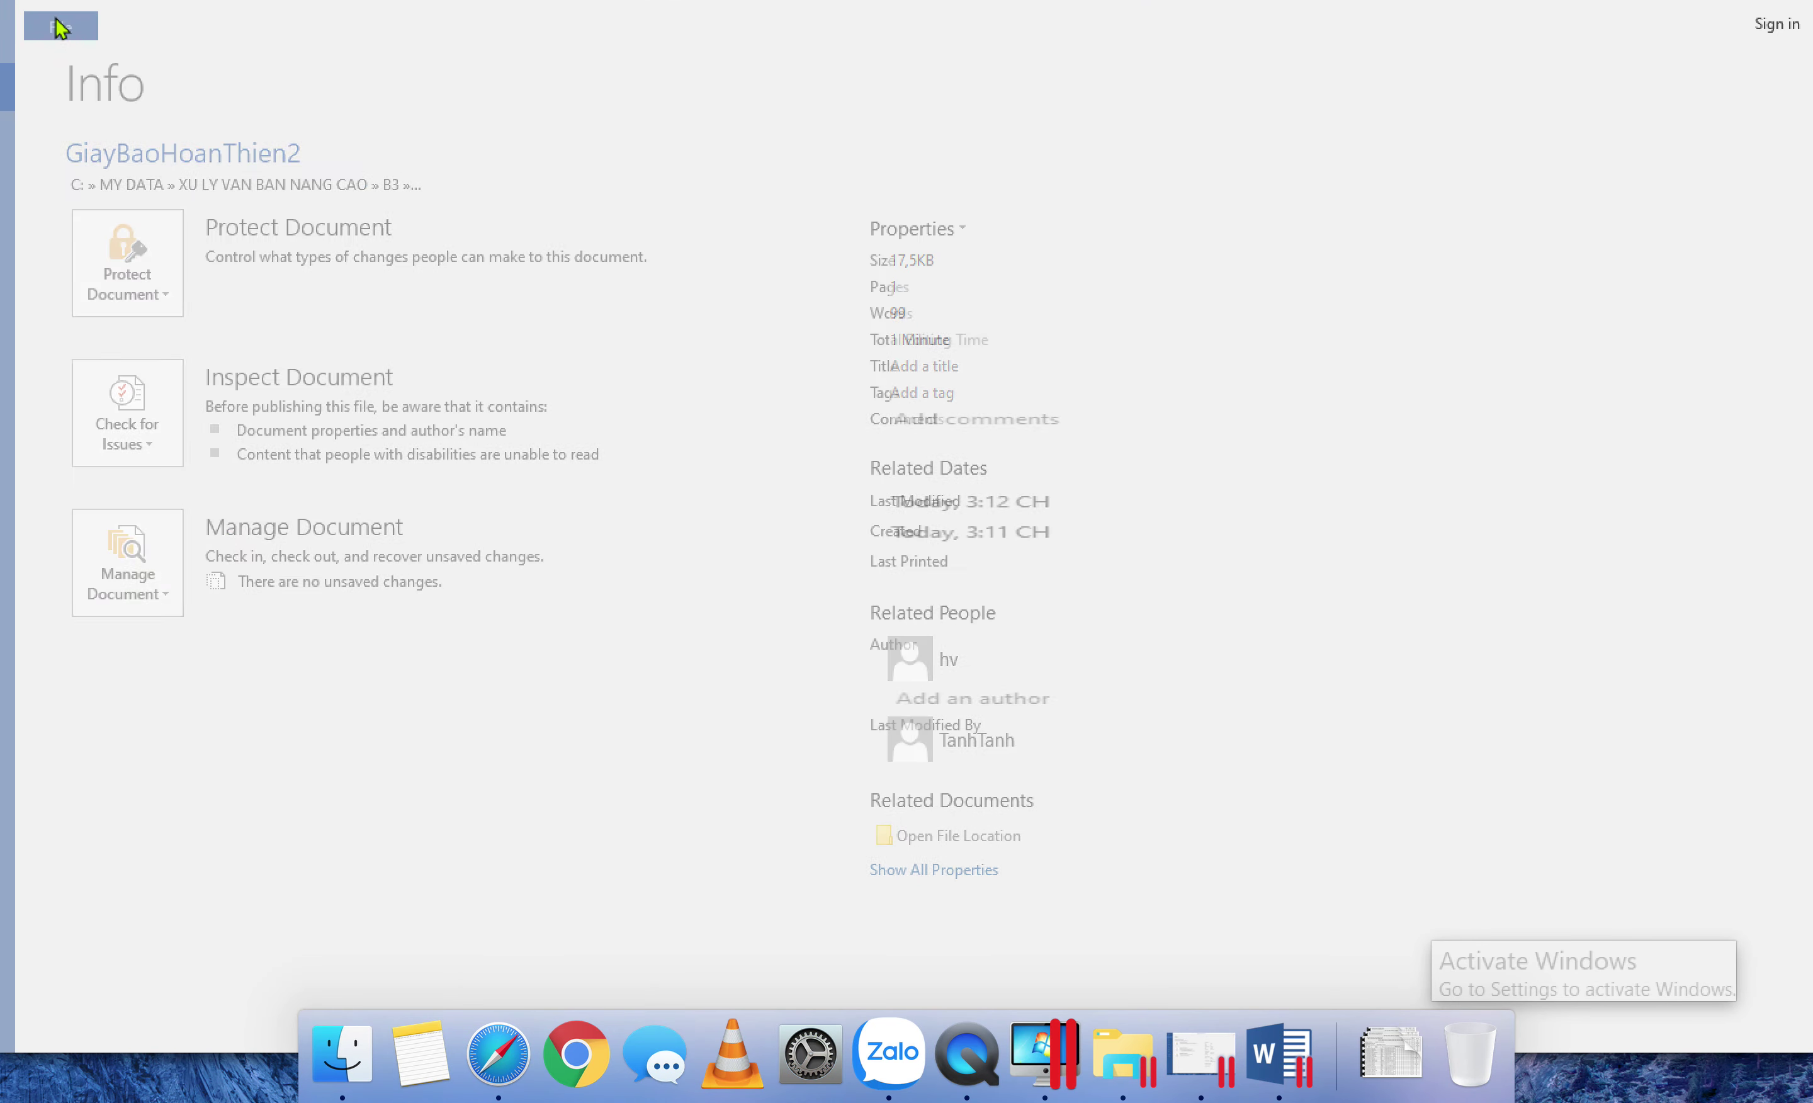
{"action": "right_click", "coordinate": [1303, 1046]}
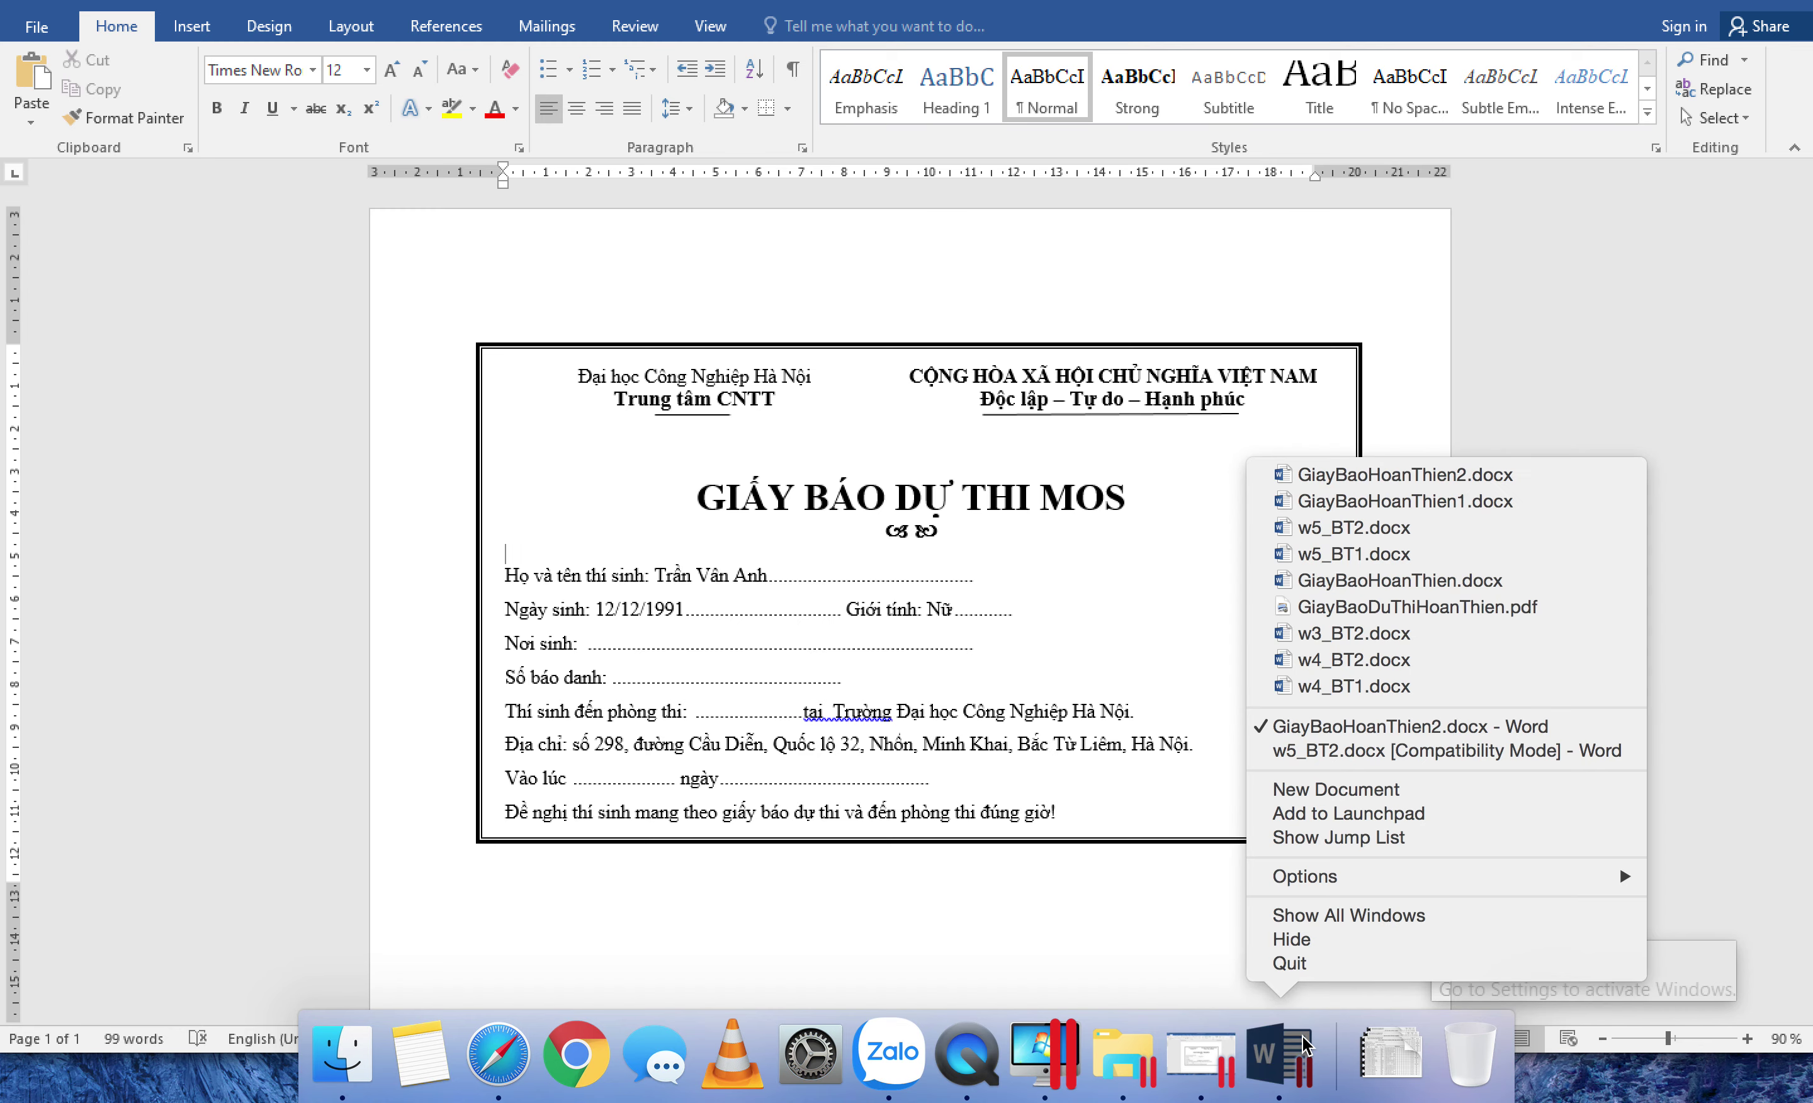
{"action": "left_click", "coordinate": [1306, 972]}
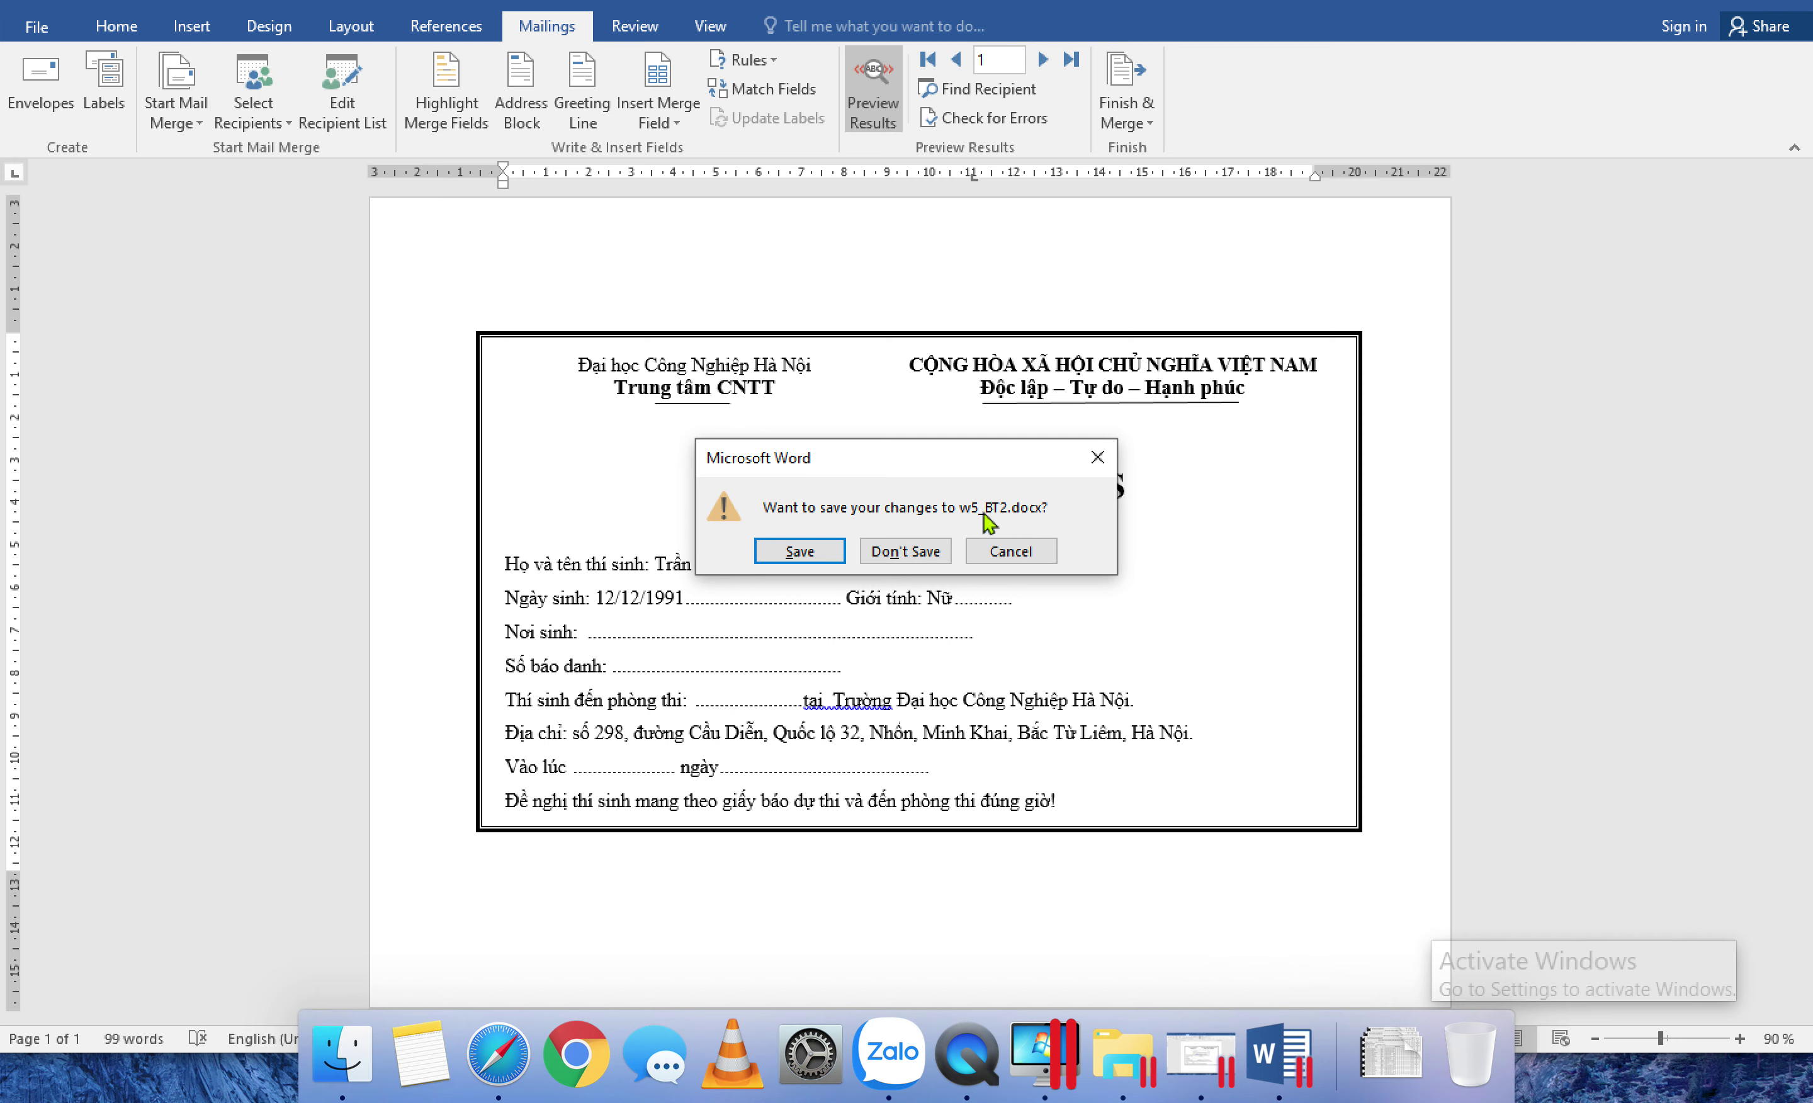
{"action": "left_click", "coordinate": [1013, 550]}
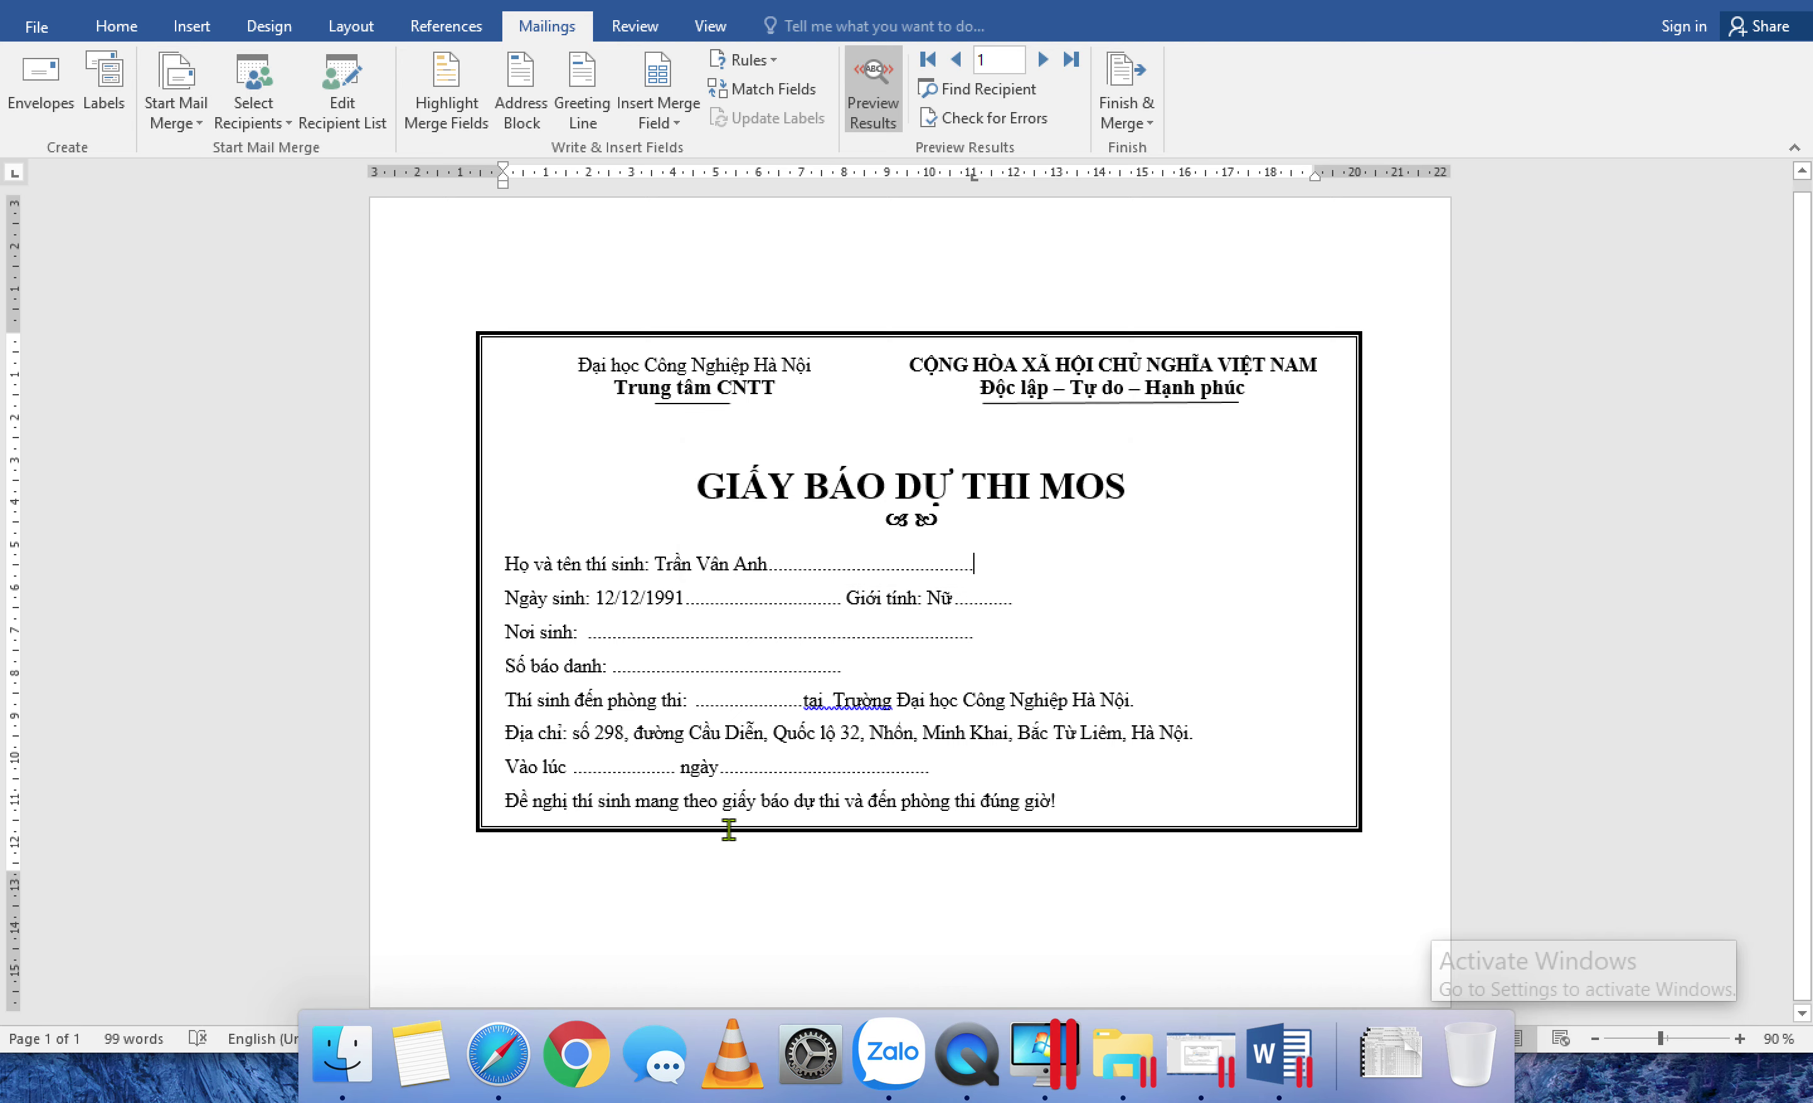
Step: Refresh the w5_BT2.xlsx data source in the recipient list, open it for editing and save its entries back to the file
{"action": "left_click", "coordinate": [347, 112]}
{"action": "left_click", "coordinate": [597, 581]}
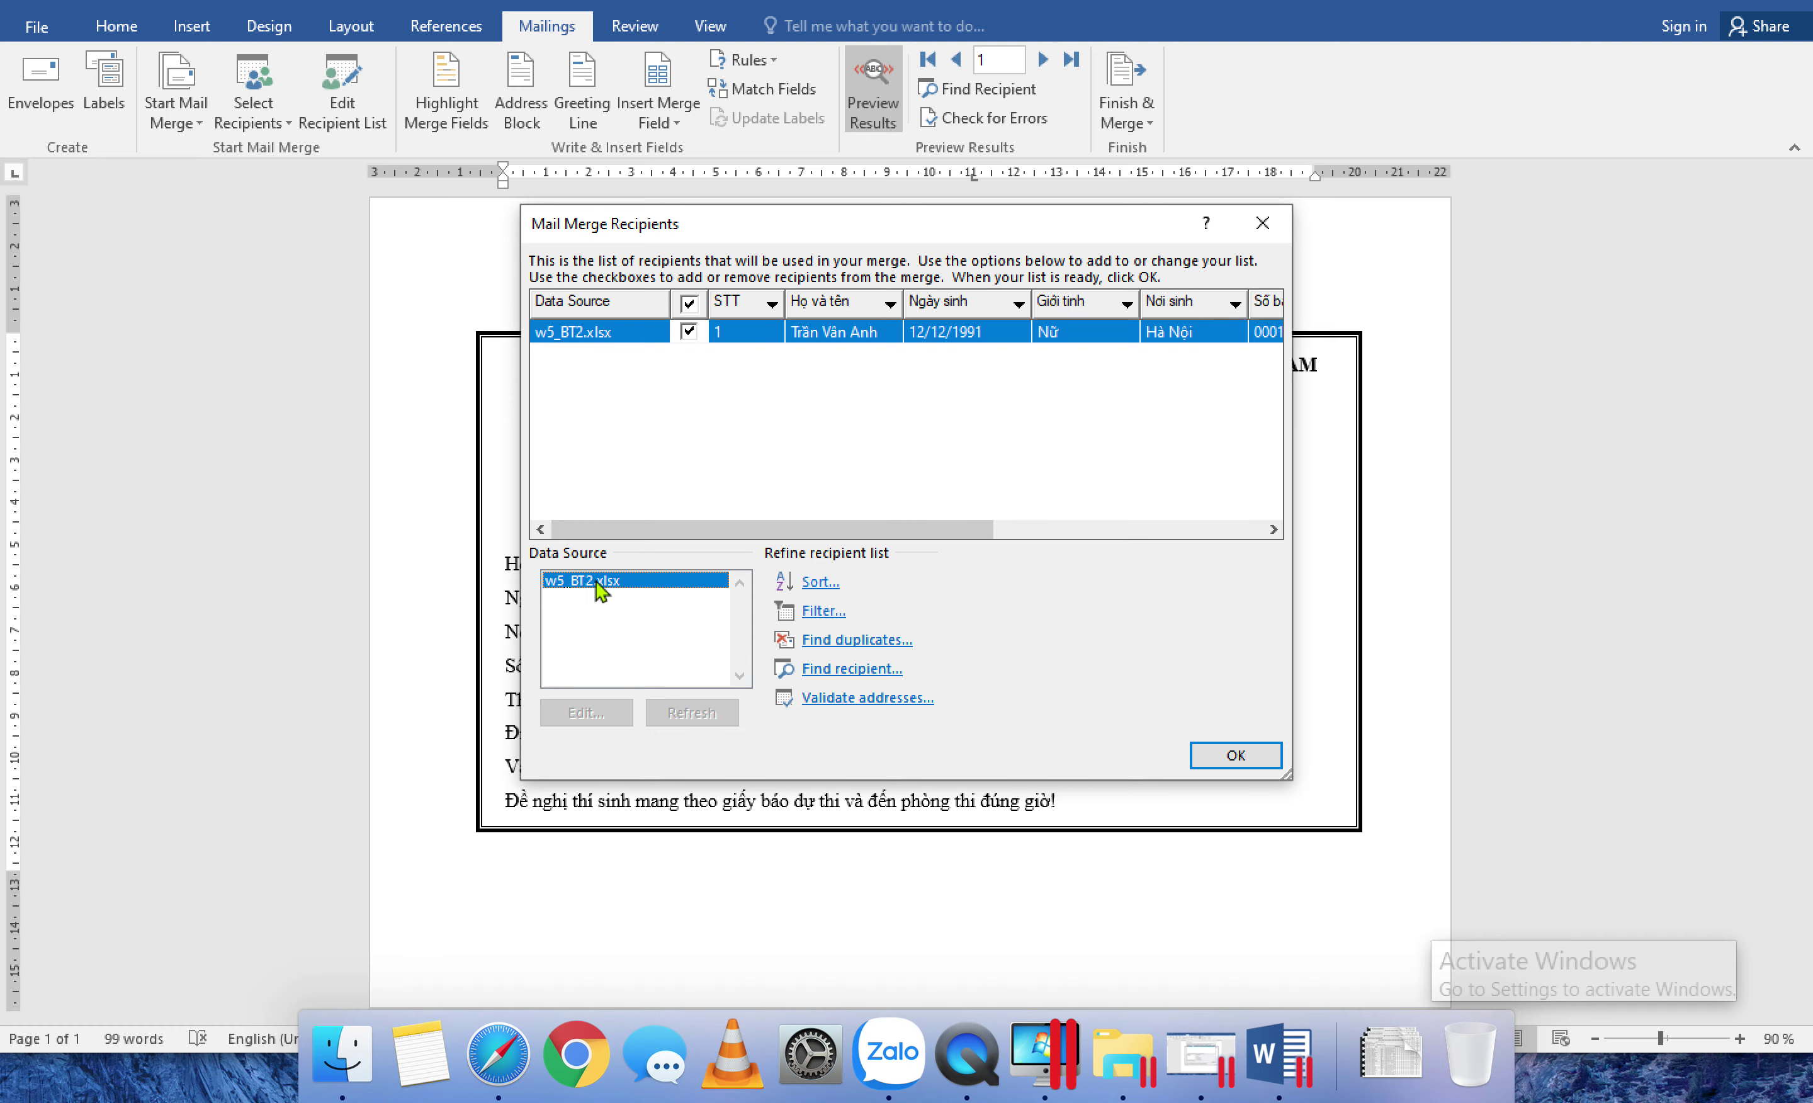
{"action": "left_click", "coordinate": [672, 716]}
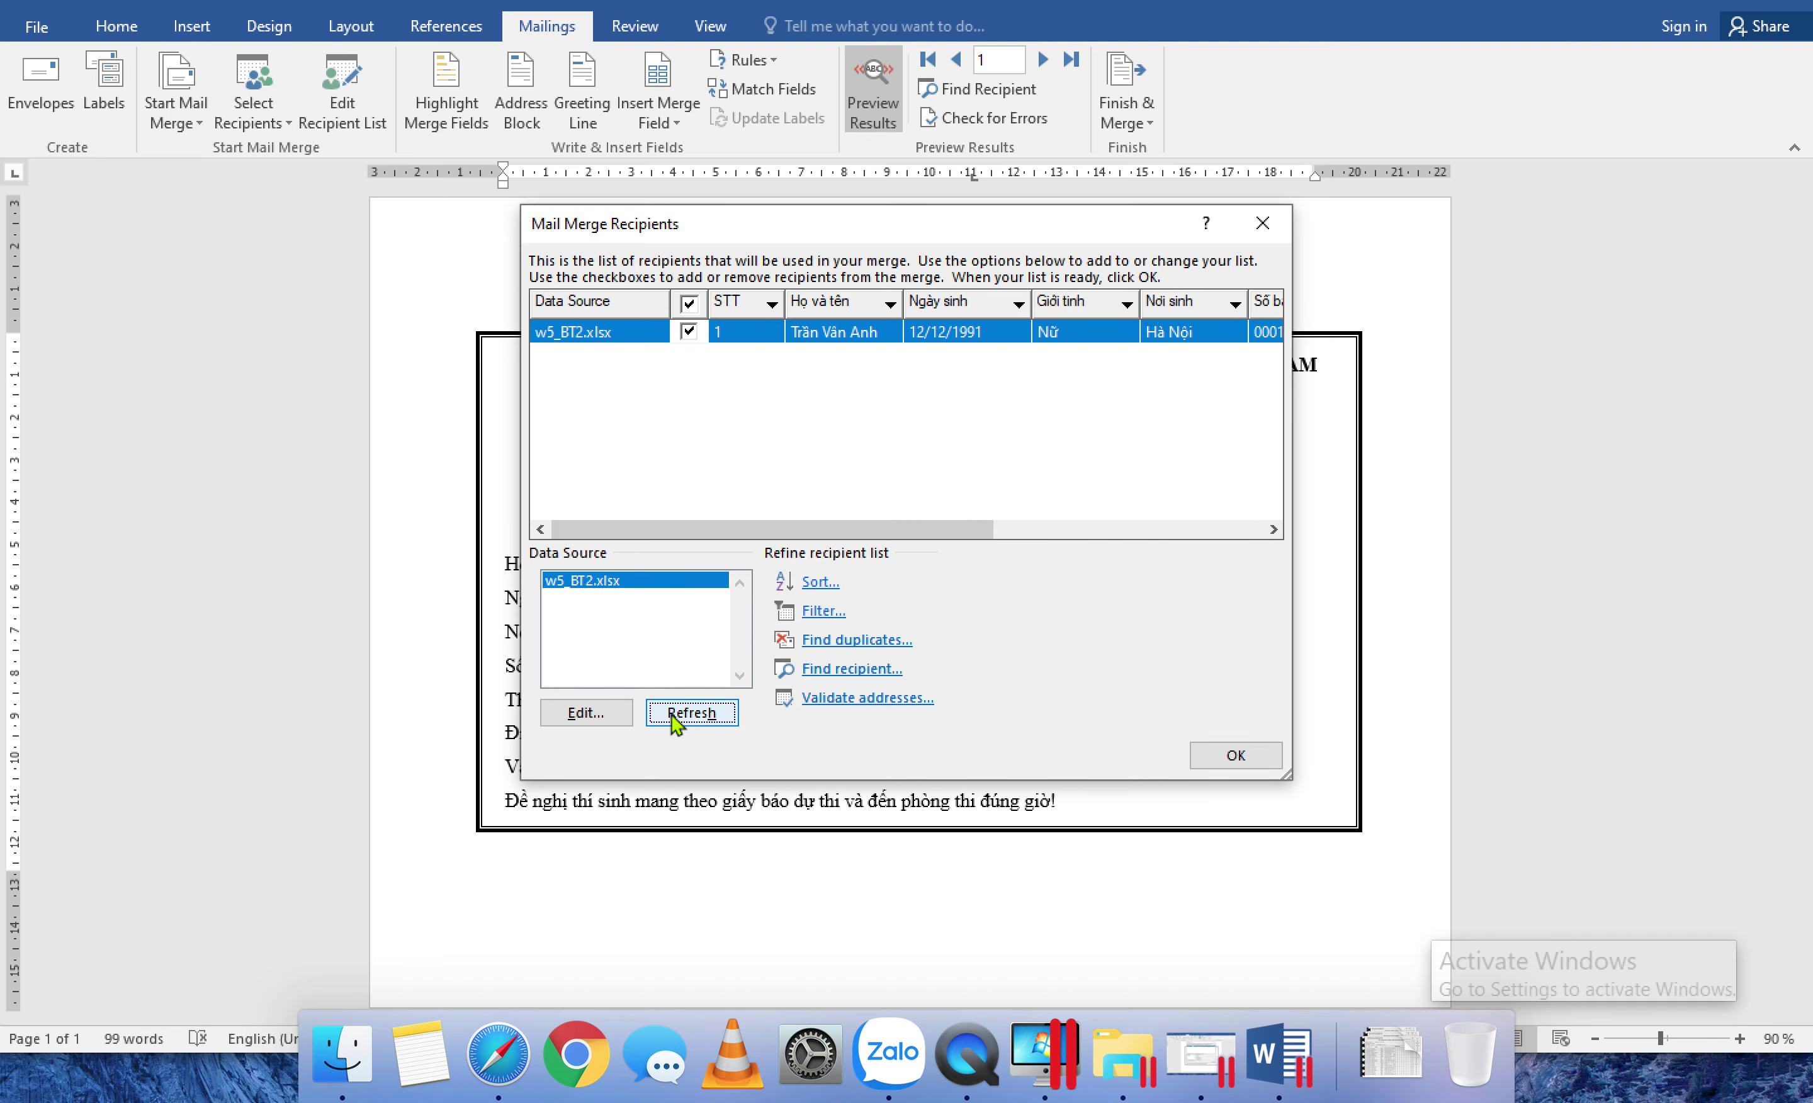
{"action": "left_click", "coordinate": [603, 711]}
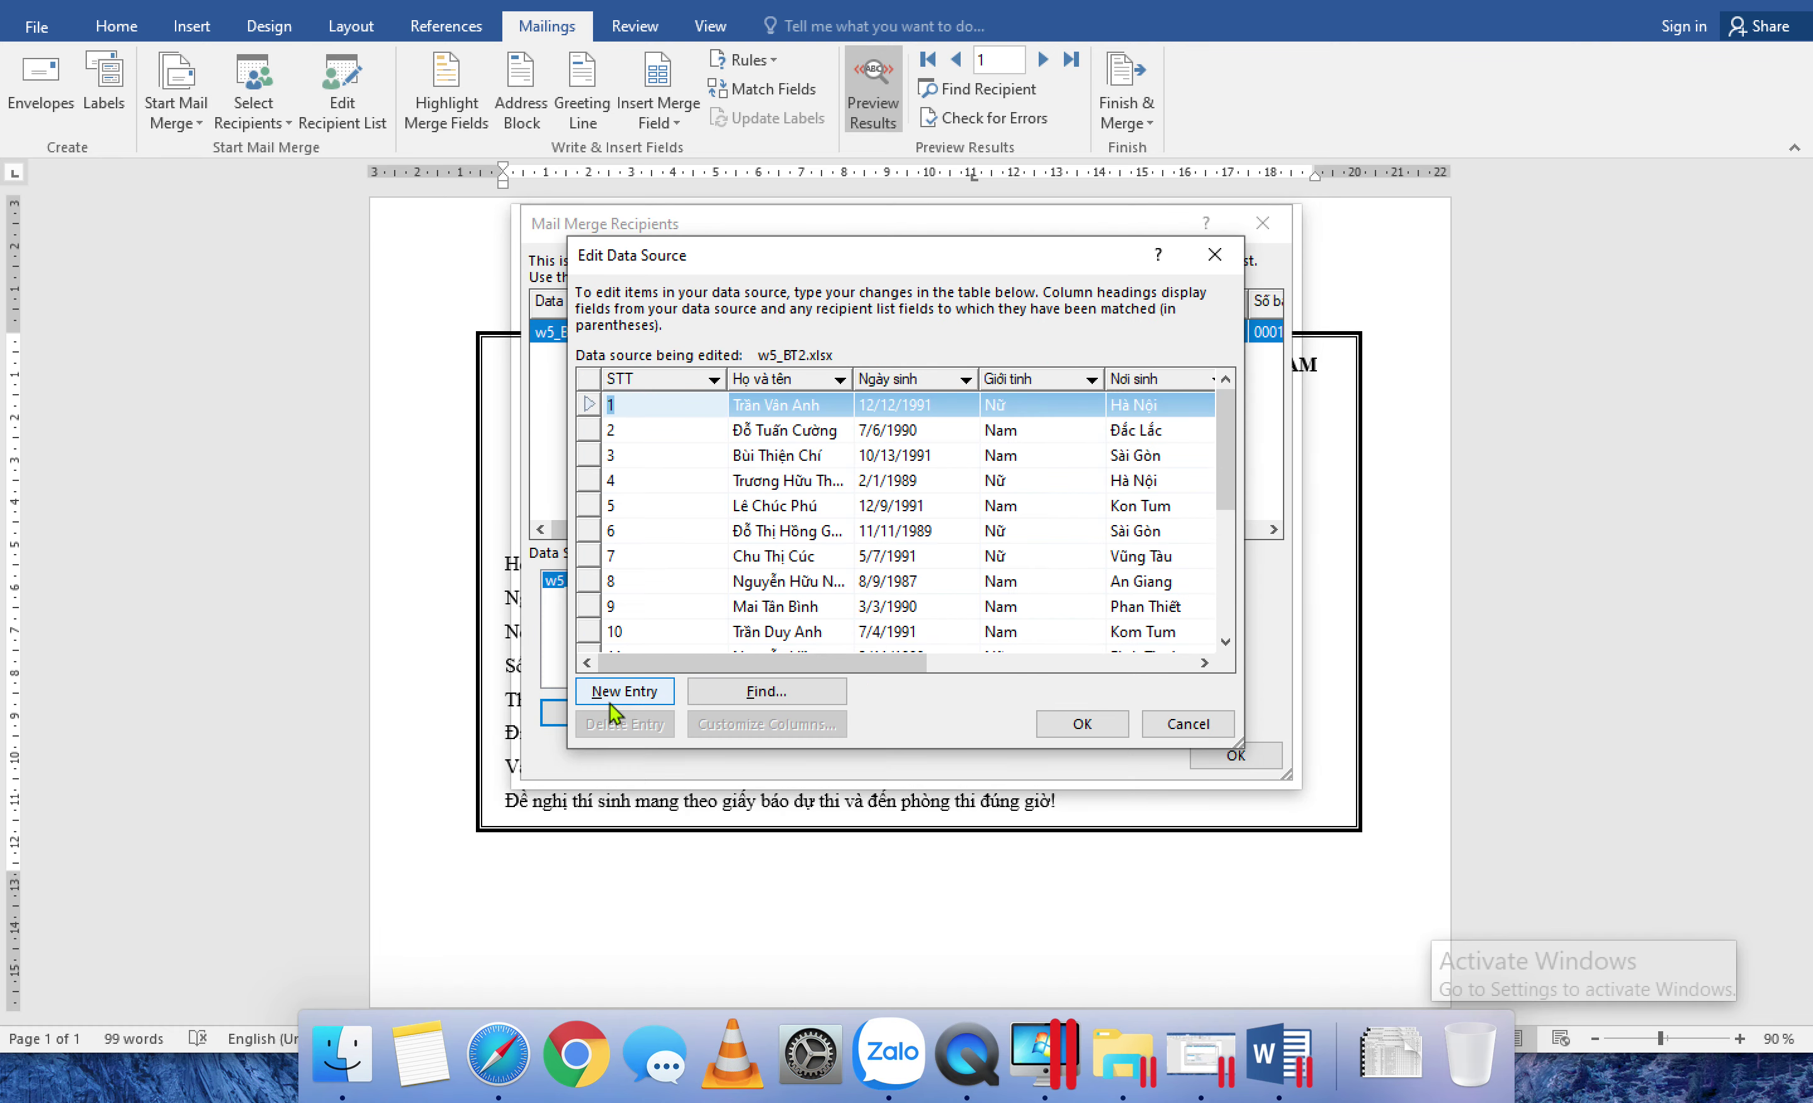
{"action": "left_click", "coordinate": [1082, 725]}
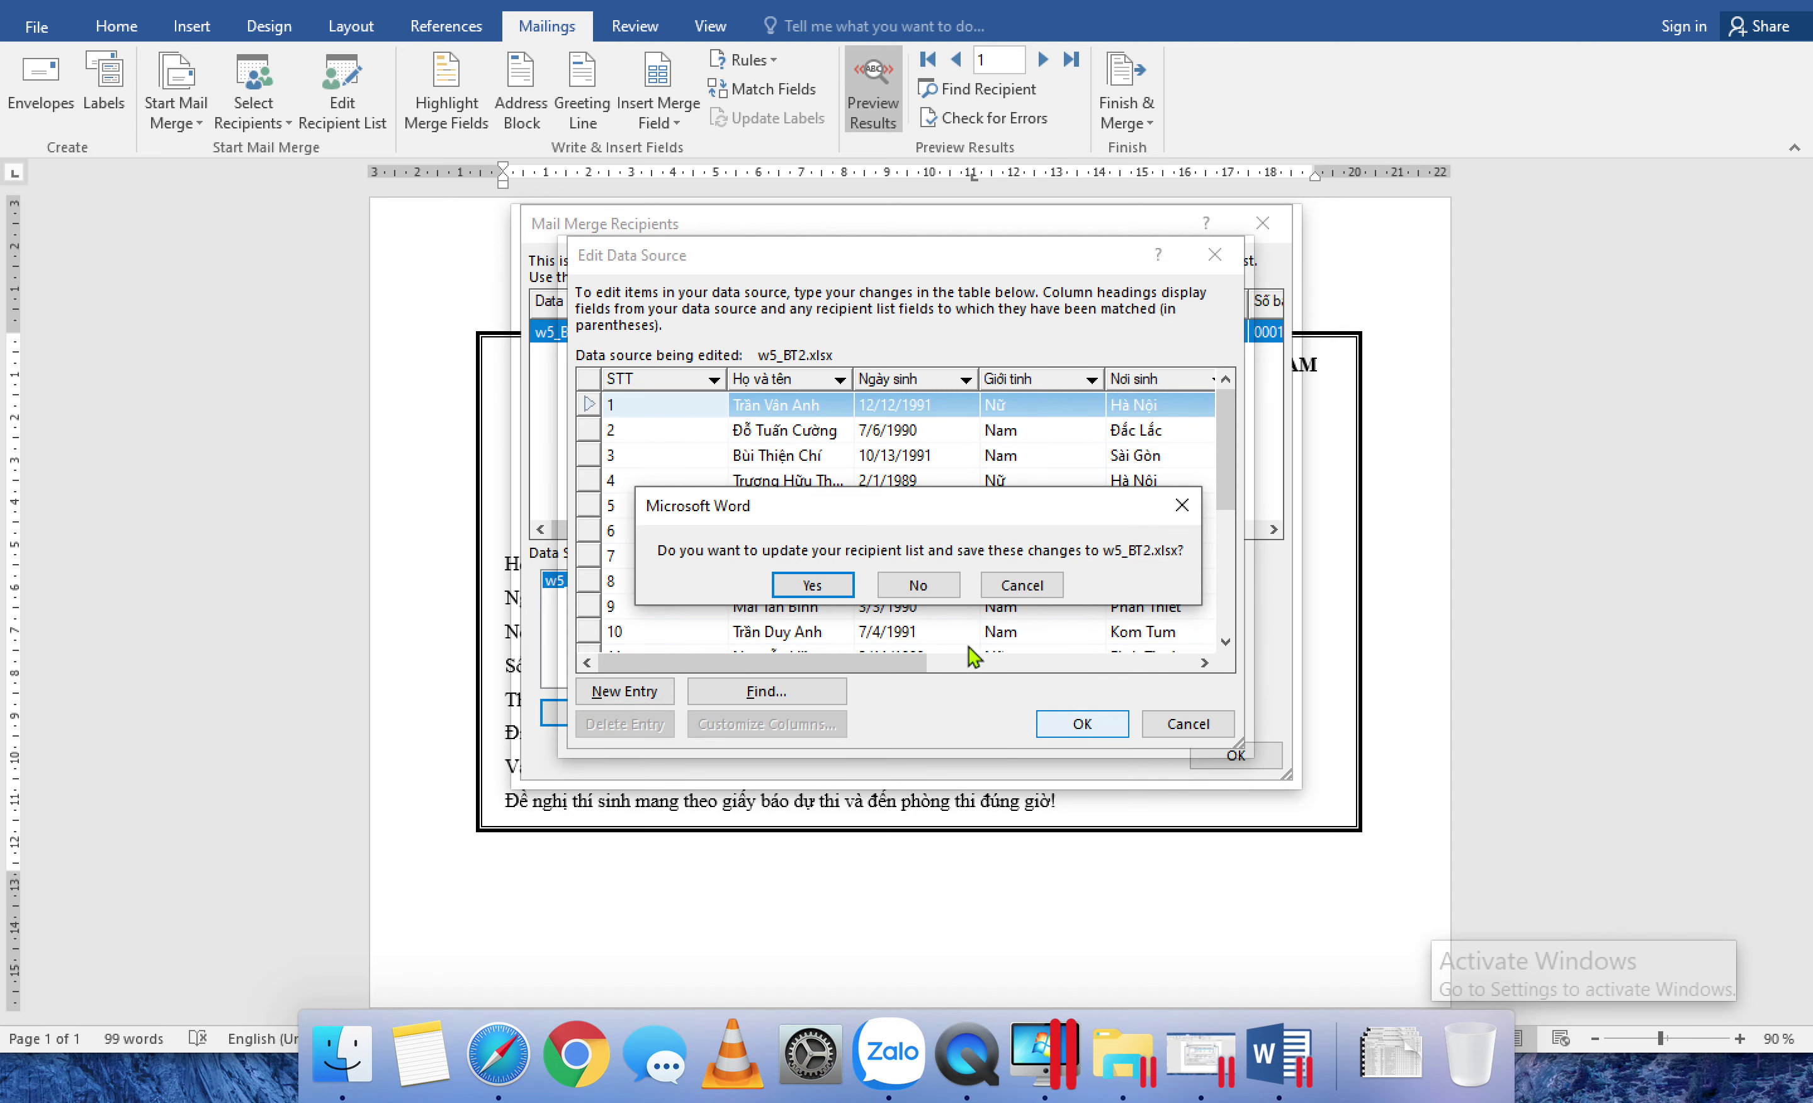
{"action": "left_click", "coordinate": [812, 585]}
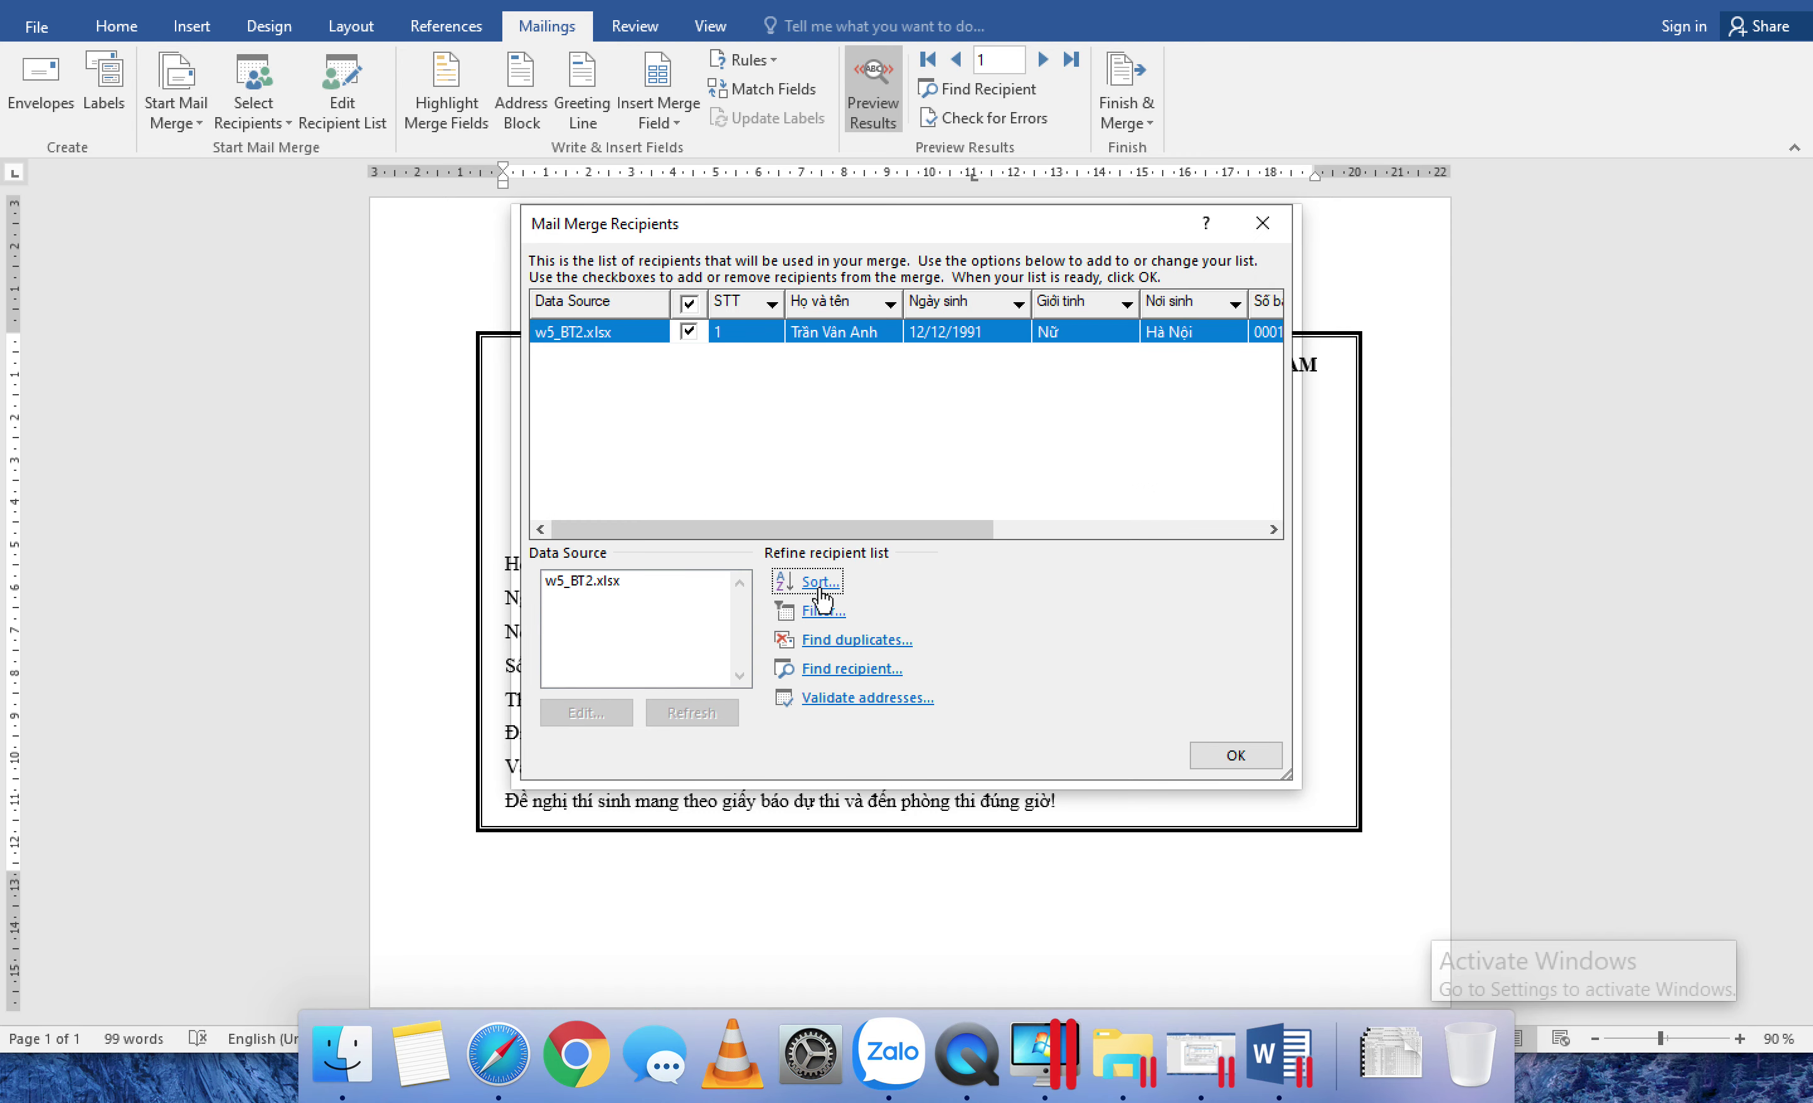
Step: Review the w5_BT2.xlsx entries through the last record, narrowing the STT column, and close the data source without saving
{"action": "left_click", "coordinate": [608, 583]}
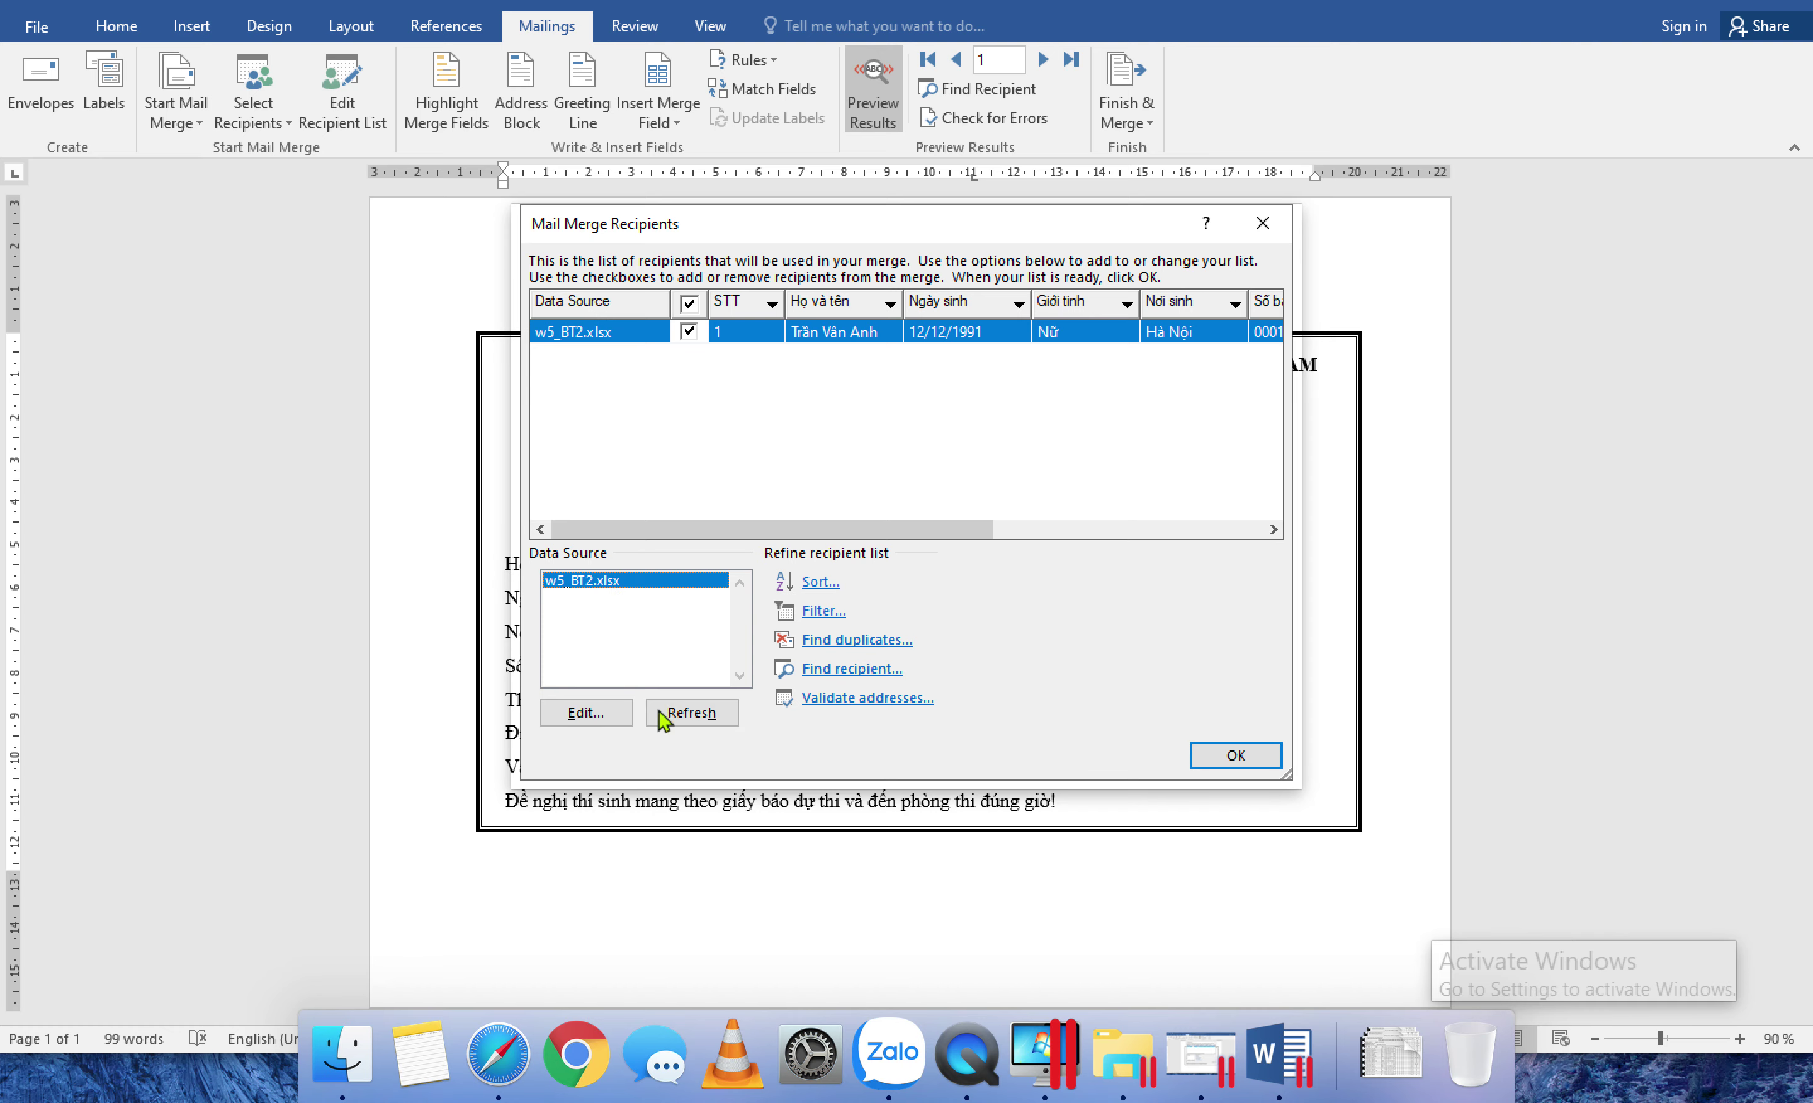
{"action": "left_click", "coordinate": [594, 711]}
{"action": "left_click_drag", "start_coordinate": [1226, 462], "coordinate": [1226, 627]}
{"action": "left_click", "coordinate": [994, 632]}
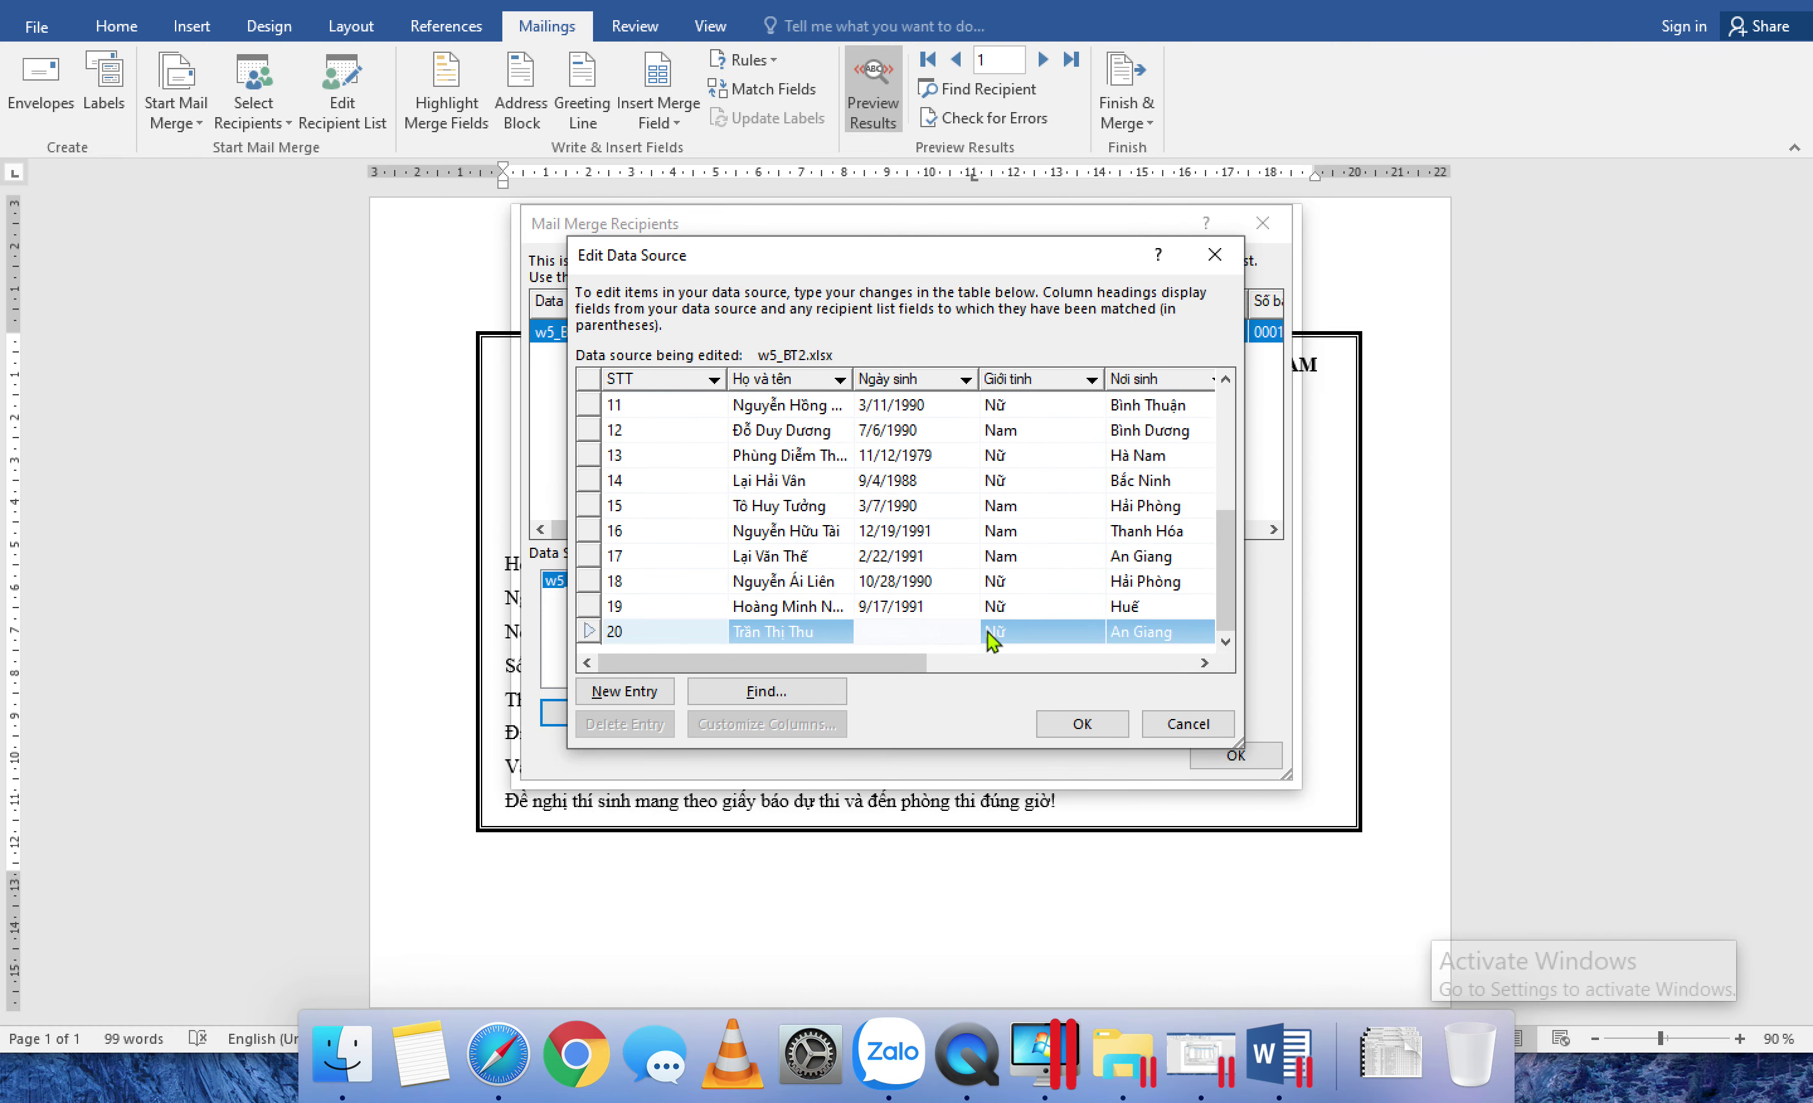
{"action": "left_click_drag", "start_coordinate": [726, 379], "coordinate": [647, 378]}
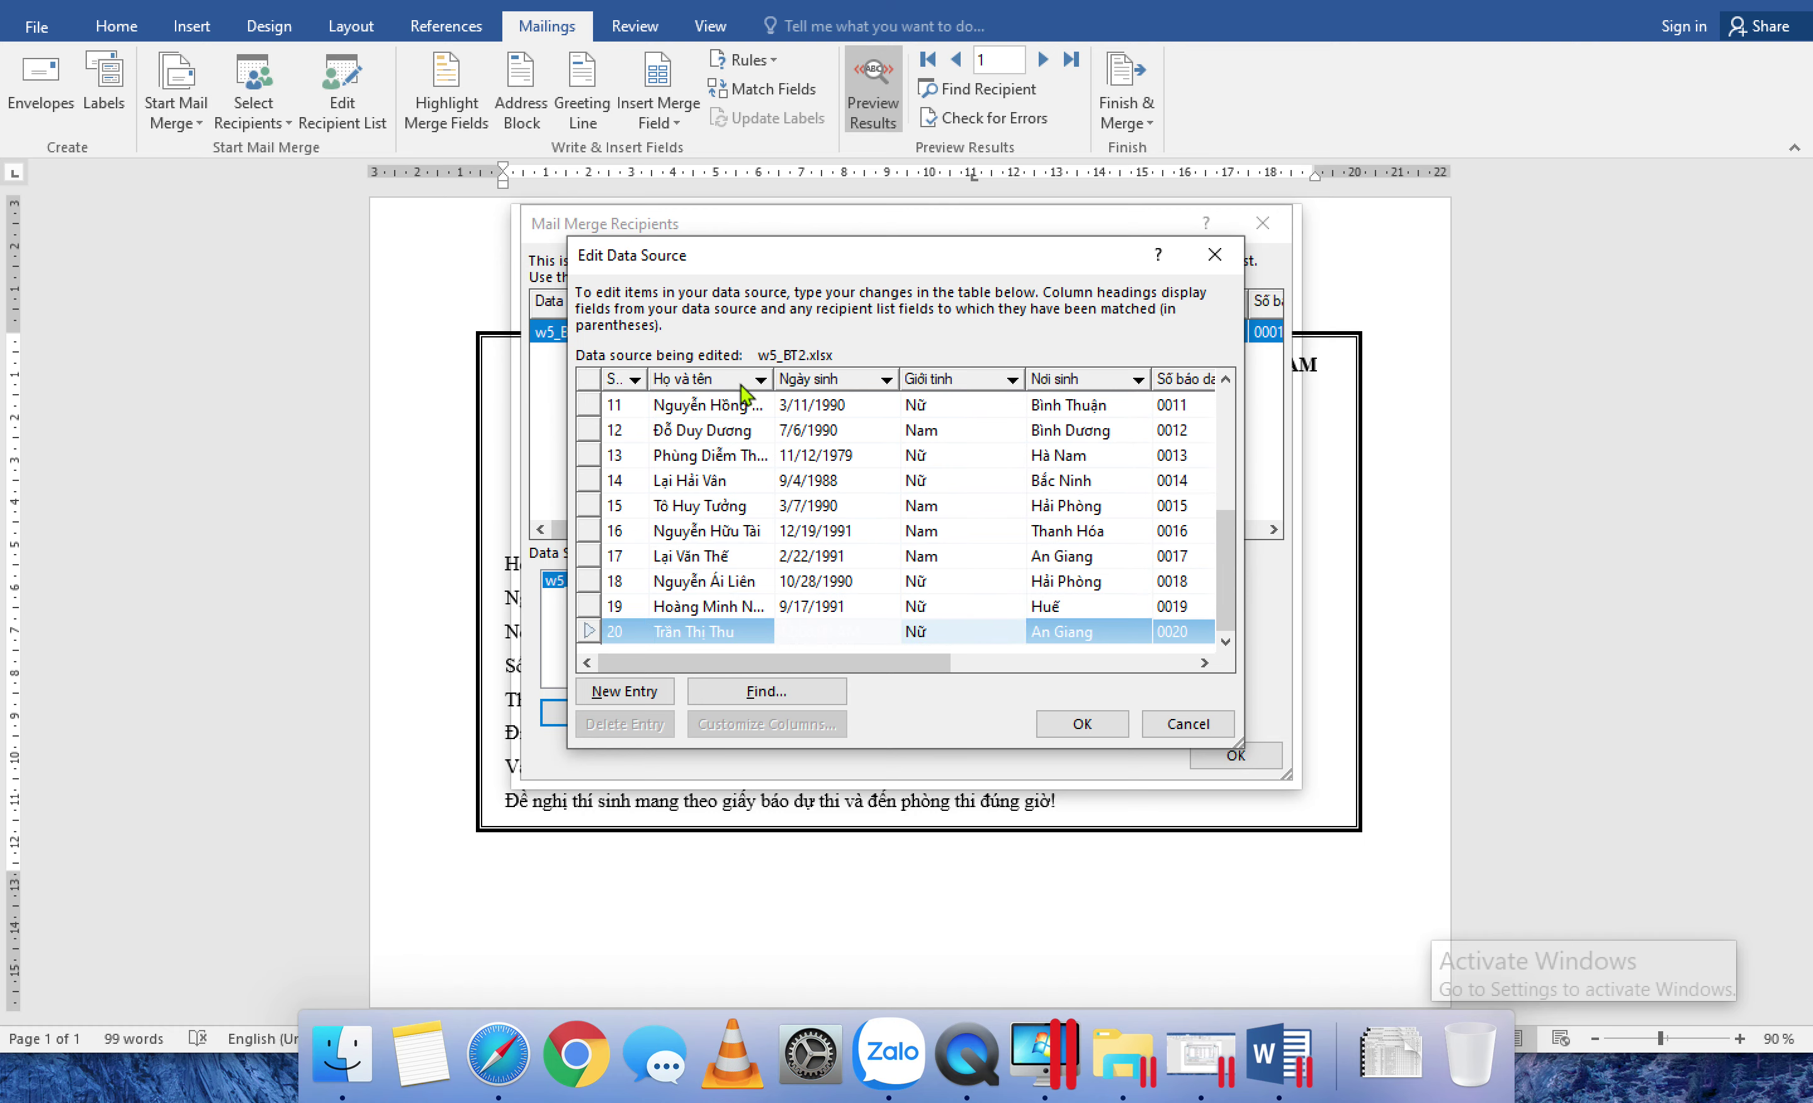
{"action": "left_click", "coordinate": [1082, 724]}
{"action": "left_click", "coordinate": [927, 585]}
Step: Refresh the recipient list, look over its remaining columns and close it
{"action": "left_click", "coordinate": [696, 711]}
{"action": "left_click", "coordinate": [951, 419]}
{"action": "scroll", "coordinate": [1070, 461], "scroll_direction": "right", "scroll_amount": 3}
{"action": "scroll", "coordinate": [1063, 479], "scroll_direction": "left", "scroll_amount": 1}
{"action": "left_click", "coordinate": [1242, 742]}
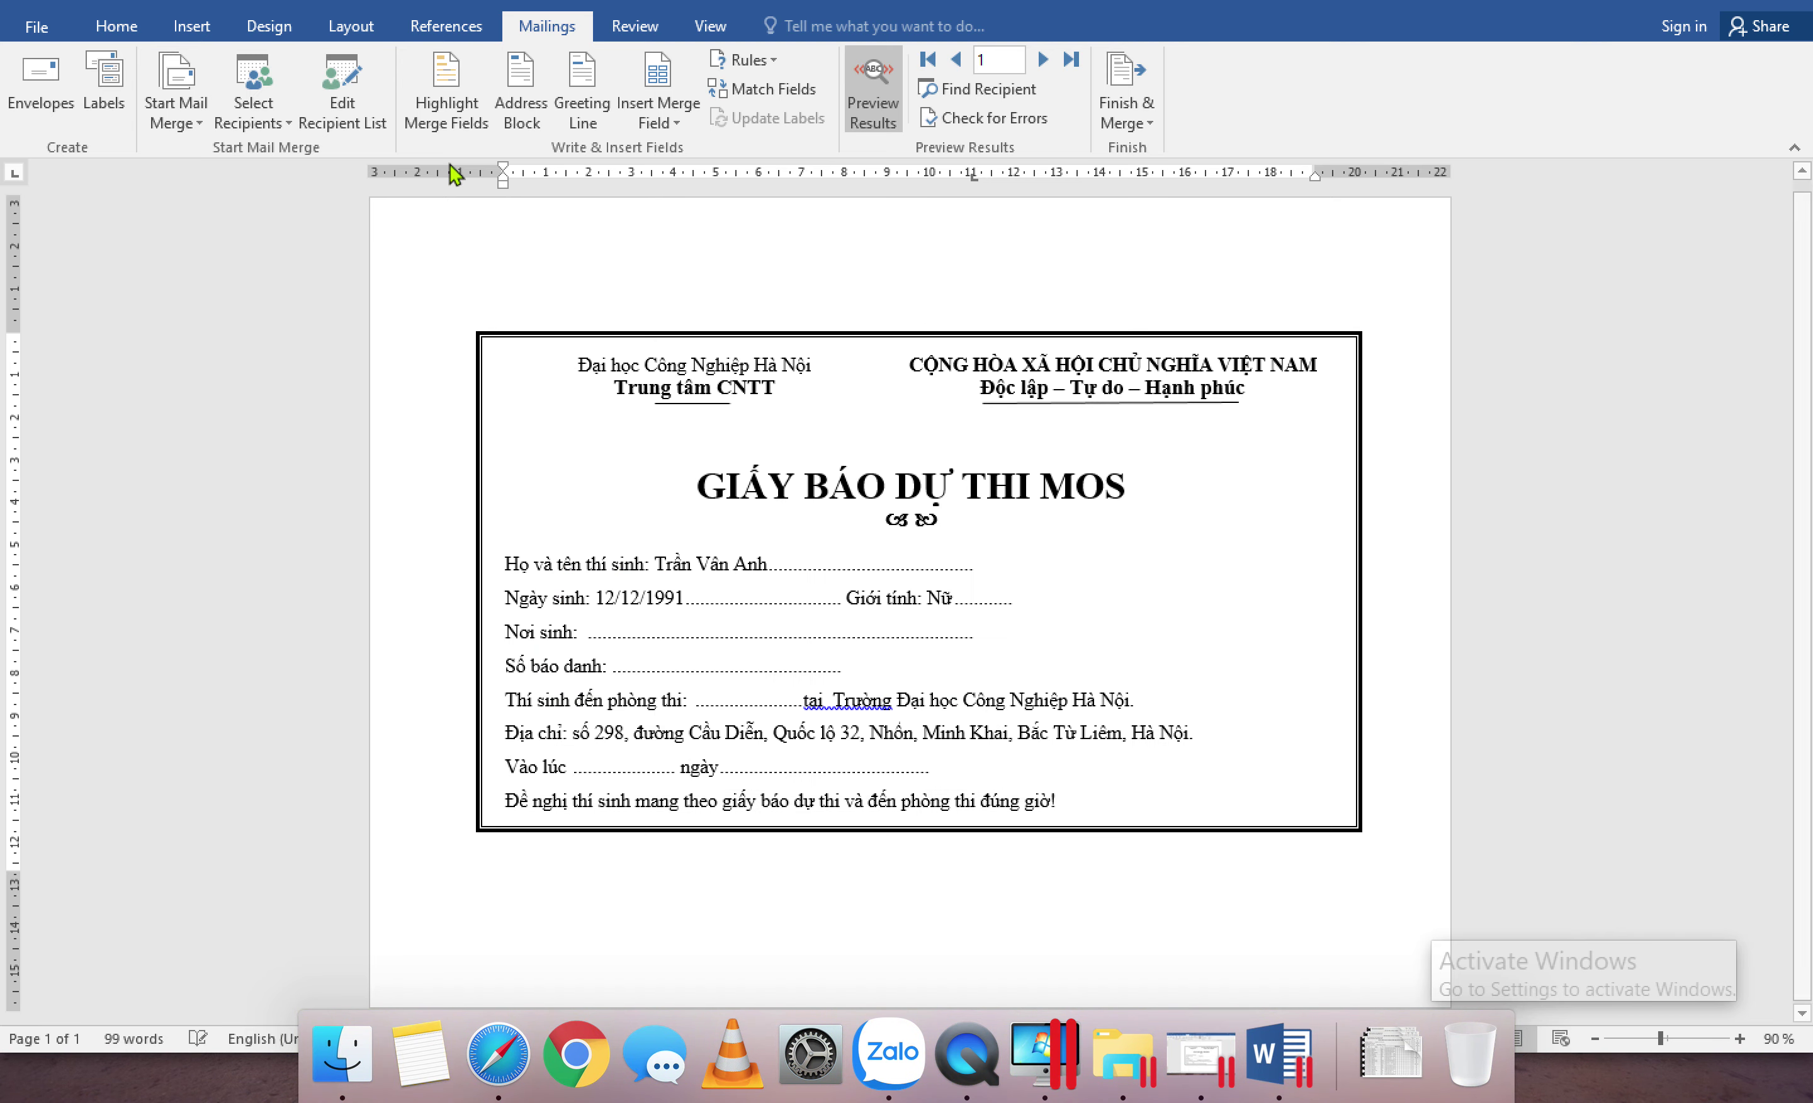
Step: Reopen the w5_BT2.xlsx data source from the recipient list and close it without saving changes
{"action": "left_click", "coordinate": [342, 93]}
{"action": "double_click", "coordinate": [589, 585]}
{"action": "left_click", "coordinate": [1082, 723]}
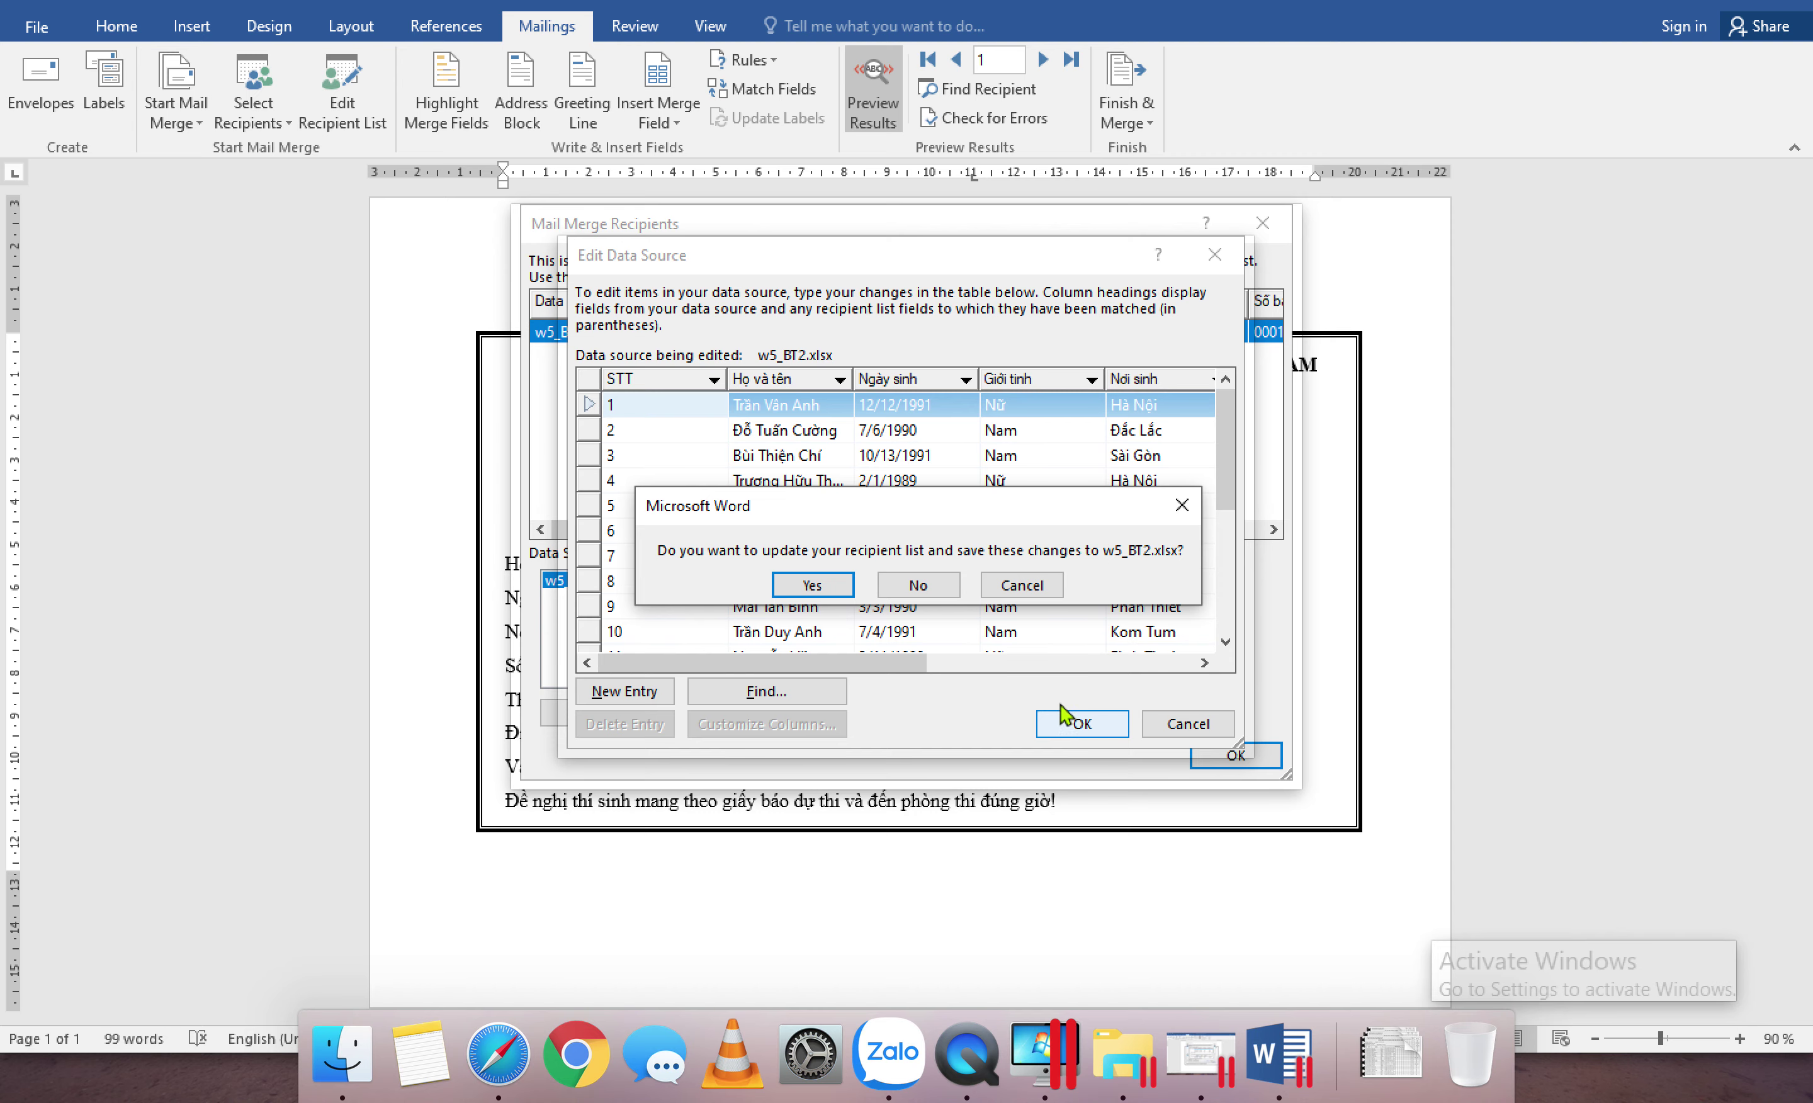
{"action": "left_click", "coordinate": [928, 588]}
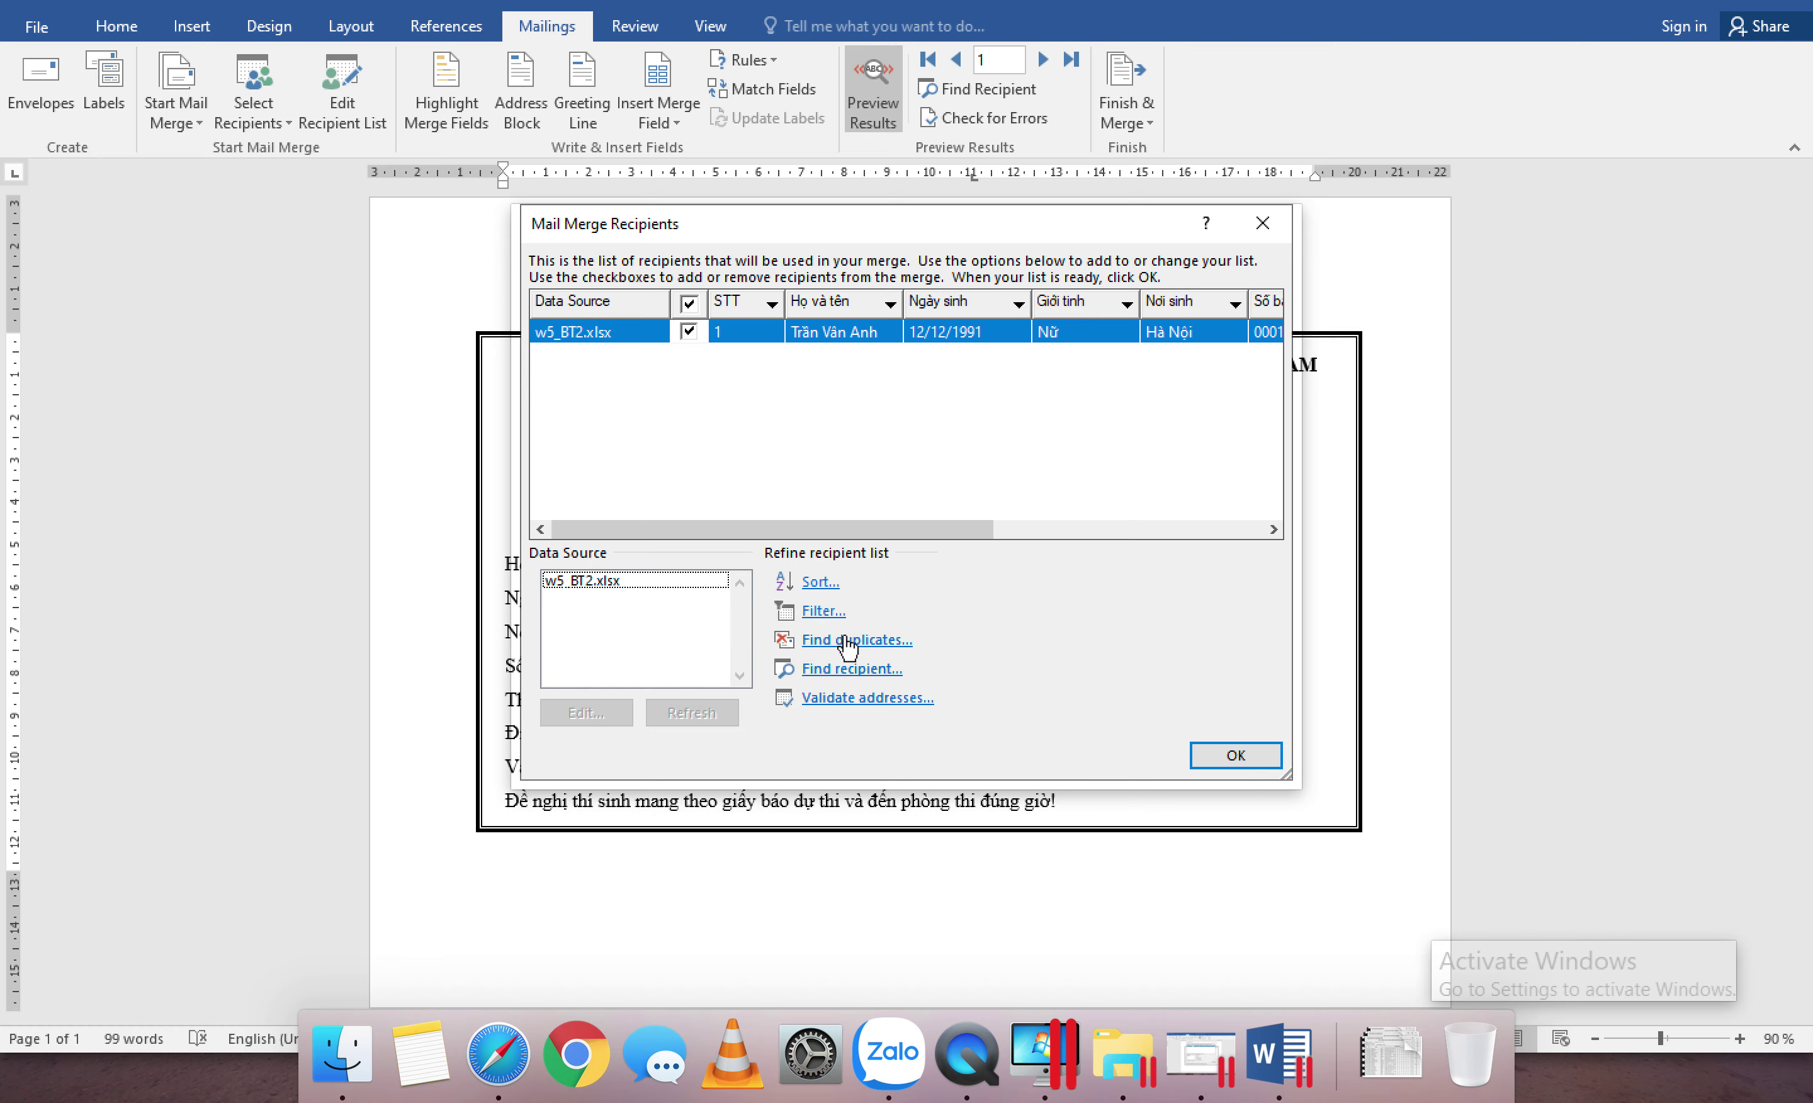
Step: Clear all filter conditions on exam date, room and time from the recipient list
{"action": "left_click", "coordinate": [824, 610]}
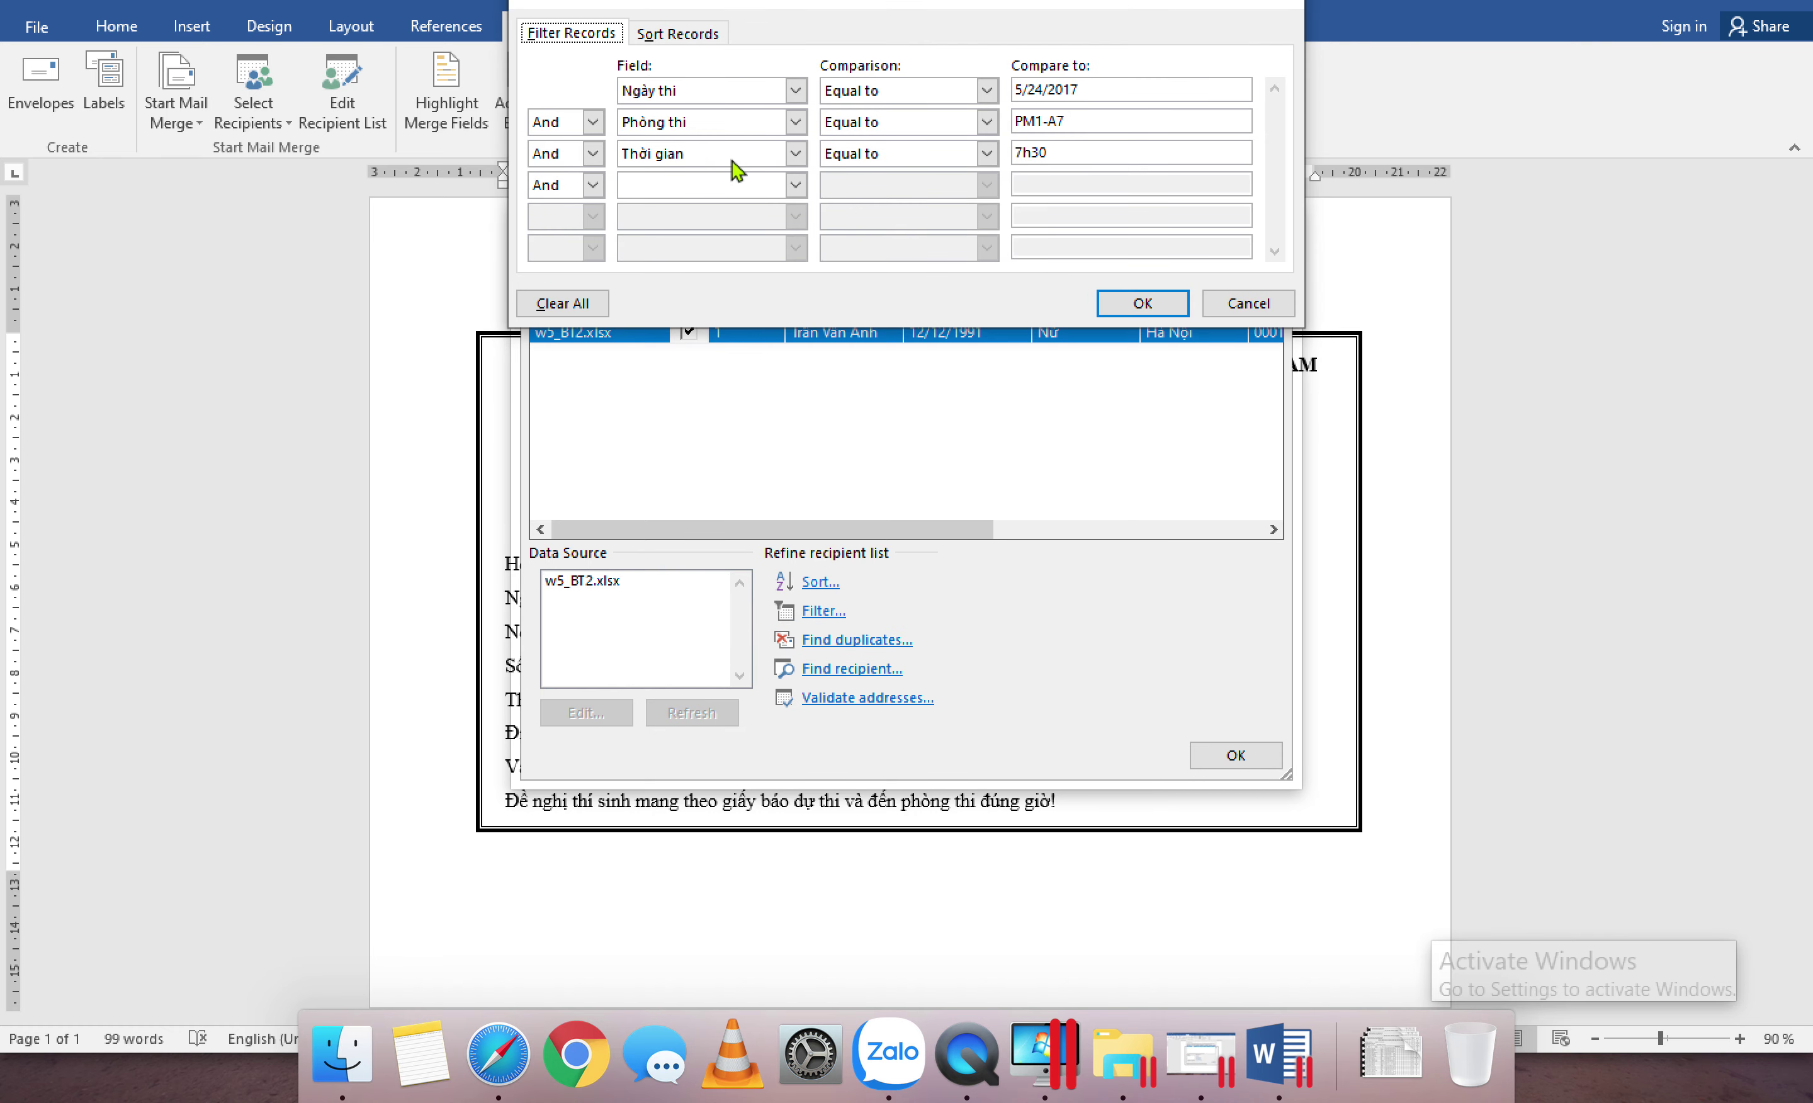
{"action": "left_click", "coordinate": [572, 303]}
{"action": "left_click", "coordinate": [1134, 305]}
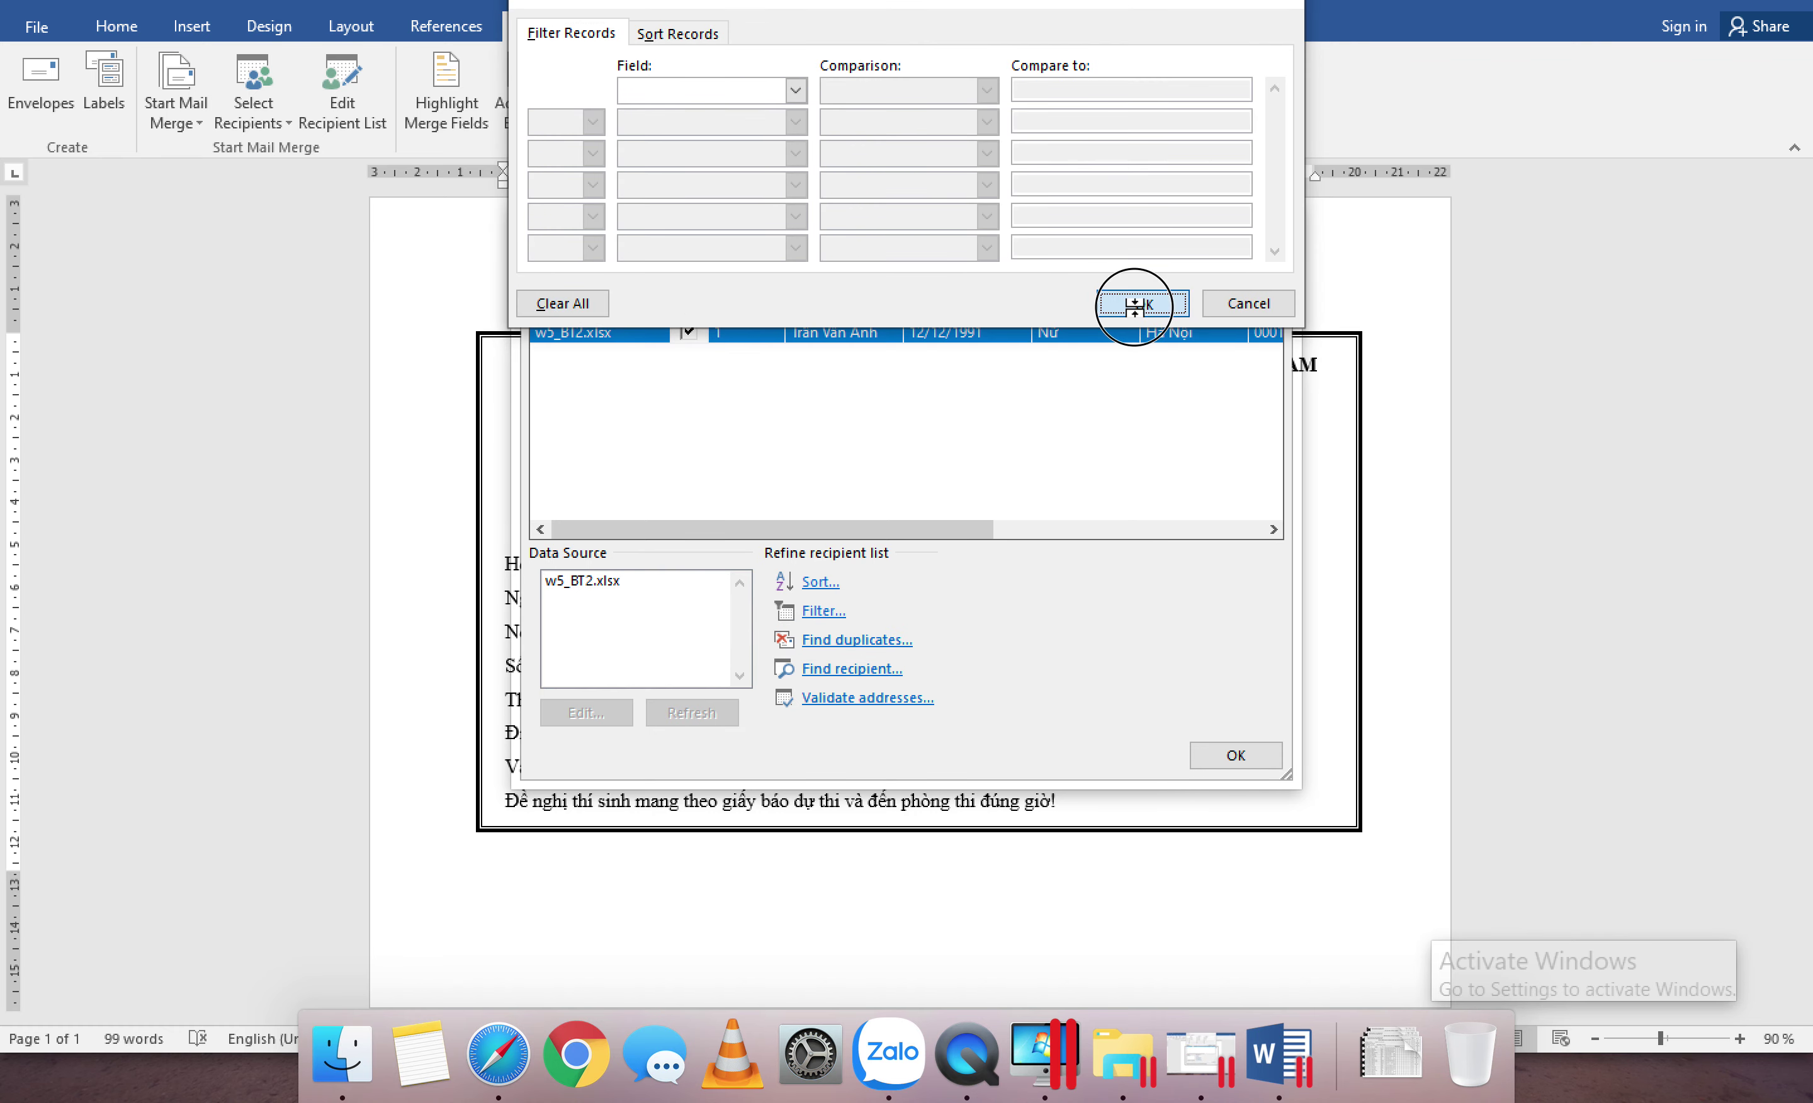
{"action": "left_click_drag", "start_coordinate": [1272, 348], "coordinate": [1270, 486]}
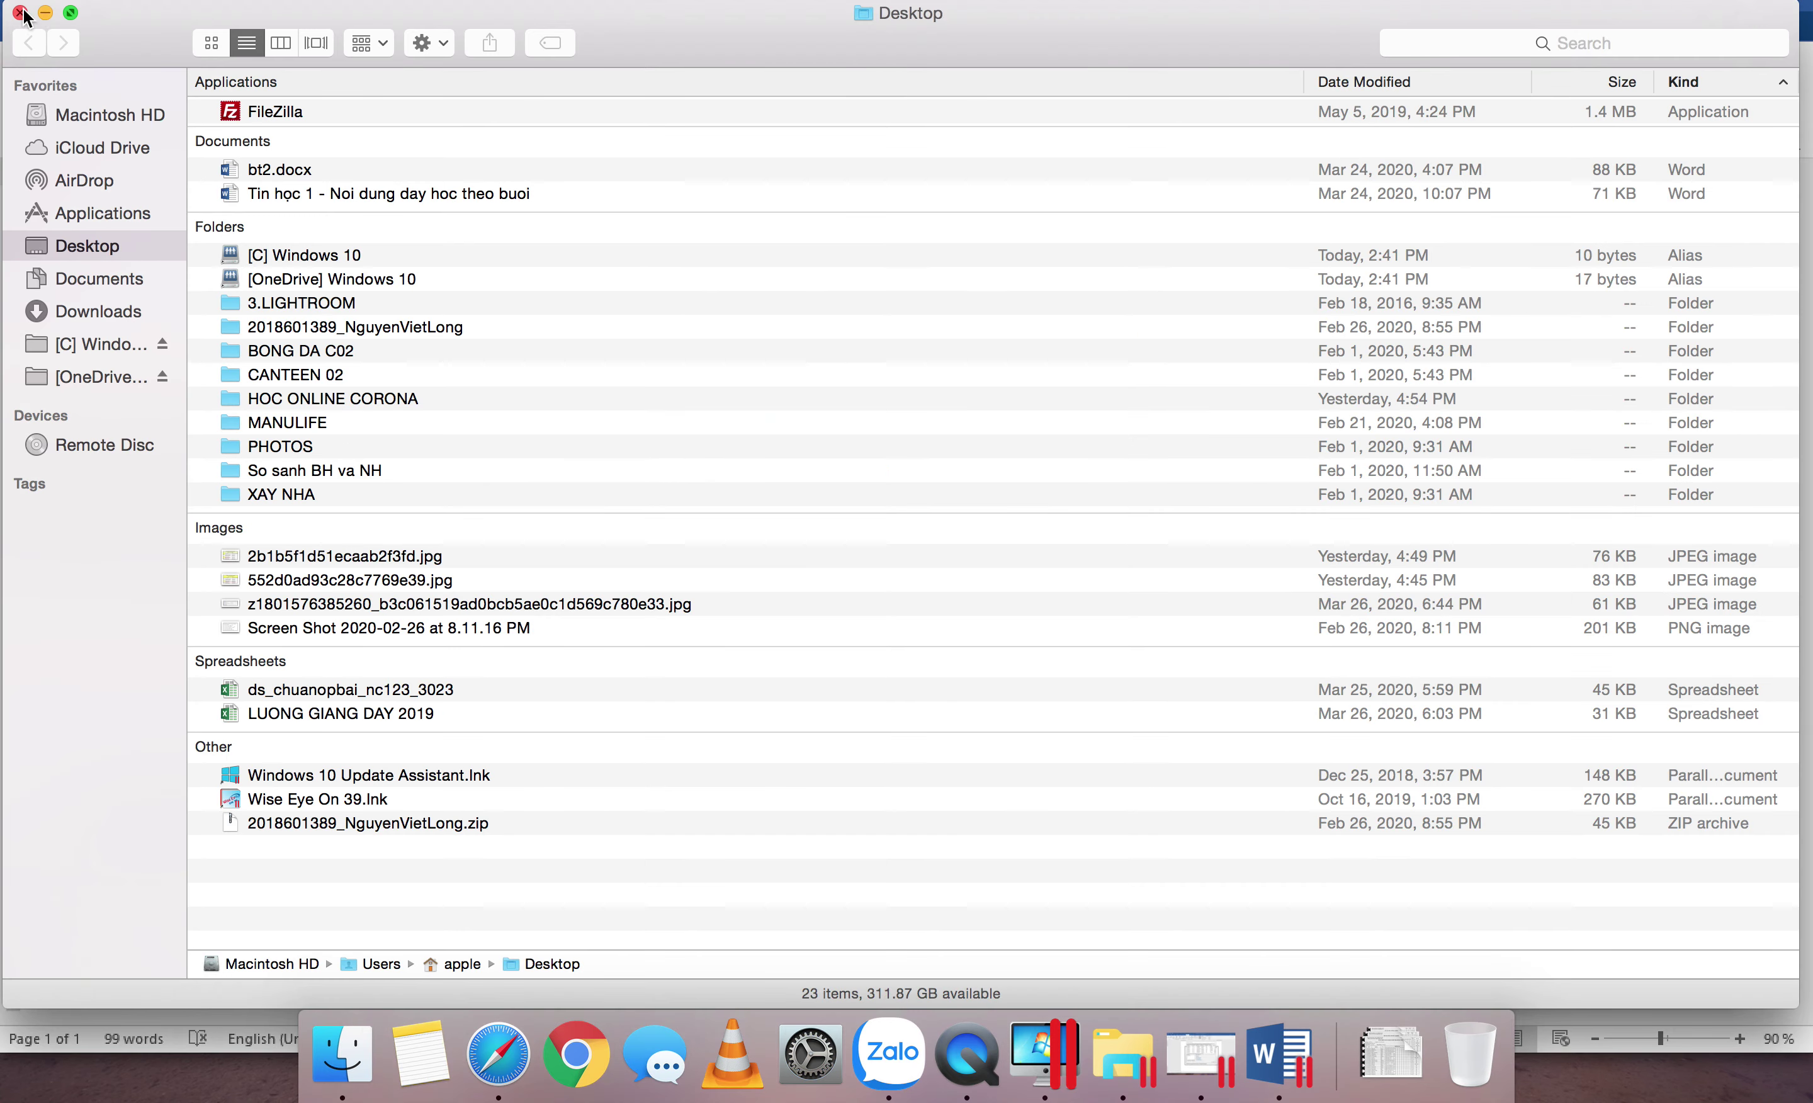
Step: Close the Finder window and switch to WordNC_Phan5.pdf in Safari to read the BÀI TẬP 2 requirements
{"action": "left_click", "coordinate": [20, 13]}
{"action": "left_click", "coordinate": [497, 1052]}
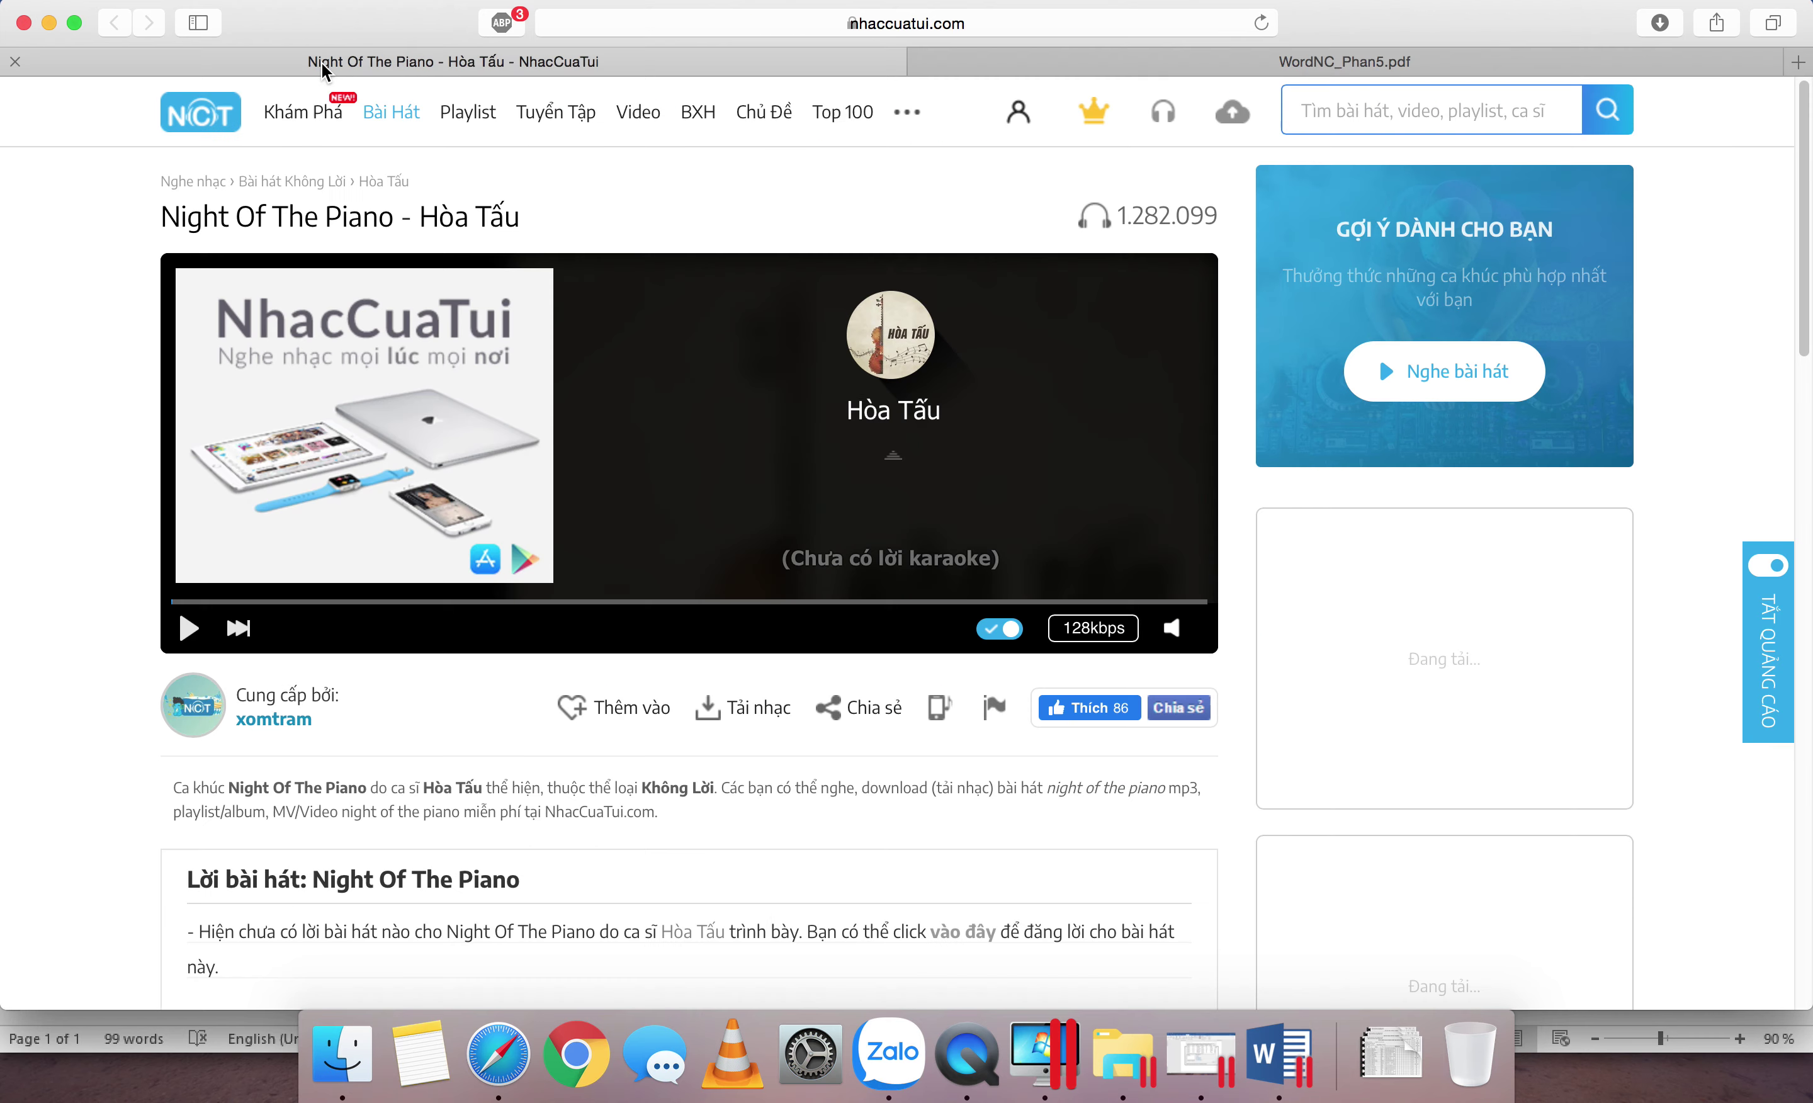
{"action": "left_click", "coordinate": [342, 61]}
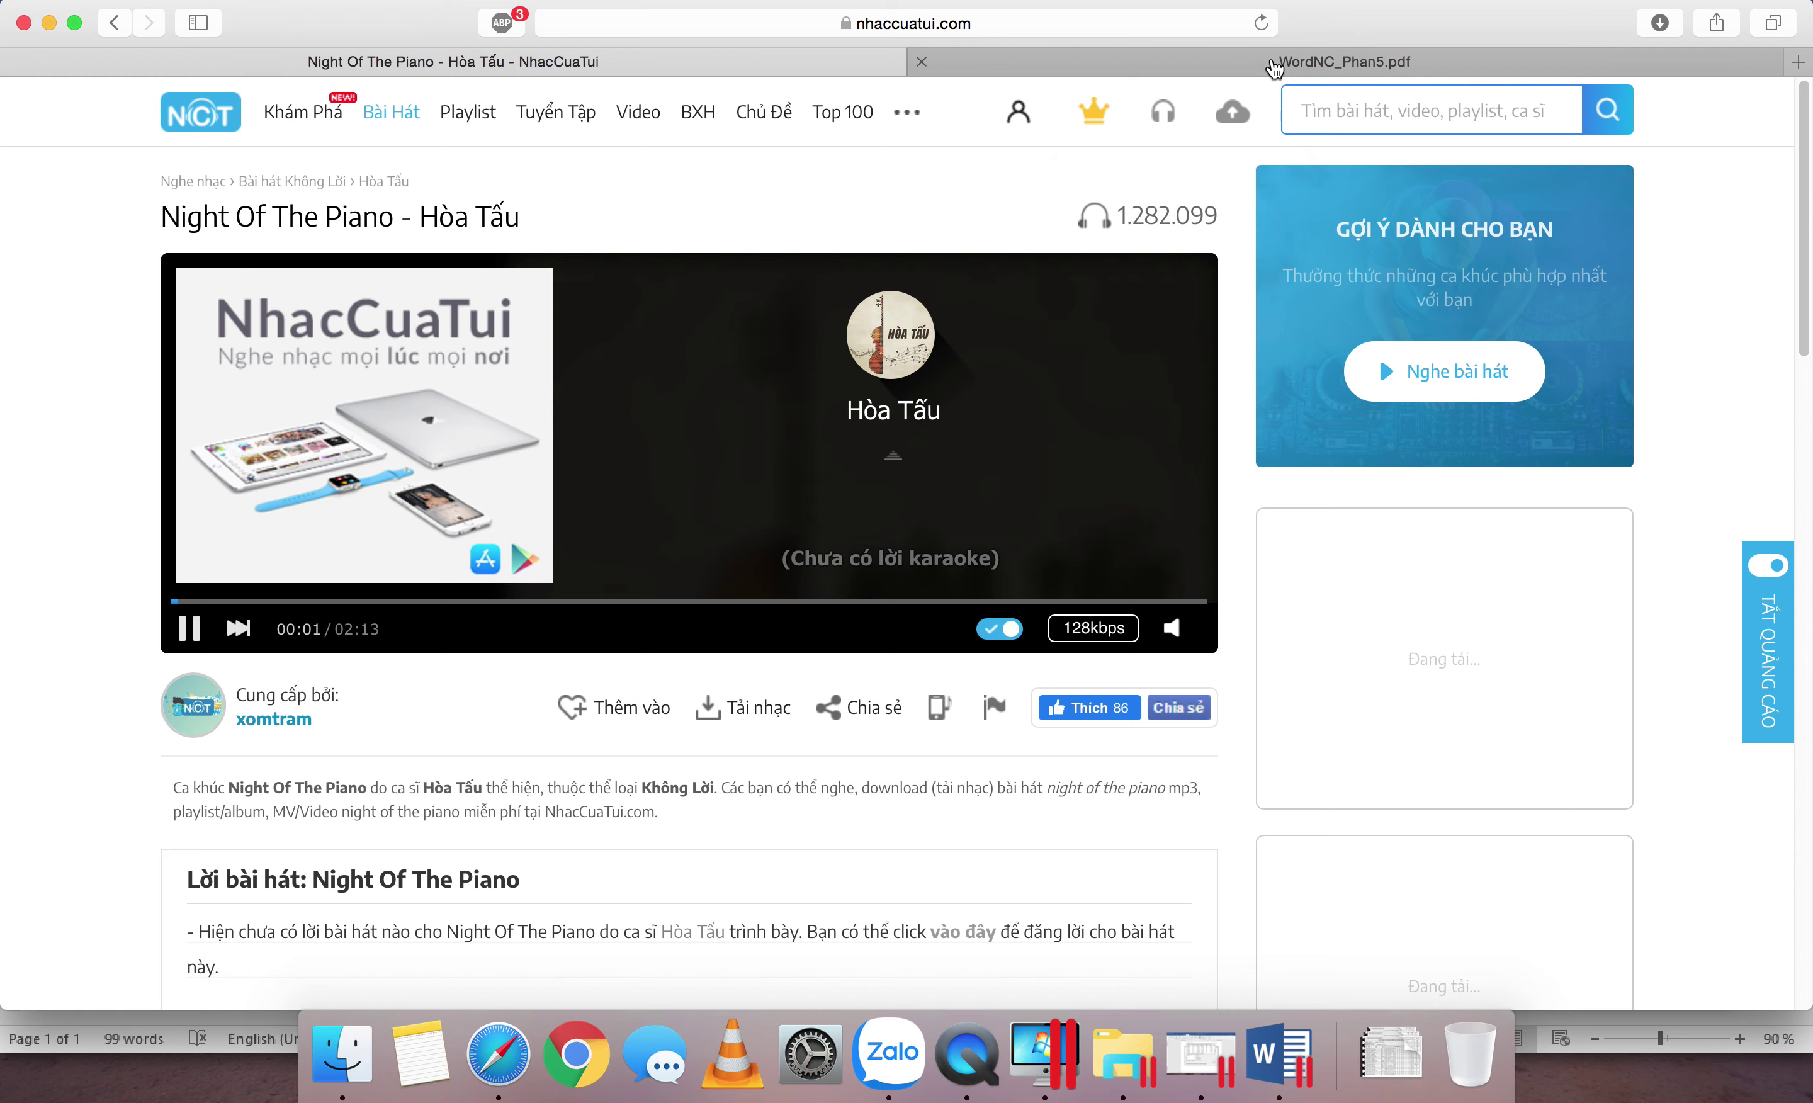
{"action": "left_click", "coordinate": [1252, 63]}
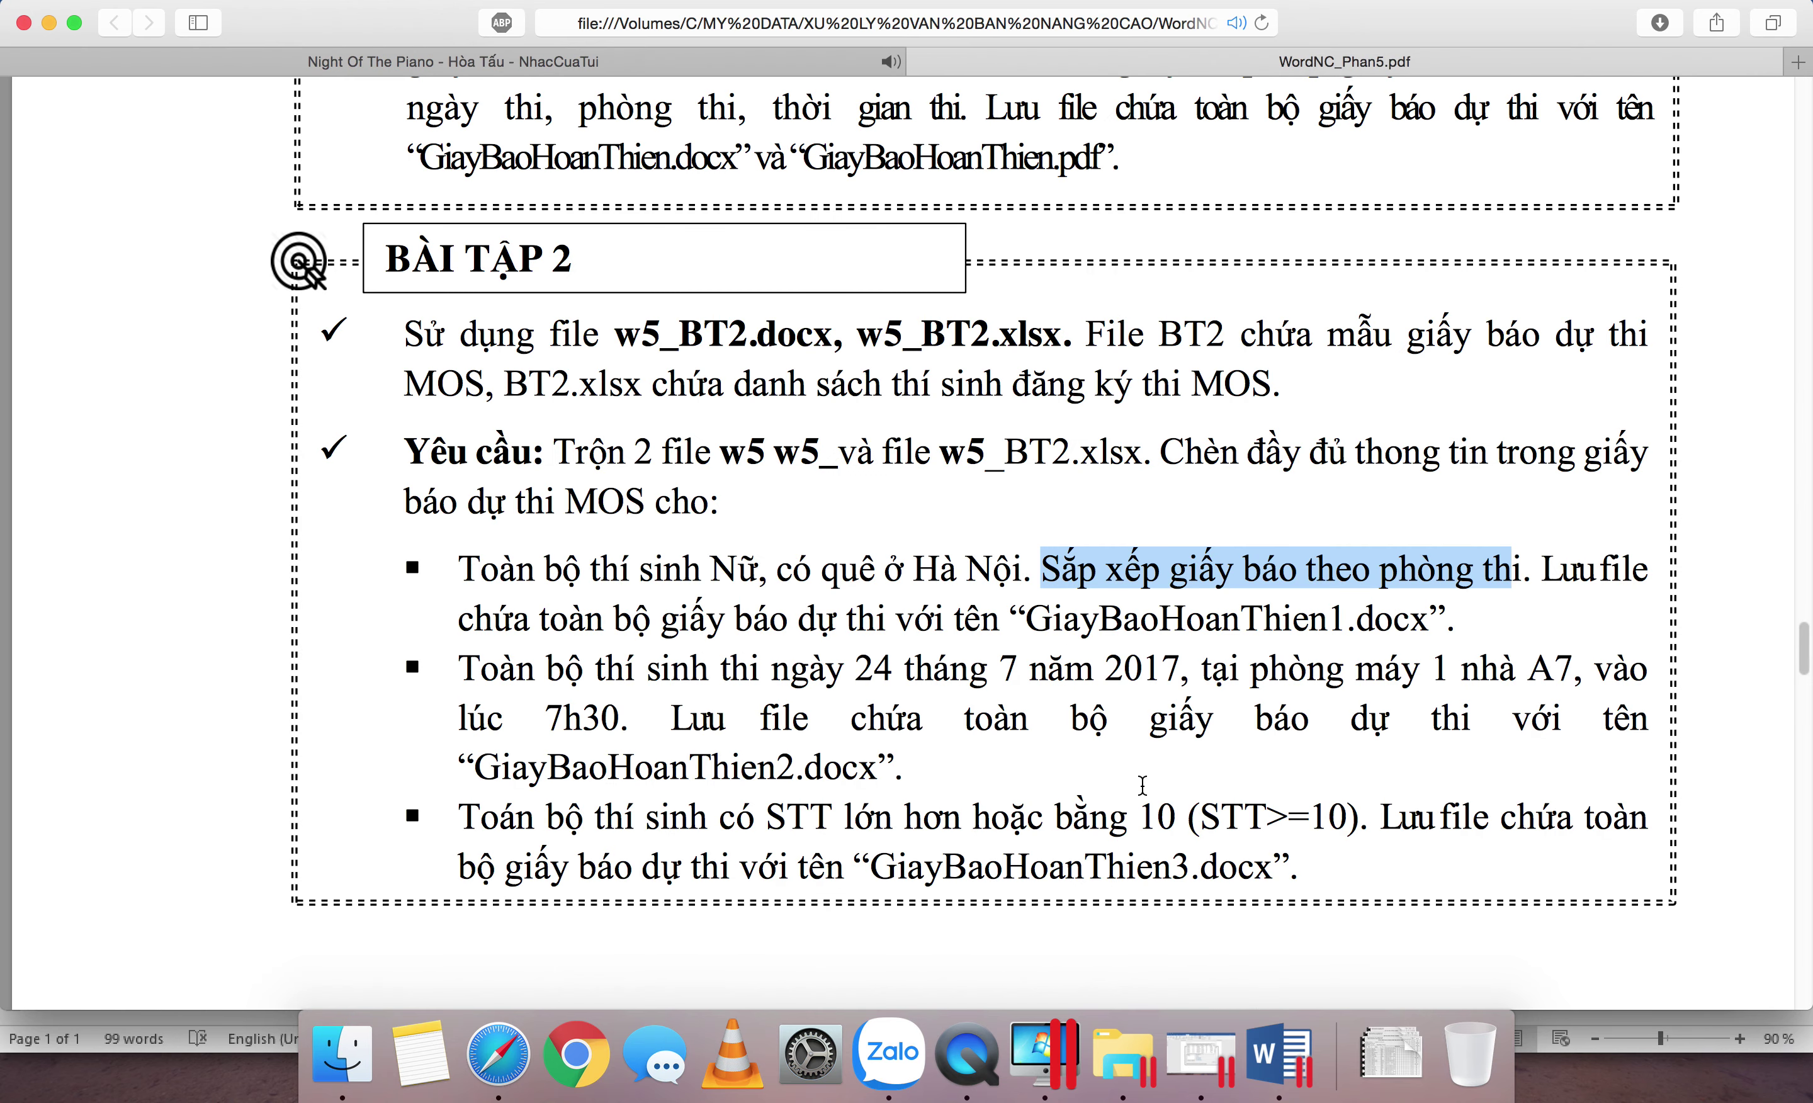
Step: Check the STT>=10 requirement in the PDF, switch to Word and choose STT as the recipient list's filter field
{"action": "left_click_drag", "start_coordinate": [472, 817], "coordinate": [1254, 822]}
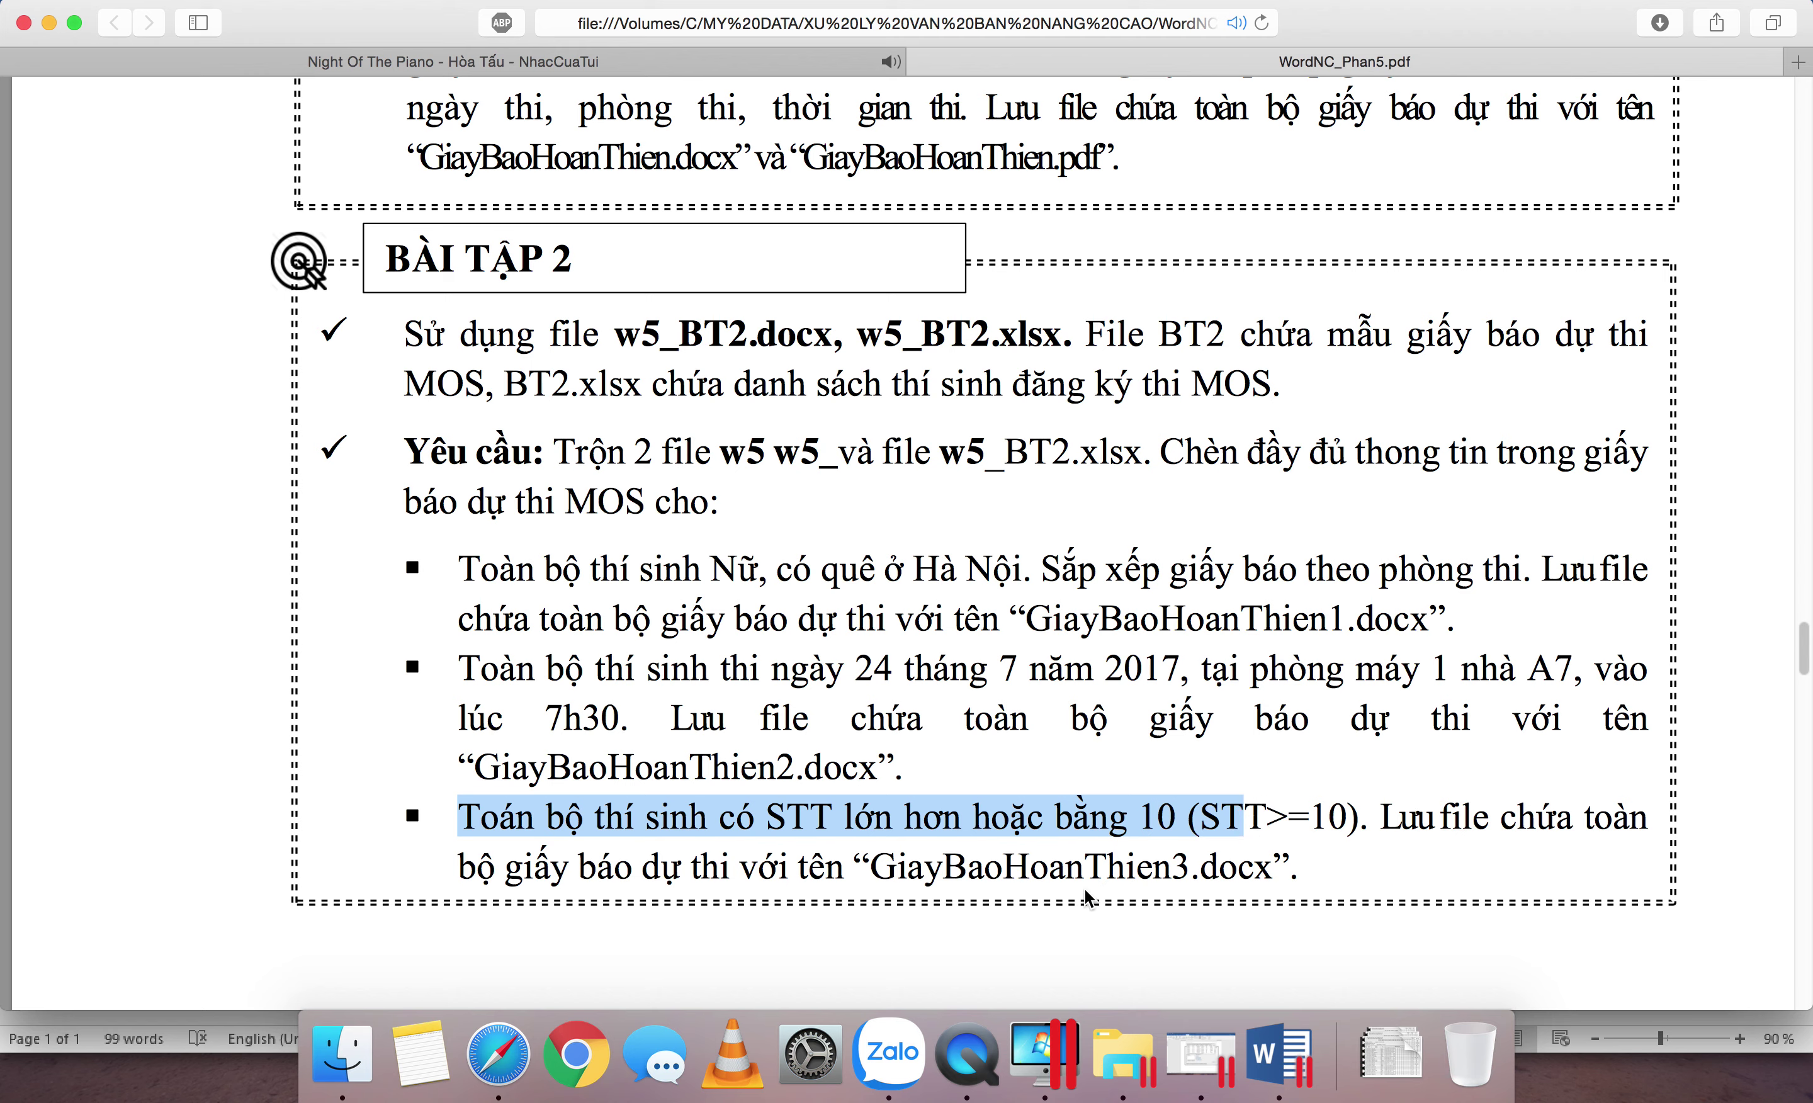
{"action": "left_click", "coordinate": [1279, 1053]}
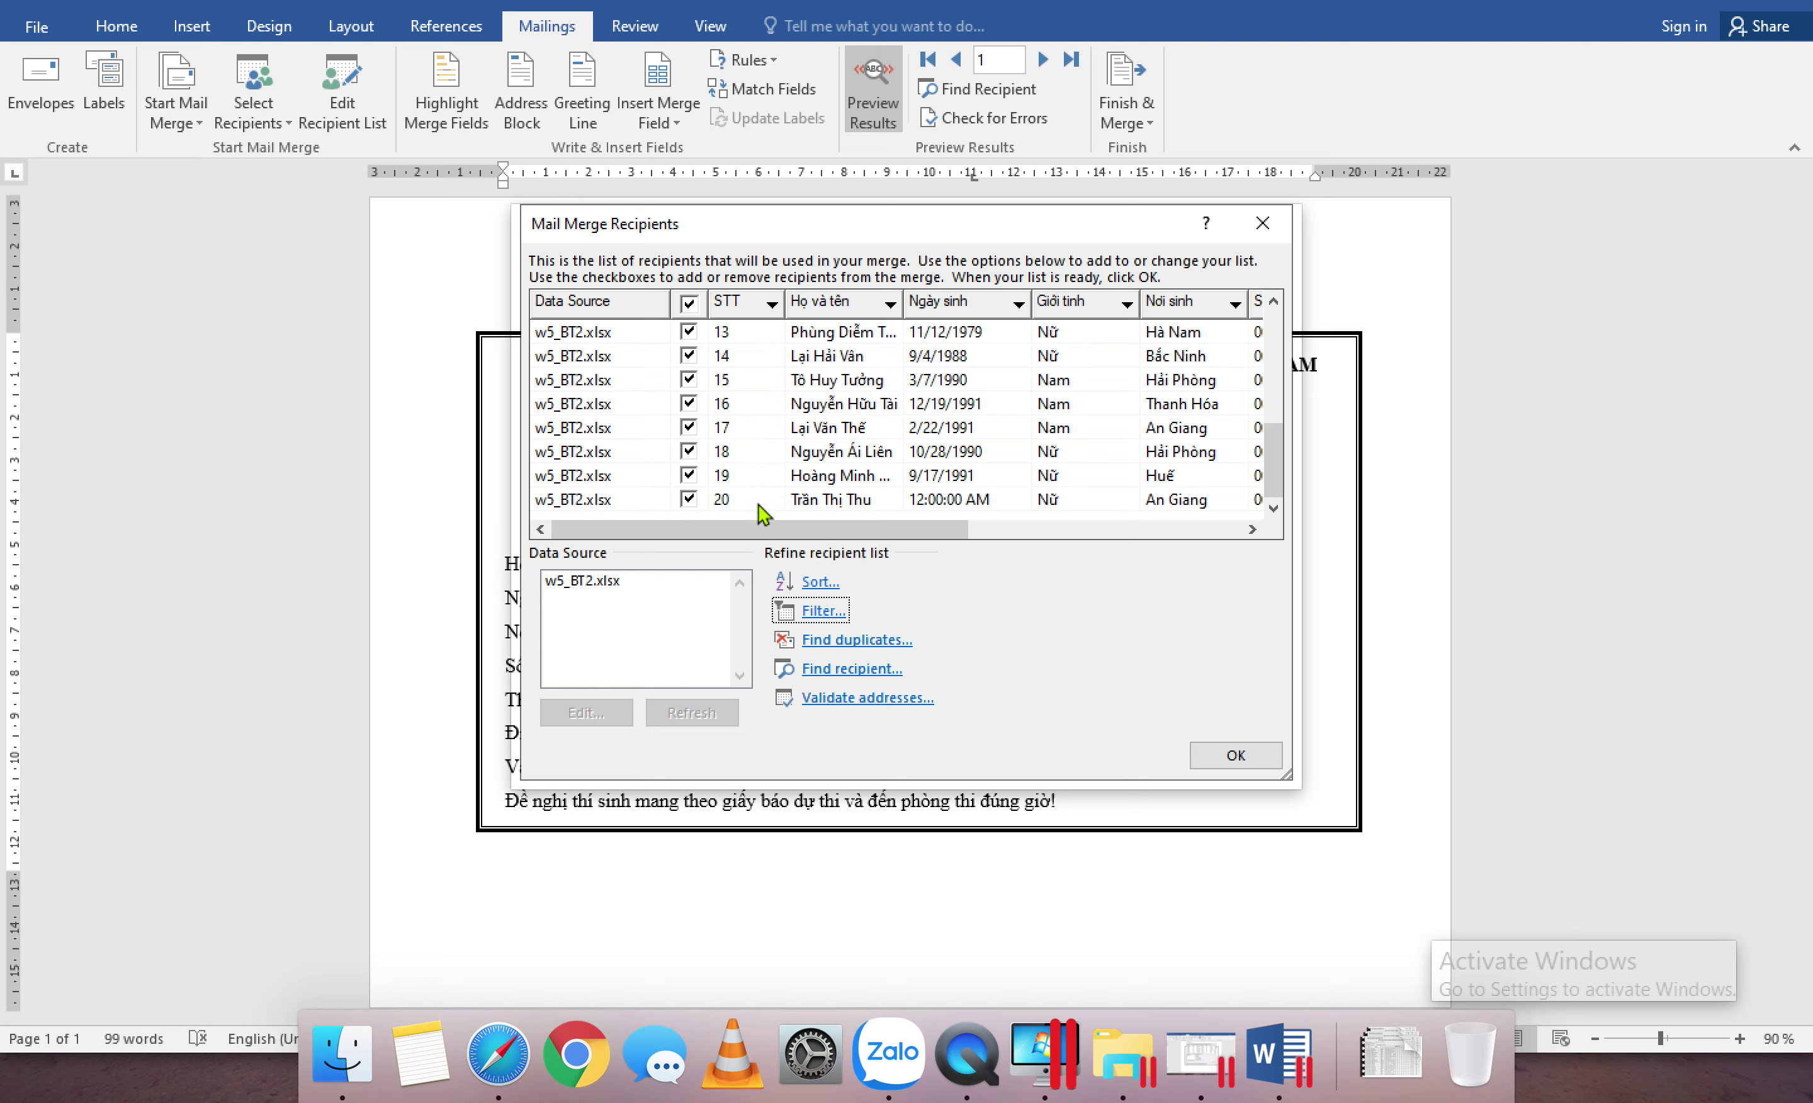
{"action": "left_click", "coordinate": [823, 611]}
{"action": "left_click", "coordinate": [799, 95]}
{"action": "left_click", "coordinate": [749, 122]}
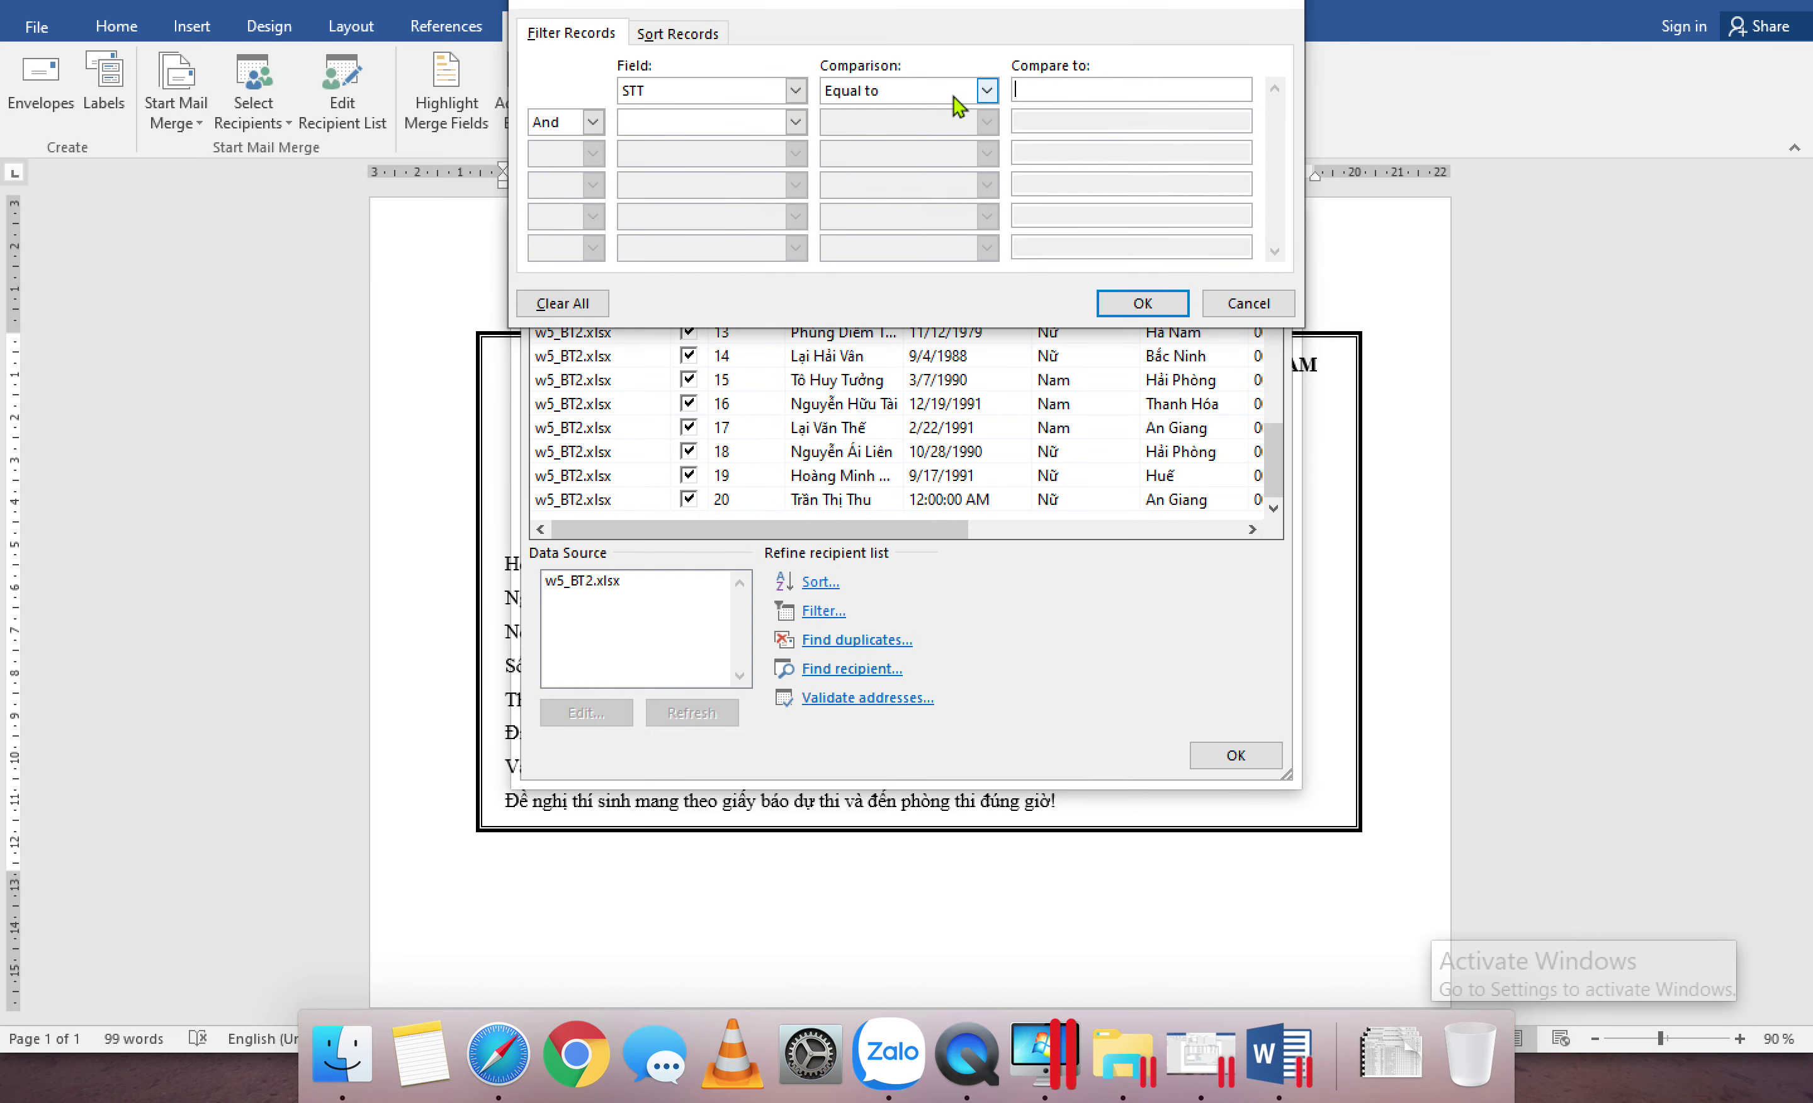
Step: Filter the recipients to STT greater than or equal to 10, look over the filtered list and close it
{"action": "left_click", "coordinate": [988, 92]}
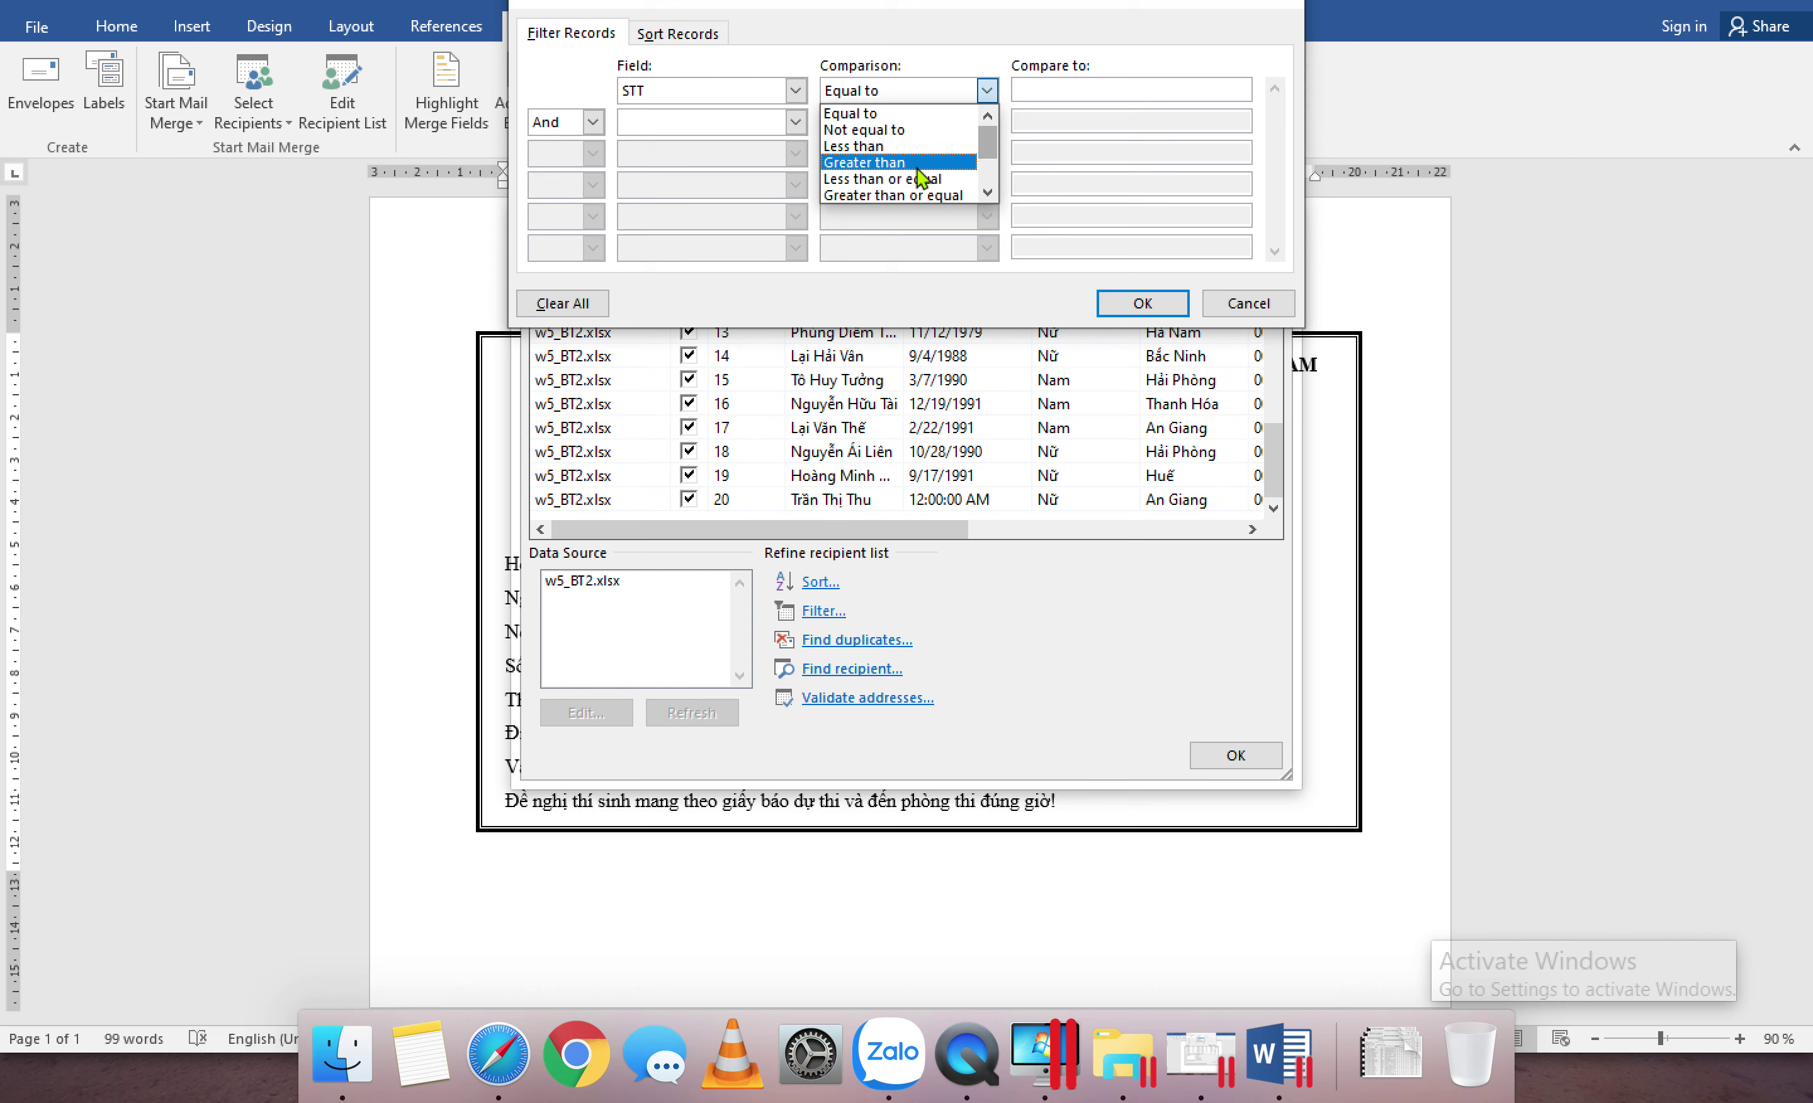
{"action": "left_click", "coordinate": [875, 165]}
{"action": "left_click", "coordinate": [983, 99]}
{"action": "left_click", "coordinate": [927, 185]}
{"action": "left_click", "coordinate": [1048, 90]}
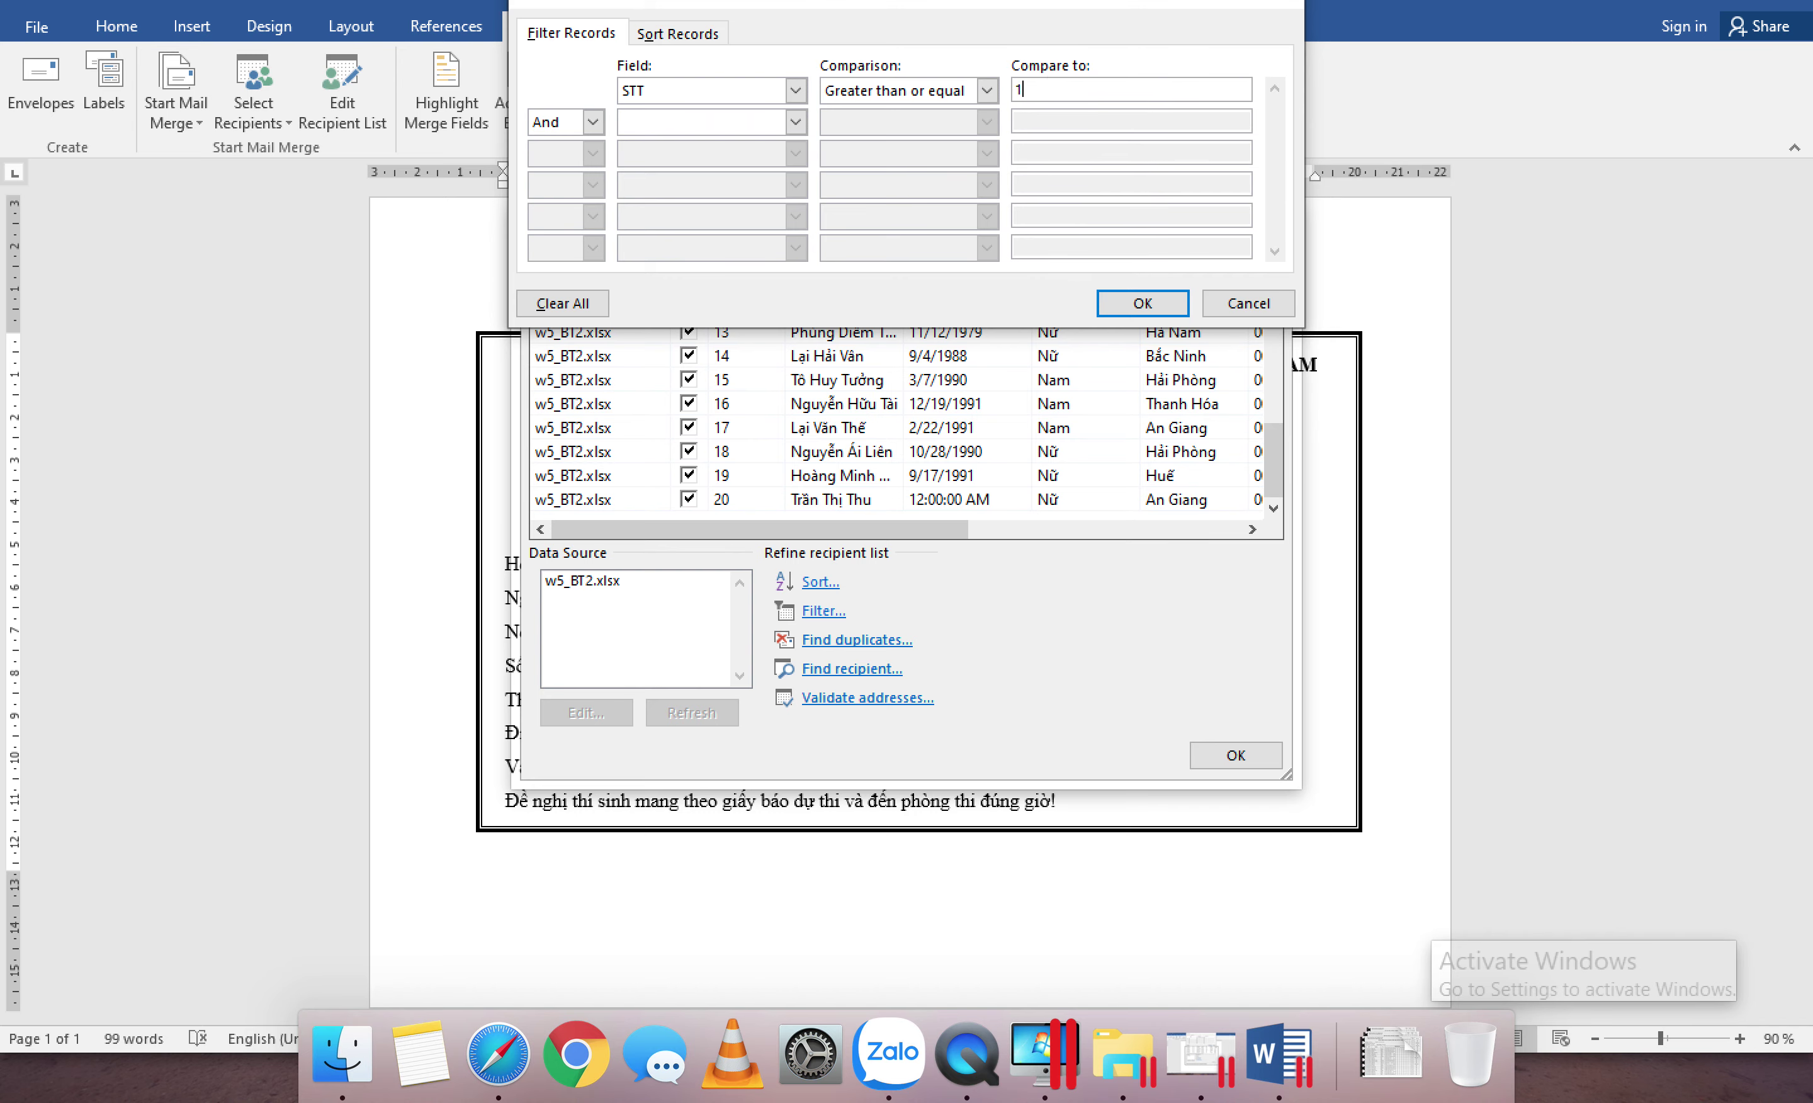
{"action": "left_click", "coordinate": [1141, 303]}
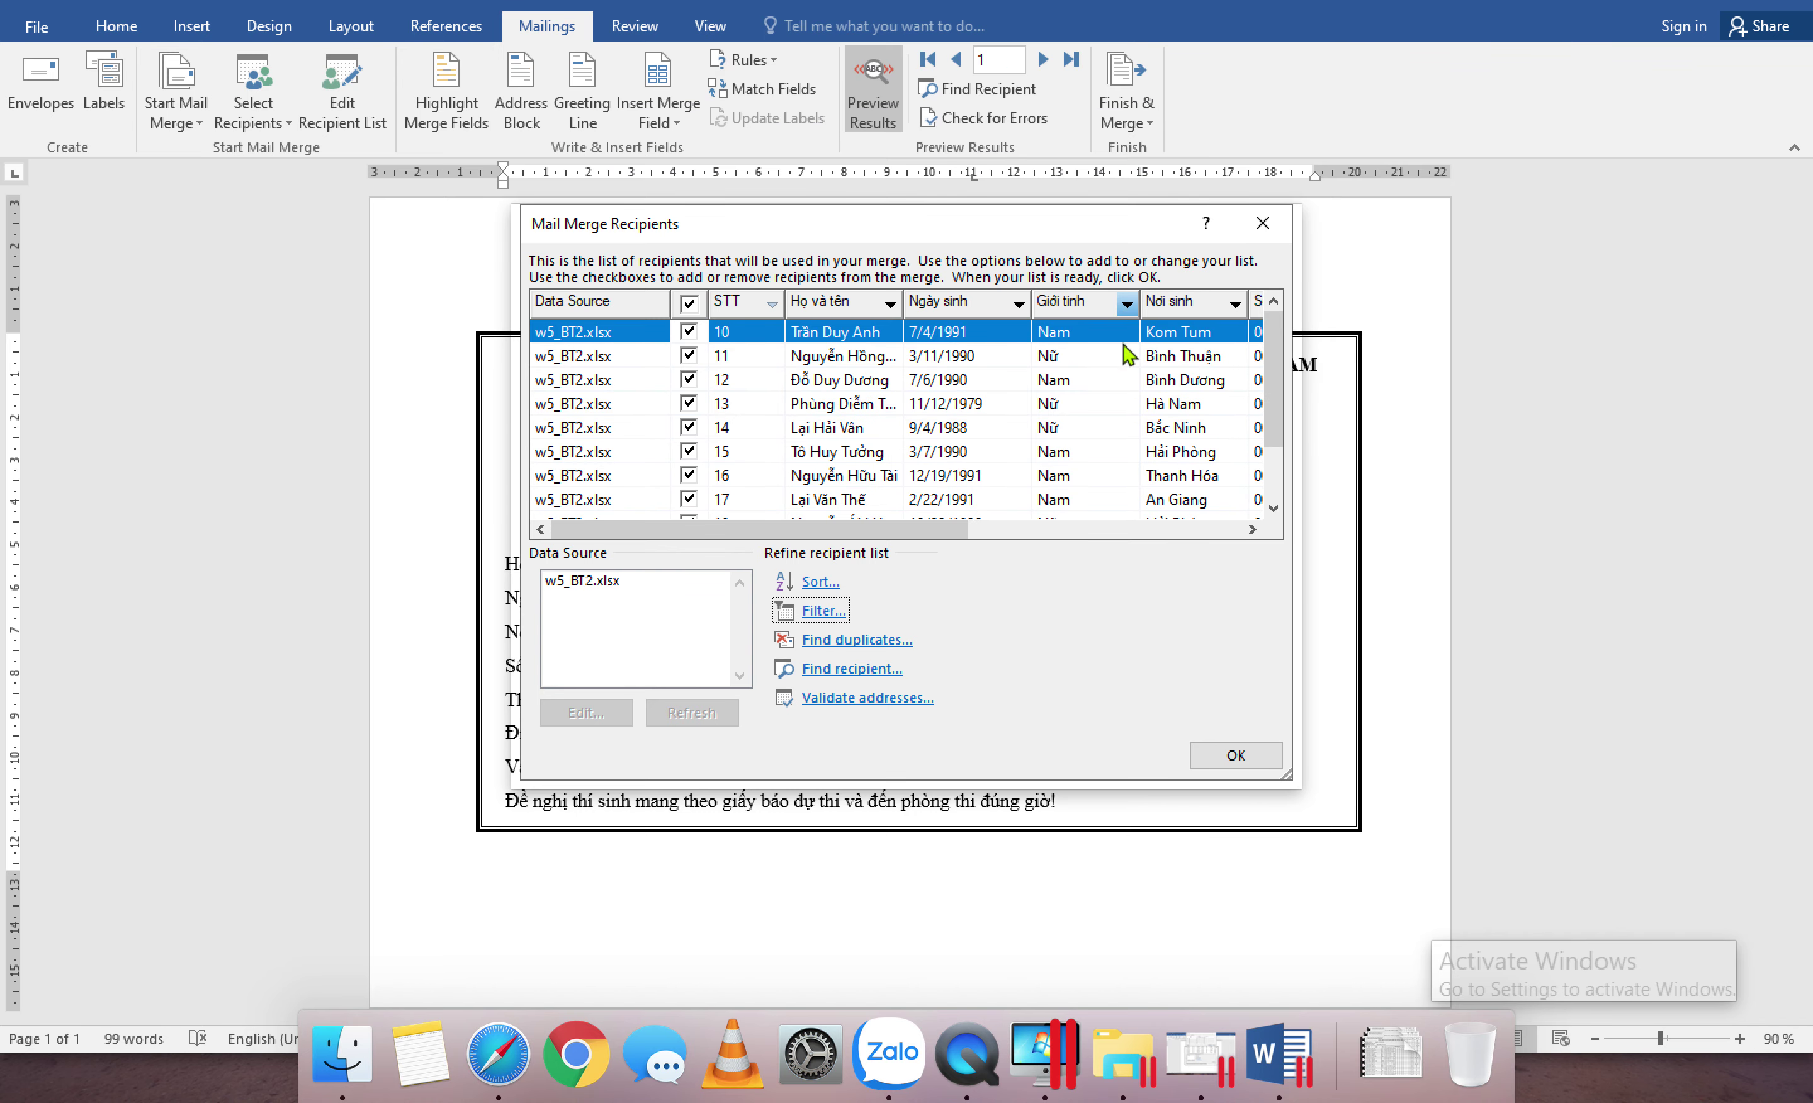
{"action": "left_click", "coordinate": [1272, 446]}
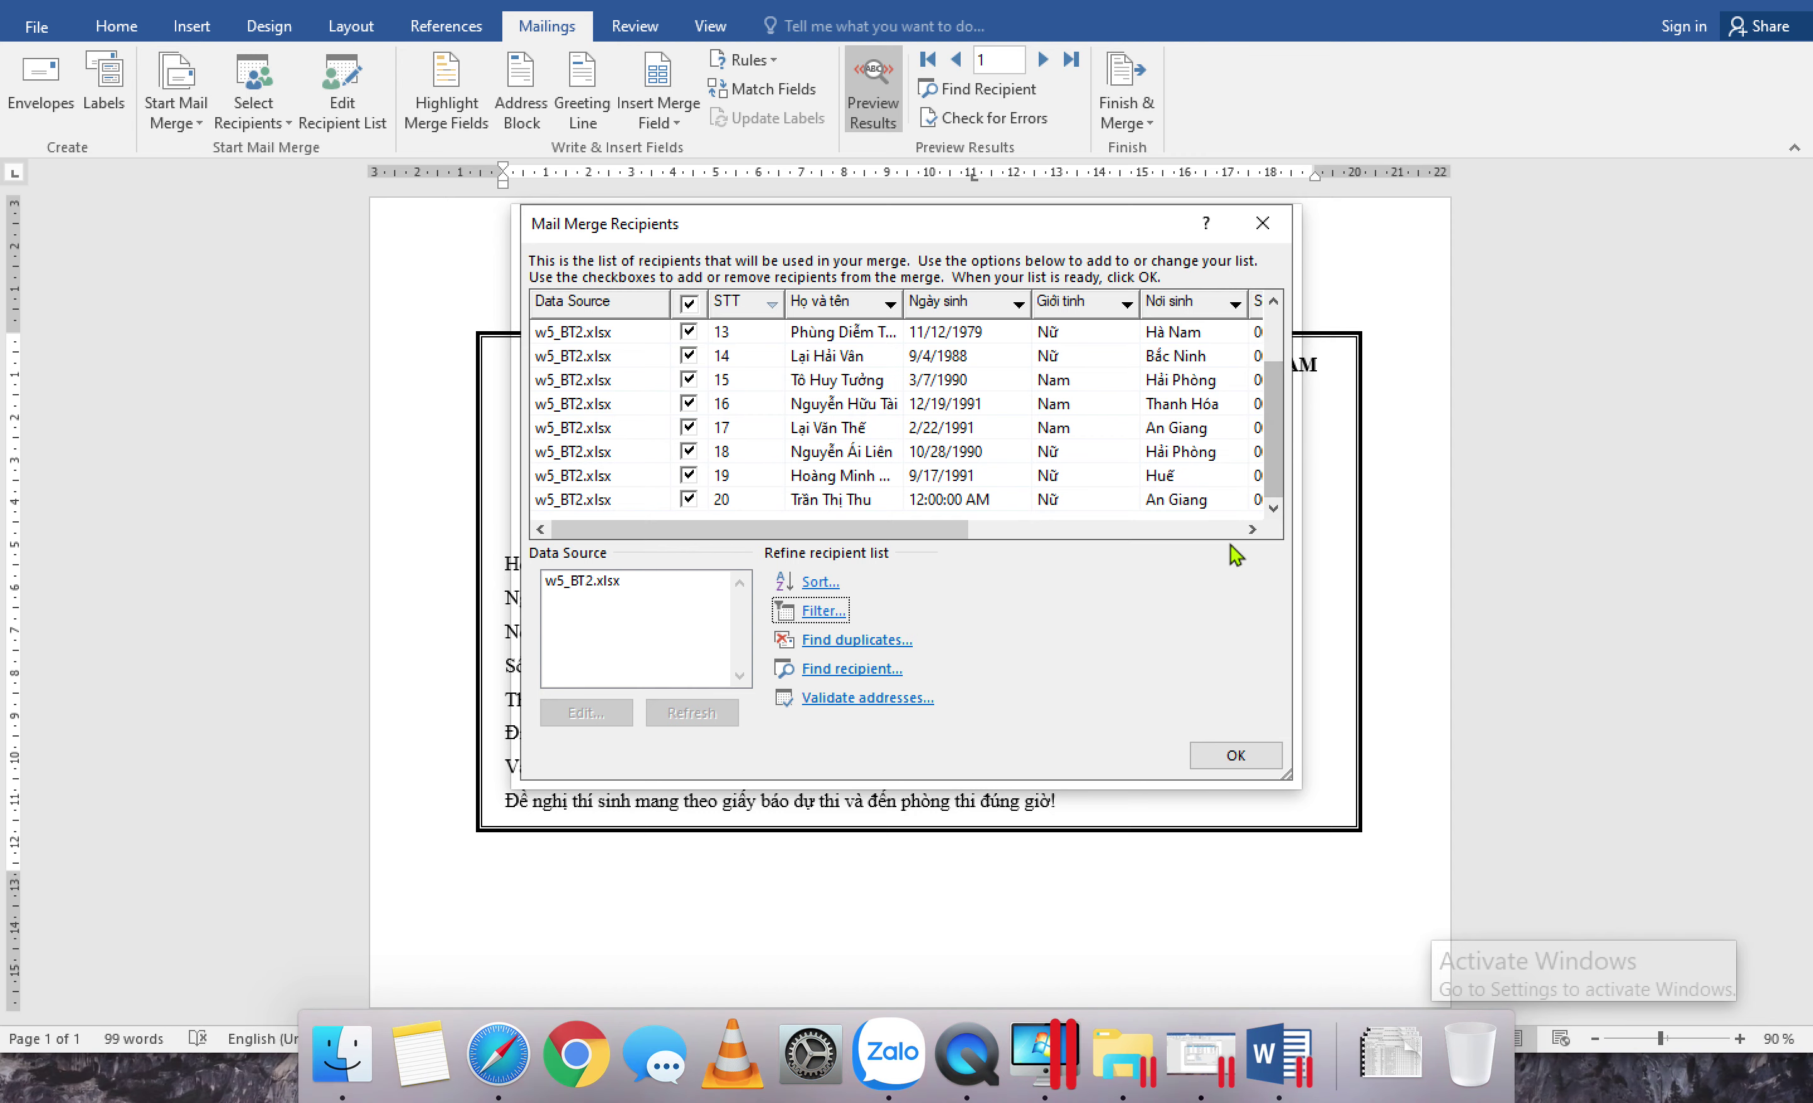
{"action": "left_click", "coordinate": [1236, 756]}
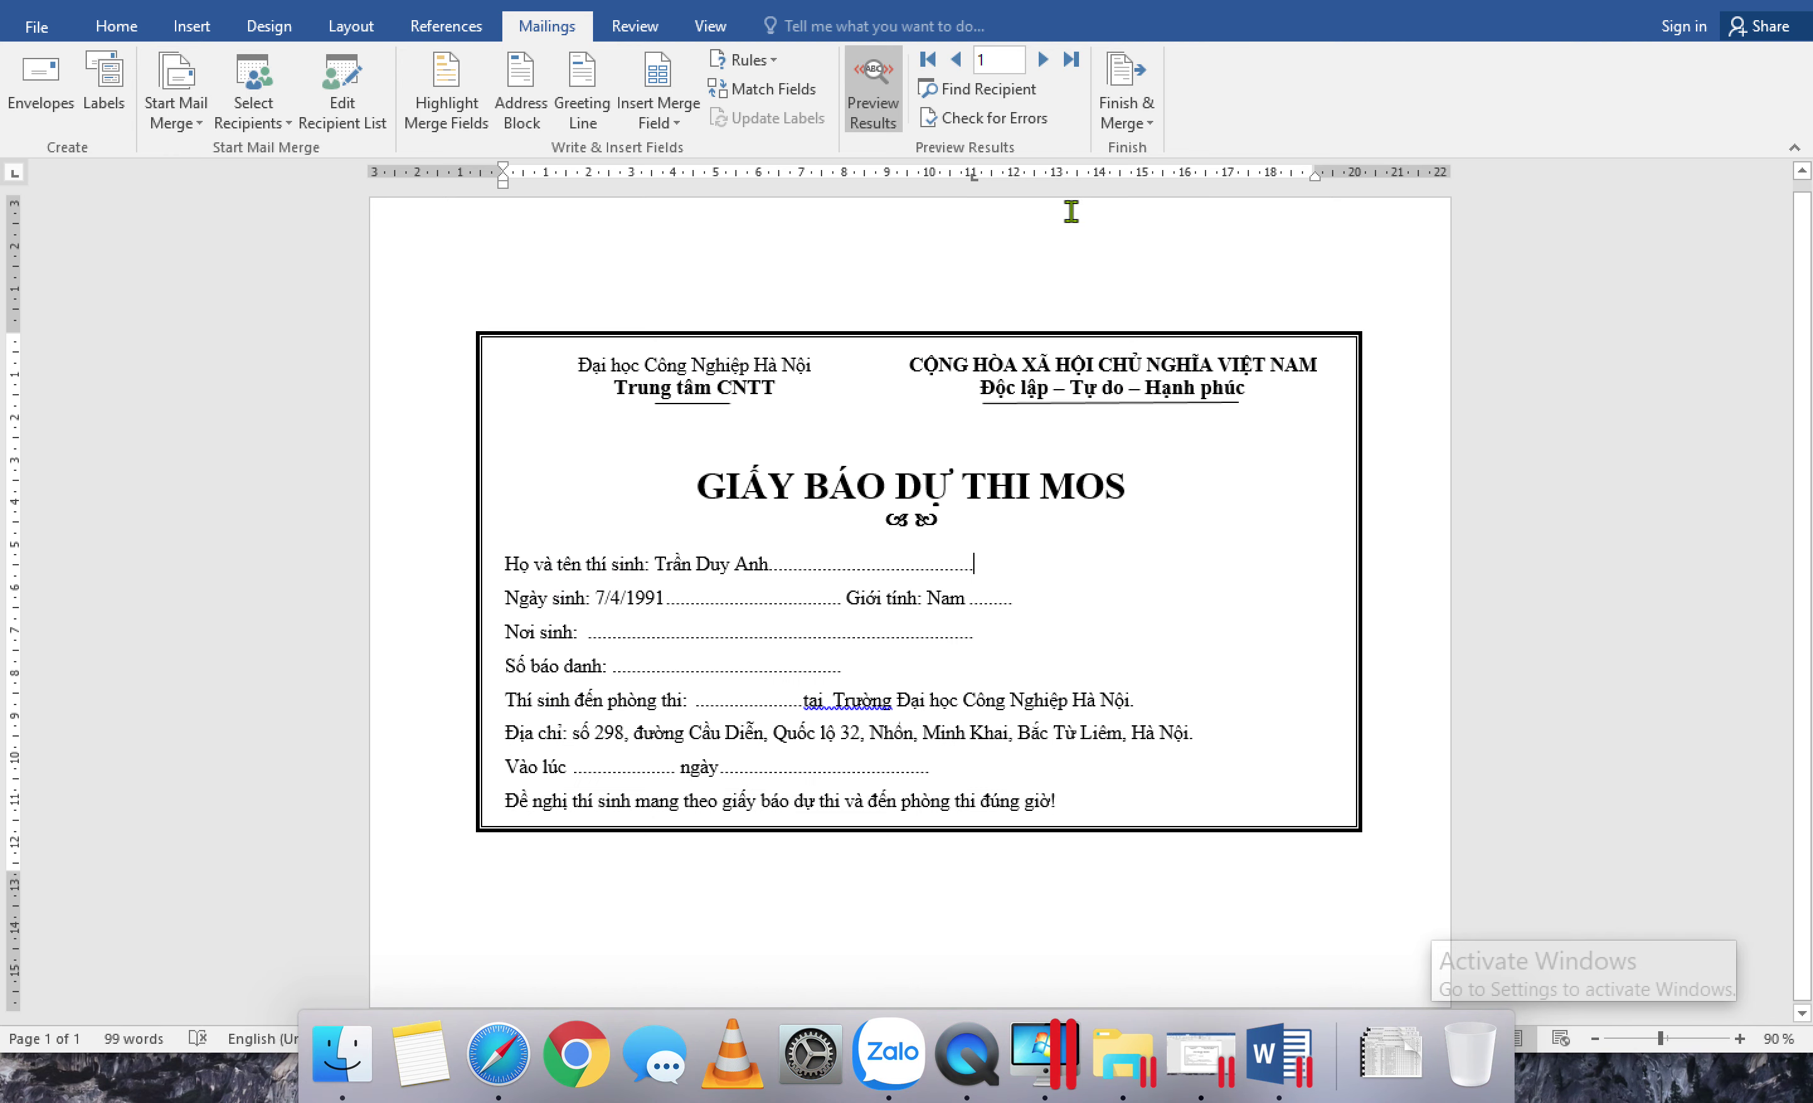
Step: Preview the filtered exam notices through to the last record and return to the first one
{"action": "left_click", "coordinate": [1042, 61]}
{"action": "left_click", "coordinate": [1043, 61]}
{"action": "left_click", "coordinate": [1043, 61]}
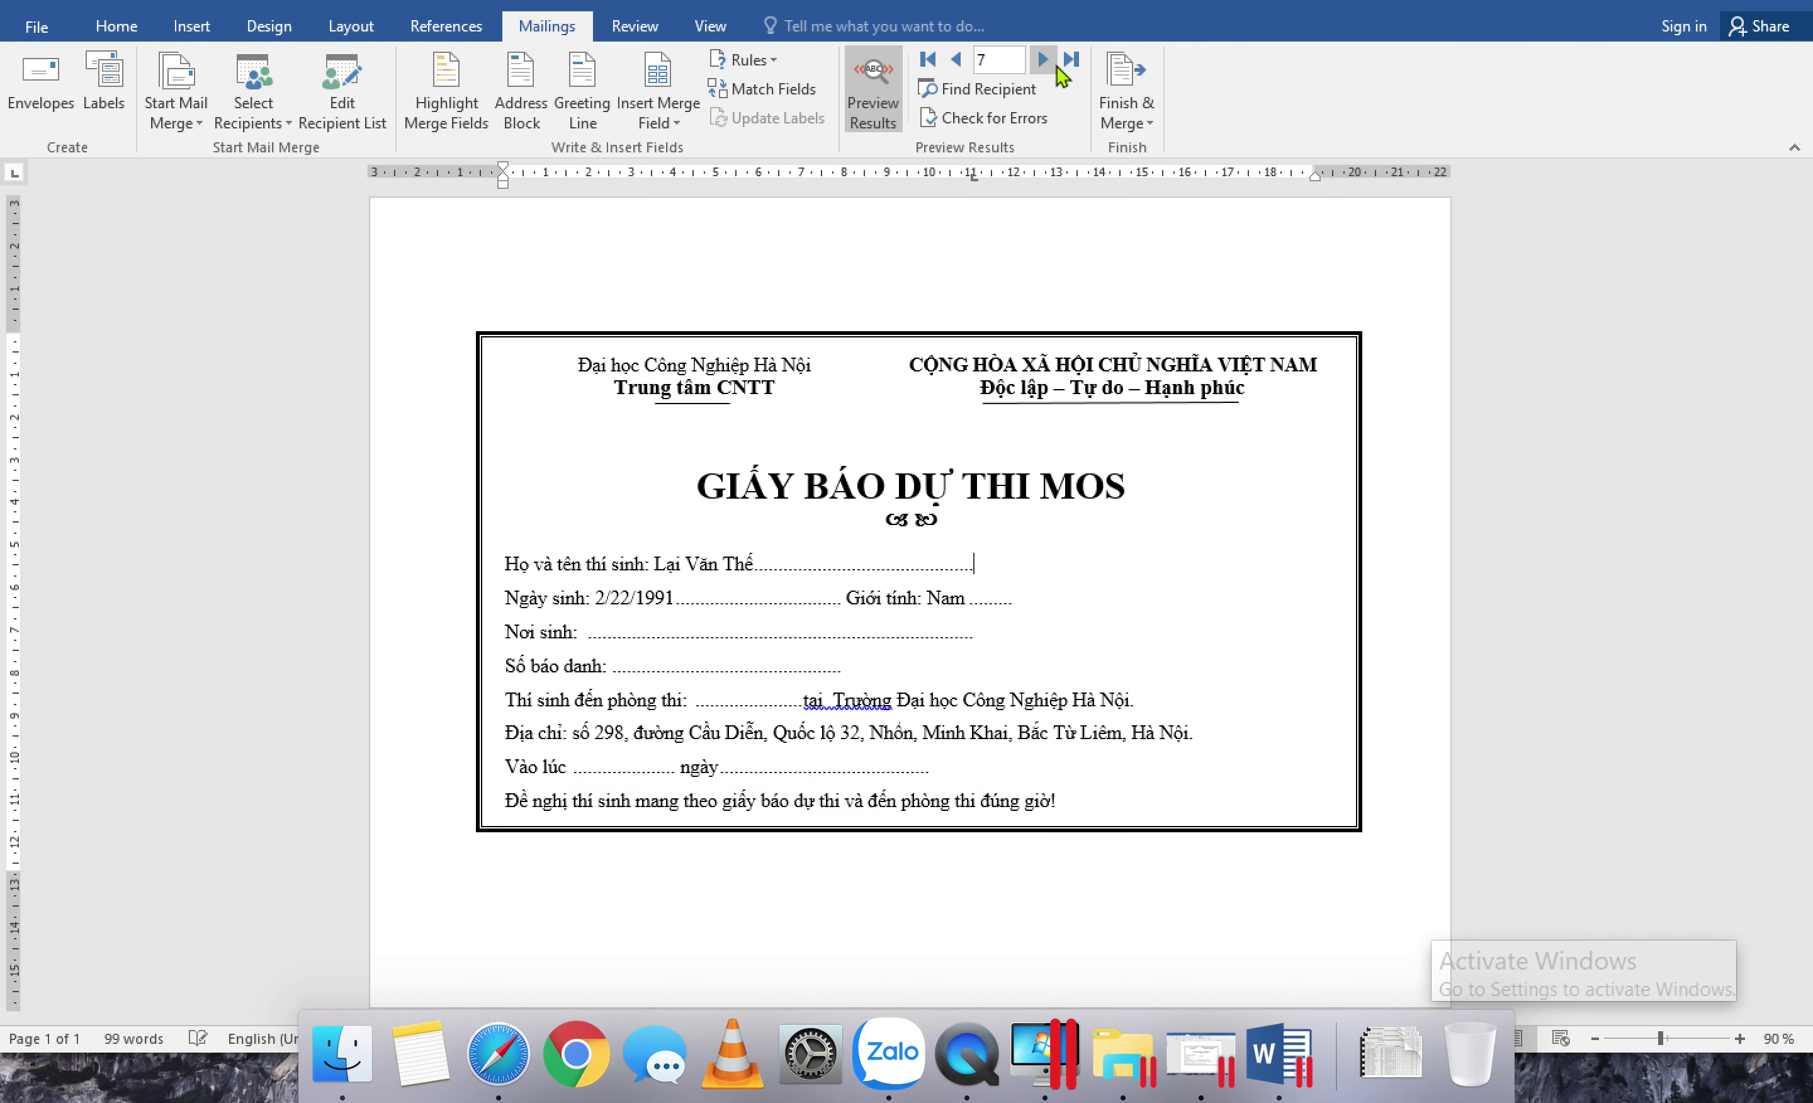
{"action": "left_click", "coordinate": [1071, 59]}
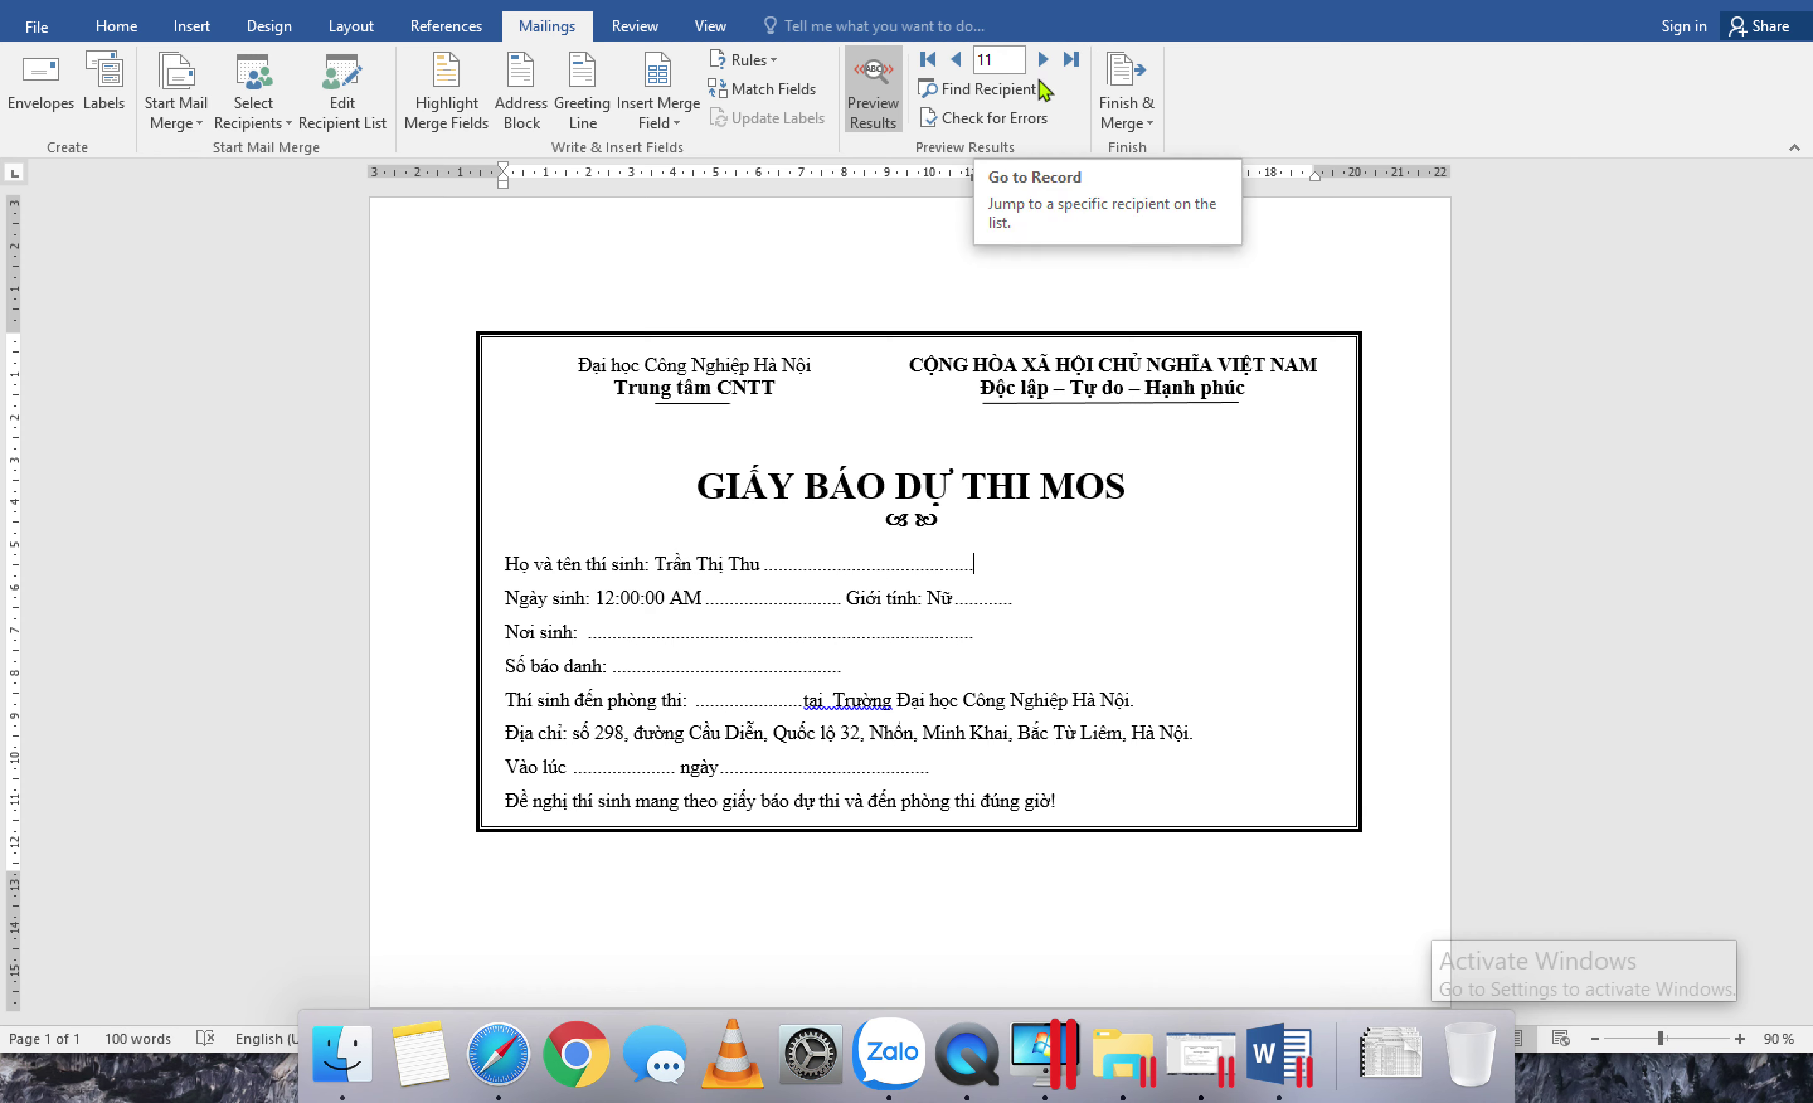
{"action": "left_click", "coordinate": [956, 62]}
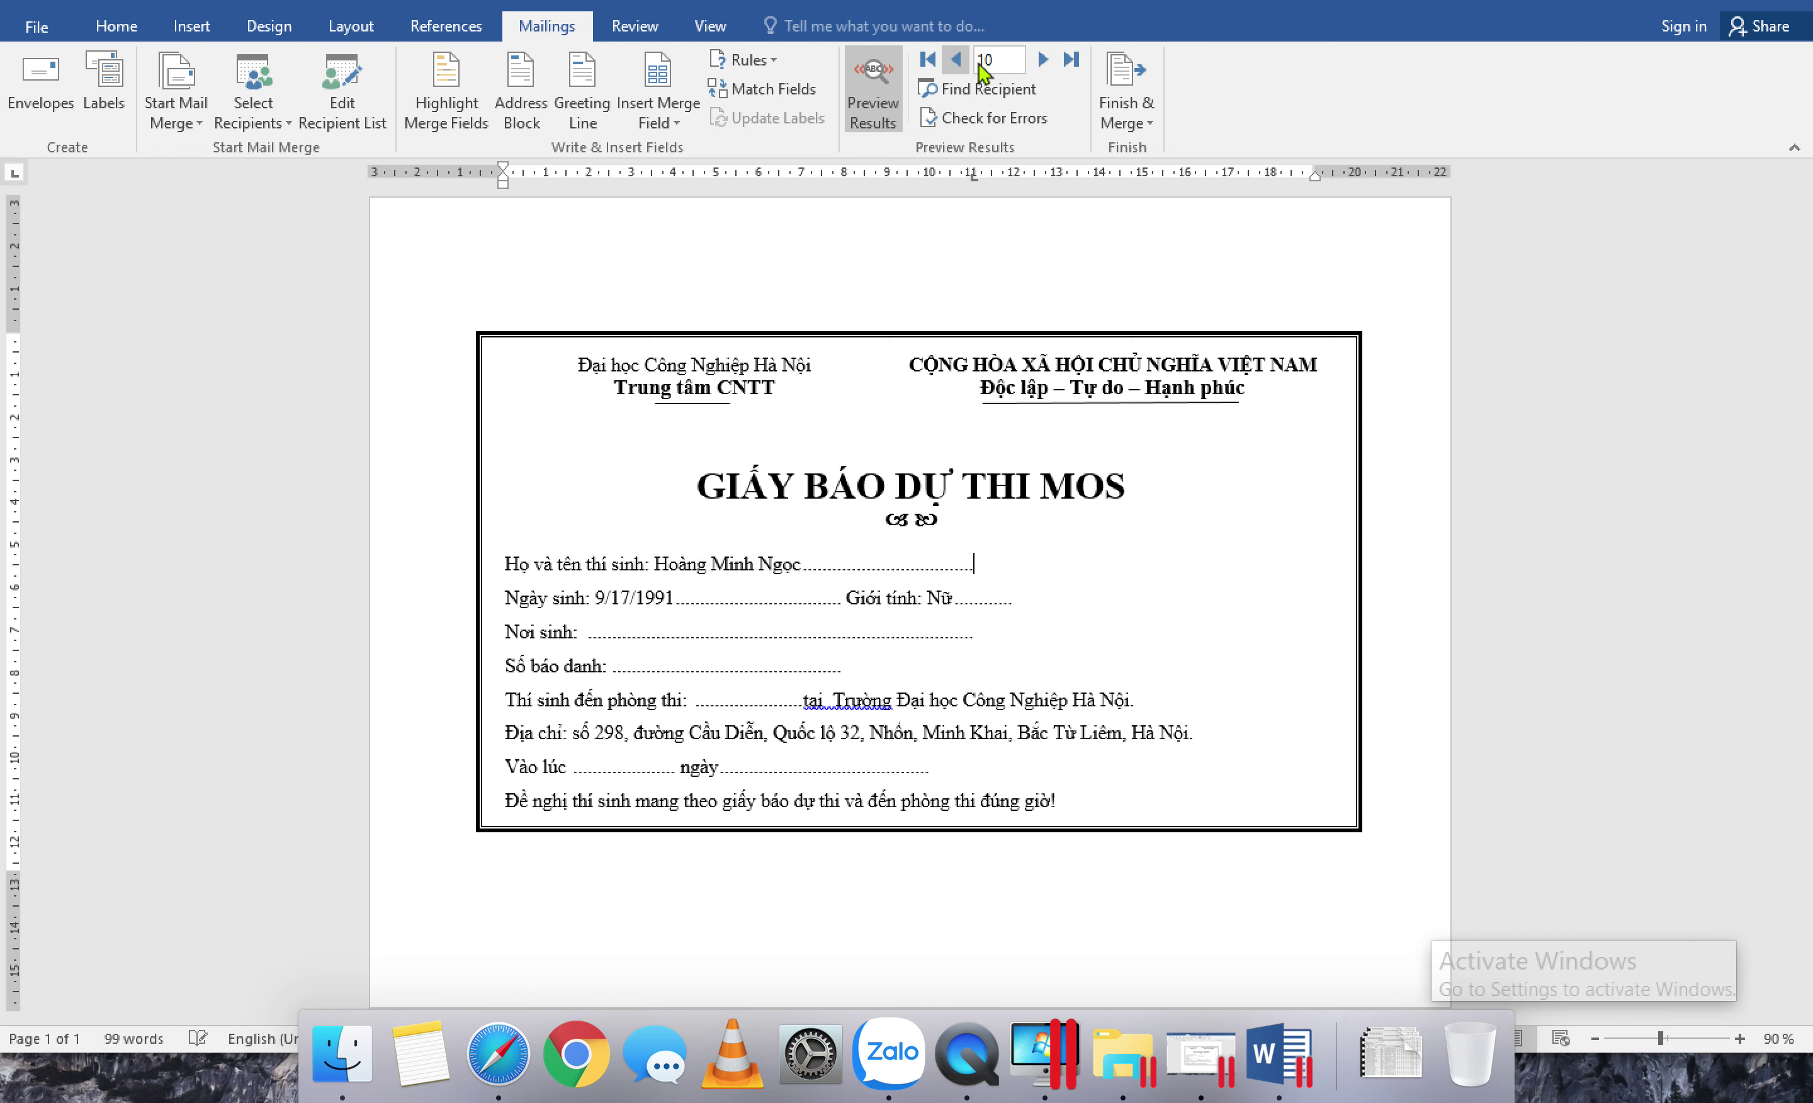
{"action": "left_click", "coordinate": [1072, 64]}
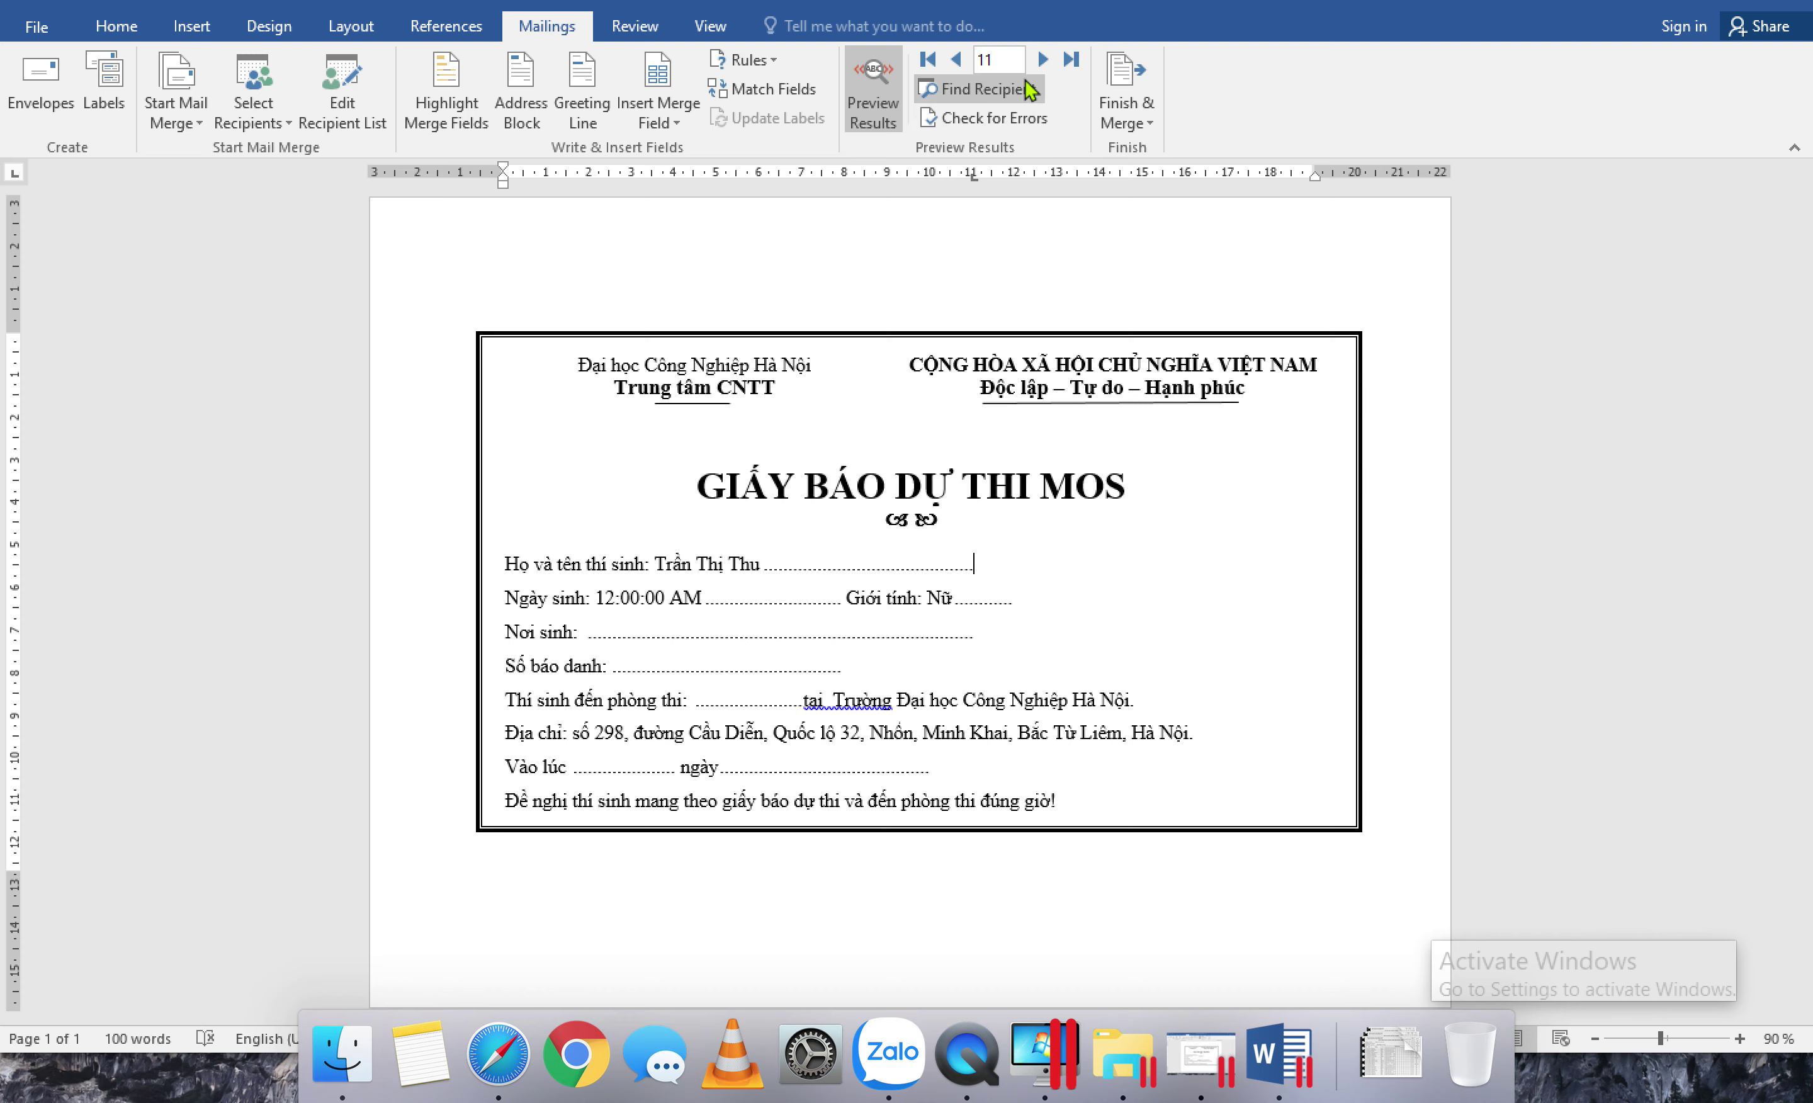
{"action": "left_click", "coordinate": [958, 62]}
{"action": "left_click", "coordinate": [931, 61]}
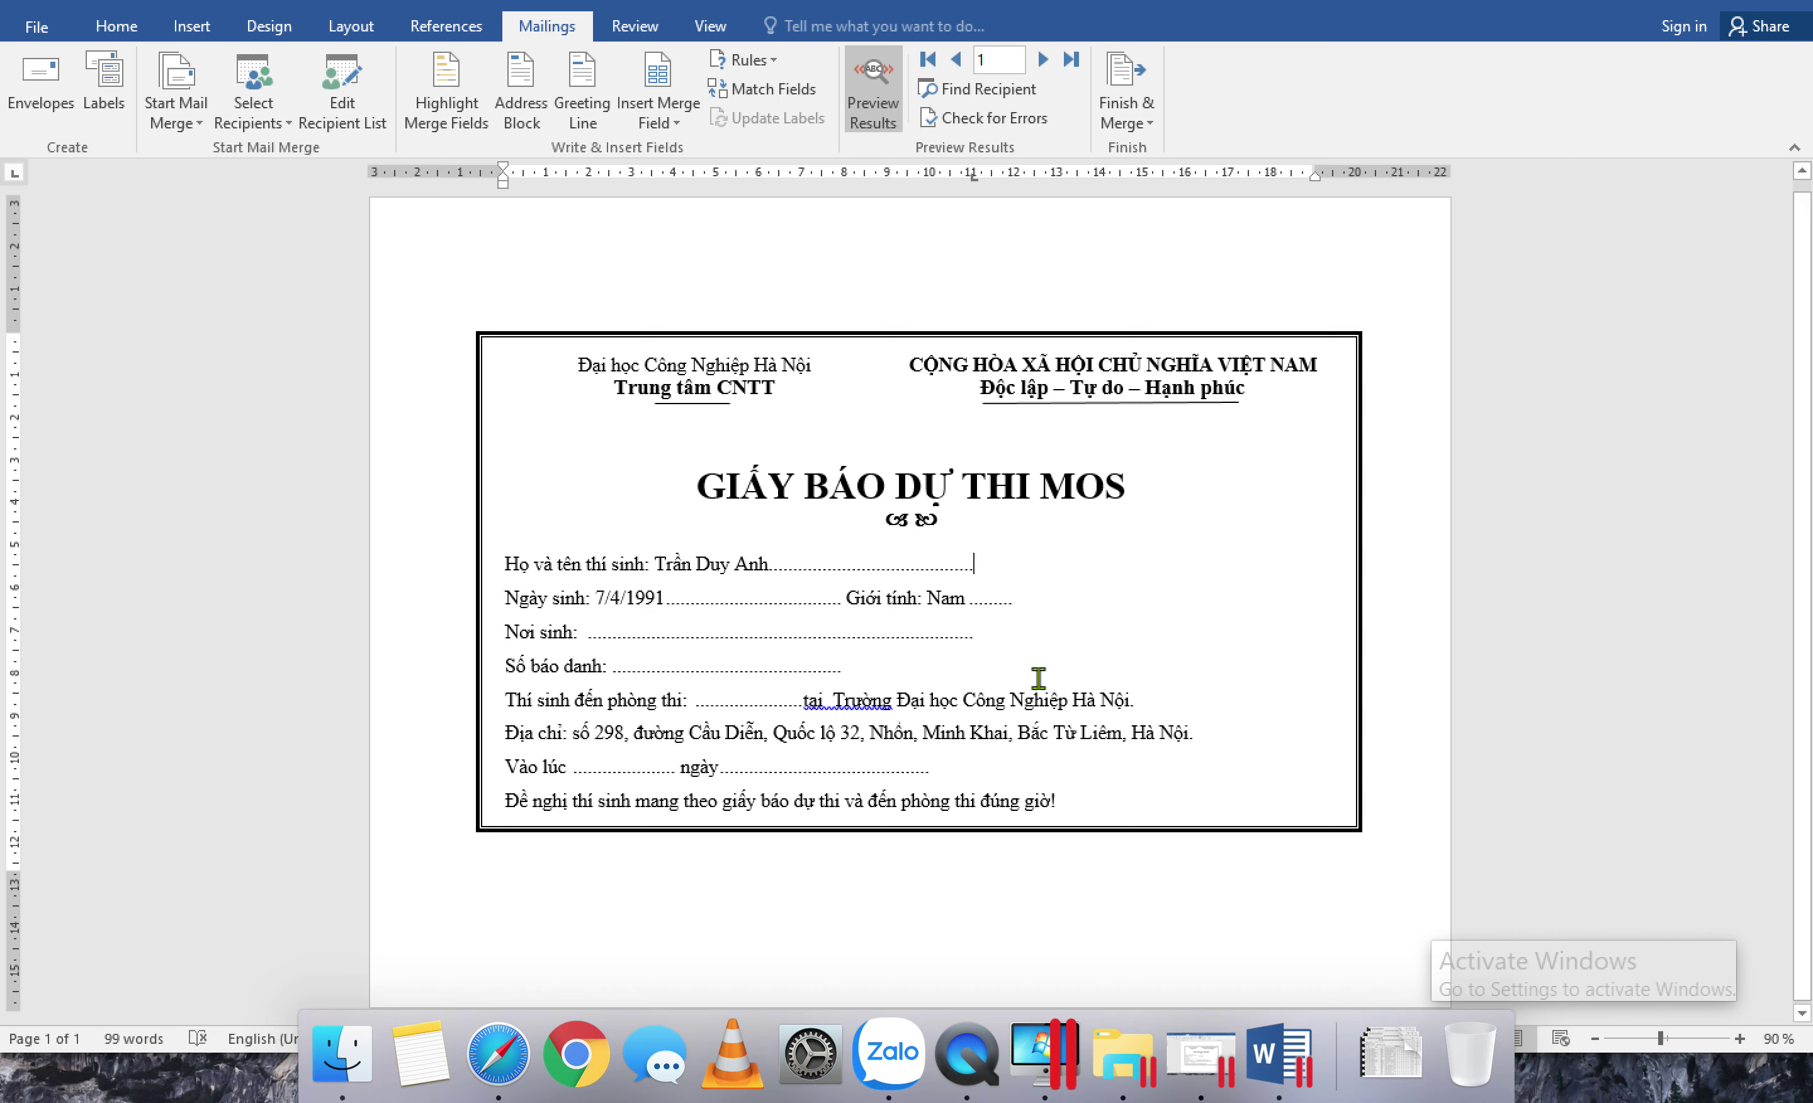
Step: Merge all records into a new document and look over all its notices together at 30% zoom
{"action": "left_click", "coordinate": [1136, 98]}
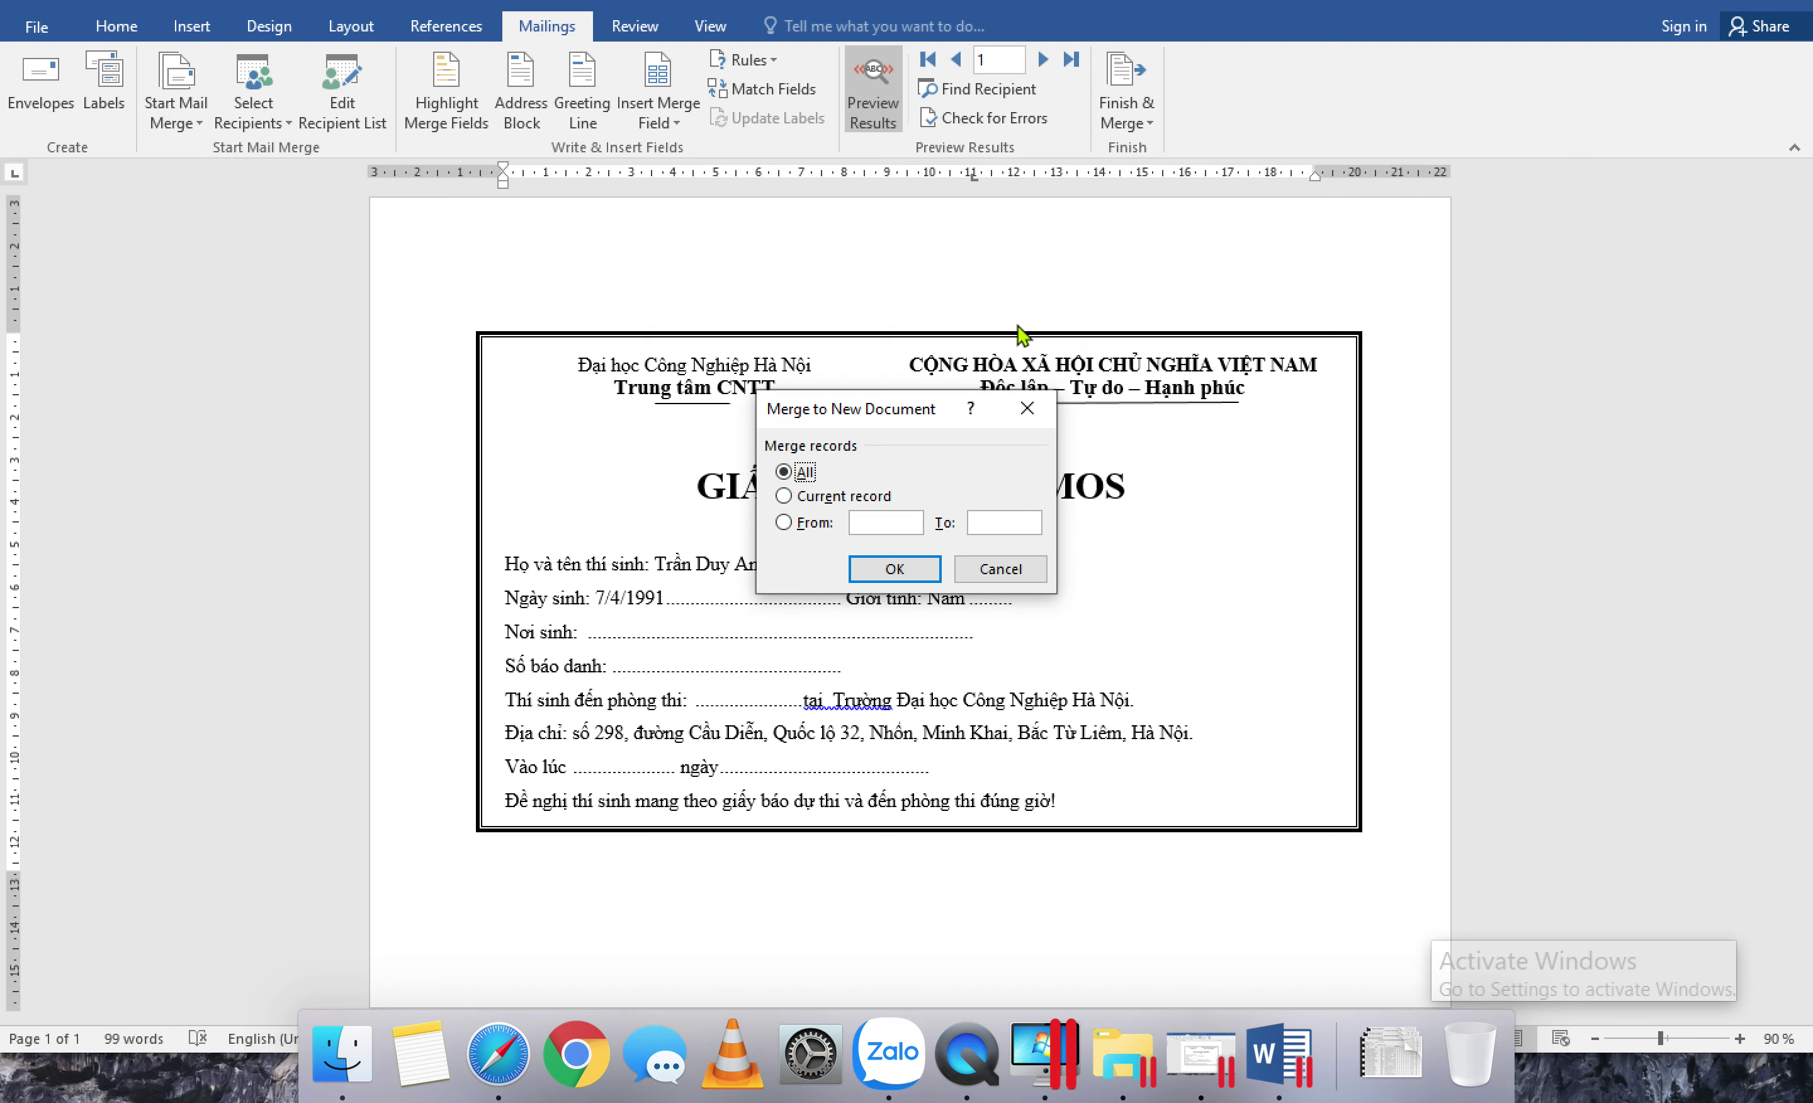
{"action": "left_click", "coordinate": [895, 569]}
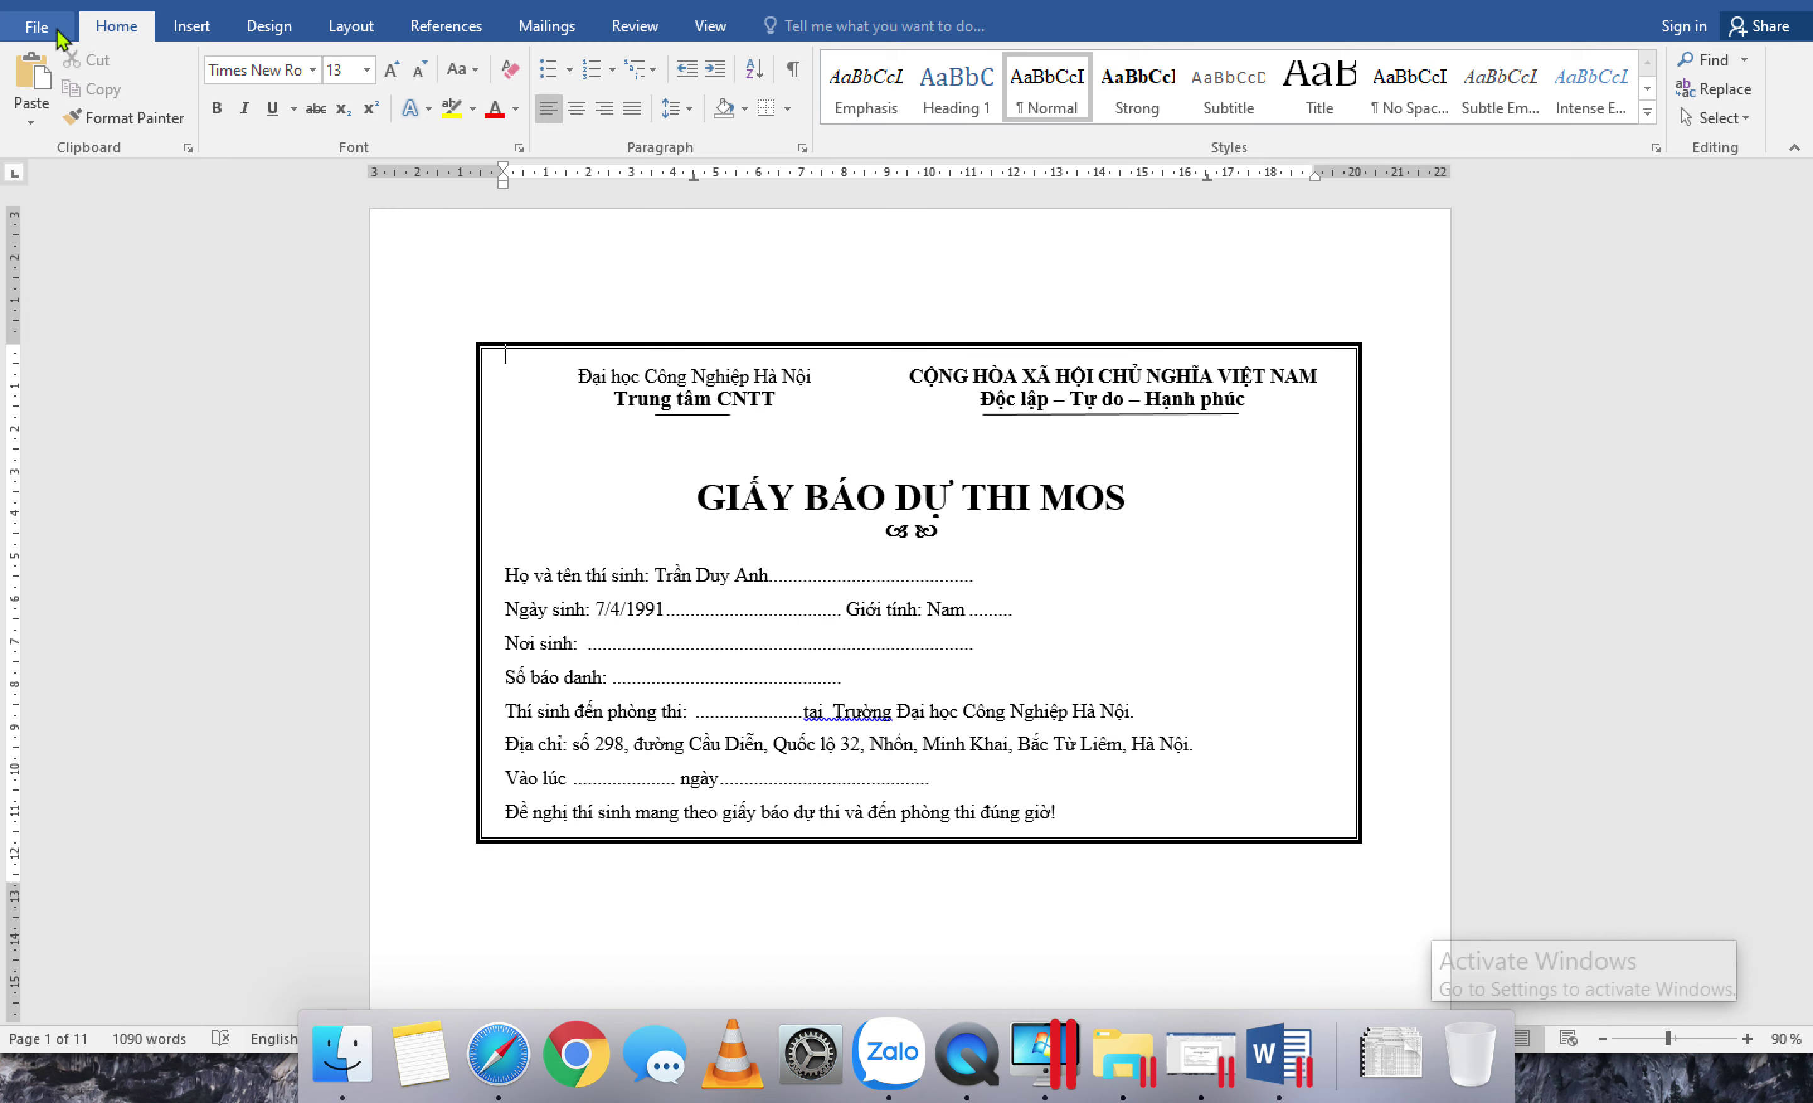
{"action": "scroll", "coordinate": [1462, 269], "scroll_direction": "down", "scroll_amount": 1}
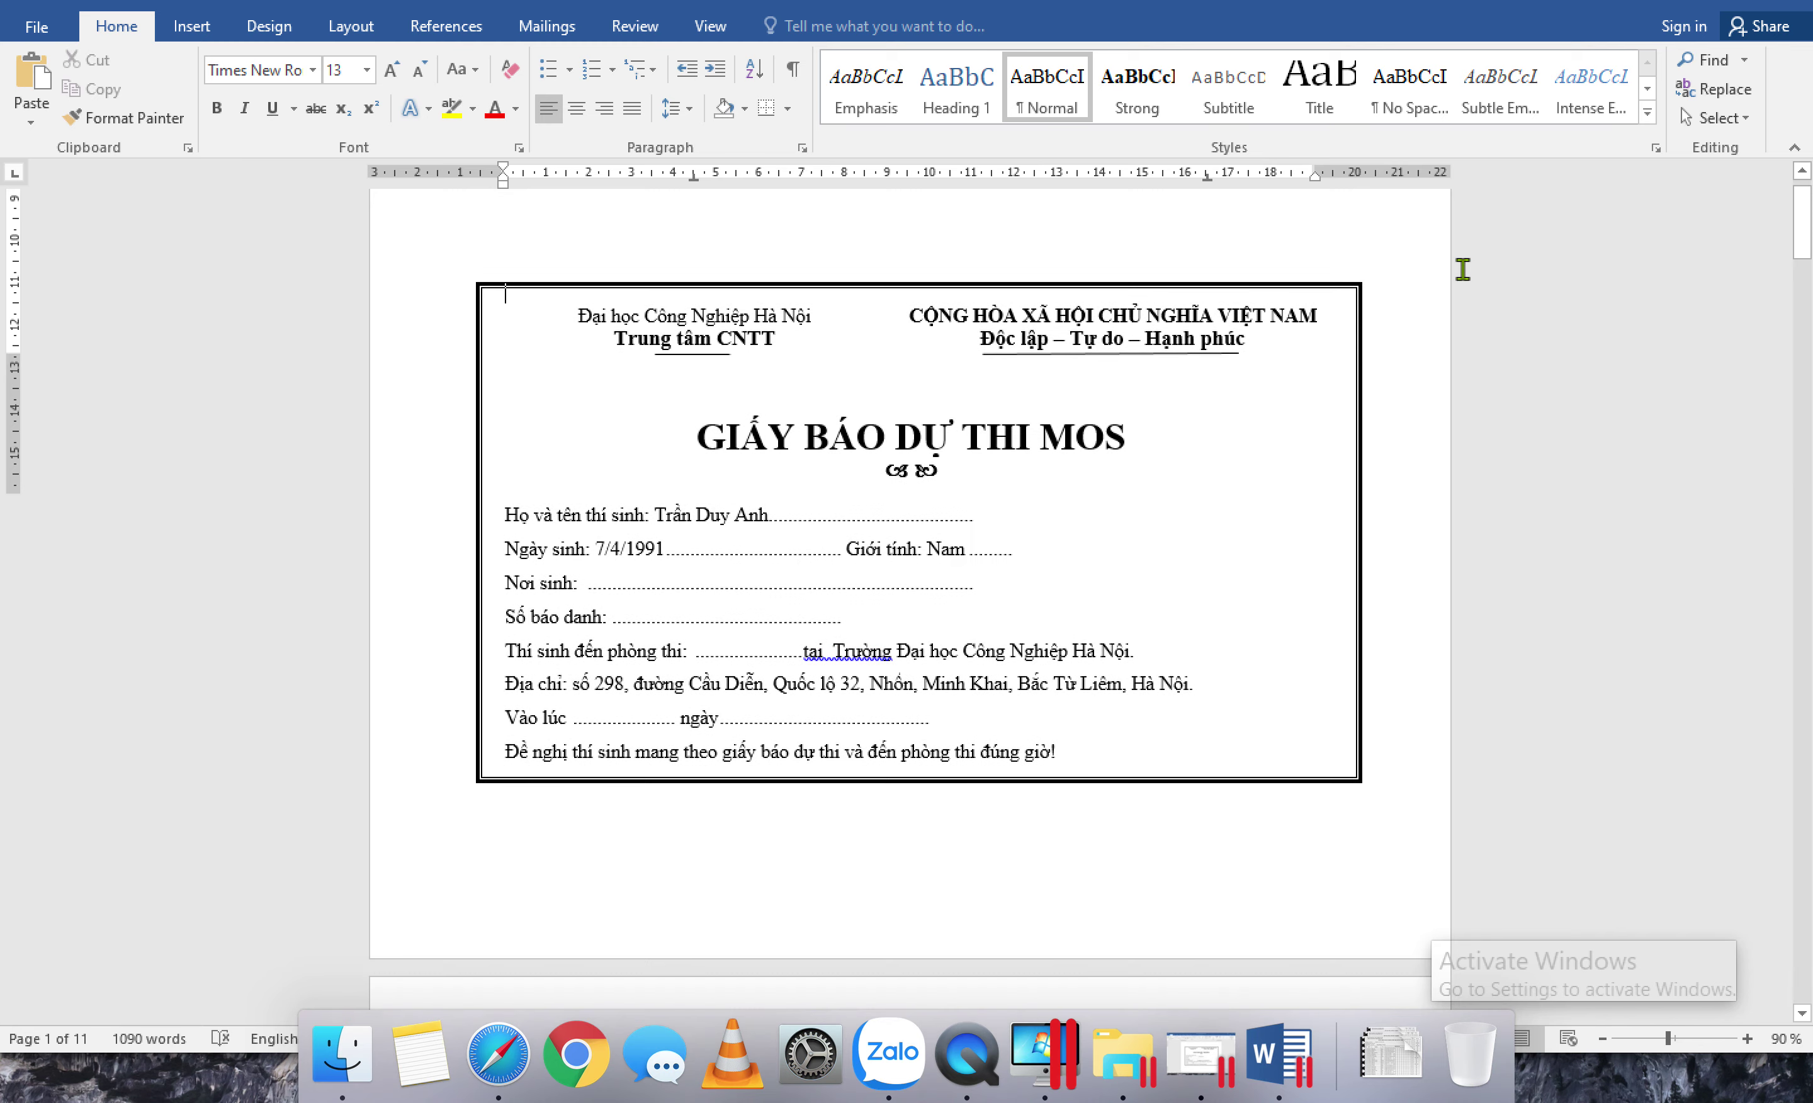
{"action": "scroll", "coordinate": [1051, 437], "scroll_direction": "down", "scroll_amount": 20}
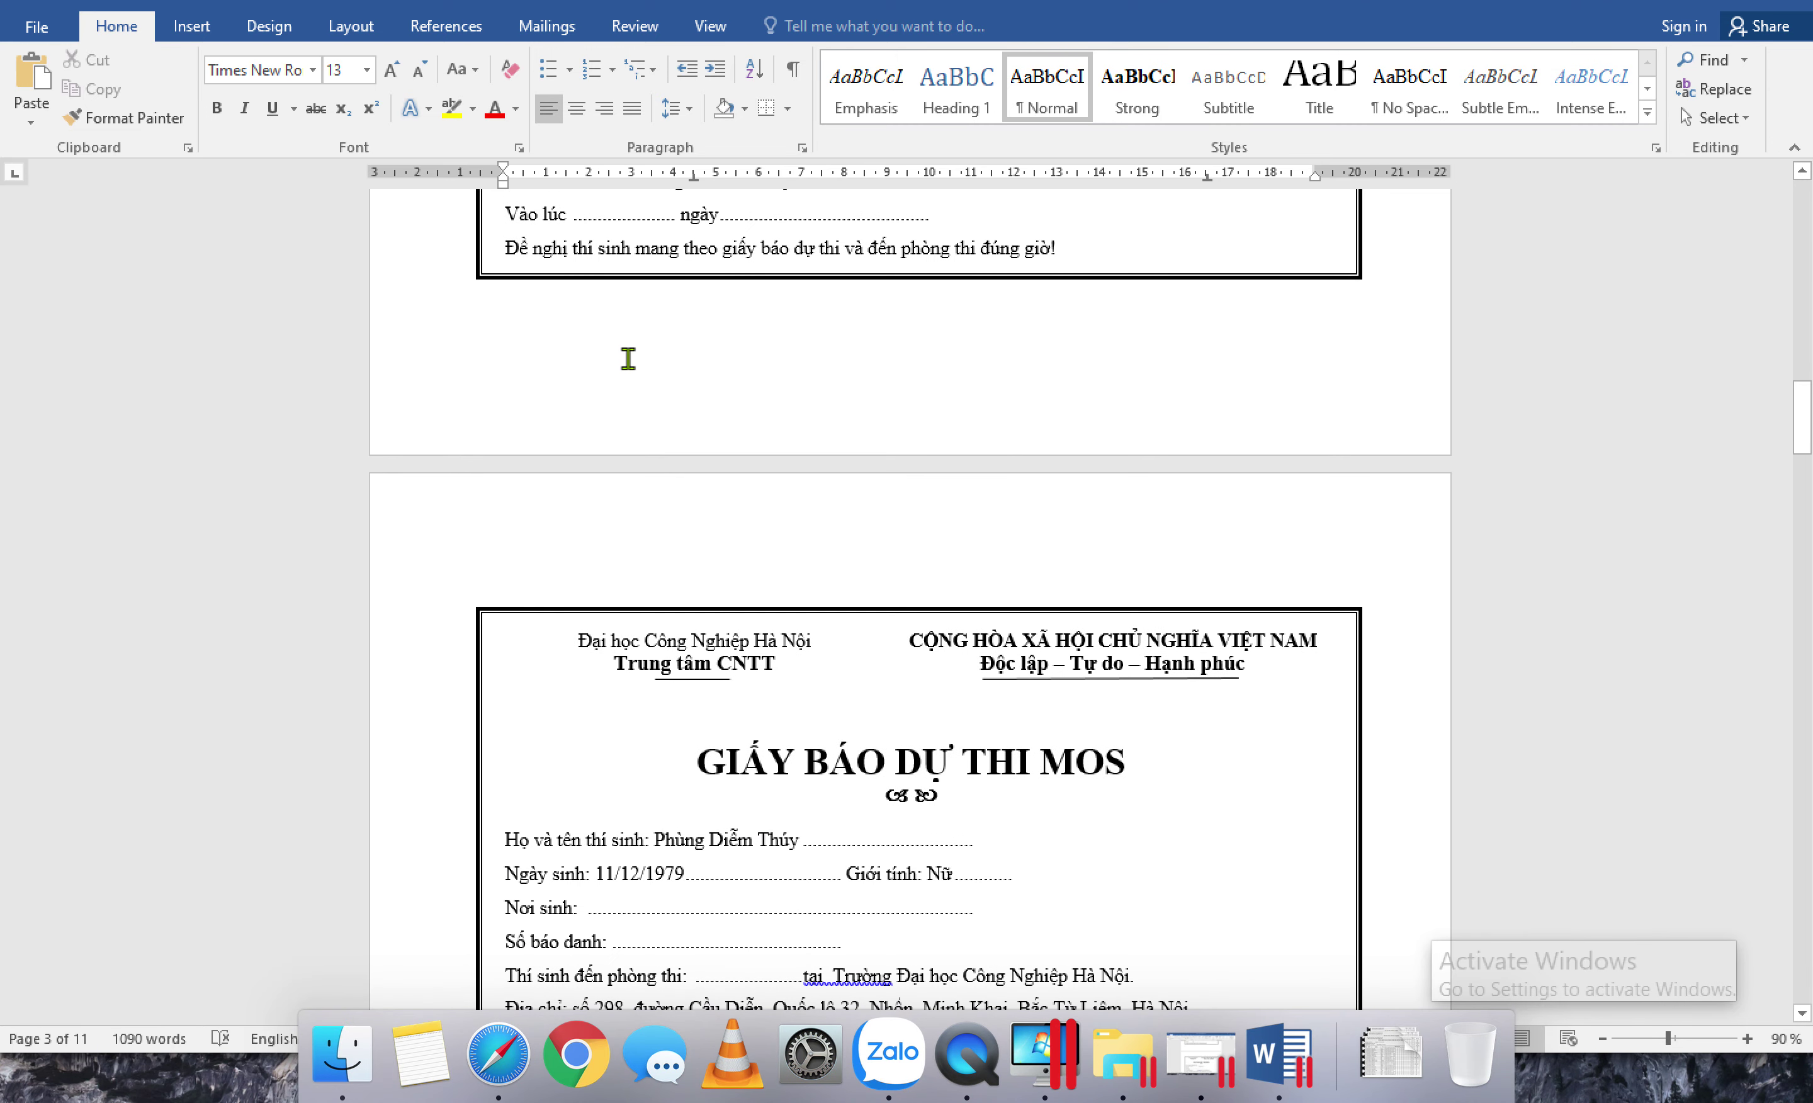
{"action": "key", "text": "alt"}
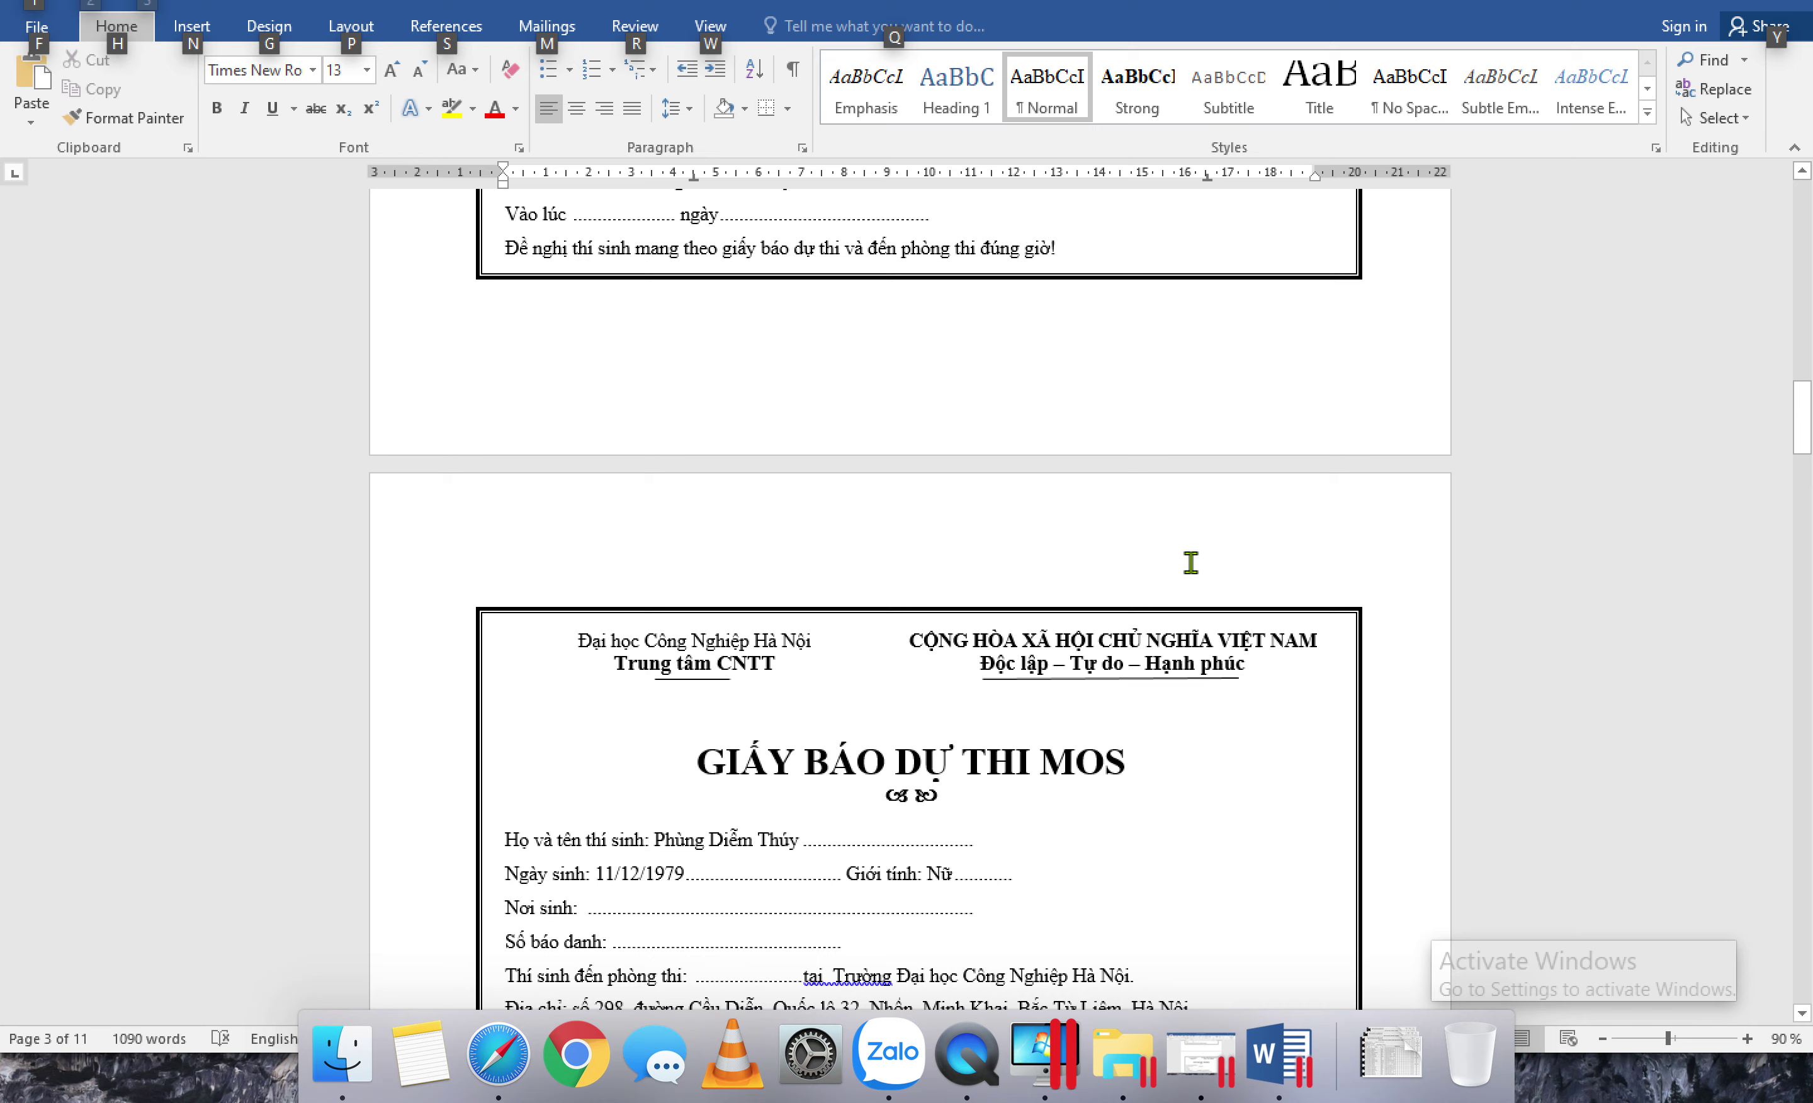
{"action": "scroll", "coordinate": [1191, 563], "scroll_direction": "down", "scroll_amount": 8}
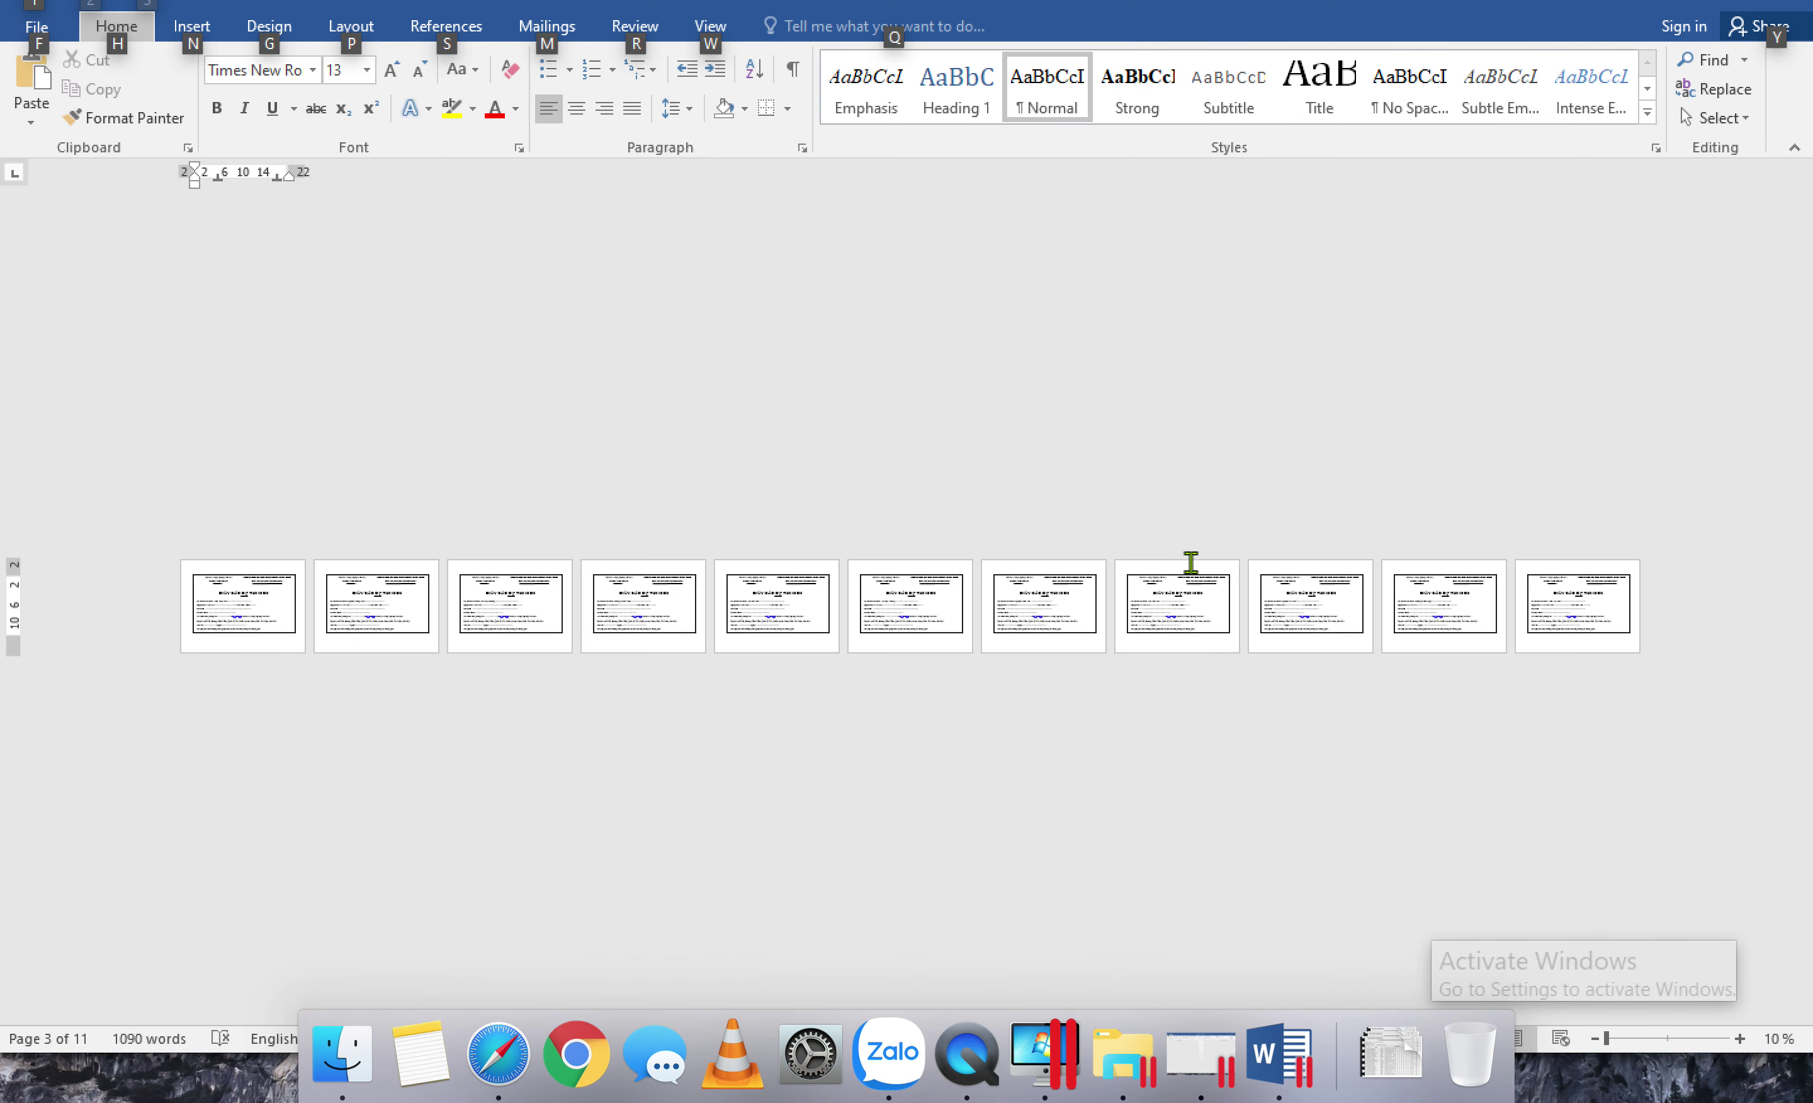
{"action": "scroll", "coordinate": [1191, 563], "scroll_direction": "up", "scroll_amount": 1}
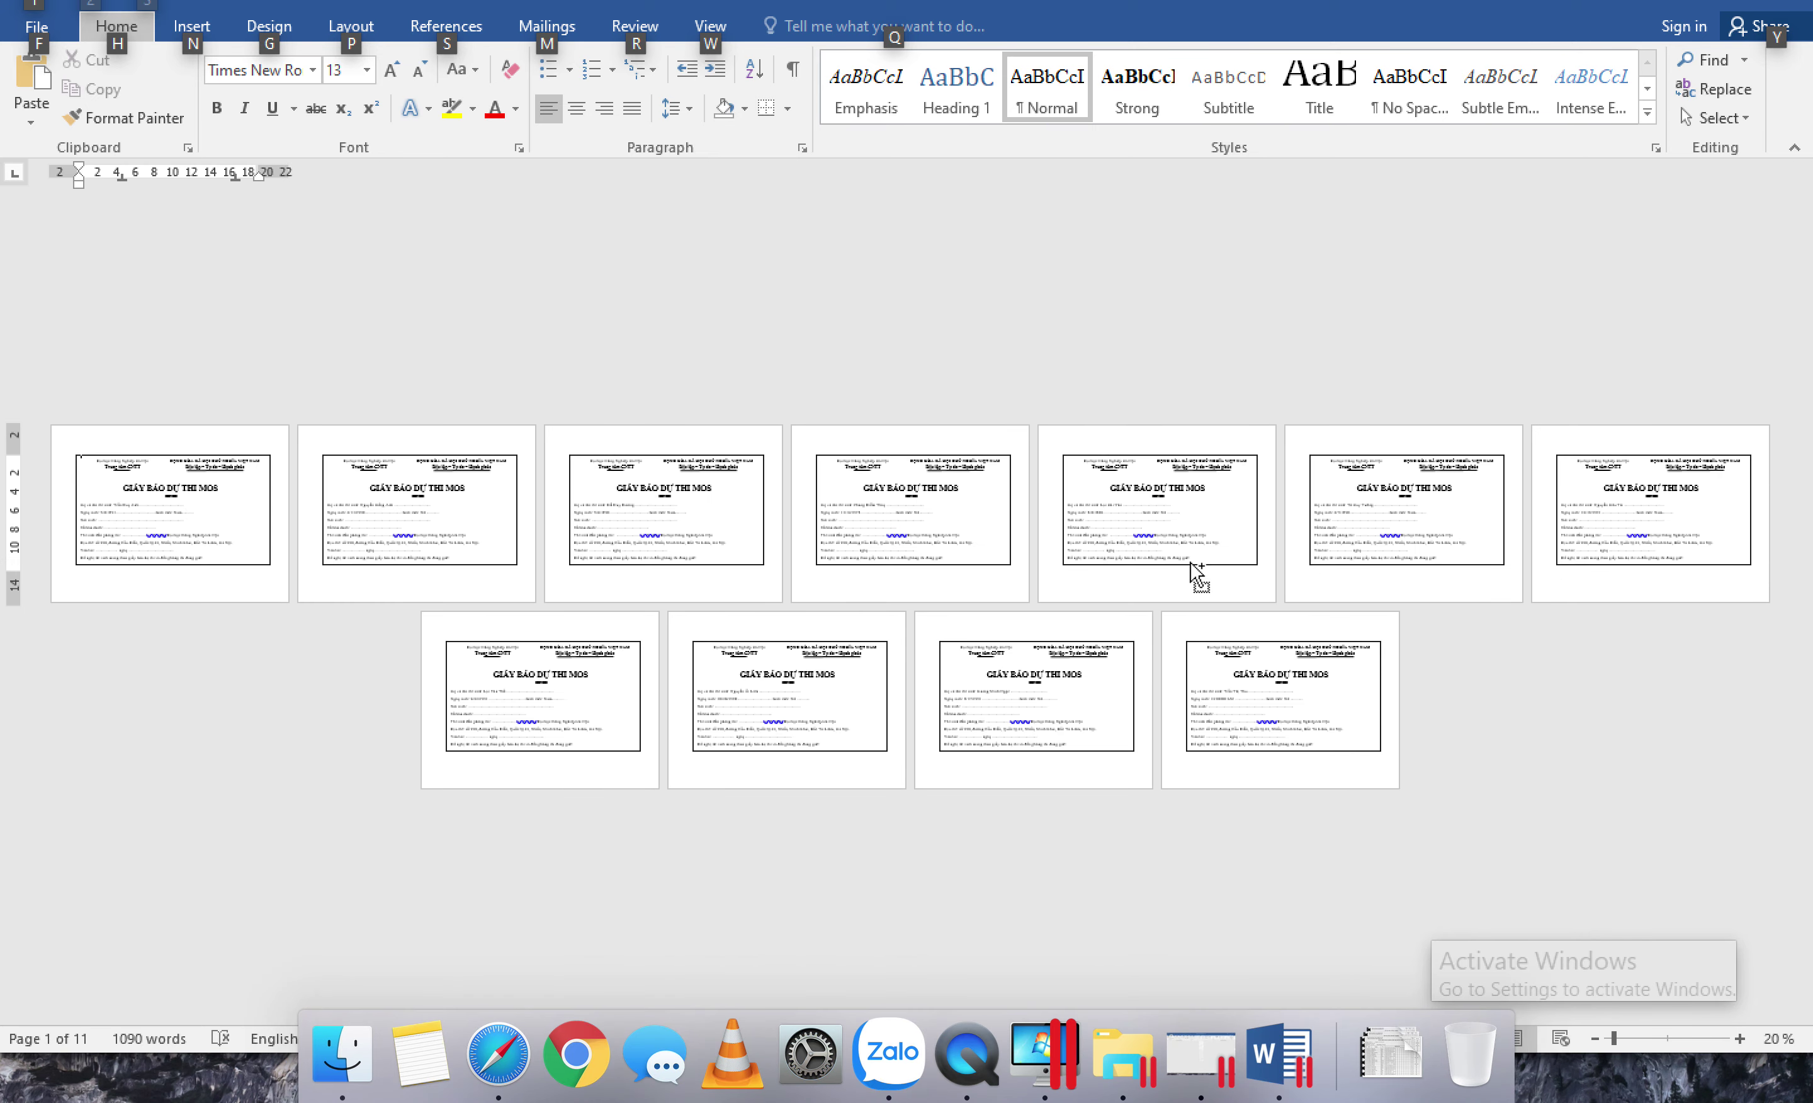
{"action": "scroll", "coordinate": [1191, 563], "scroll_direction": "up", "scroll_amount": 1}
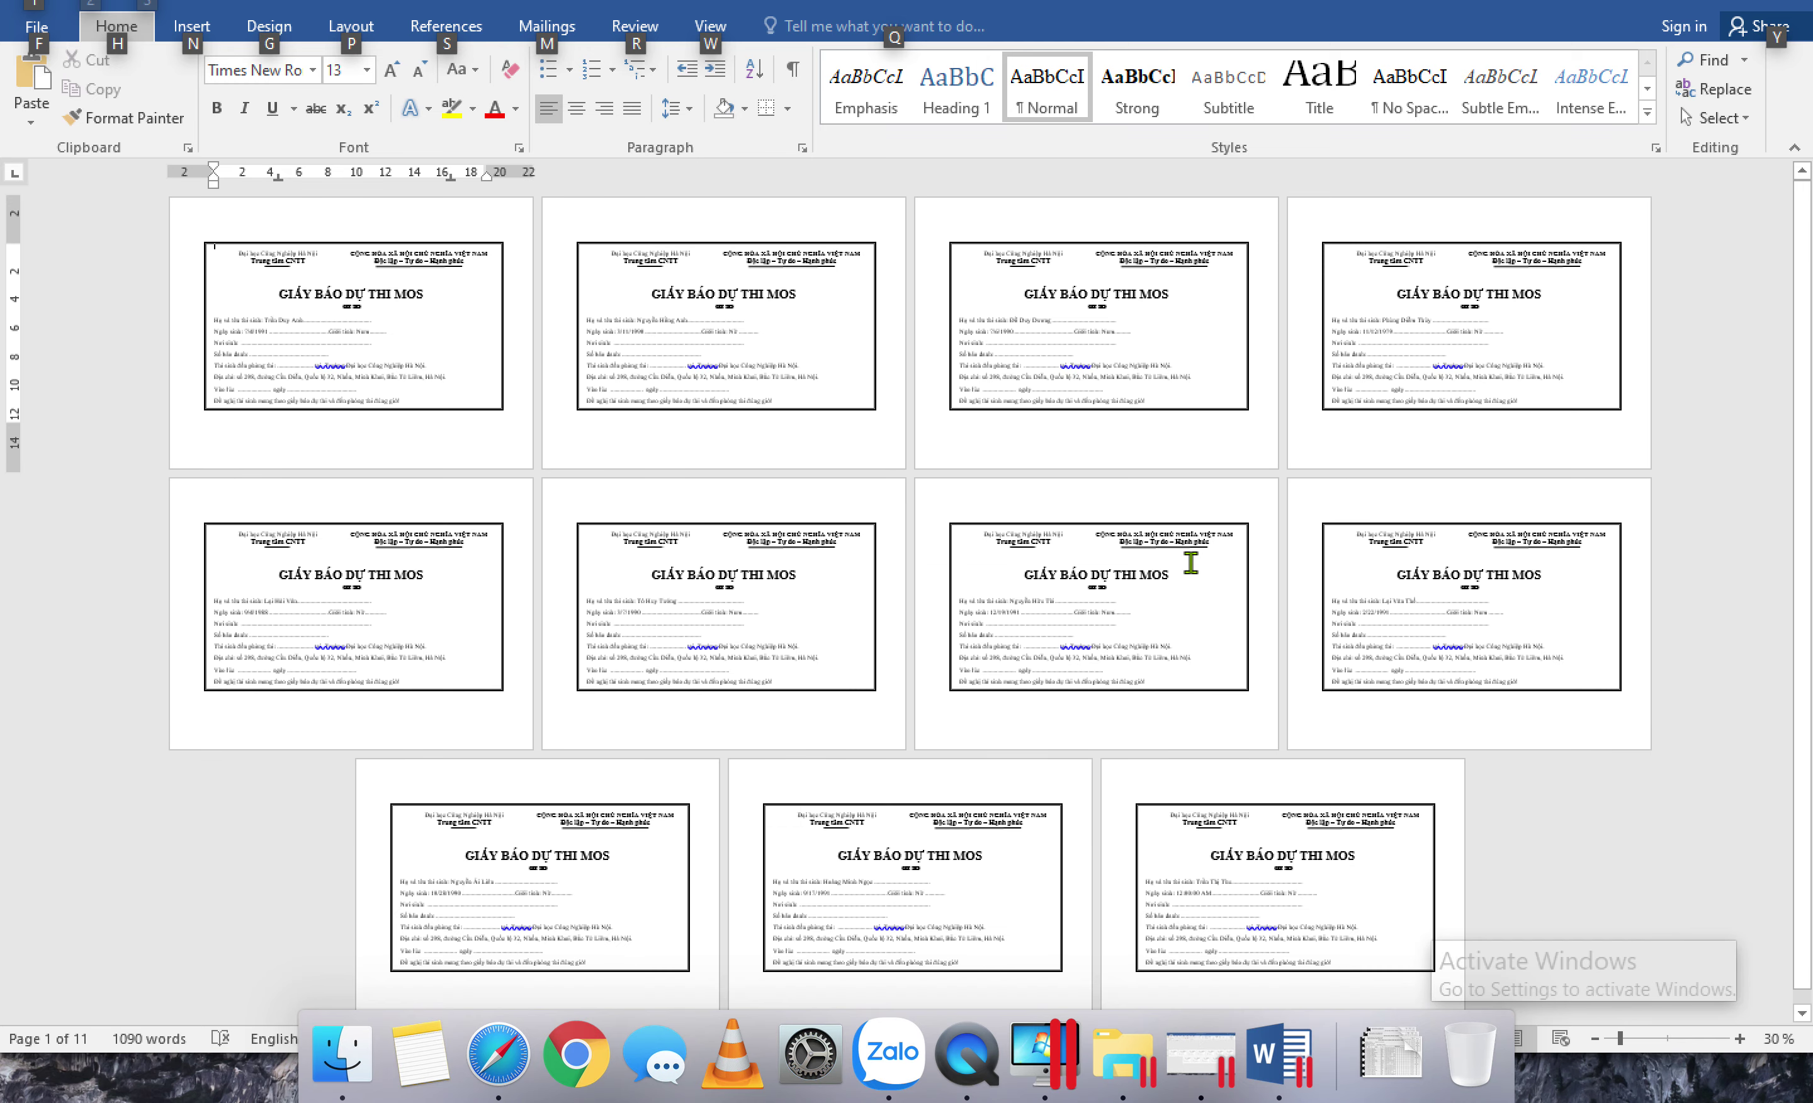
{"action": "left_click", "coordinate": [194, 233]}
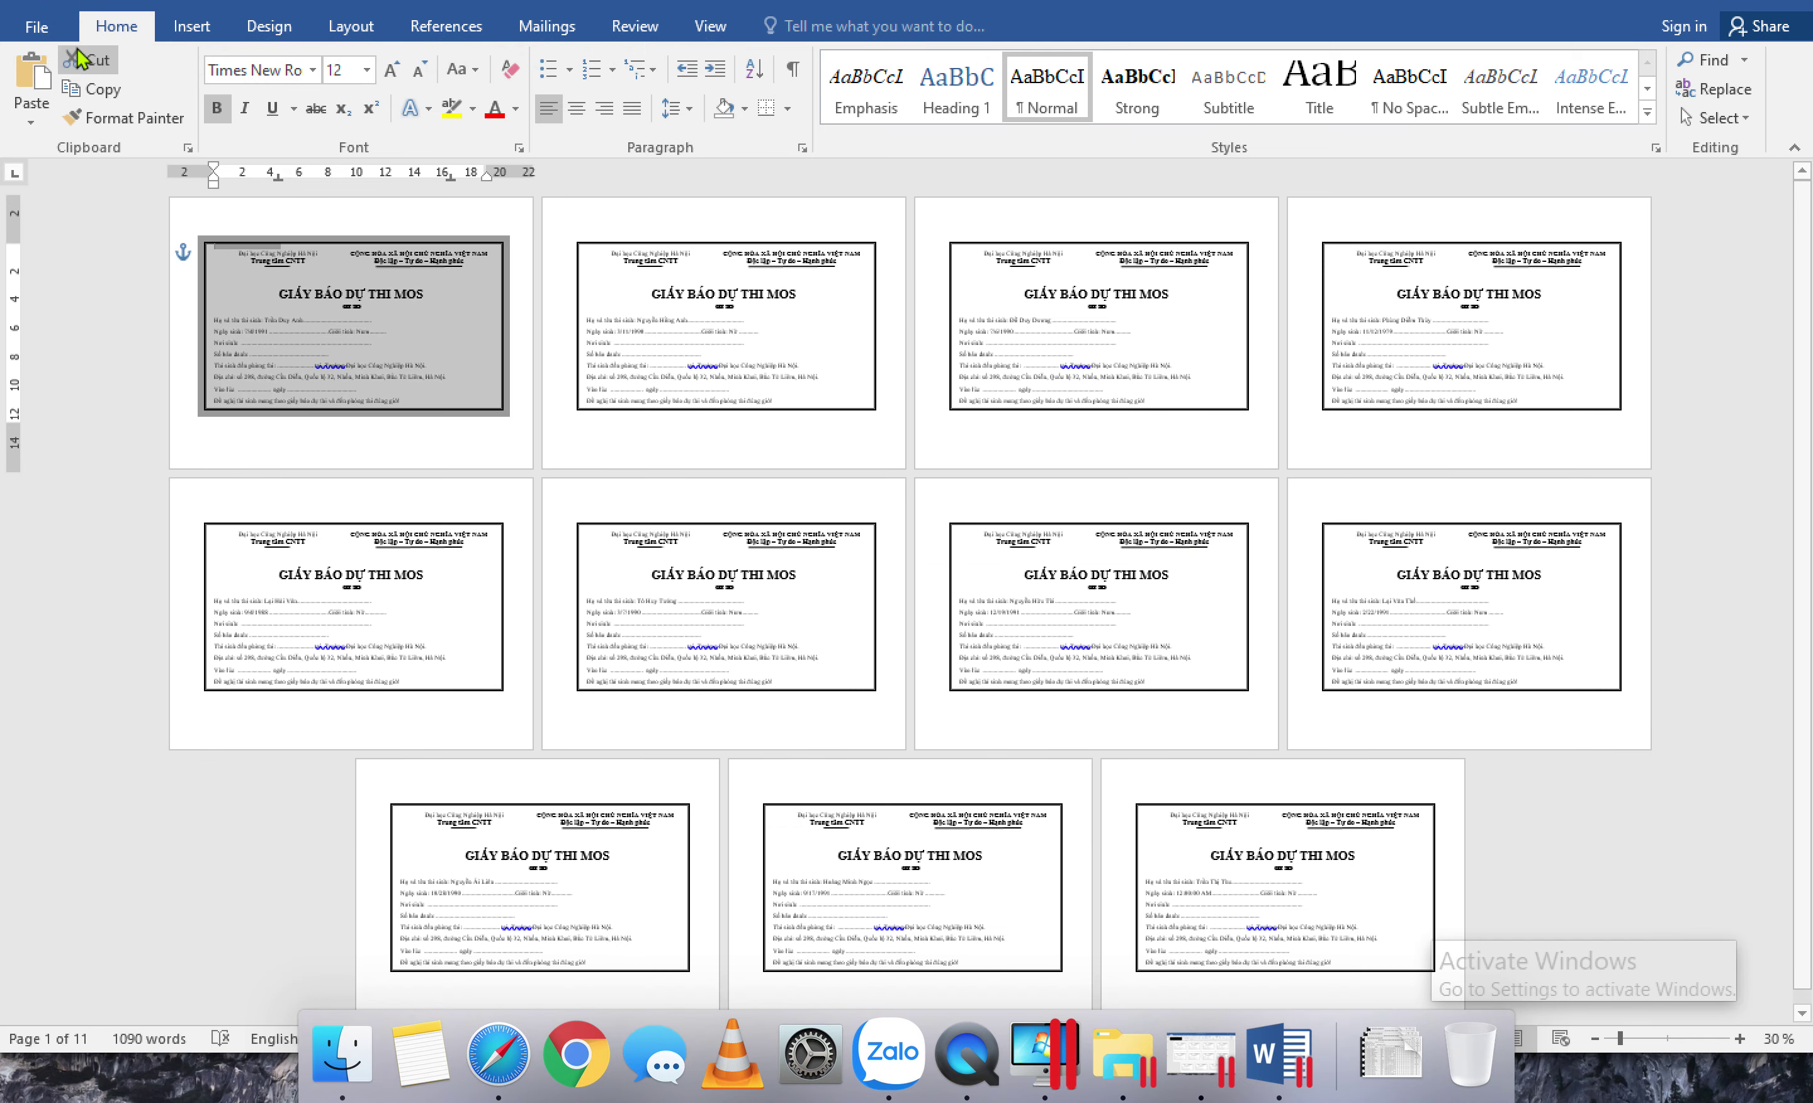
Step: Save the merged document as GiayBaoHoanThien3.docx in the BT2 folder
{"action": "key", "text": "Escape"}
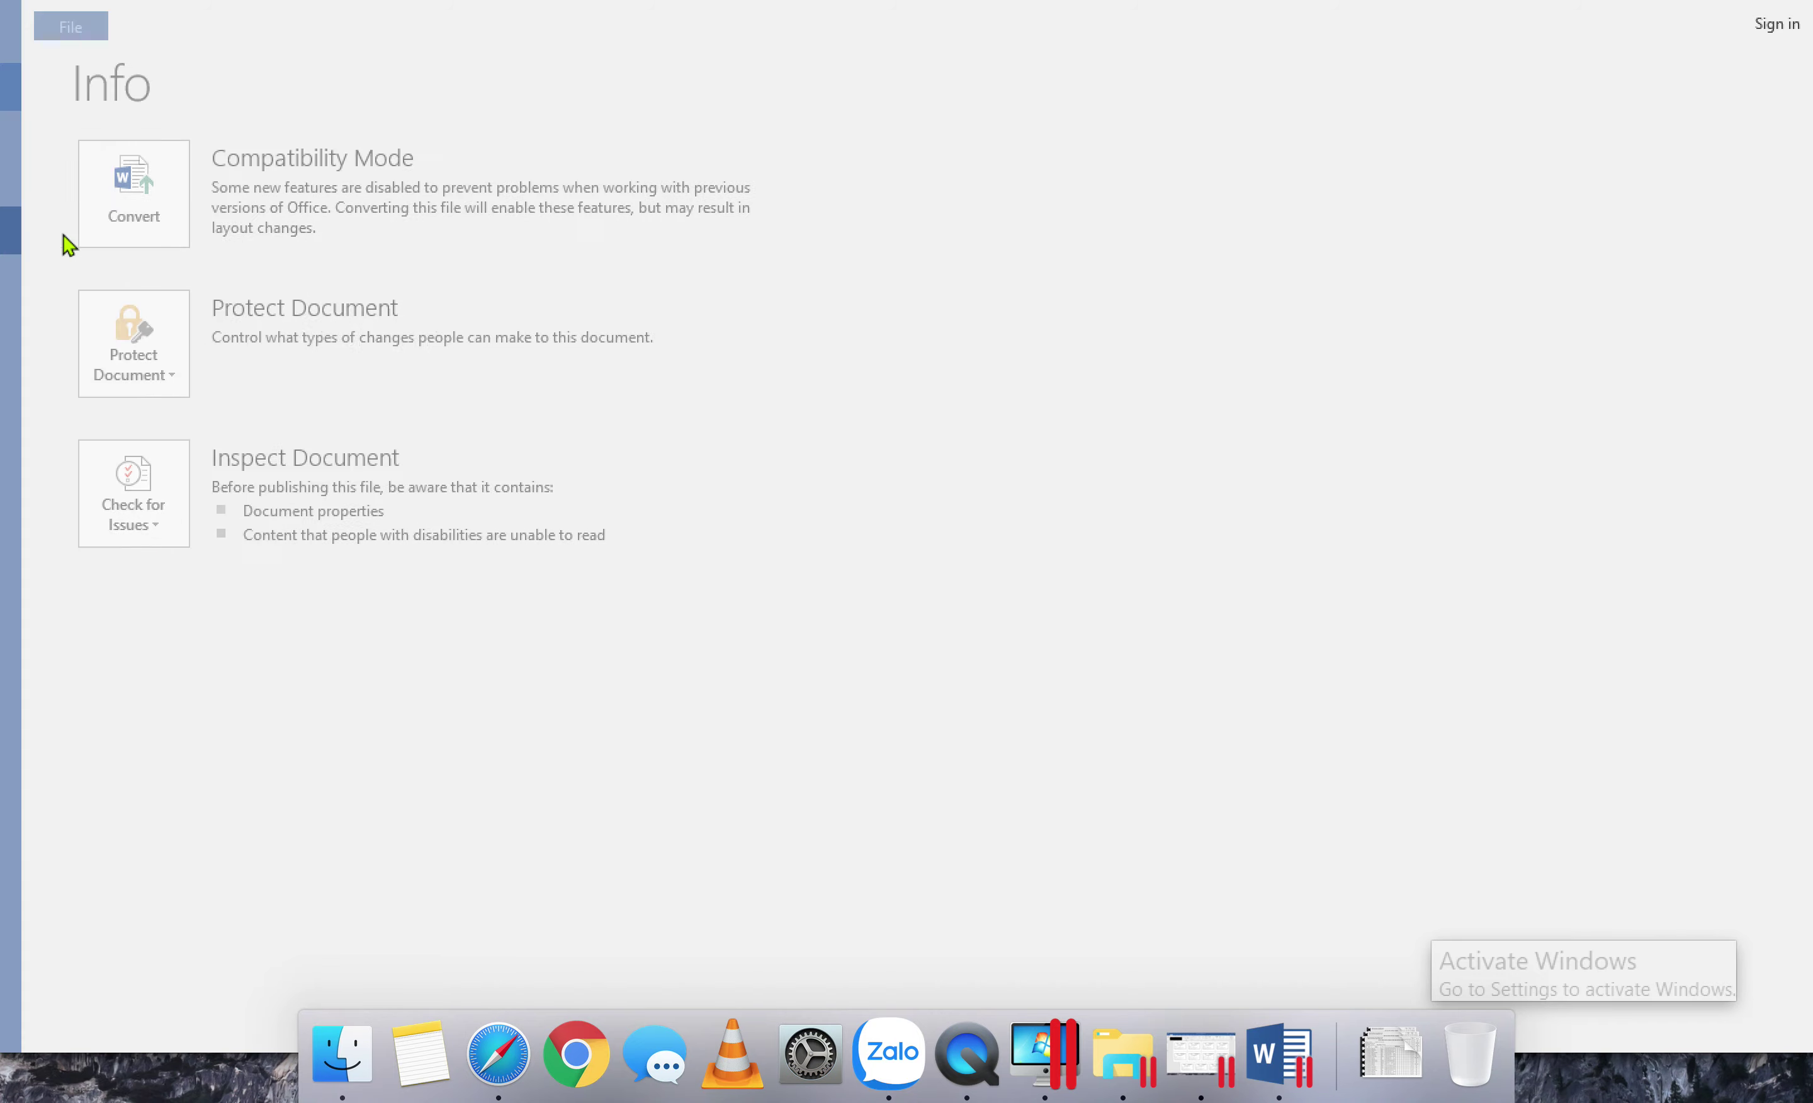
{"action": "key", "text": "F12"}
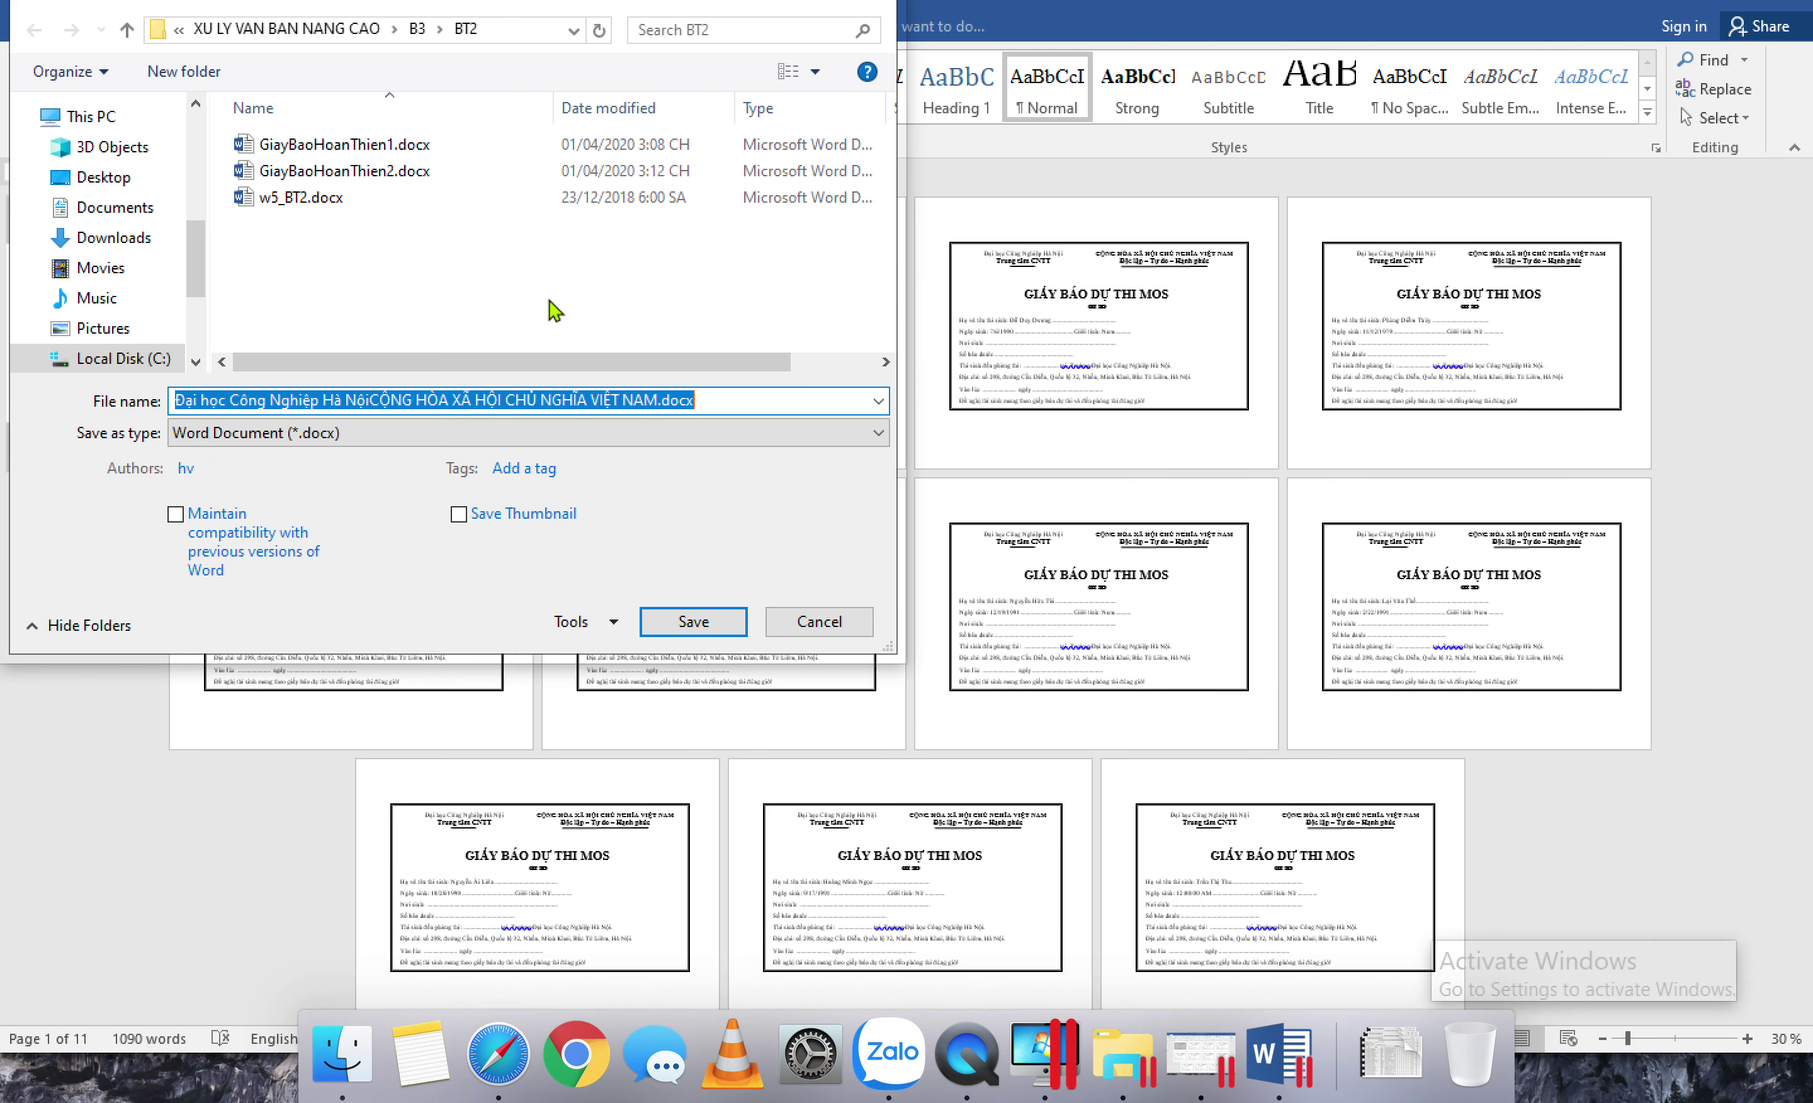
{"action": "left_click", "coordinate": [407, 172]}
{"action": "double_click", "coordinate": [316, 399]}
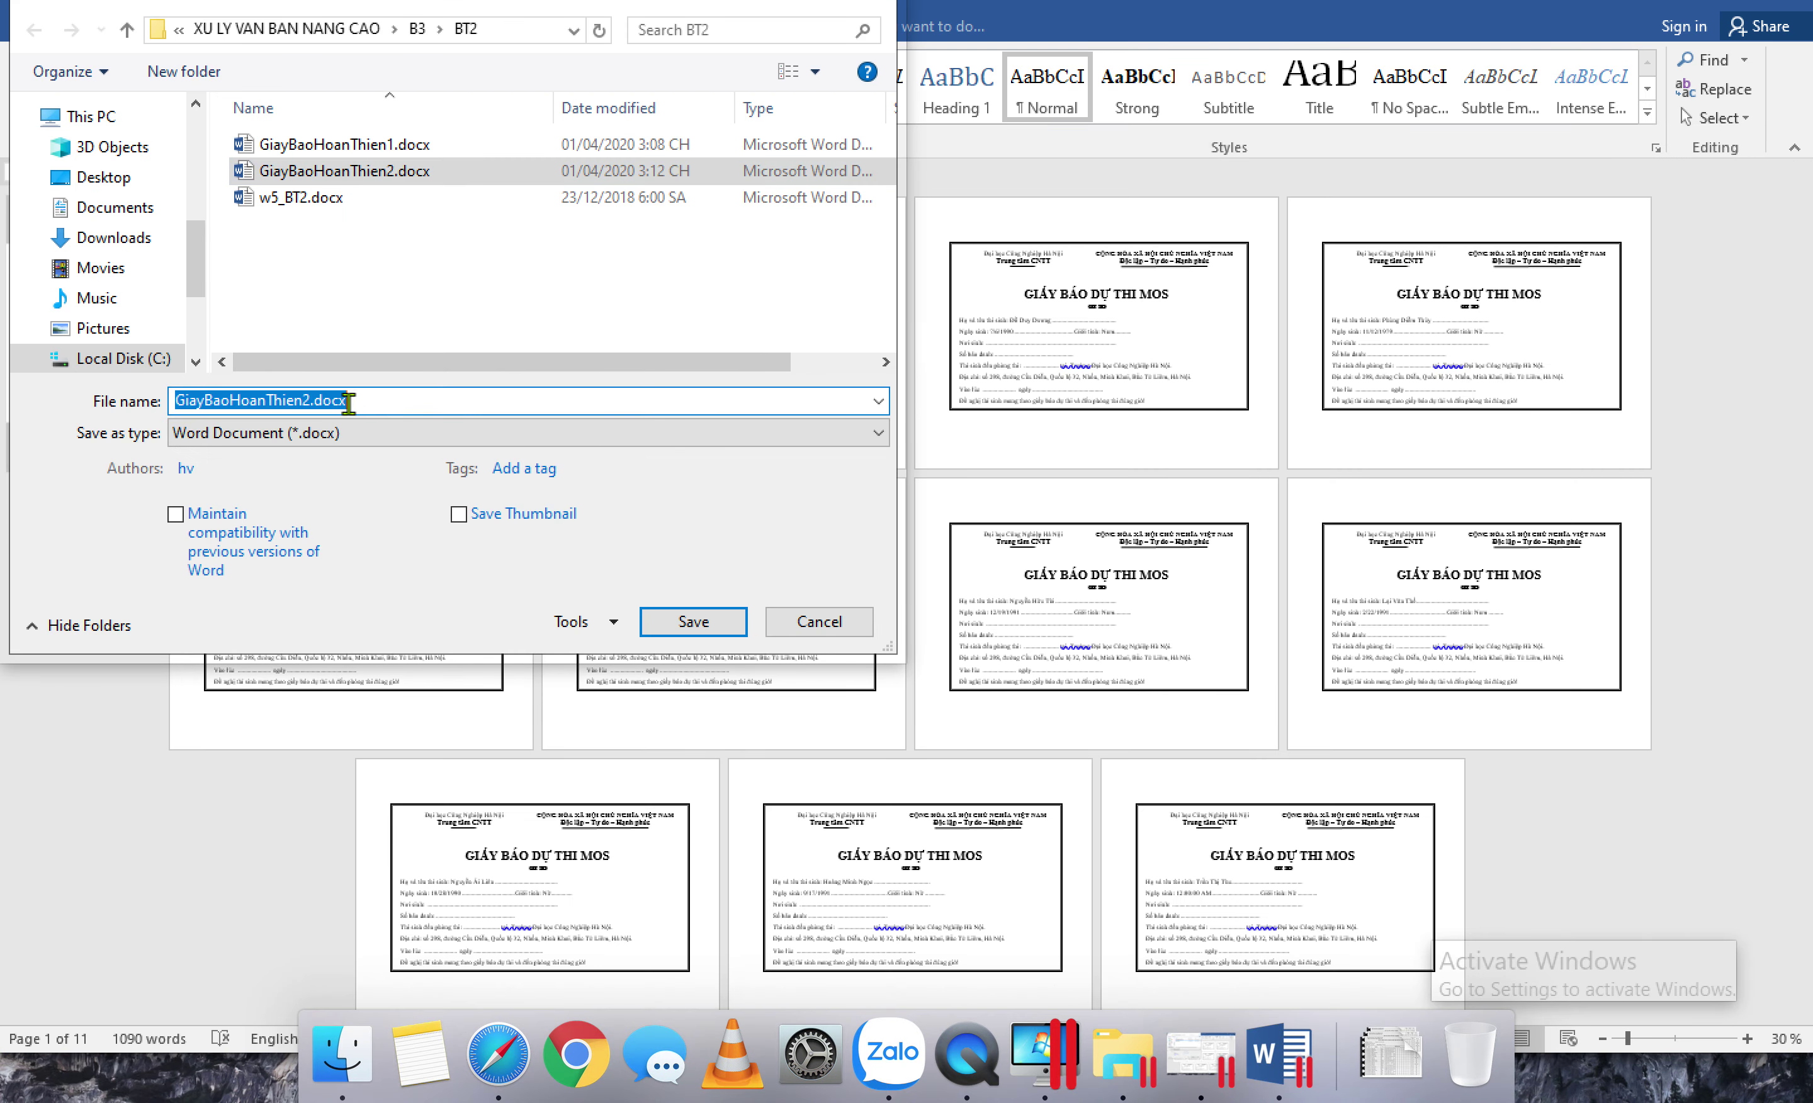
{"action": "left_click", "coordinate": [316, 399]}
{"action": "key", "text": "BackSpace"}
{"action": "type", "text": "3"}
{"action": "left_click", "coordinate": [672, 628]}
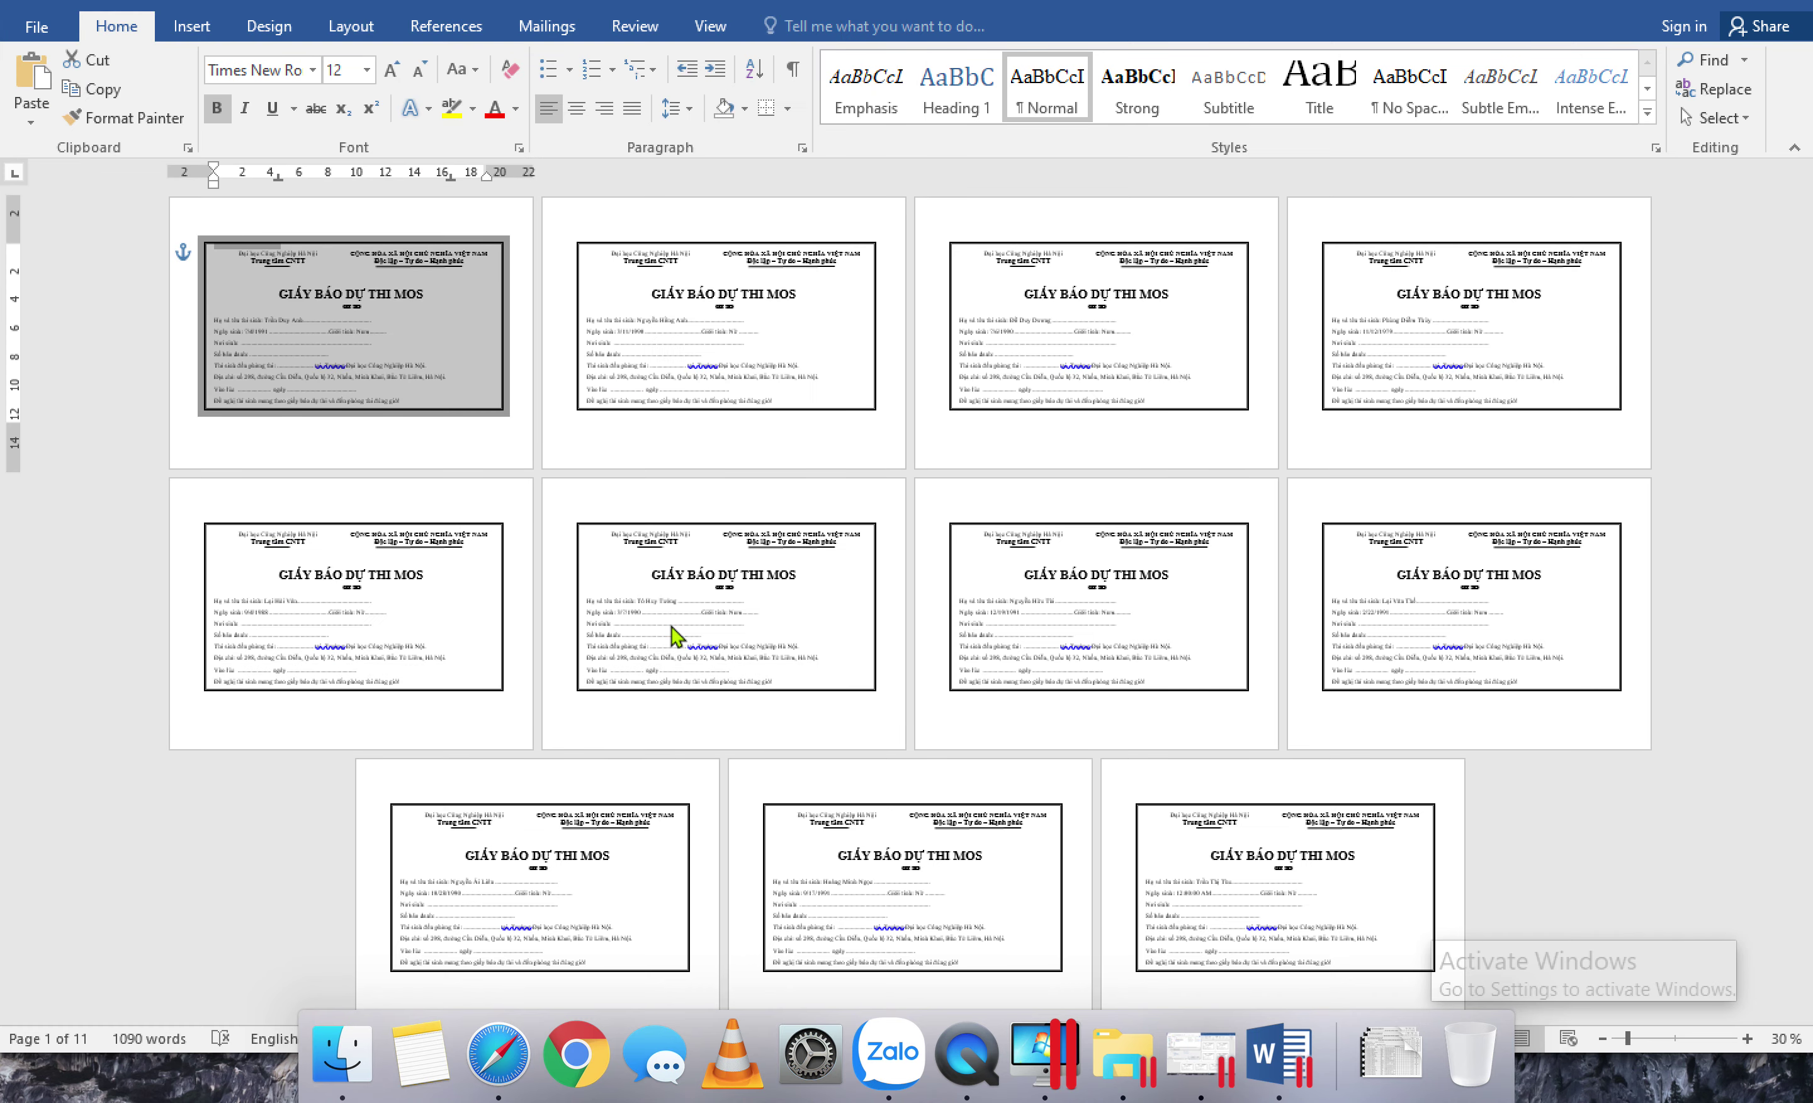
{"action": "left_click", "coordinate": [969, 577]}
{"action": "left_click", "coordinate": [1693, 423]}
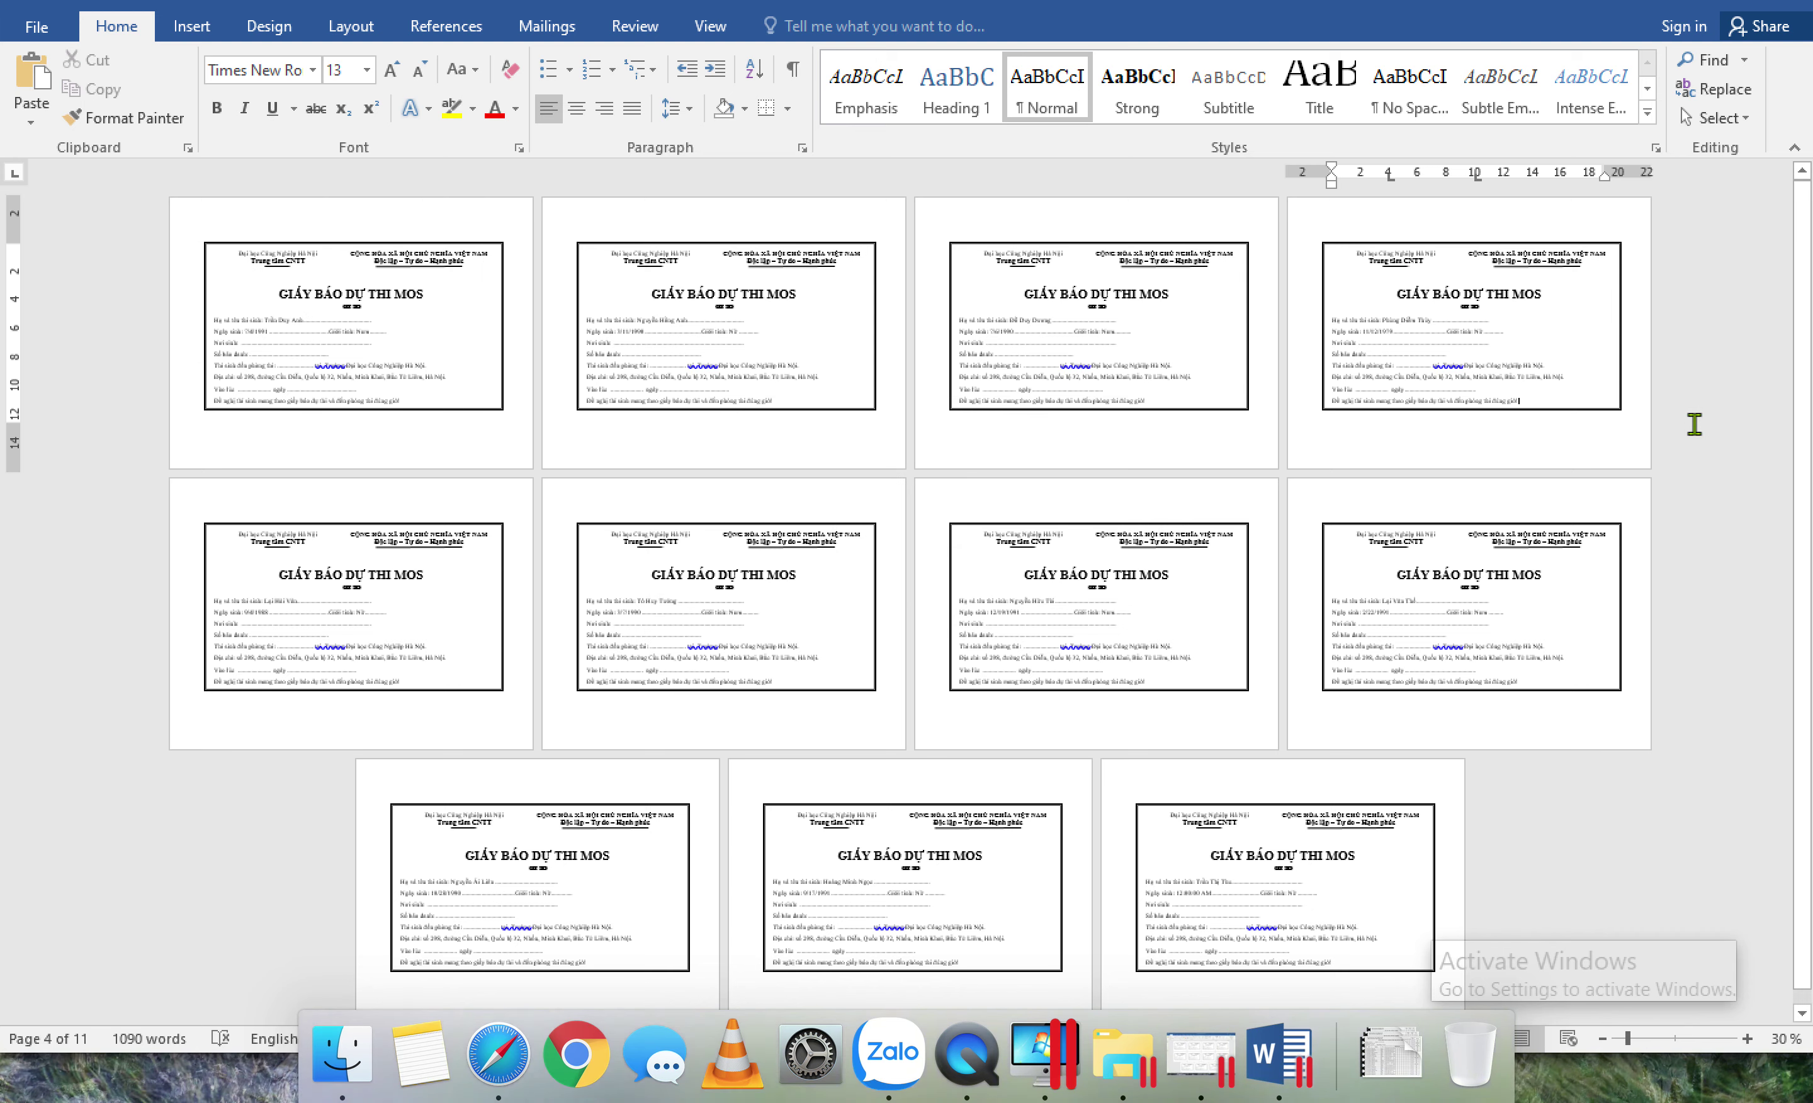
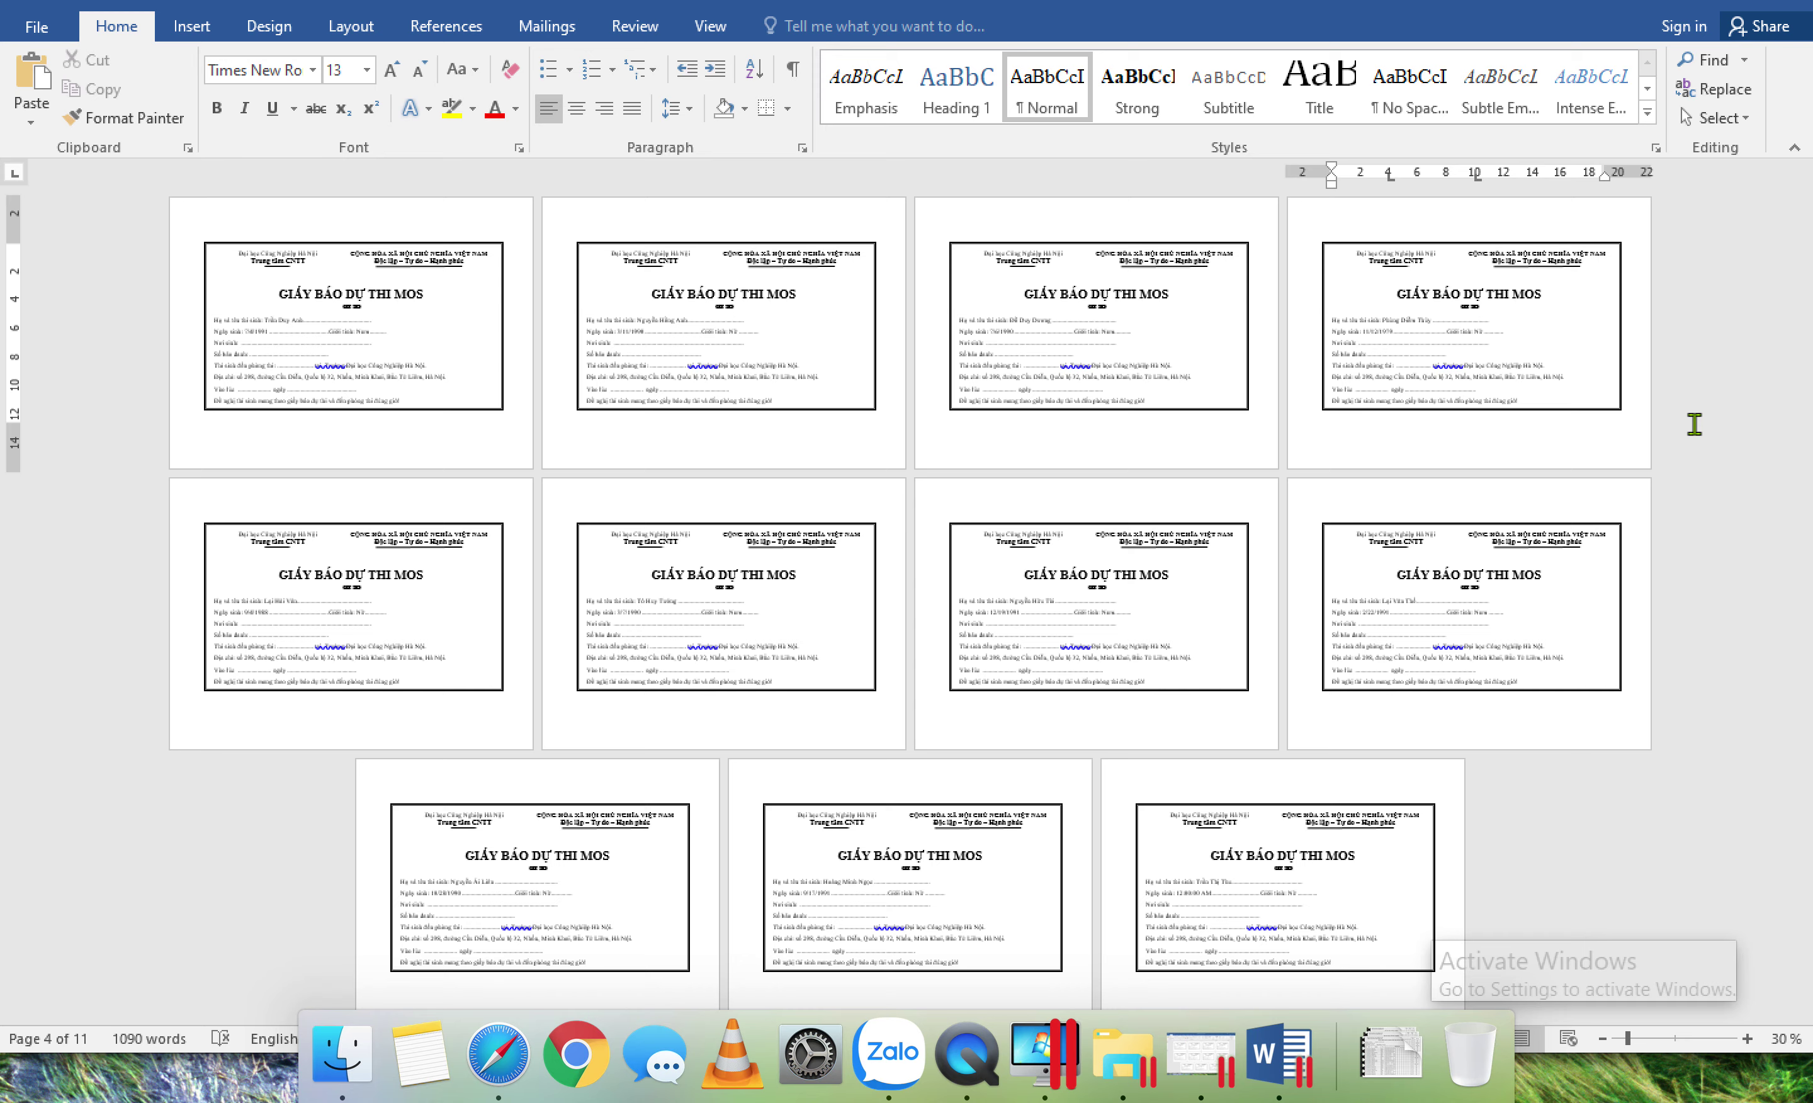
Step: Close the GiayBaoHoanThien3 document and the mail merge main document
{"action": "left_click", "coordinate": [41, 34]}
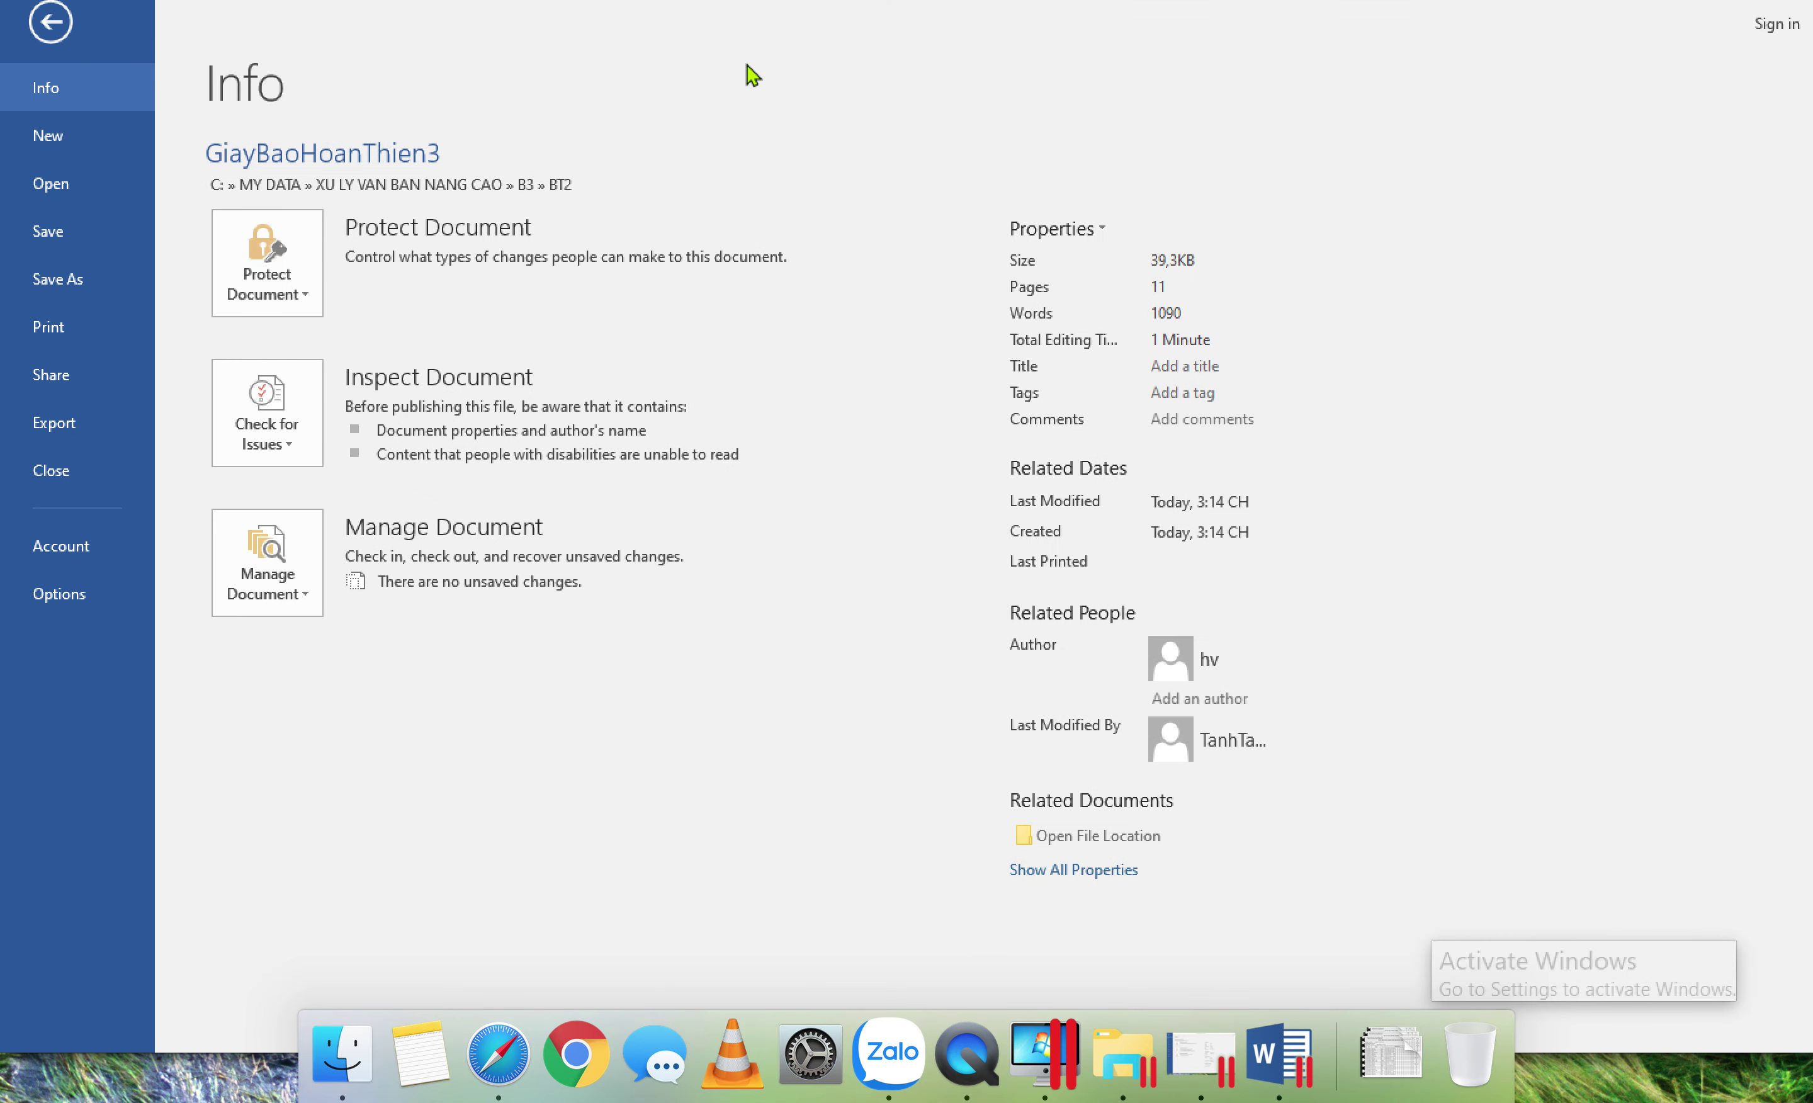
{"action": "key", "text": "alt+F4"}
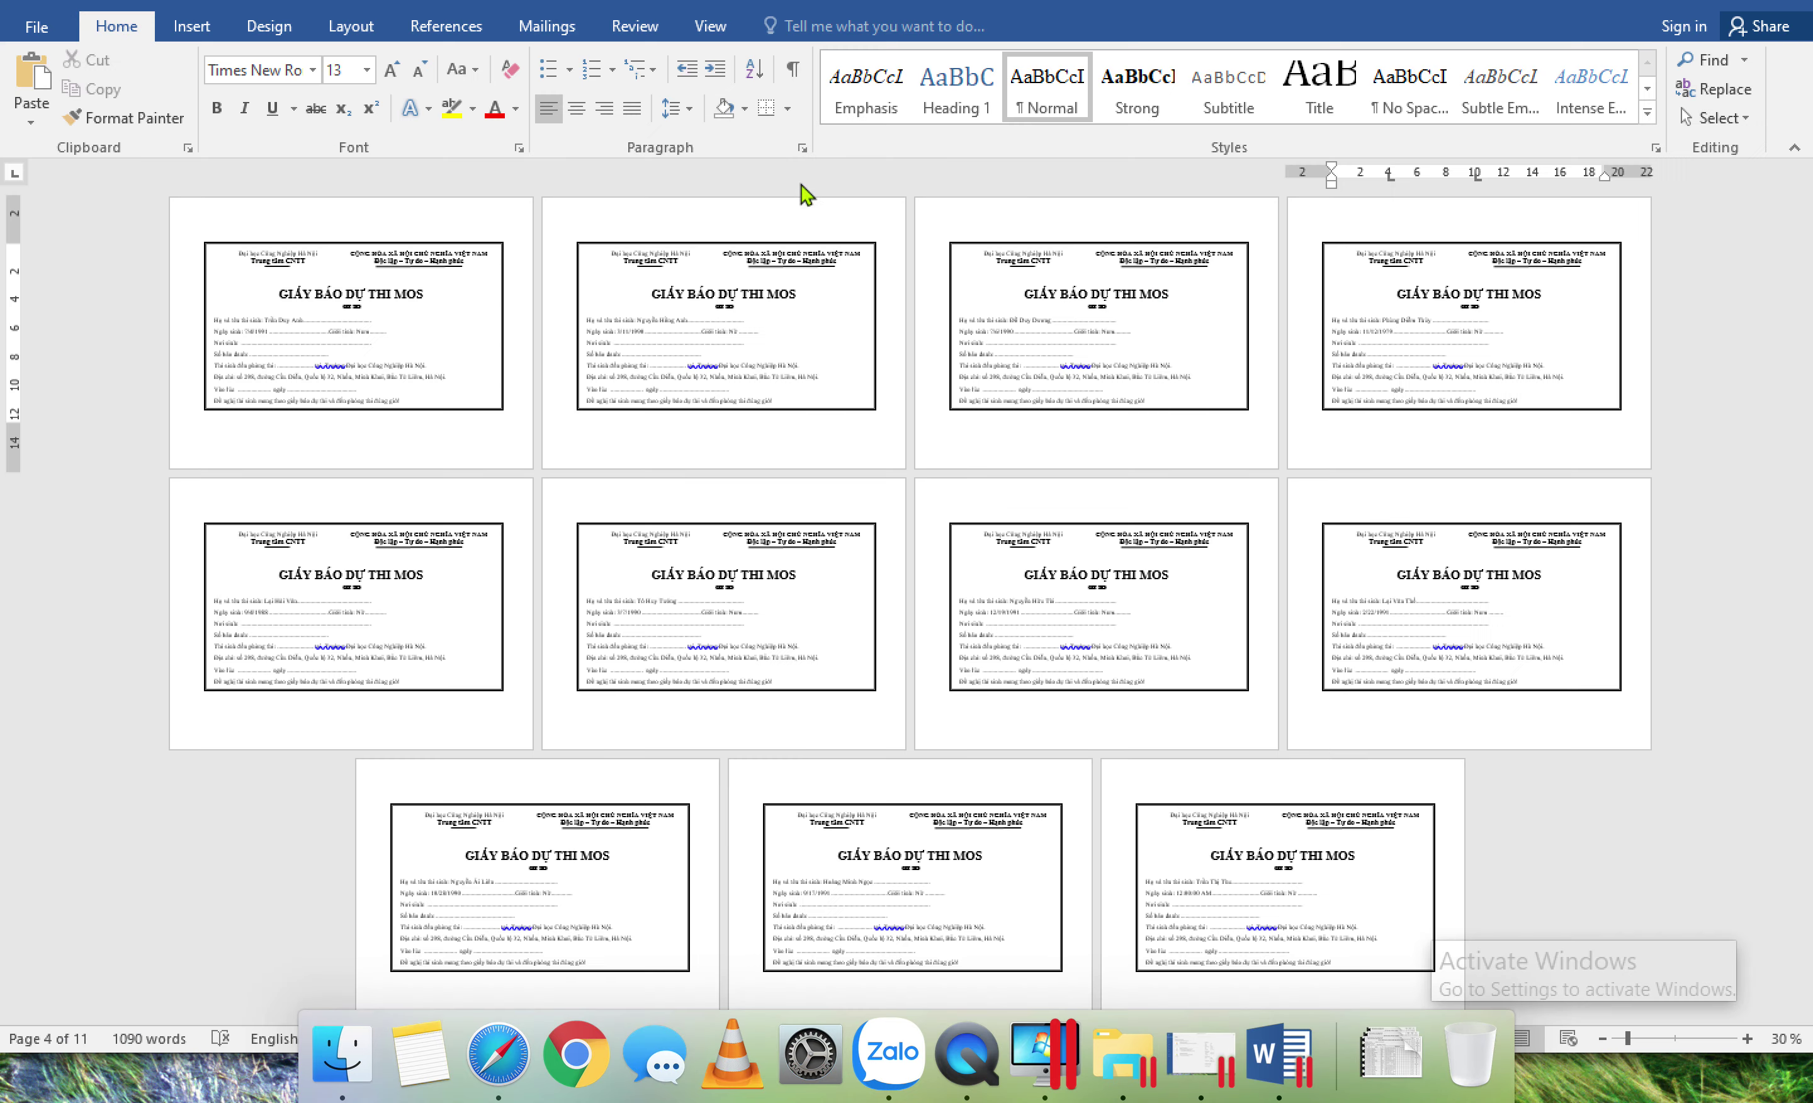
{"action": "key", "text": "alt+F4"}
{"action": "left_click", "coordinate": [816, 575]}
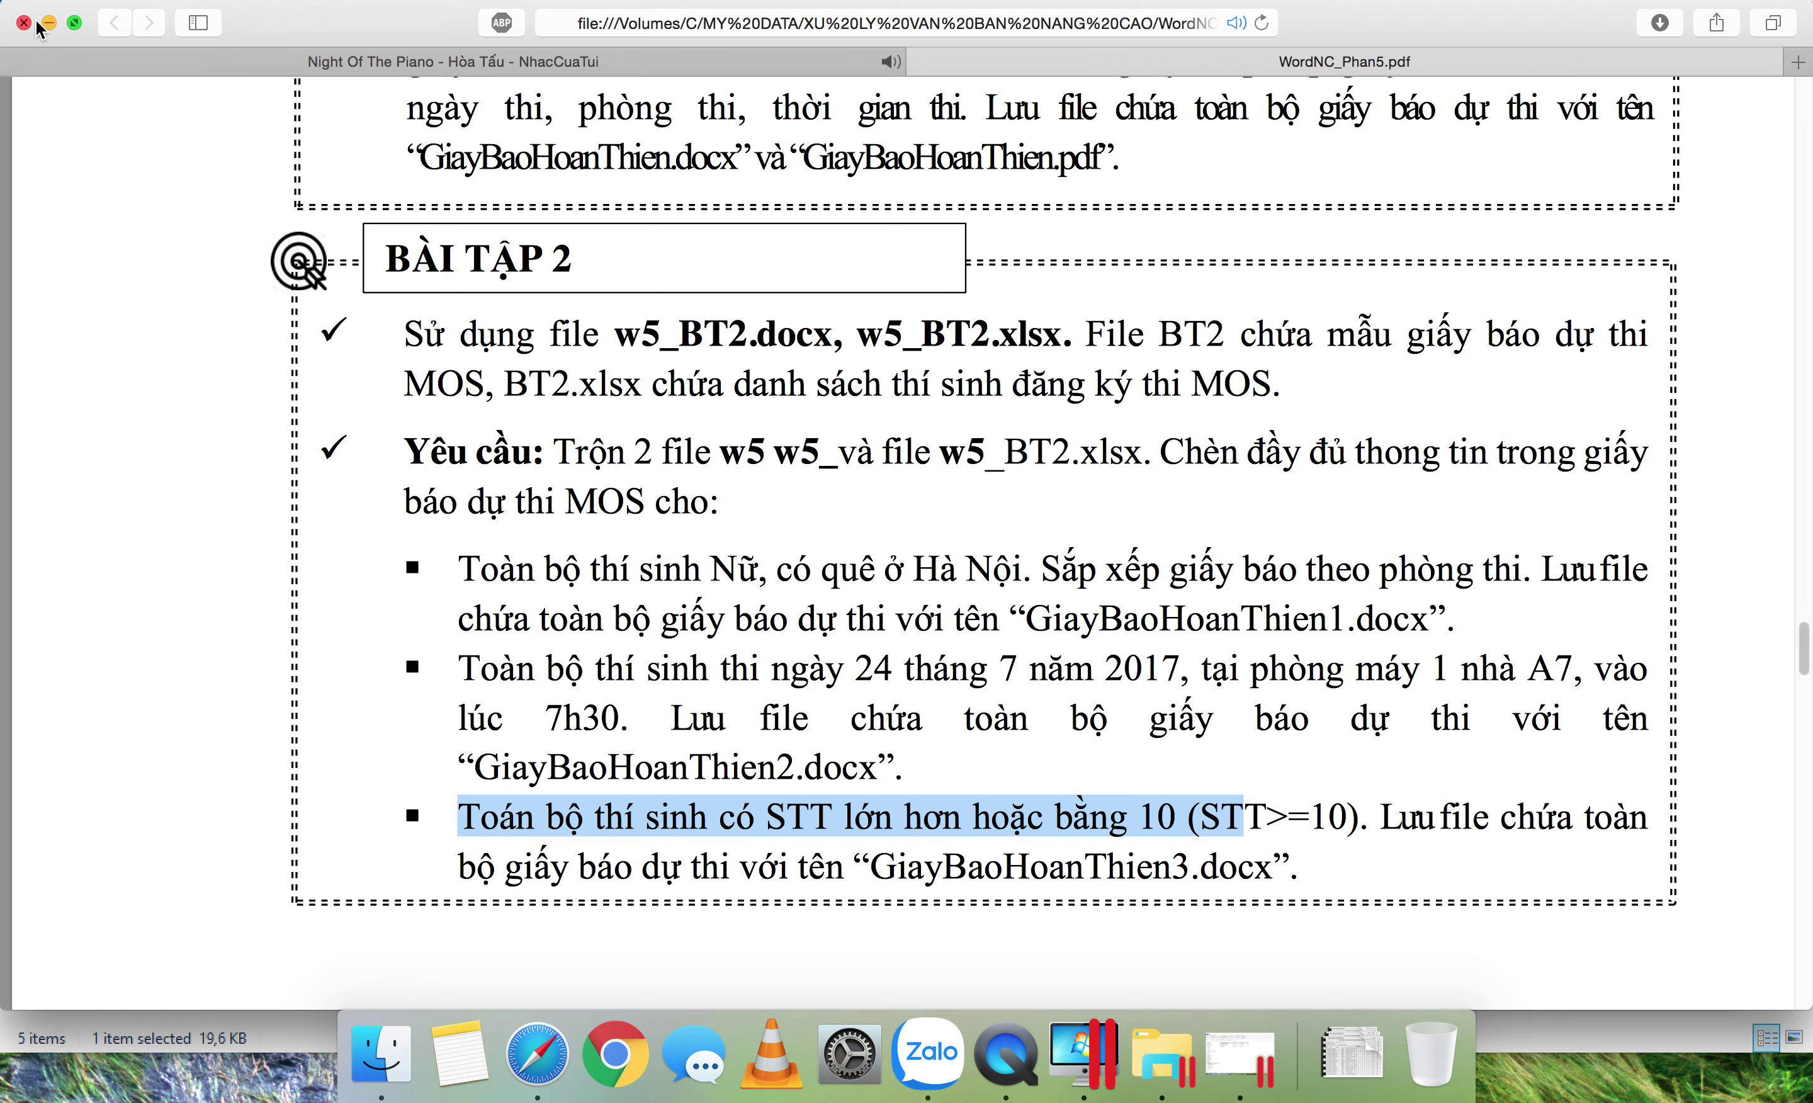
Step: Read BÀI TẬP 3 and the parent meeting invitation exercise with its DSMoiHop.xlsx student list in WordNC_Phan5.pdf in Safari
{"action": "scroll", "coordinate": [675, 502], "scroll_direction": "down", "scroll_amount": 15}
{"action": "scroll", "coordinate": [675, 502], "scroll_direction": "down", "scroll_amount": 15}
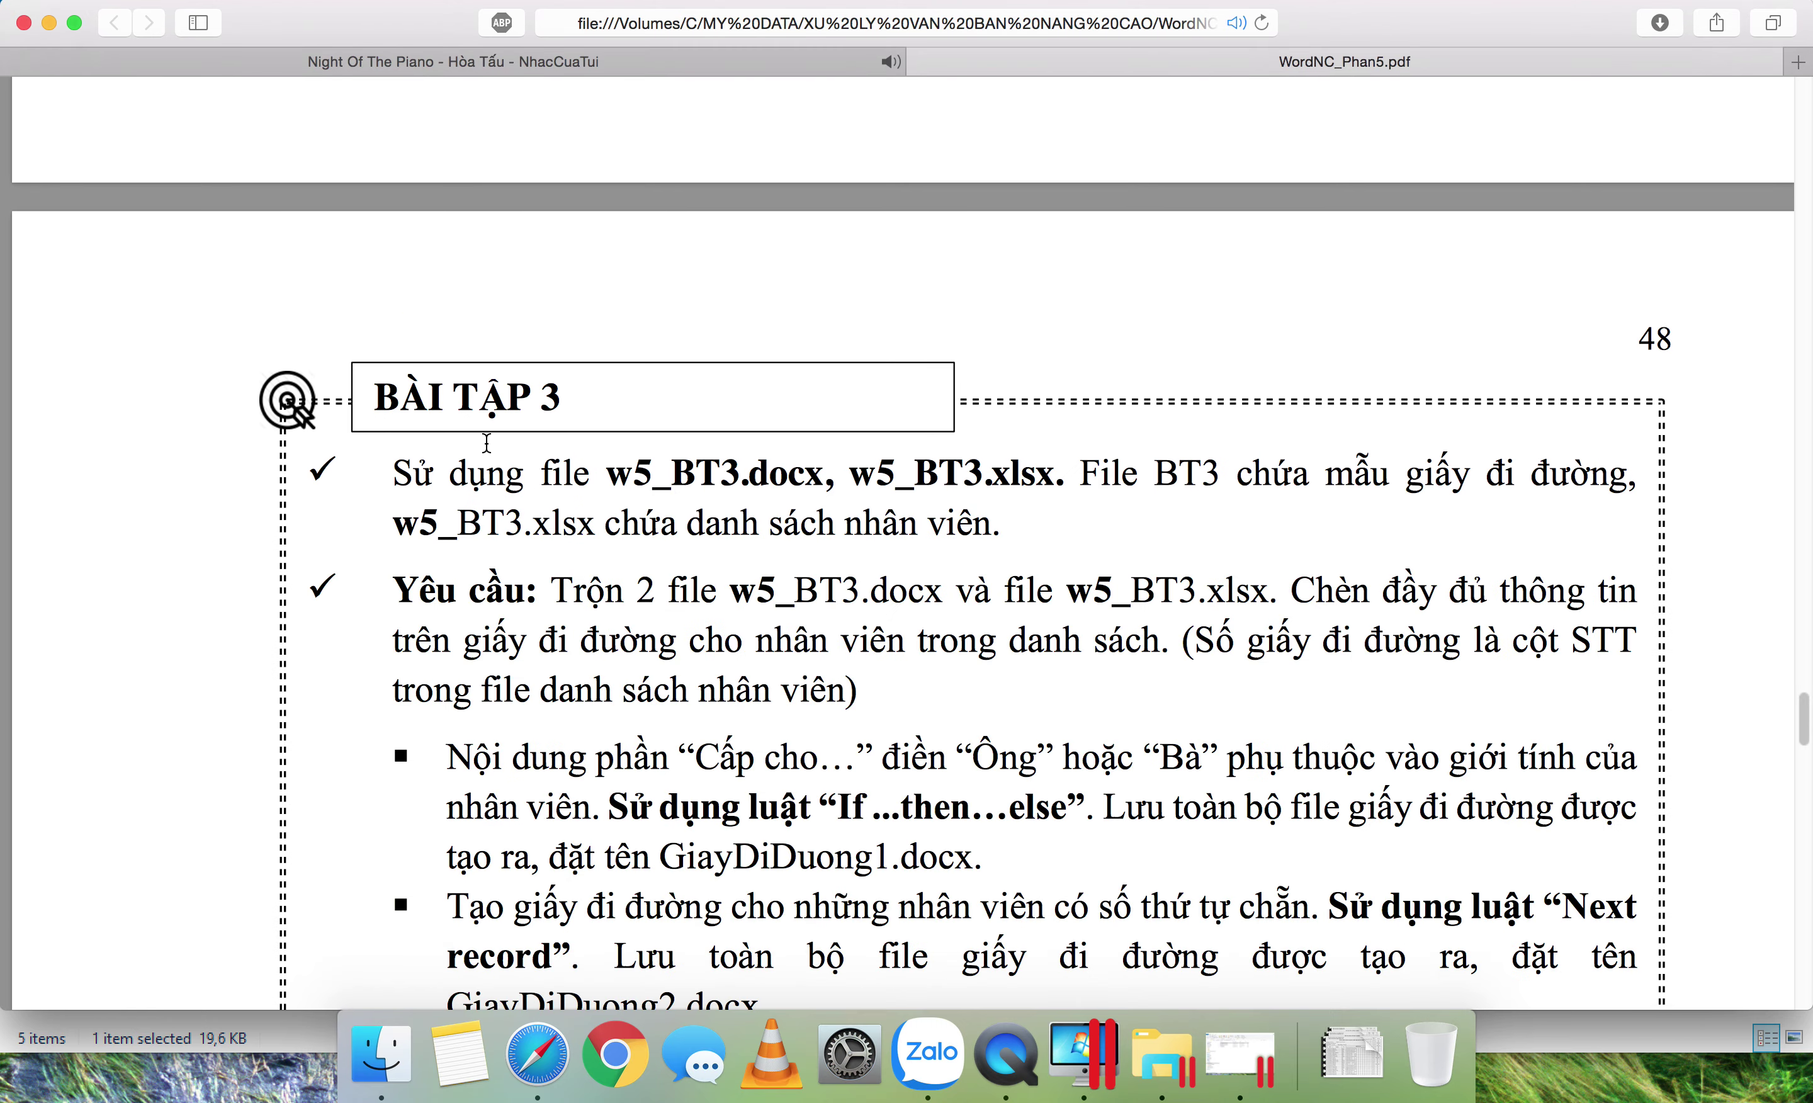
{"action": "scroll", "coordinate": [528, 449], "scroll_direction": "down", "scroll_amount": 5}
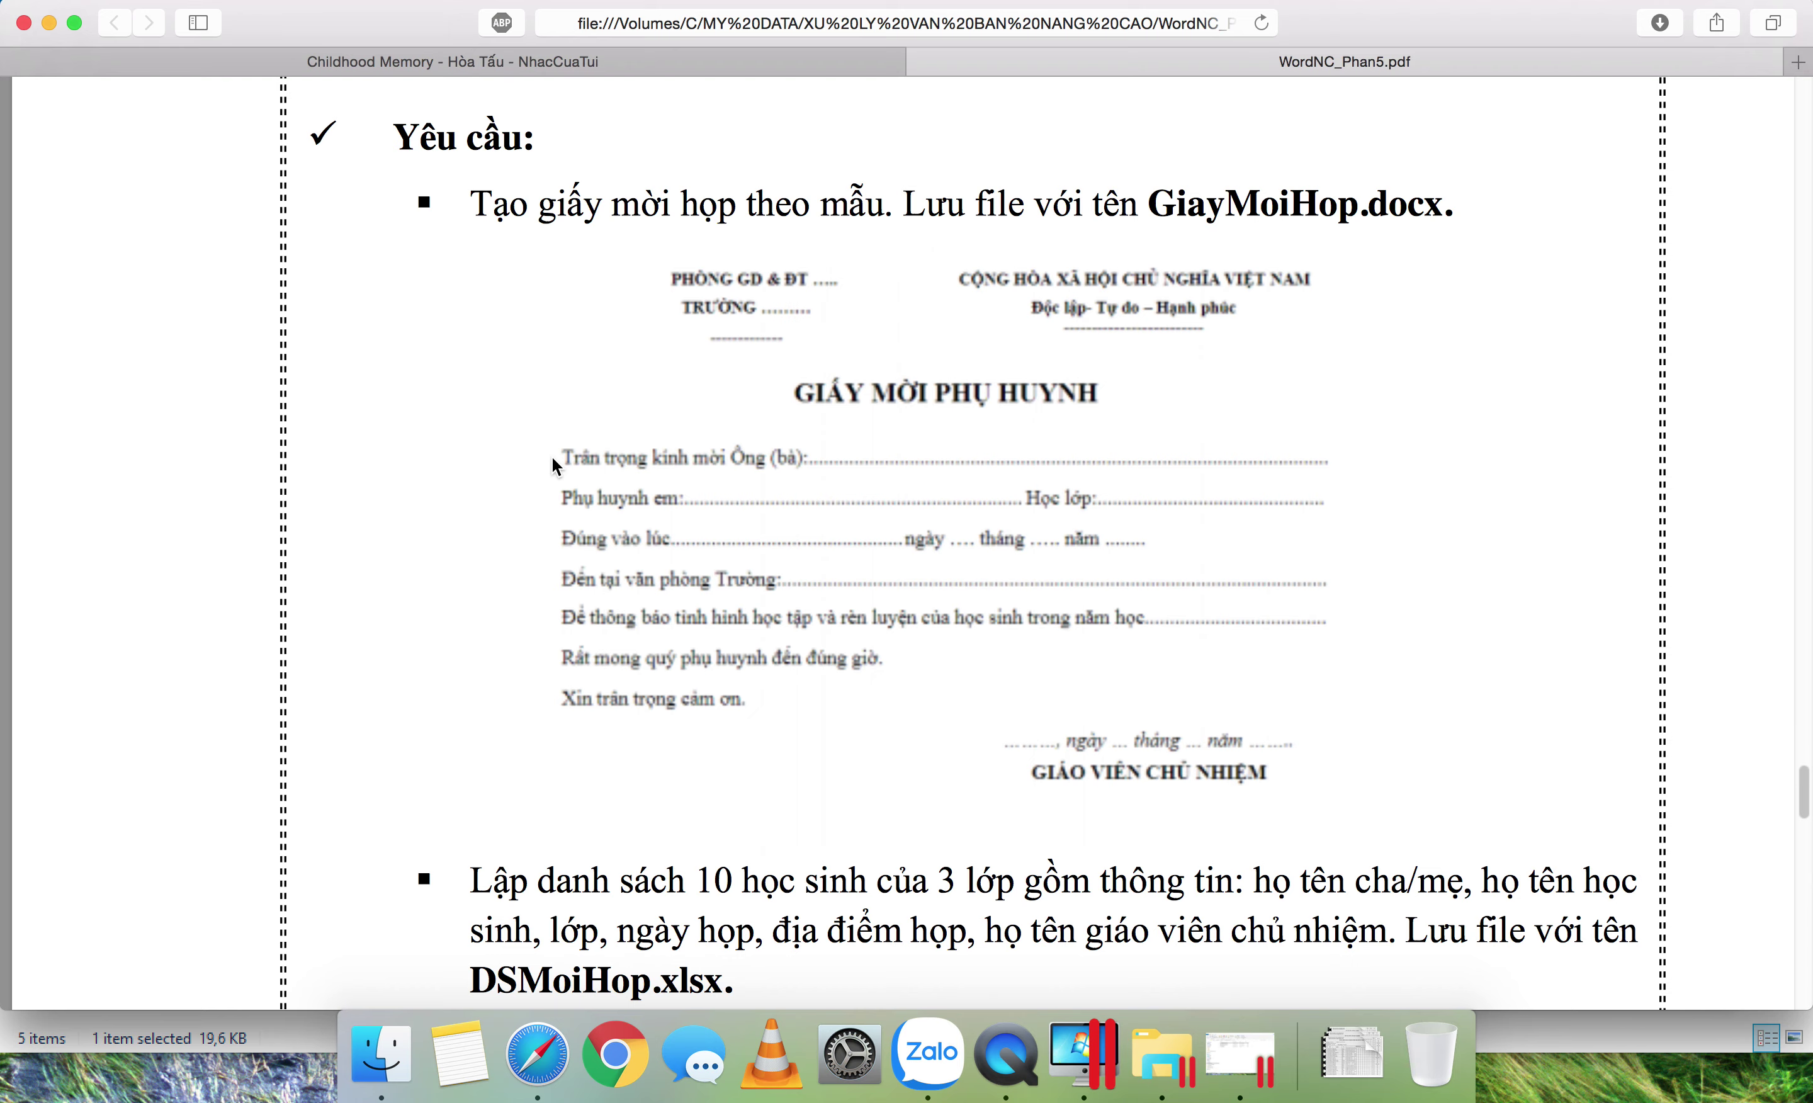
{"action": "left_click_drag", "start_coordinate": [478, 883], "coordinate": [741, 741]}
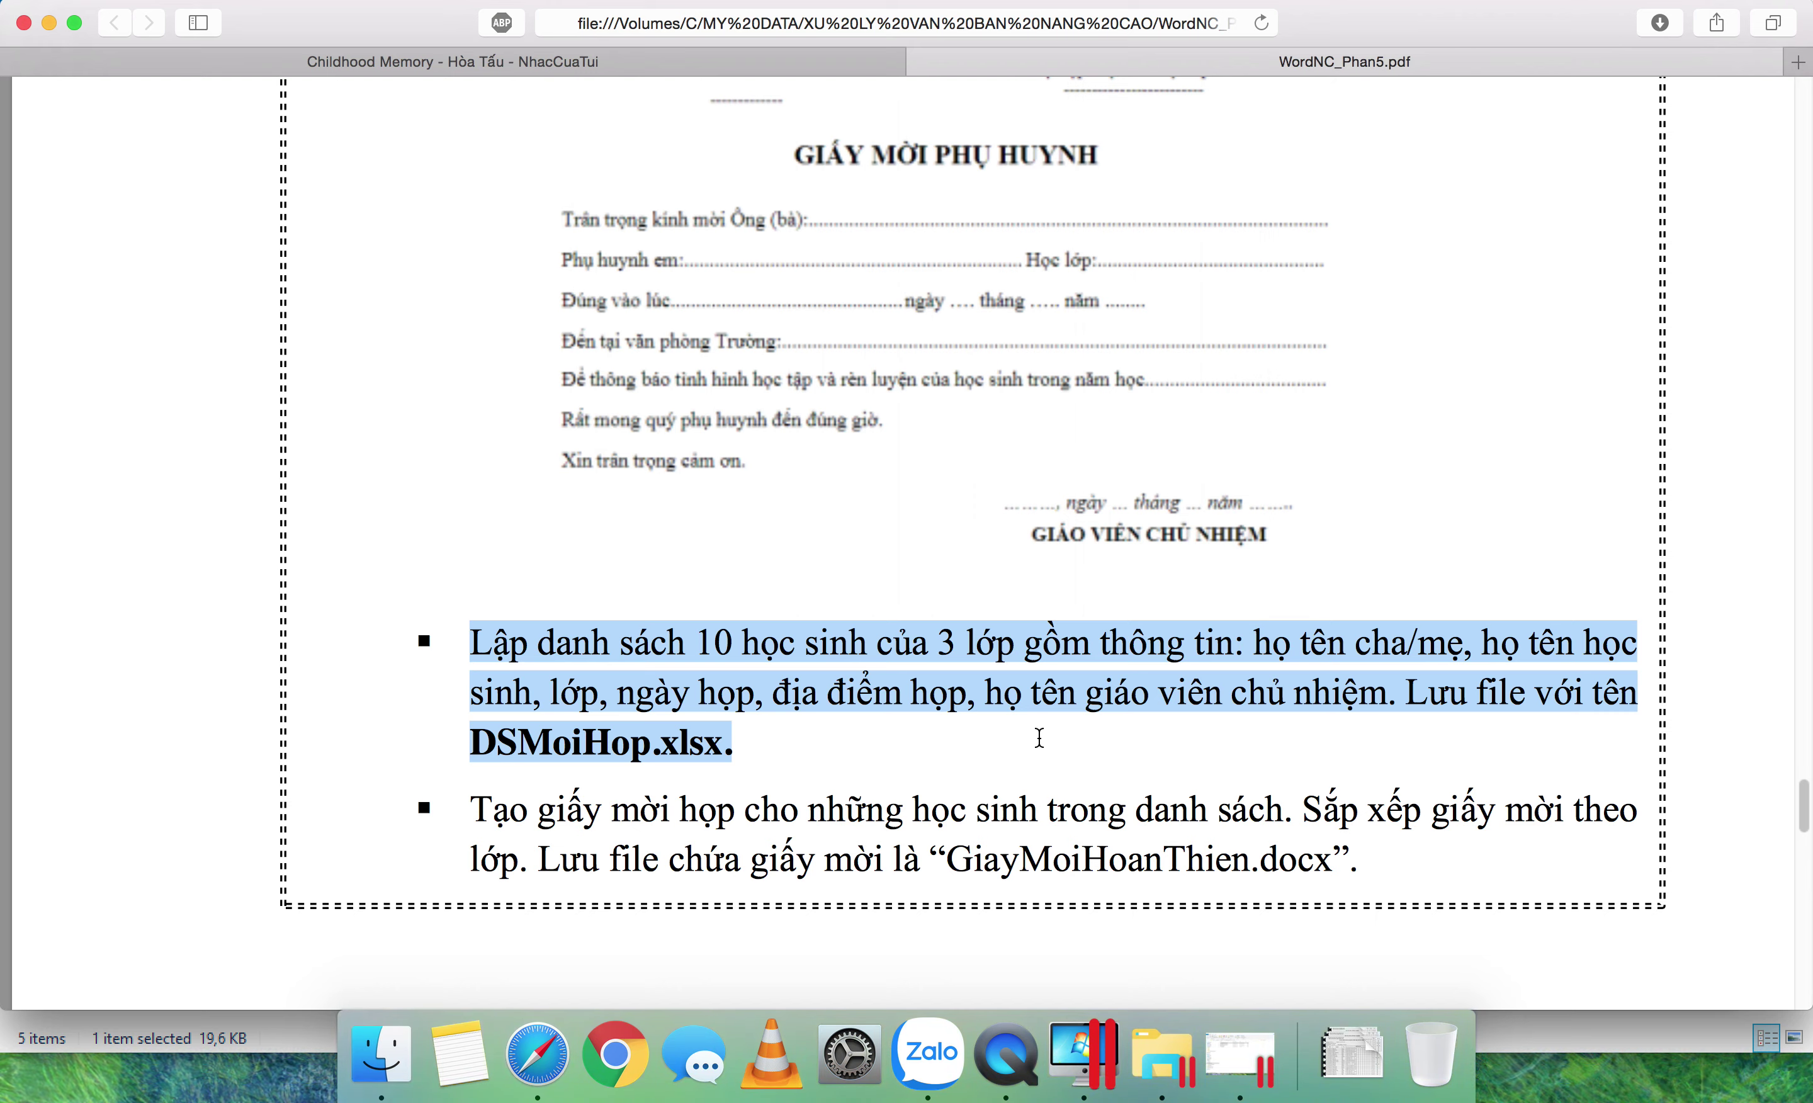
{"action": "left_click", "coordinate": [728, 769]}
{"action": "left_click", "coordinate": [772, 746]}
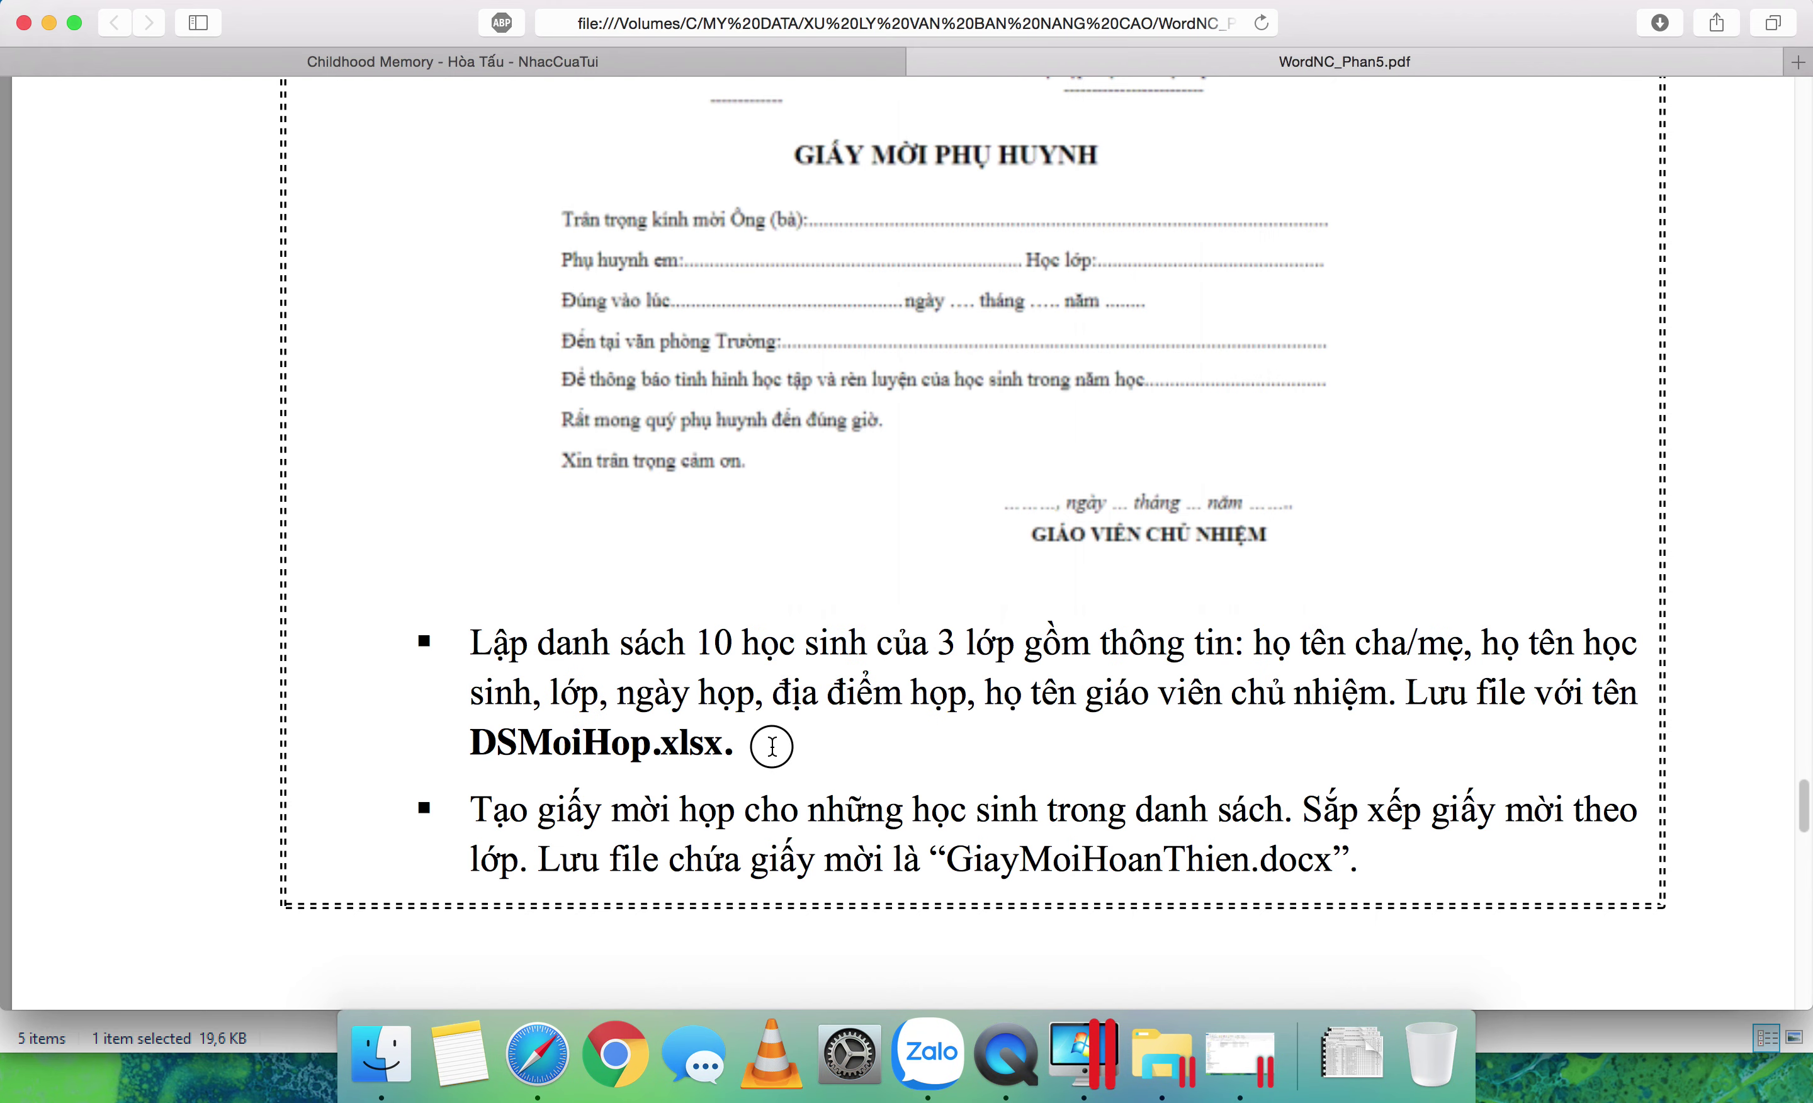
Step: Read the BÀI TẬP 4 requirements and the GIẤY MỜI PHỤ HUYNH template in WordNC_Phan5.pdf
{"action": "left_click_drag", "start_coordinate": [766, 755], "coordinate": [465, 734]}
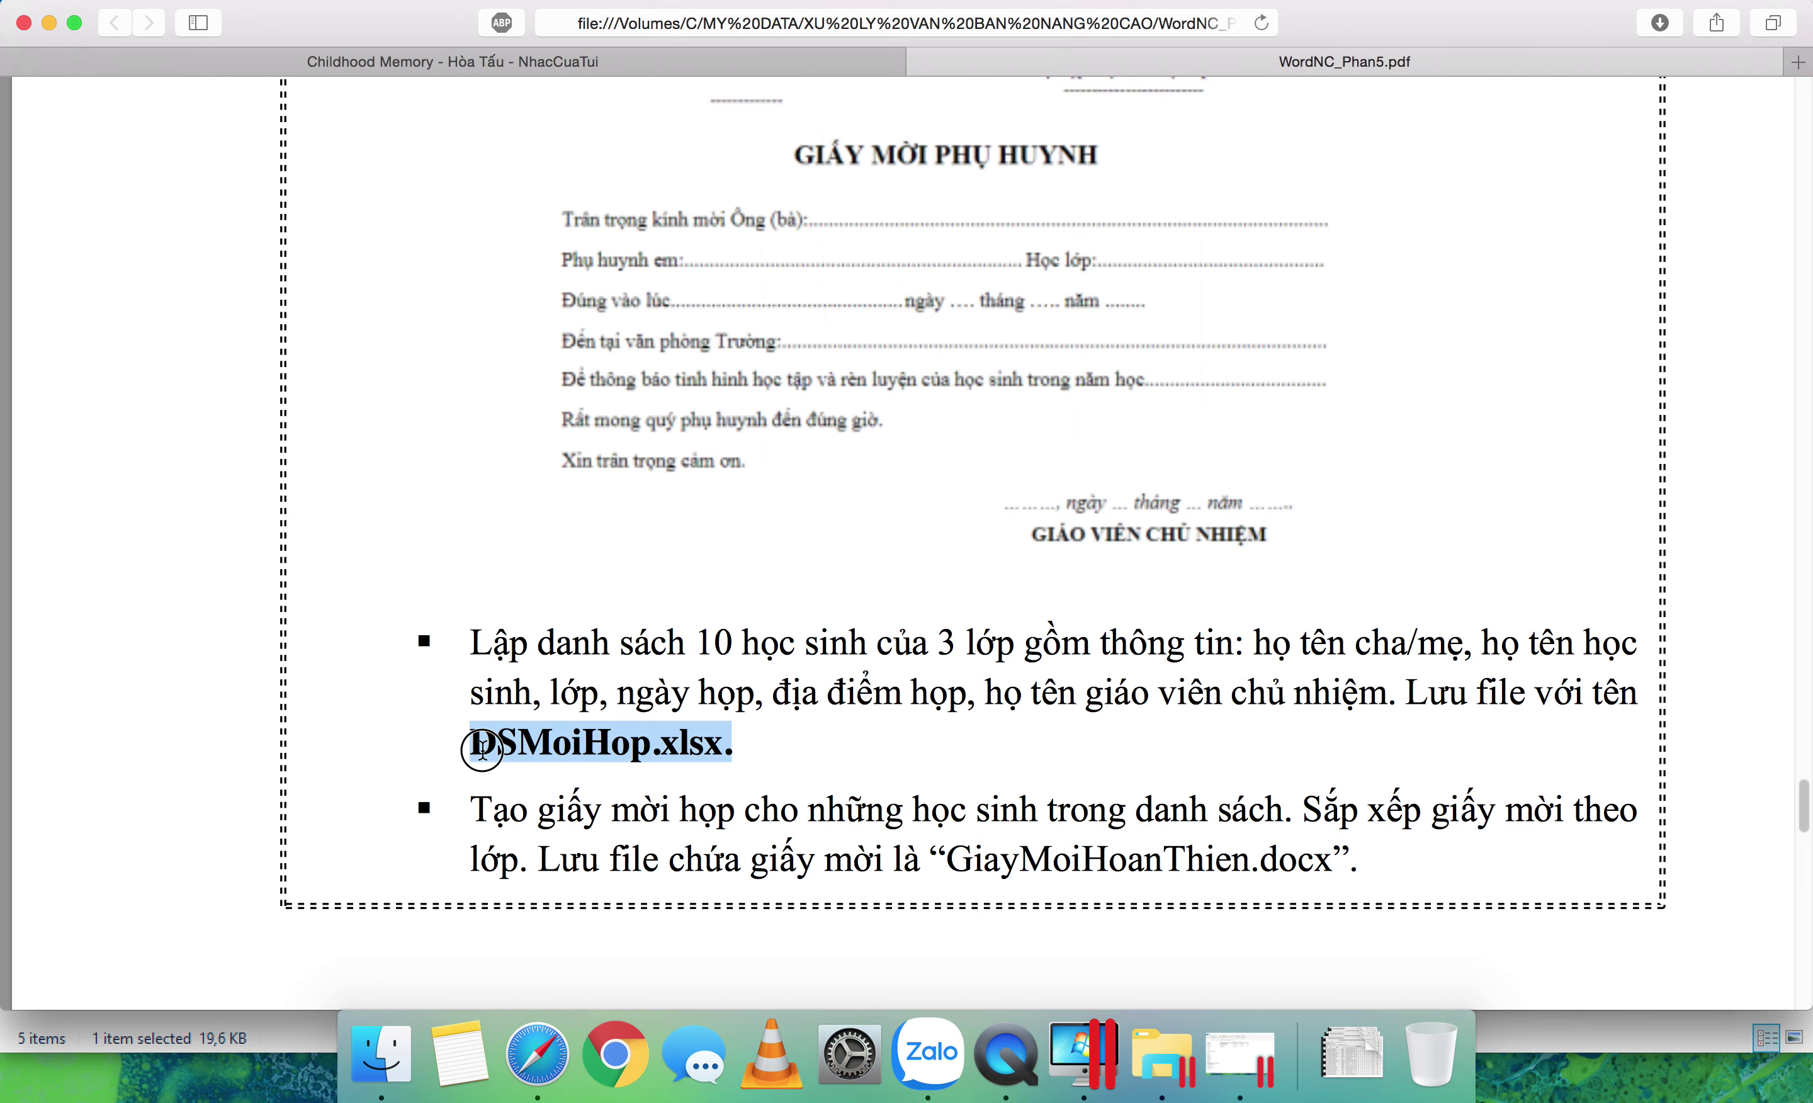
{"action": "scroll", "coordinate": [749, 741], "scroll_direction": "up", "scroll_amount": 3}
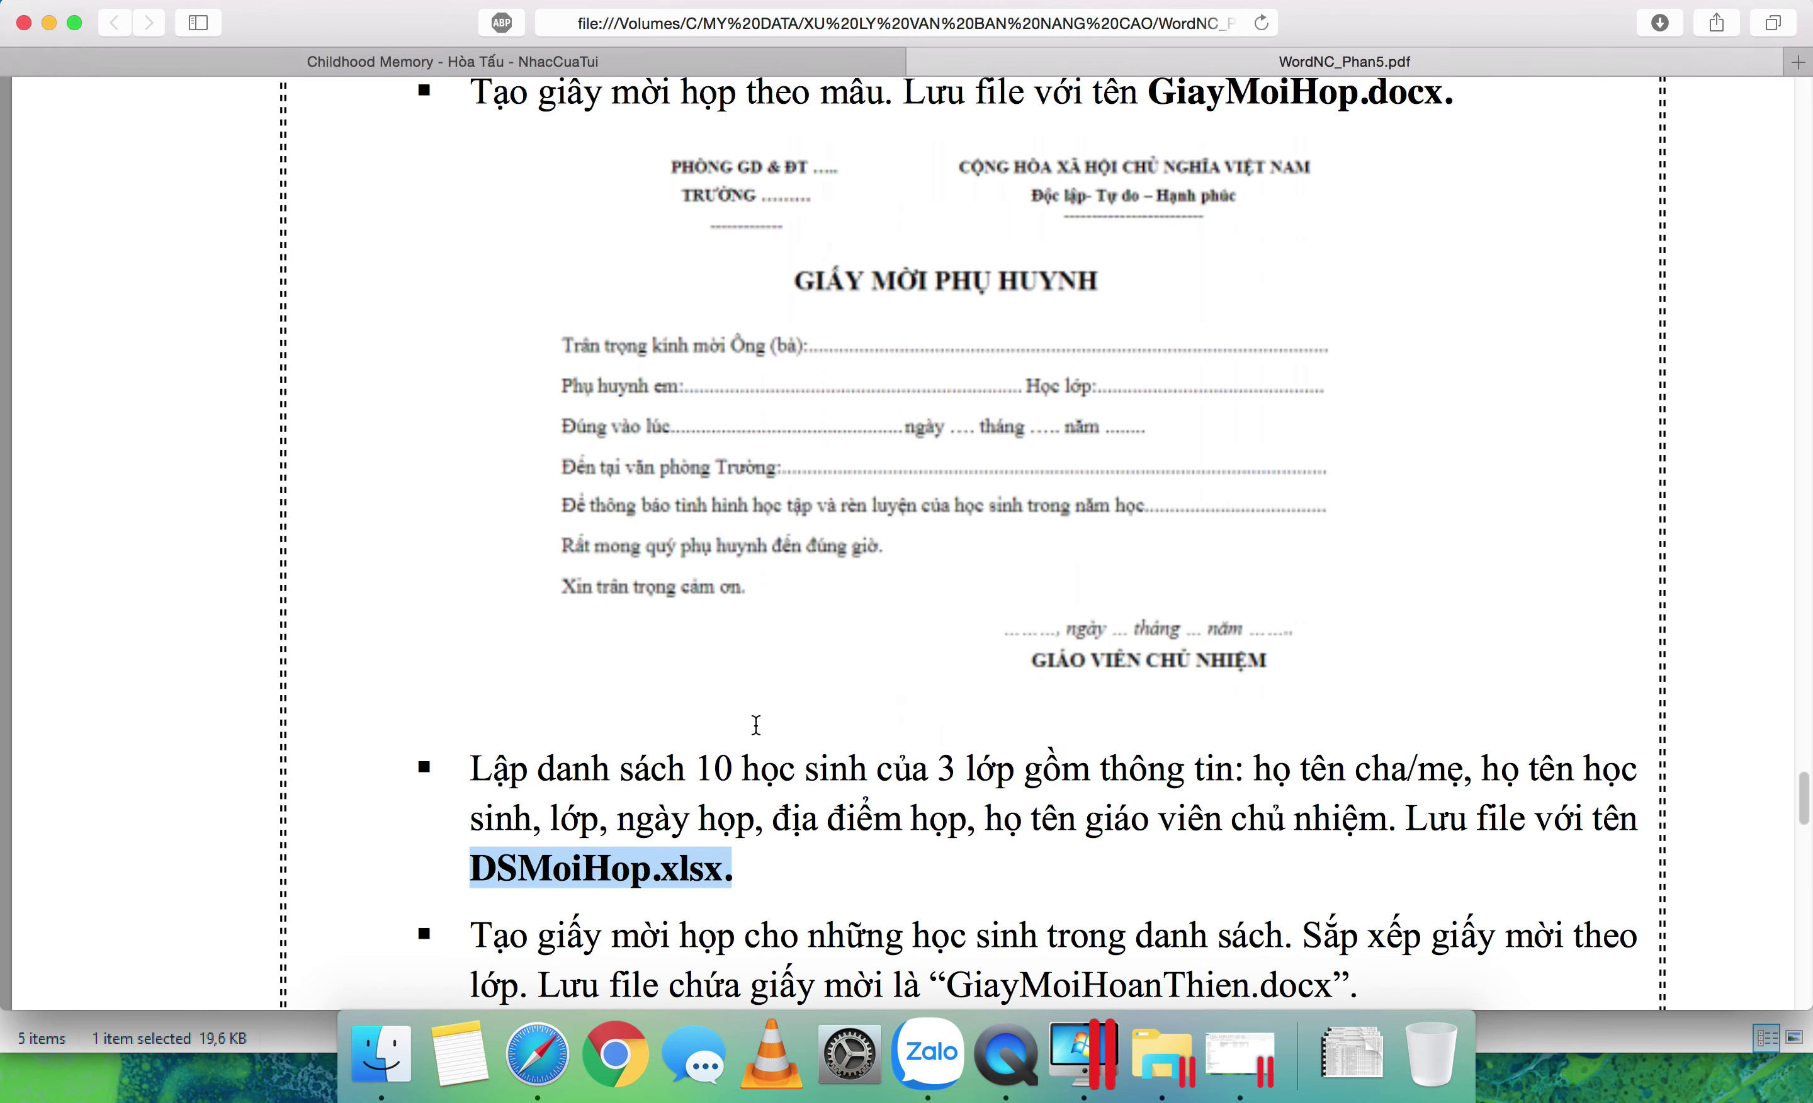
{"action": "scroll", "coordinate": [780, 679], "scroll_direction": "up", "scroll_amount": 3}
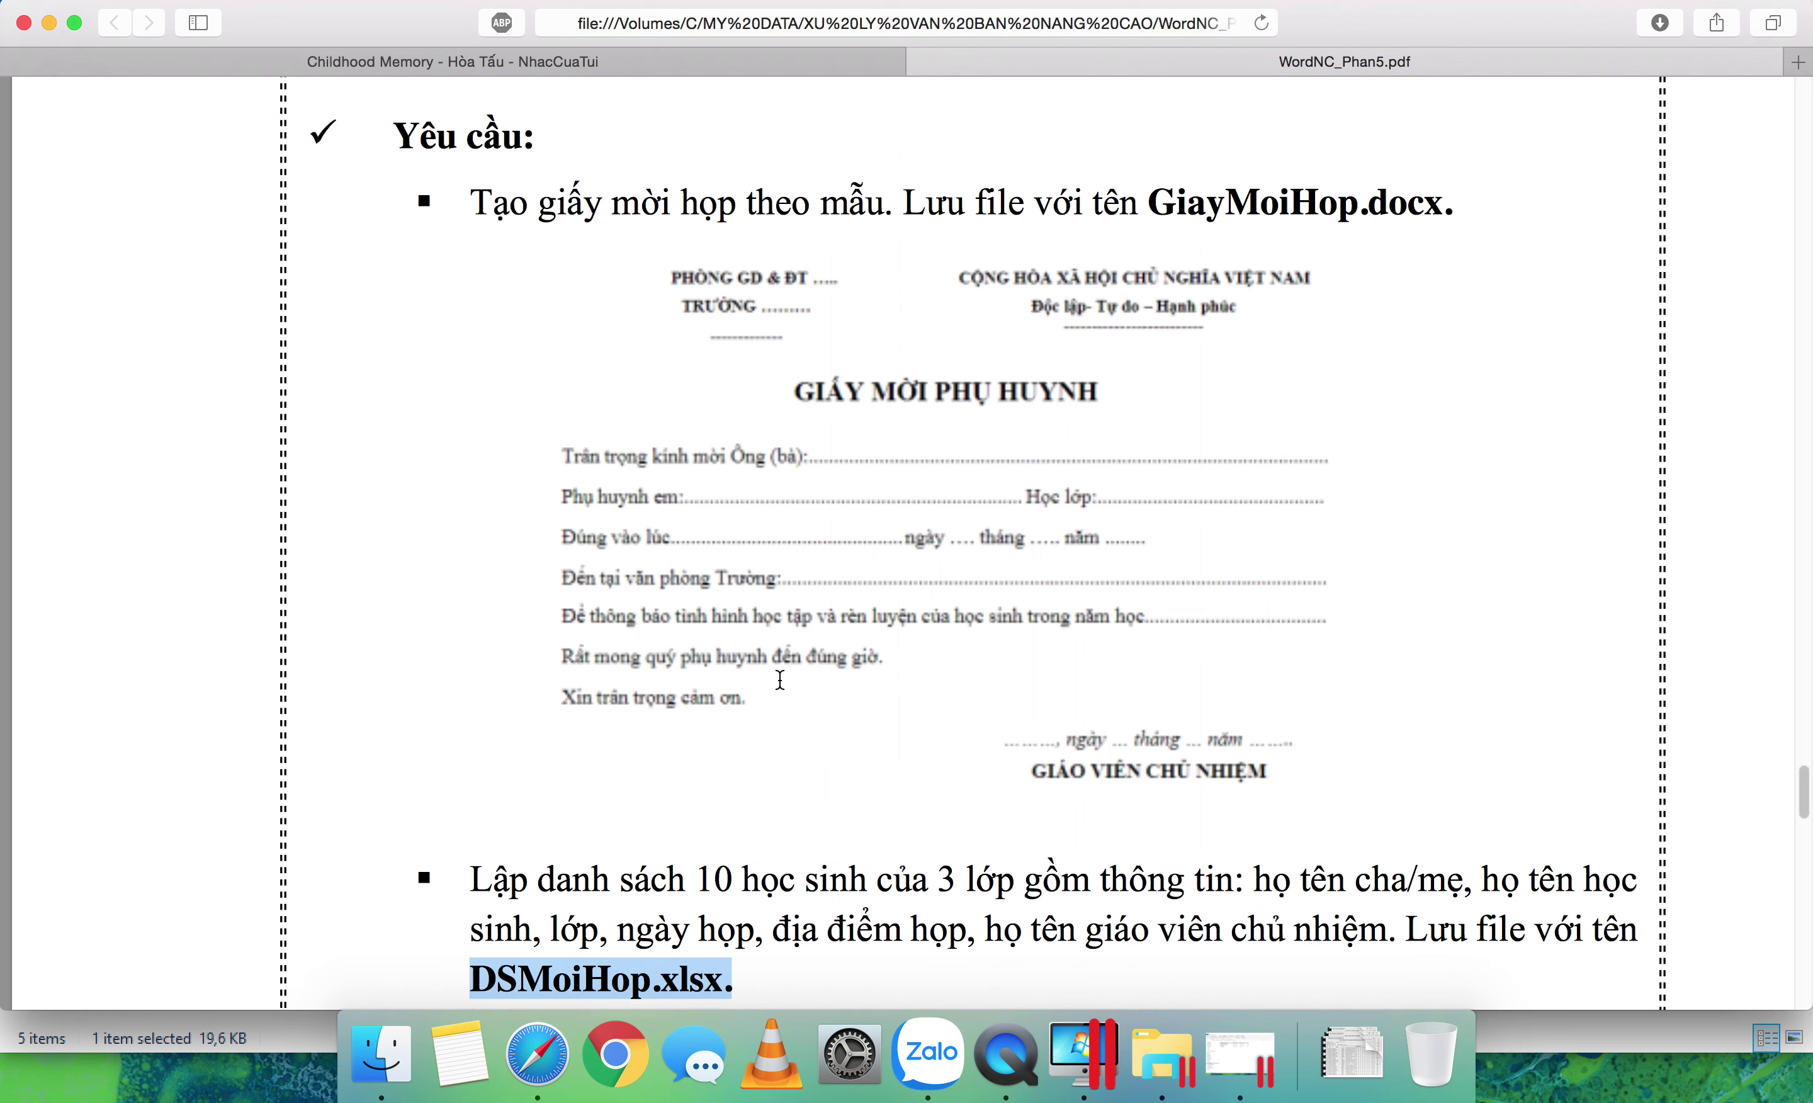
{"action": "scroll", "coordinate": [780, 683], "scroll_direction": "up", "scroll_amount": 5}
{"action": "scroll", "coordinate": [780, 685], "scroll_direction": "down", "scroll_amount": 3}
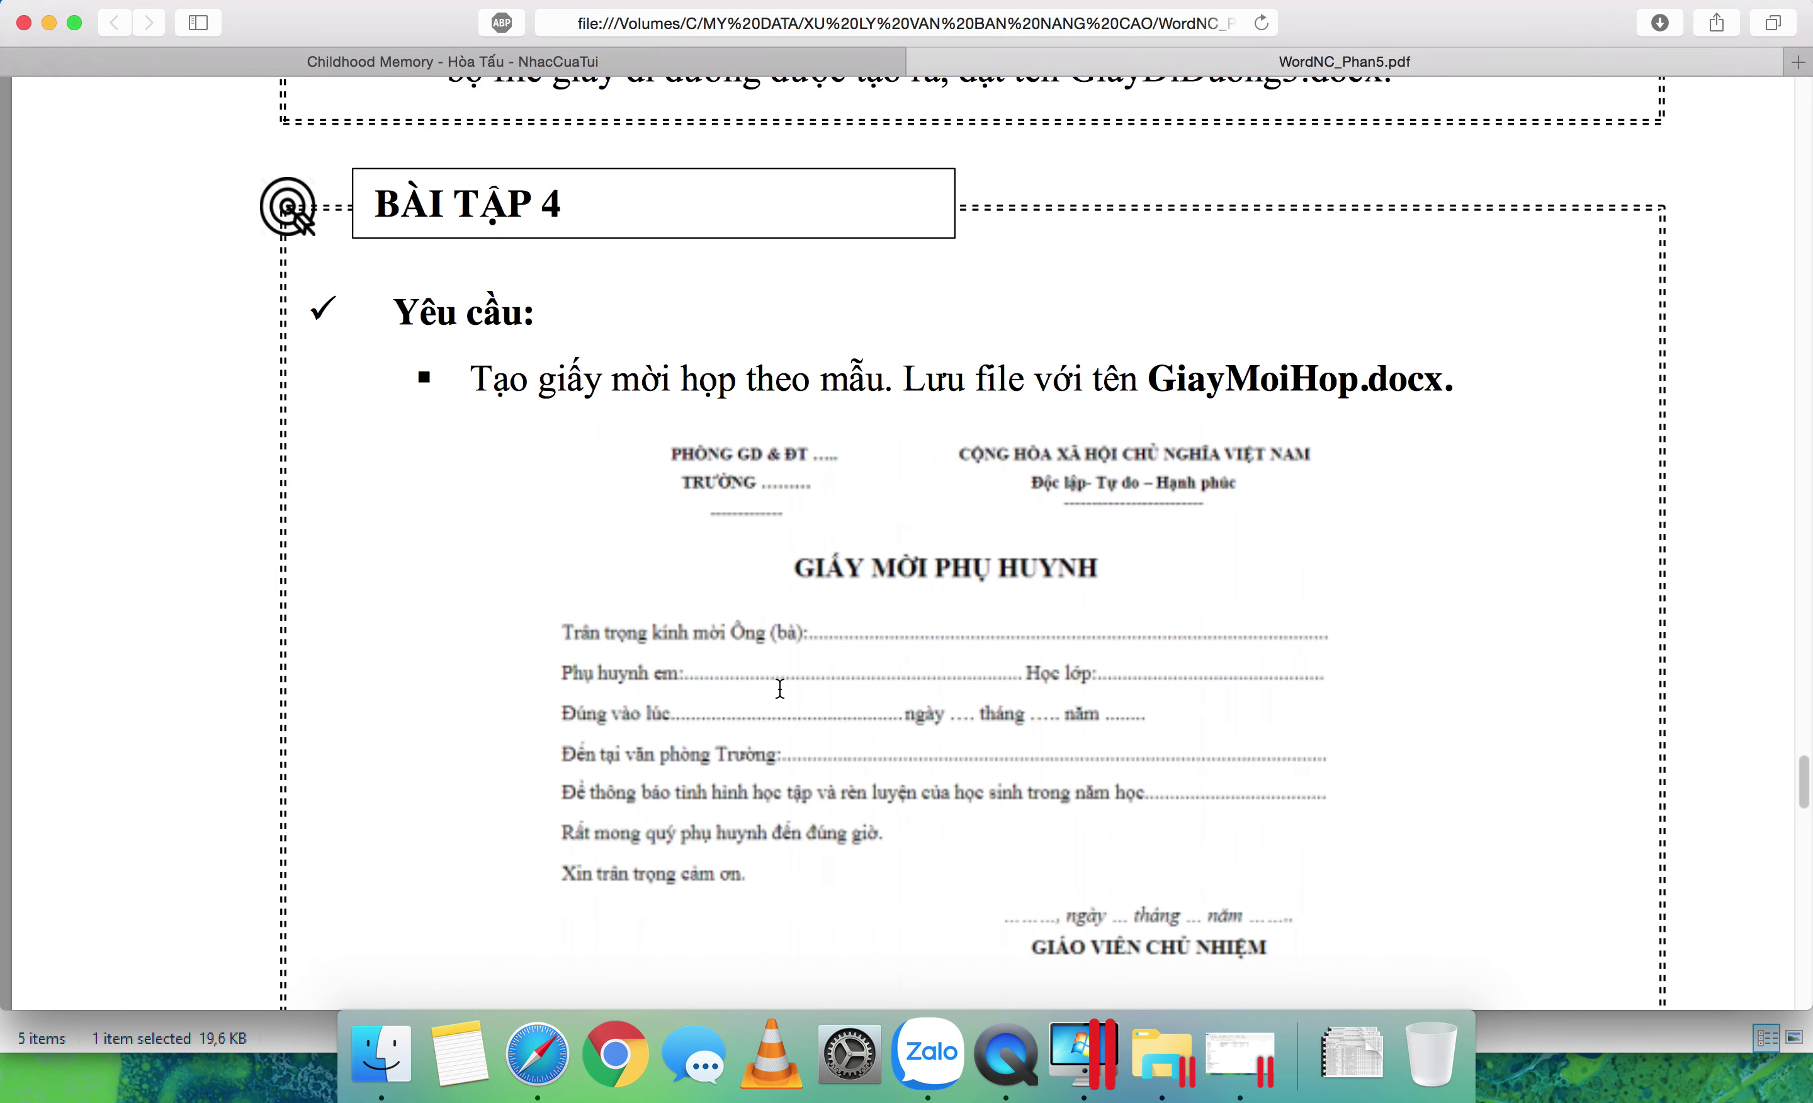
{"action": "scroll", "coordinate": [779, 689], "scroll_direction": "down", "scroll_amount": 3}
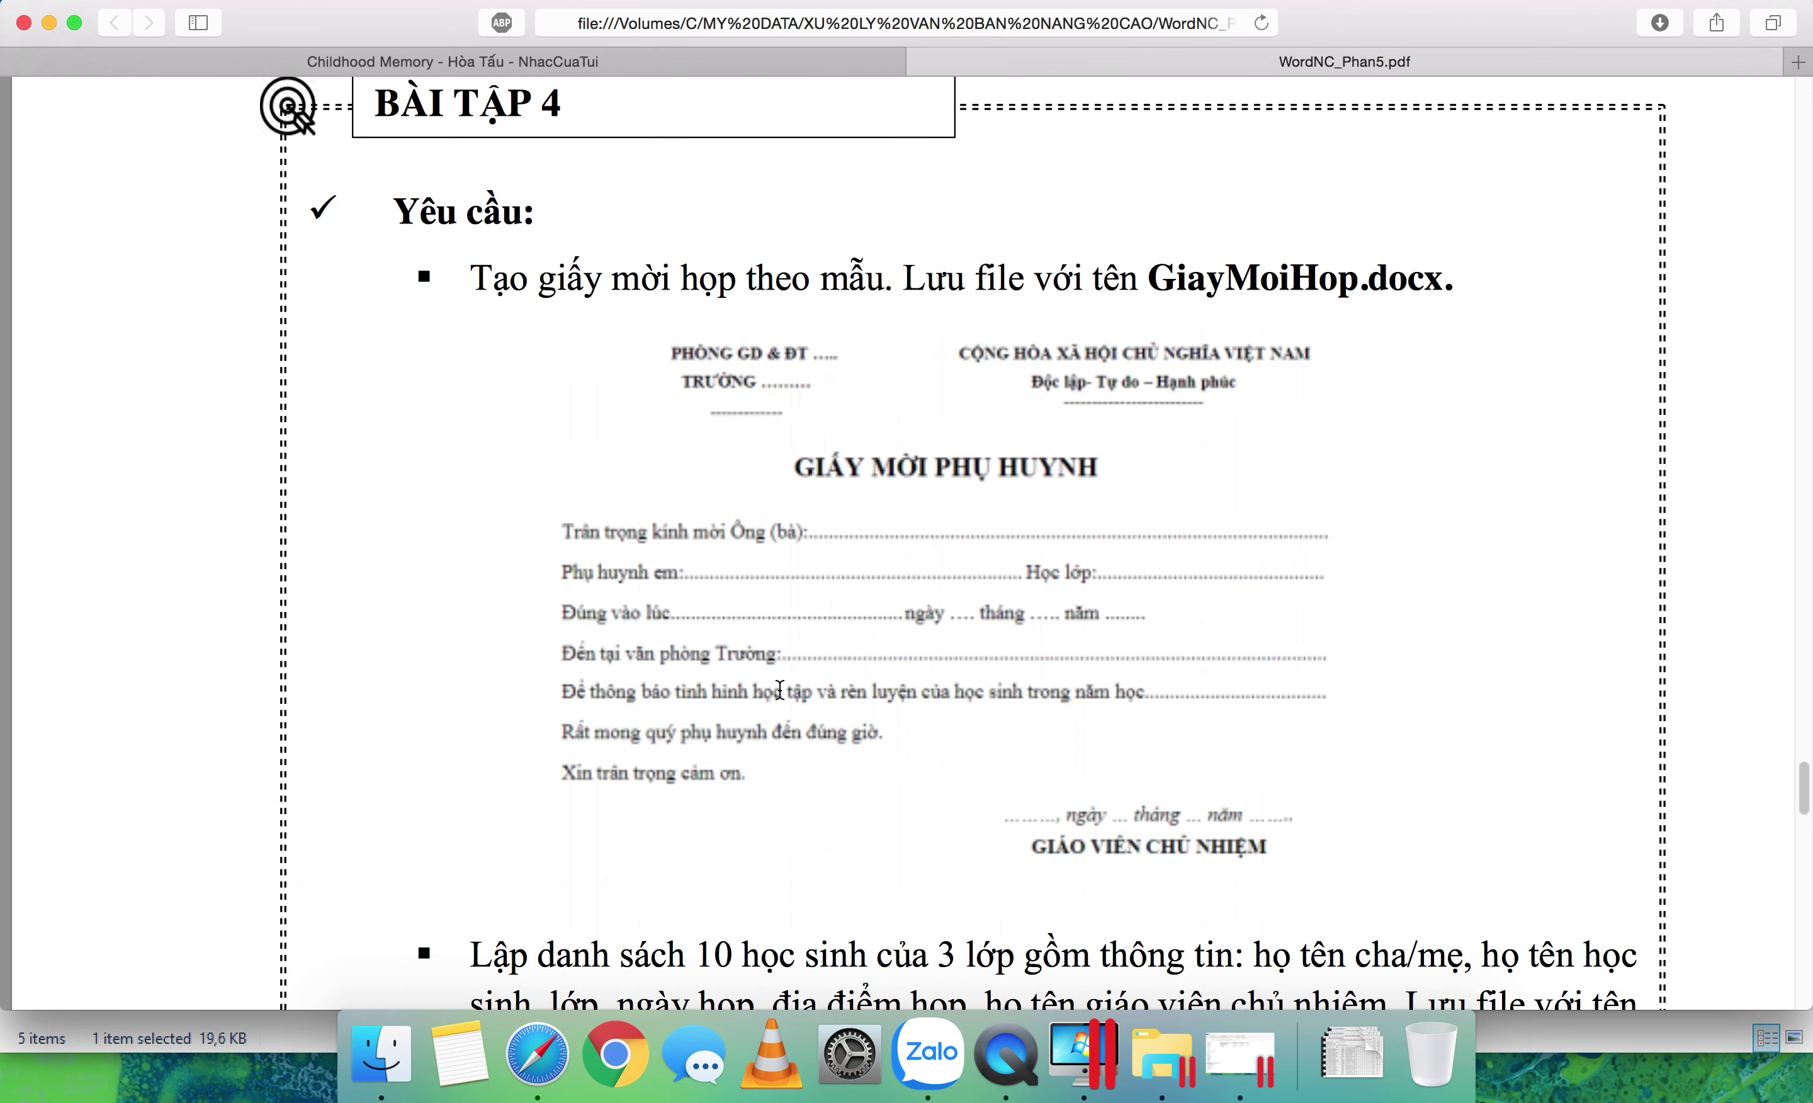
{"action": "scroll", "coordinate": [774, 691], "scroll_direction": "down", "scroll_amount": 2}
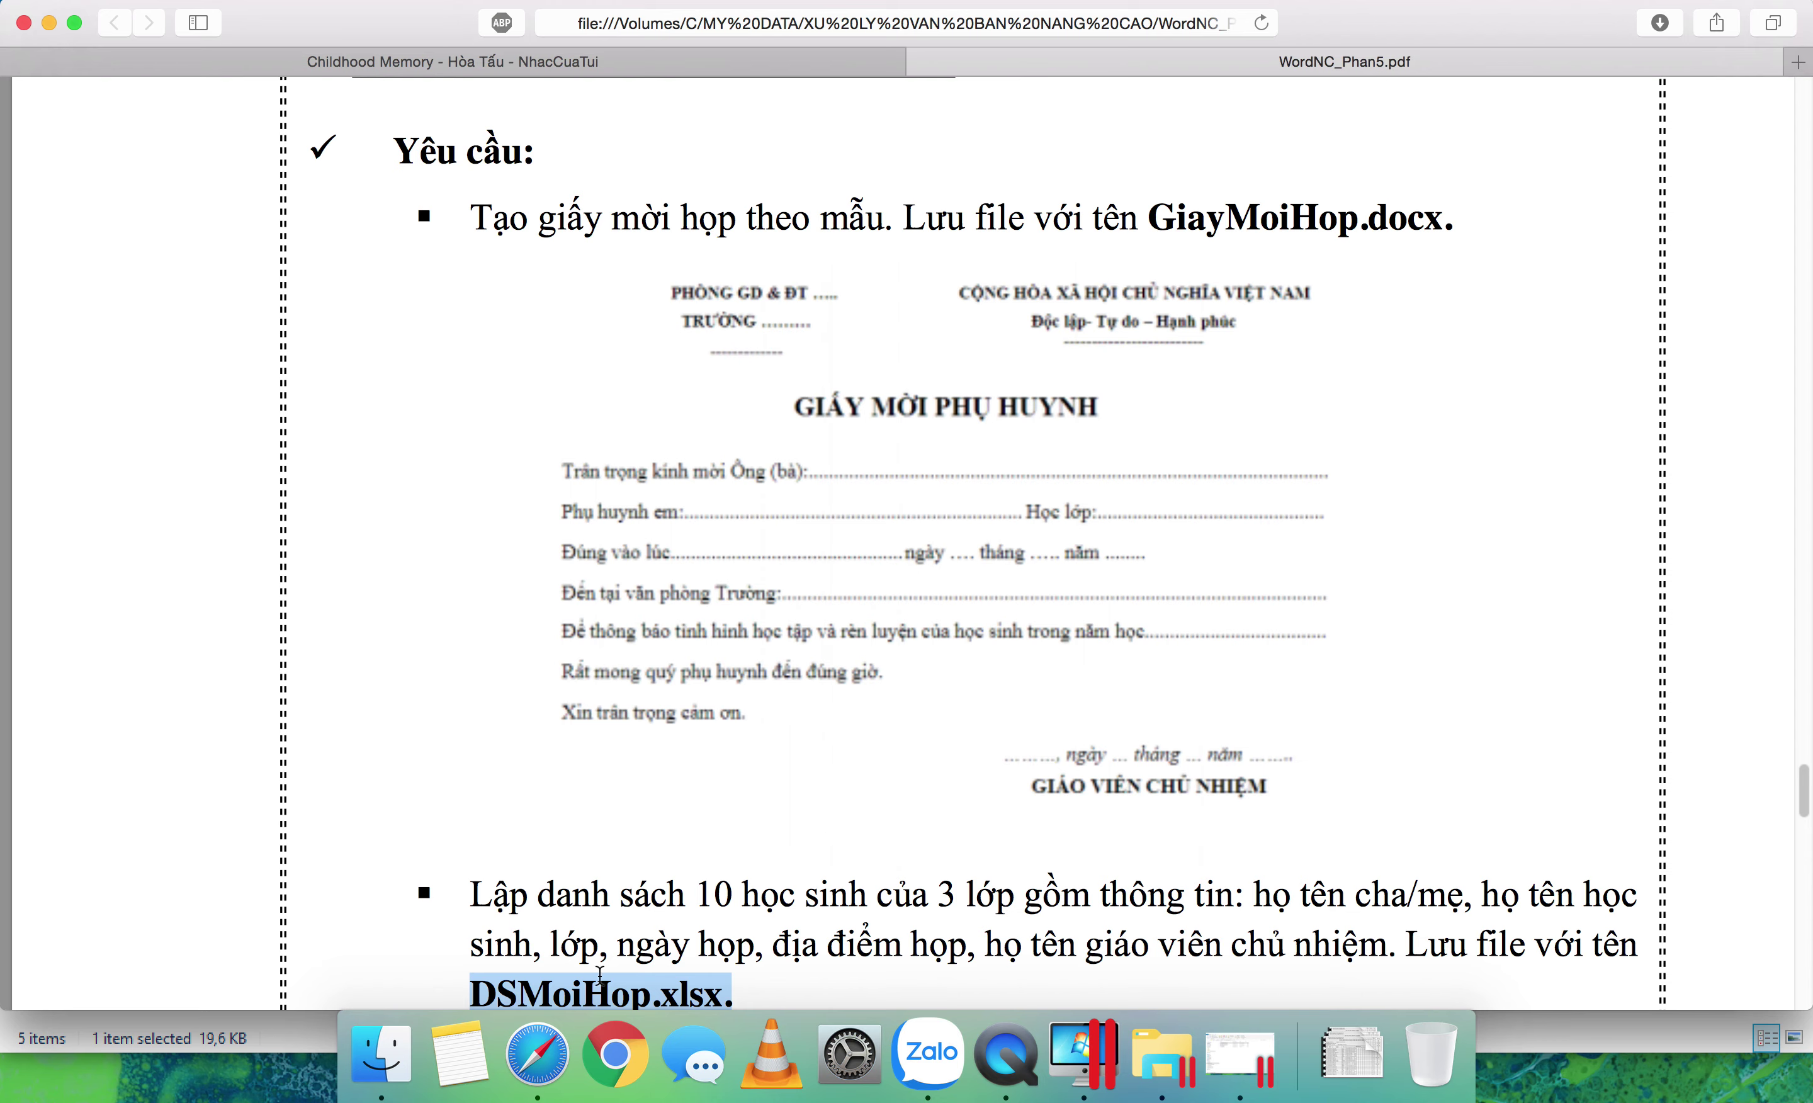
Step: Switch to File Explorer and check the contents of the DU LIEU MAU folder in MY DATA
{"action": "left_click", "coordinate": [1163, 1055]}
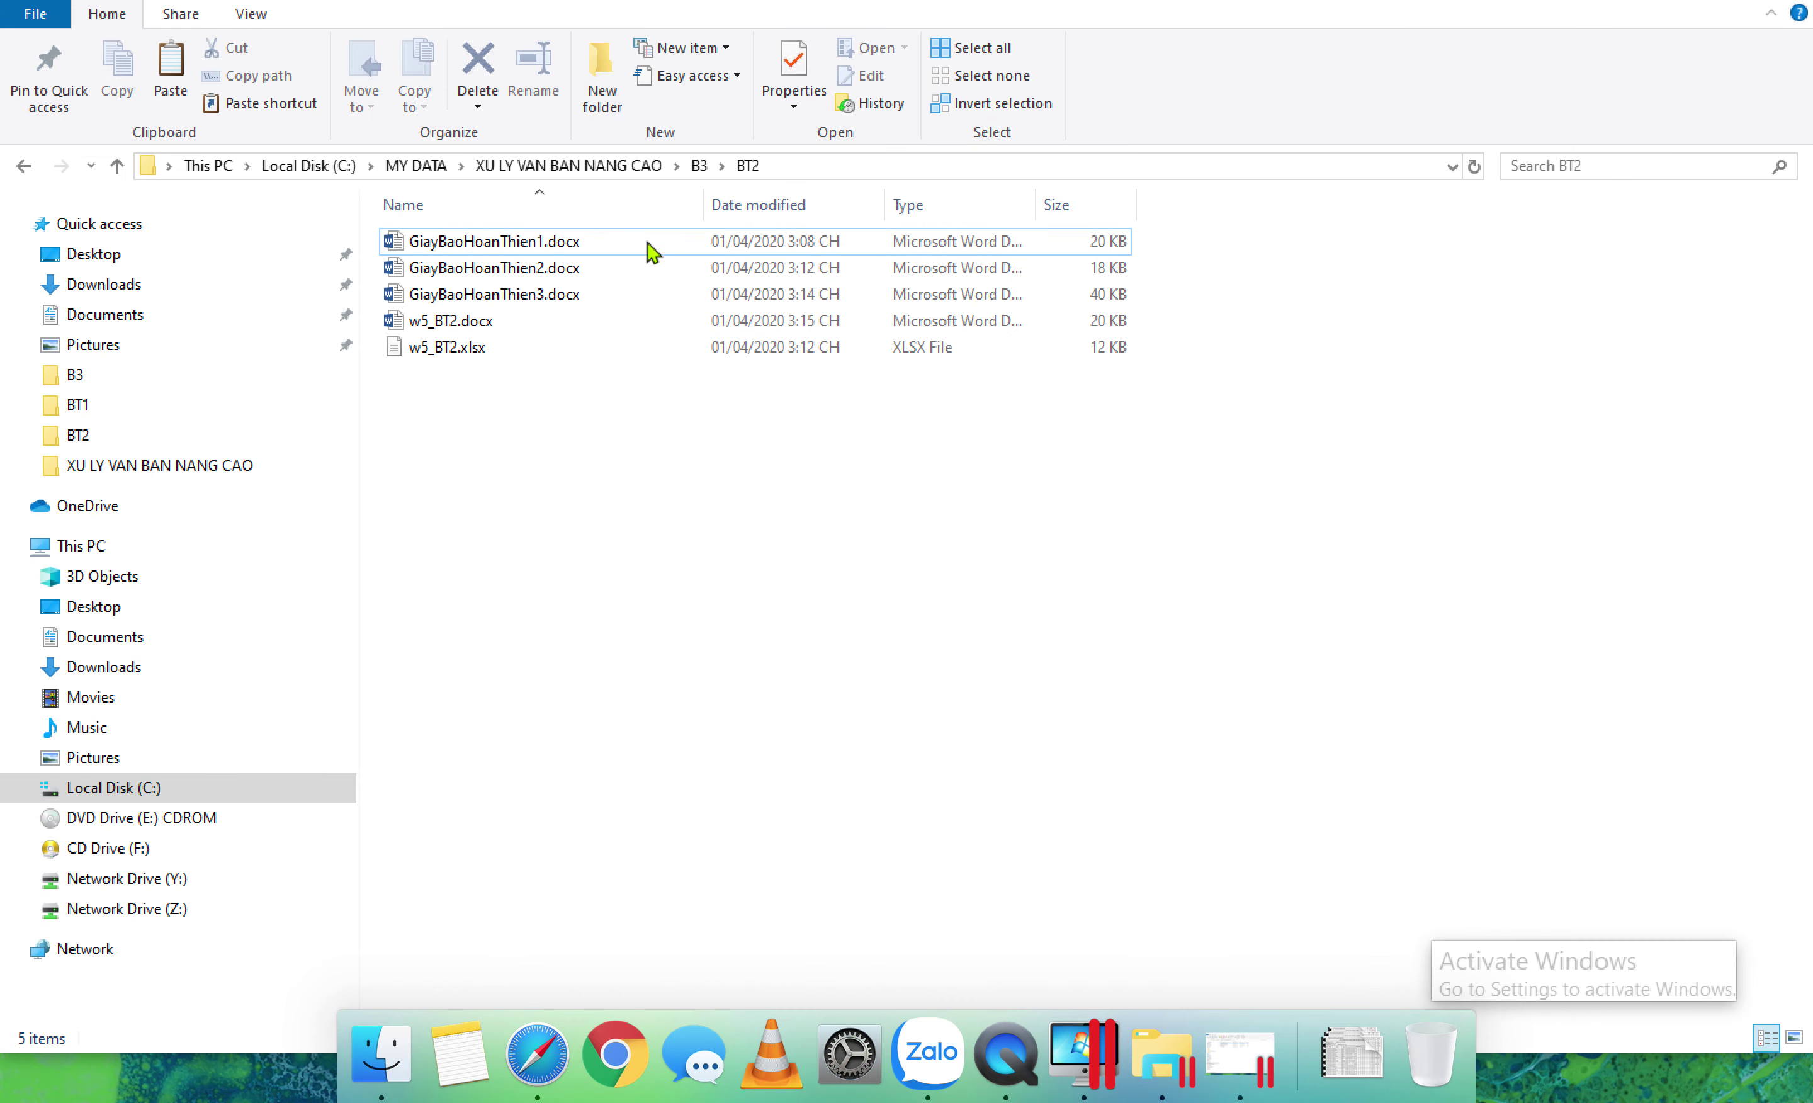
{"action": "left_click", "coordinate": [436, 168]}
{"action": "left_click", "coordinate": [467, 296]}
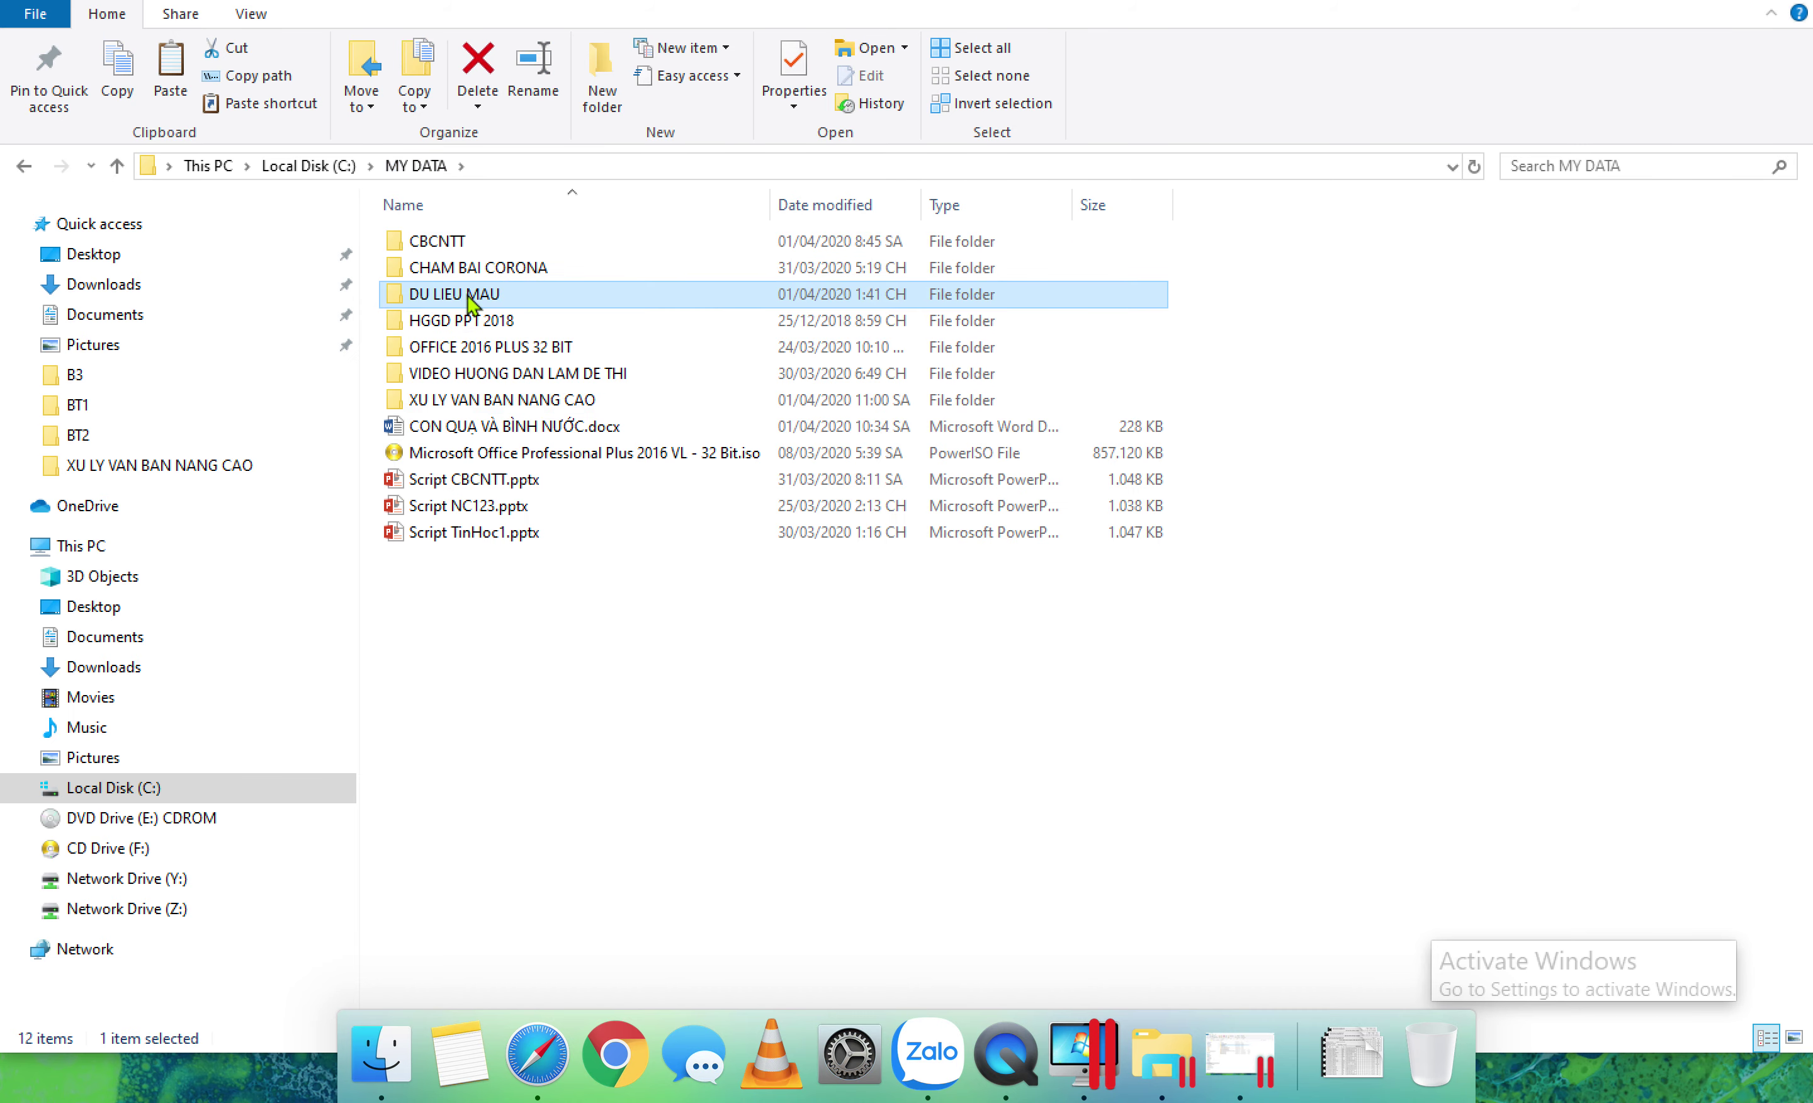
{"action": "double_click", "coordinate": [467, 295]}
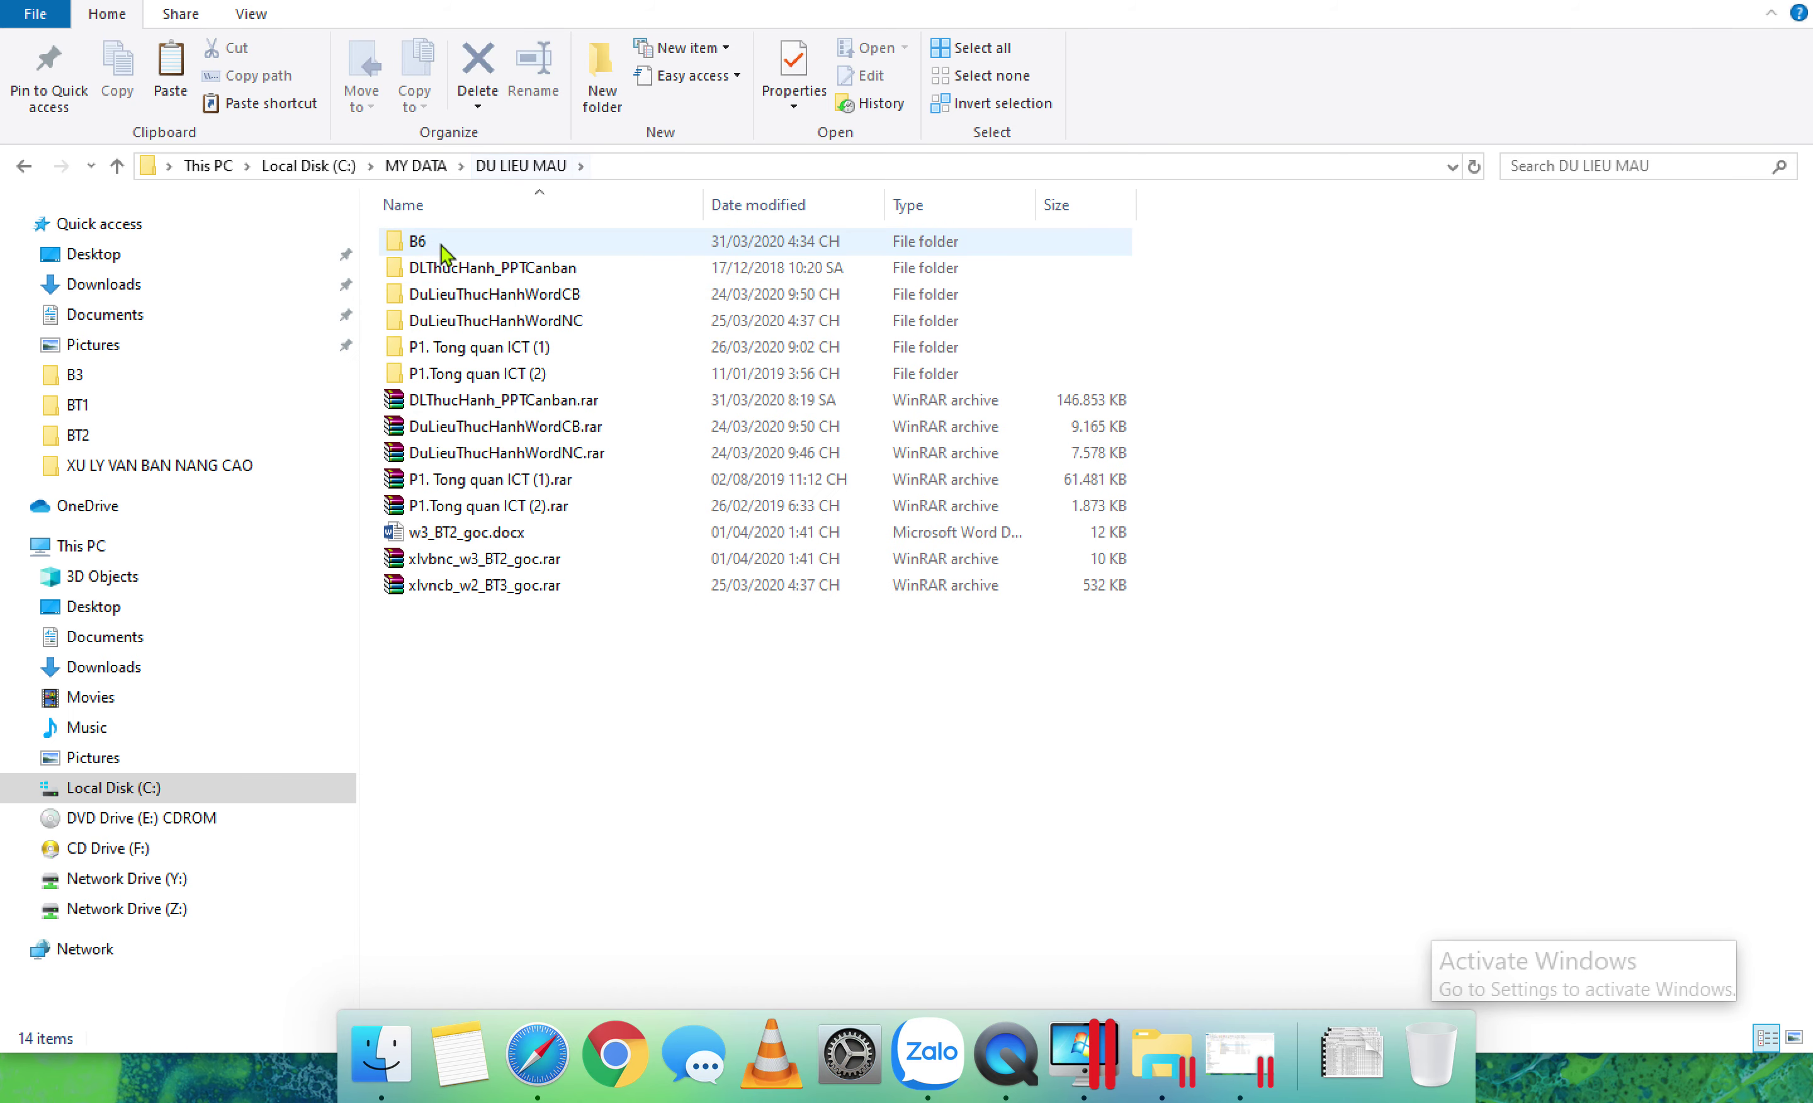
{"action": "left_click", "coordinate": [428, 170]}
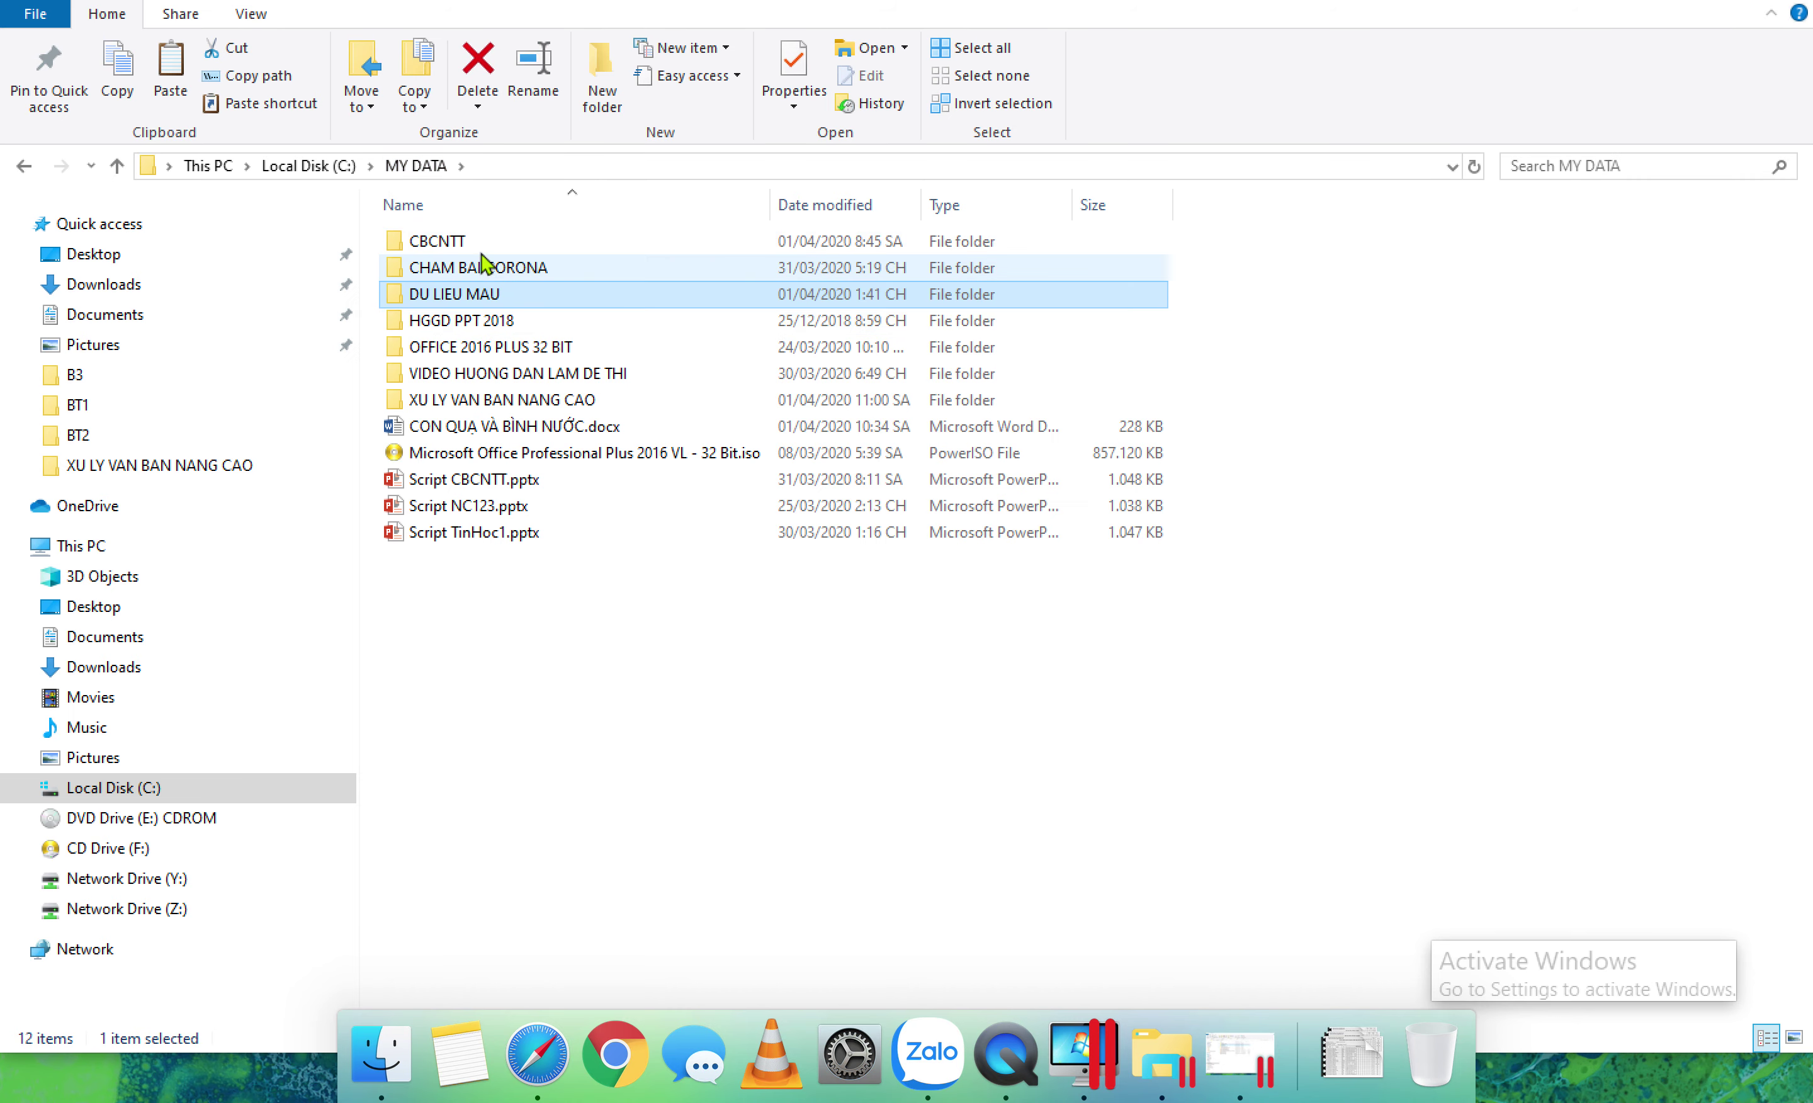
Step: Create a folder named BT4 in the B3 folder of XU LY VAN BAN NANG CAO and open it
{"action": "left_click", "coordinate": [503, 399]}
{"action": "double_click", "coordinate": [503, 399]}
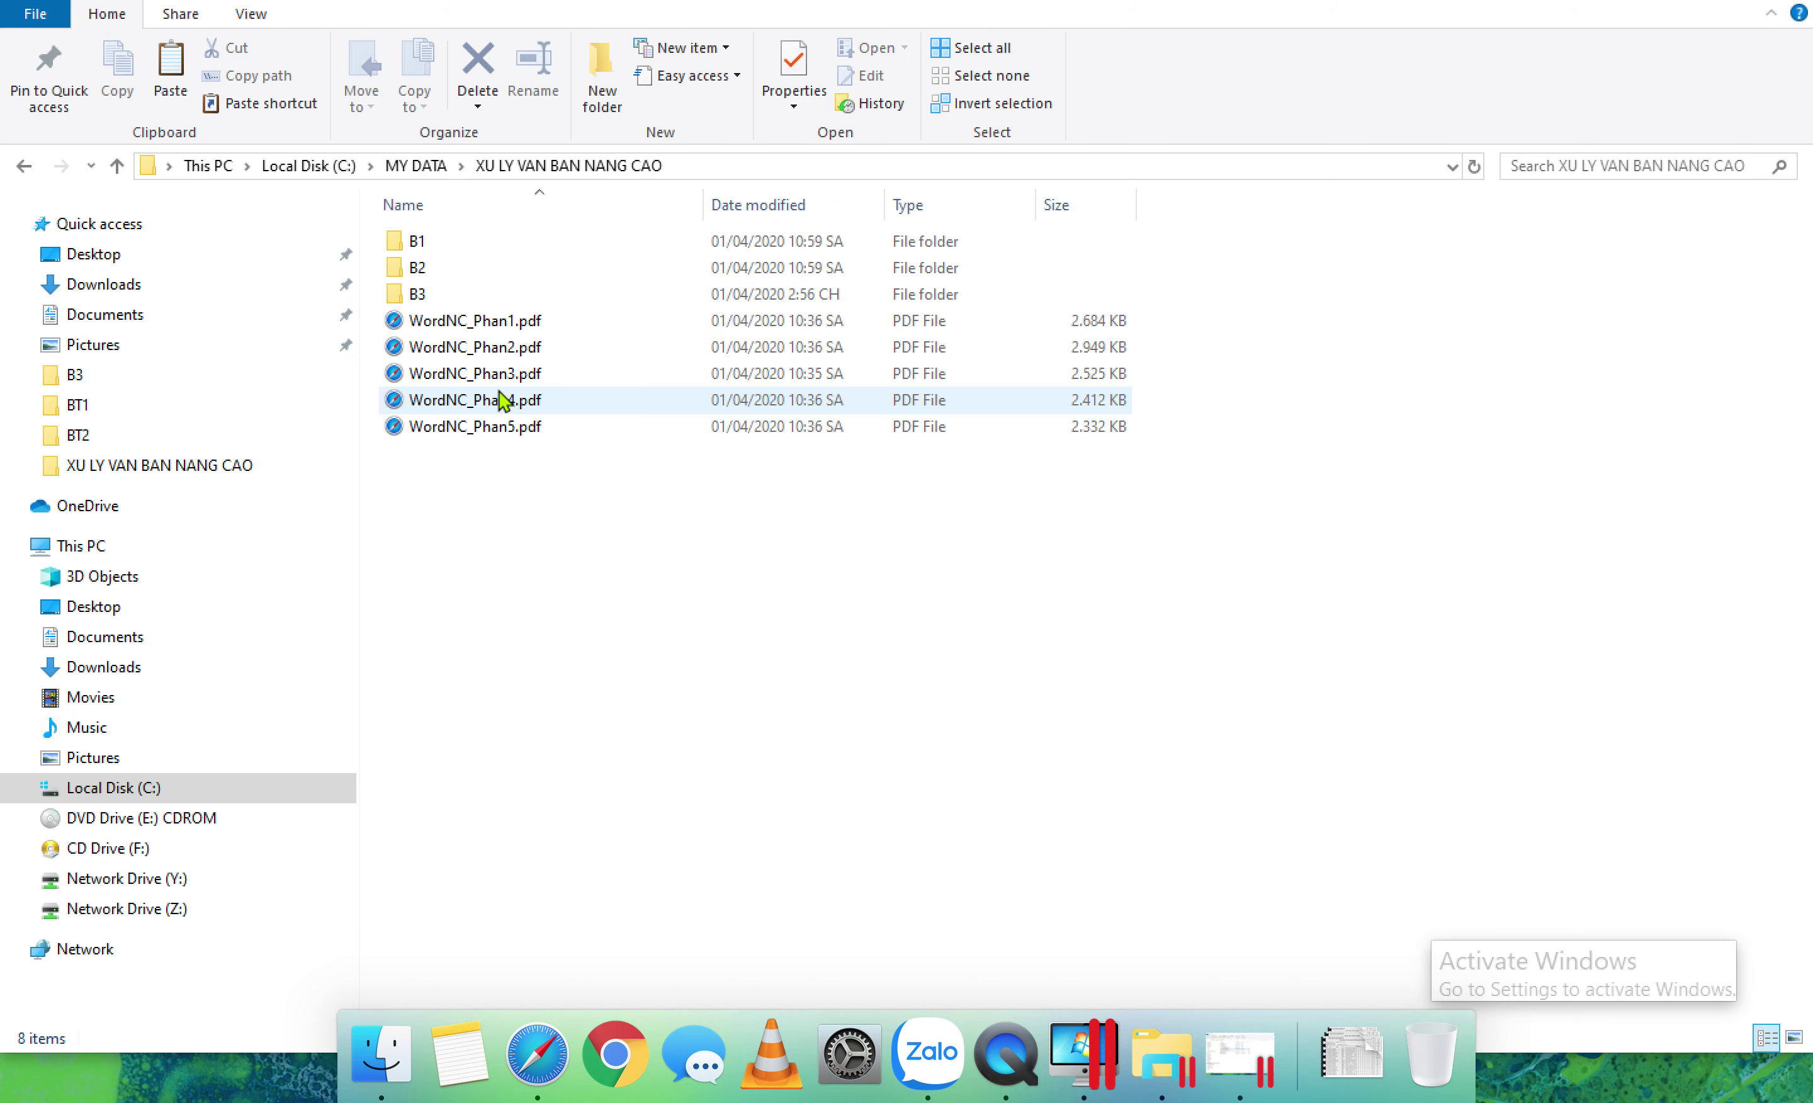
{"action": "double_click", "coordinate": [424, 293]}
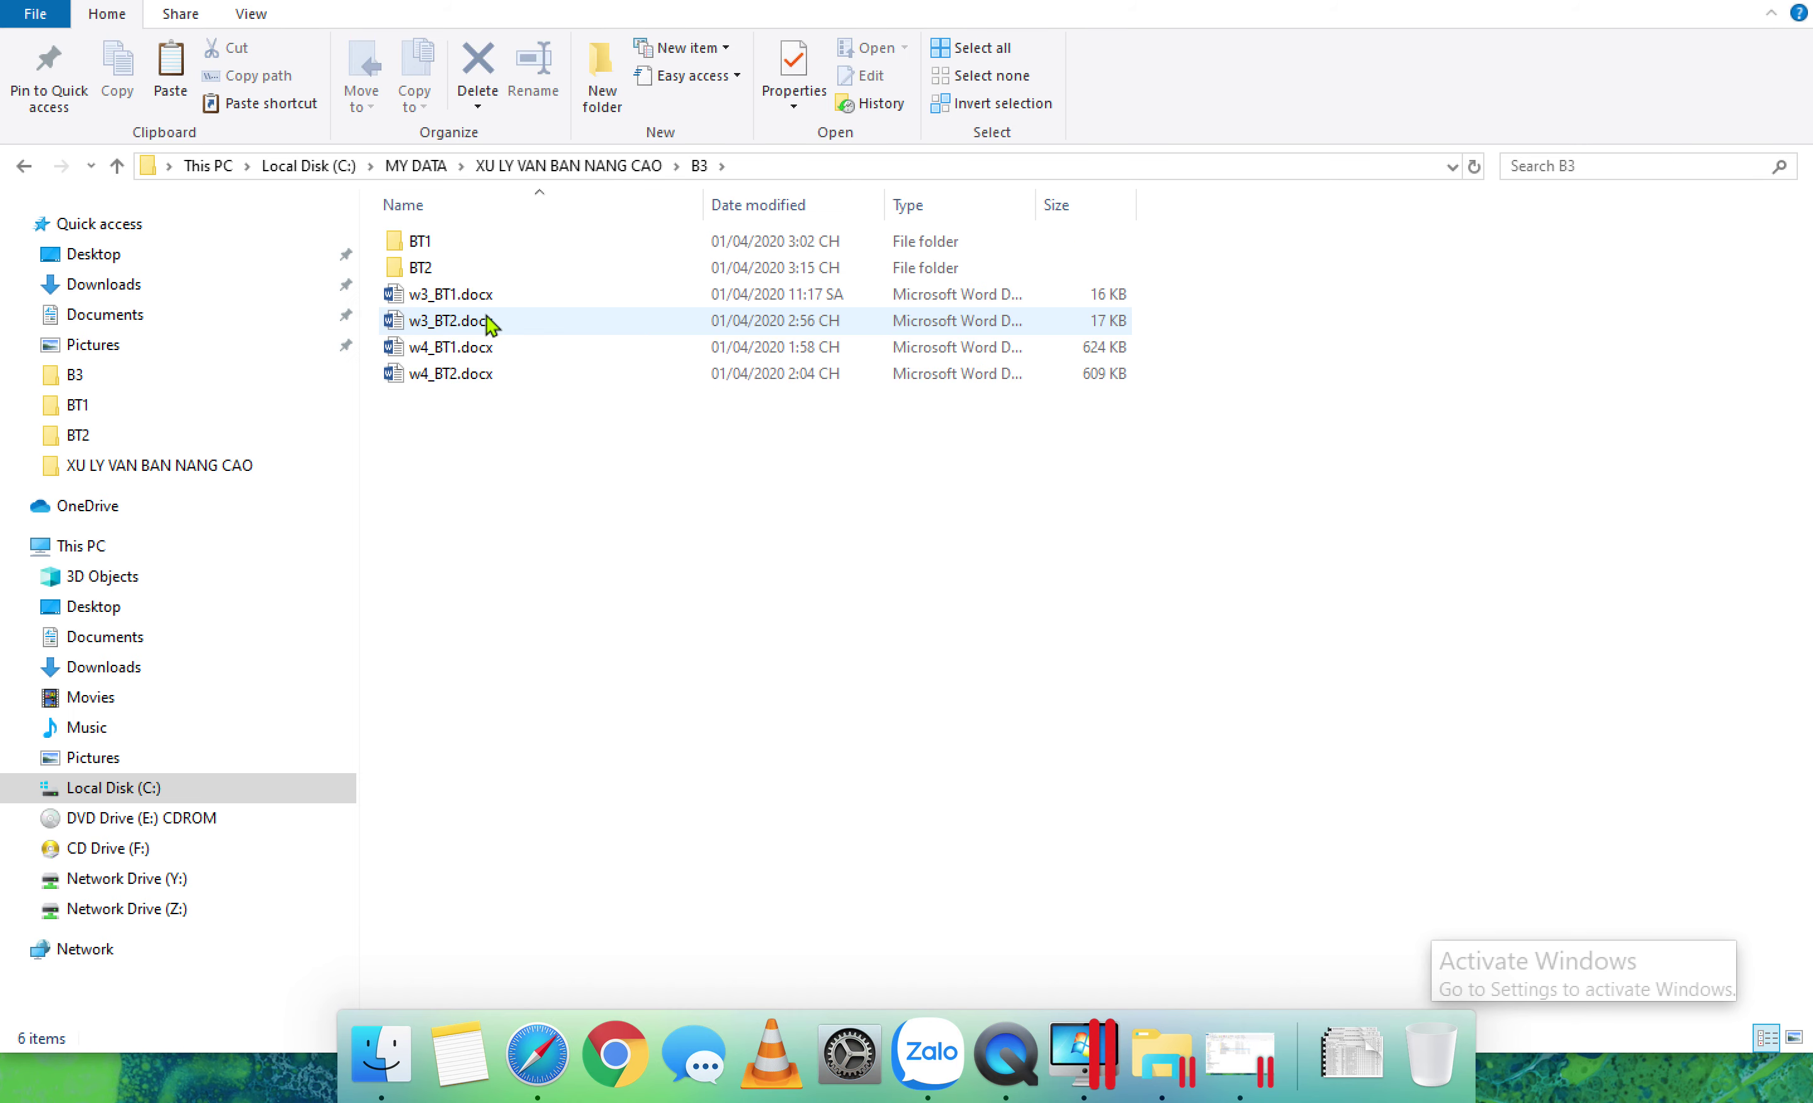
{"action": "left_click", "coordinate": [614, 79]}
{"action": "type", "text": "BT4"}
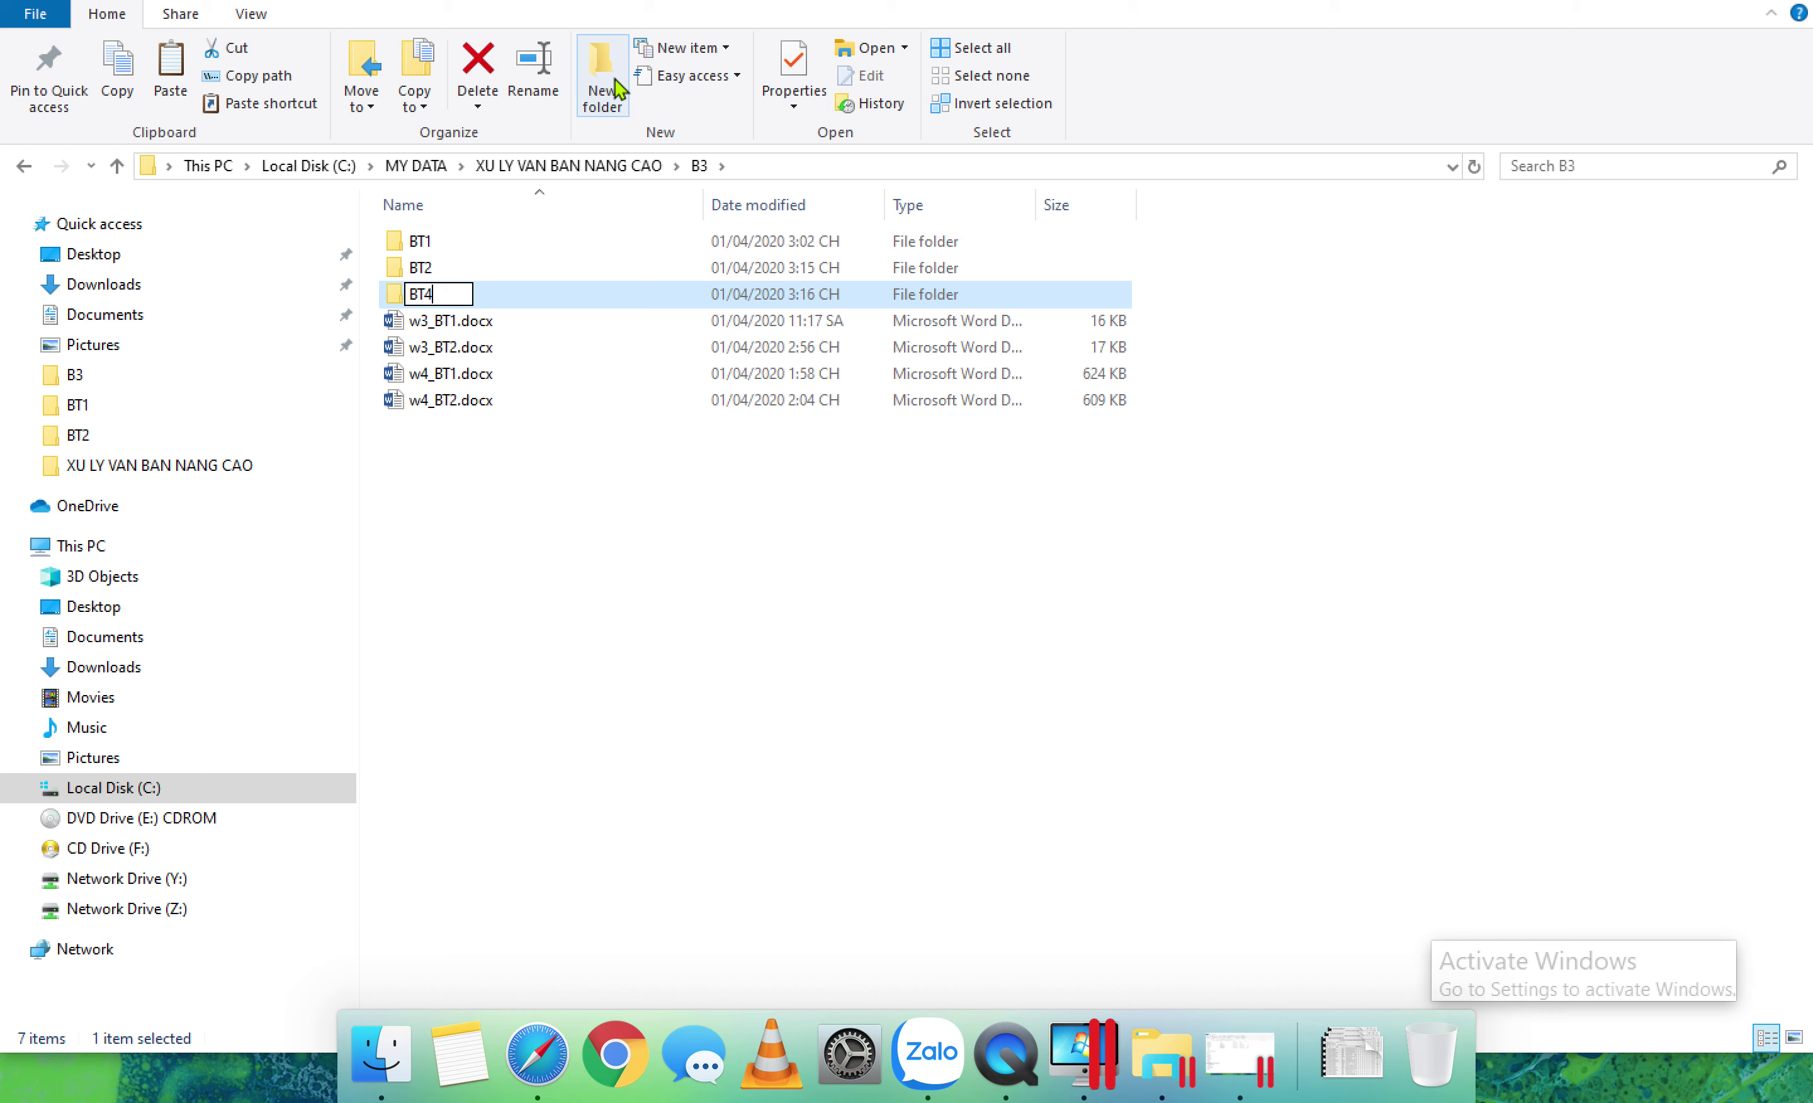
{"action": "double_click", "coordinate": [523, 294]}
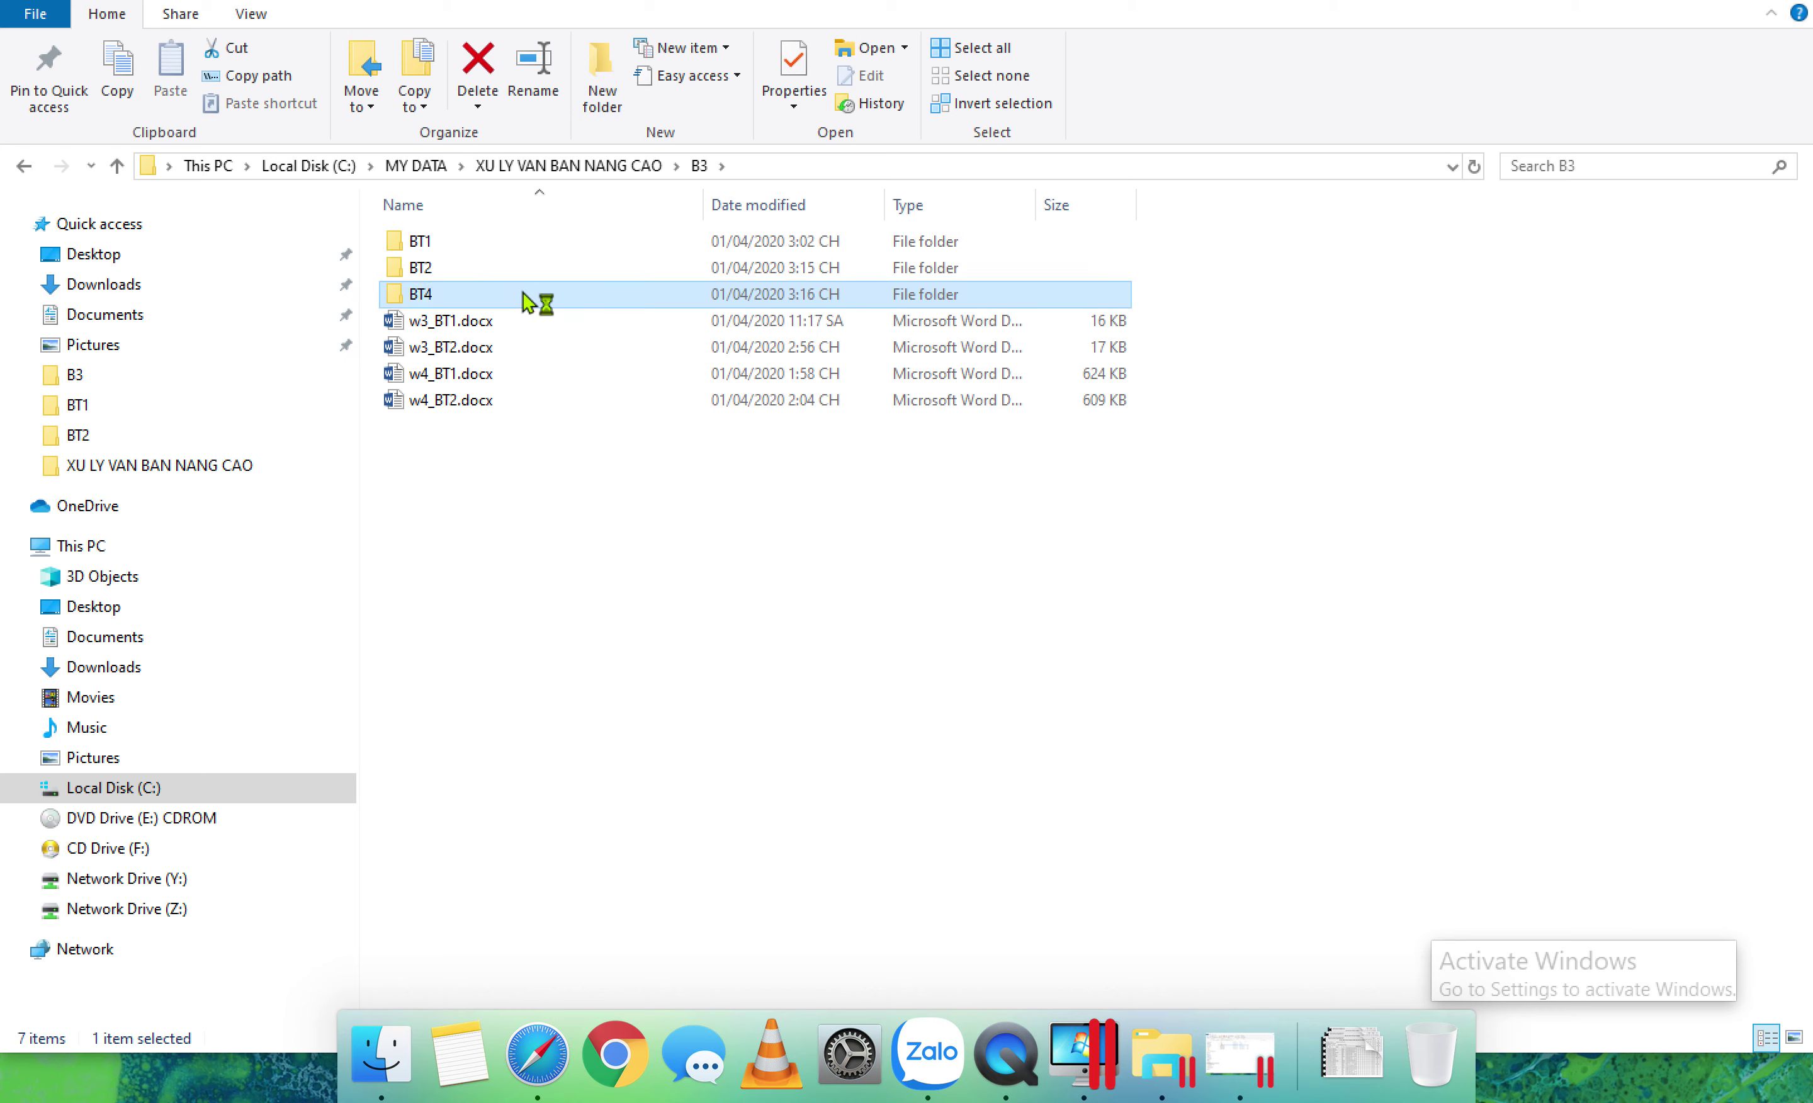
Step: Create a new Word document named GiayMoi in the BT4 folder and open it
{"action": "right_click", "coordinate": [565, 320]}
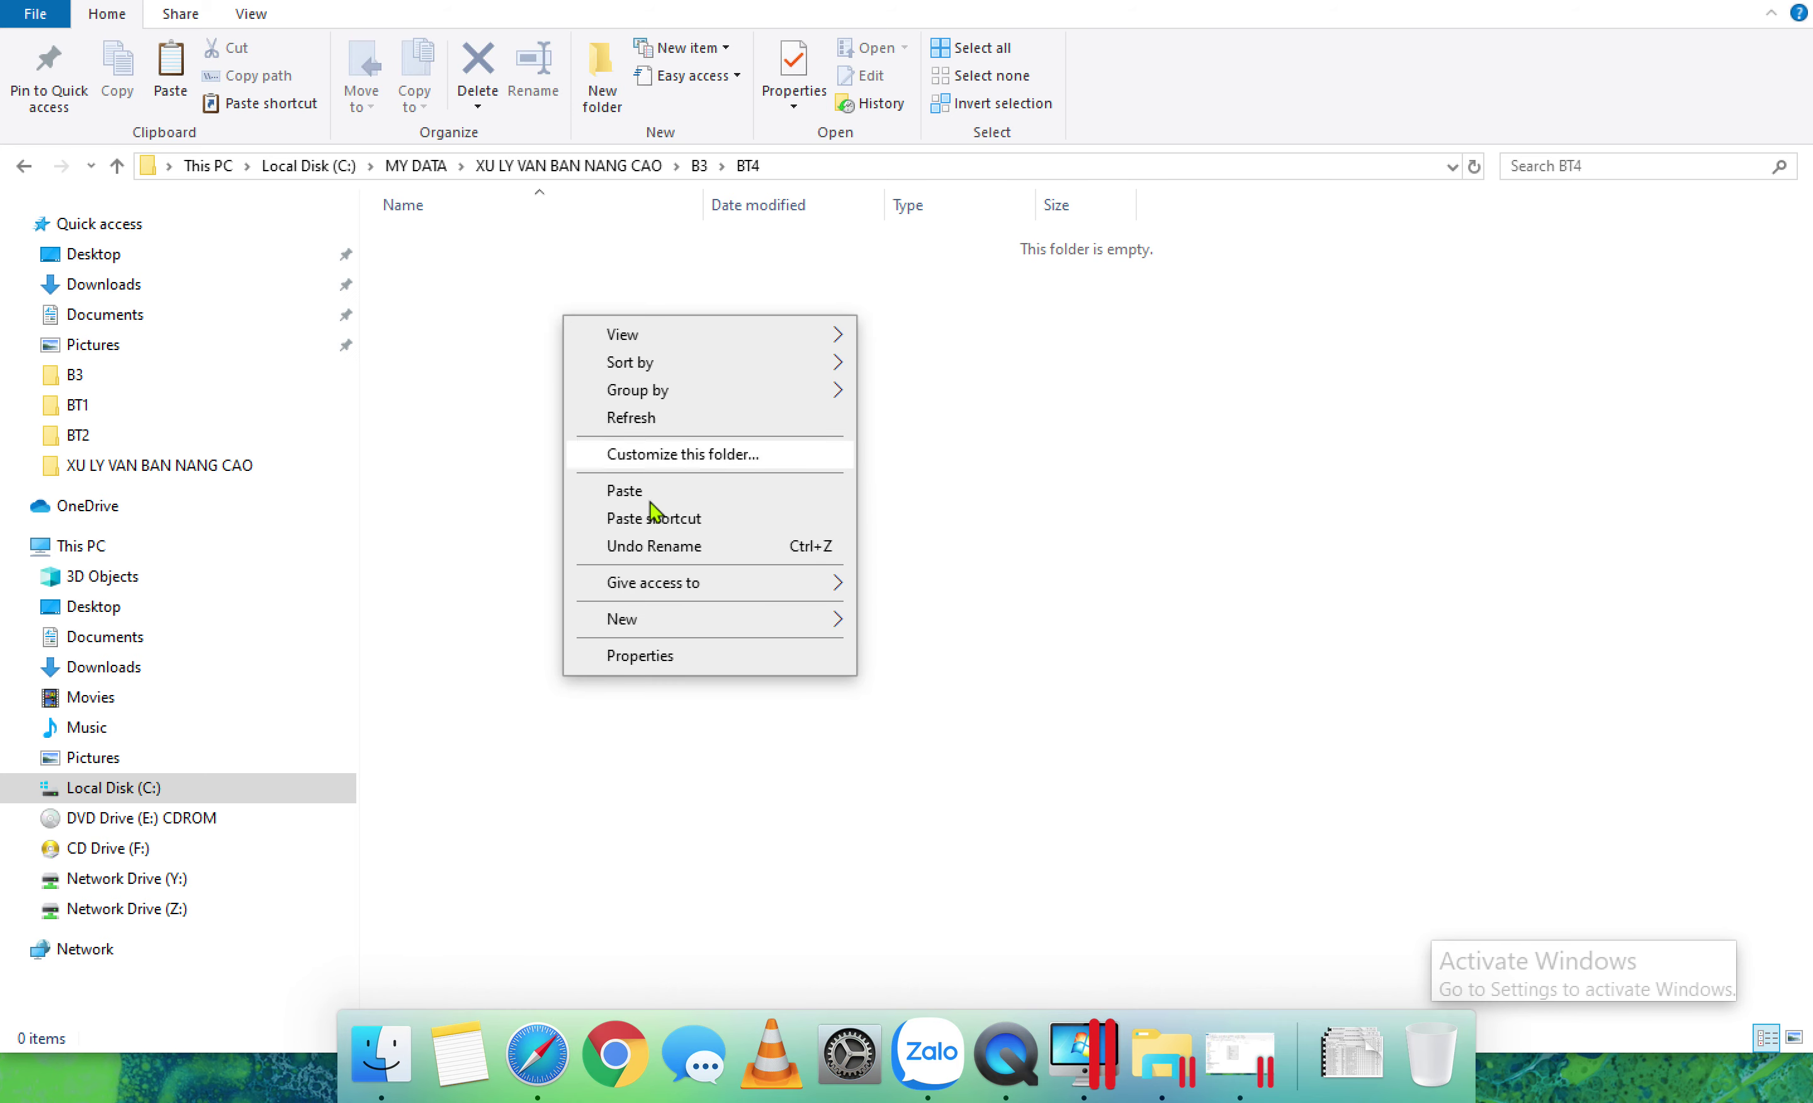
{"action": "mouse_move", "coordinate": [660, 617]}
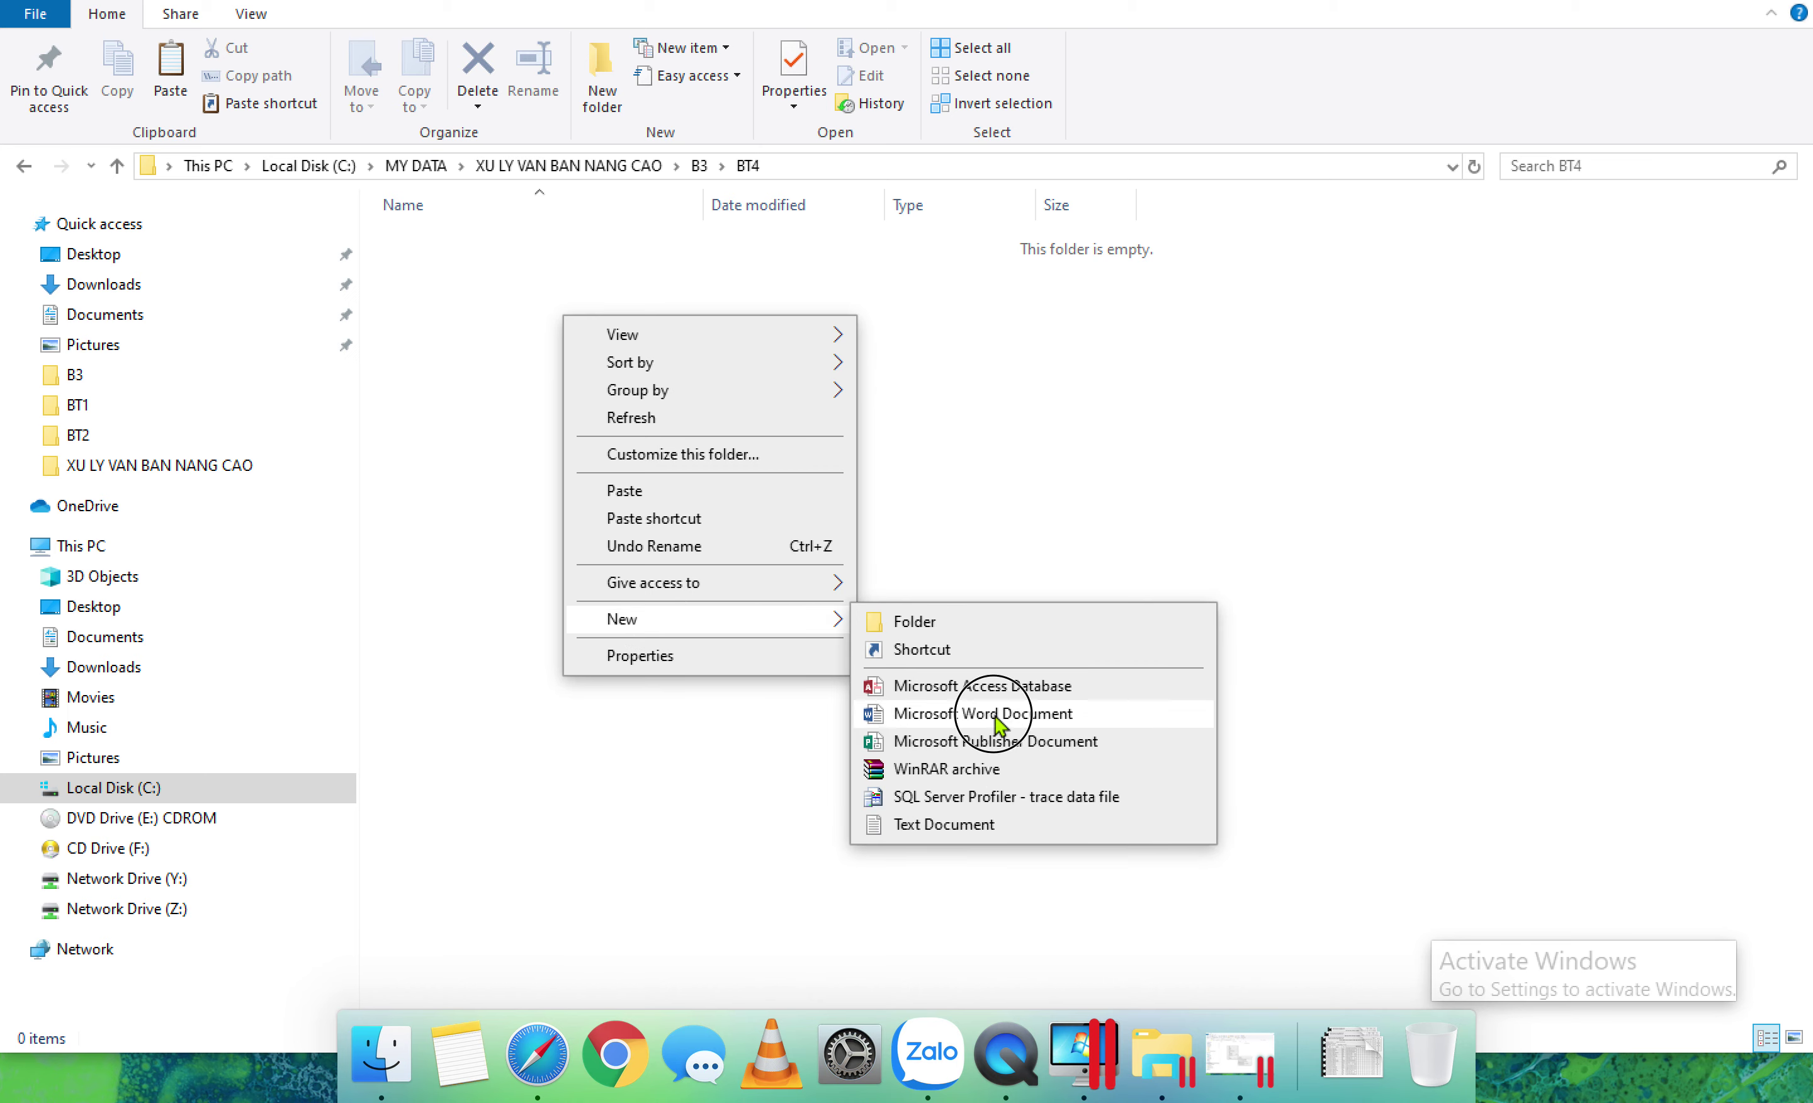
{"action": "left_click", "coordinate": [995, 715]}
{"action": "type", "text": "GiayMoiPh"}
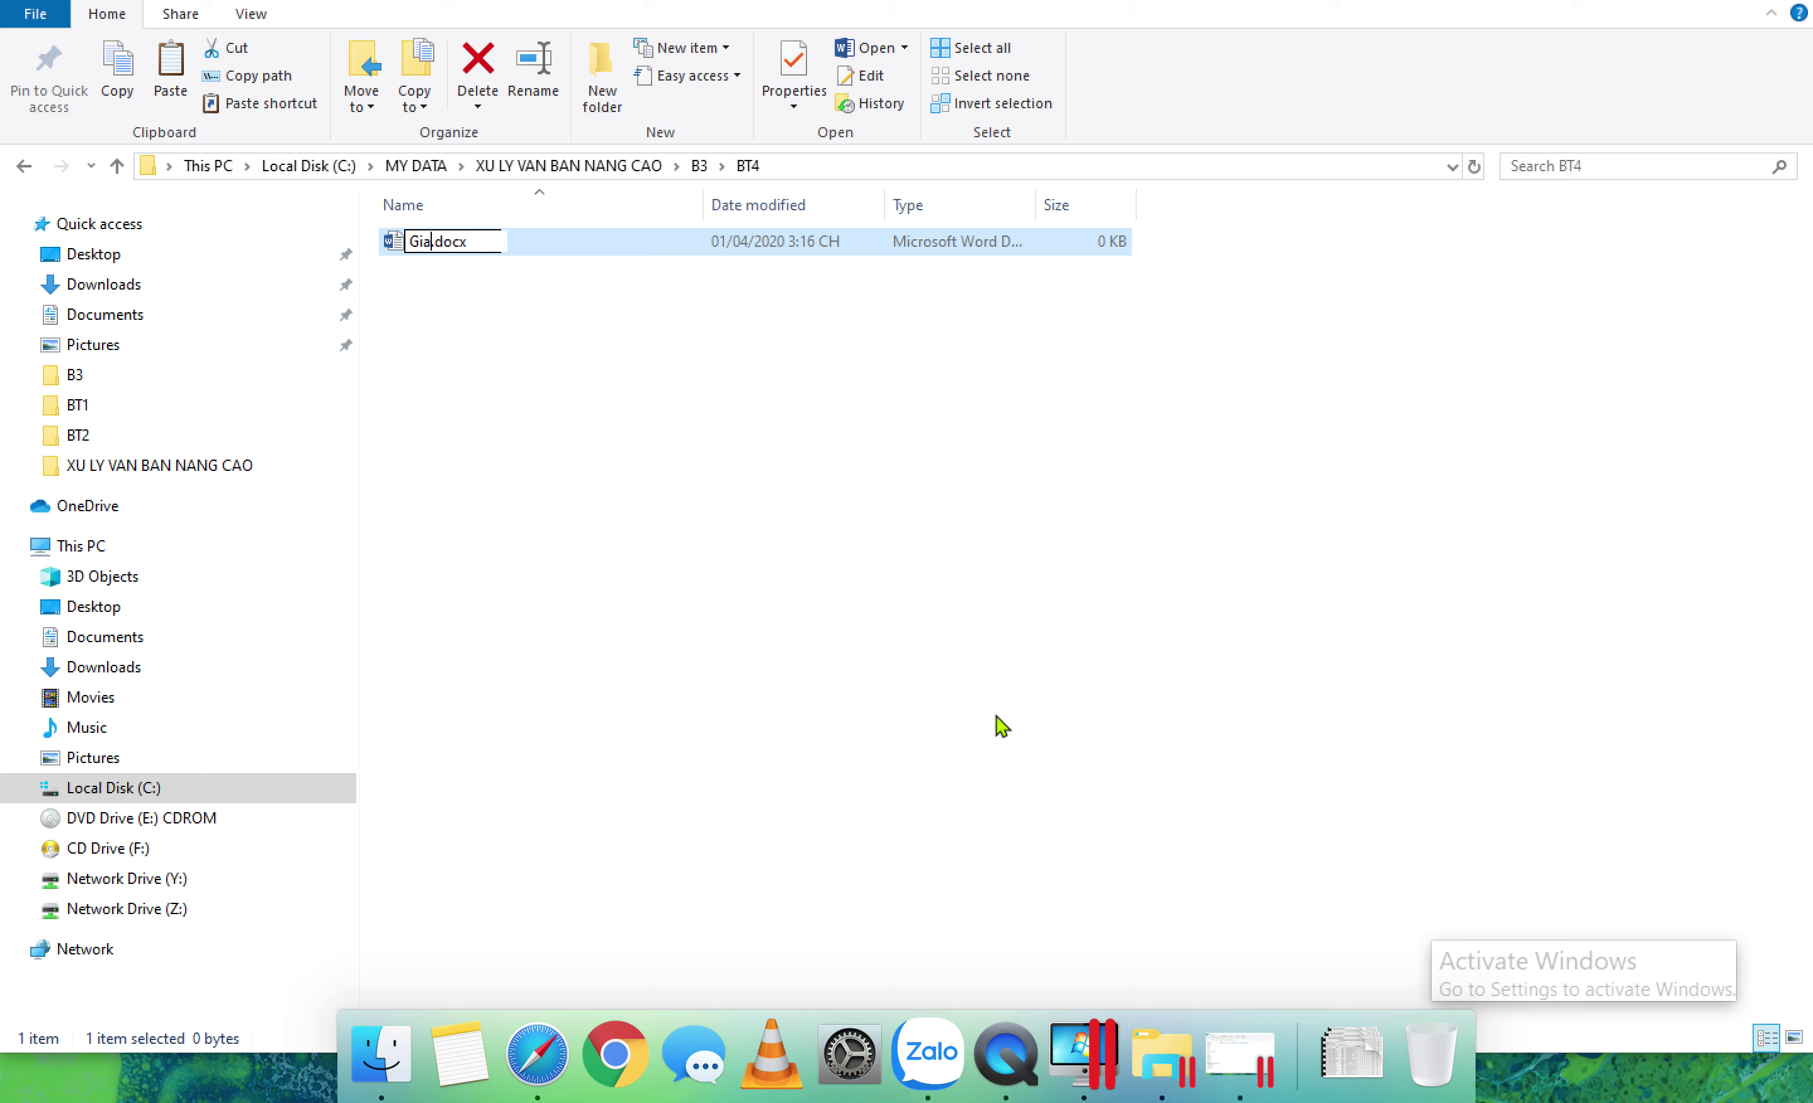
{"action": "type", "text": "u"}
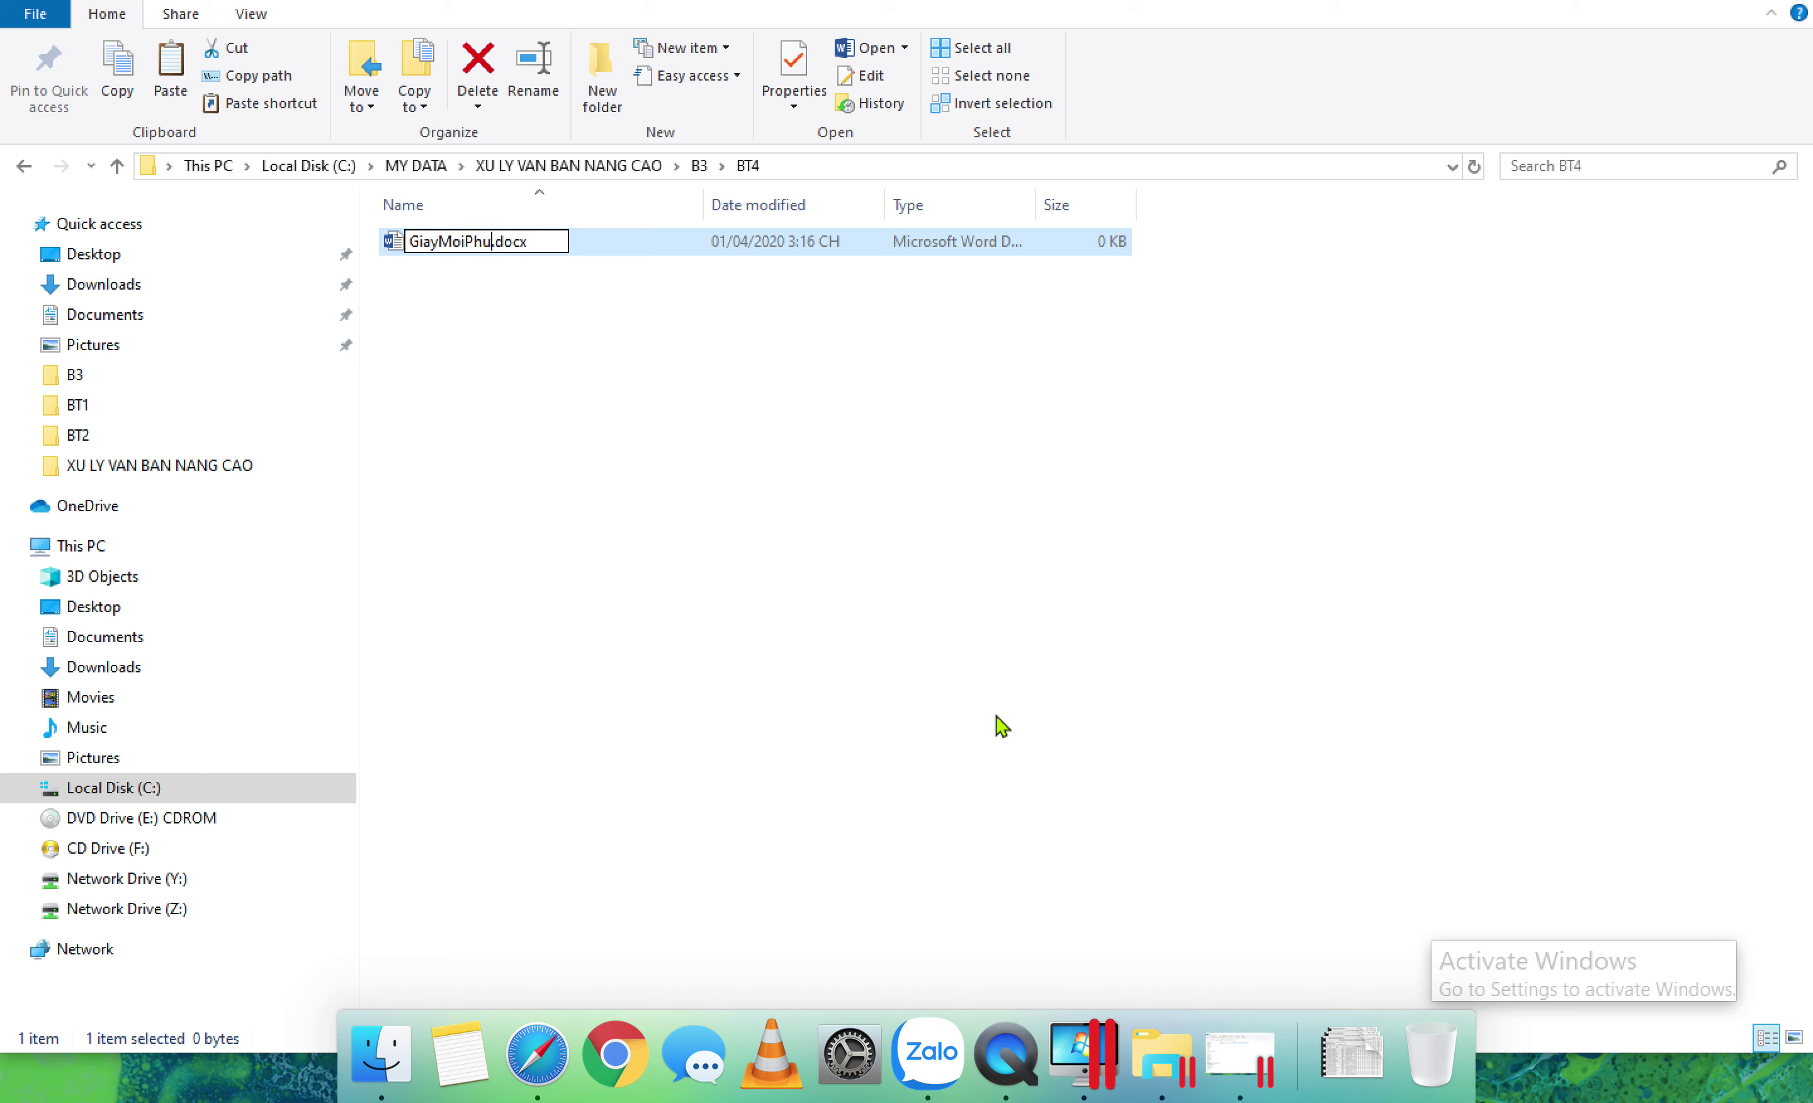
{"action": "key", "text": "BackSpace"}
{"action": "key", "text": "BackSpace"}
{"action": "key", "text": "BackSpace"}
{"action": "key", "text": "BackSpace"}
{"action": "key", "text": "BackSpace"}
{"action": "key", "text": "BackSpace"}
{"action": "type", "text": "Moi"}
{"action": "key", "text": "Return"}
{"action": "key", "text": "Return"}
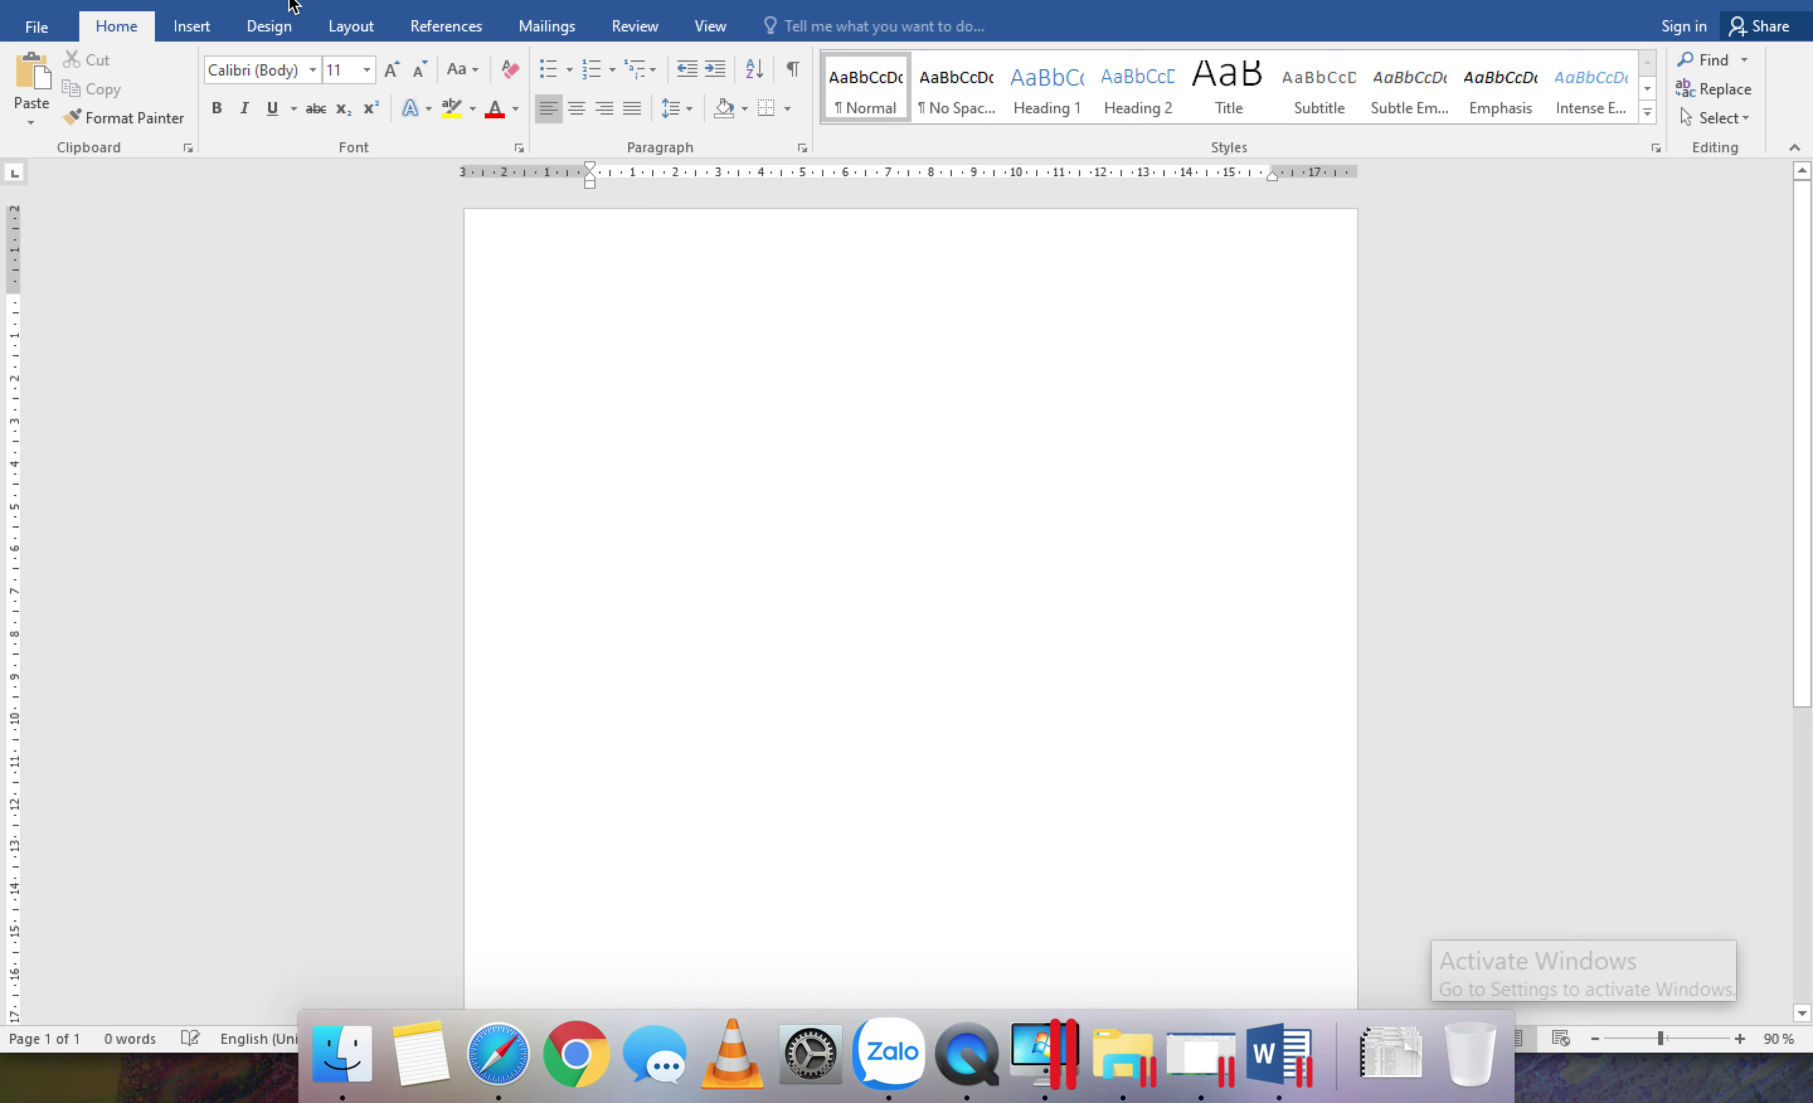
Step: Insert a table with two columns and one row at the start of the blank document
{"action": "left_click", "coordinate": [211, 29]}
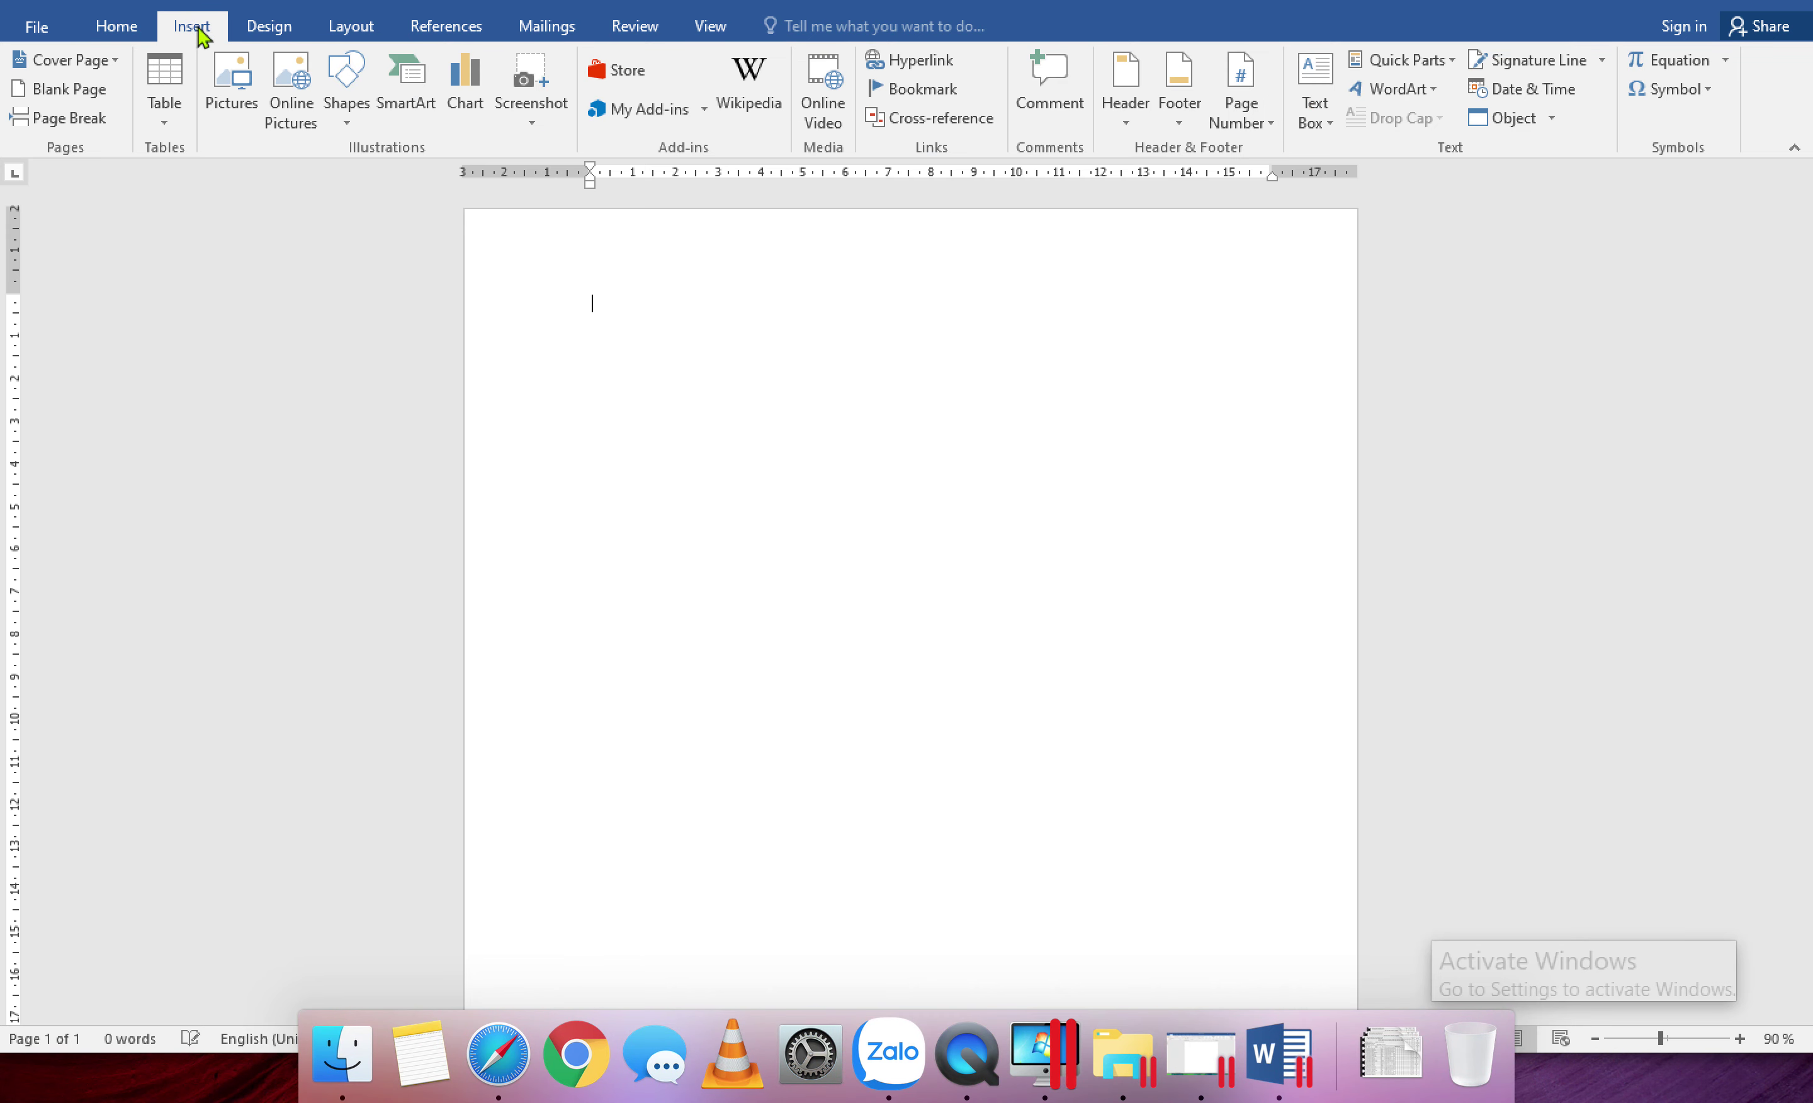
{"action": "left_click", "coordinate": [182, 116]}
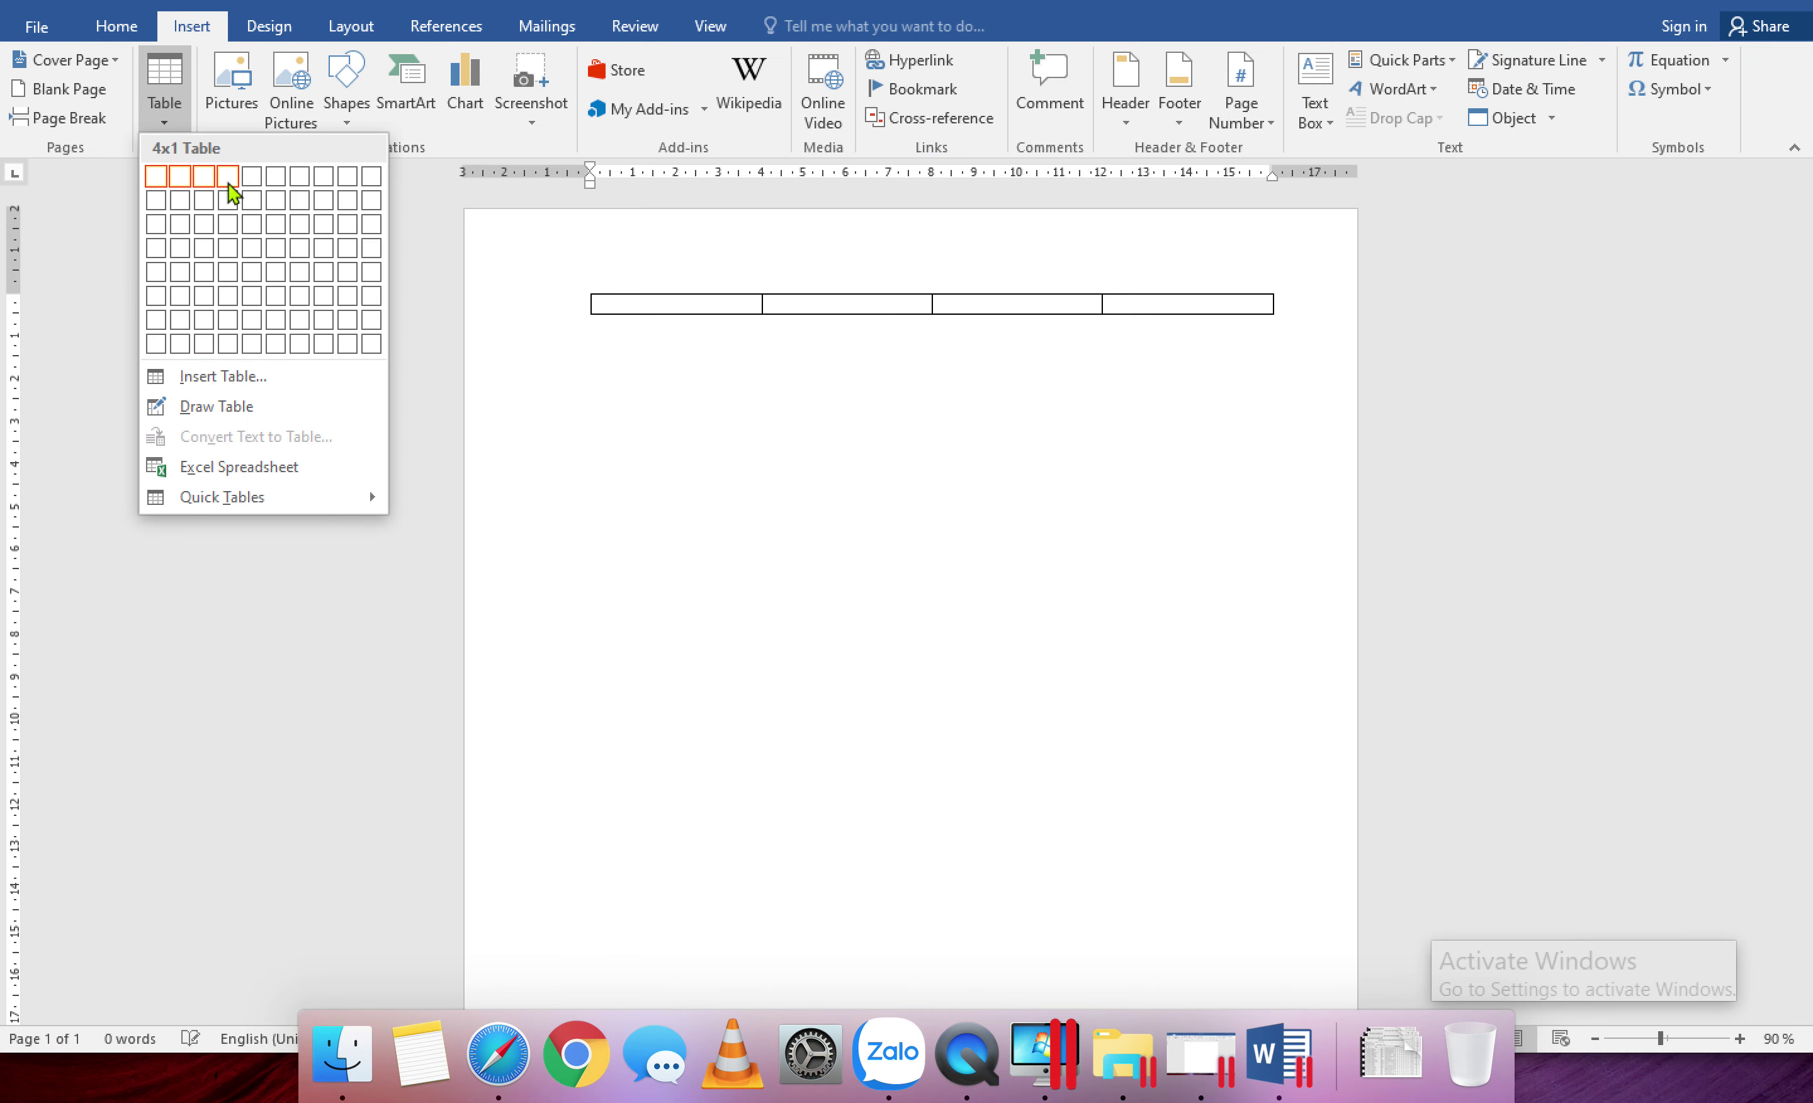
{"action": "left_click", "coordinate": [184, 186]}
Step: Enter "Phòng GD & DT" and "Trường" on two lines in the table's first cell
{"action": "left_click", "coordinate": [790, 313]}
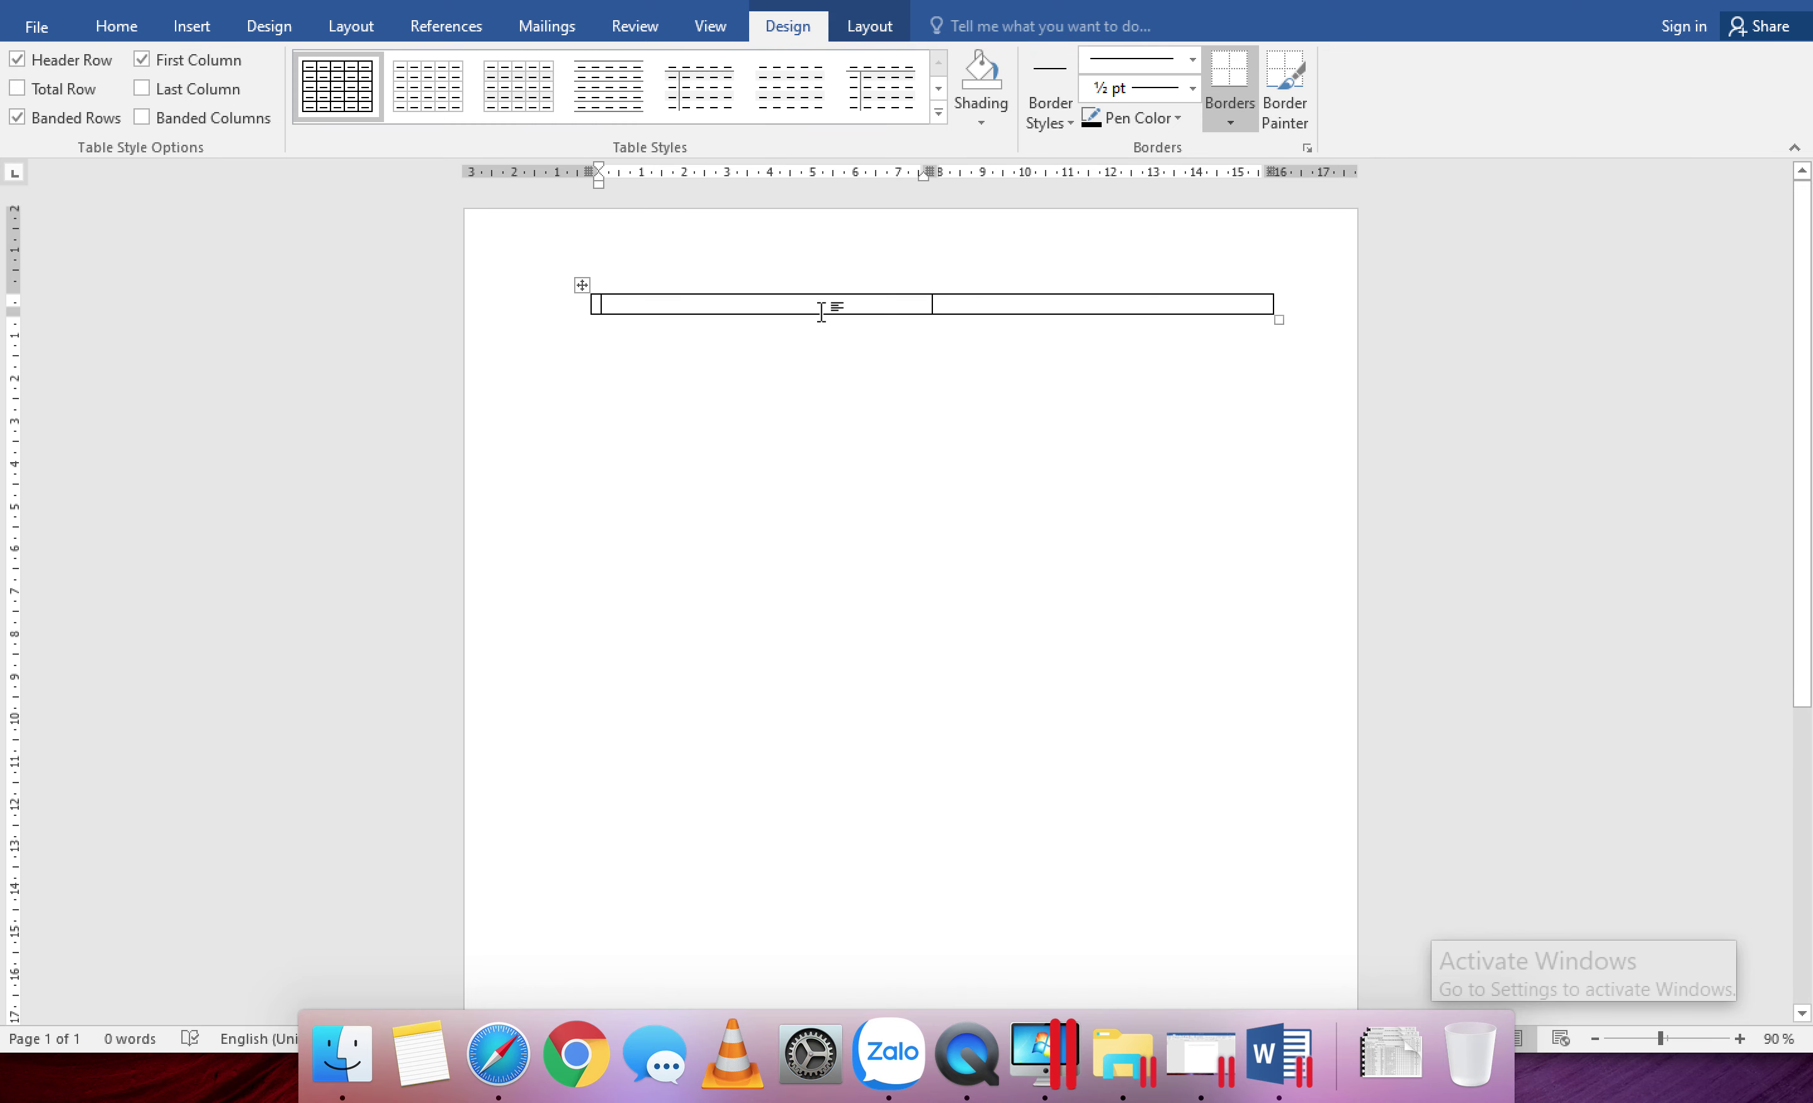
{"action": "type", "text": "Phòng"}
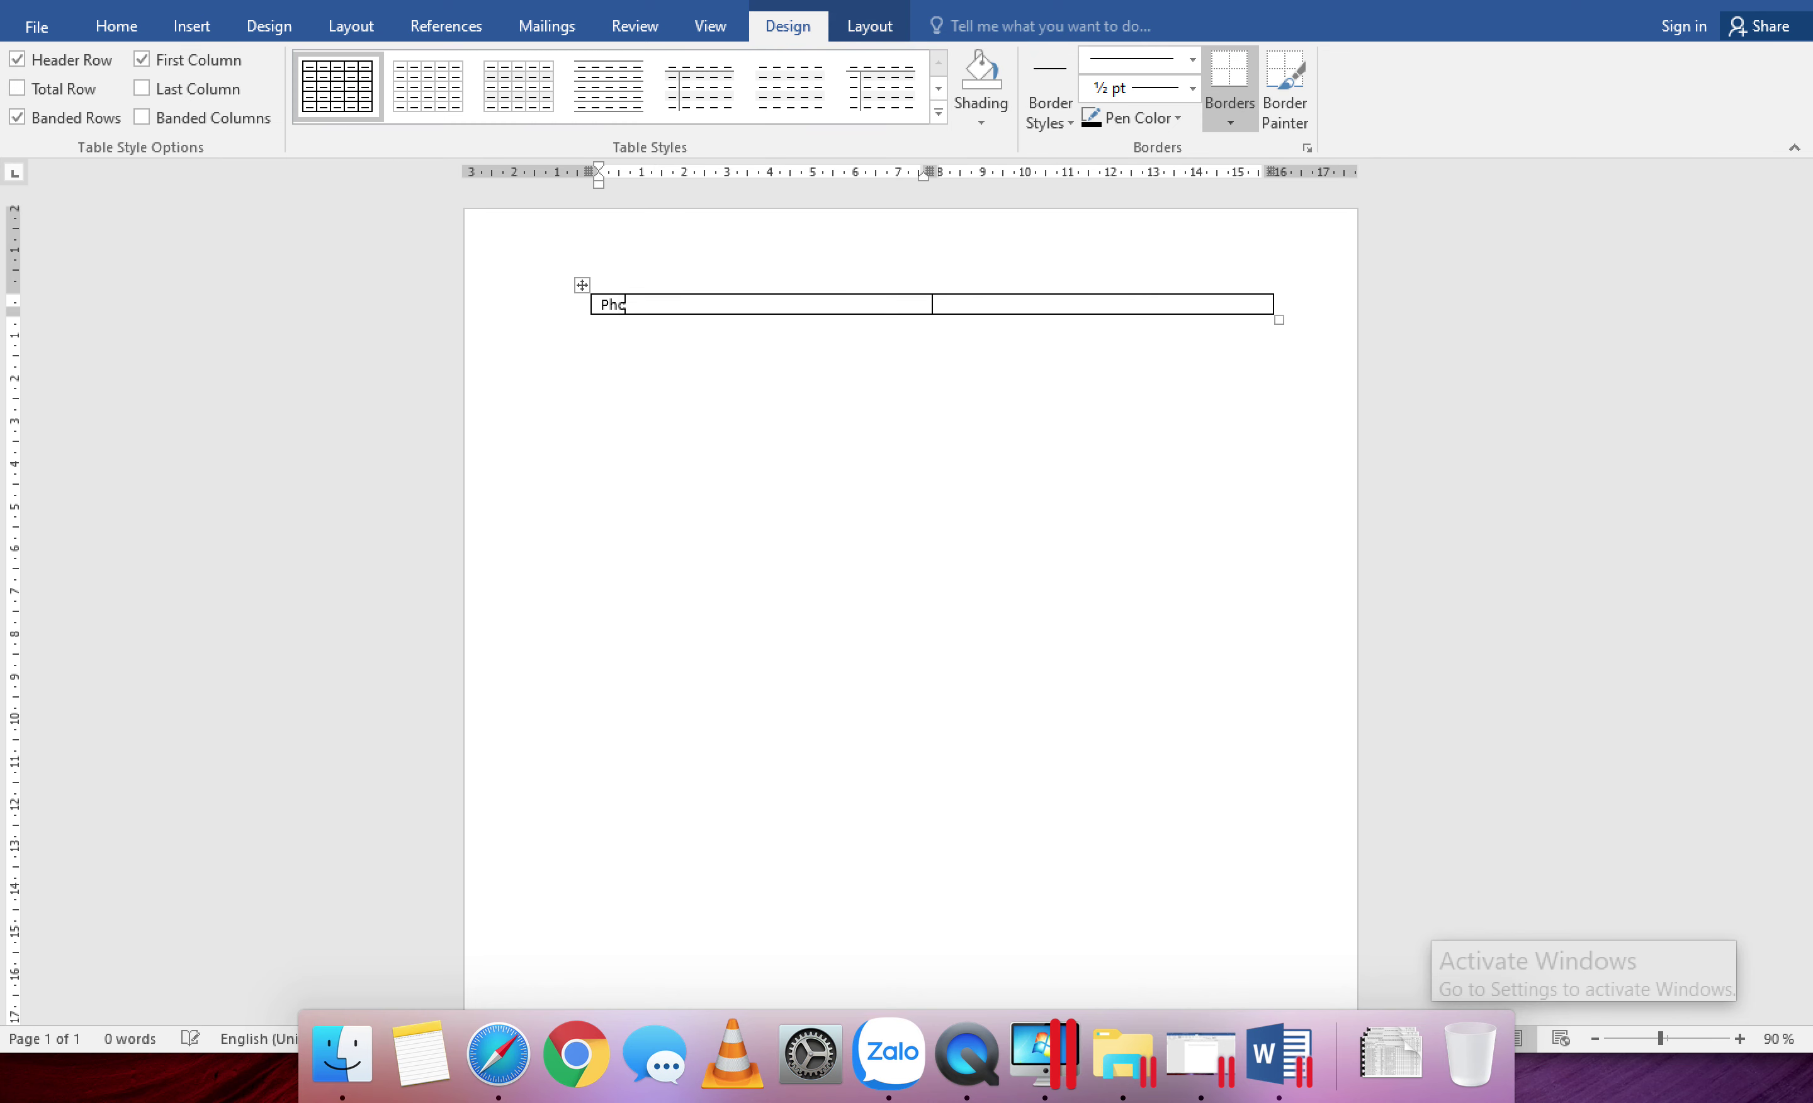
{"action": "type", "text": " GD & DT"}
{"action": "key", "text": "Return"}
{"action": "type", "text": "T"}
{"action": "type", "text": "rường"}
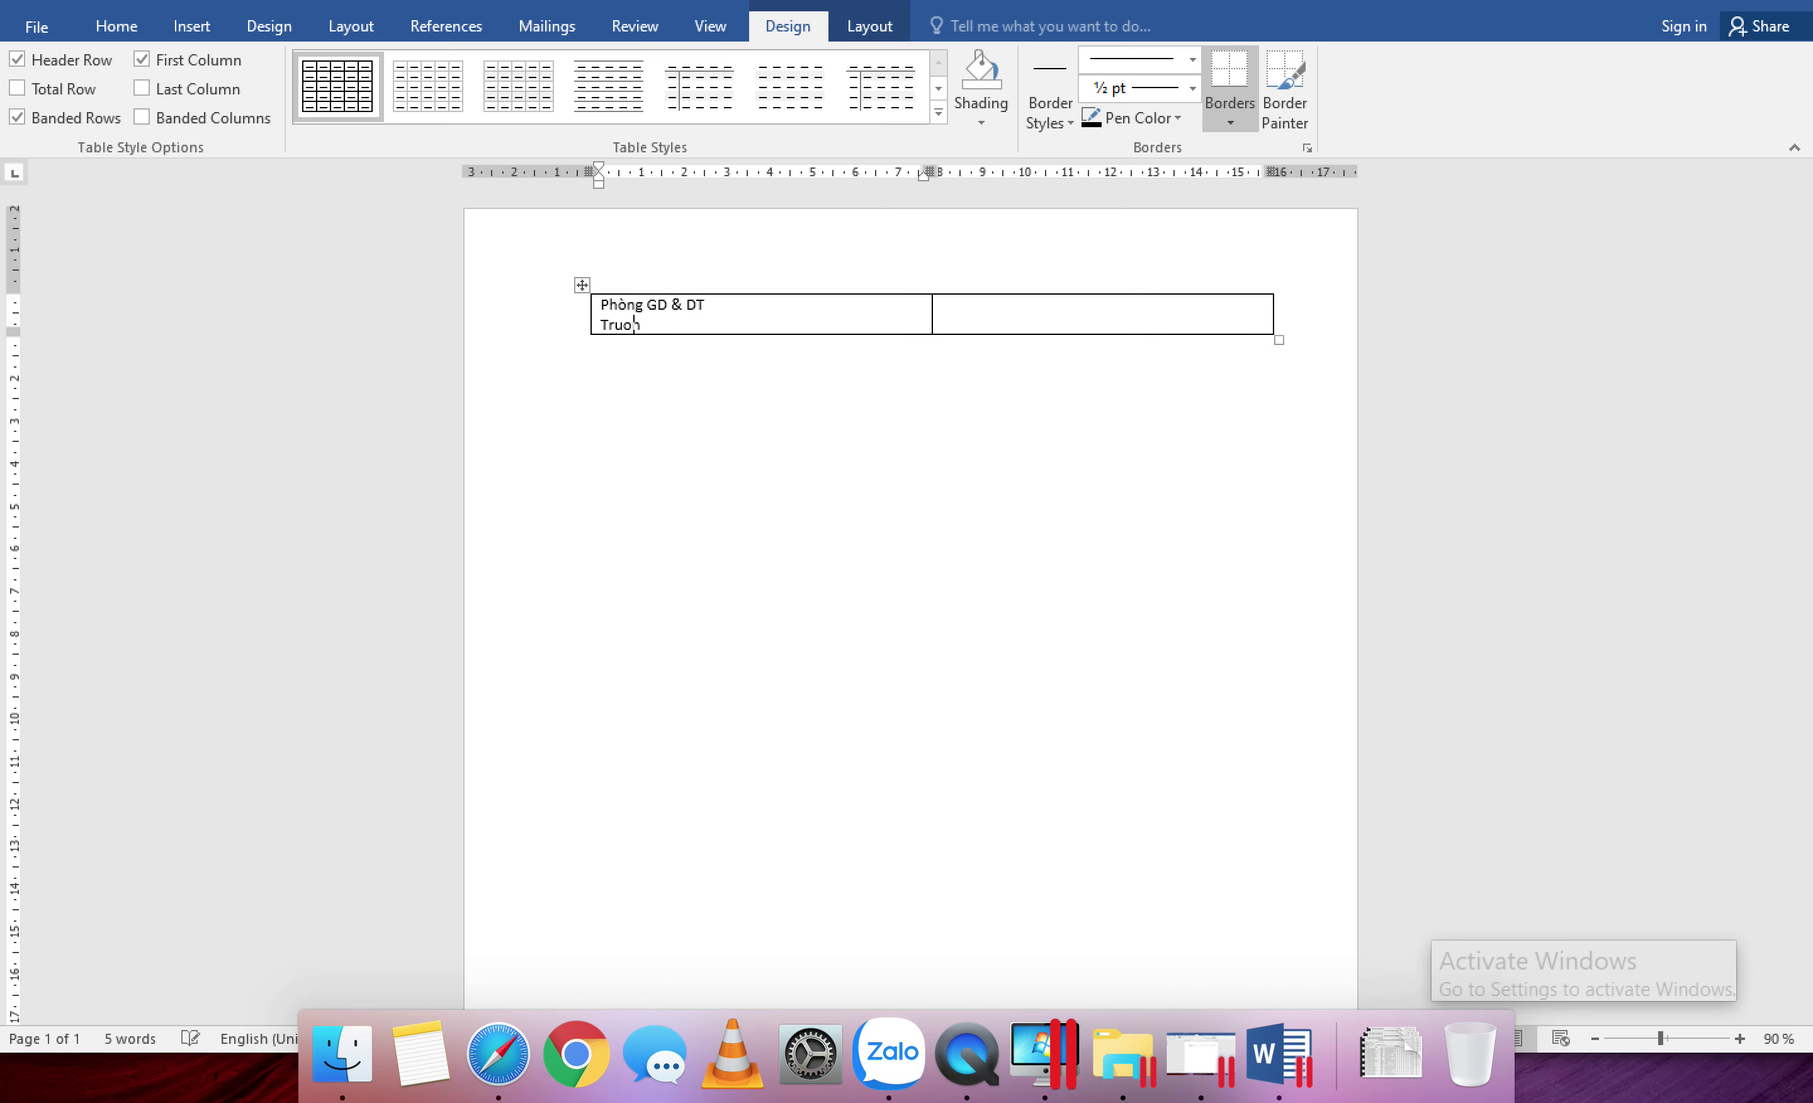
Step: Enter "Cộng hòa xã hội chủ nghĩa Việt Nam" and "Độc lập – Tự do – Hạnh phúc" in the second cell, then add a blank line below the table
{"action": "key", "text": "Tab"}
{"action": "type", "text": "Cô"}
{"action": "type", "text": "ng x"}
{"action": "key", "text": "BackSpace"}
{"action": "type", "text": "hòa xã h"}
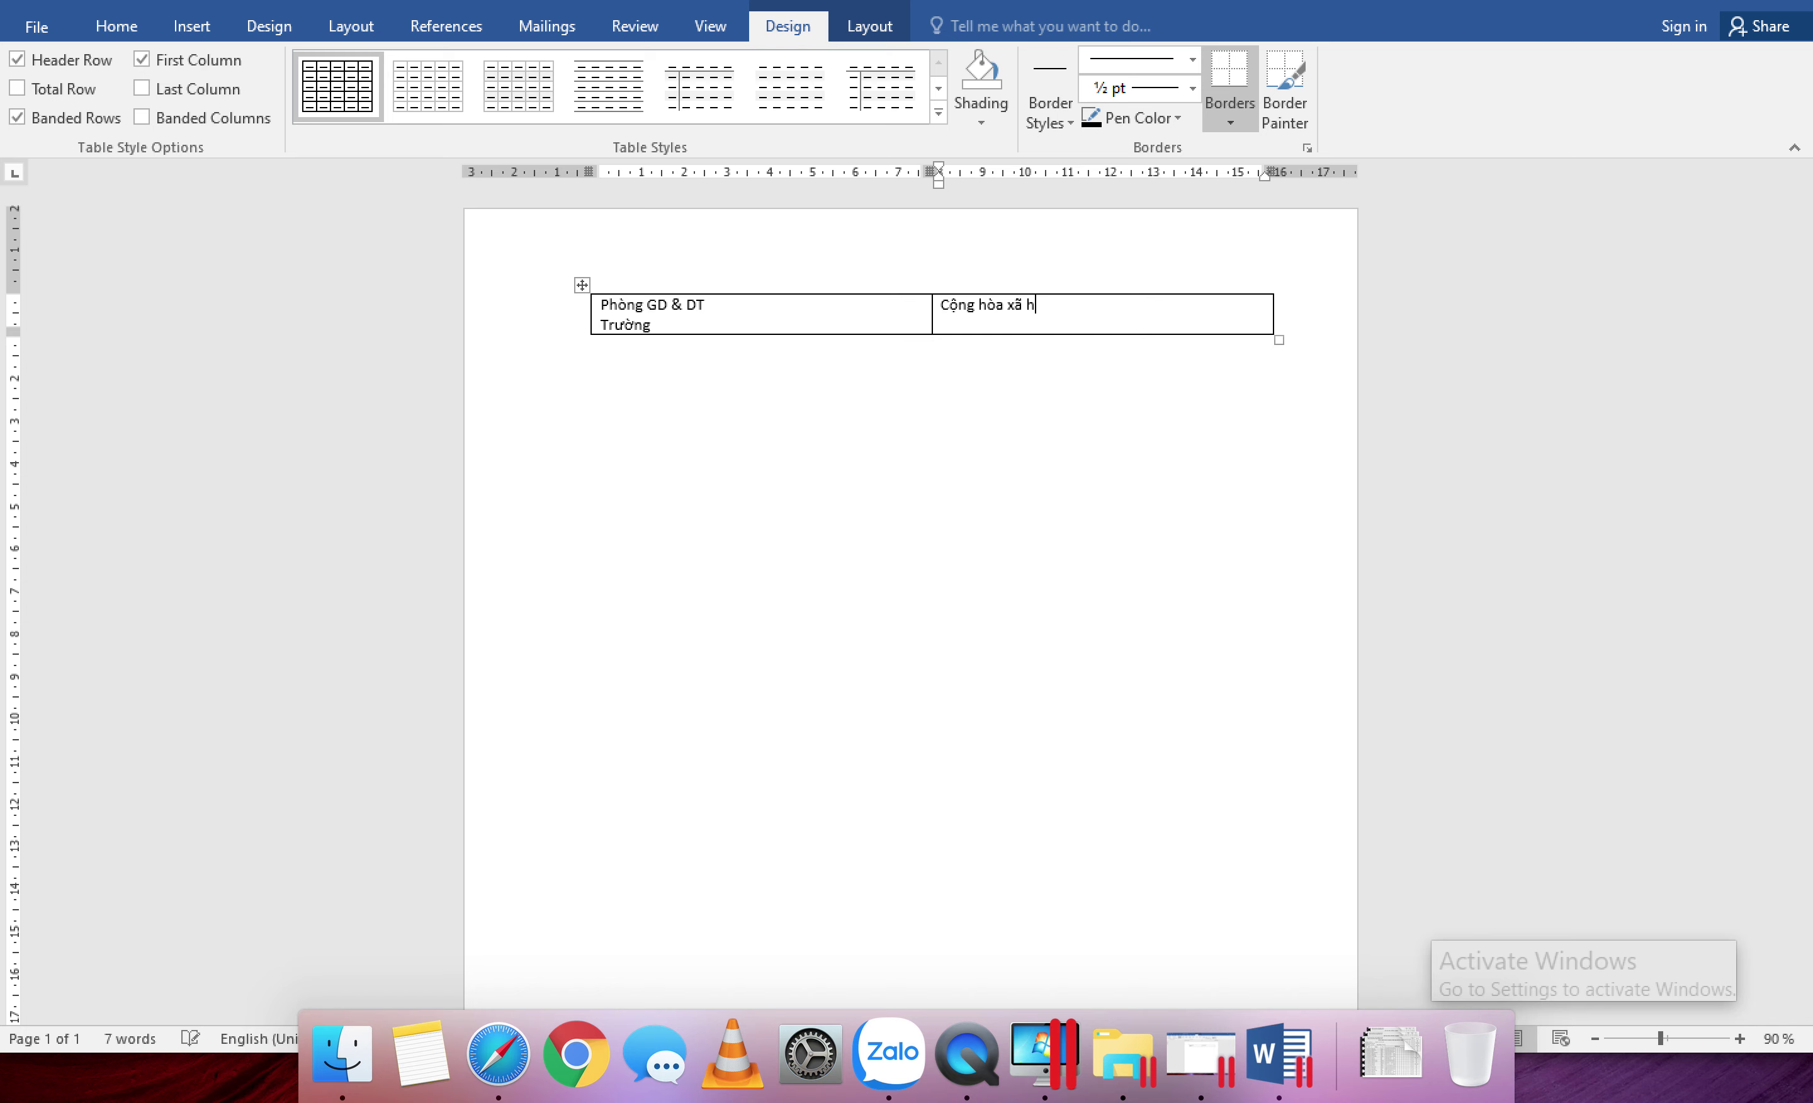
{"action": "type", "text": "ội chủ nghia Viet Nam"}
{"action": "left_click", "coordinate": [1045, 309]}
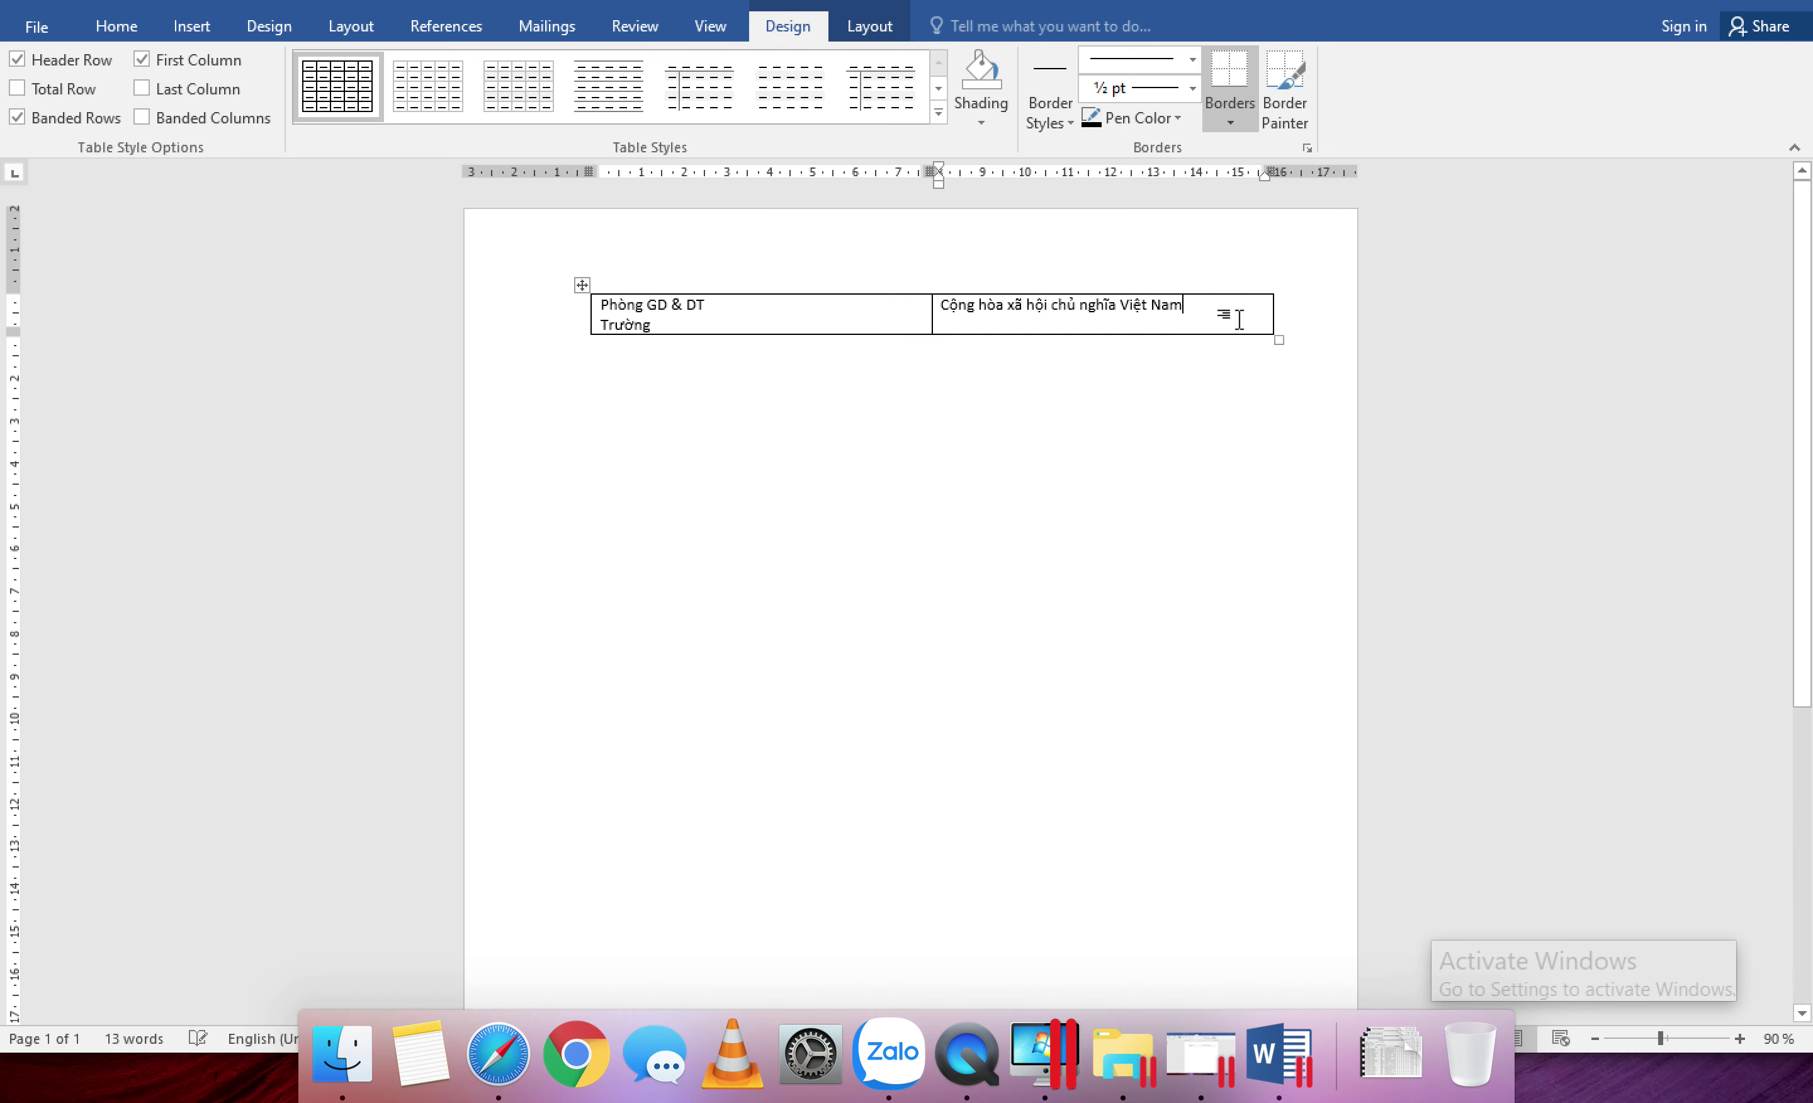
{"action": "key", "text": "Return"}
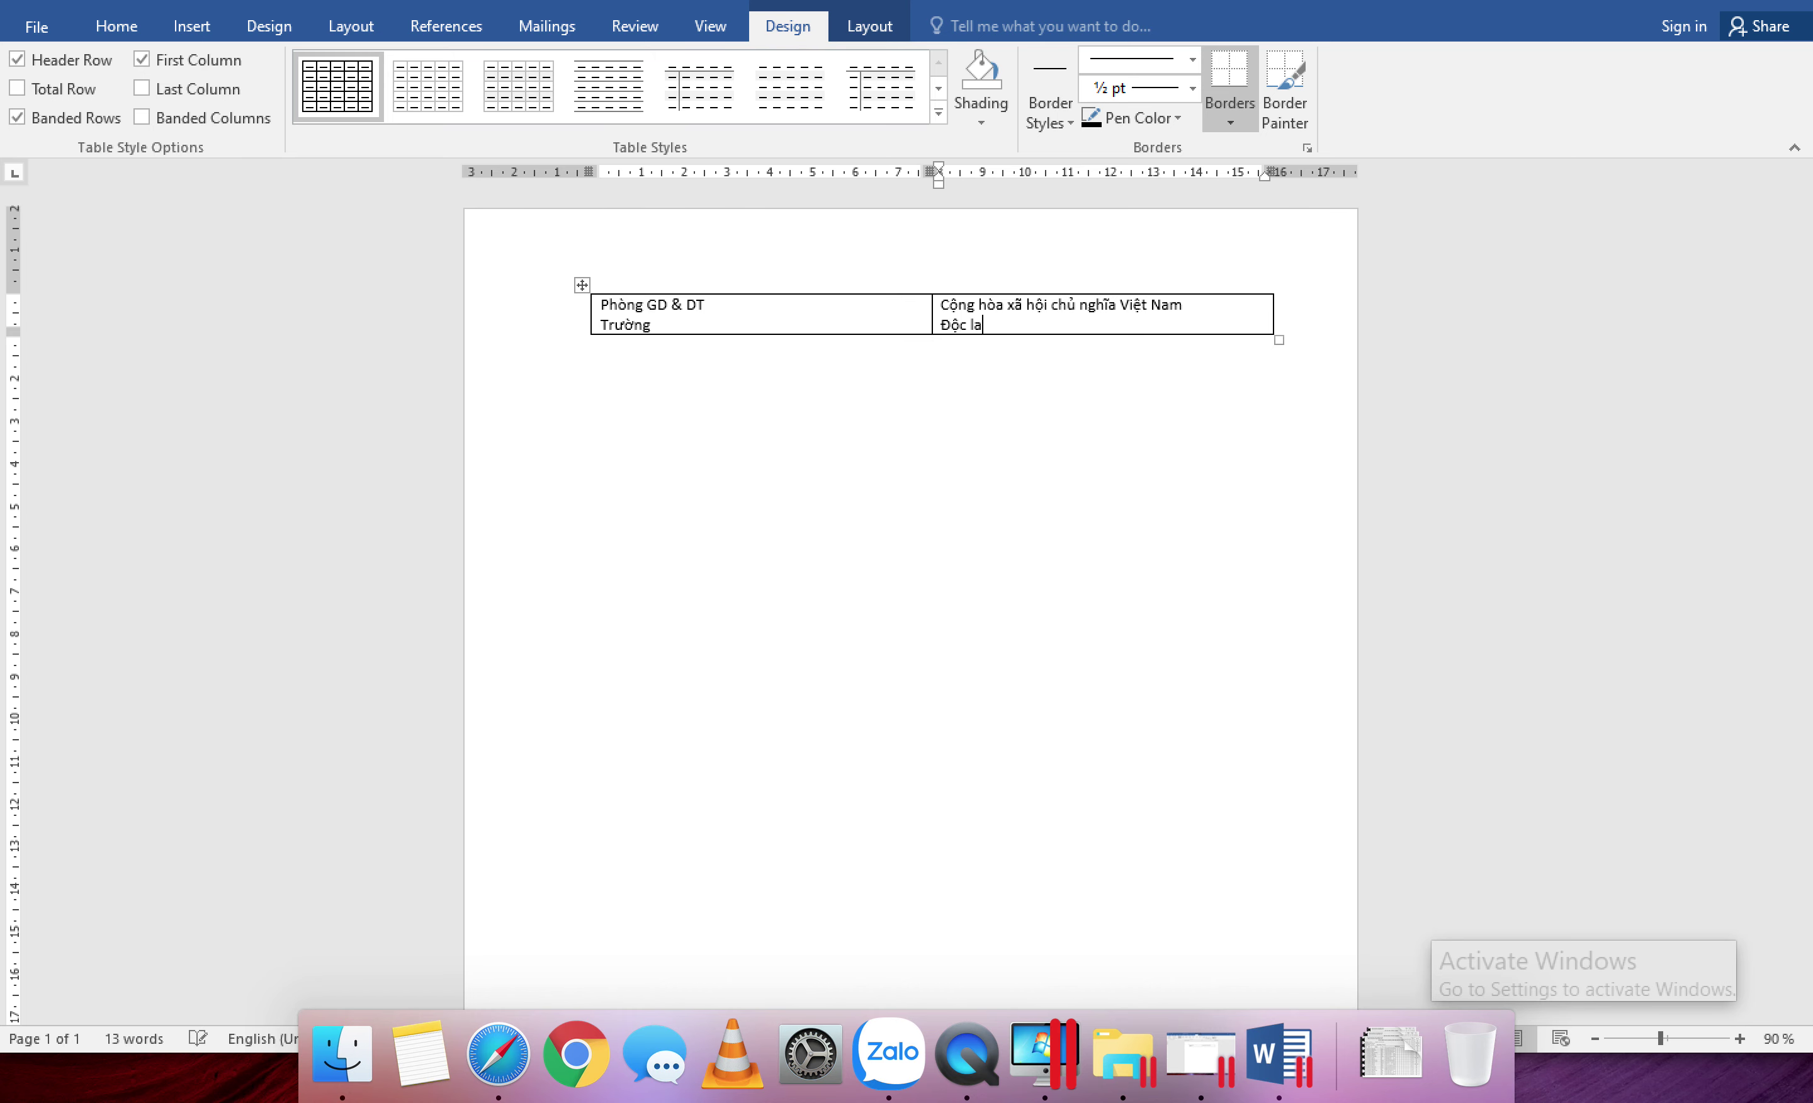
{"action": "type", "text": "Độc lập – Tự do - Hạnh phúc"}
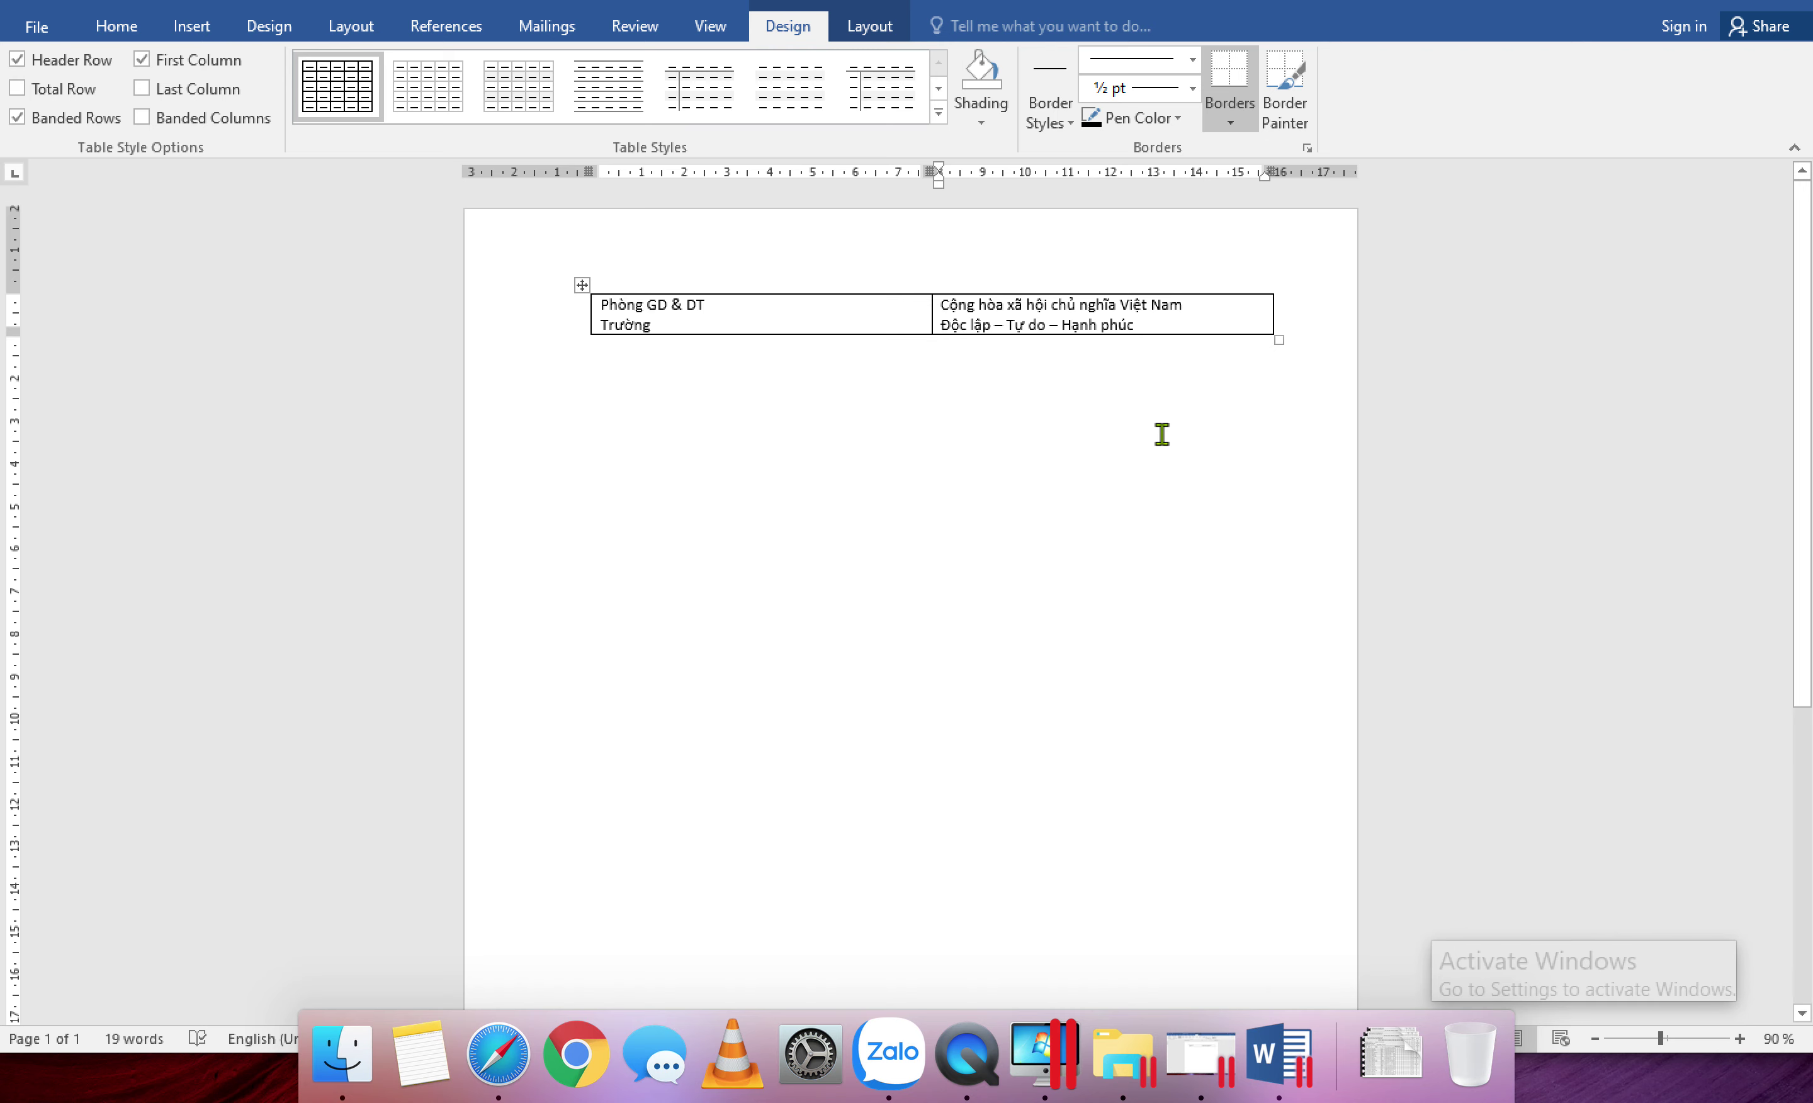
{"action": "left_click", "coordinate": [926, 445]}
{"action": "key", "text": "Return"}
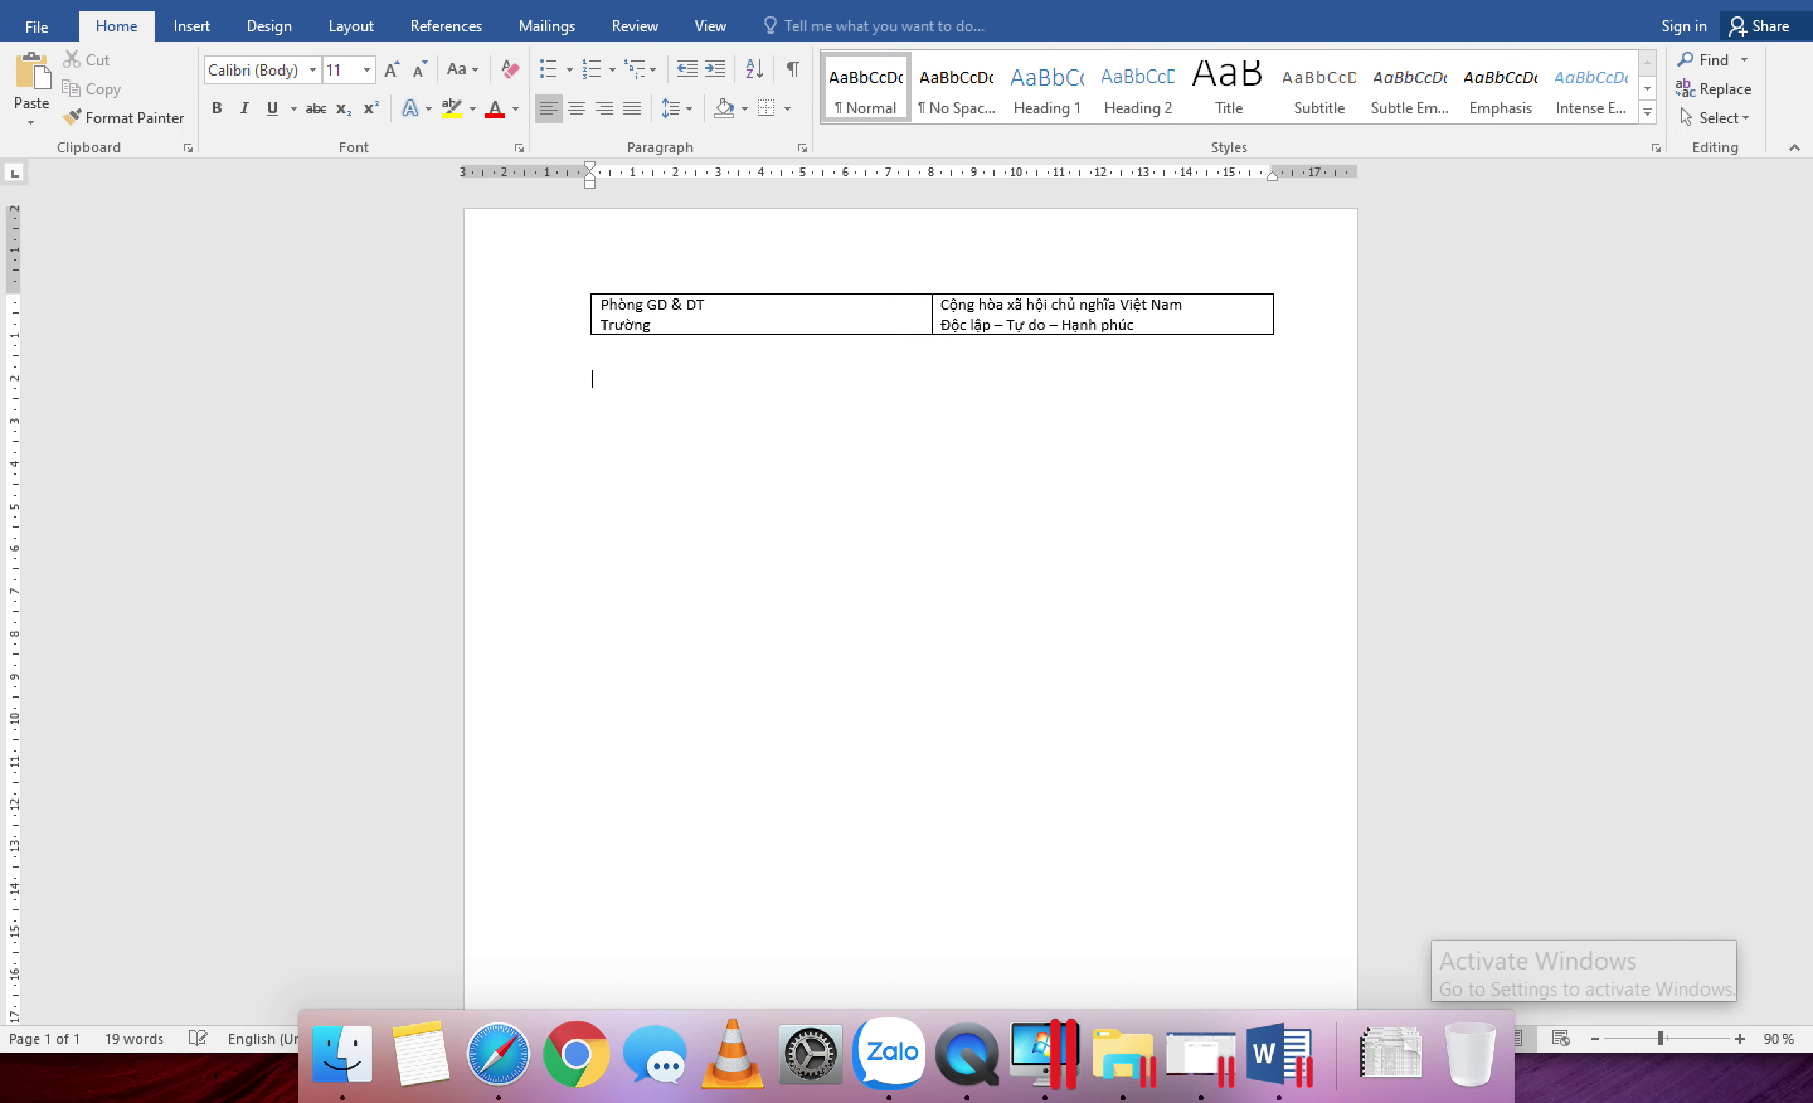
{"action": "type", "text": "GIOIWS"}
{"action": "key", "text": "BackSpace"}
{"action": "key", "text": "BackSpace"}
{"action": "key", "text": "BackSpace"}
{"action": "key", "text": "BackSpace"}
{"action": "type", "text": "MO"}
{"action": "key", "text": "BackSpace"}
{"action": "key", "text": "BackSpace"}
{"action": "key", "text": "BackSpace"}
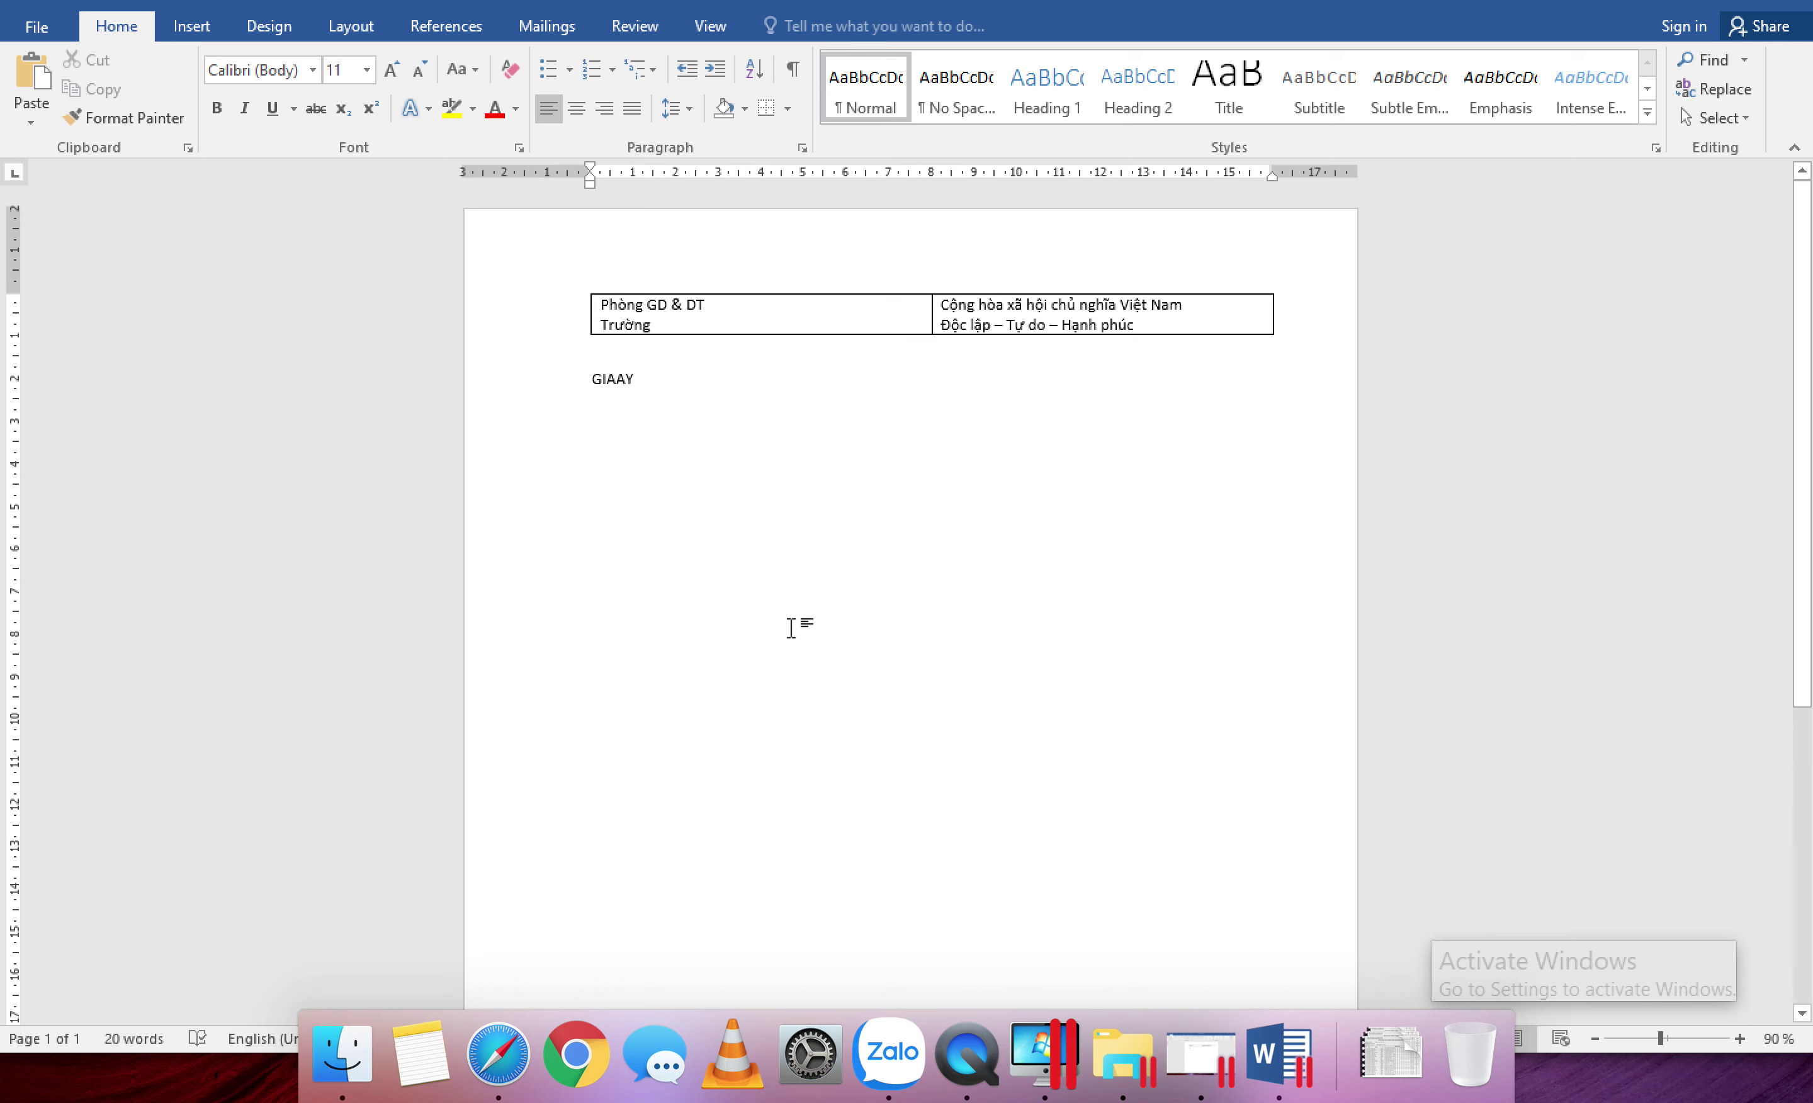
{"action": "key", "text": "BackSpace"}
{"action": "key", "text": "BackSpace"}
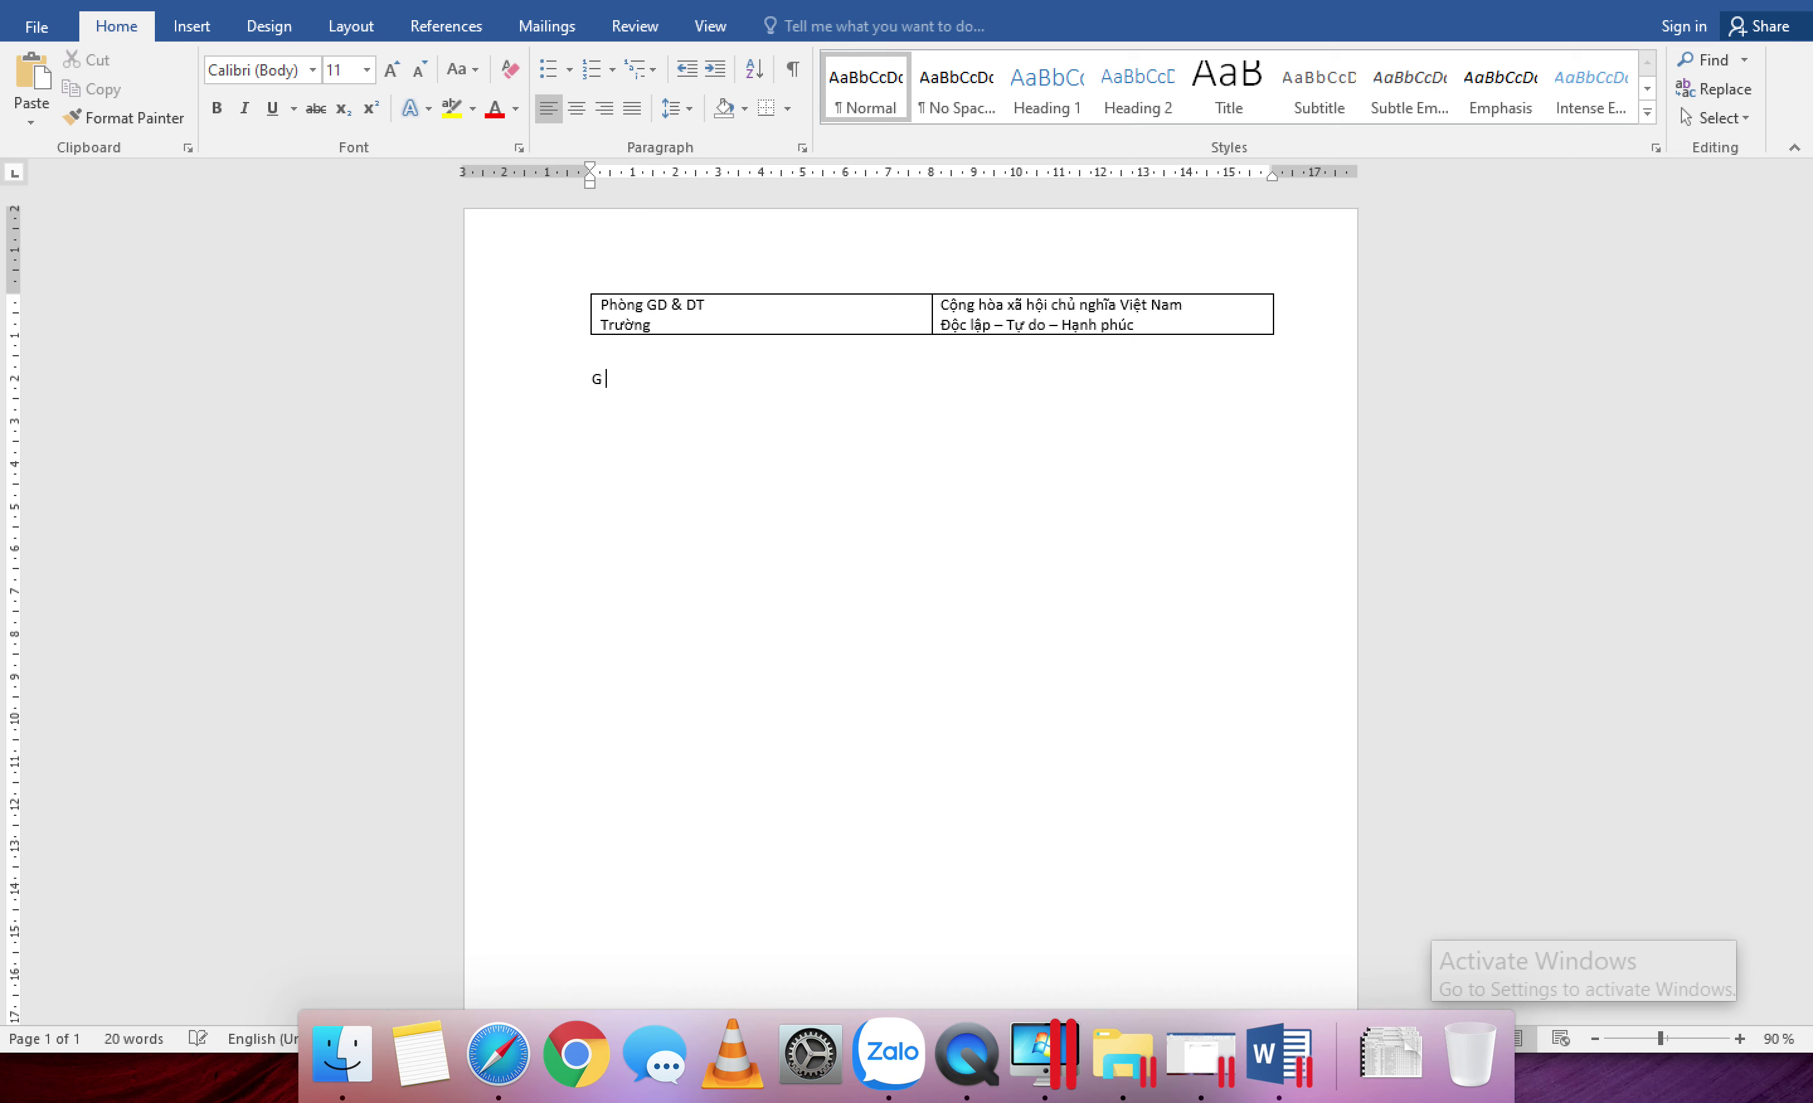
{"action": "key", "text": "ctrl+space"}
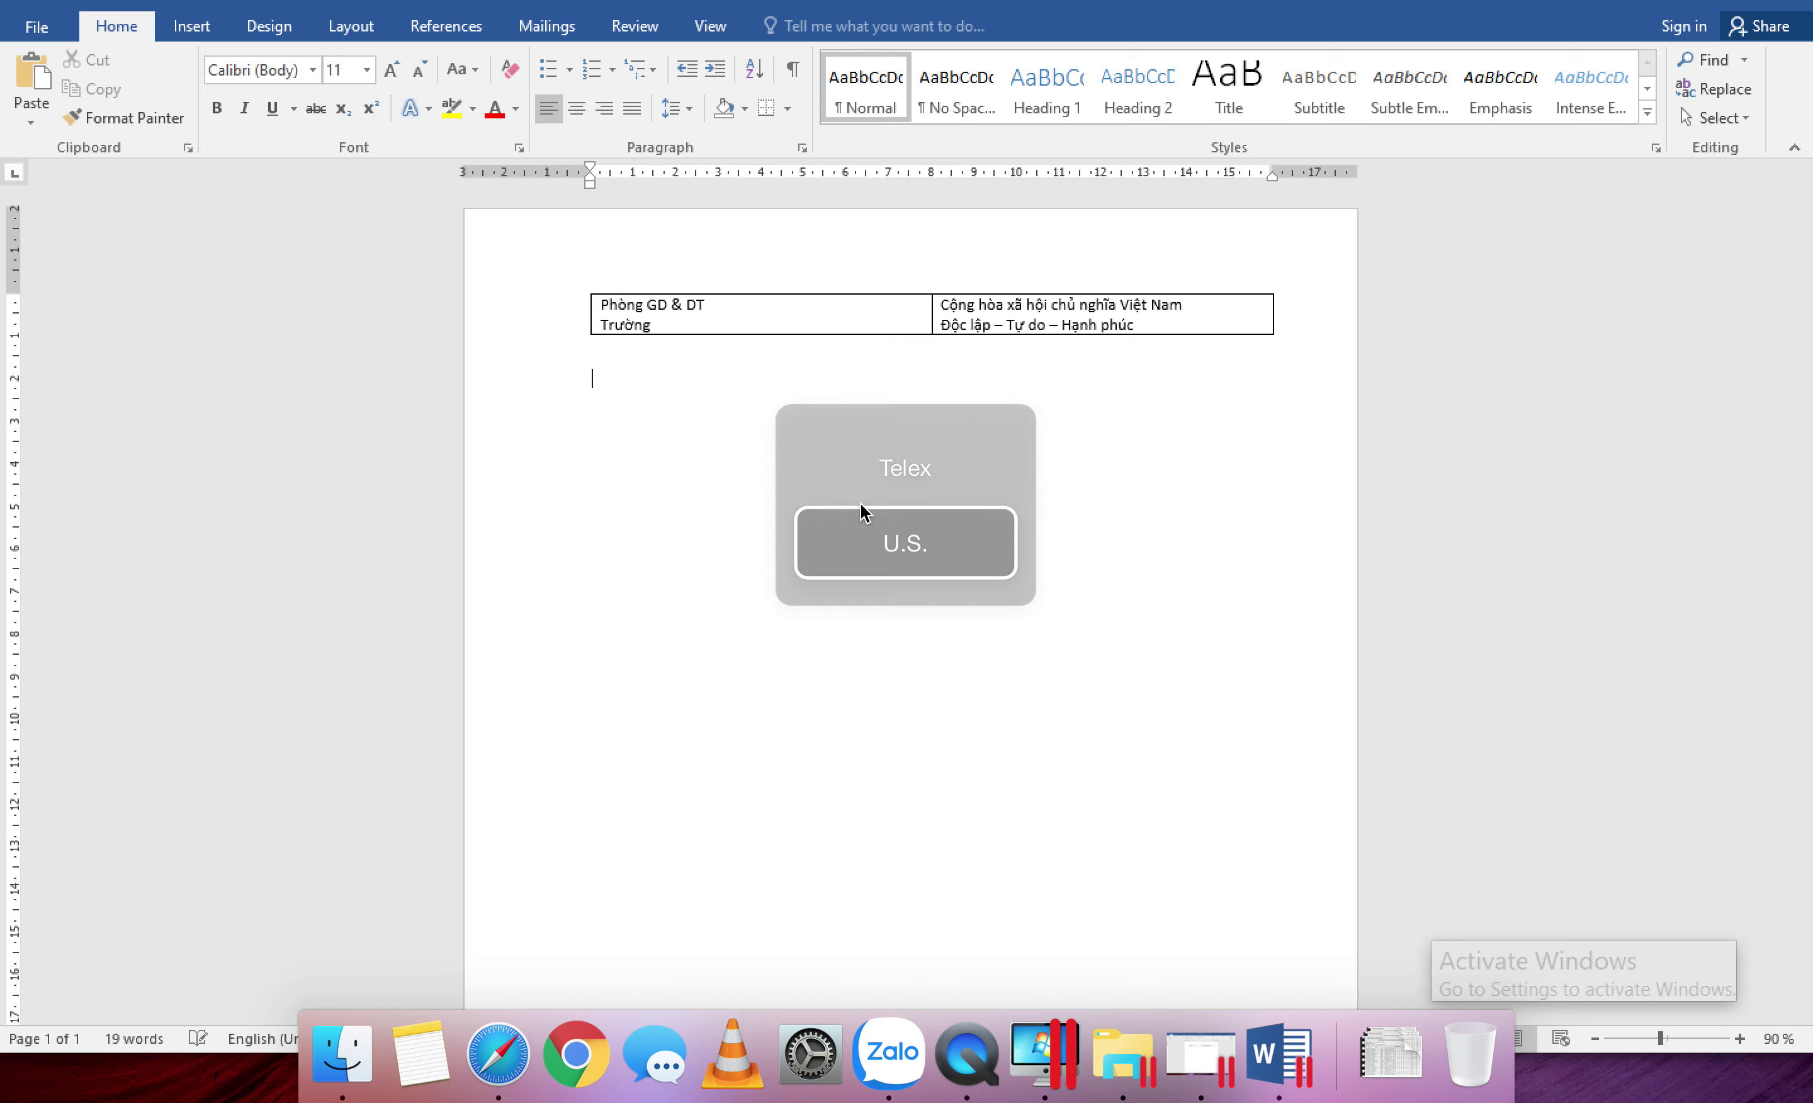
{"action": "type", "text": "GIAAYS"}
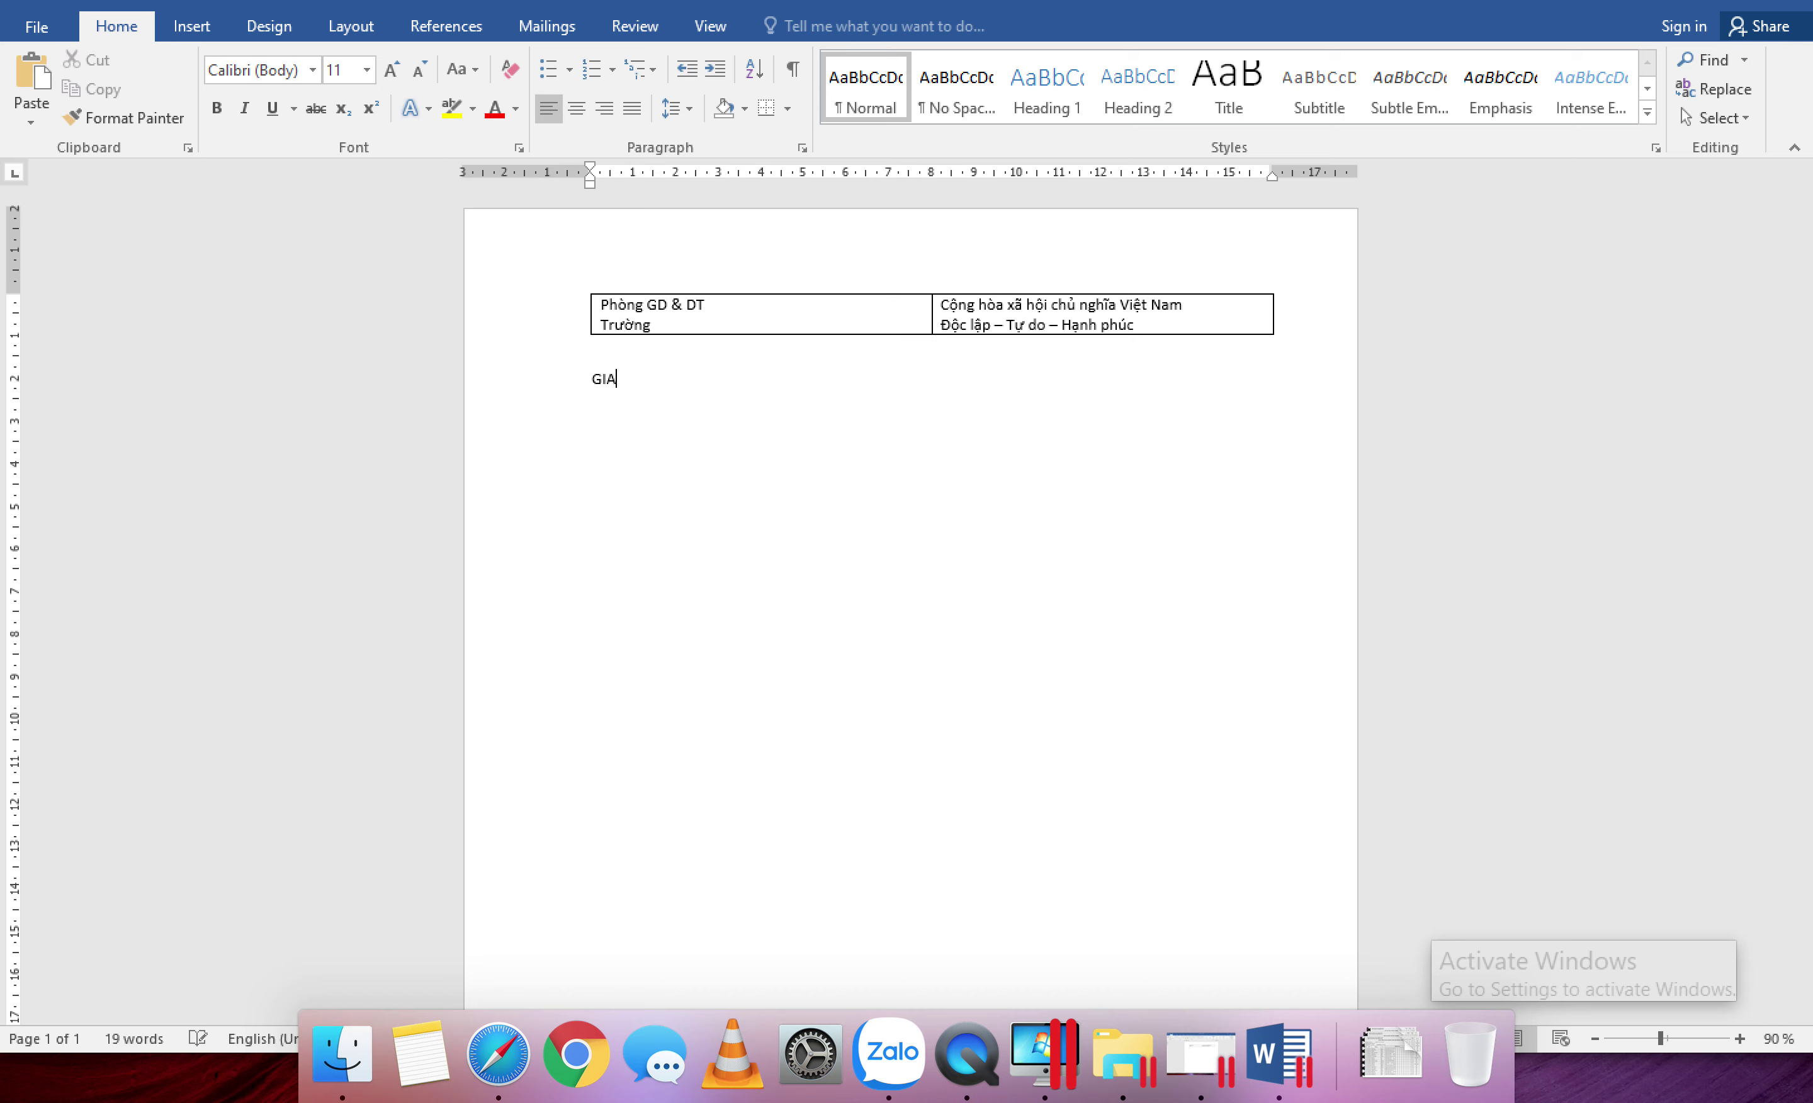
{"action": "key", "text": "BackSpace"}
{"action": "key", "text": "BackSpace"}
{"action": "key", "text": "BackSpace"}
{"action": "key", "text": "BackSpace"}
{"action": "type", "text": "IAA"}
{"action": "key", "text": "BackSpace"}
{"action": "key", "text": "BackSpace"}
{"action": "key", "text": "BackSpace"}
{"action": "key", "text": "BackSpace"}
Step: Enter the title "GIẤY MỜI PHỤ HUYNH" in the paragraph below the header table
{"action": "key", "text": "Return"}
{"action": "key", "text": "Return"}
{"action": "key", "text": "BackSpace"}
{"action": "type", "text": "G"}
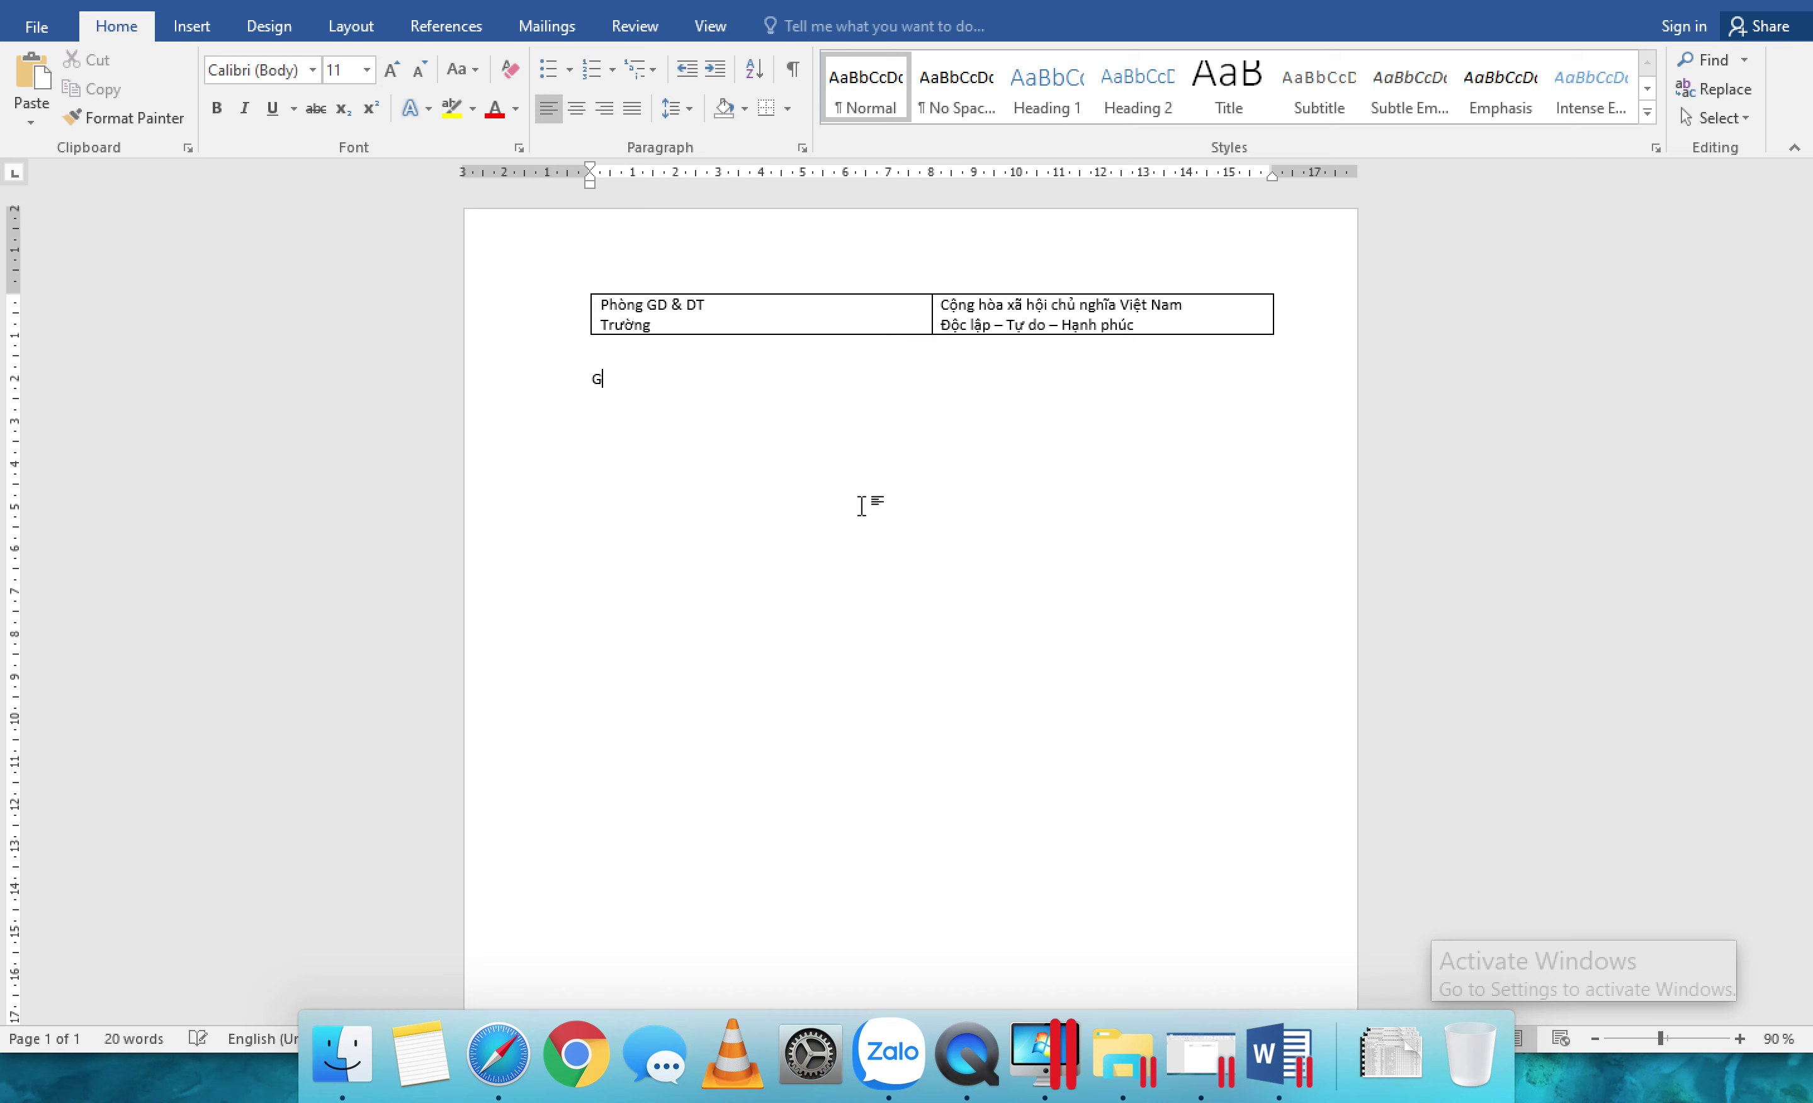
{"action": "type", "text": "IÂY MỜI PHỤ HUYNH"}
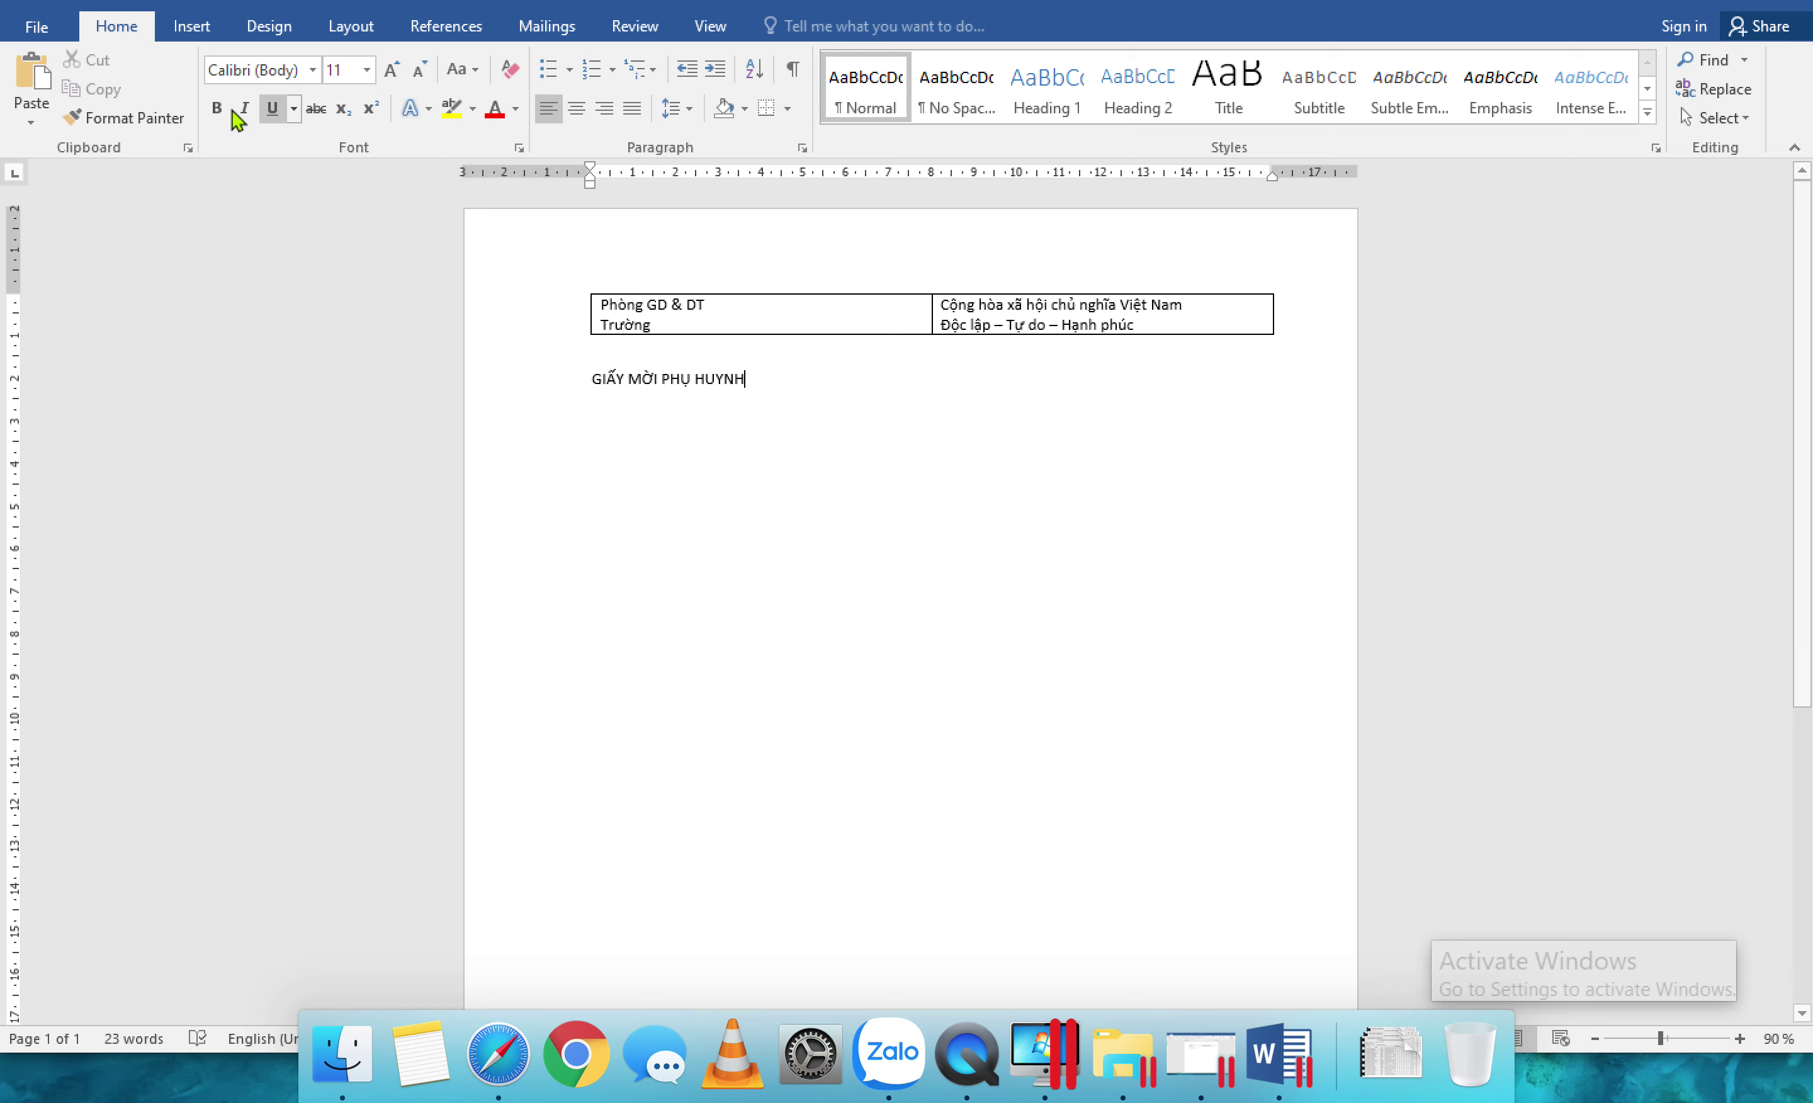
Step: Enlarge all the text in the document to 14 pt
{"action": "key", "text": "ctrl+a"}
{"action": "left_click", "coordinate": [392, 69]}
{"action": "left_click", "coordinate": [391, 70]}
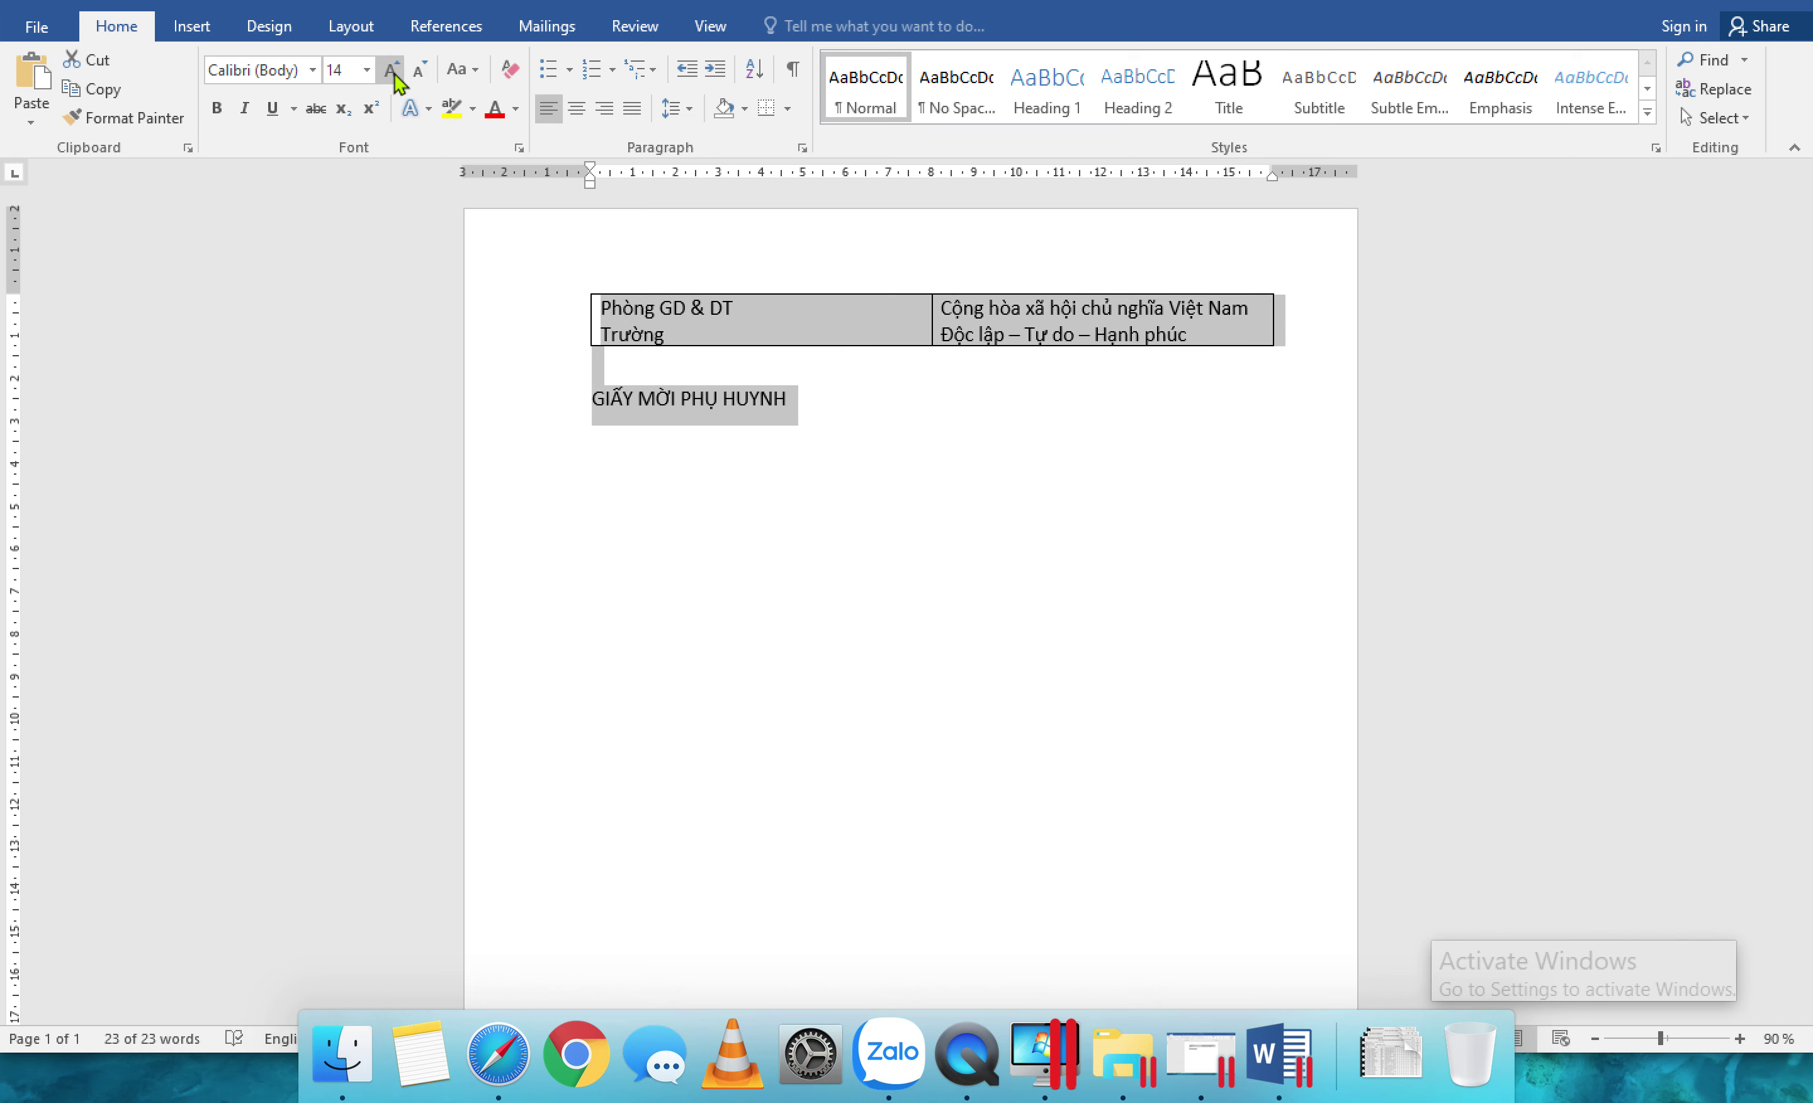
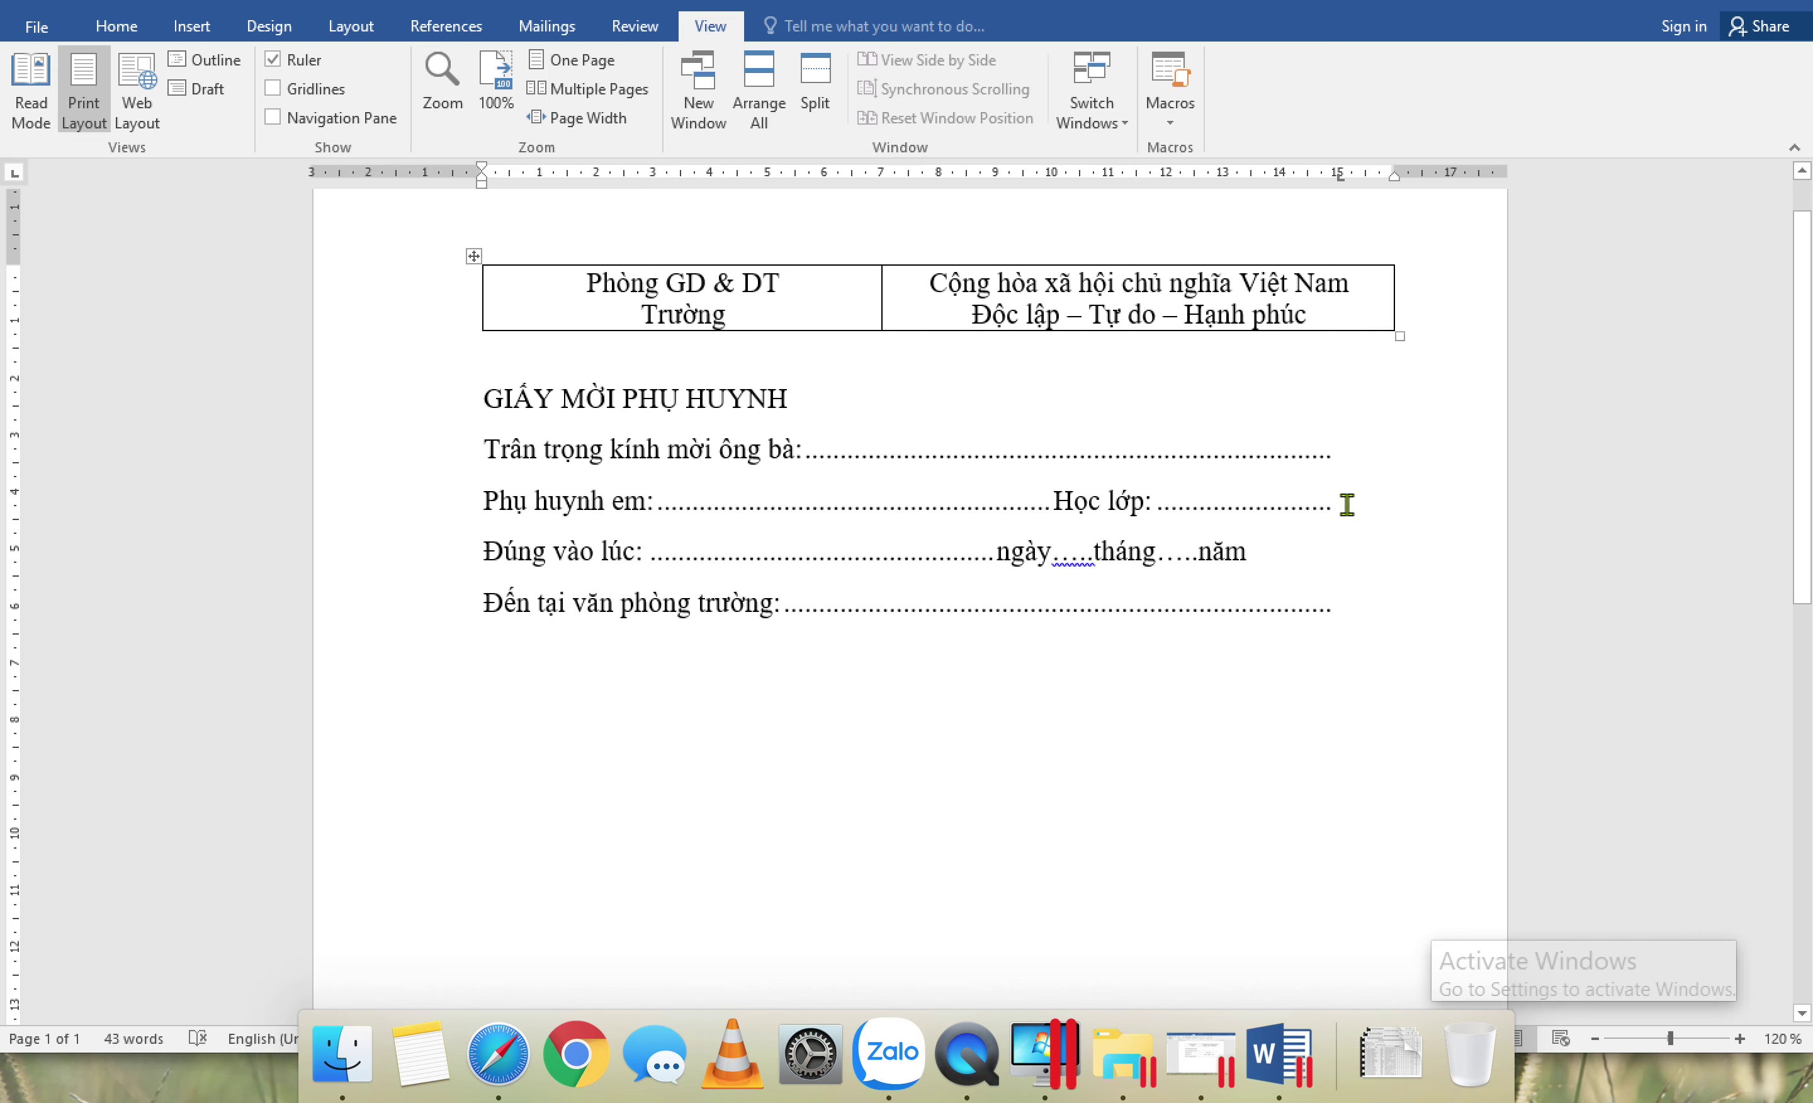
Step: Add the line "Để thông báo tình hình học tập …trong năm học:" with a dotted tab leader below the school office line
{"action": "key", "text": "Return"}
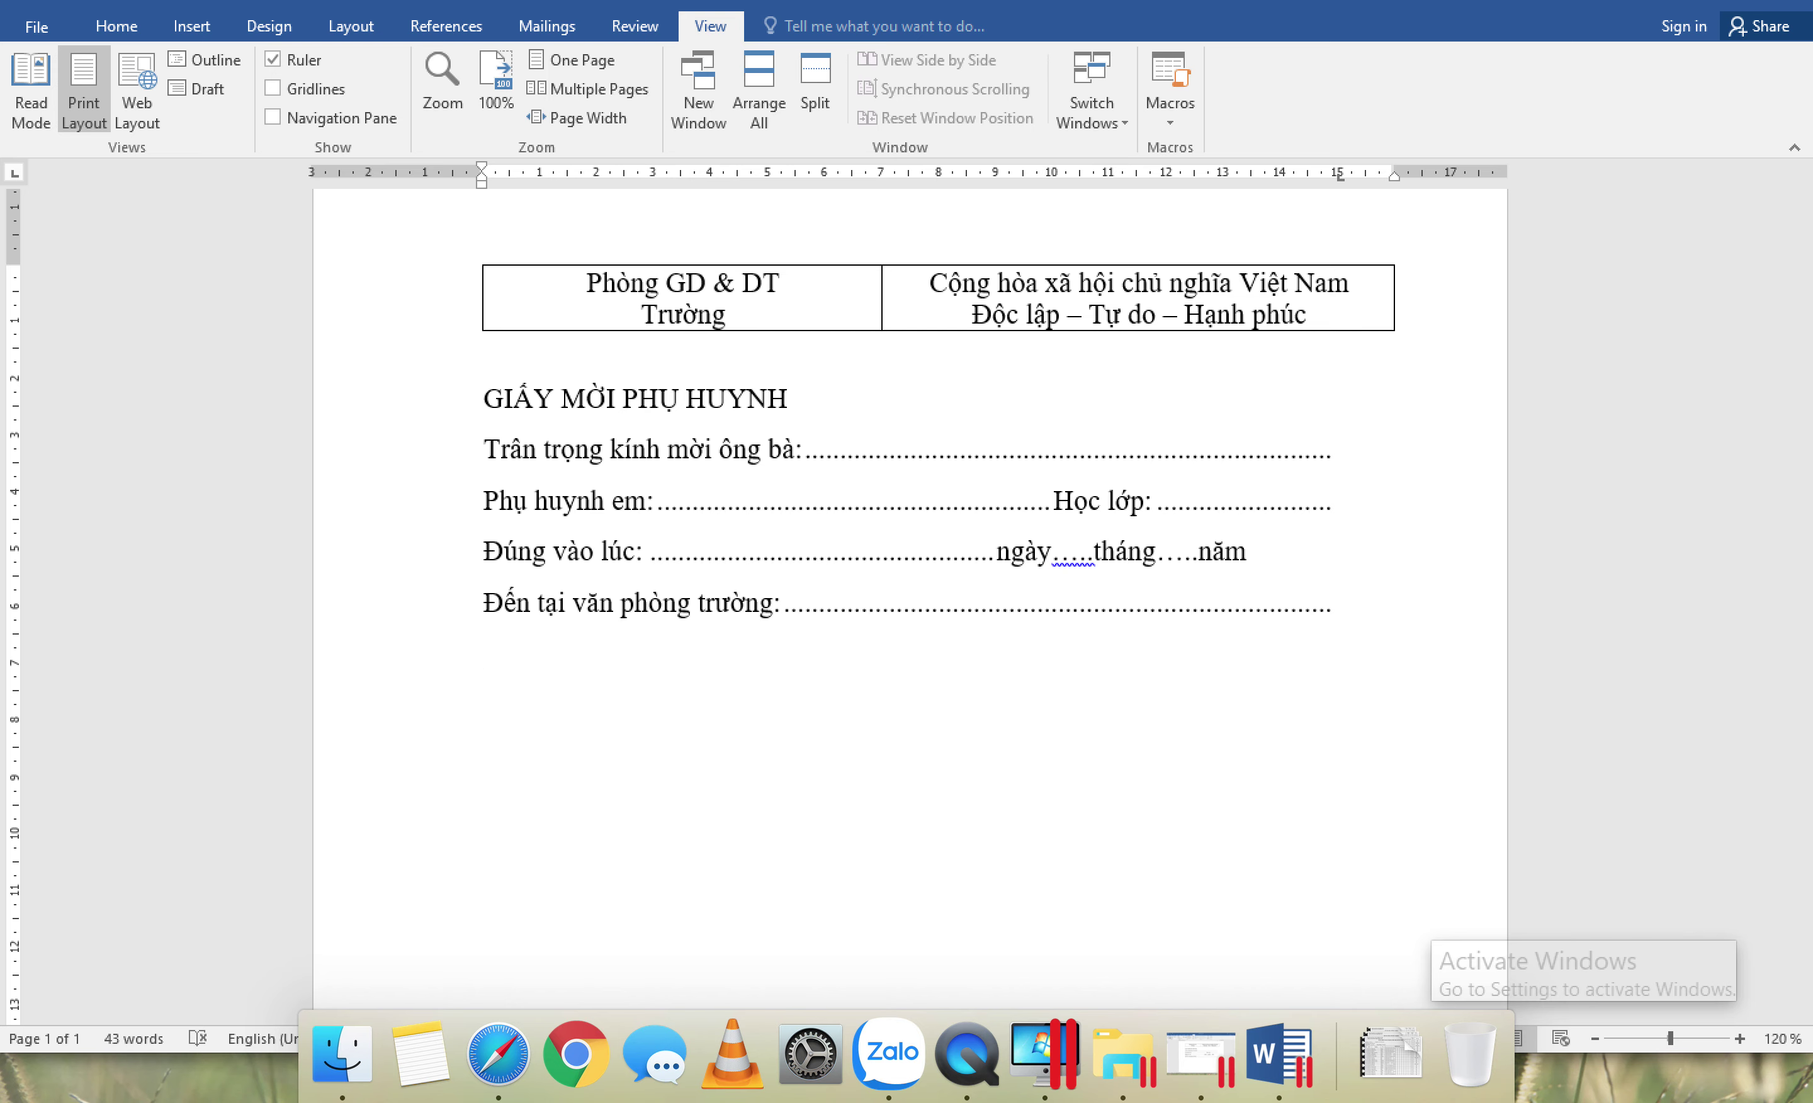
{"action": "type", "text": "Để th"}
{"action": "type", "text": "ông báo ti"}
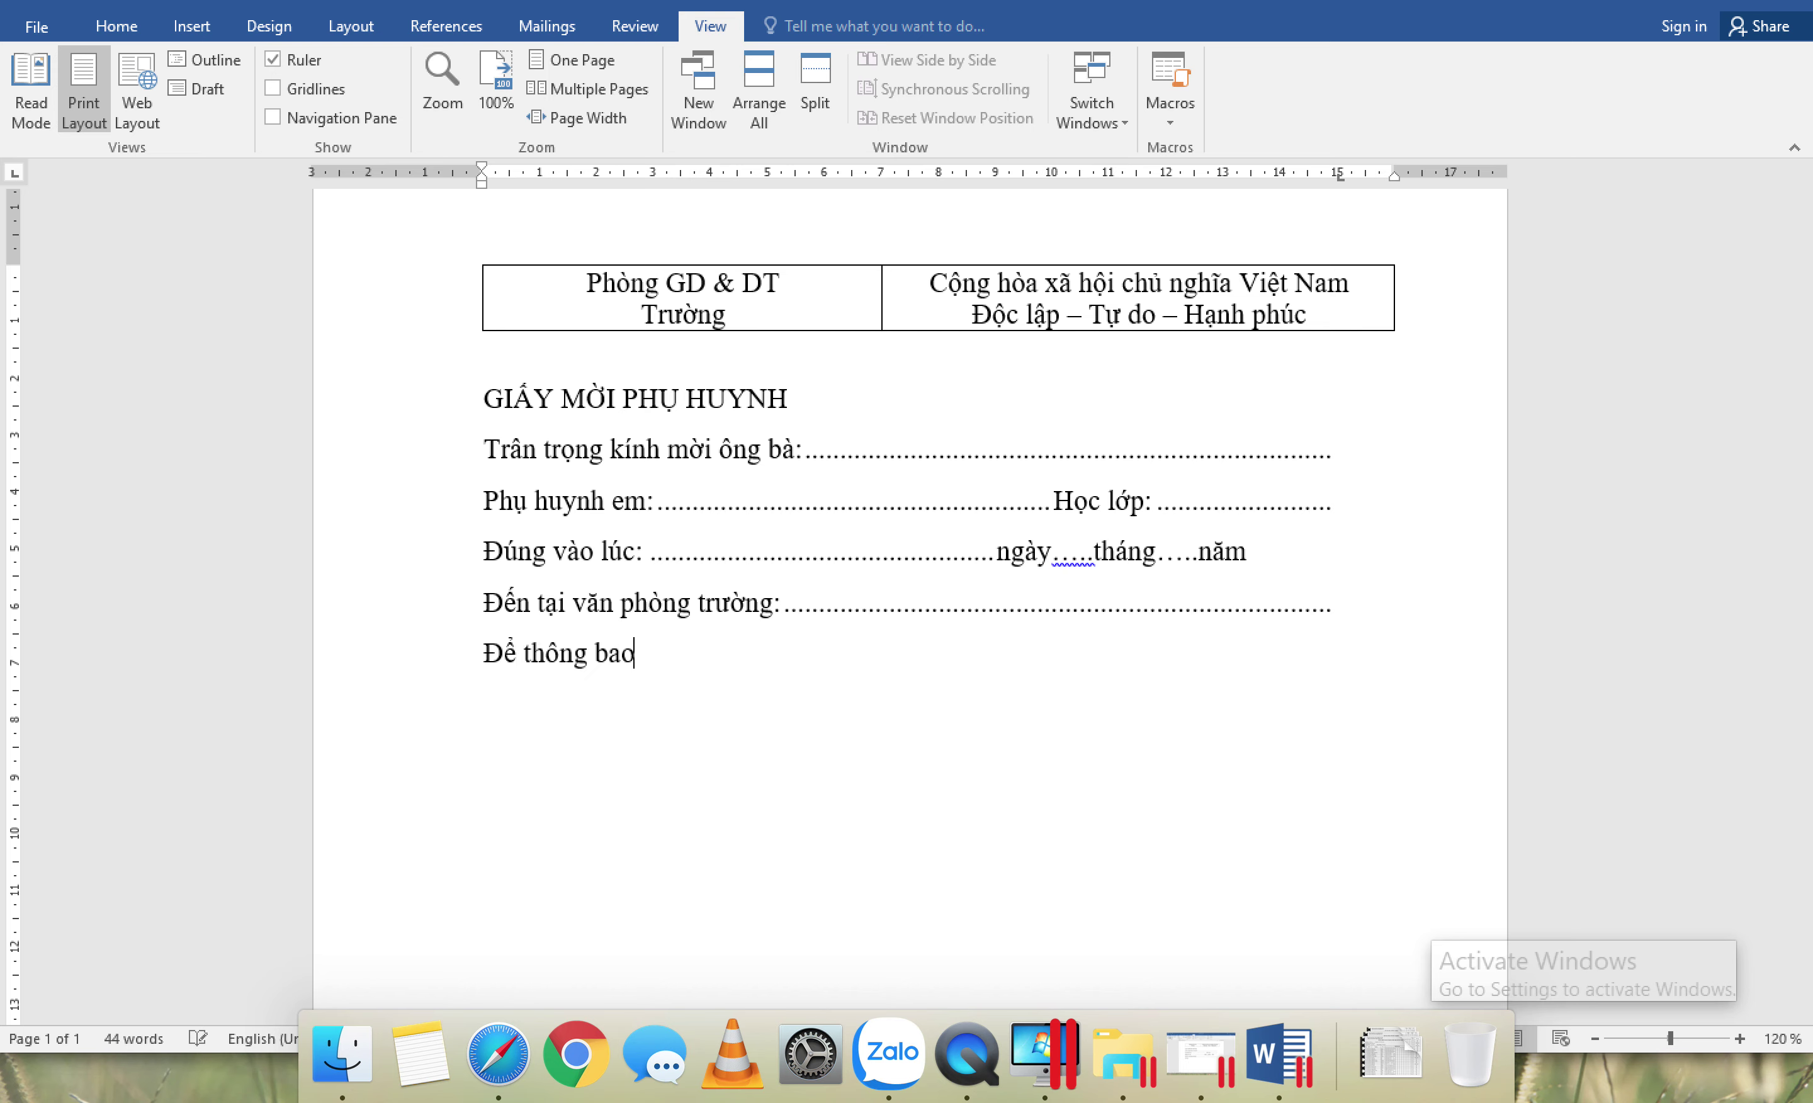
{"action": "type", "text": "nh hin"}
{"action": "key", "text": "BackSpace"}
{"action": "key", "text": "BackSpace"}
{"action": "key", "text": "BackSpace"}
{"action": "type", "text": "nh học ta"}
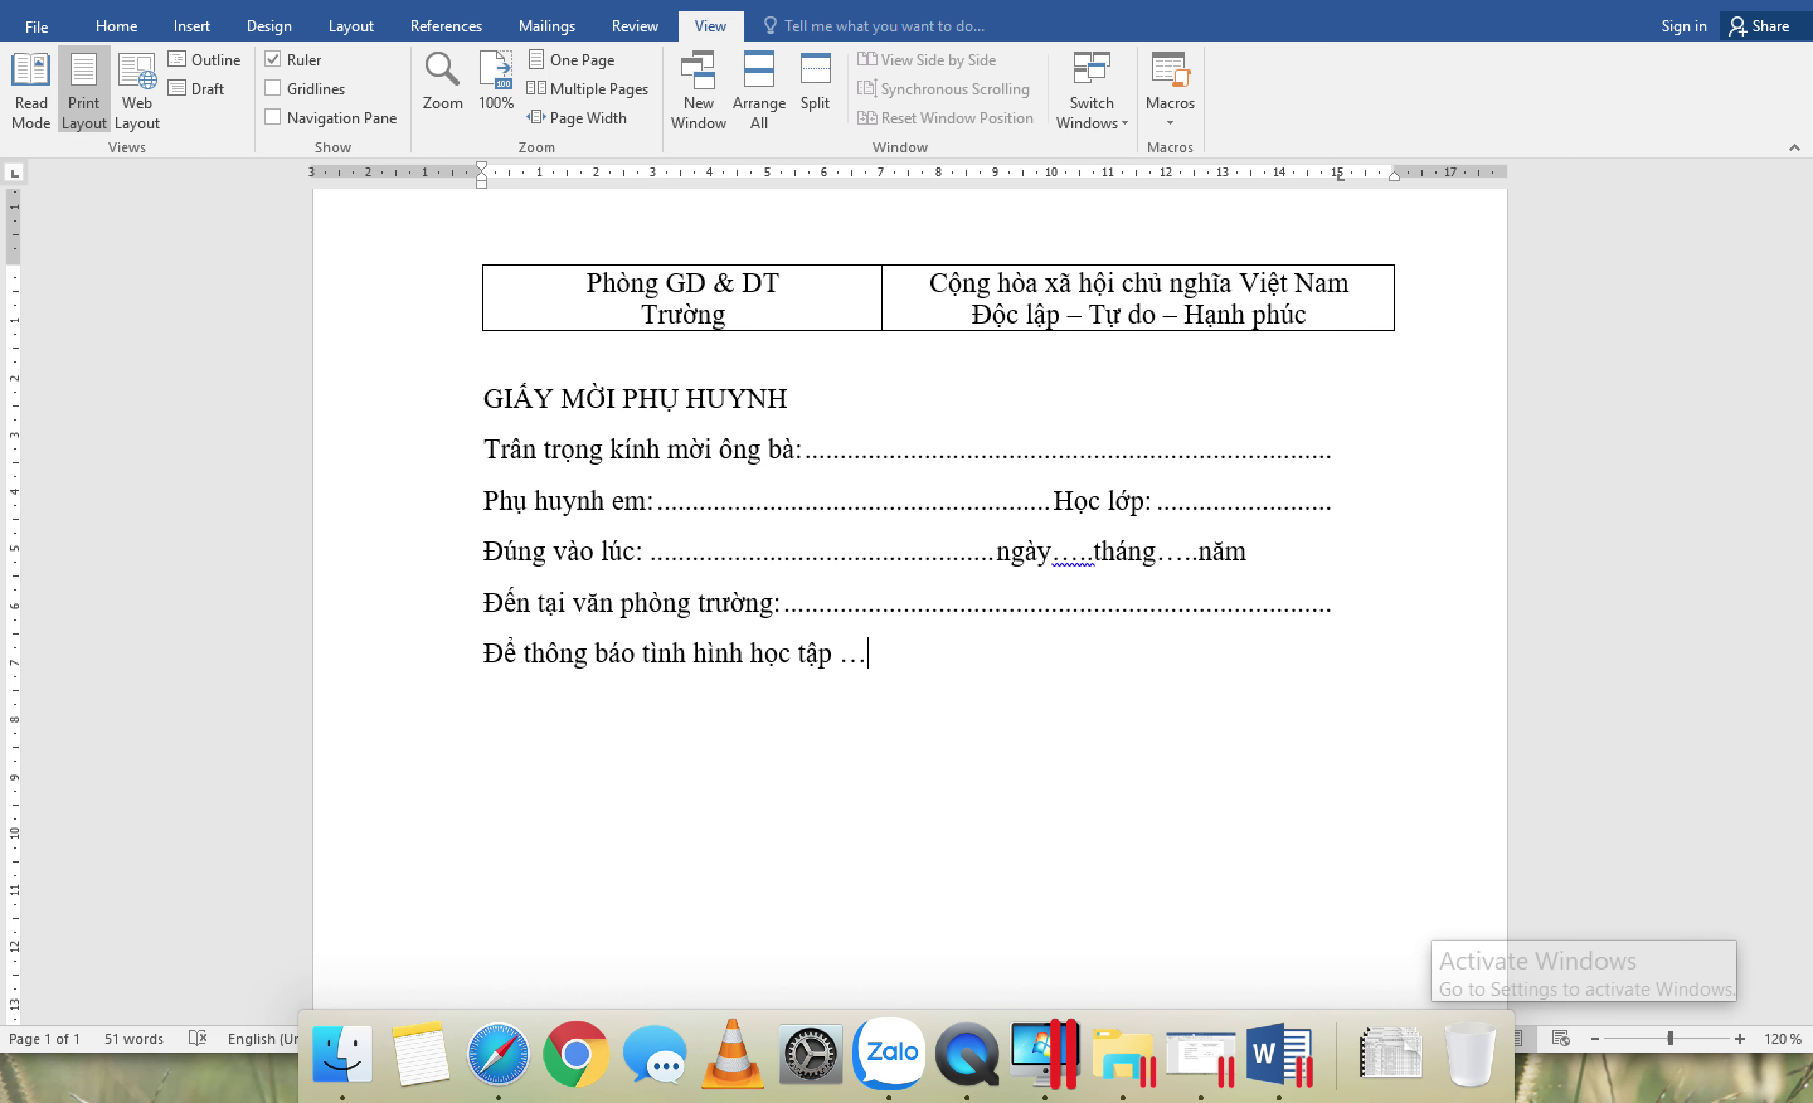
{"action": "type", "text": "trong nam học:"}
{"action": "key", "text": "Tab"}
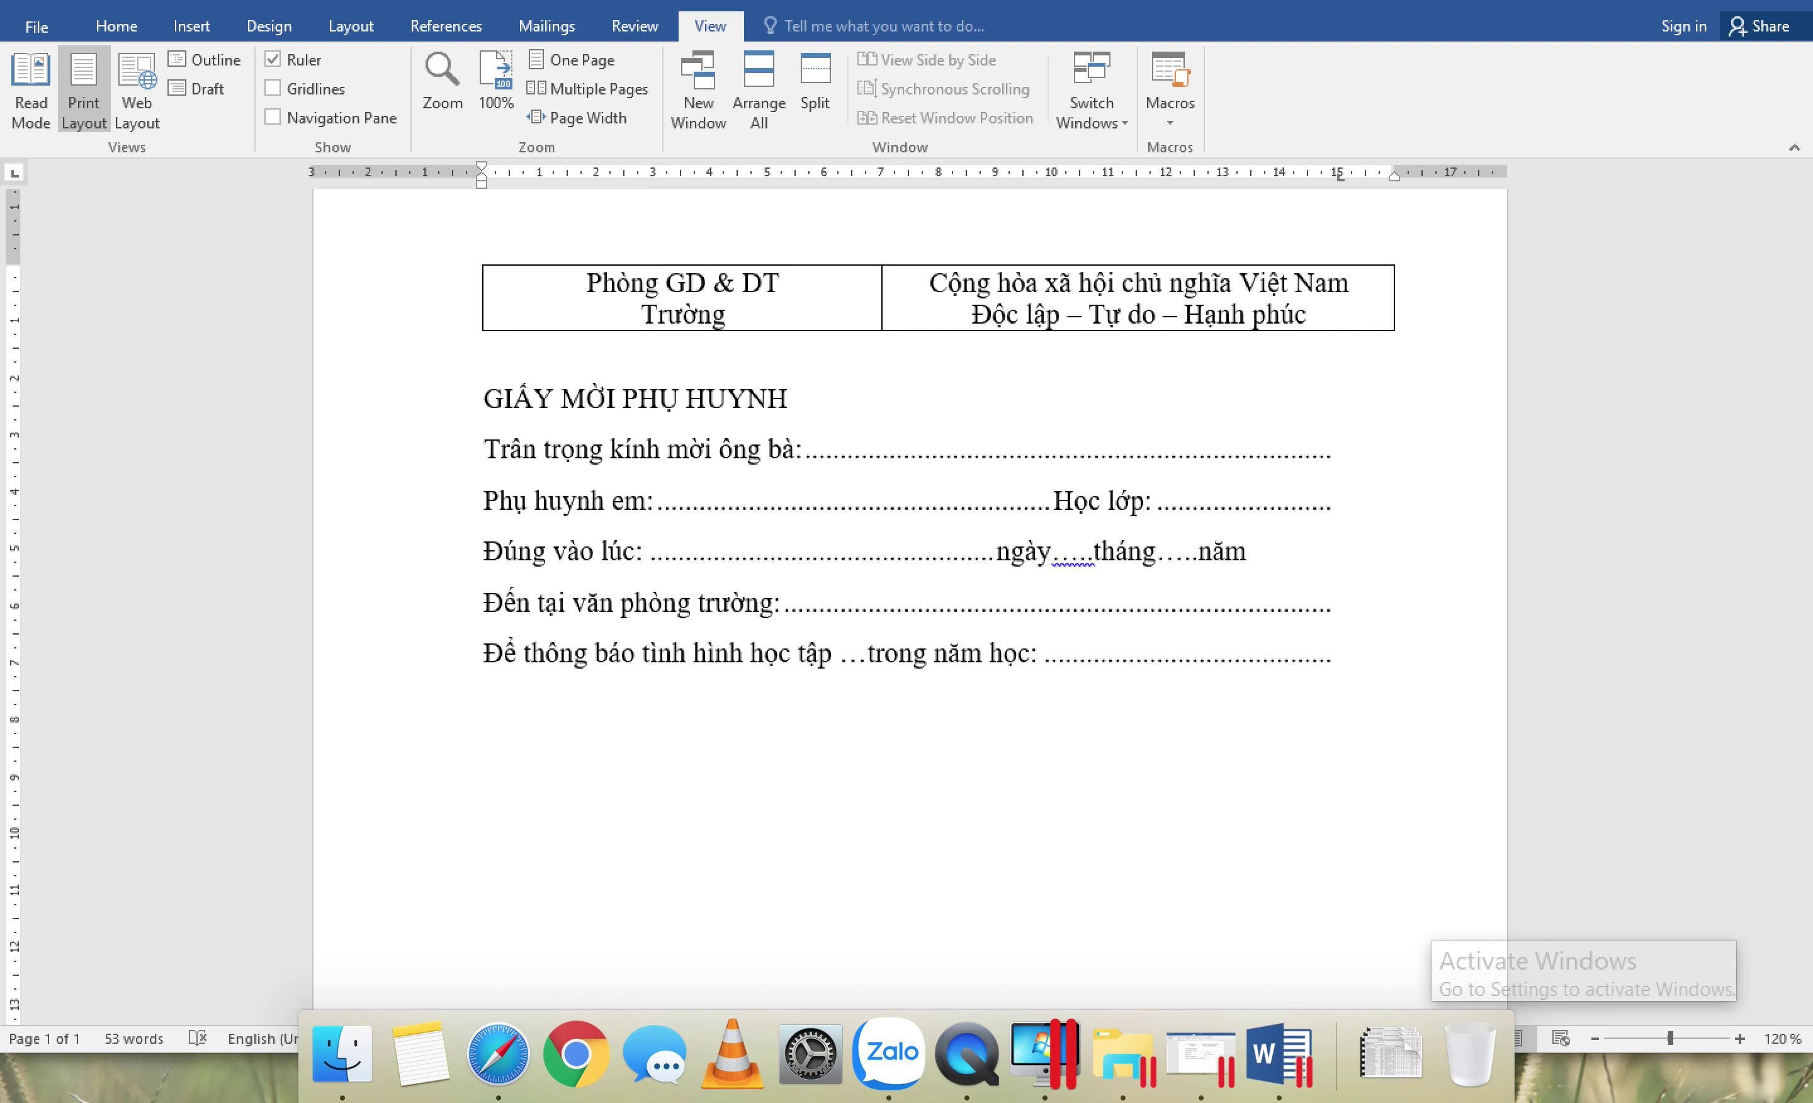
Step: Add the closing lines "Rất mong đúng giờ." and "Xin trân trọng cám ơn" below the school year line
{"action": "type", "text": "Rât"}
{"action": "type", "text": " mông q "}
{"action": "type", "text": "g đúng giờ."}
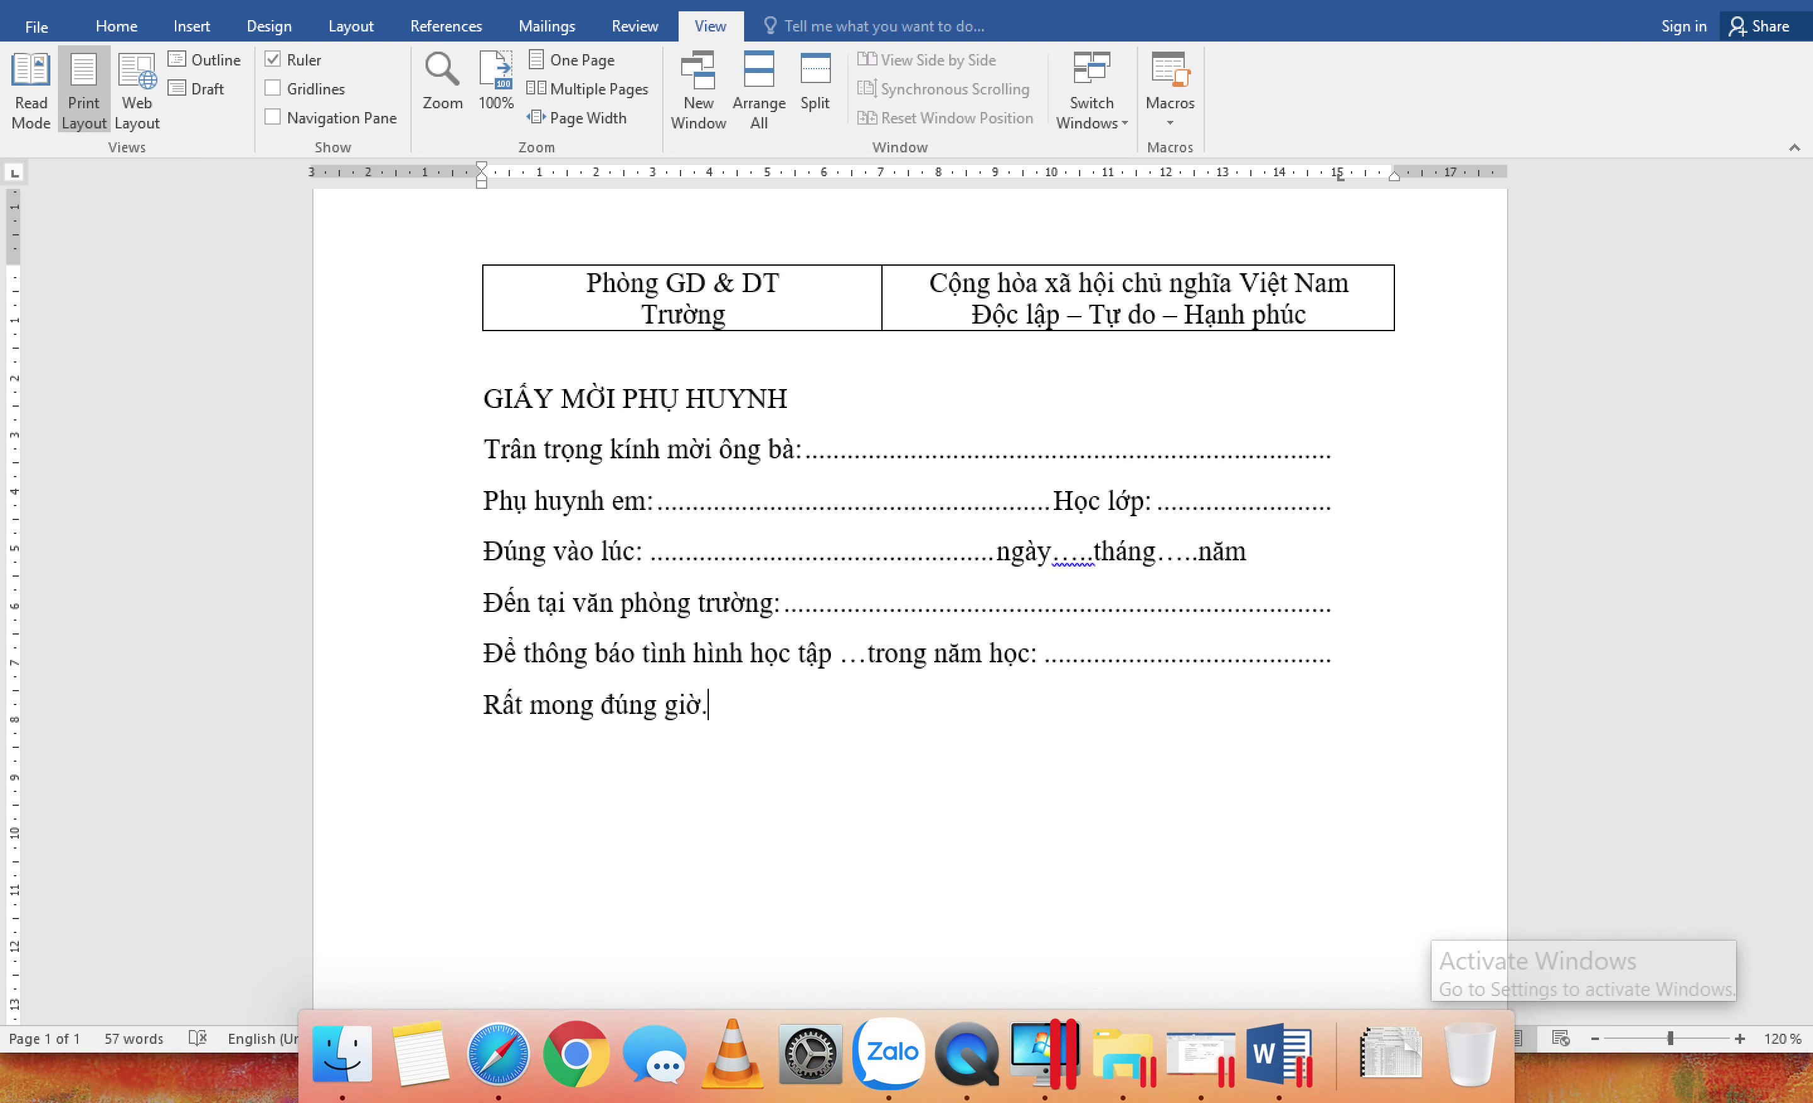
{"action": "type", "text": "Xin trân trọng cám ơn"}
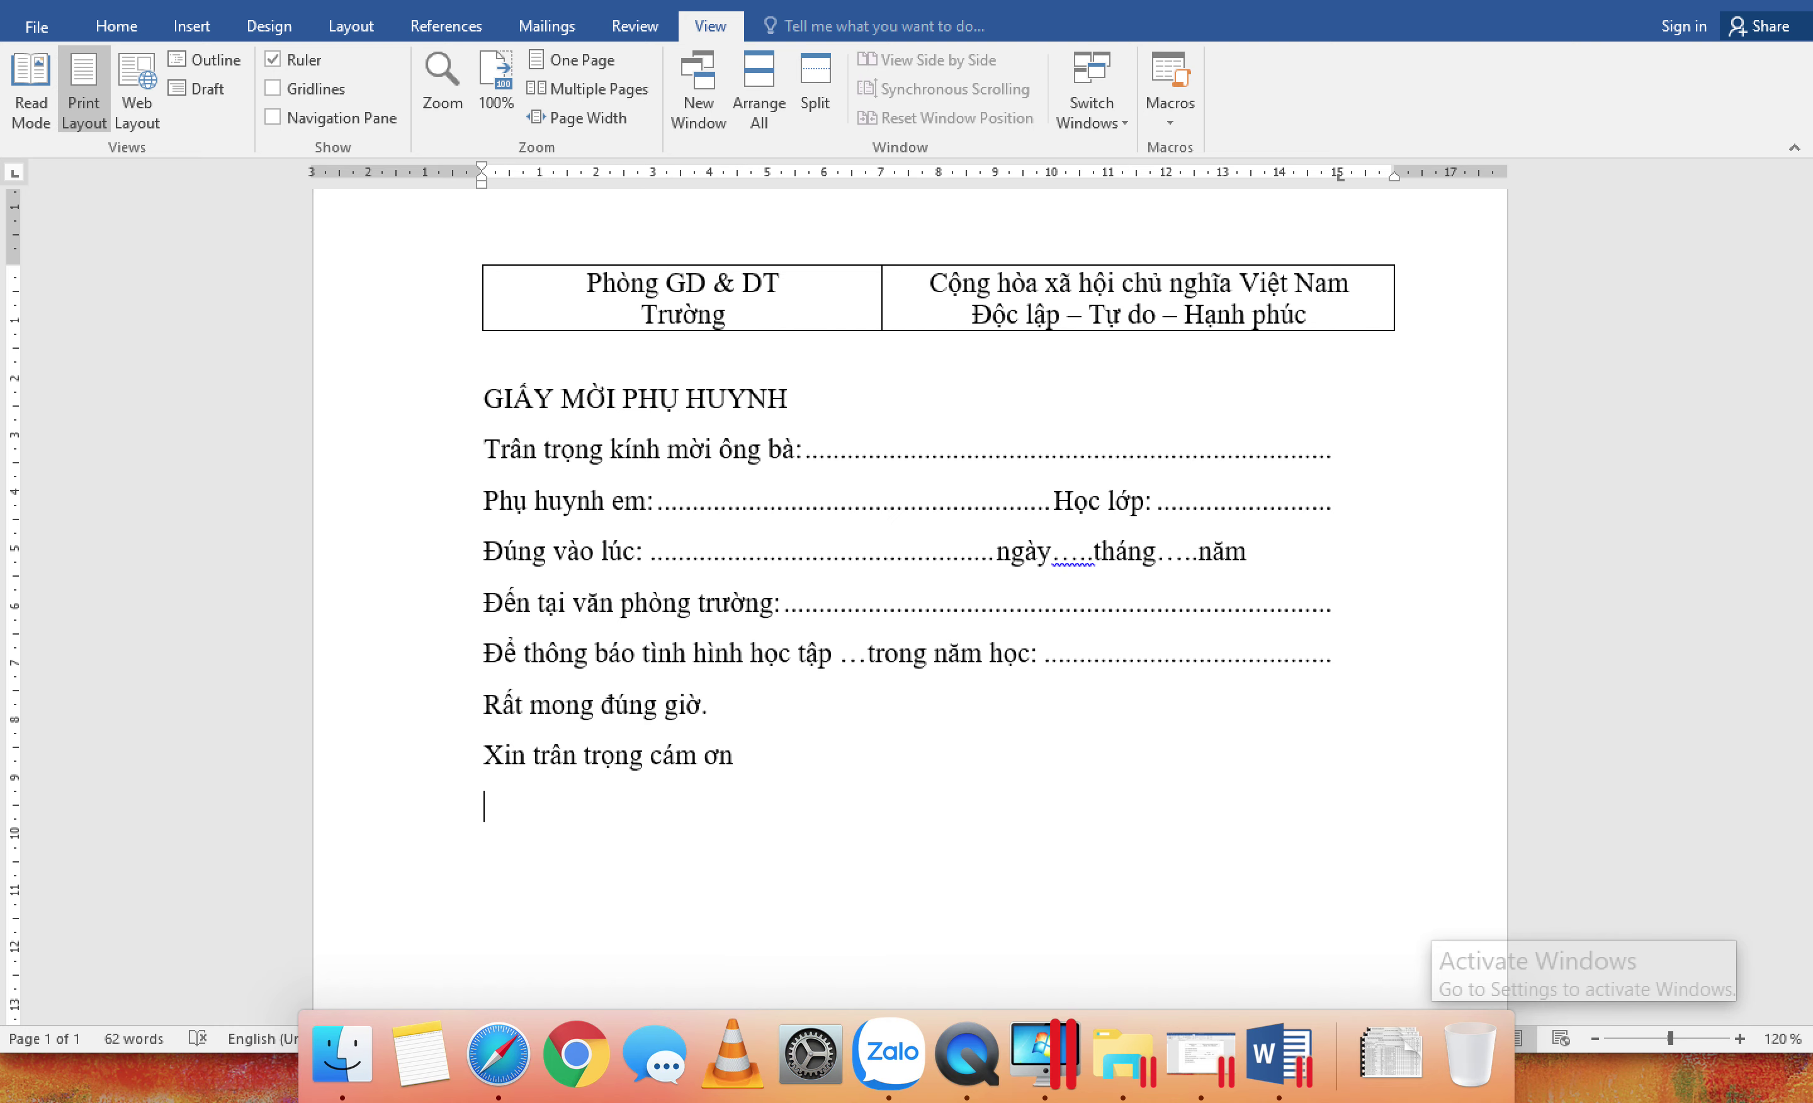
Step: Insert a table with two columns and one row below the closing lines
{"action": "left_click", "coordinate": [189, 34]}
{"action": "left_click", "coordinate": [164, 86]}
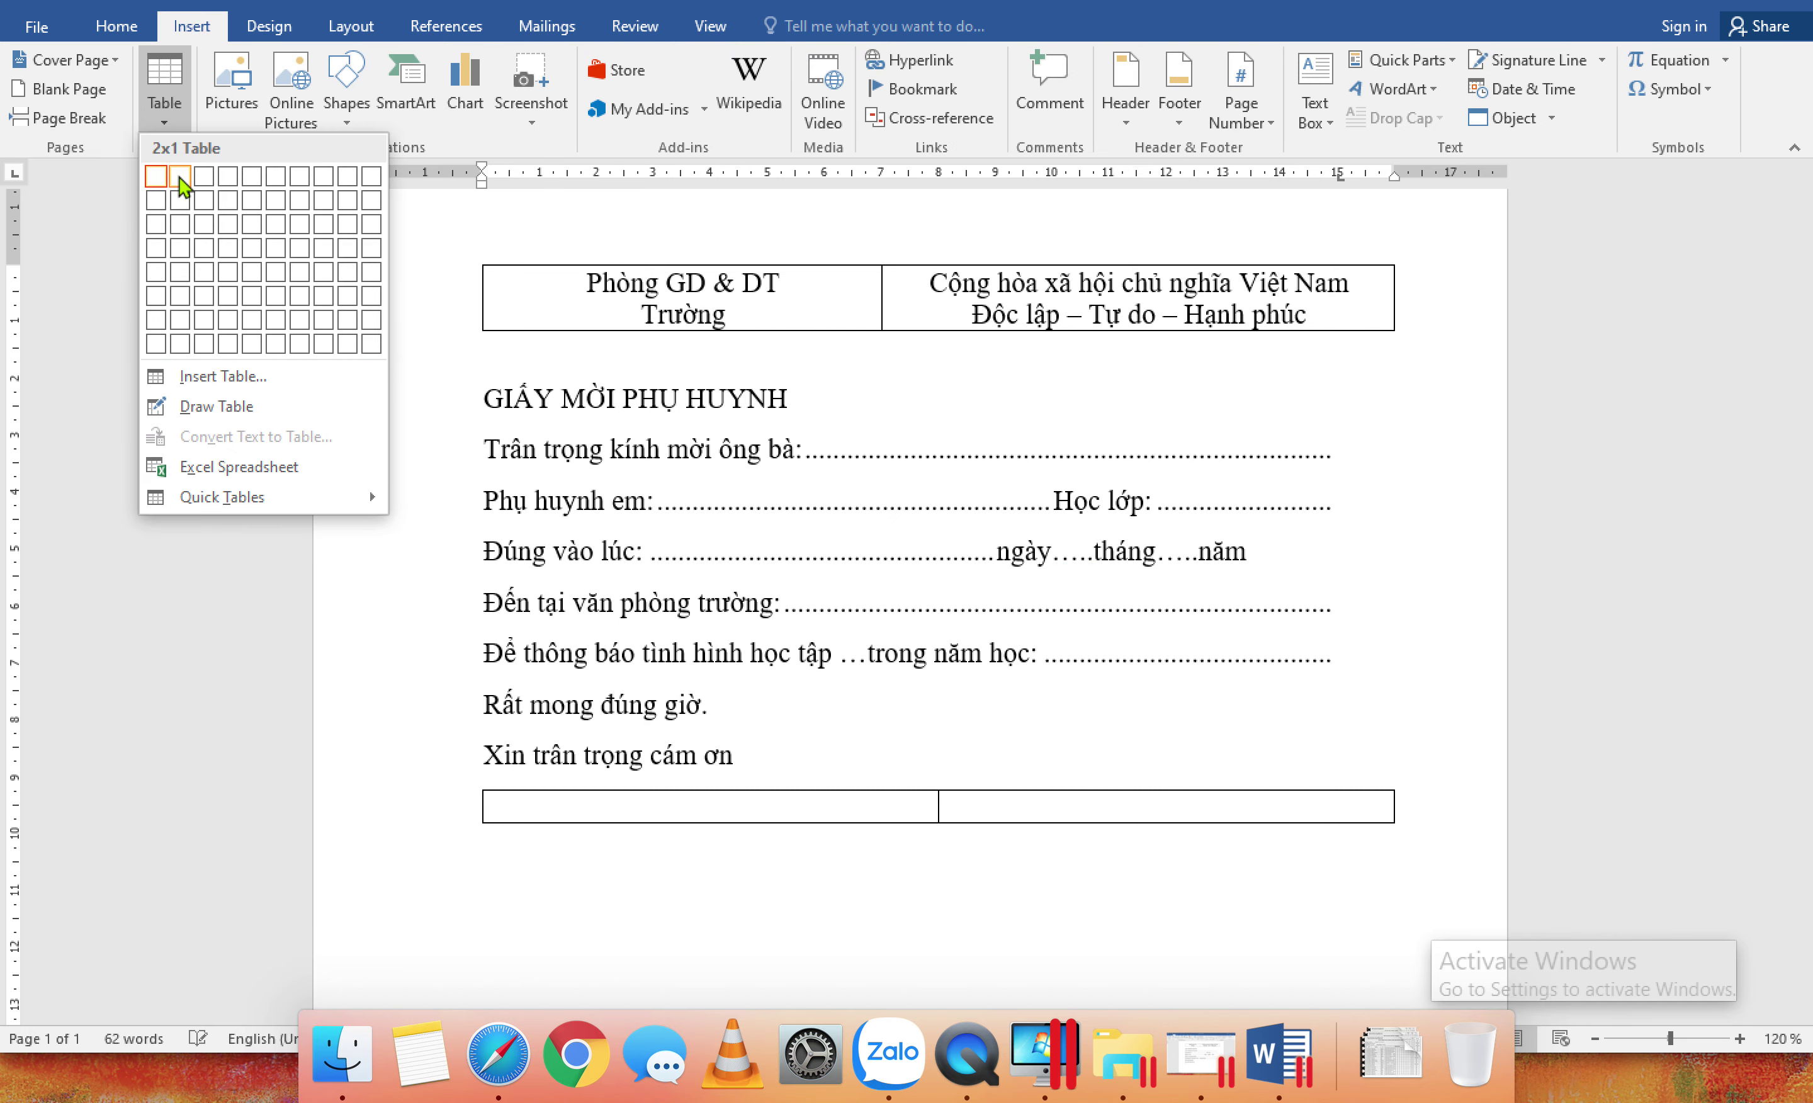
{"action": "left_click", "coordinate": [180, 178]}
Step: Enter the dotted date line "……….ngày … tháng ….. năm……." in the new table's second cell, shortening the dots so it fits on one line
{"action": "left_click", "coordinate": [1040, 808]}
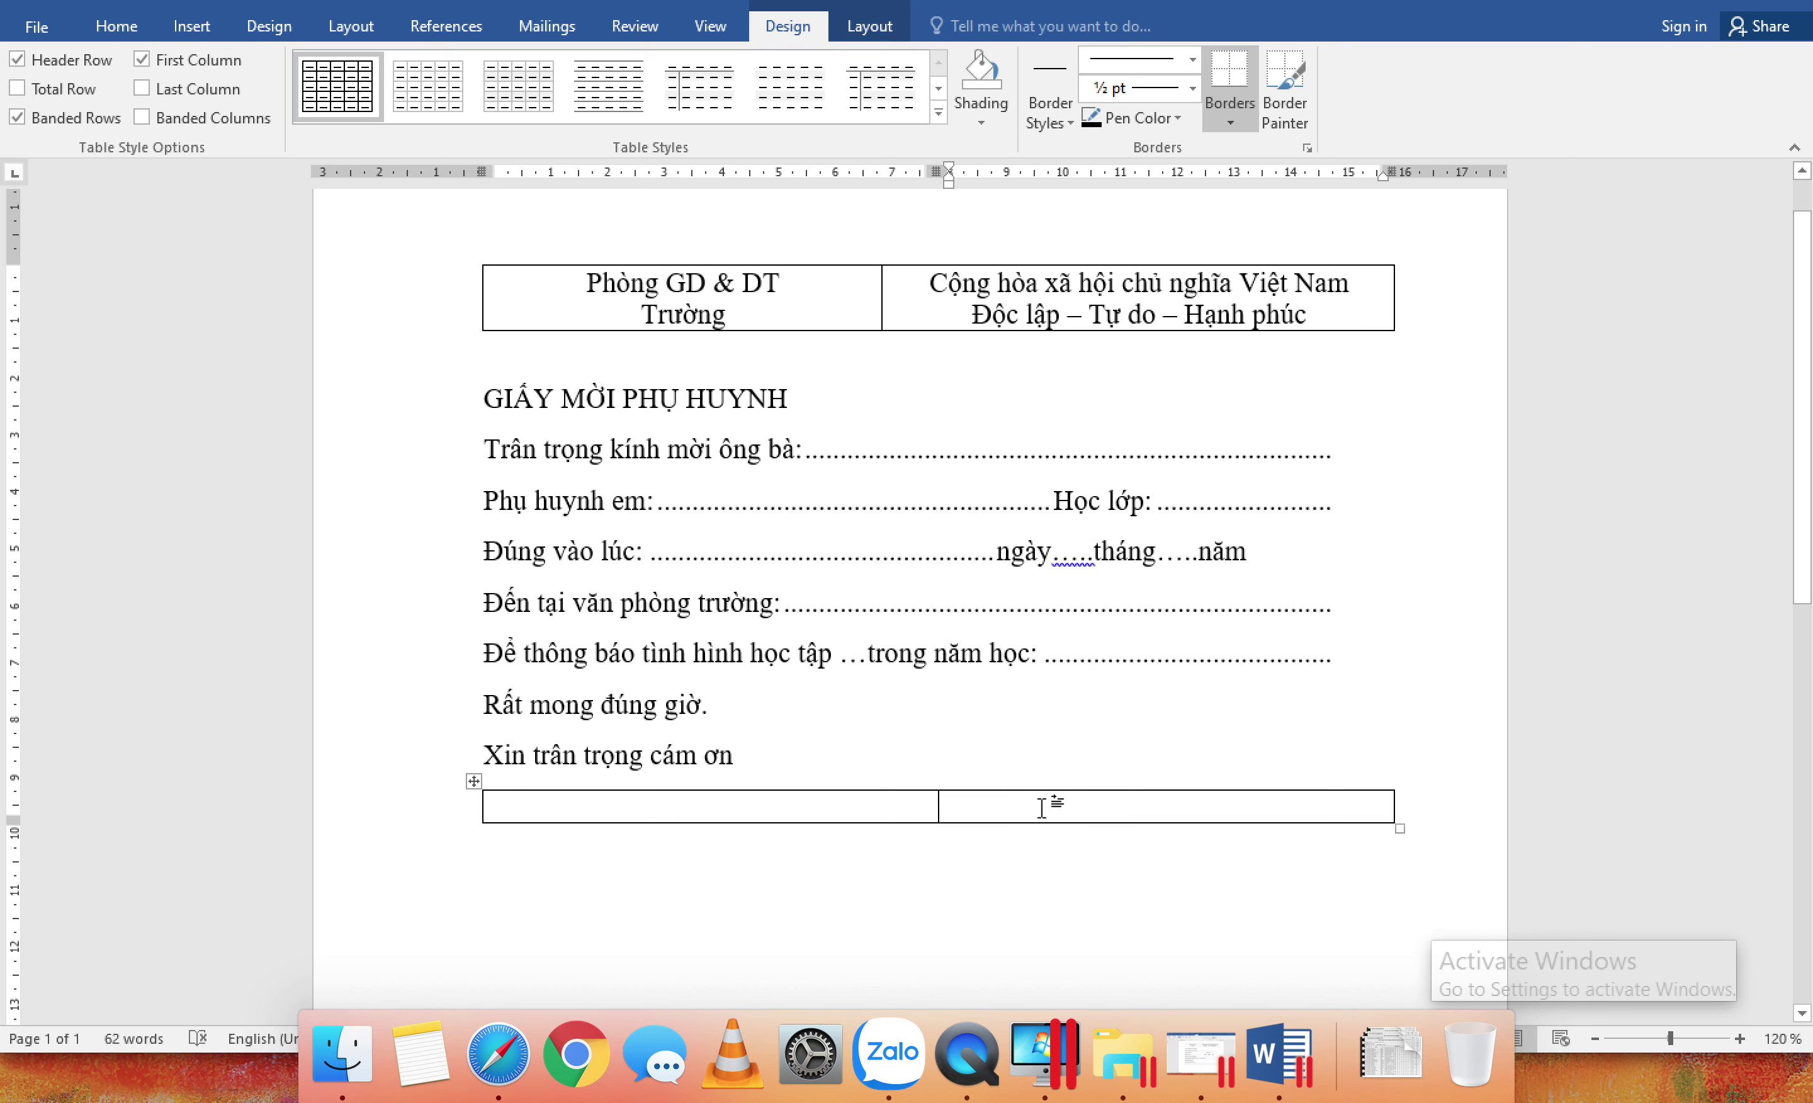
{"action": "type", "text": "."}
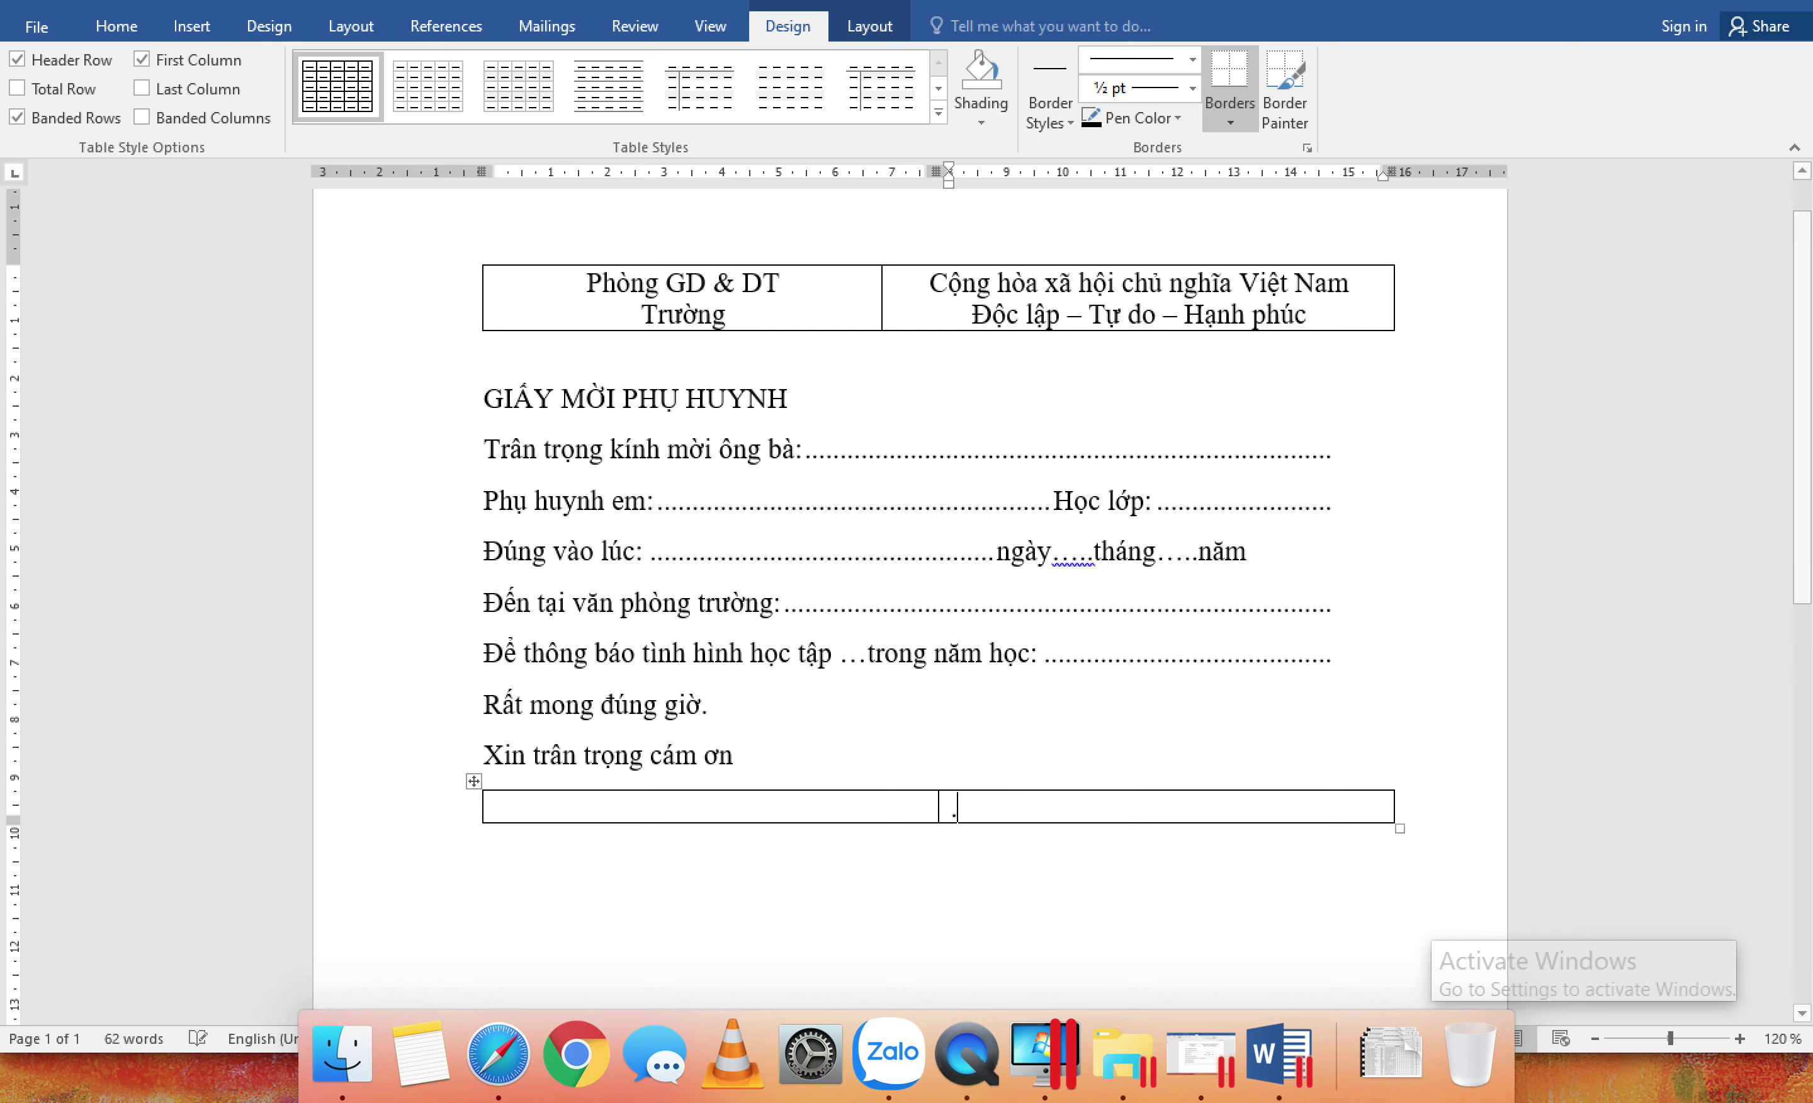
{"action": "type", "text": "...ngày"}
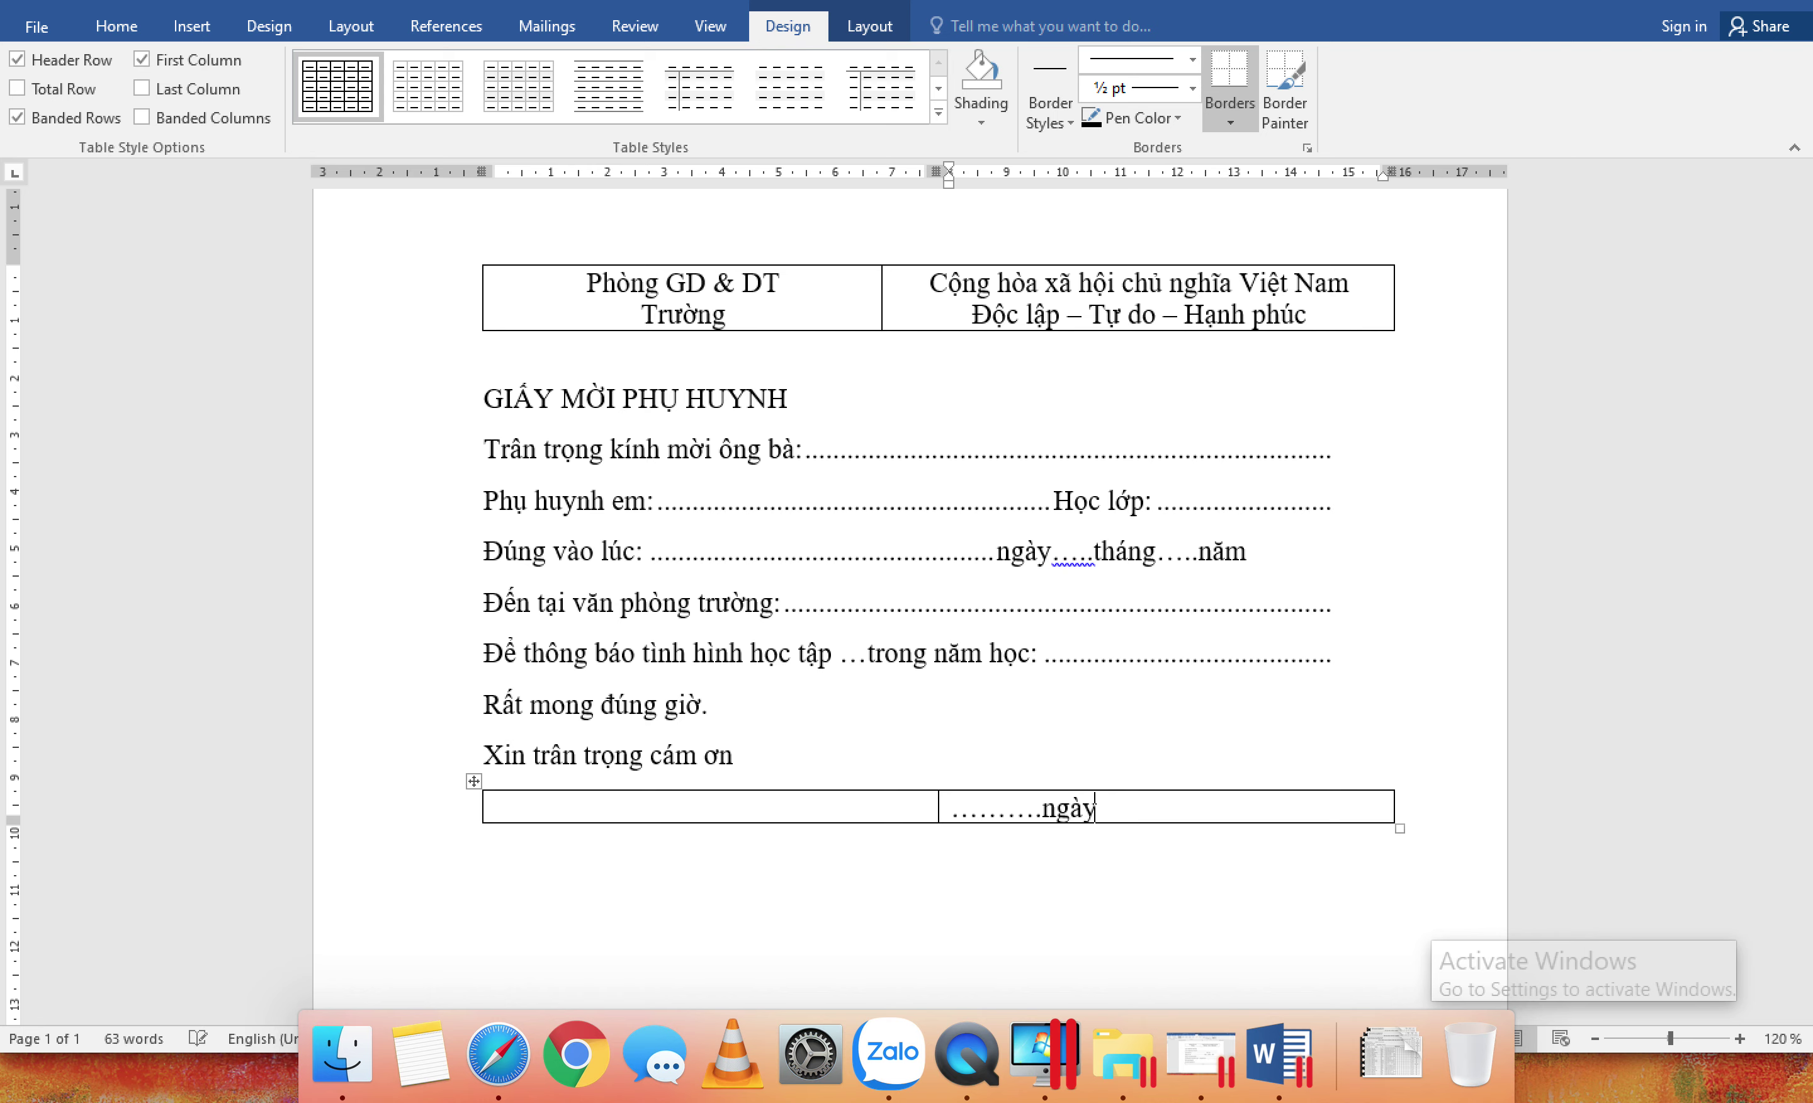
{"action": "type", "text": " ...... than"}
{"action": "type", "text": ". năm…"}
{"action": "type", "text": "..."}
{"action": "type", "text": "..."}
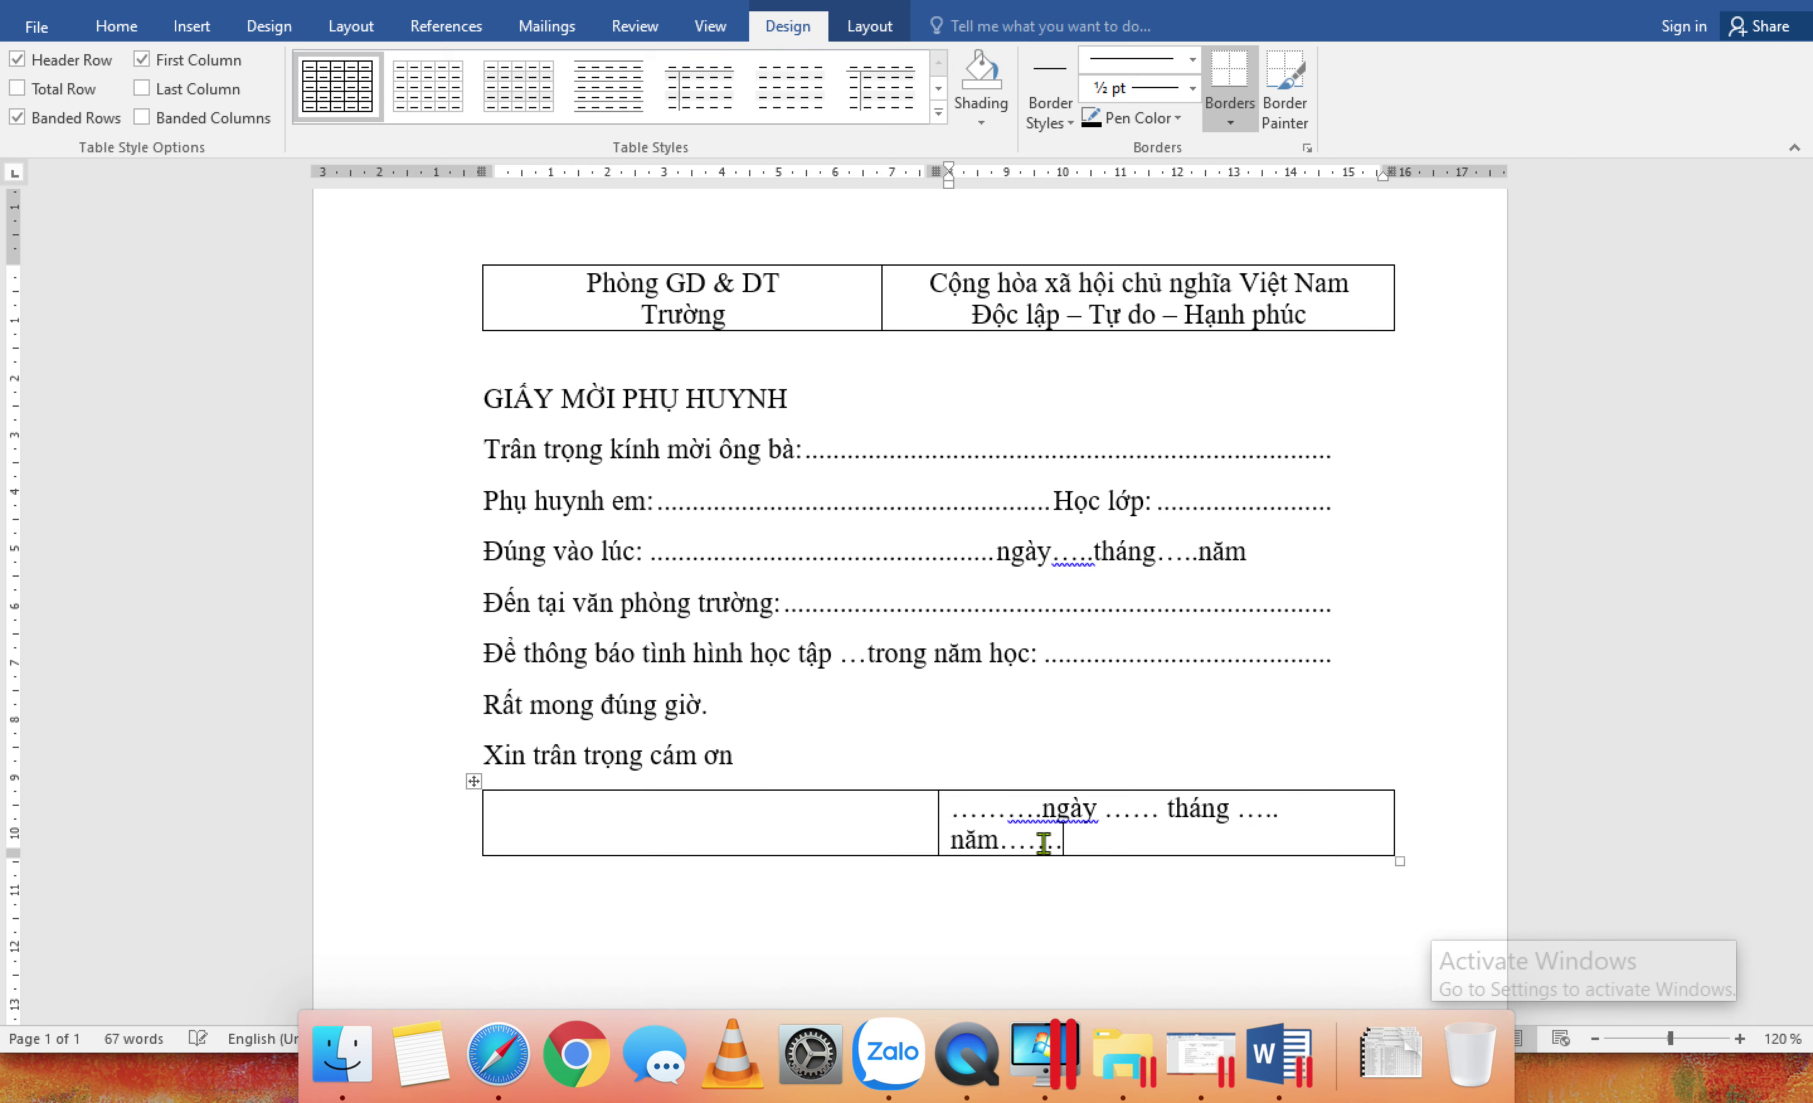
{"action": "left_click", "coordinate": [1159, 810]}
{"action": "key", "text": "BackSpace"}
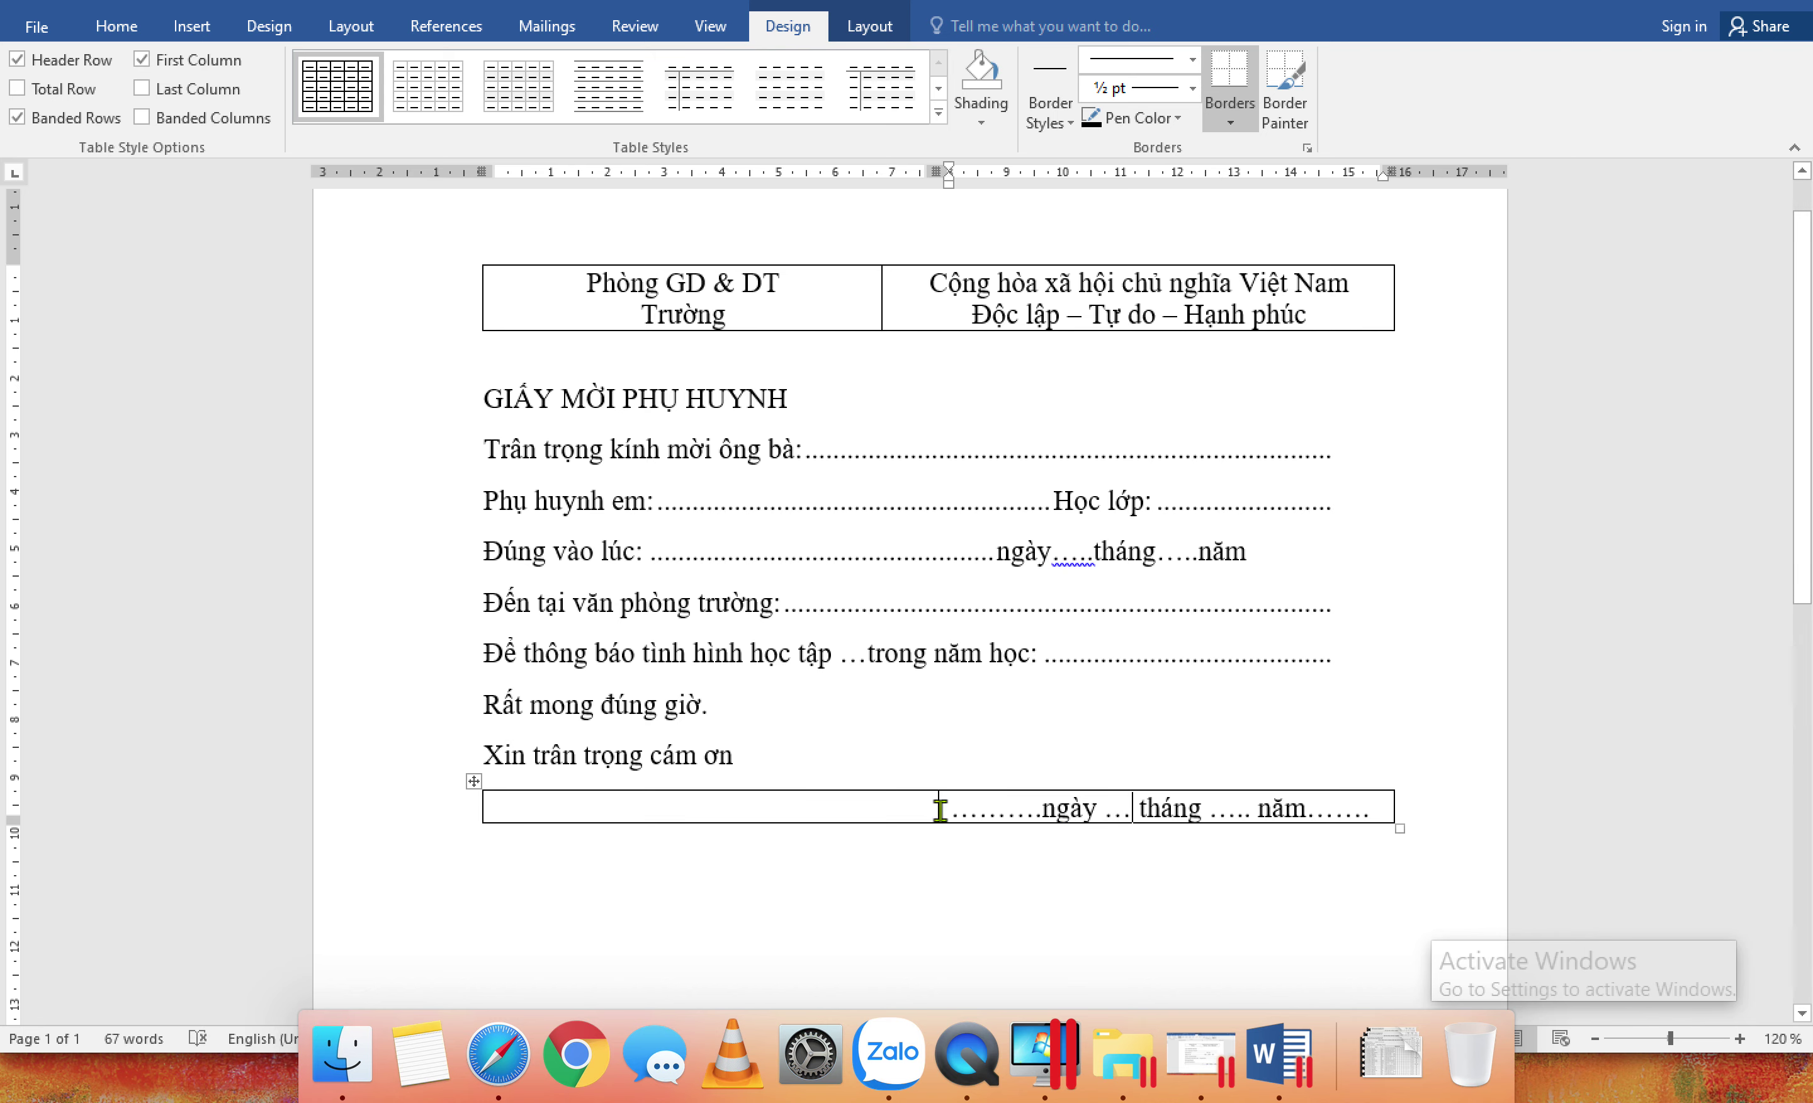
{"action": "left_click", "coordinate": [907, 808]}
{"action": "left_click", "coordinate": [1376, 808]}
Step: Add "GIÁO VIÊN CHỦ NHIỆM" on a new line below the date and centre that line in the cell
{"action": "key", "text": "Return"}
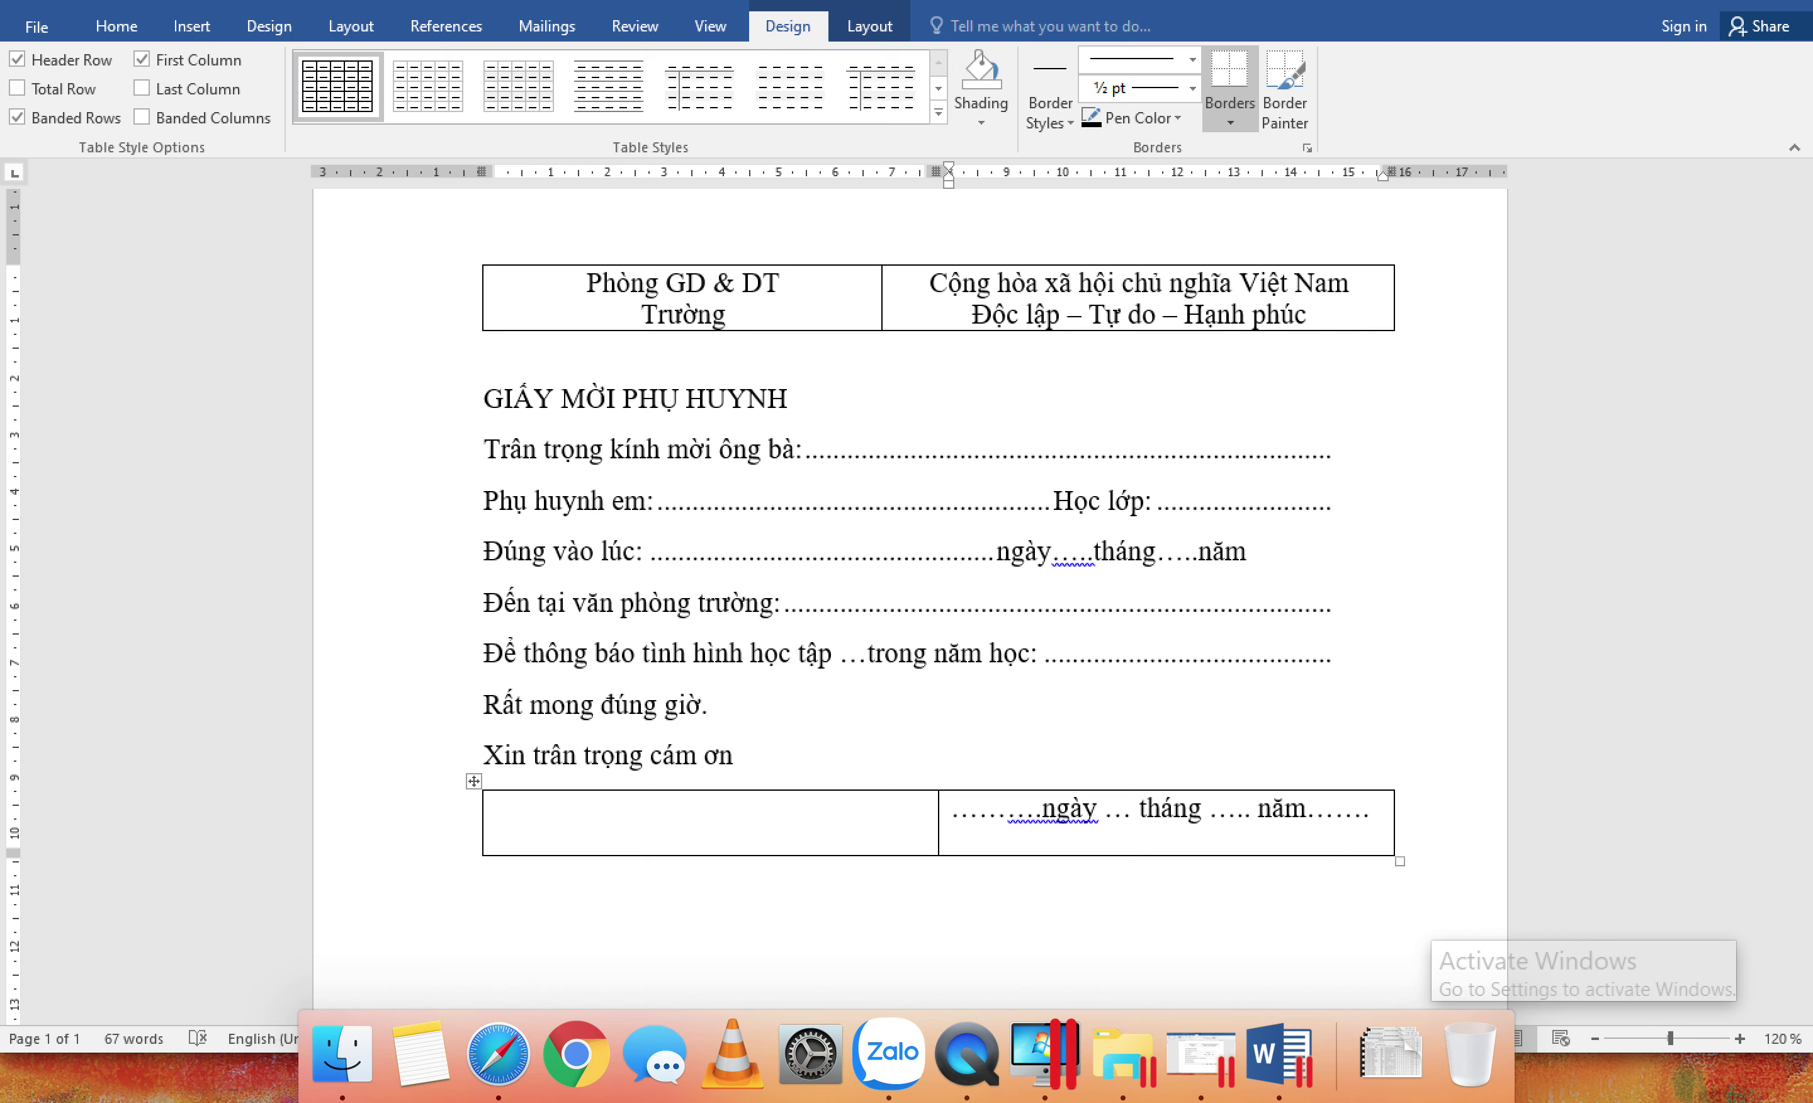
{"action": "type", "text": "GIÁO VIÊN CHỦ NGHIÊM"}
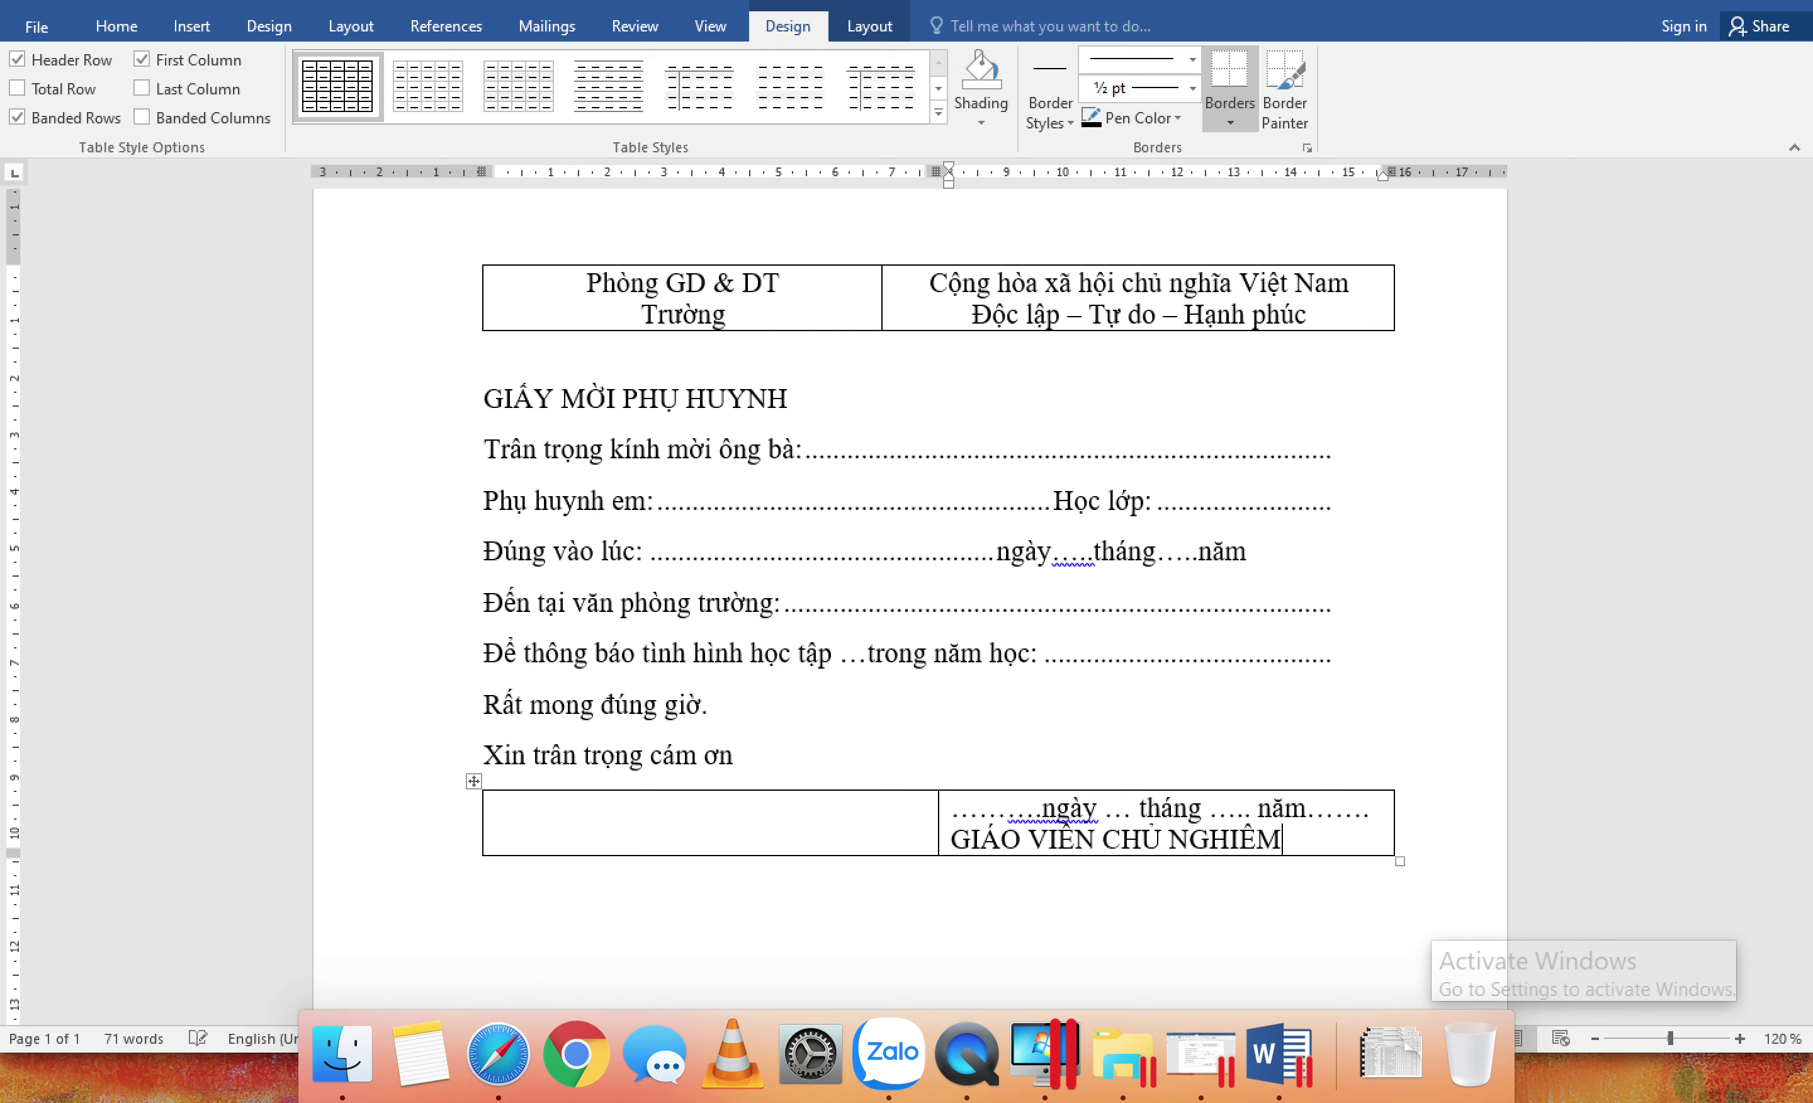
{"action": "left_click", "coordinate": [1195, 840]}
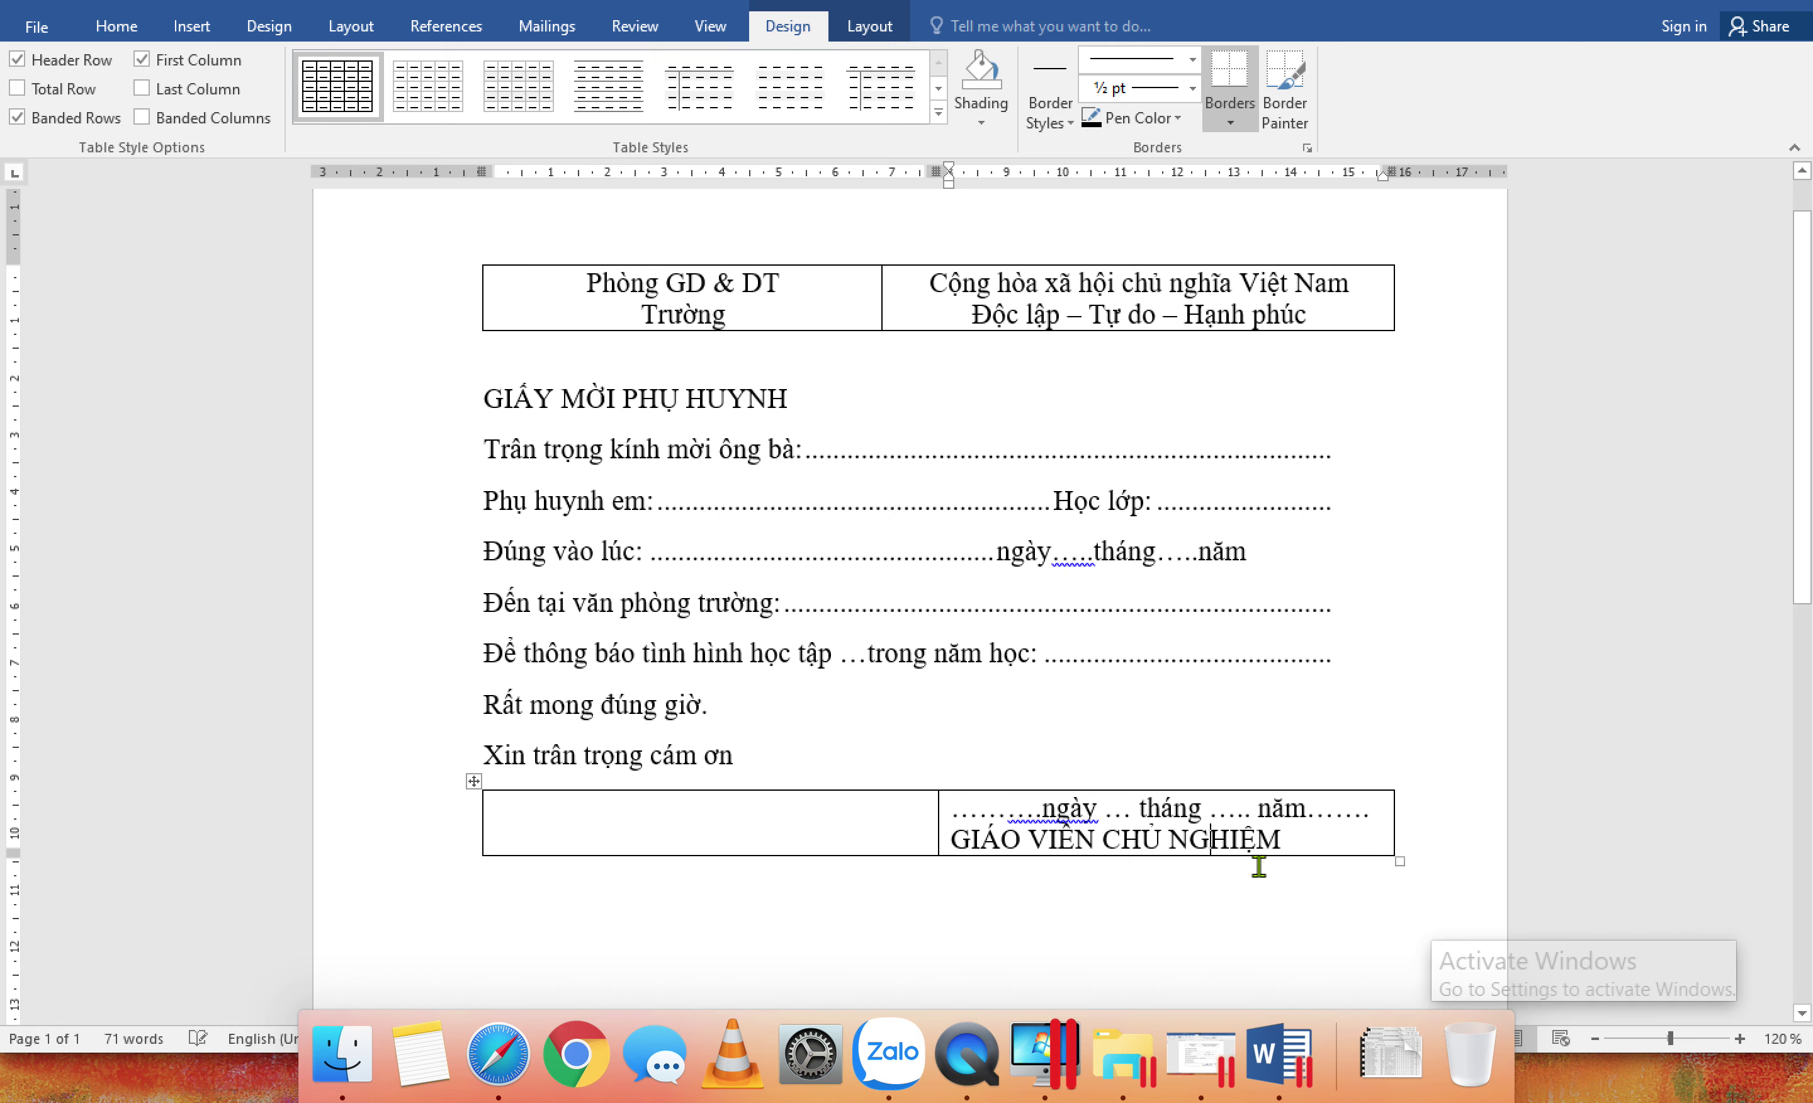
{"action": "triple_click", "coordinate": [1031, 844]}
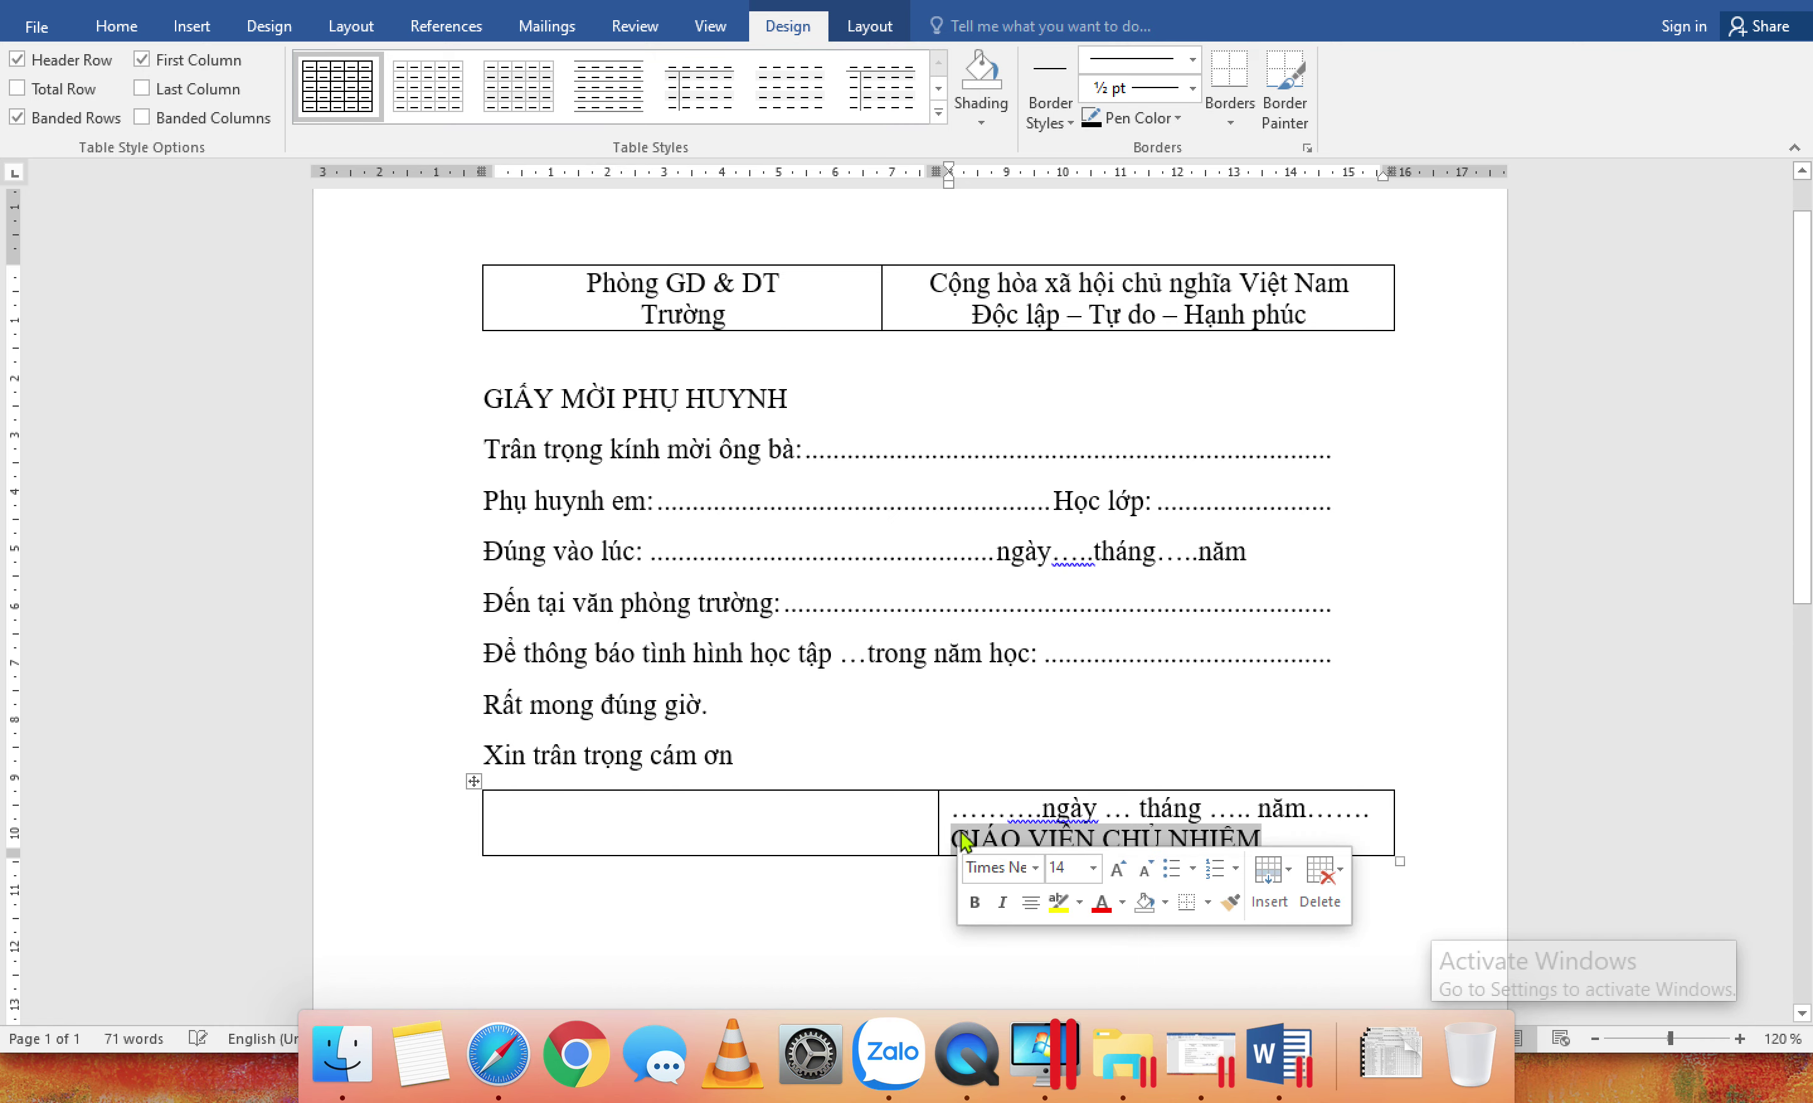
{"action": "left_click", "coordinate": [119, 27]}
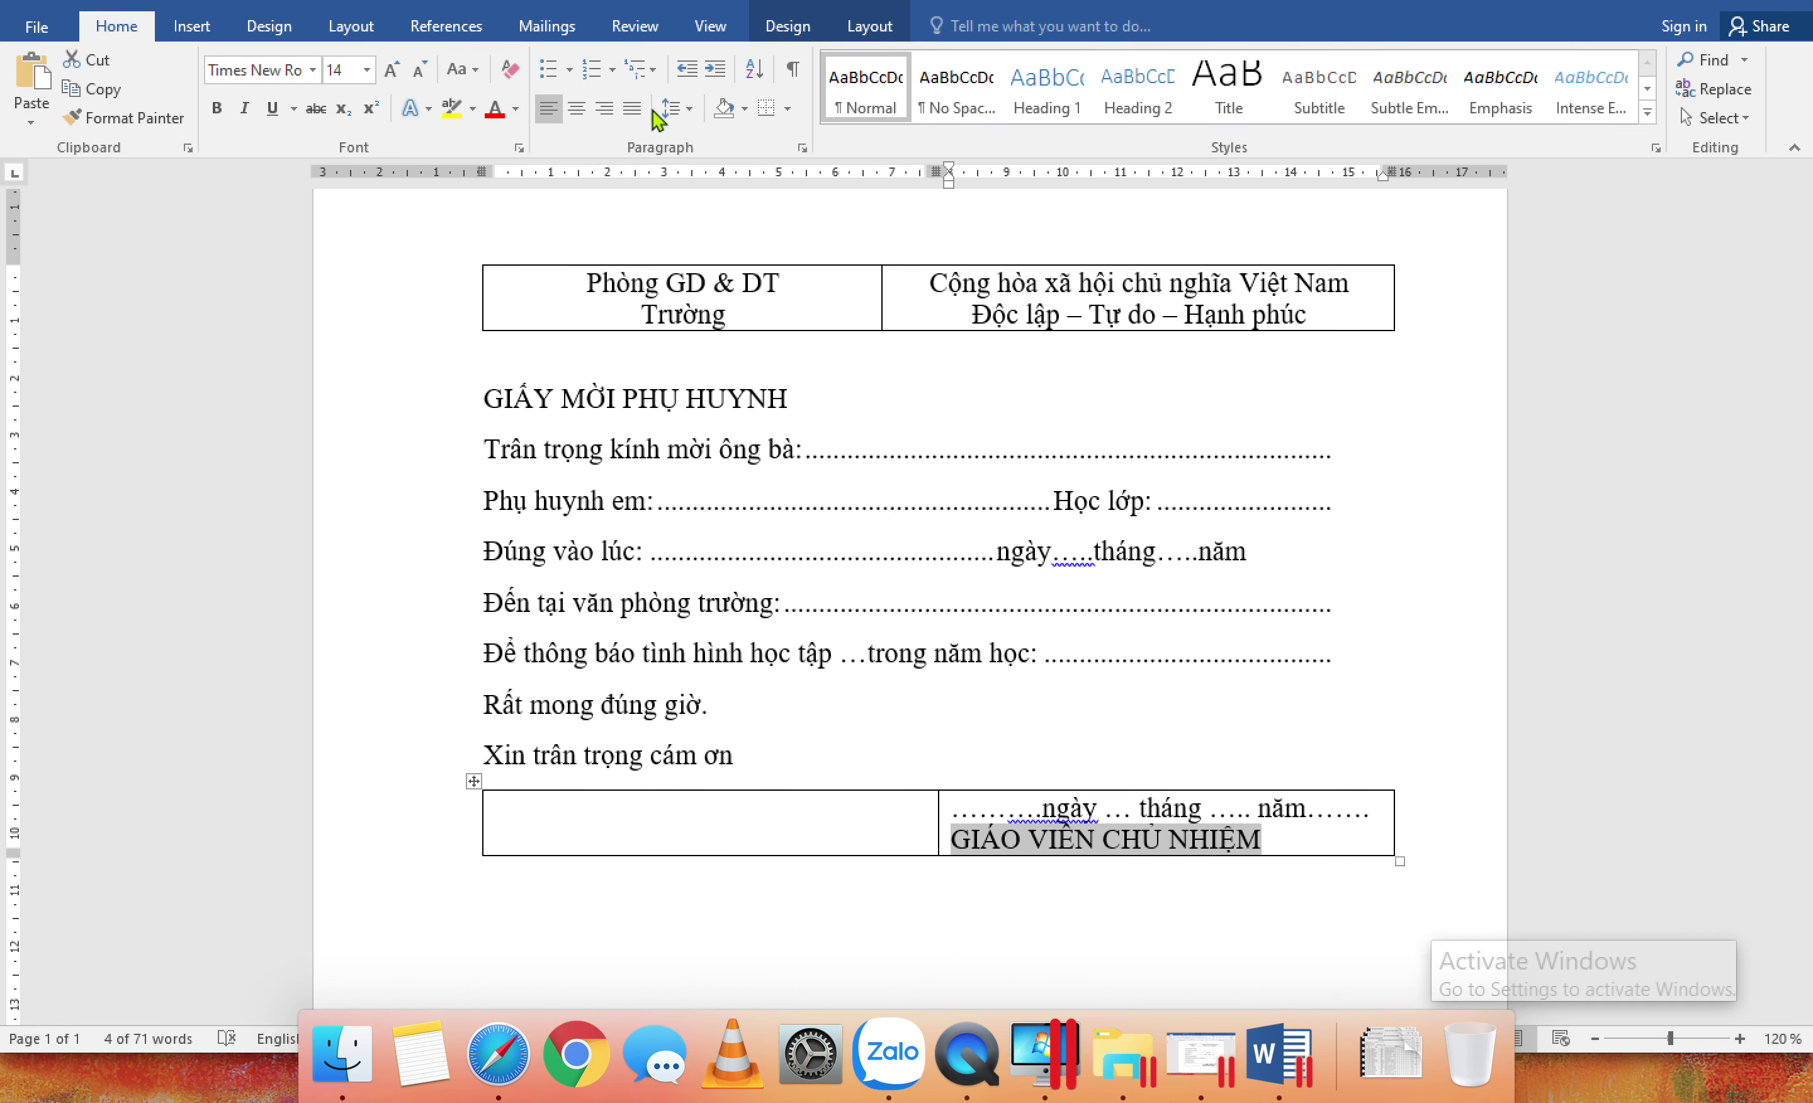
{"action": "left_click", "coordinate": [580, 111]}
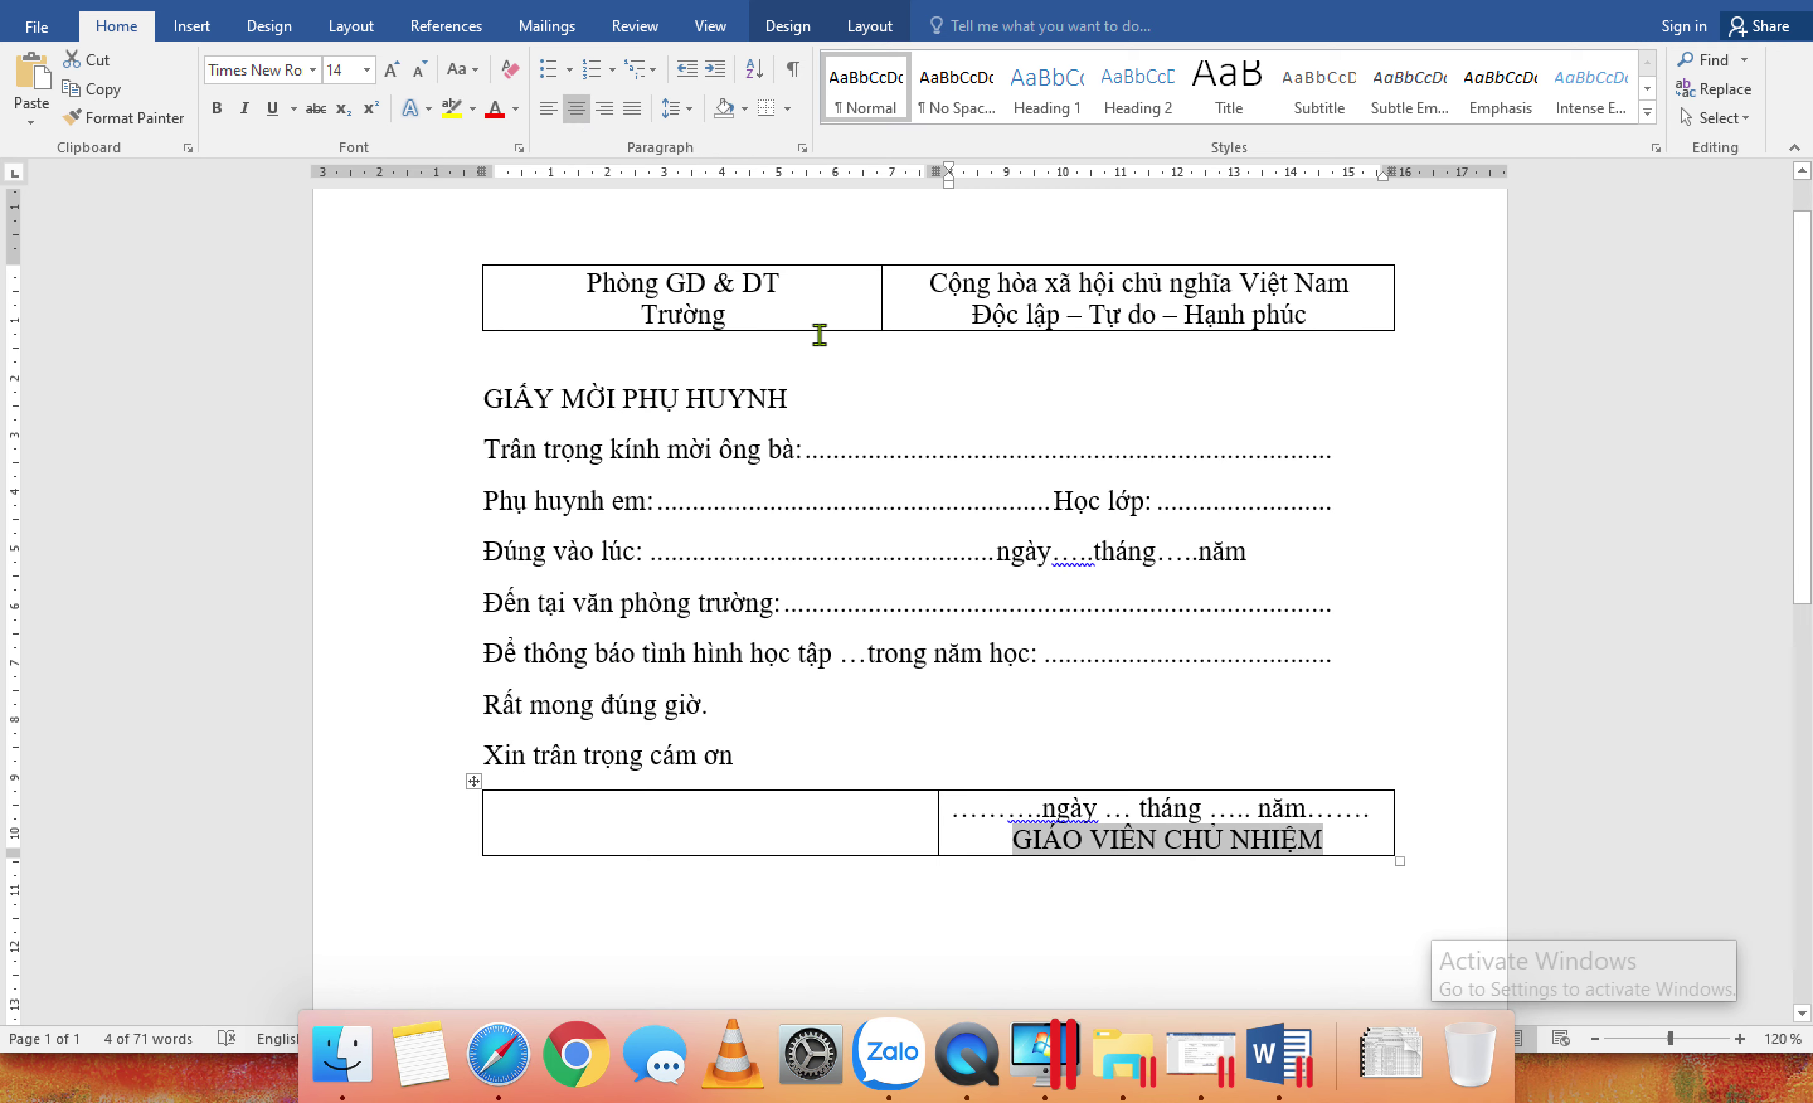
Step: Centre the title "GIẤY MỜI PHỤ HUYNH", make it bold and add a blank line below it
{"action": "left_click_drag", "start_coordinate": [820, 405], "coordinate": [531, 414]}
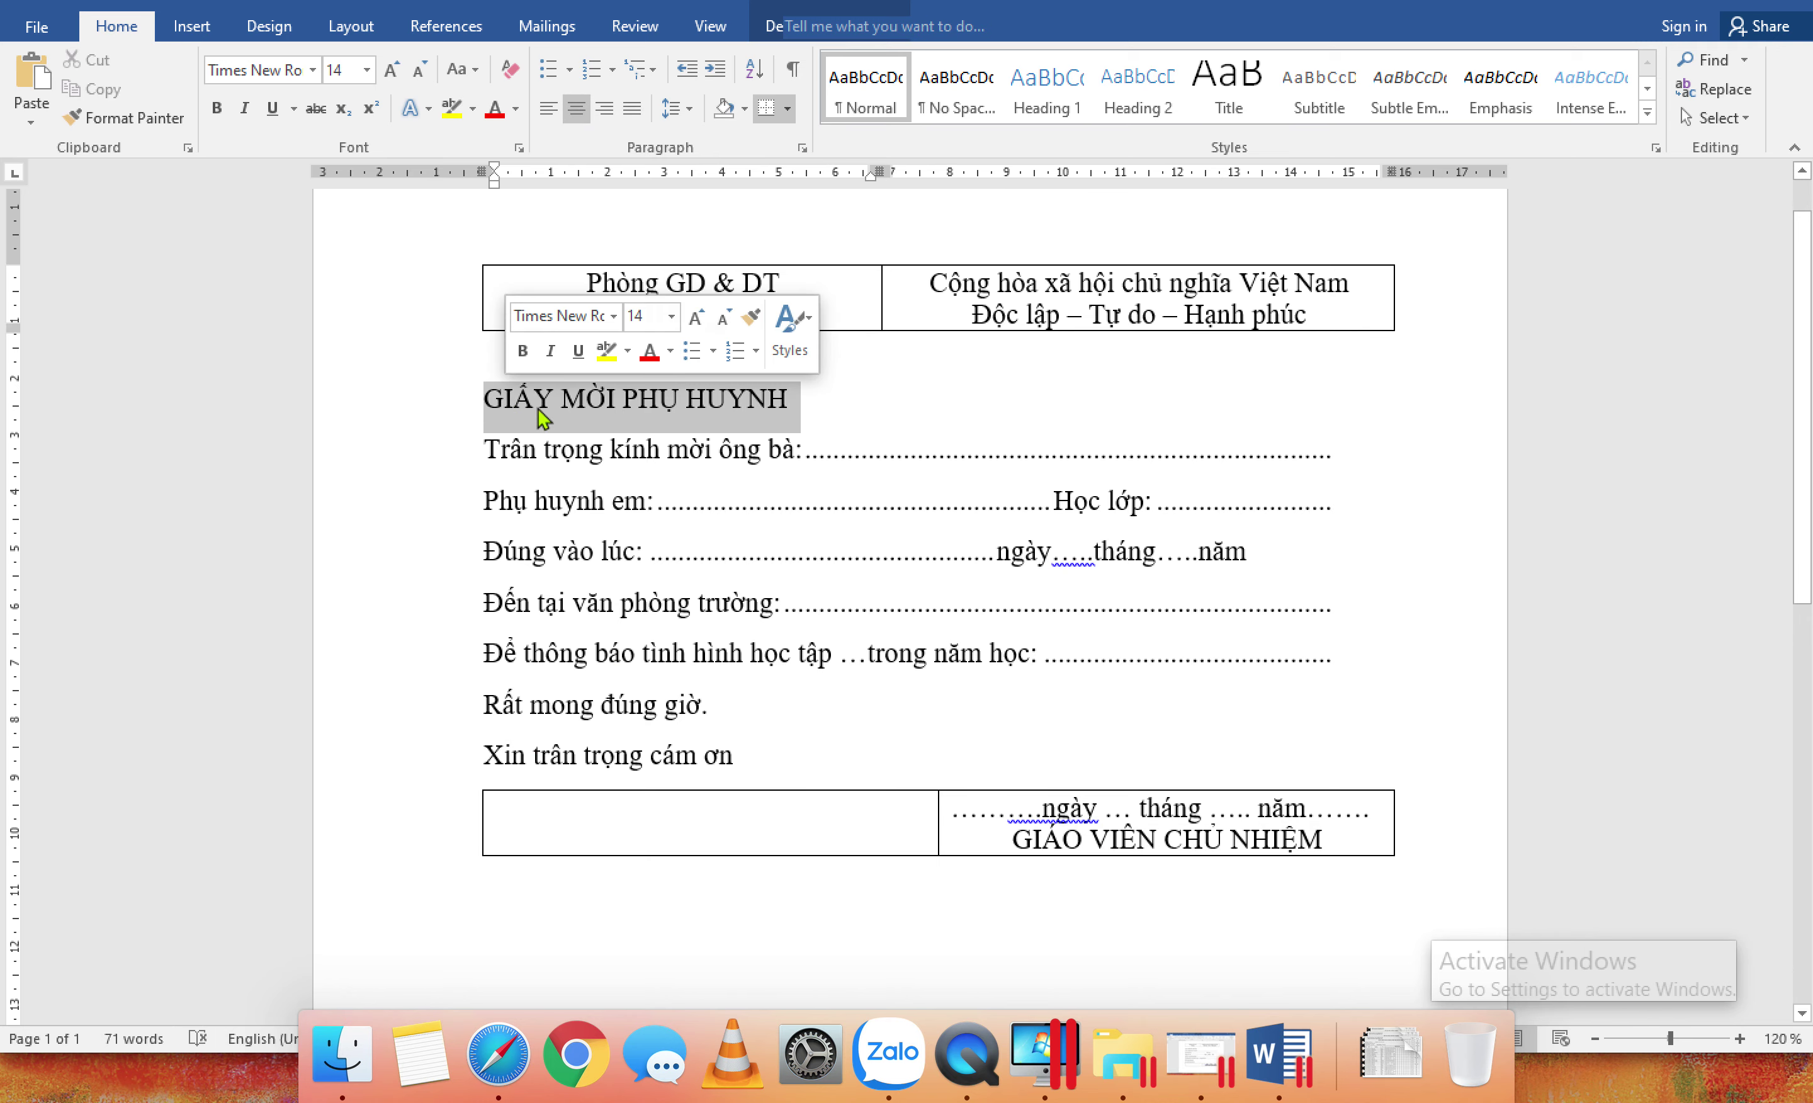
{"action": "left_click", "coordinate": [578, 111]}
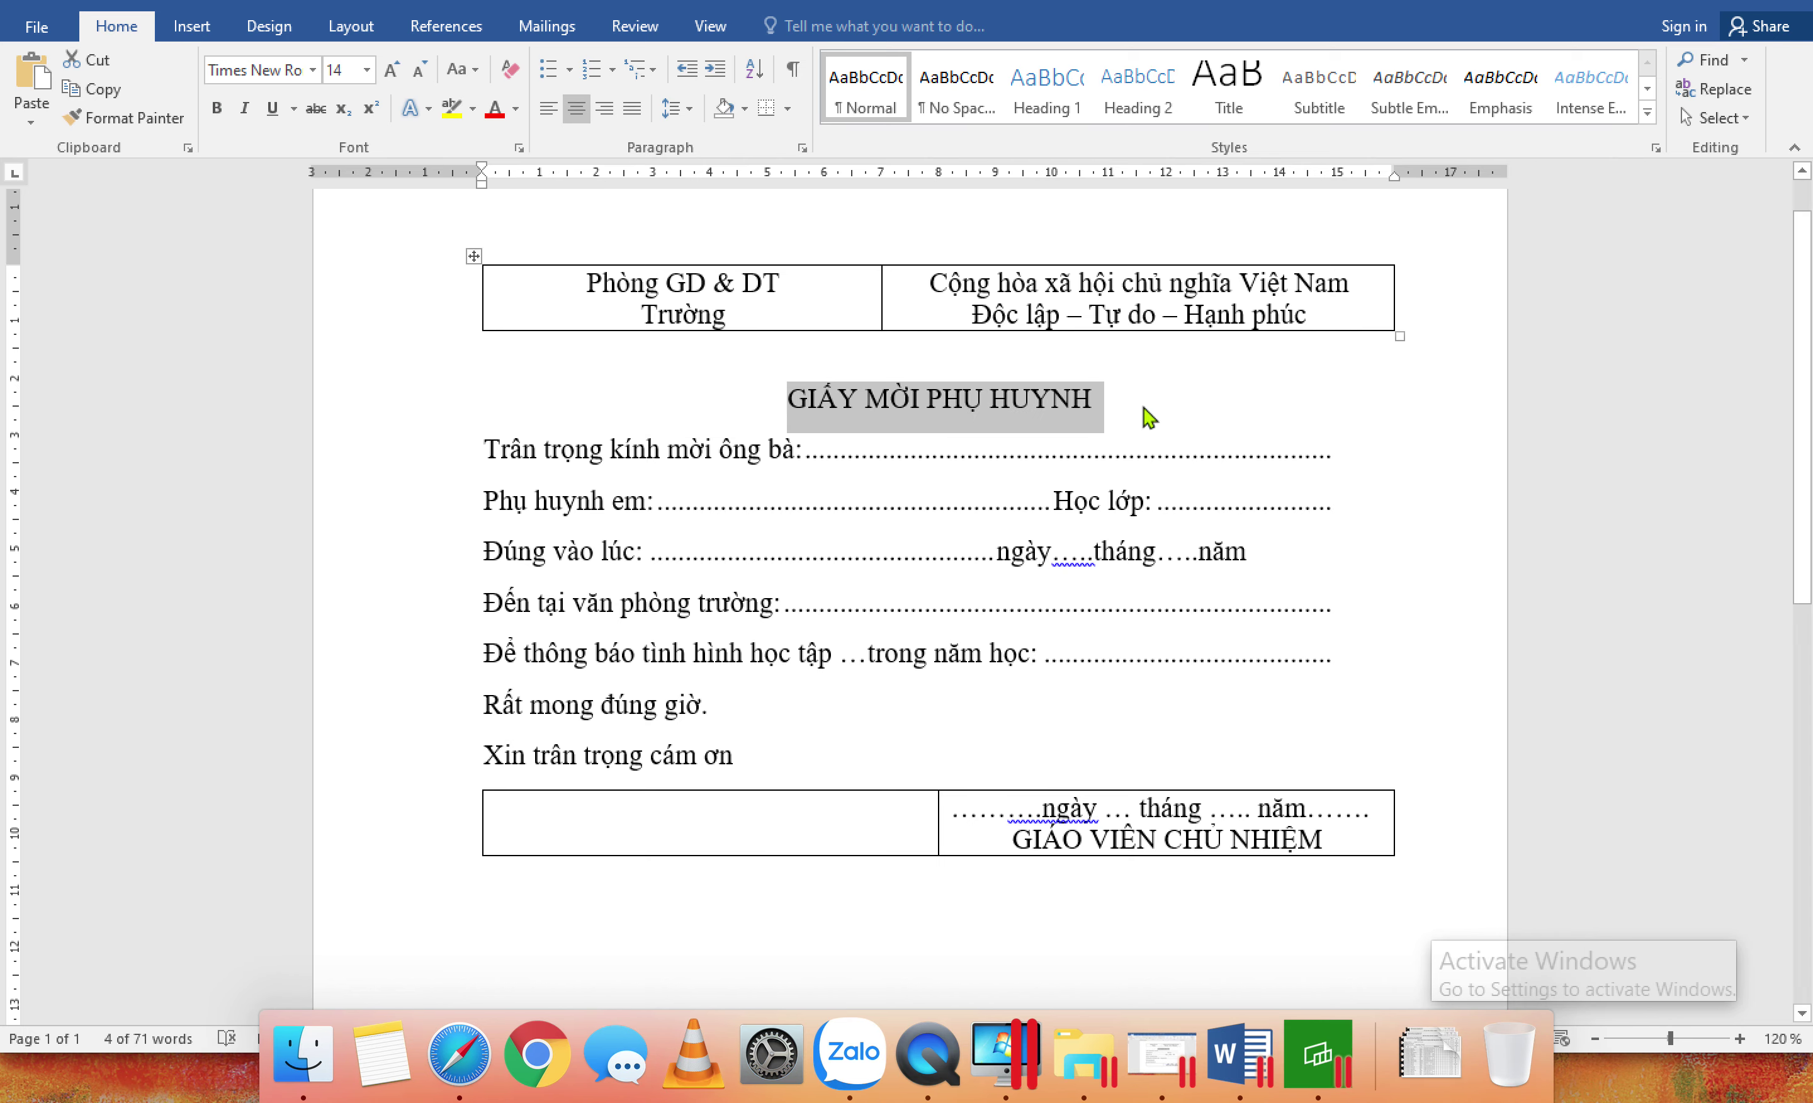
{"action": "right_click", "coordinate": [1317, 1054]}
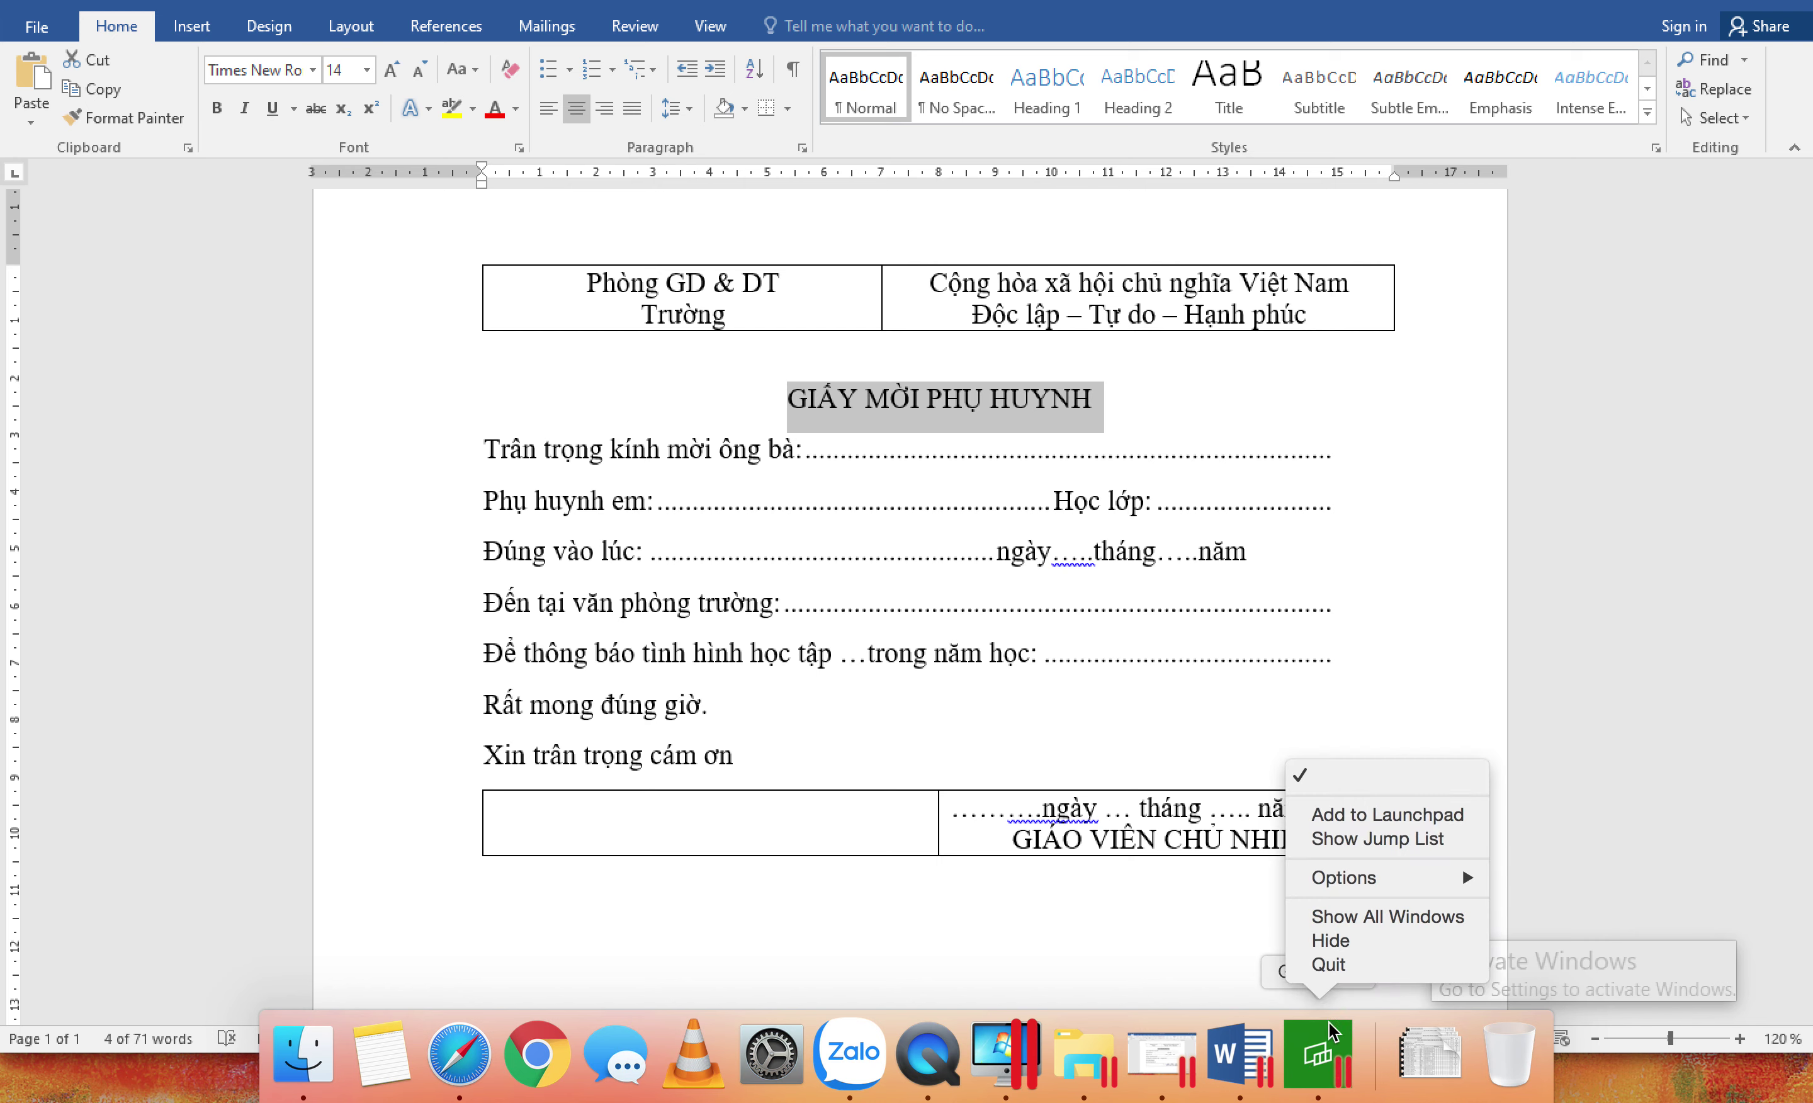
{"action": "left_click", "coordinate": [1335, 966]}
{"action": "left_click_drag", "start_coordinate": [1137, 398], "coordinate": [782, 410]}
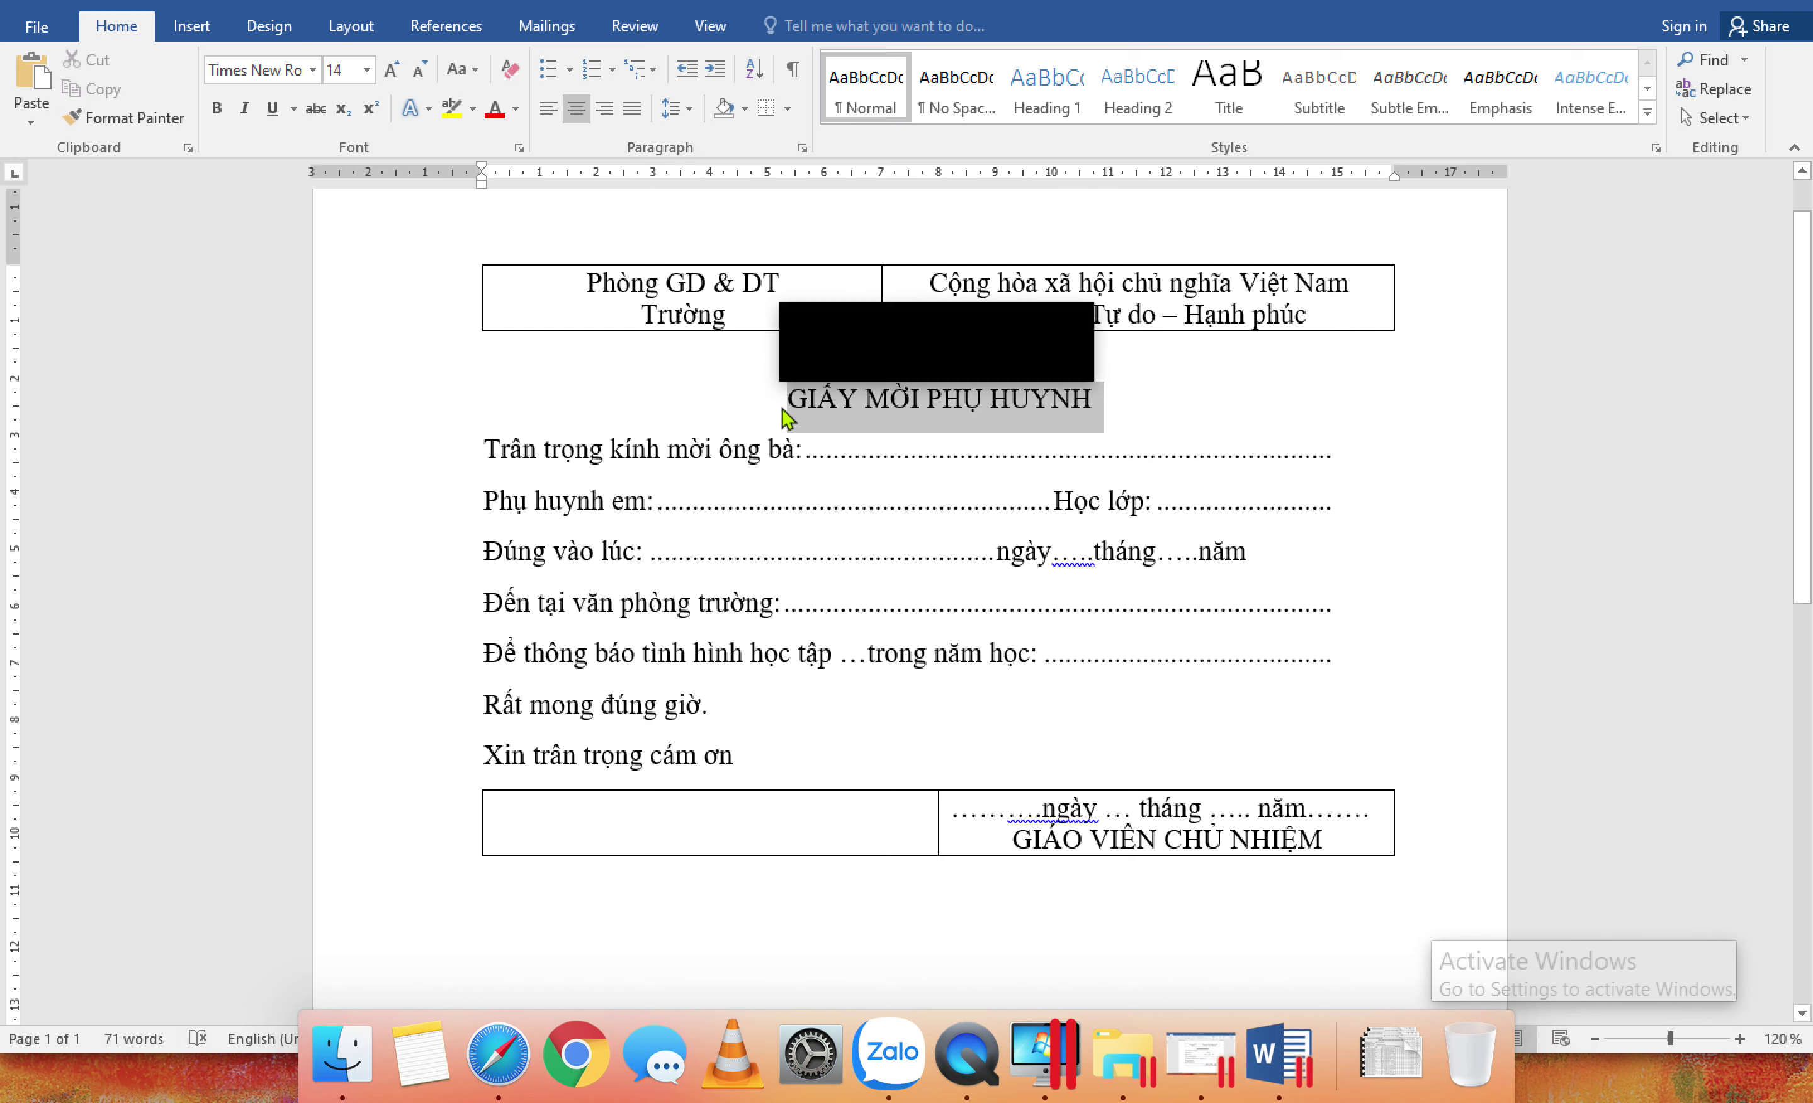
{"action": "left_click", "coordinate": [215, 108]}
{"action": "left_click", "coordinate": [1120, 405]}
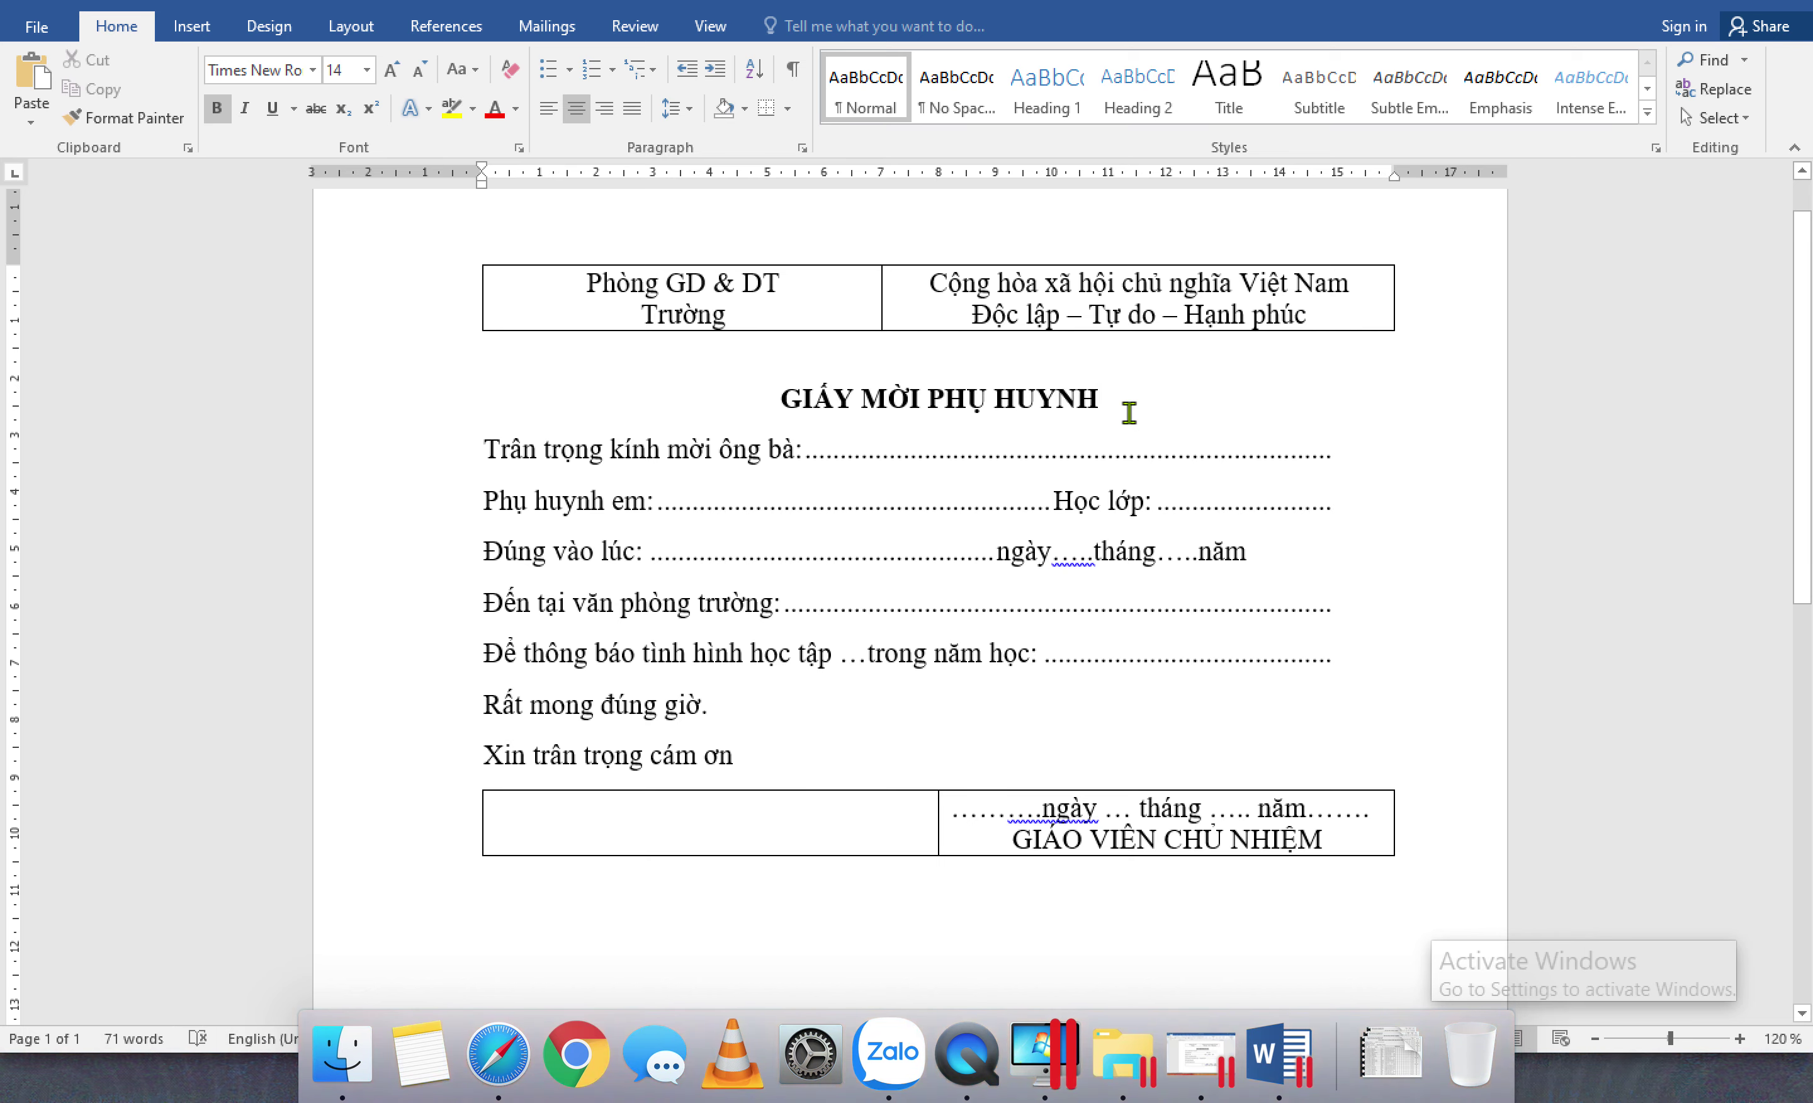
{"action": "key", "text": "Return"}
Step: Remove all borders from the header table and the signature table
{"action": "left_click", "coordinate": [473, 256]}
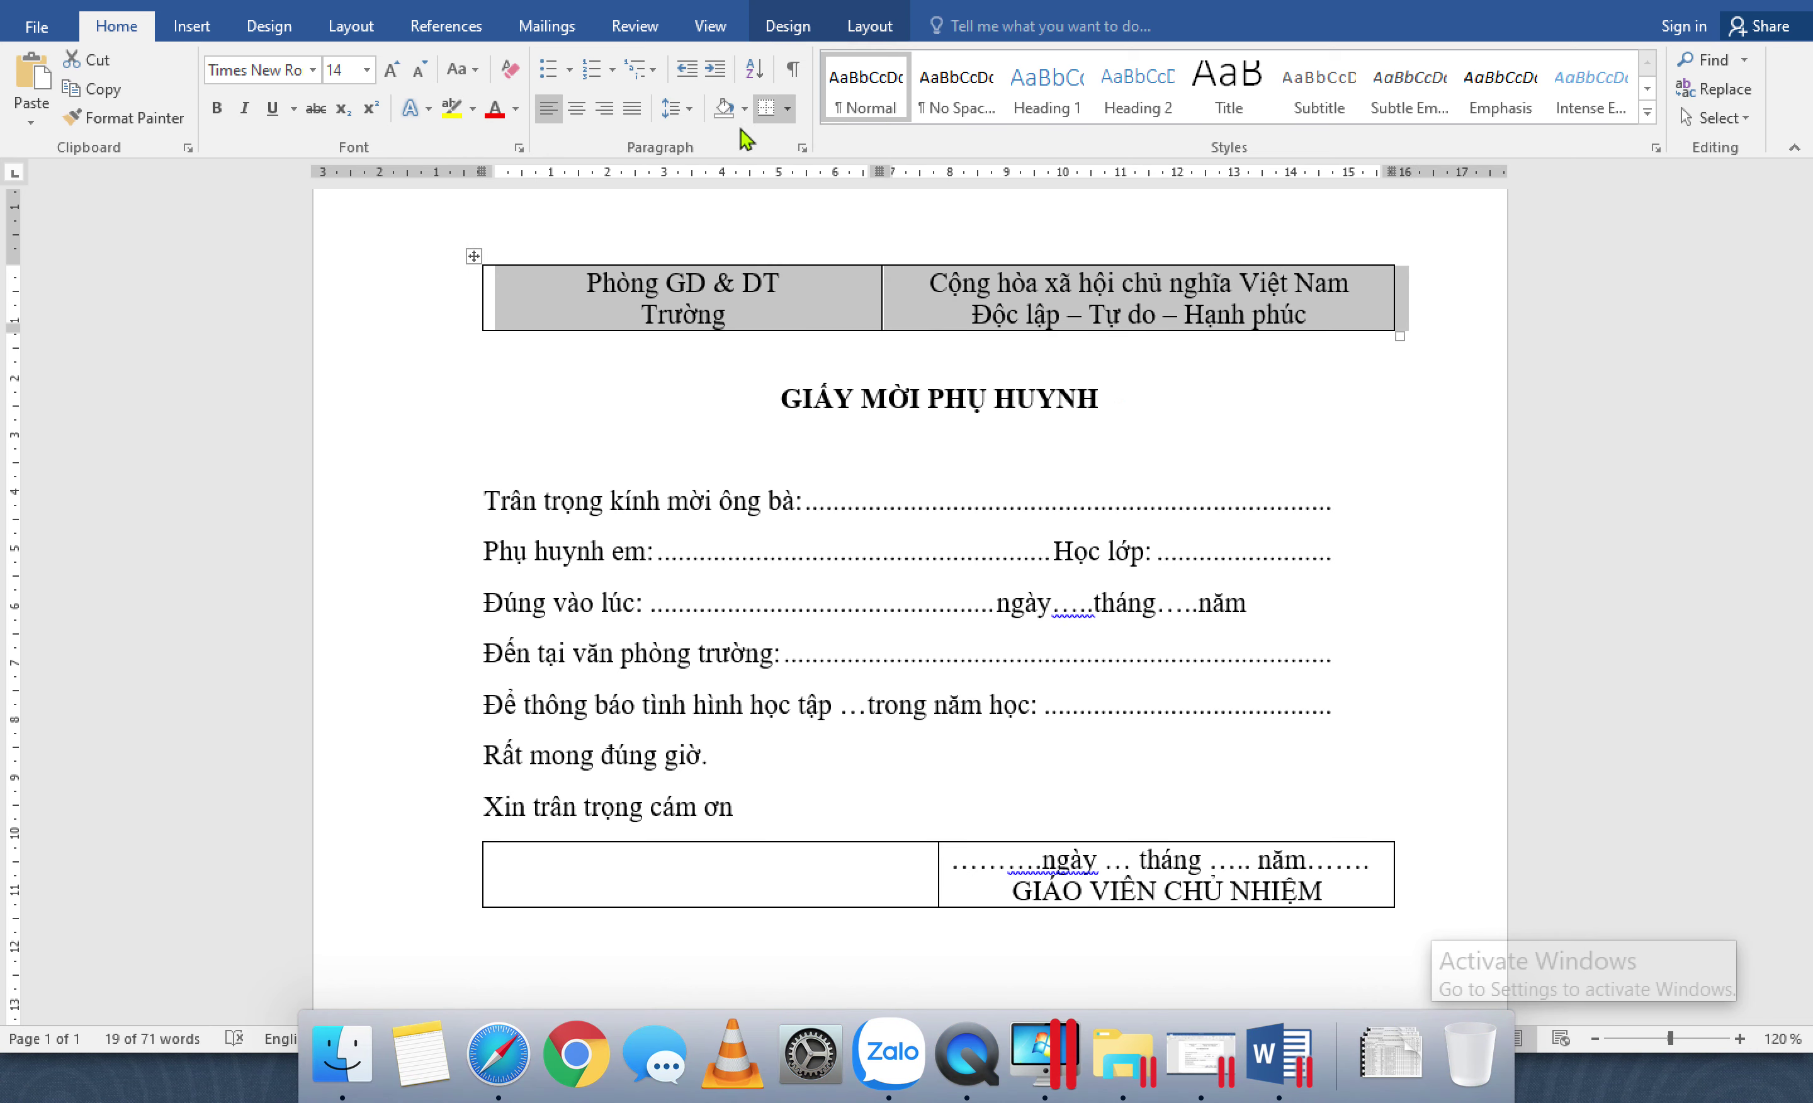
{"action": "left_click", "coordinate": [786, 108]}
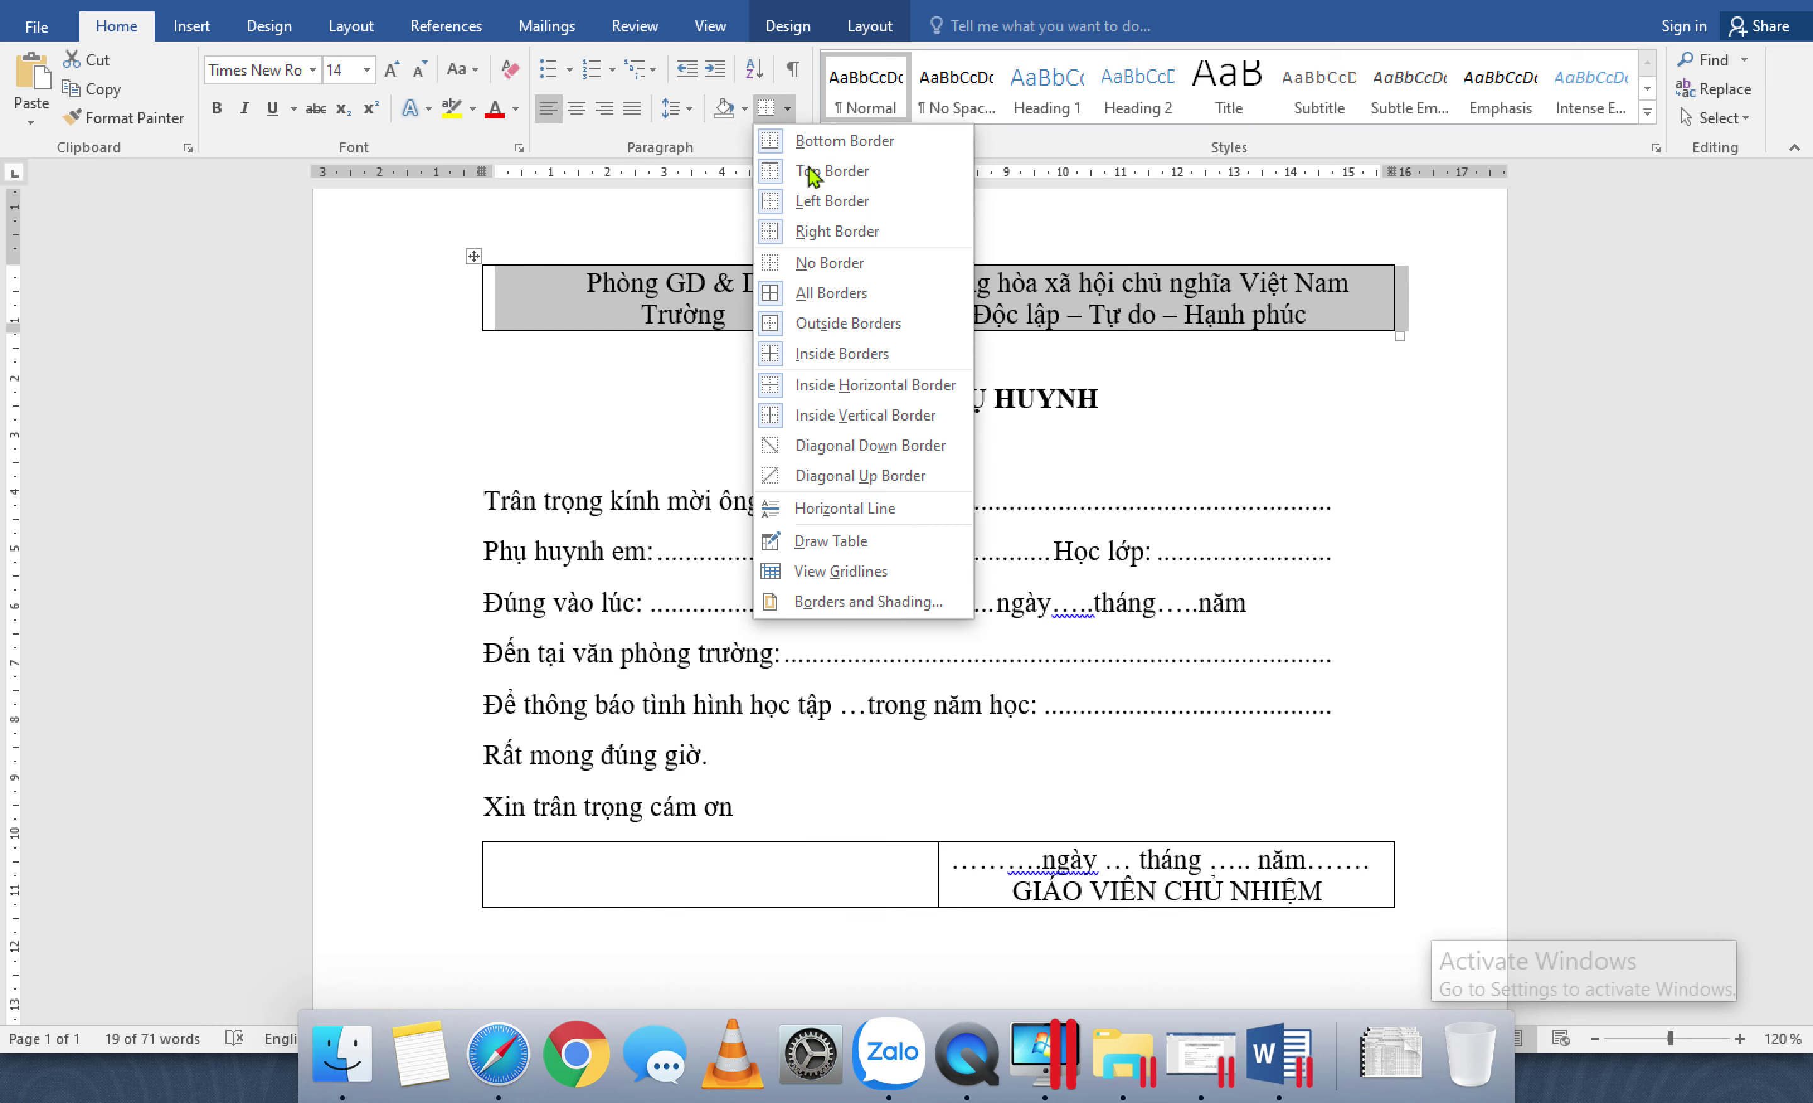
{"action": "left_click", "coordinate": [825, 264]}
{"action": "left_click", "coordinate": [535, 870]}
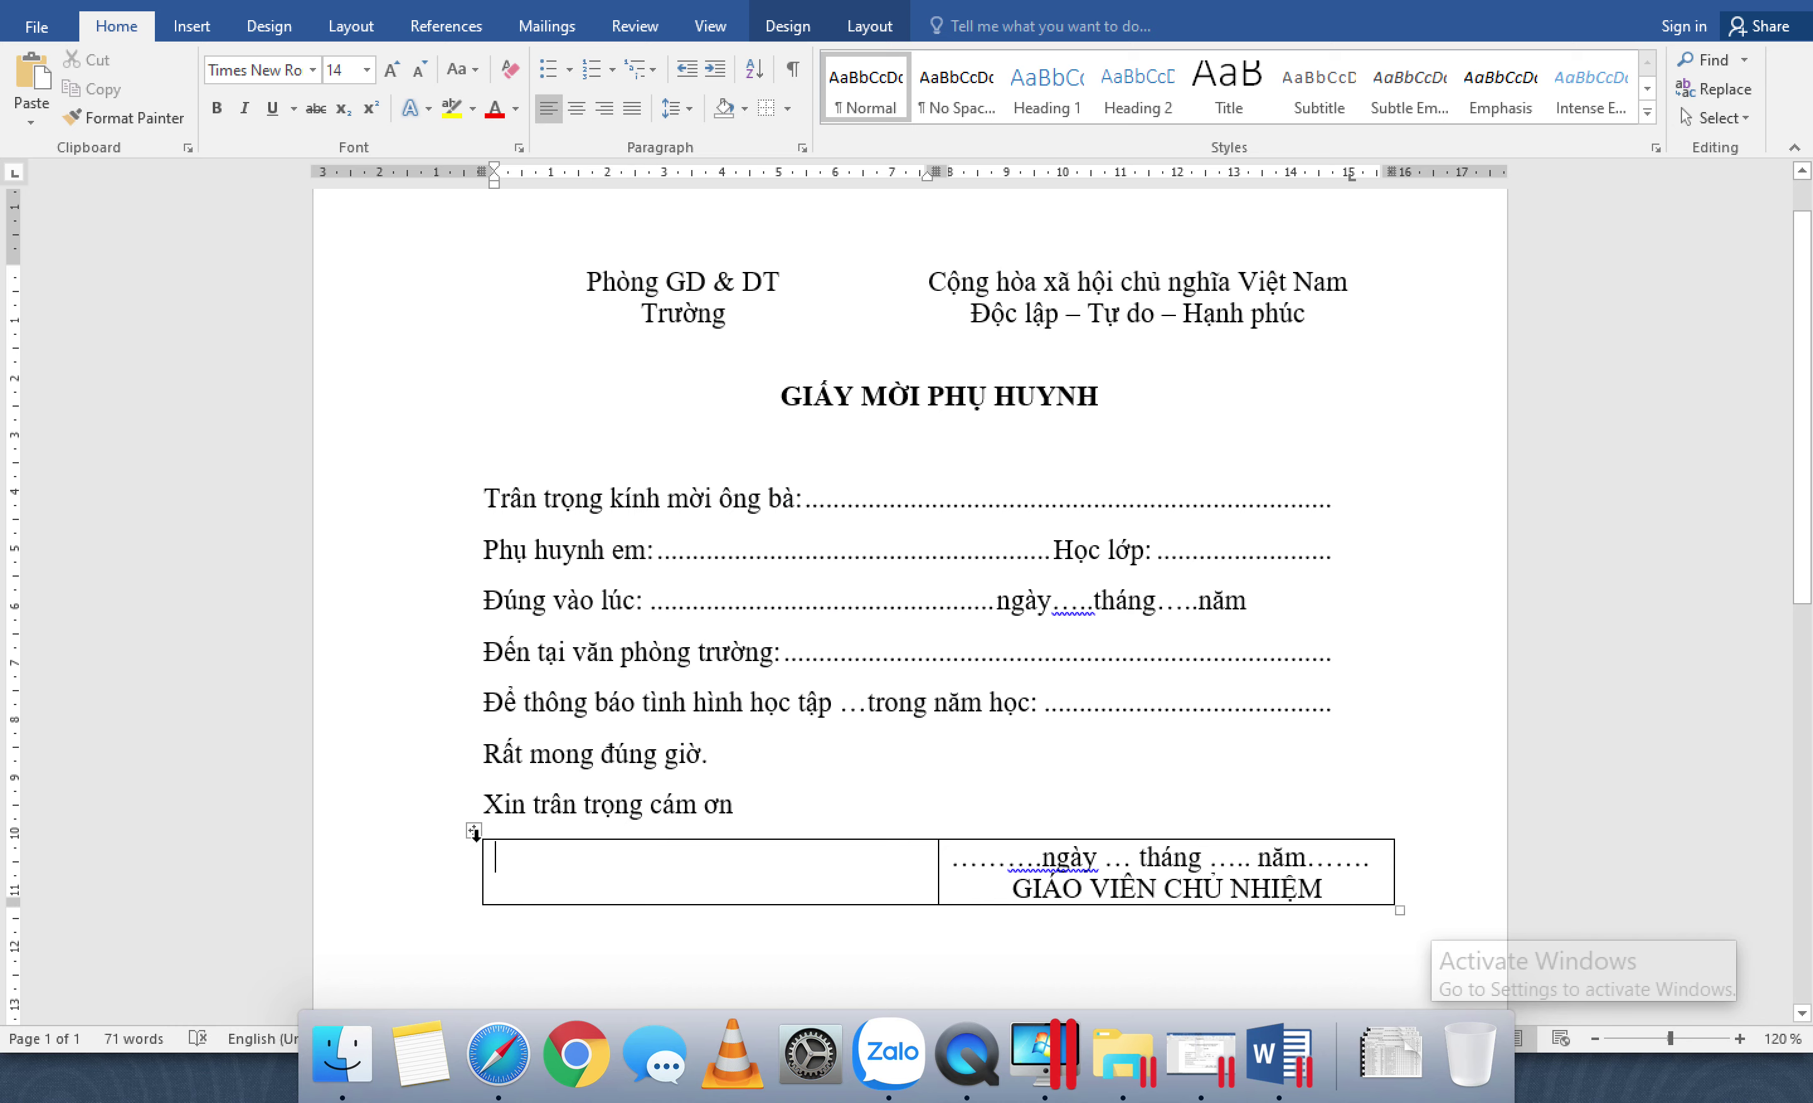
{"action": "left_click", "coordinate": [471, 828]}
{"action": "left_click", "coordinate": [786, 110]}
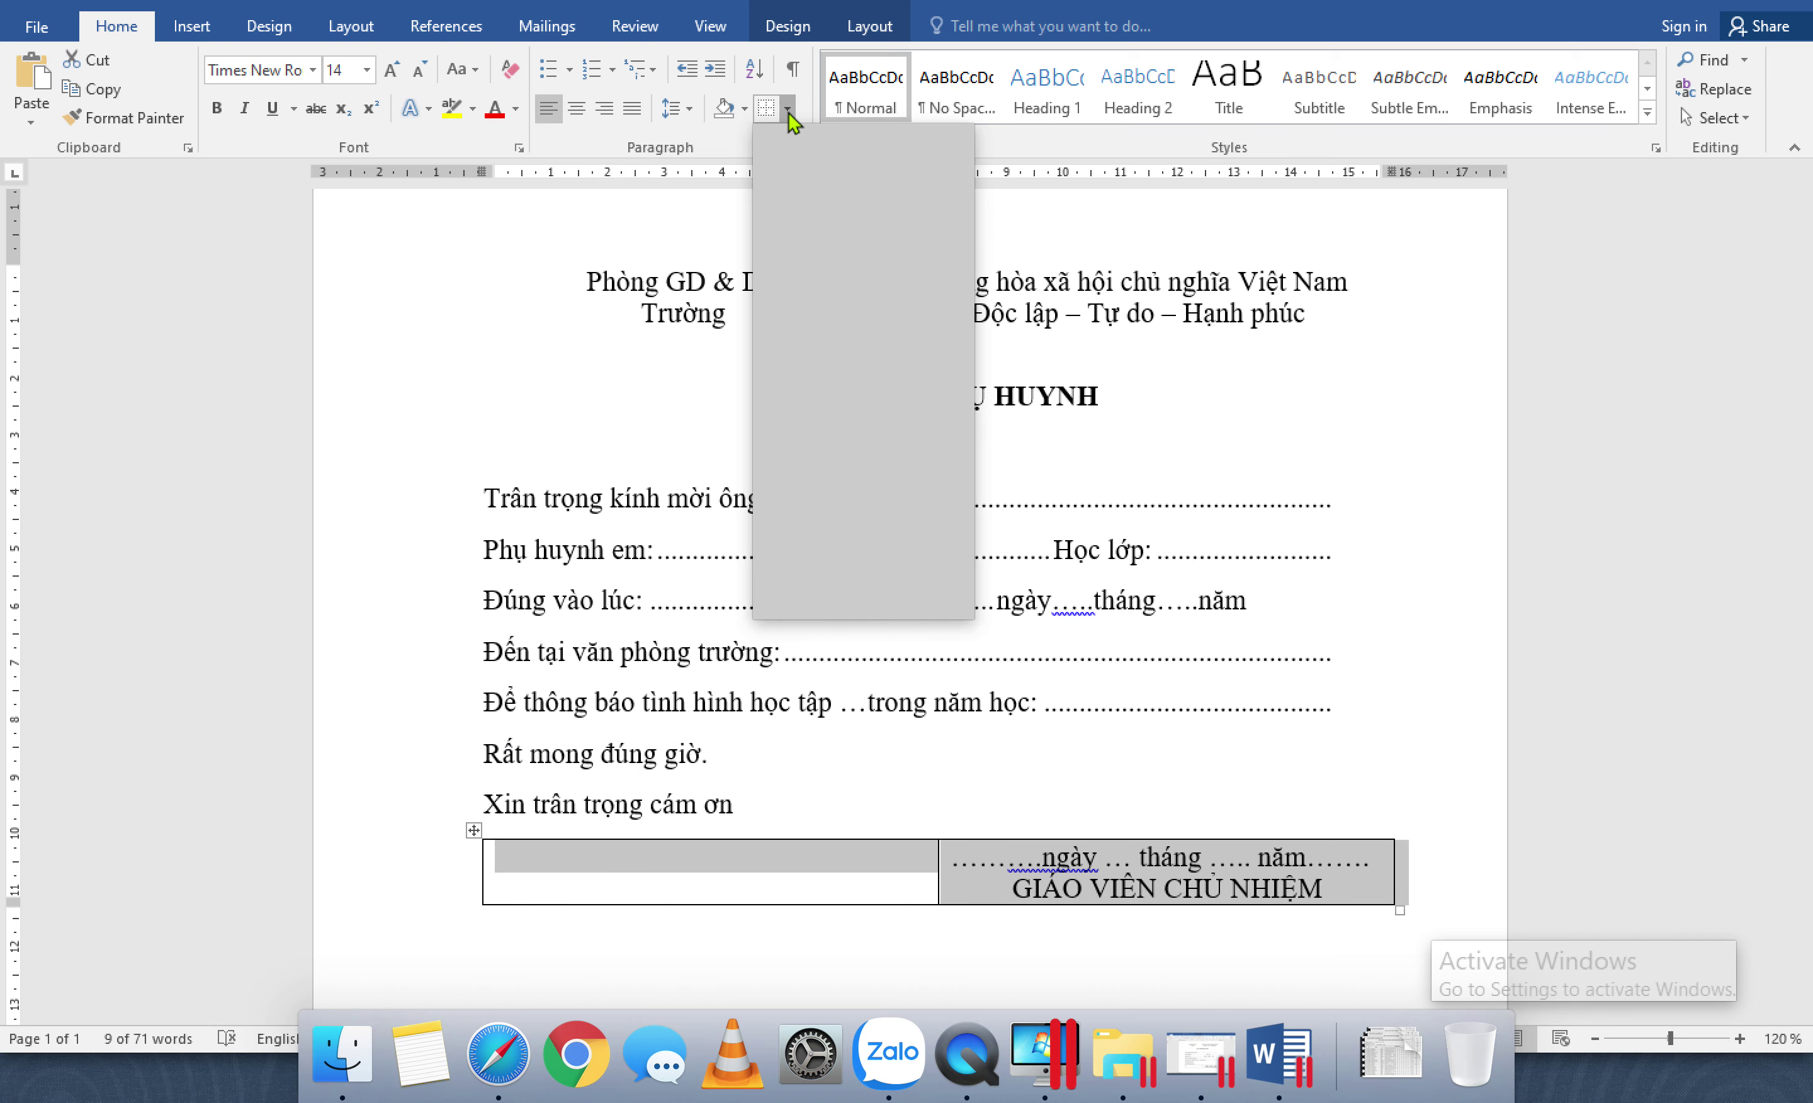
{"action": "left_click", "coordinate": [816, 265]}
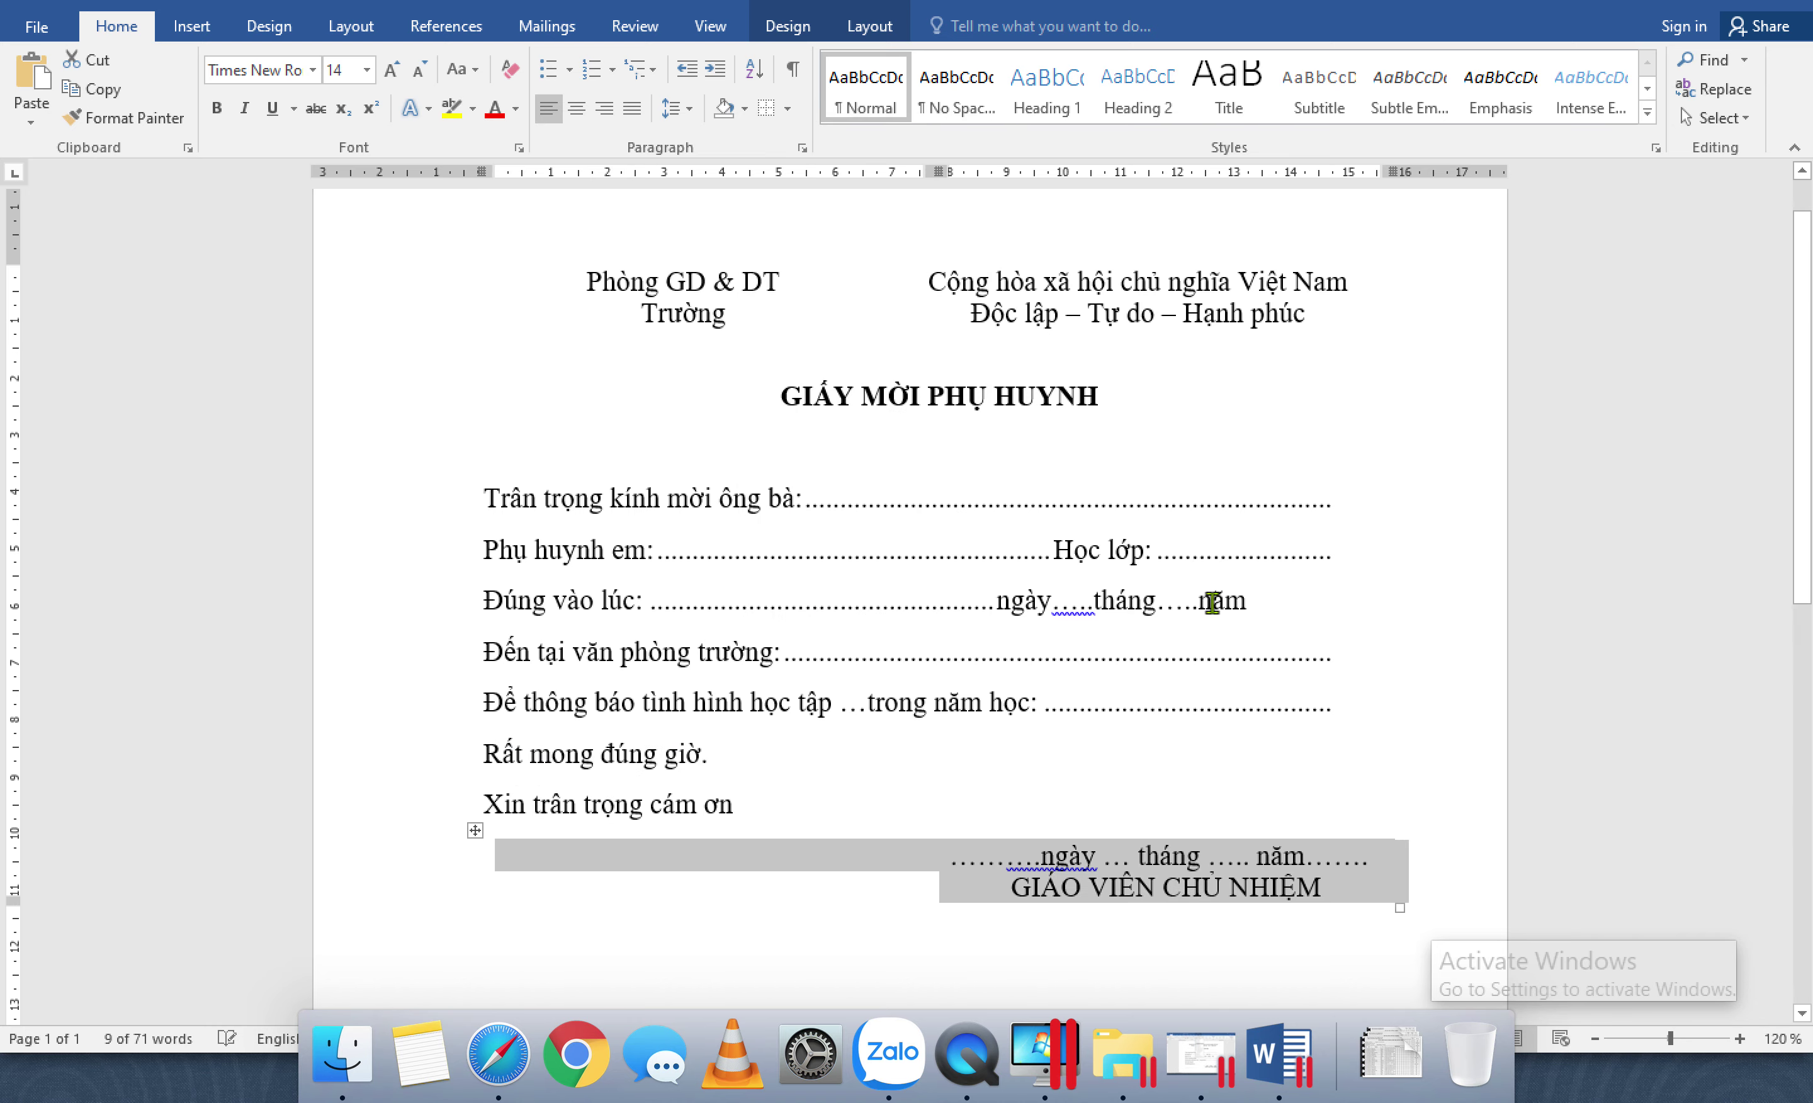
{"action": "left_click", "coordinate": [1315, 601]}
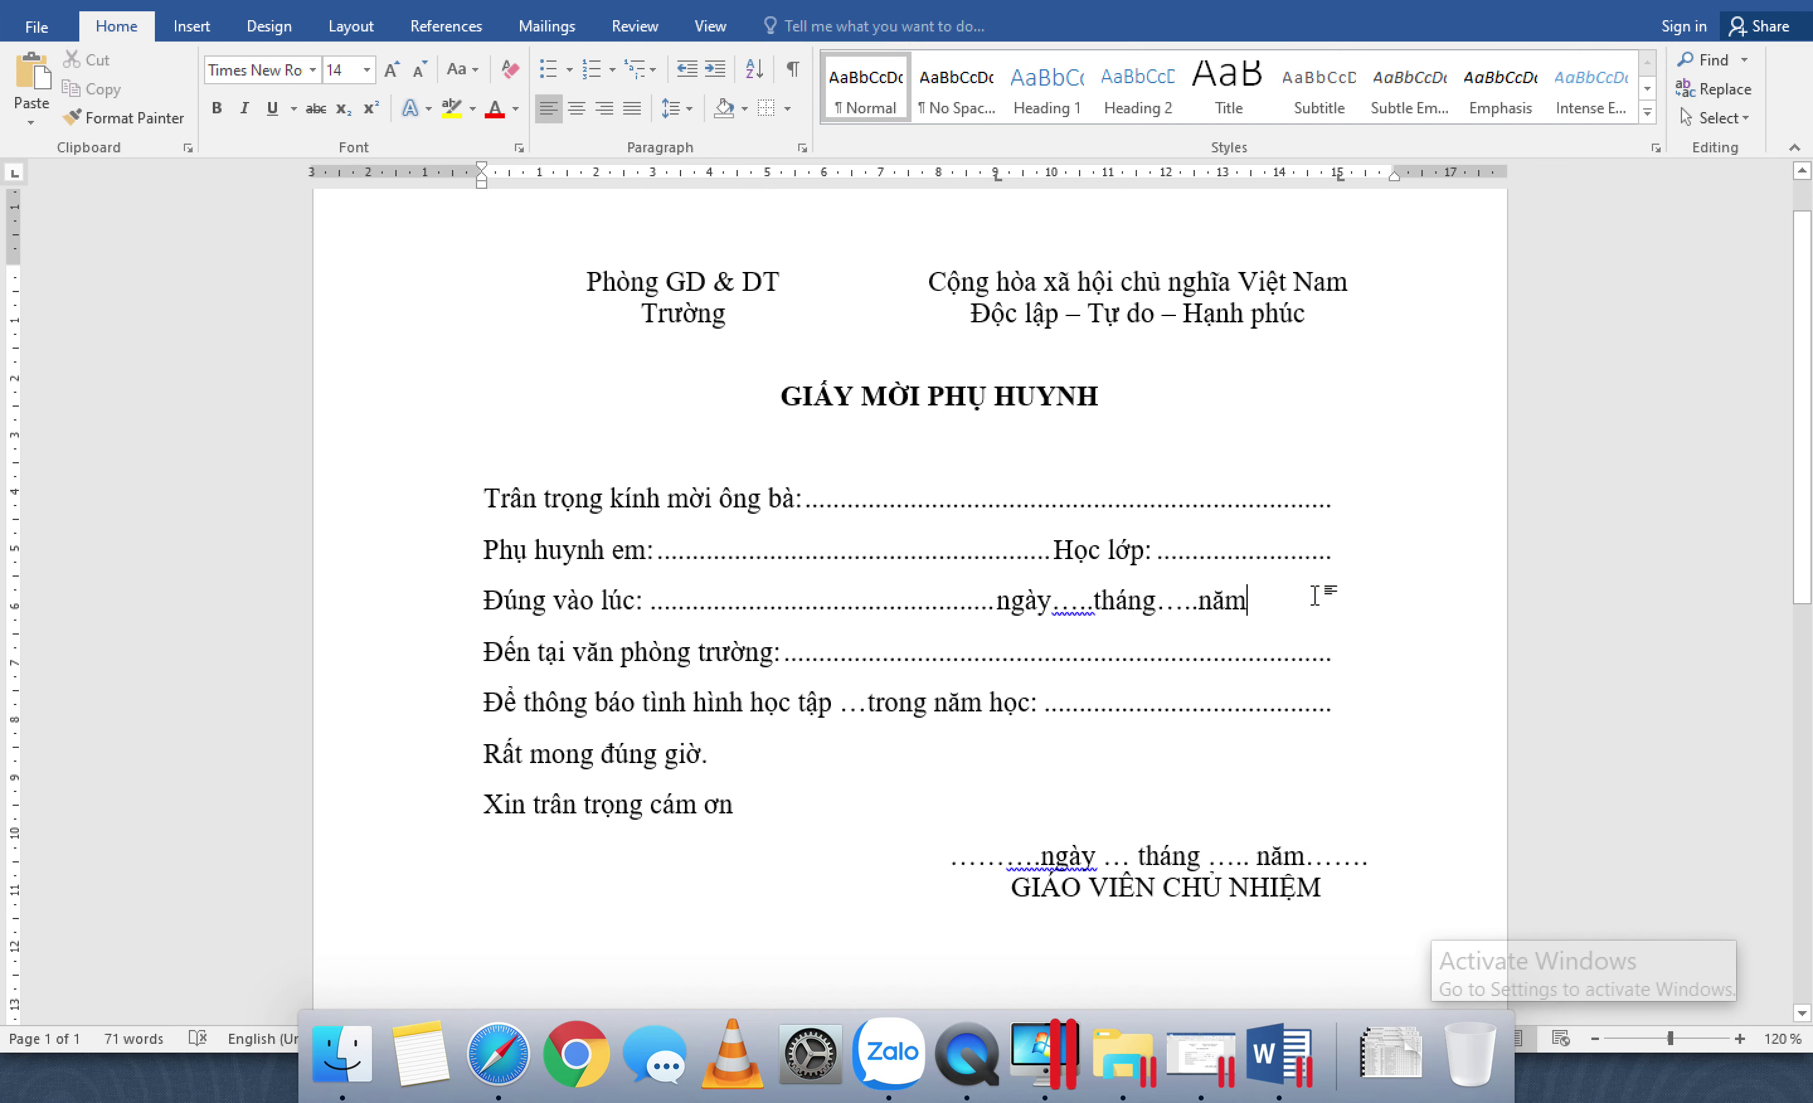
Step: Convert the header line "Cộng hòa xã hội chủ nghĩa Việt Nam" to uppercase
{"action": "left_click", "coordinate": [1125, 283]}
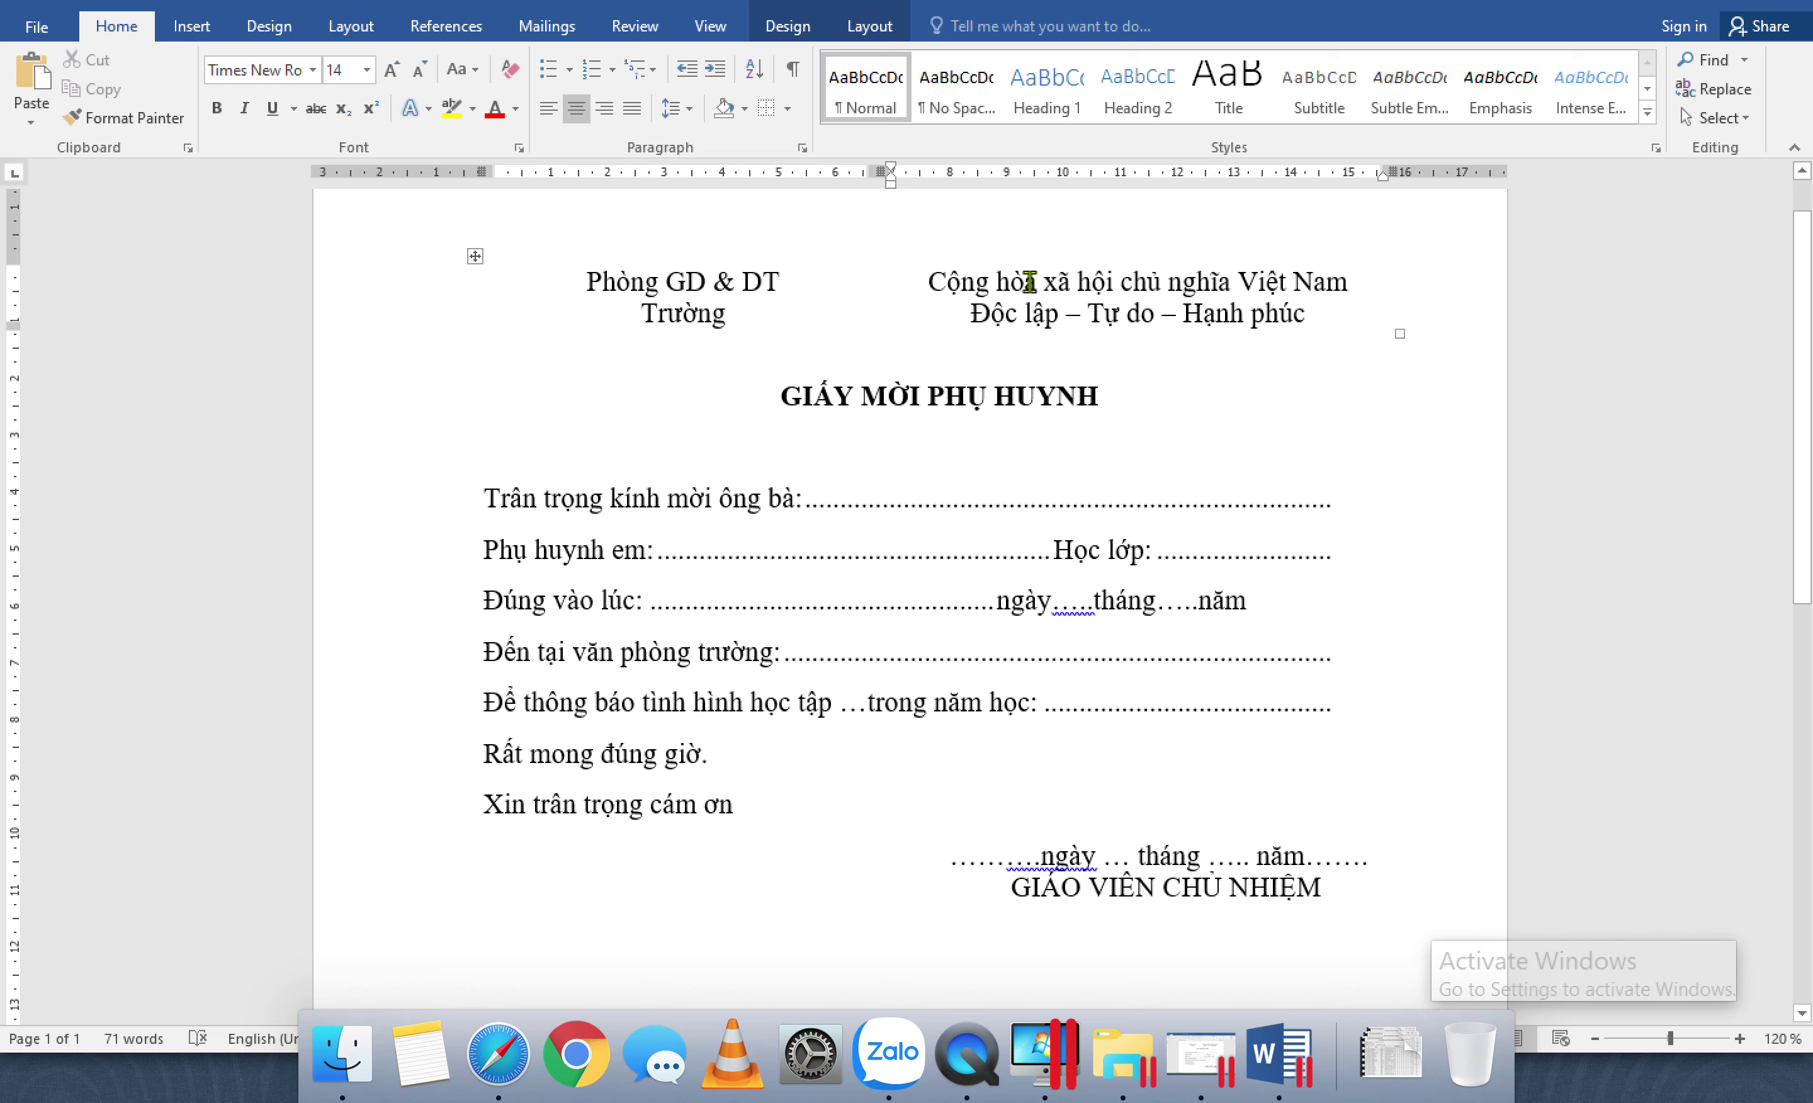
{"action": "left_click_drag", "start_coordinate": [929, 282], "coordinate": [1360, 278]}
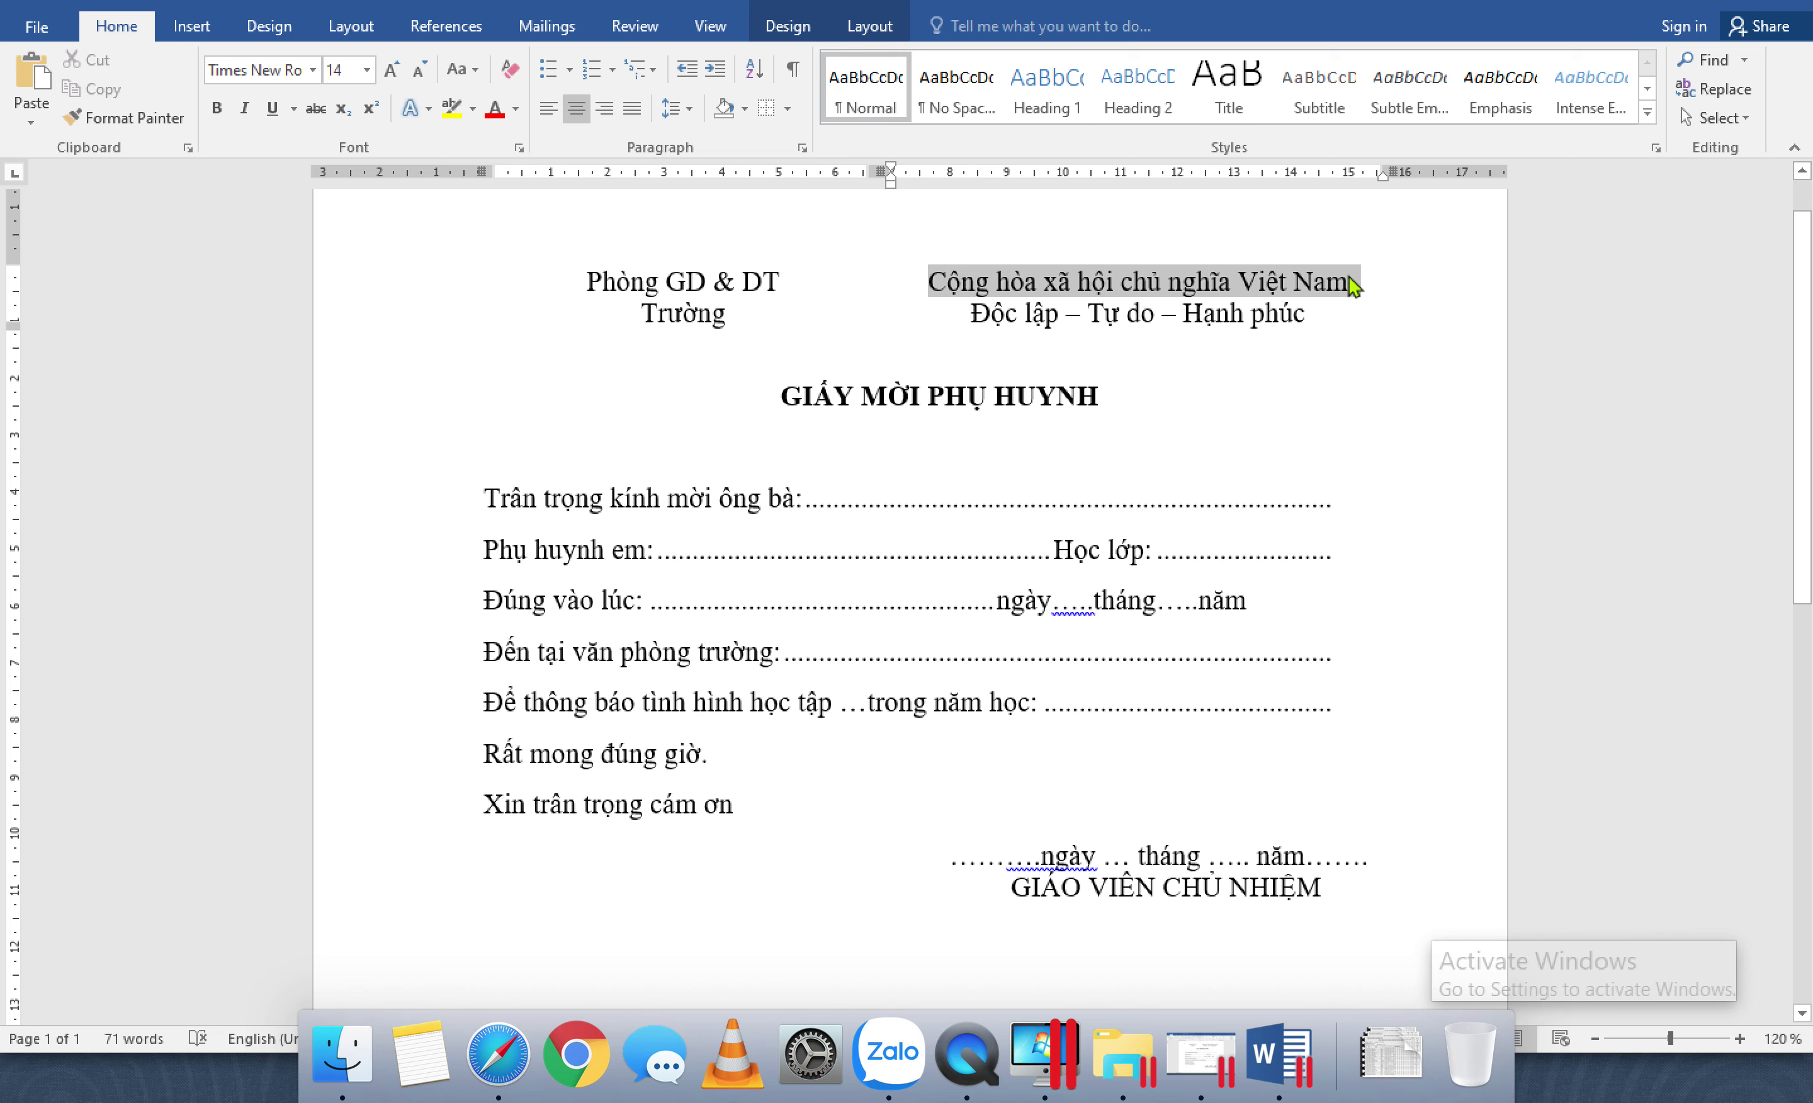
{"action": "left_click", "coordinate": [473, 71]}
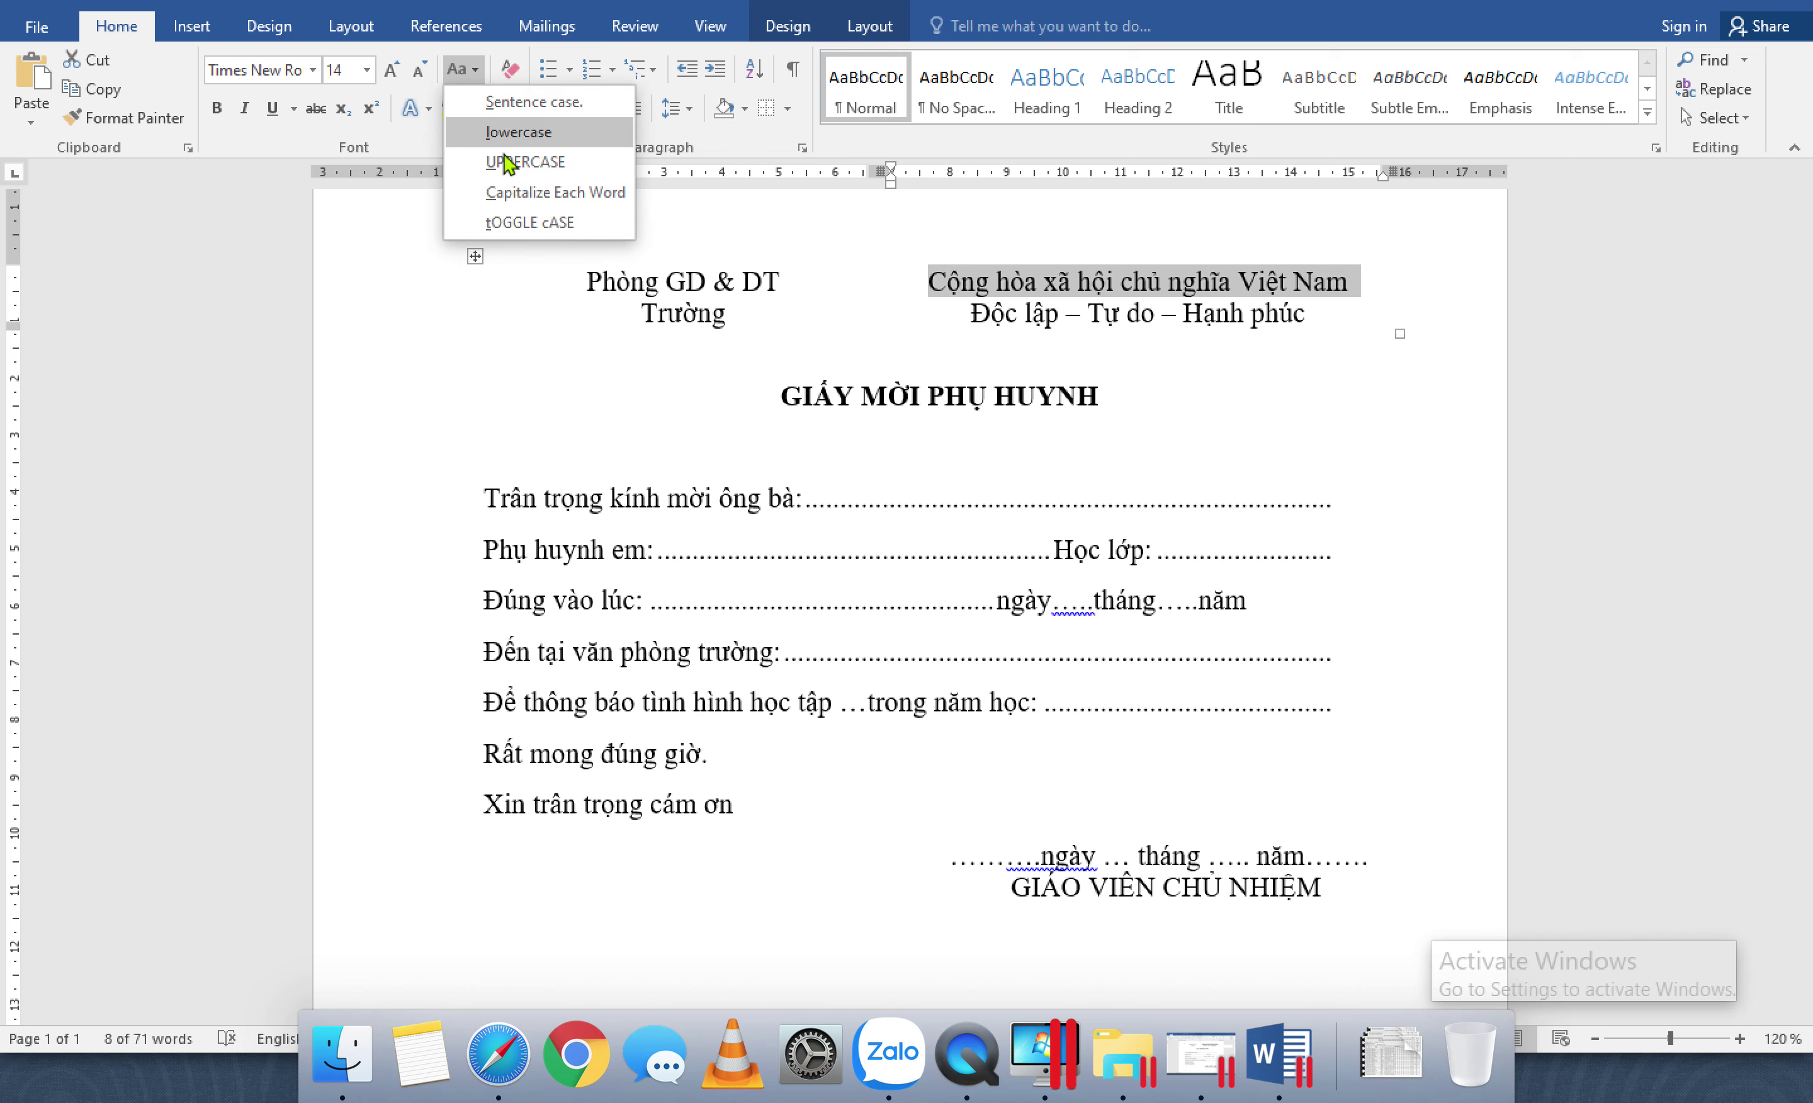
{"action": "left_click", "coordinate": [506, 162]}
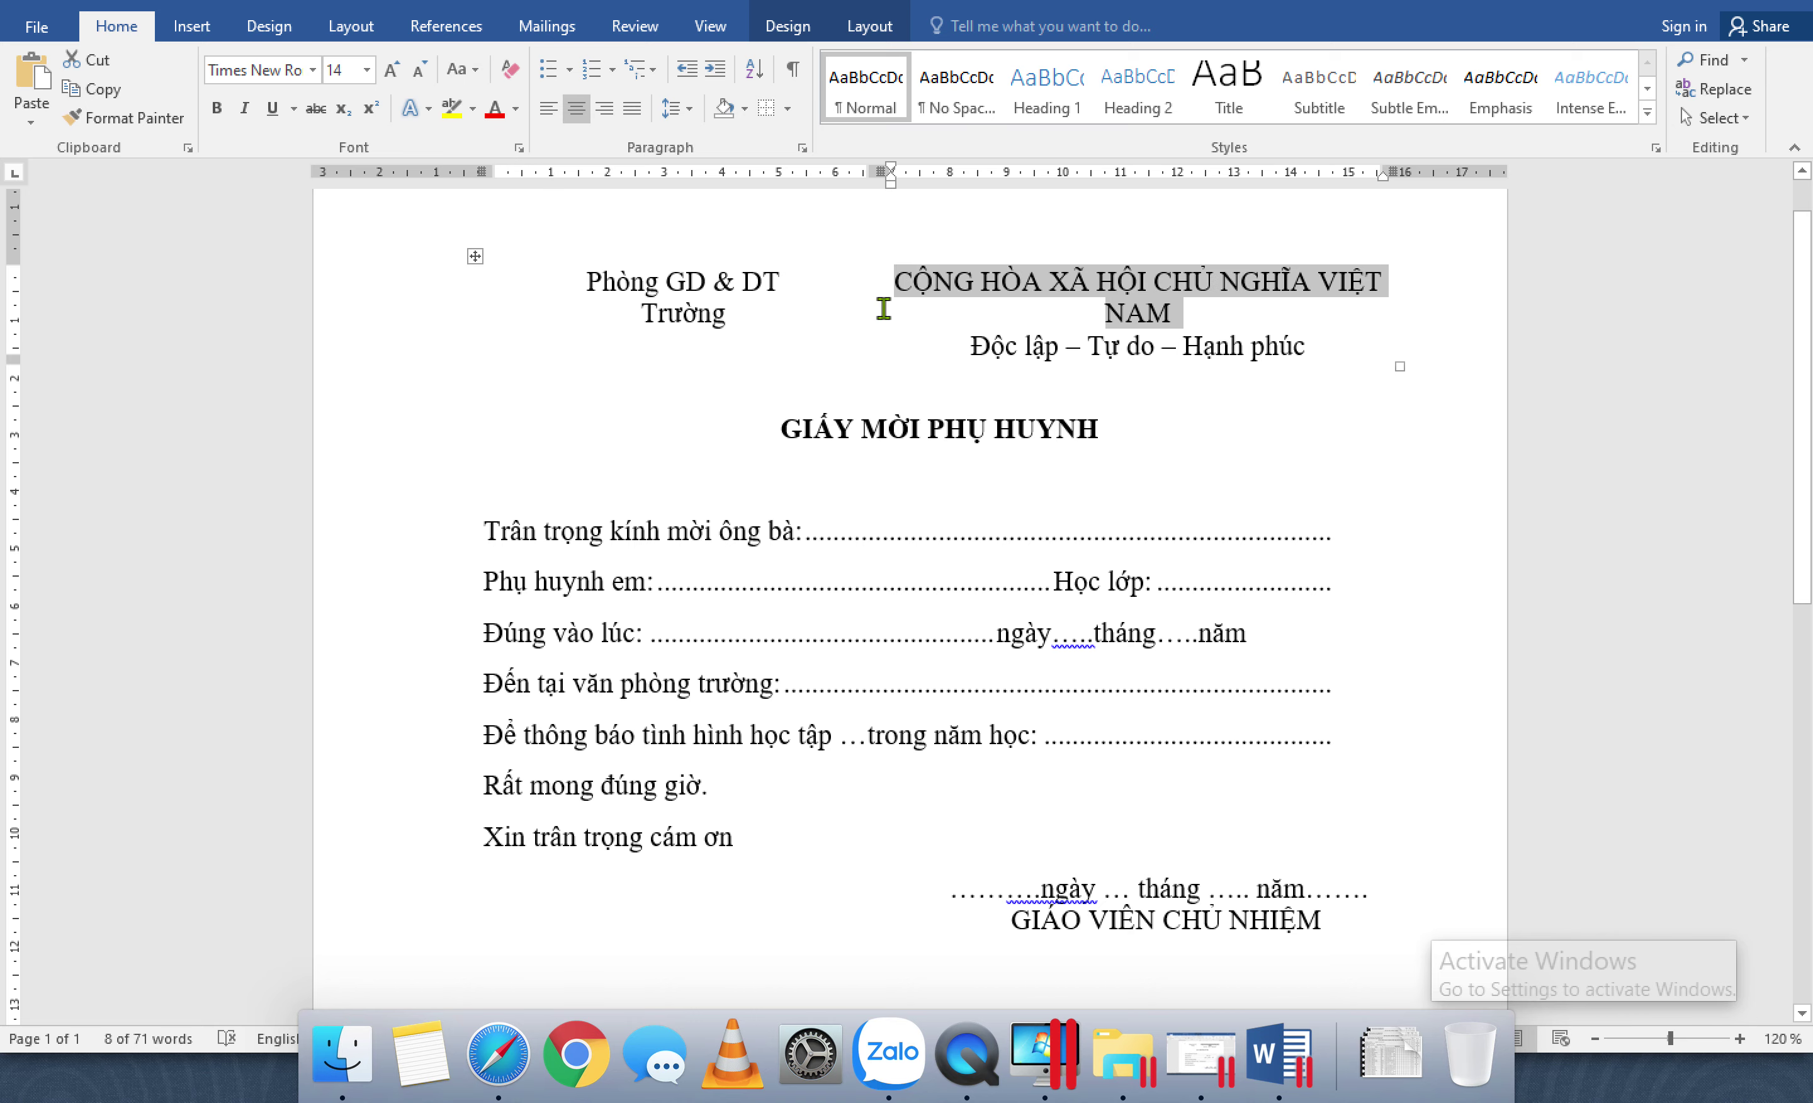
Step: Widen the header table's second column by moving its inner divider so that "CỘNG HÒA XÃ HỘI CHỦ NGHĨA VIỆT NAM" fits on one line
{"action": "left_click", "coordinate": [862, 308]}
{"action": "left_click", "coordinate": [855, 295]}
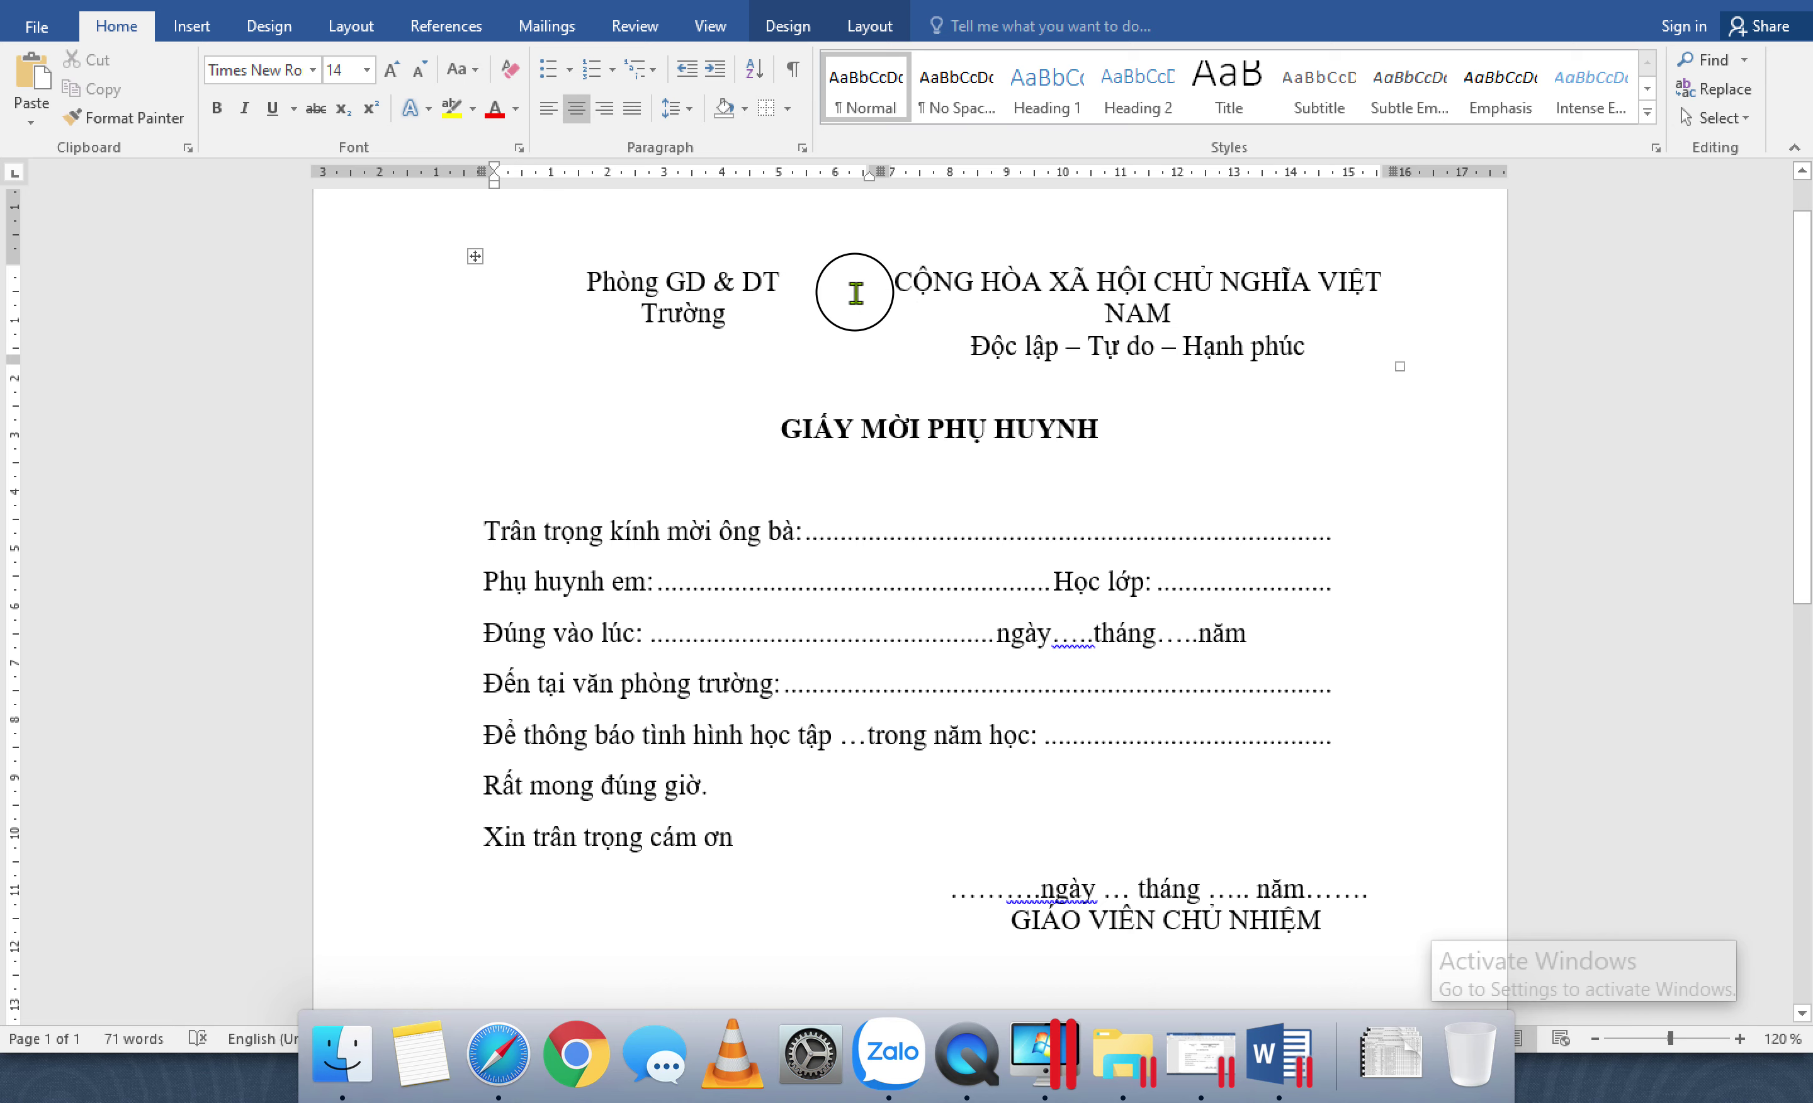
{"action": "left_click", "coordinate": [908, 295]}
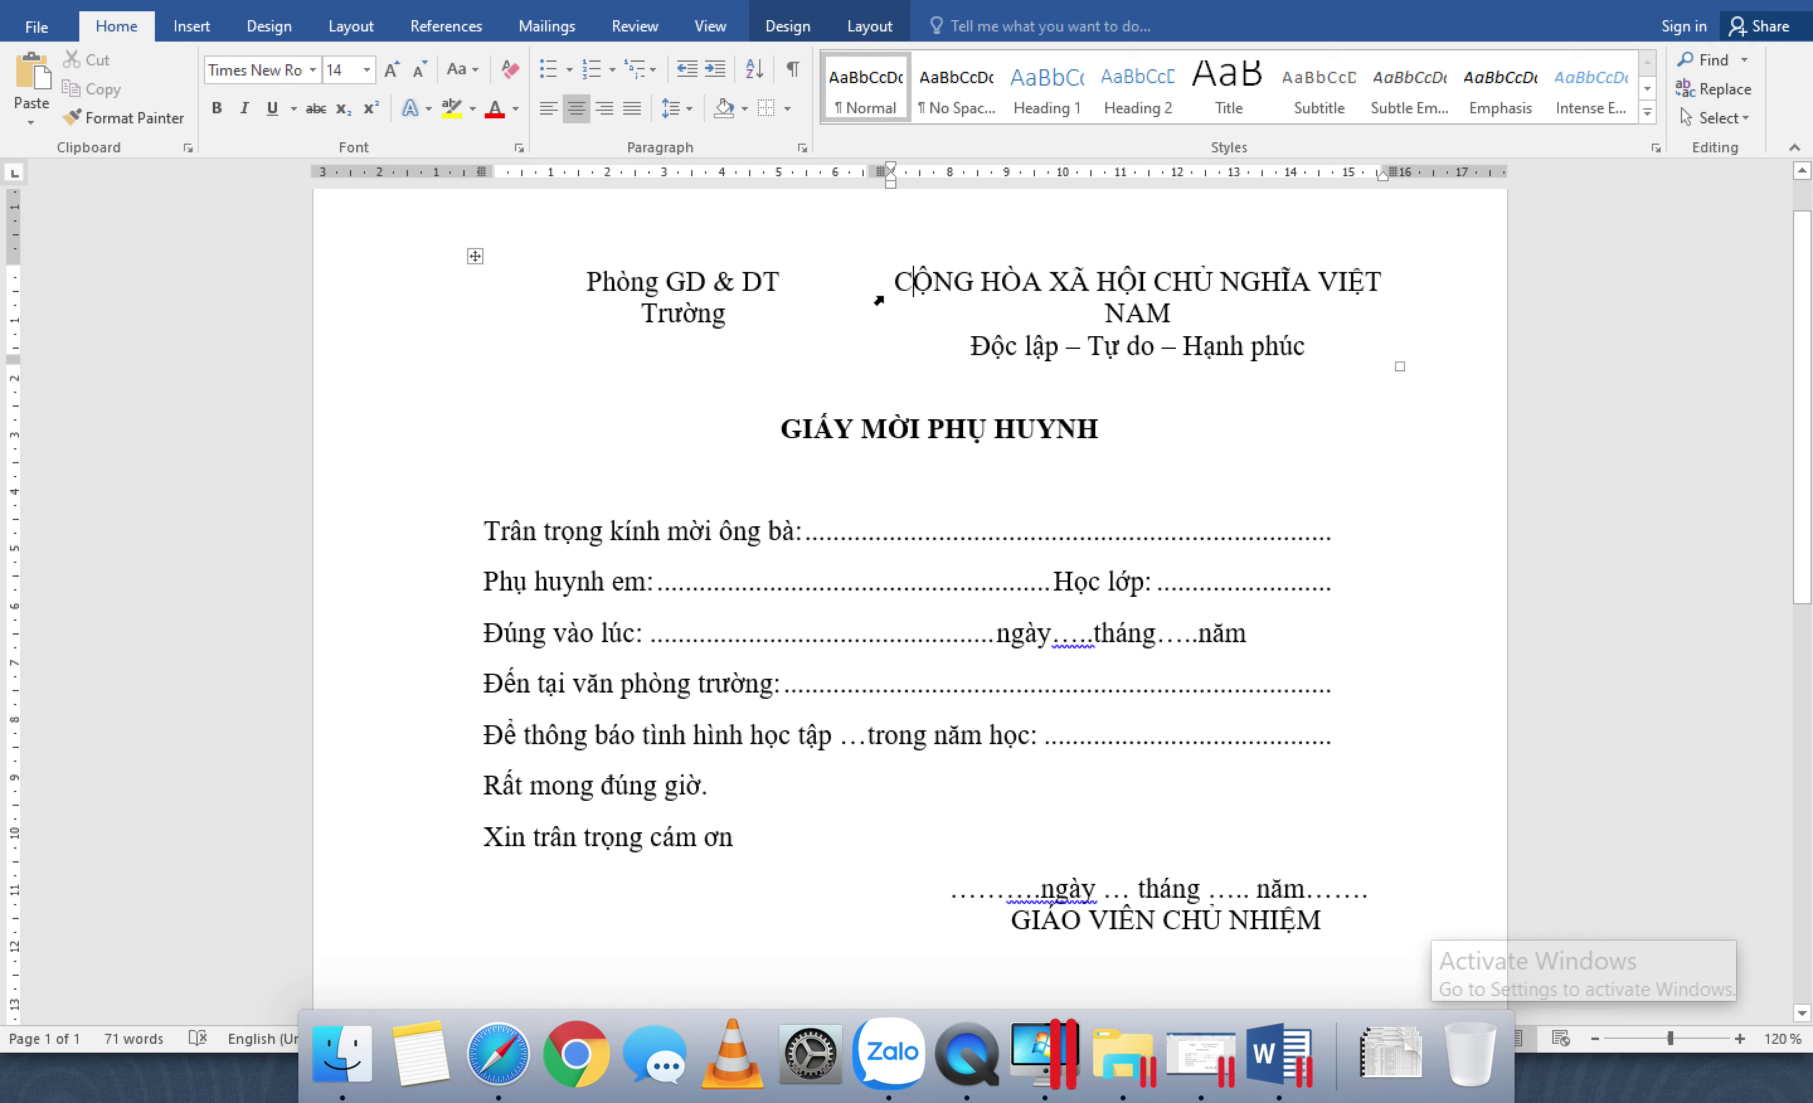
{"action": "left_click_drag", "start_coordinate": [880, 295], "coordinate": [817, 287]}
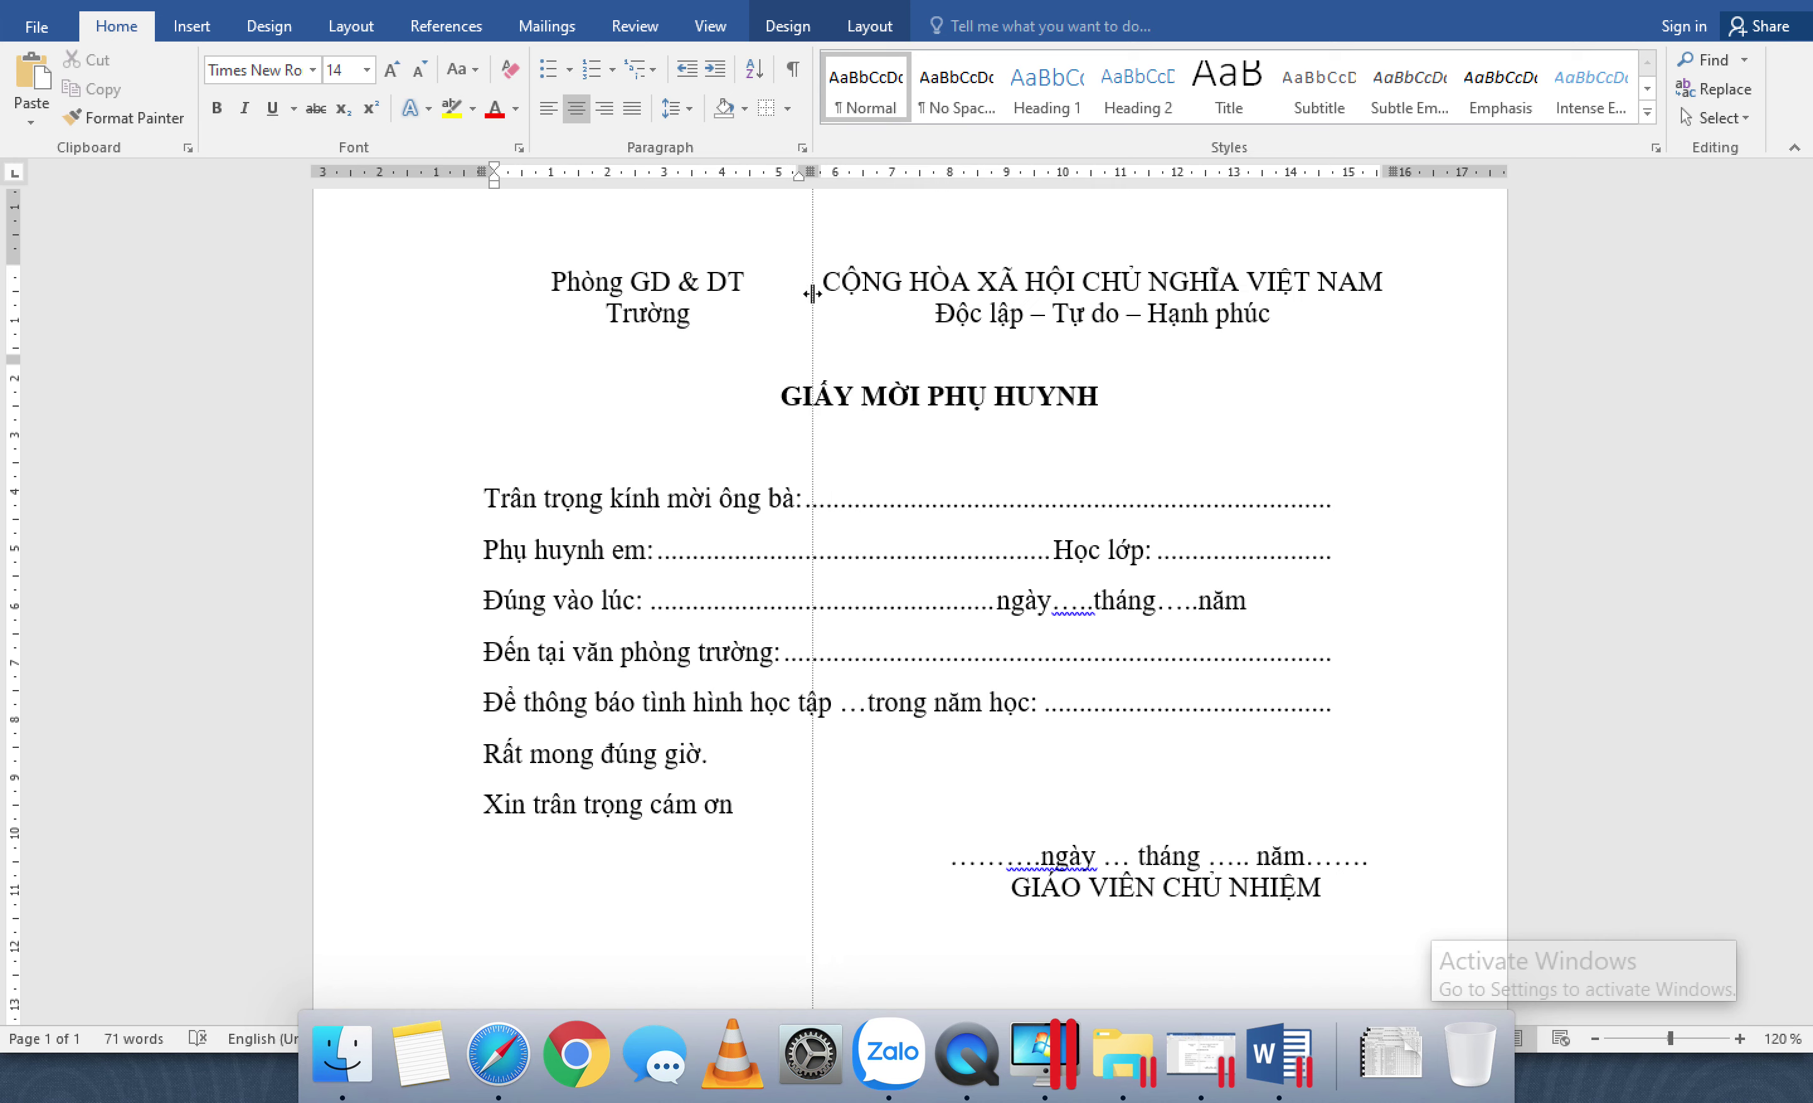
{"action": "left_click", "coordinate": [1279, 365]}
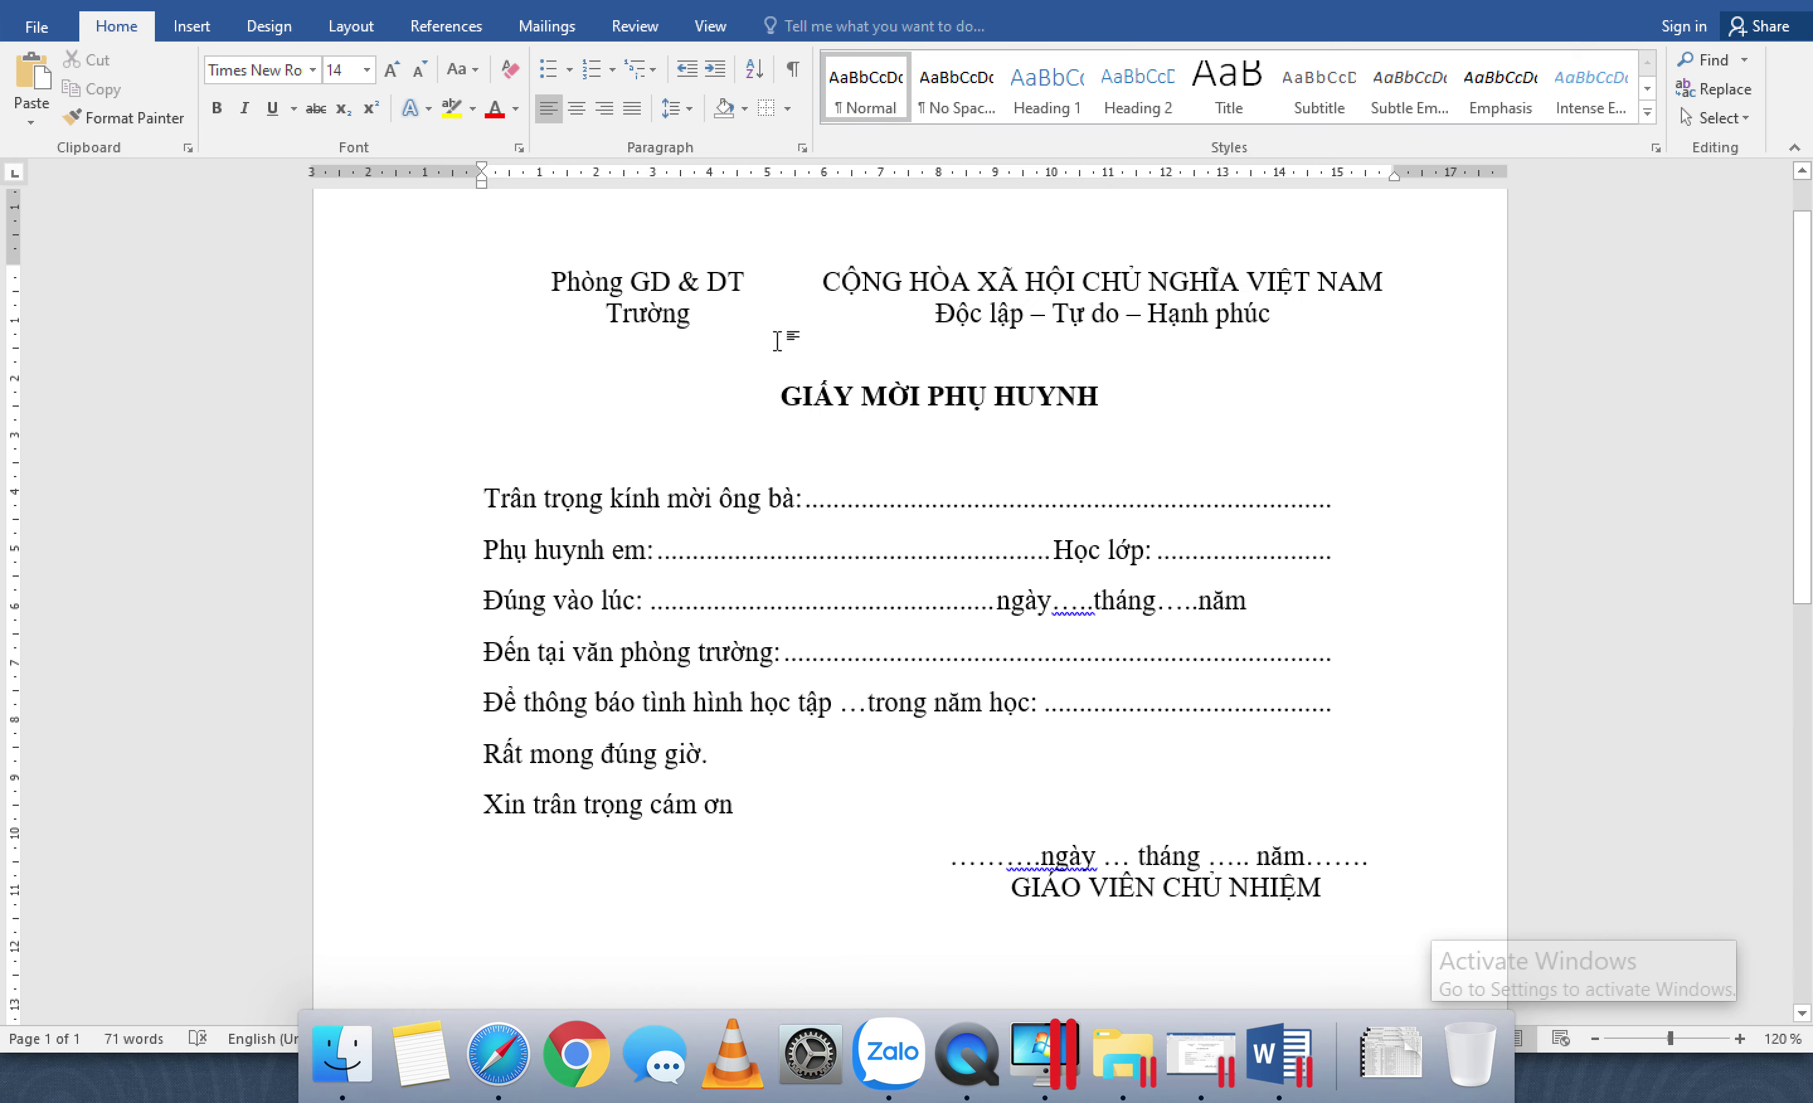
Step: Switch to File Explorer and copy w5_BT2.xlsx from the B3 > BT2 folder
{"action": "left_click", "coordinate": [1123, 1054]}
{"action": "right_click", "coordinate": [452, 322]}
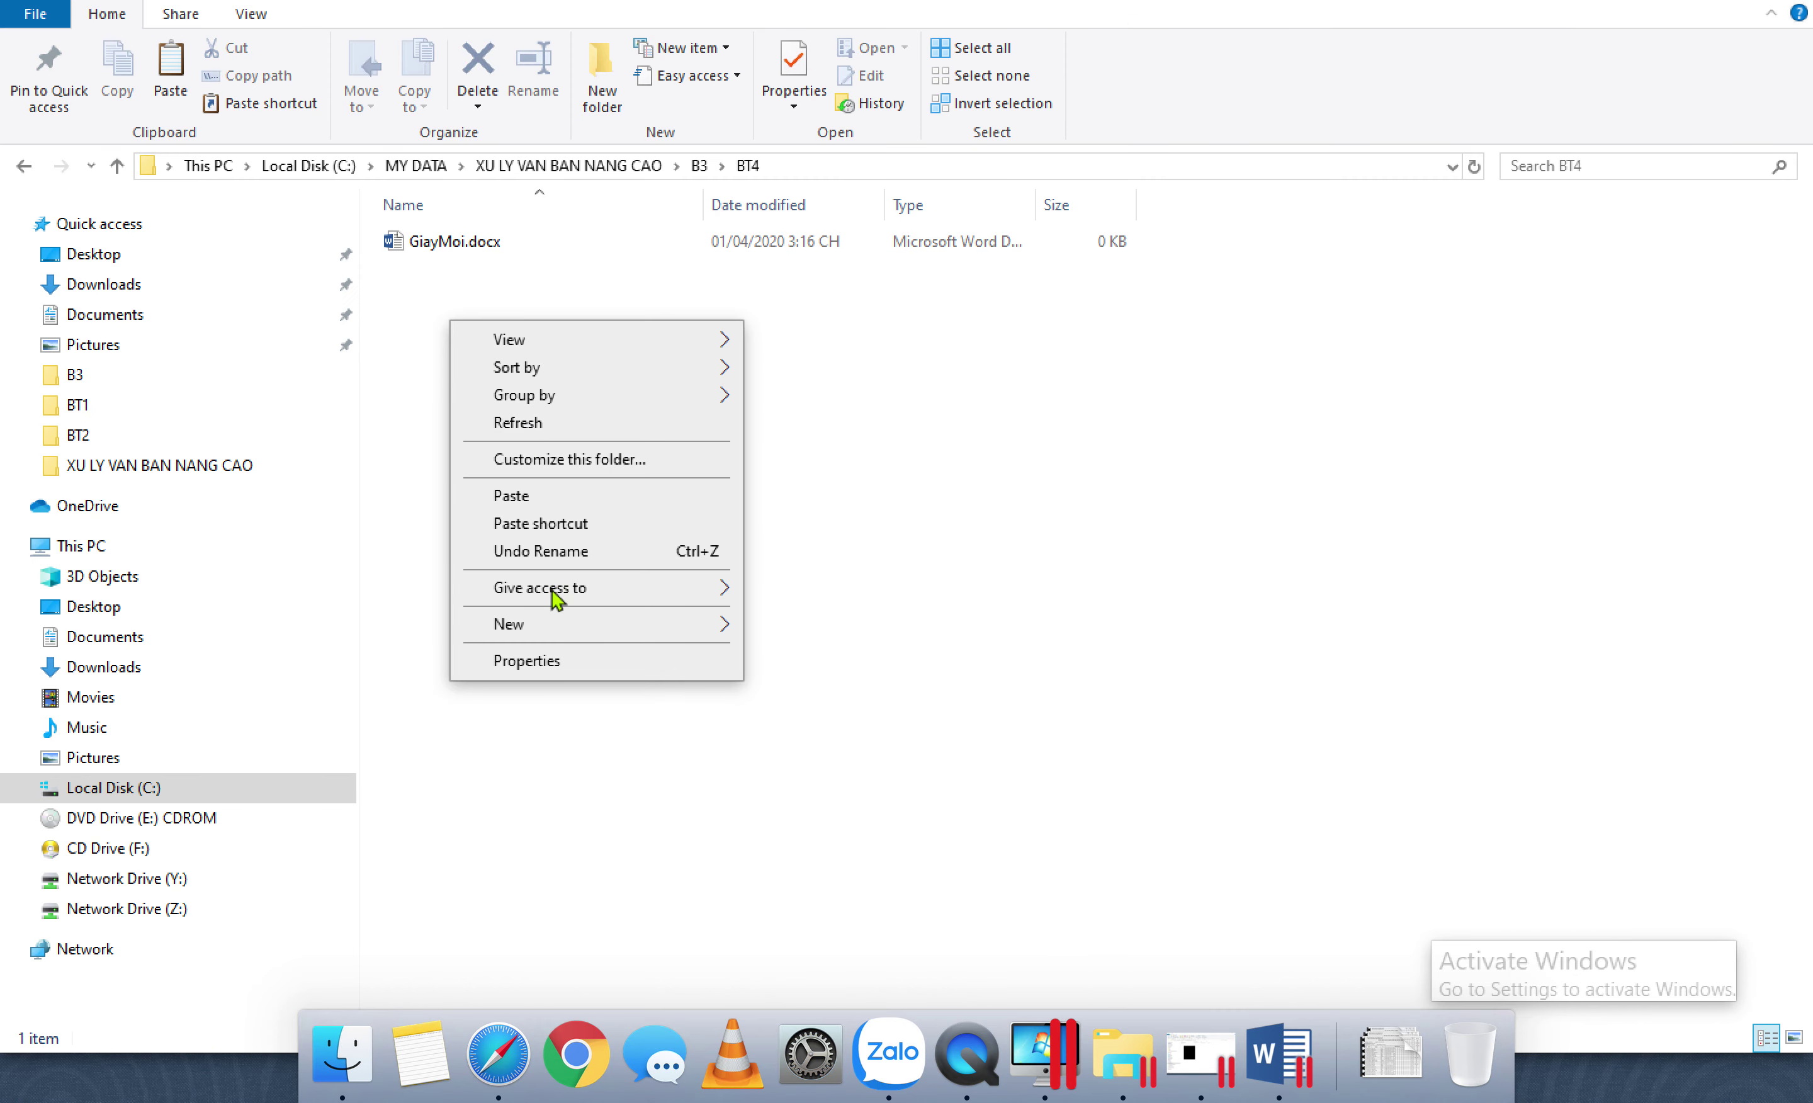
{"action": "mouse_move", "coordinate": [563, 624]}
{"action": "left_click", "coordinate": [947, 495]}
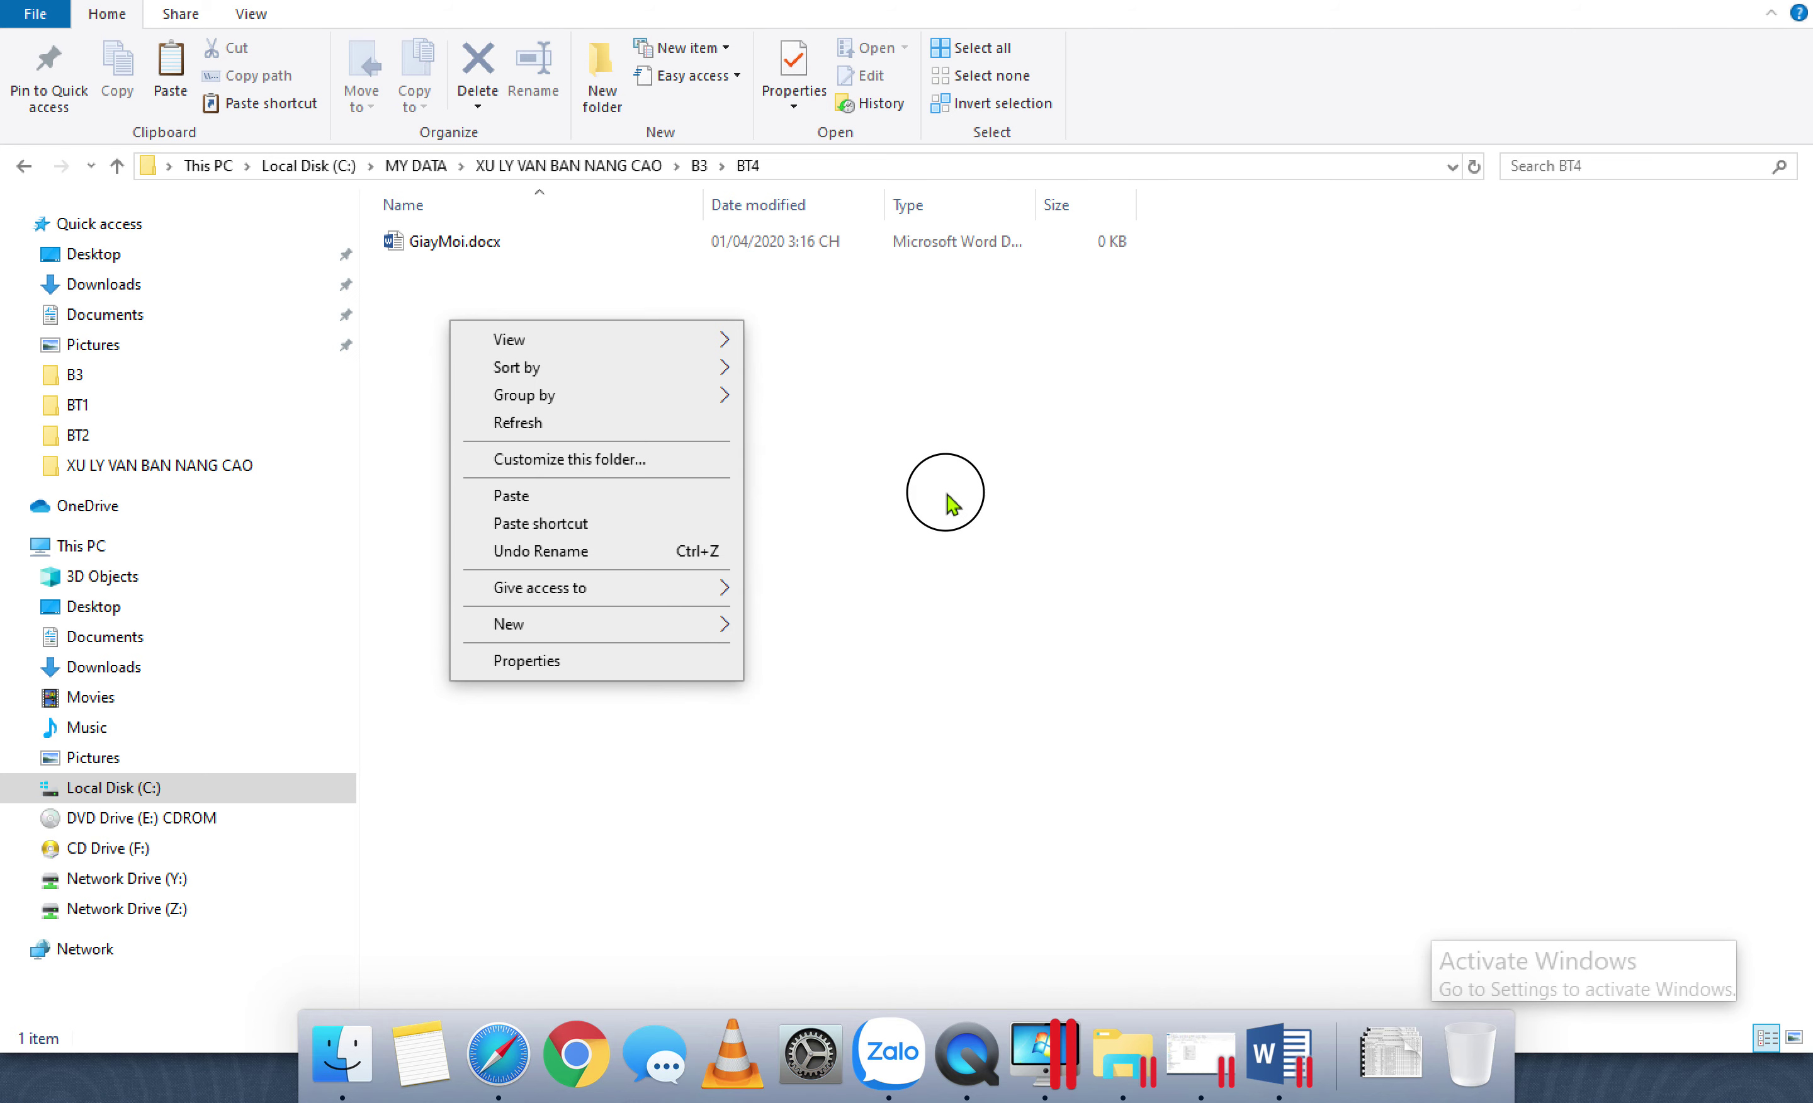
{"action": "left_click", "coordinate": [700, 166]}
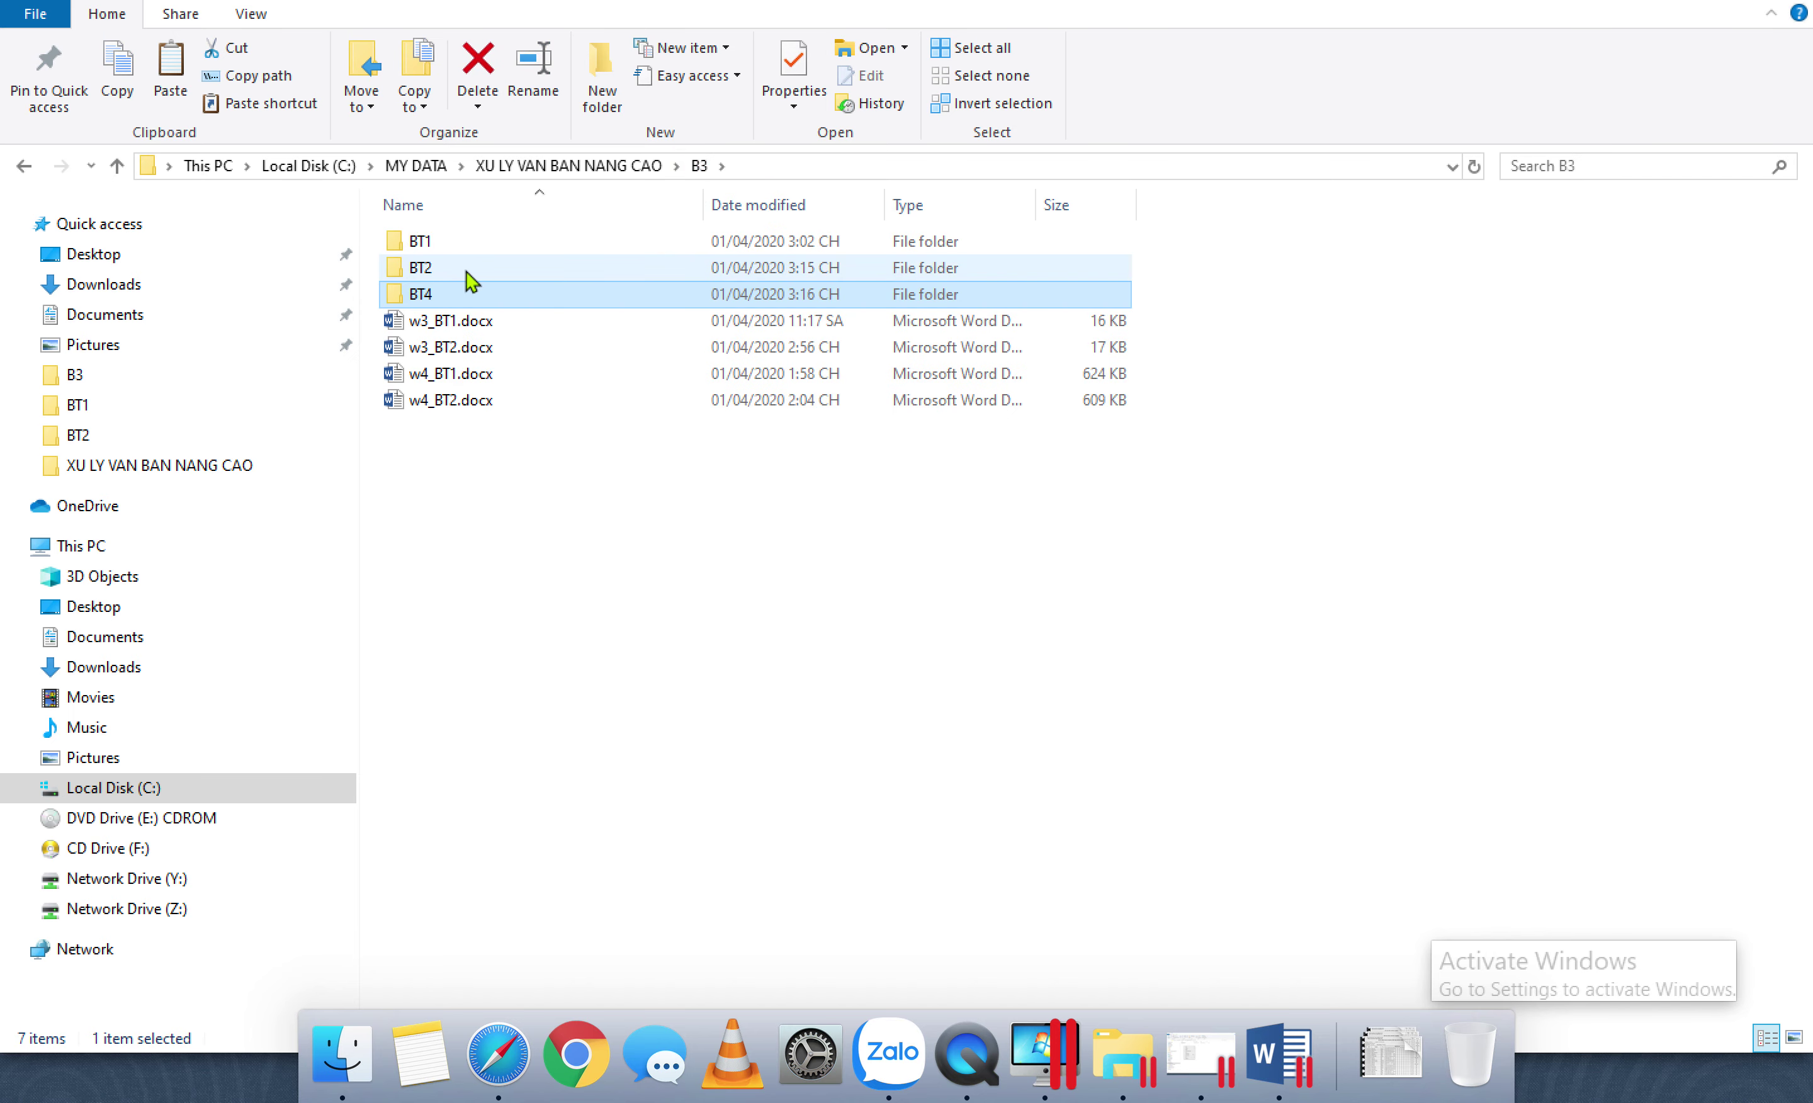
{"action": "double_click", "coordinate": [459, 269]}
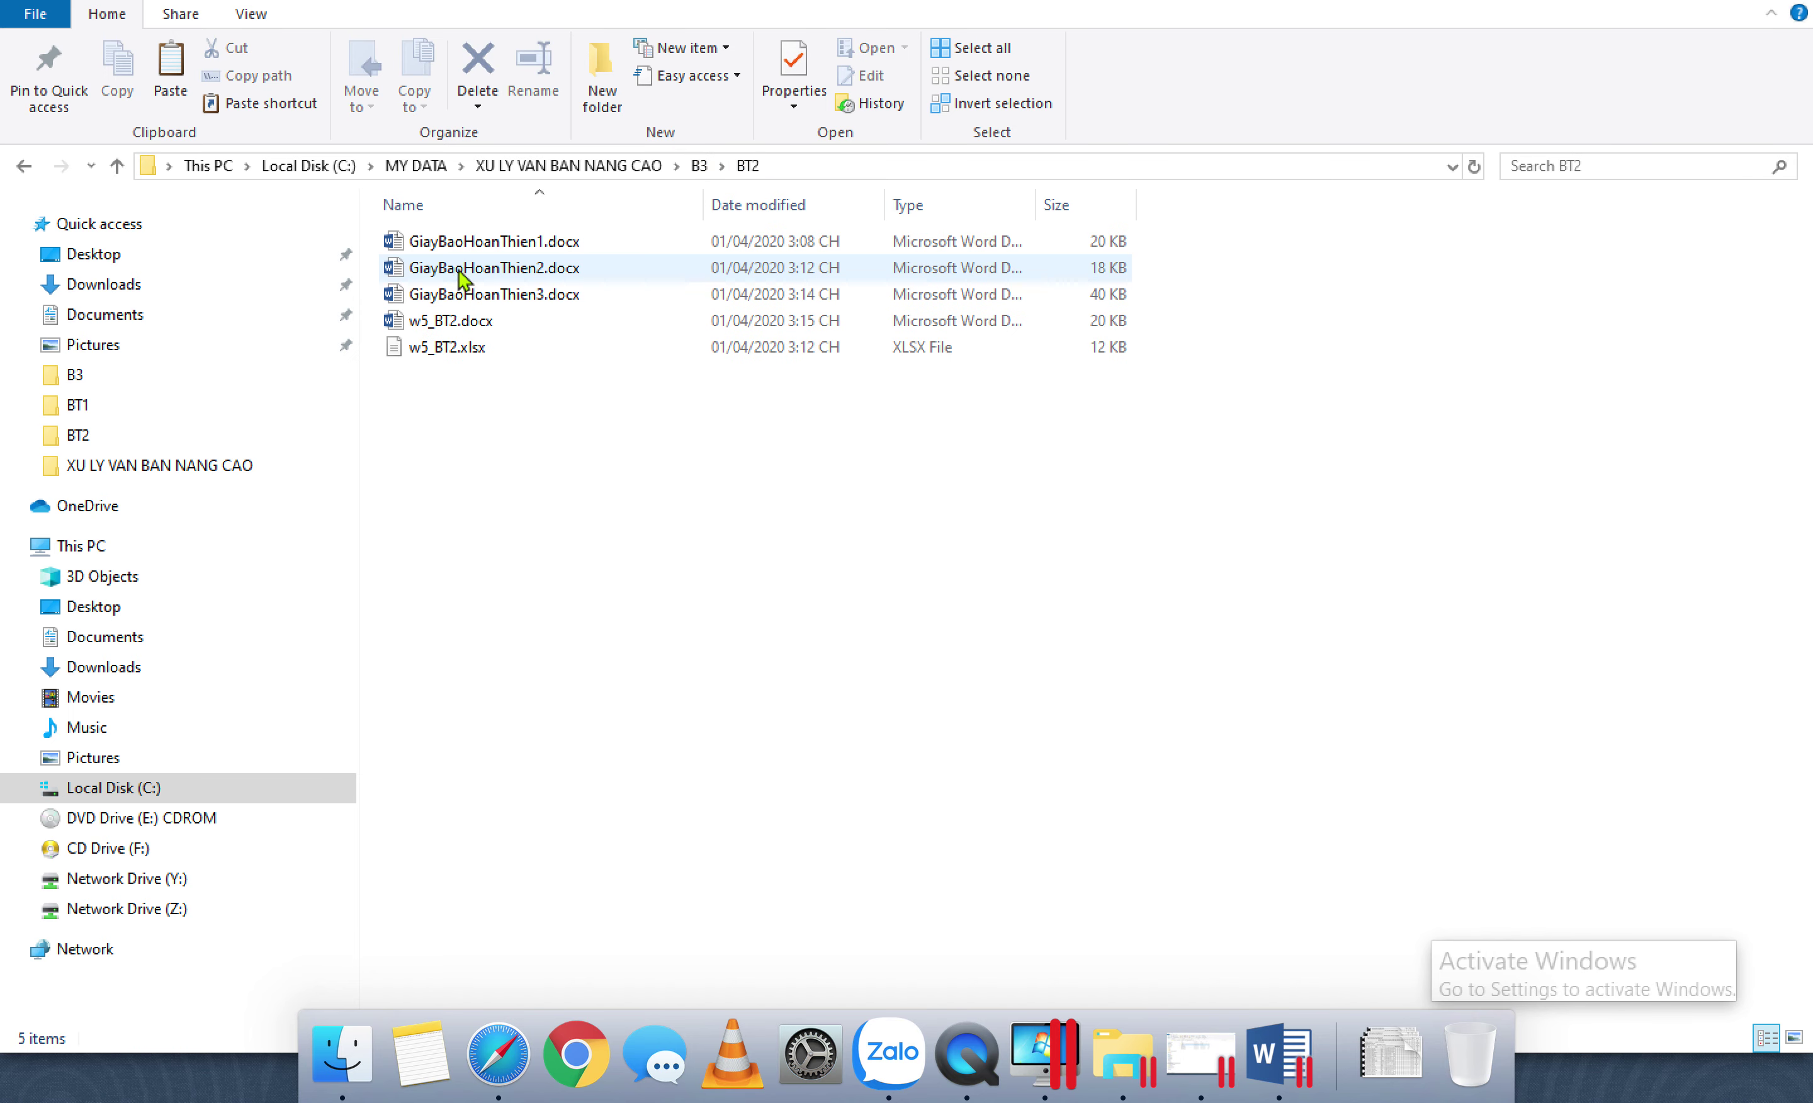
{"action": "right_click", "coordinate": [454, 347]}
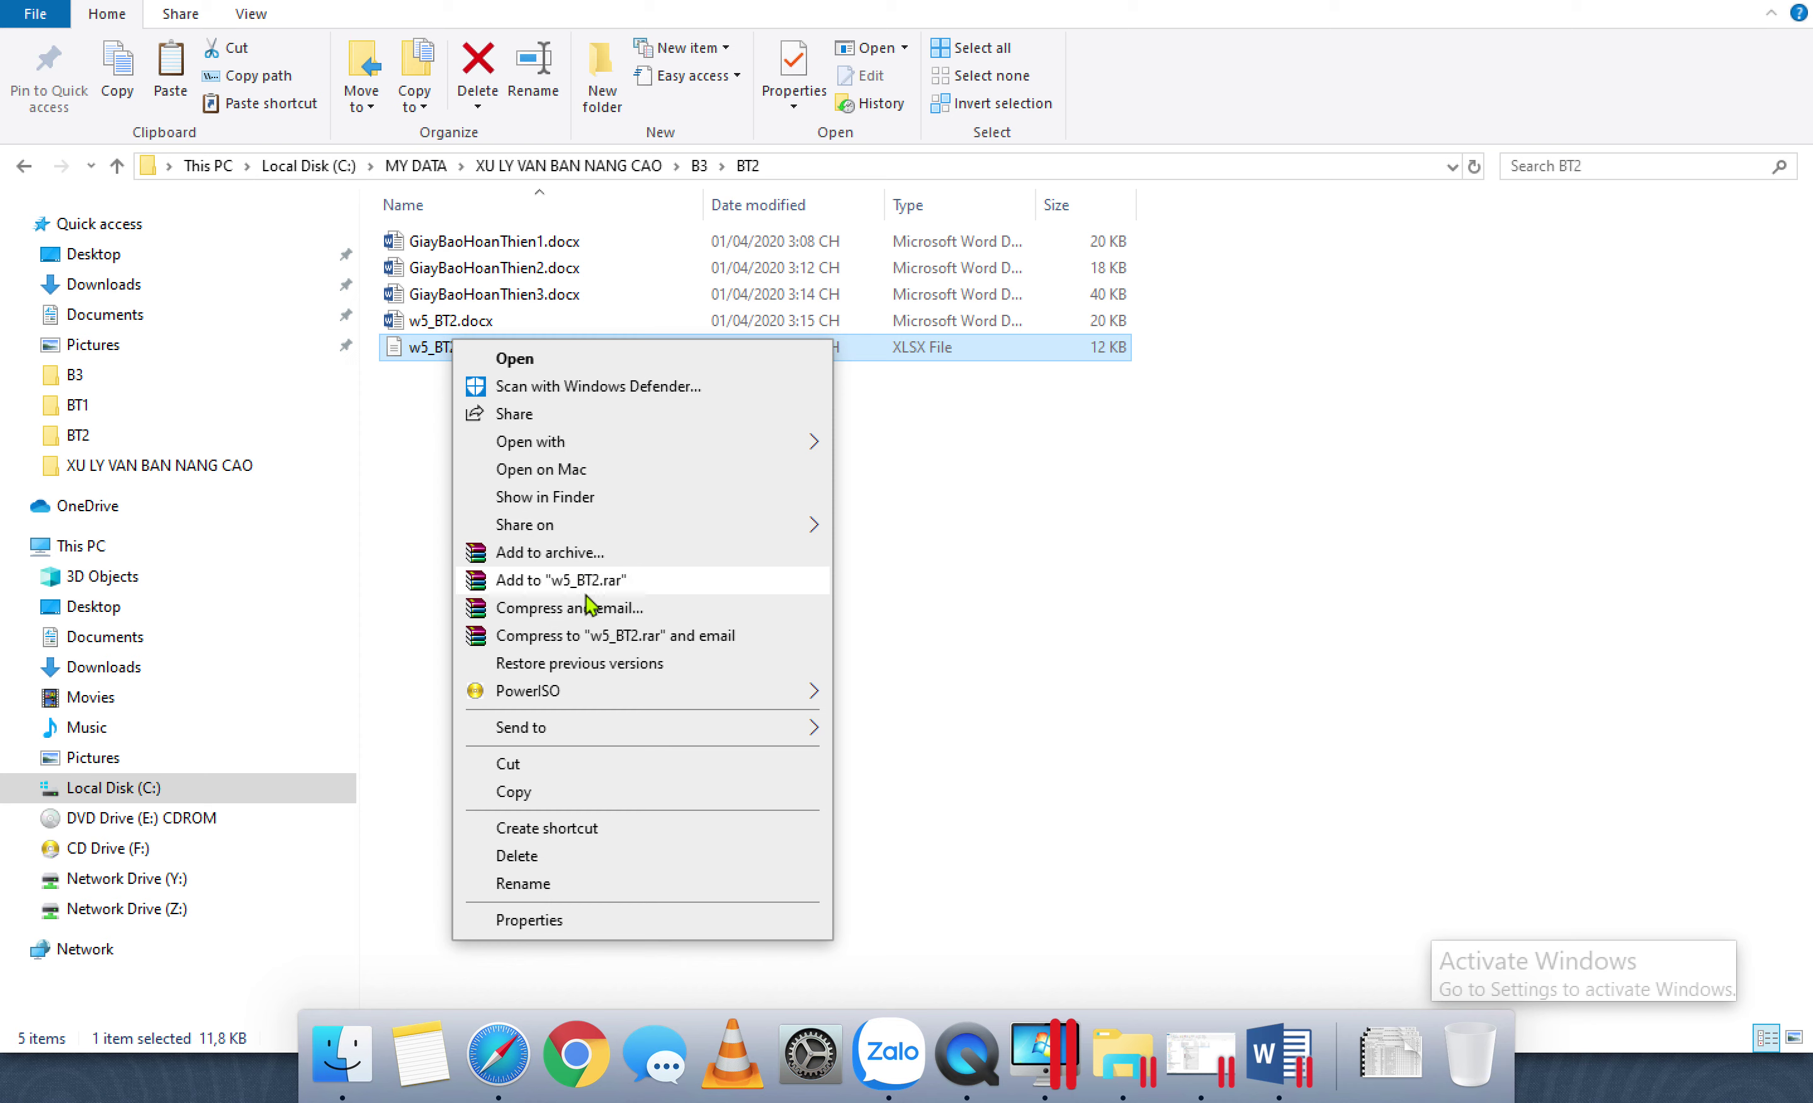
{"action": "left_click", "coordinate": [532, 792]}
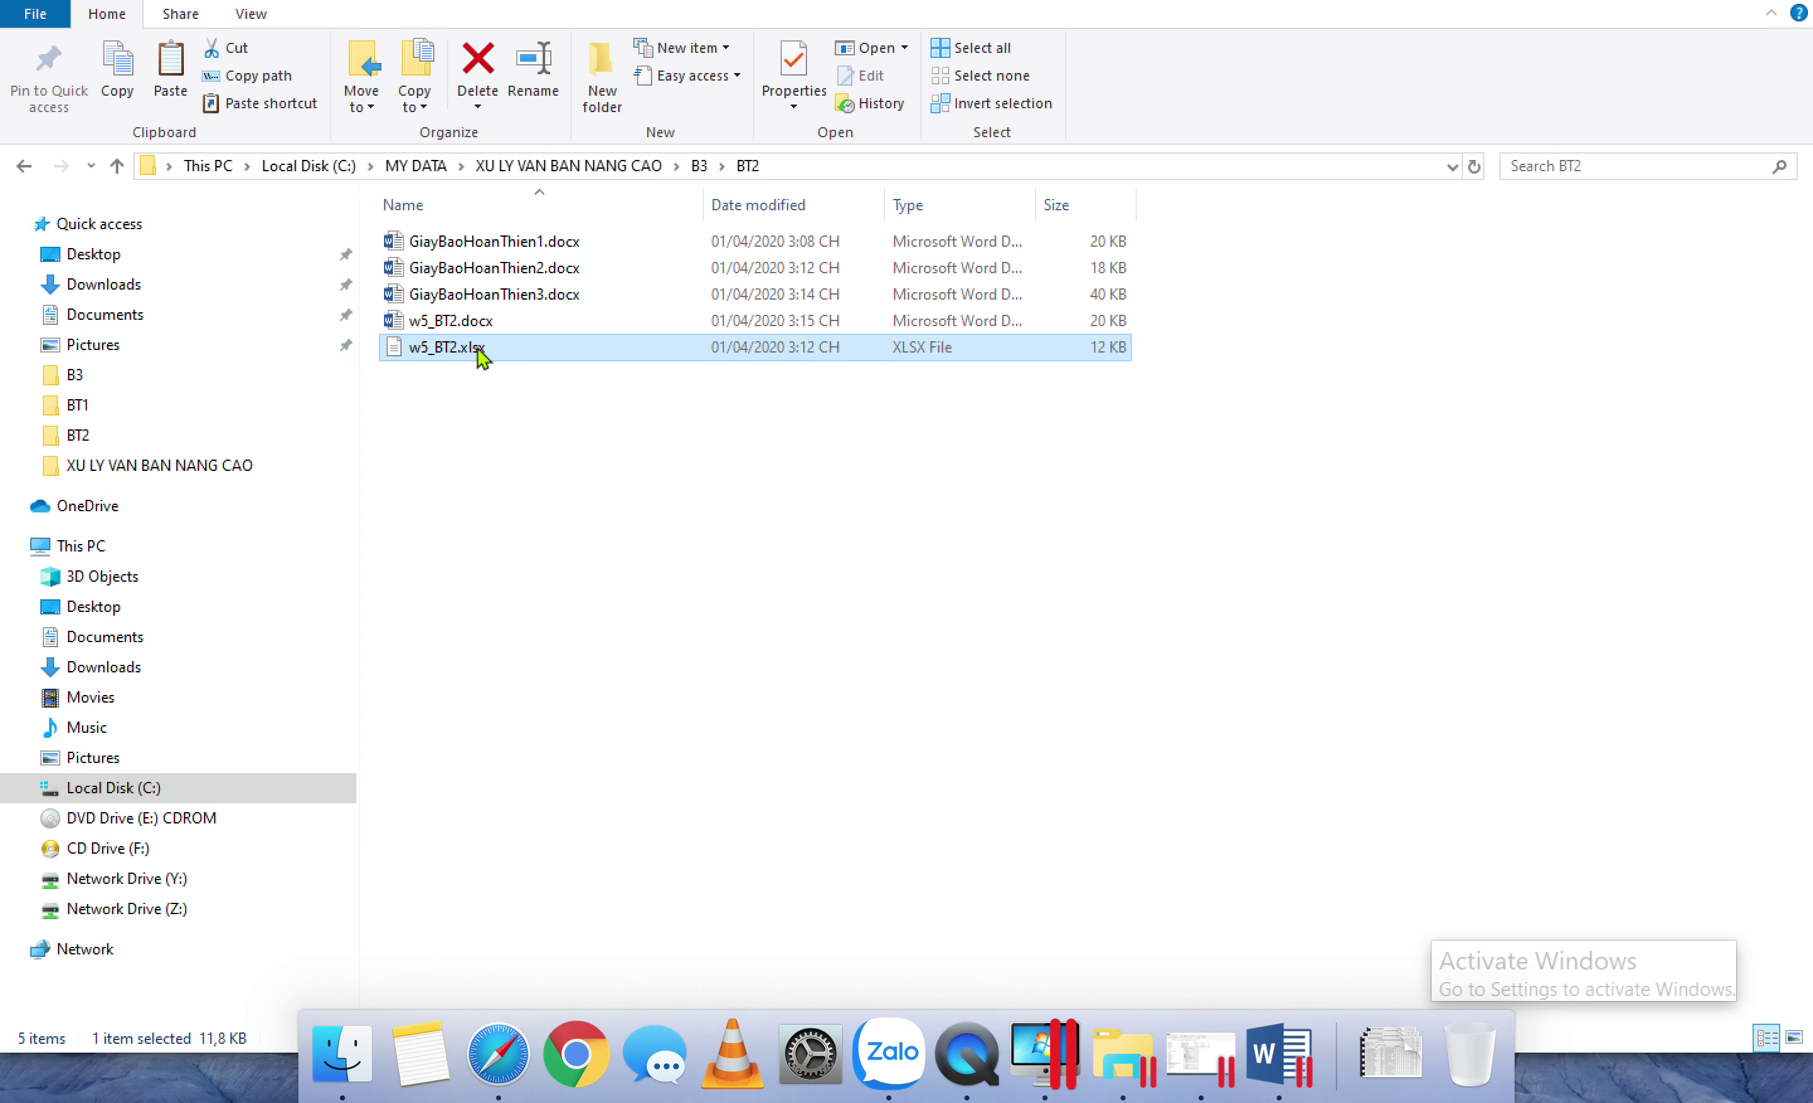
Step: Paste the copied workbook into the B3 > BT4 folder and rename it DanhSach.xlsx
{"action": "left_click", "coordinate": [600, 167]}
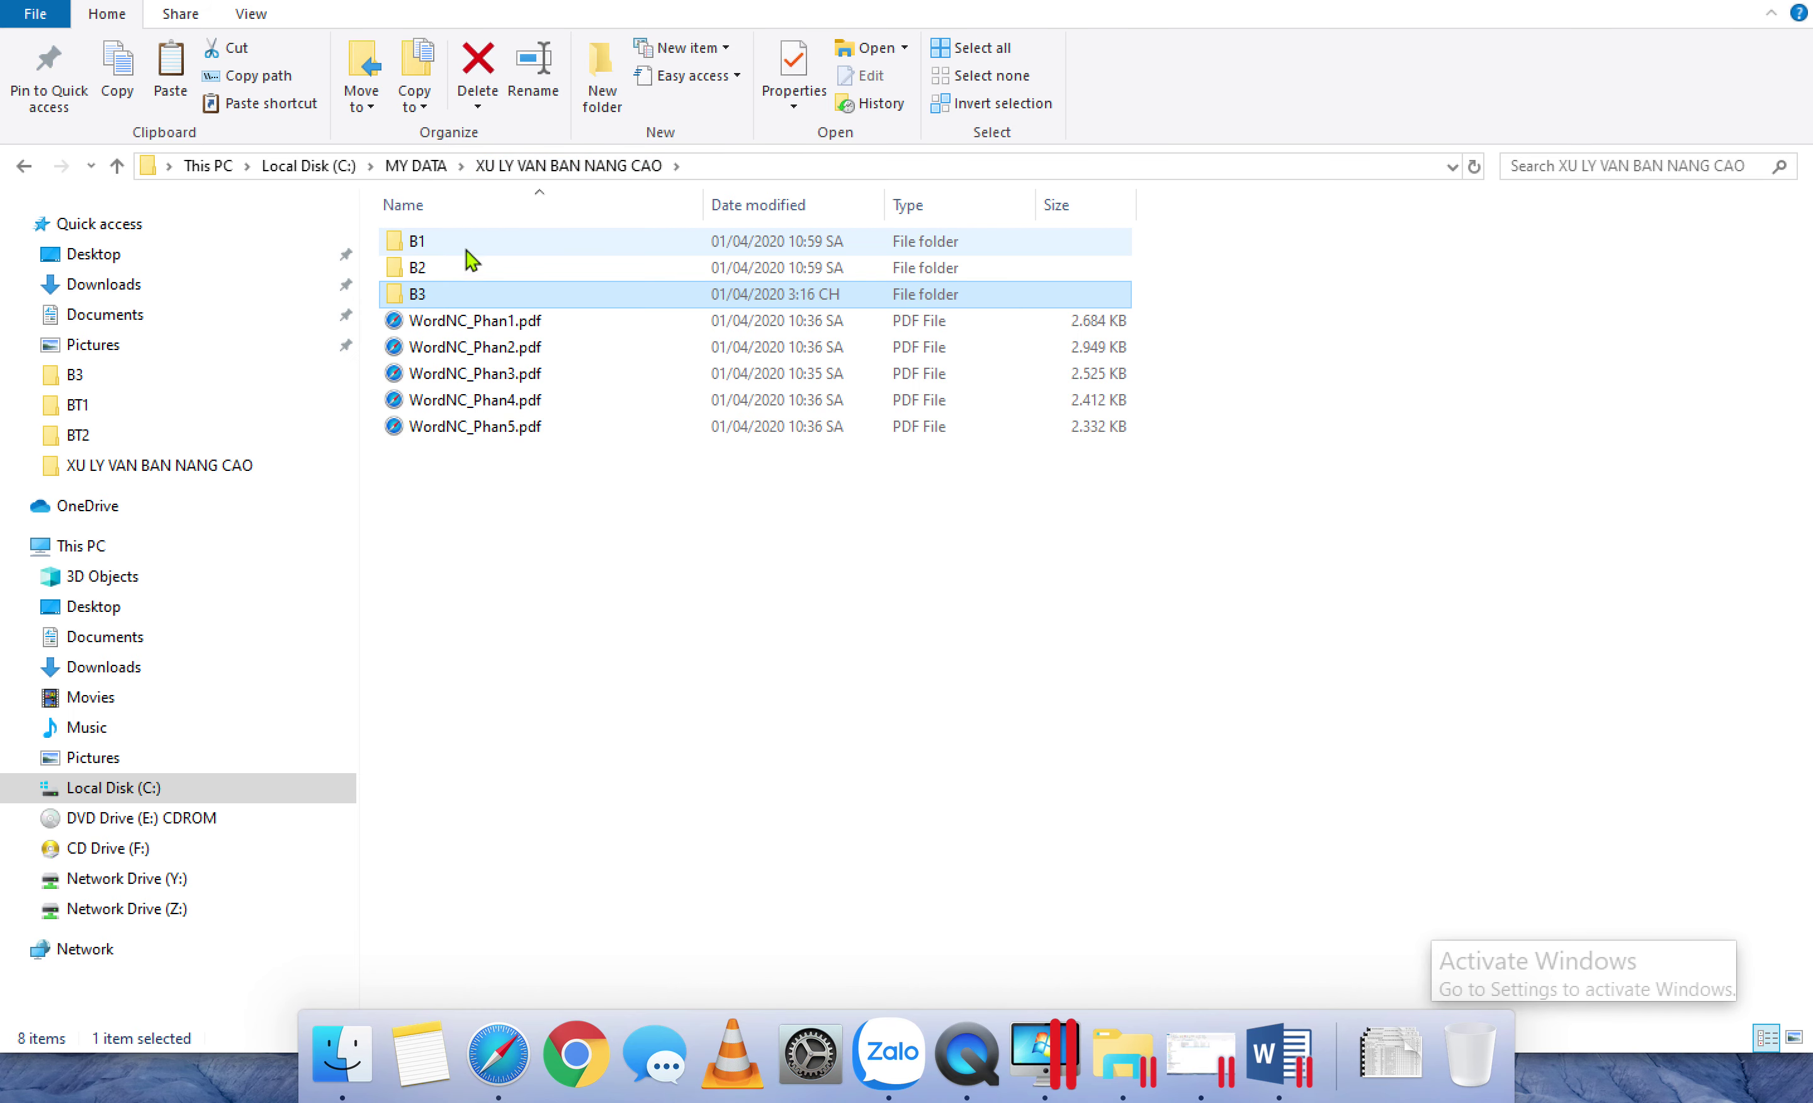
{"action": "double_click", "coordinate": [425, 295]}
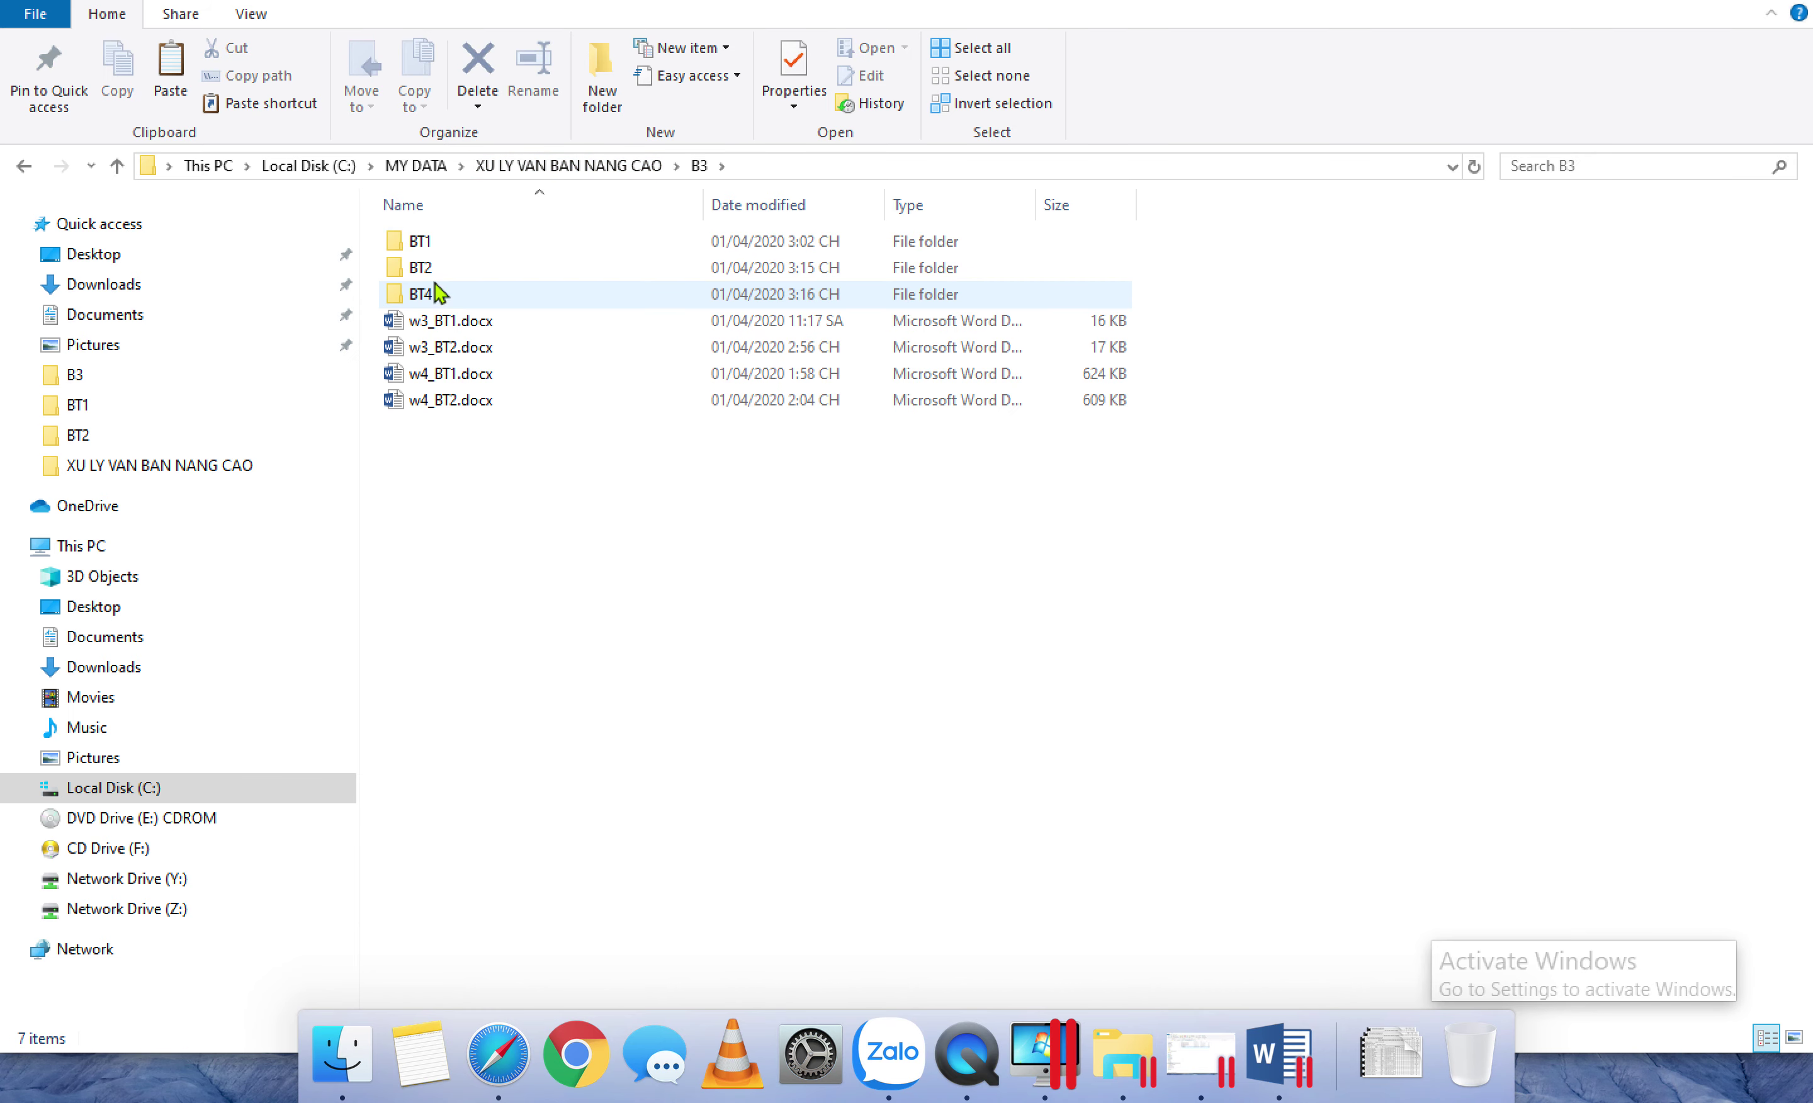
{"action": "double_click", "coordinate": [433, 293]}
{"action": "right_click", "coordinate": [453, 349]}
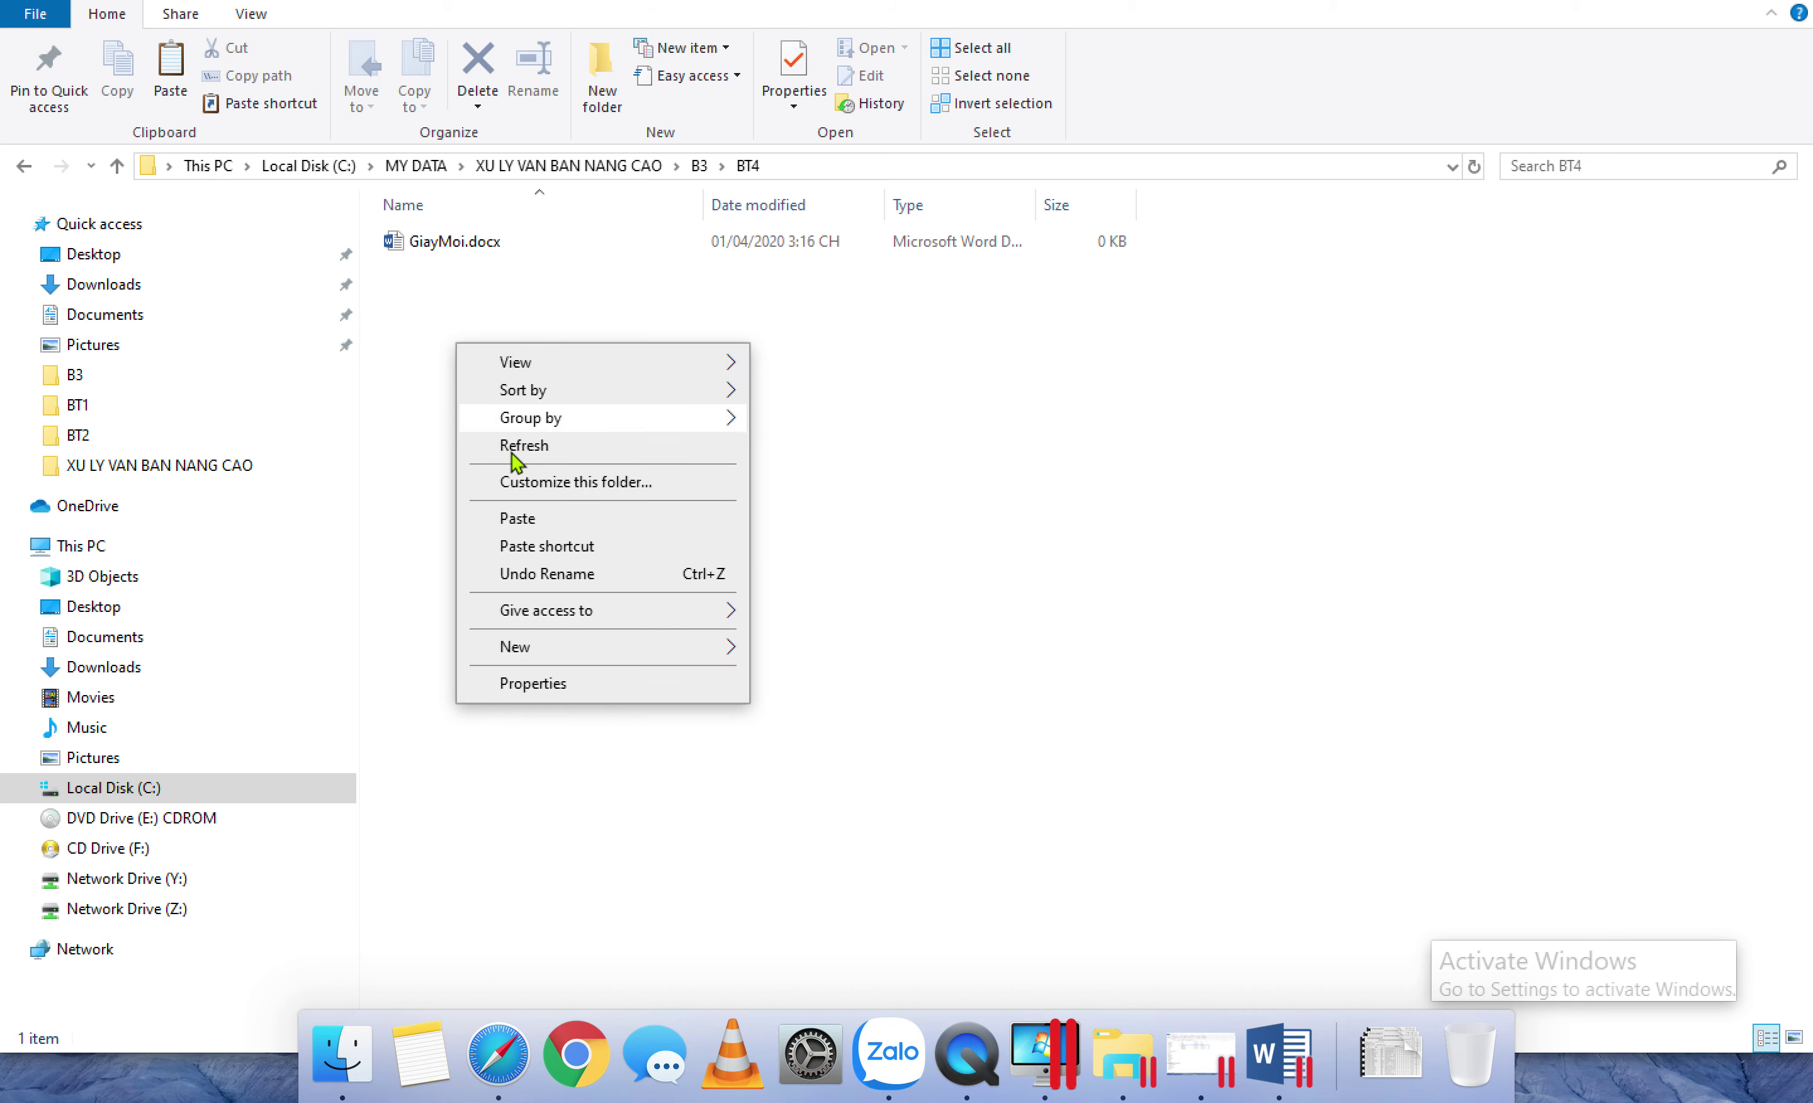
{"action": "left_click", "coordinate": [523, 520]}
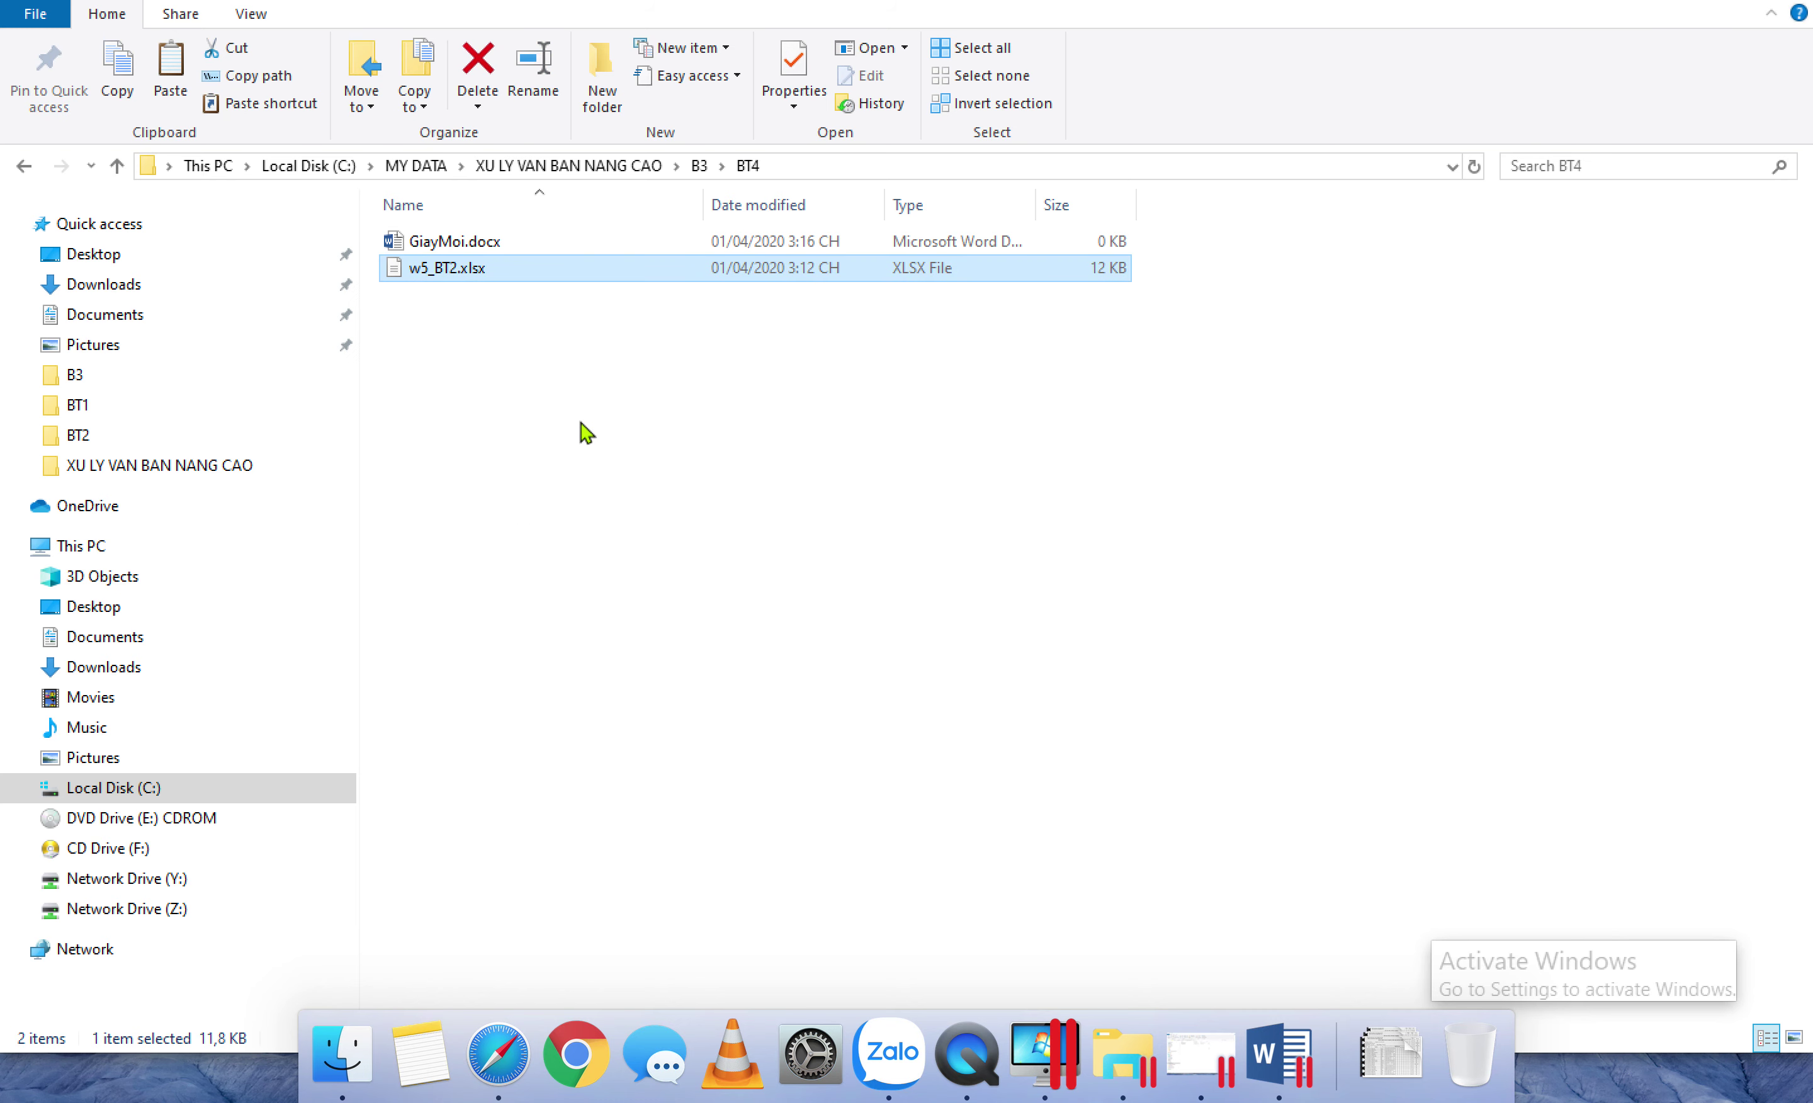
{"action": "left_click", "coordinate": [461, 269]}
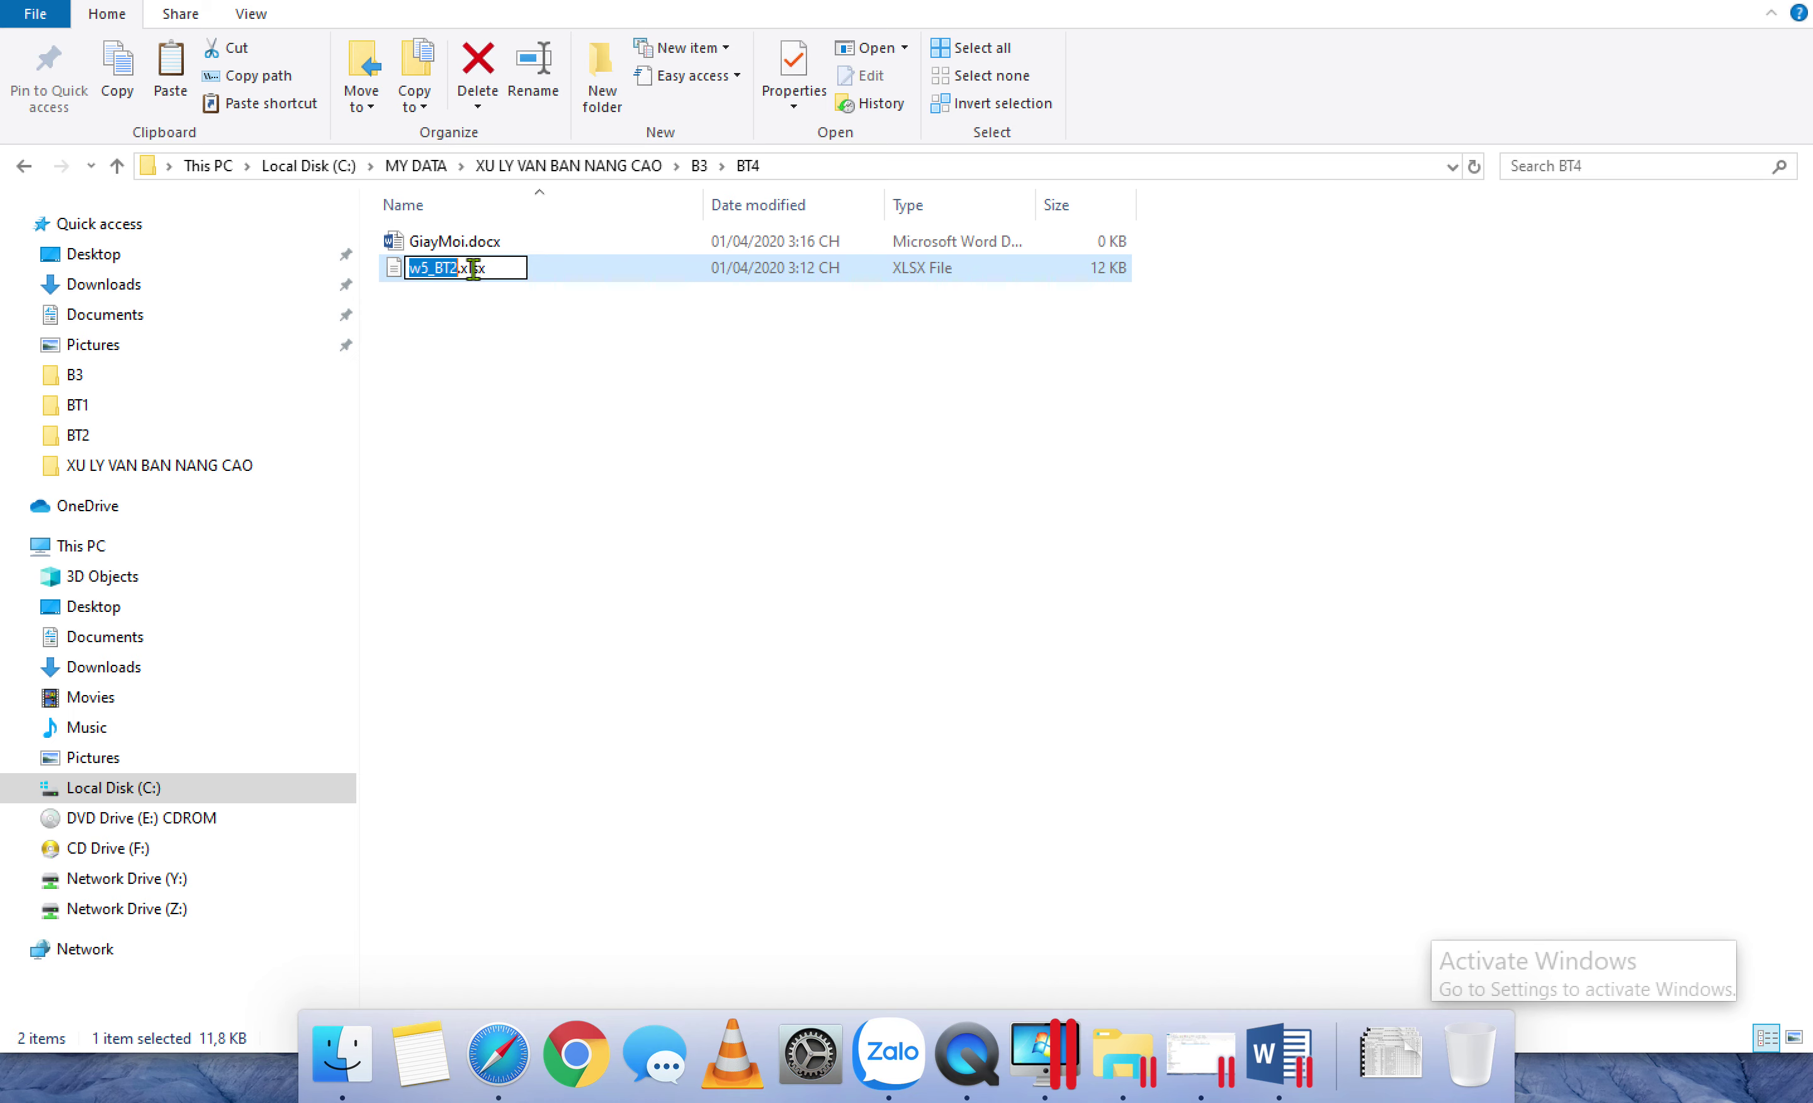
{"action": "type", "text": "DanhSach"}
{"action": "key", "text": "Return"}
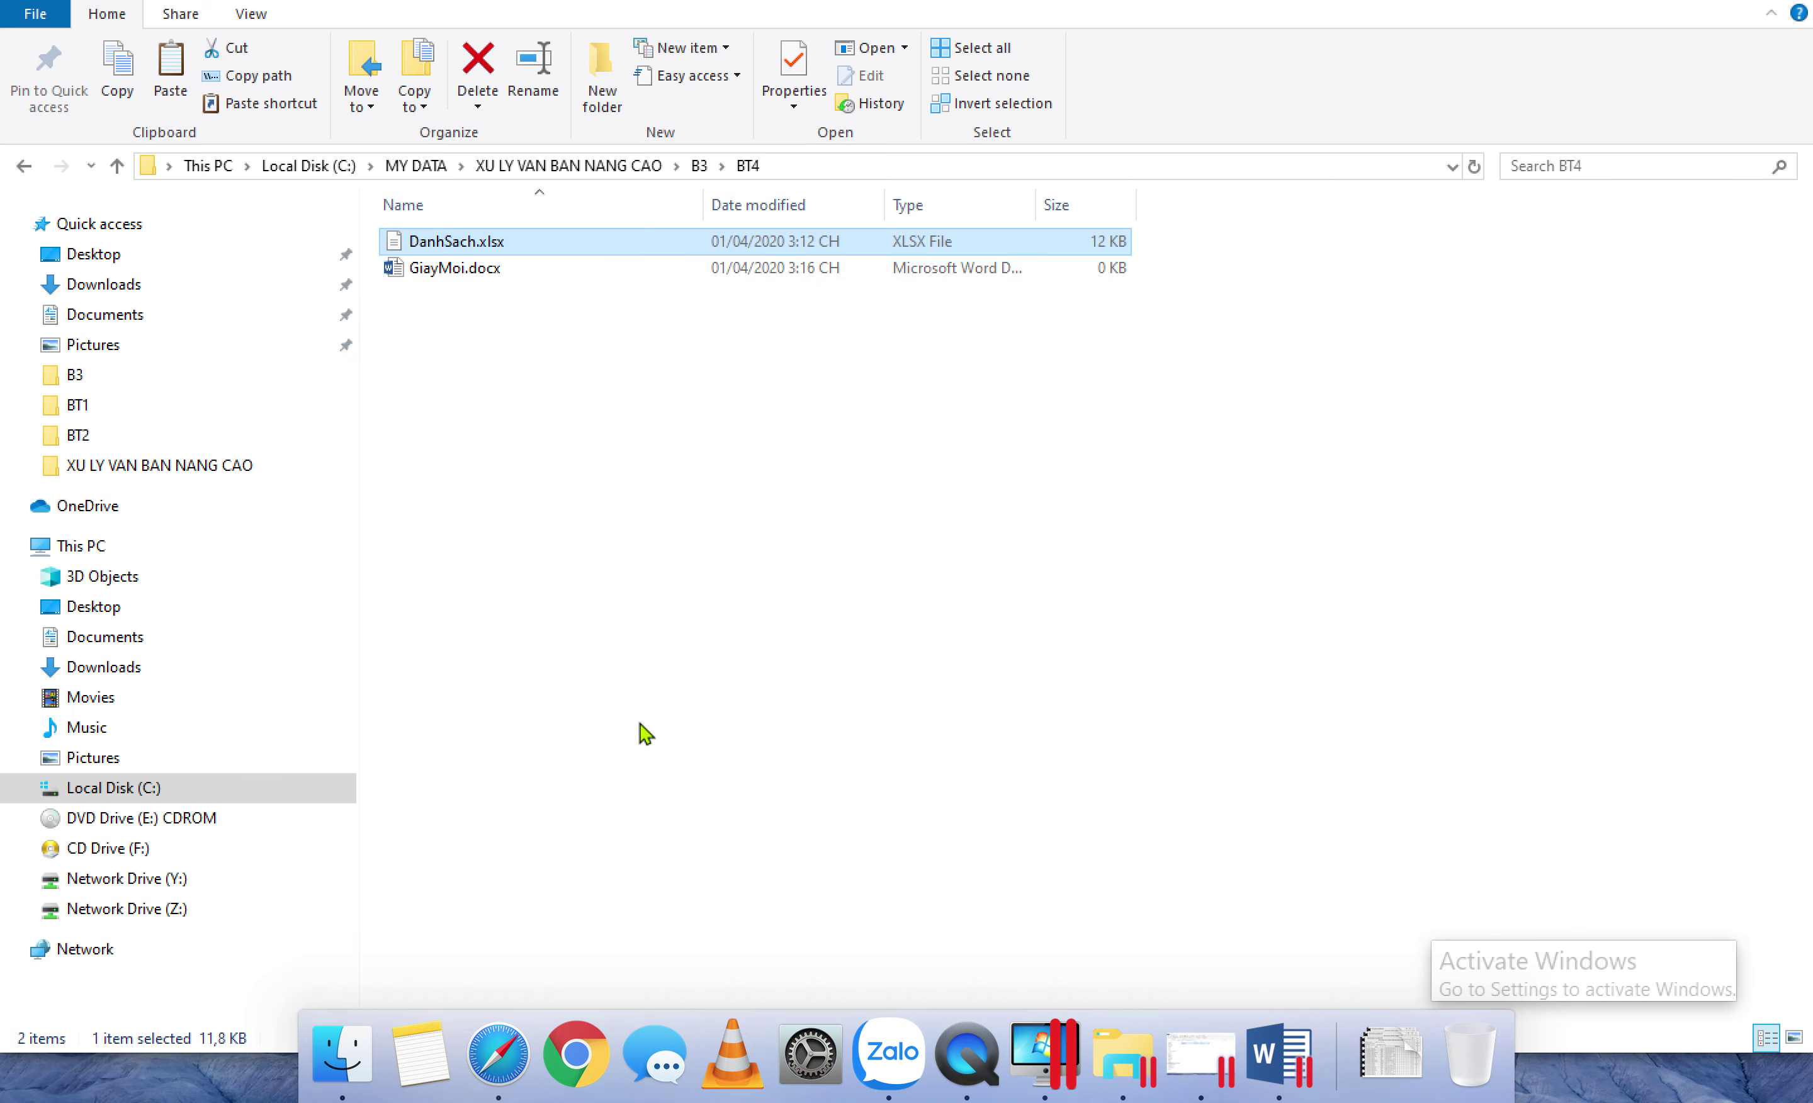
Step: Find and launch Excel 2016
{"action": "left_click", "coordinate": [1200, 1054]}
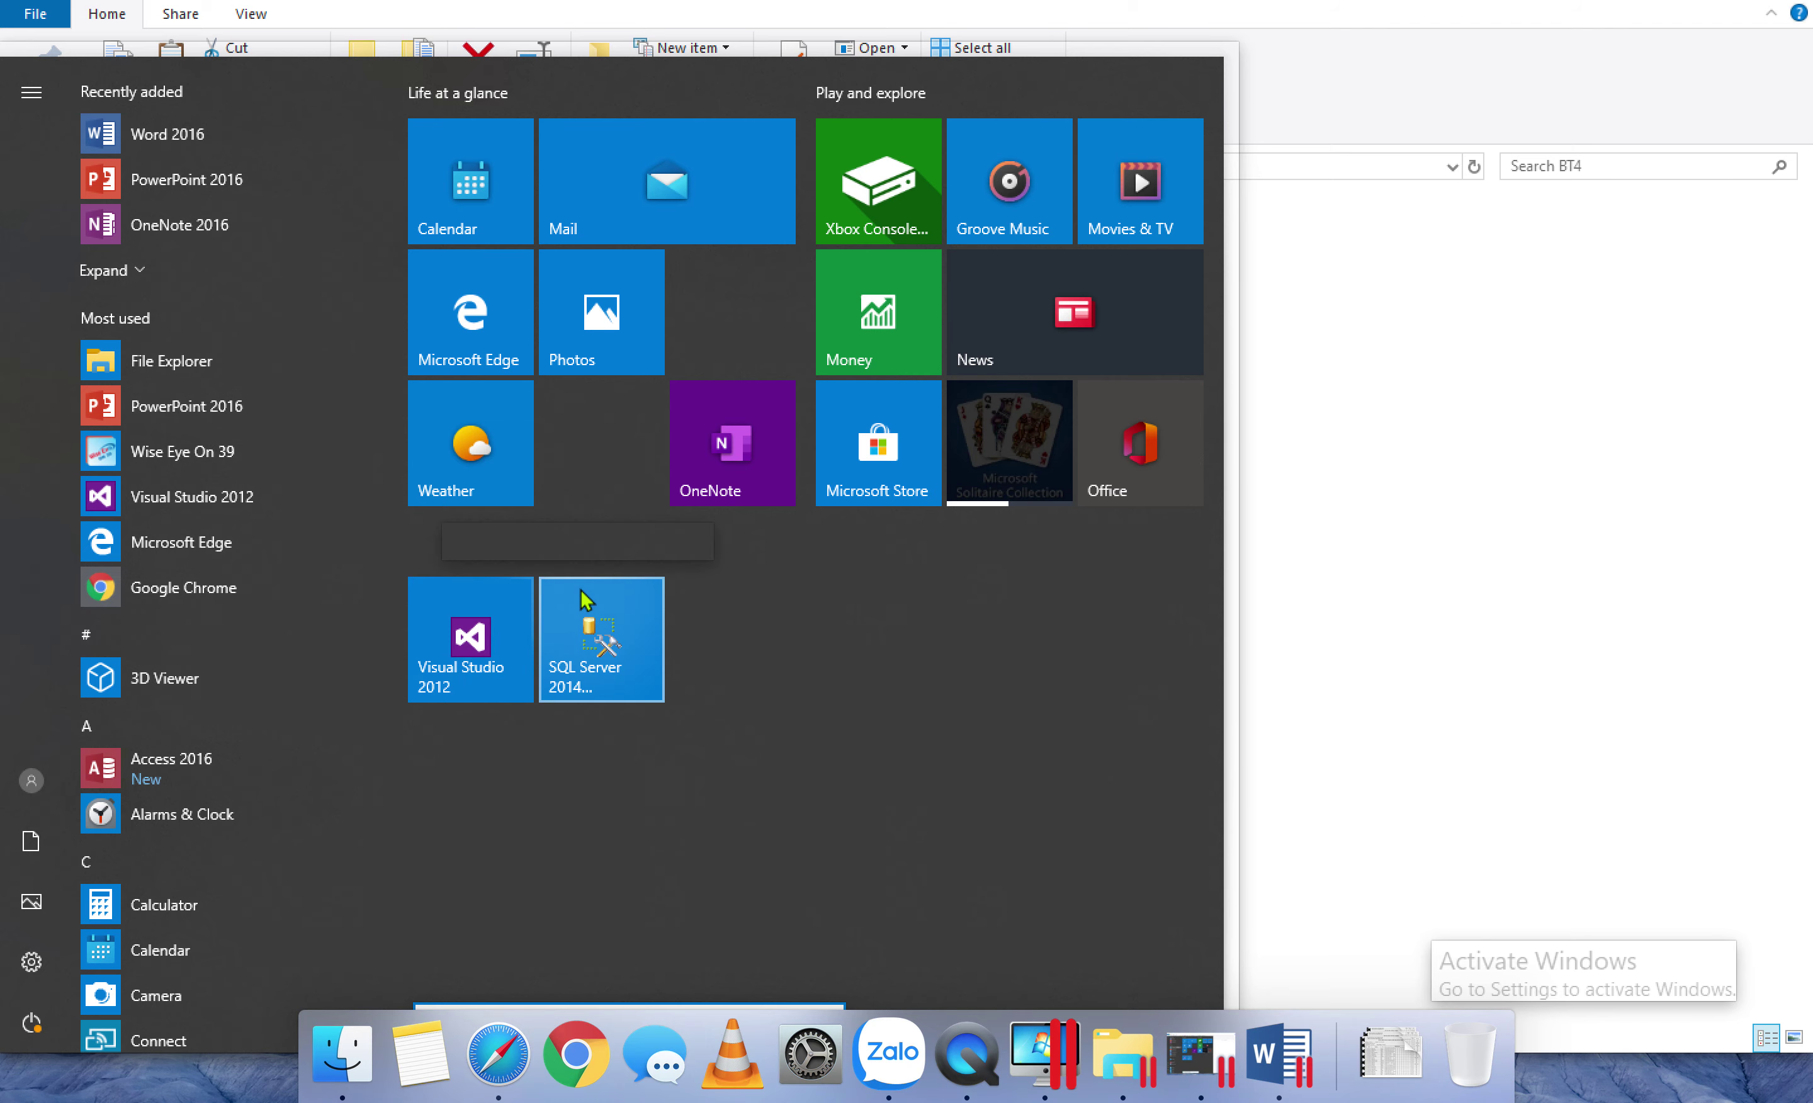
{"action": "type", "text": "ê"}
{"action": "key", "text": "BackSpace"}
{"action": "type", "text": "ex"}
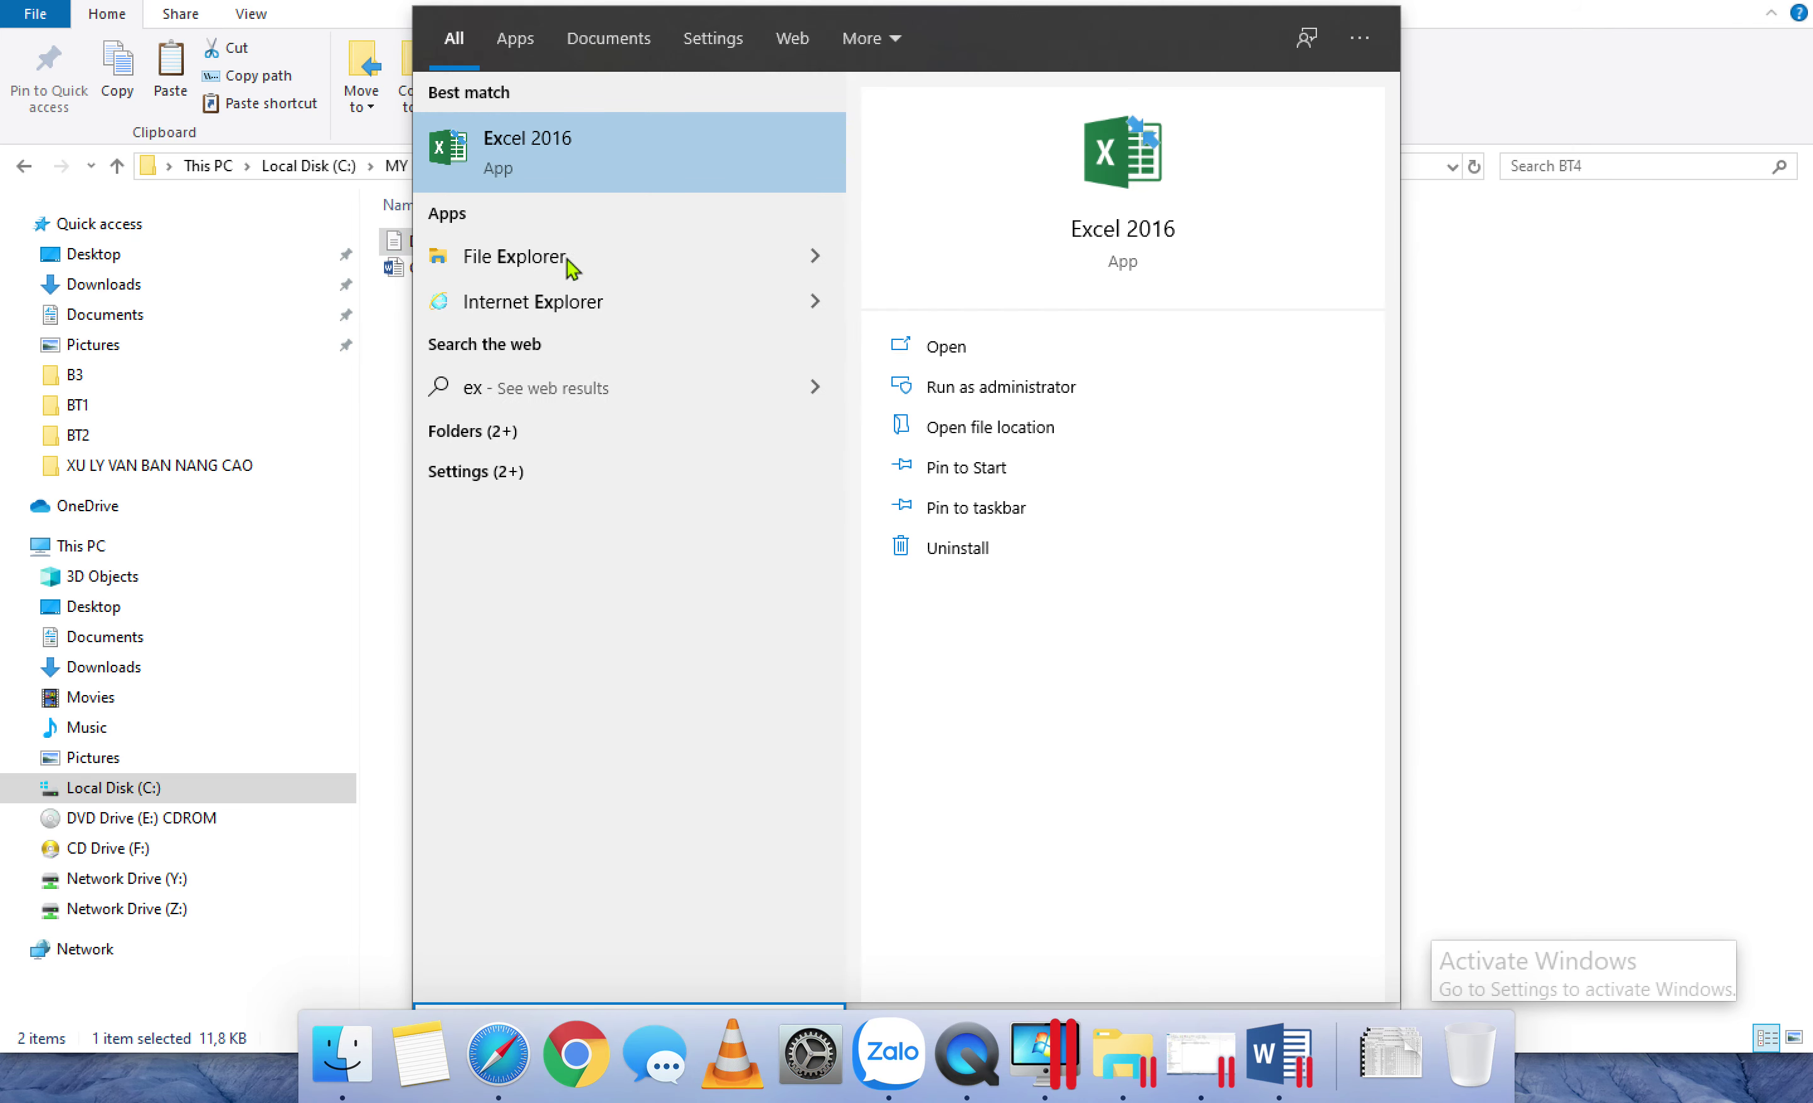
{"action": "left_click", "coordinate": [557, 147]}
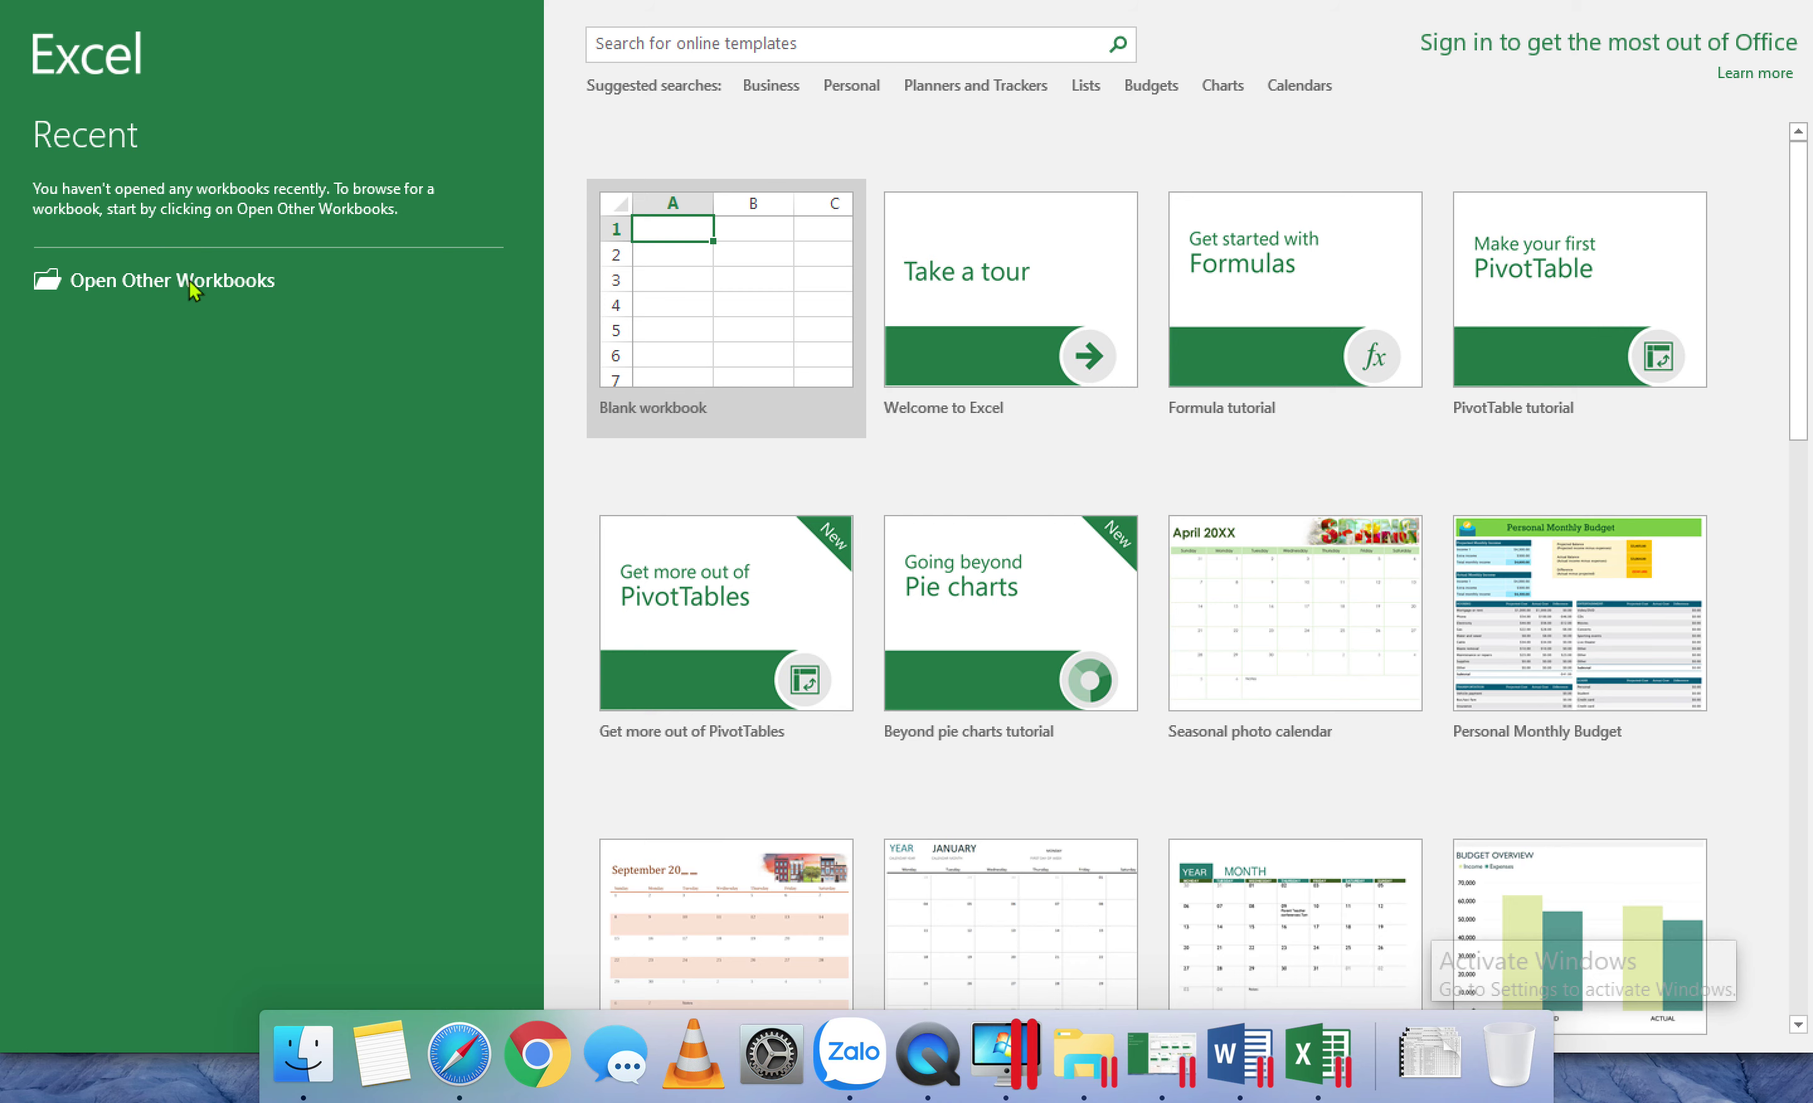
Step: Browse to XU LY VAN BAN NANG CAO > B3 > BT4 and open the DanhSach.xlsx workbook
{"action": "left_click", "coordinate": [156, 283]}
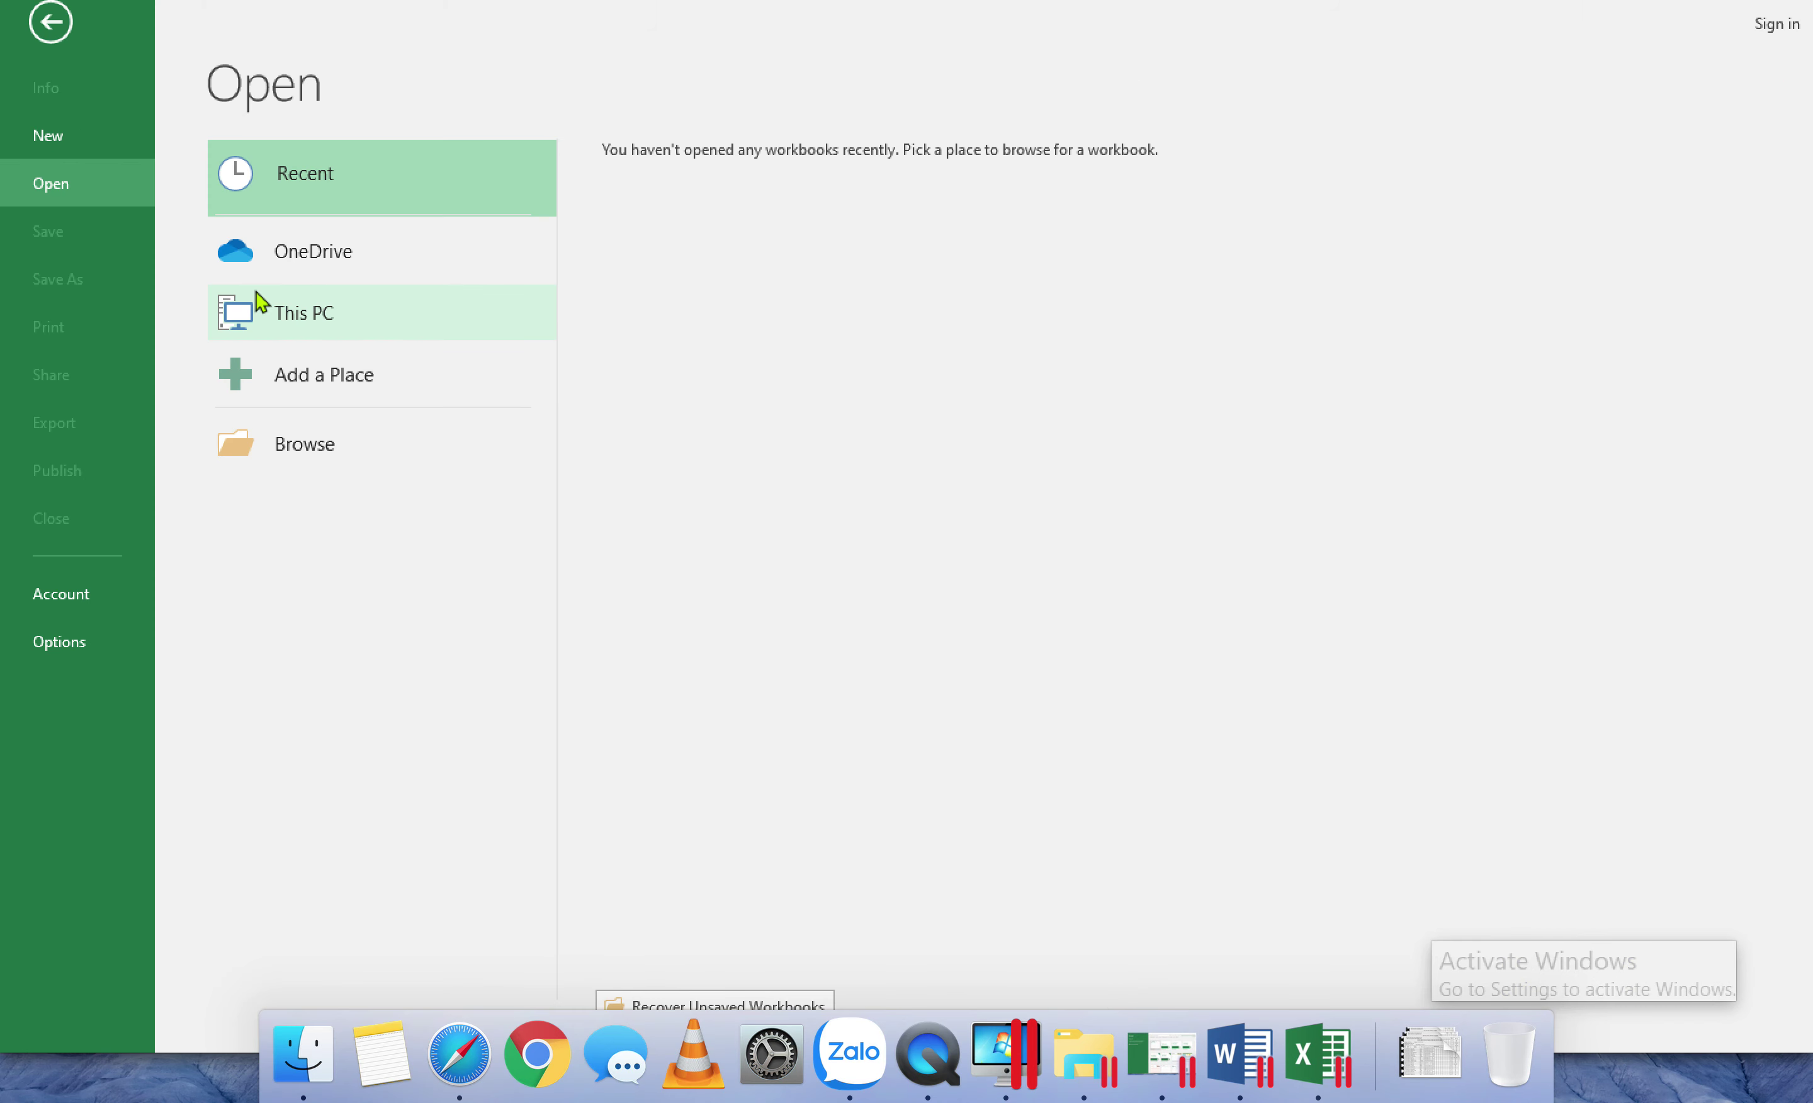
{"action": "left_click", "coordinate": [312, 448]}
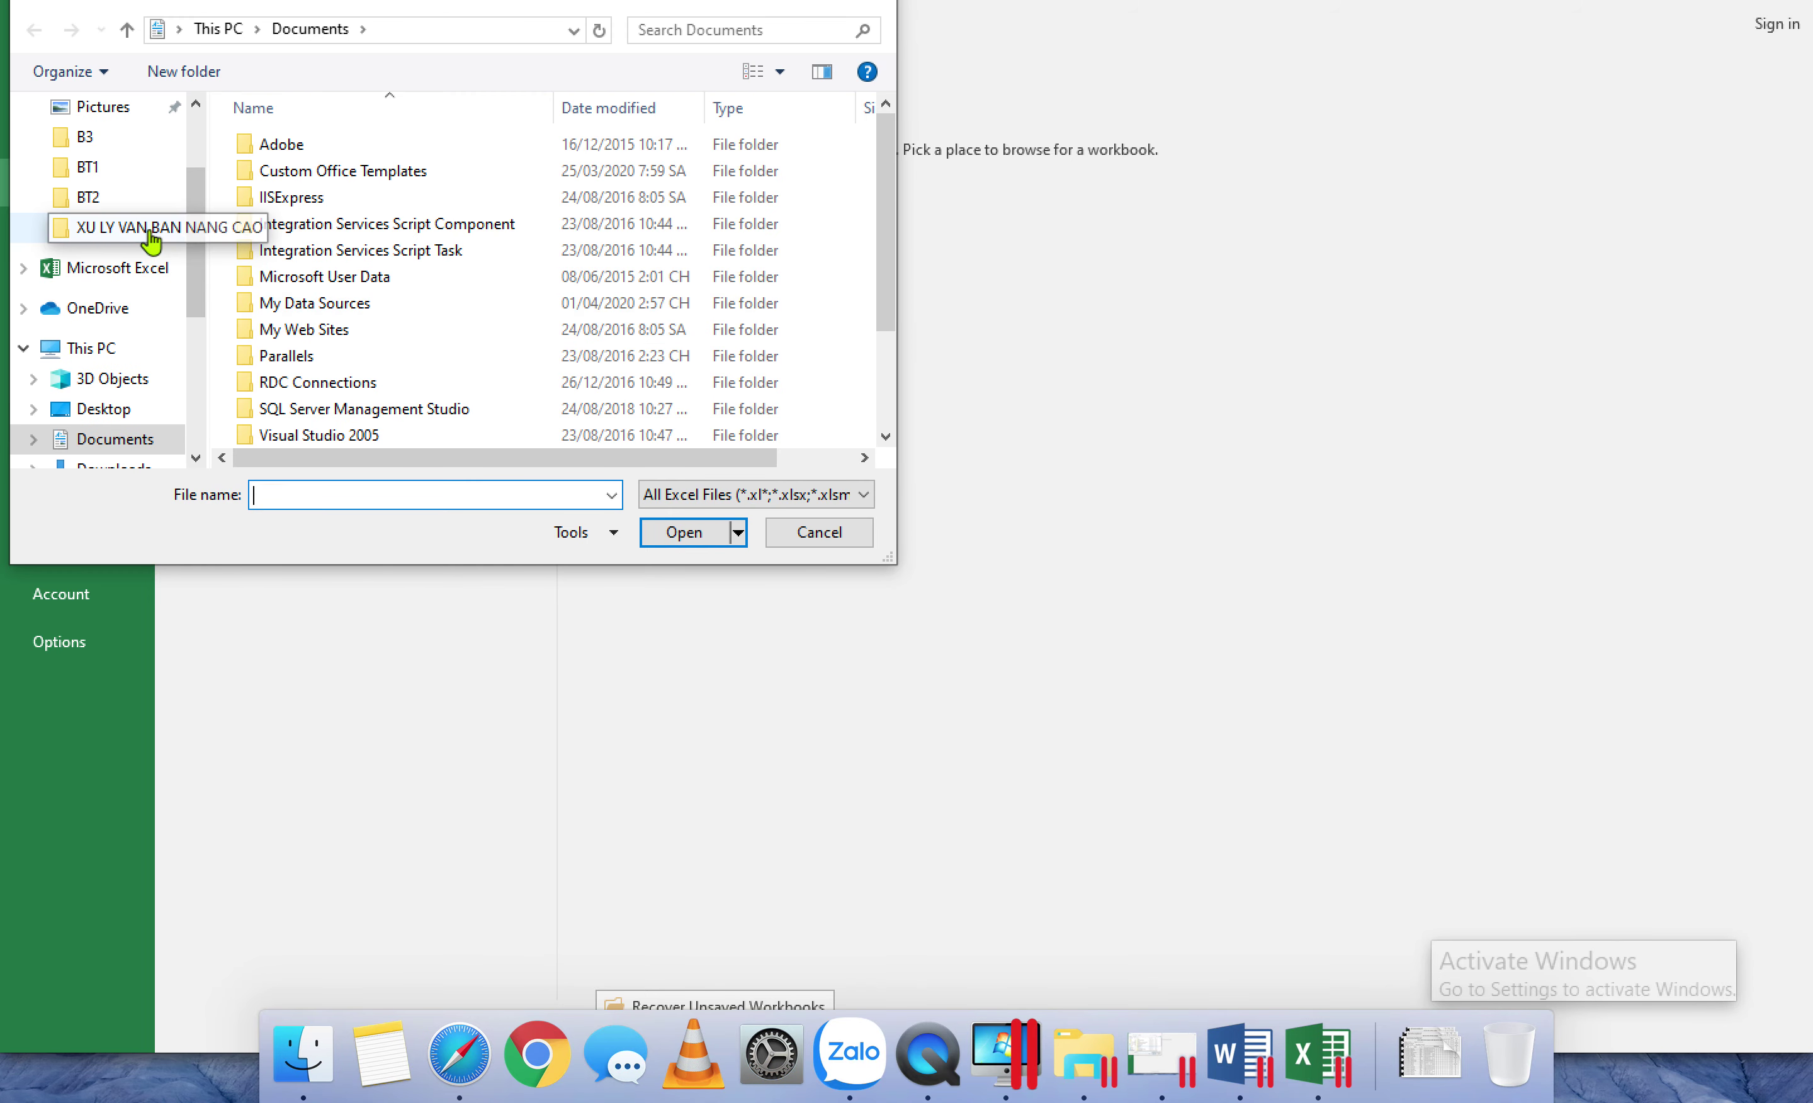
{"action": "left_click", "coordinate": [151, 236]}
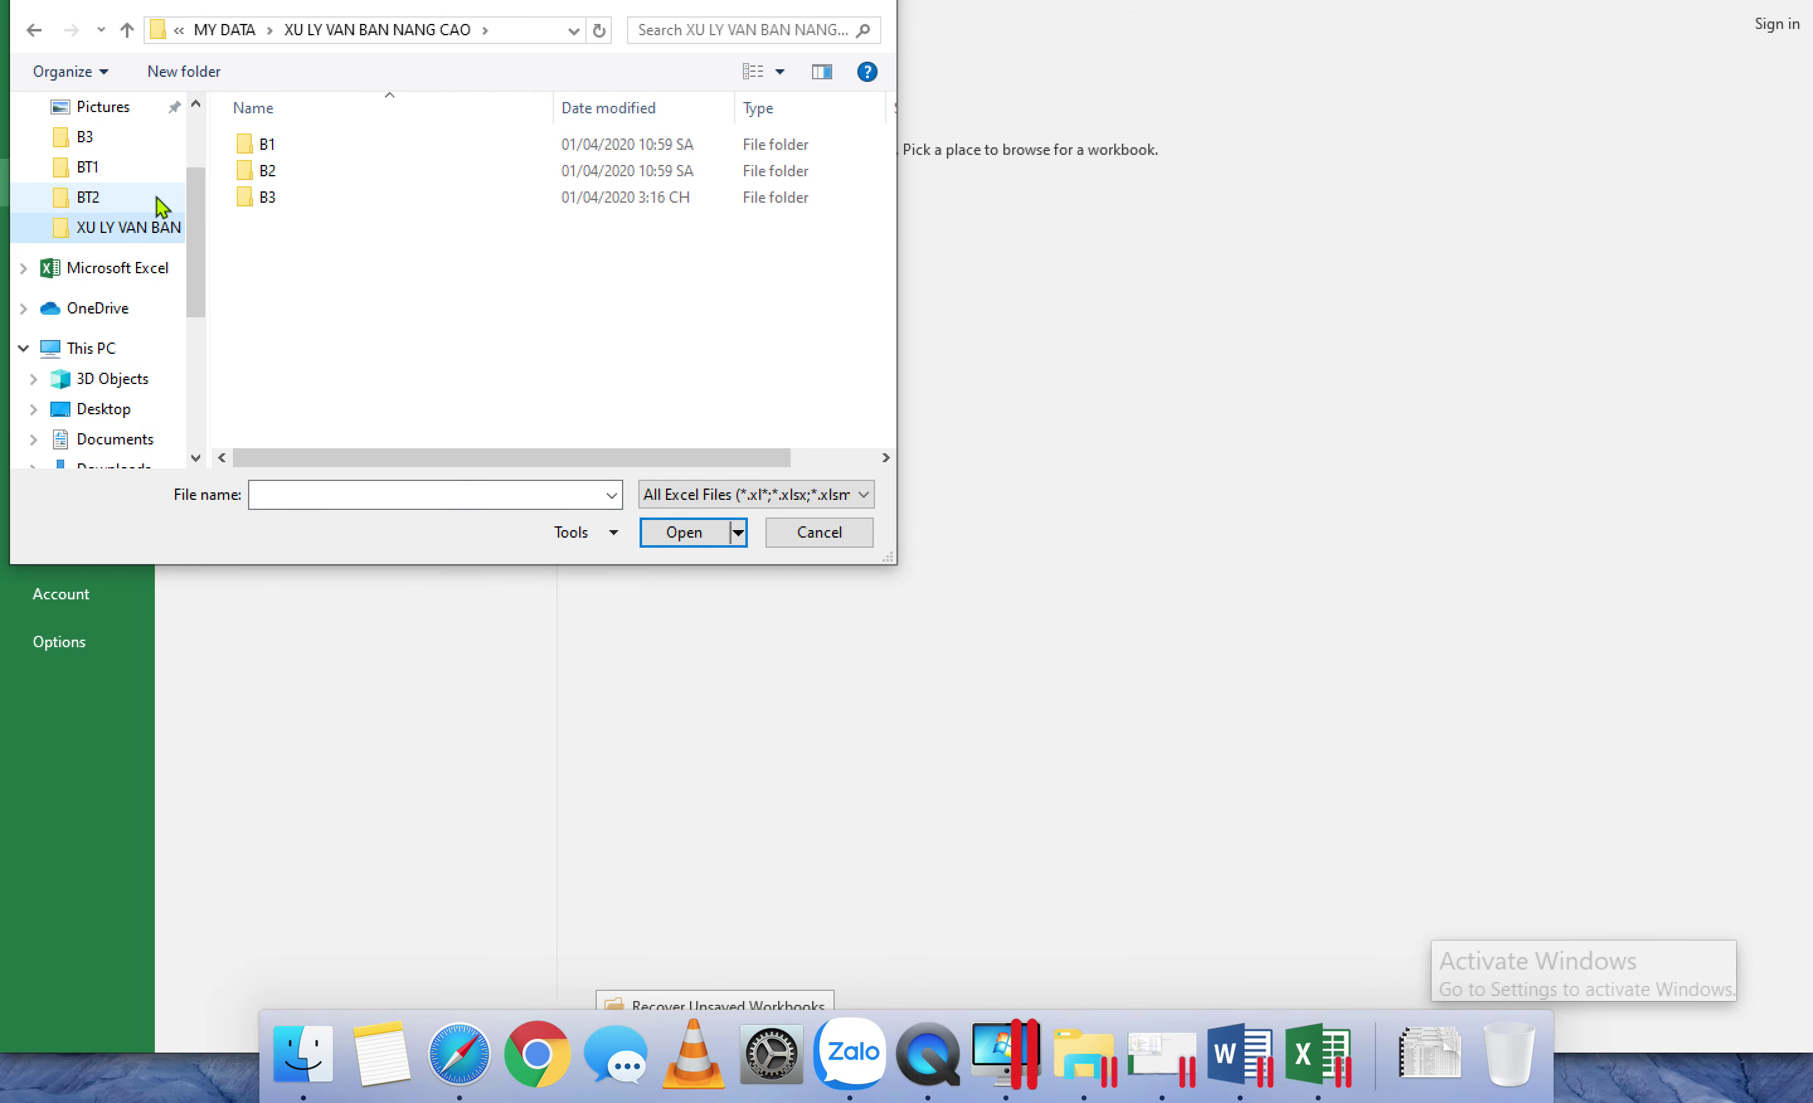
{"action": "double_click", "coordinate": [289, 201]}
{"action": "double_click", "coordinate": [274, 199]}
{"action": "double_click", "coordinate": [324, 148]}
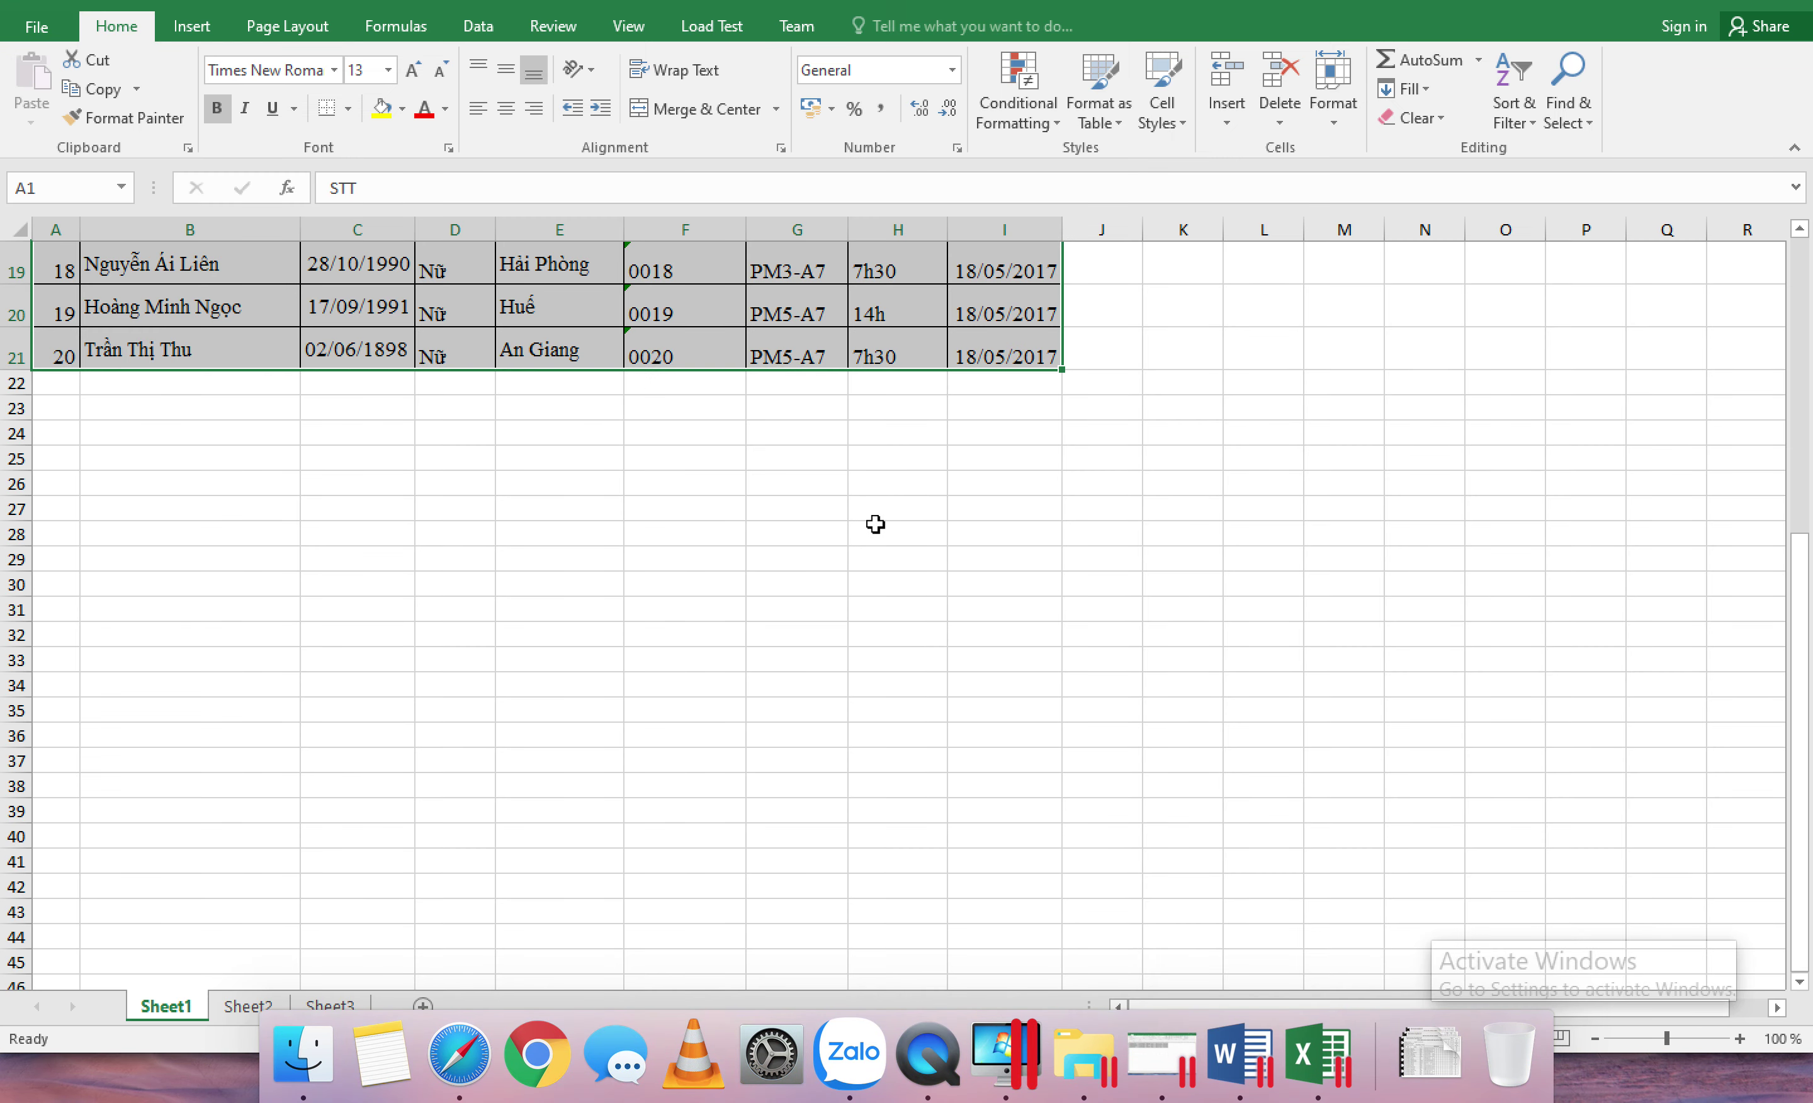
Step: Try deleting rows 12 to 21 of the list on Sheet1 and undo the deletion
{"action": "scroll", "coordinate": [875, 524], "scroll_direction": "up", "scroll_amount": 6}
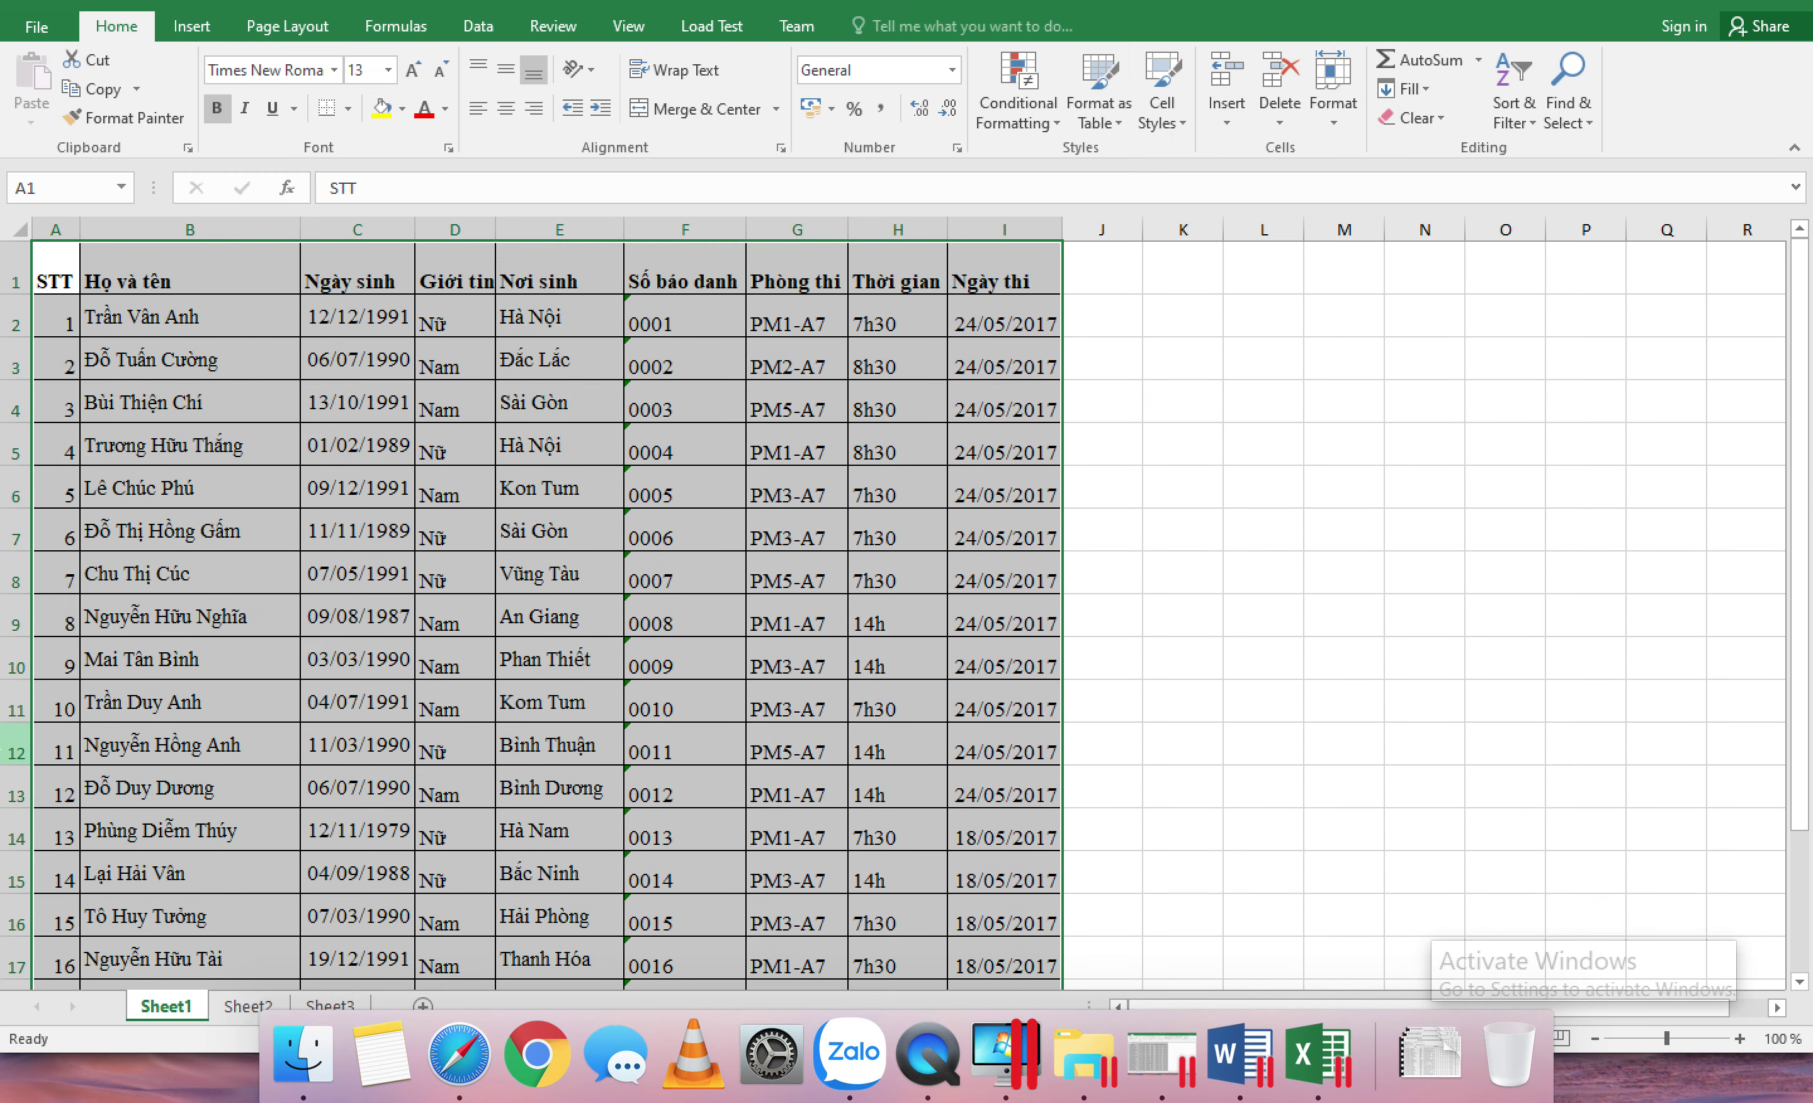
{"action": "left_click", "coordinate": [53, 746]}
{"action": "scroll", "coordinate": [57, 736], "scroll_direction": "down", "scroll_amount": 5}
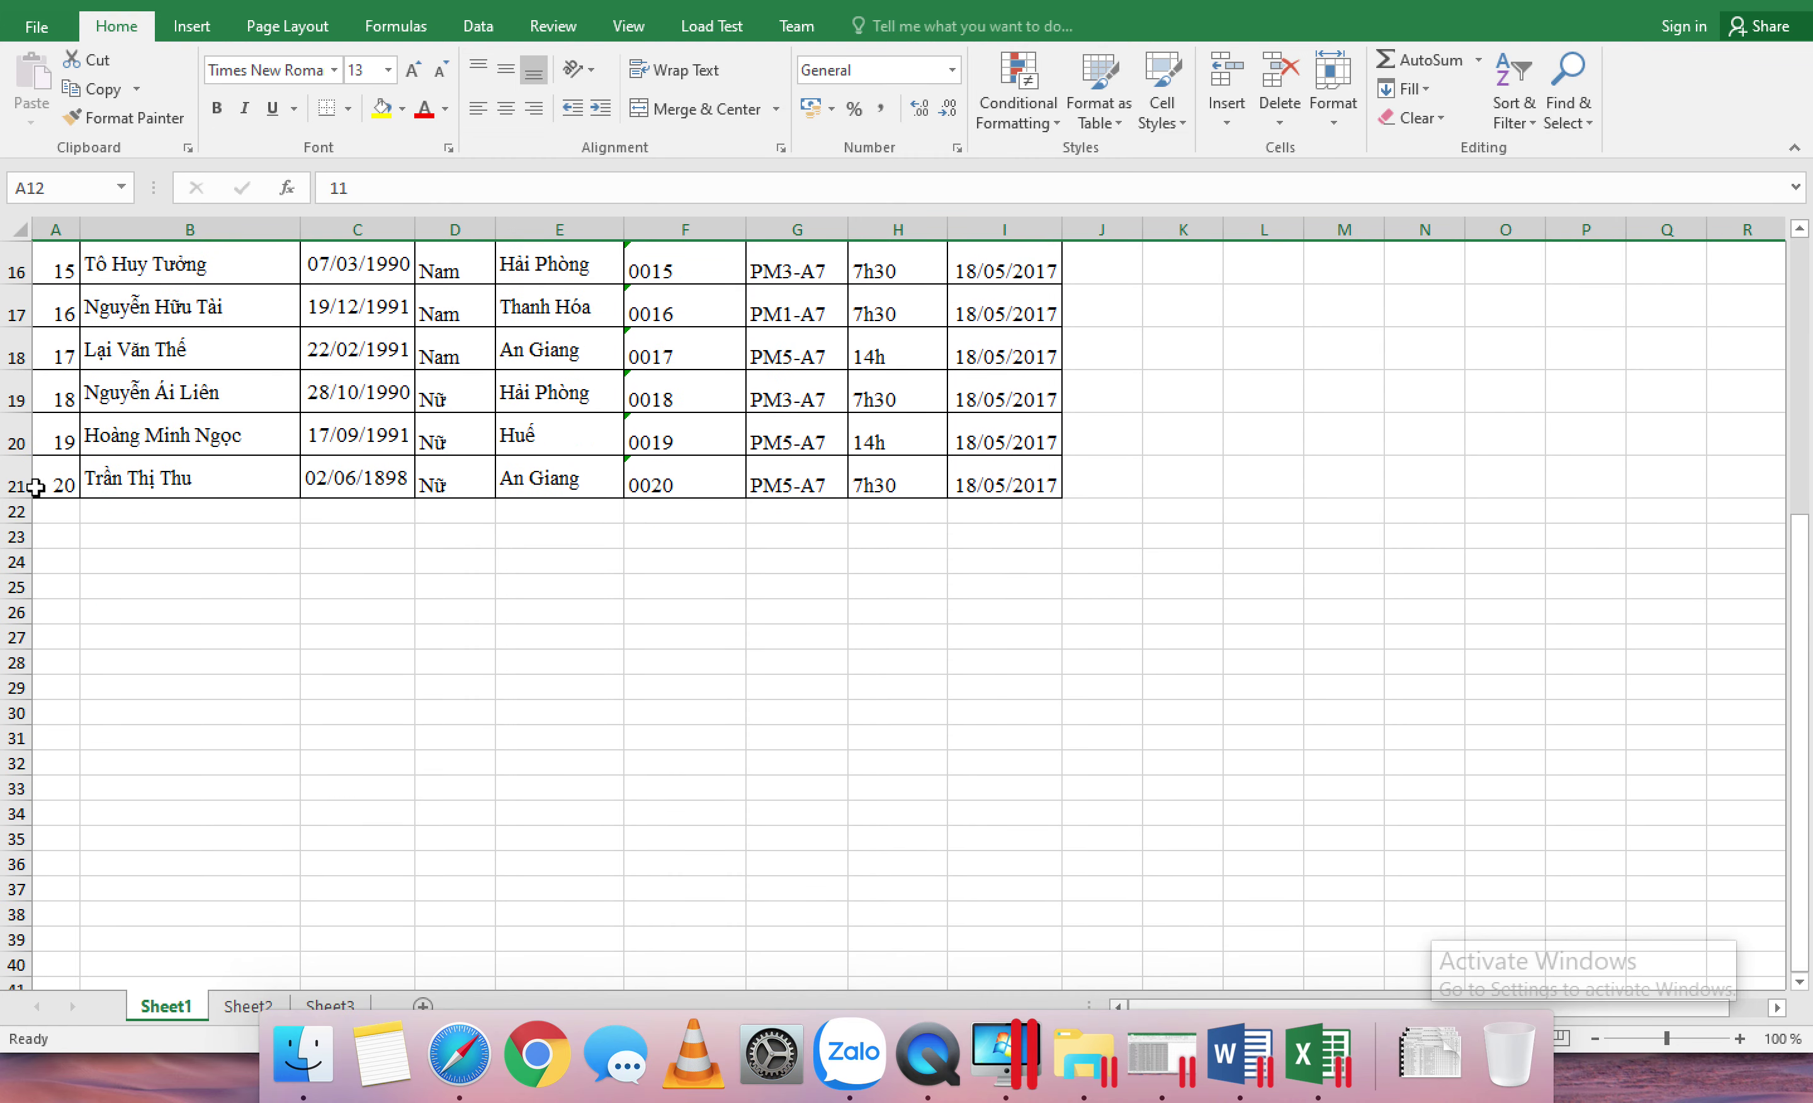
{"action": "left_click", "coordinate": [19, 484], "text": "shift"}
{"action": "right_click", "coordinate": [18, 482]}
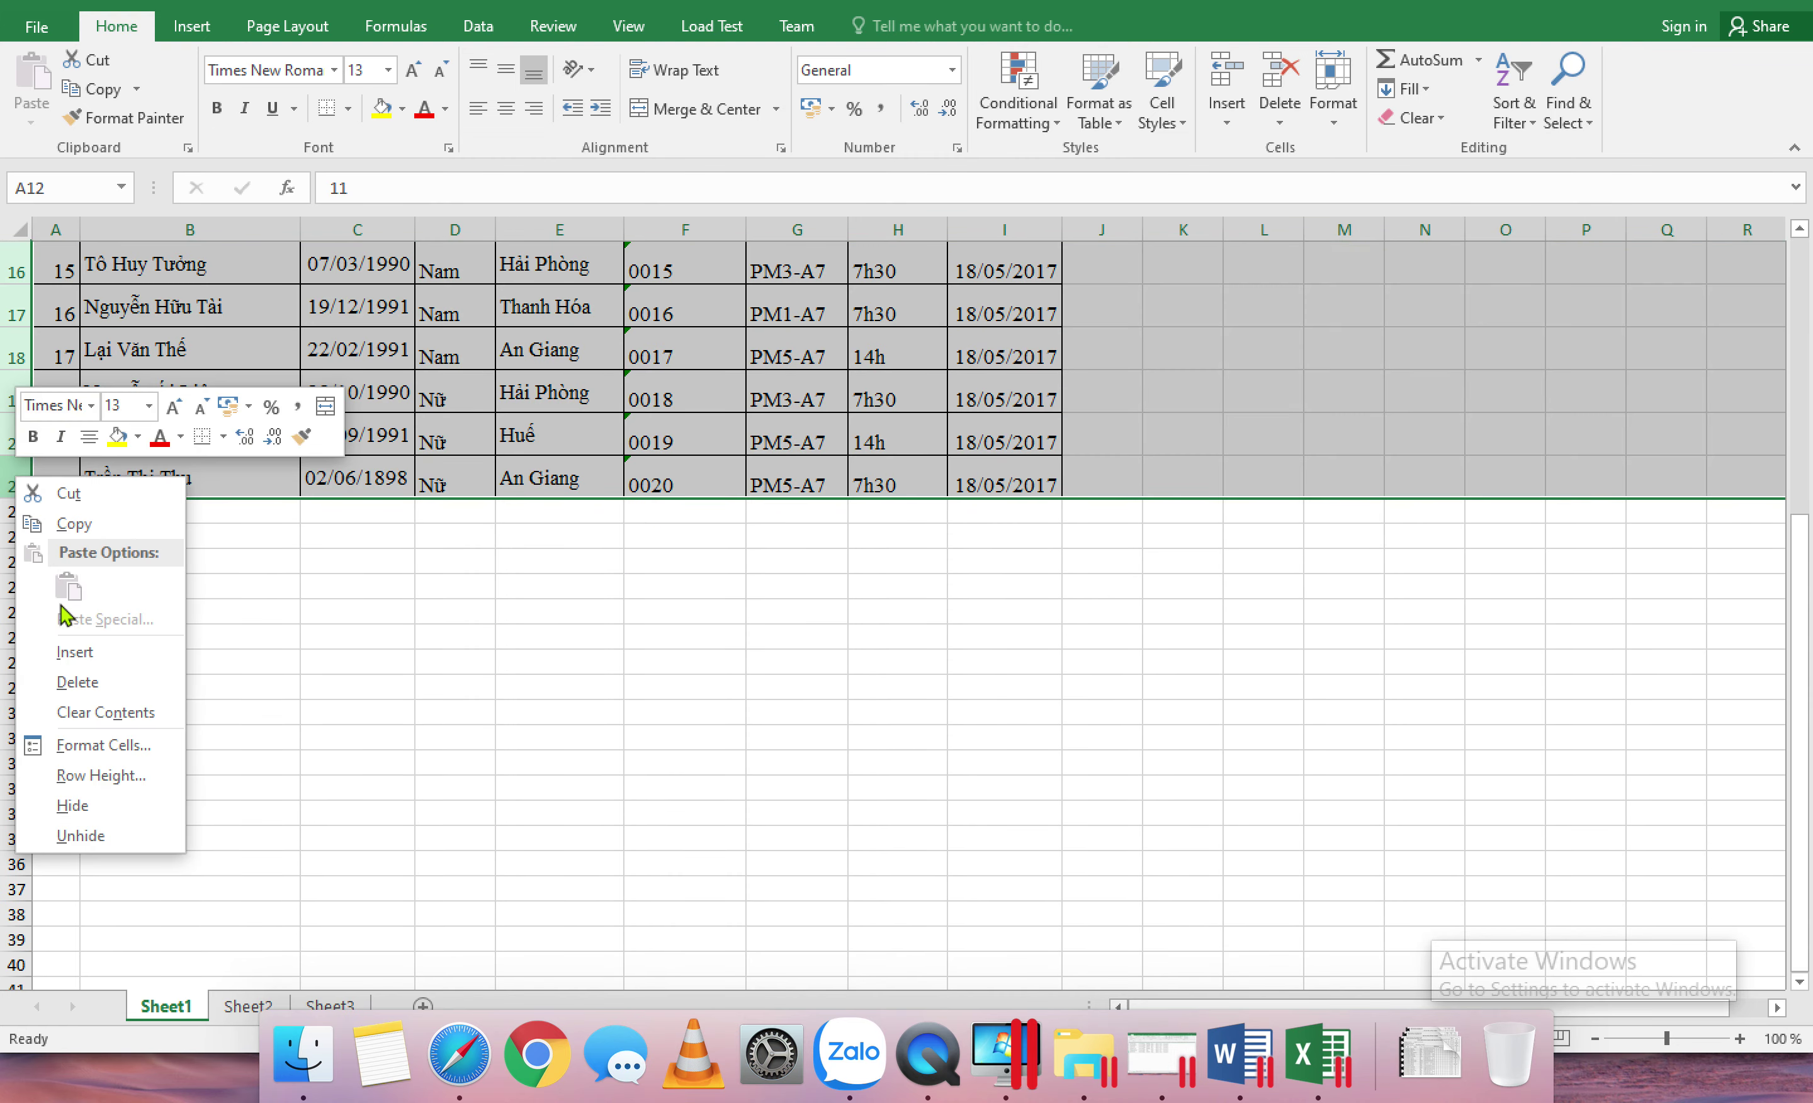
{"action": "left_click", "coordinate": [78, 681]}
{"action": "scroll", "coordinate": [769, 674], "scroll_direction": "up", "scroll_amount": 4}
{"action": "left_click", "coordinate": [773, 673]}
{"action": "scroll", "coordinate": [788, 669], "scroll_direction": "up", "scroll_amount": 1}
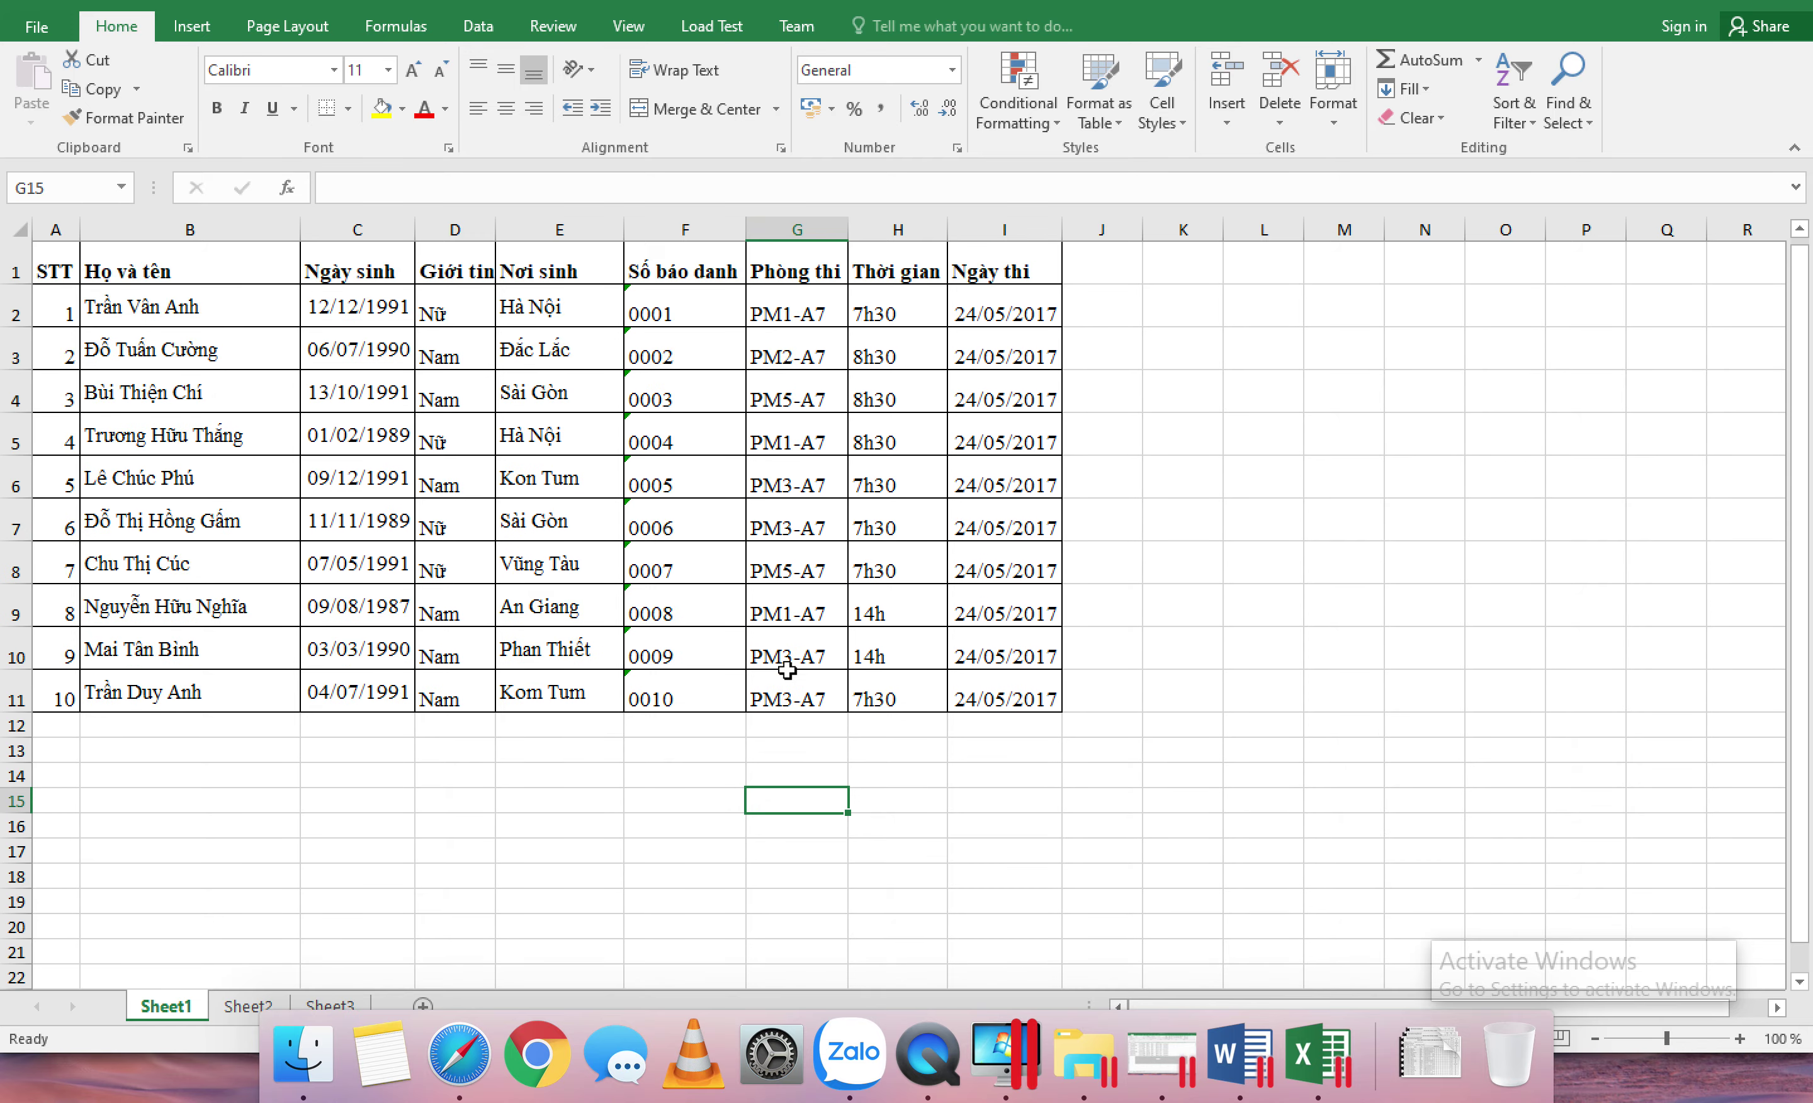
{"action": "scroll", "coordinate": [788, 669], "scroll_direction": "up", "scroll_amount": 1}
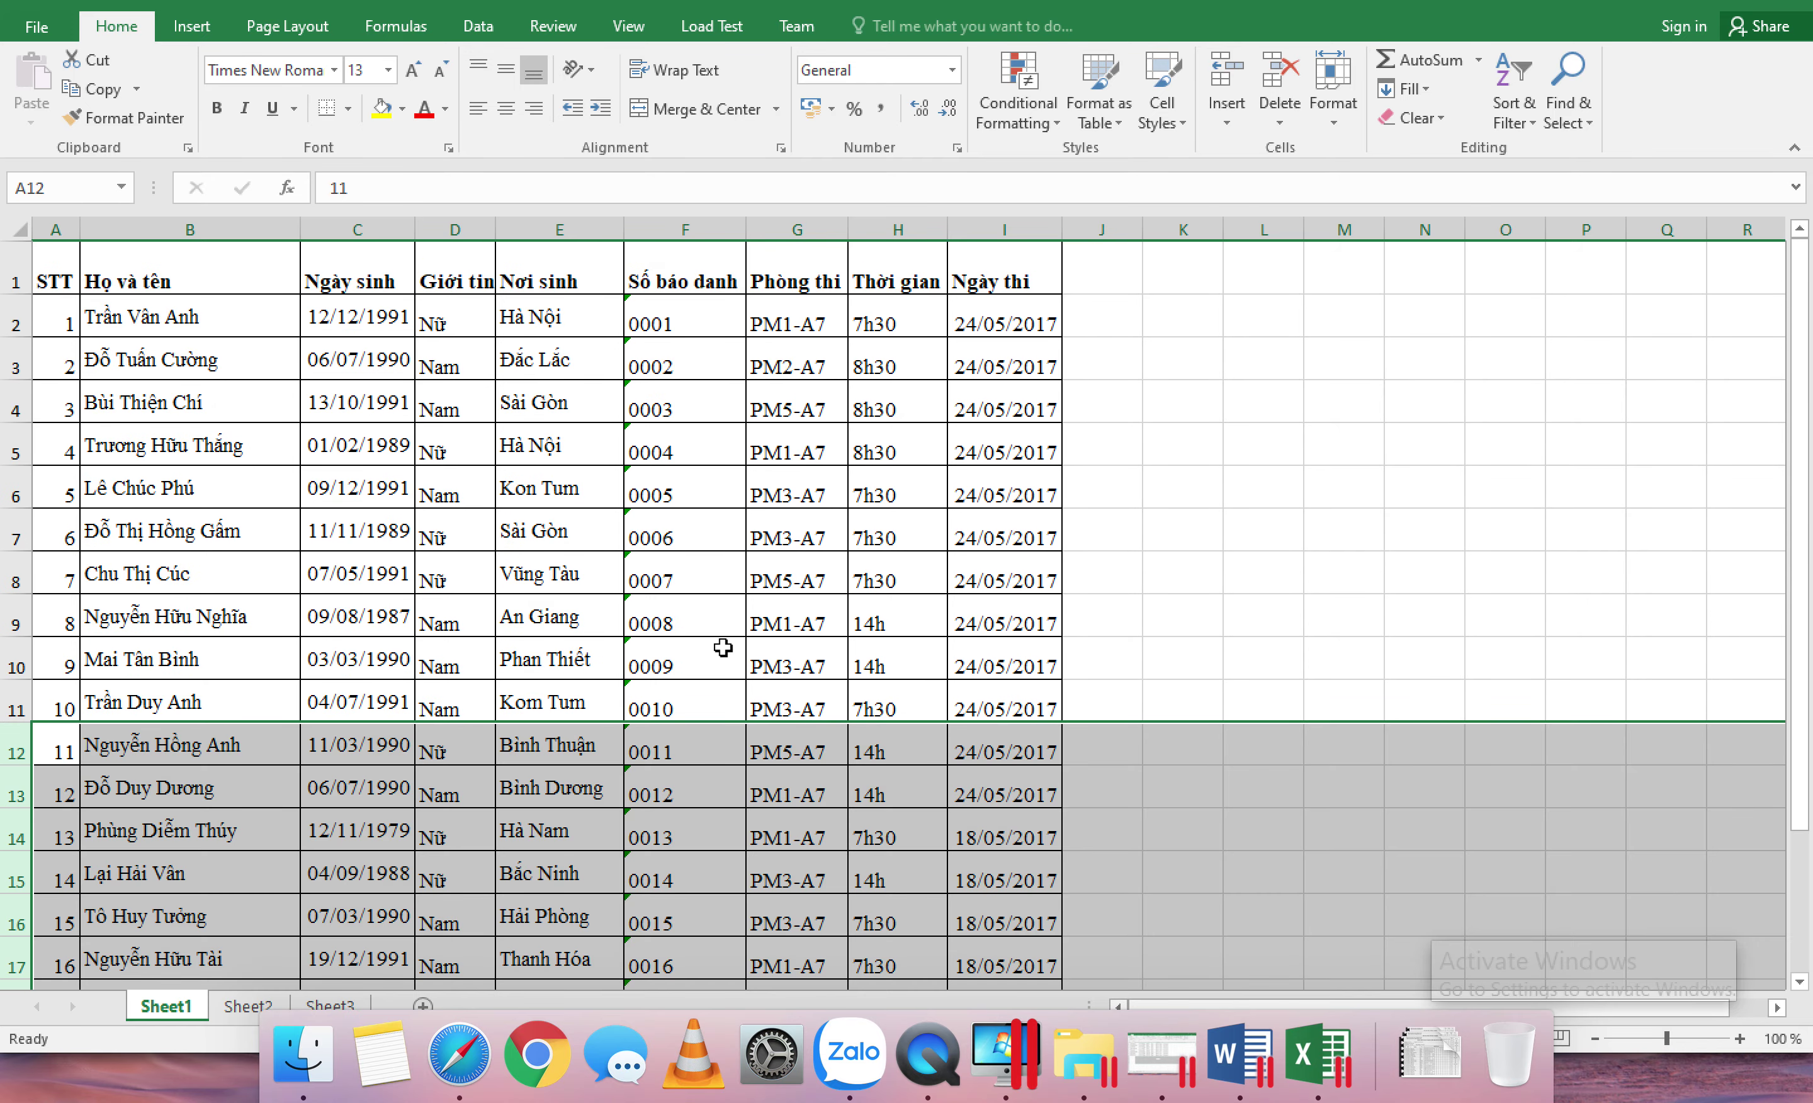
Step: Insert an empty column before the "Ngày sinh" column
{"action": "left_click", "coordinate": [375, 236]}
{"action": "right_click", "coordinate": [375, 236]}
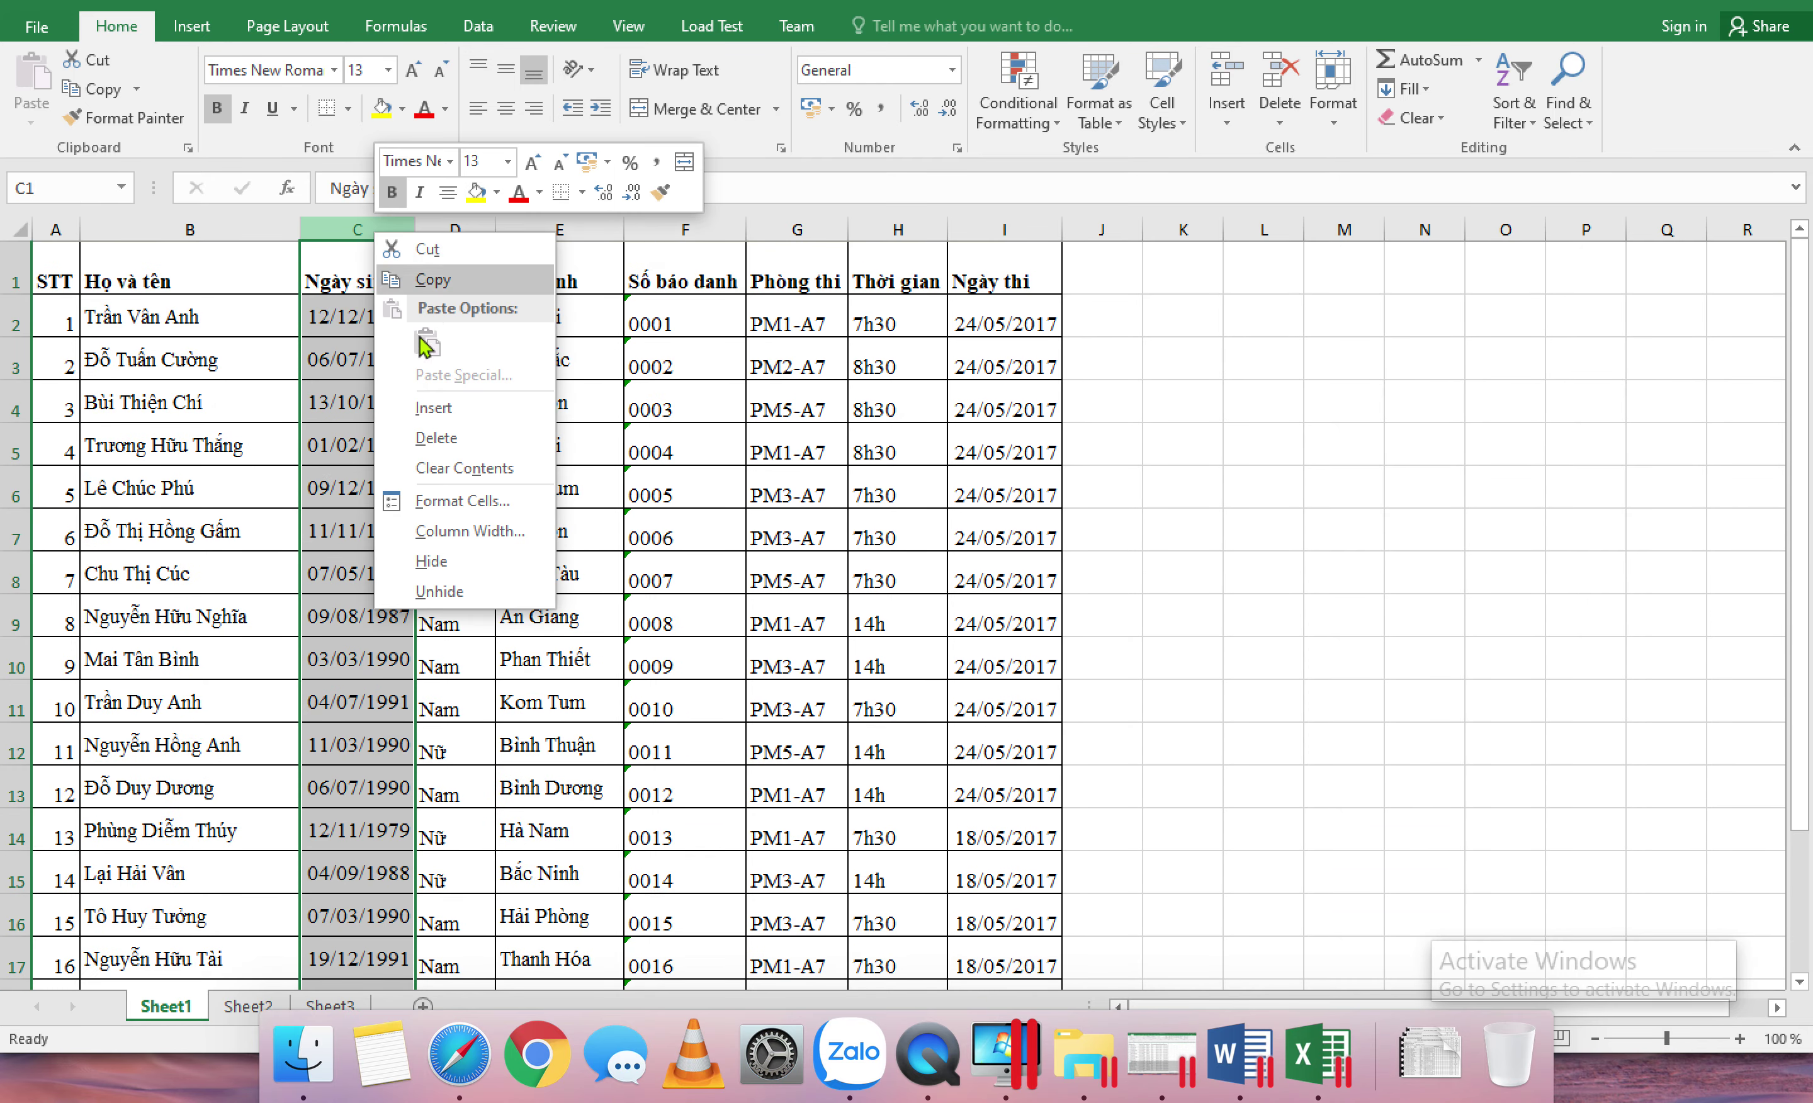
{"action": "left_click", "coordinate": [434, 401]}
Step: Enter the heading "Ho tên học sinh" in C1 and change the heading in B1 to "Họ tên cha mẹ"
{"action": "left_click", "coordinate": [388, 268]}
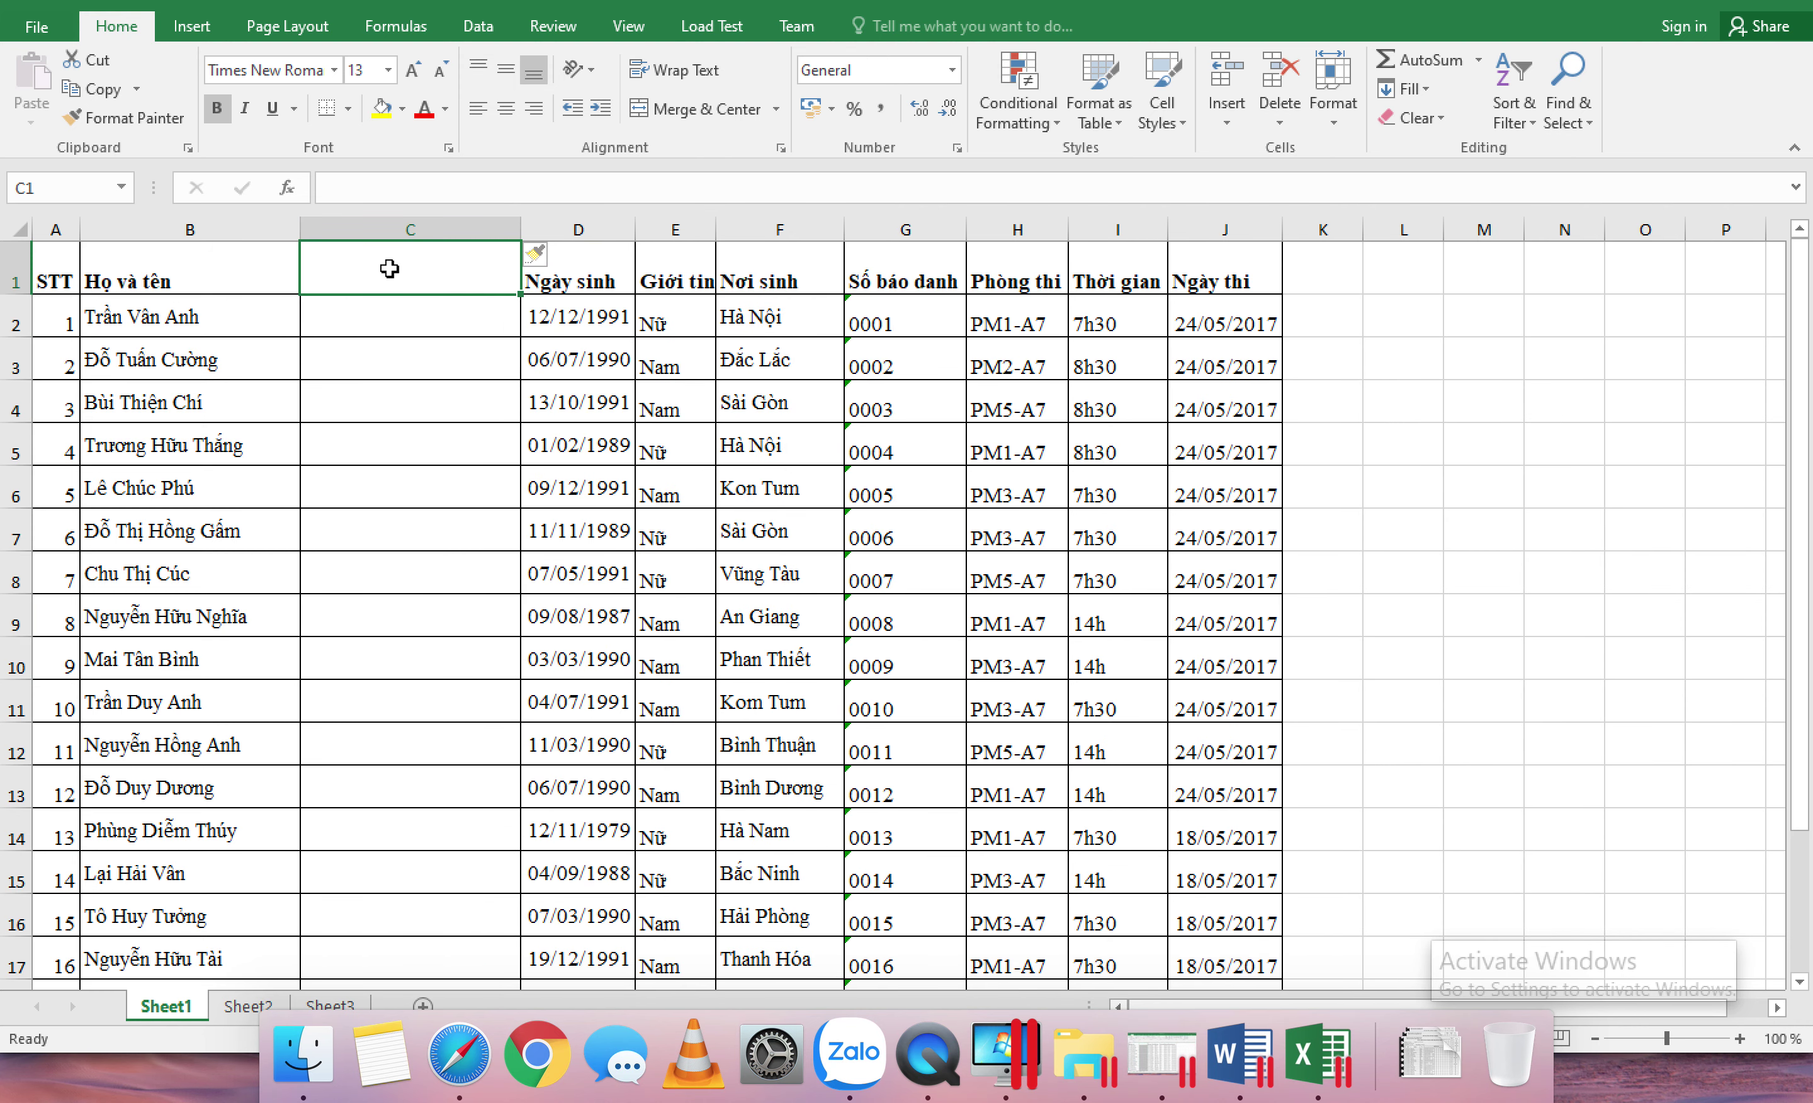
{"action": "type", "text": "Ho"}
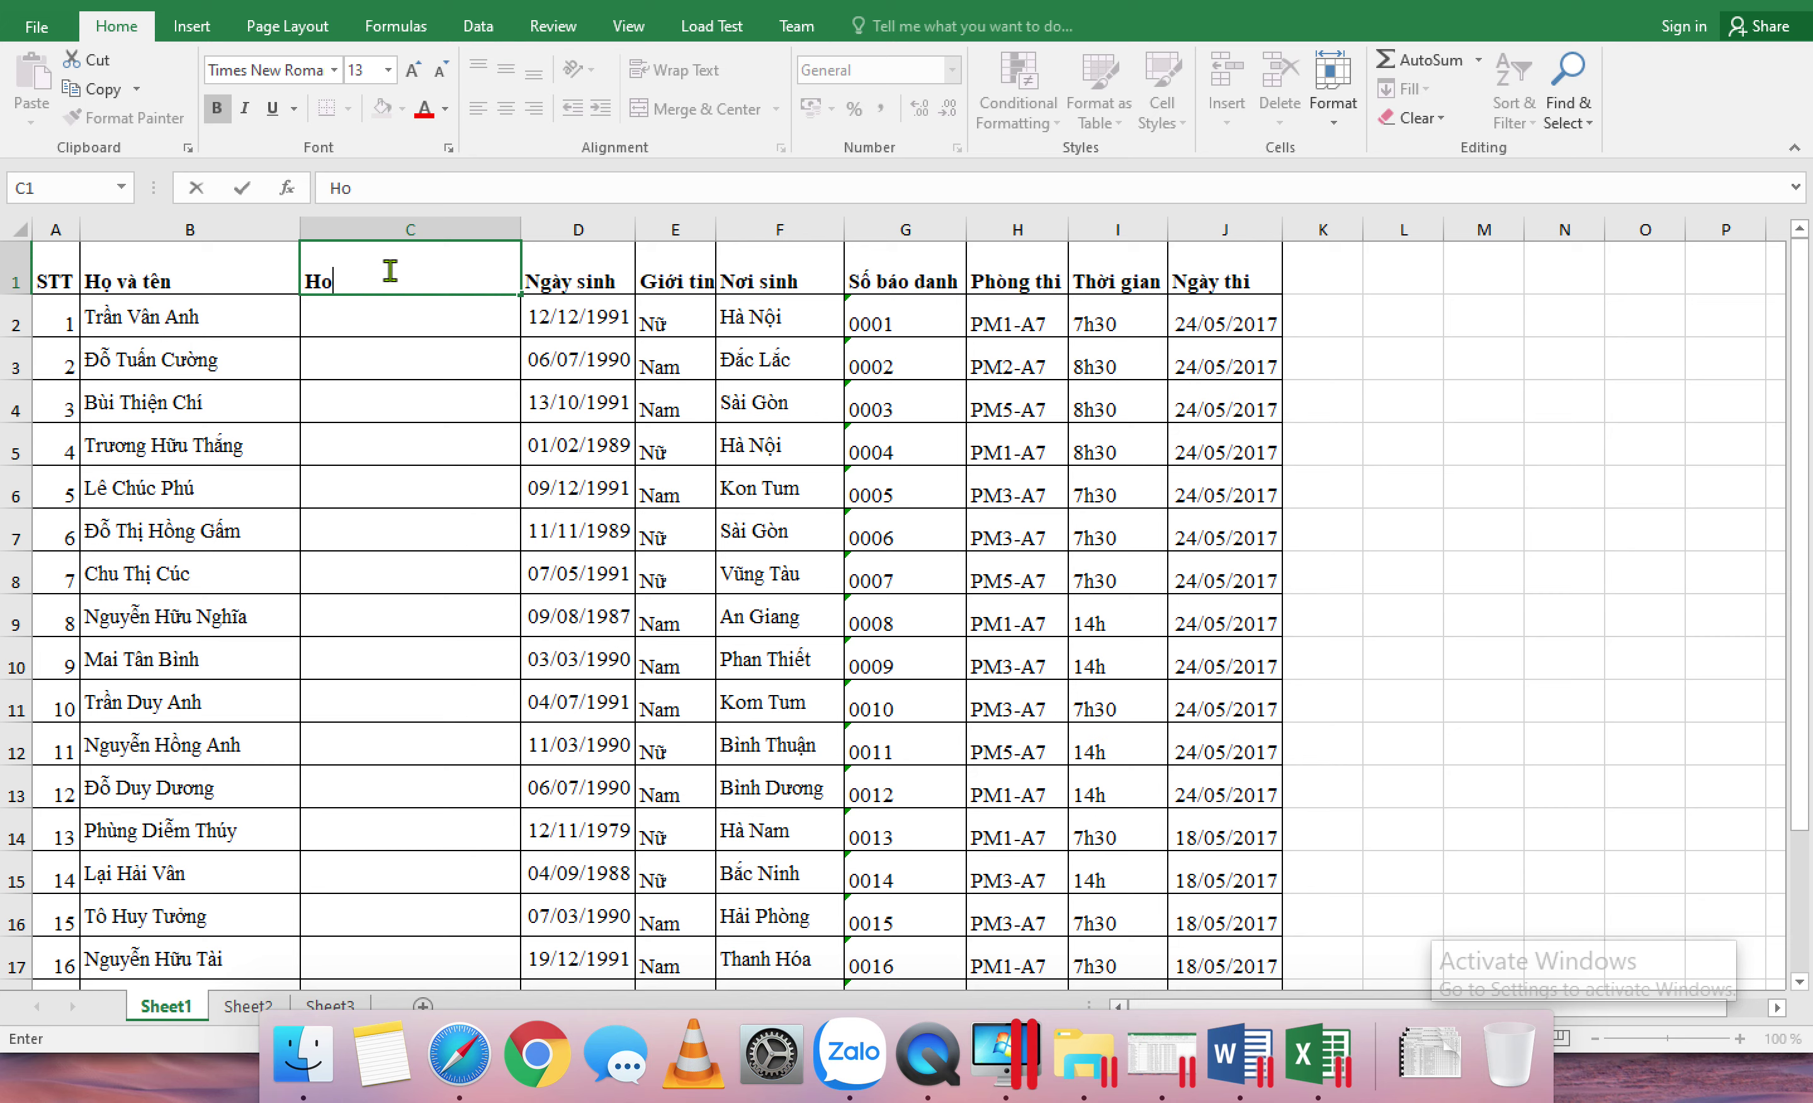
{"action": "type", "text": " tên học sin"}
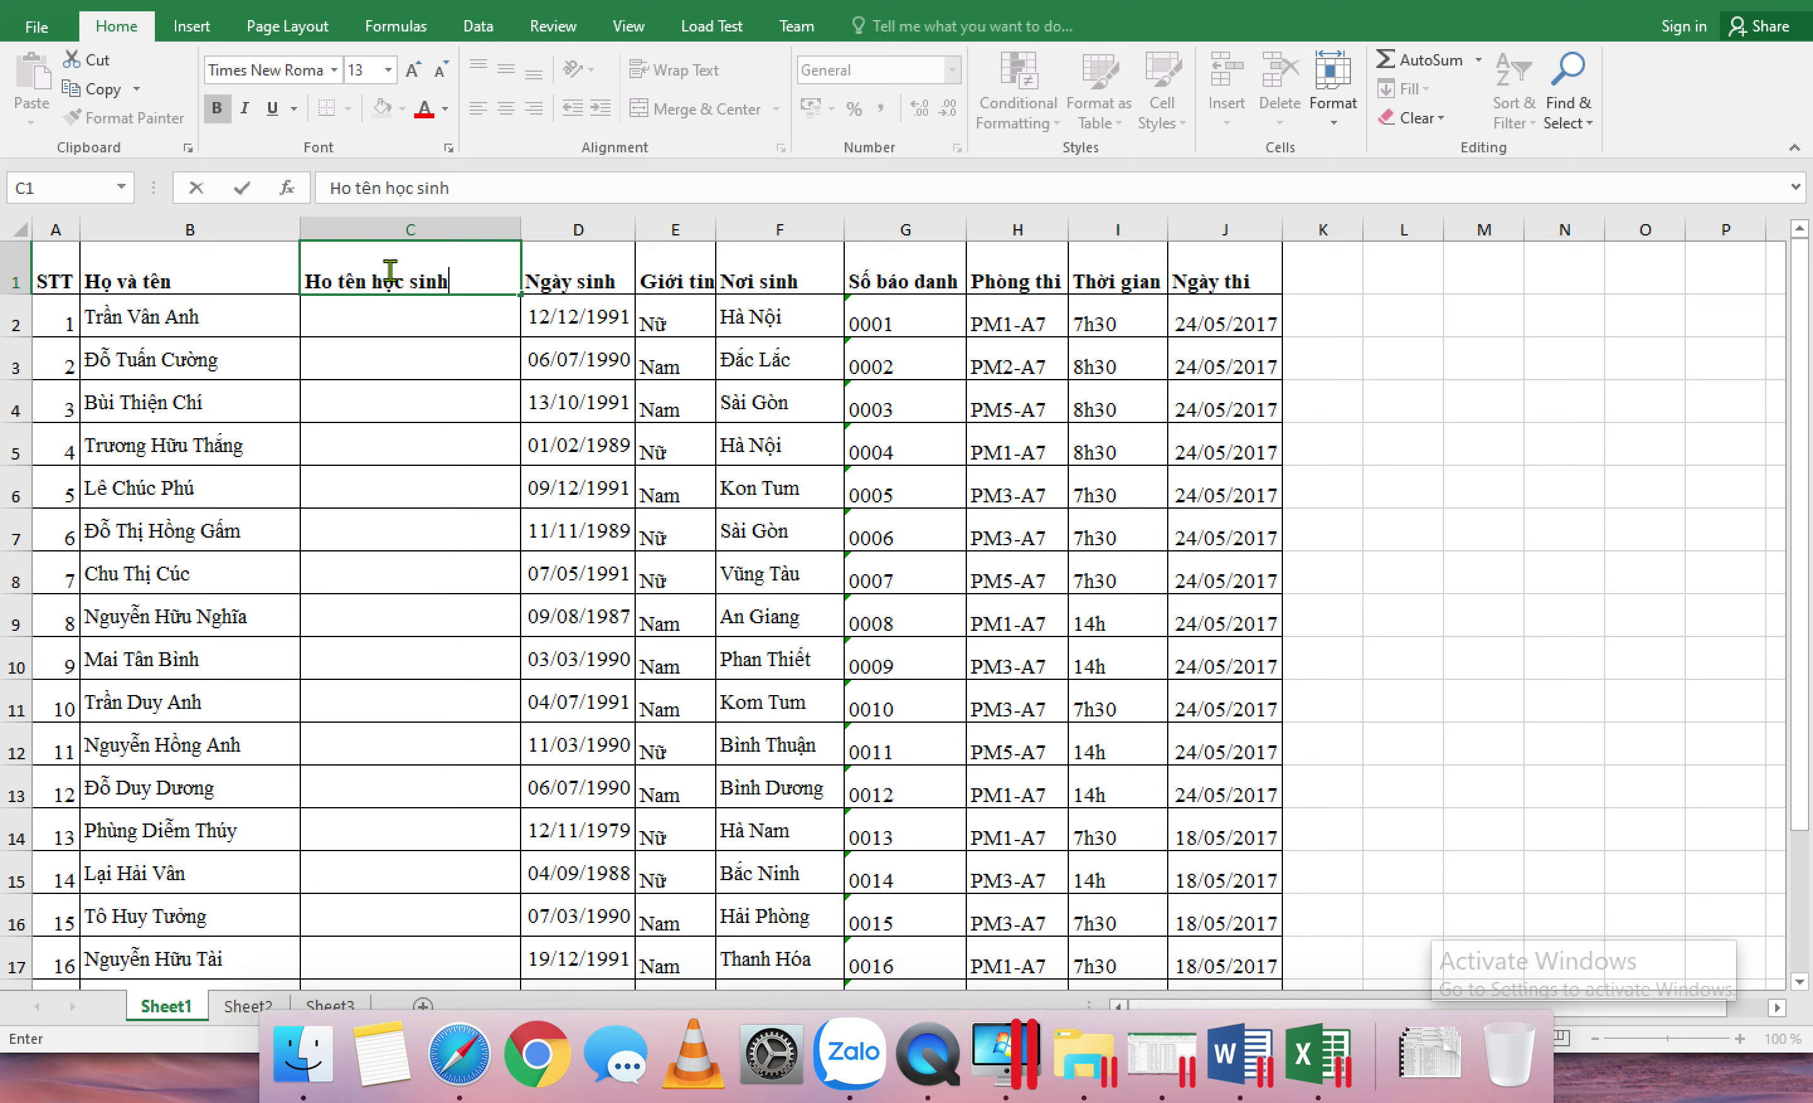
{"action": "type", "text": "h"}
{"action": "key", "text": "Return"}
{"action": "double_click", "coordinate": [291, 295]}
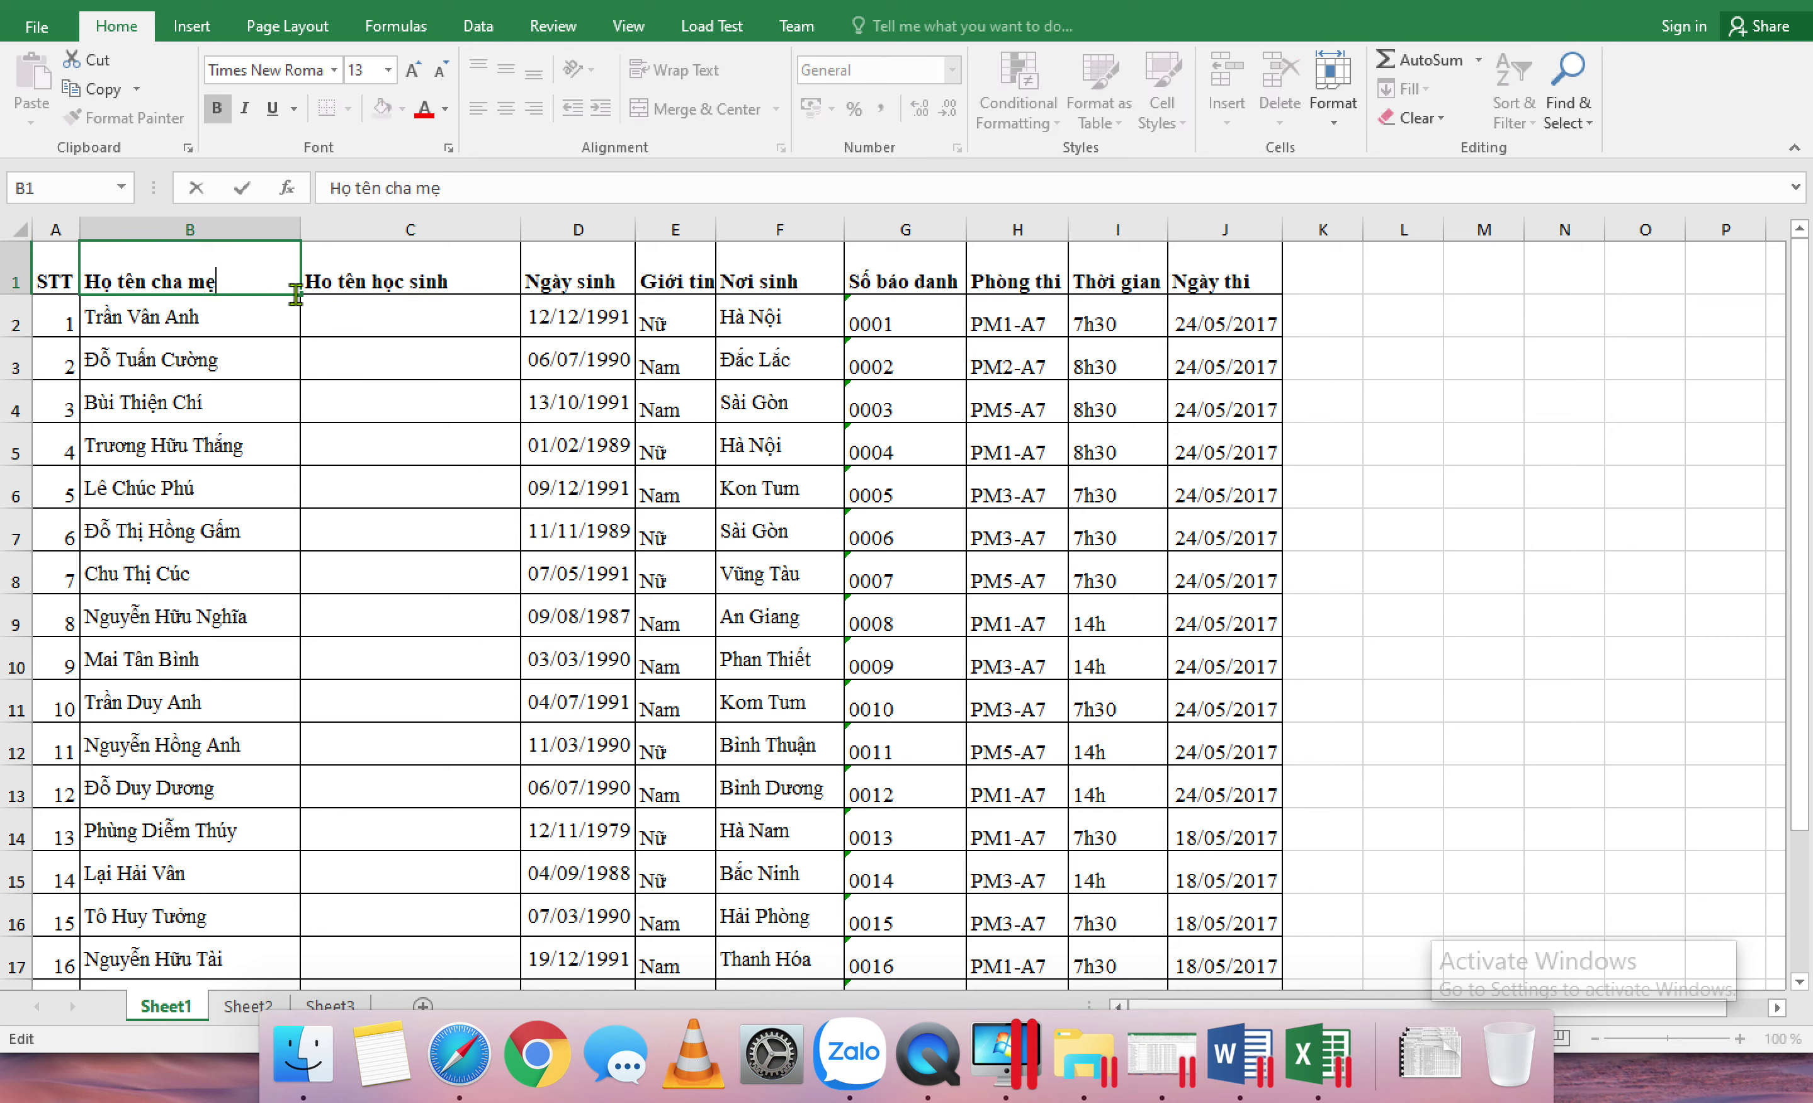
{"action": "key", "text": "Return"}
Step: Copy the ten names in B12:B21 into the "Ho tên học sinh" column starting at C2
{"action": "left_click_drag", "start_coordinate": [207, 761], "coordinate": [211, 830]}
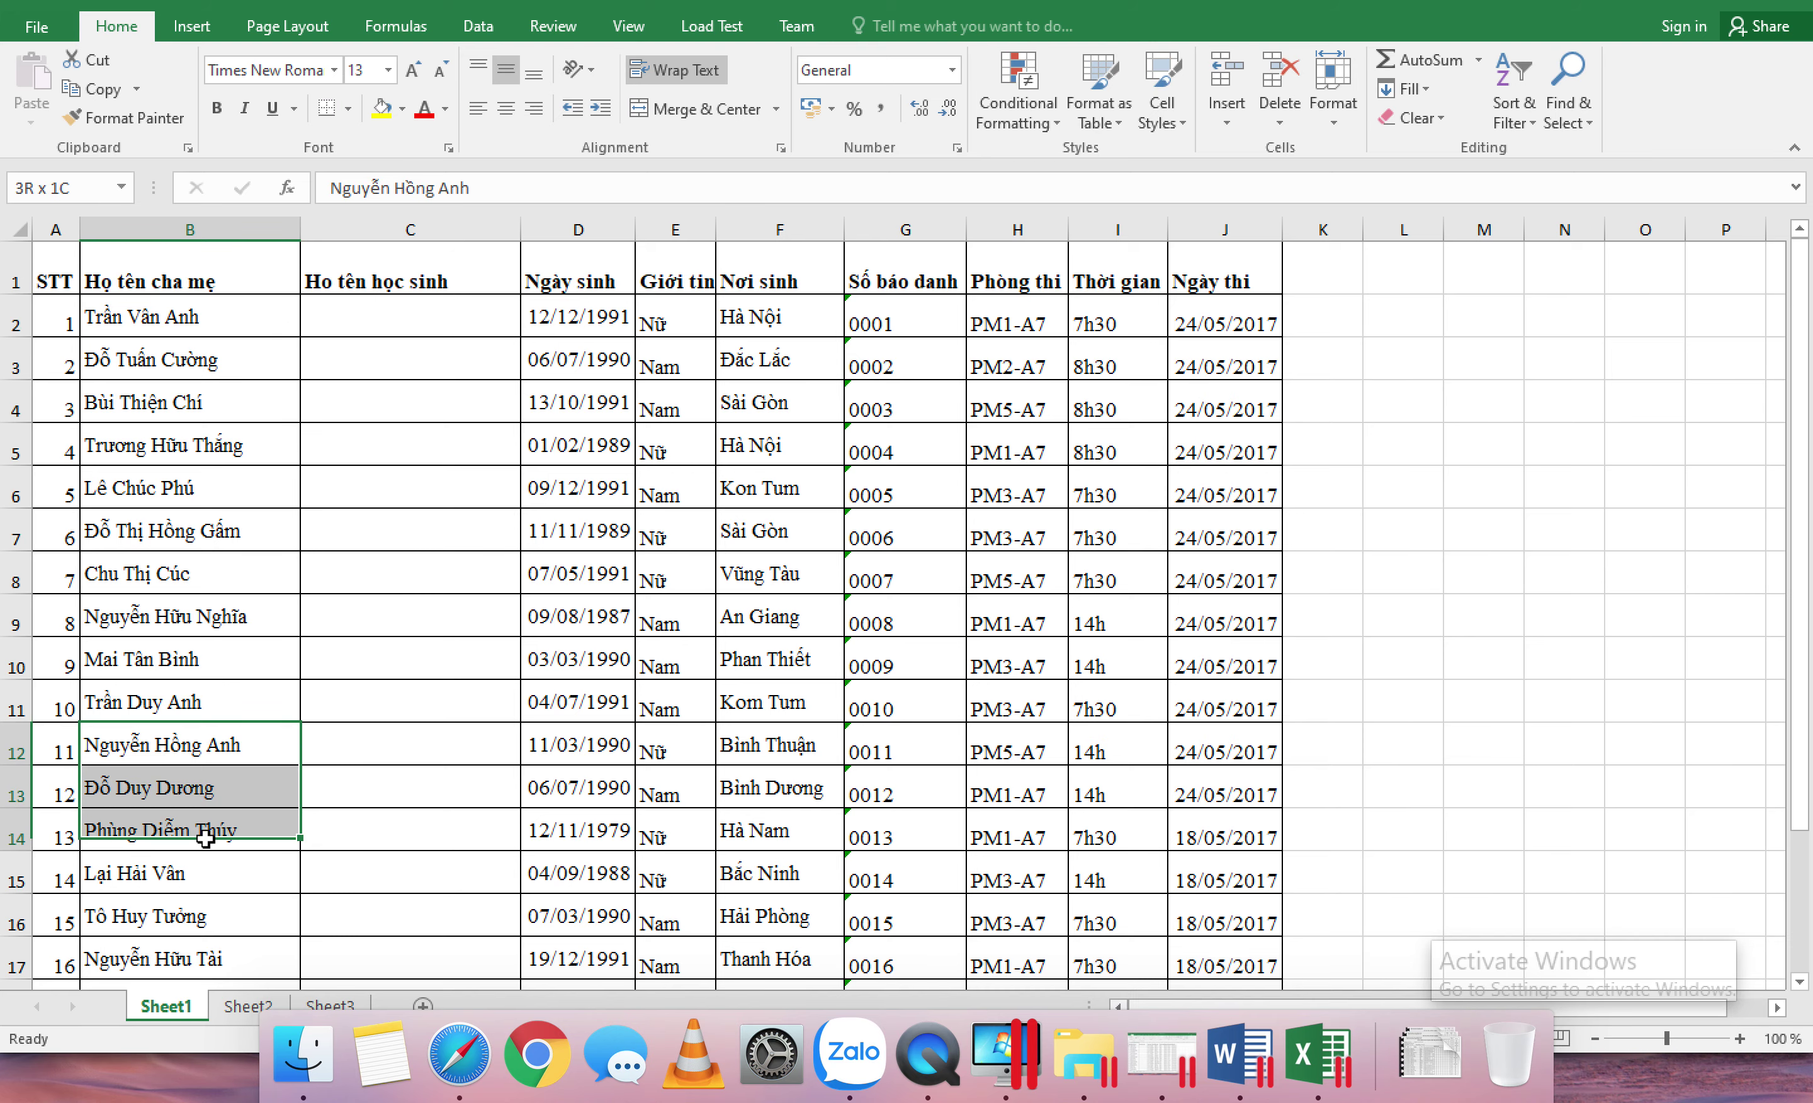
{"action": "scroll", "coordinate": [216, 706], "scroll_direction": "down", "scroll_amount": 3}
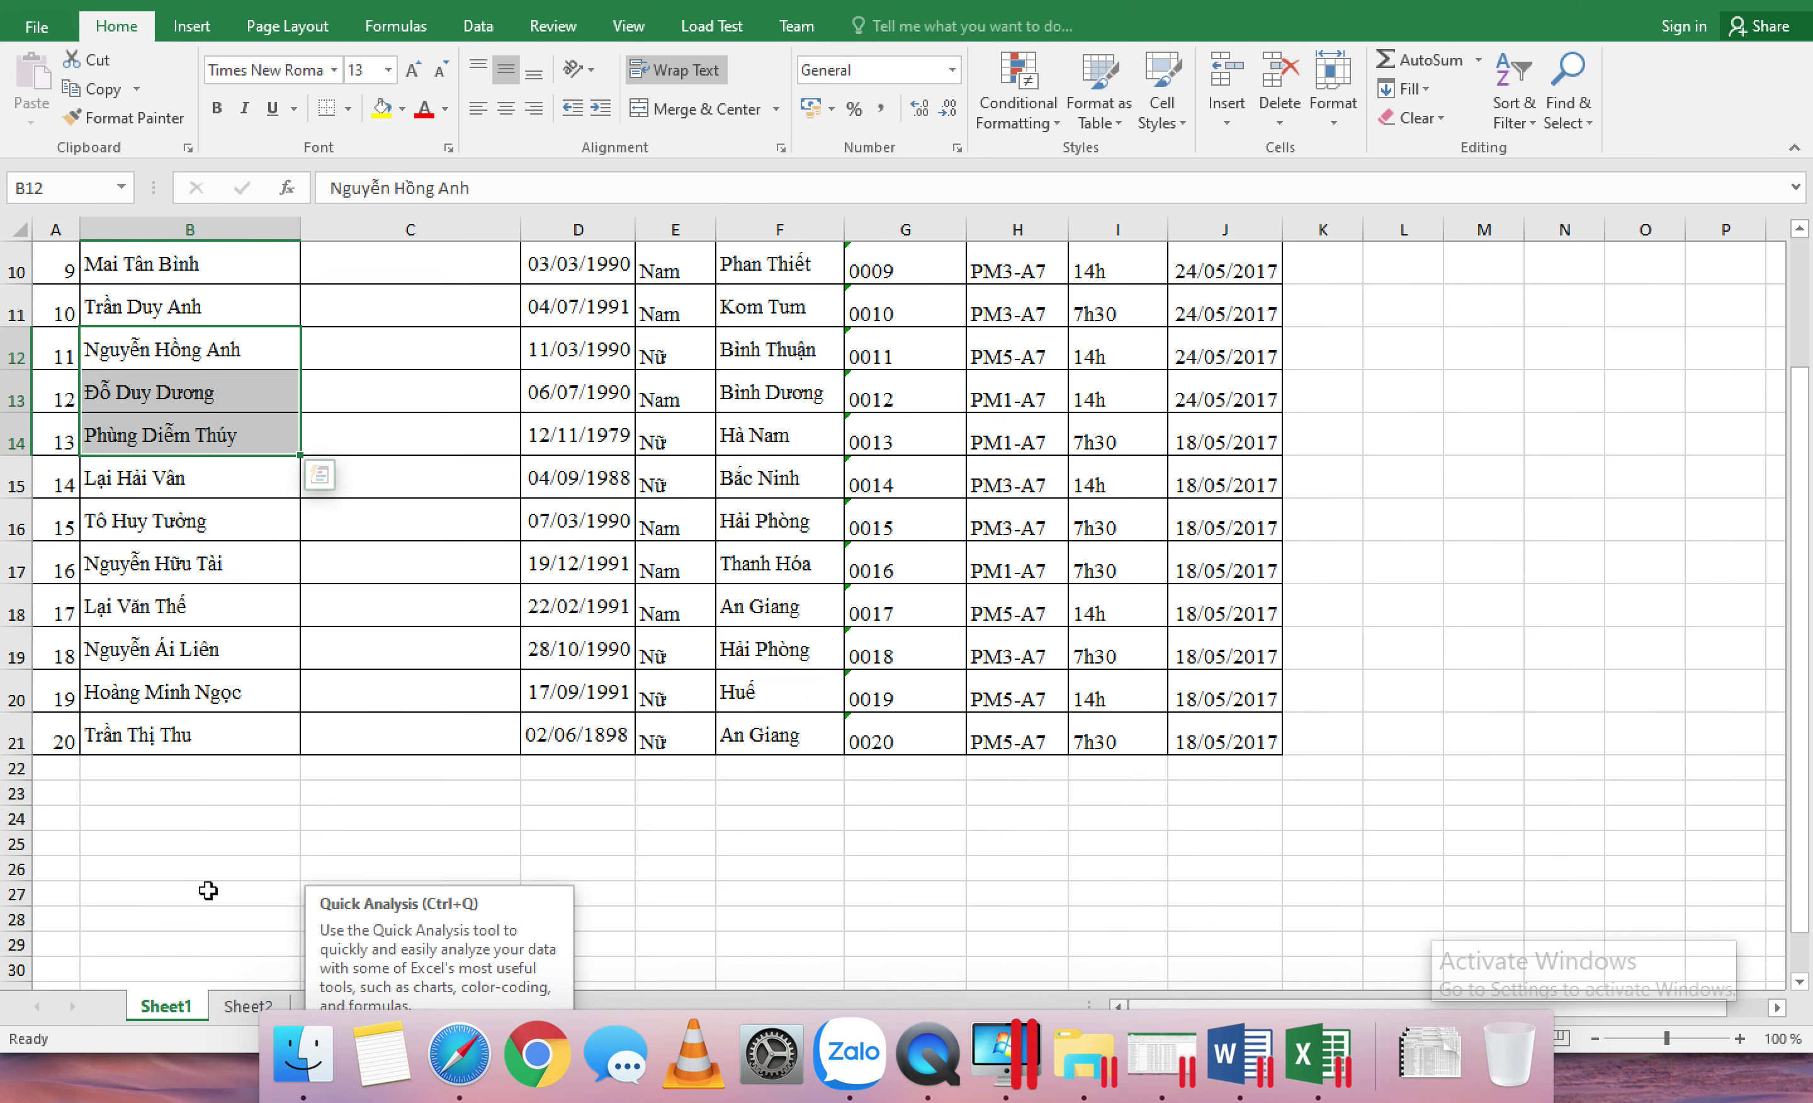
{"action": "left_click", "coordinate": [221, 731], "text": "shift"}
{"action": "key", "text": "ctrl+c"}
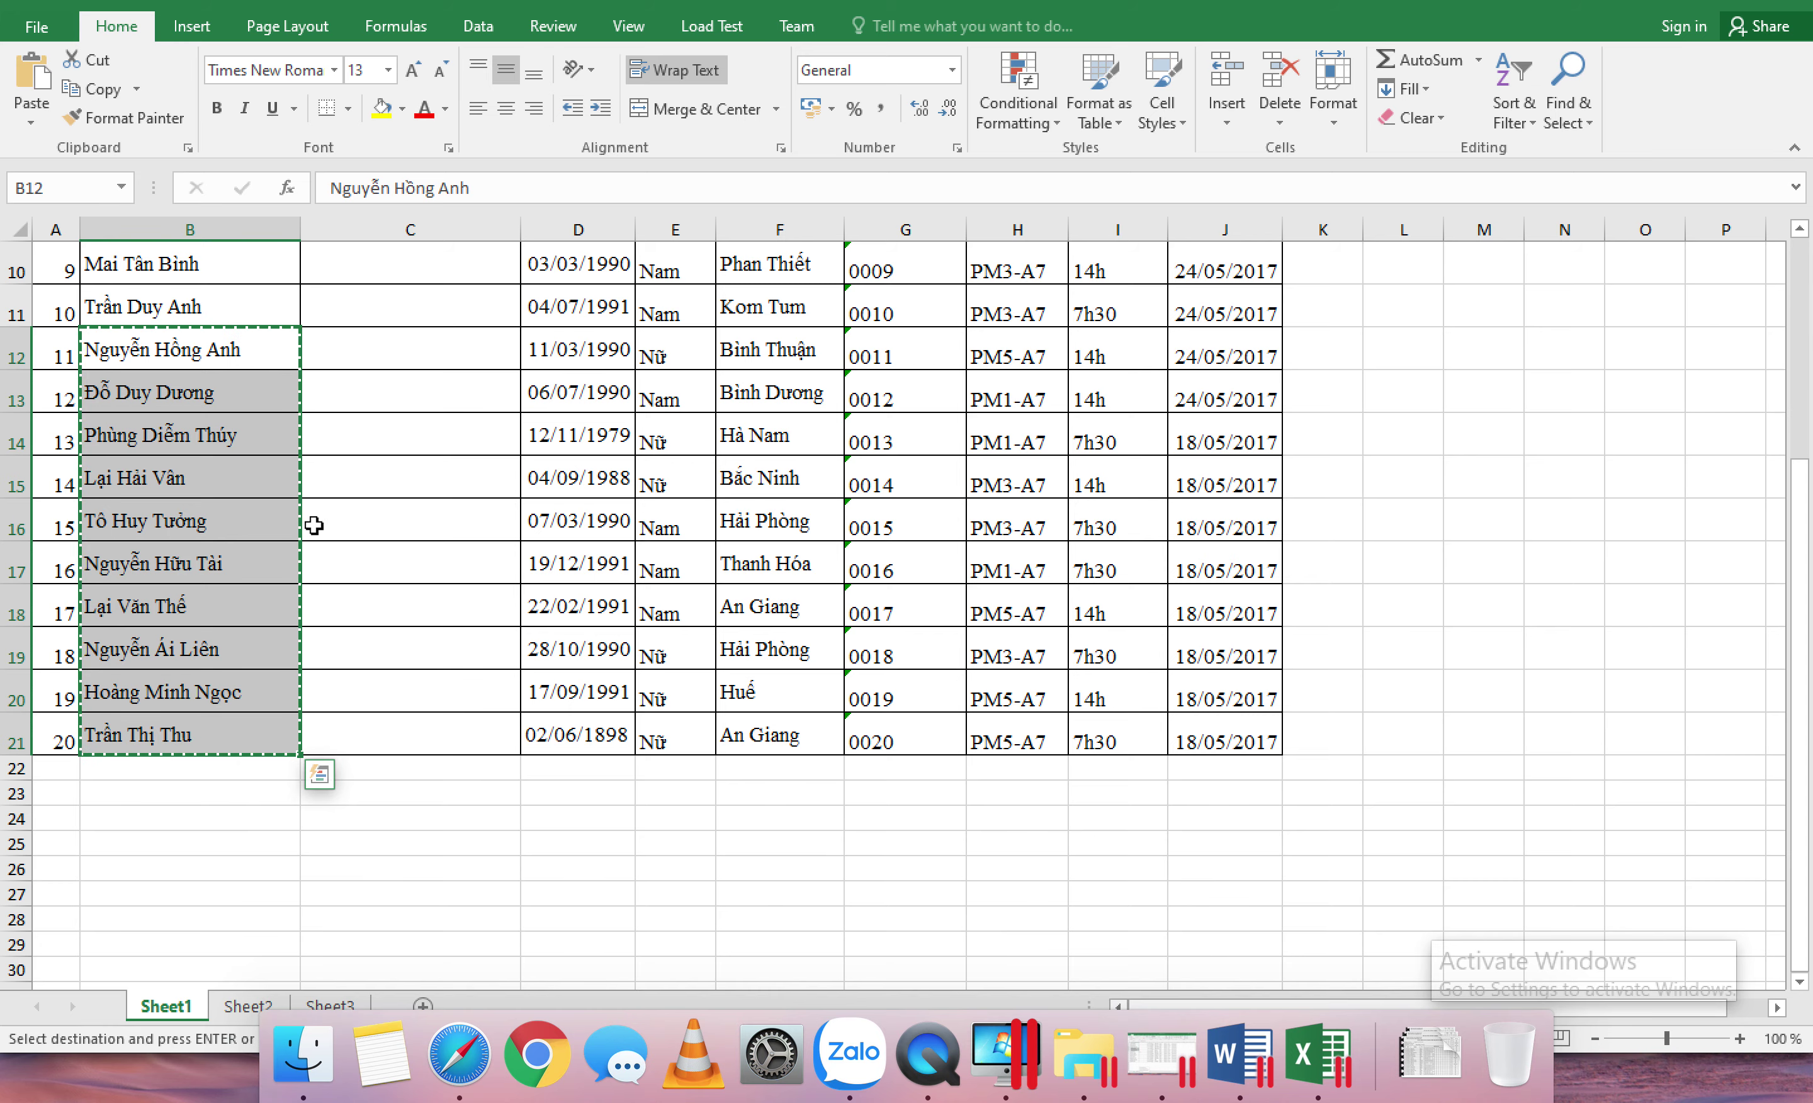
{"action": "scroll", "coordinate": [416, 520], "scroll_direction": "up", "scroll_amount": 3}
{"action": "left_click", "coordinate": [445, 341]}
{"action": "key", "text": "ctrl+v"}
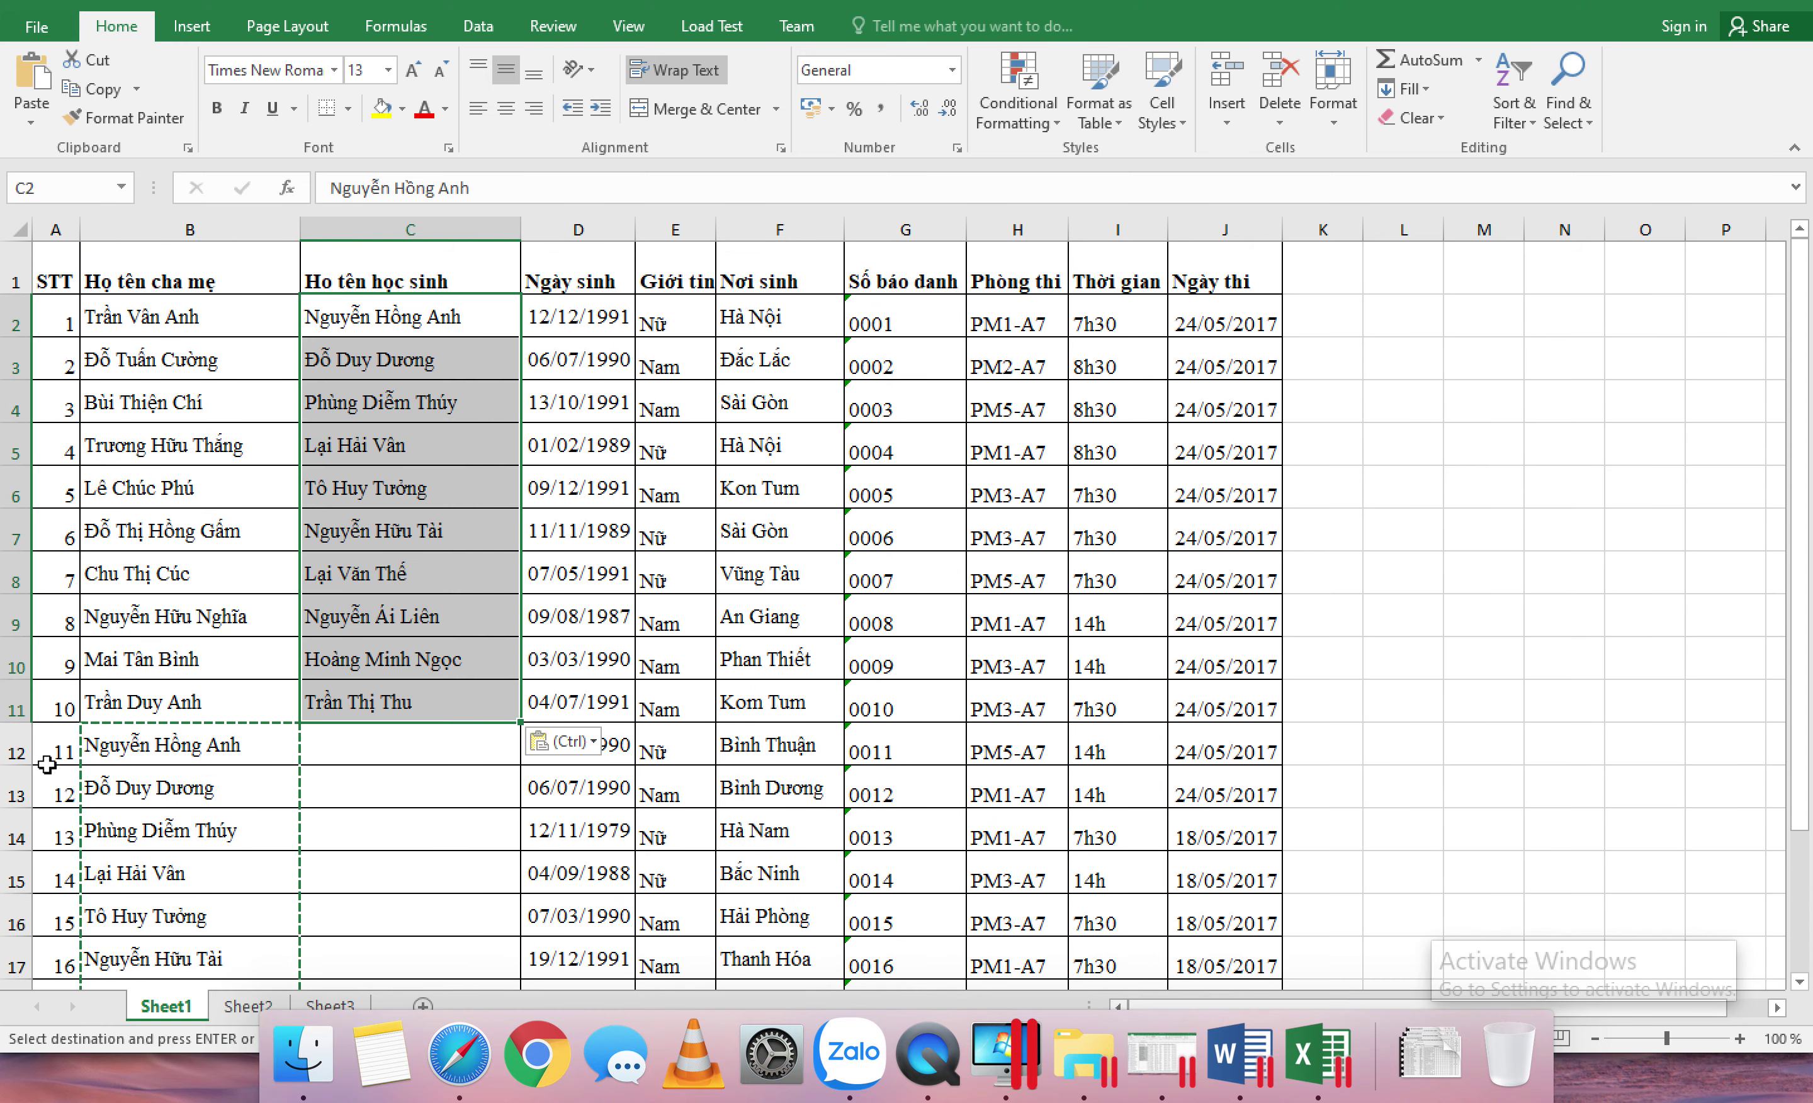
Step: Delete rows 12 to 21 from the list on Sheet1
{"action": "left_click", "coordinate": [17, 743]}
{"action": "scroll", "coordinate": [70, 851], "scroll_direction": "down", "scroll_amount": 2}
{"action": "scroll", "coordinate": [71, 851], "scroll_direction": "down", "scroll_amount": 2}
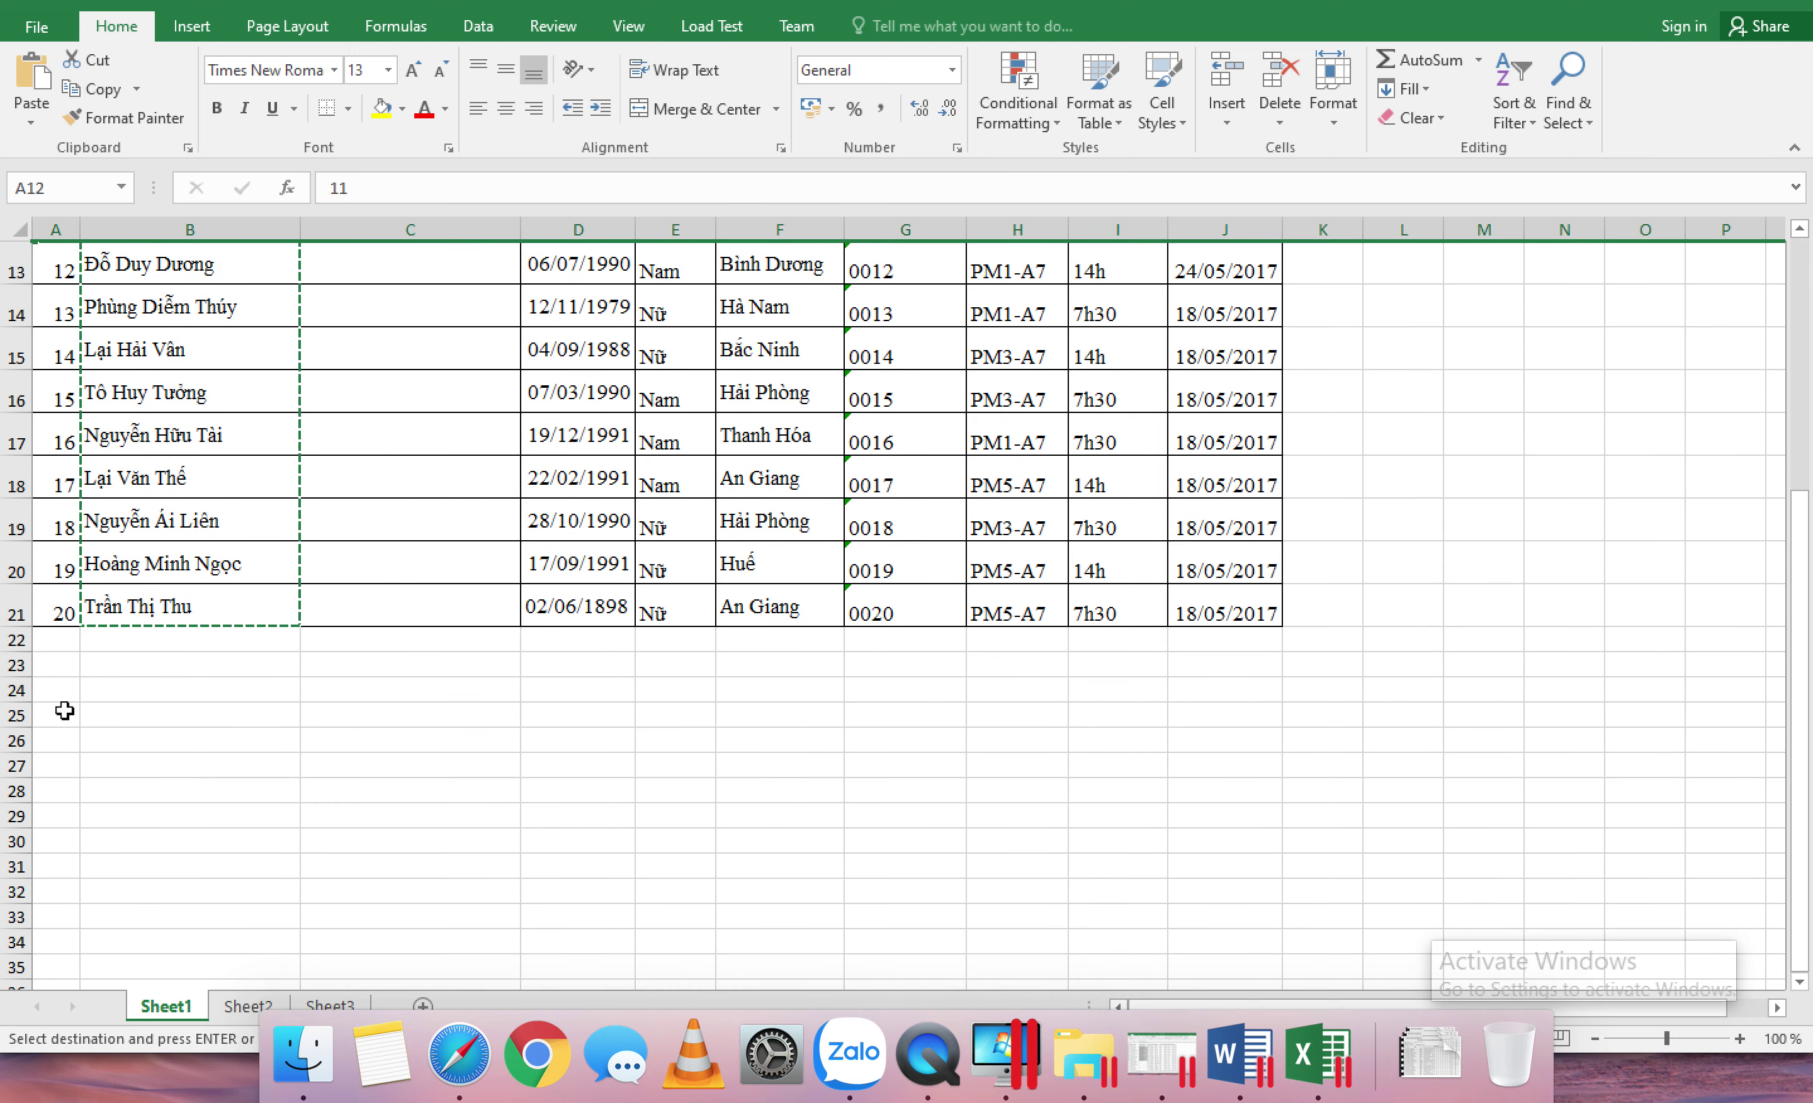
{"action": "left_click", "coordinate": [15, 614], "text": "shift"}
{"action": "right_click", "coordinate": [15, 613]}
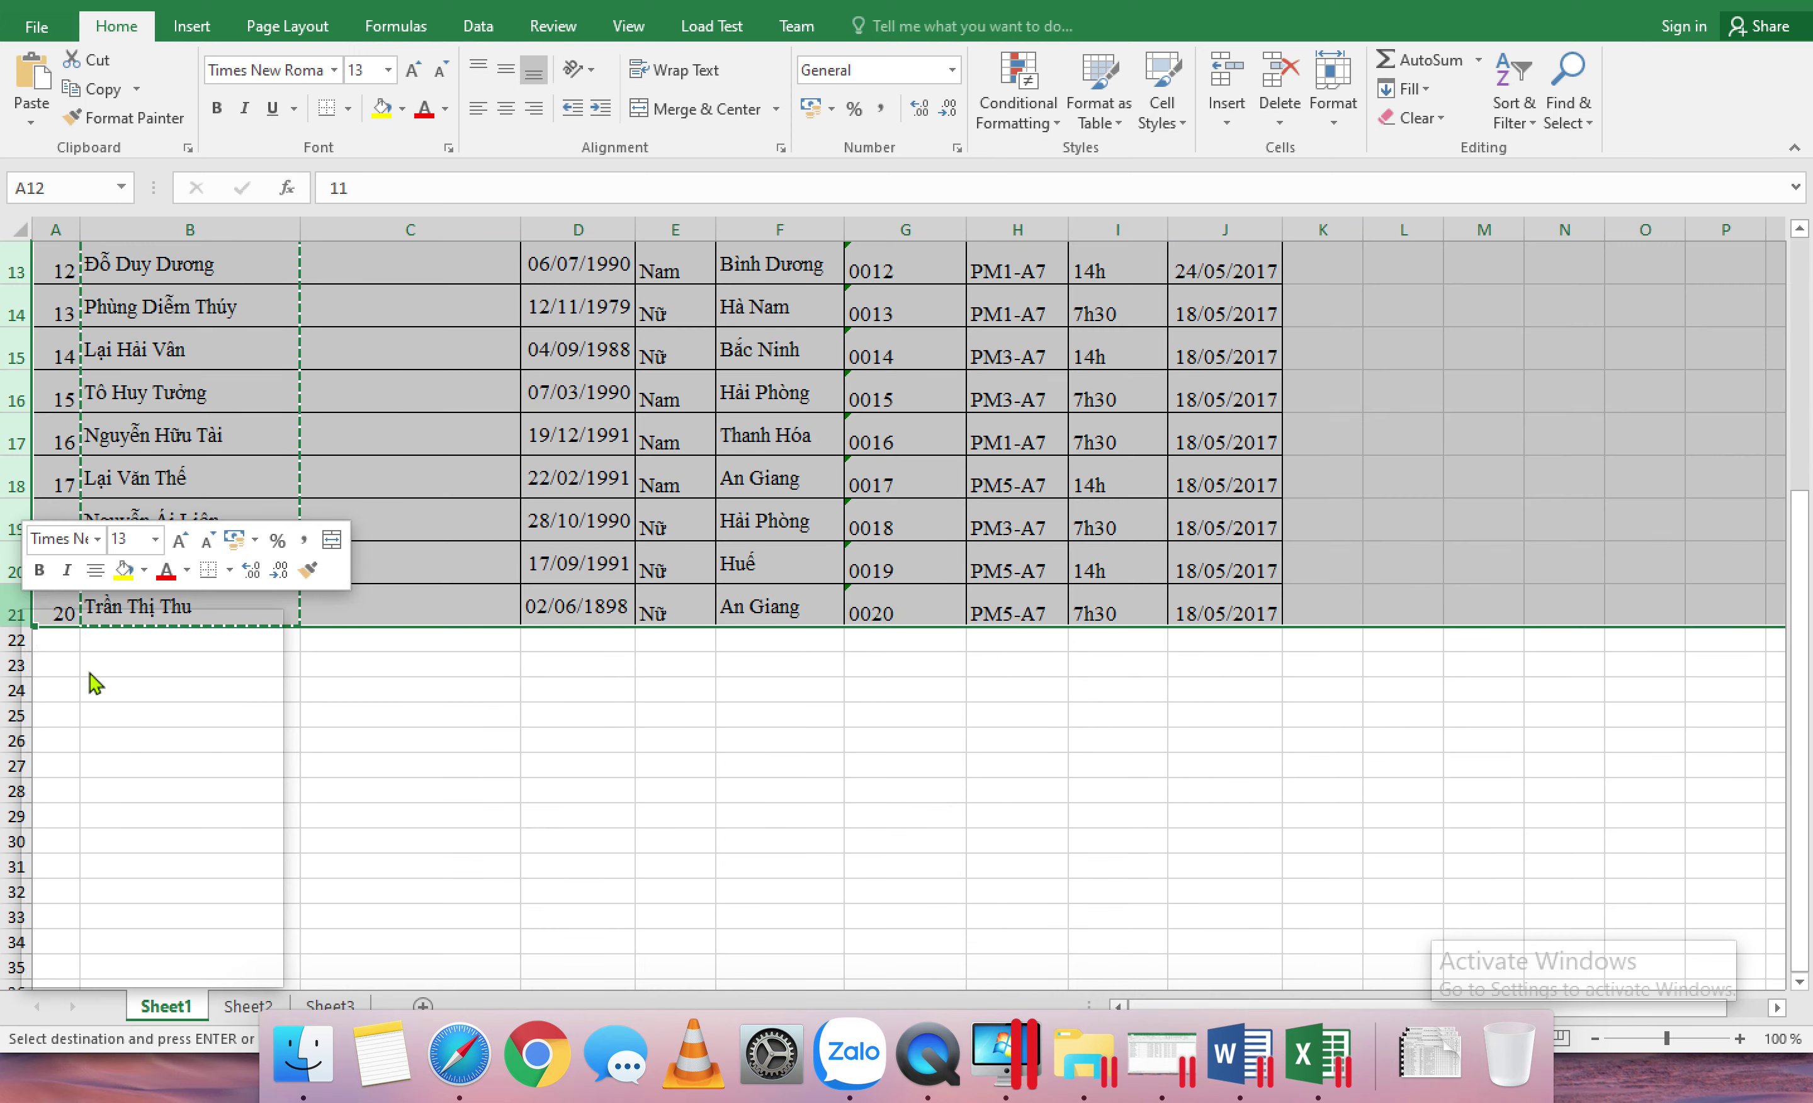
{"action": "left_click", "coordinate": [119, 812]}
{"action": "scroll", "coordinate": [125, 802], "scroll_direction": "up", "scroll_amount": 3}
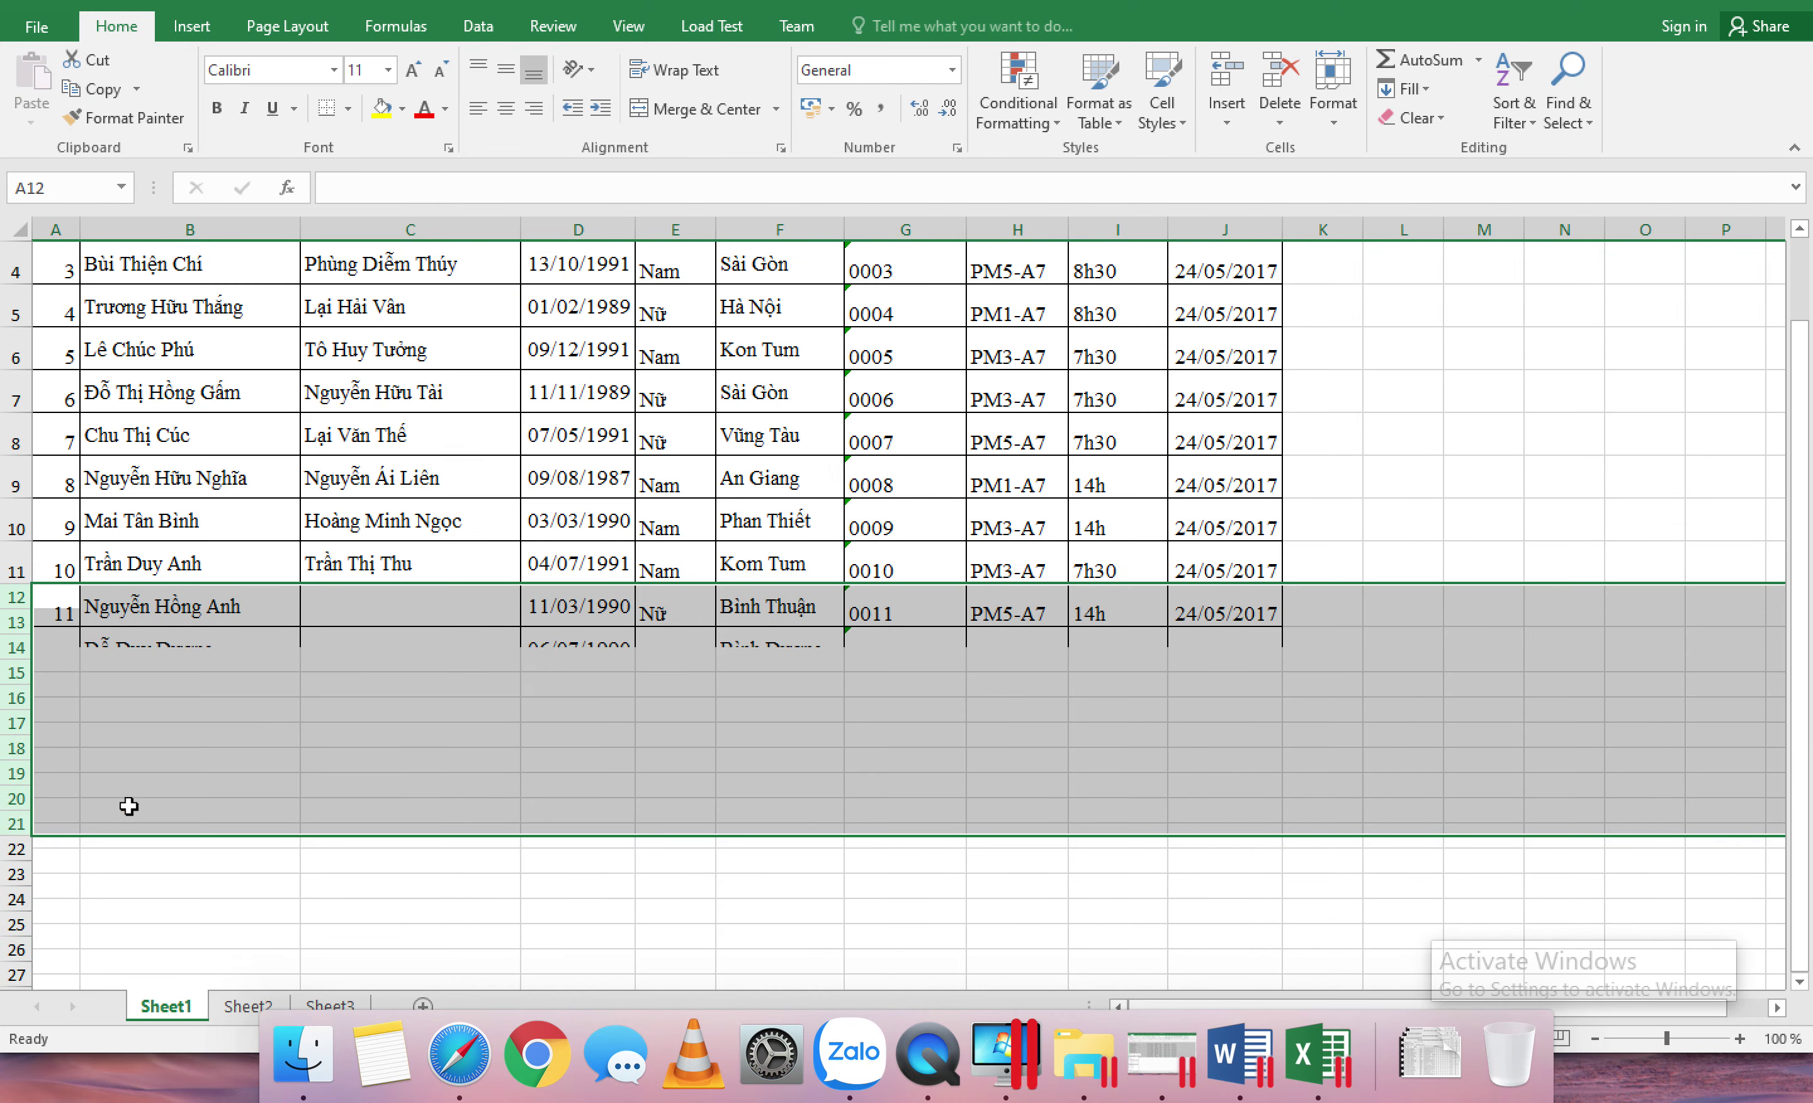
{"action": "left_click", "coordinate": [741, 802]}
{"action": "scroll", "coordinate": [784, 795], "scroll_direction": "up", "scroll_amount": 1}
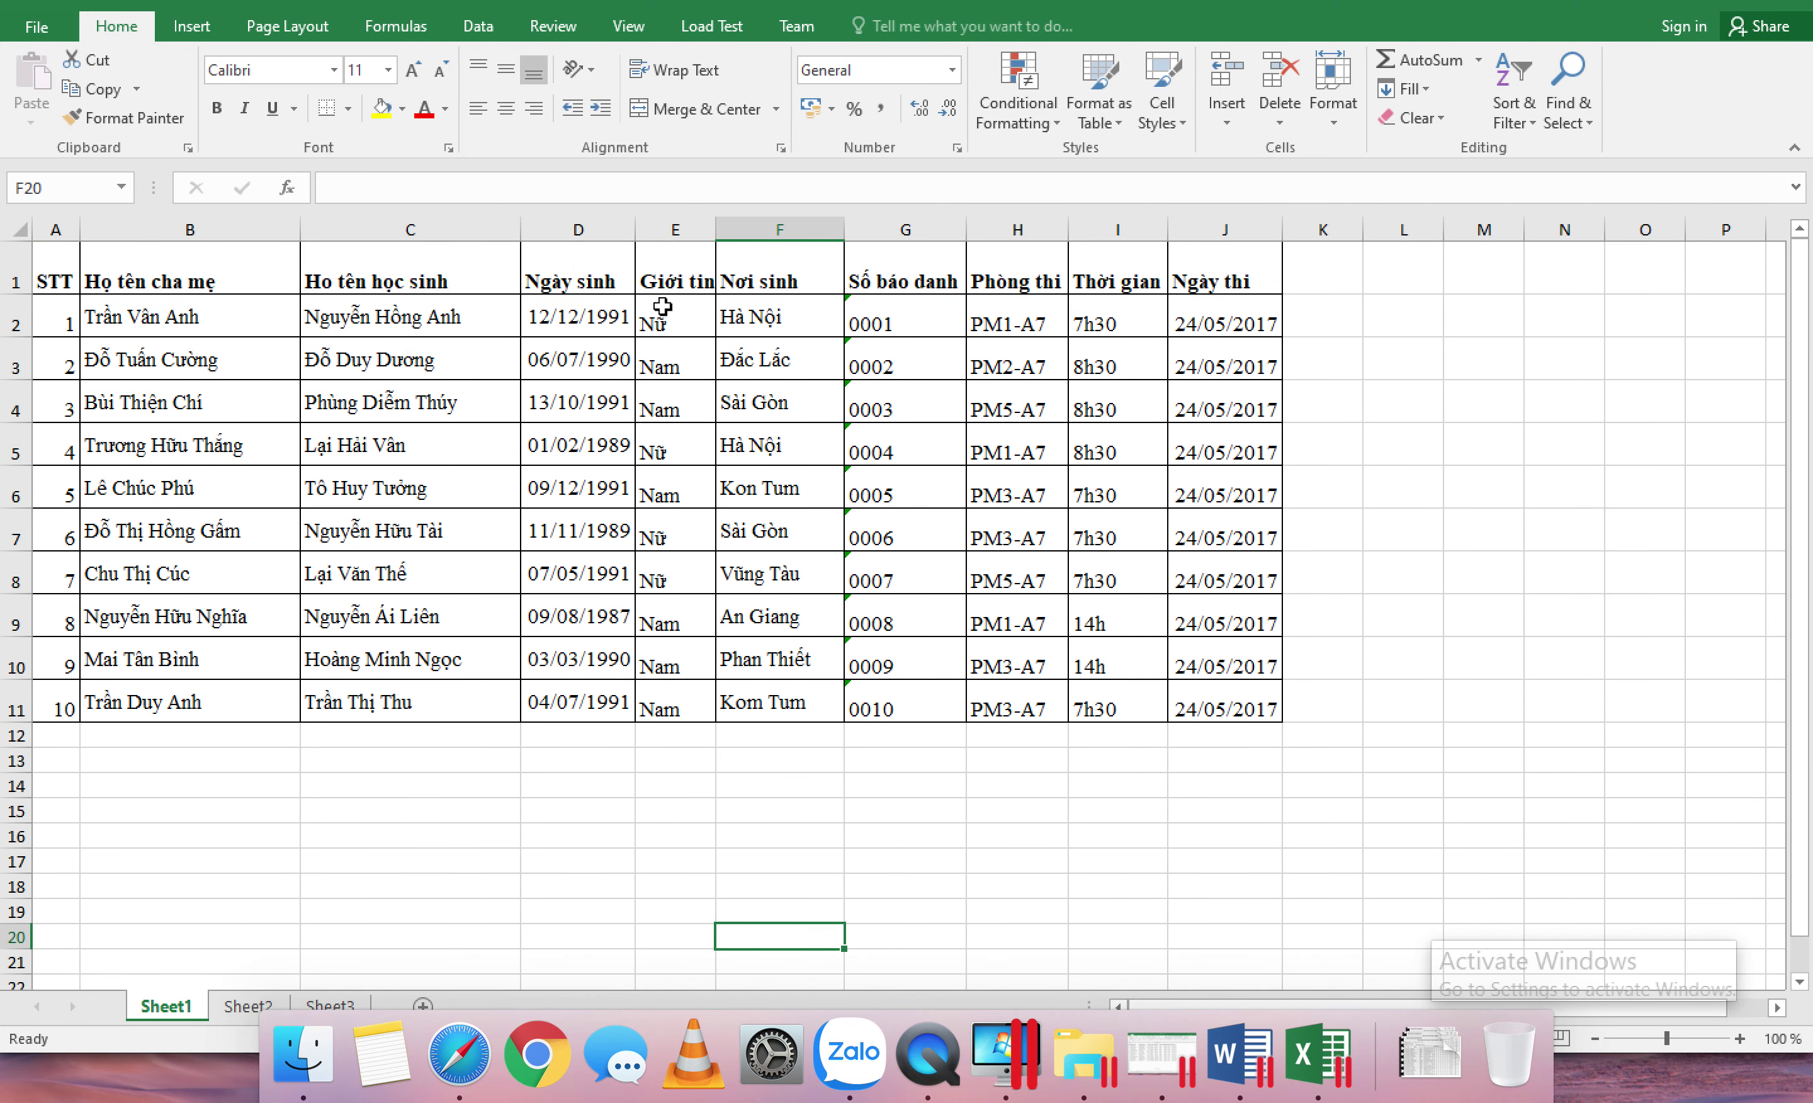
Step: Delete columns D to J, from "Ngày sinh" through "Ngày thi"
{"action": "left_click_drag", "start_coordinate": [713, 231], "coordinate": [730, 231]}
{"action": "left_click", "coordinate": [599, 230]}
{"action": "left_click", "coordinate": [1212, 223], "text": "shift"}
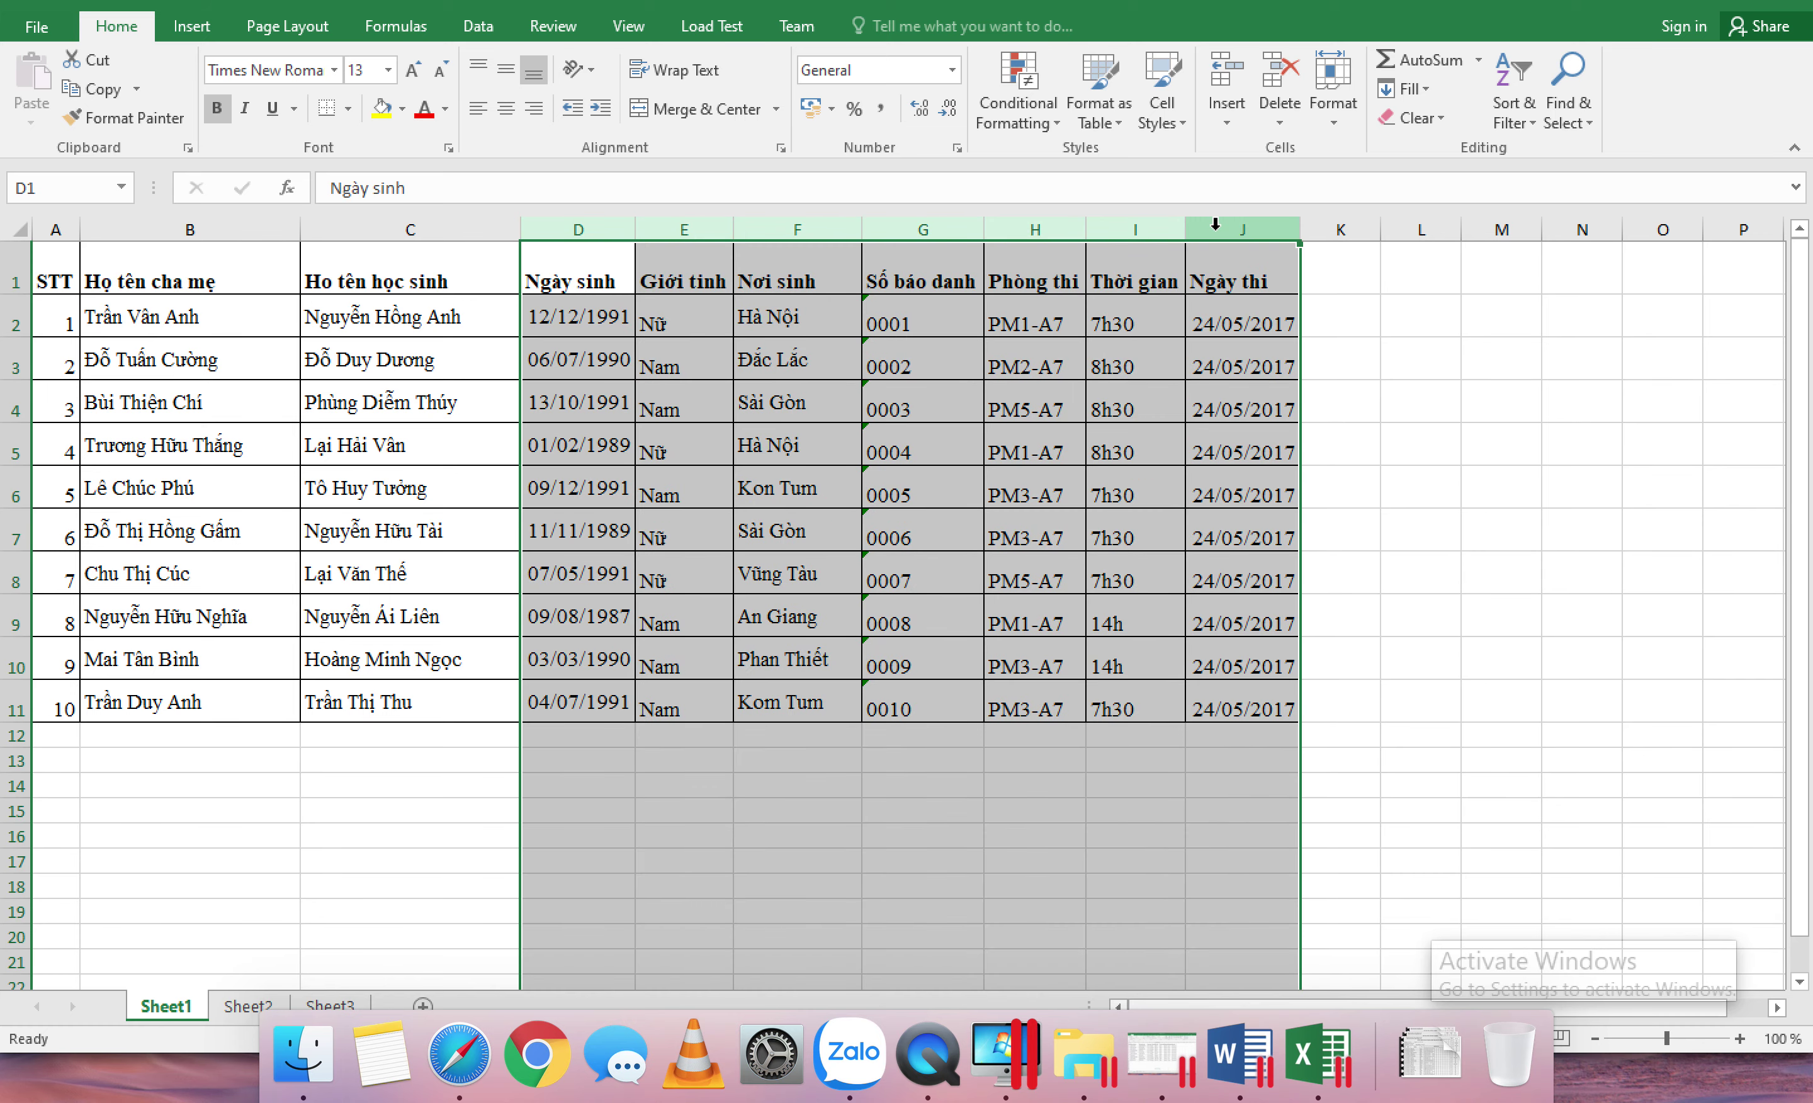
{"action": "right_click", "coordinate": [1215, 226]}
{"action": "left_click", "coordinate": [1274, 434]}
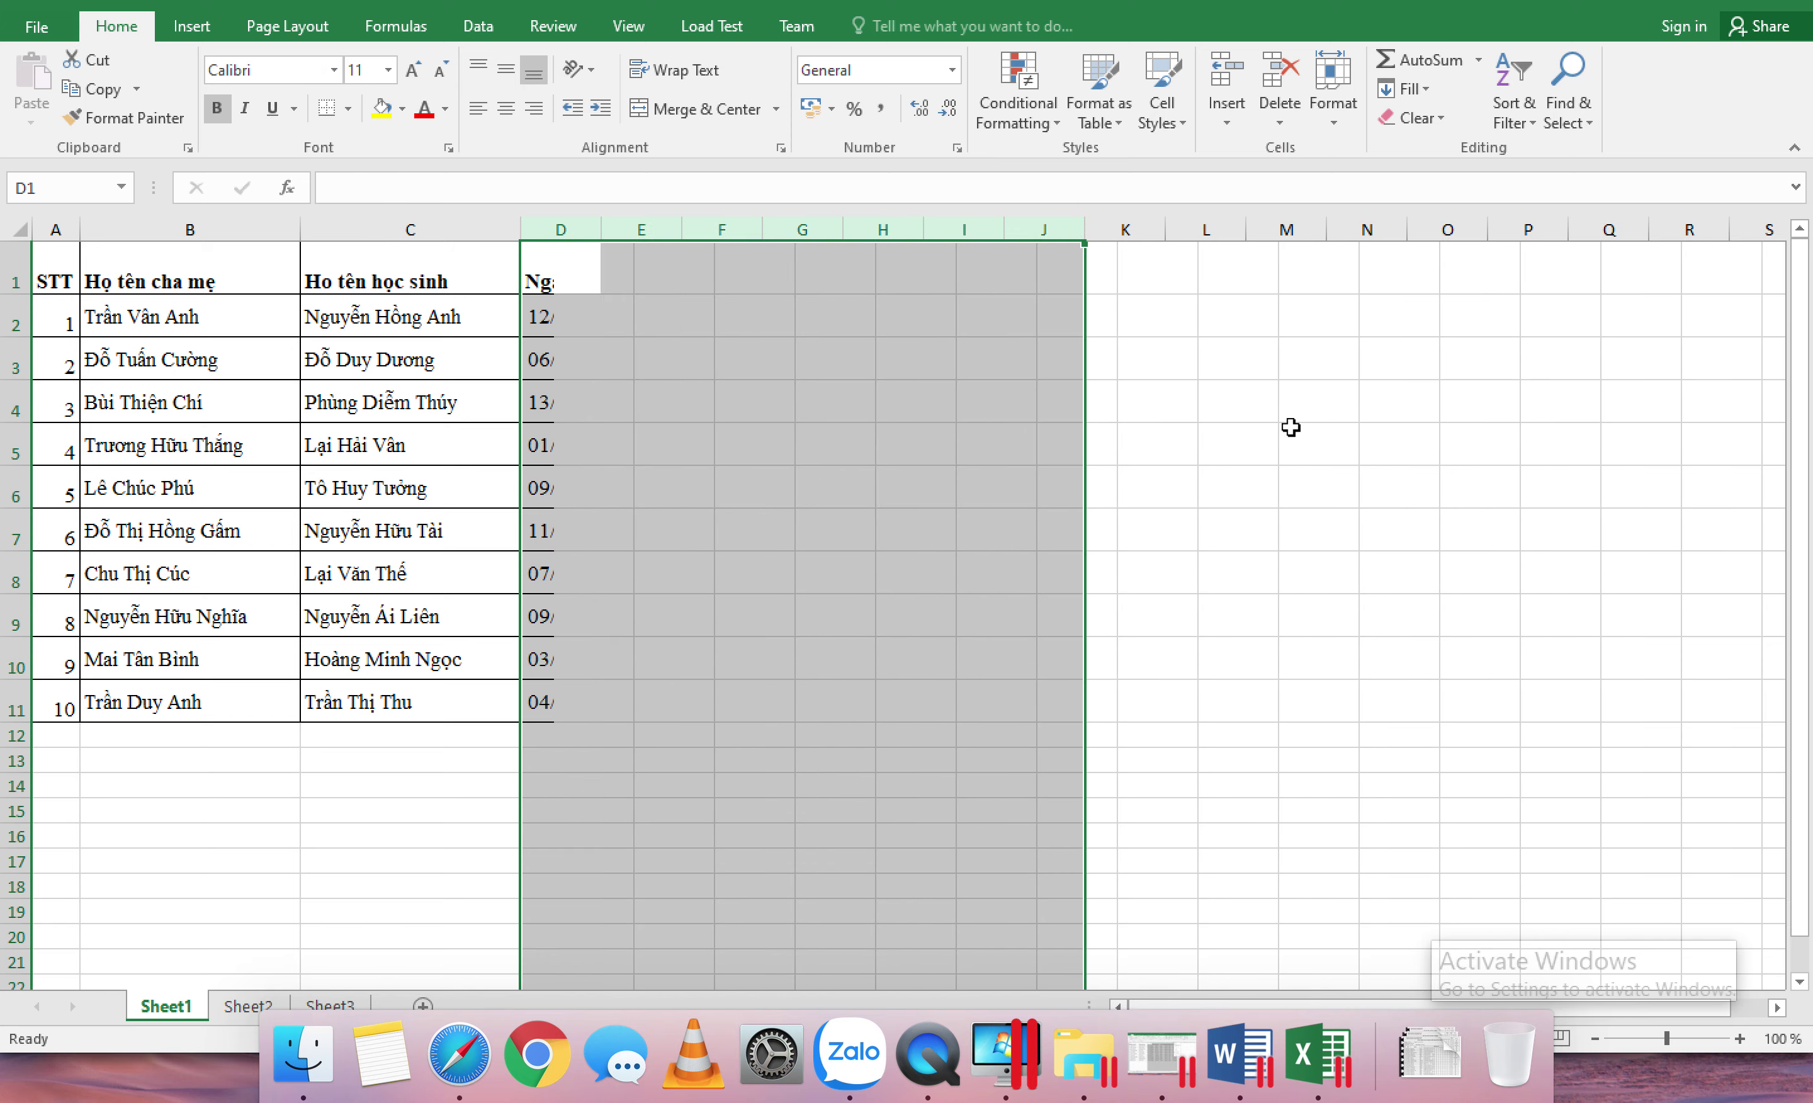
{"action": "left_click", "coordinate": [1285, 443]}
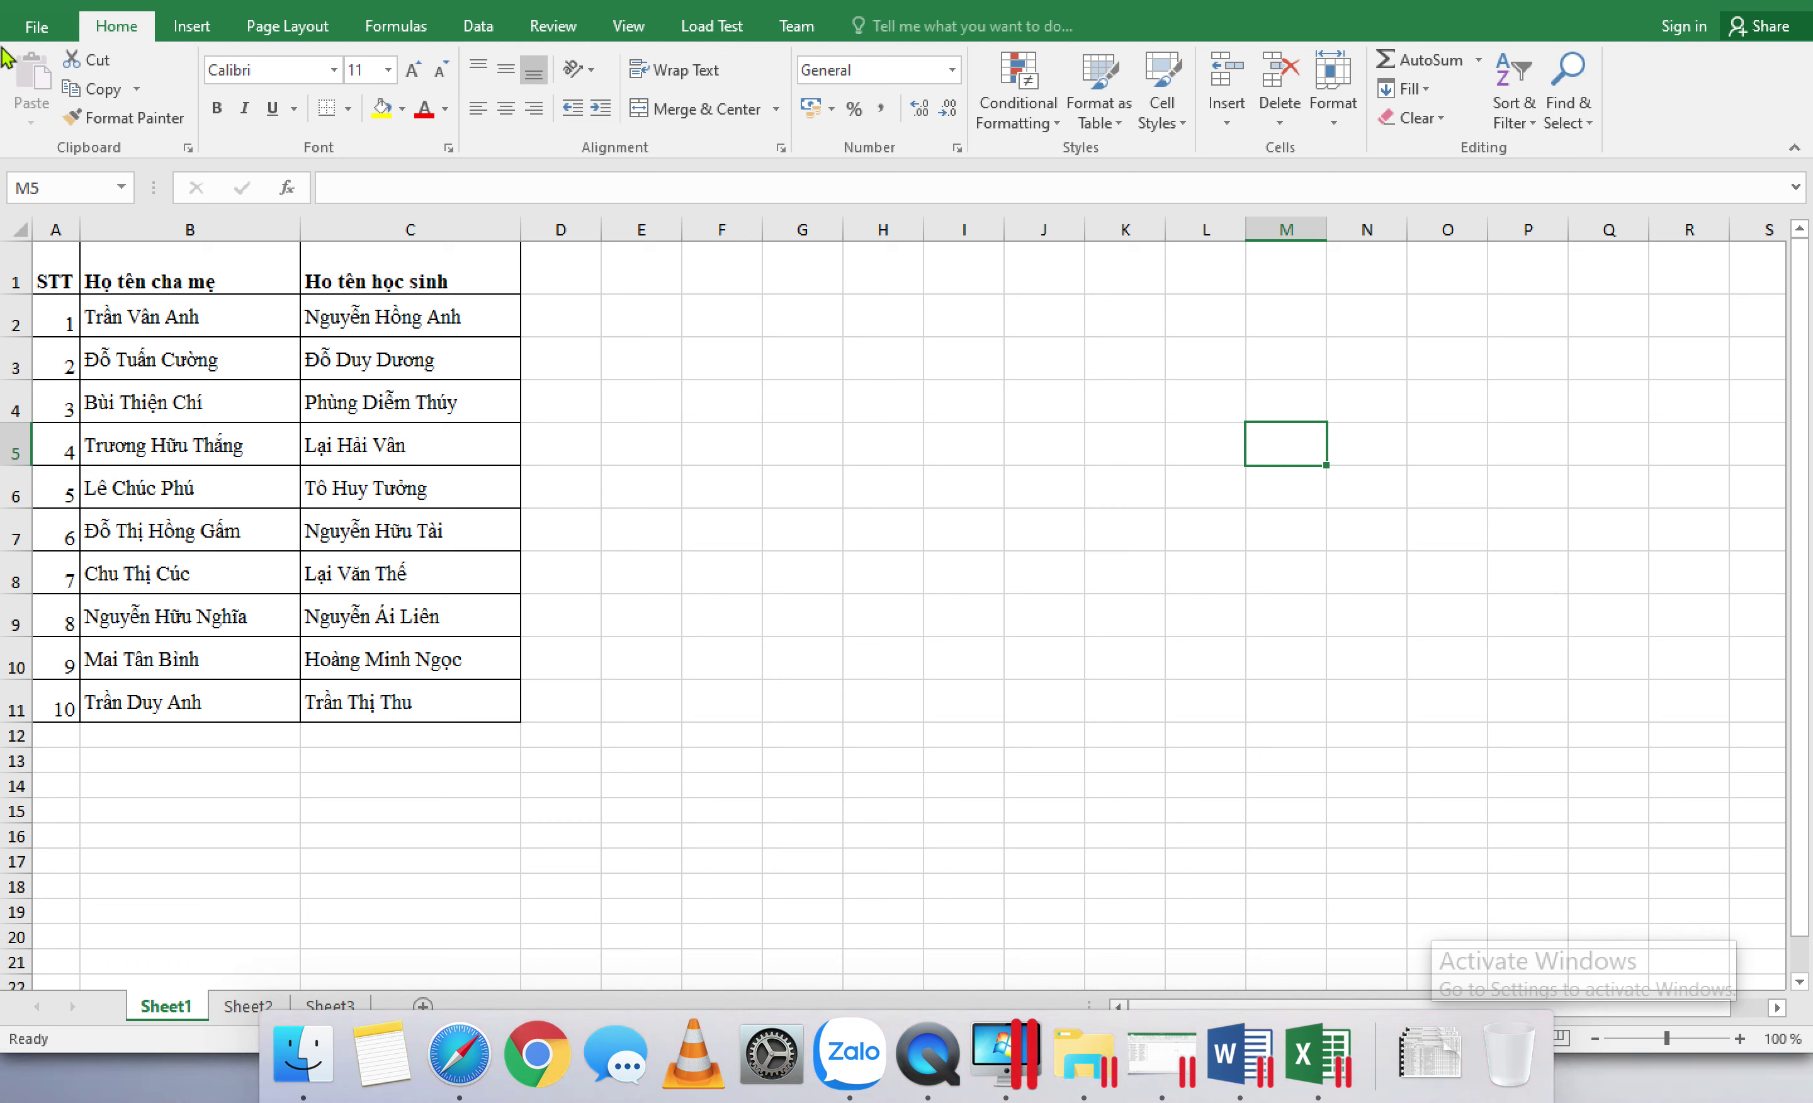
Step: Quit Excel and save the changes to DanhSach.xlsx
{"action": "left_click", "coordinate": [139, 3]}
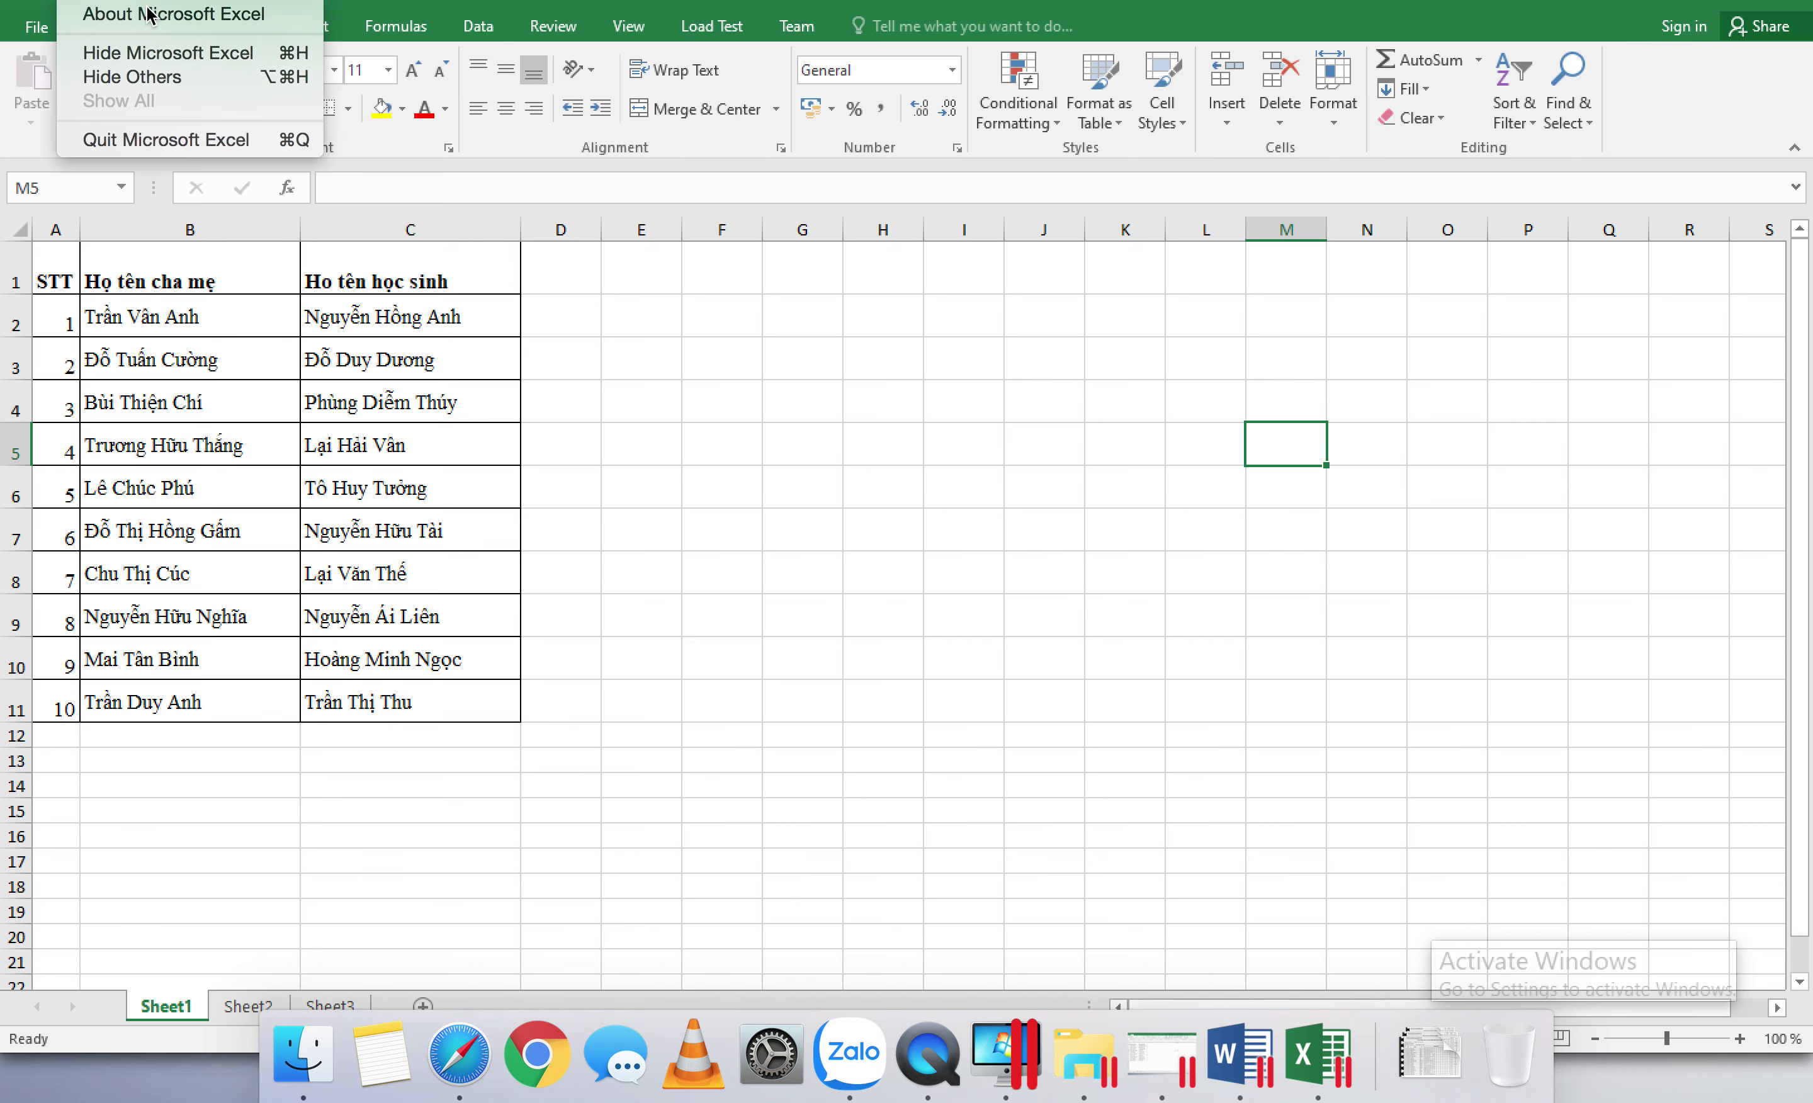
{"action": "left_click", "coordinate": [158, 140]}
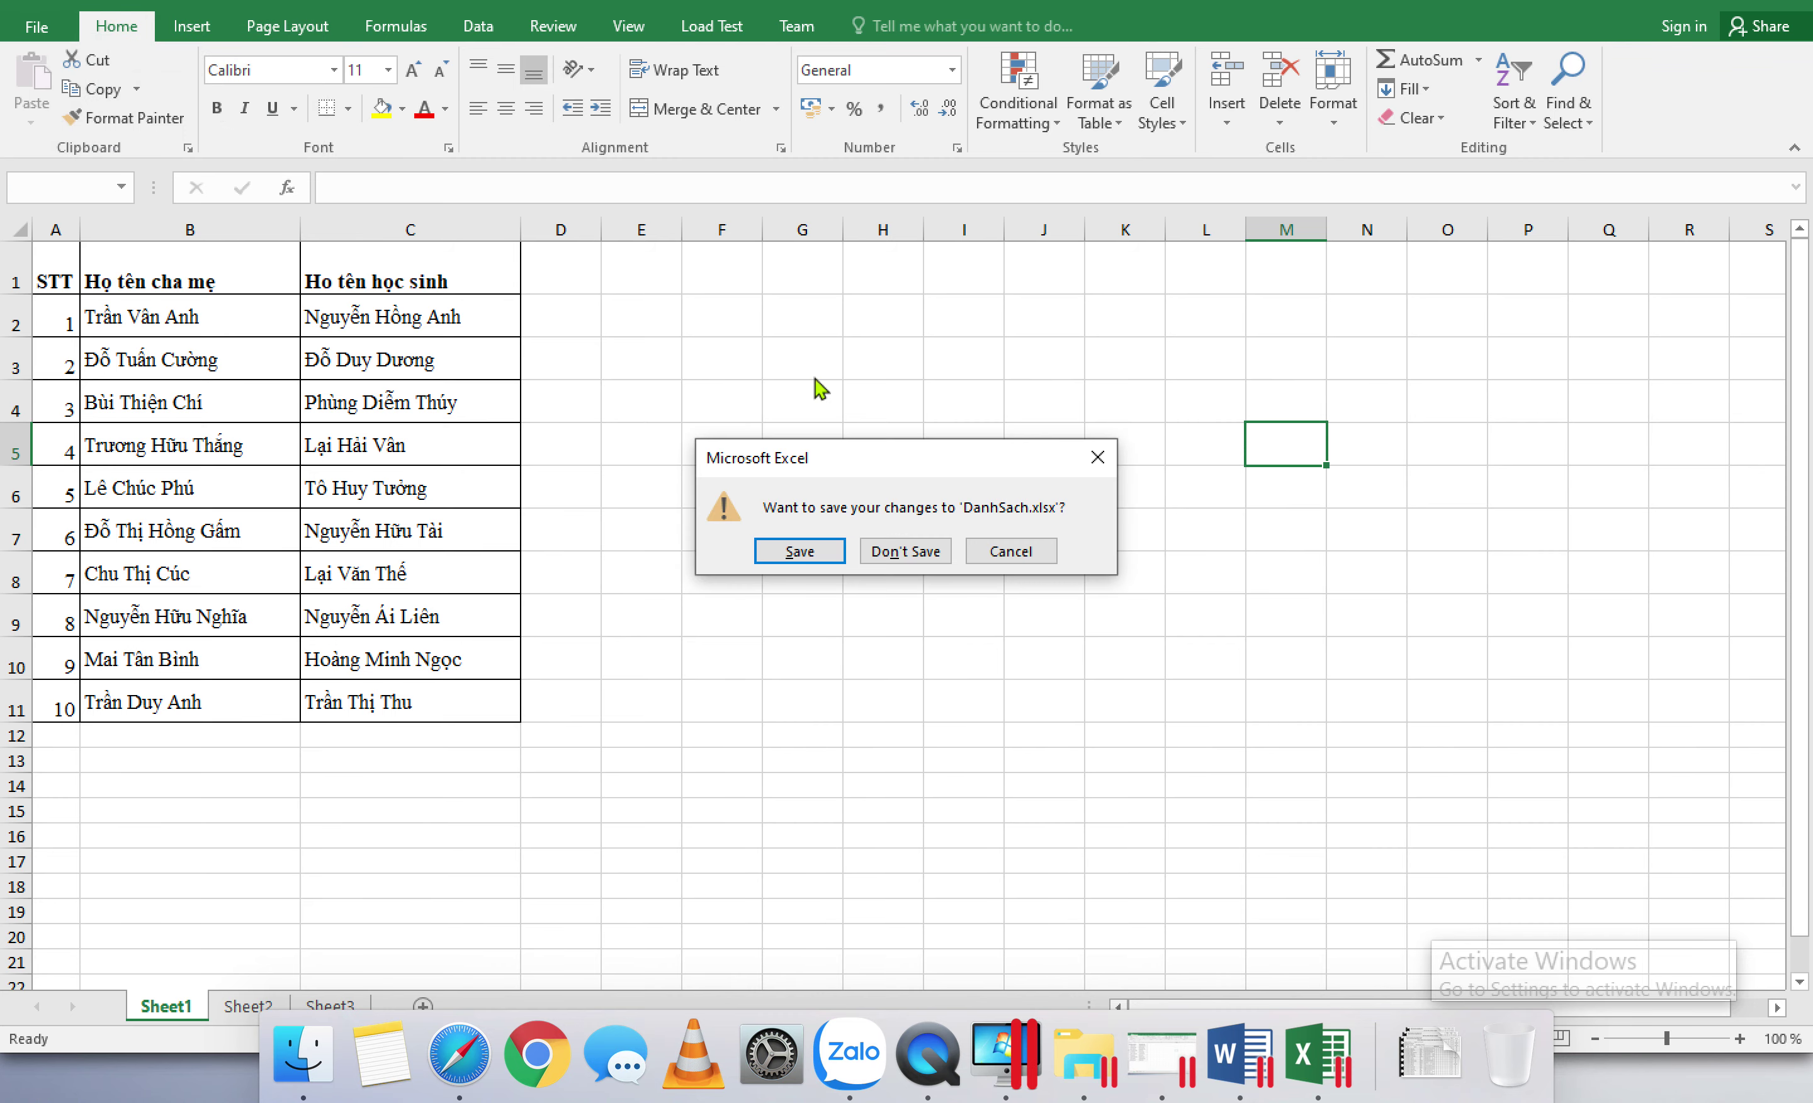
{"action": "left_click", "coordinate": [795, 556]}
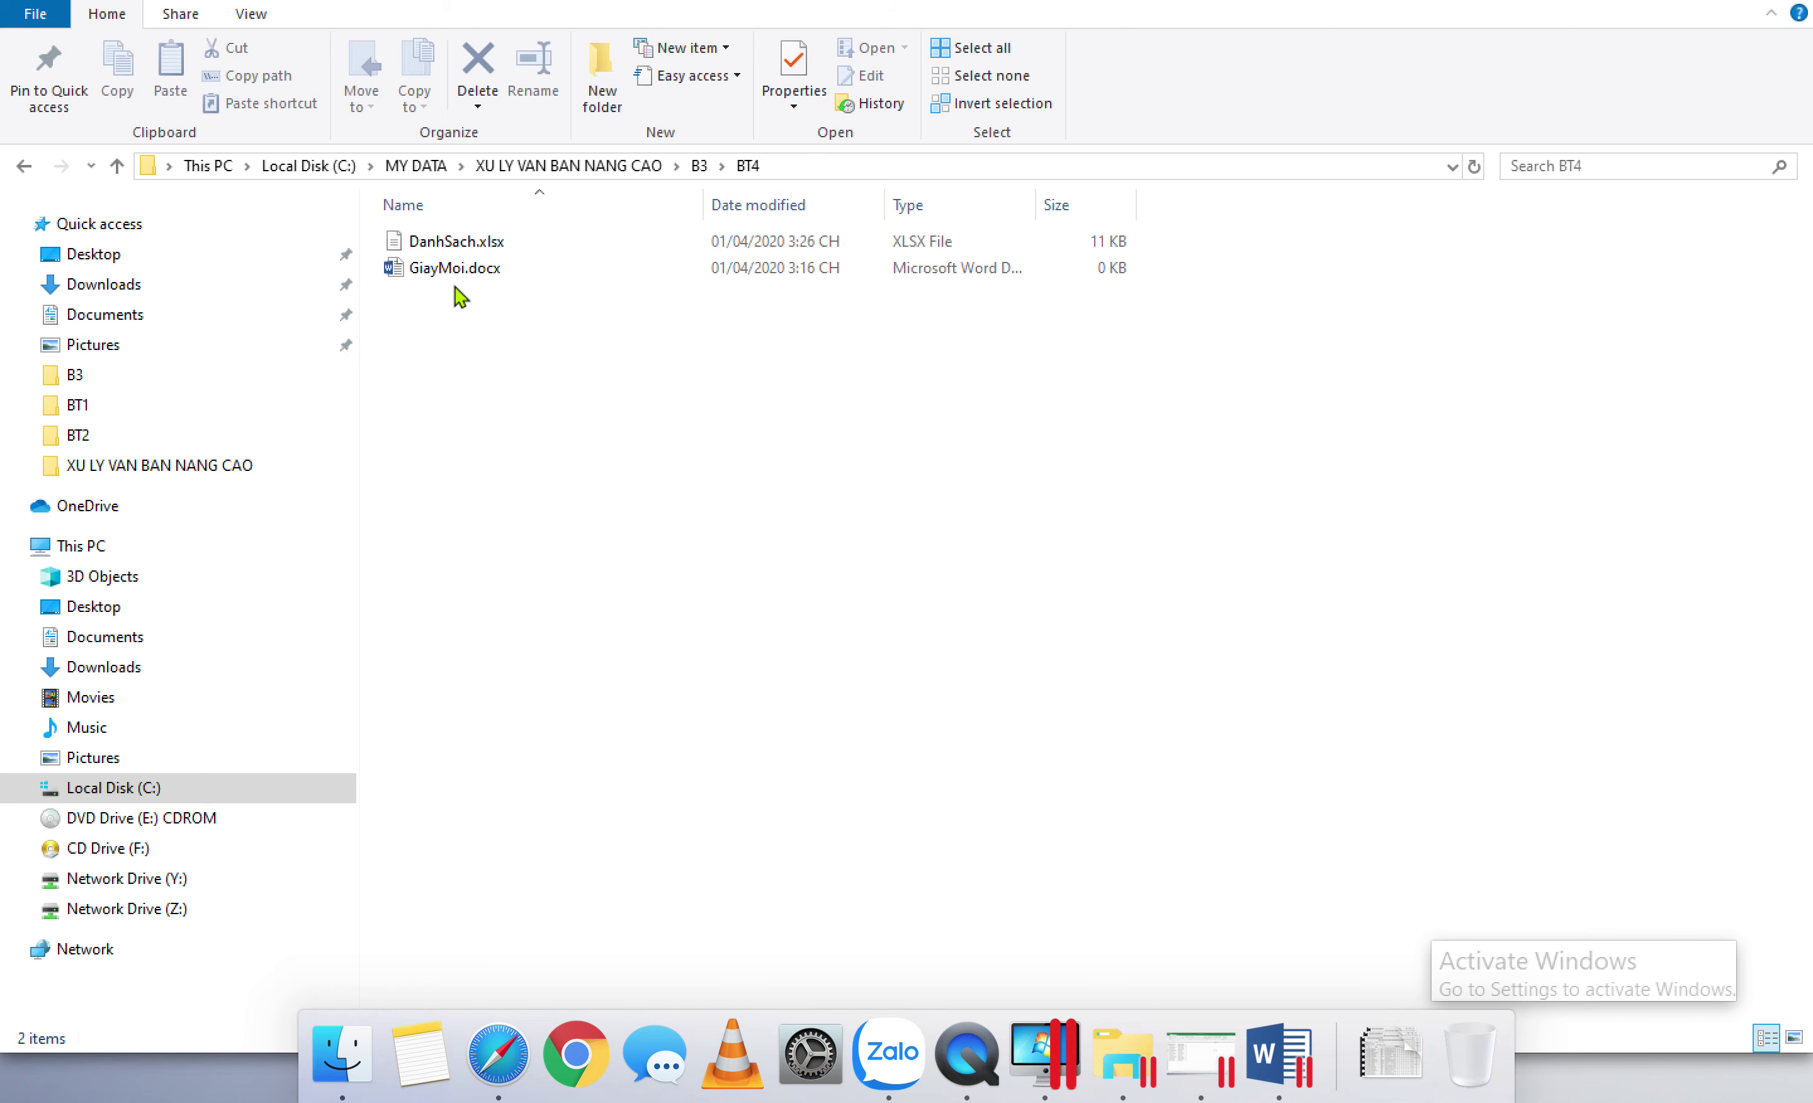
Step: Switch to the parent invitation in Word and start a Letters mail merge
{"action": "left_click", "coordinate": [1264, 1070]}
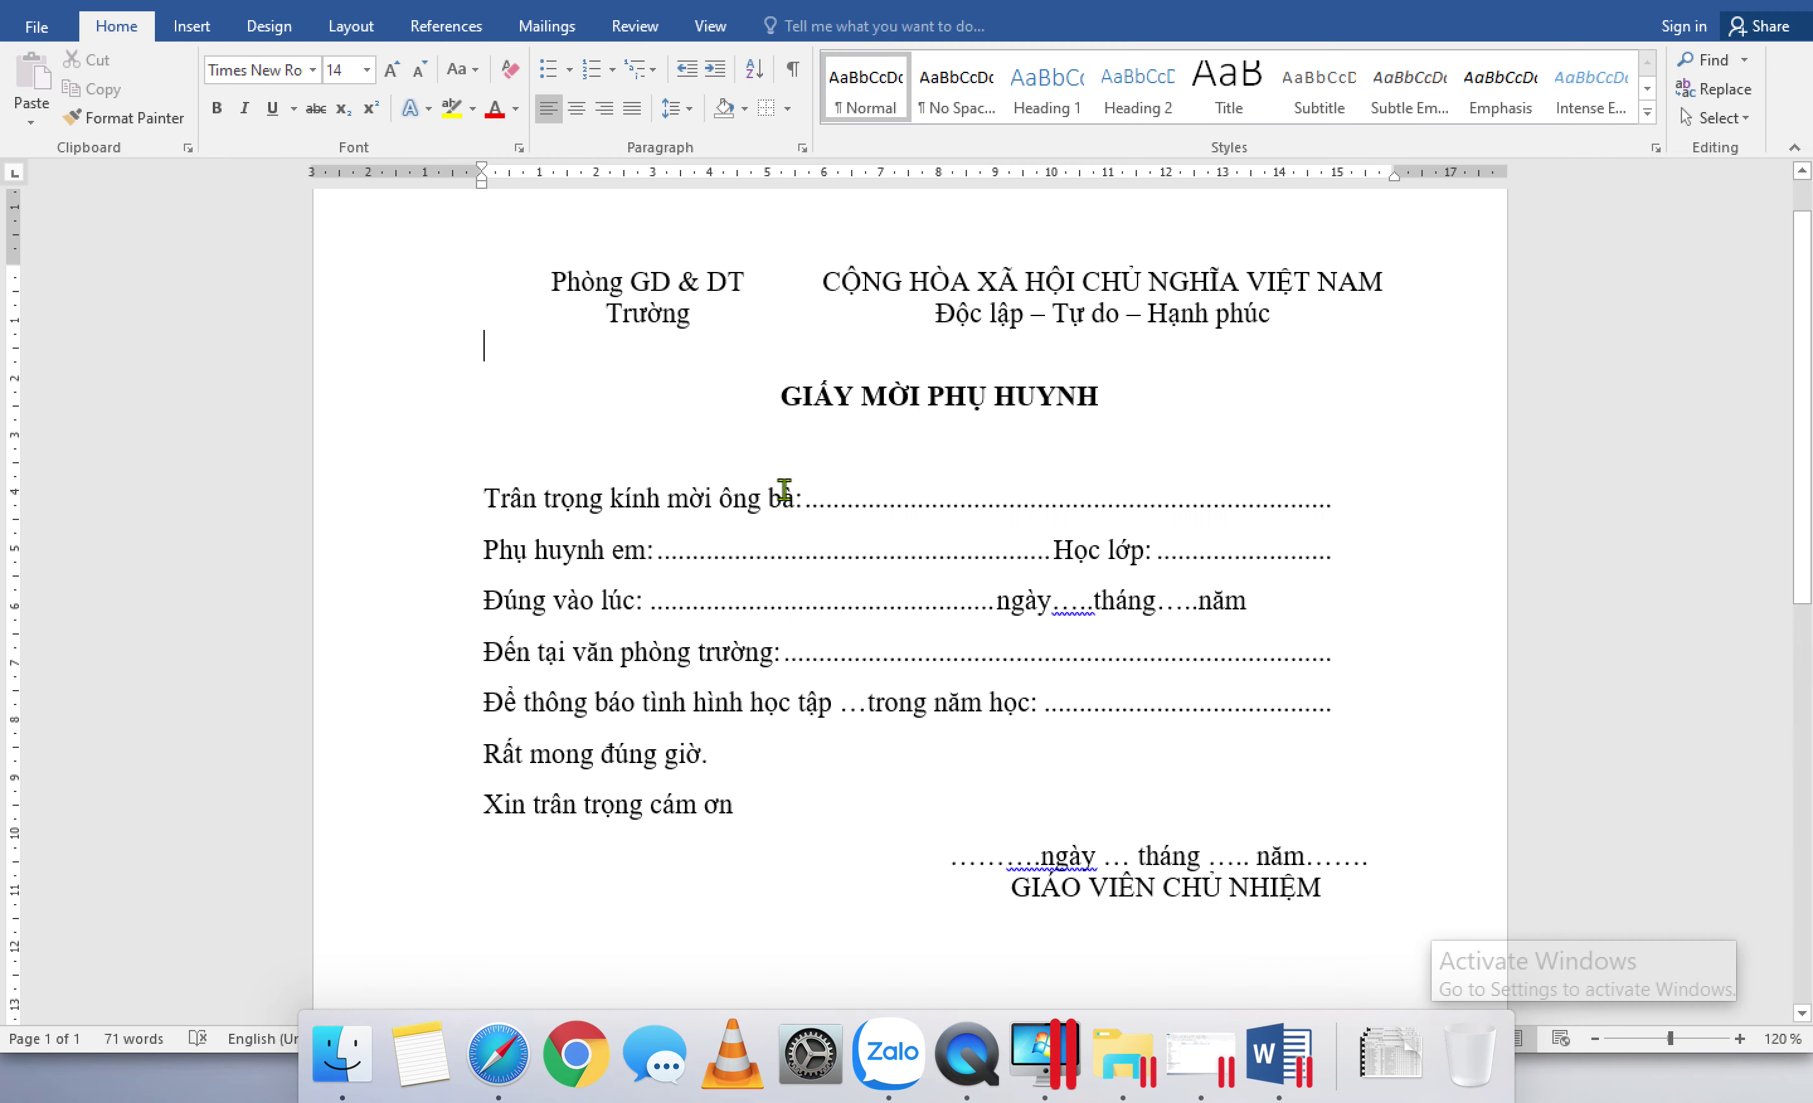
{"action": "left_click", "coordinate": [448, 24]}
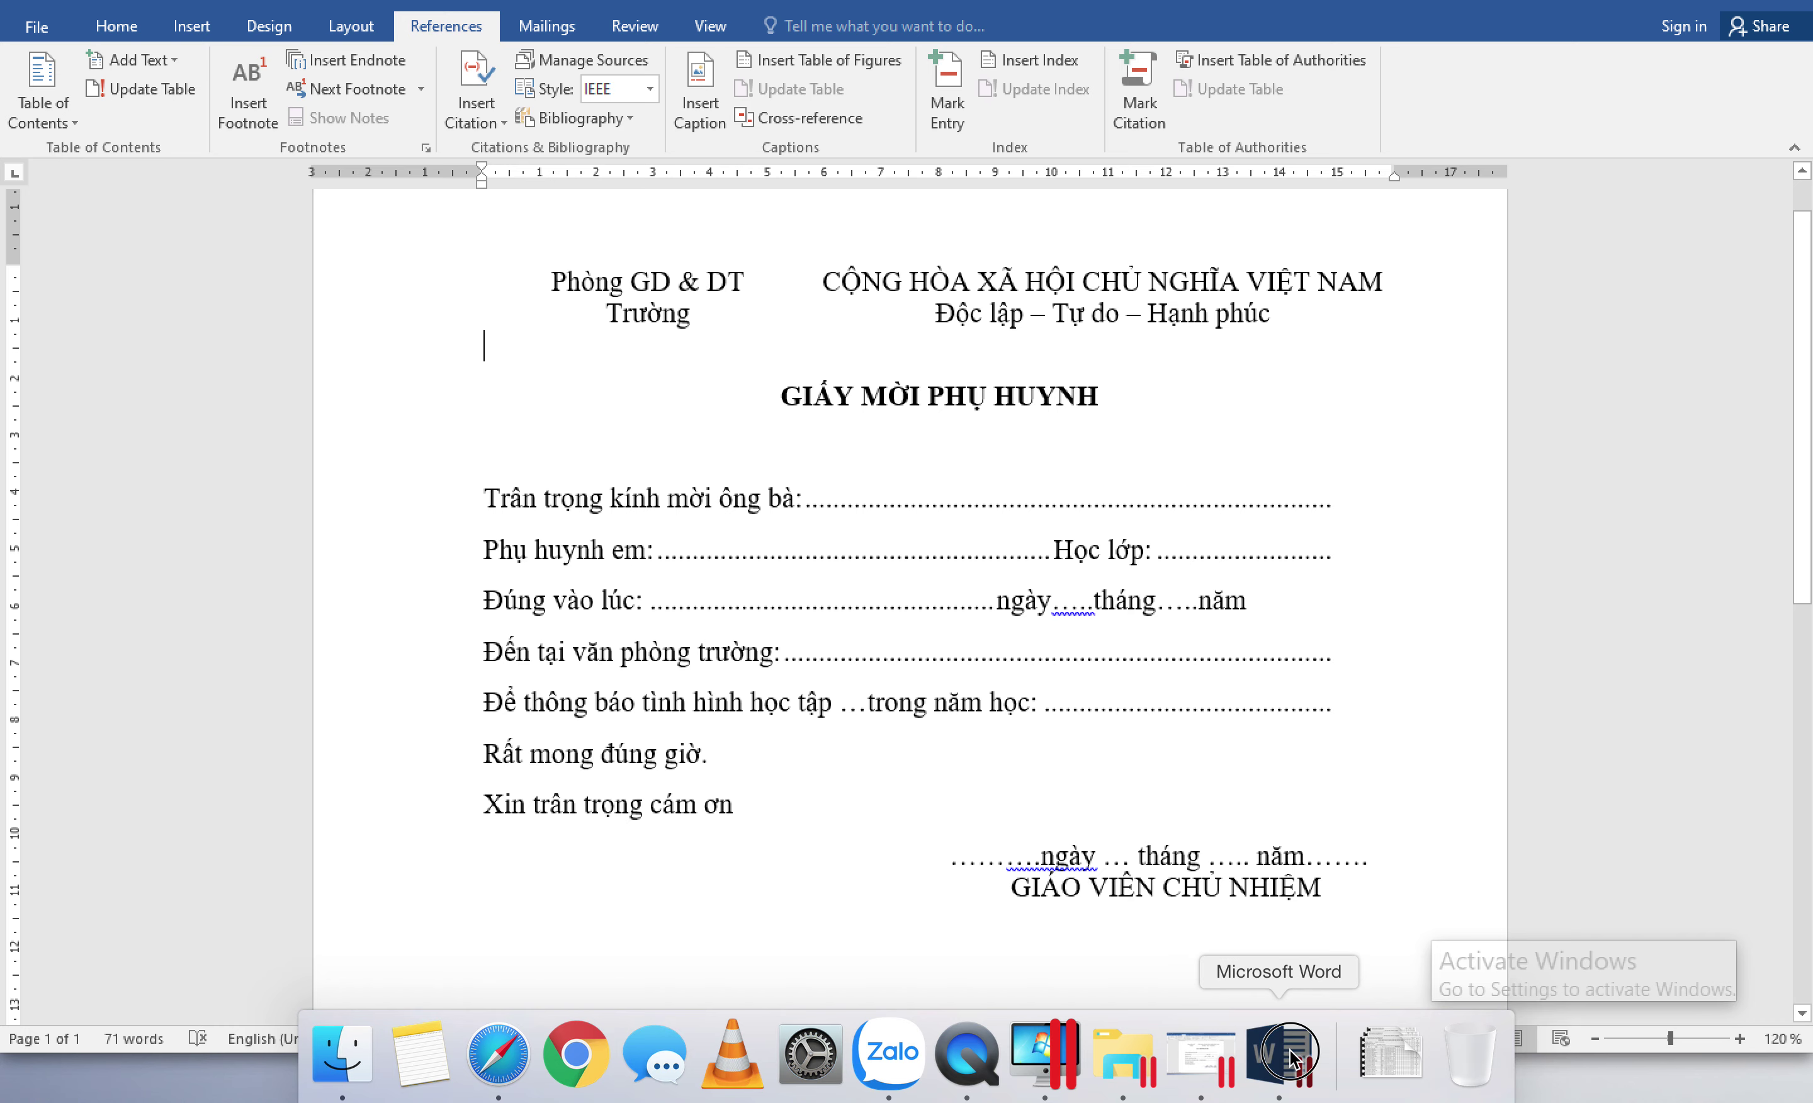
{"action": "left_click", "coordinate": [512, 31]}
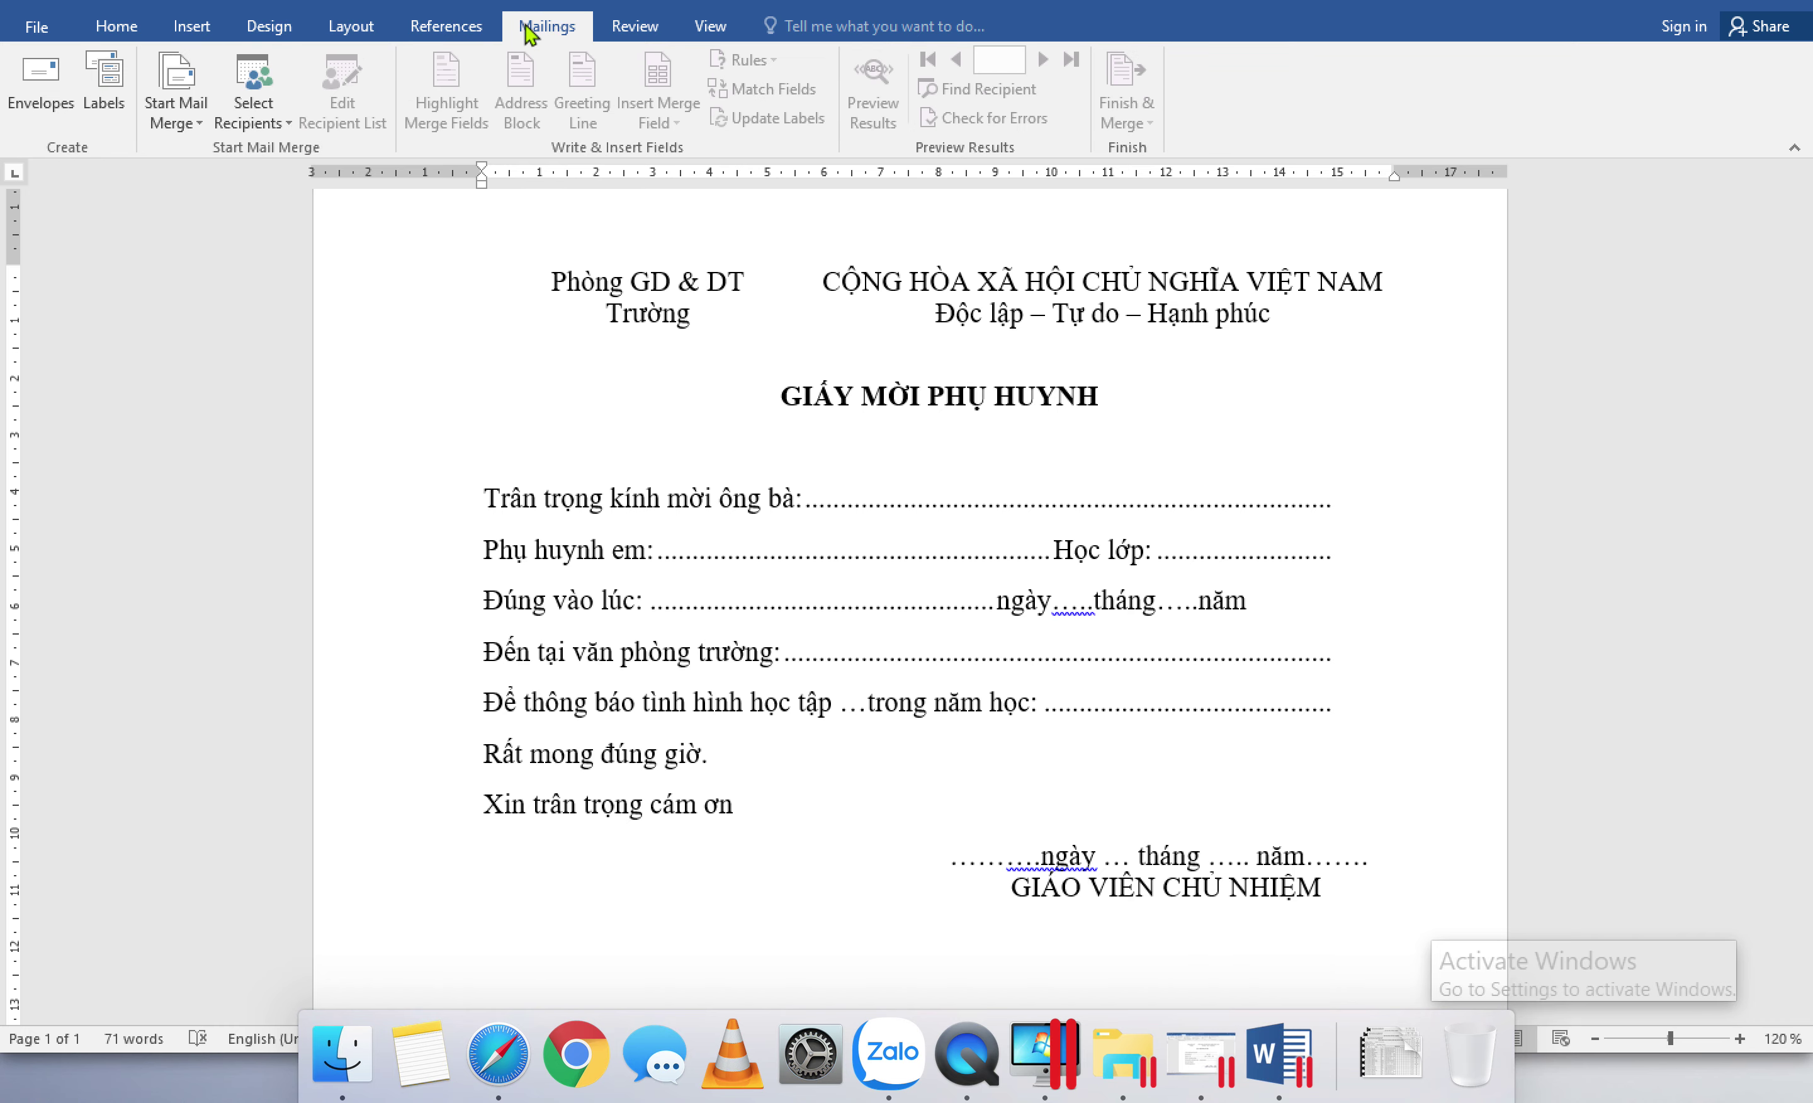
{"action": "left_click", "coordinate": [178, 119]}
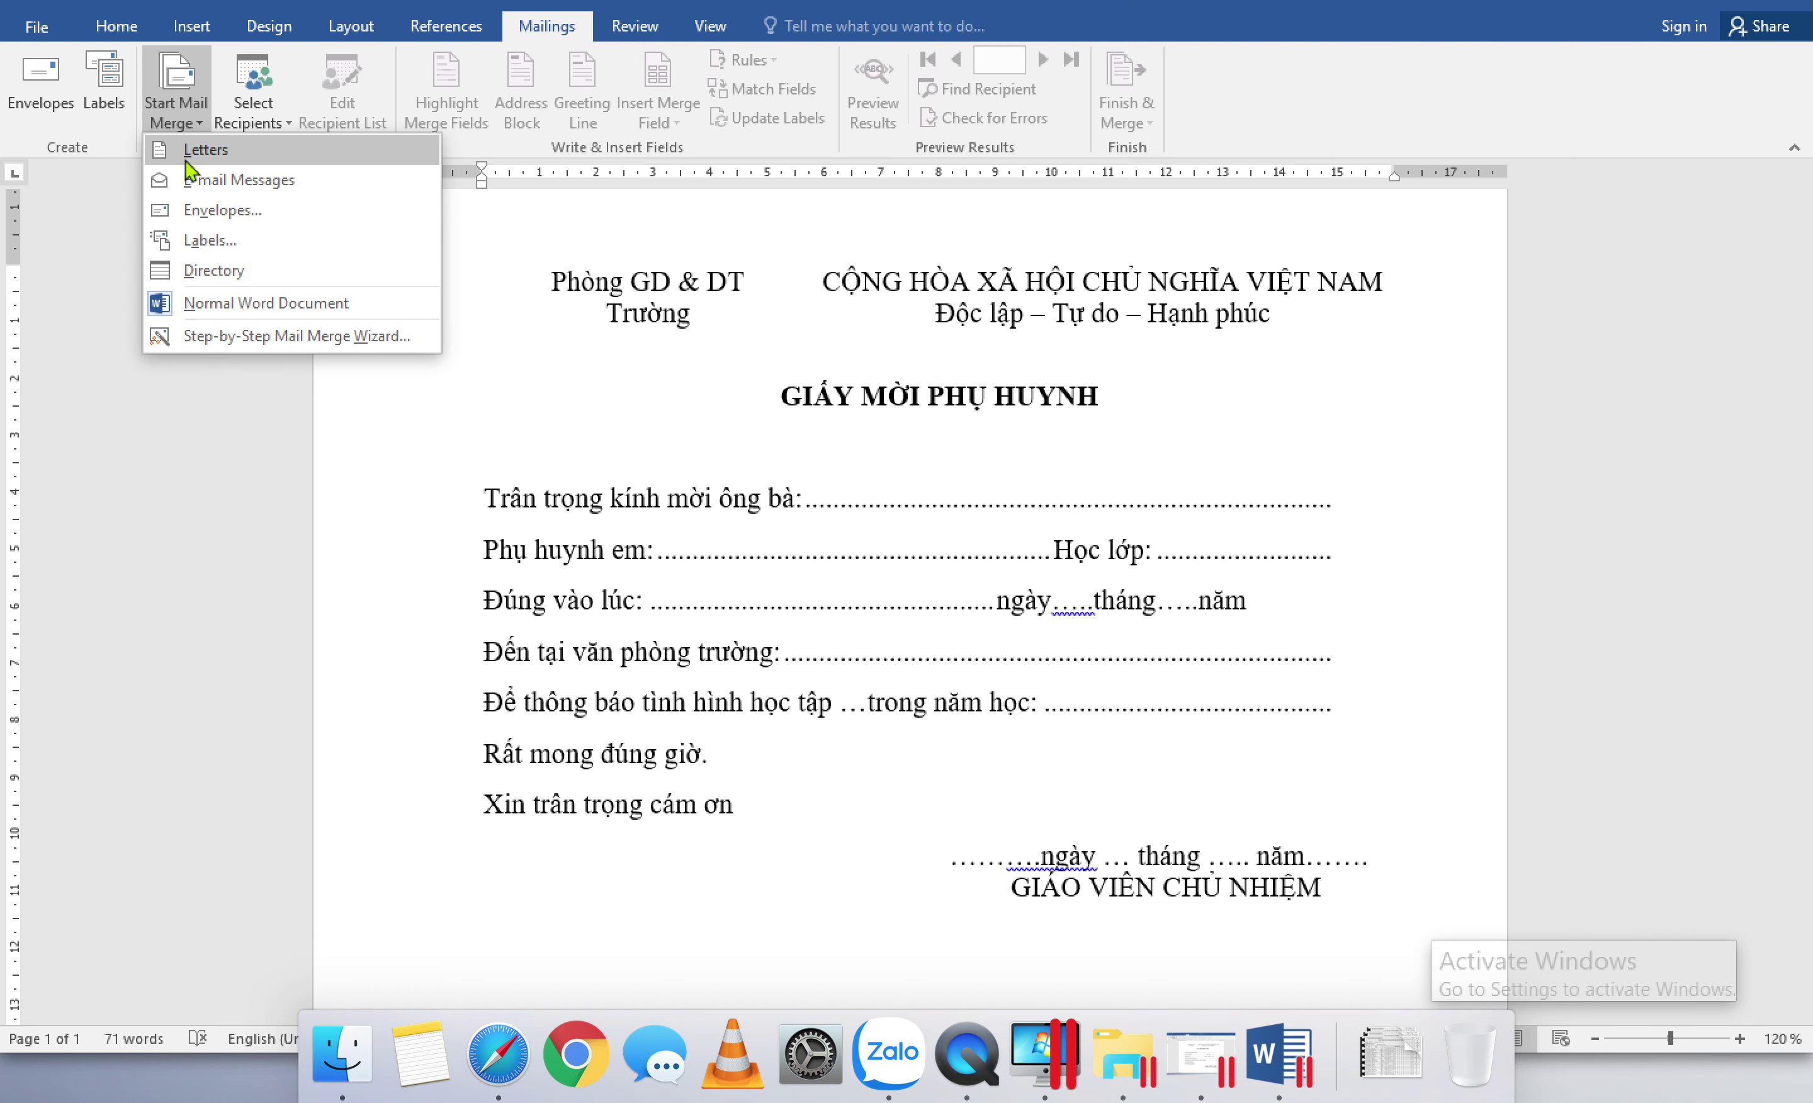
{"action": "left_click", "coordinate": [194, 149]}
Step: Use Sheet1$ of DanhSach.xlsx in XU LY VAN BAN NANG CAO > B3 > BT4 as the existing recipient list, with first-row column headers
{"action": "left_click", "coordinate": [253, 104]}
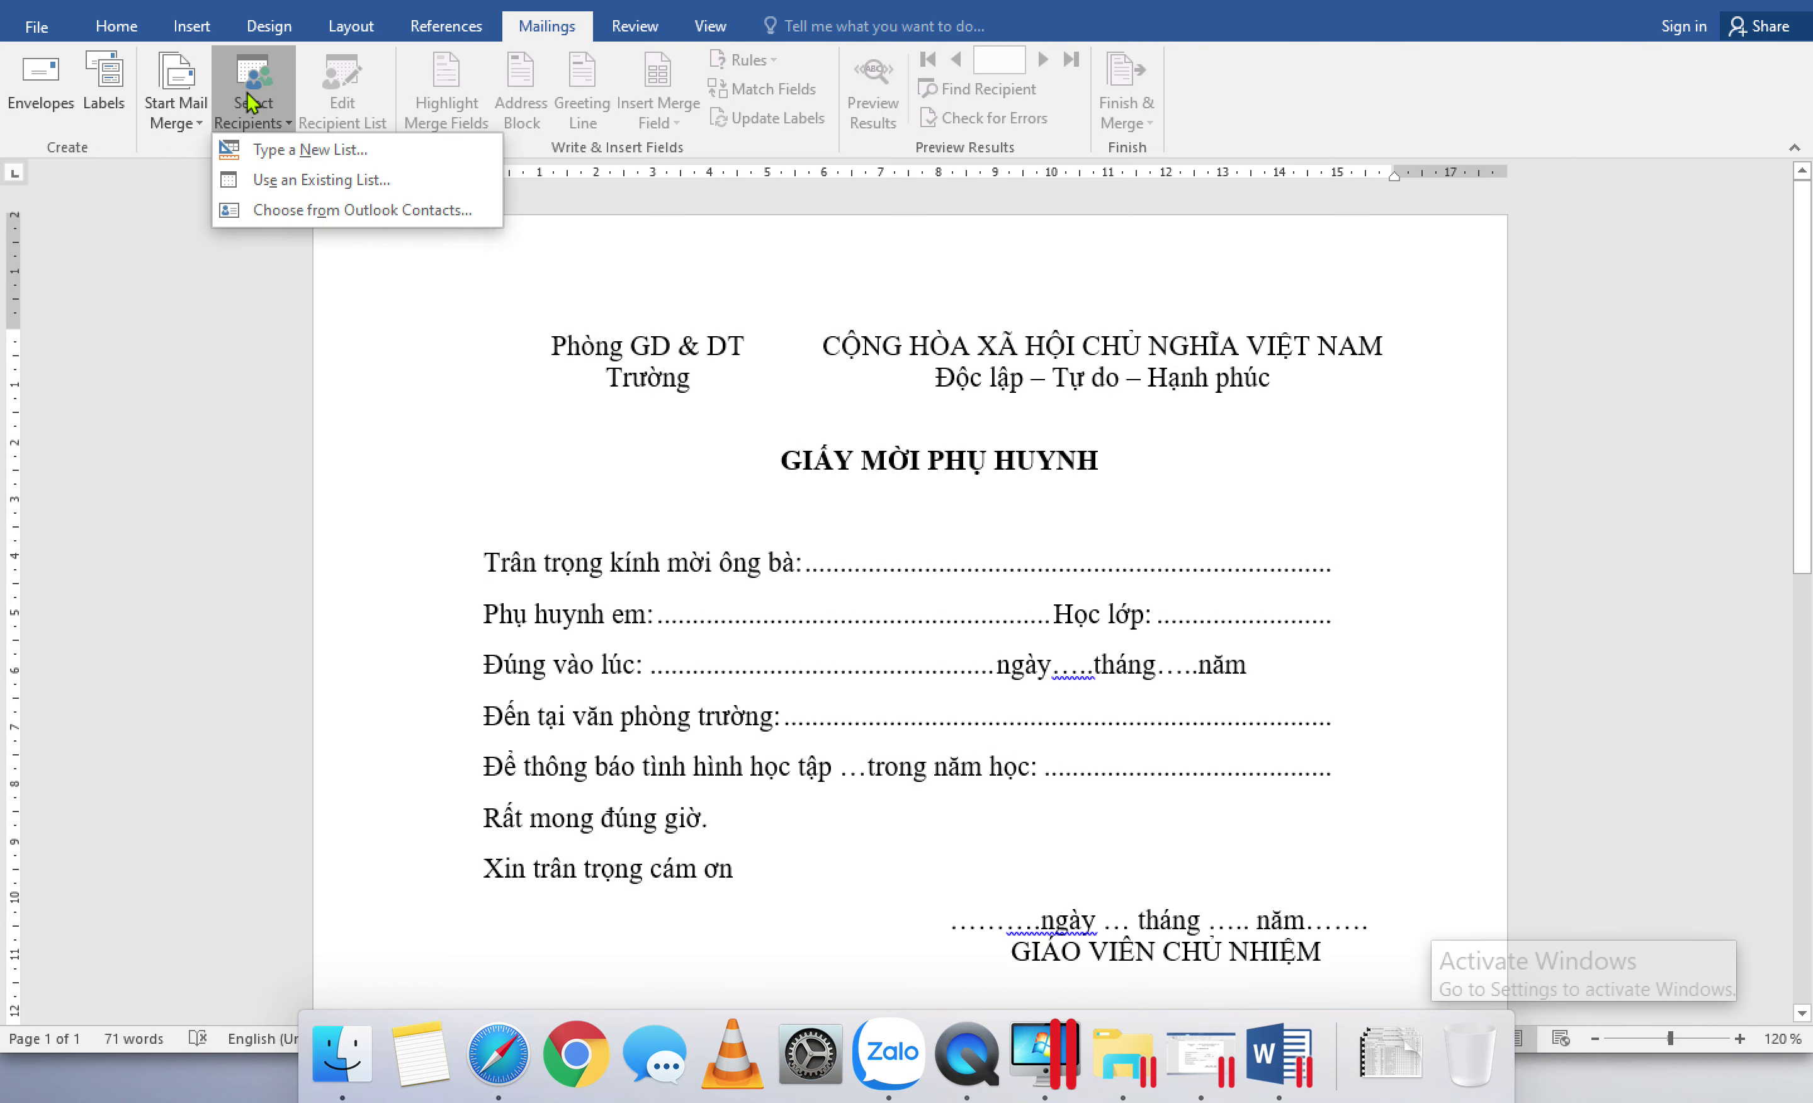
{"action": "left_click", "coordinate": [329, 180]}
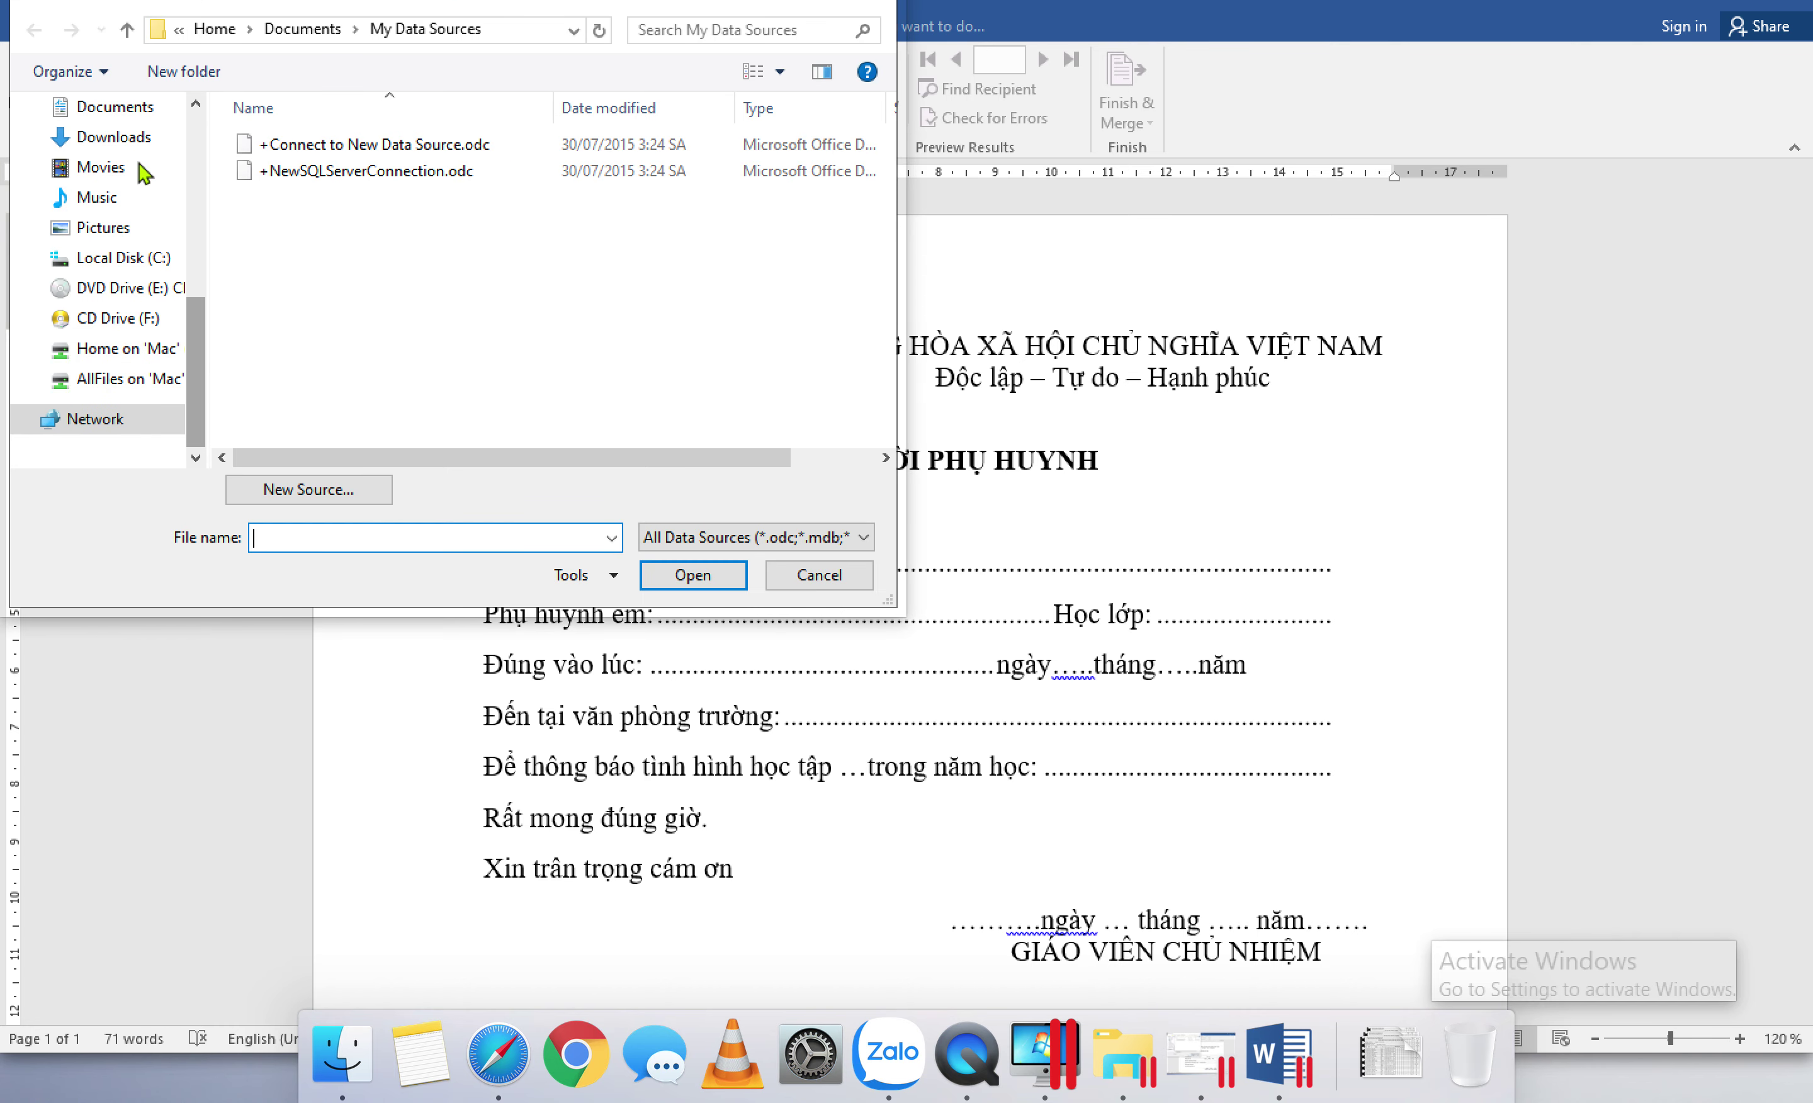
{"action": "left_click_drag", "start_coordinate": [189, 327], "coordinate": [185, 181]}
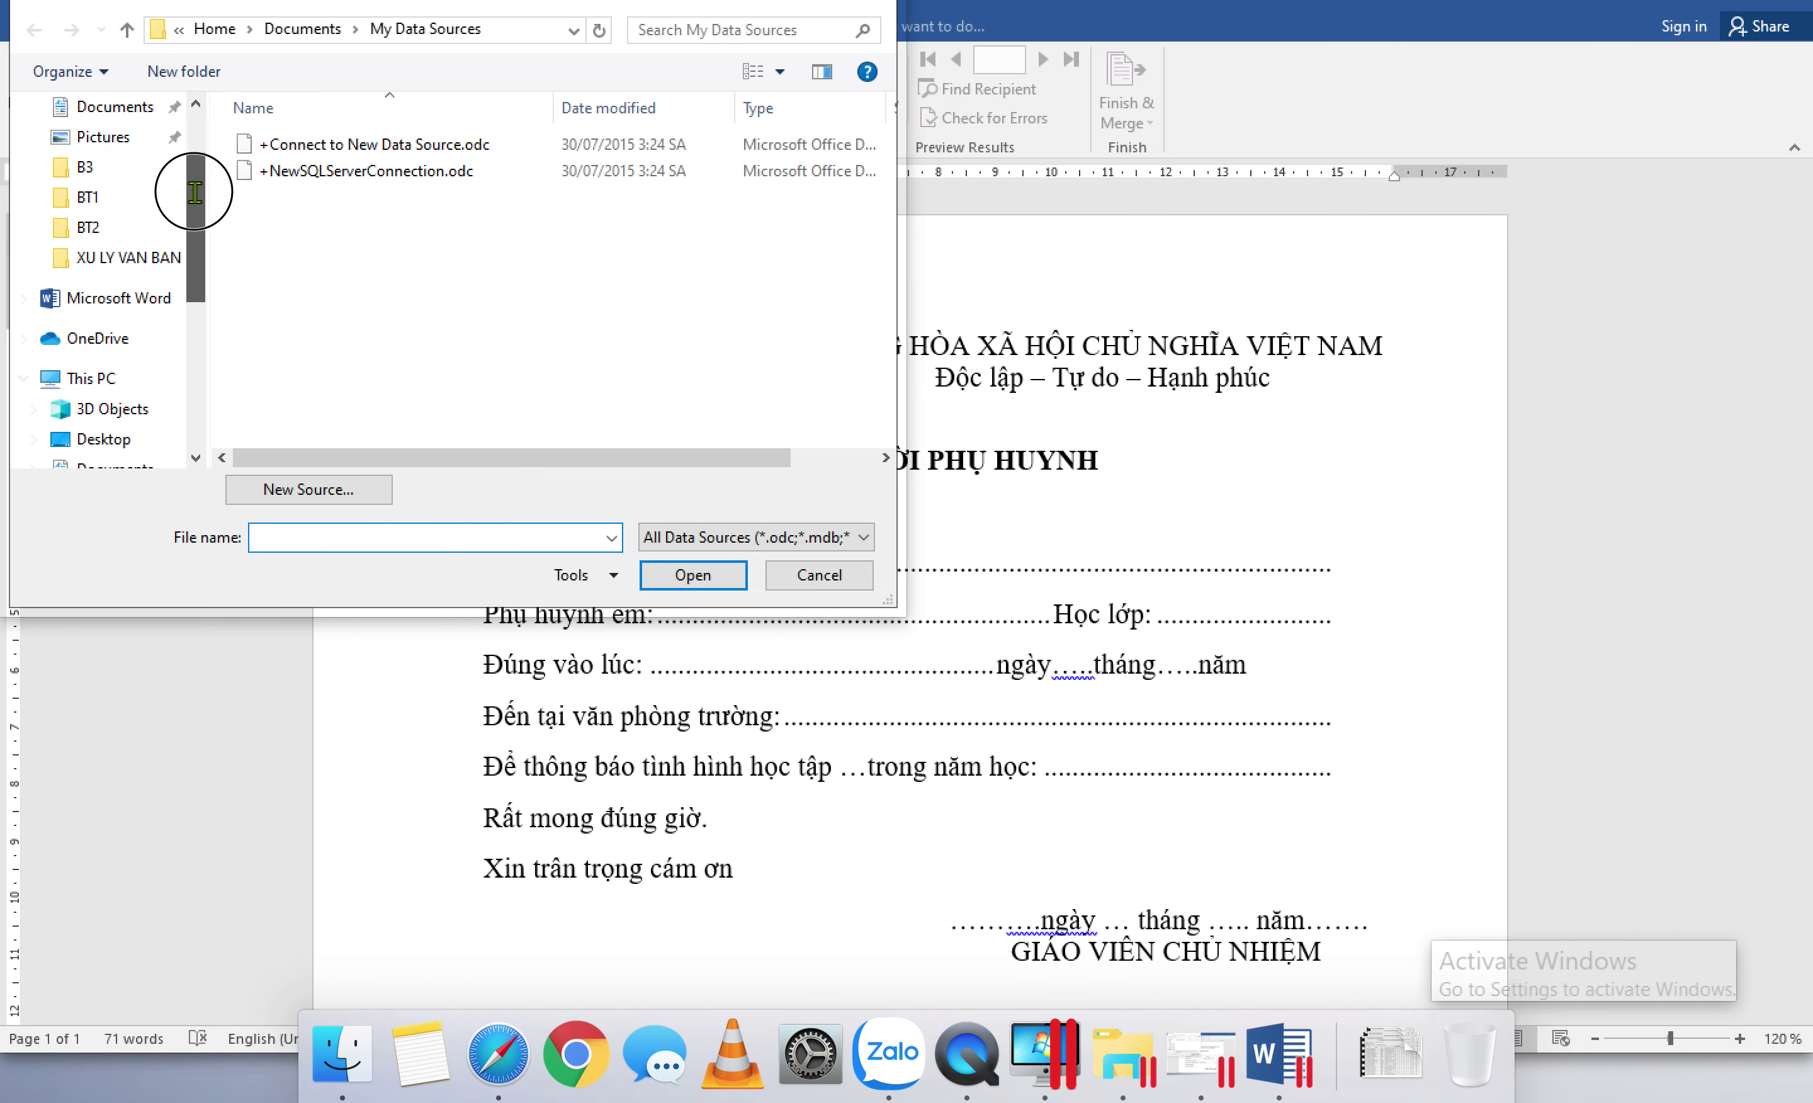
{"action": "left_click", "coordinate": [130, 256]}
{"action": "left_click", "coordinate": [266, 197]}
{"action": "double_click", "coordinate": [267, 197]}
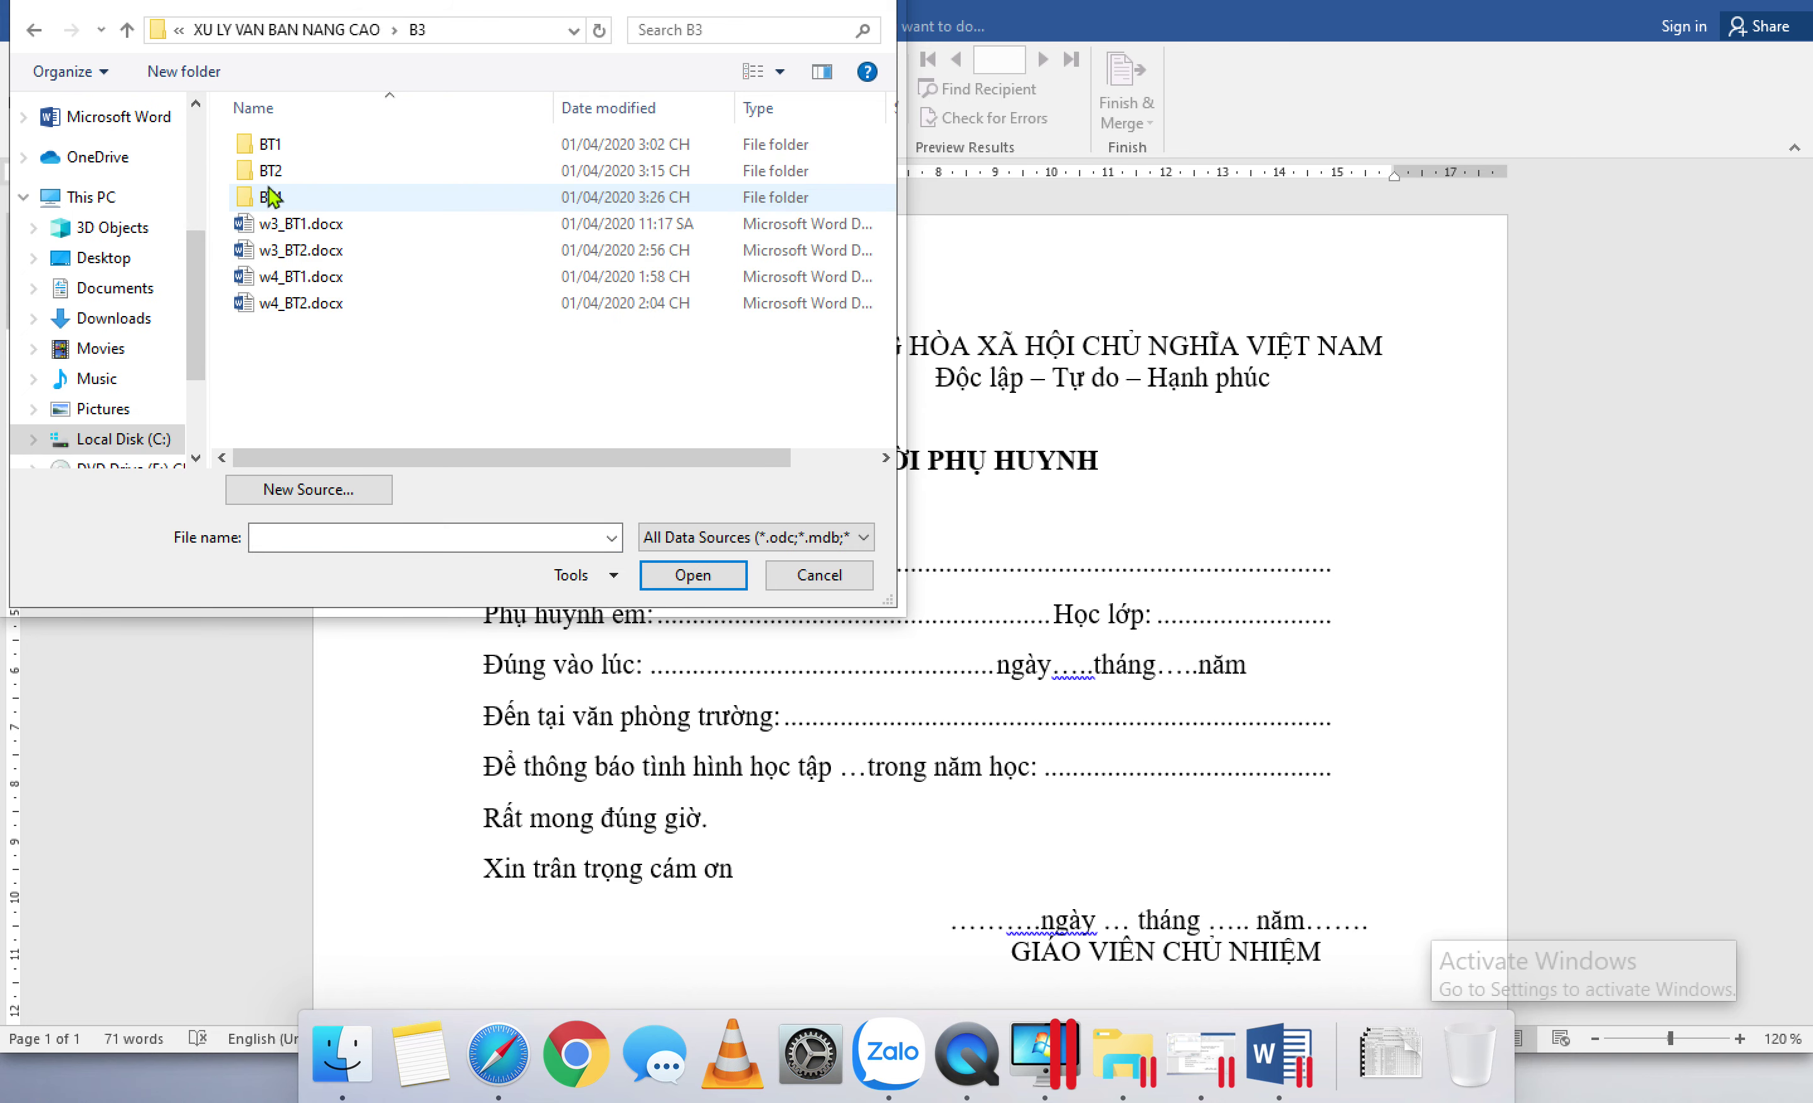
{"action": "double_click", "coordinate": [313, 197]}
{"action": "double_click", "coordinate": [312, 144]}
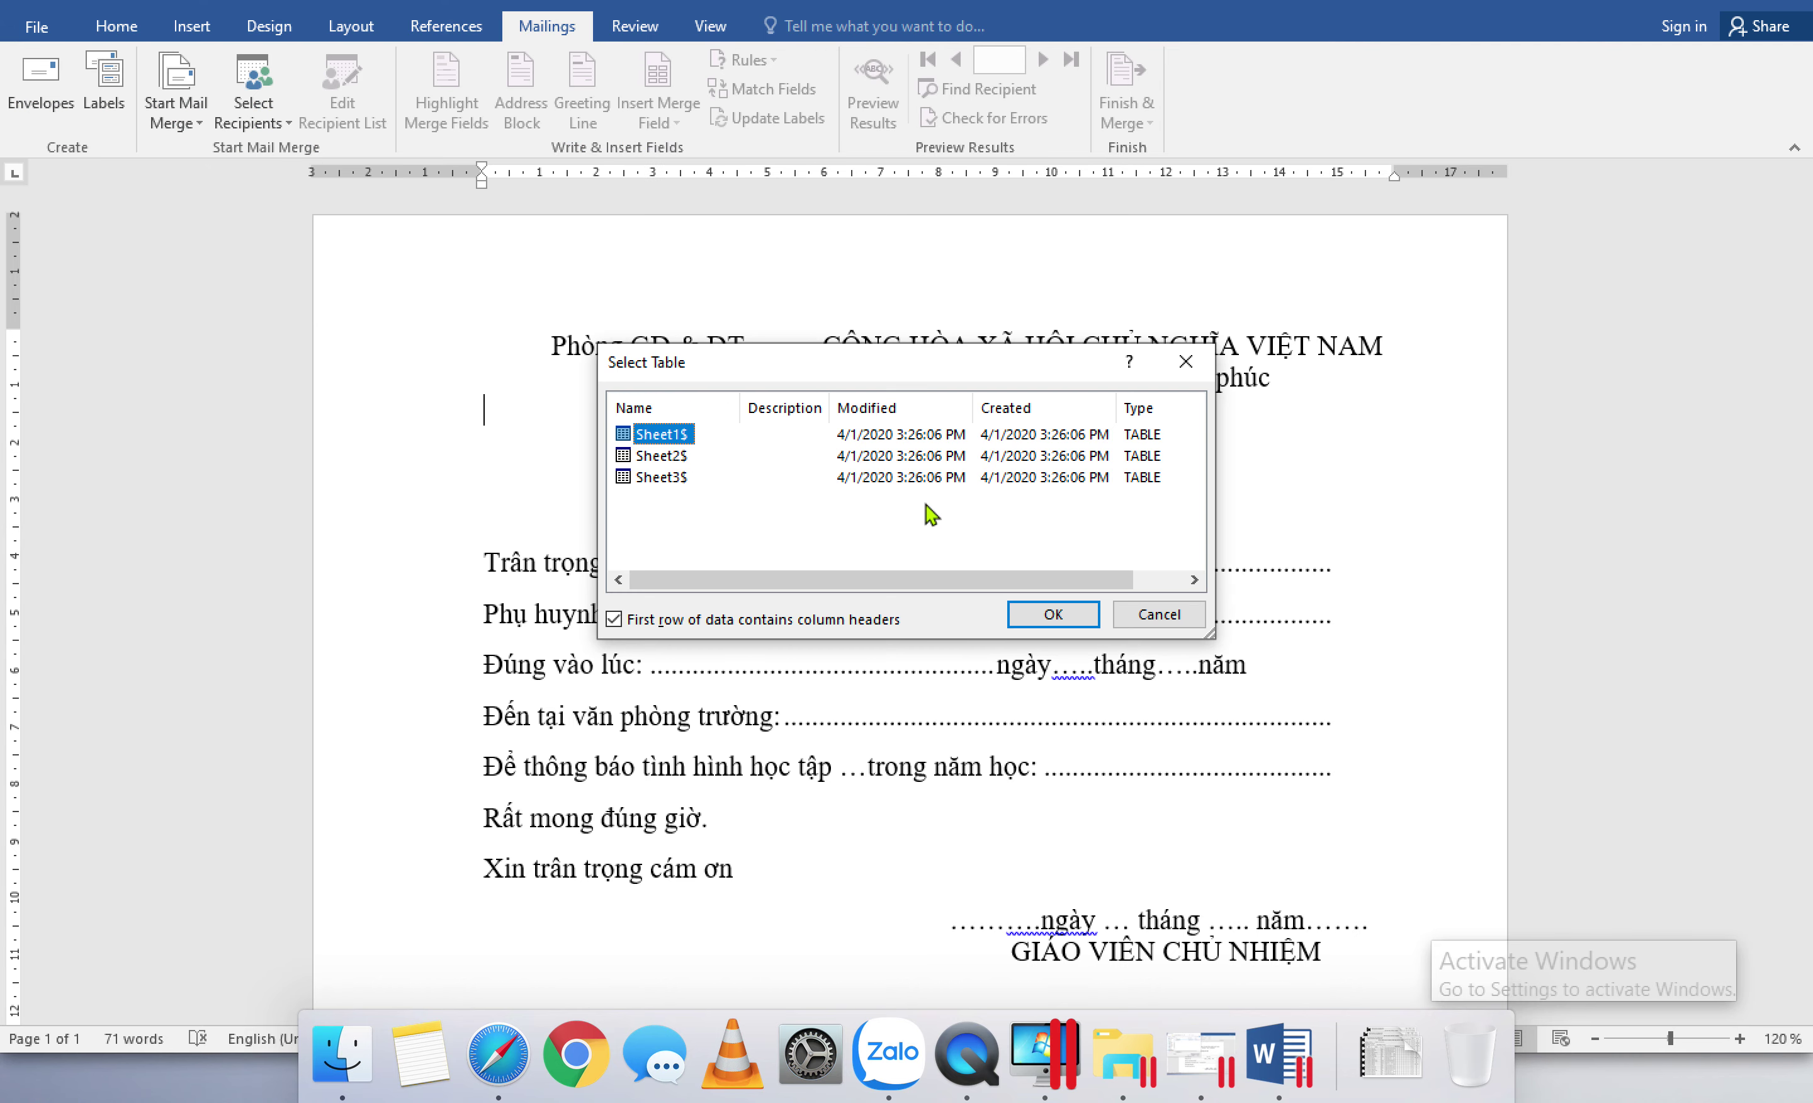
{"action": "left_click", "coordinate": [1055, 616]}
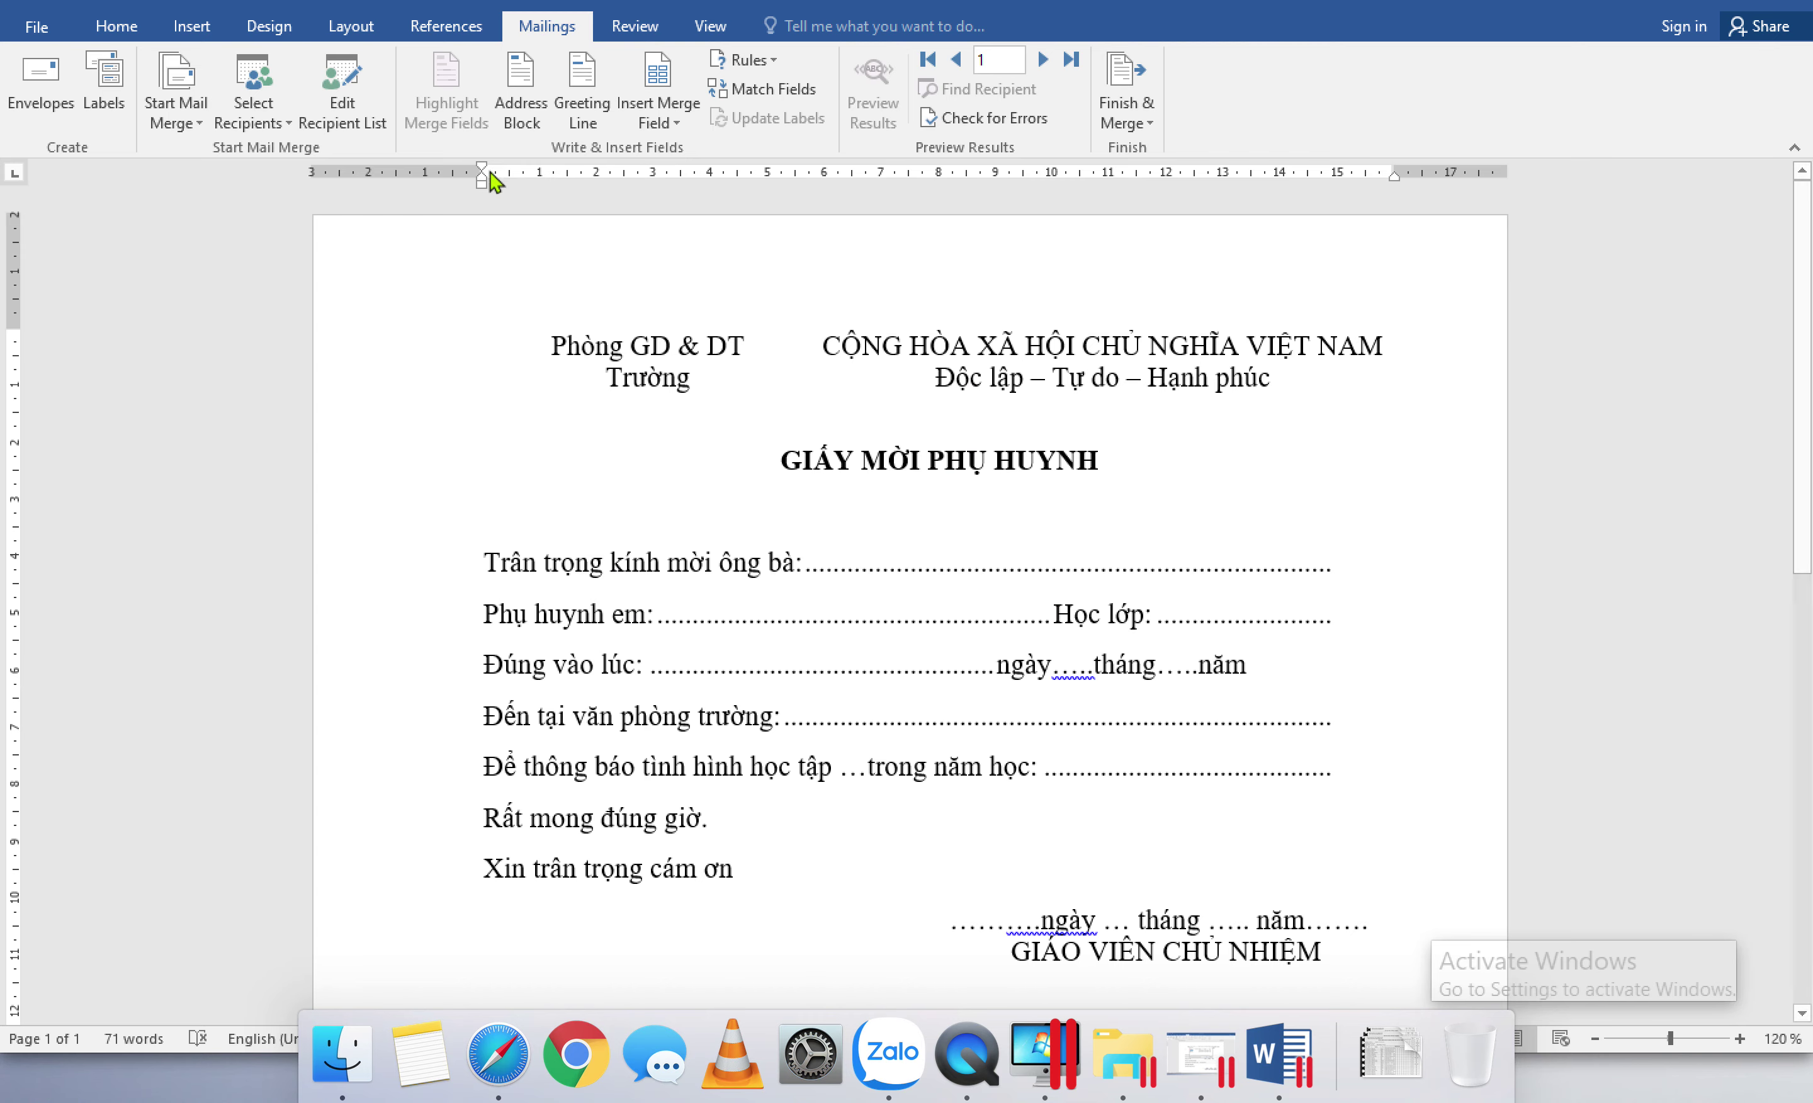
Step: Check the parent and student entries in the mail merge recipient list
{"action": "left_click", "coordinate": [340, 87]}
{"action": "mouse_move", "coordinate": [1274, 364]}
{"action": "left_mouse_down"}
{"action": "mouse_move", "coordinate": [1274, 425]}
{"action": "mouse_move", "coordinate": [1274, 338]}
{"action": "left_mouse_up"}
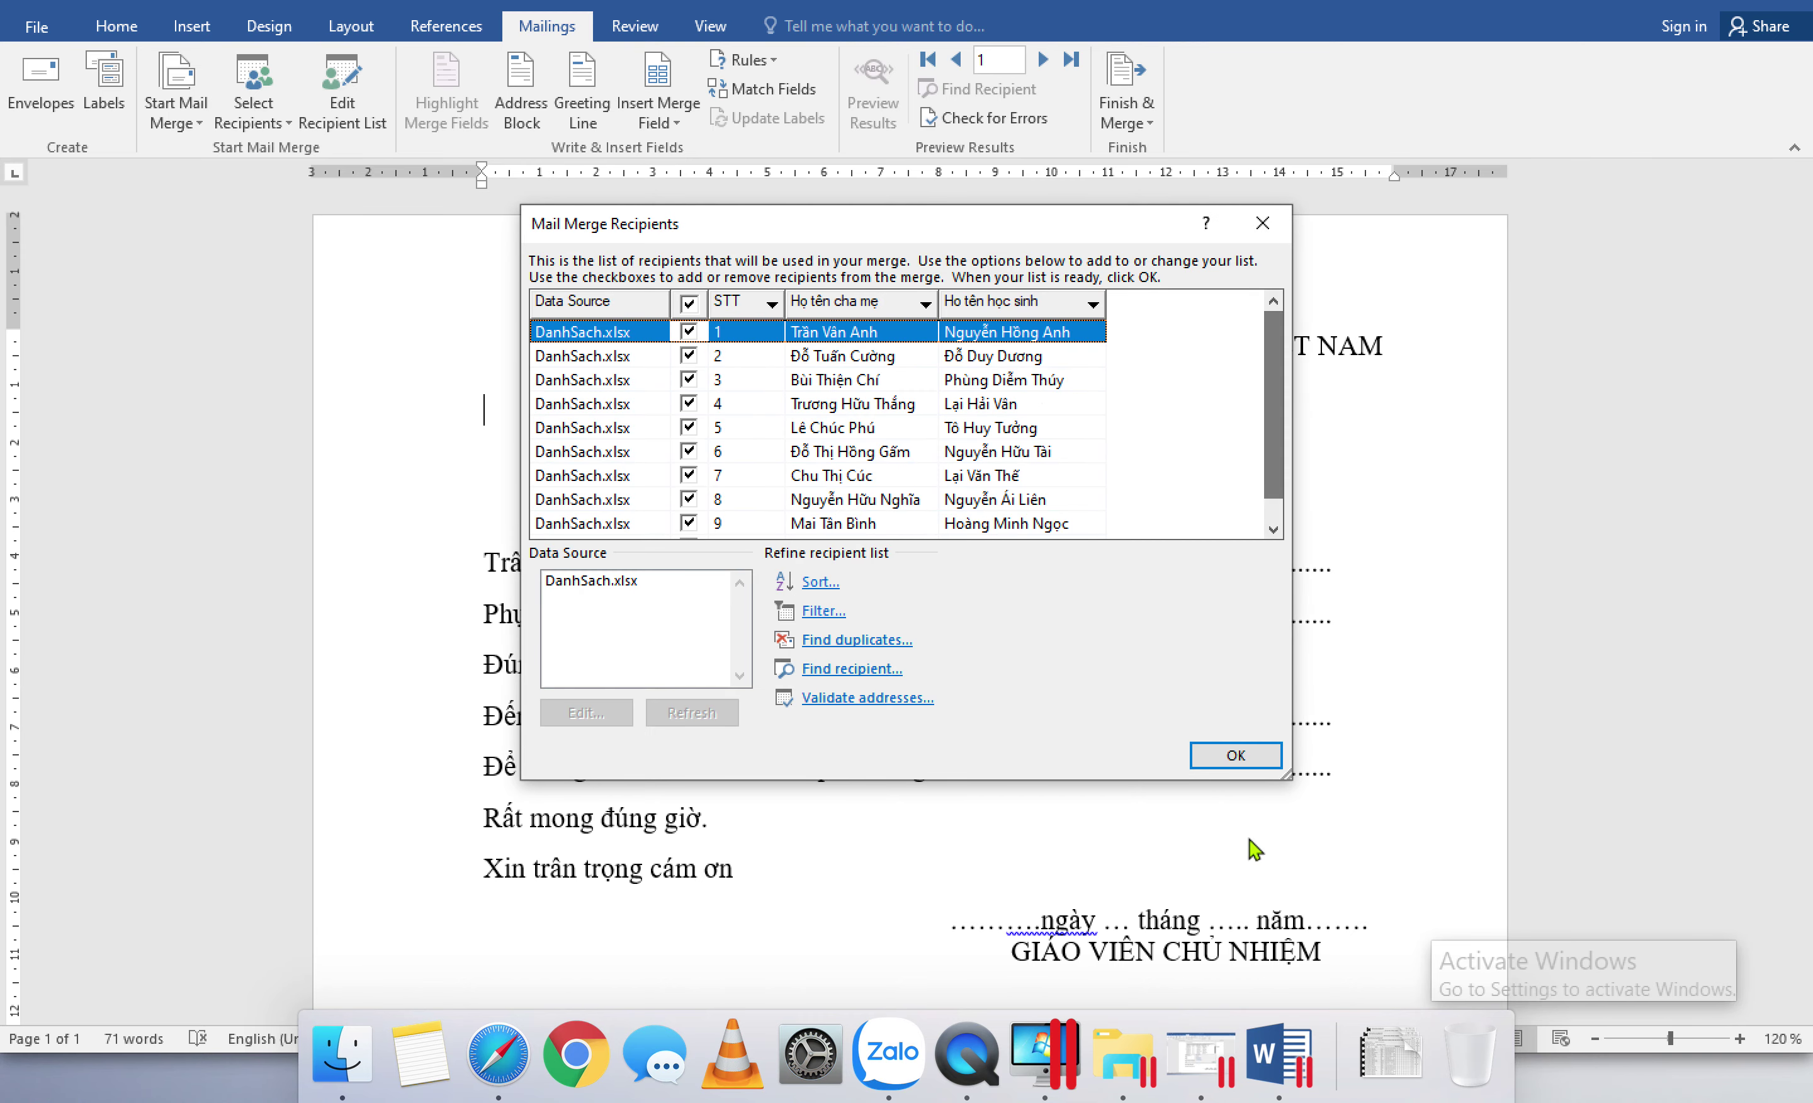
{"action": "left_click", "coordinate": [1215, 754]}
Step: Insert the Họ_tên_cha_mẹ merge field after "Trân trọng kính mời ông bà:" and Ho_tên_học_sinh after "Phụ huynh em:"
{"action": "left_click", "coordinate": [807, 562]}
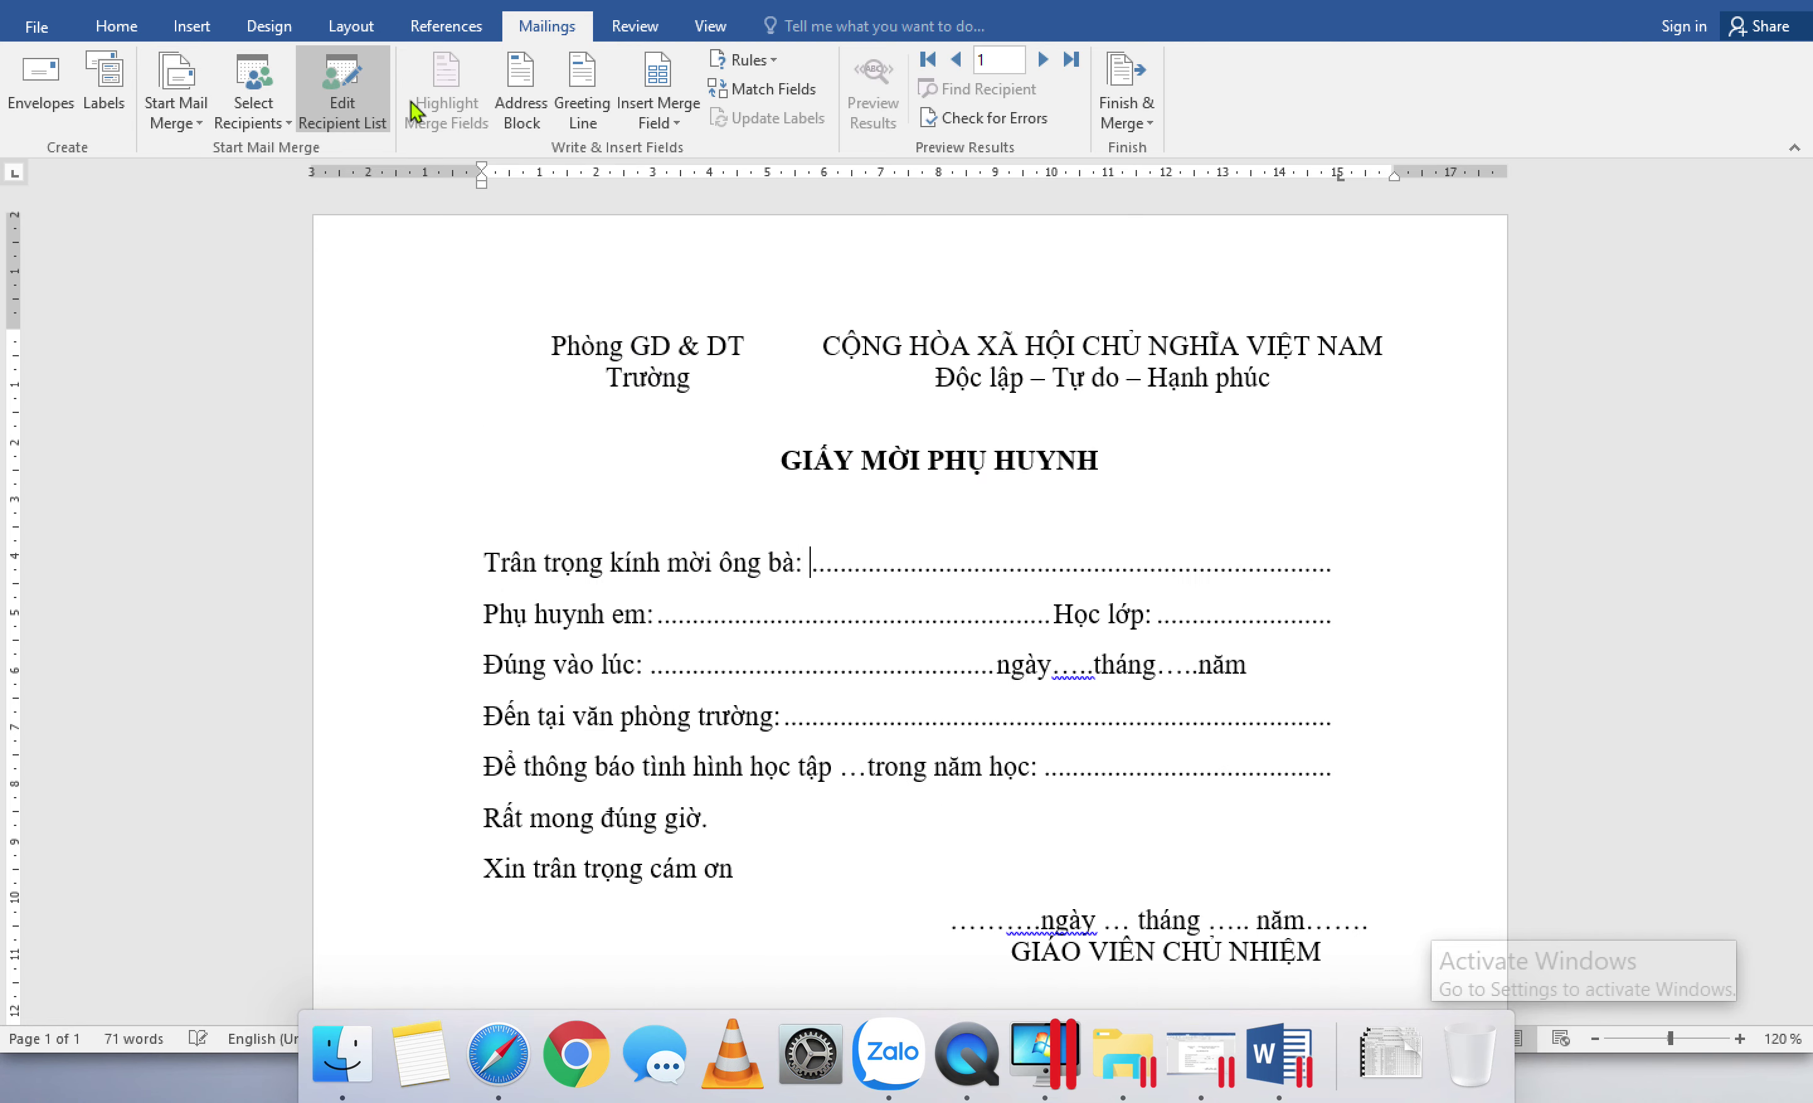
{"action": "left_click", "coordinate": [658, 120]}
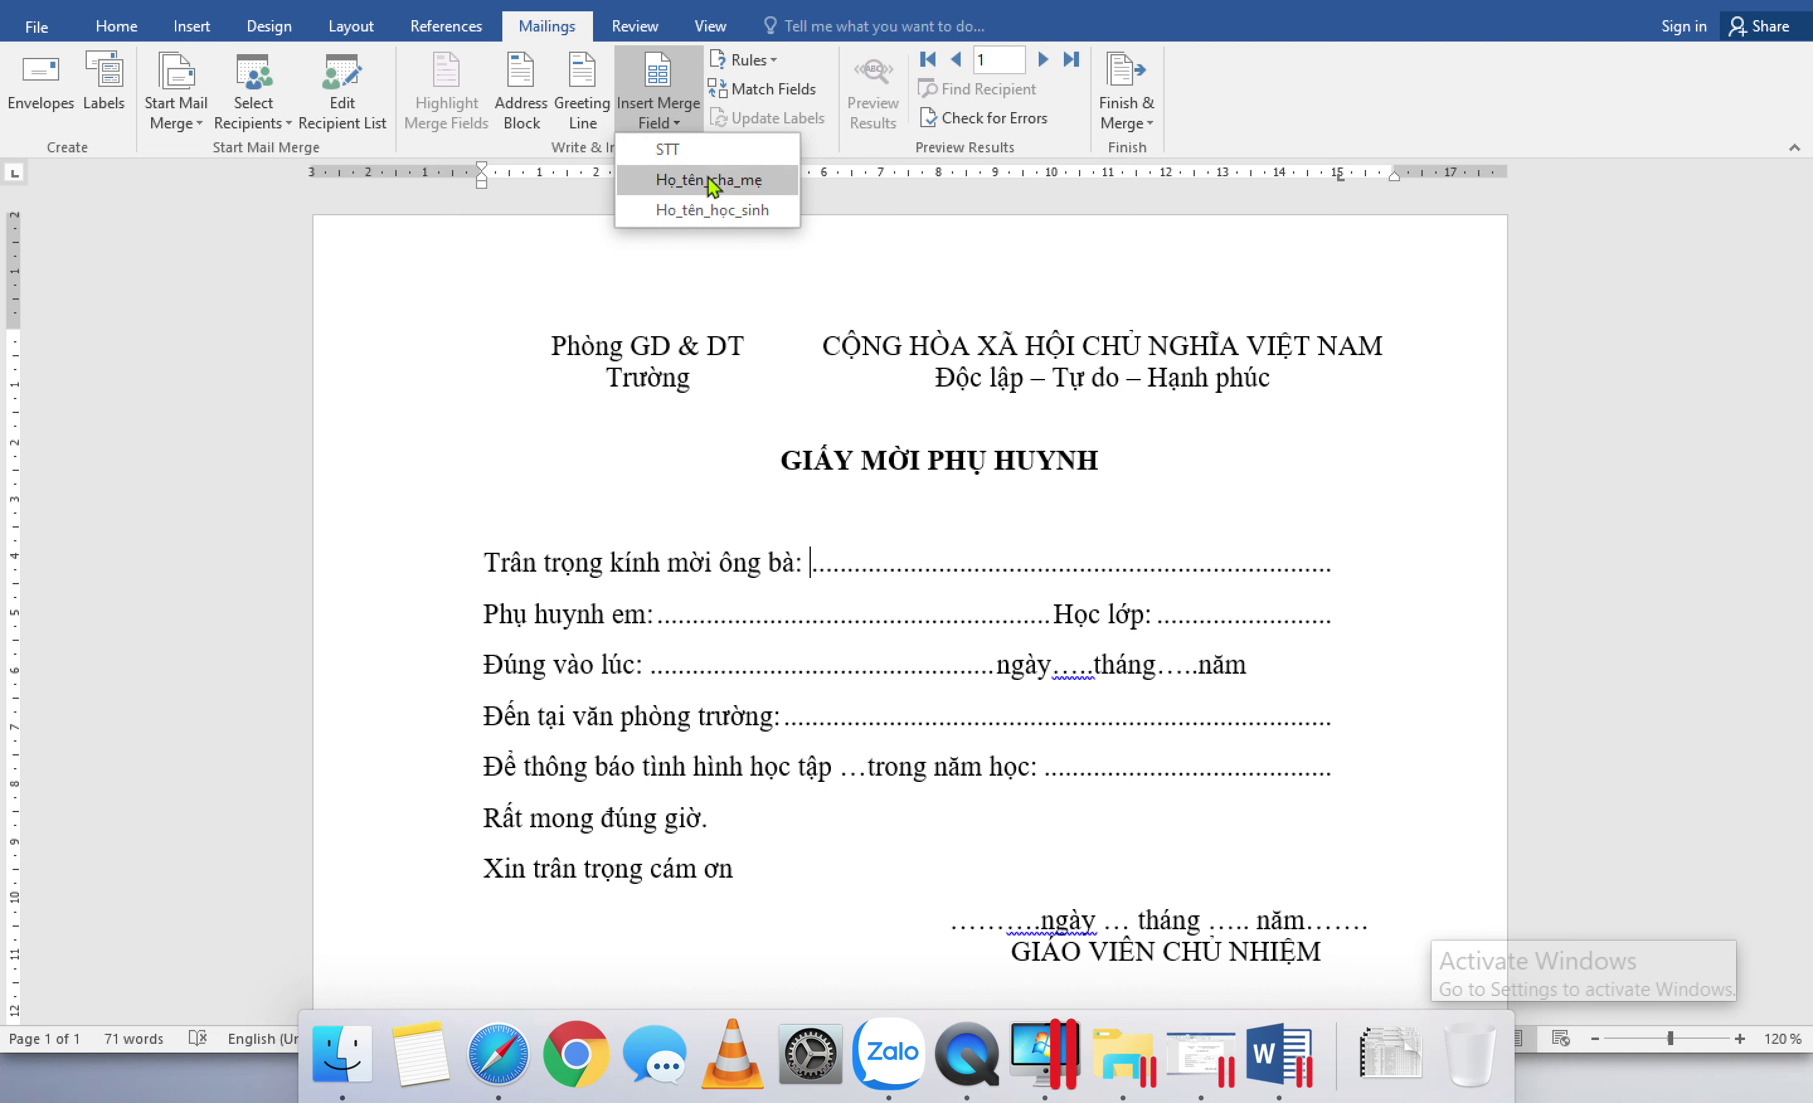
{"action": "left_click", "coordinate": [710, 181]}
{"action": "left_click", "coordinate": [662, 616]}
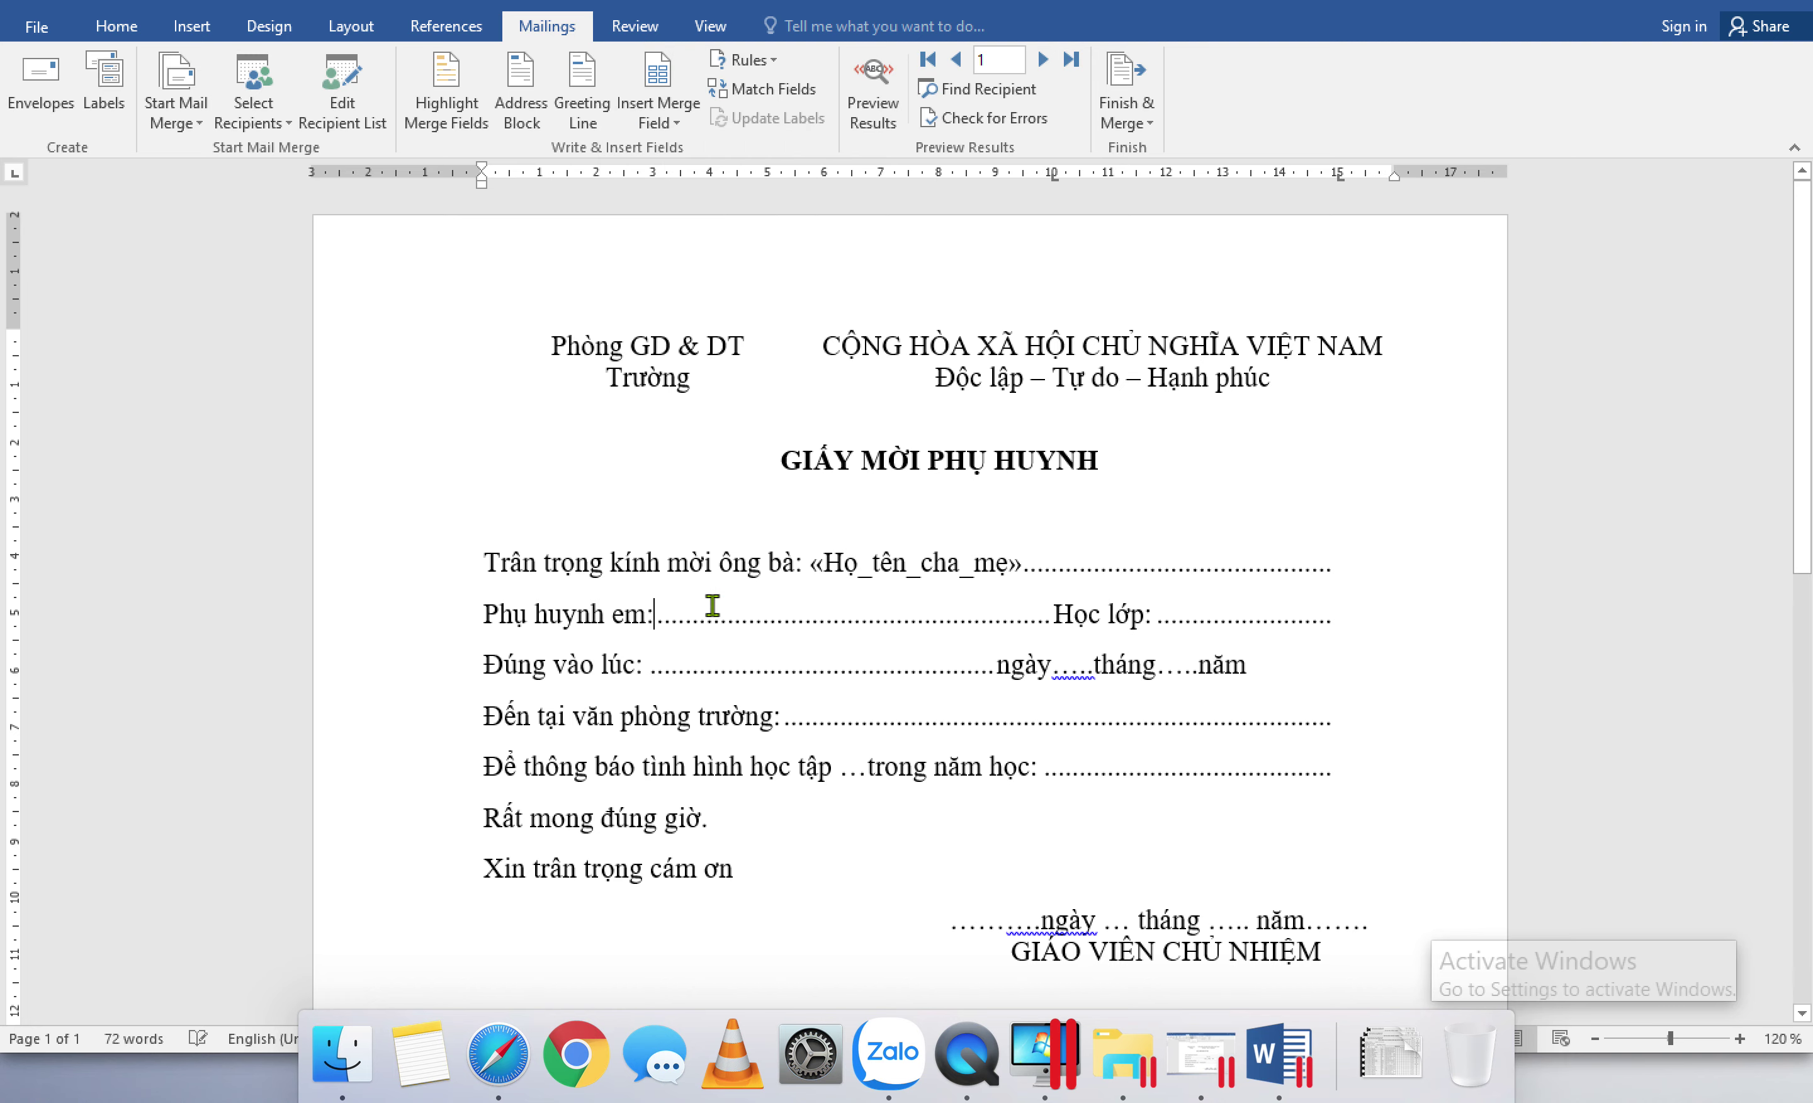
{"action": "left_click", "coordinate": [672, 115]}
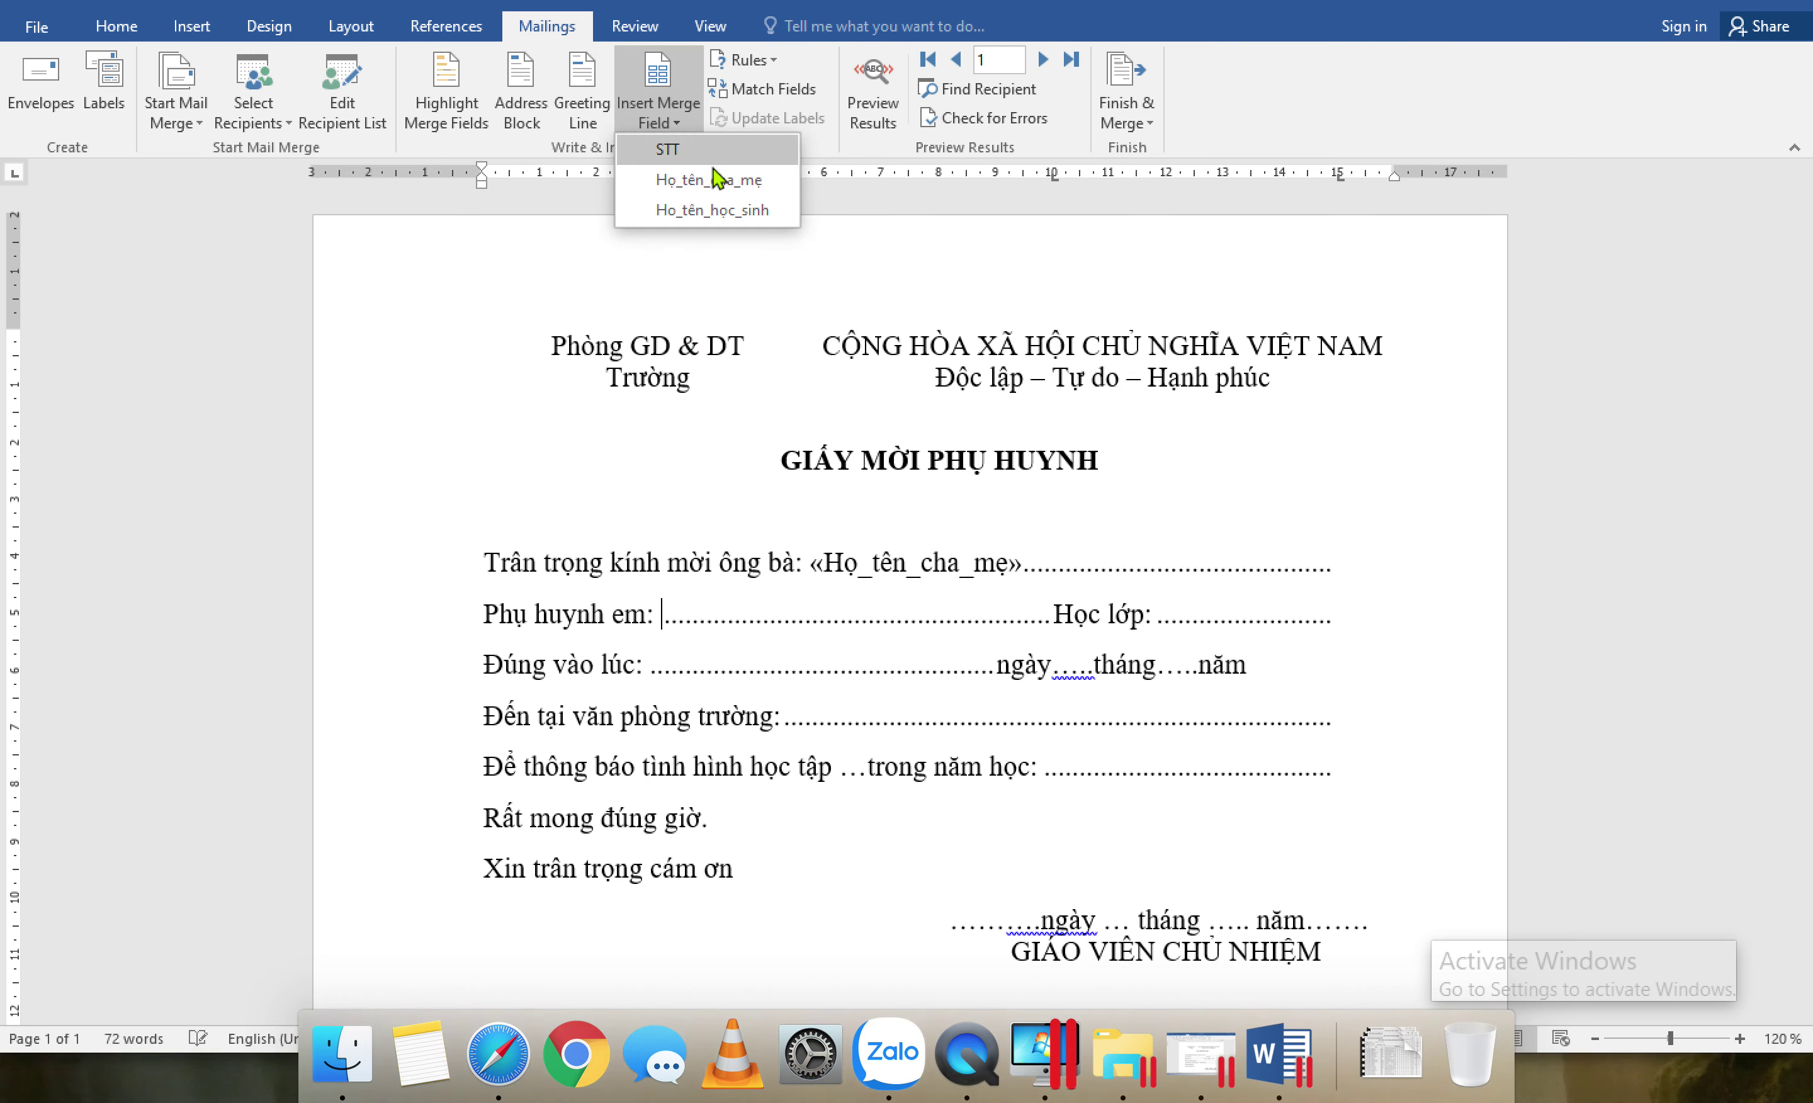
{"action": "left_click", "coordinate": [715, 210]}
{"action": "left_click", "coordinate": [1163, 613]}
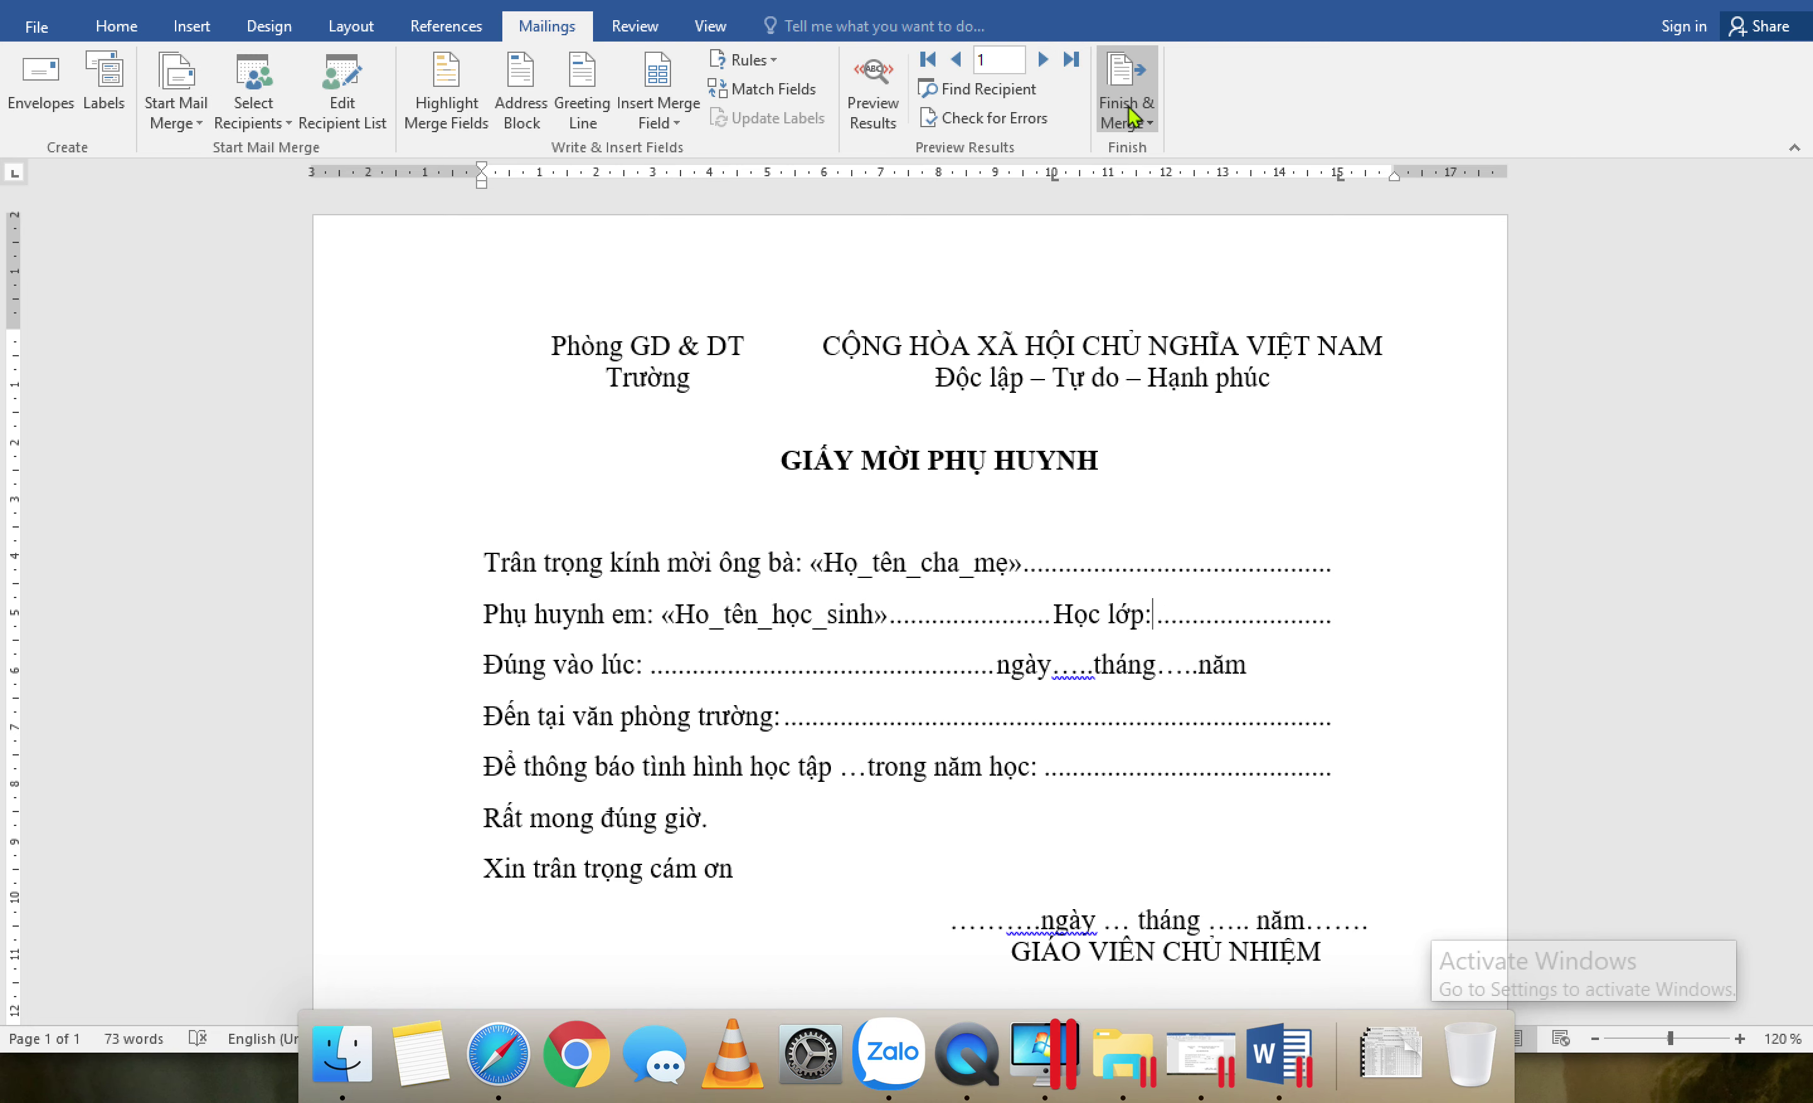
Step: Preview the first two merged invitations and merge the letters into editable individual documents
{"action": "left_click", "coordinate": [871, 95]}
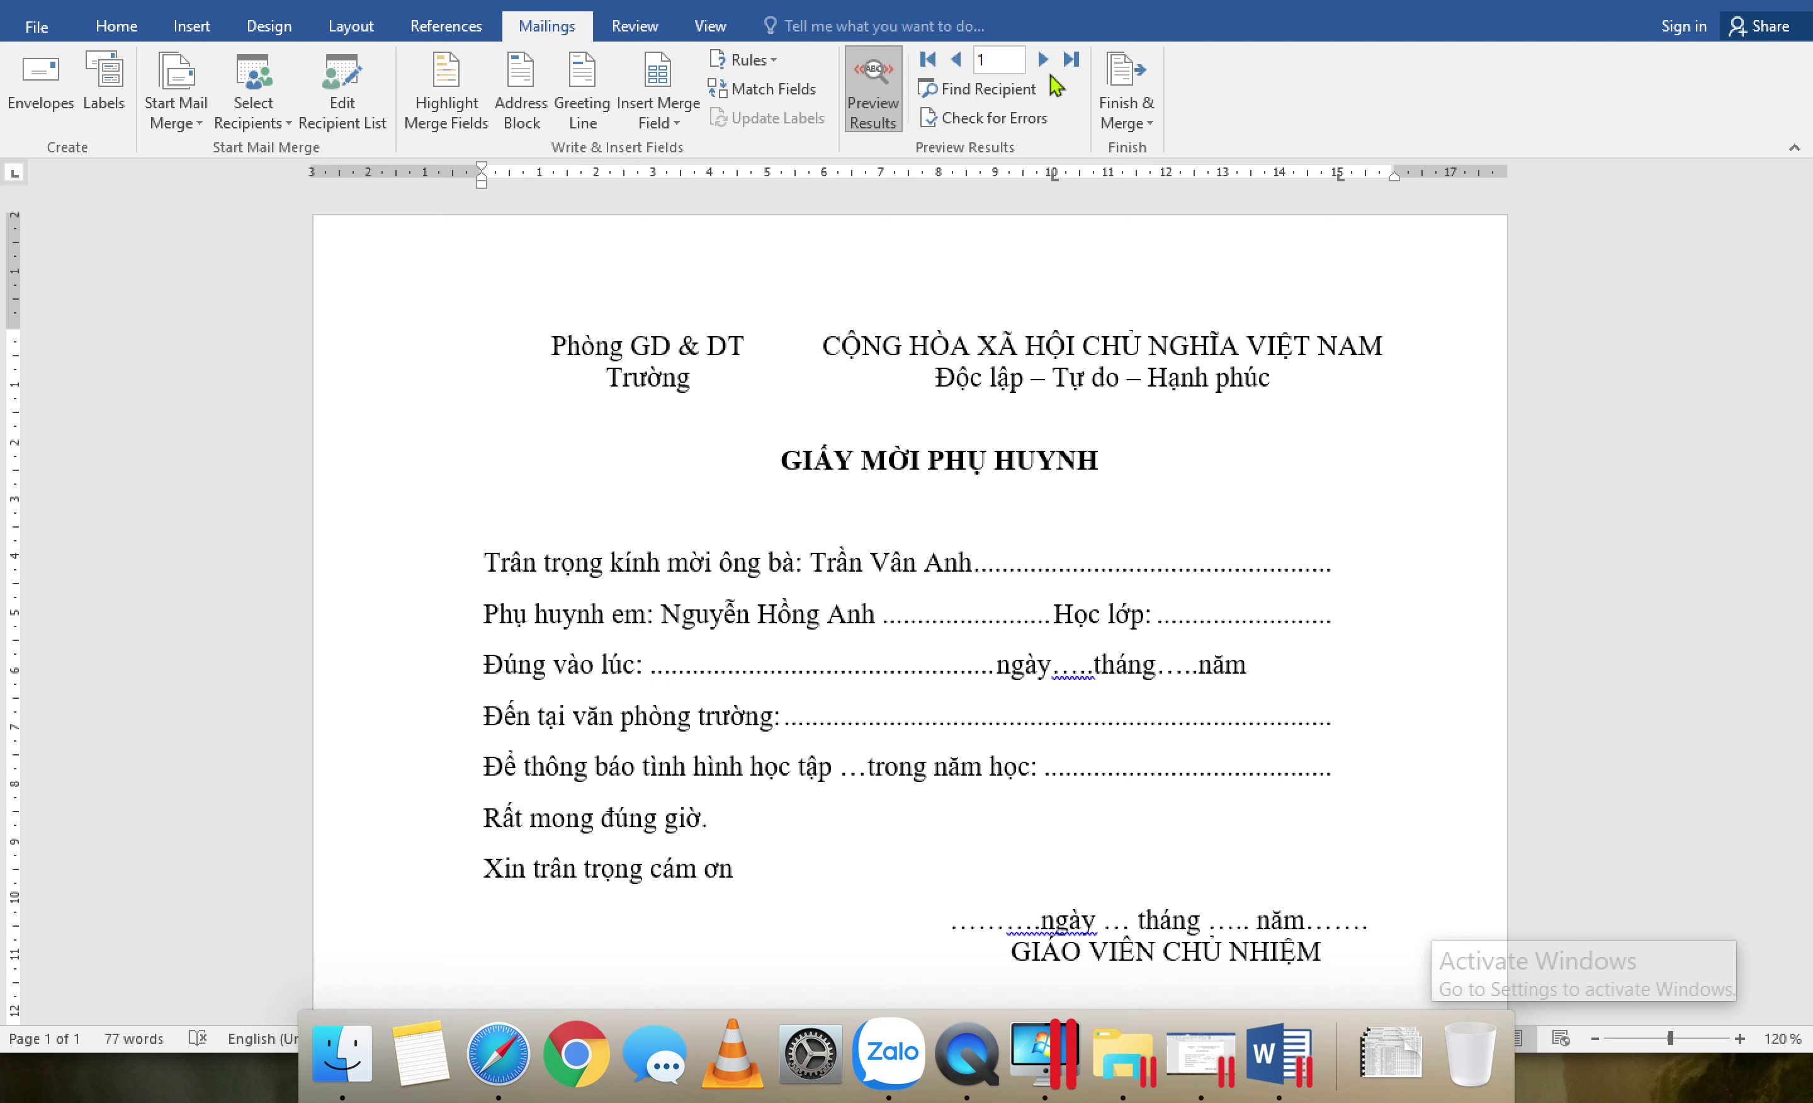
{"action": "left_click", "coordinate": [1045, 61]}
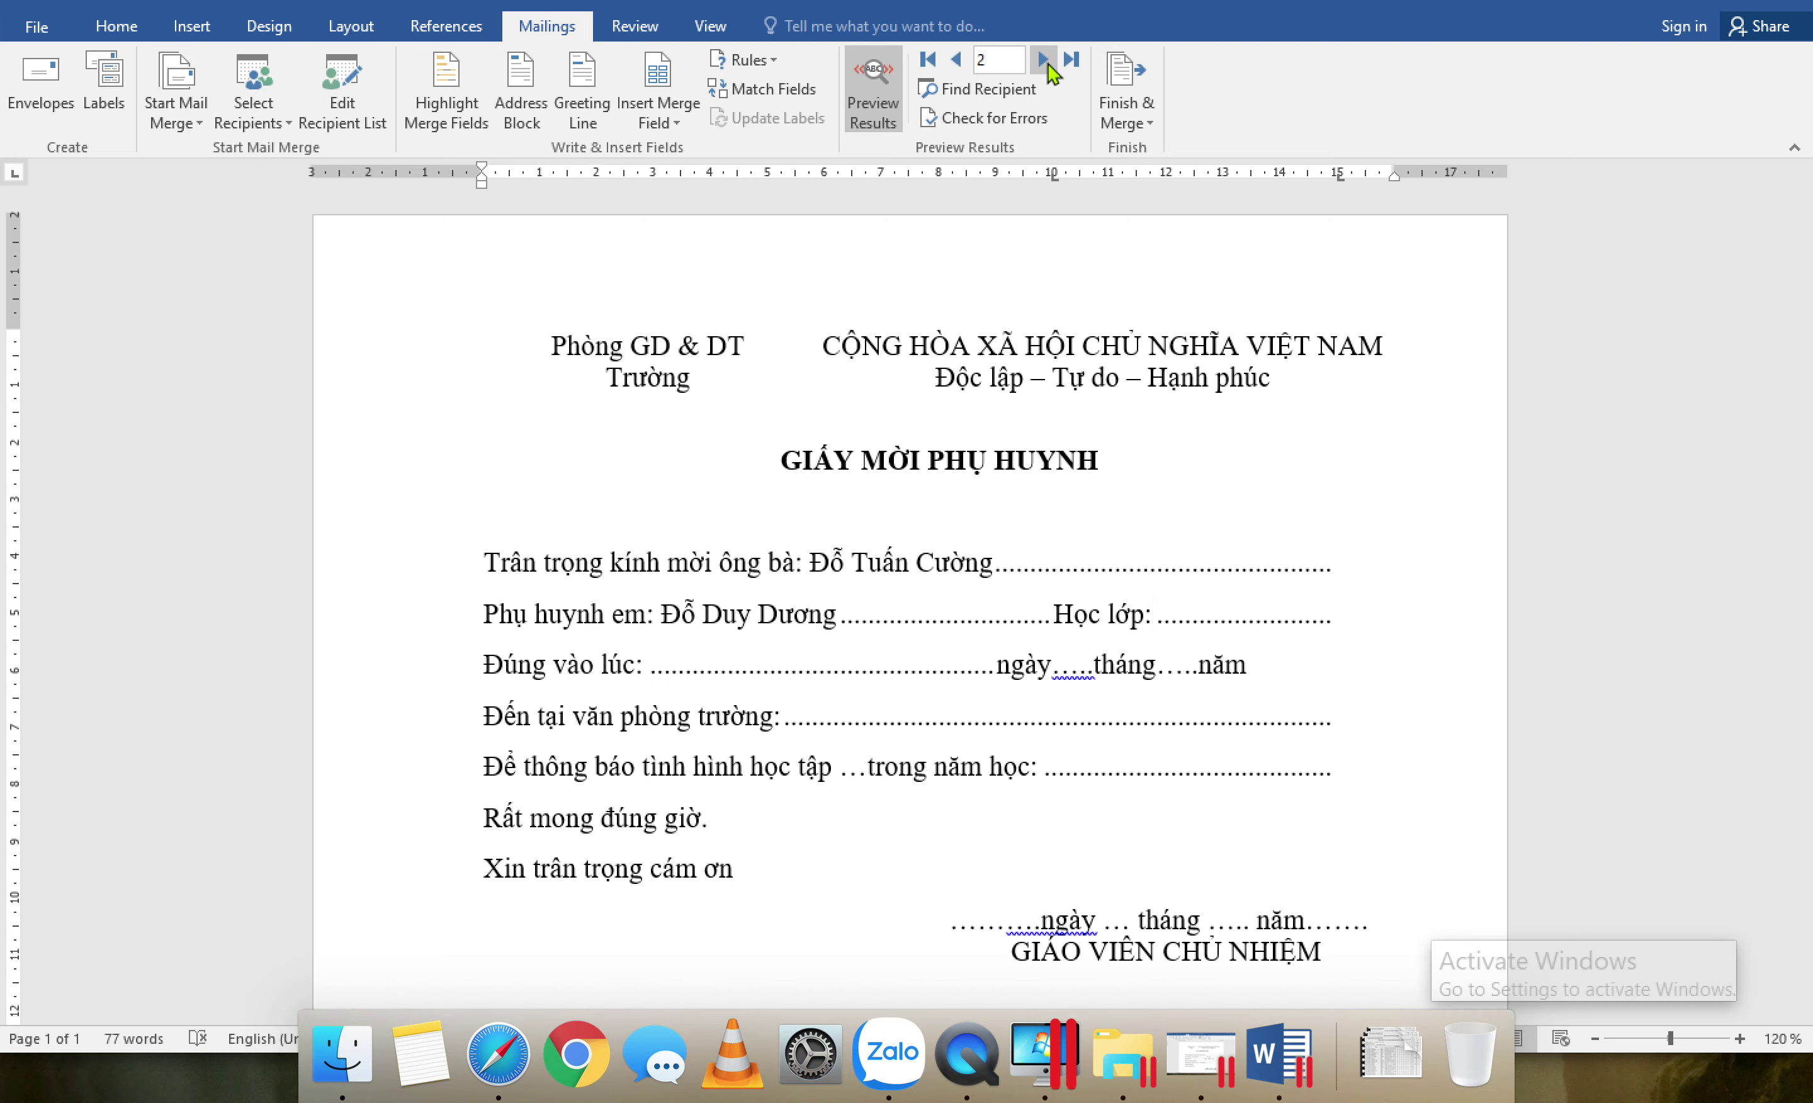
{"action": "left_click", "coordinate": [1117, 81]}
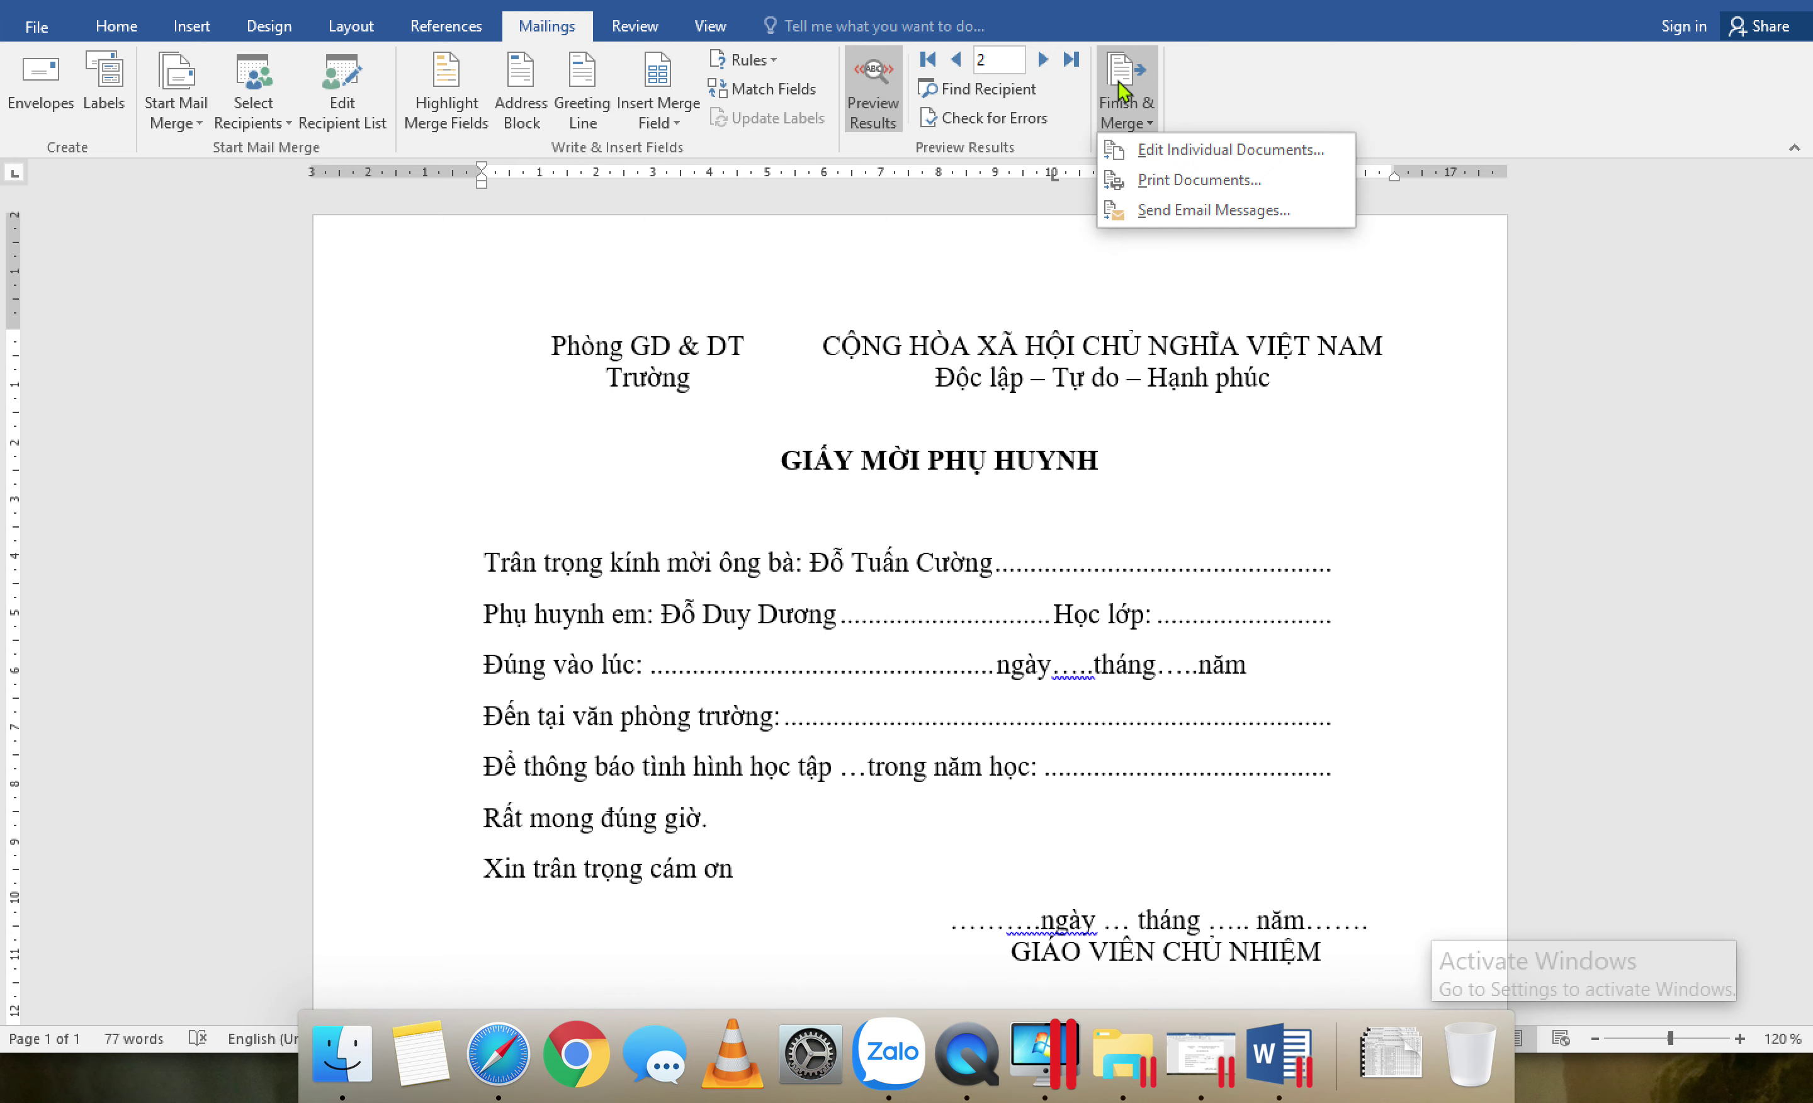
{"action": "left_click", "coordinate": [1162, 152]}
{"action": "left_click", "coordinate": [895, 568]}
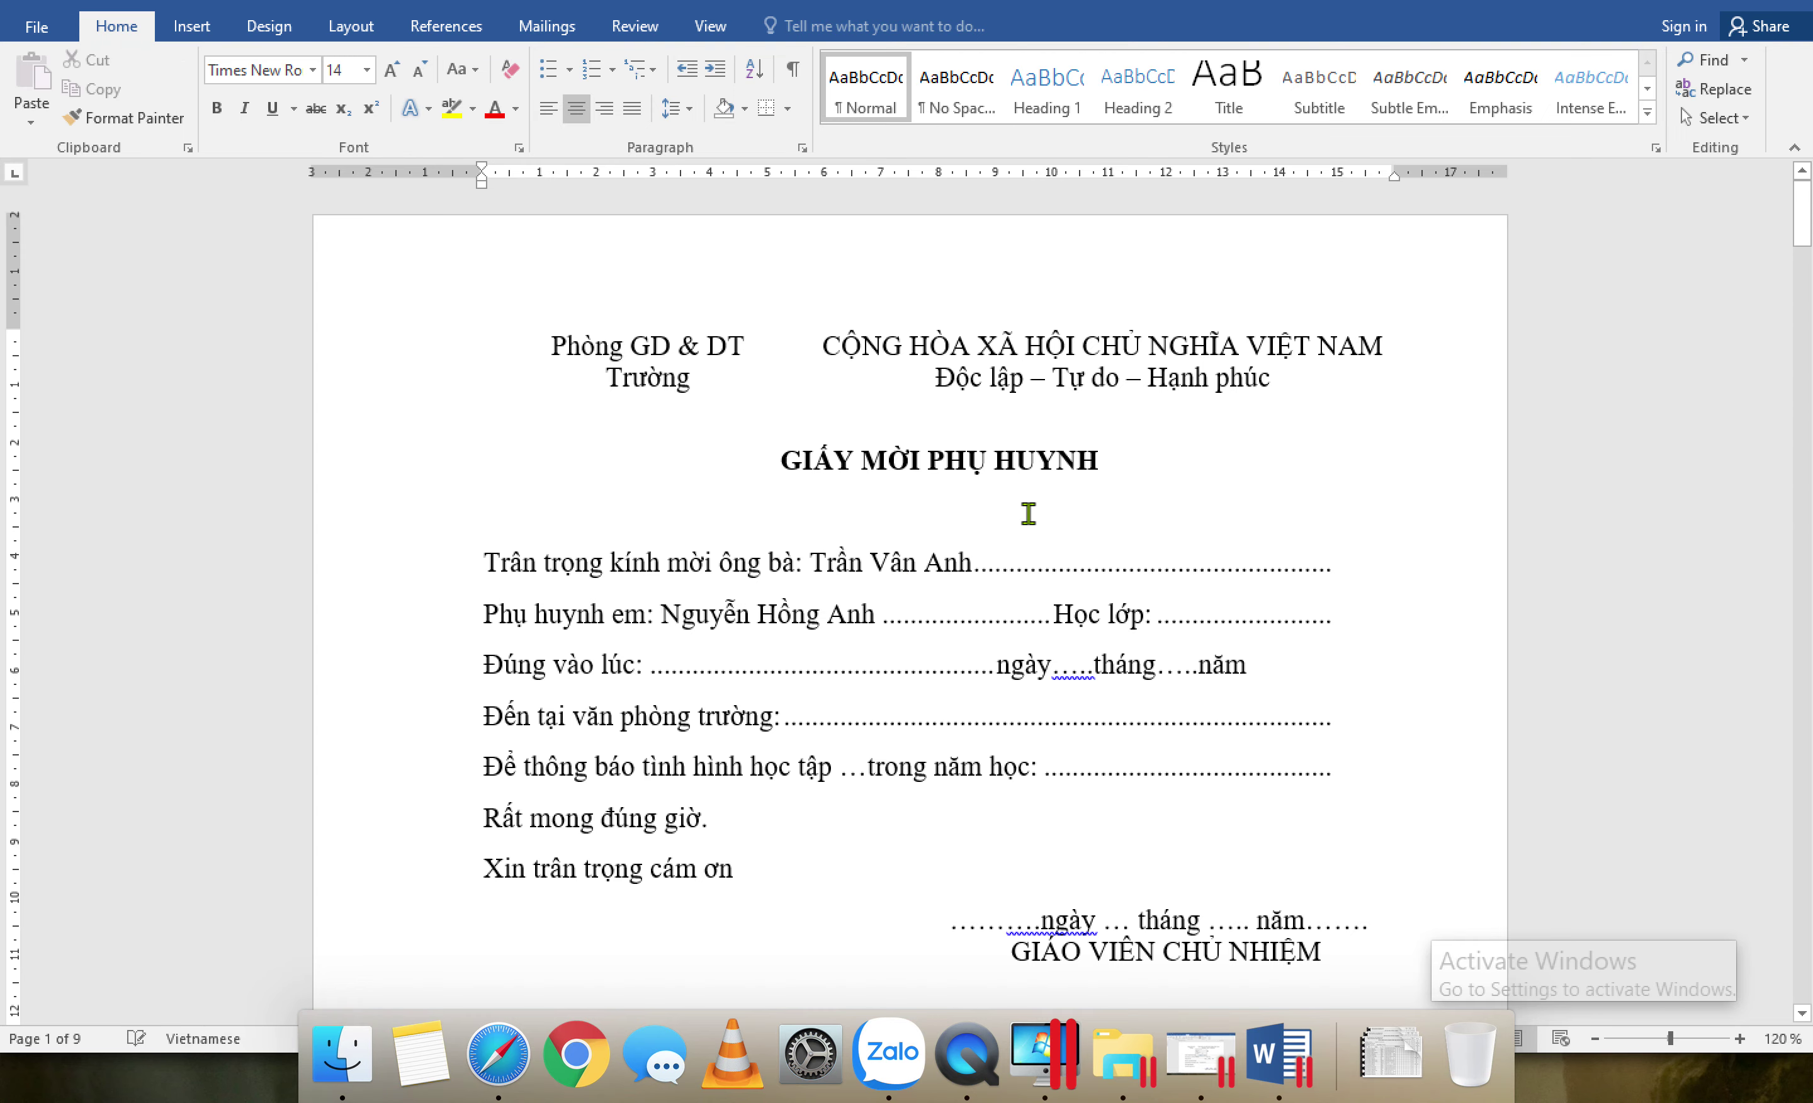
{"action": "scroll", "coordinate": [1037, 510], "scroll_direction": "down", "scroll_amount": 20}
{"action": "scroll", "coordinate": [1008, 518], "scroll_direction": "down", "scroll_amount": 7}
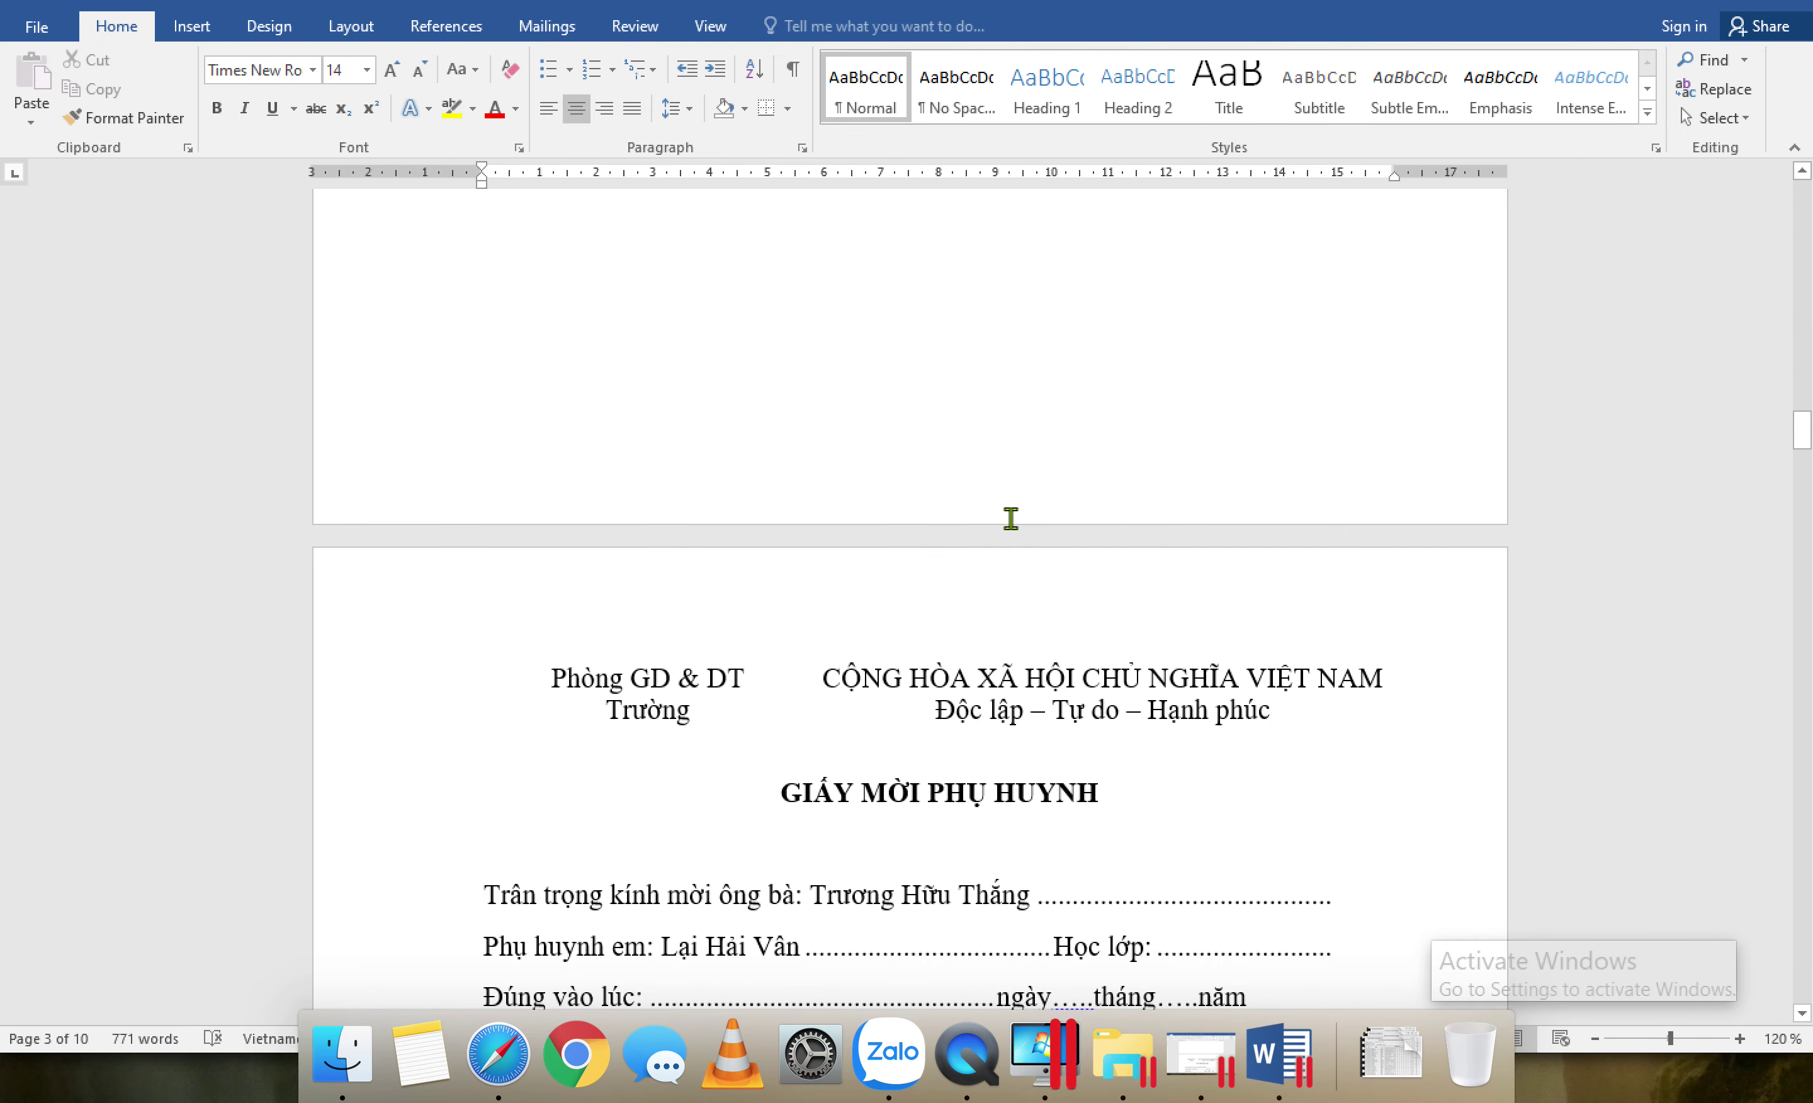
Step: Look over all the merged parent invitations together at 30% zoom
{"action": "scroll", "coordinate": [1010, 518], "scroll_direction": "down", "scroll_amount": 7, "text": "ctrl"}
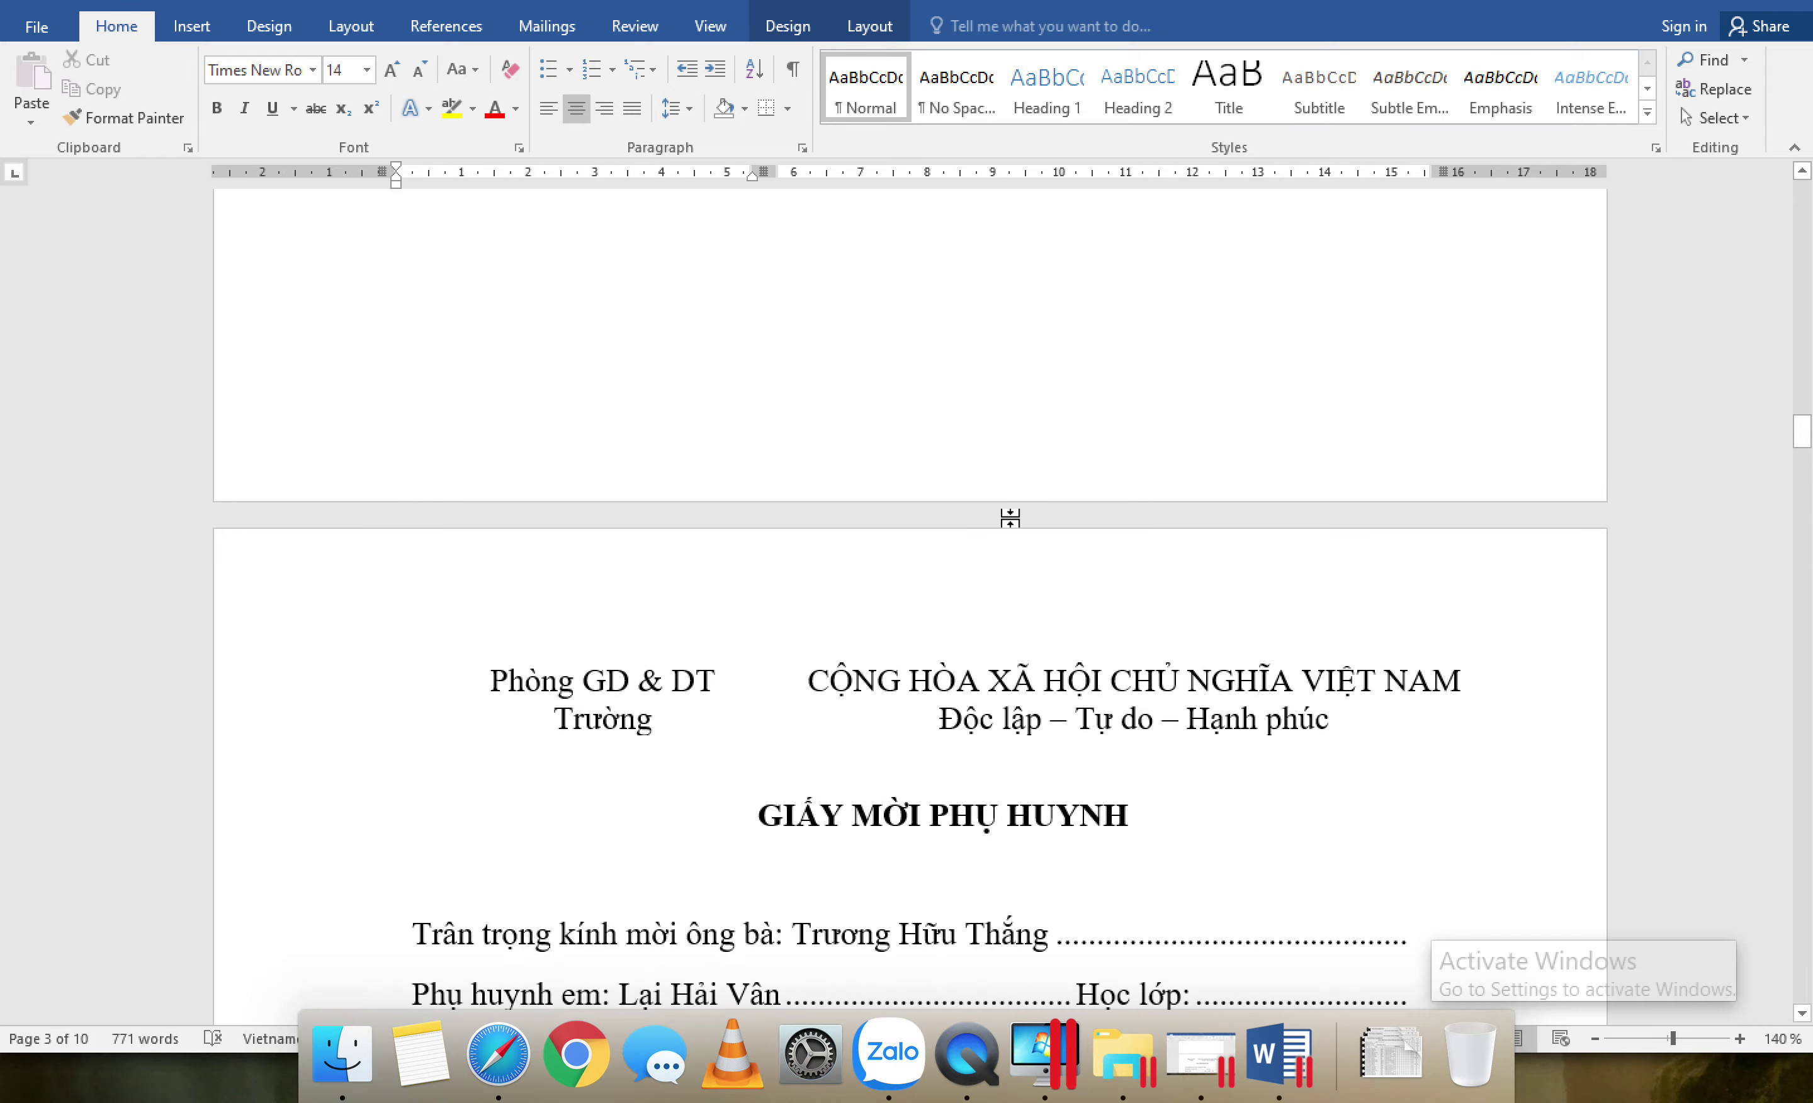
{"action": "scroll", "coordinate": [1011, 518], "scroll_direction": "down", "scroll_amount": 3, "text": "ctrl"}
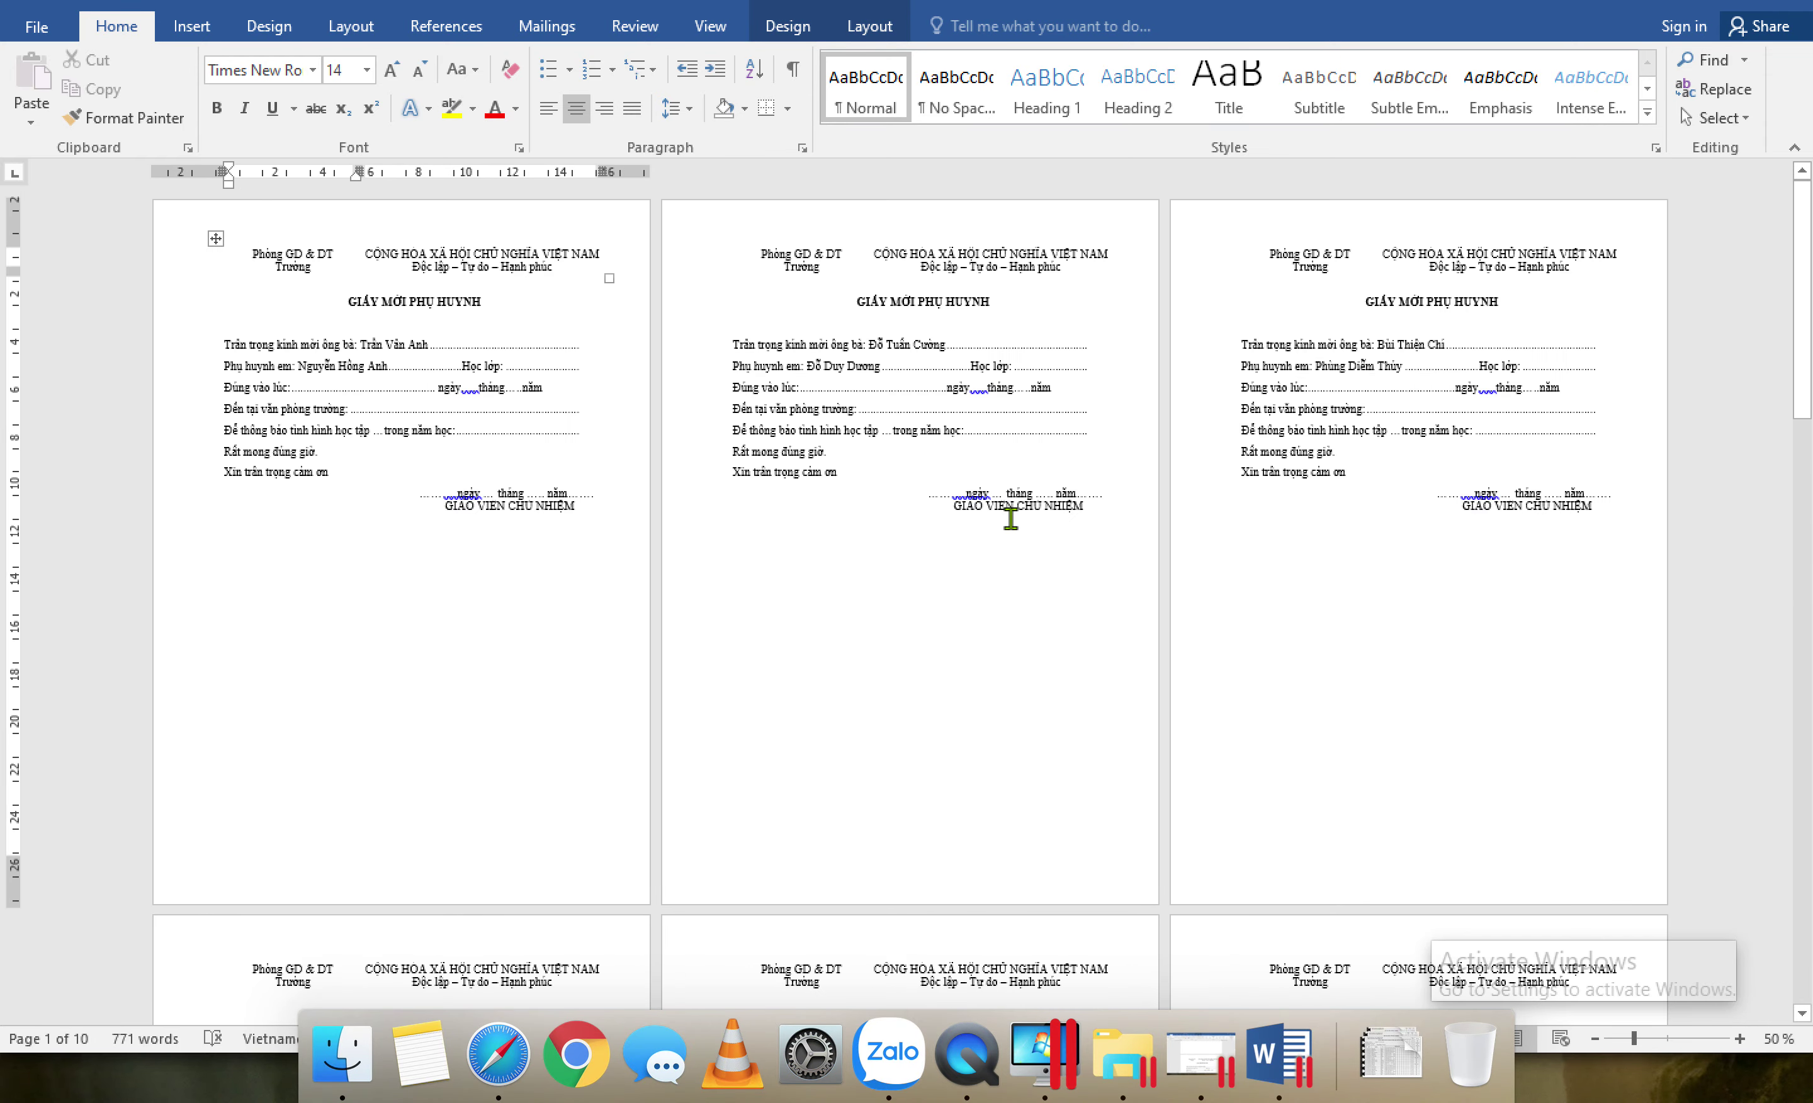
{"action": "scroll", "coordinate": [1010, 518], "scroll_direction": "down", "scroll_amount": 2, "text": "ctrl"}
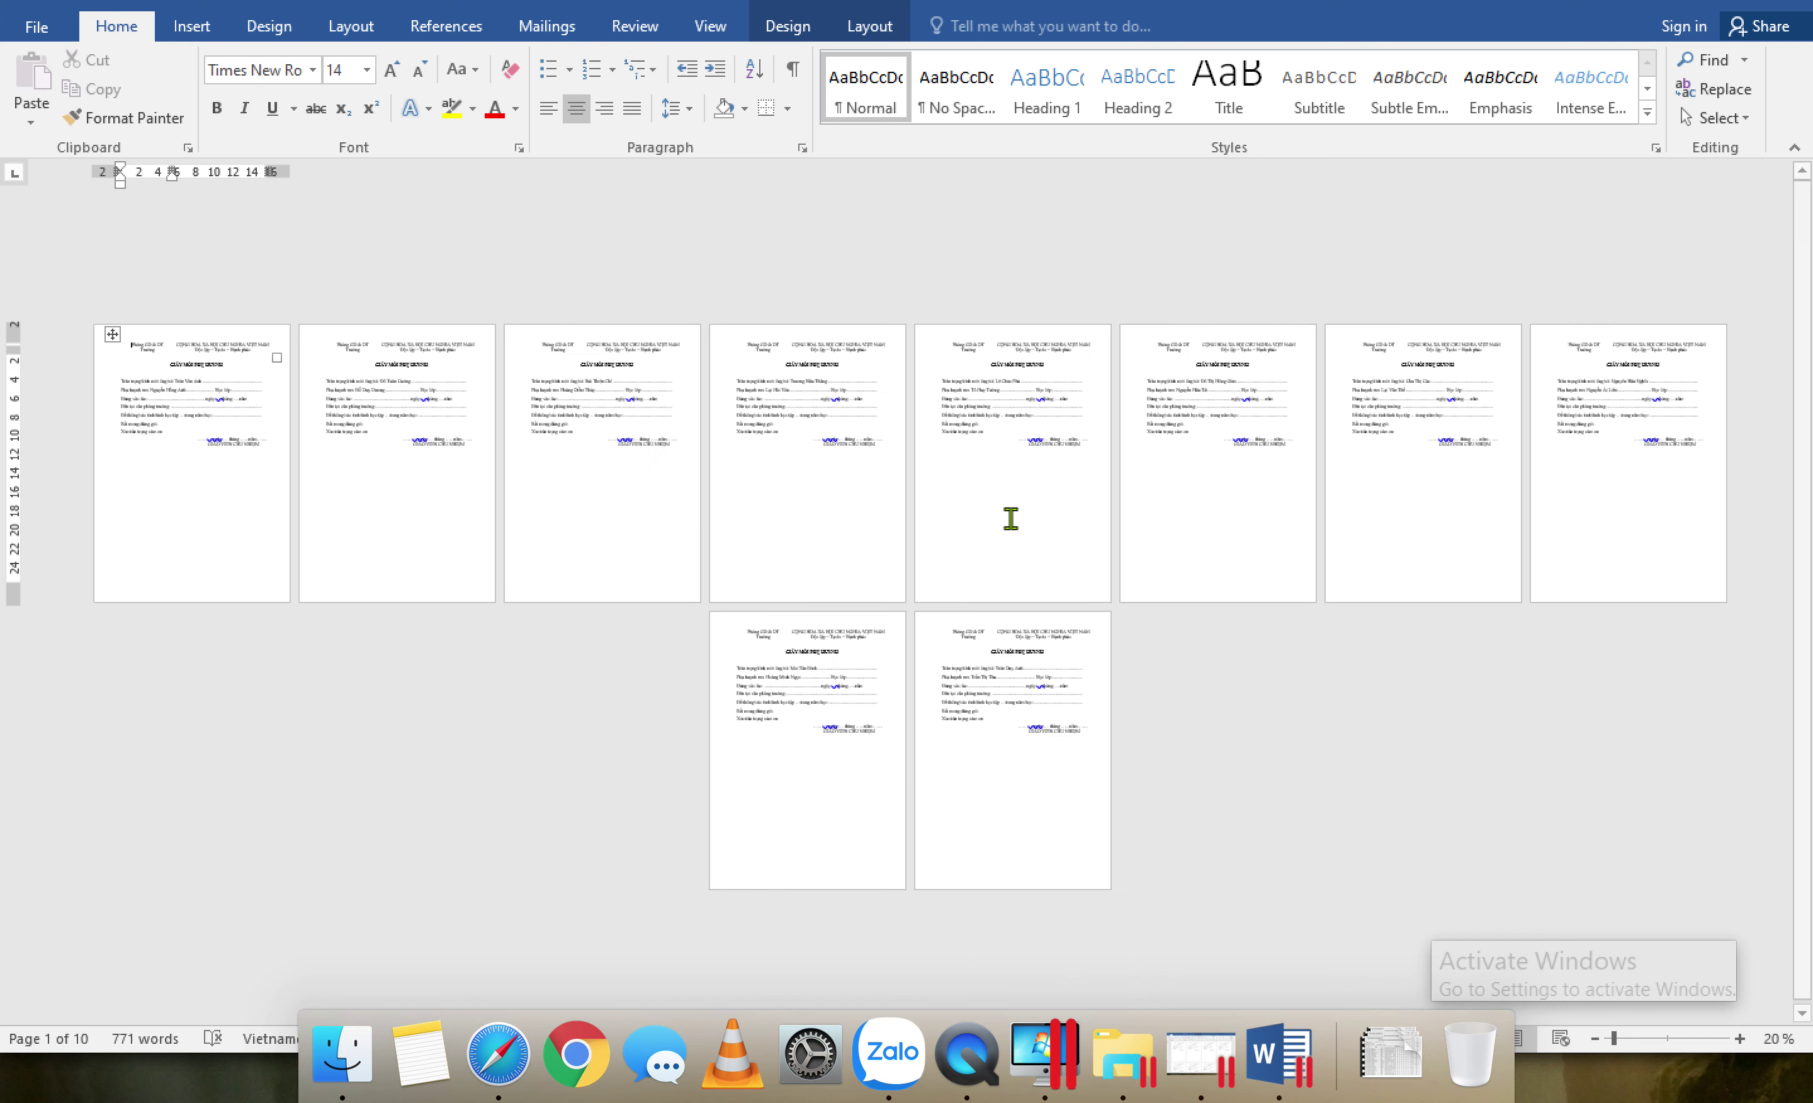
{"action": "scroll", "coordinate": [1011, 518], "scroll_direction": "up", "scroll_amount": 1, "text": "ctrl"}
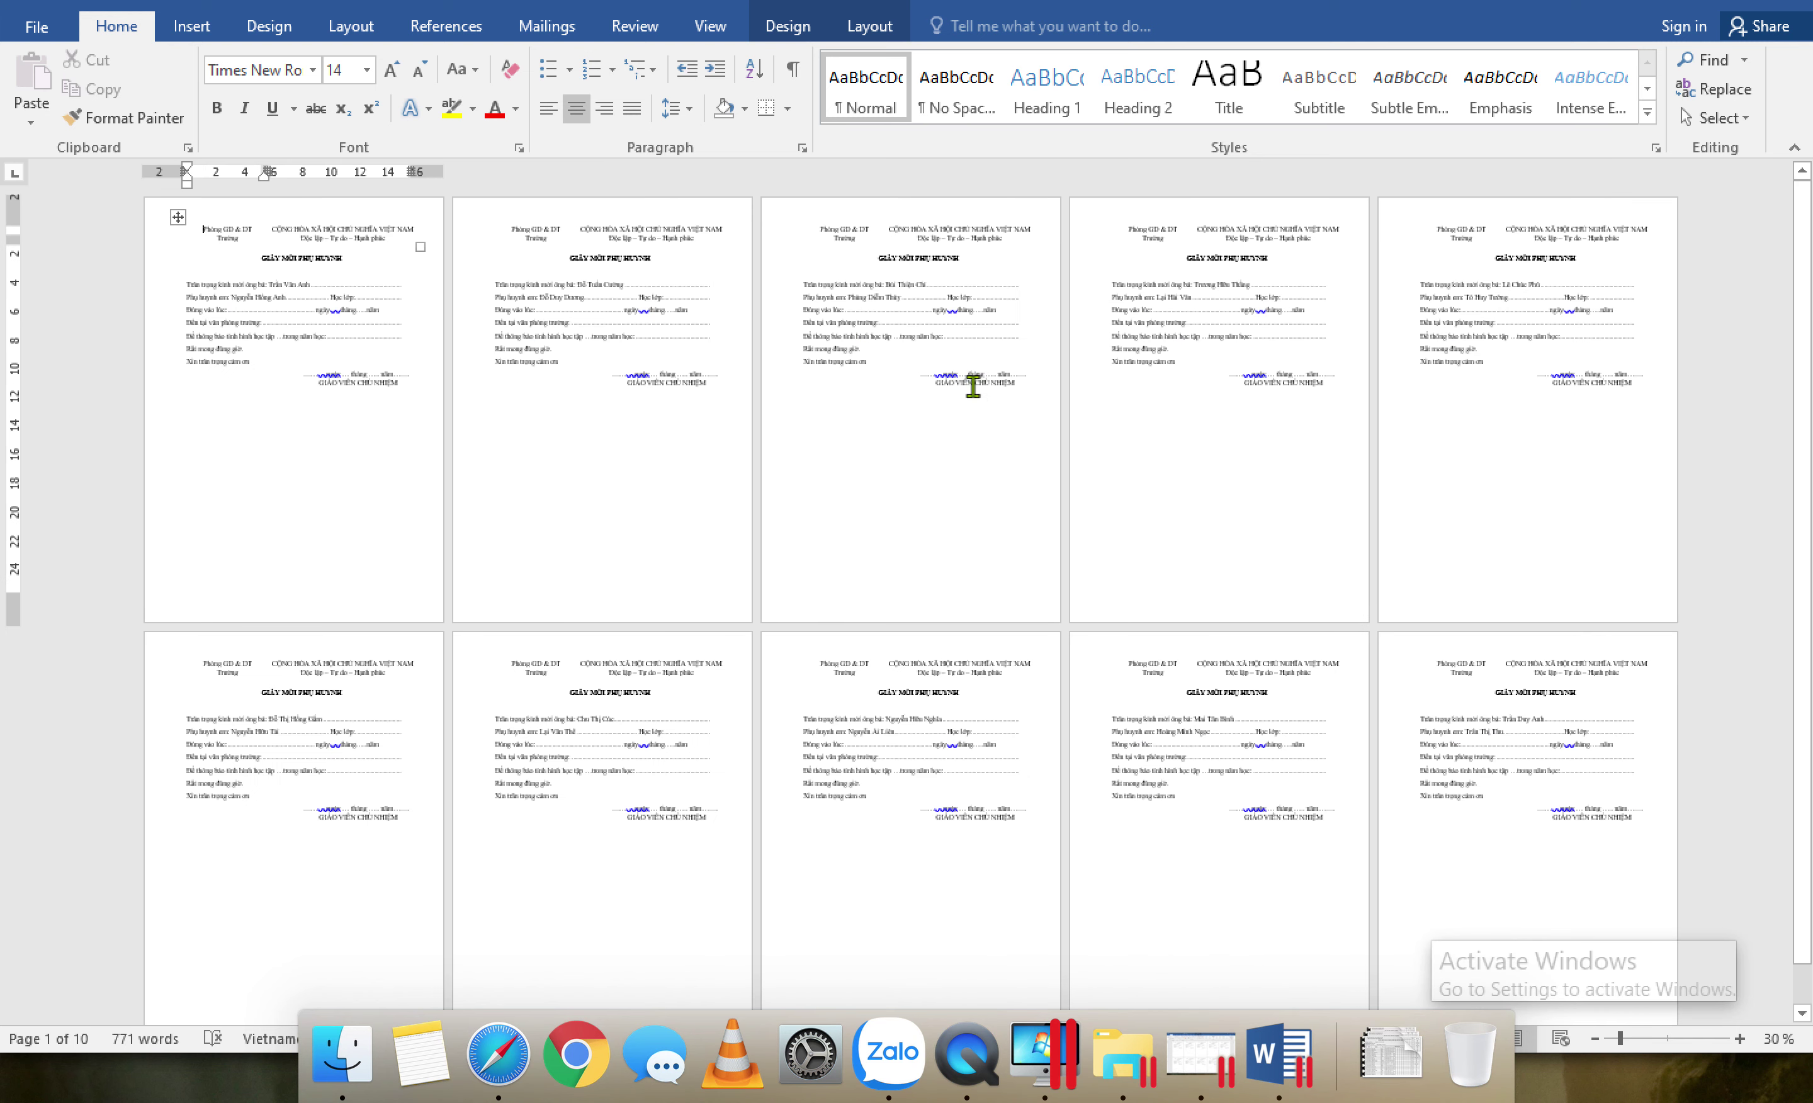
Step: Save the merged invitations as GiayMoiHoanThien in the XU LY VAN BAN NANG CAO > B3 > BT4 folder
{"action": "left_click", "coordinate": [36, 28]}
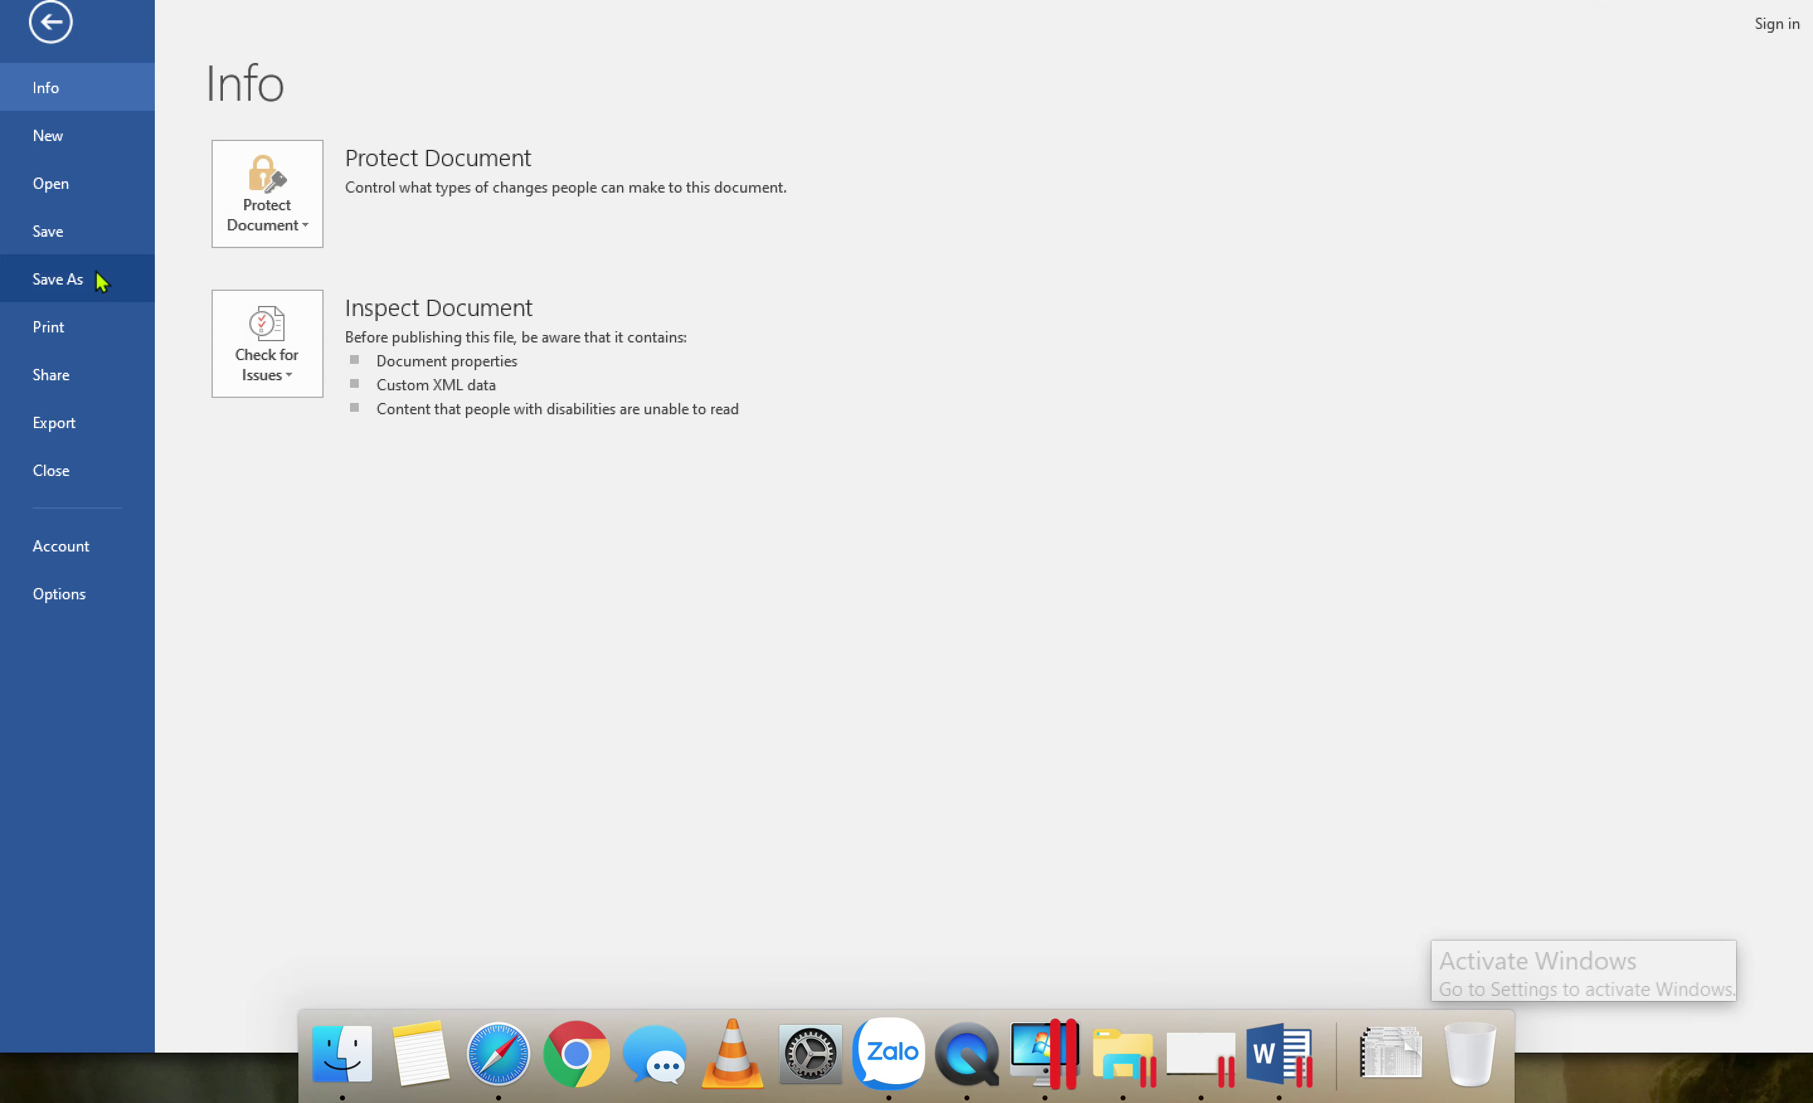
{"action": "left_click", "coordinate": [87, 289]}
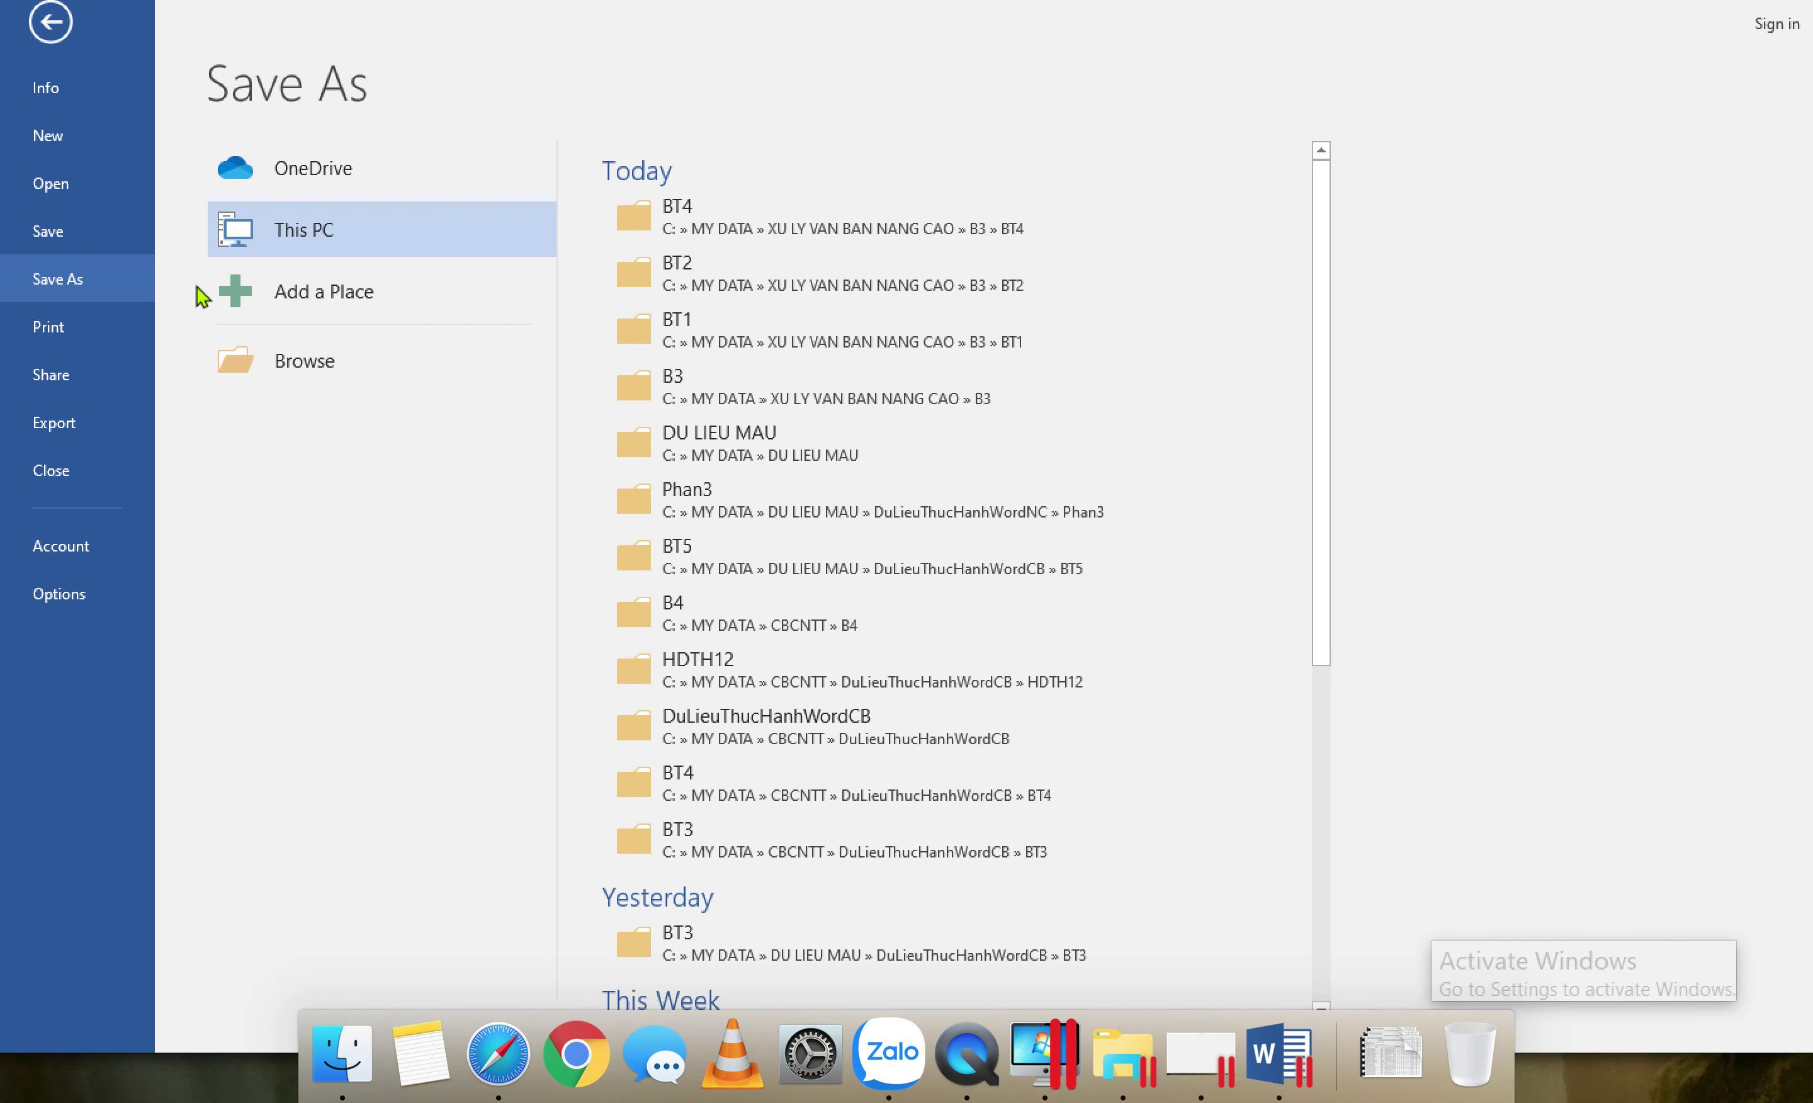
{"action": "left_click", "coordinate": [336, 362]}
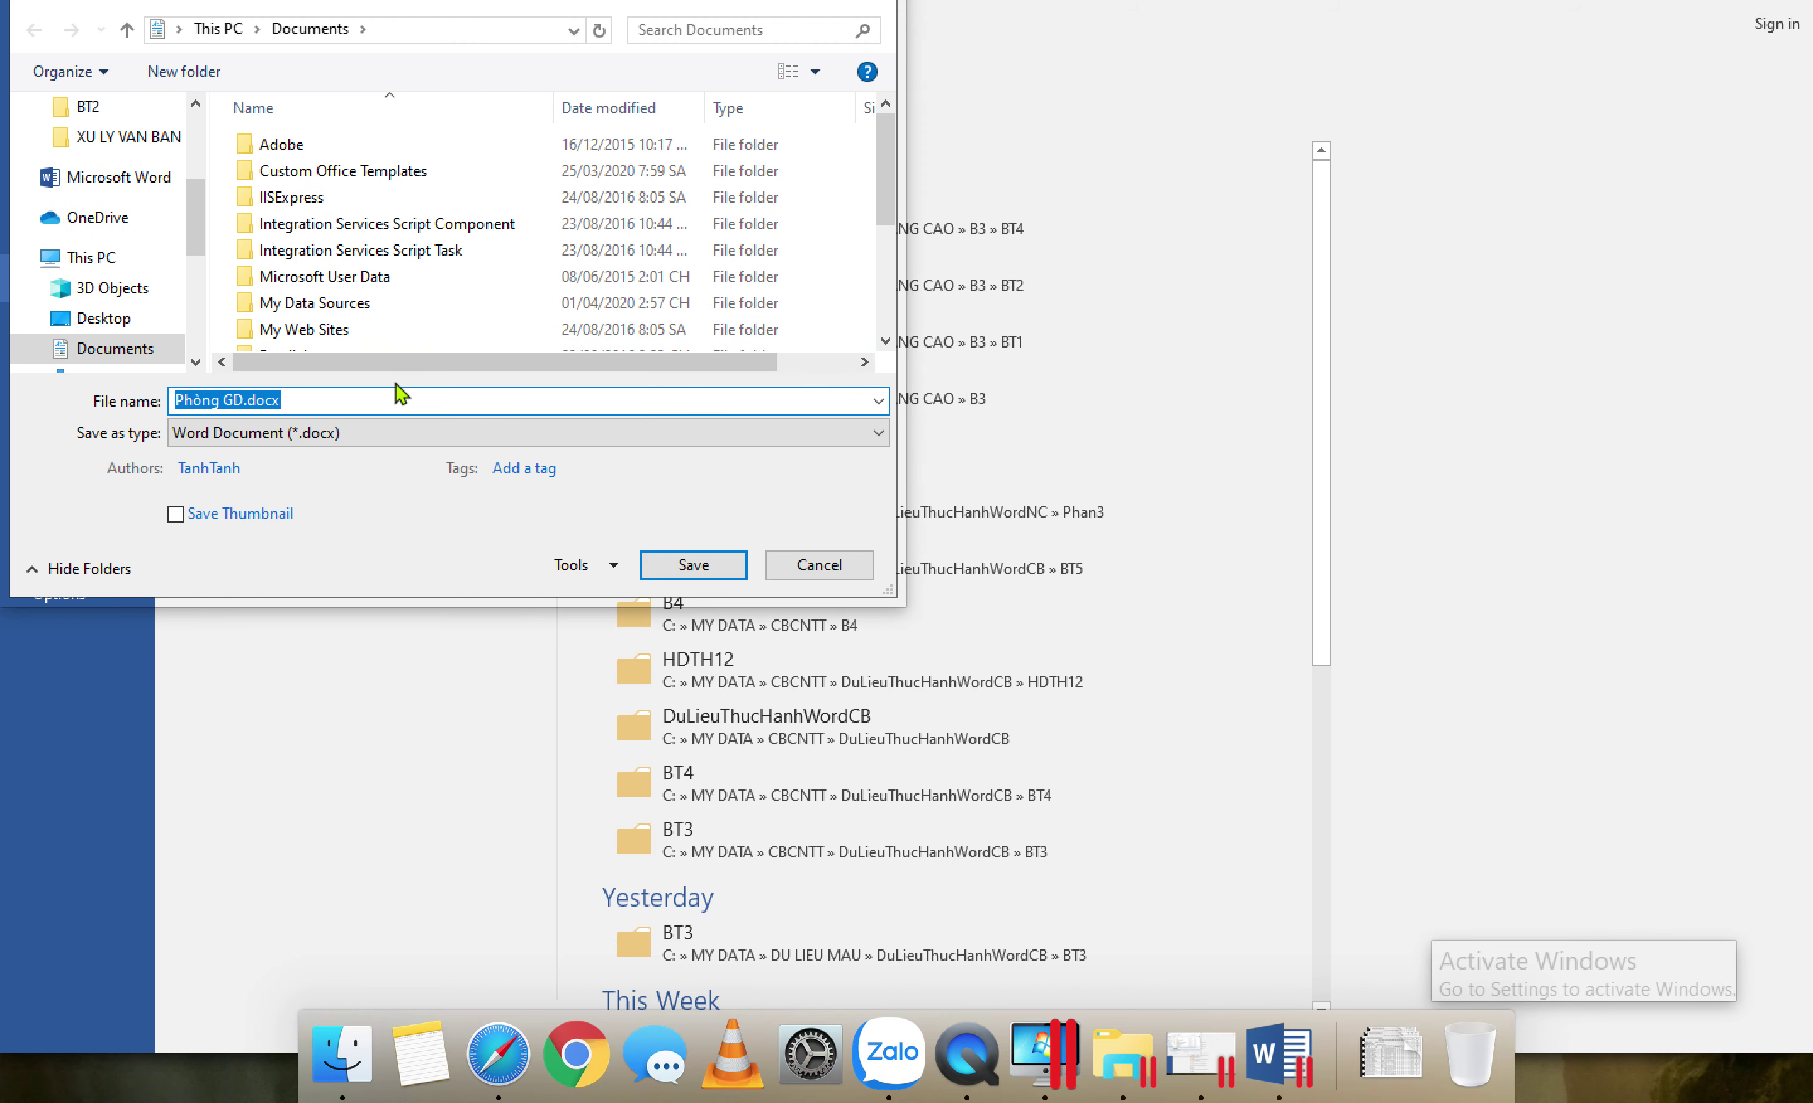
{"action": "left_click", "coordinate": [130, 137]}
{"action": "left_click", "coordinate": [268, 197]}
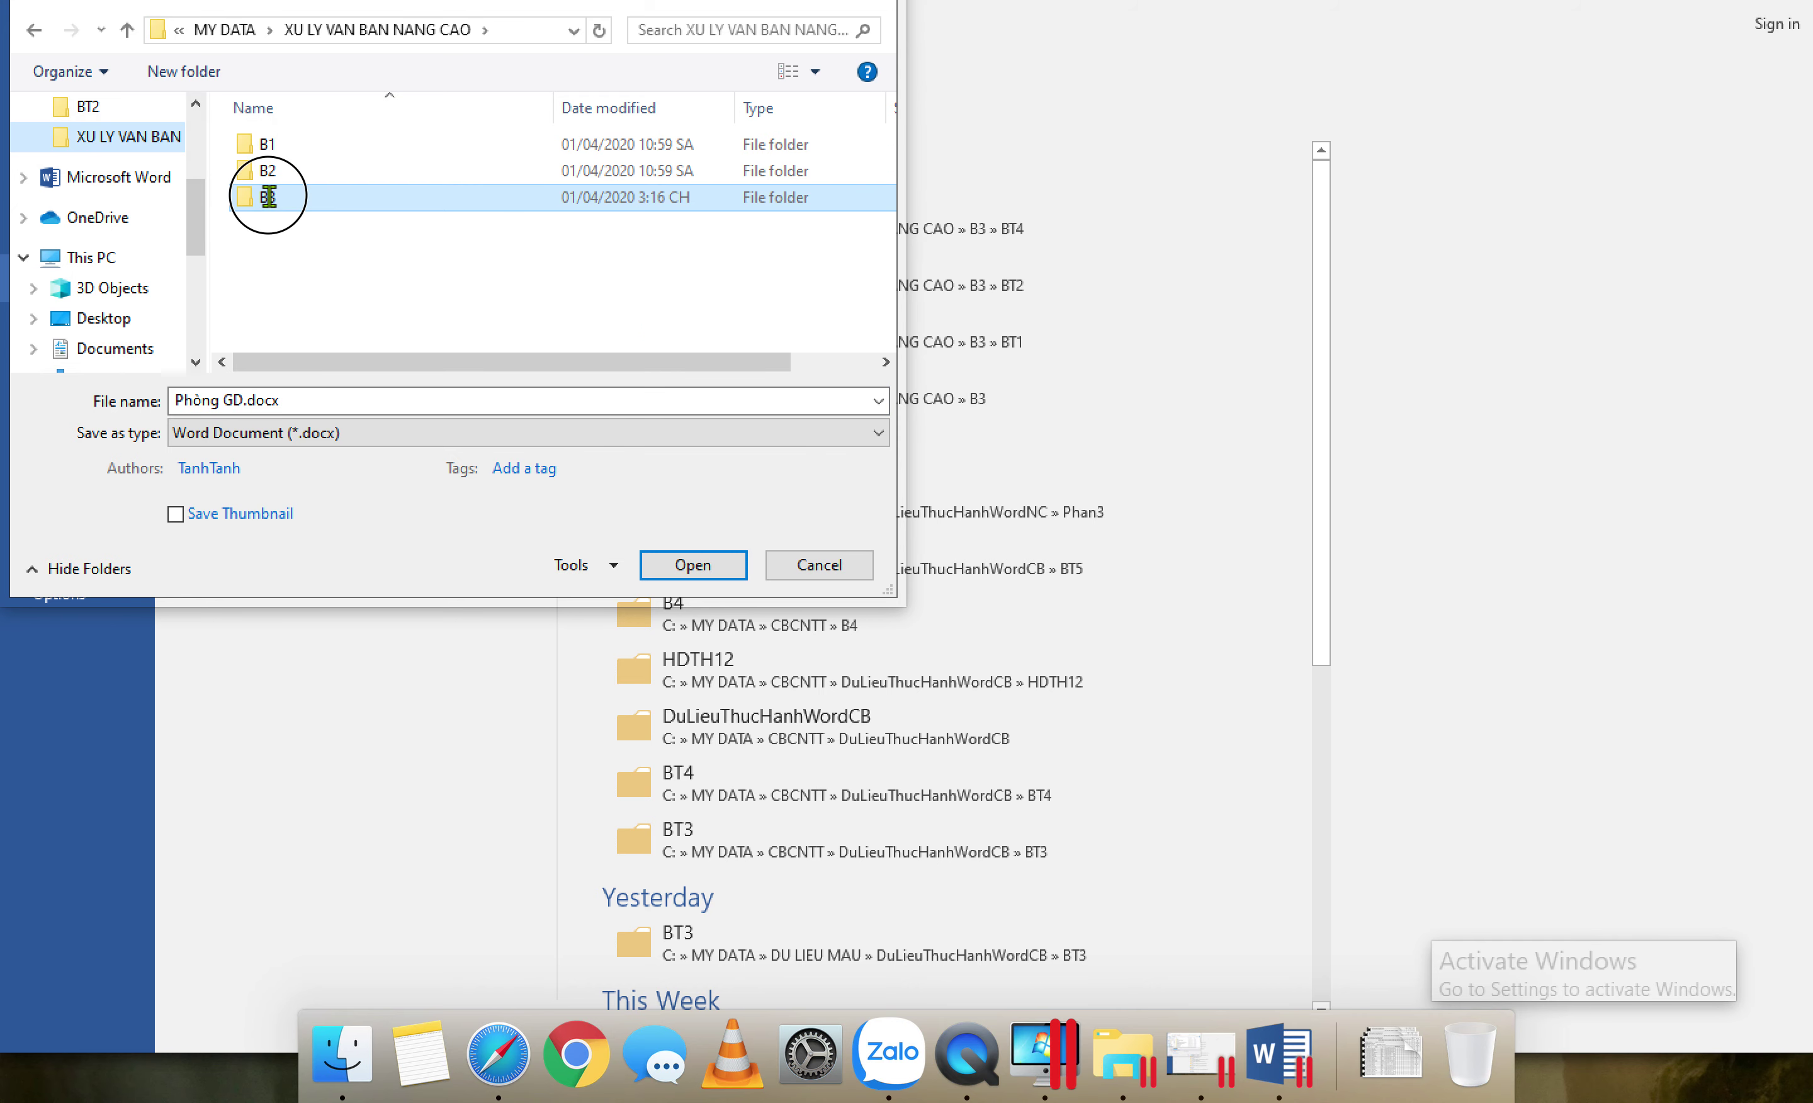
{"action": "double_click", "coordinate": [272, 199]}
{"action": "double_click", "coordinate": [281, 198]}
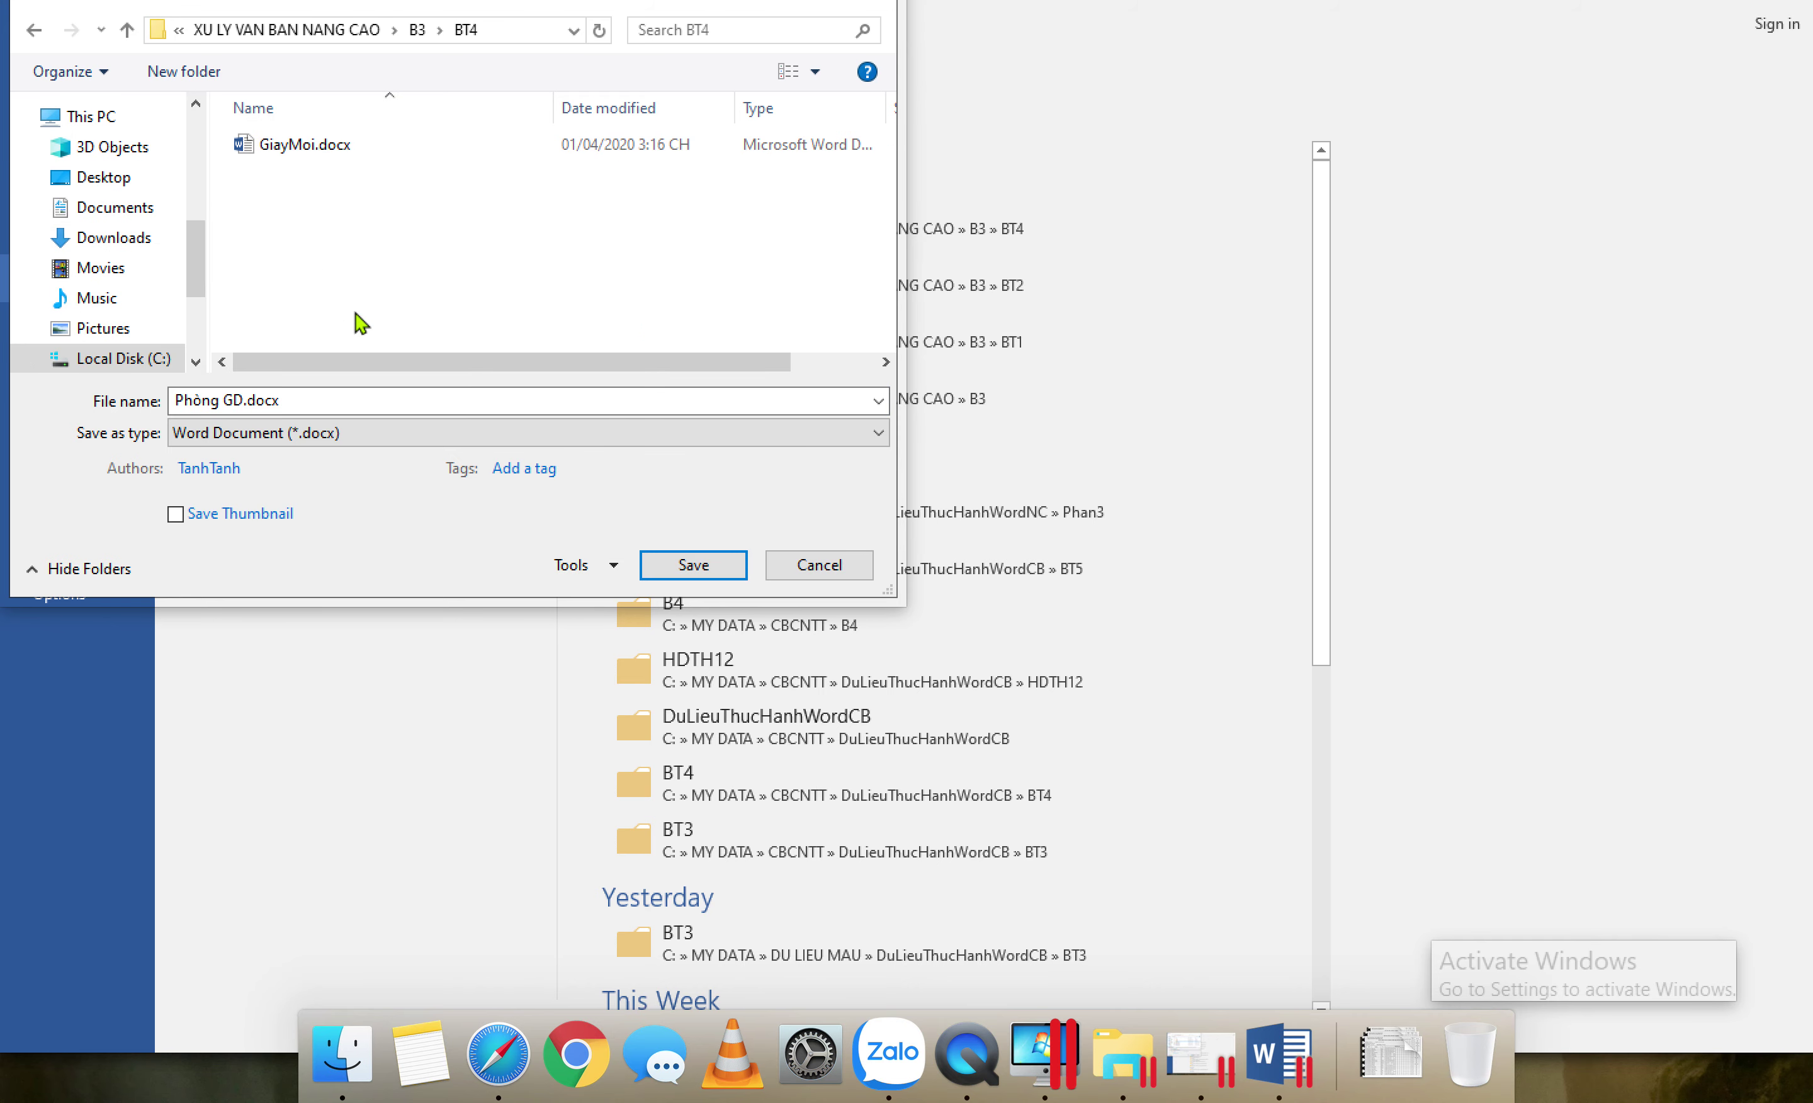
{"action": "left_click", "coordinate": [332, 400]}
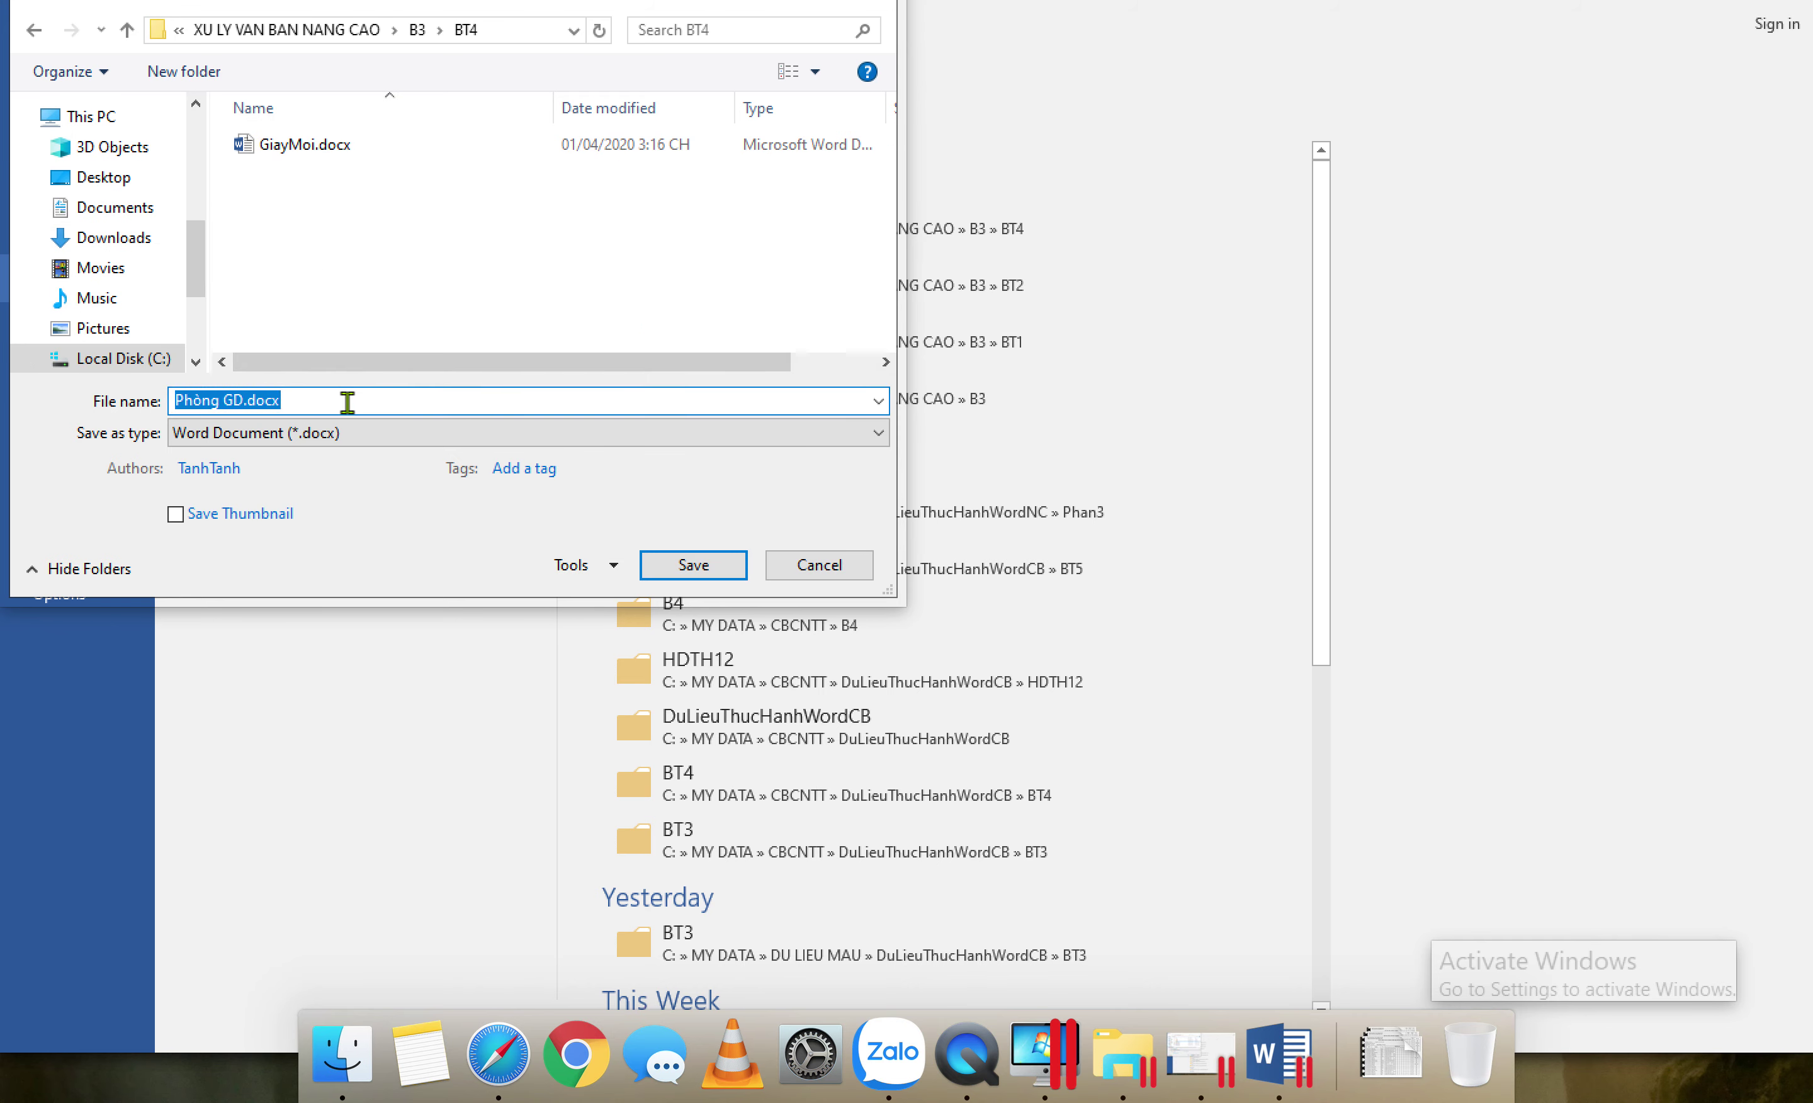
{"action": "type", "text": "GiayMoiHoan"}
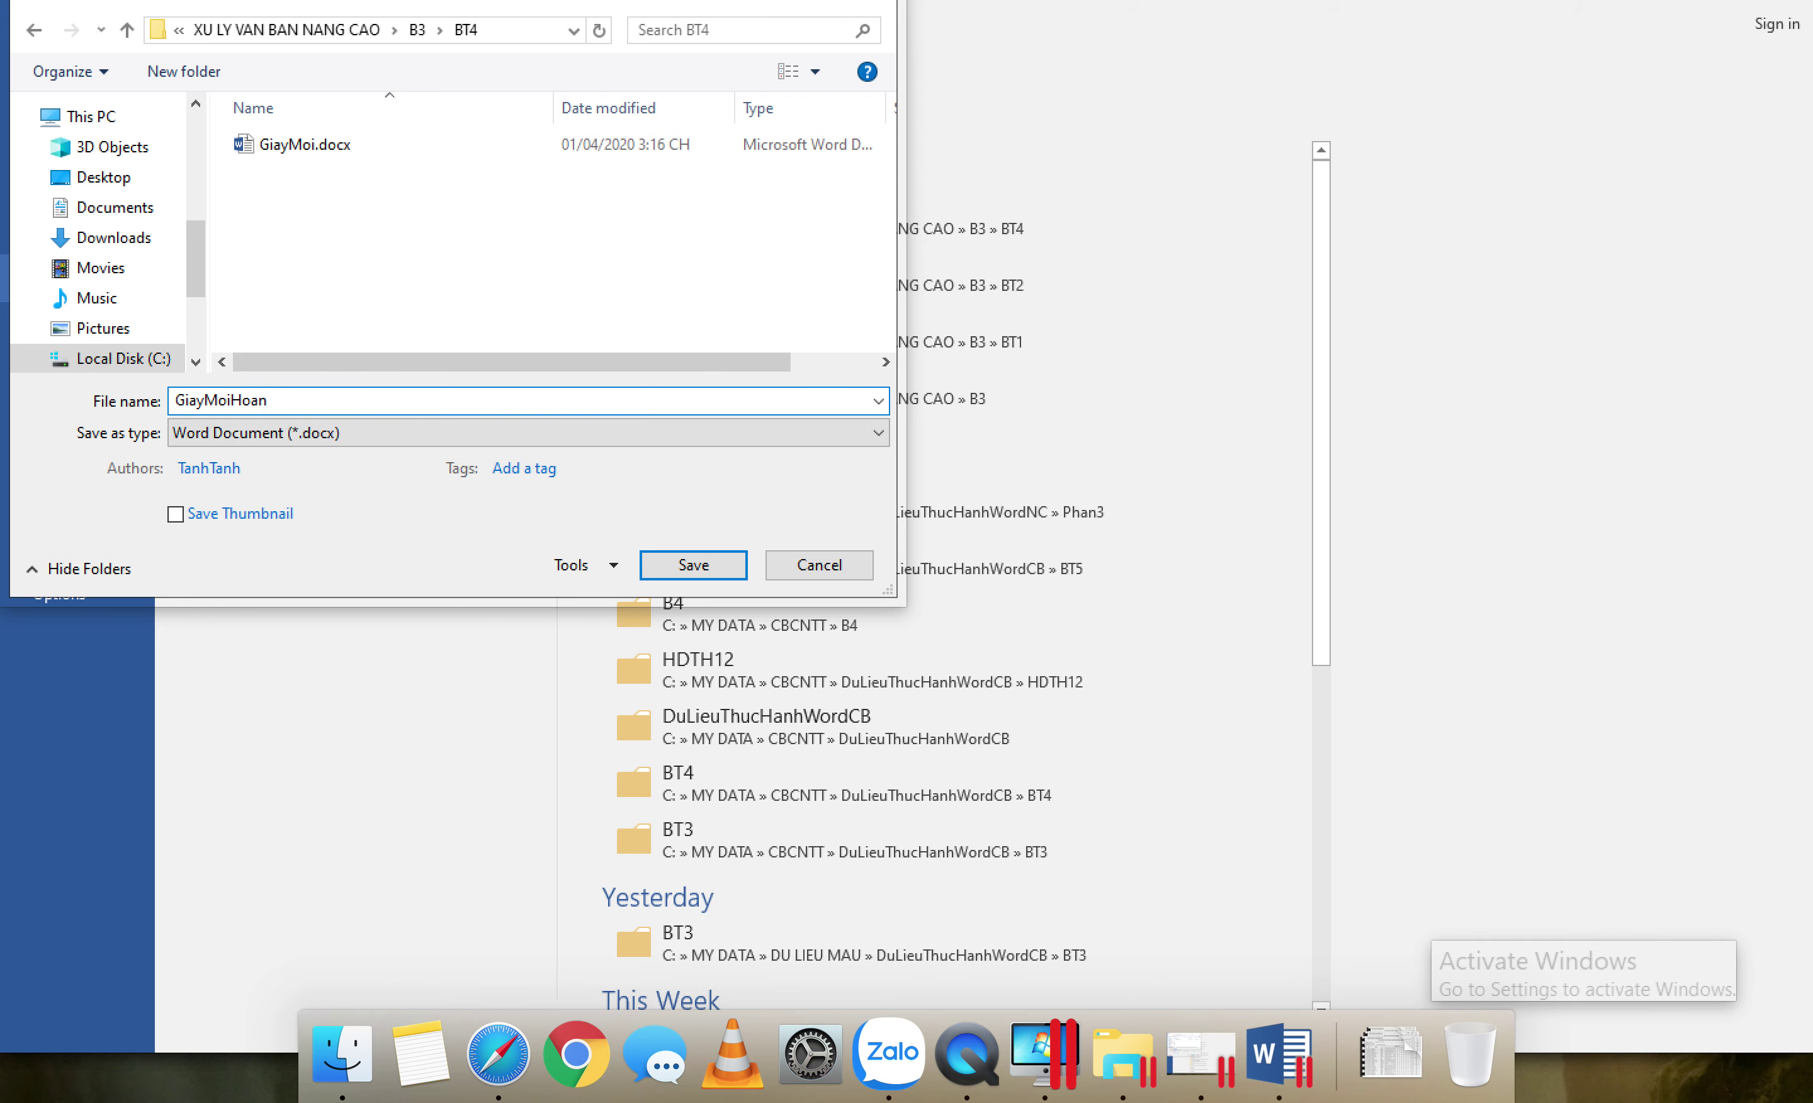
{"action": "type", "text": "Thien"}
{"action": "key", "text": "Return"}
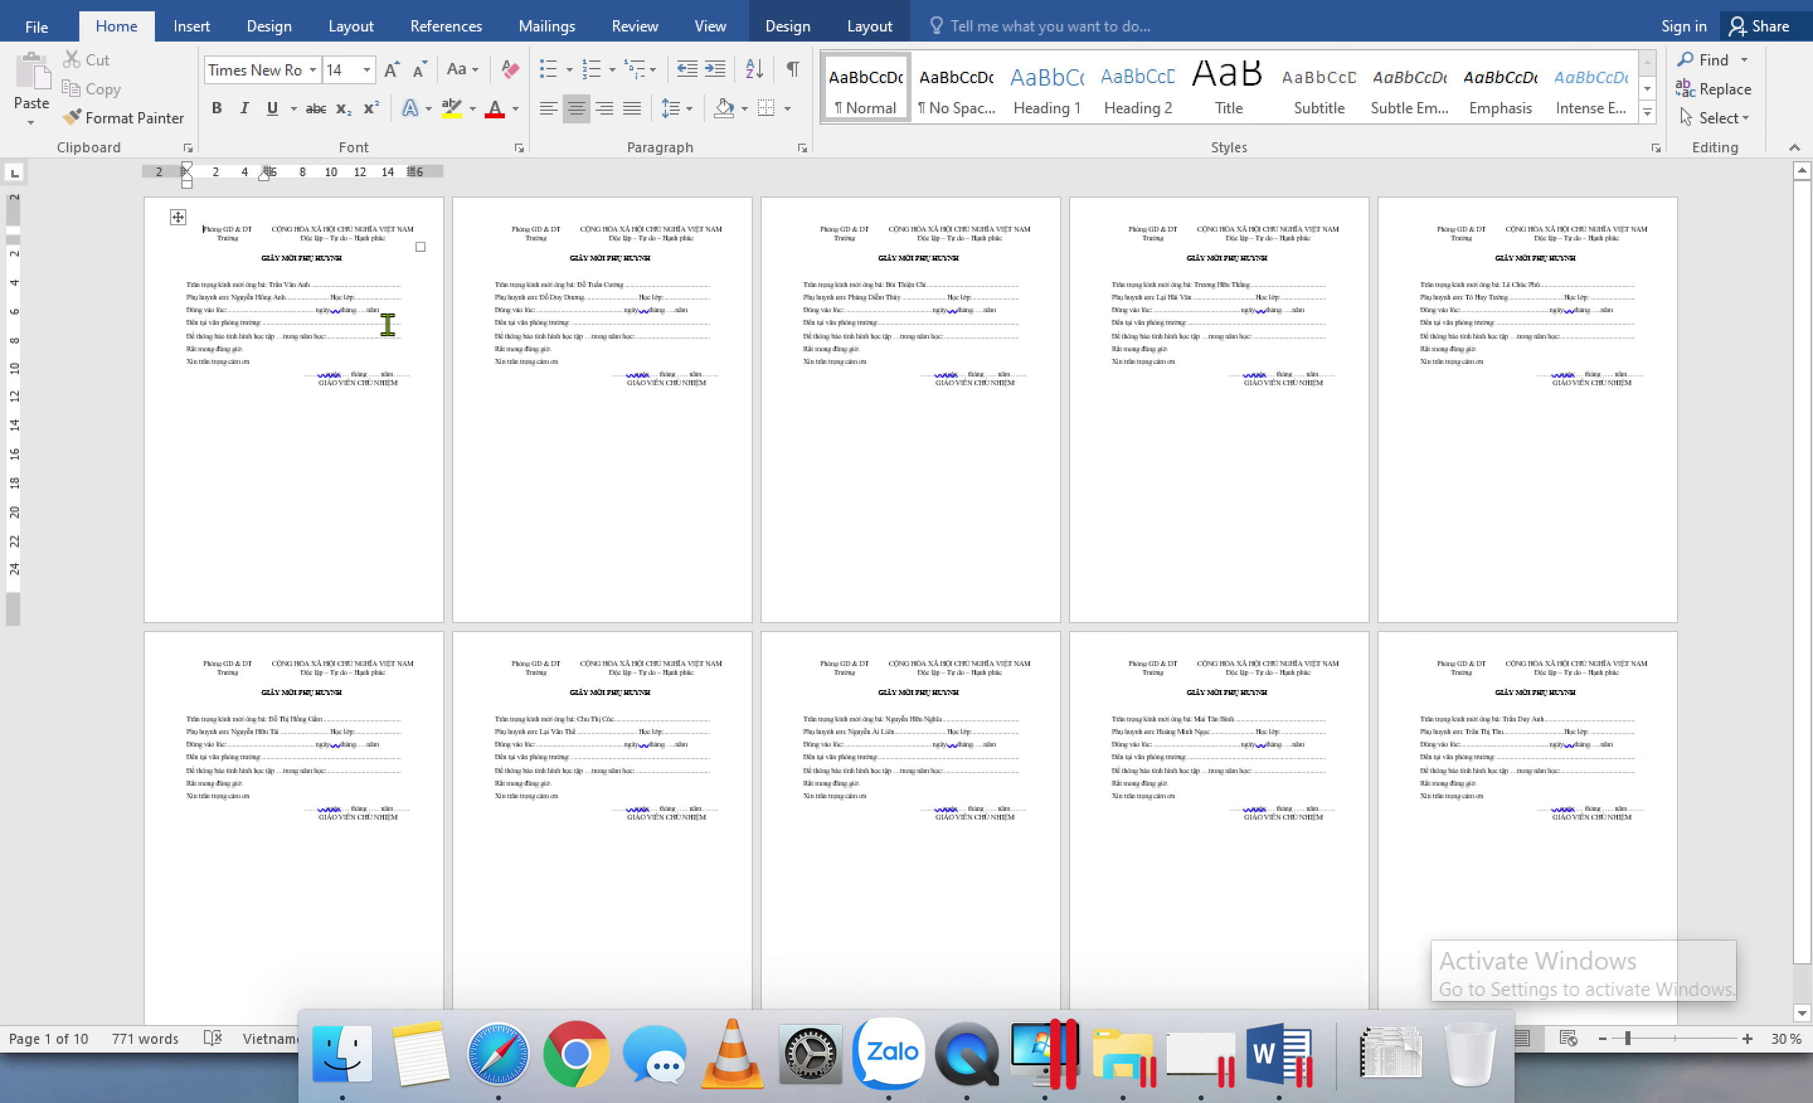
Step: Quit Microsoft Word, saving the changes to GiayMoi.docx, and return to the BT4 folder
{"action": "left_click", "coordinate": [180, 3]}
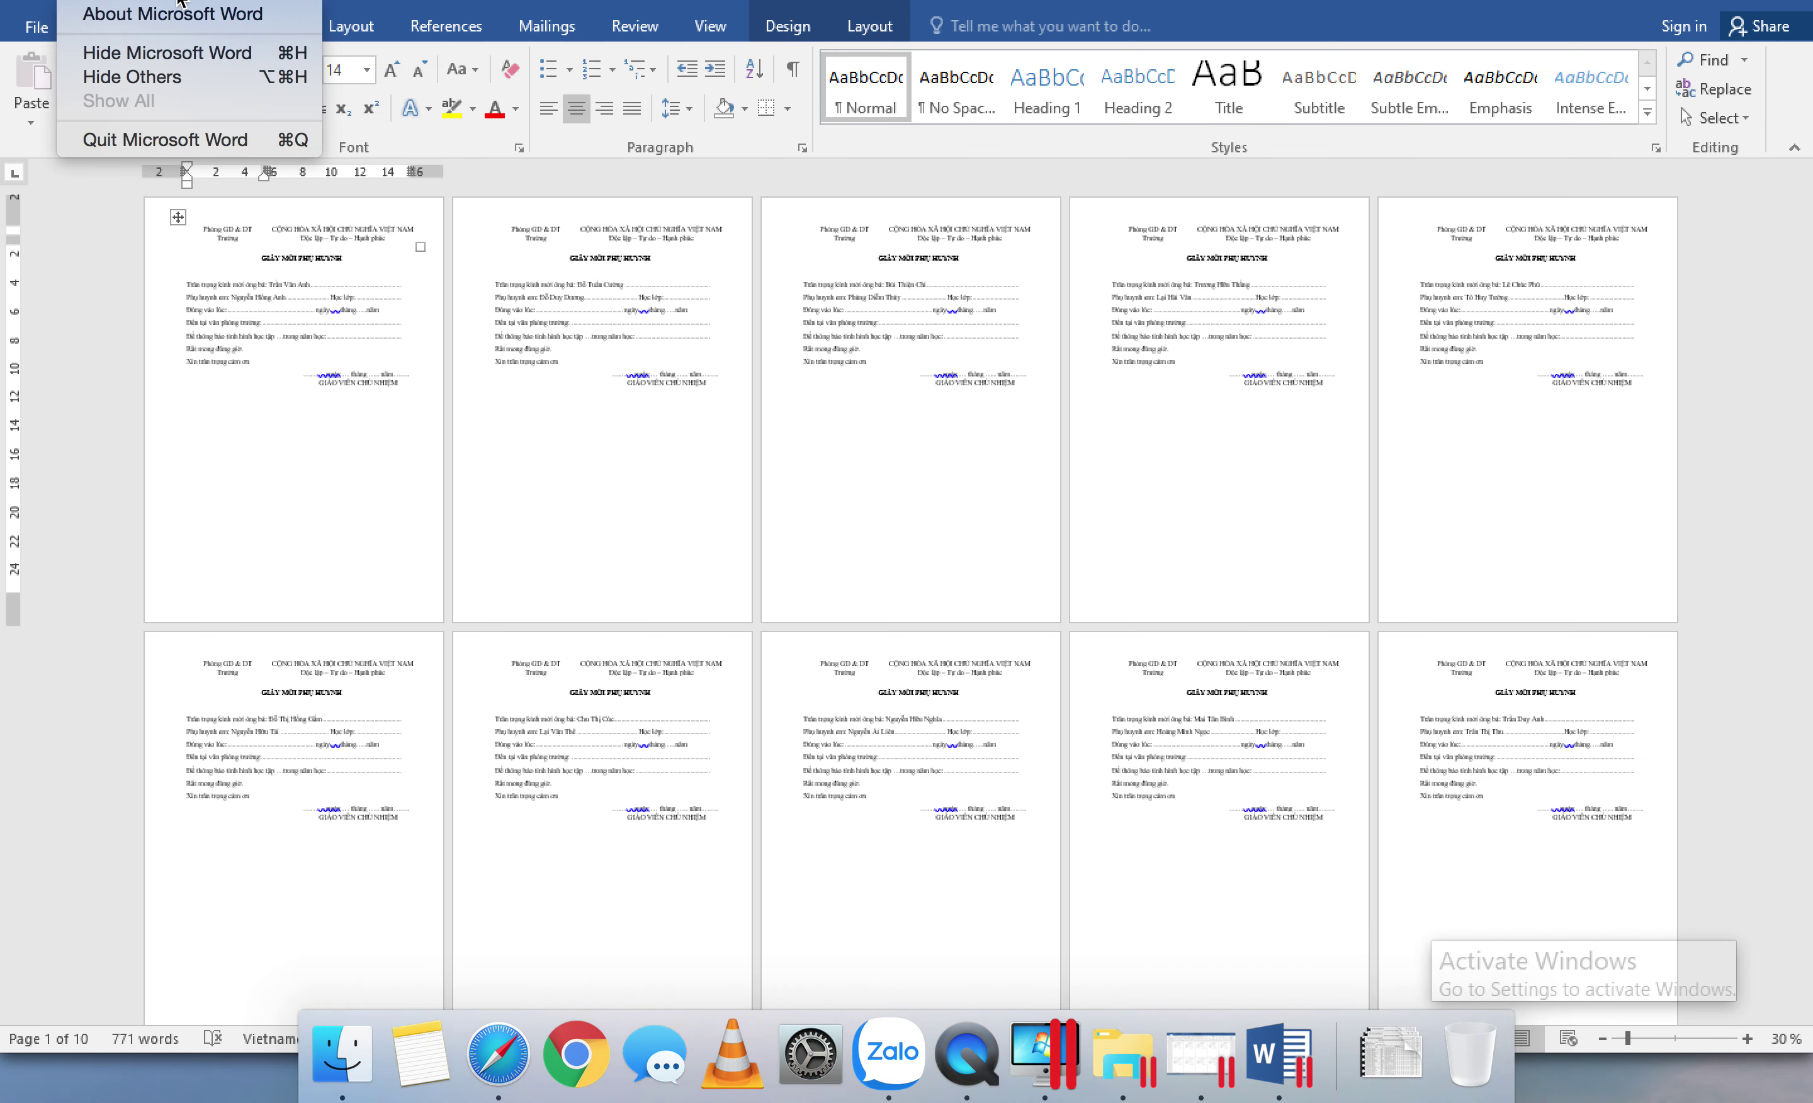
{"action": "left_click", "coordinate": [197, 140]}
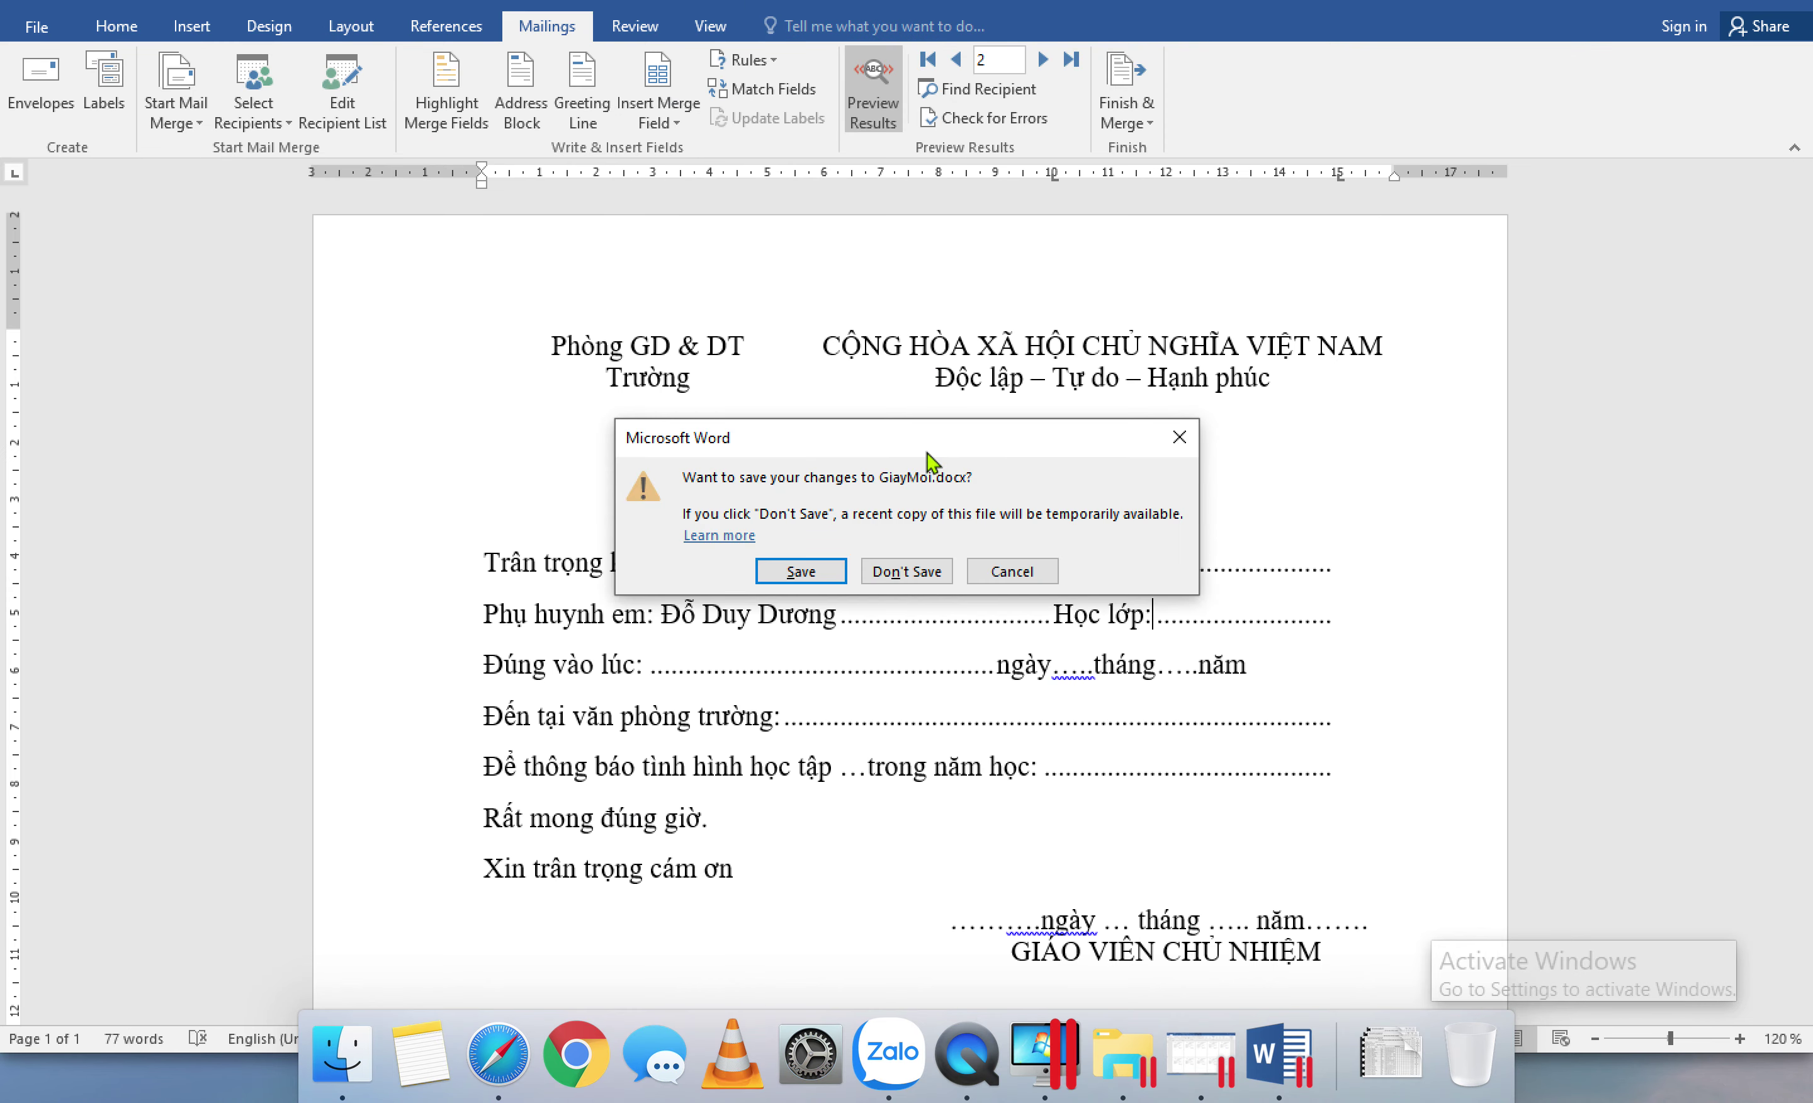
{"action": "left_click", "coordinate": [827, 572]}
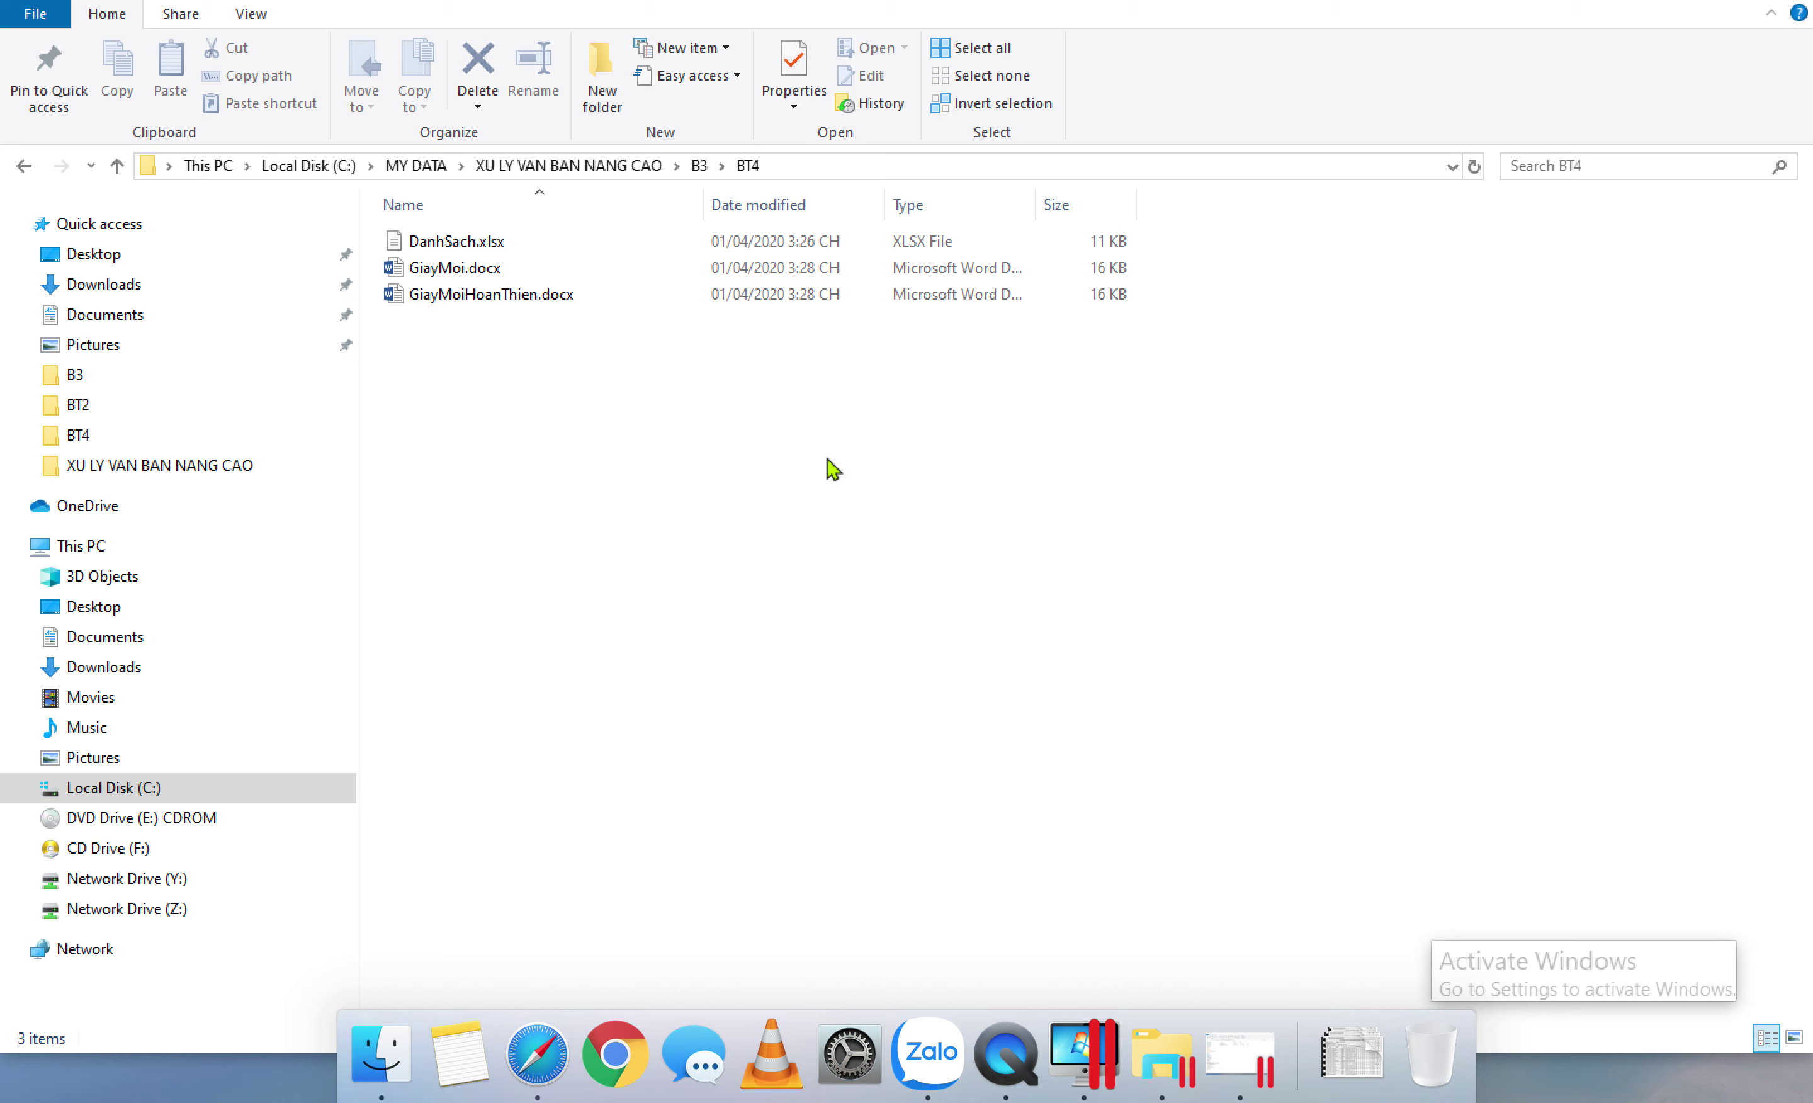
{"action": "left_click", "coordinate": [806, 497]}
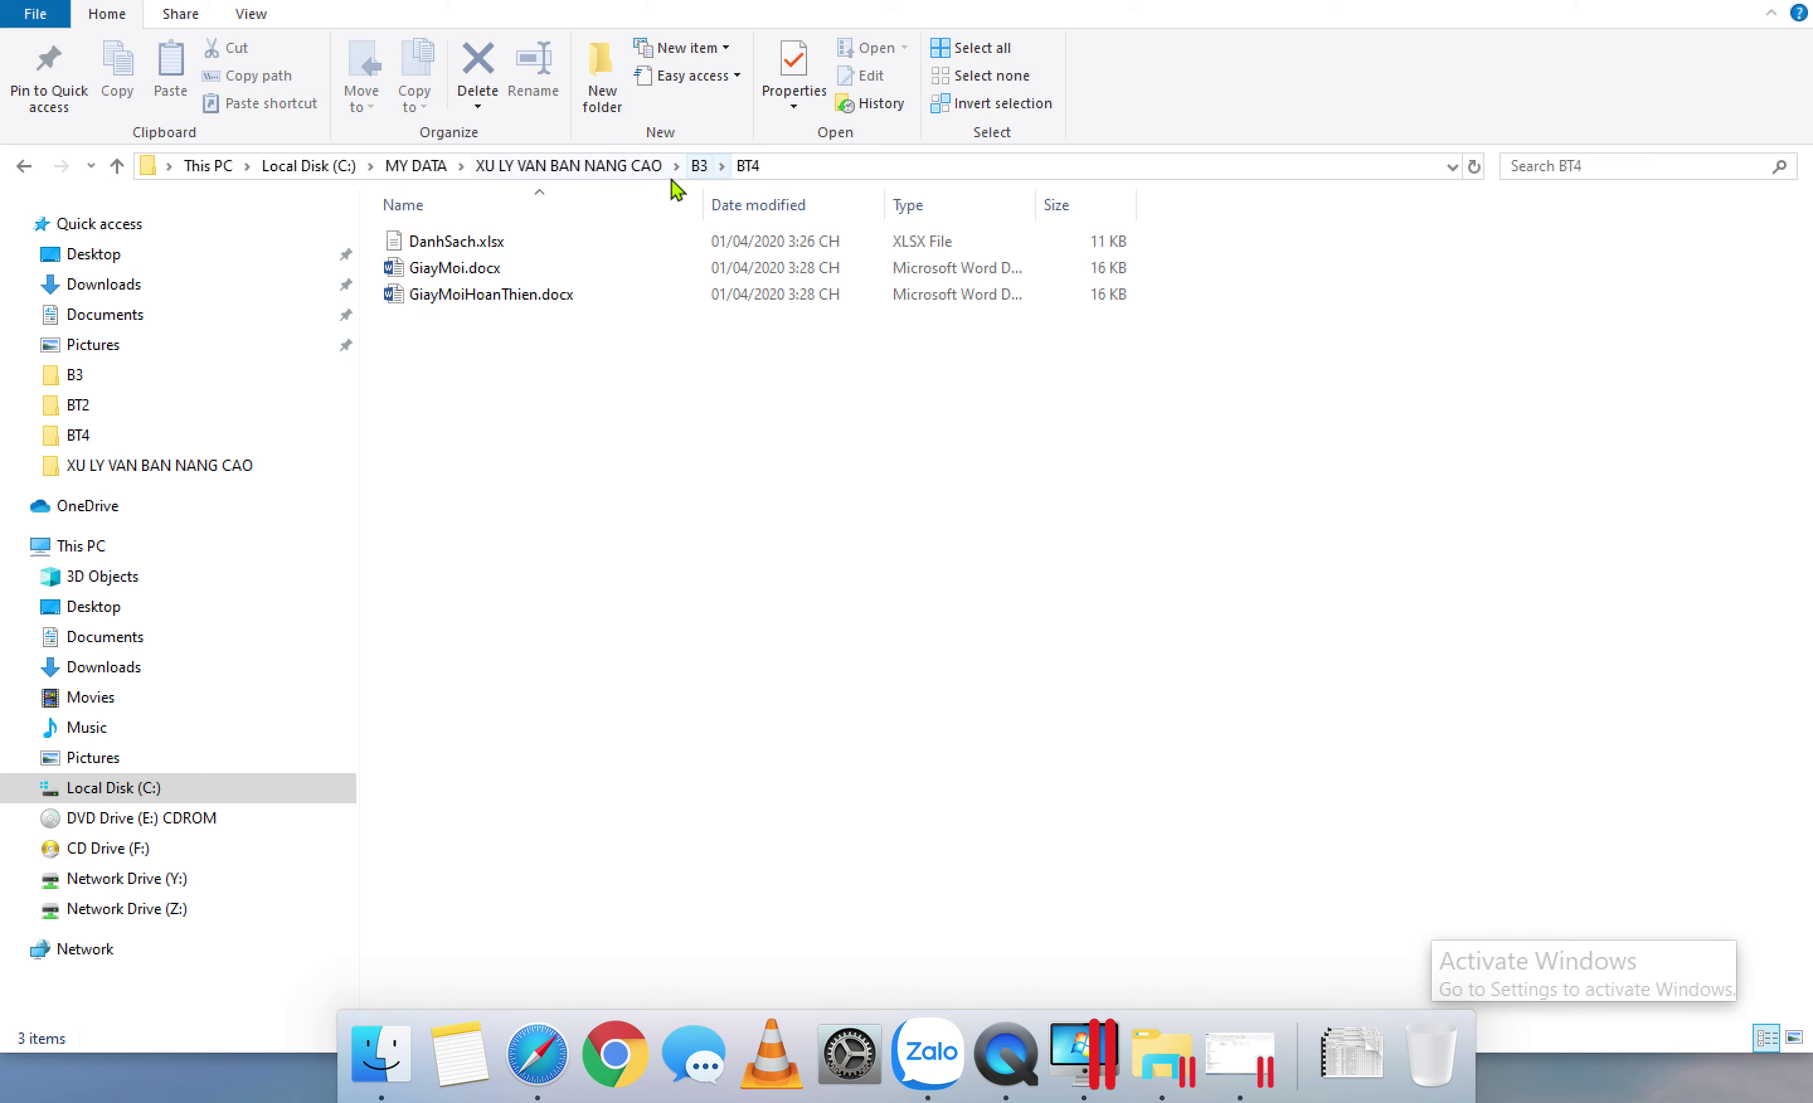